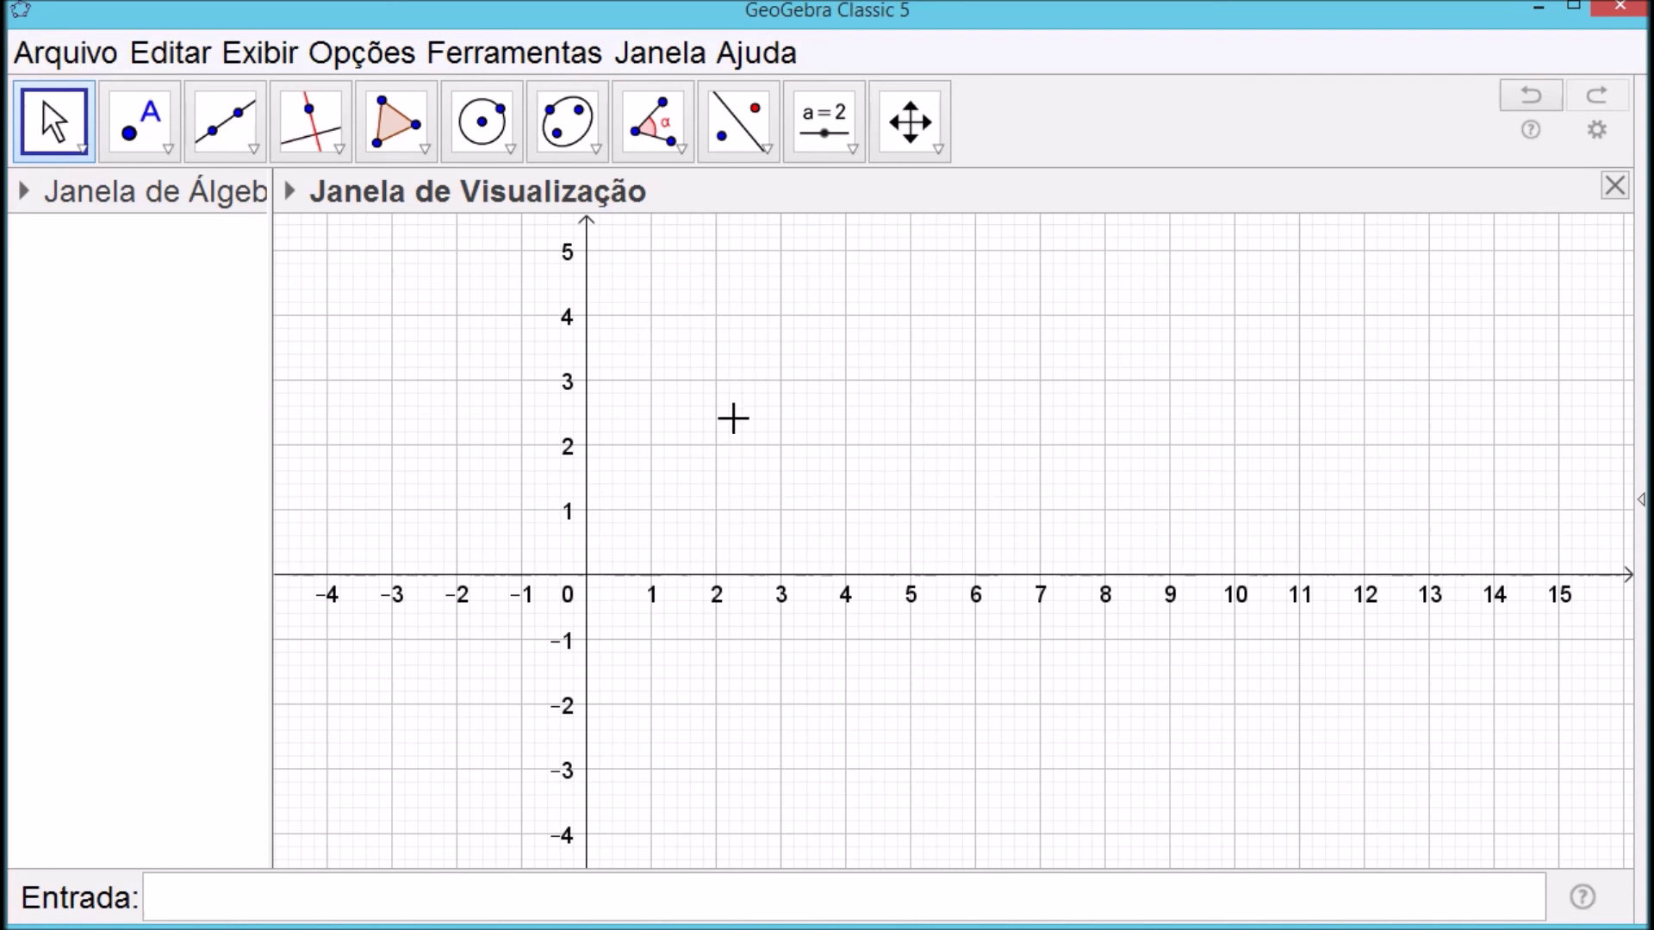
# Hide the grid in the graphics view, keeping the axes
pyautogui.rightClick(696, 271)
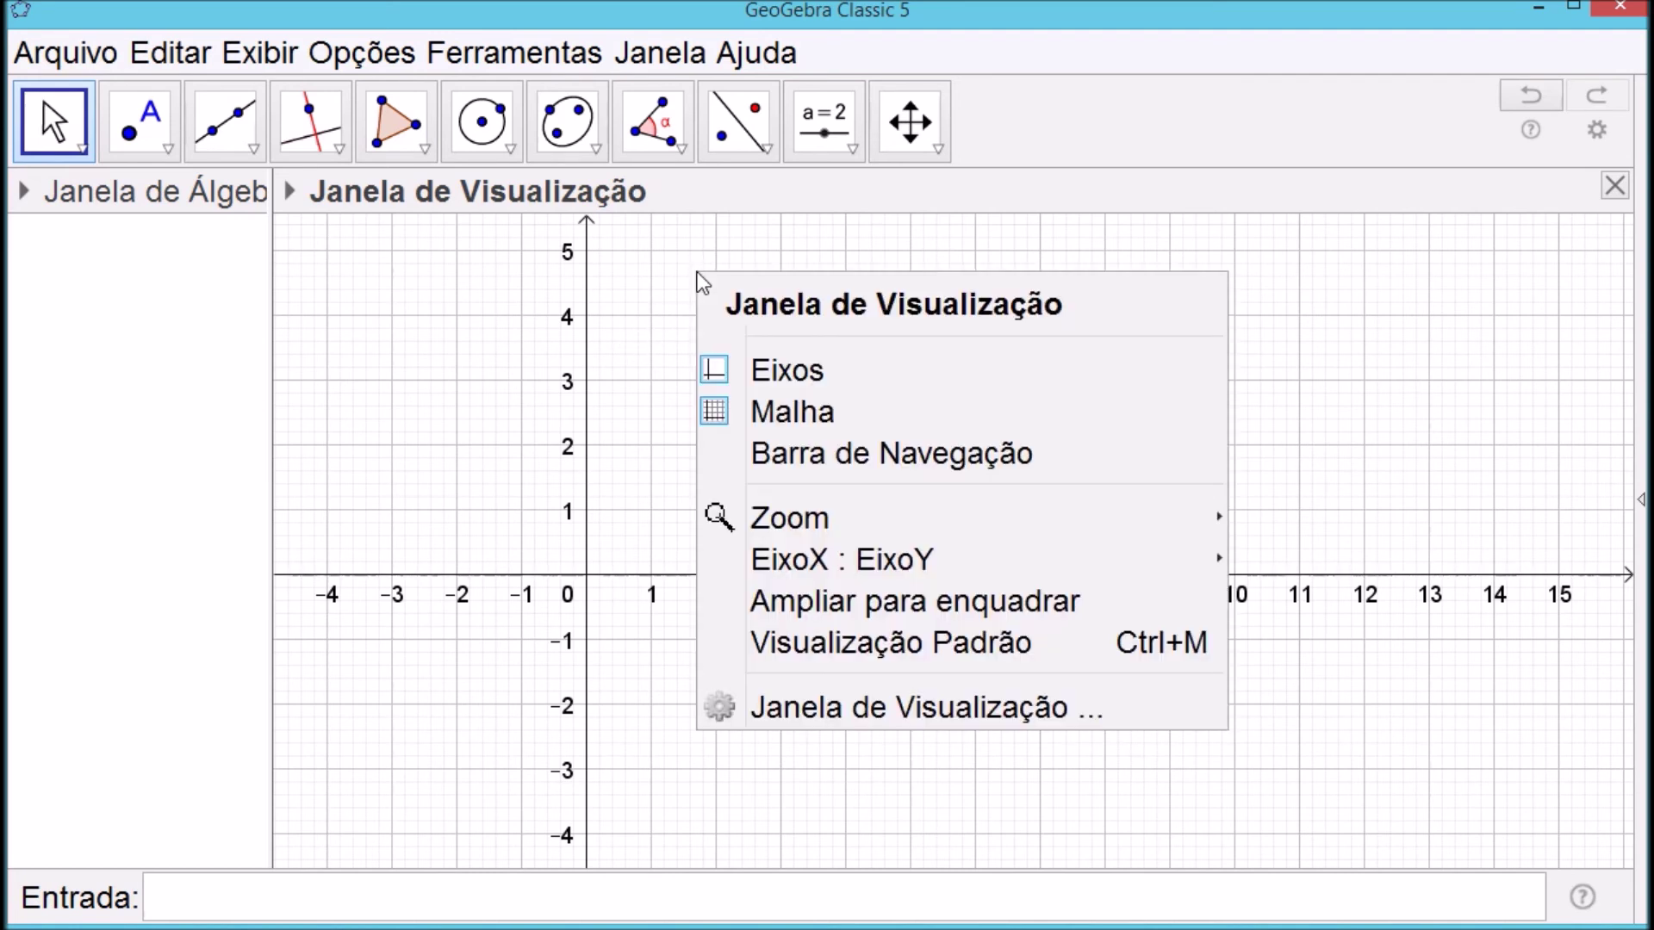
pyautogui.click(830, 412)
pyautogui.moveTo(746, 424); pyautogui.dragTo(621, 485)
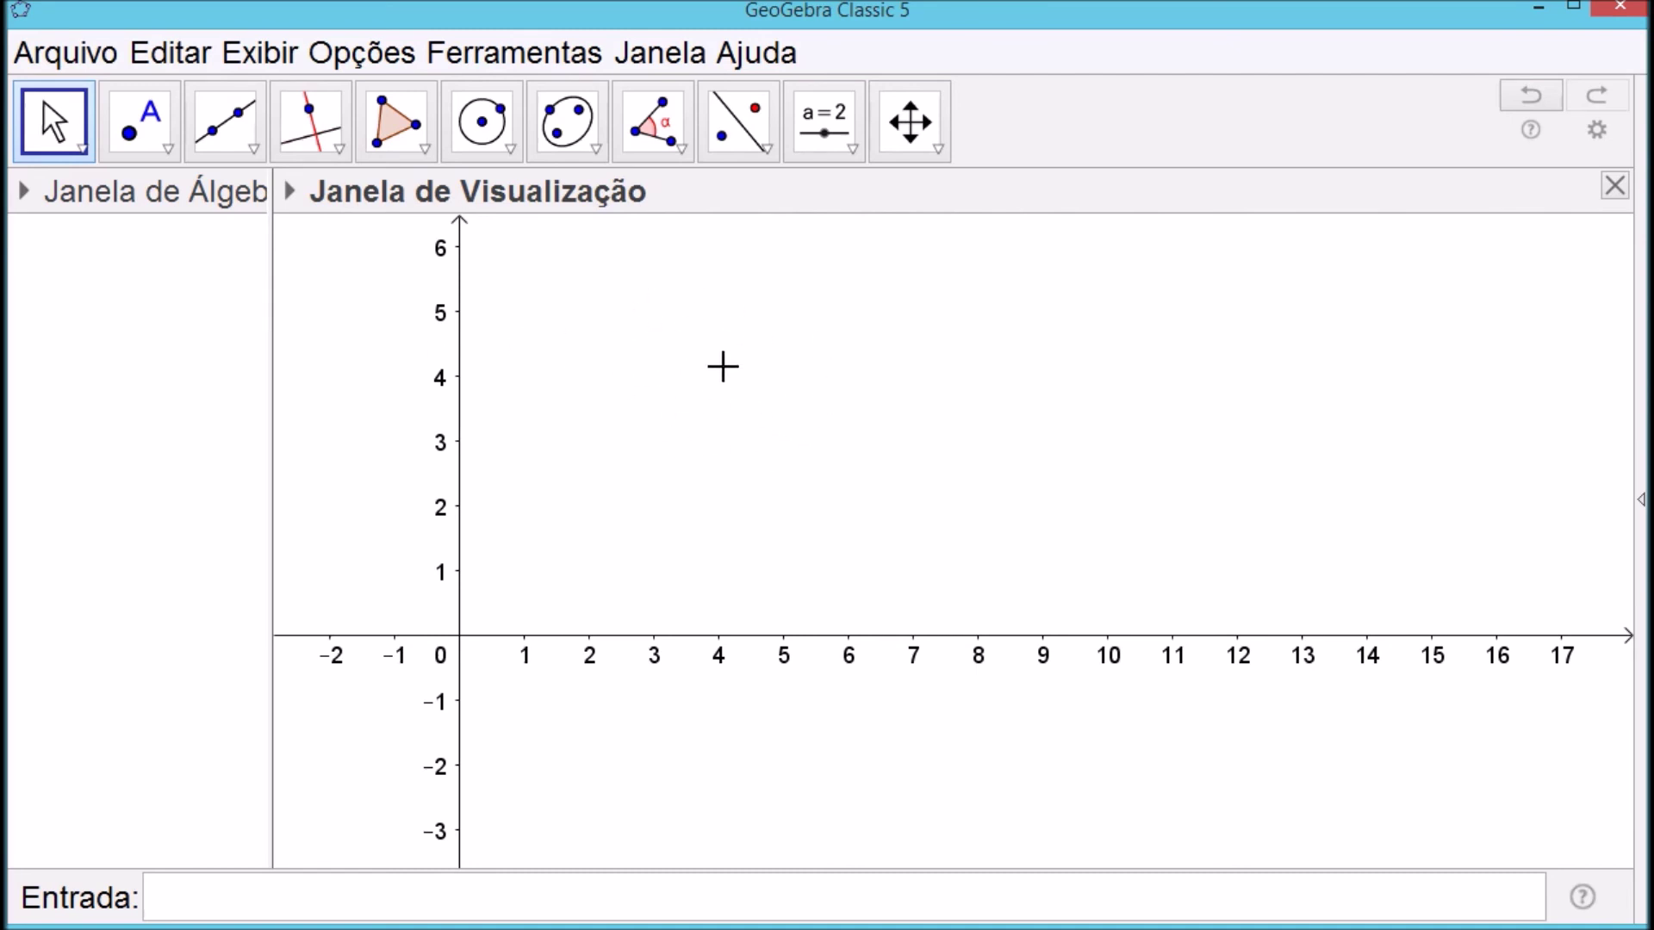
pyautogui.click(497, 52)
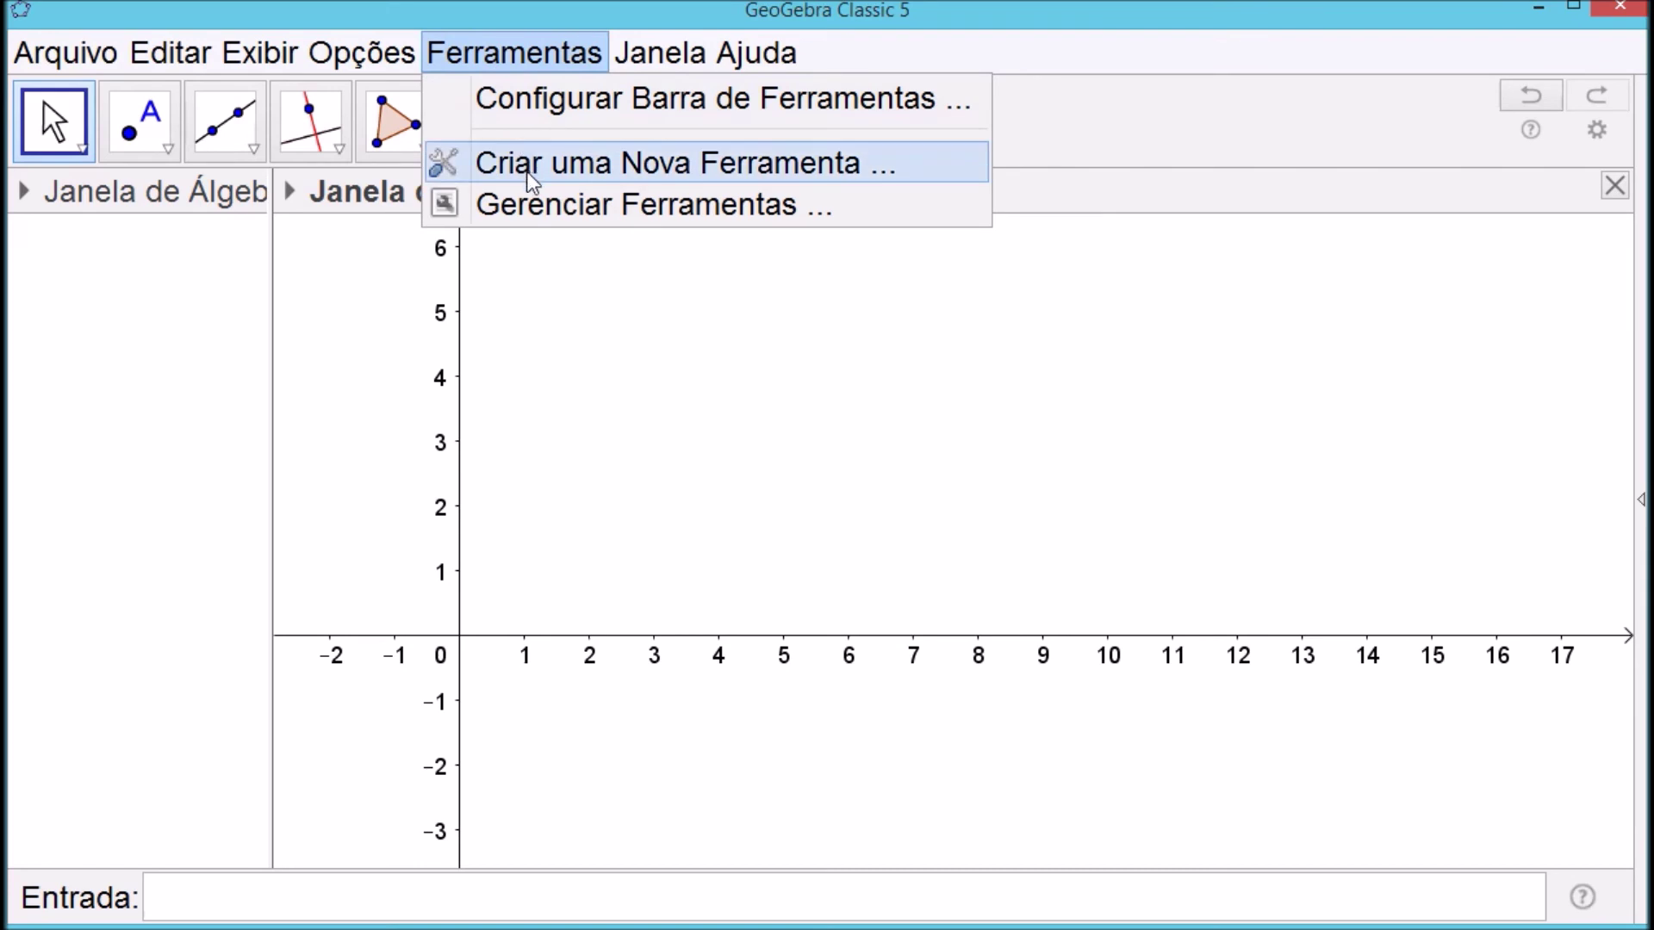
pyautogui.click(613, 388)
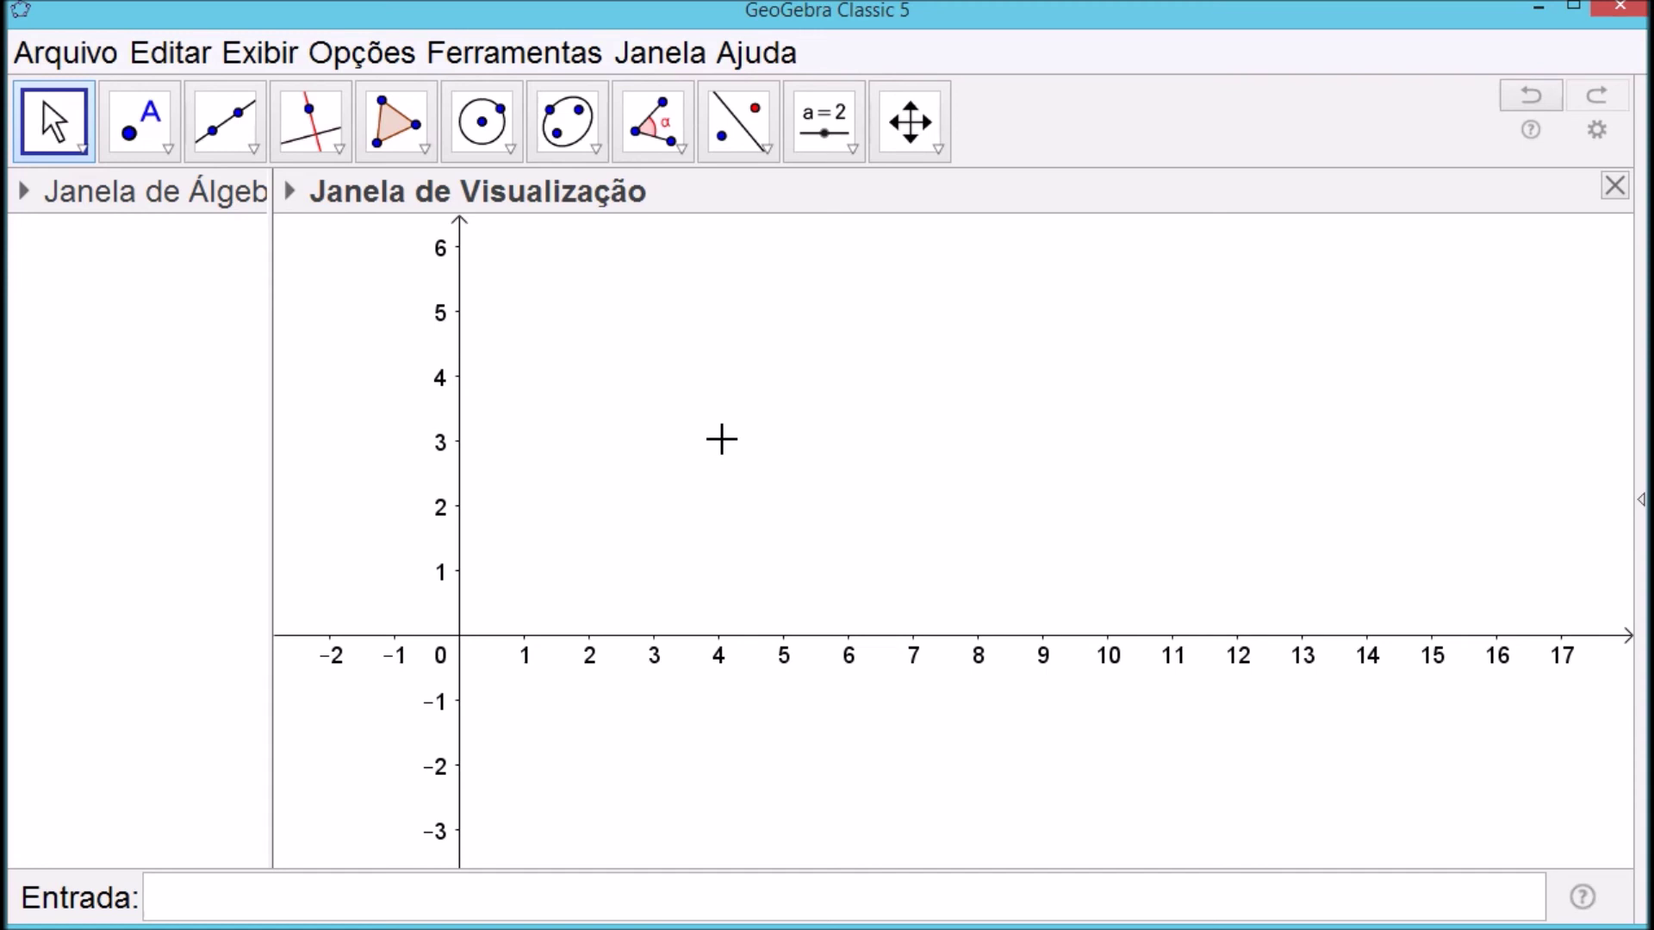
pyautogui.click(508, 52)
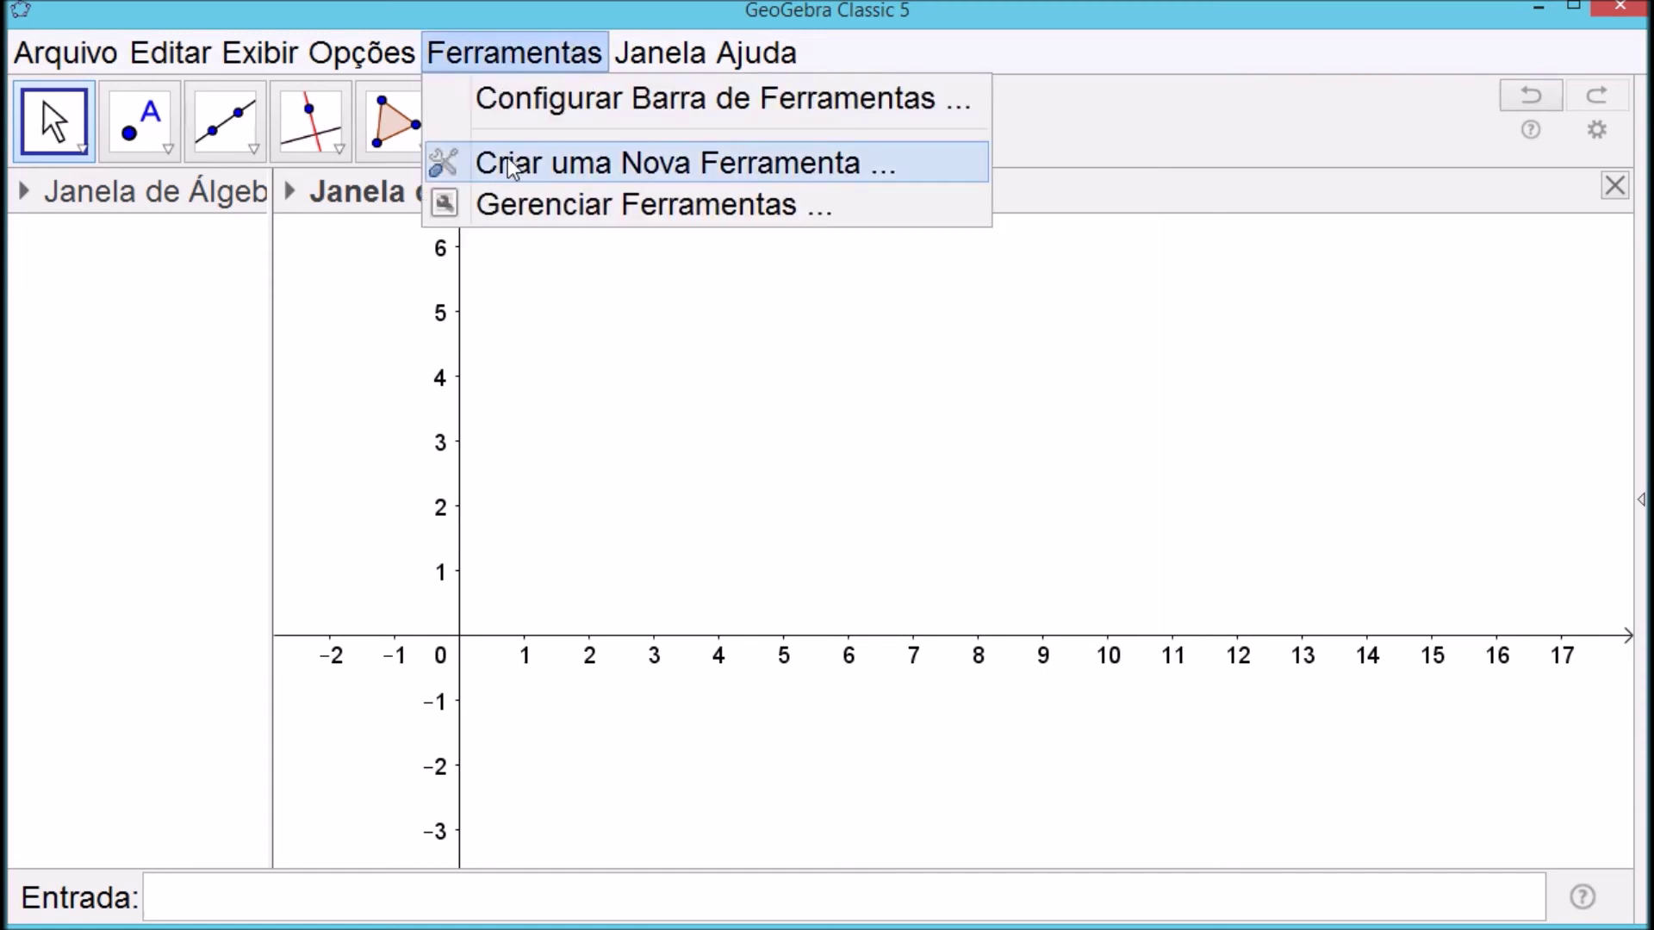
pyautogui.click(785, 422)
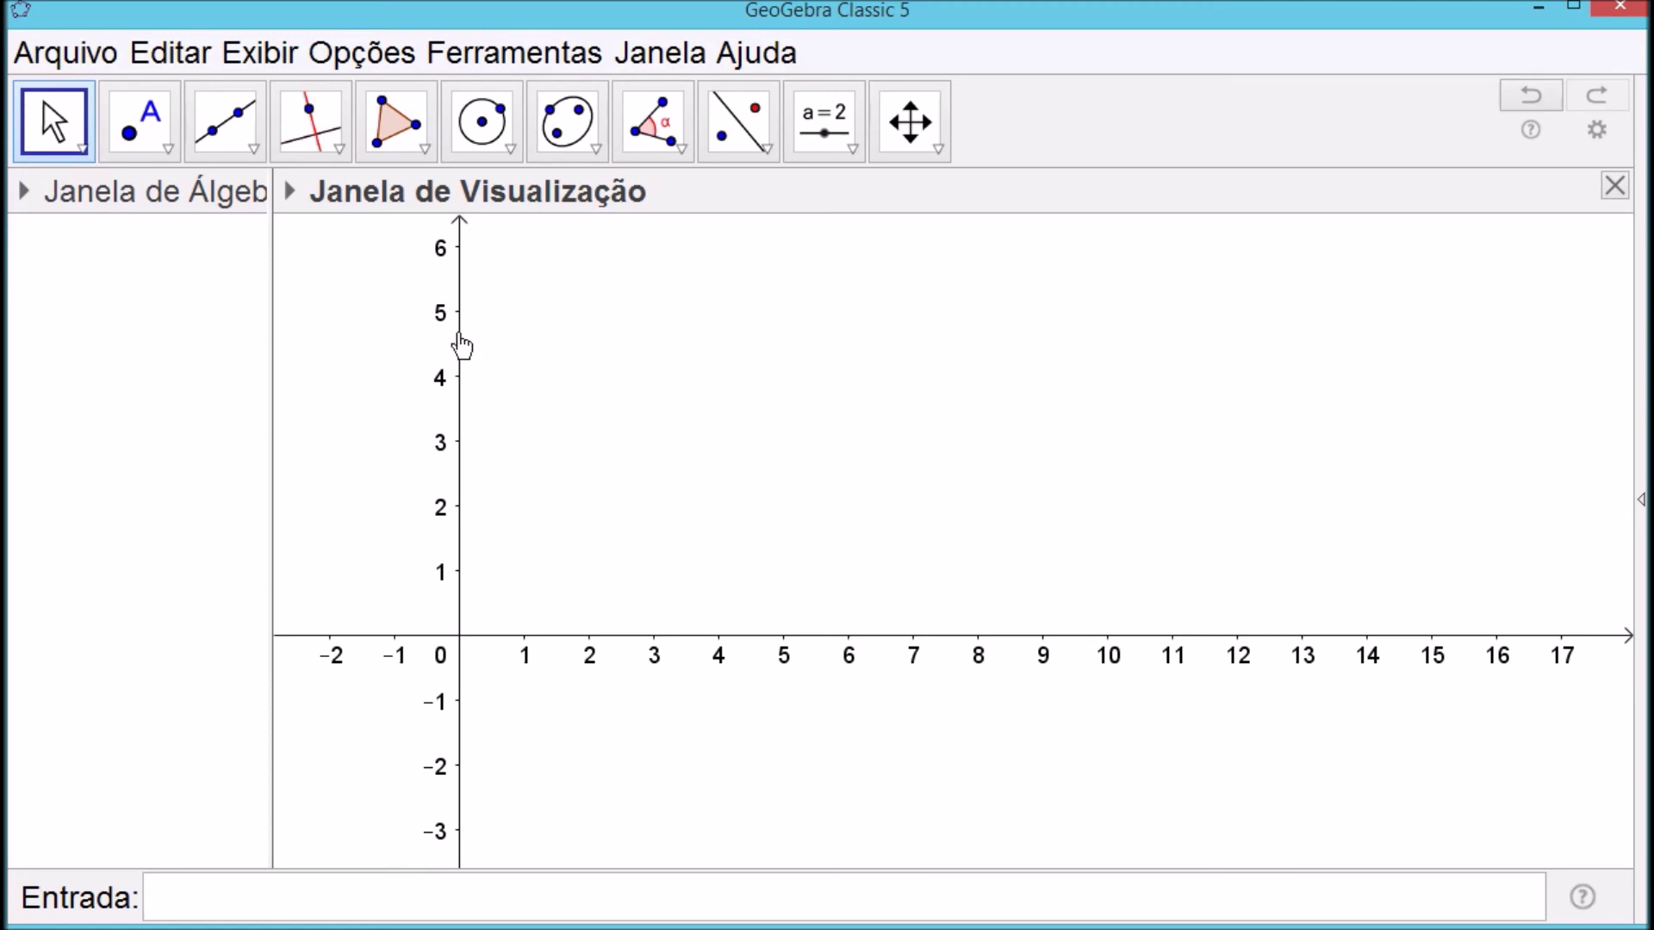
# Place a free point A in the first quadrant at about (2.5, 4.76)
pyautogui.click(138, 122)
pyautogui.click(621, 327)
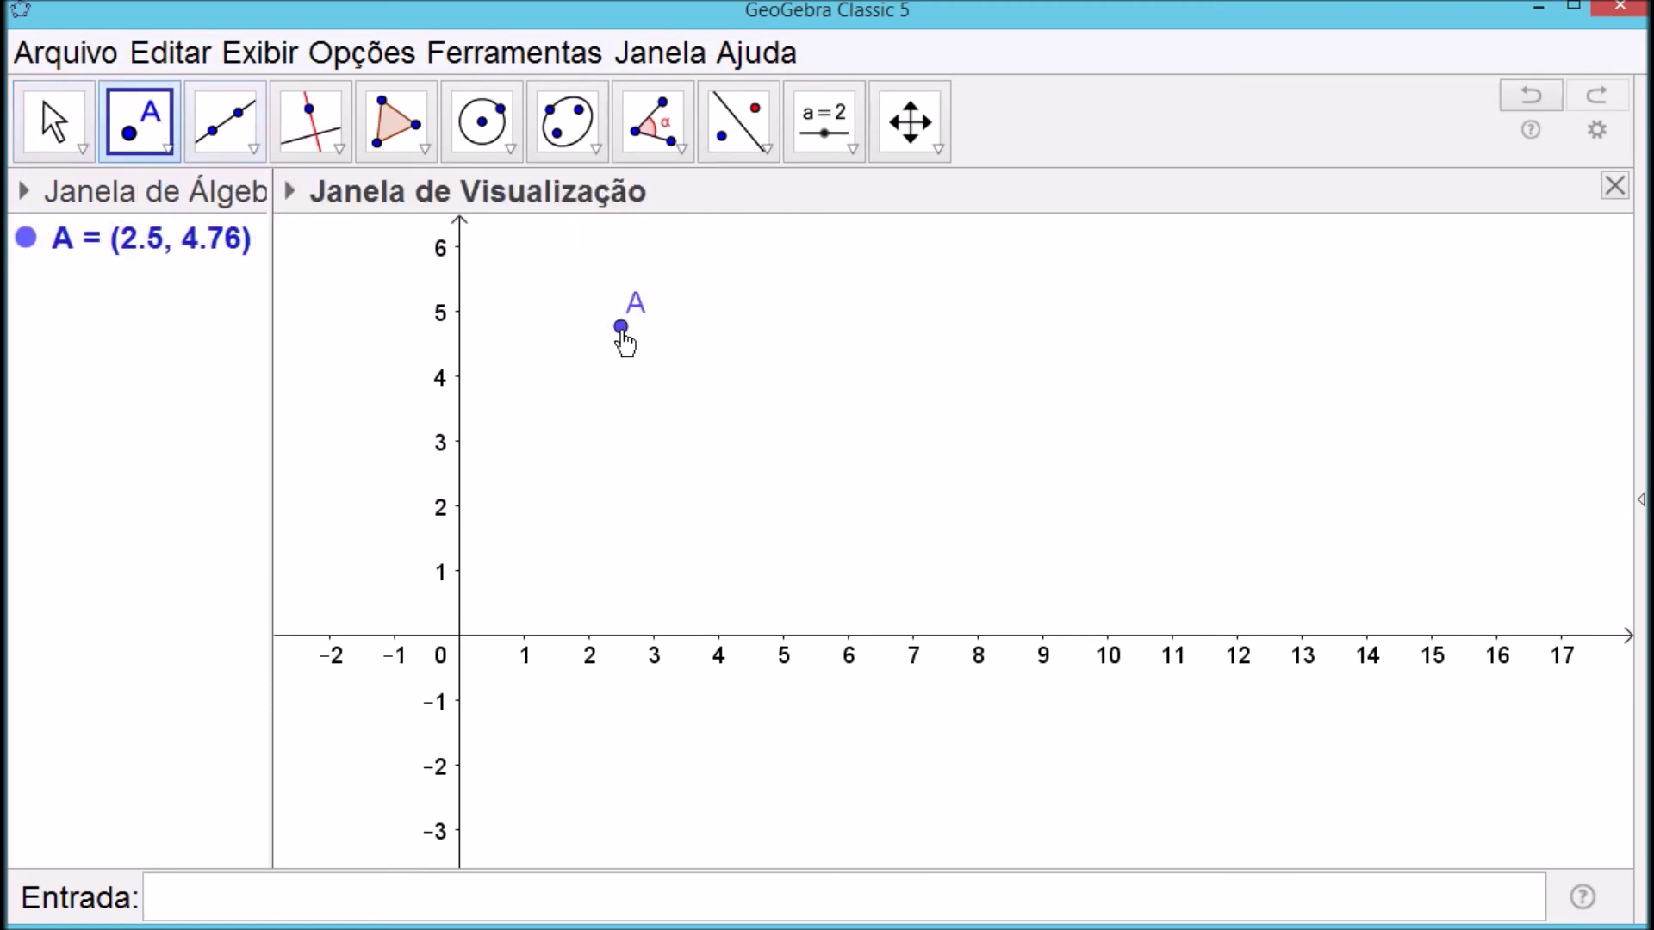
pyautogui.click(51, 117)
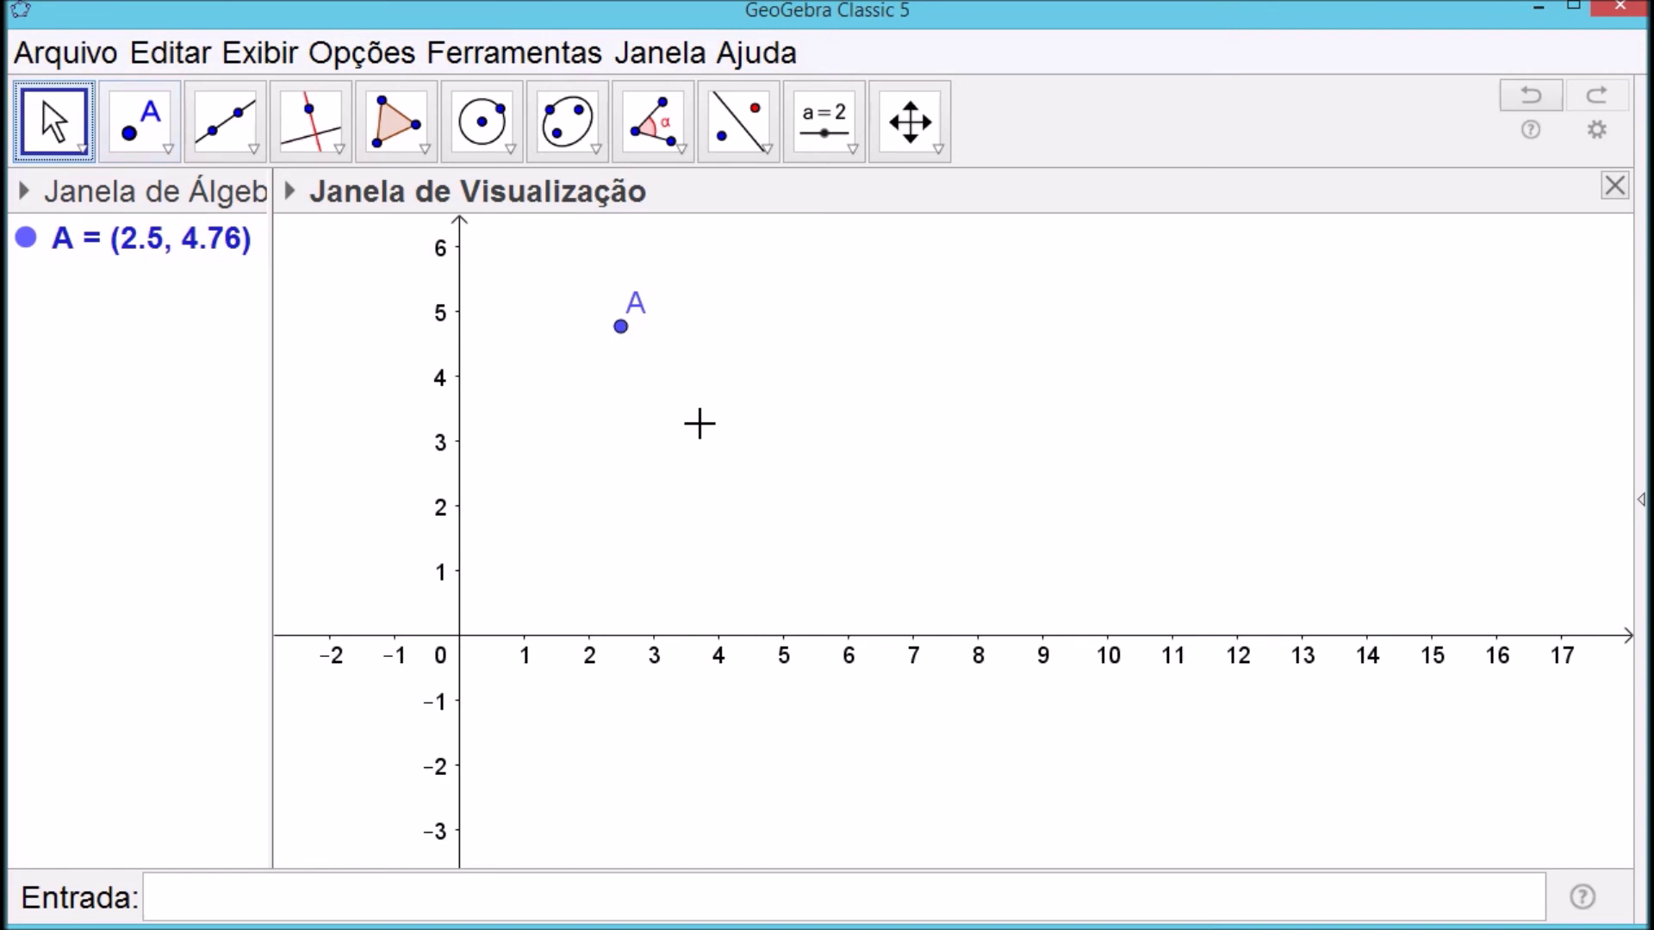
# Define two numbers for the construction, l = 2 and a = 1
pyautogui.click(558, 899)
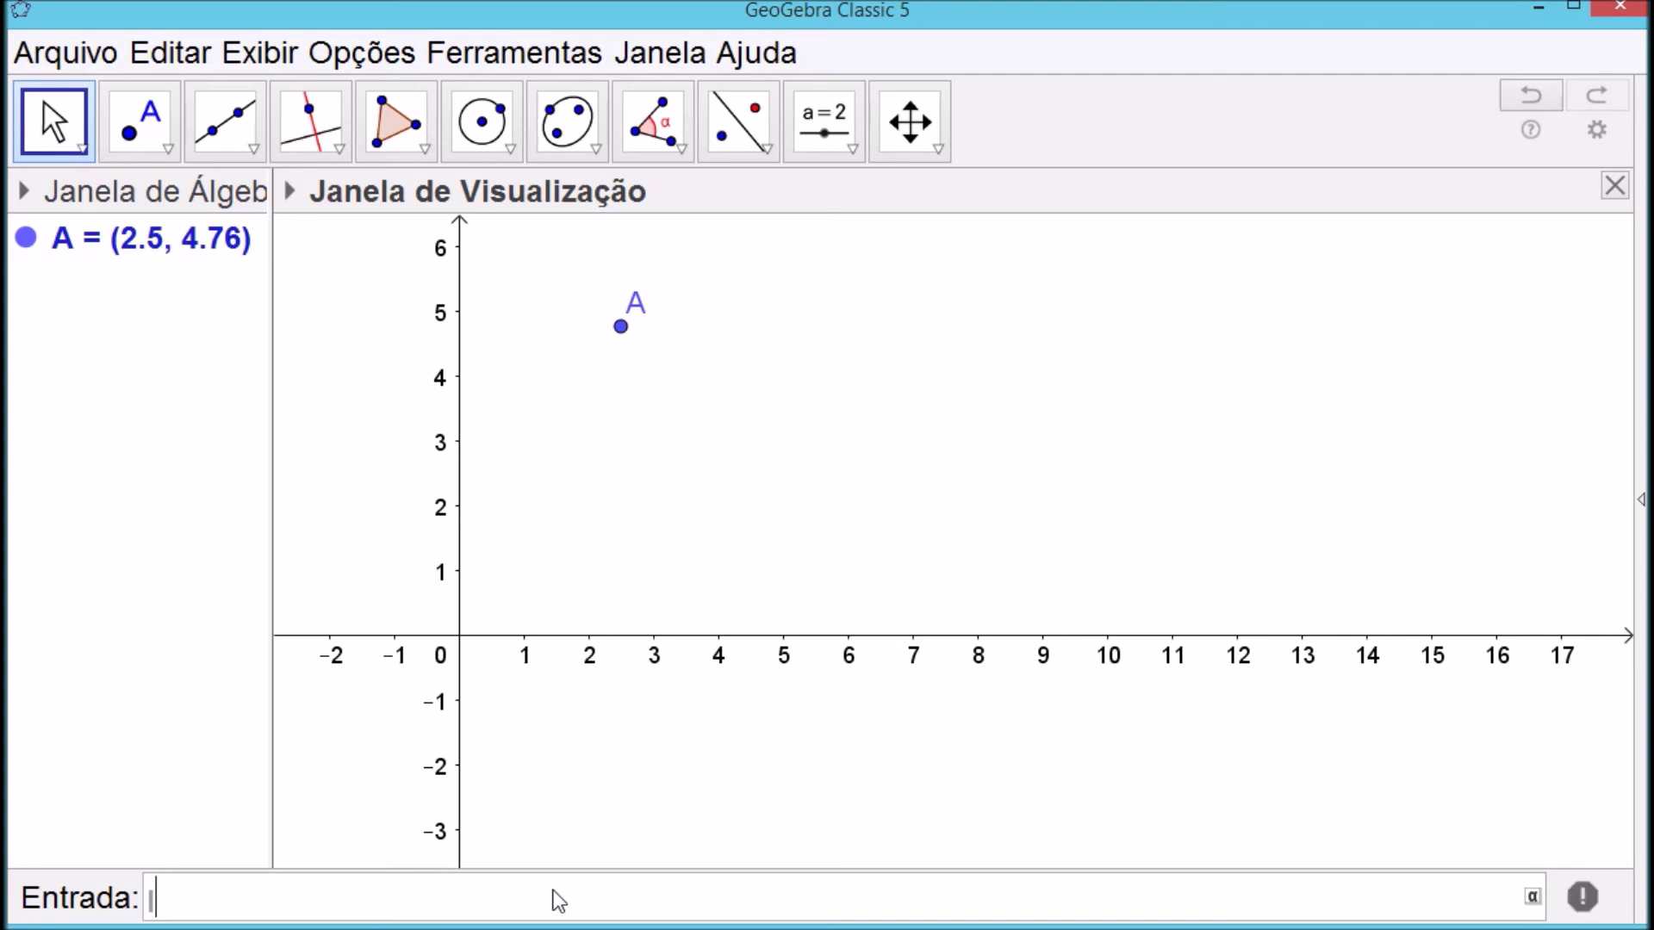
pyautogui.write('l = 2')
pyautogui.press('Return')
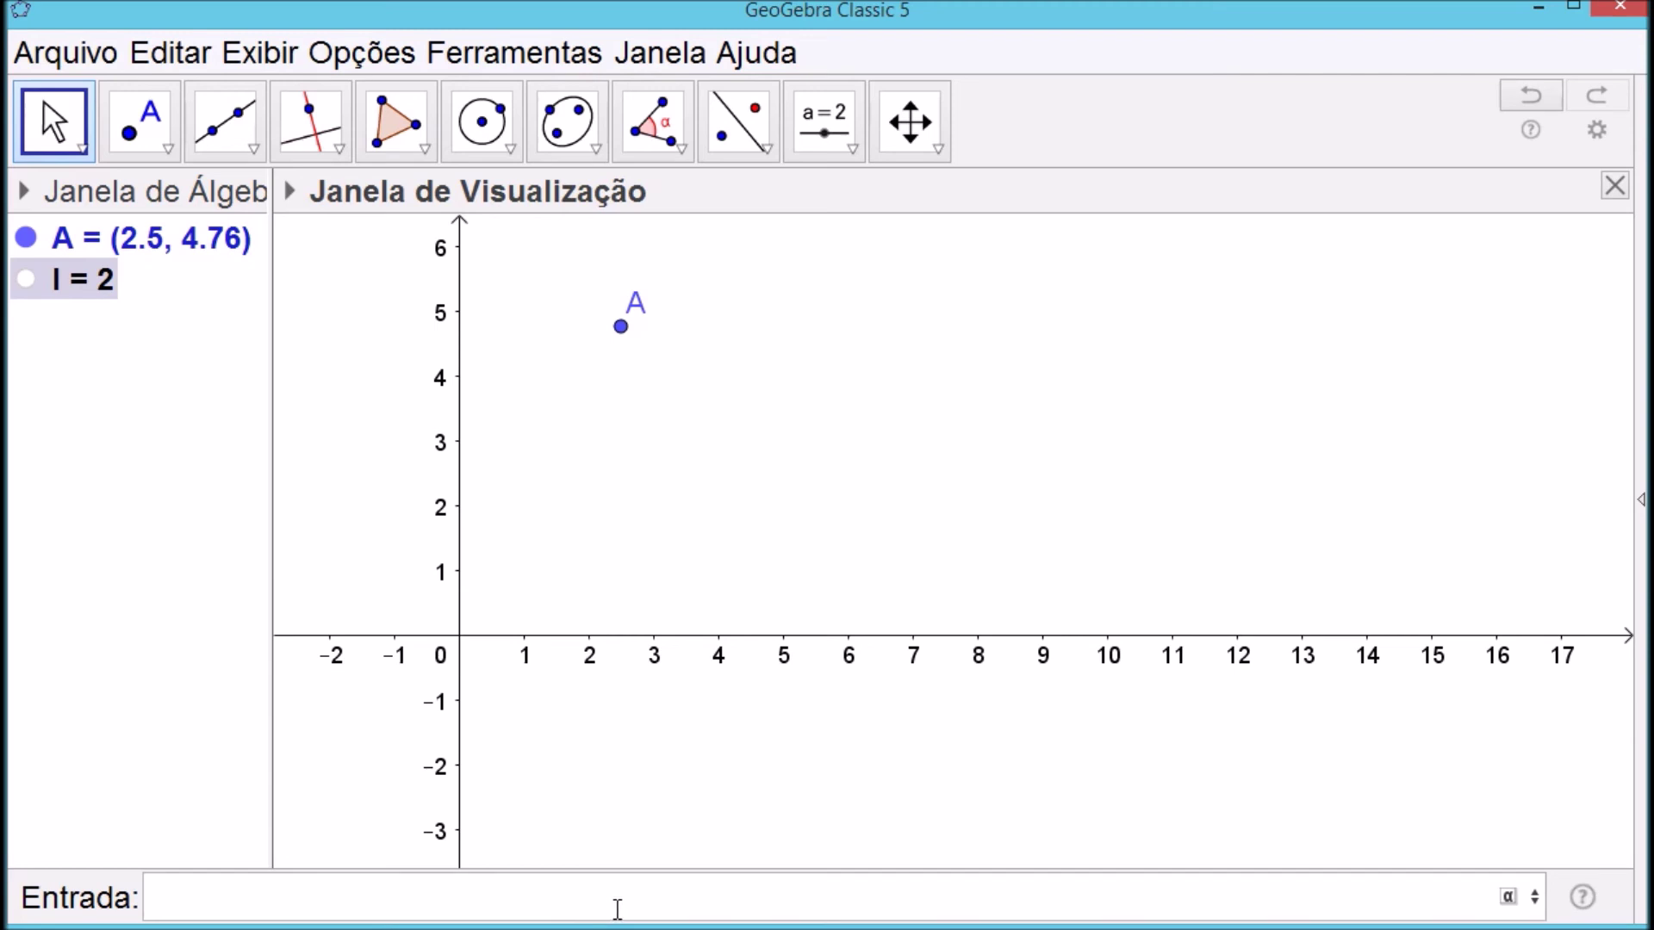
pyautogui.write('a = 1')
pyautogui.press('Return')
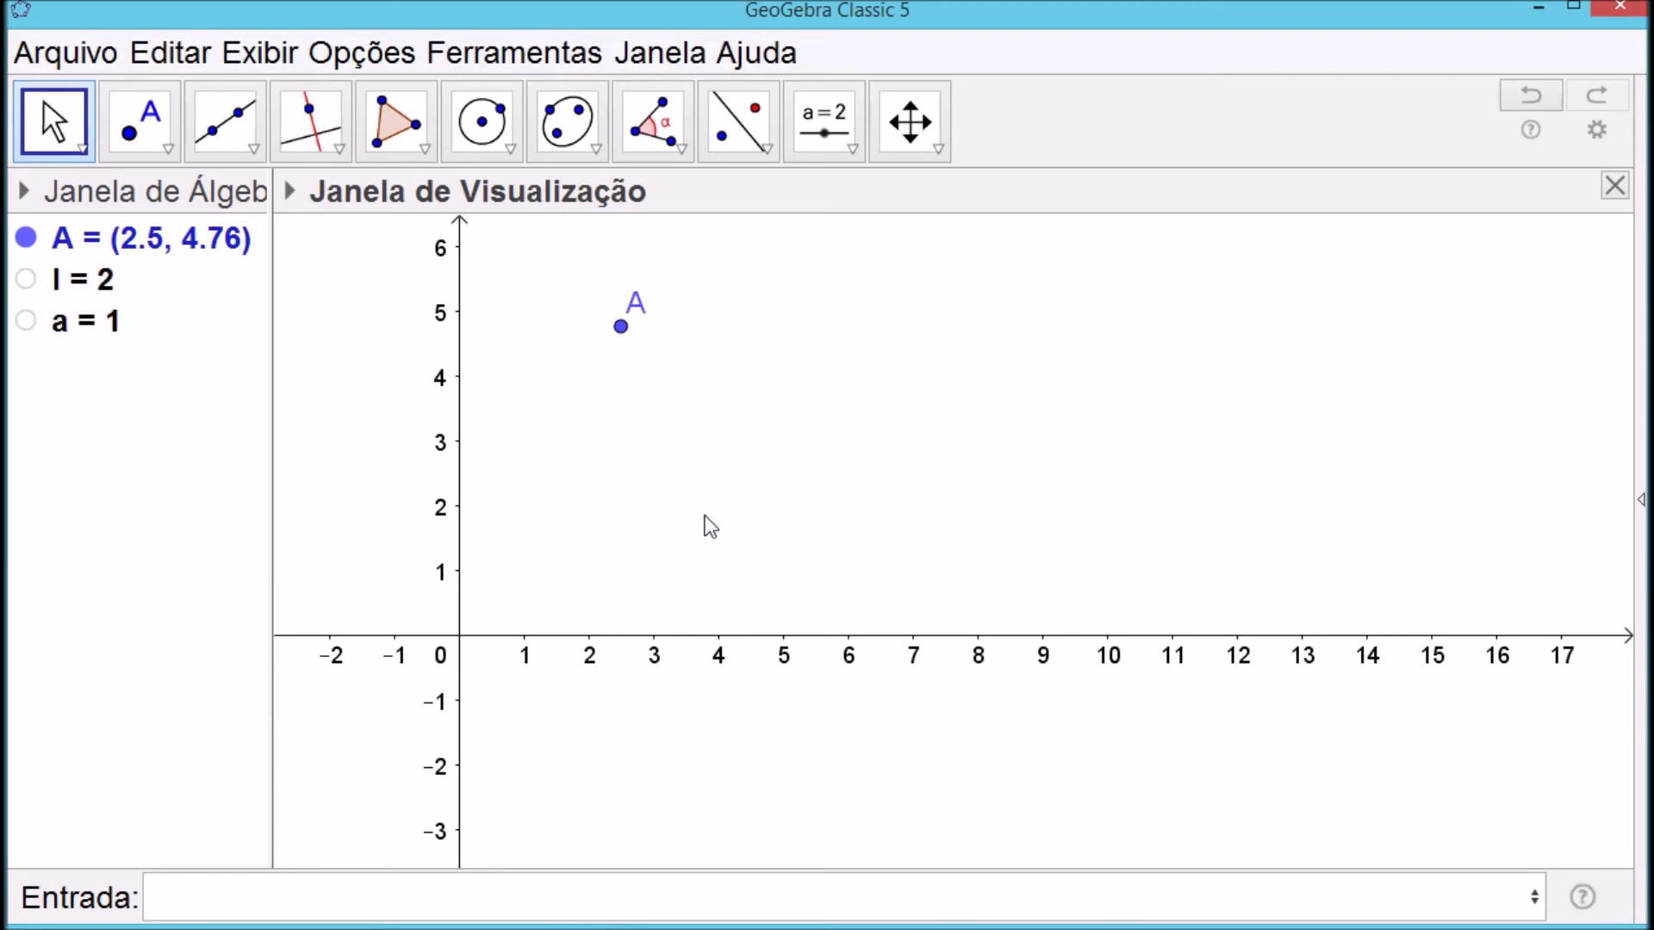
pyautogui.click(705, 519)
# Draw a fixed-length segment starting at point A with length l
pyautogui.moveTo(771, 369); pyautogui.dragTo(758, 447)
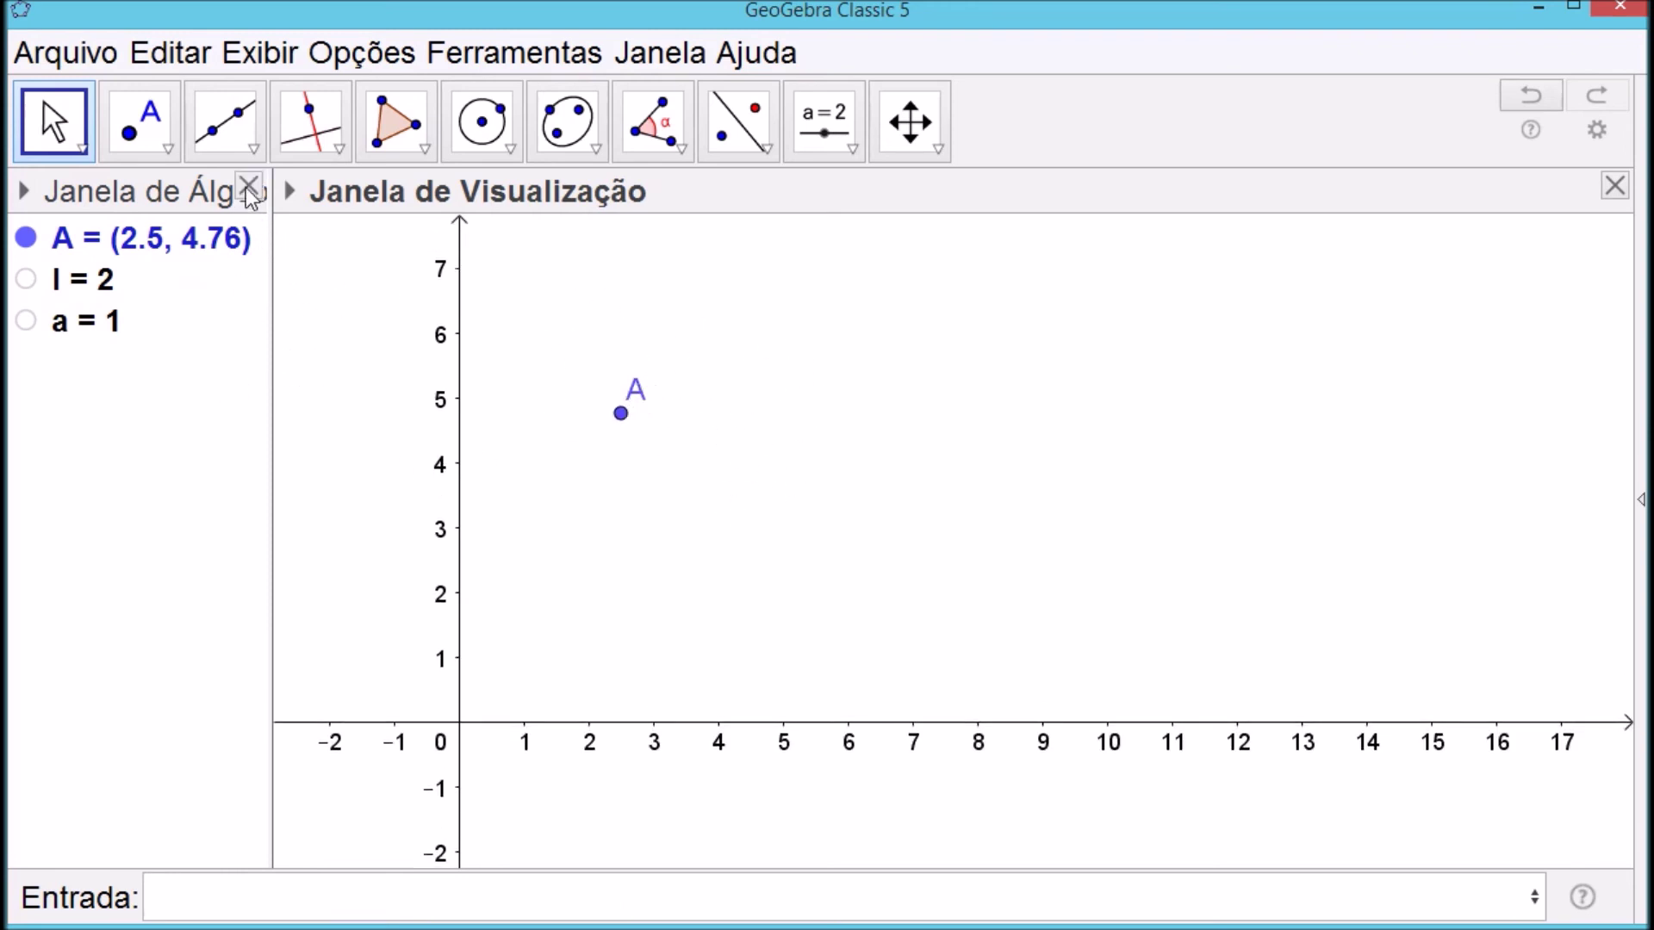
pyautogui.click(253, 151)
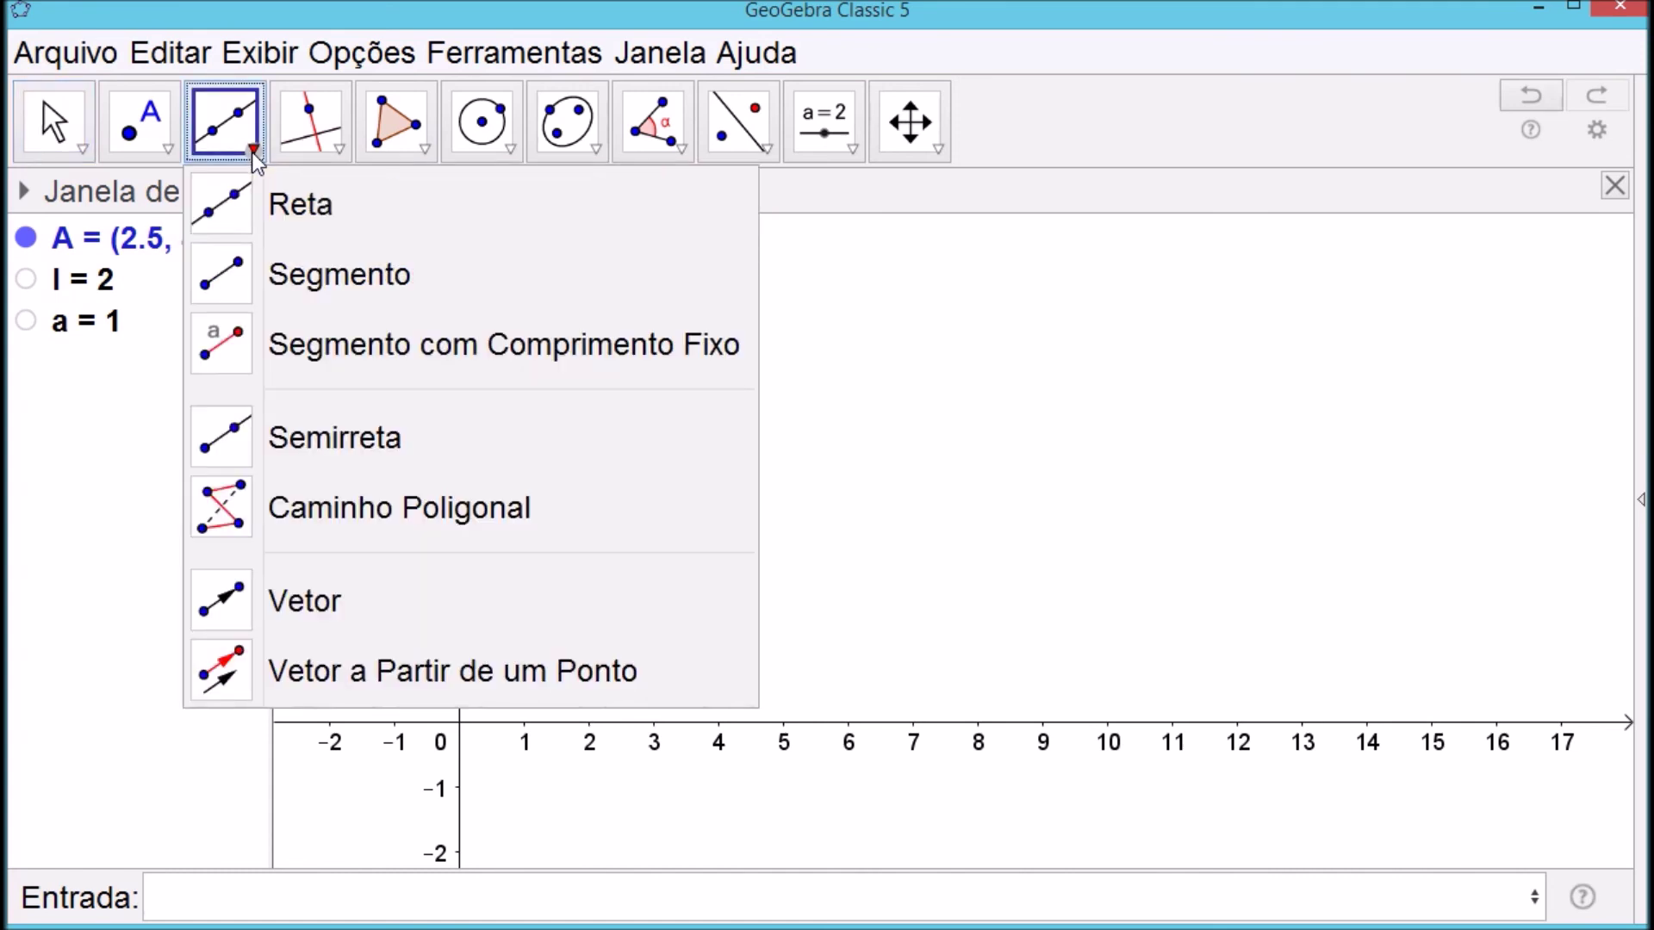
pyautogui.click(339, 361)
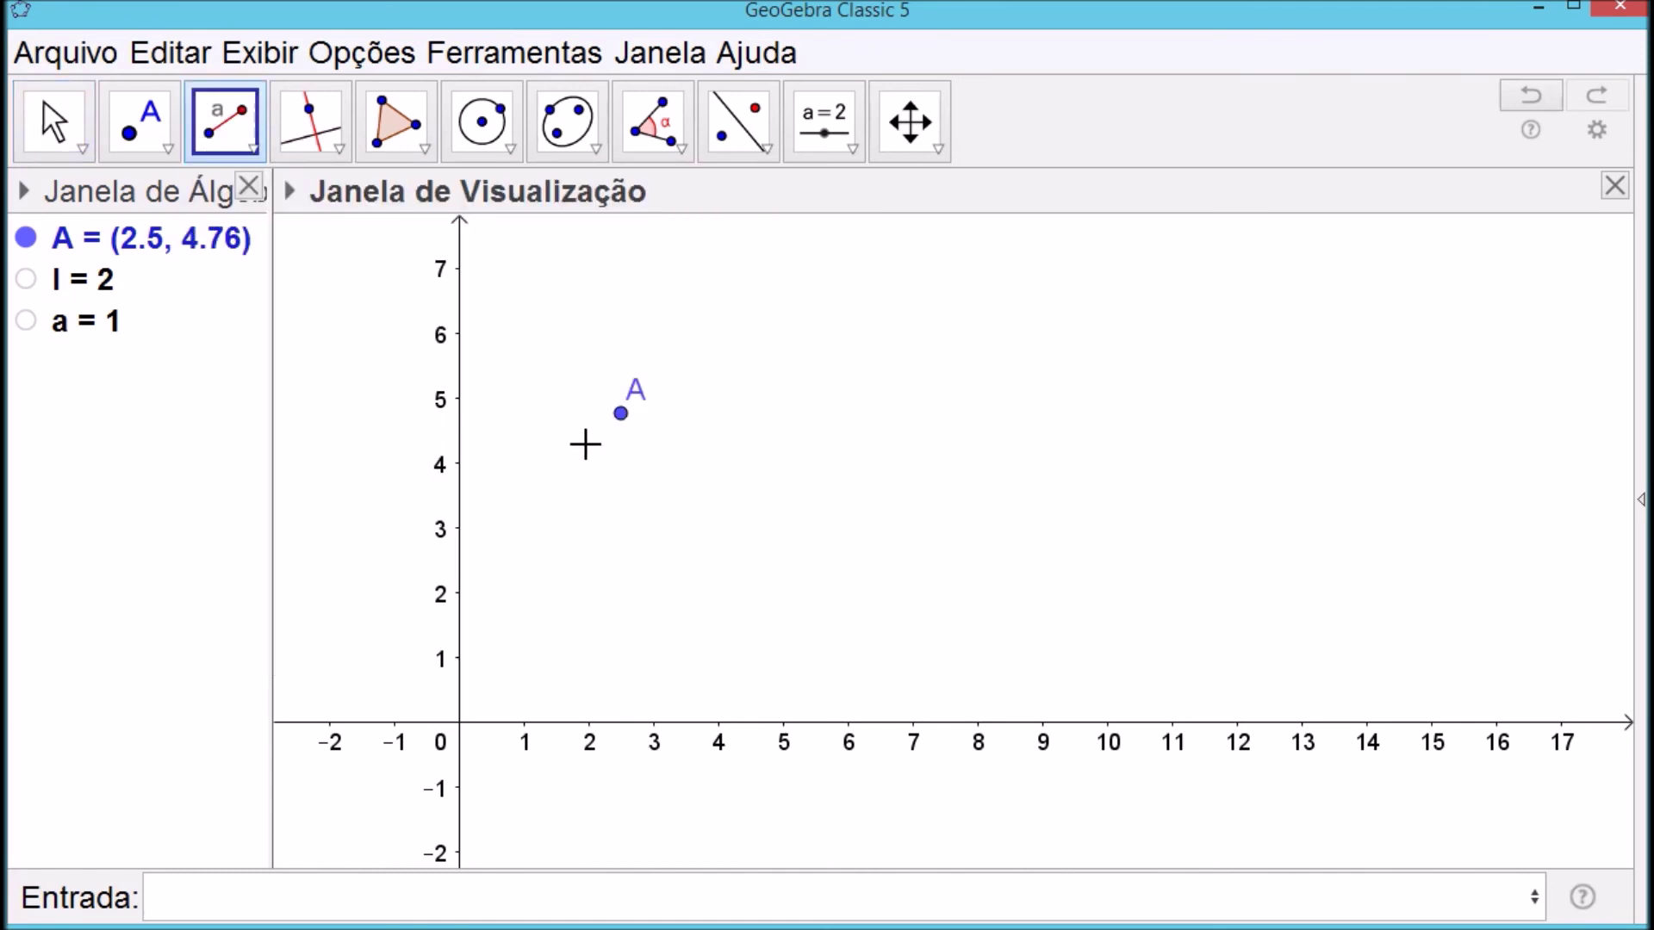
pyautogui.click(621, 417)
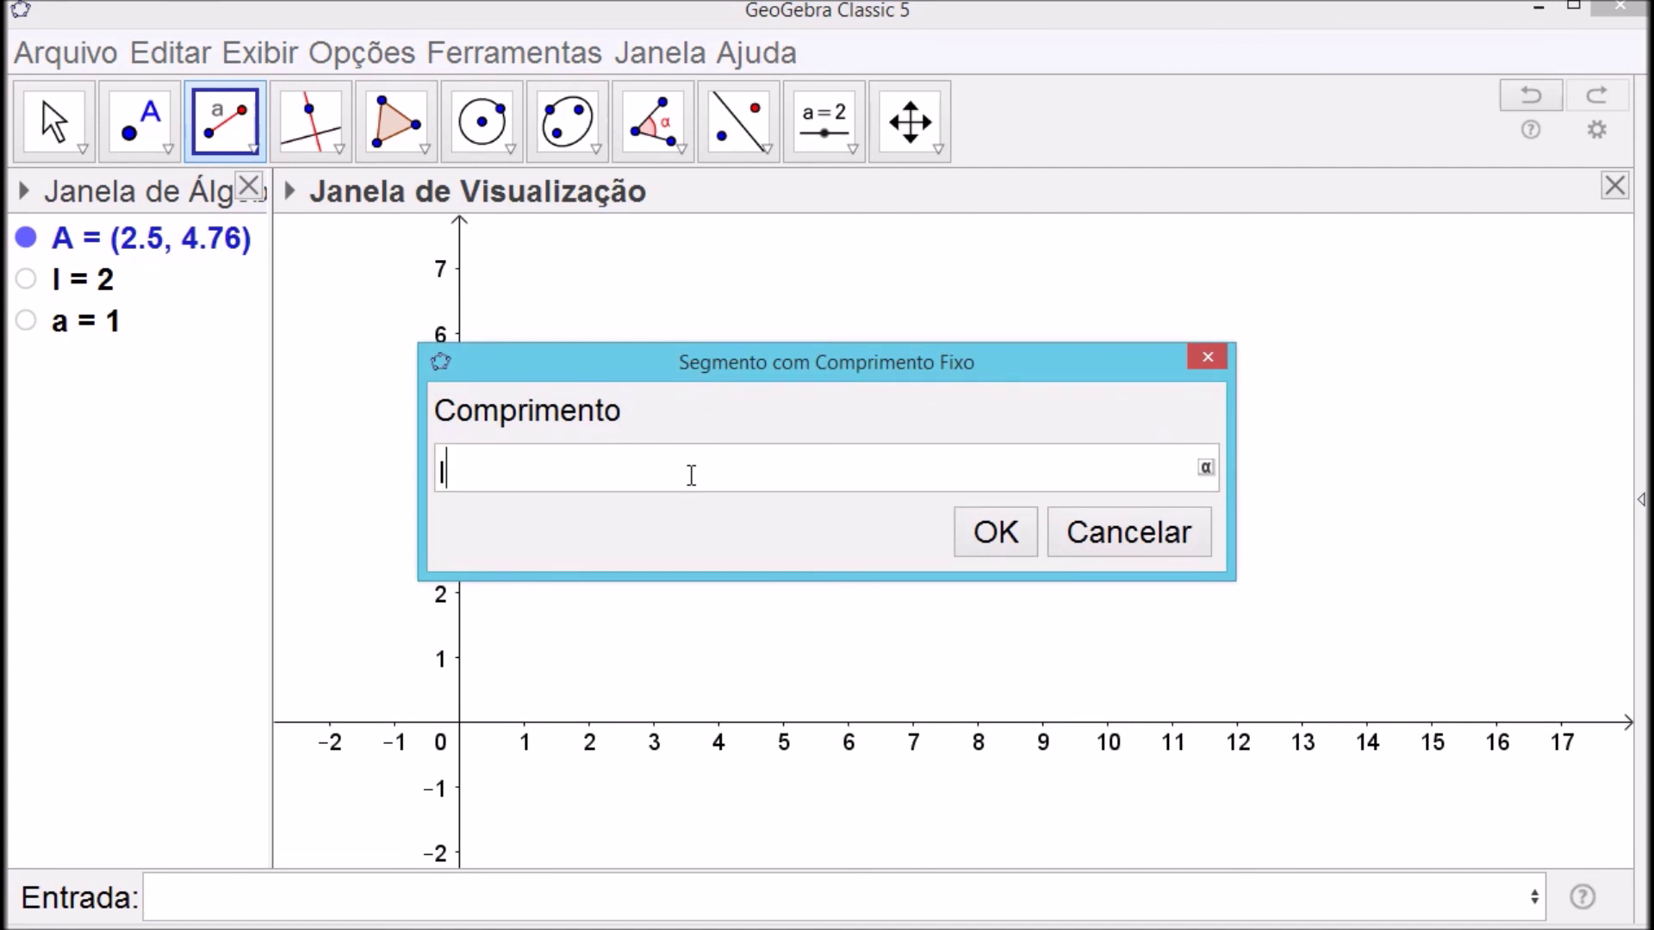
pyautogui.write('l')
pyautogui.click(999, 532)
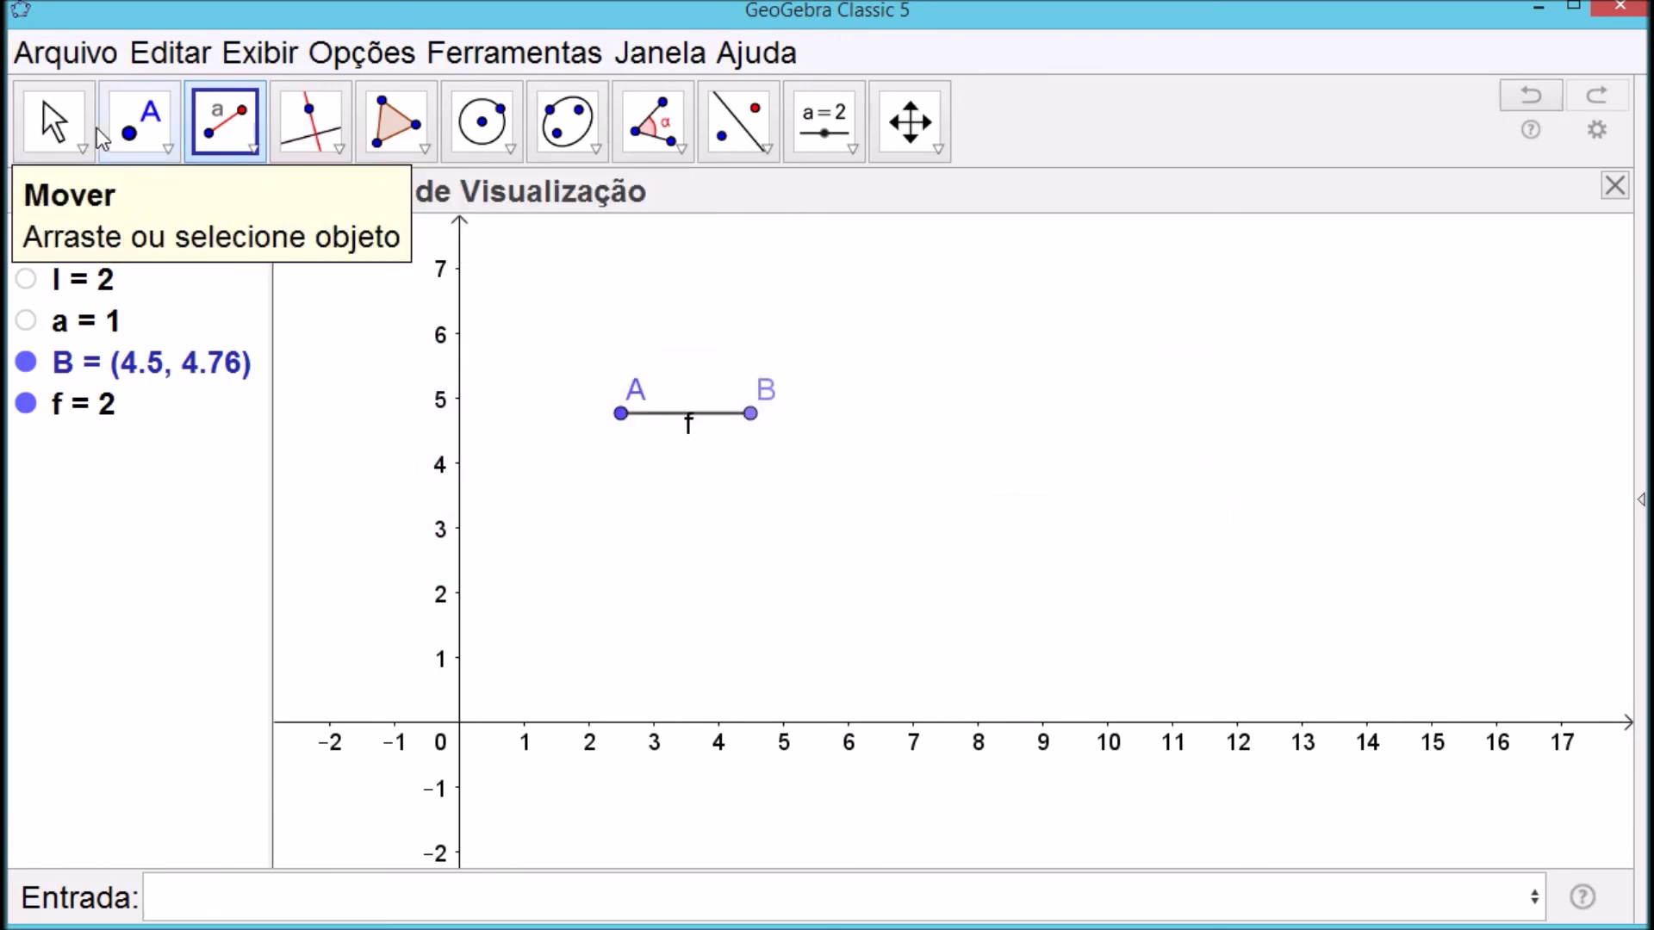
# Hide the name label of segment AB
pyautogui.click(78, 123)
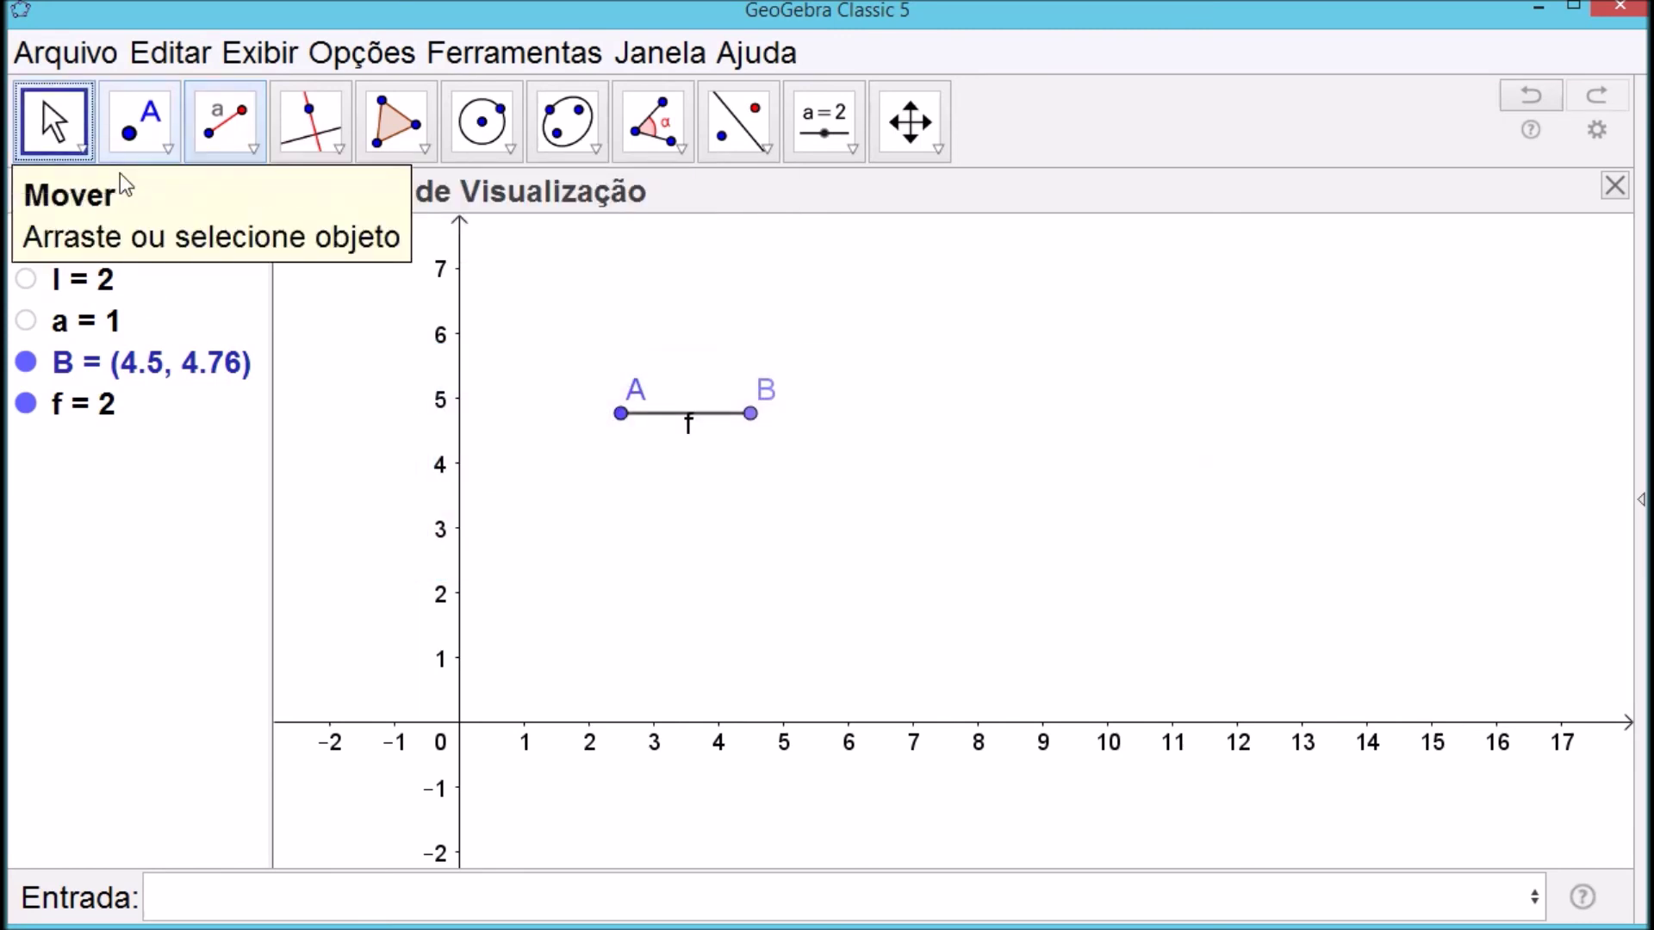
pyautogui.click(686, 442)
pyautogui.click(1040, 475)
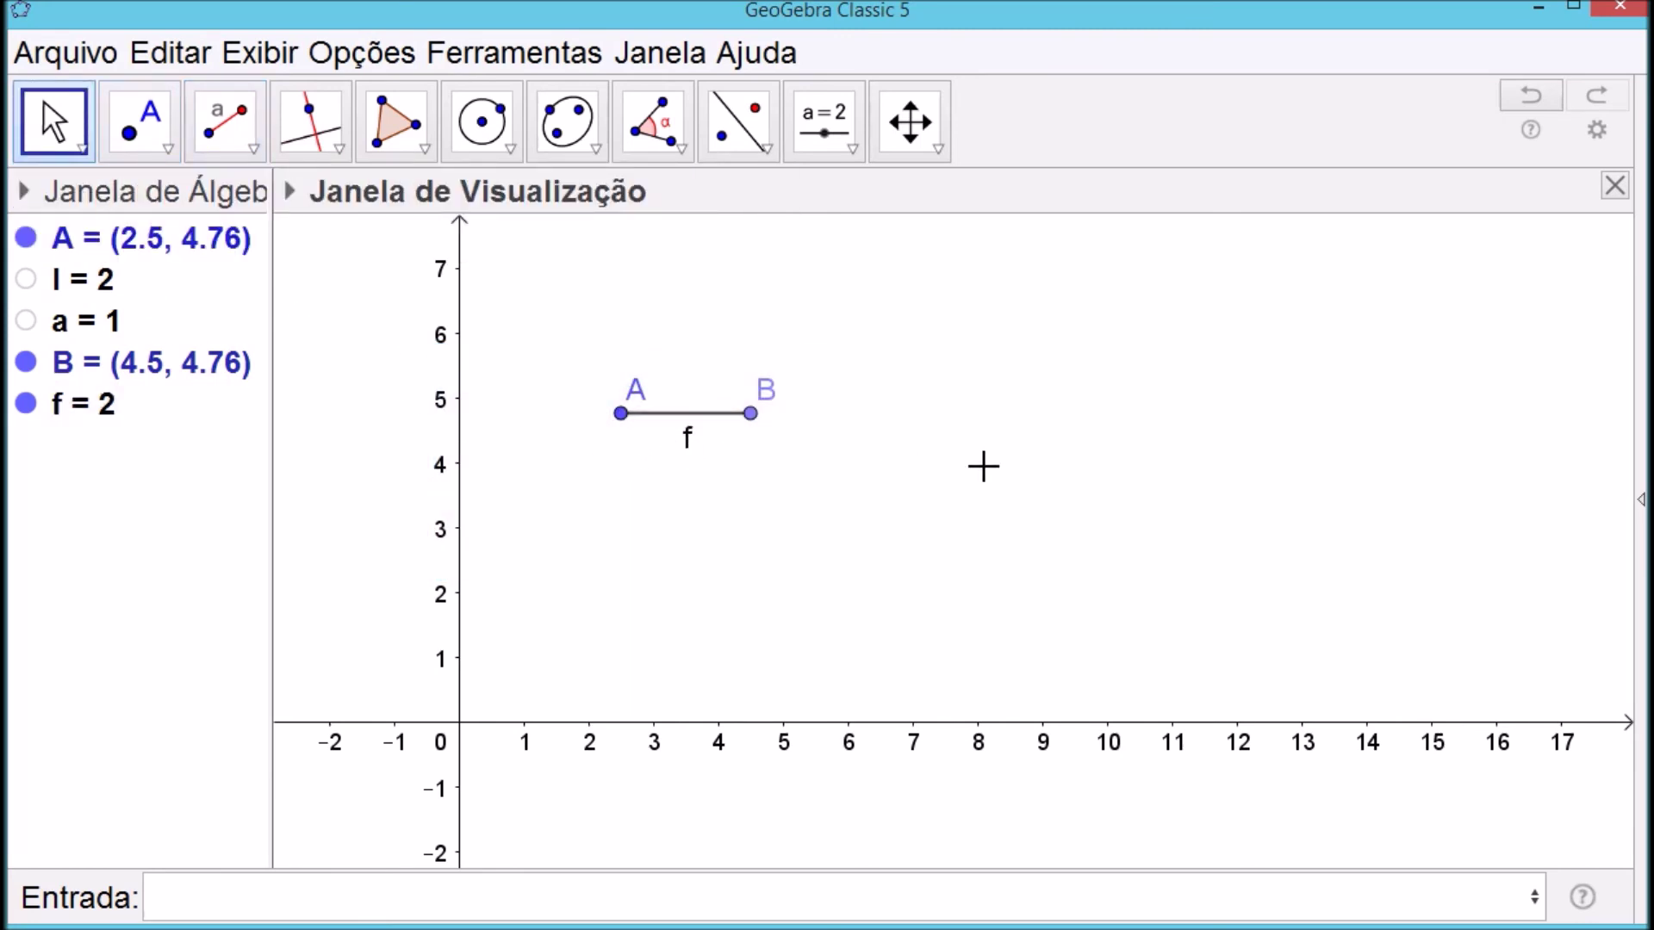
pyautogui.rightClick(673, 416)
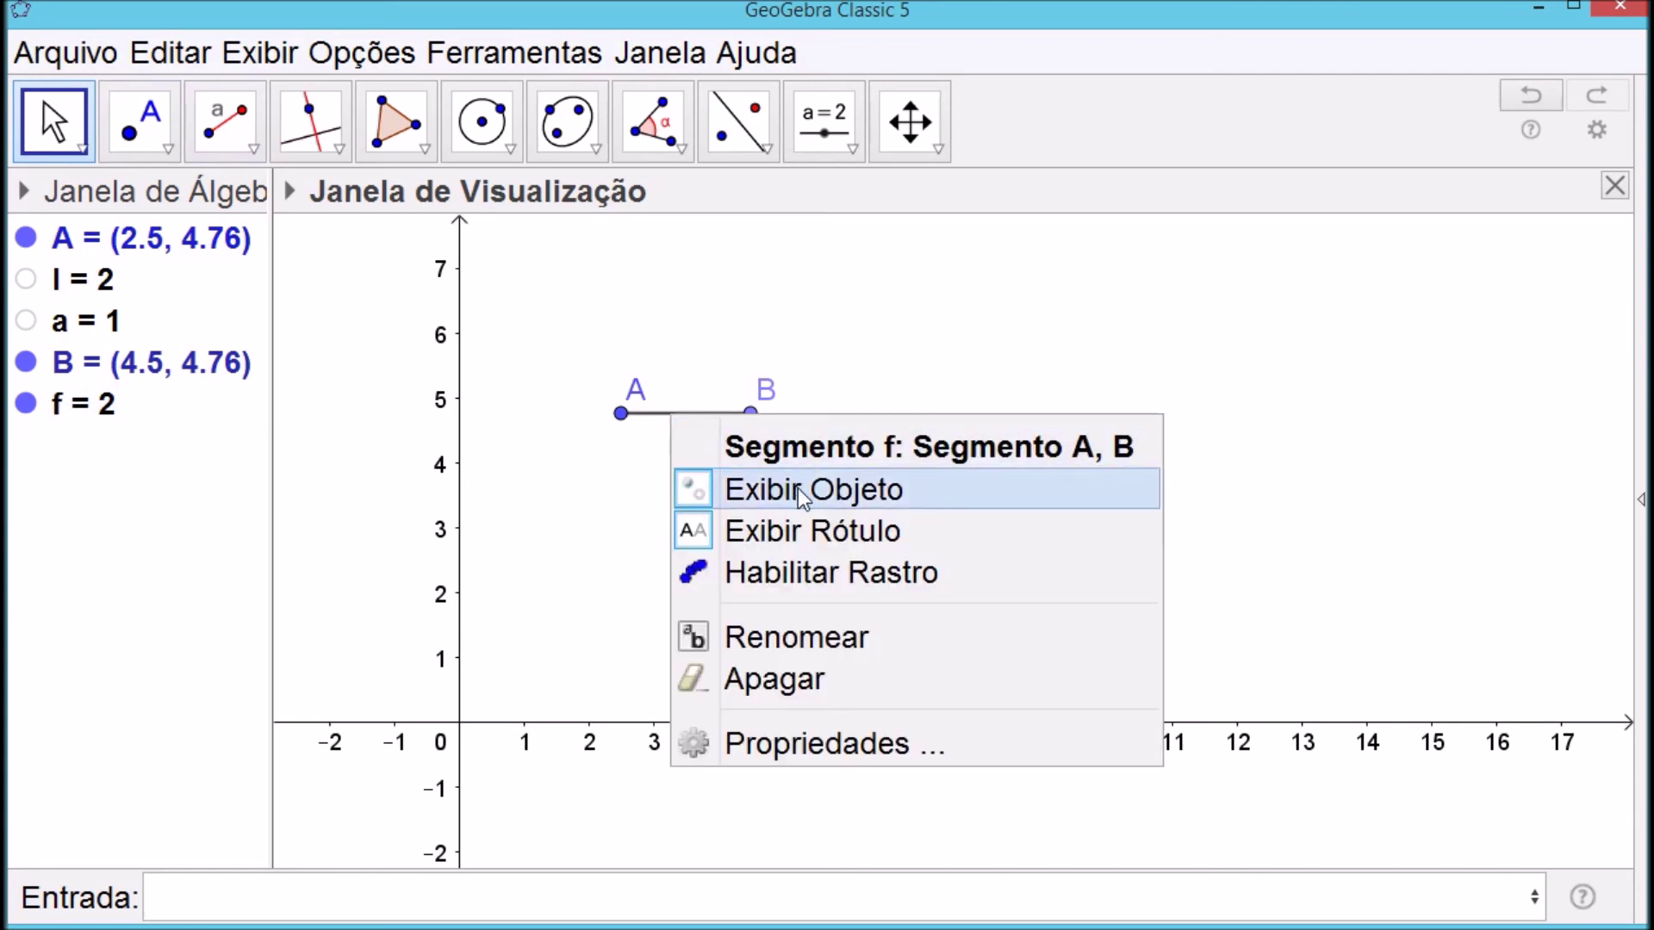
pyautogui.press('Escape')
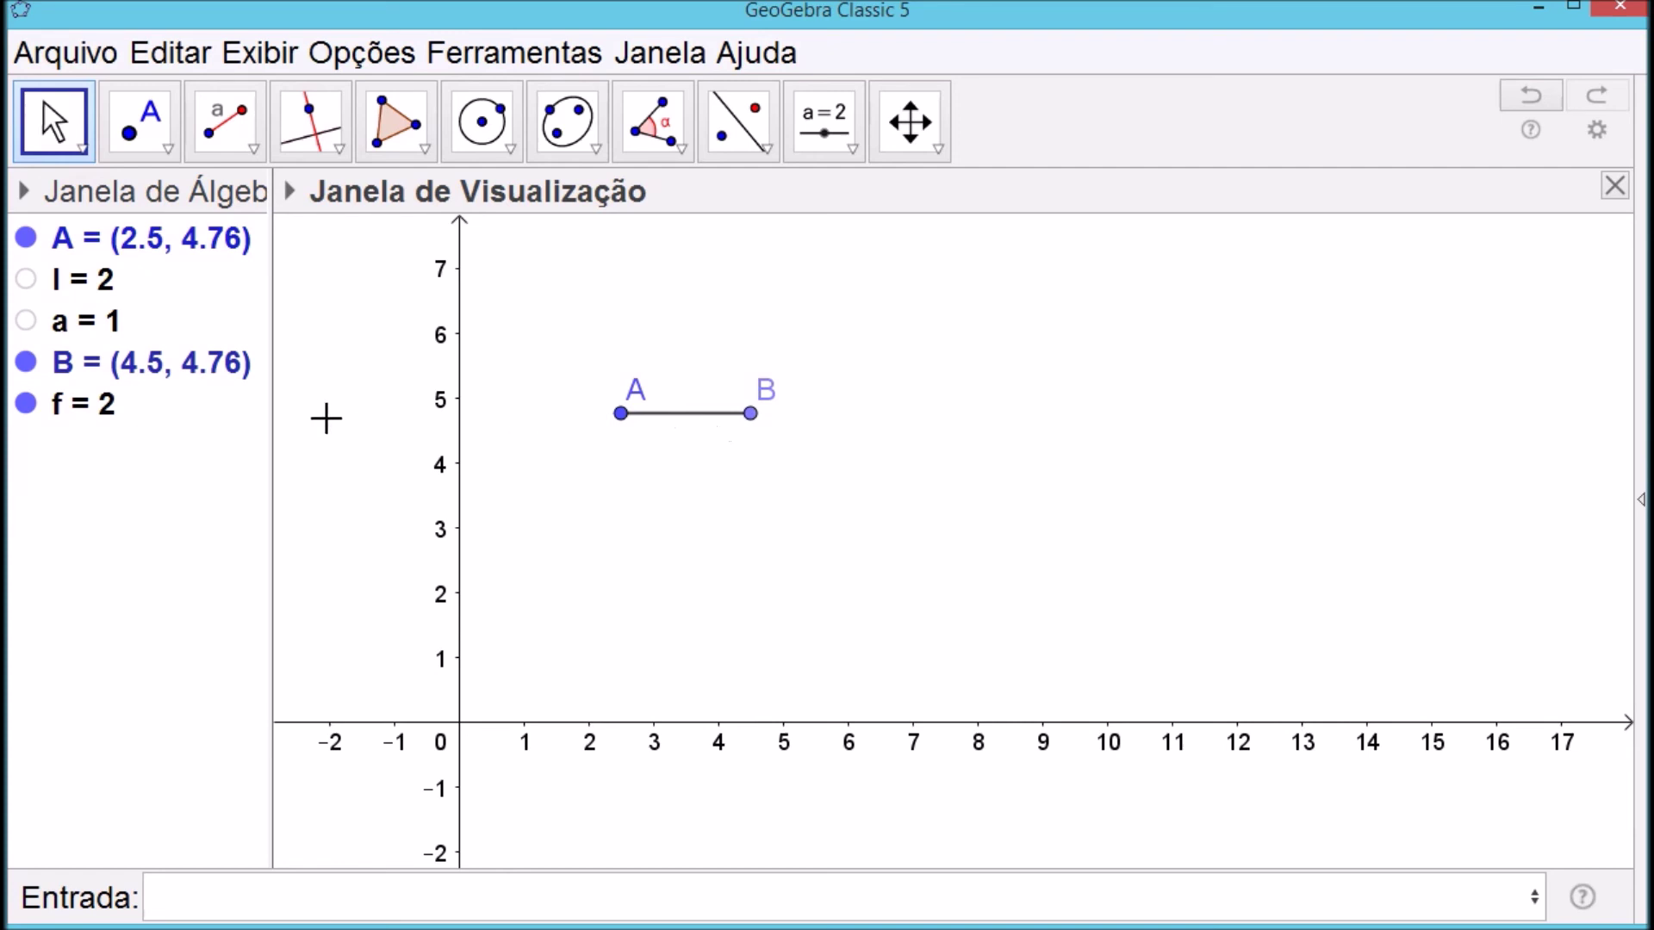
# Construct the line through point A perpendicular to segment AB
pyautogui.click(314, 121)
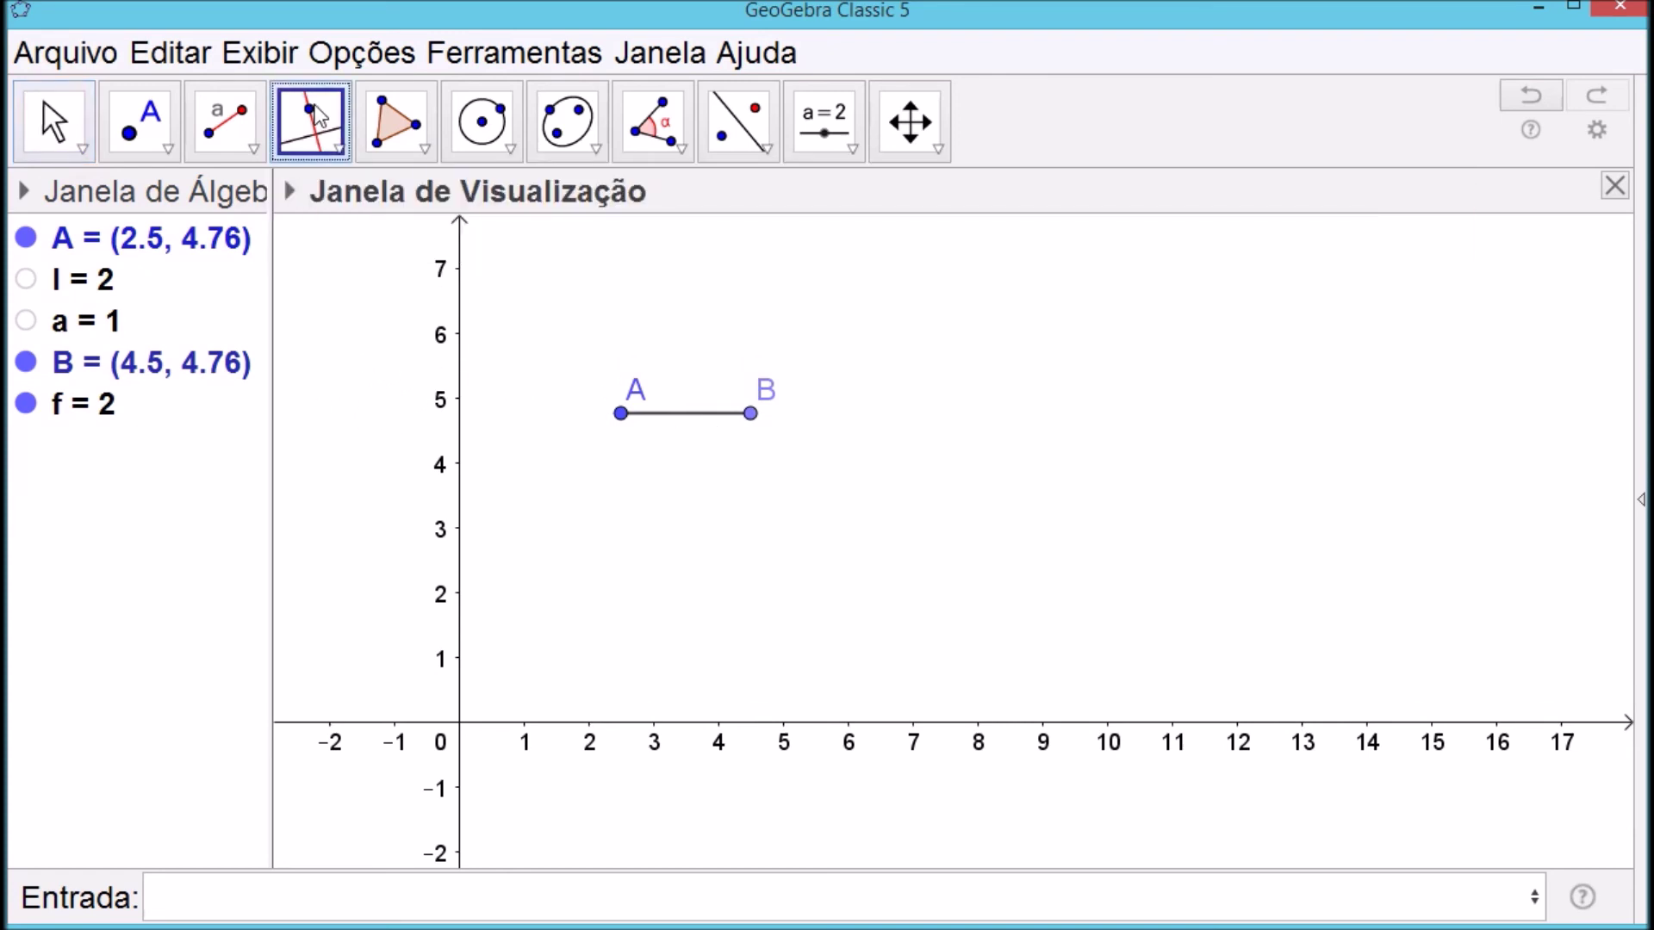
pyautogui.click(339, 155)
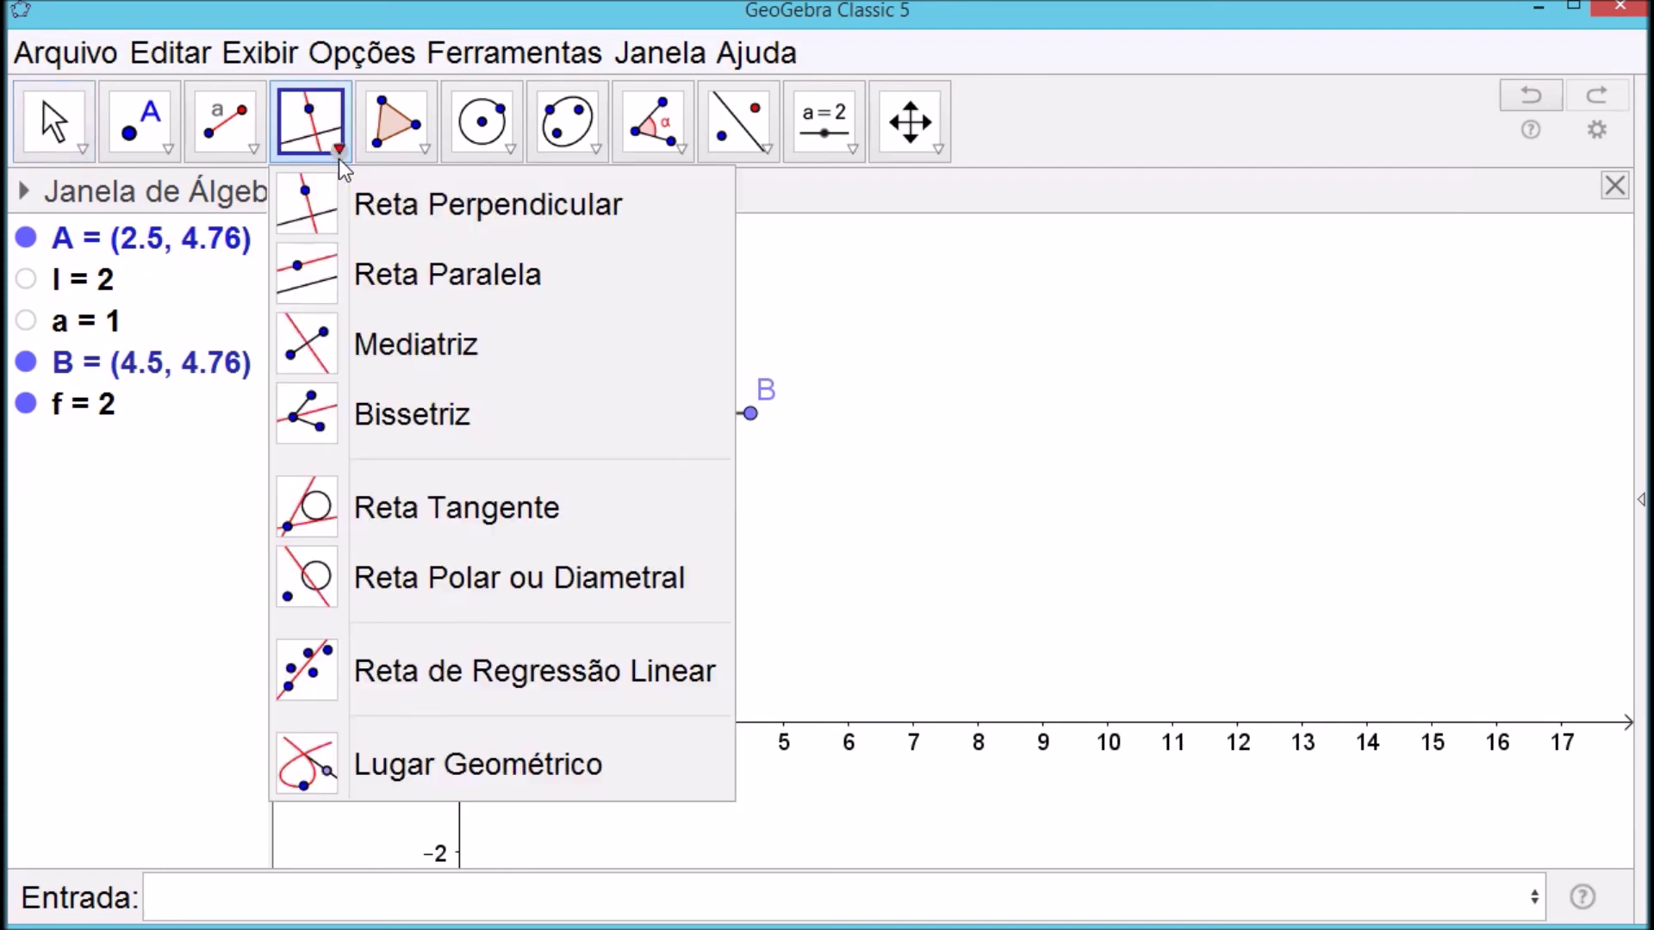
pyautogui.click(392, 212)
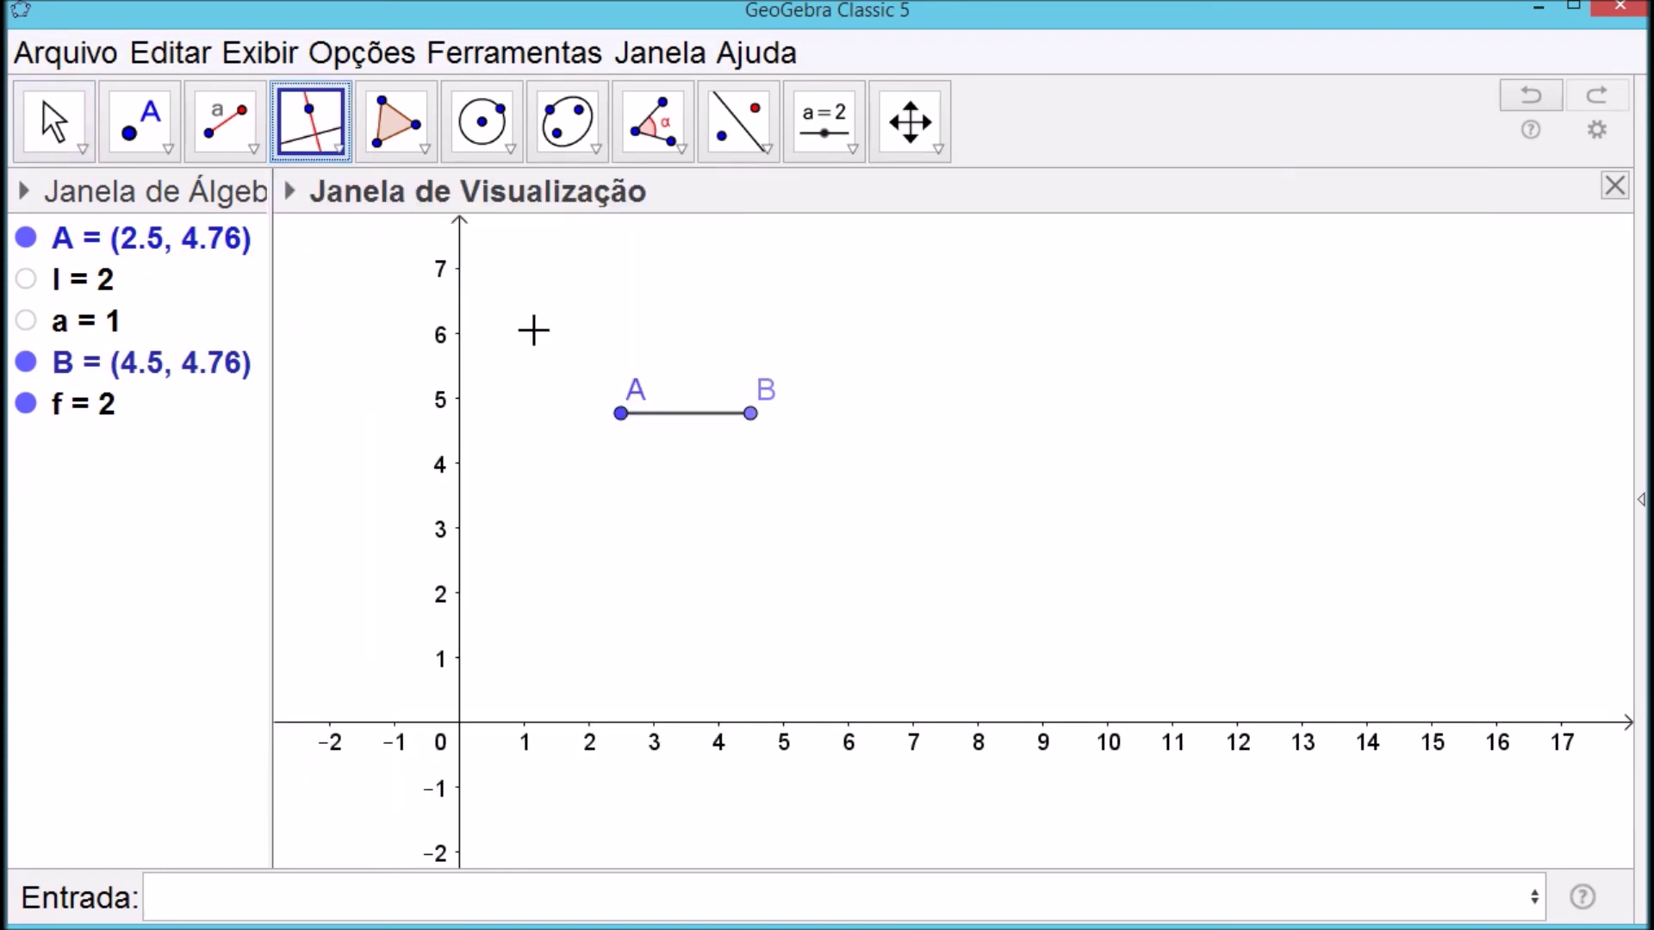
pyautogui.click(621, 413)
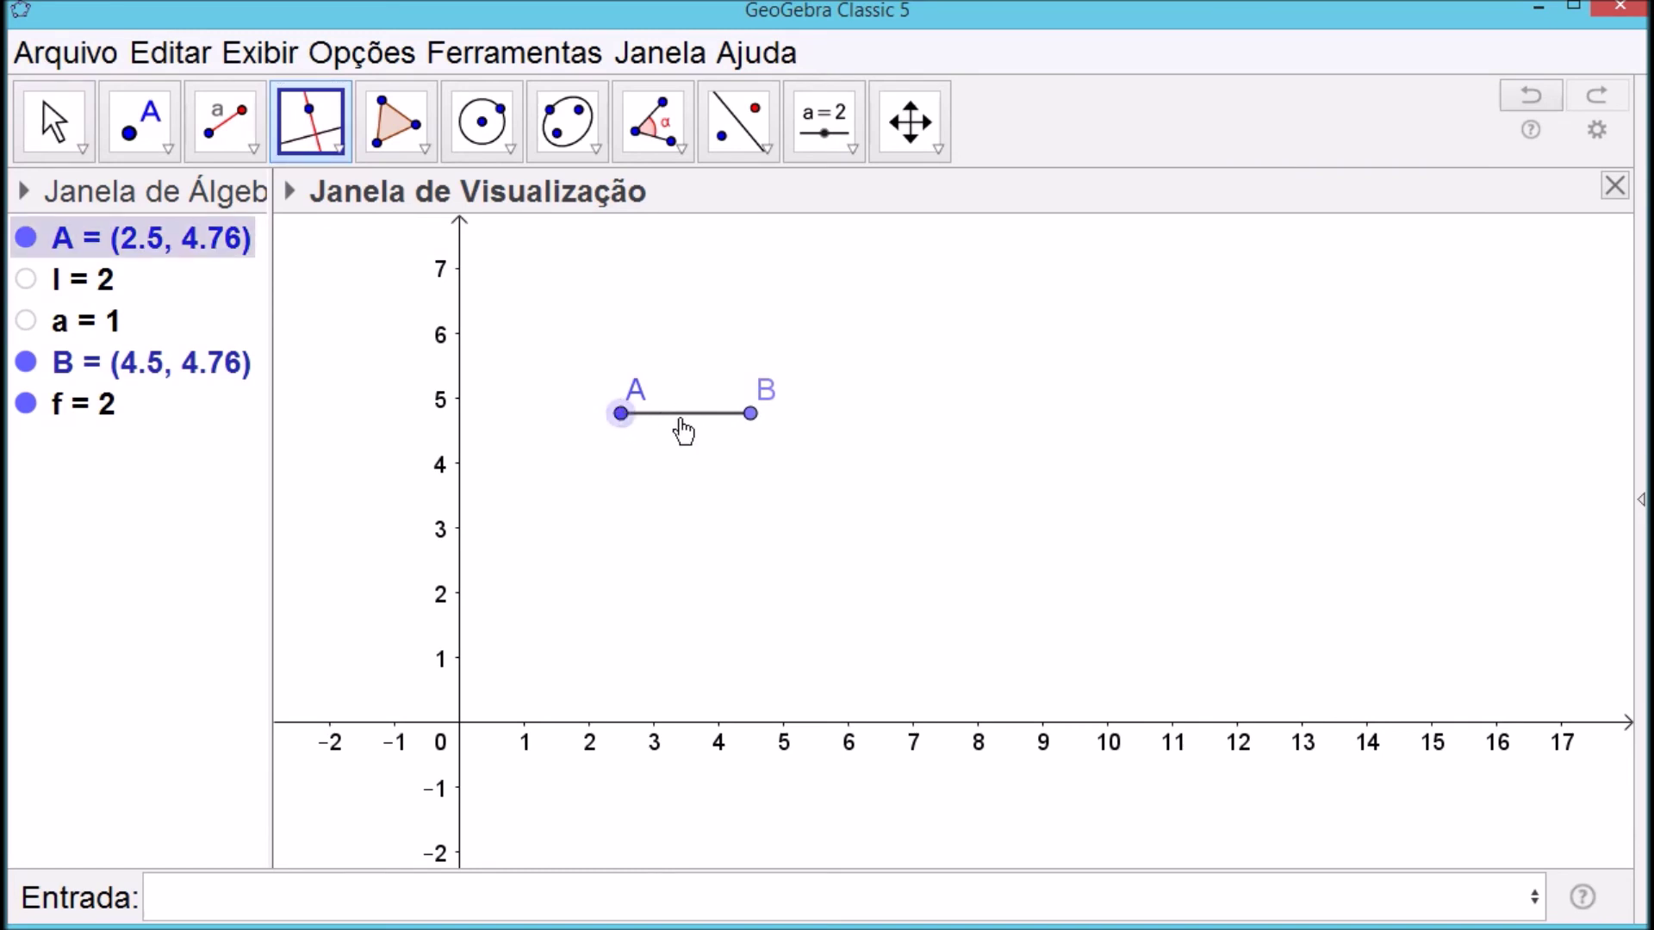
pyautogui.click(678, 417)
pyautogui.click(94, 137)
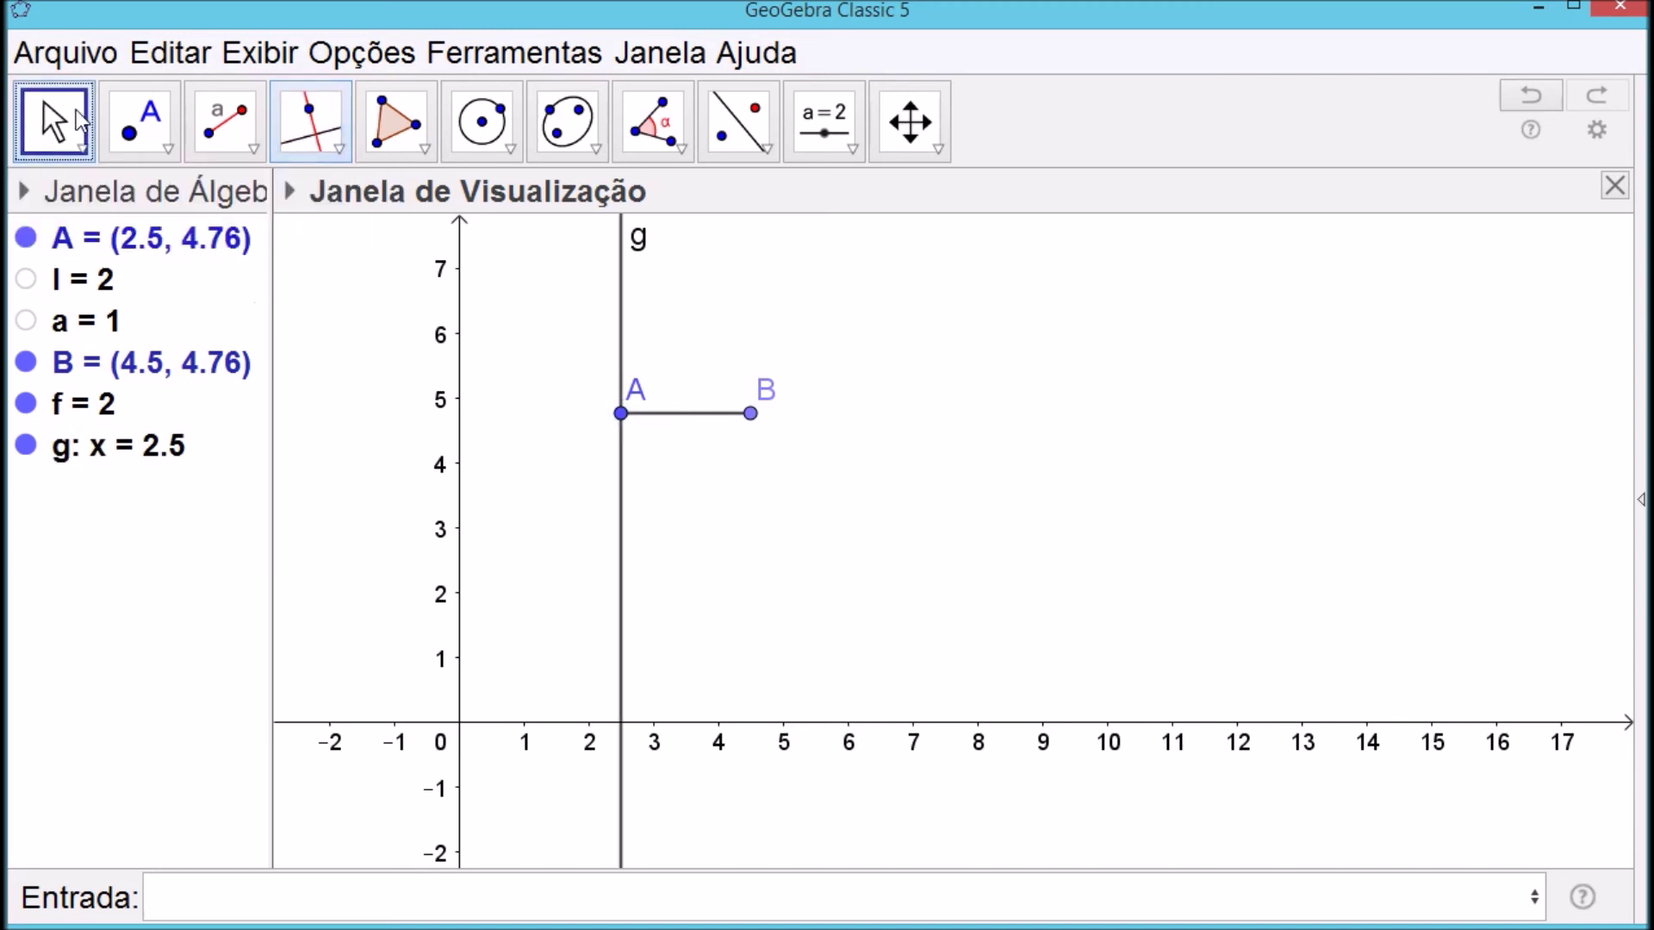
# Draw a circle centred at point A with radius a
pyautogui.click(250, 151)
pyautogui.click(470, 157)
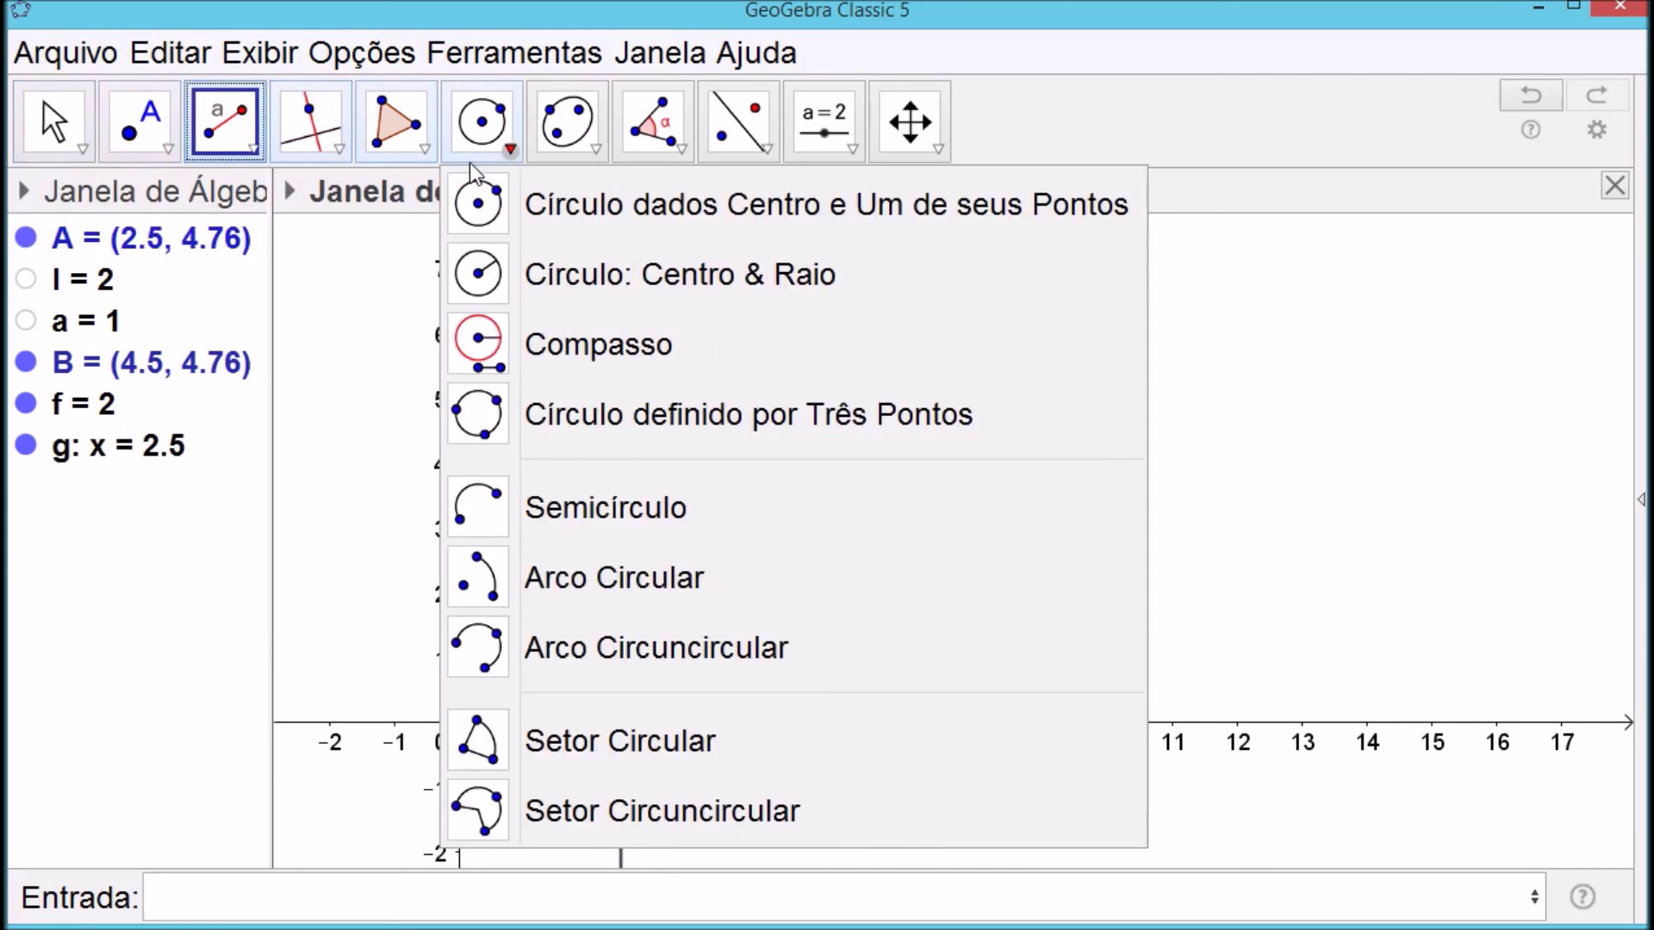
pyautogui.click(628, 286)
pyautogui.click(622, 415)
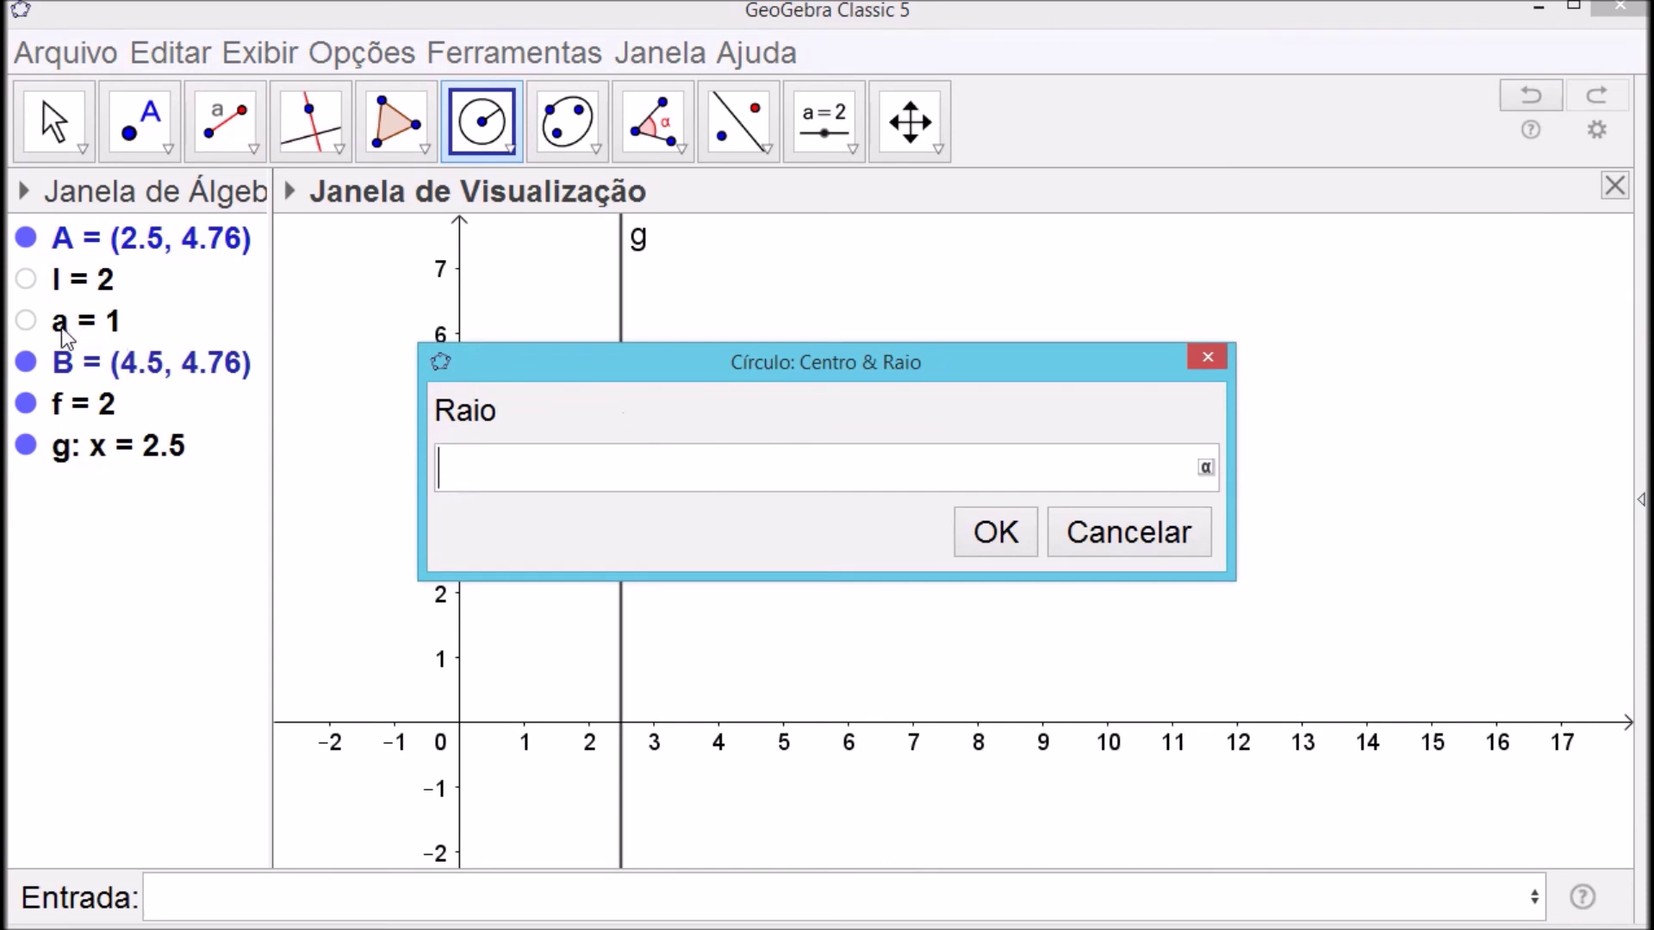
pyautogui.write('a')
pyautogui.click(1000, 533)
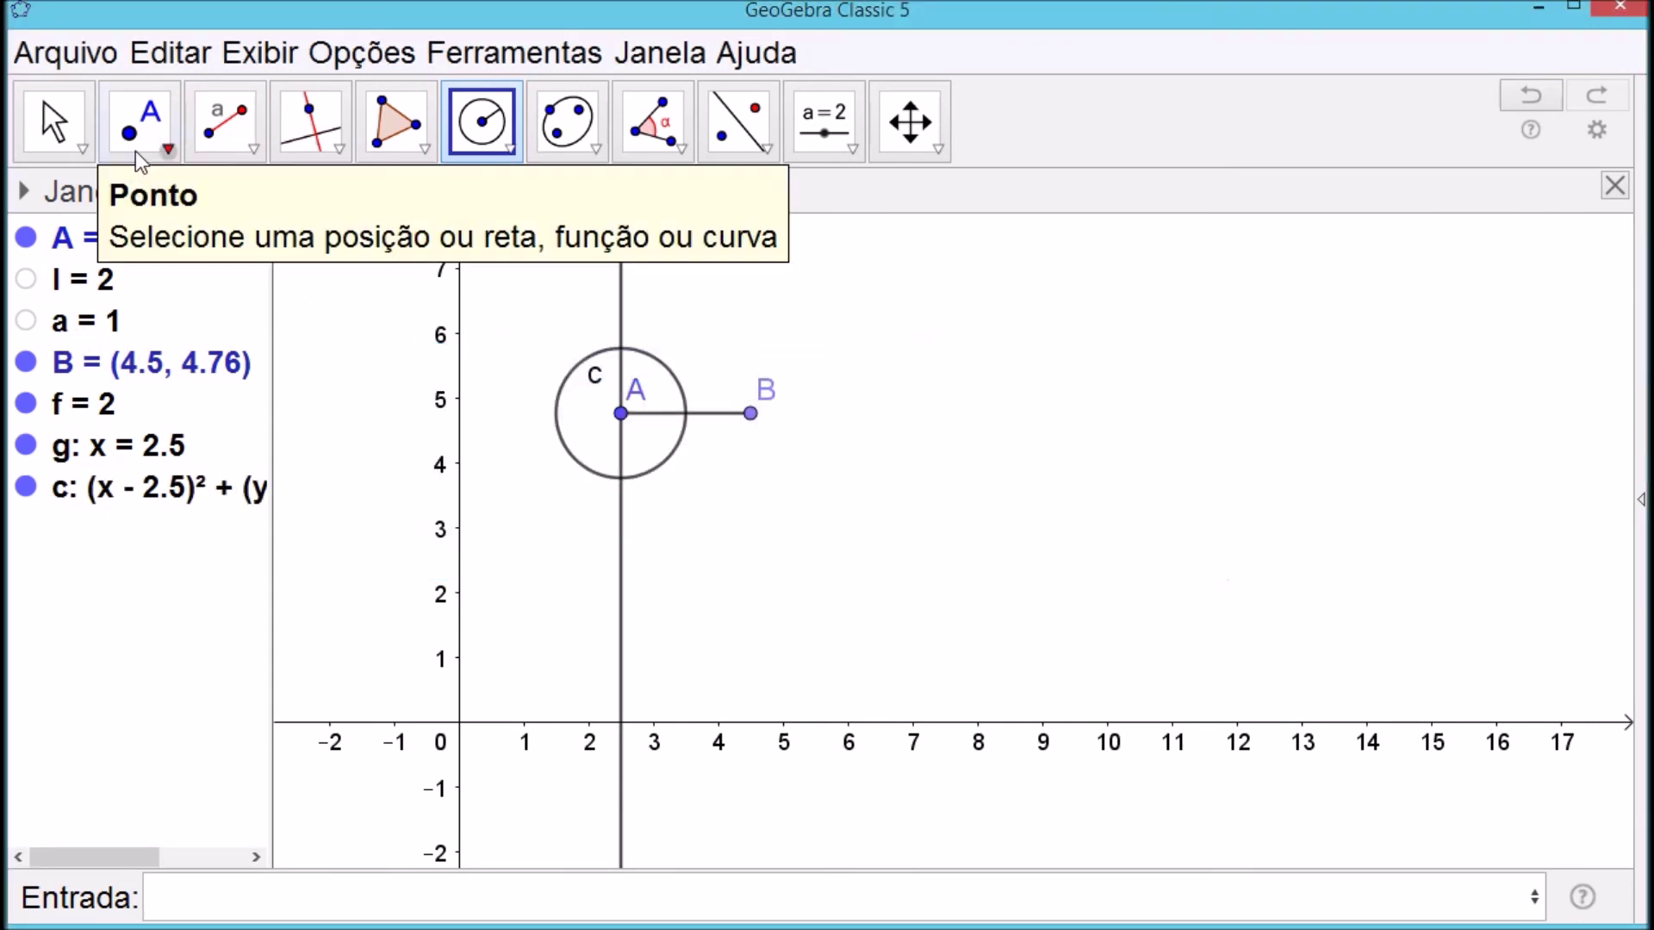
# Mark the intersection points of the perpendicular line and the circle around A
pyautogui.click(170, 155)
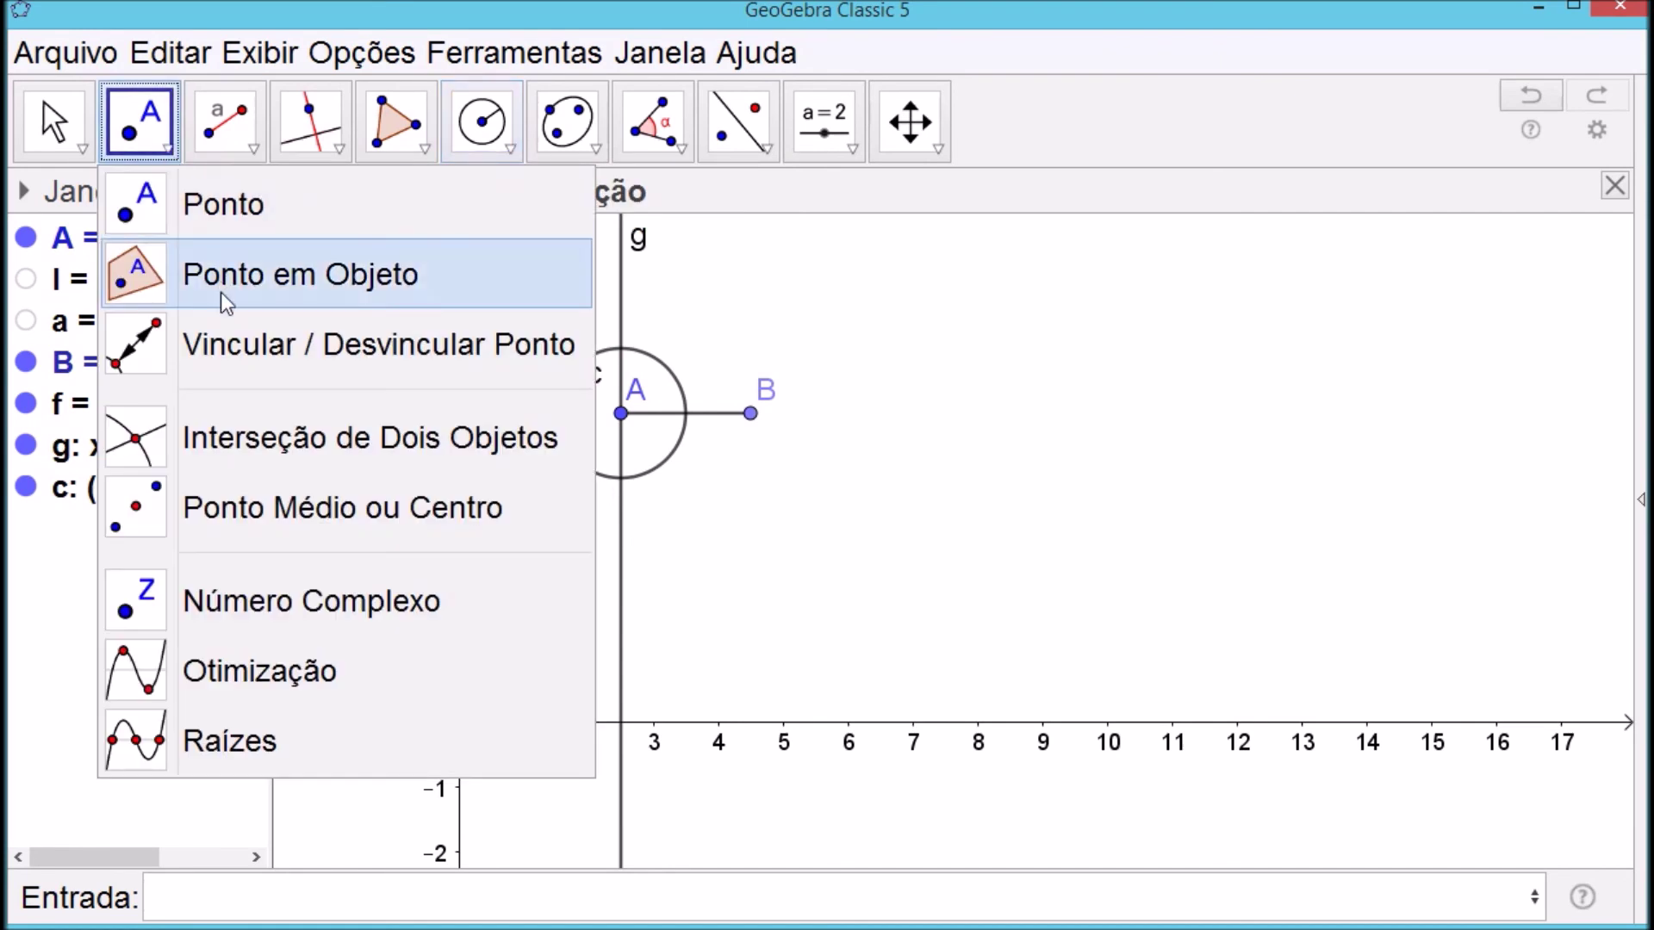
pyautogui.click(230, 446)
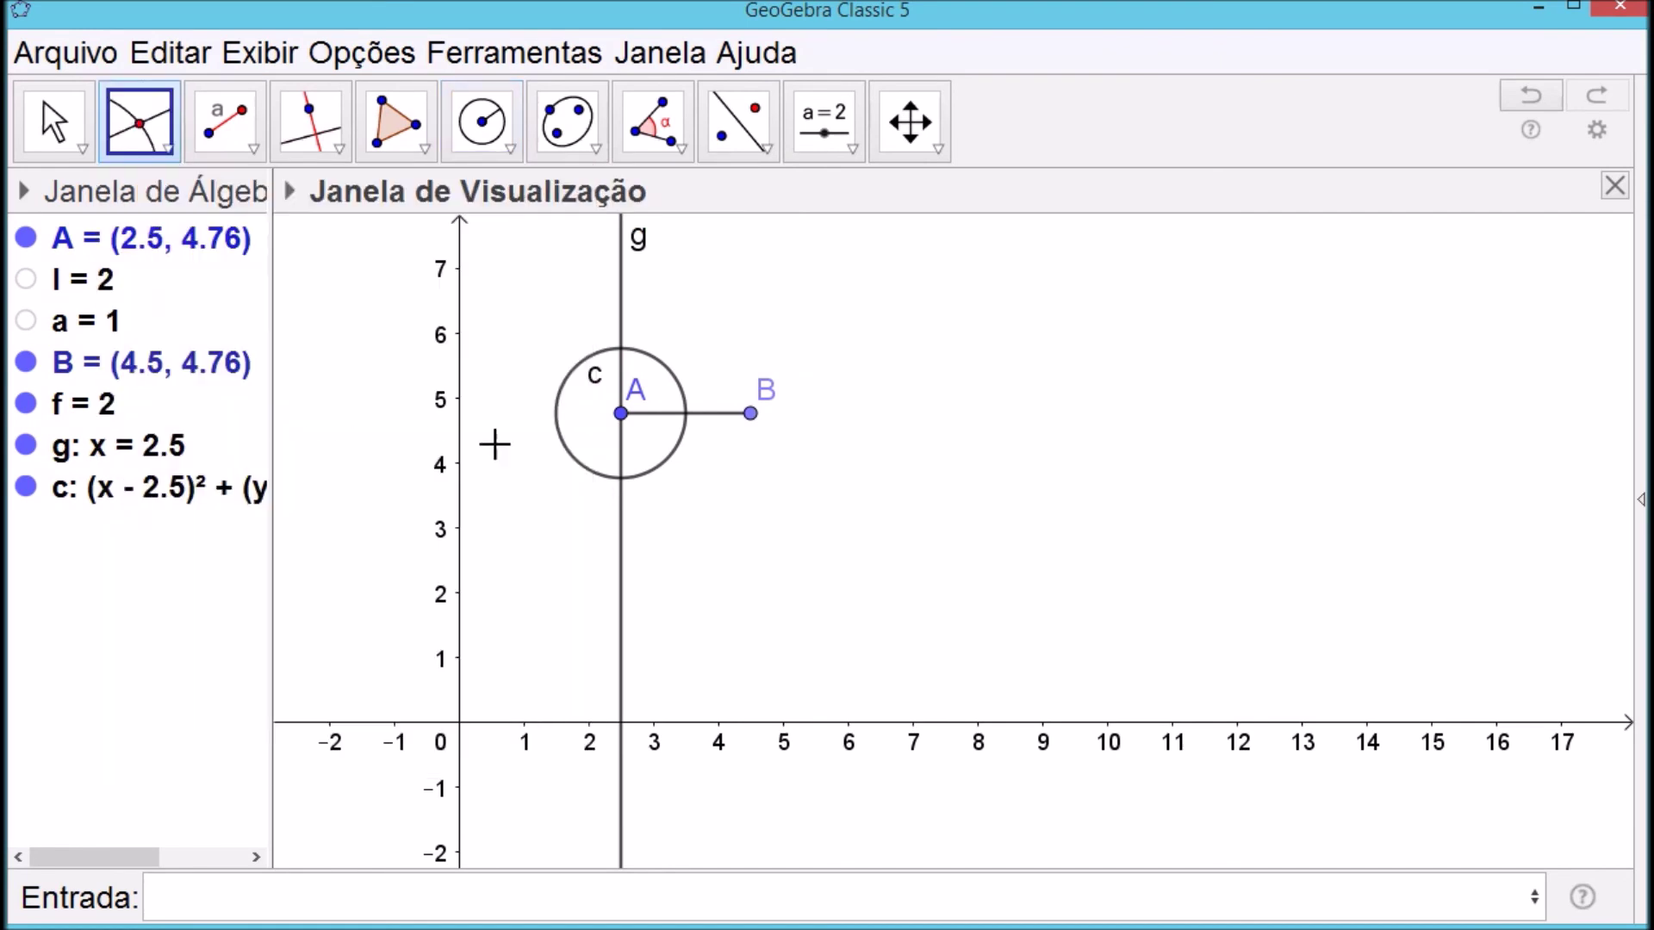
pyautogui.click(622, 290)
pyautogui.click(660, 363)
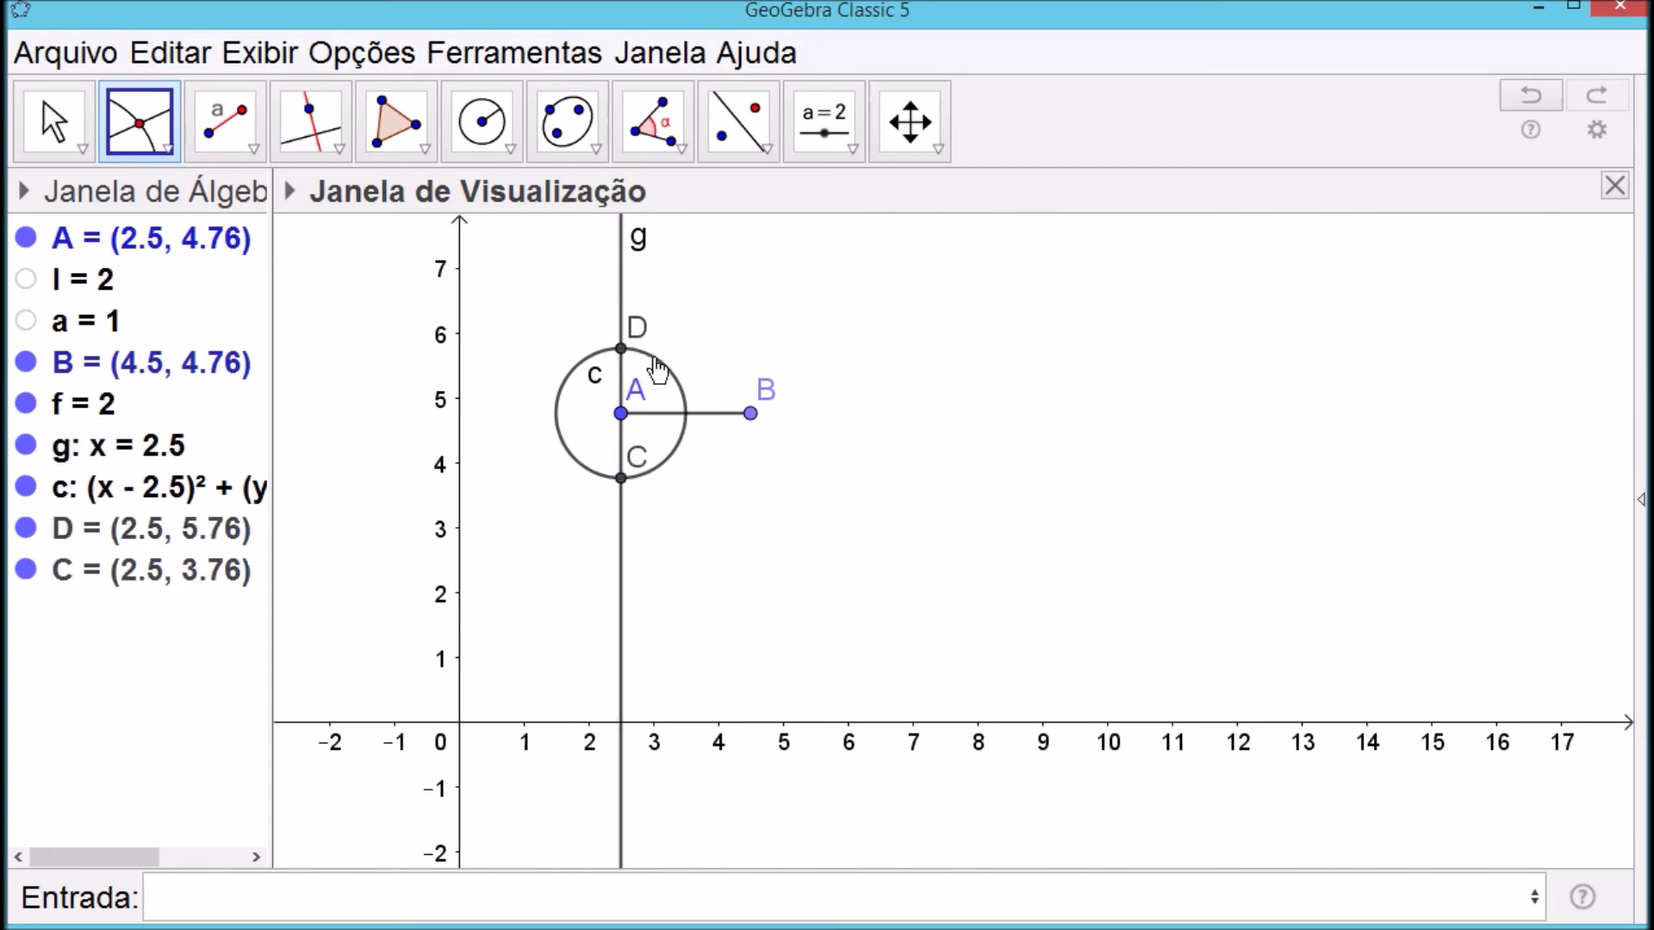
# Hide the circle, the perpendicular line and the intersection point below A
pyautogui.click(52, 120)
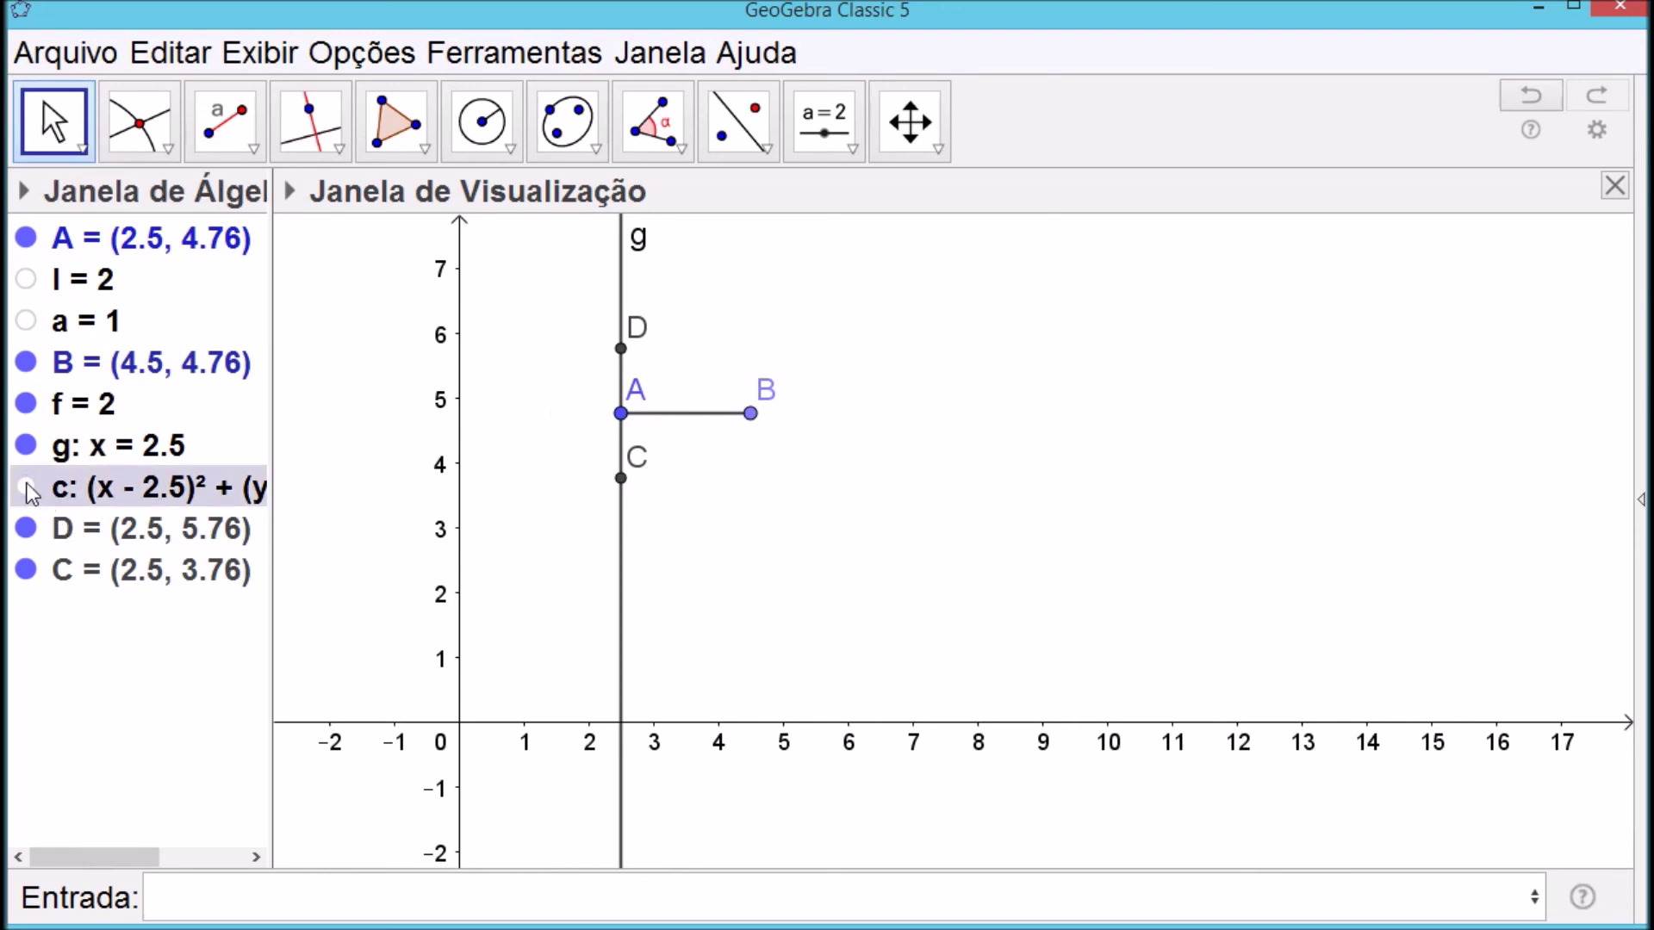
pyautogui.click(28, 446)
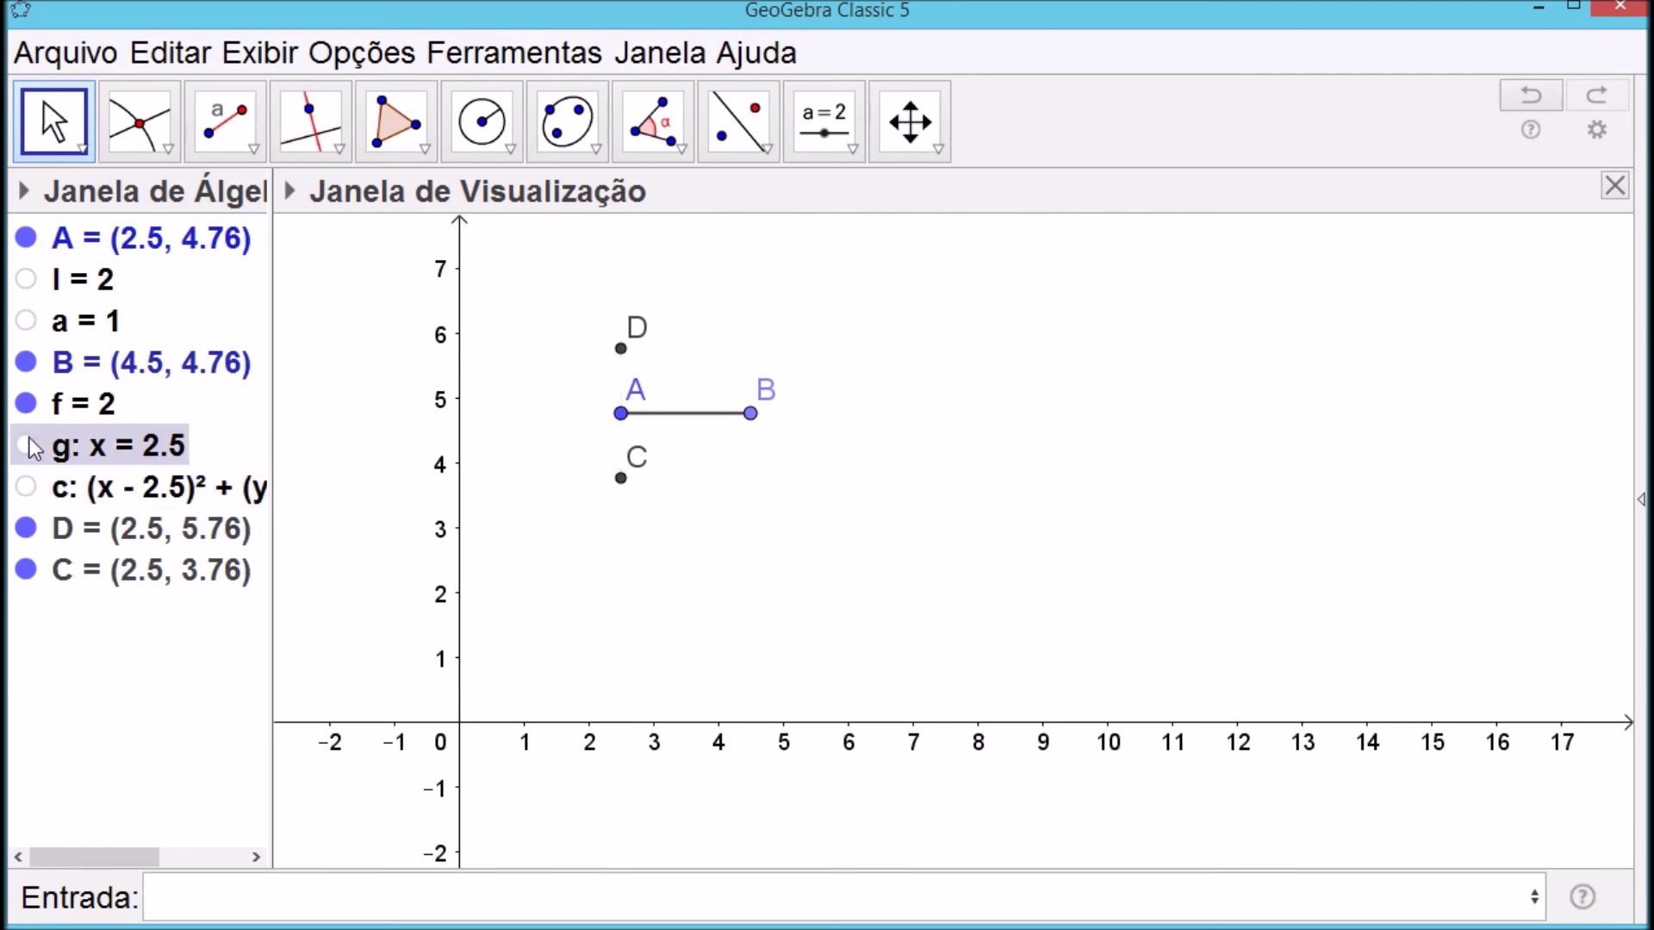
pyautogui.click(24, 571)
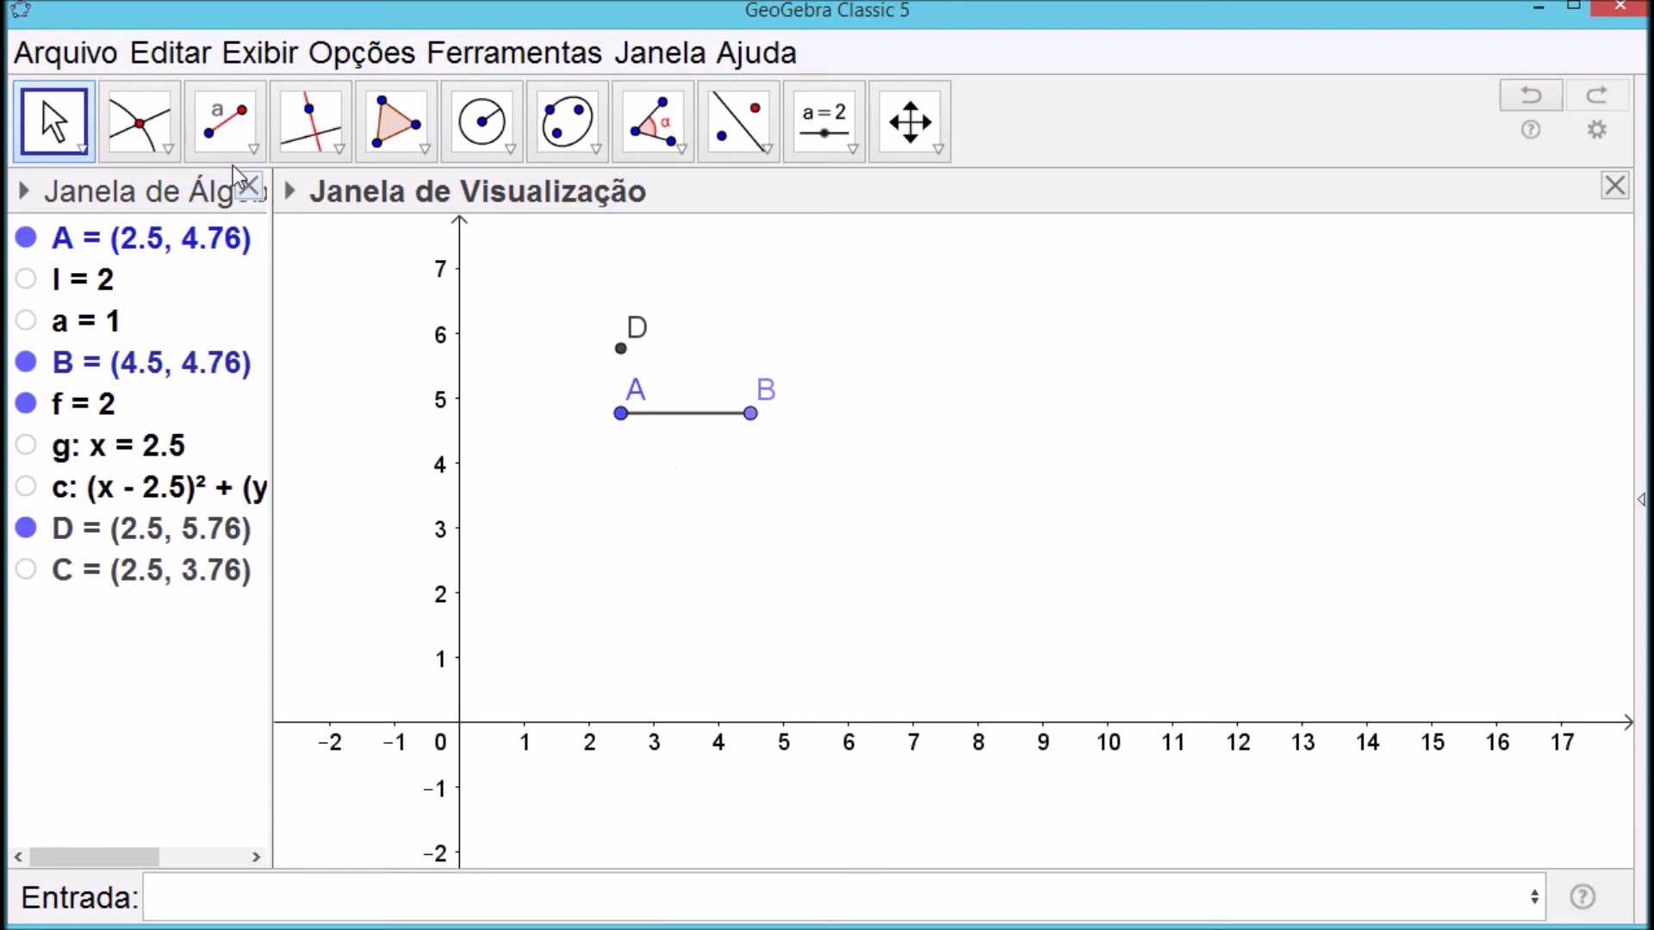
# Draw a fixed-length segment of length l starting at point D and hide the segment's label
pyautogui.click(262, 153)
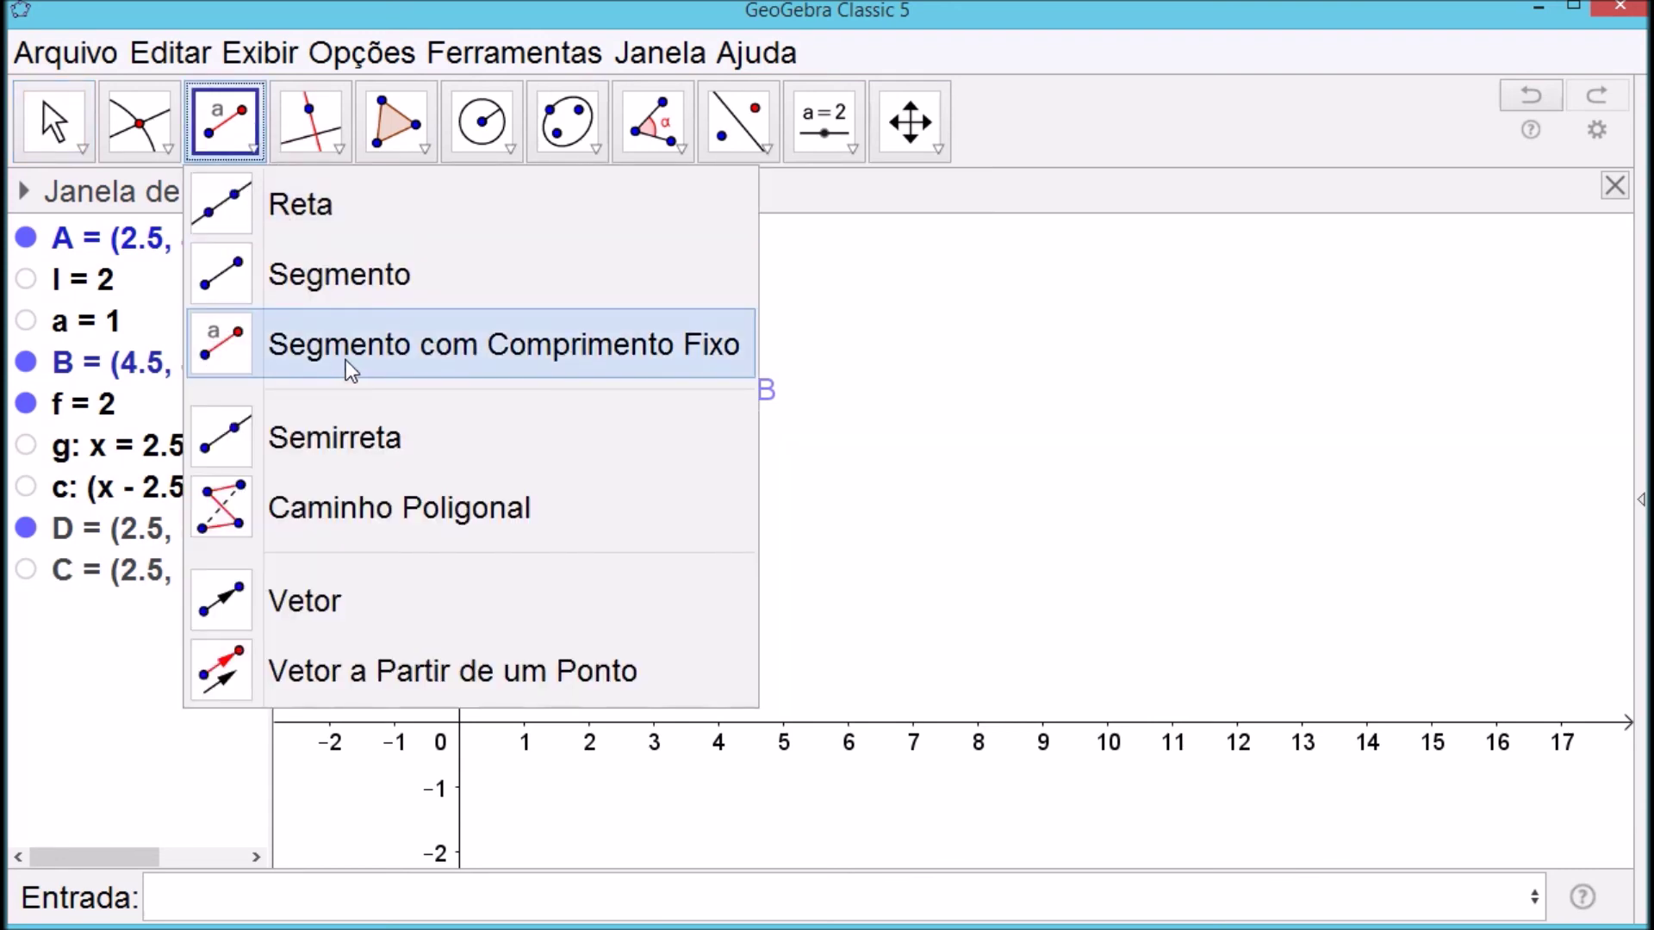
pyautogui.click(349, 363)
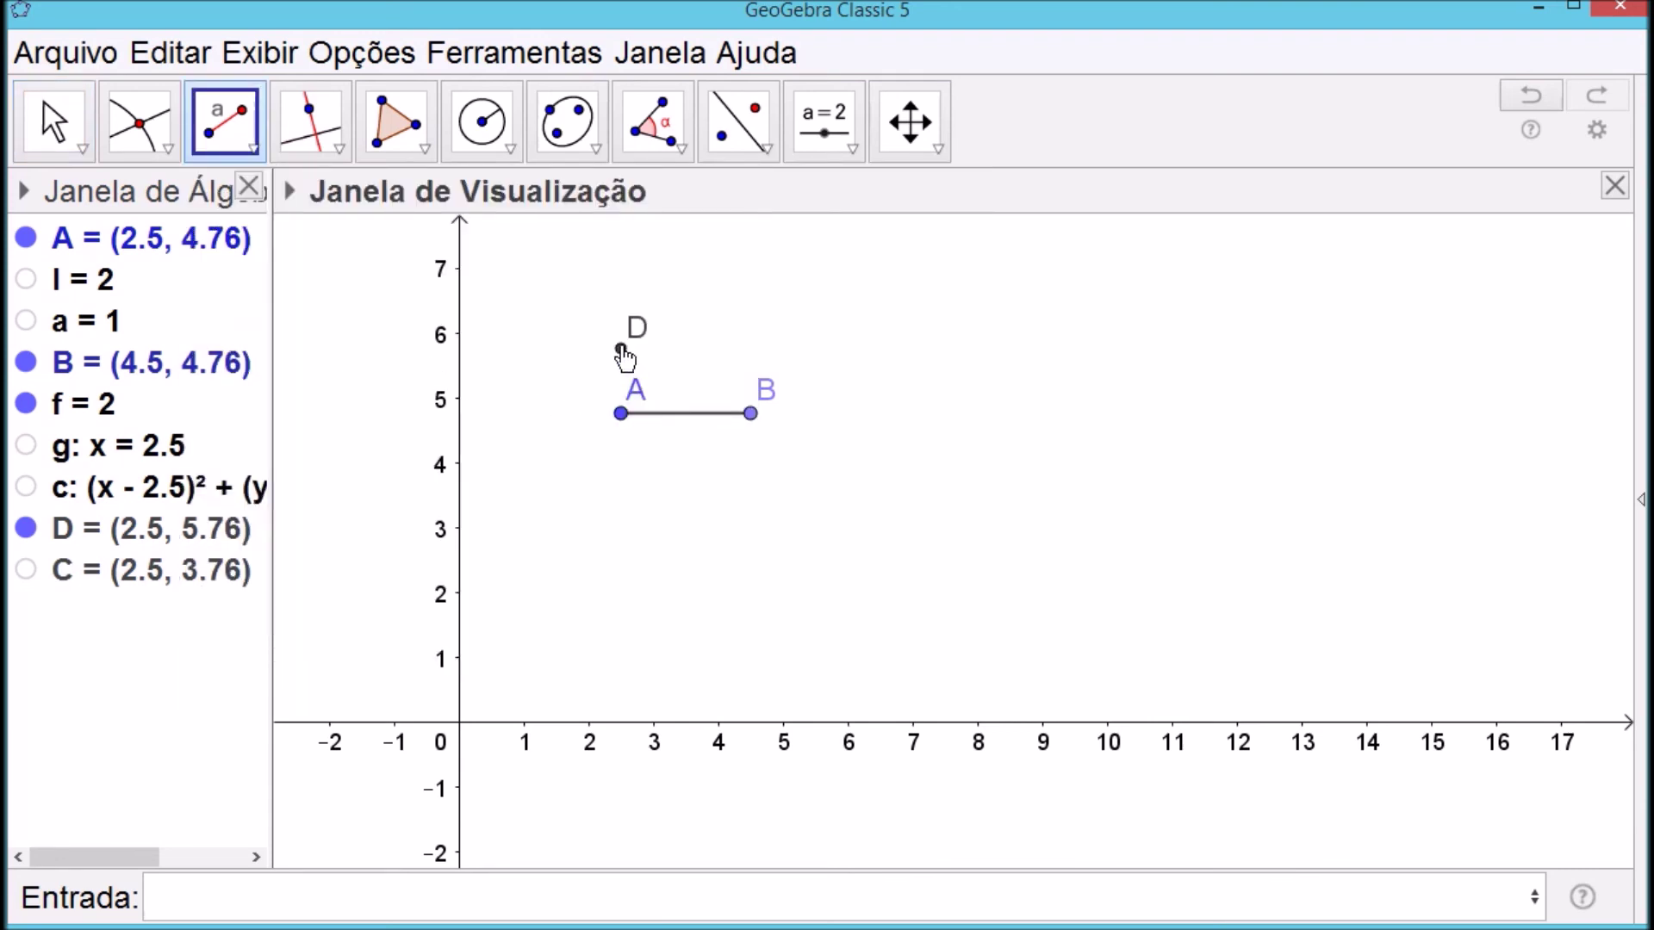
pyautogui.click(621, 353)
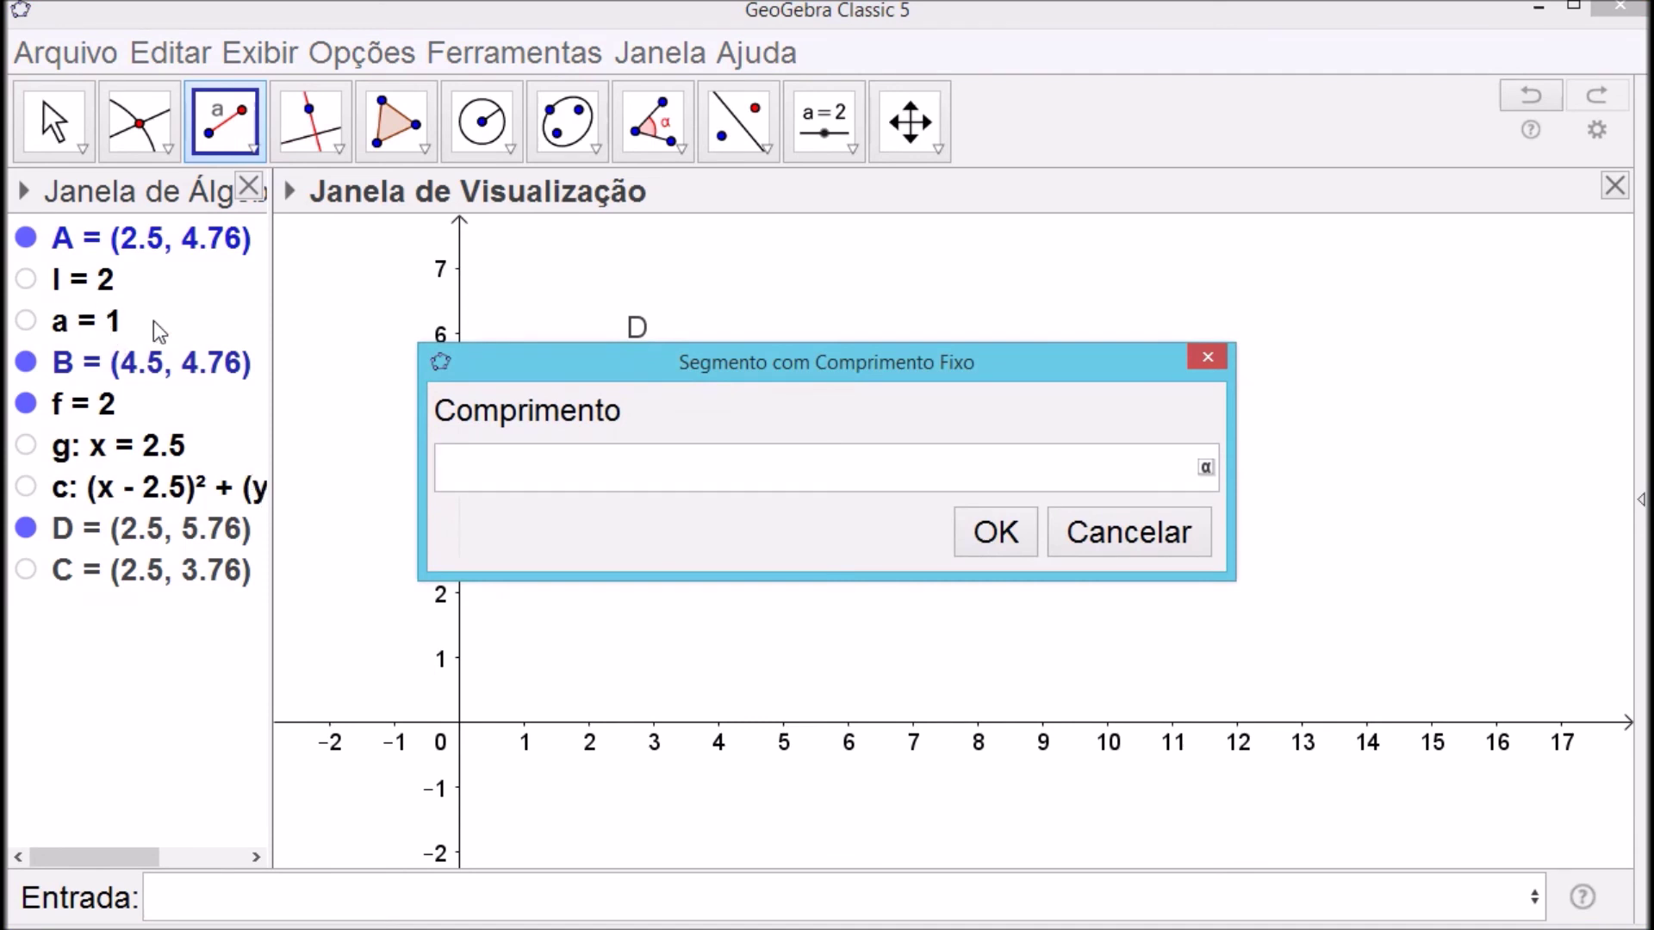
pyautogui.write('l')
pyautogui.click(987, 527)
pyautogui.press('Escape')
pyautogui.rightClick(653, 349)
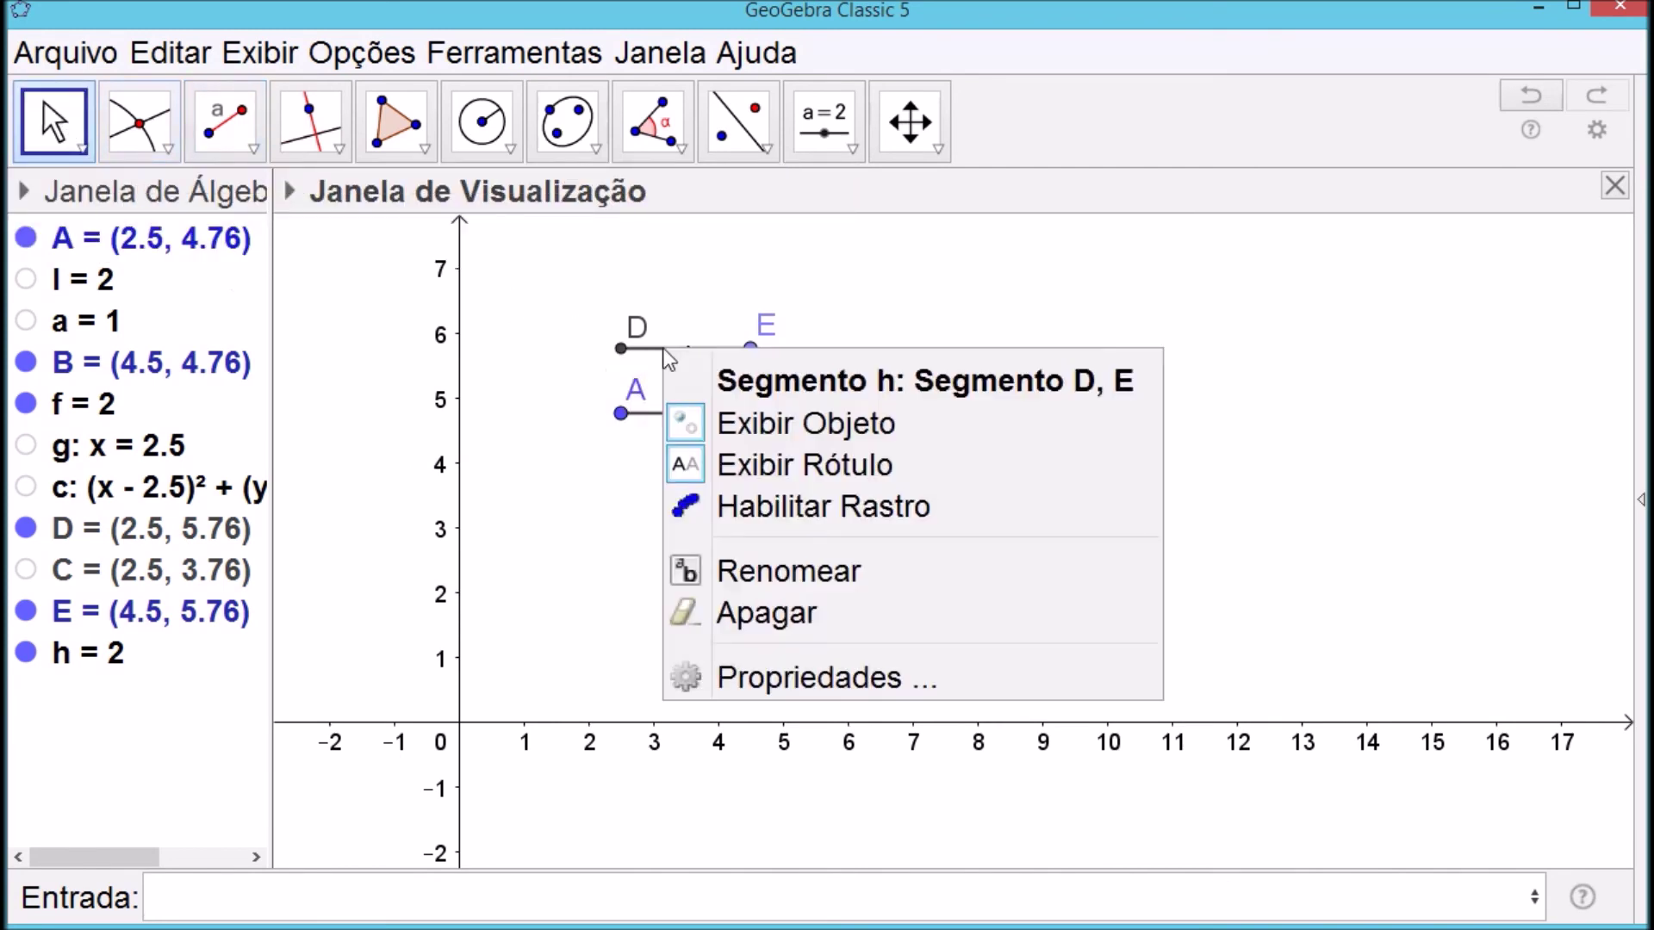
pyautogui.click(793, 465)
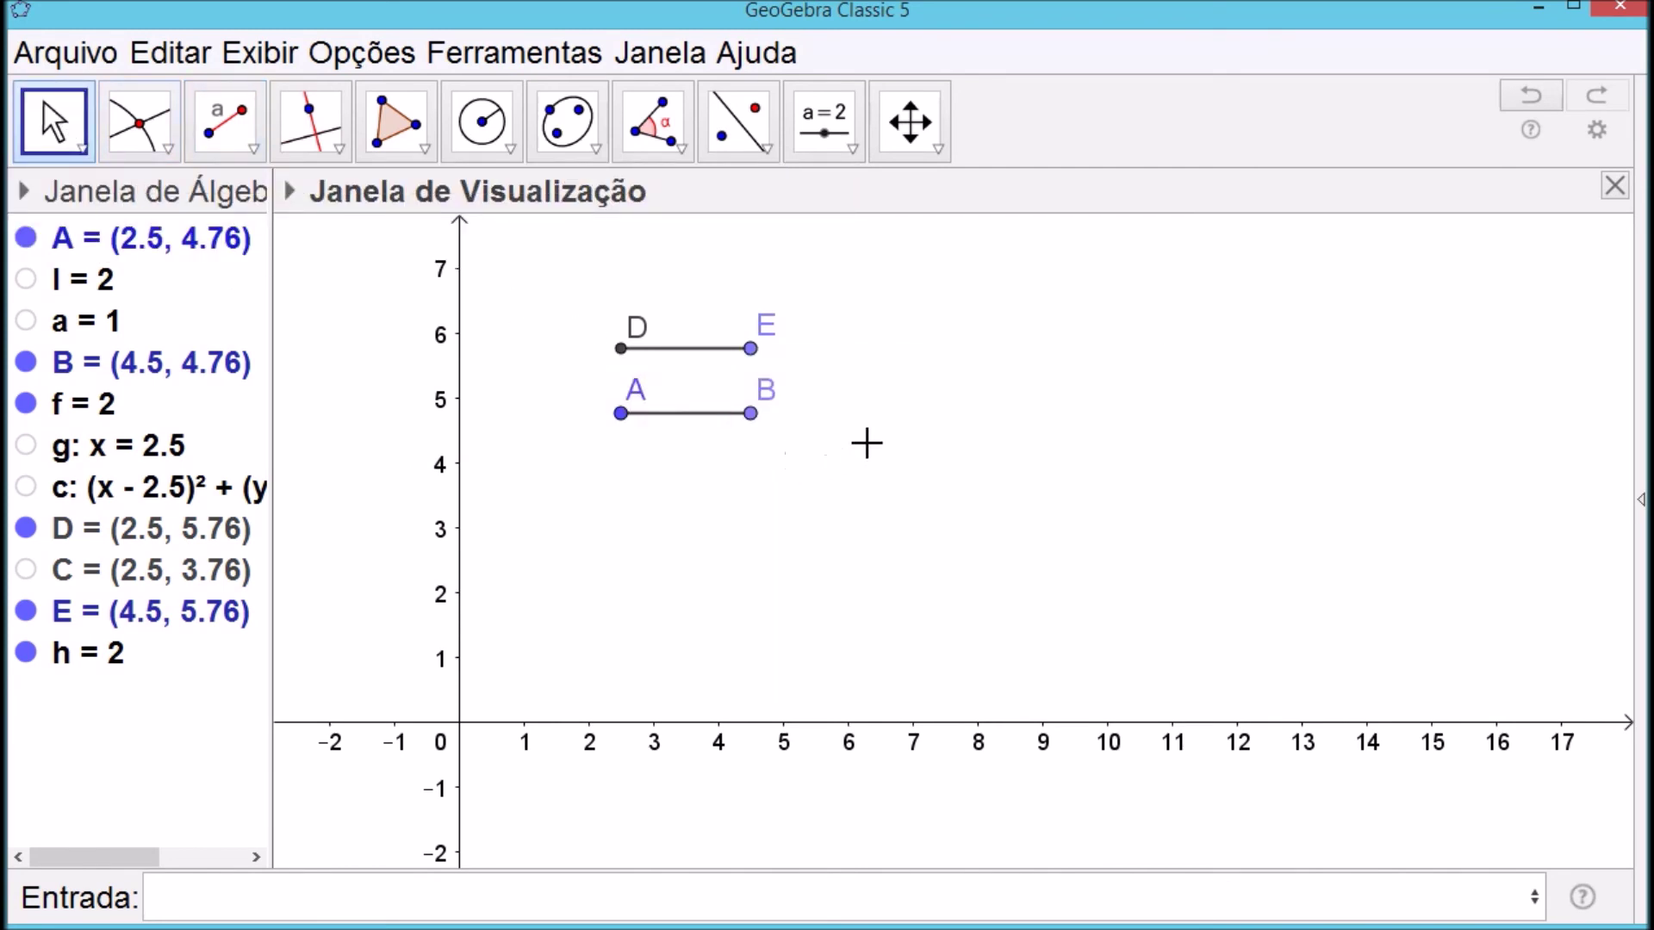
# Draw semicircles from A to D and from E to B to close both ends of the figure
pyautogui.click(481, 121)
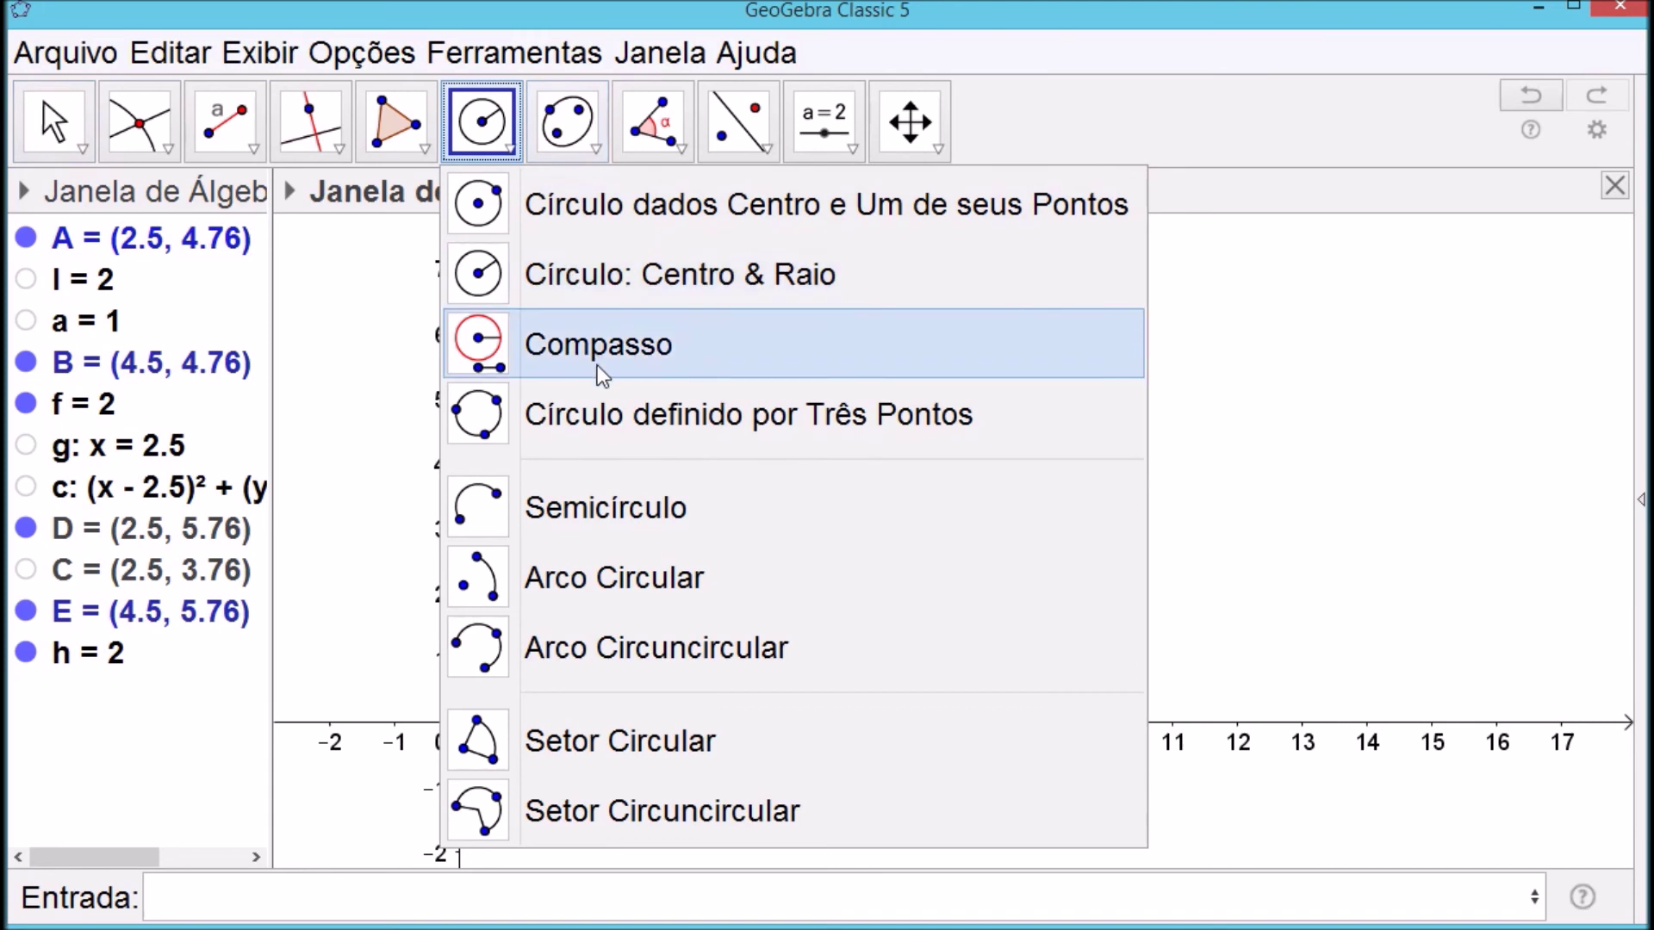
pyautogui.click(606, 506)
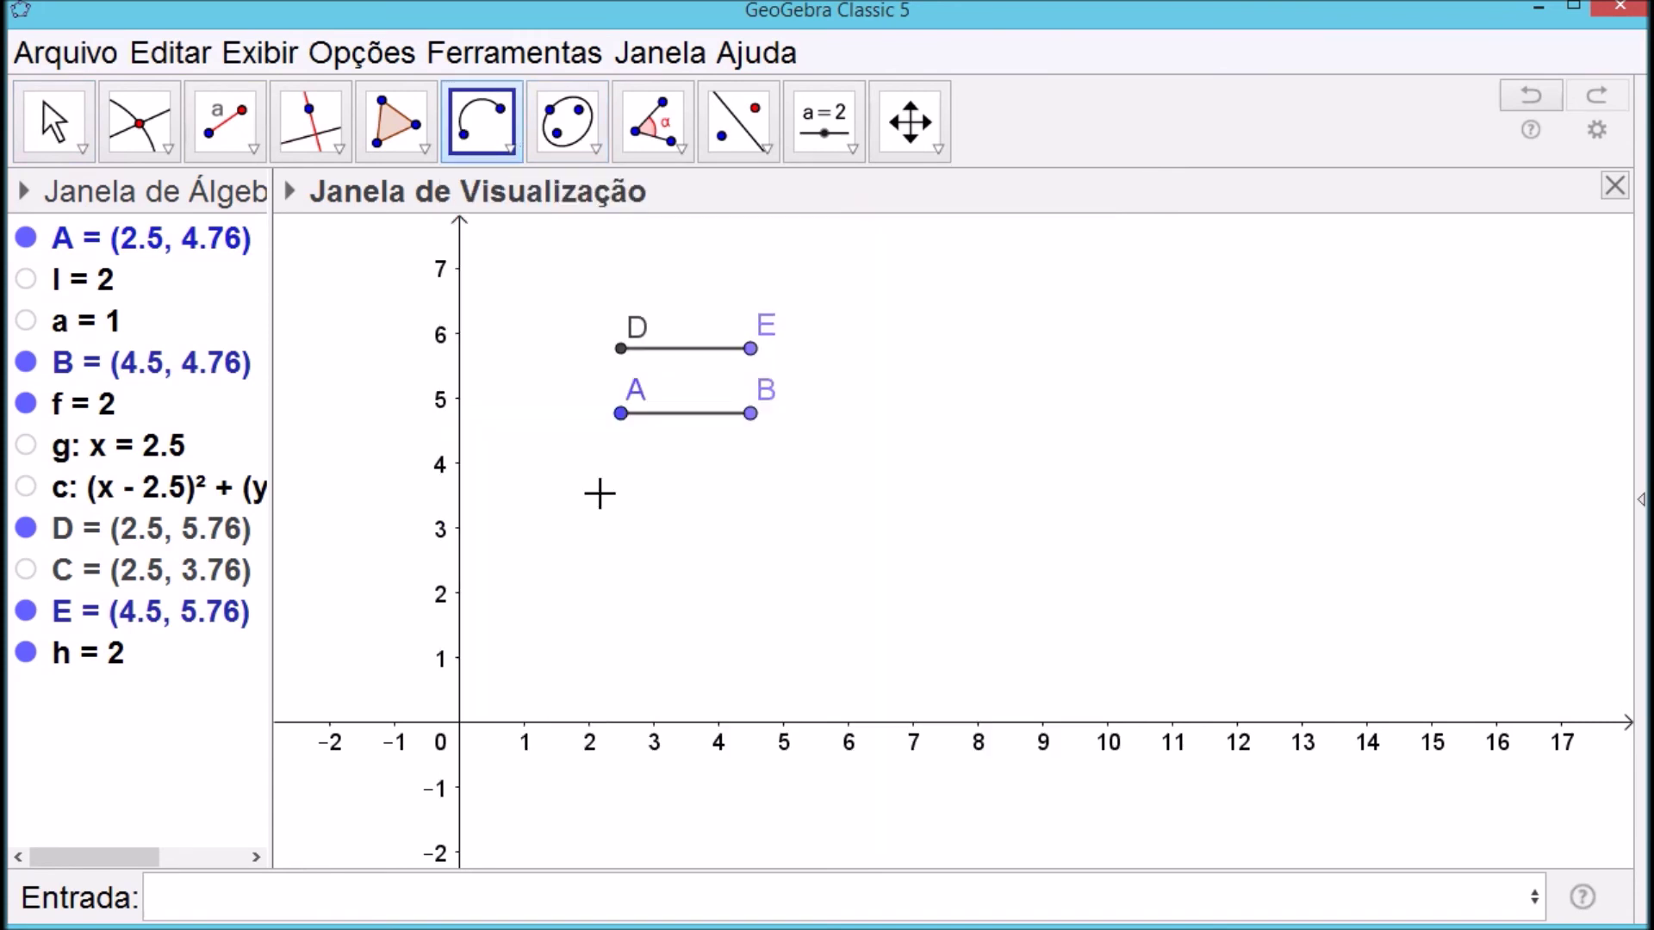
pyautogui.click(622, 414)
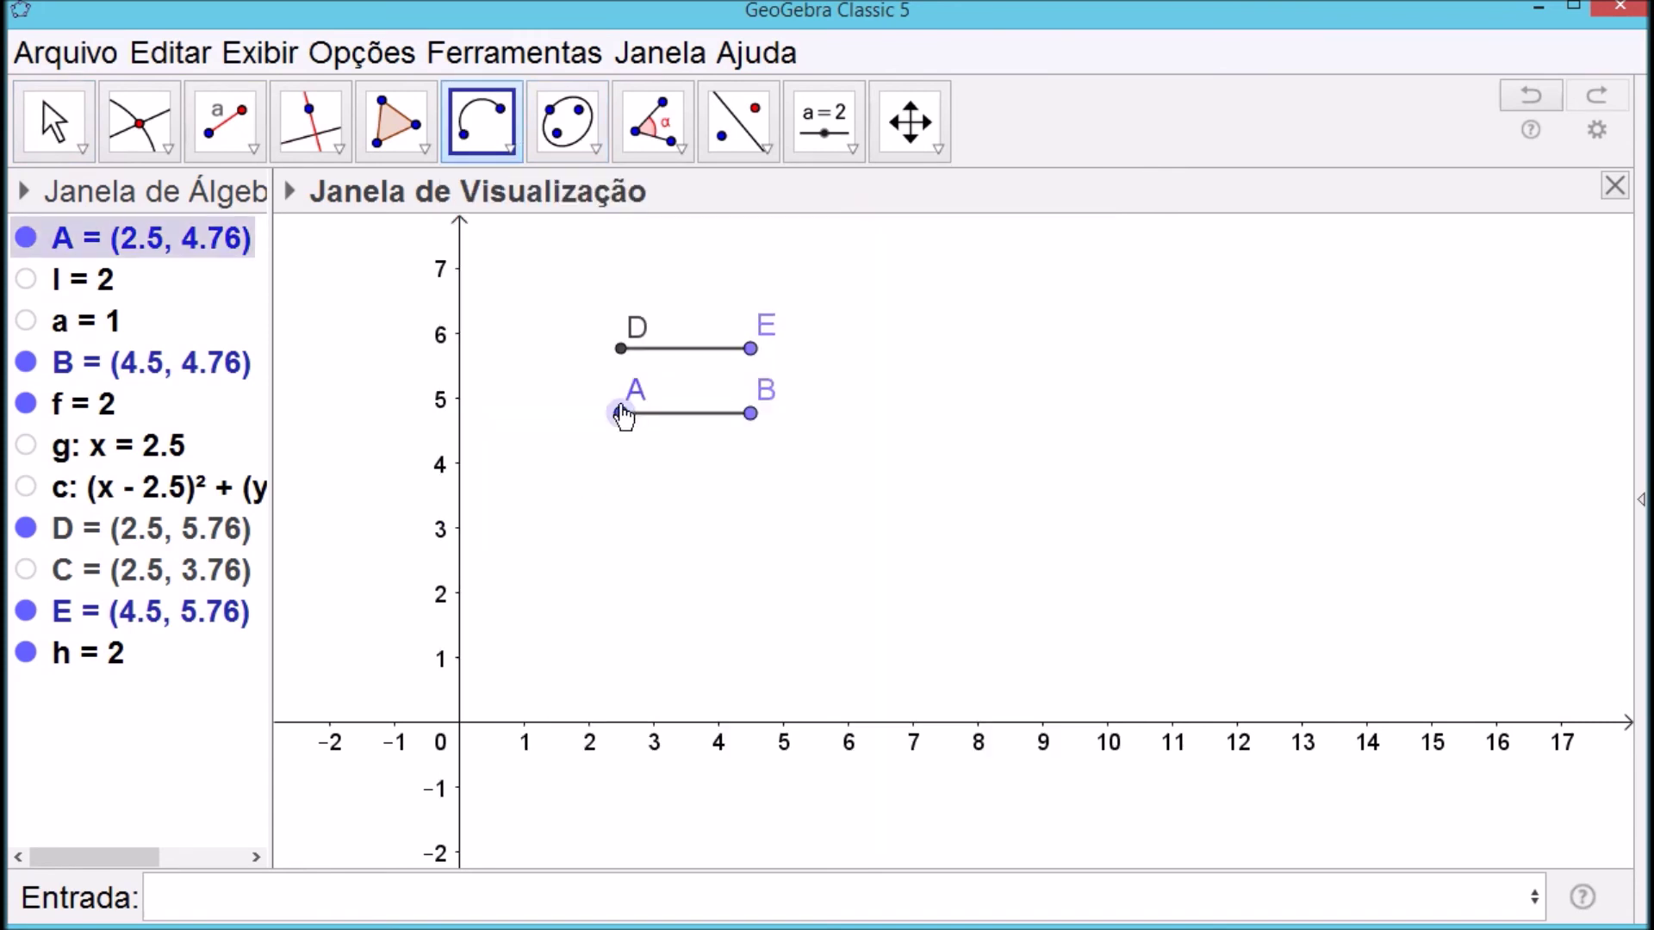
pyautogui.click(621, 349)
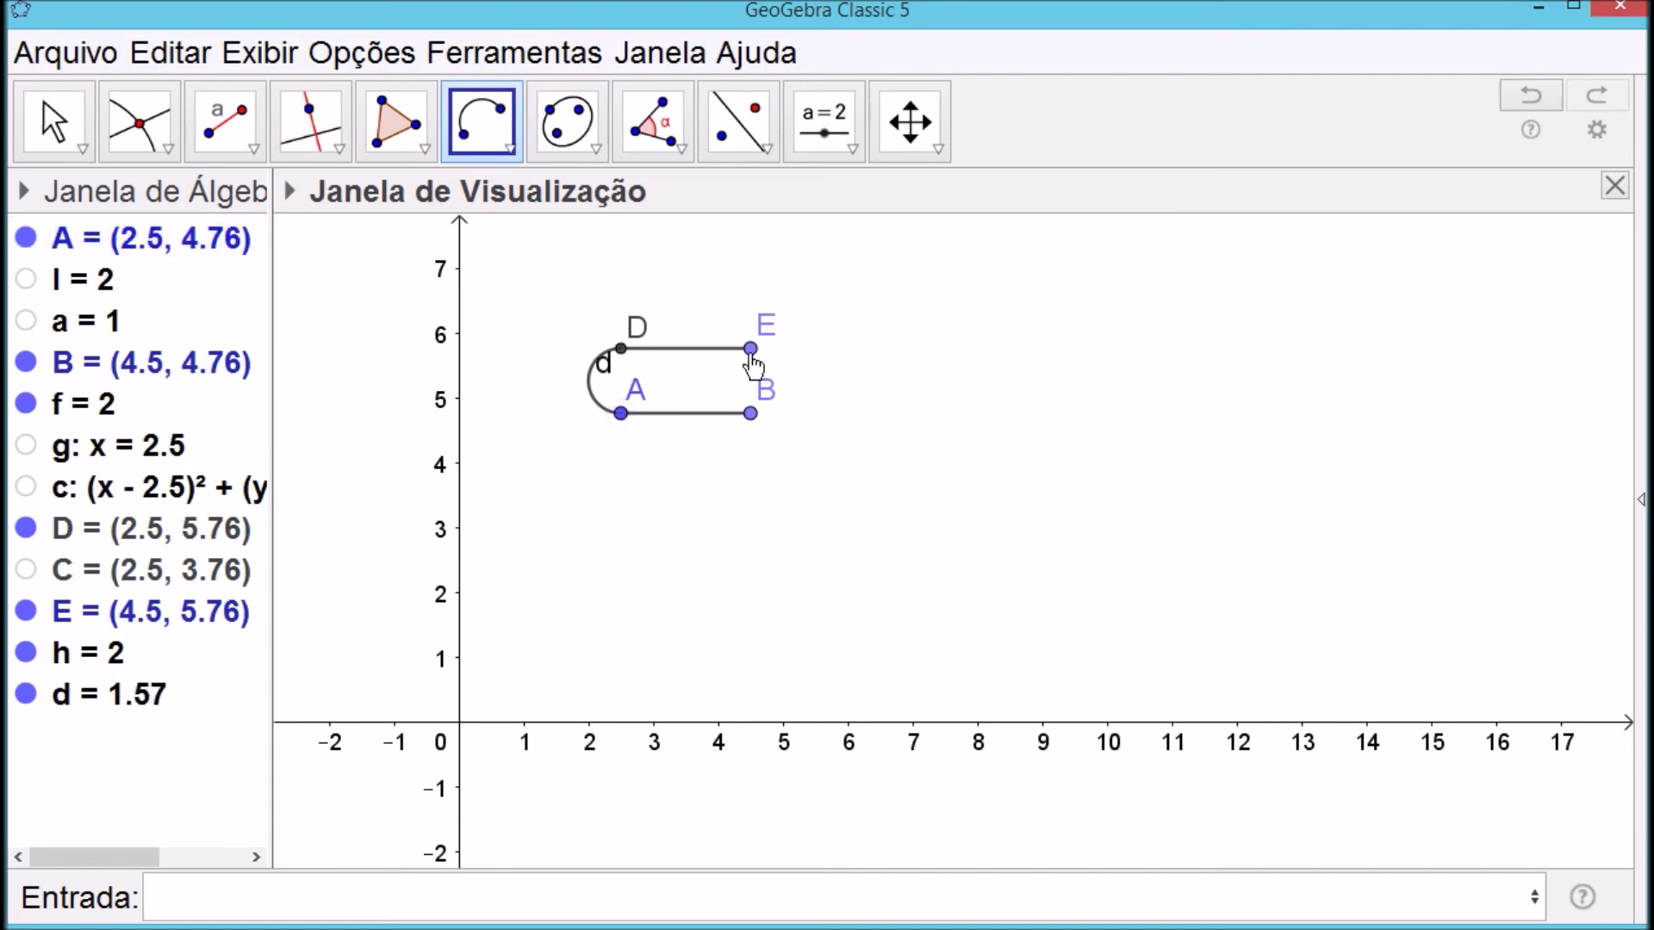
pyautogui.click(750, 348)
pyautogui.click(750, 413)
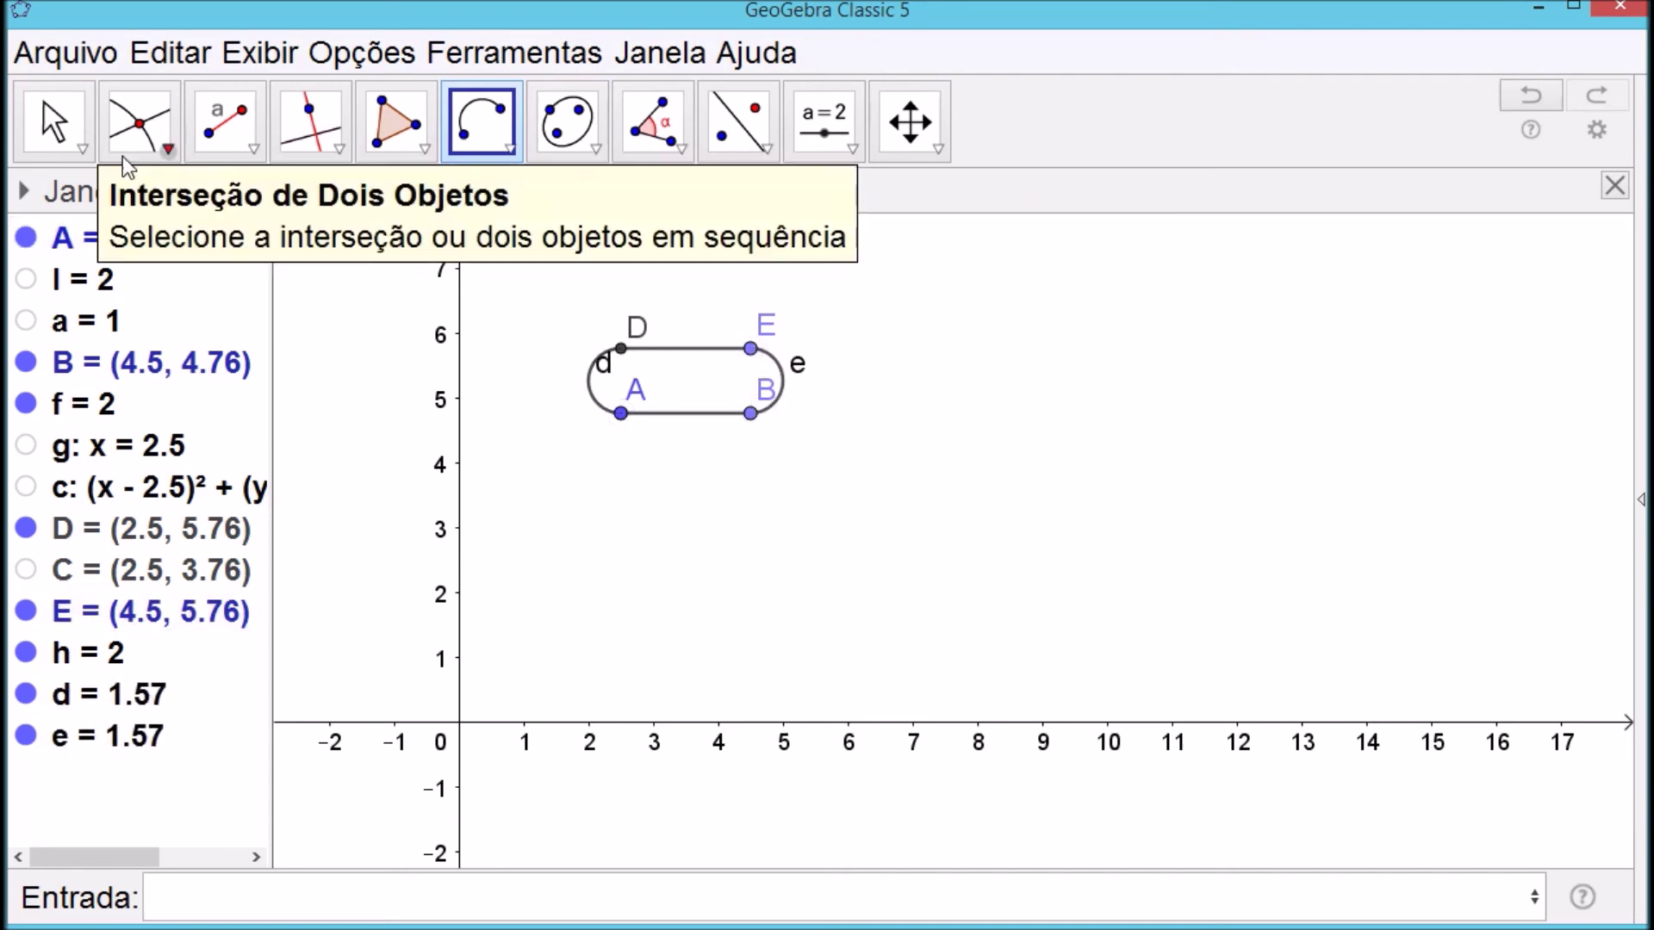
pyautogui.press('Escape')
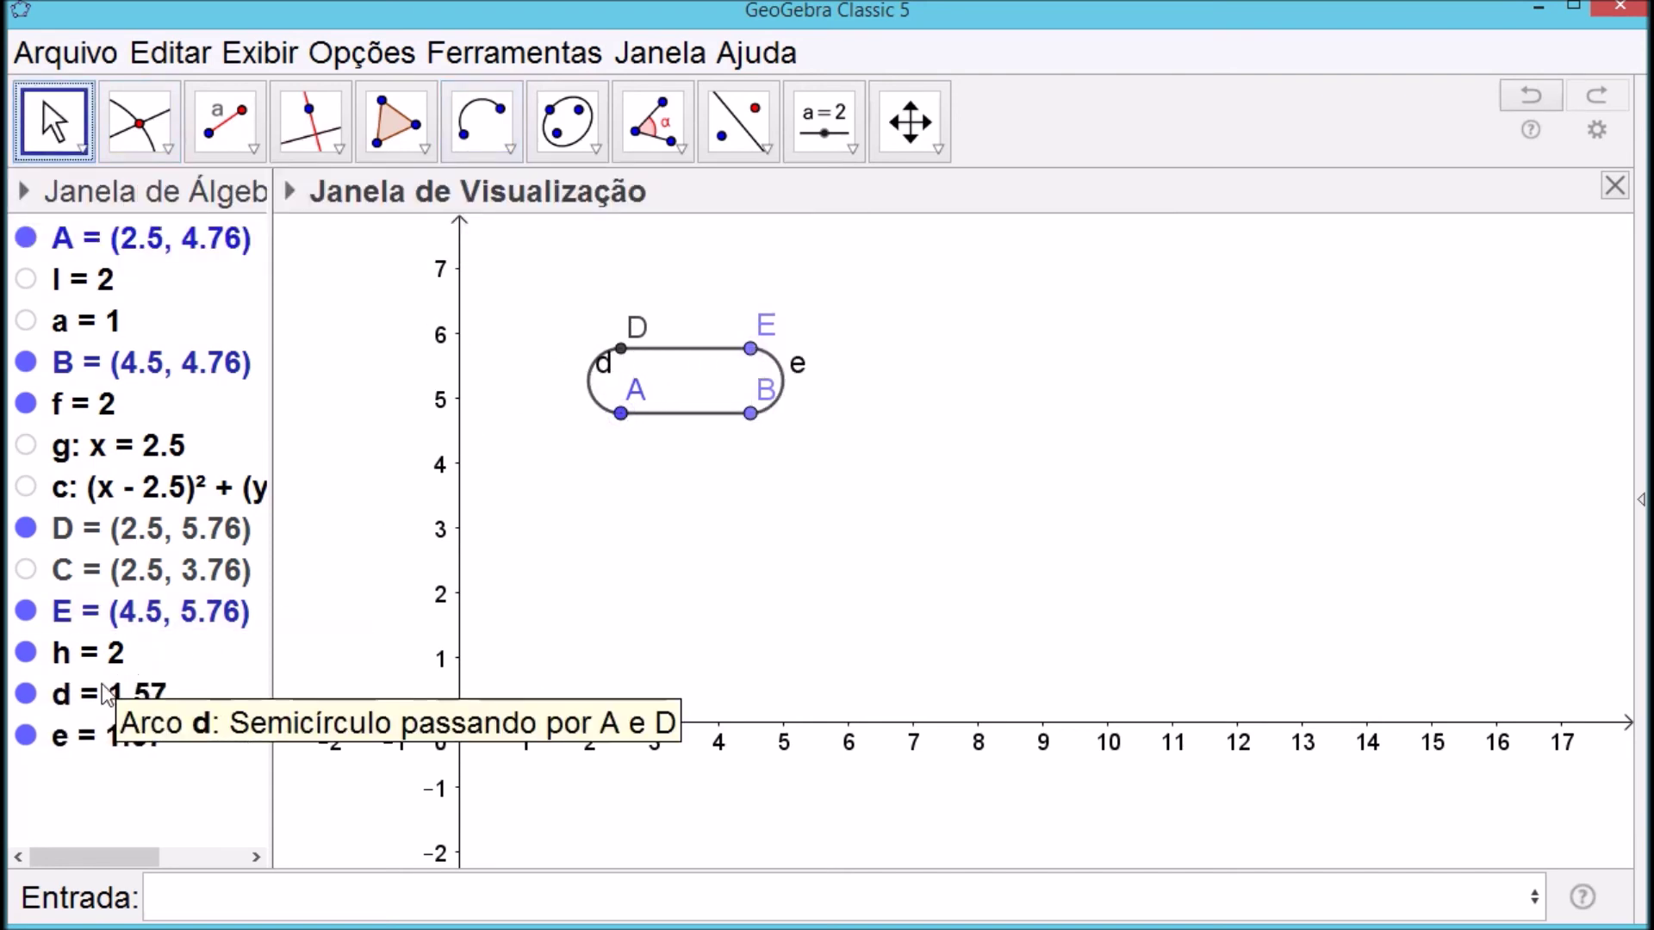
# Hide the labels of the two semicircles d and e
pyautogui.rightClick(607, 372)
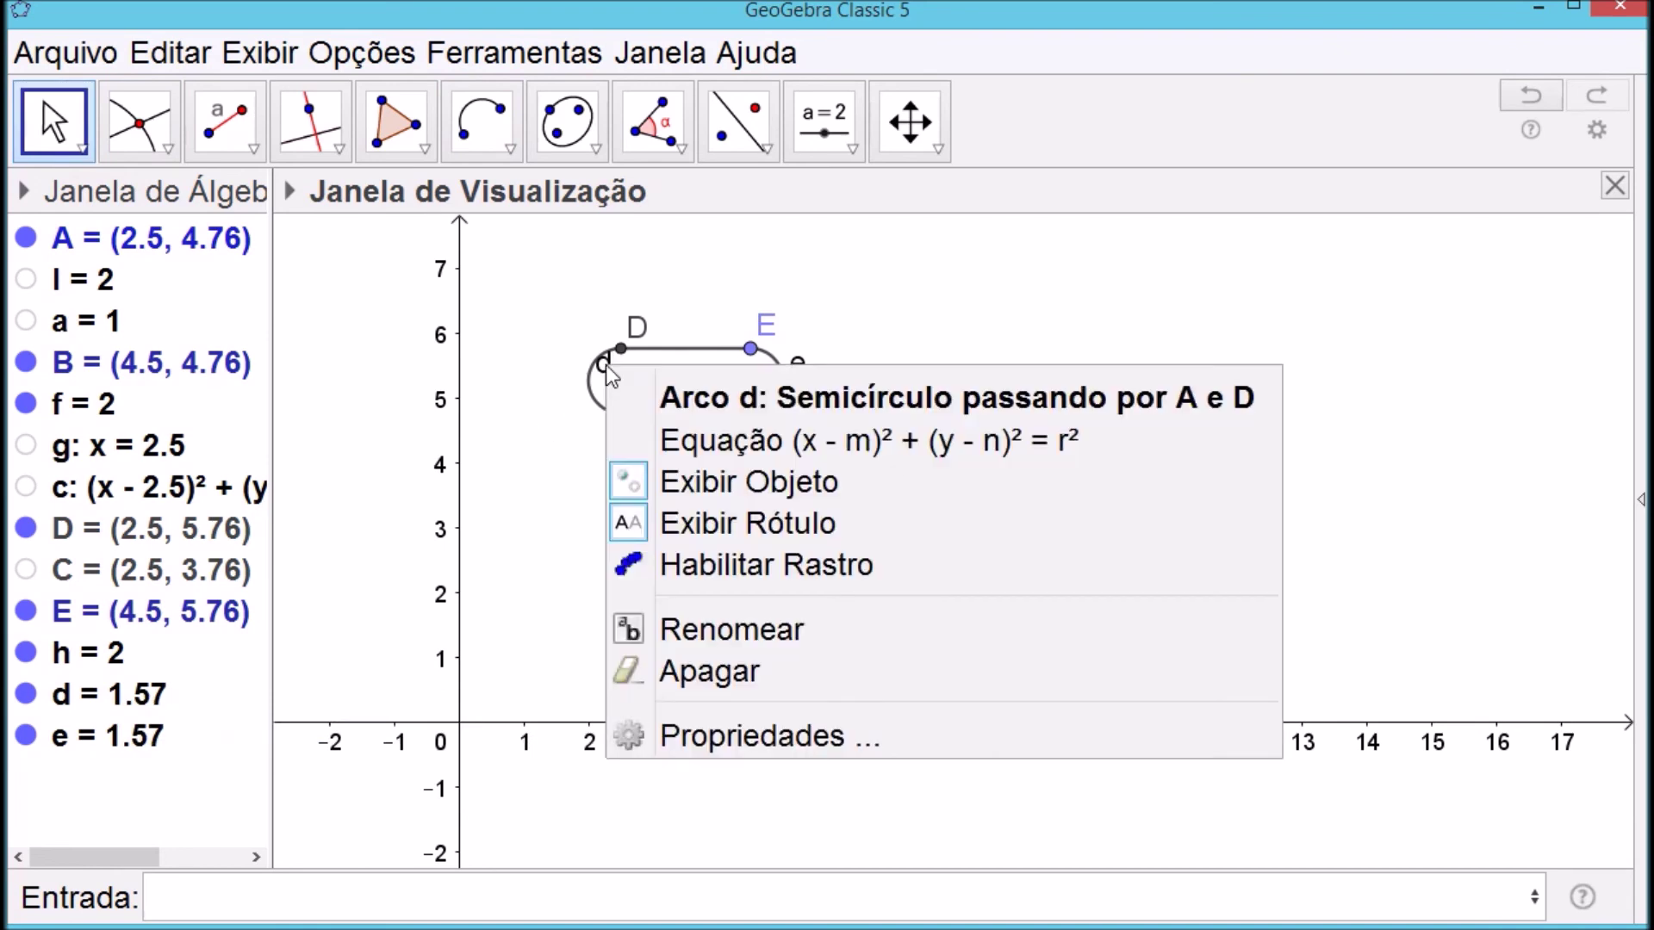
pyautogui.click(705, 523)
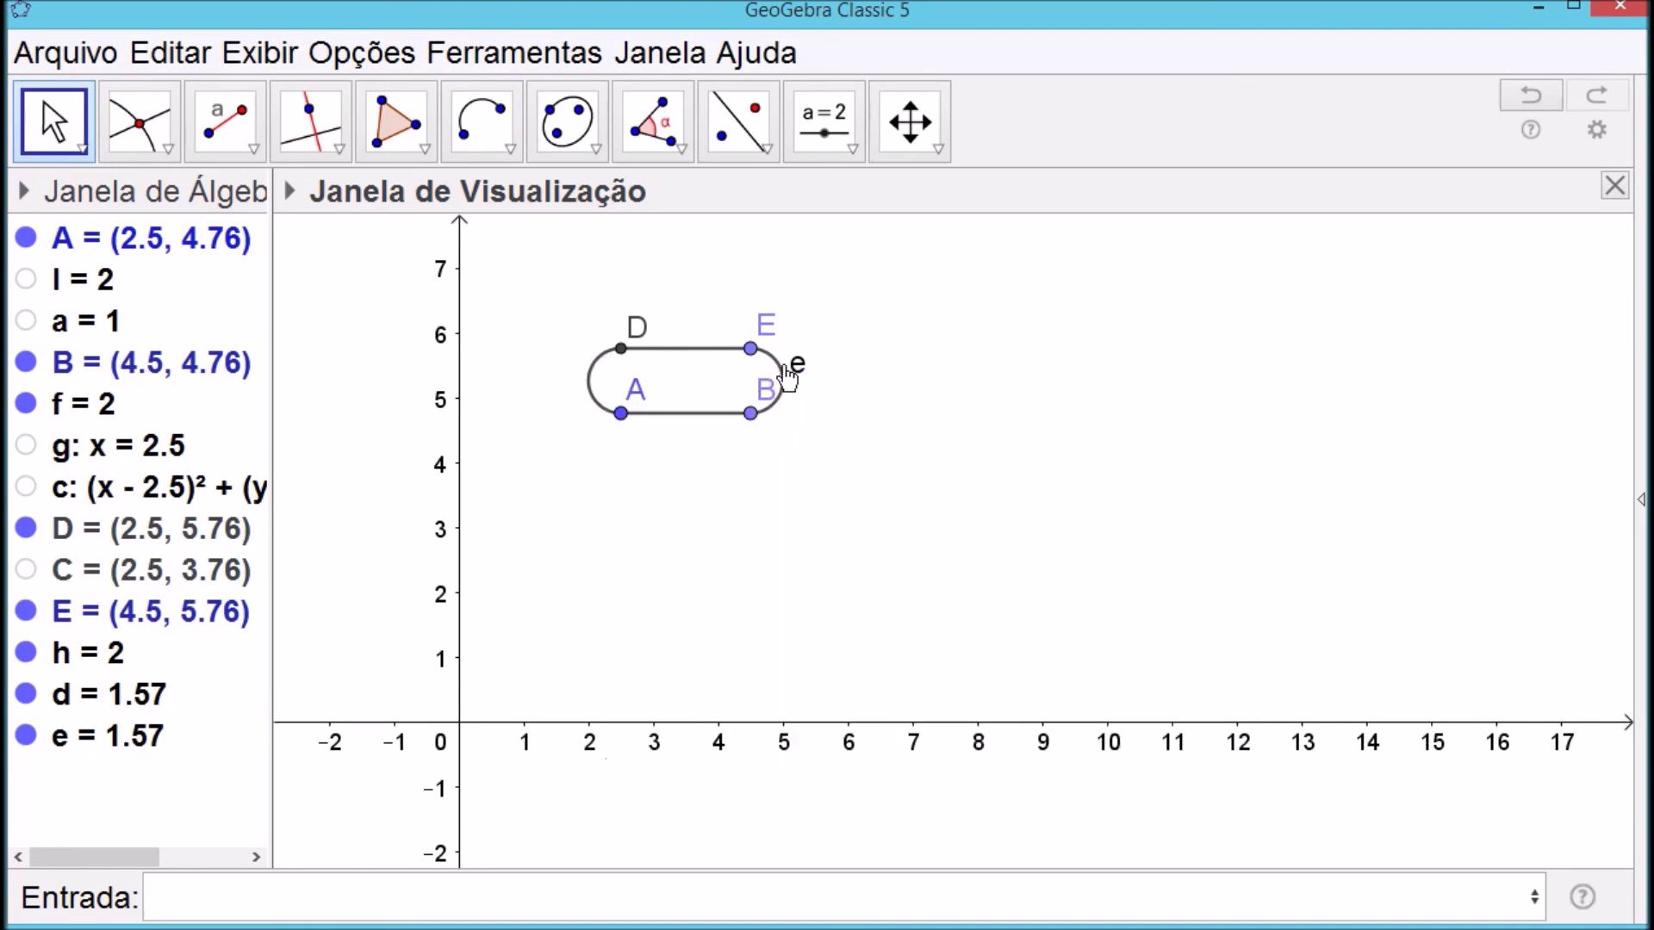
pyautogui.rightClick(798, 368)
pyautogui.click(872, 520)
# Hide points D, E and B, and move the figure by point A to about (2.22, 5.36)
pyautogui.click(26, 529)
pyautogui.click(27, 611)
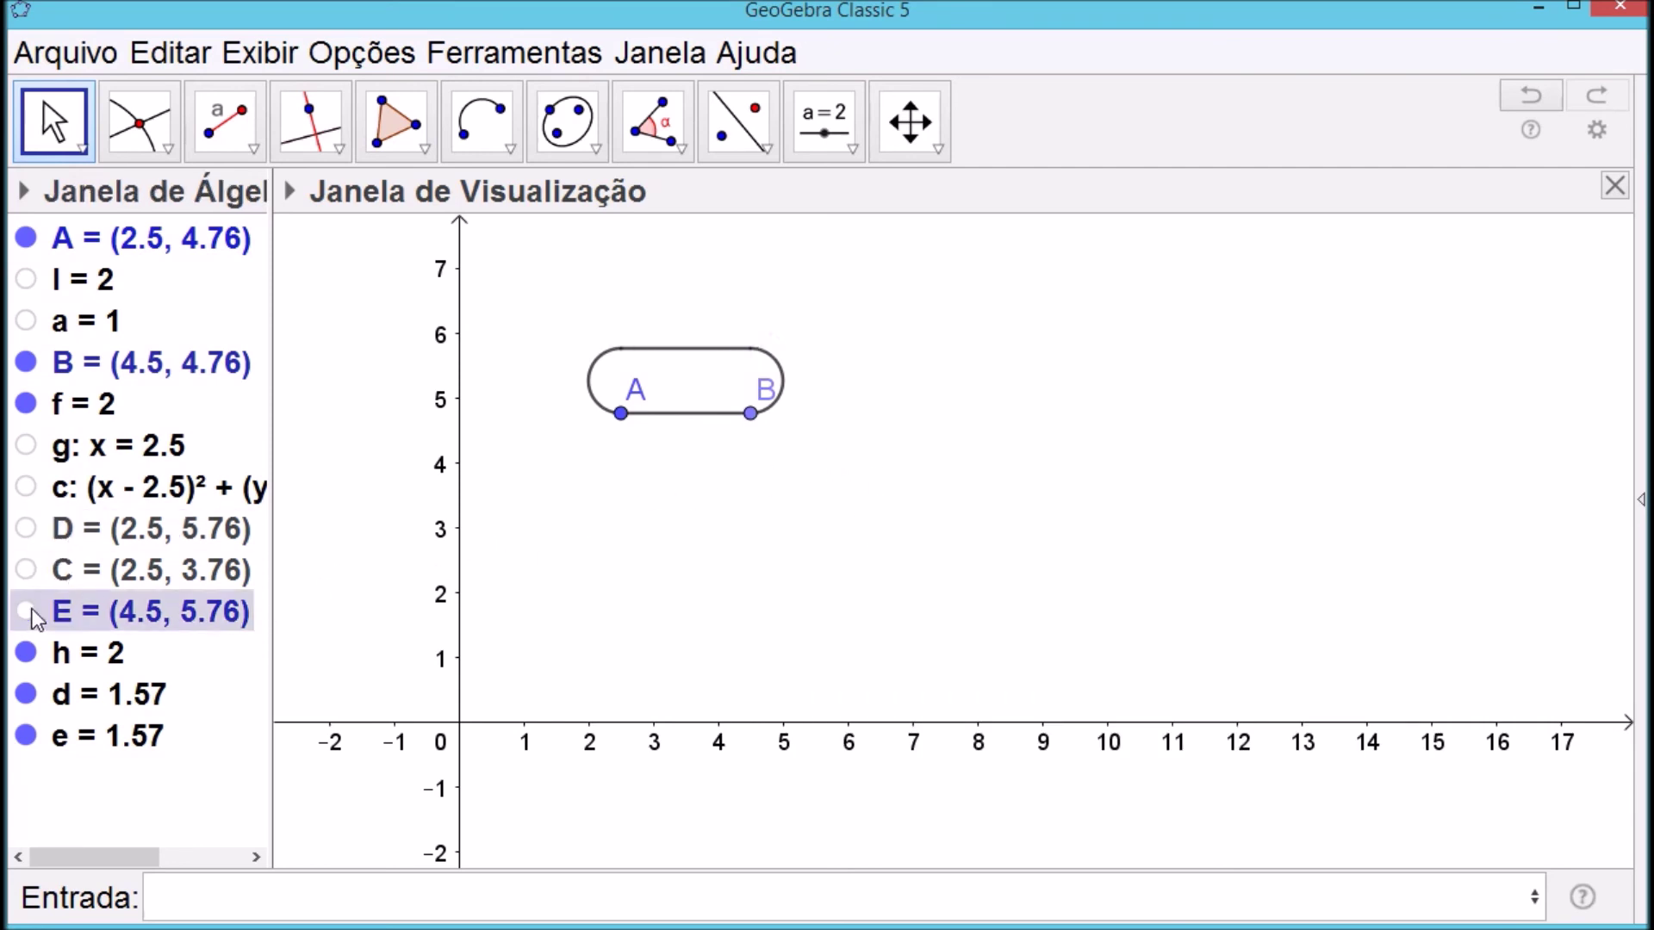
pyautogui.click(26, 363)
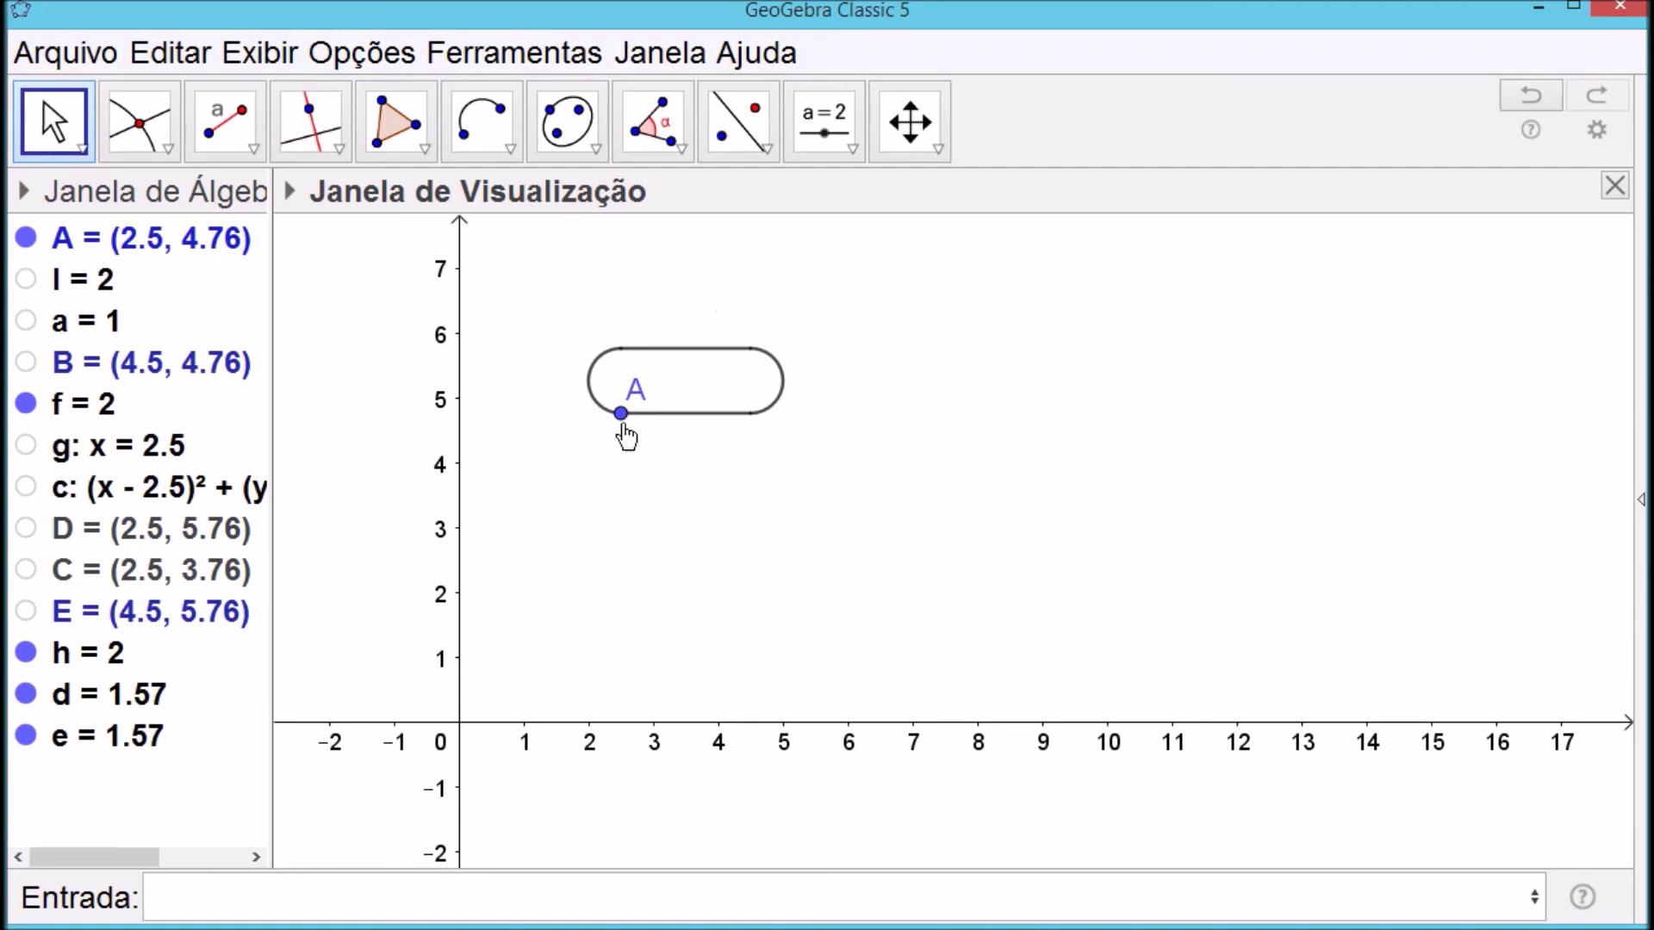
pyautogui.moveTo(622, 415); pyautogui.dragTo(606, 379)
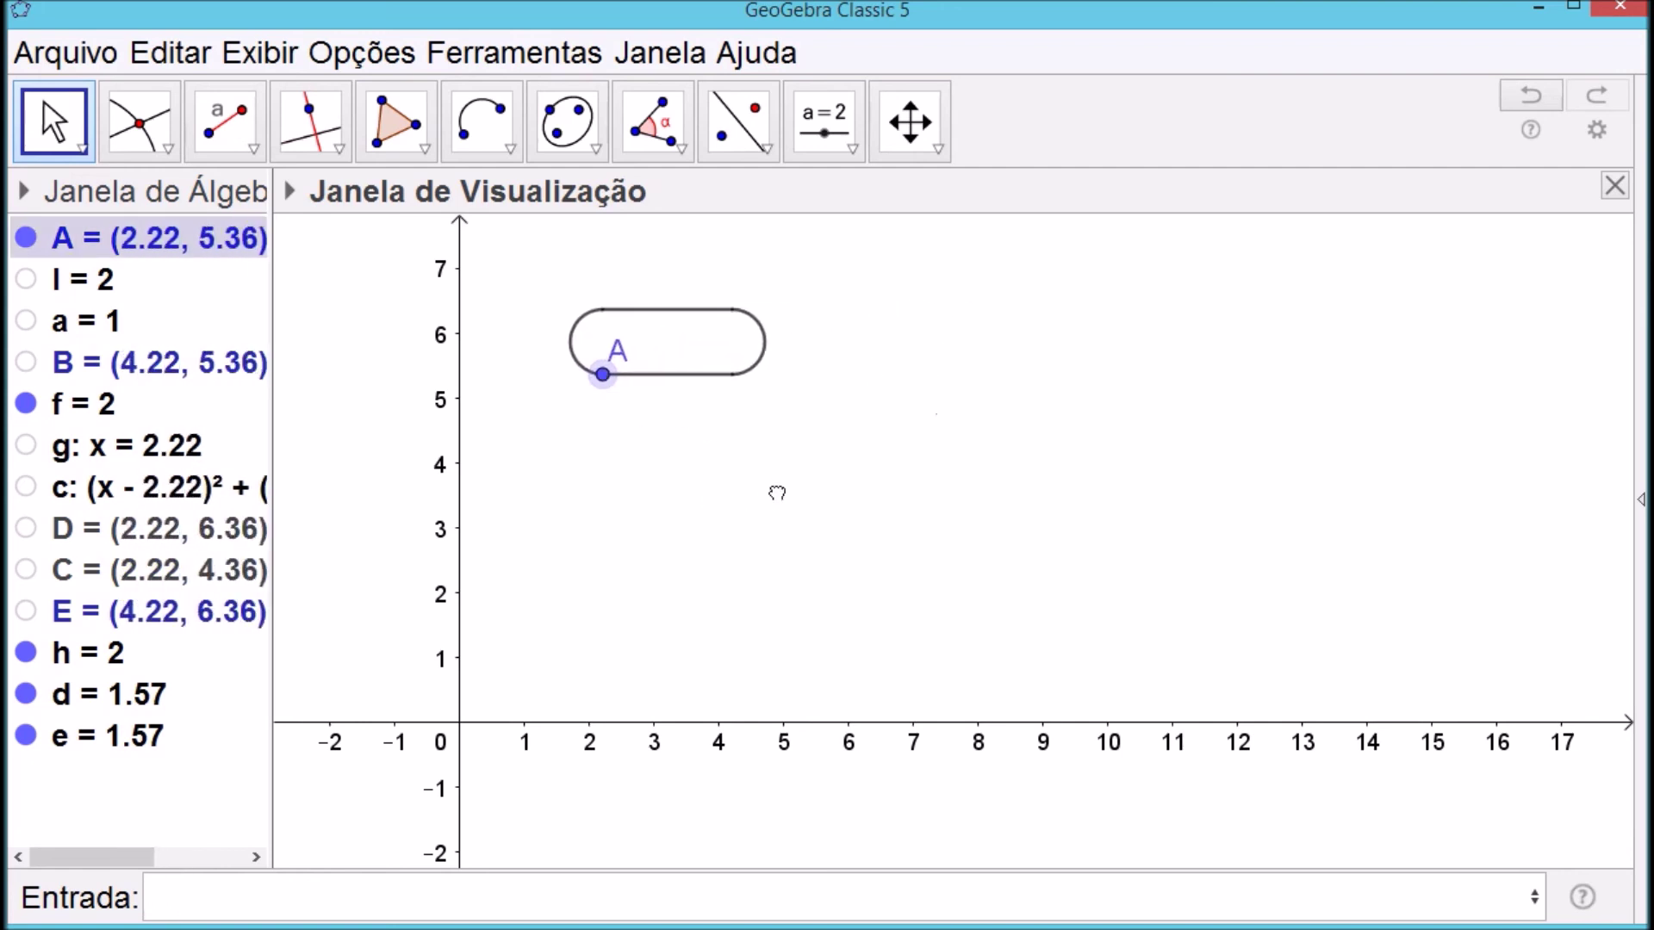
pyautogui.click(777, 493)
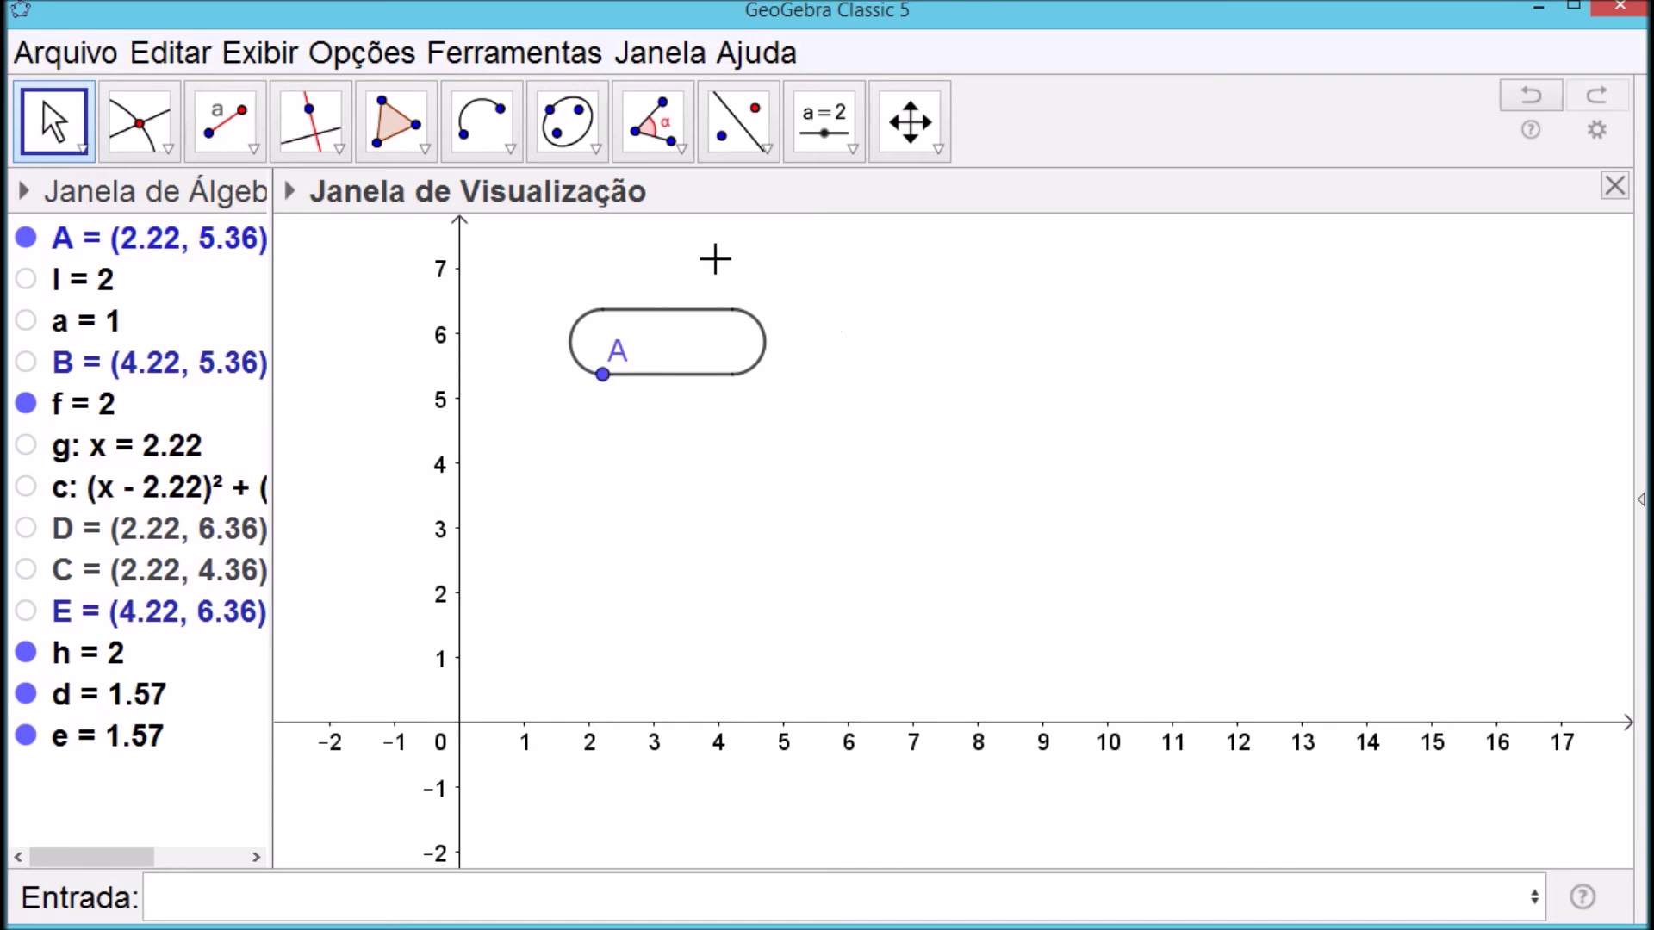
# Start creating a new tool with segments f and h and semicircles d and e as its final objects
pyautogui.click(519, 54)
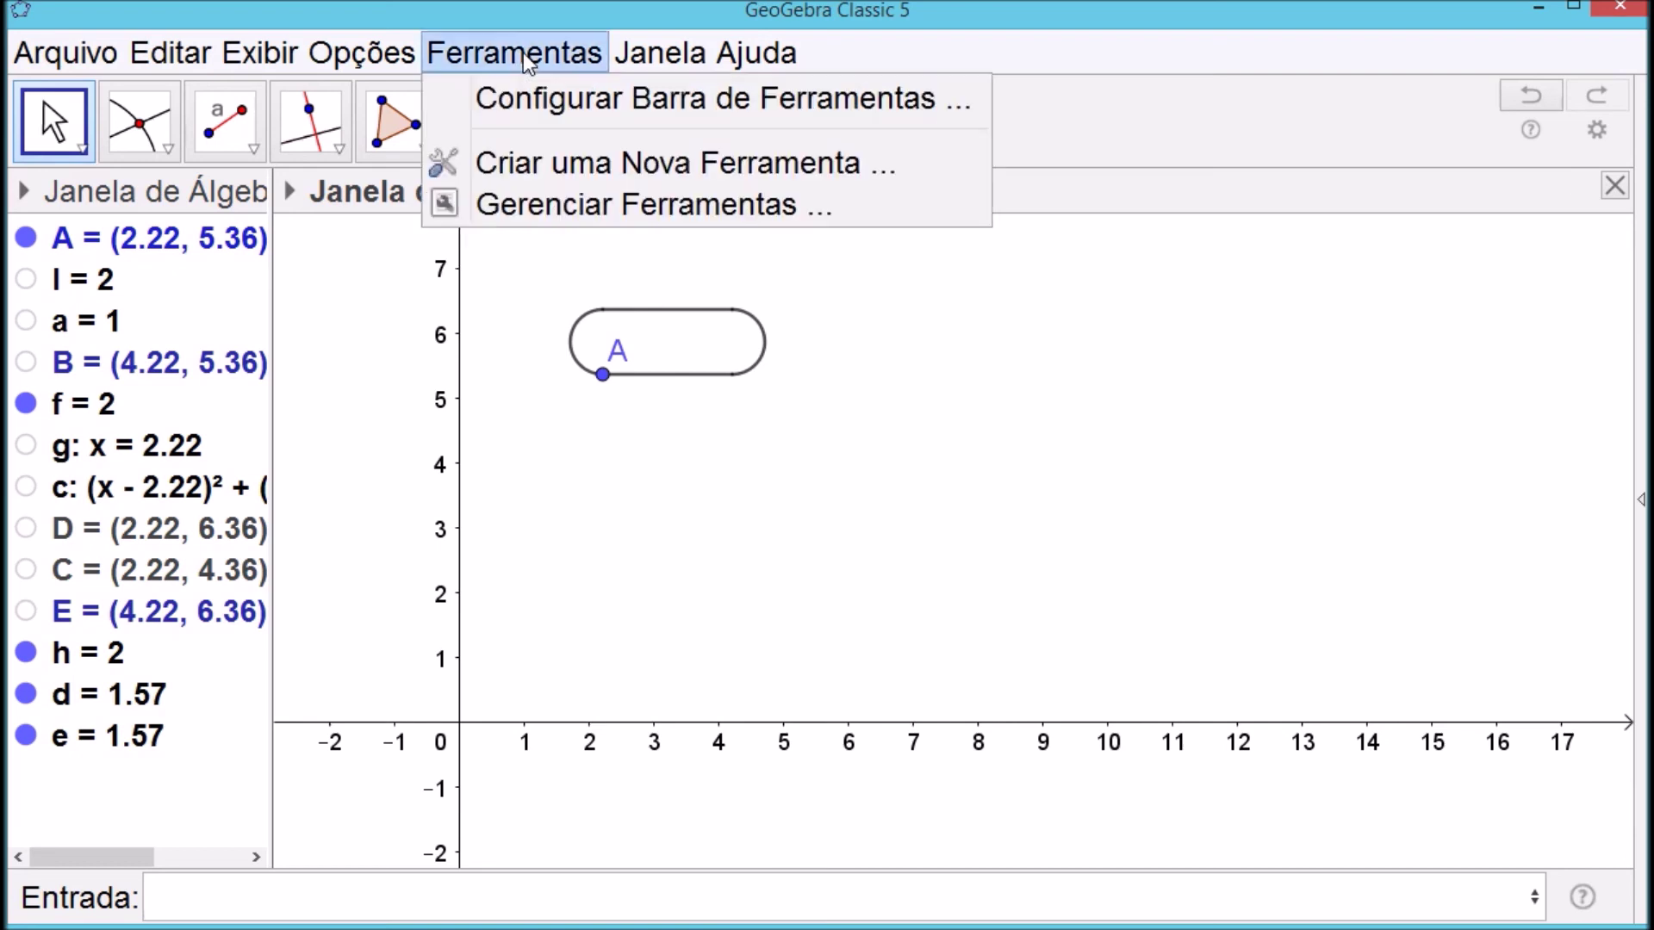
pyautogui.click(546, 168)
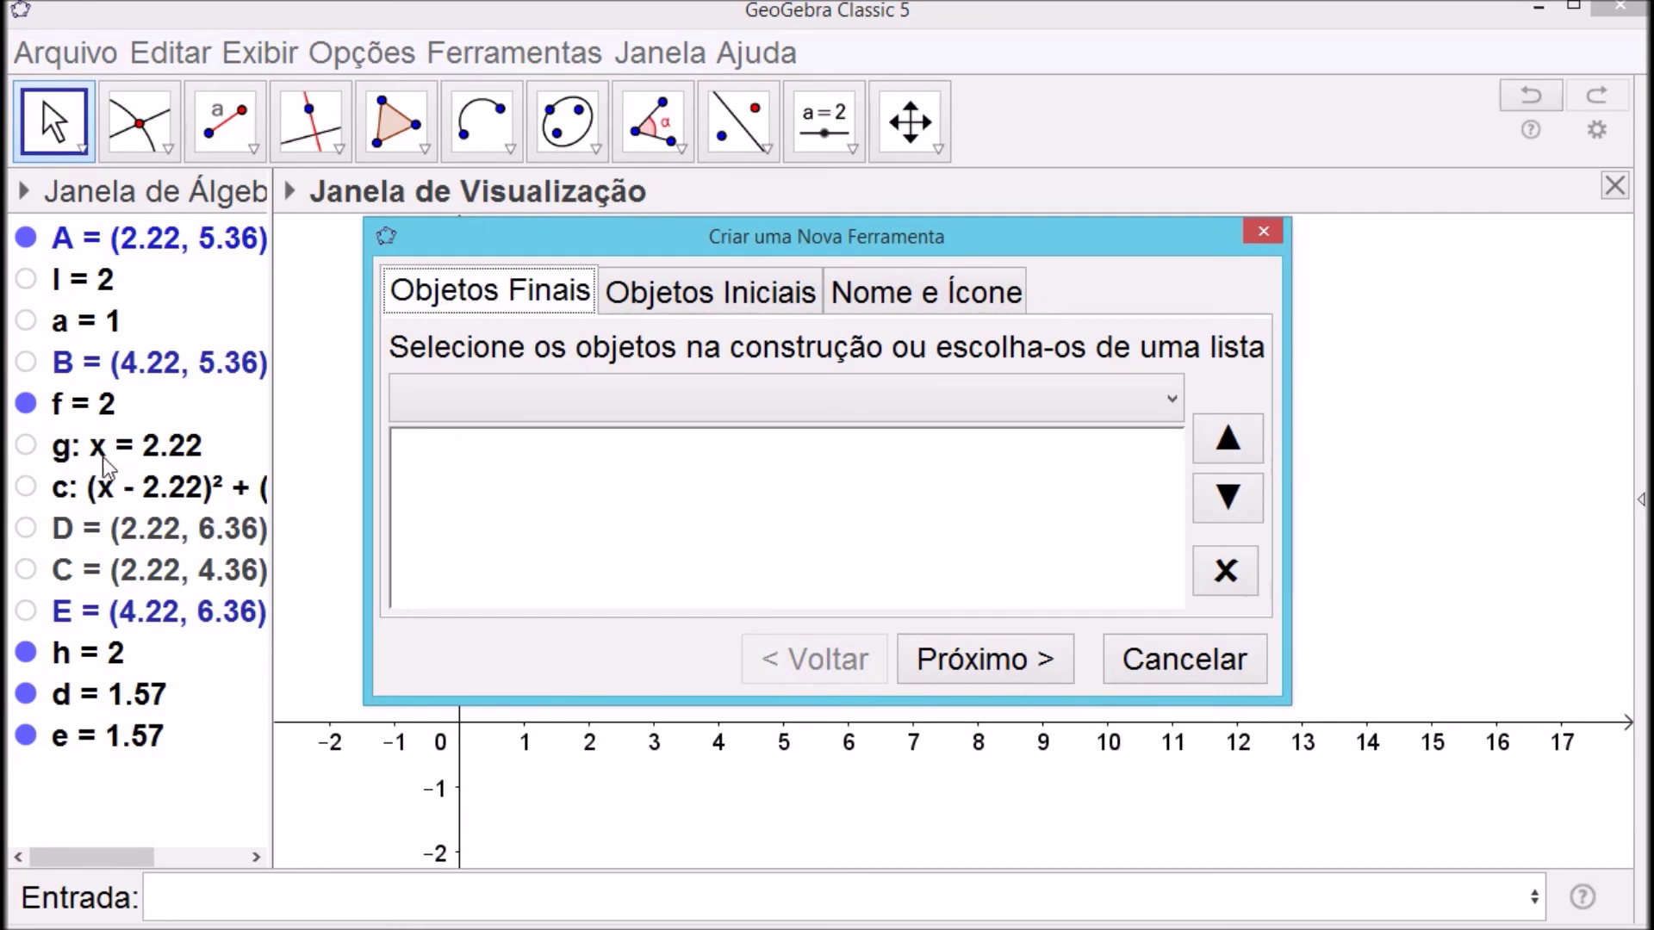
pyautogui.click(85, 414)
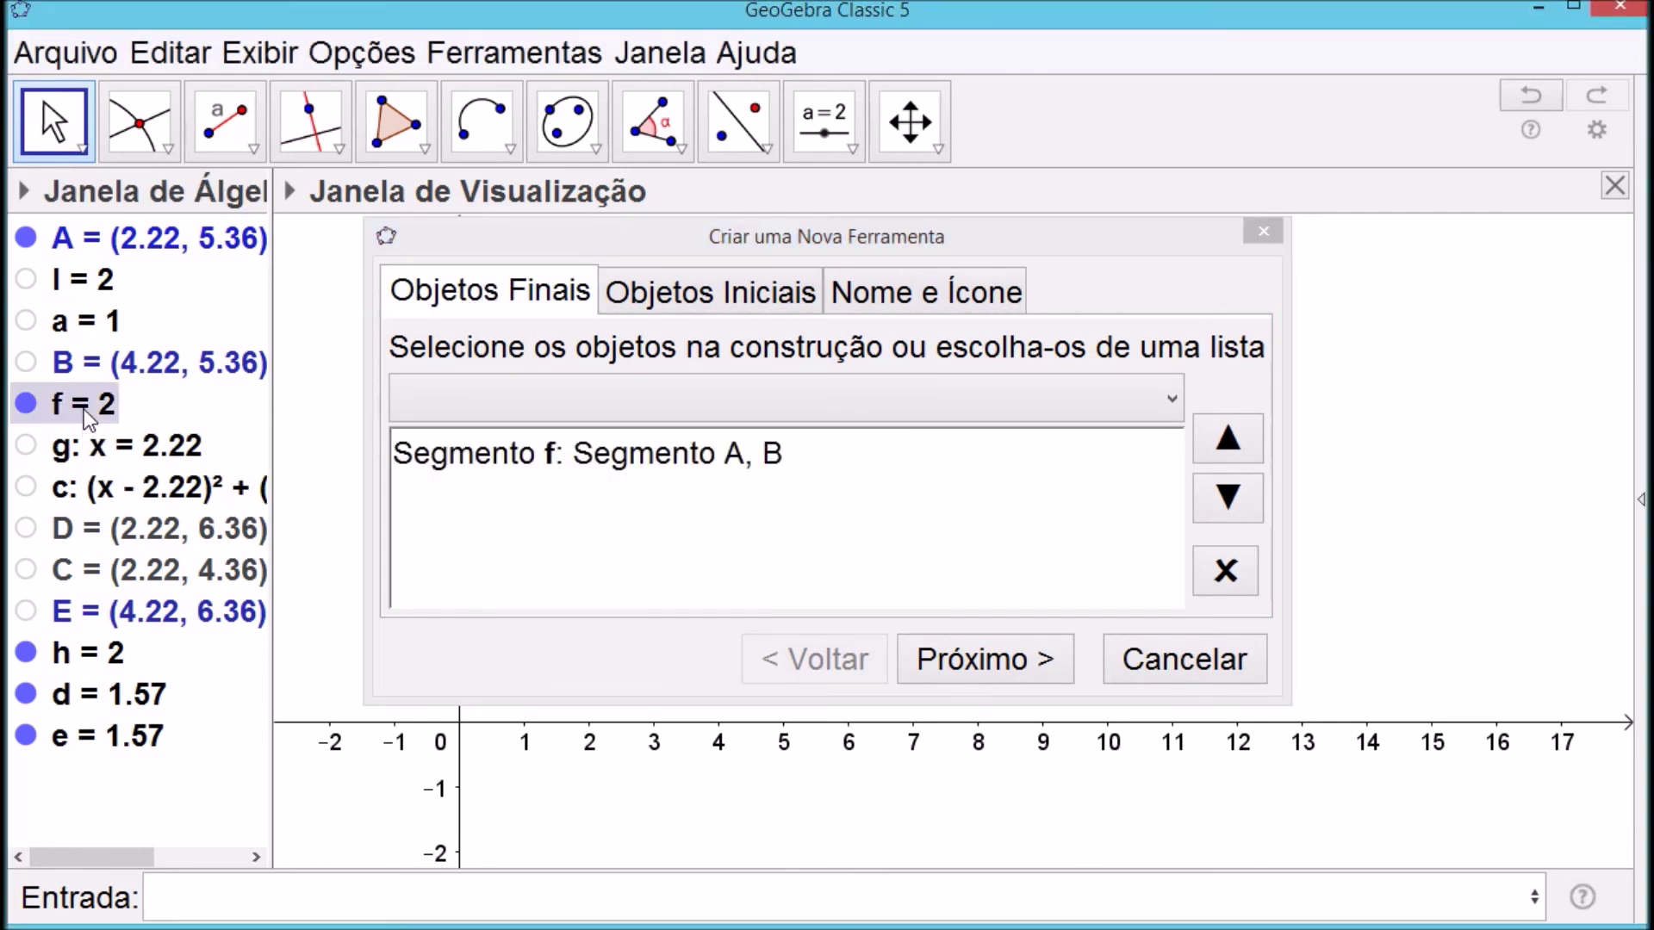
pyautogui.click(94, 660)
pyautogui.click(98, 691)
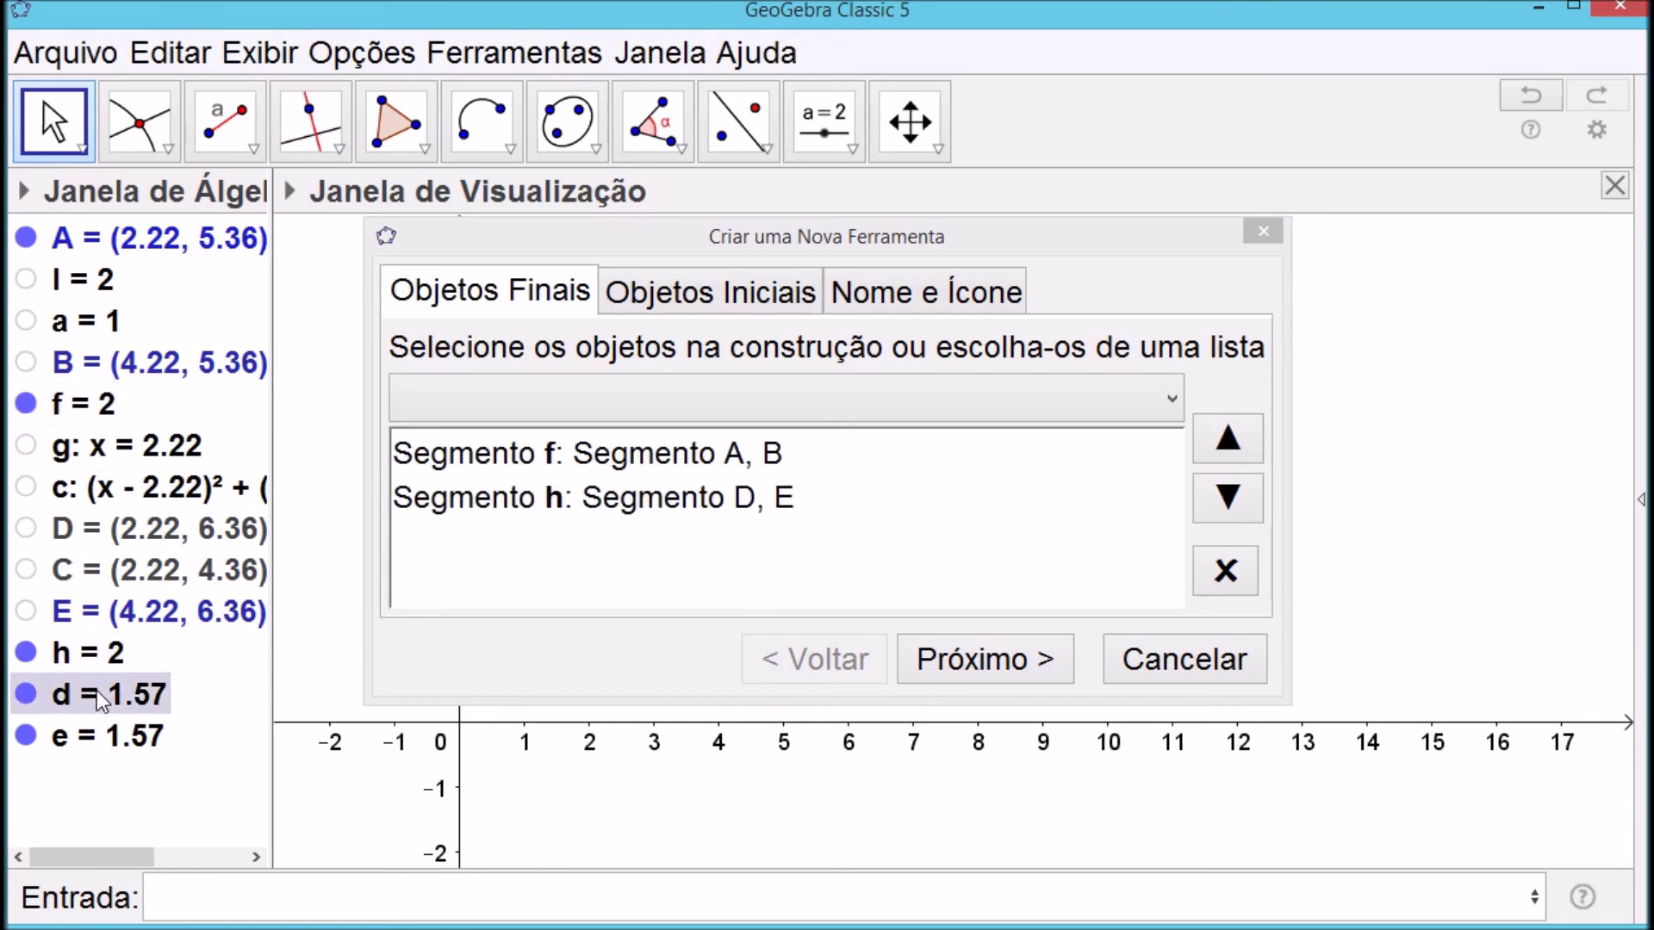
pyautogui.click(103, 739)
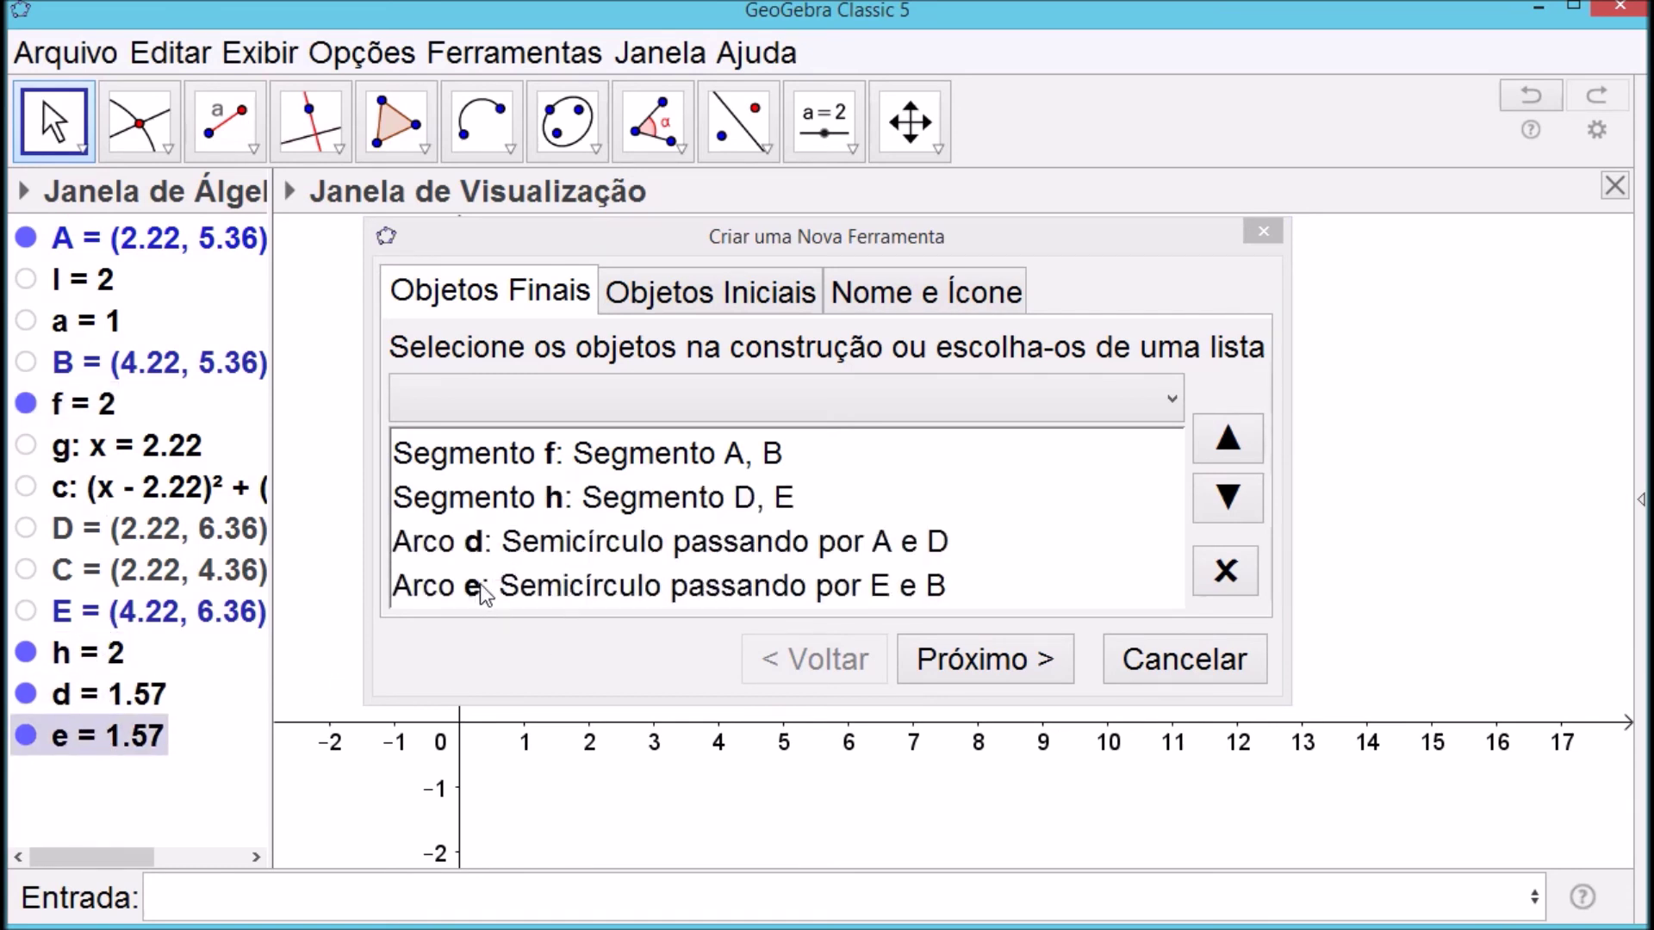
# Keep point A and numbers l and a as initial objects, name the tool "Inicio e Fim", and finish creating it
pyautogui.click(731, 289)
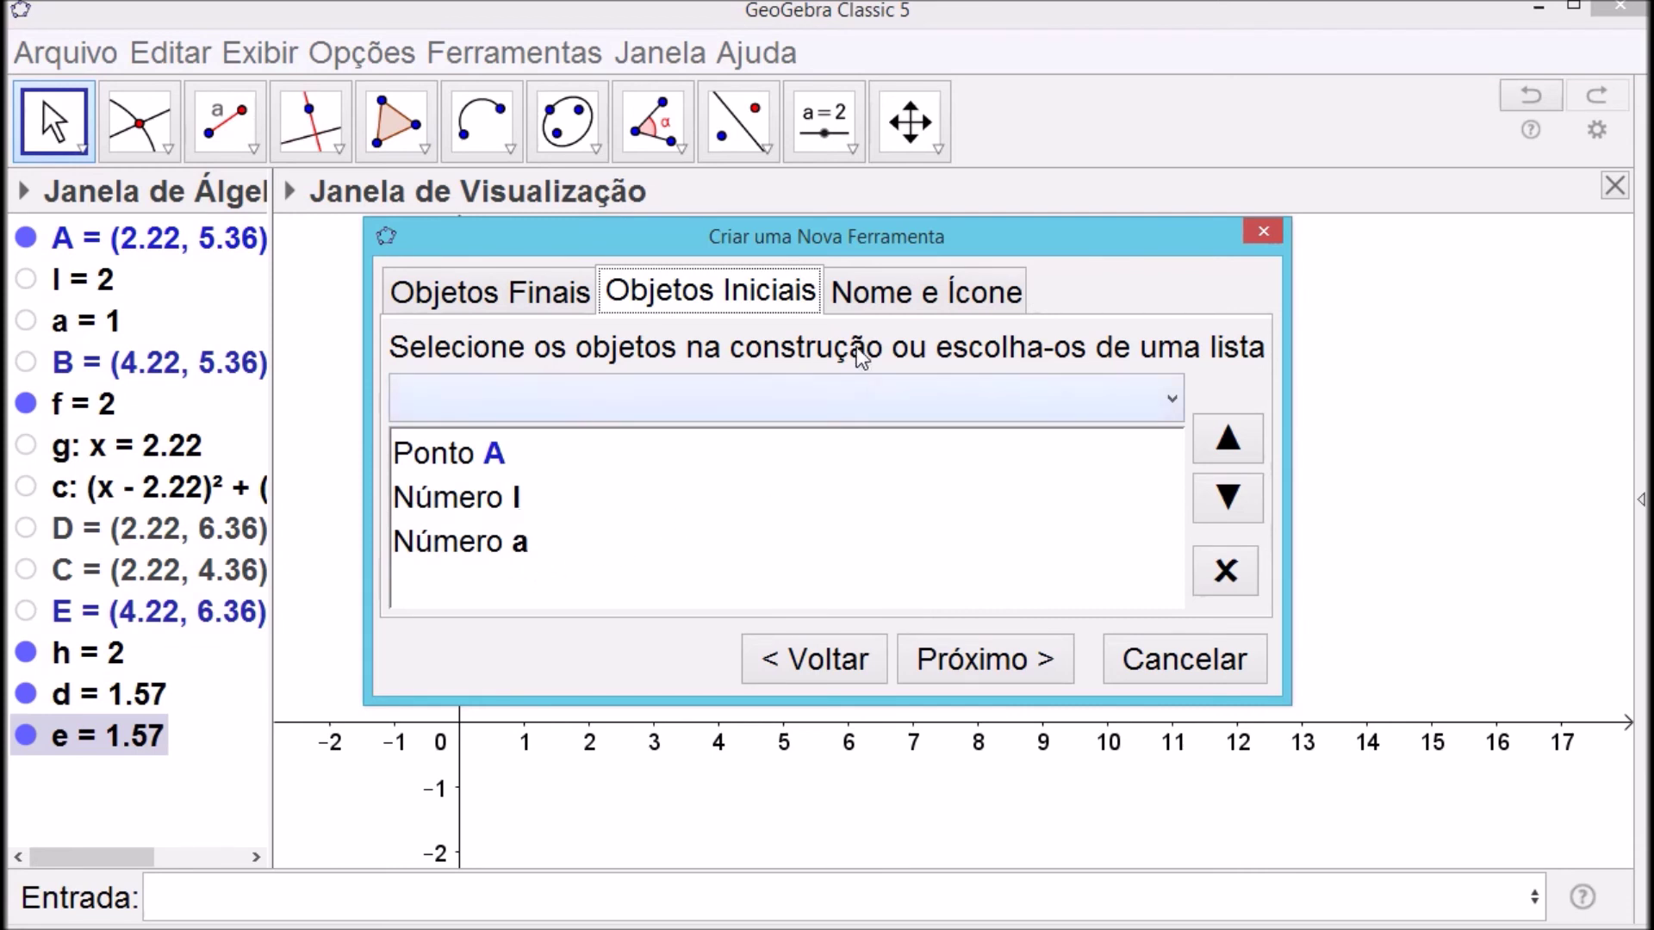
pyautogui.click(890, 293)
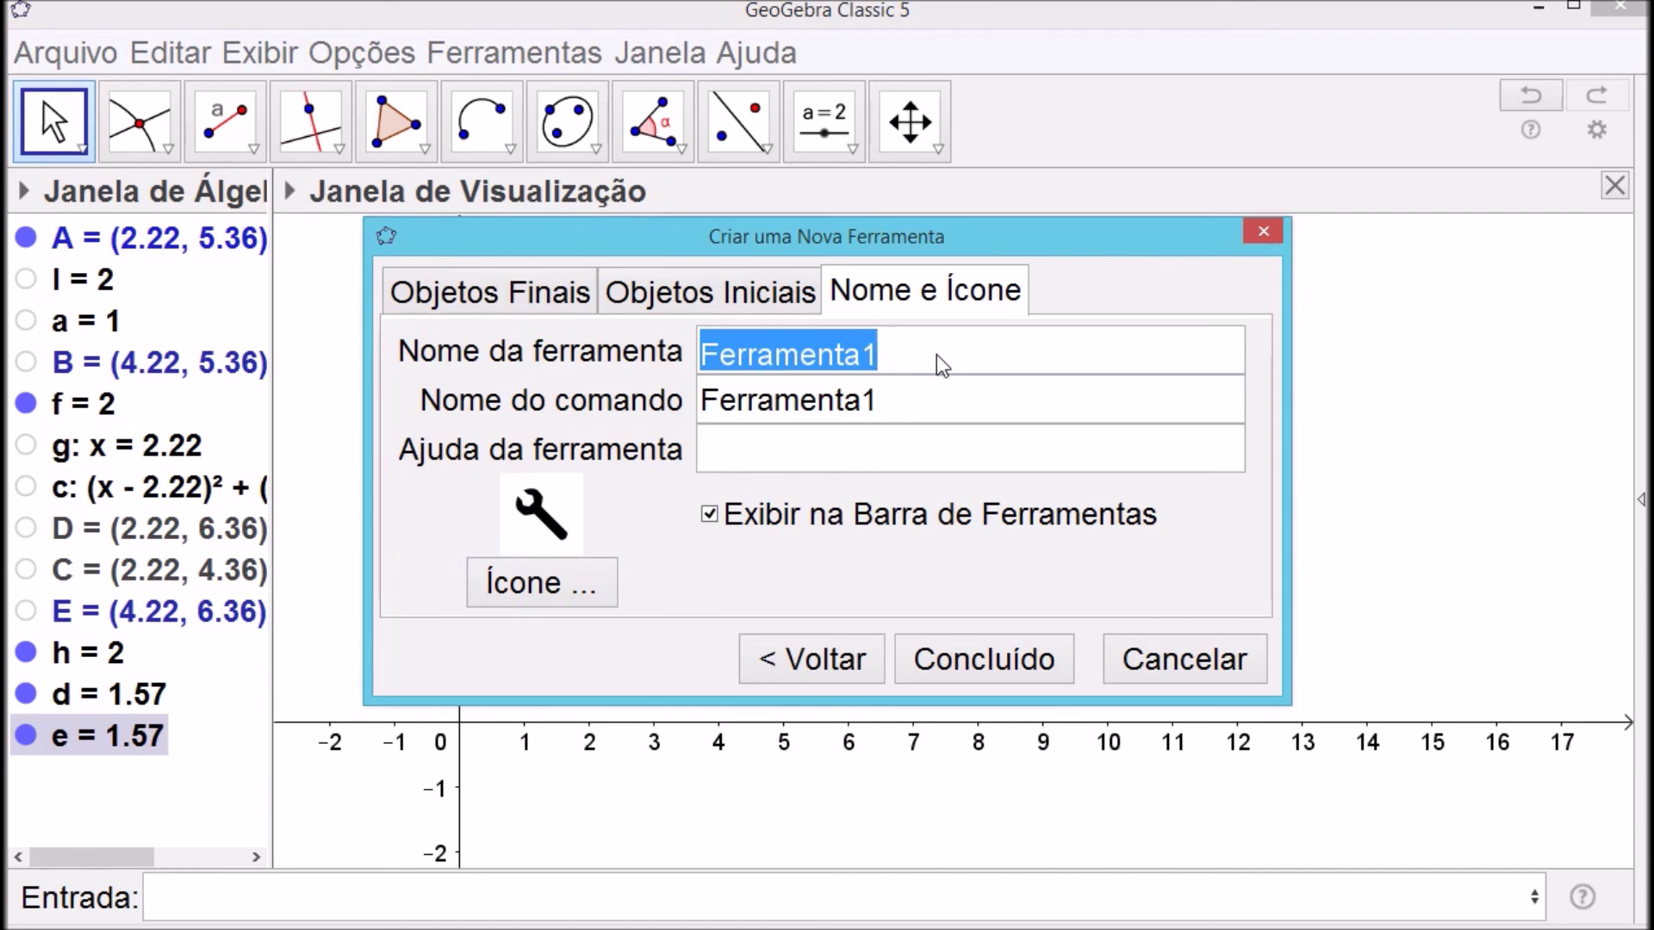
pyautogui.write('Inicio')
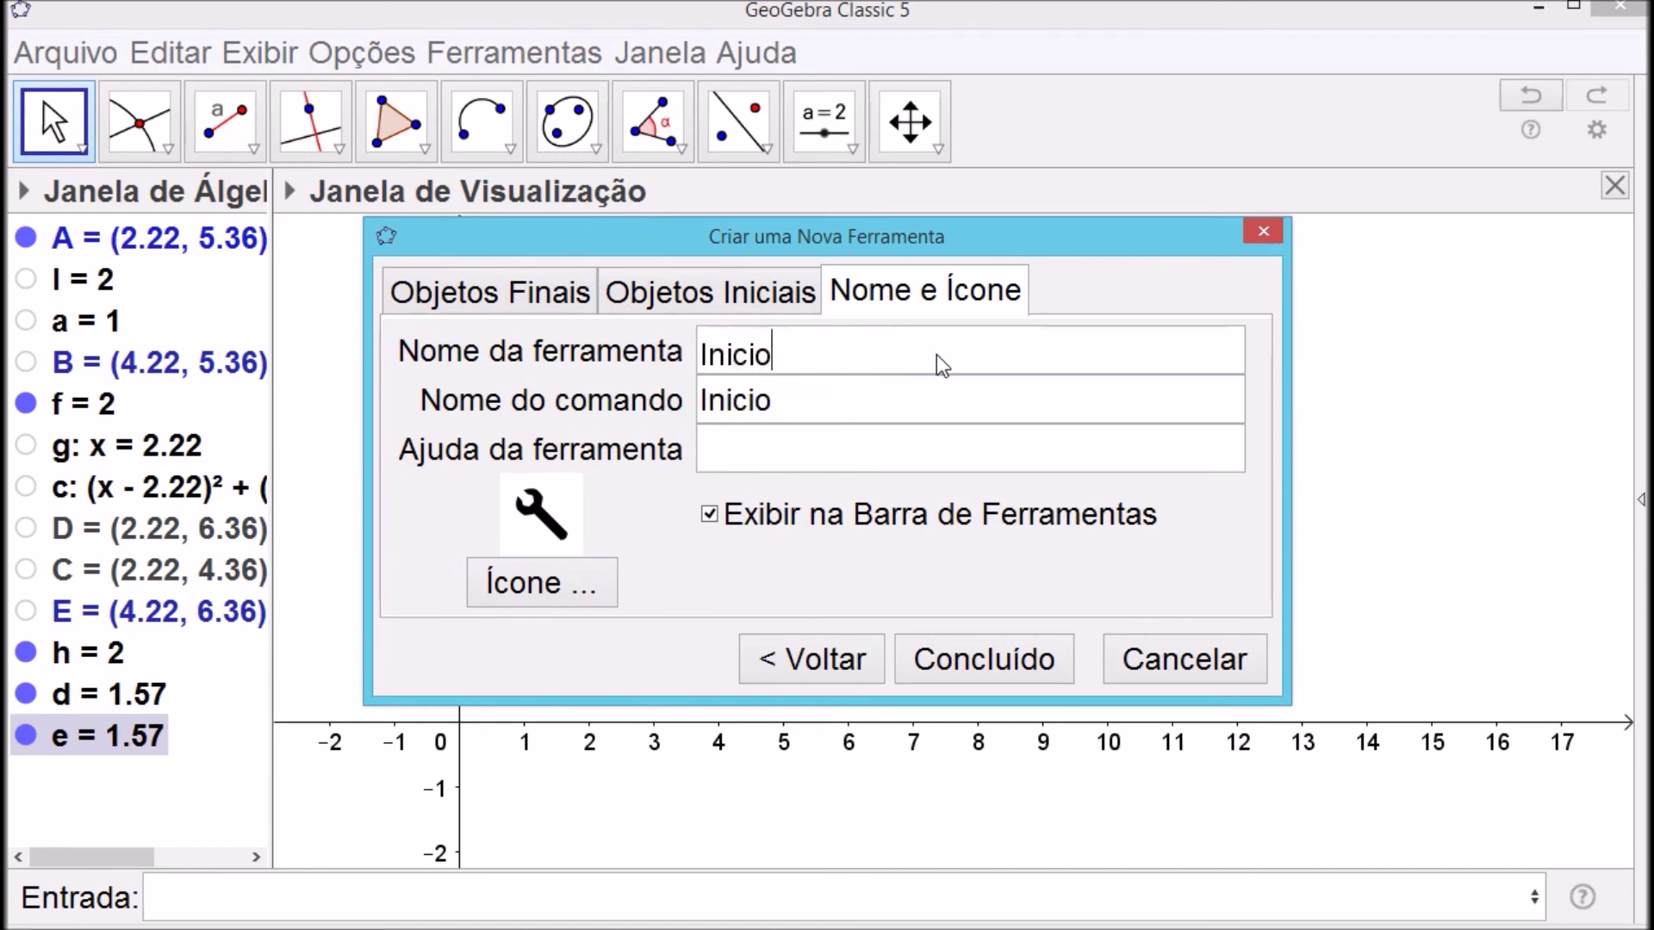
pyautogui.write(' e Fim')
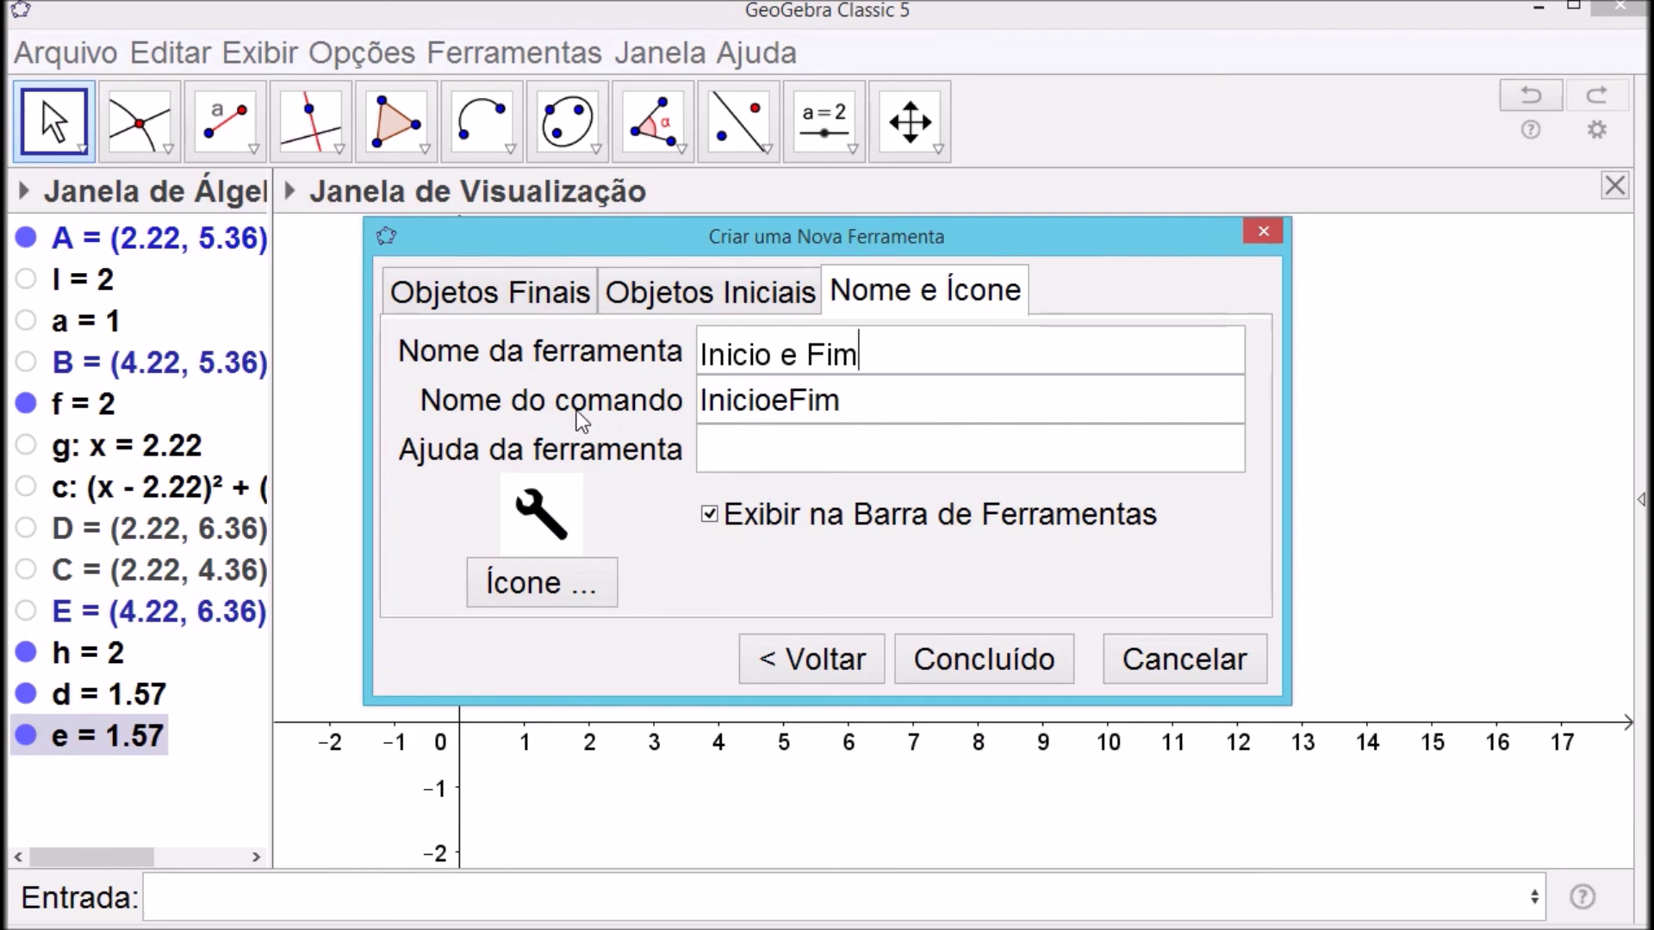
pyautogui.click(990, 660)
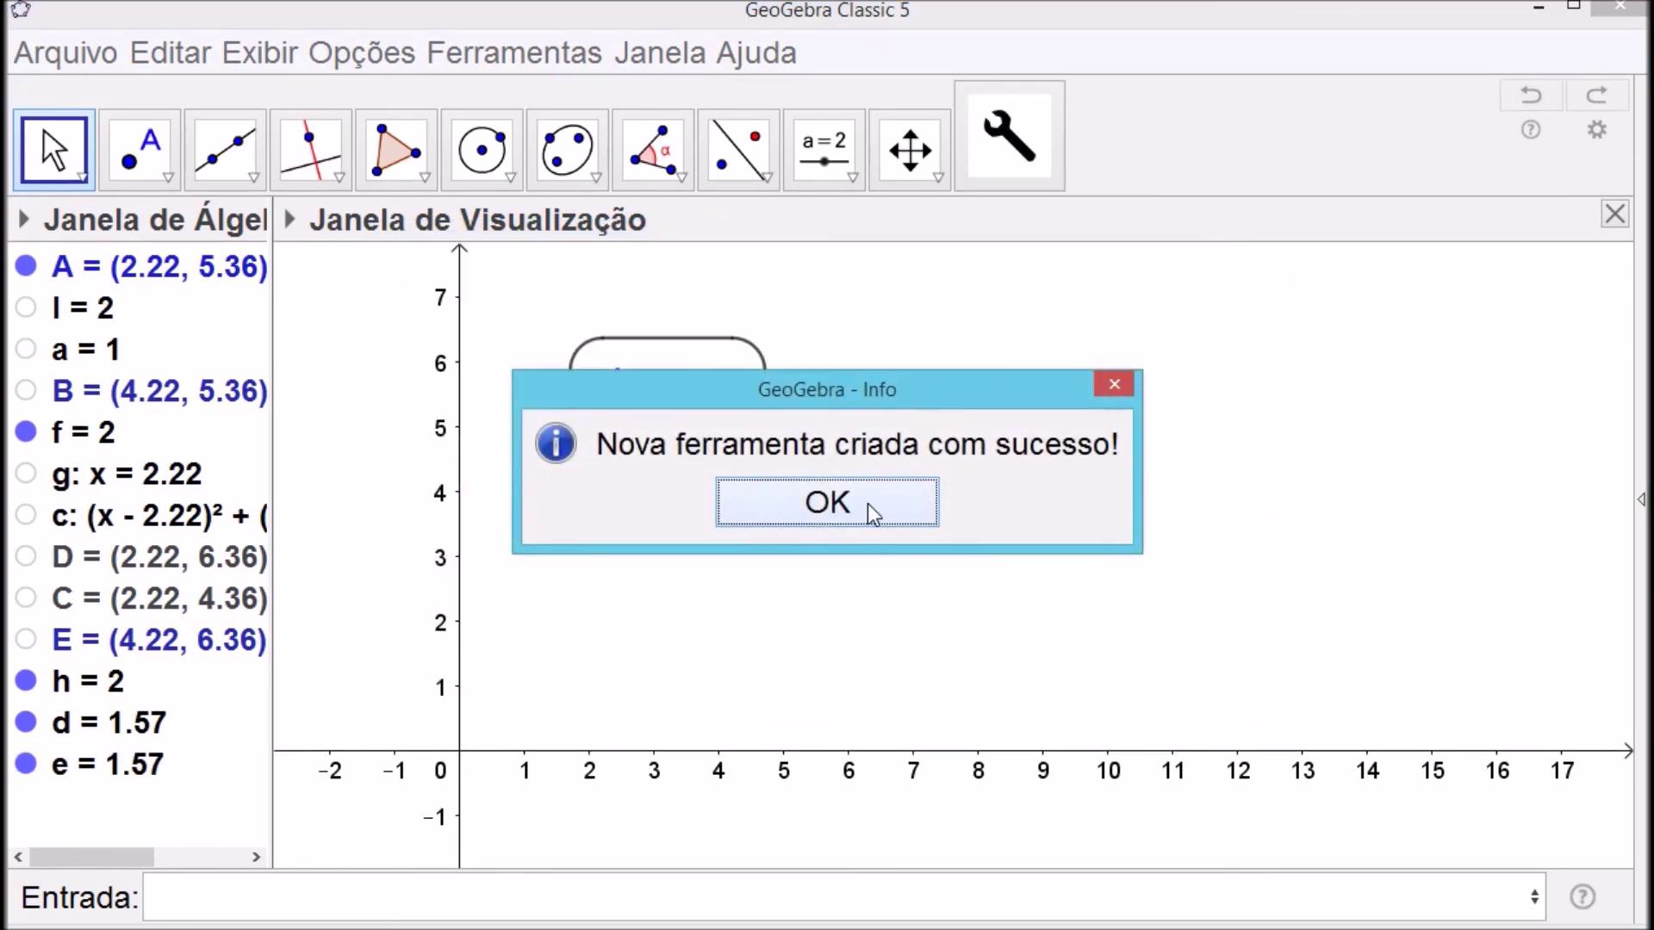
pyautogui.click(870, 510)
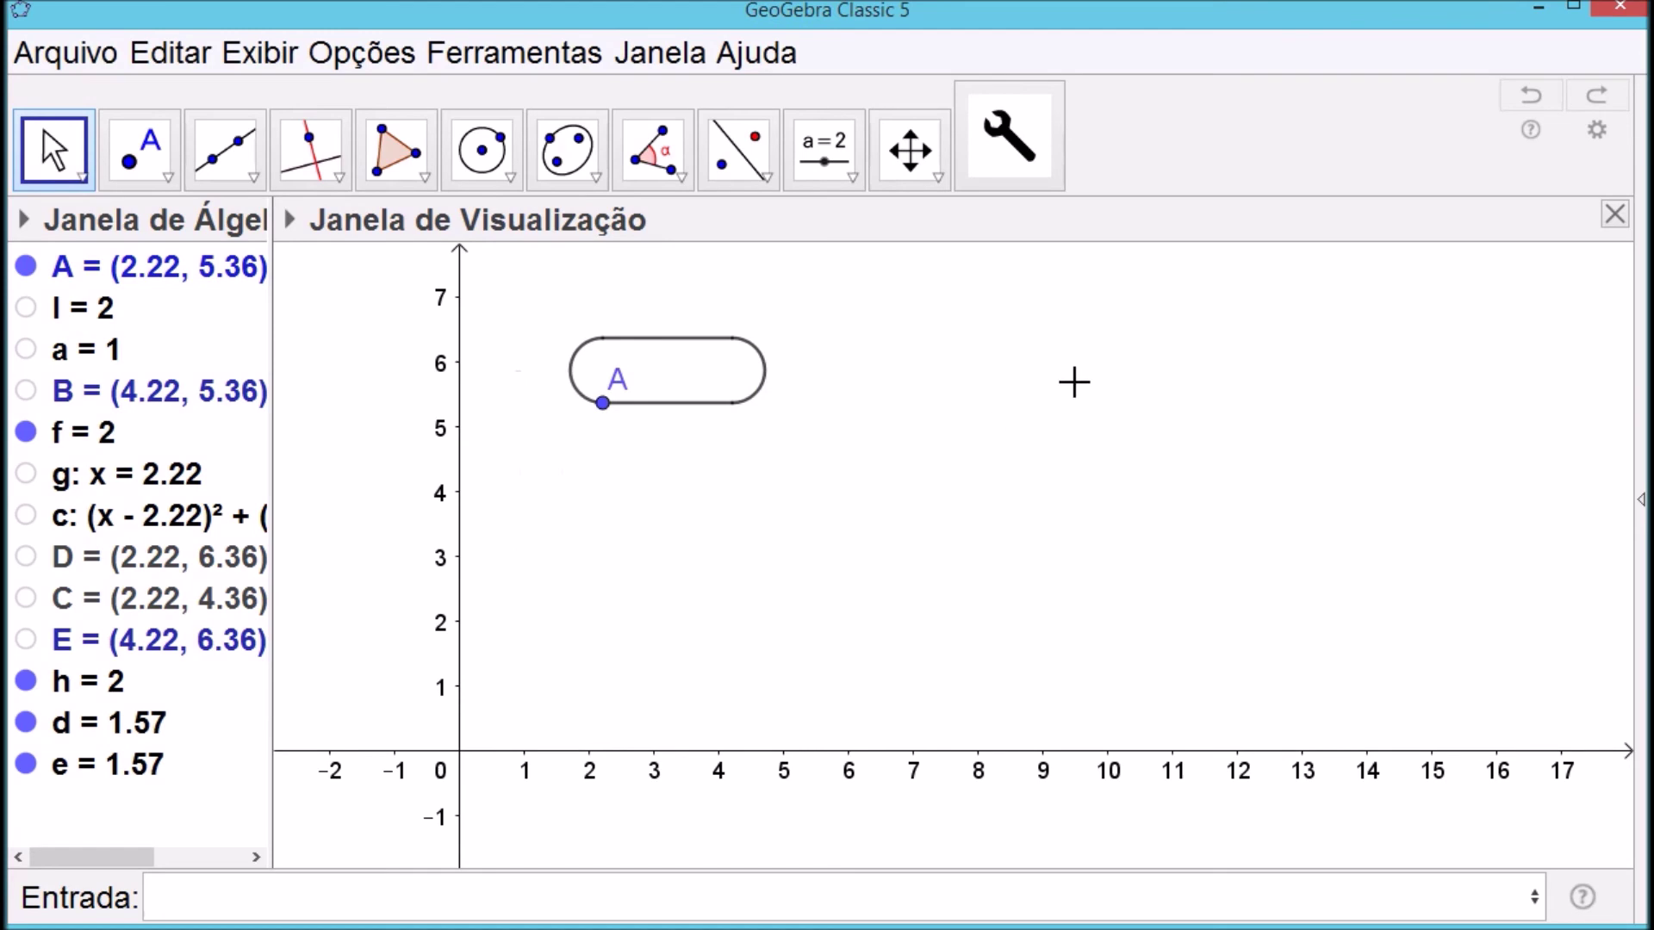
pyautogui.click(1001, 367)
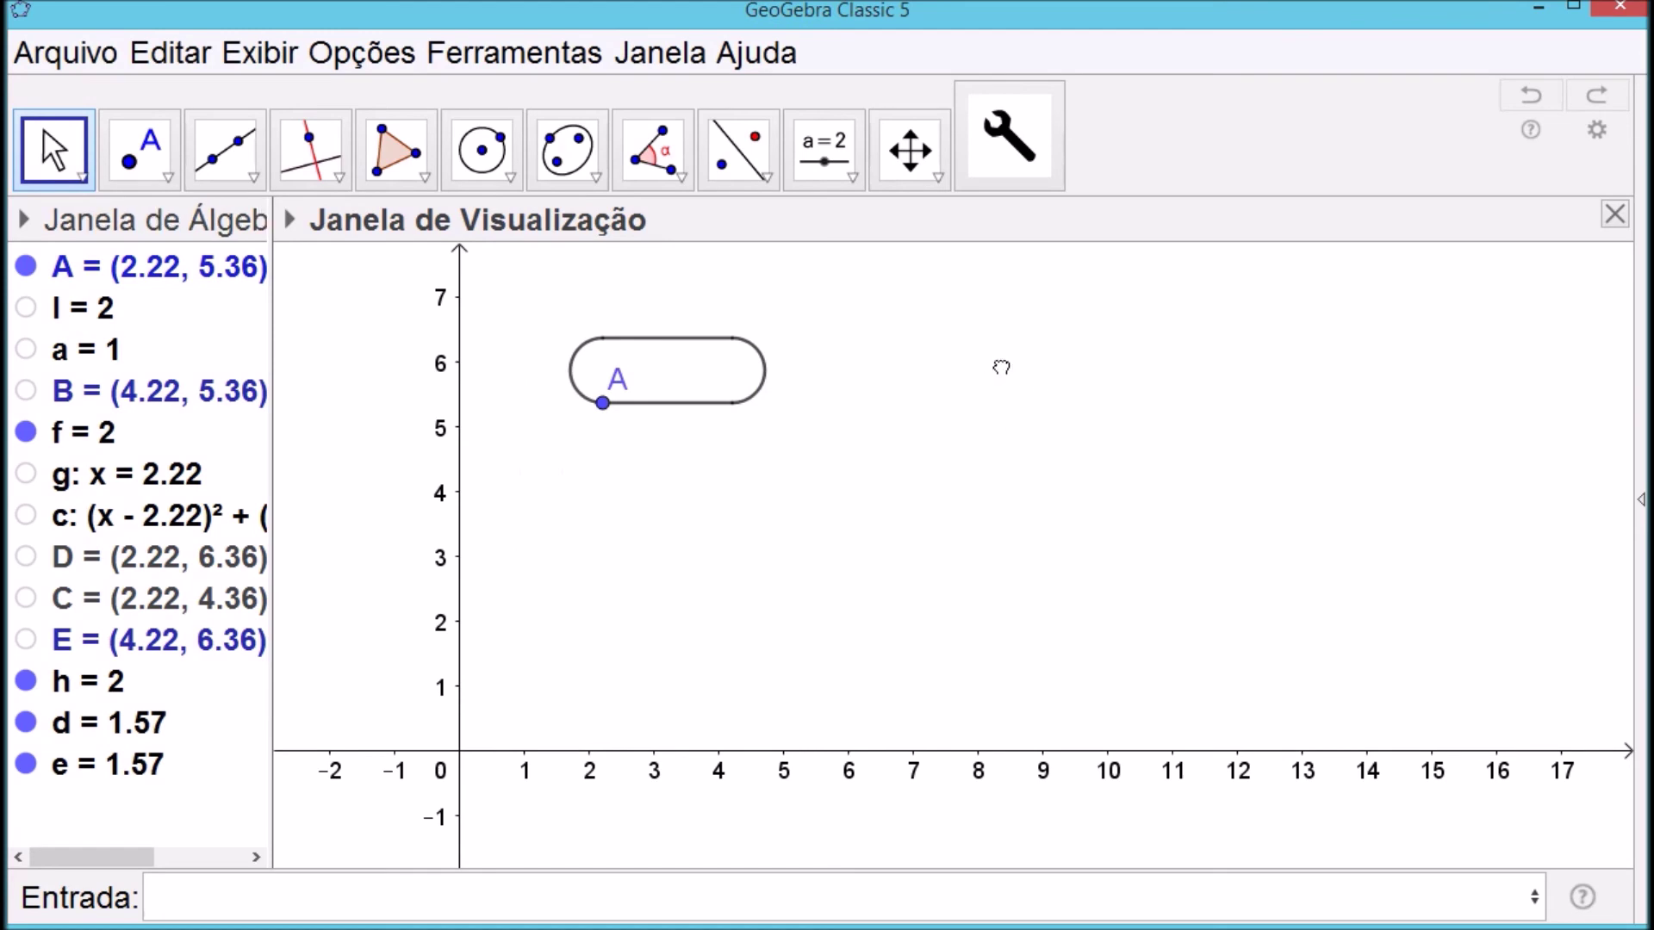
# Delete point A together with the figure that depends on it
pyautogui.click(170, 278)
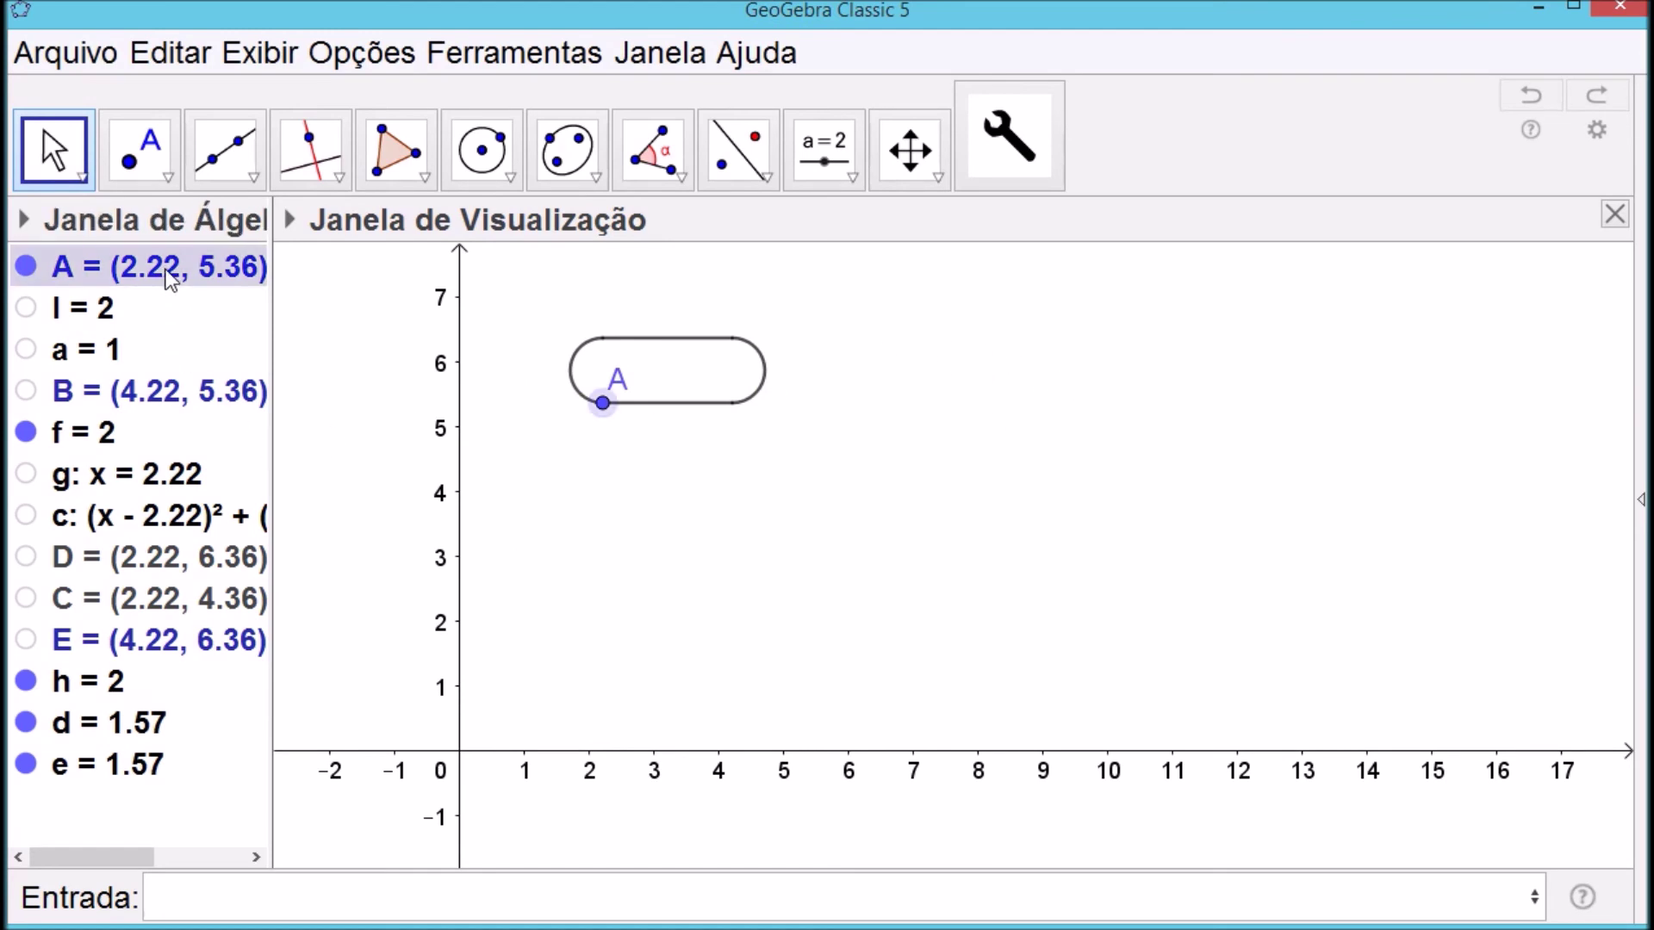
pyautogui.rightClick(170, 277)
pyautogui.click(293, 622)
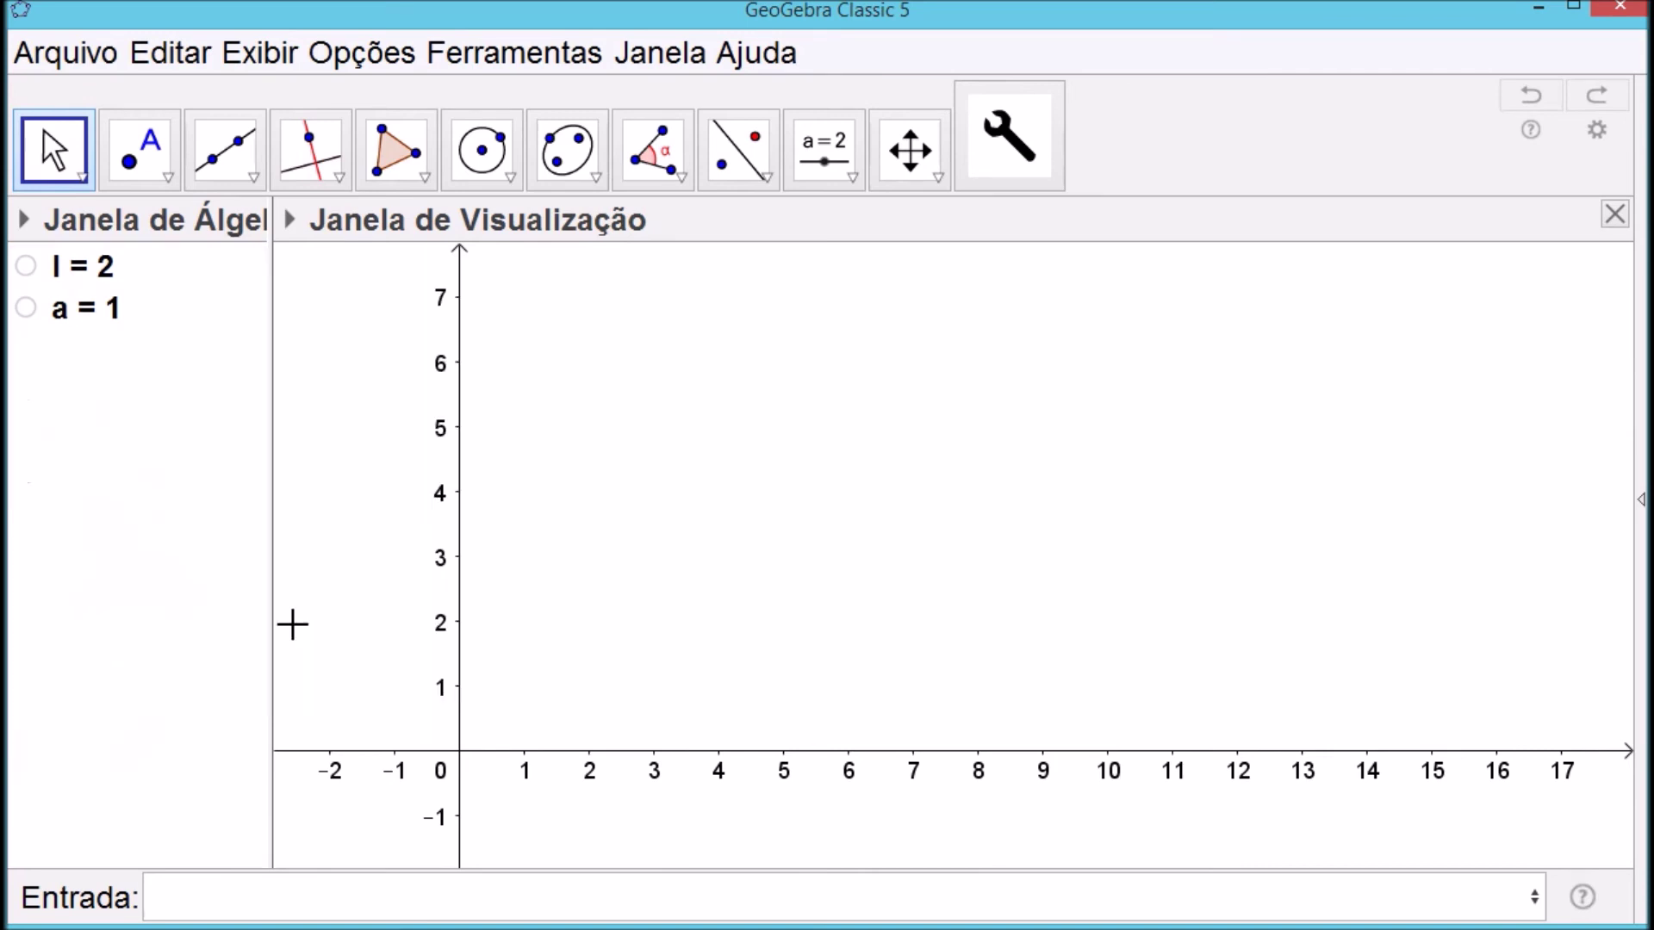
pyautogui.rightClick(93, 267)
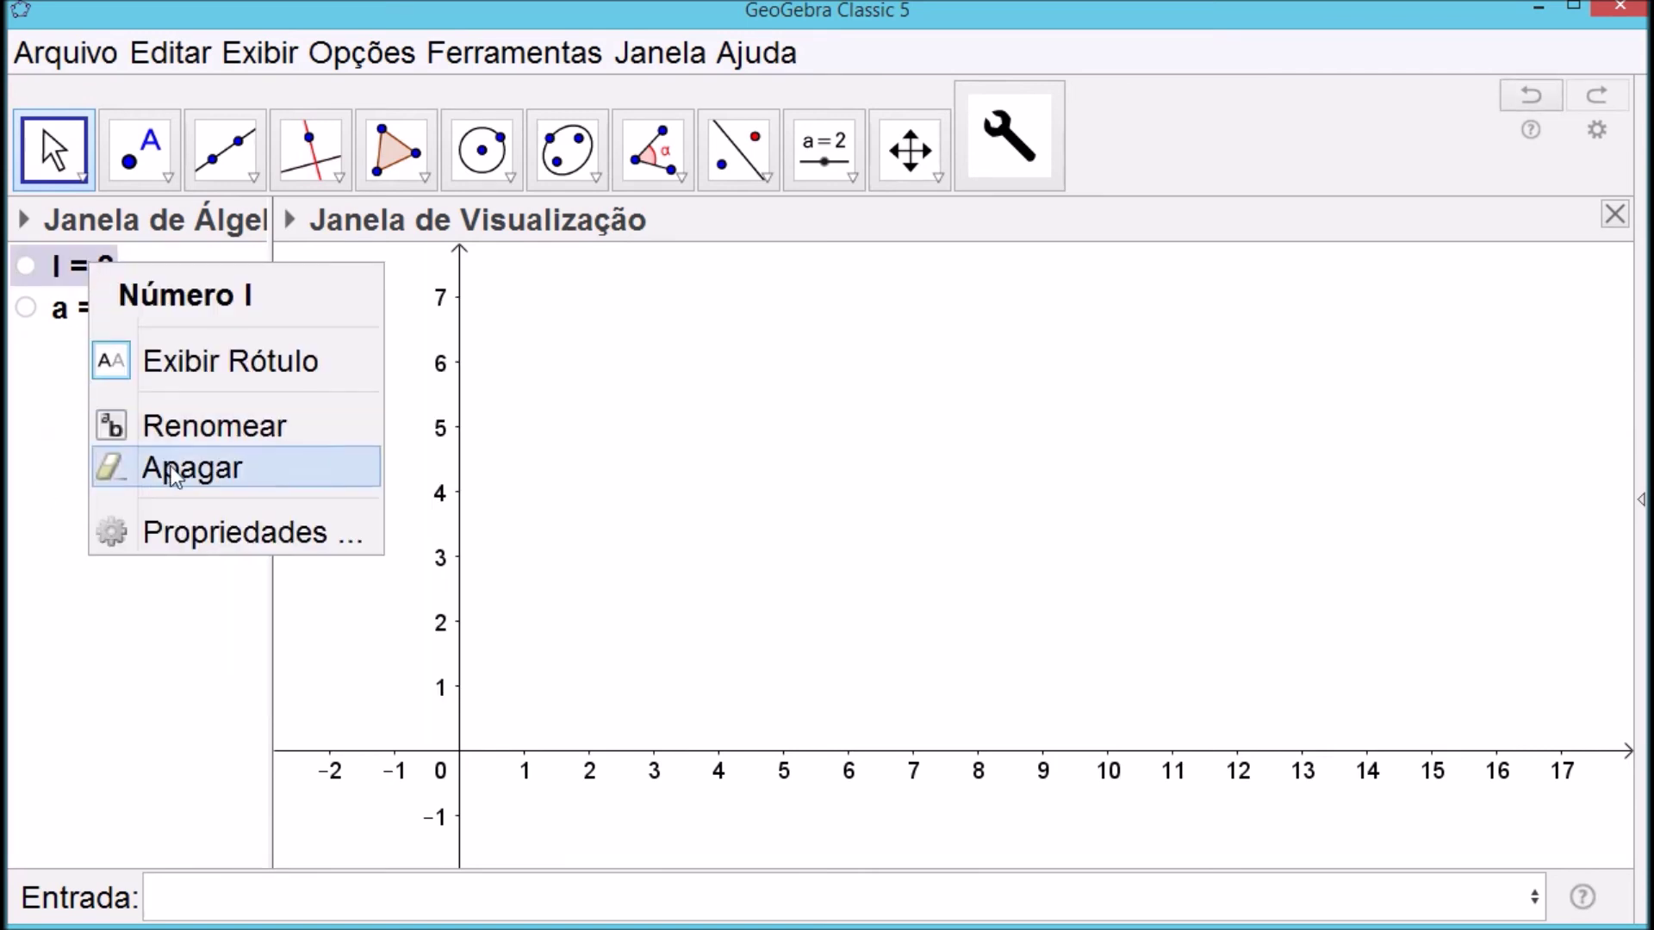
pyautogui.click(198, 425)
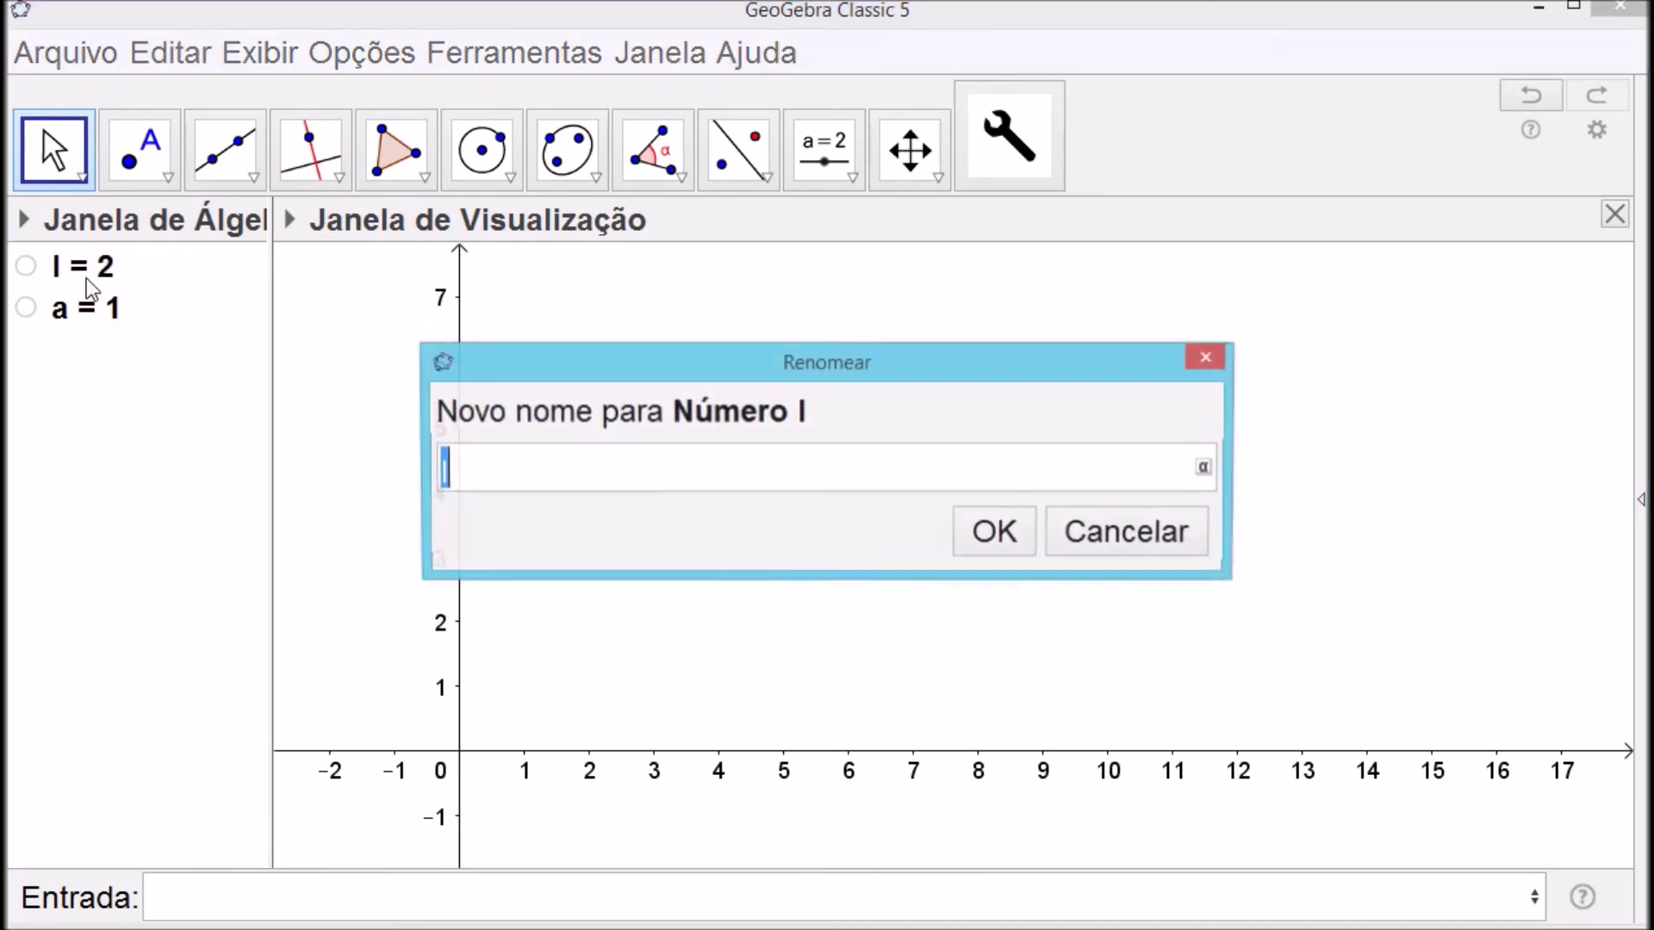
pyautogui.click(1096, 547)
# Delete the numbers l and a to empty the construction
pyautogui.rightClick(77, 267)
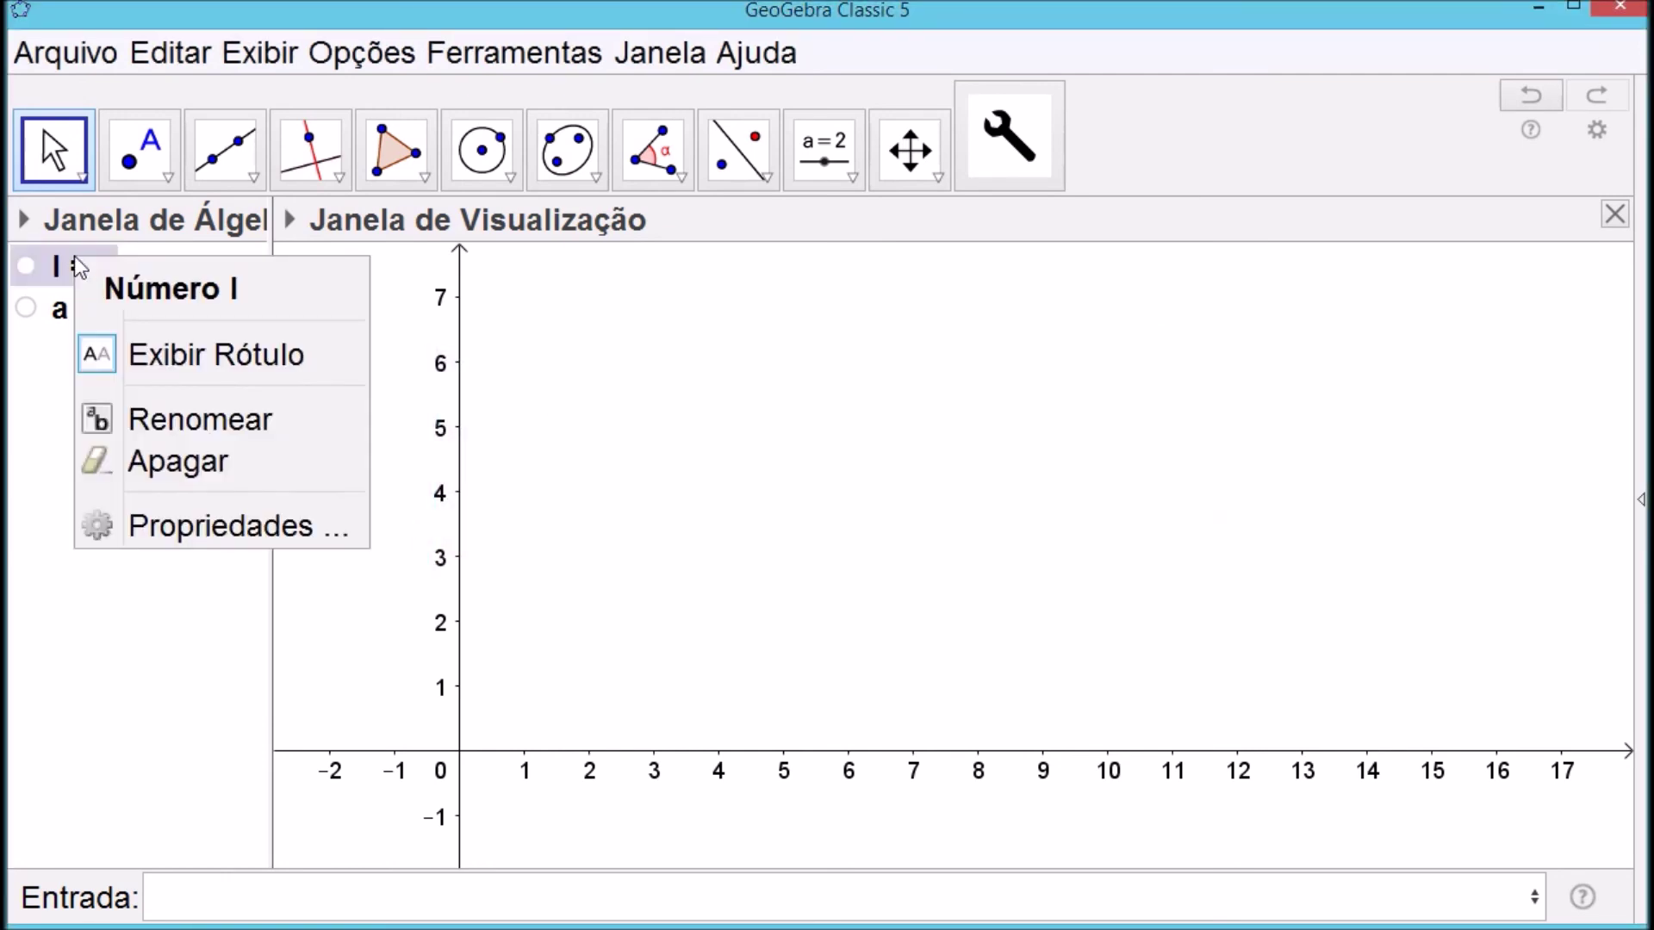
pyautogui.click(179, 465)
pyautogui.rightClick(99, 269)
pyautogui.click(183, 480)
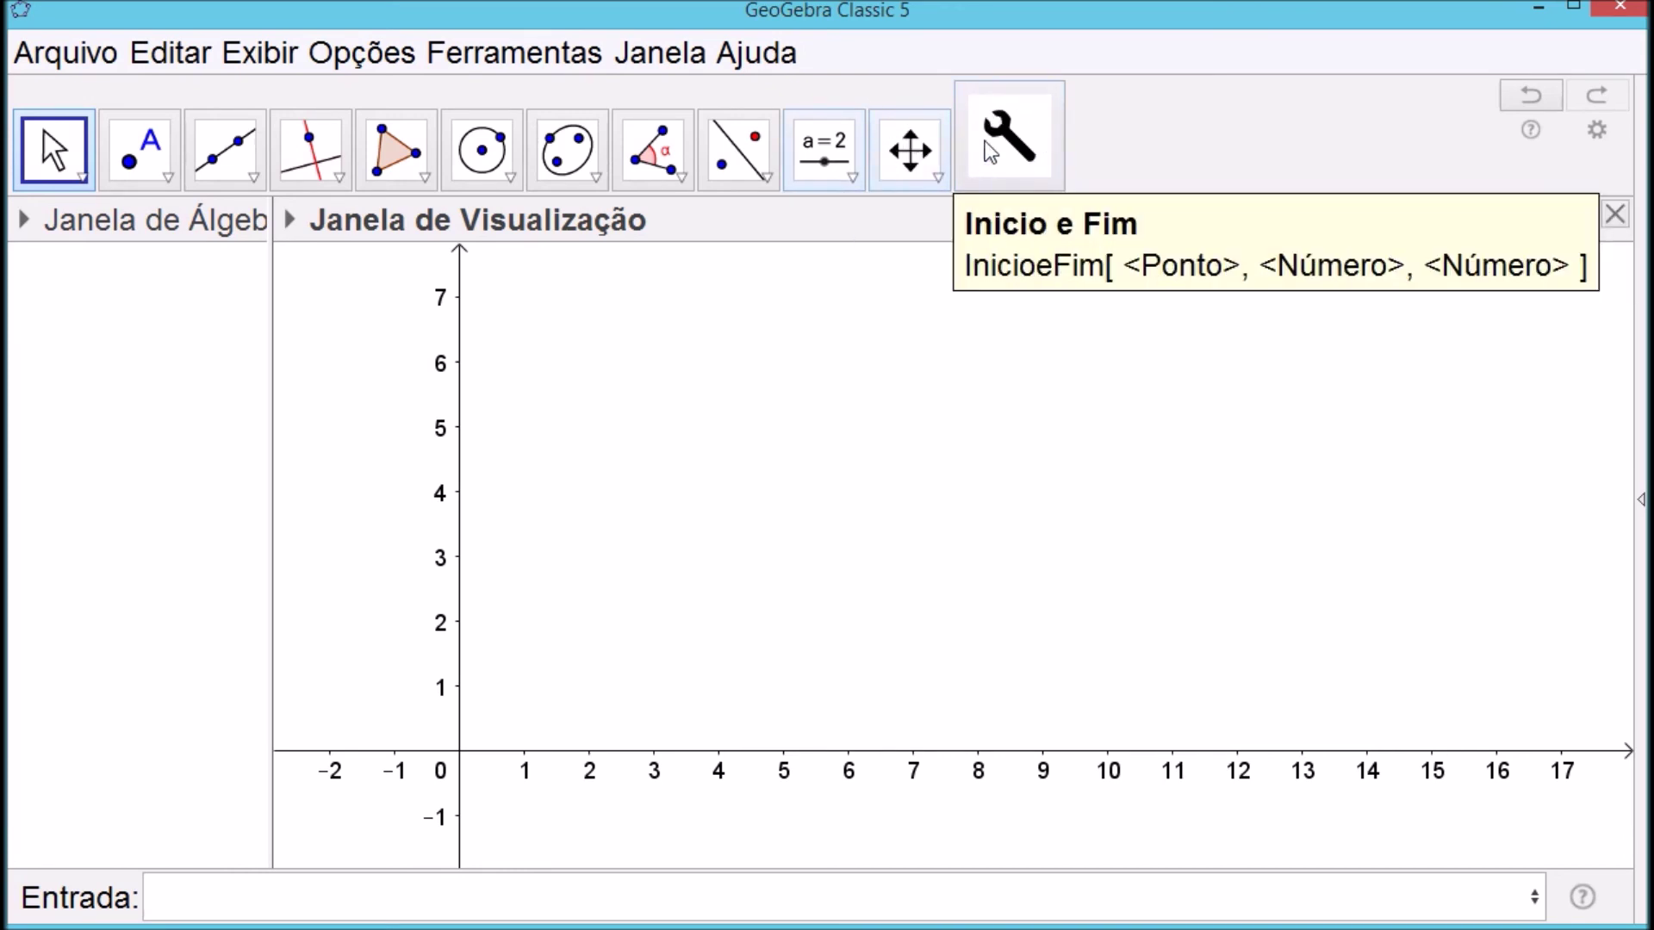
# Place a free point A in the empty construction at about (3.16, 6.26)
pyautogui.click(1027, 175)
pyautogui.click(148, 146)
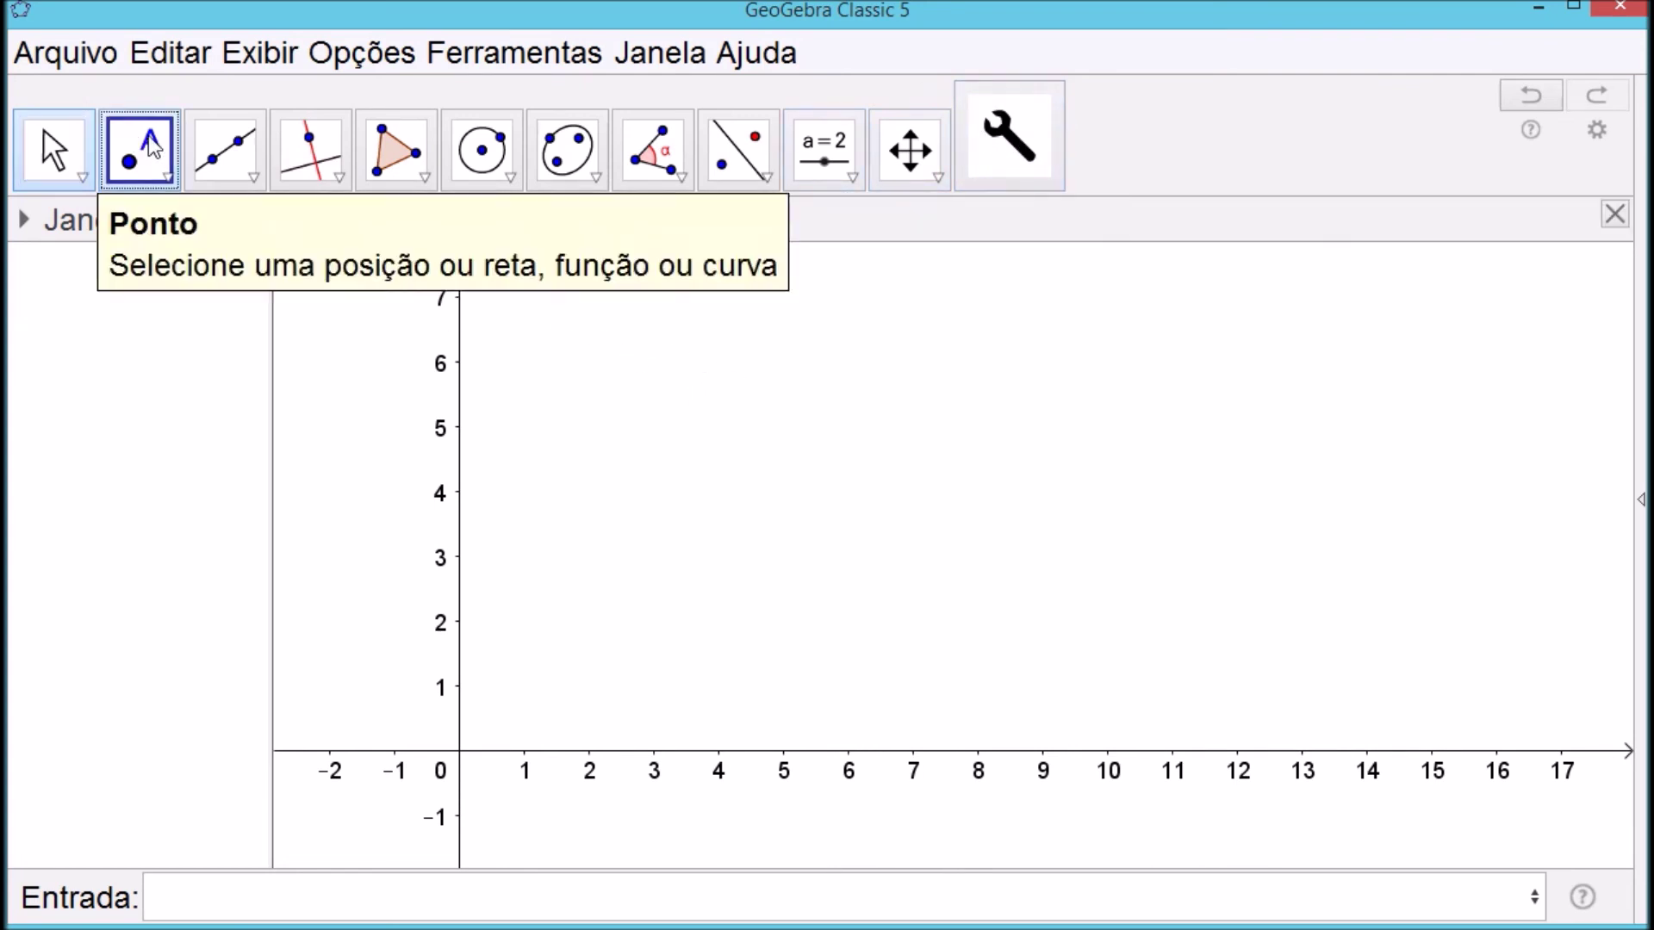
pyautogui.click(663, 344)
pyautogui.click(53, 149)
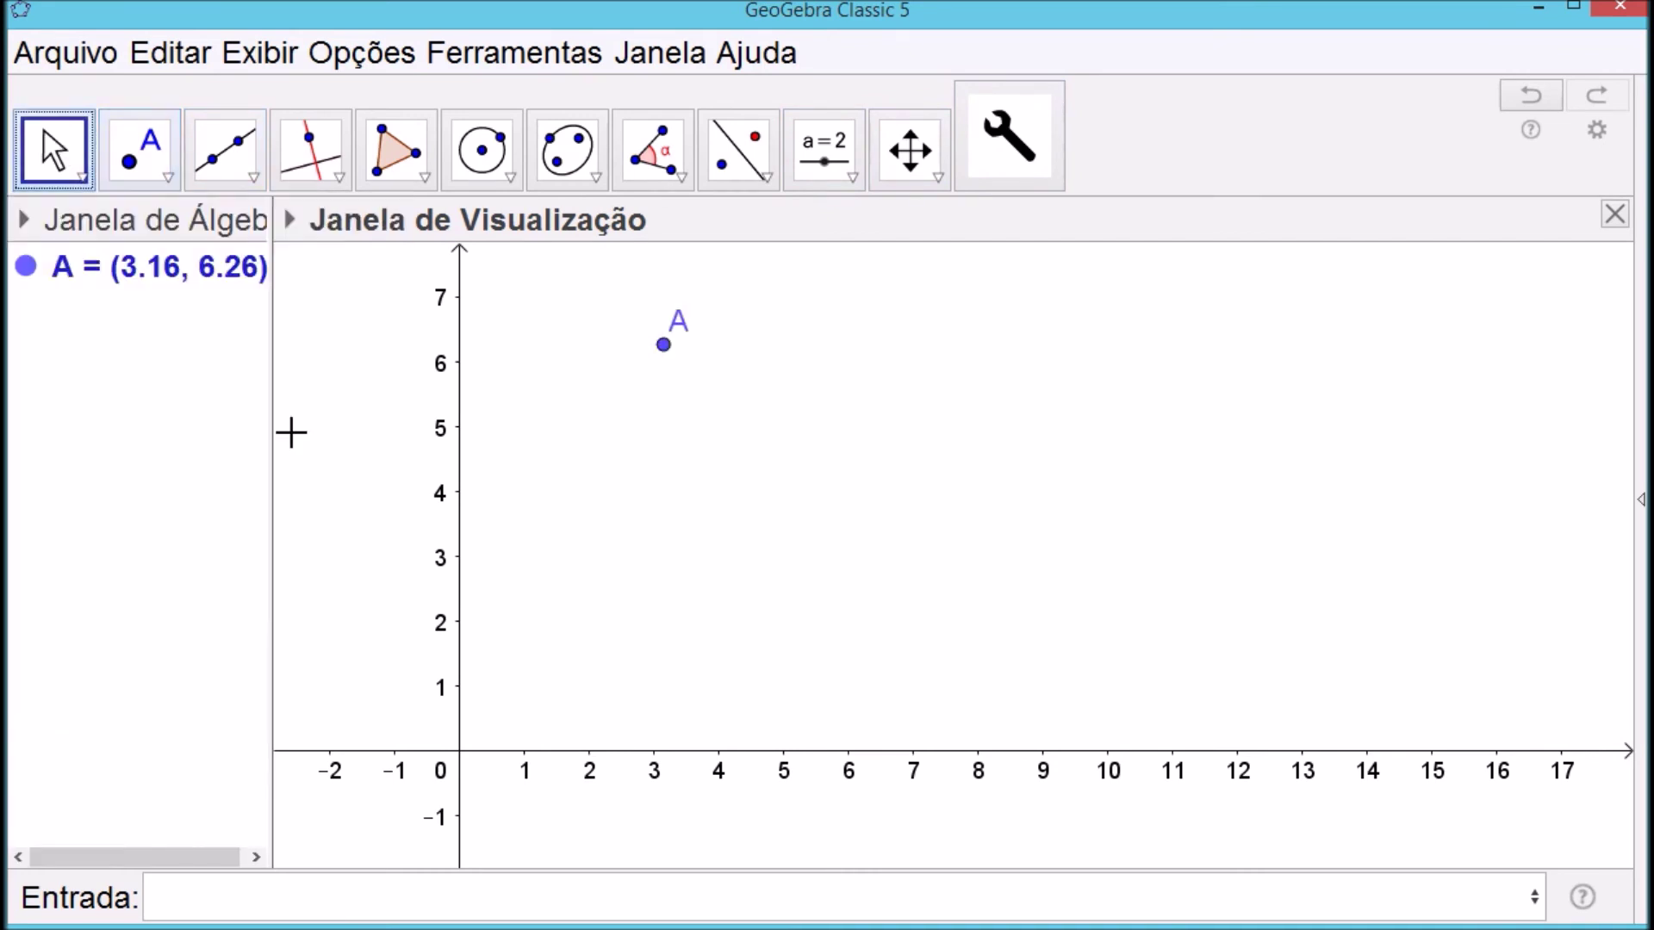
# Create sliders for the numbers l and a
pyautogui.click(404, 890)
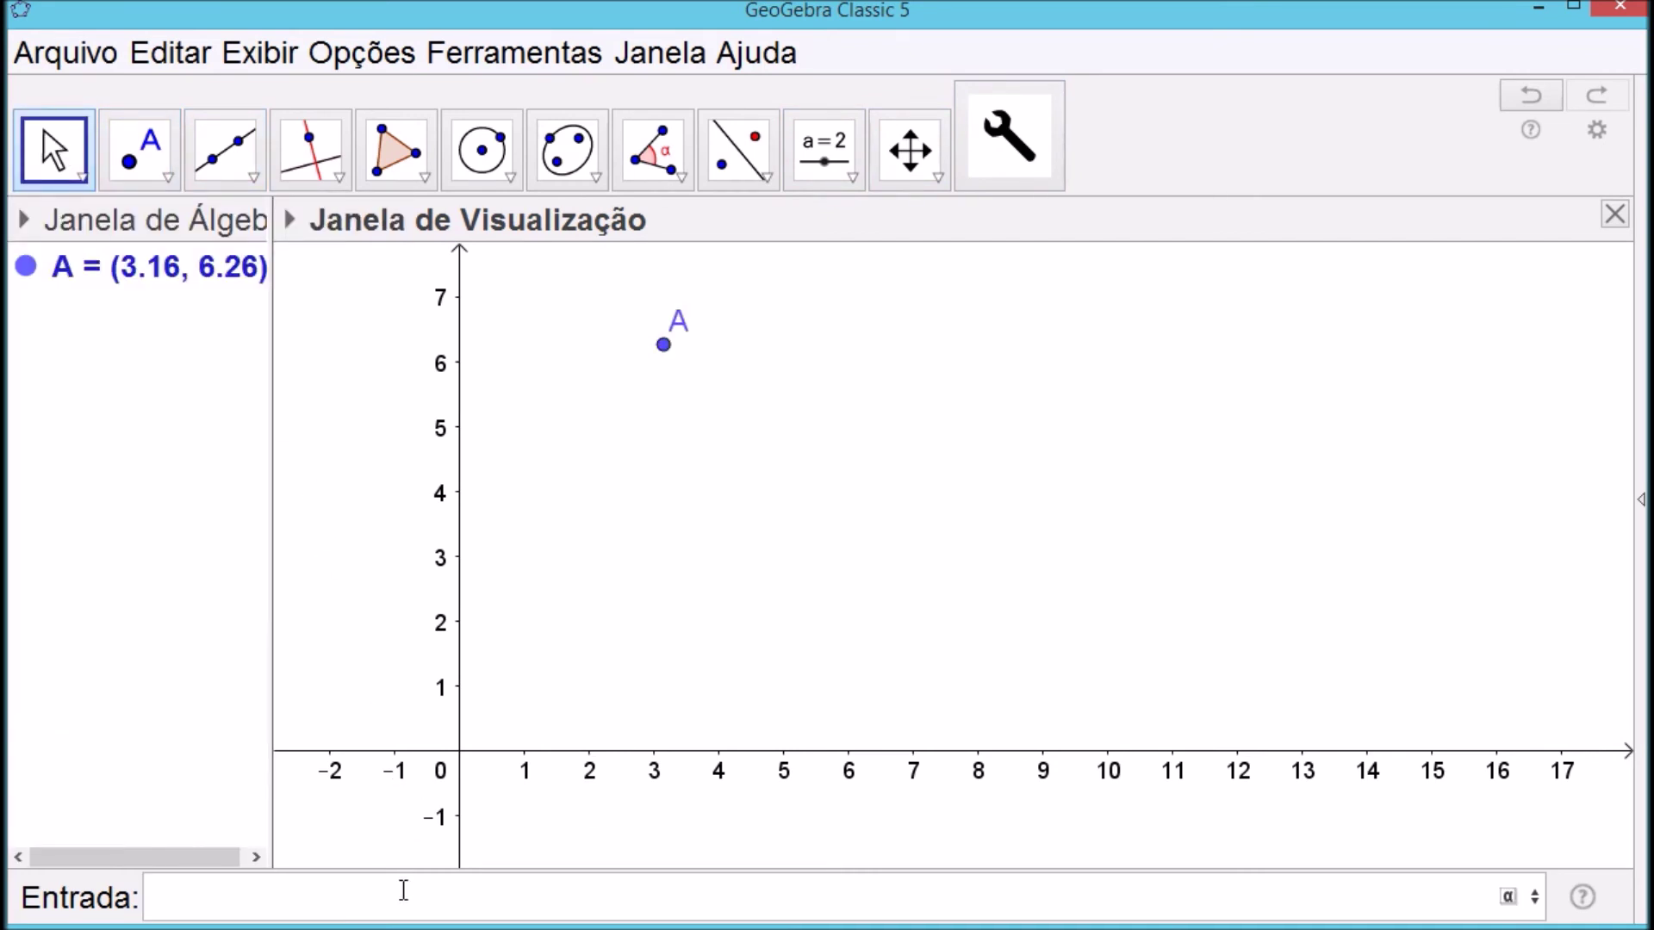
pyautogui.write('l')
pyautogui.press('Return')
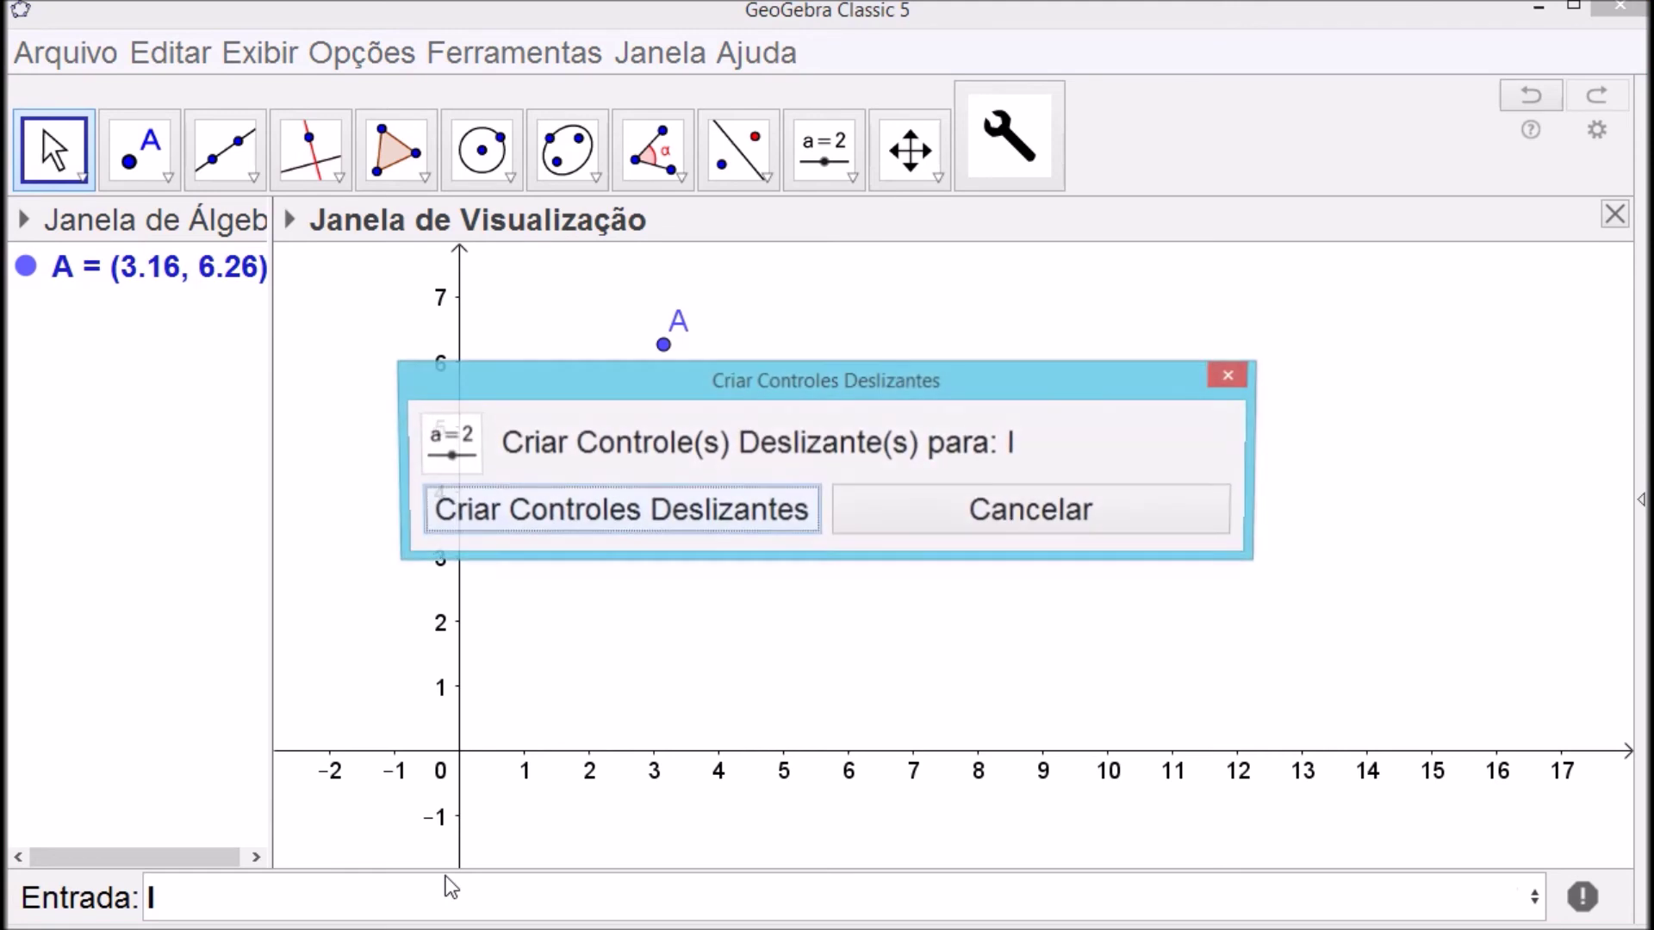
pyautogui.click(560, 508)
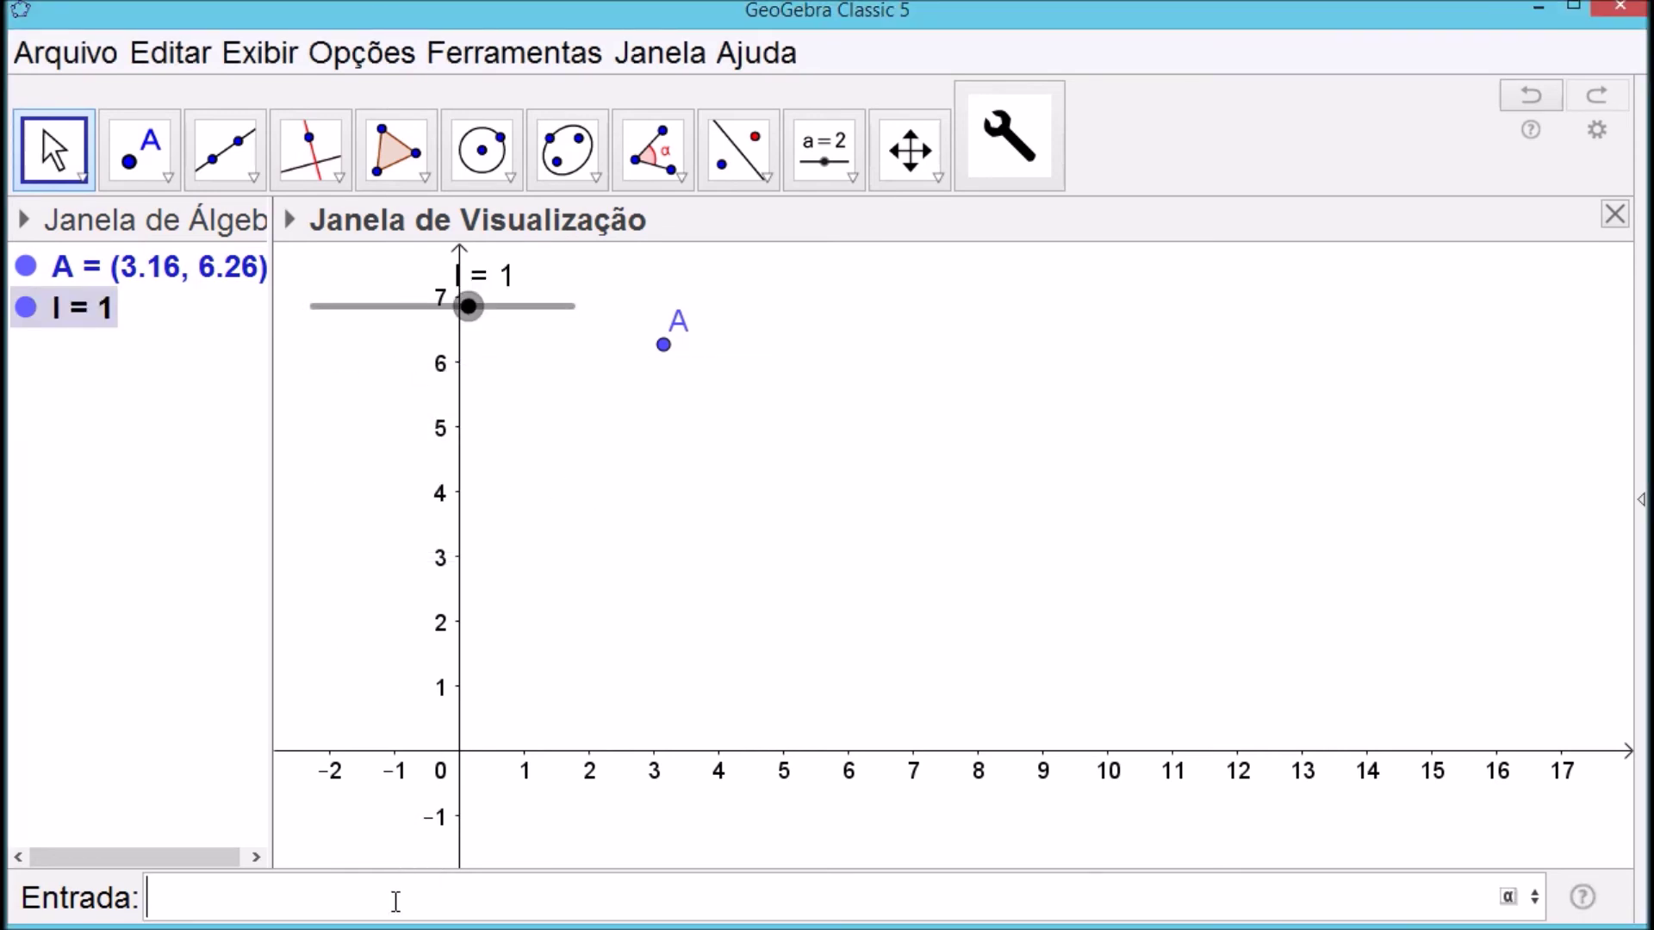
pyautogui.press('Return')
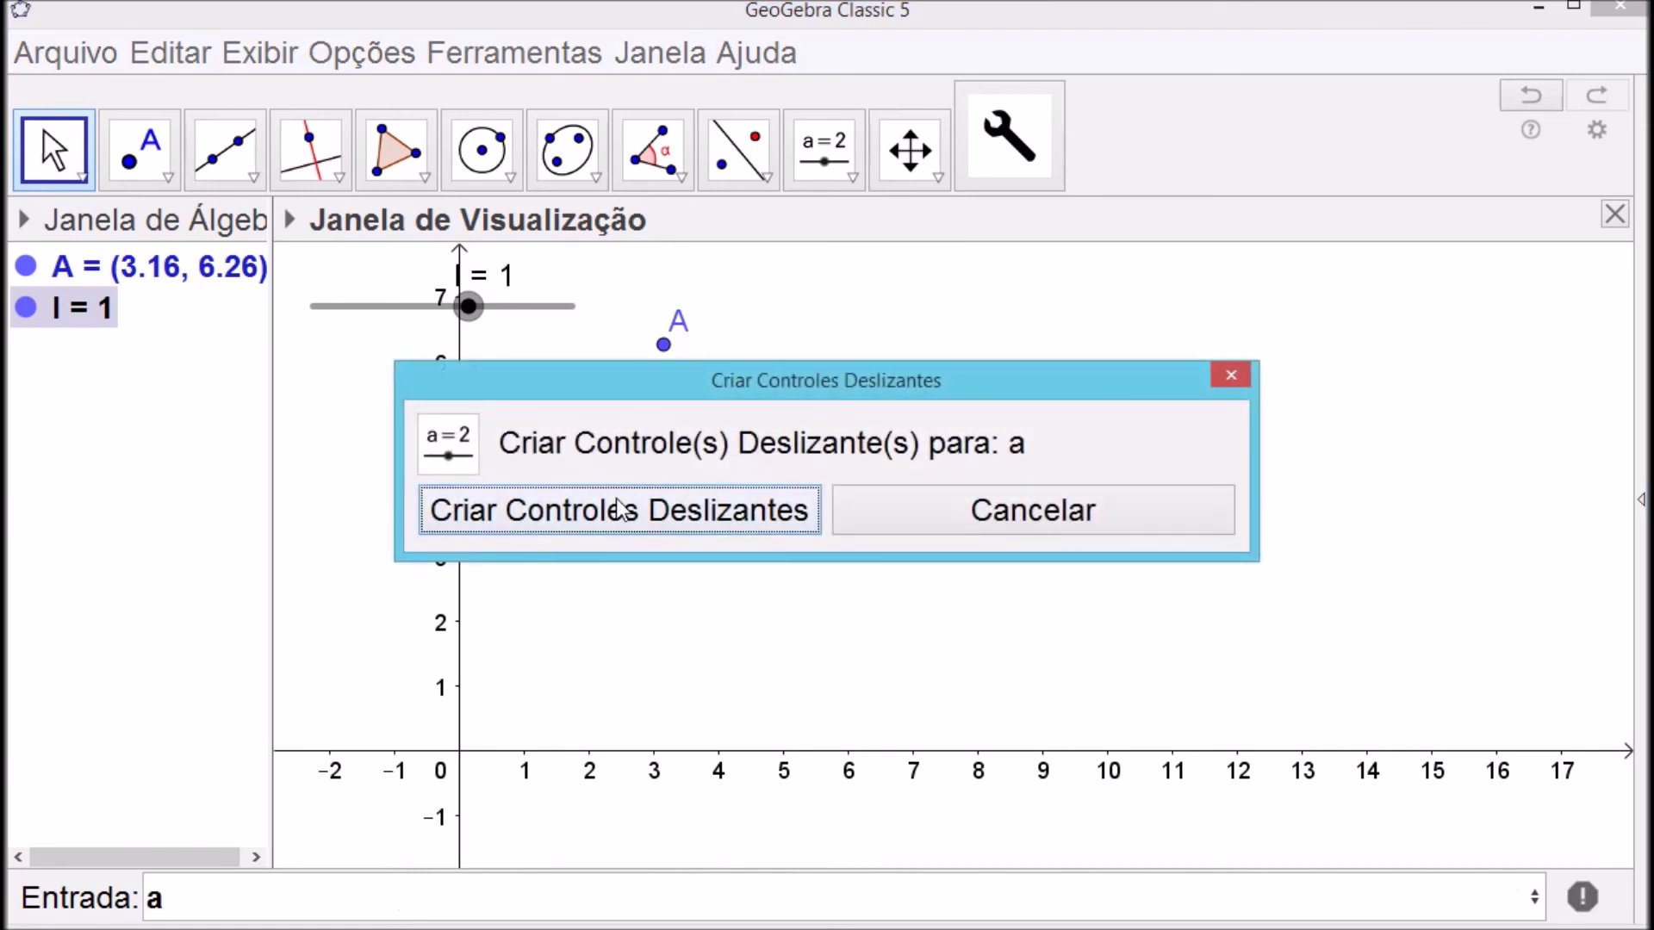
pyautogui.click(621, 510)
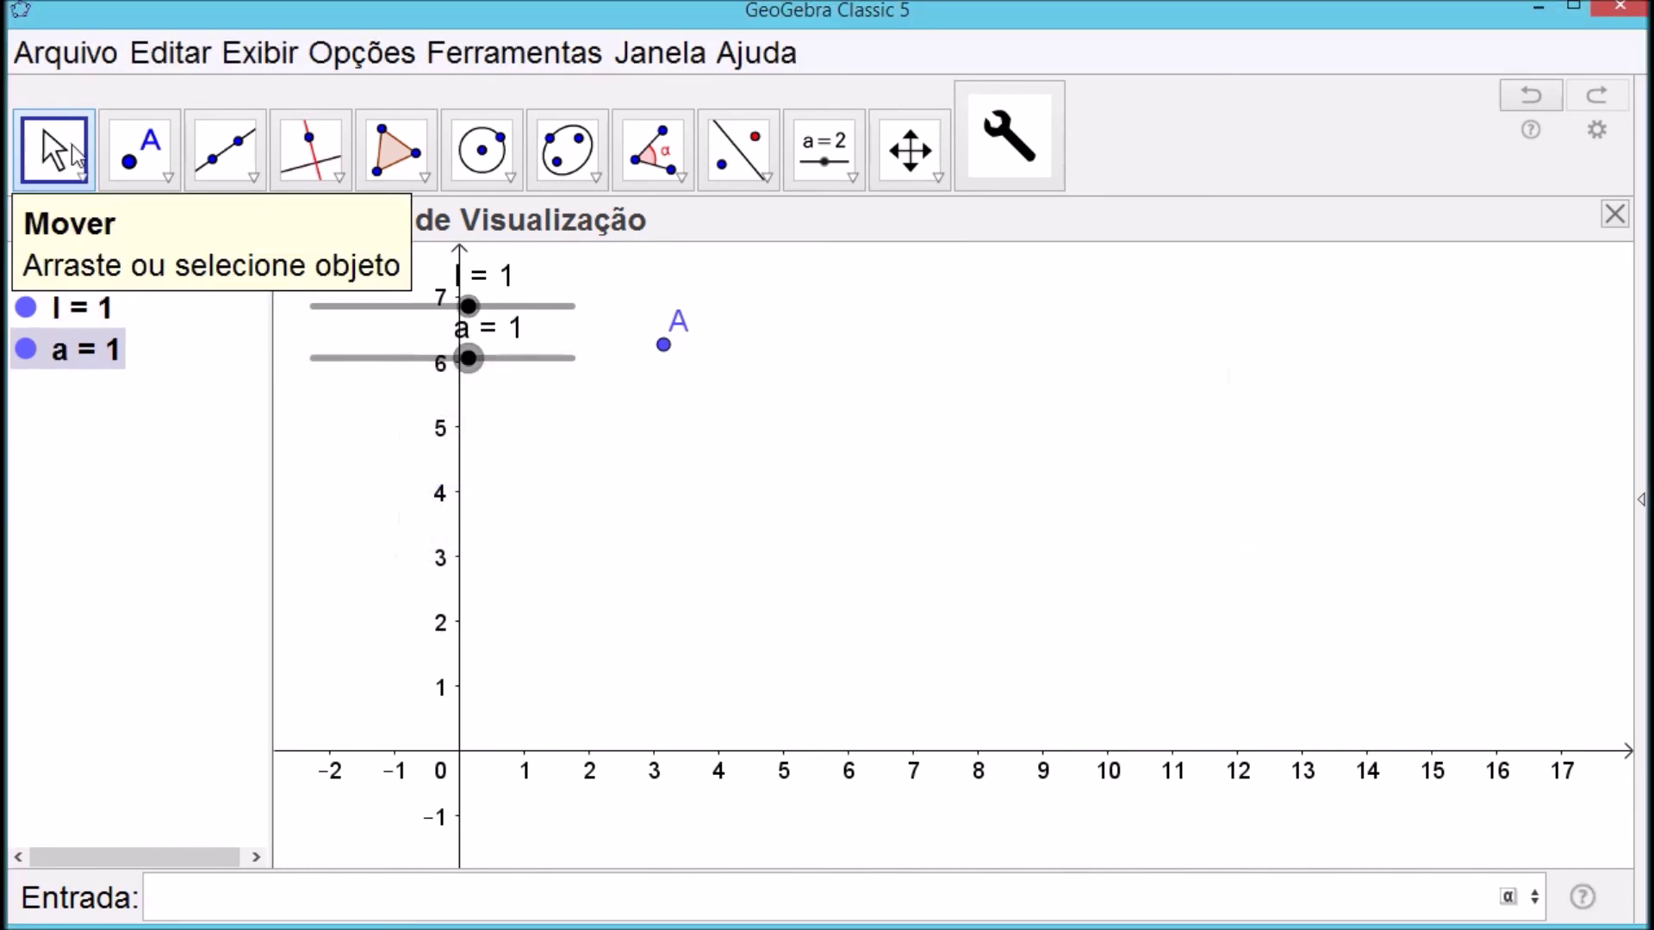
# Move the sliders l and a away from the vertical axis to the free area beyond point A
pyautogui.moveTo(370, 310); pyautogui.dragTo(902, 337)
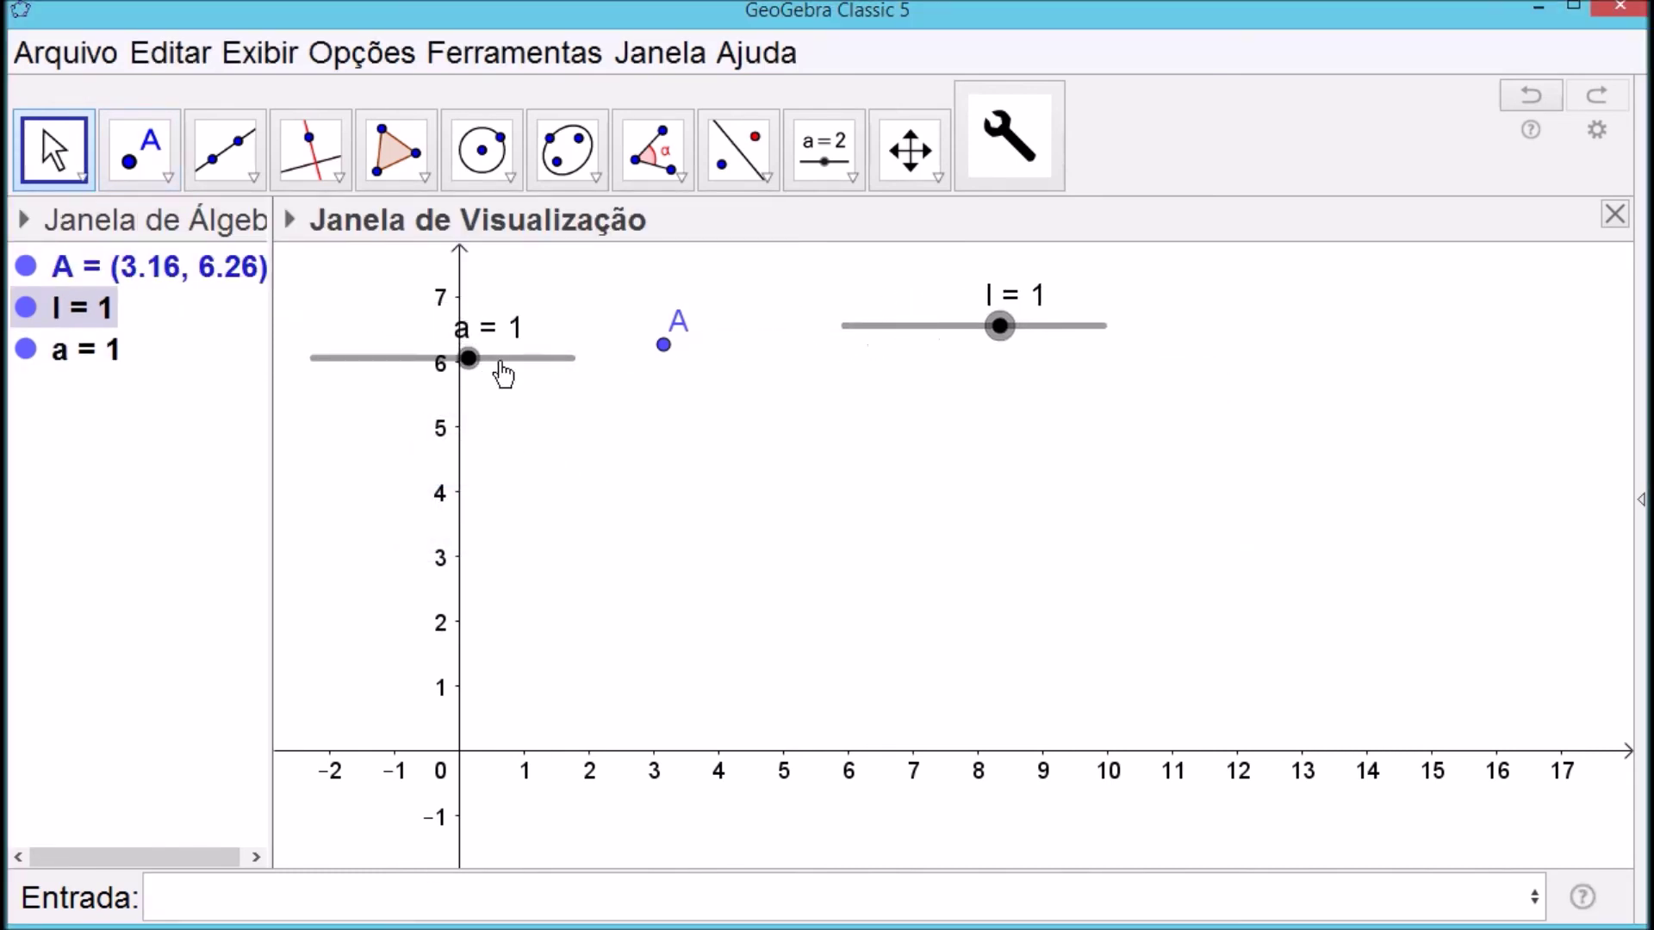
pyautogui.moveTo(393, 361); pyautogui.dragTo(929, 435)
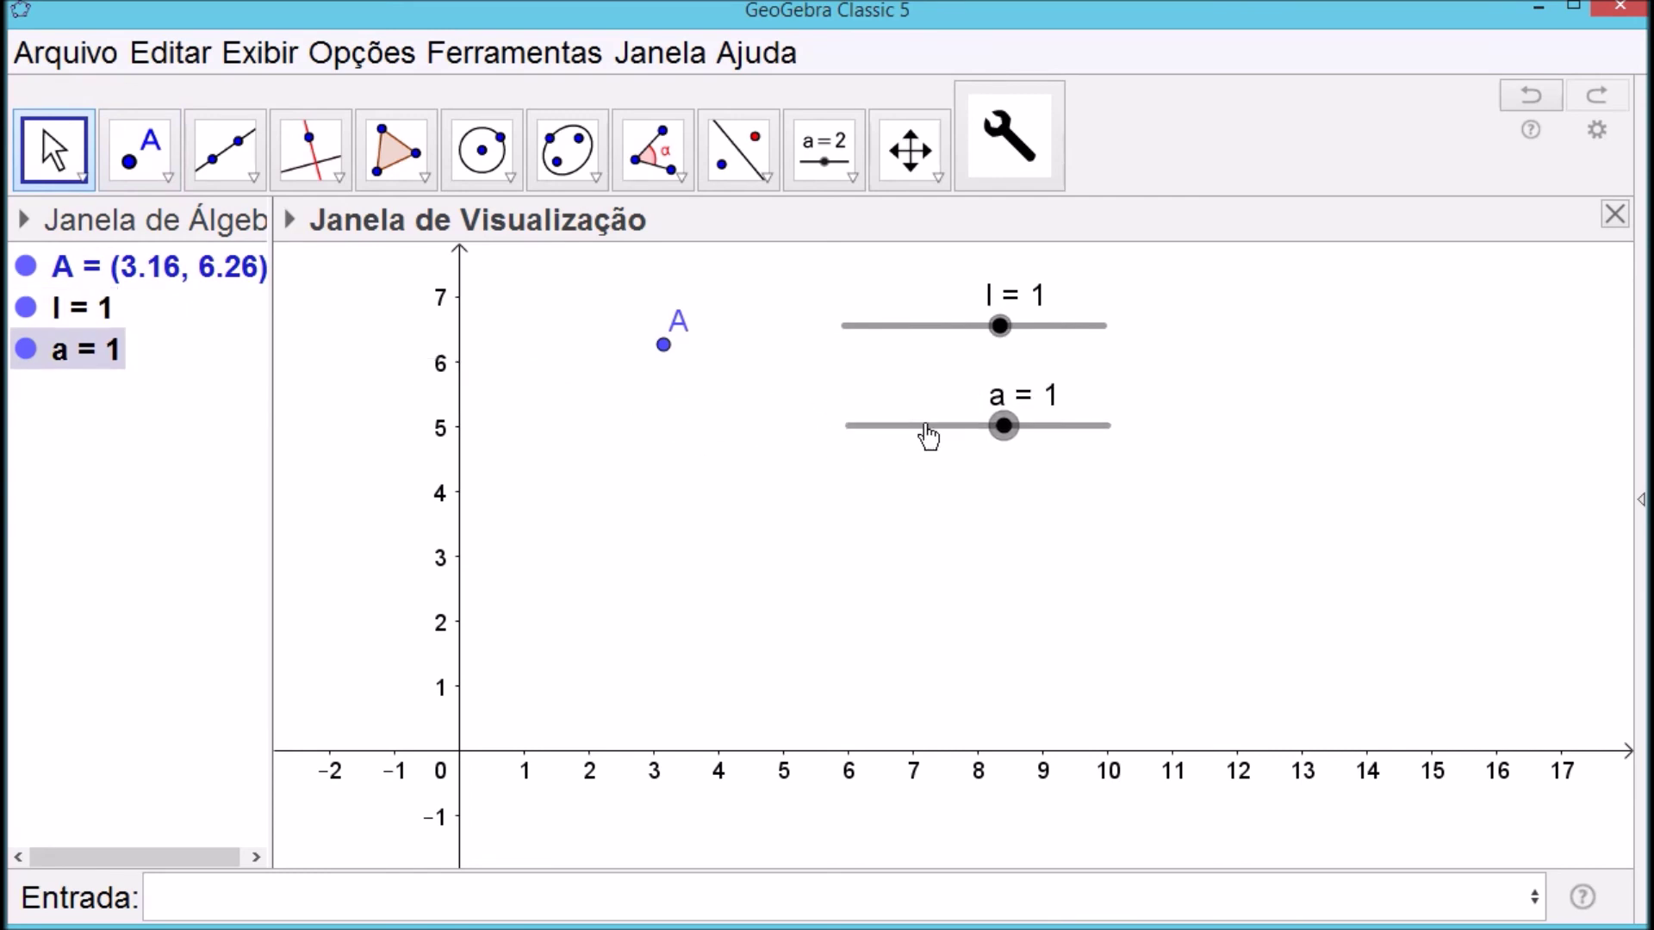
pyautogui.click(939, 508)
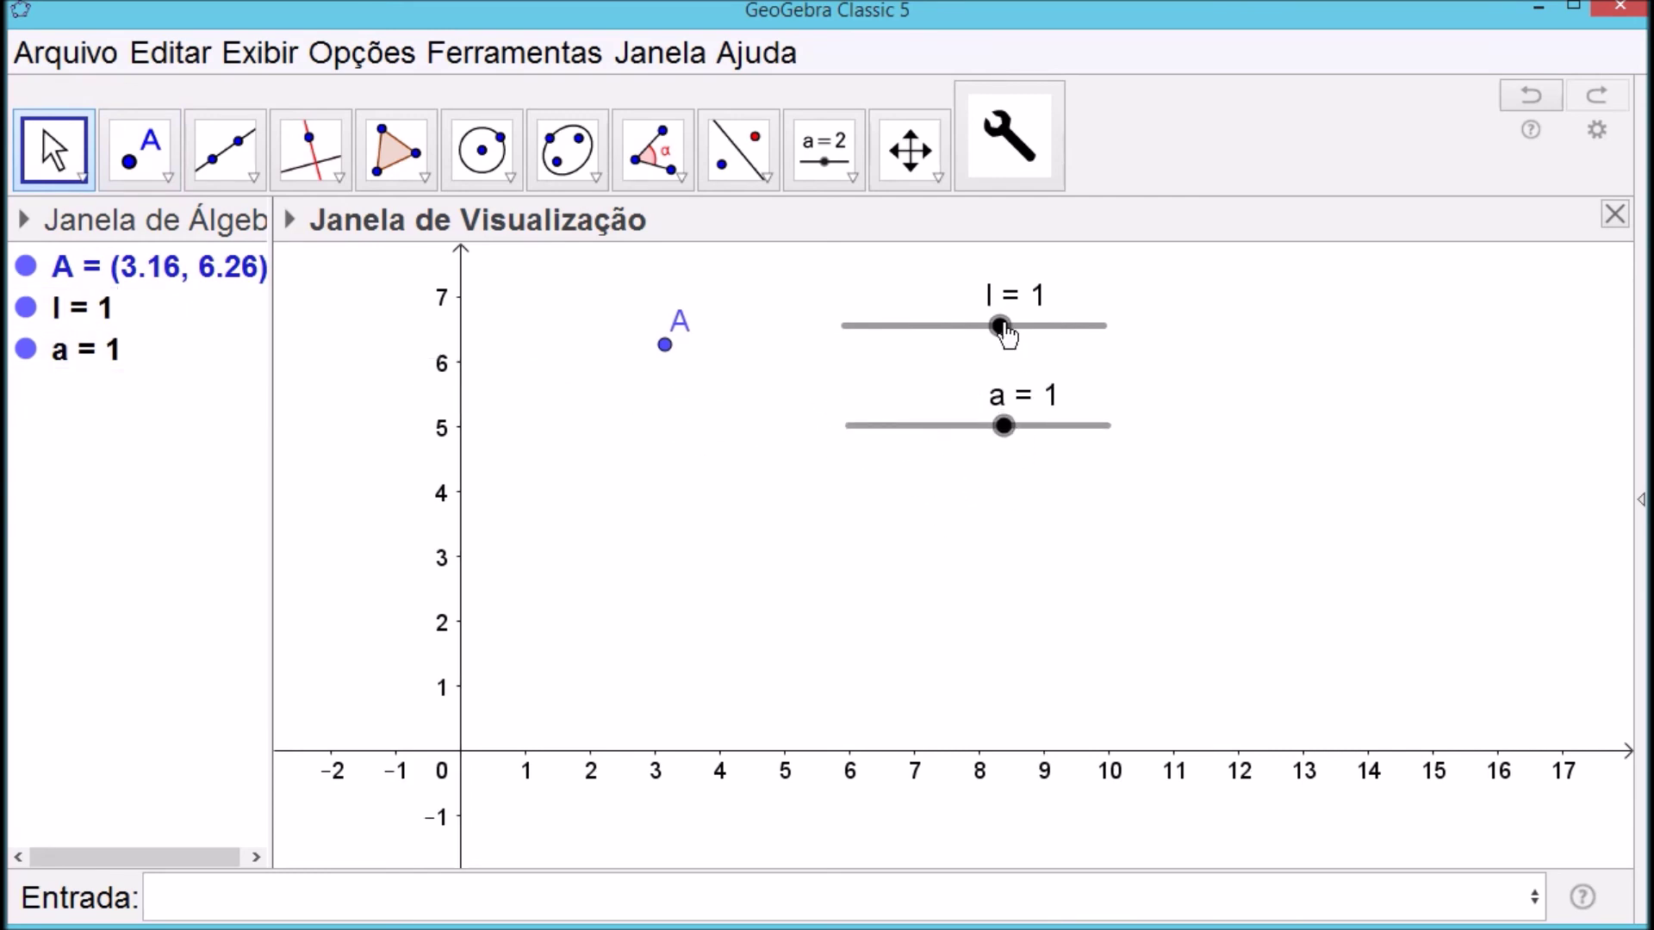
# Set the minimum of slider l to 0.1
pyautogui.rightClick(1001, 327)
pyautogui.click(1060, 734)
pyautogui.click(1290, 529)
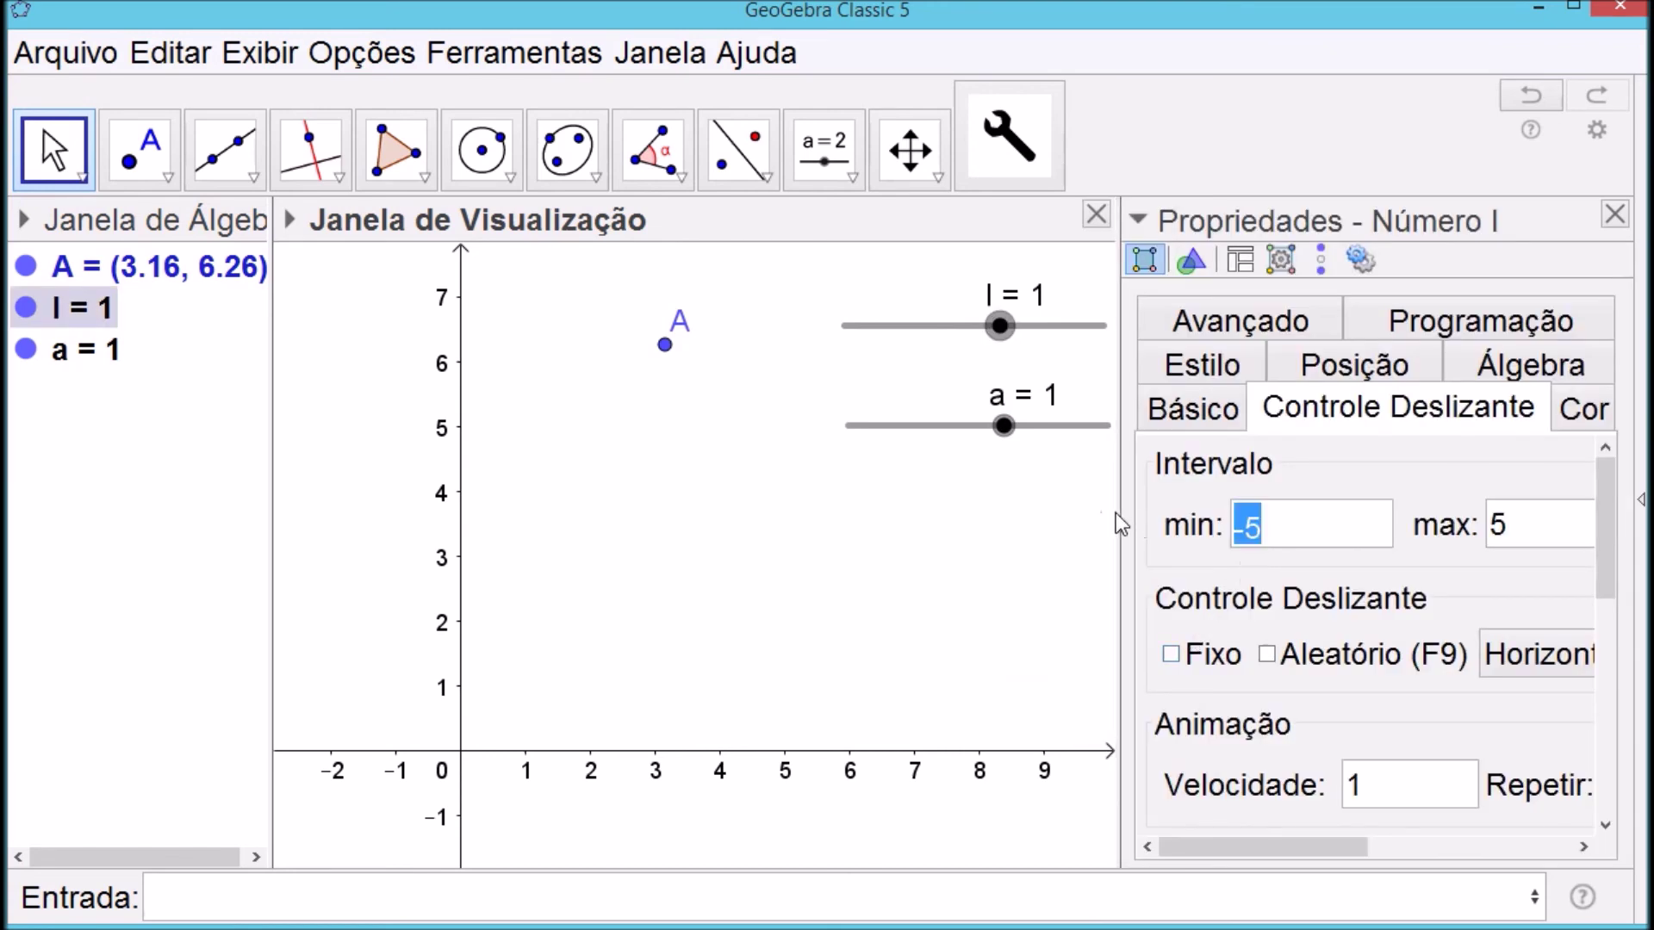
pyautogui.write('0')
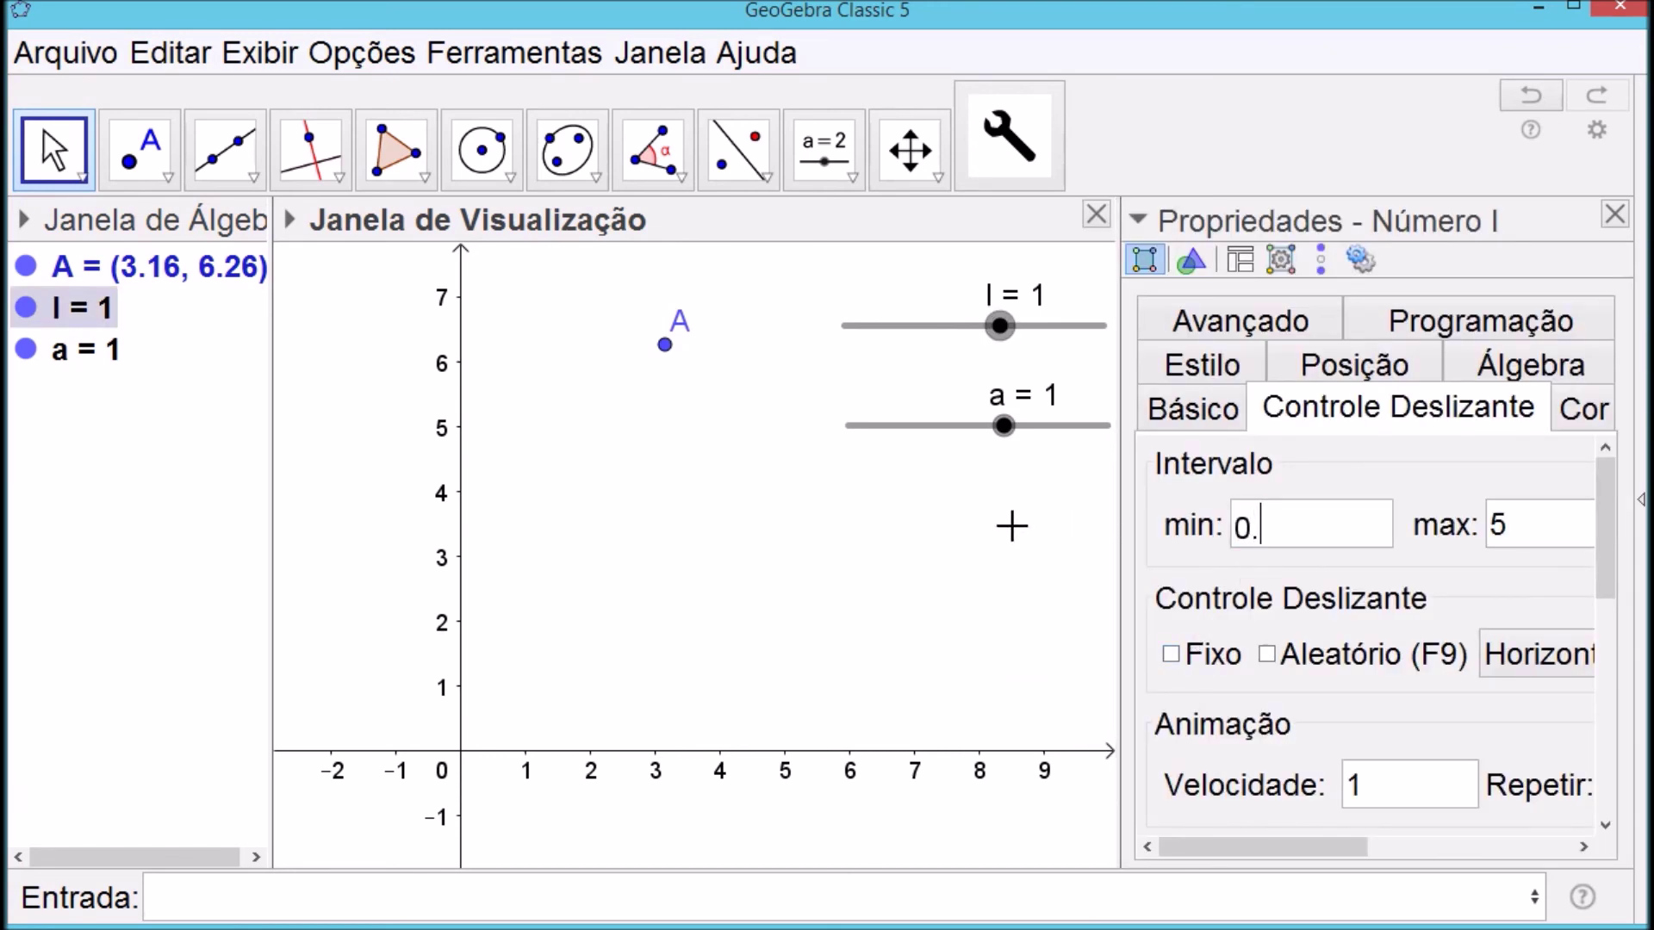
pyautogui.write('.1')
pyautogui.click(1556, 535)
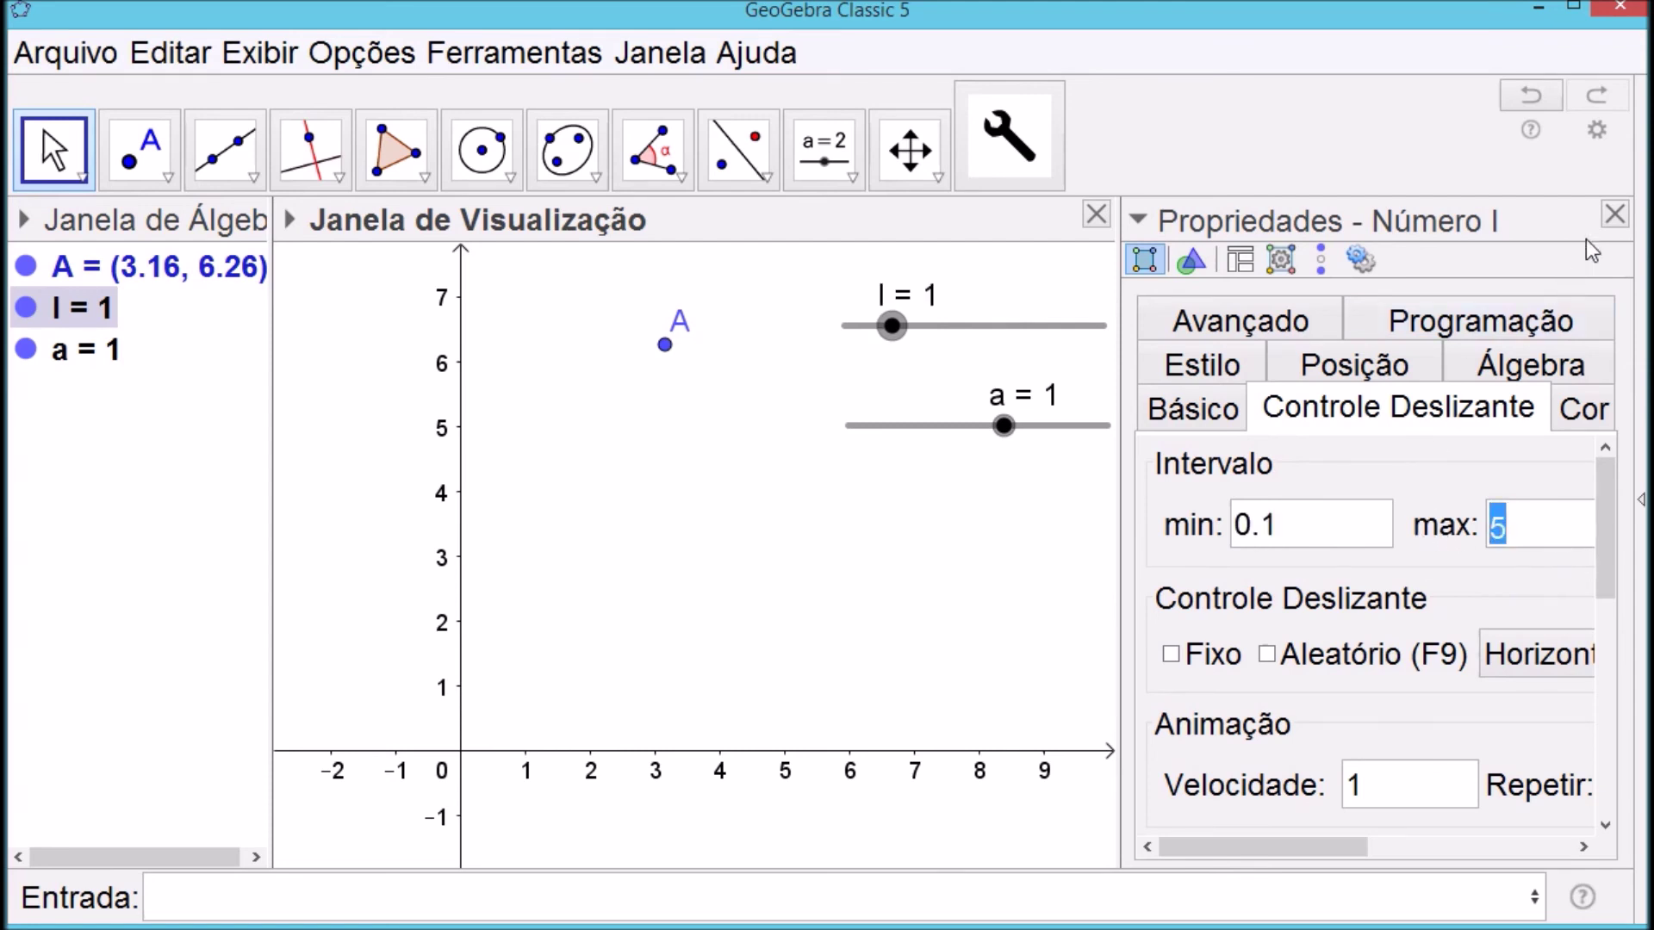
pyautogui.click(1616, 213)
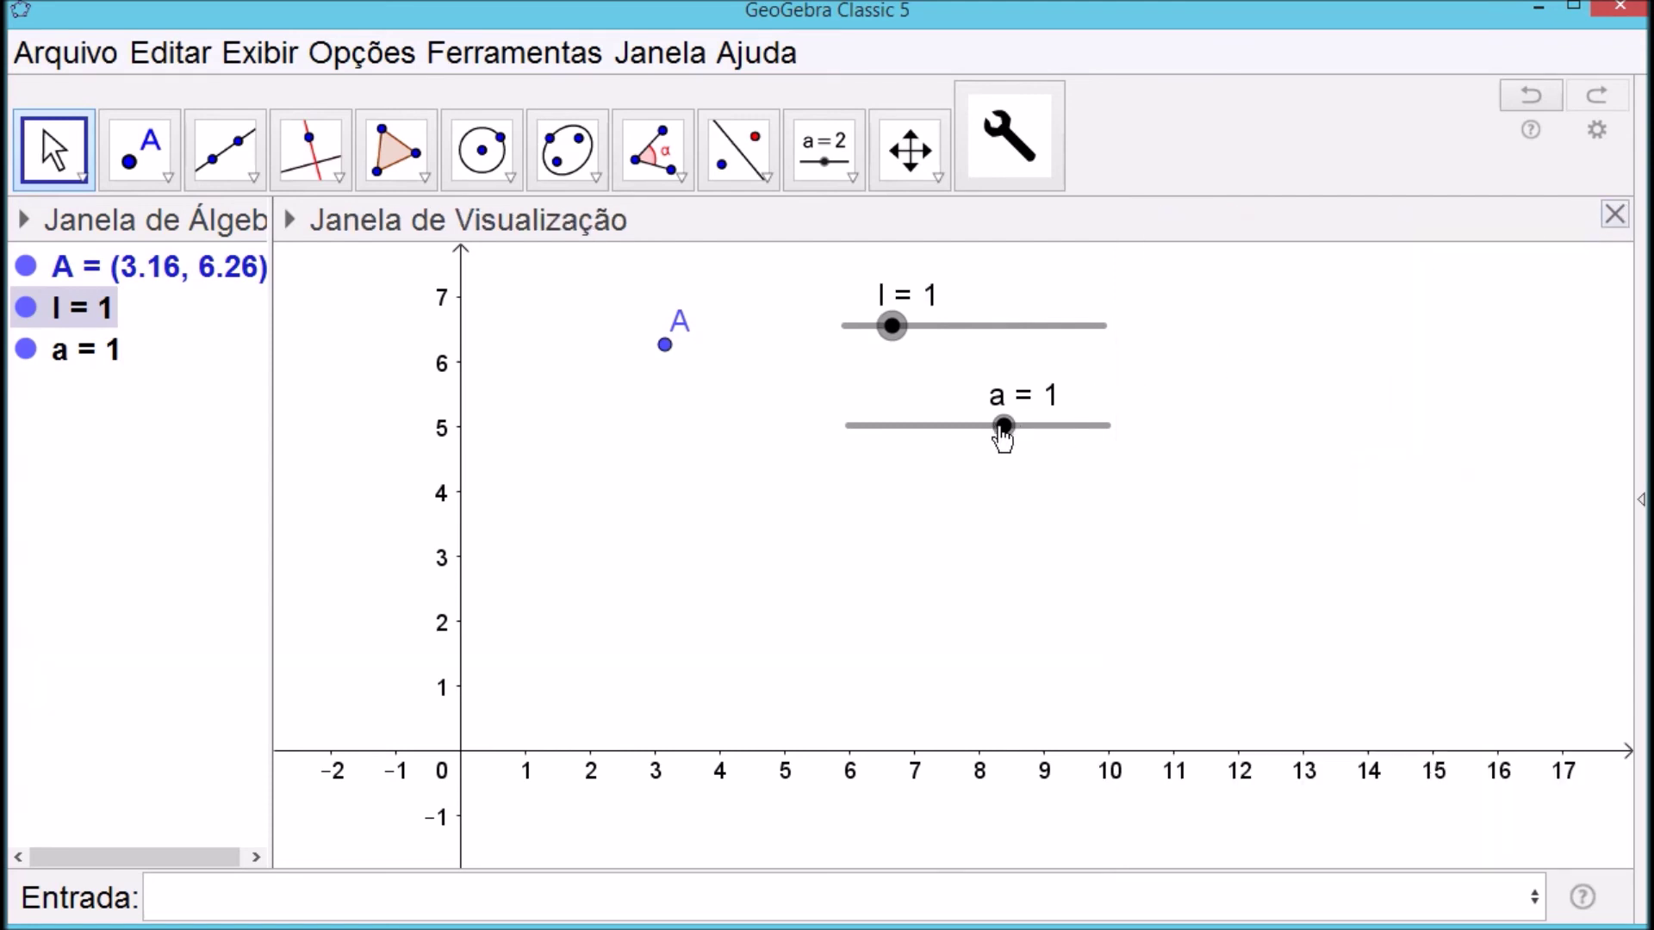
# Set the minimum of slider a to 0.1
pyautogui.rightClick(1004, 429)
pyautogui.click(1038, 837)
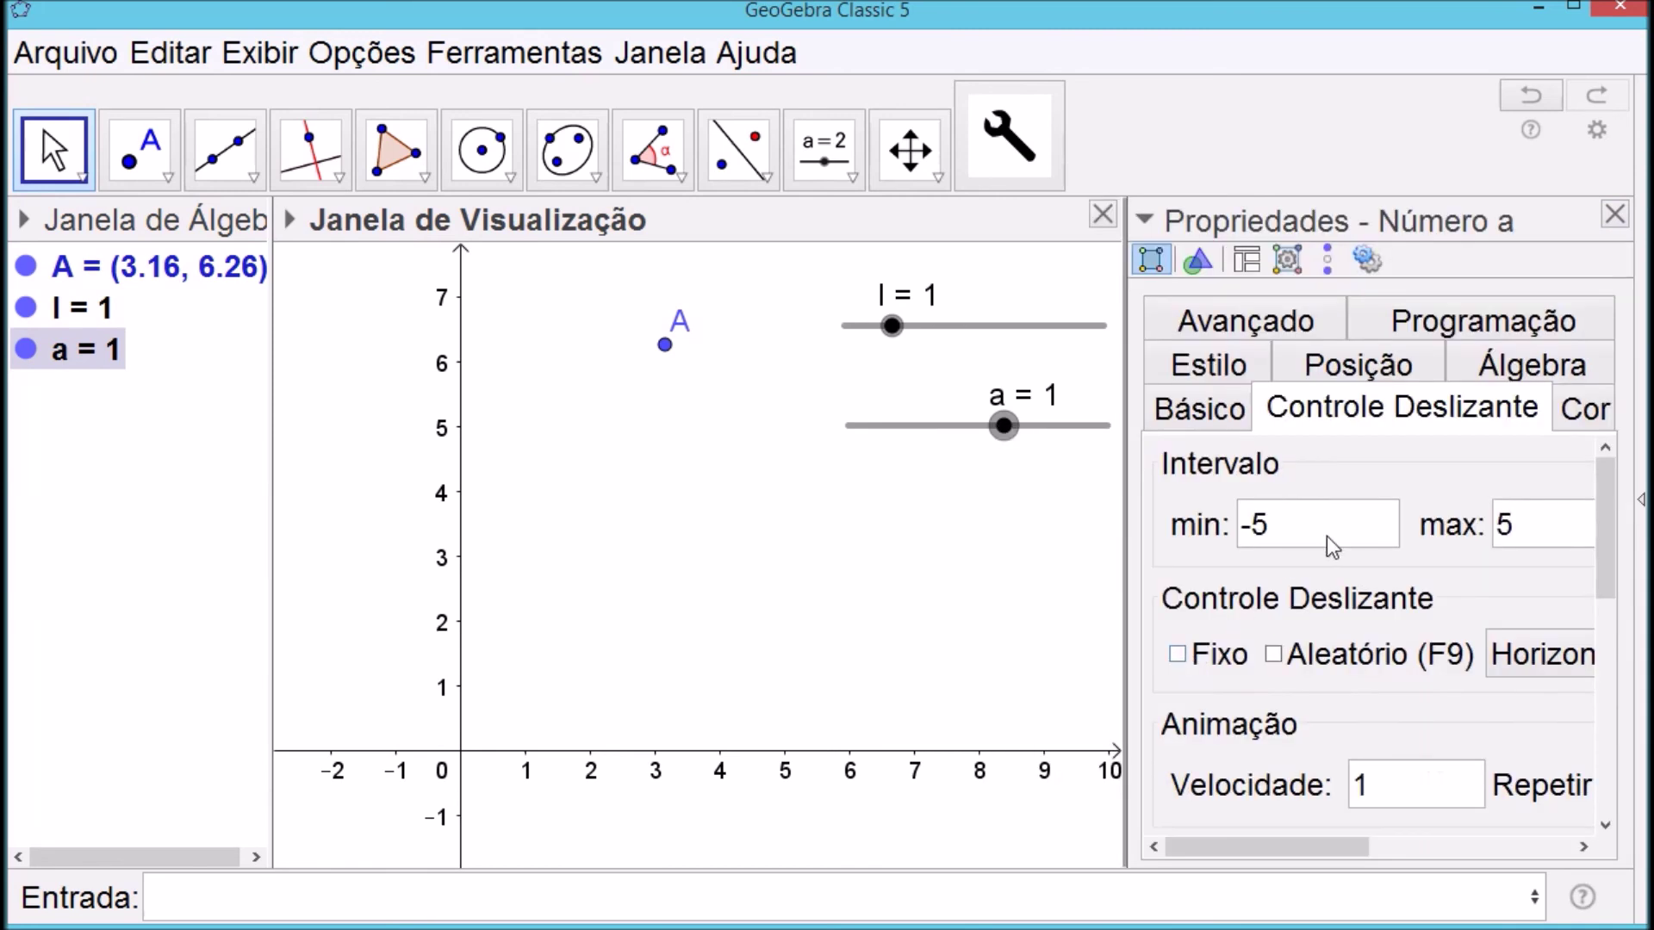
pyautogui.write('0.')
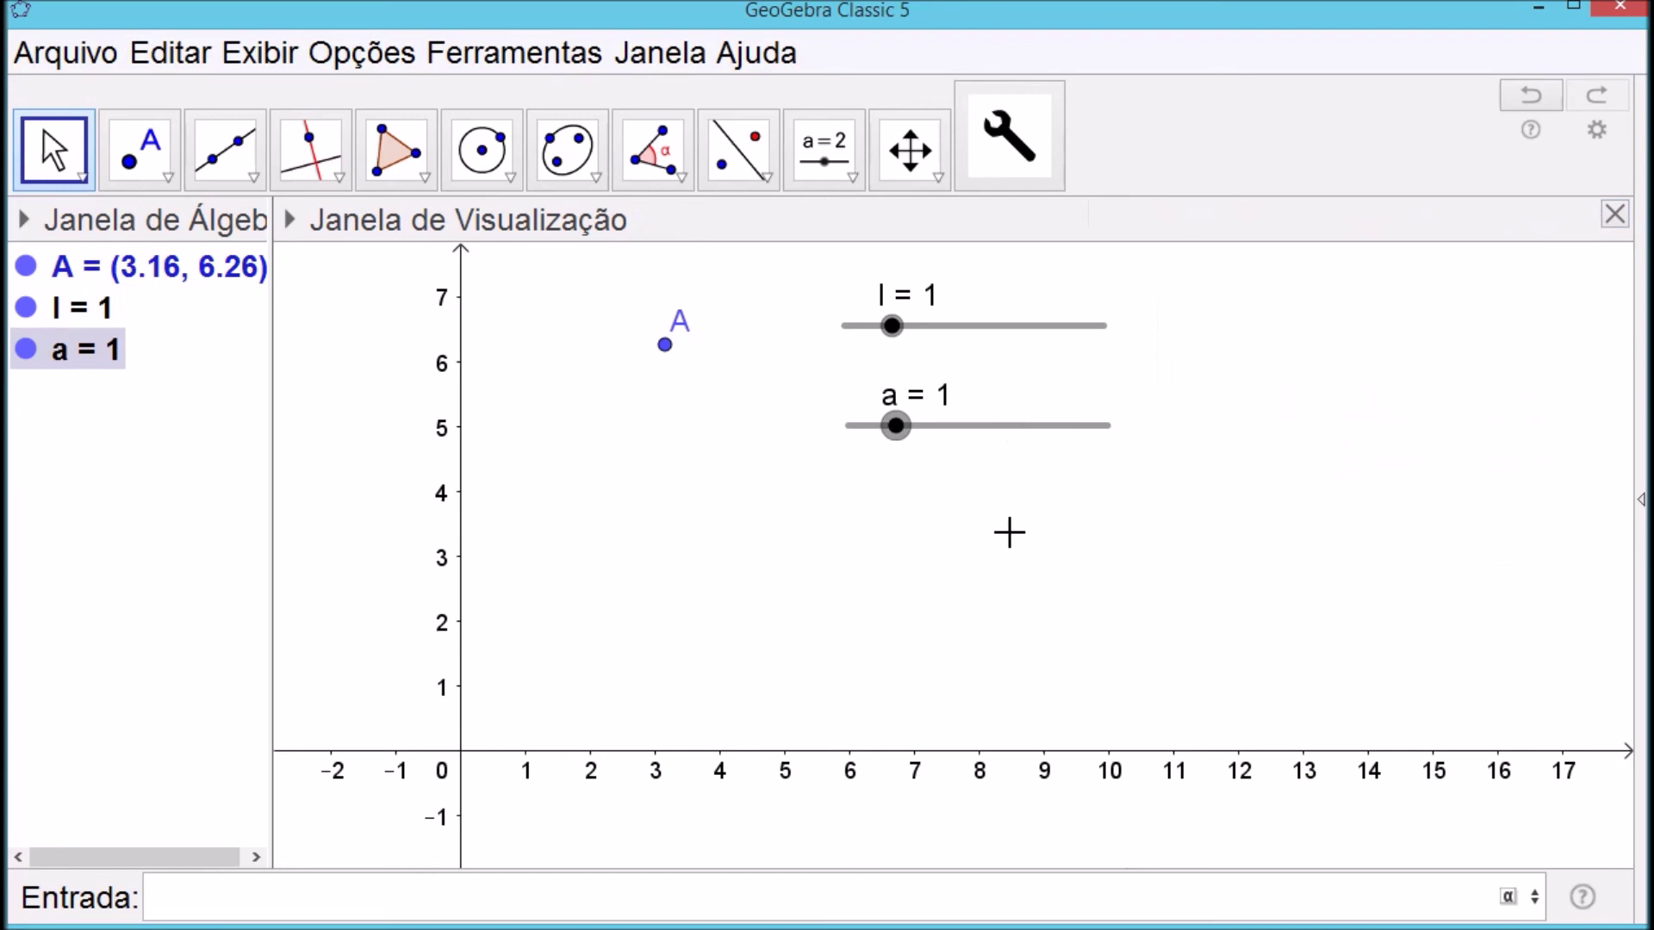
pyautogui.click(1003, 510)
# Shift both sliders farther from point A and move A to about (2.64, 5.18)
pyautogui.moveTo(930, 329); pyautogui.dragTo(1221, 319)
pyautogui.moveTo(1058, 443); pyautogui.dragTo(1341, 465)
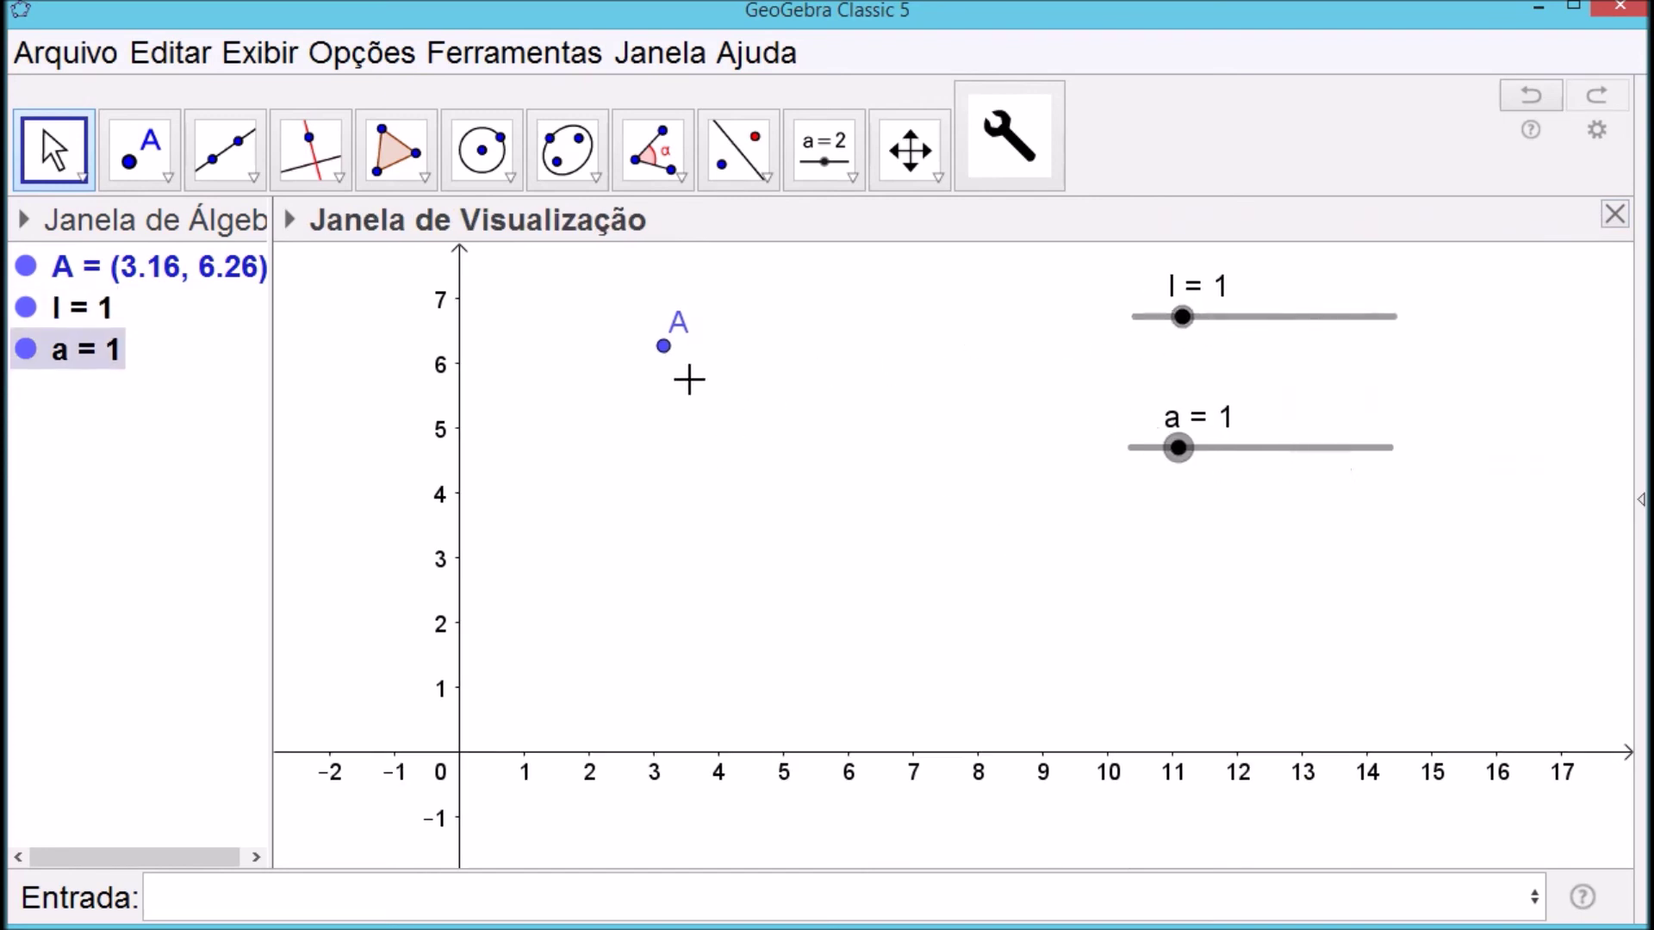
pyautogui.moveTo(666, 359); pyautogui.dragTo(633, 427)
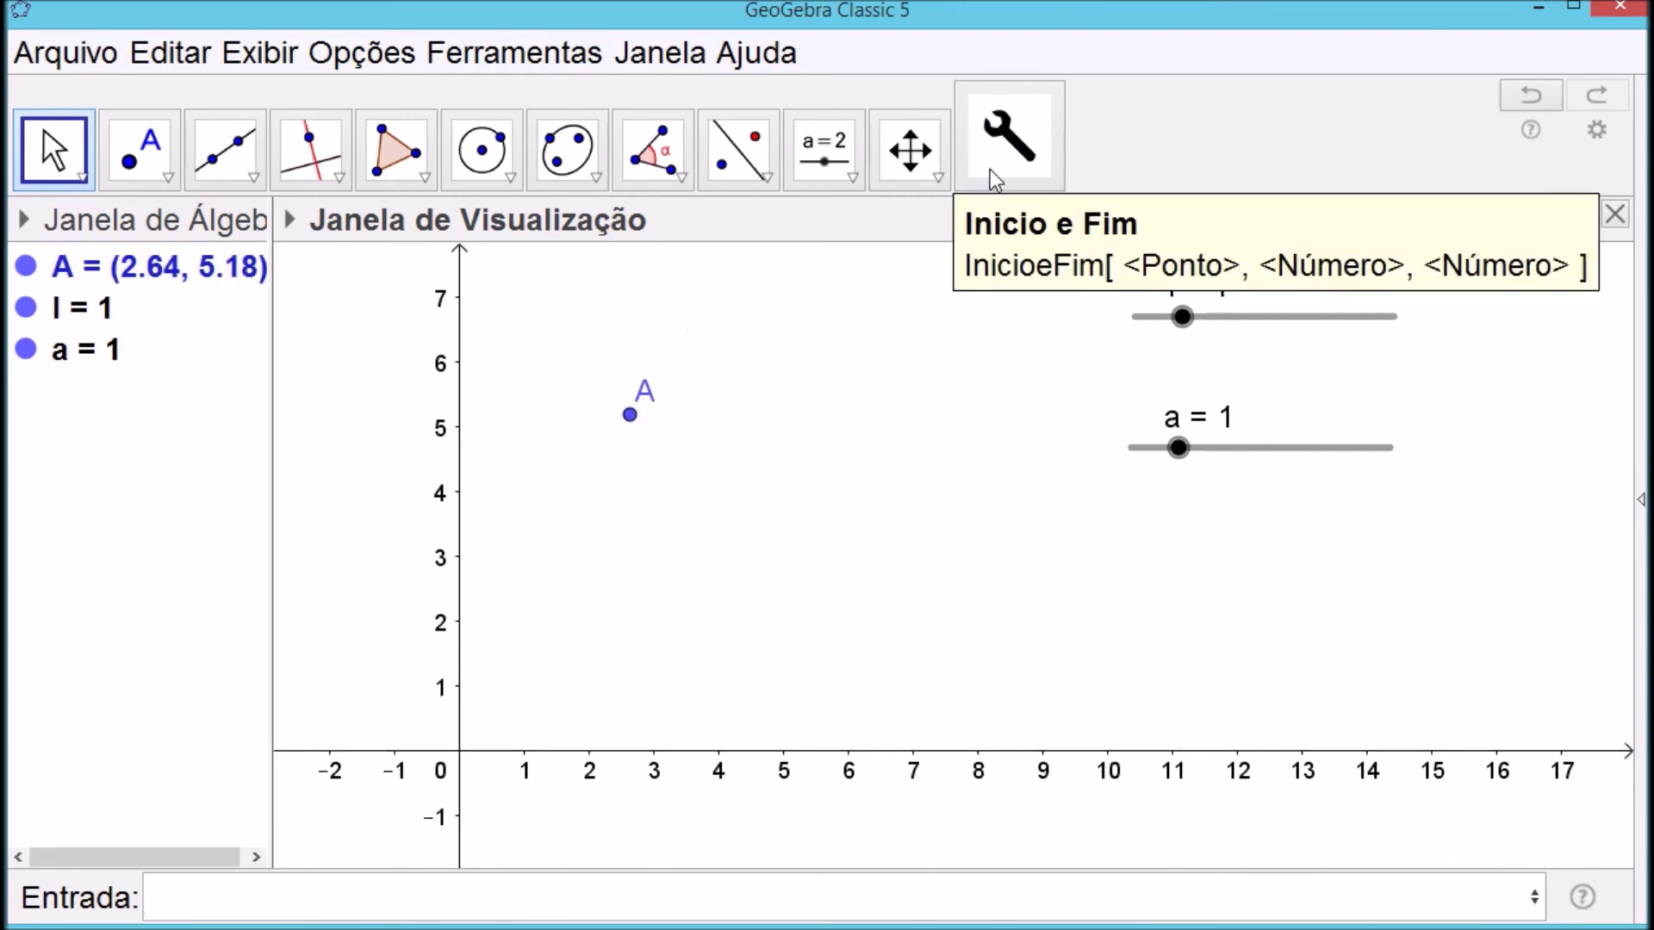
# Apply the custom tool "Inicio e Fim" to point A with l and a as its numbers
pyautogui.click(1023, 116)
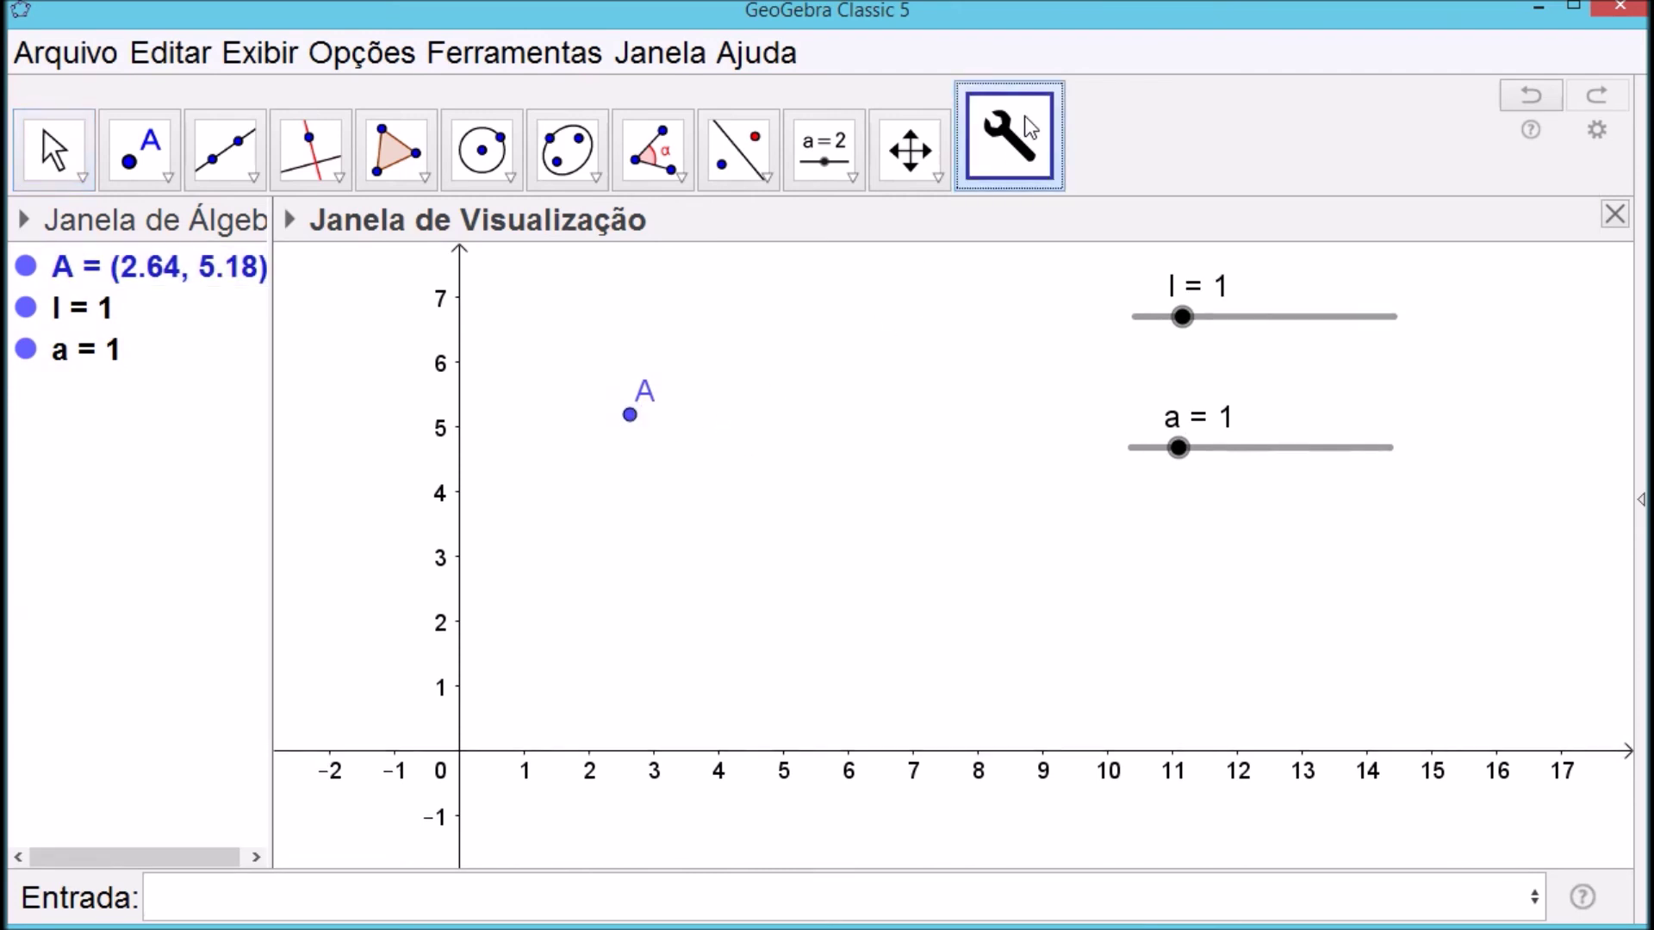
pyautogui.click(627, 419)
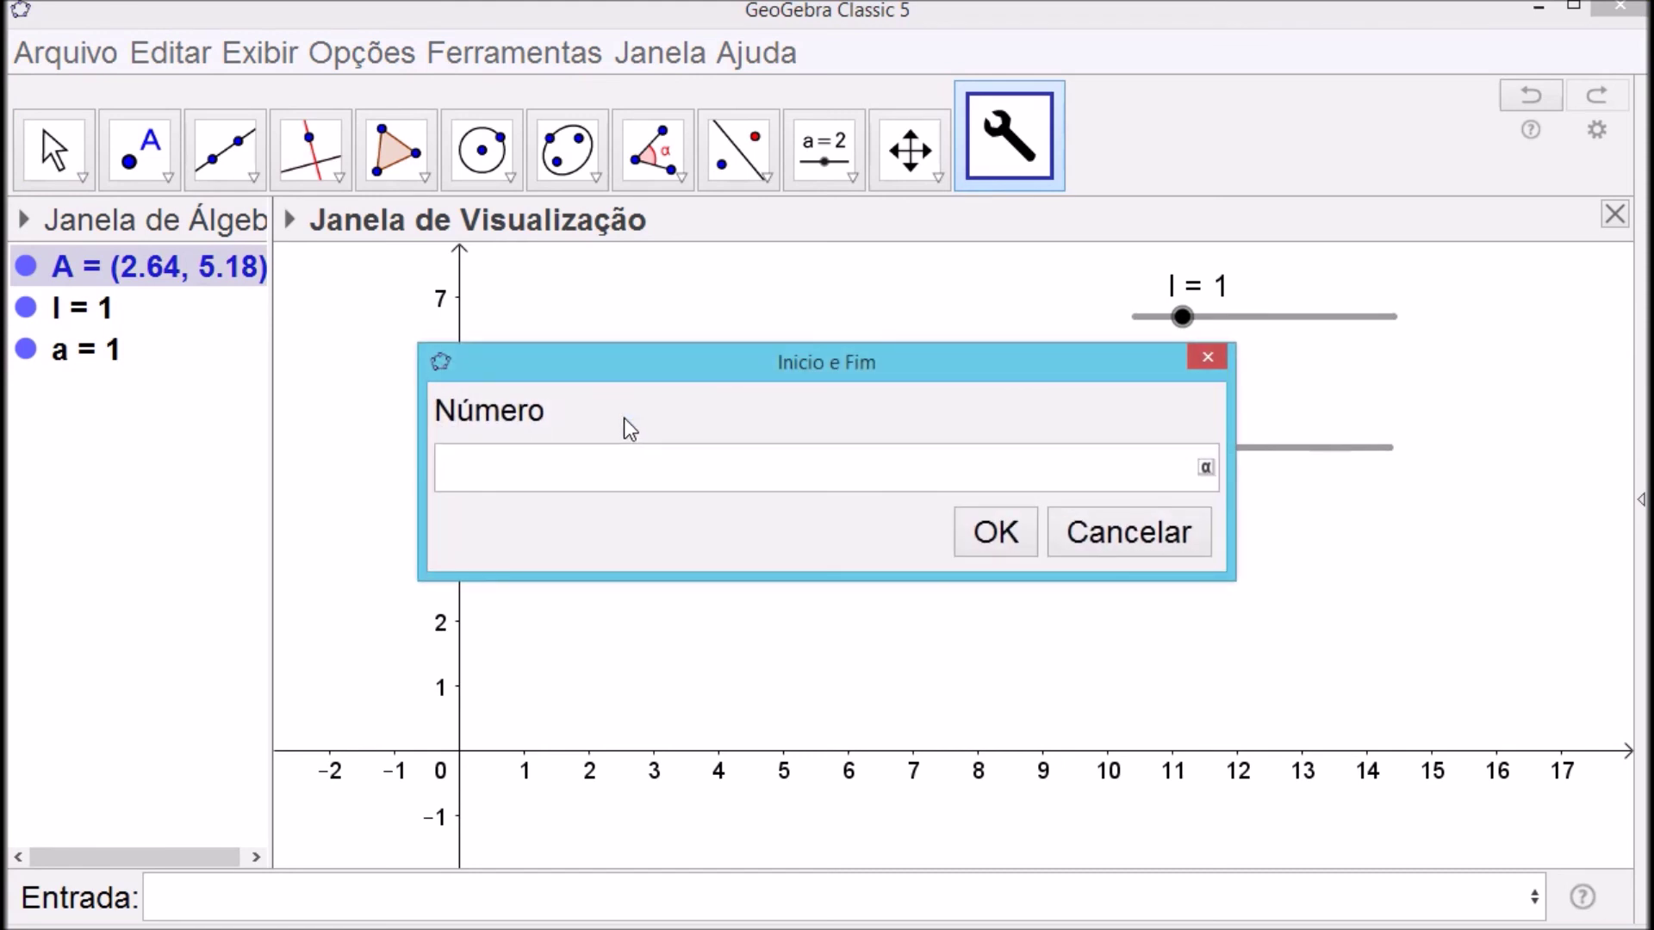
pyautogui.write('l')
pyautogui.press('BackSpace')
pyautogui.write('a')
pyautogui.click(990, 529)
pyautogui.press('Escape')
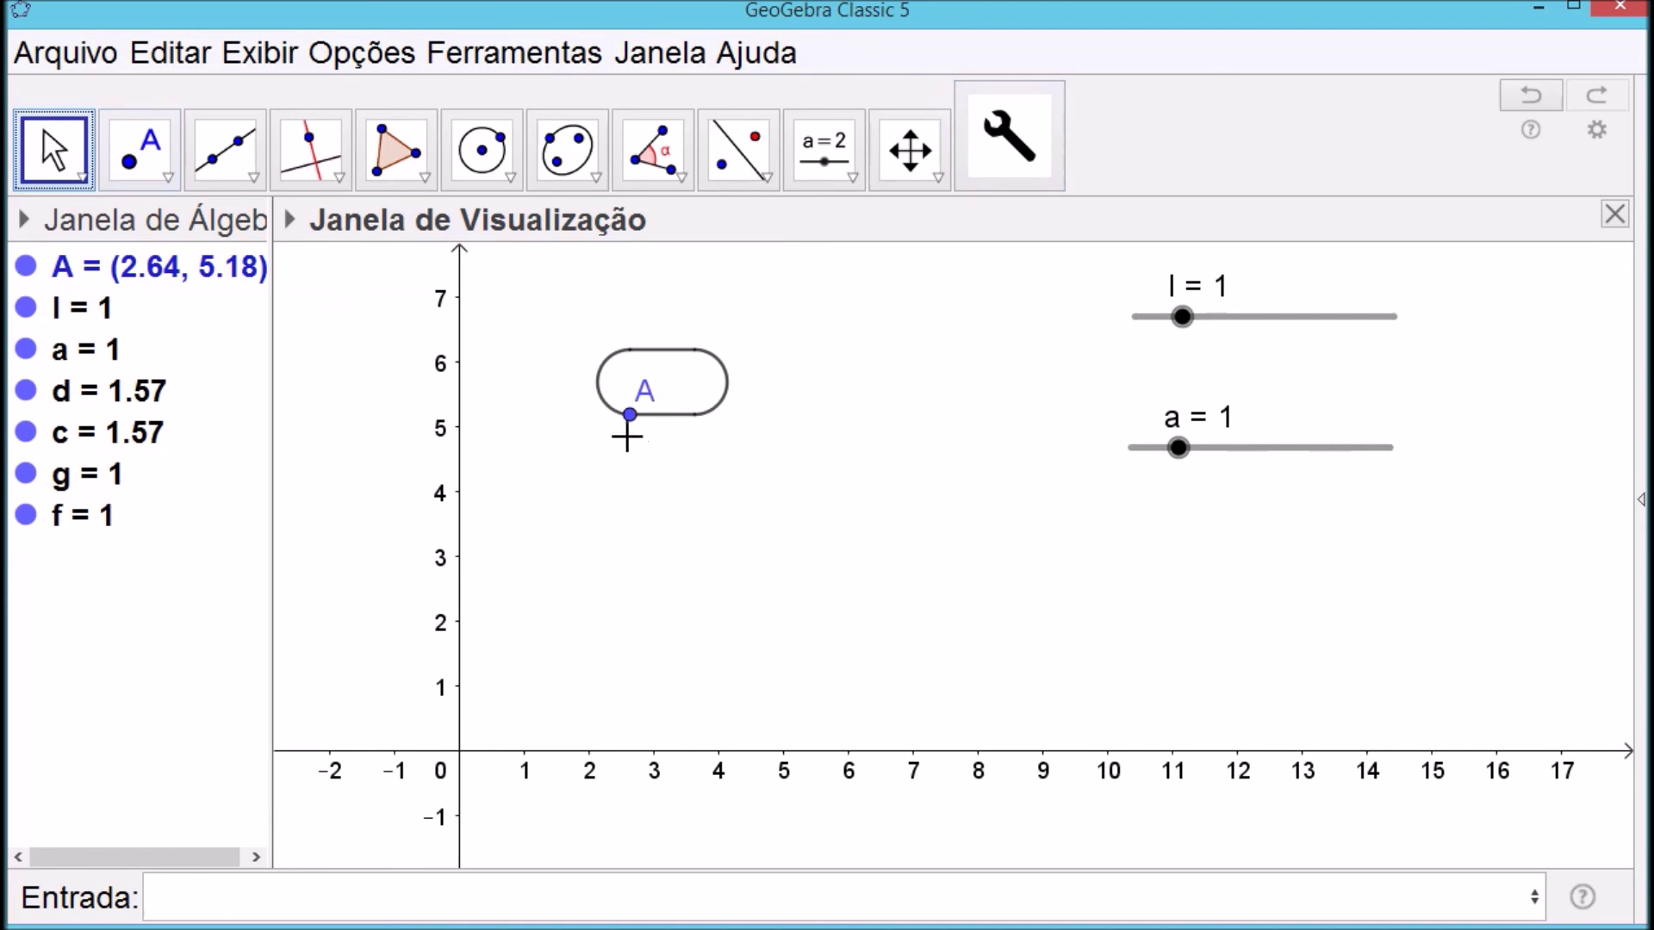
# Test the shape by moving point A to about (3.12, 3.16) and setting l to 1.5 and a to 1.4
pyautogui.moveTo(631, 415); pyautogui.dragTo(666, 558)
pyautogui.moveTo(1186, 318); pyautogui.dragTo(1213, 338)
pyautogui.moveTo(1178, 450); pyautogui.dragTo(1248, 462)
pyautogui.moveTo(1207, 338)
pyautogui.mouseDown()
pyautogui.moveTo(1338, 340)
pyautogui.moveTo(1211, 340)
pyautogui.mouseUp()
pyautogui.moveTo(1241, 456); pyautogui.dragTo(1203, 465)
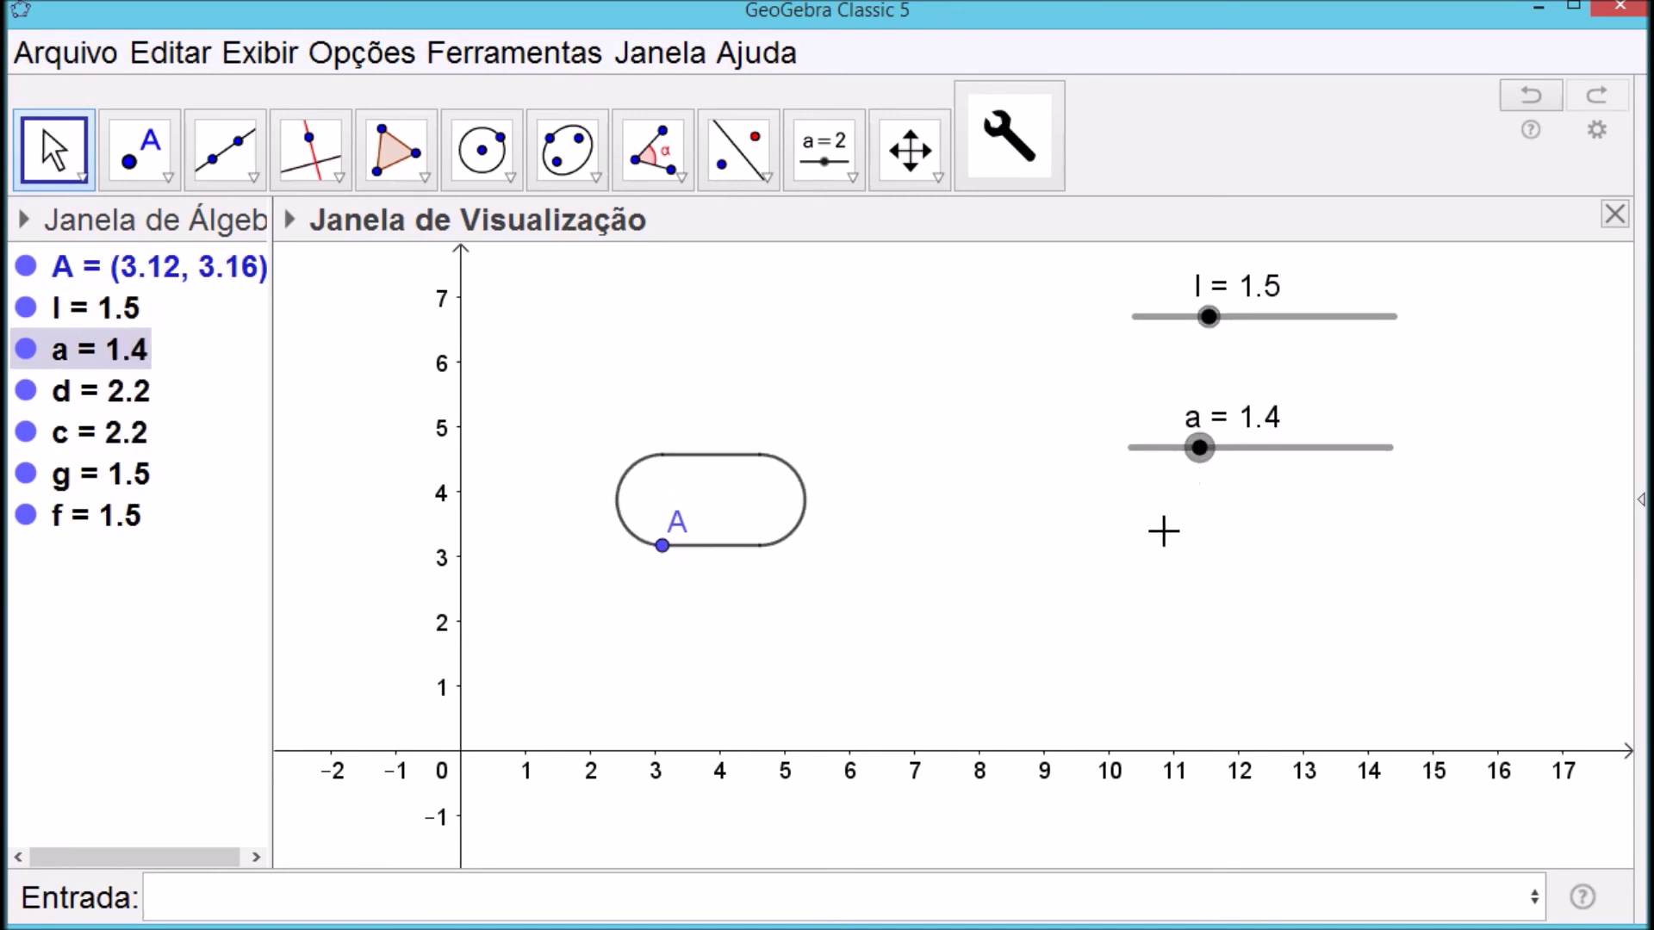
pyautogui.click(915, 460)
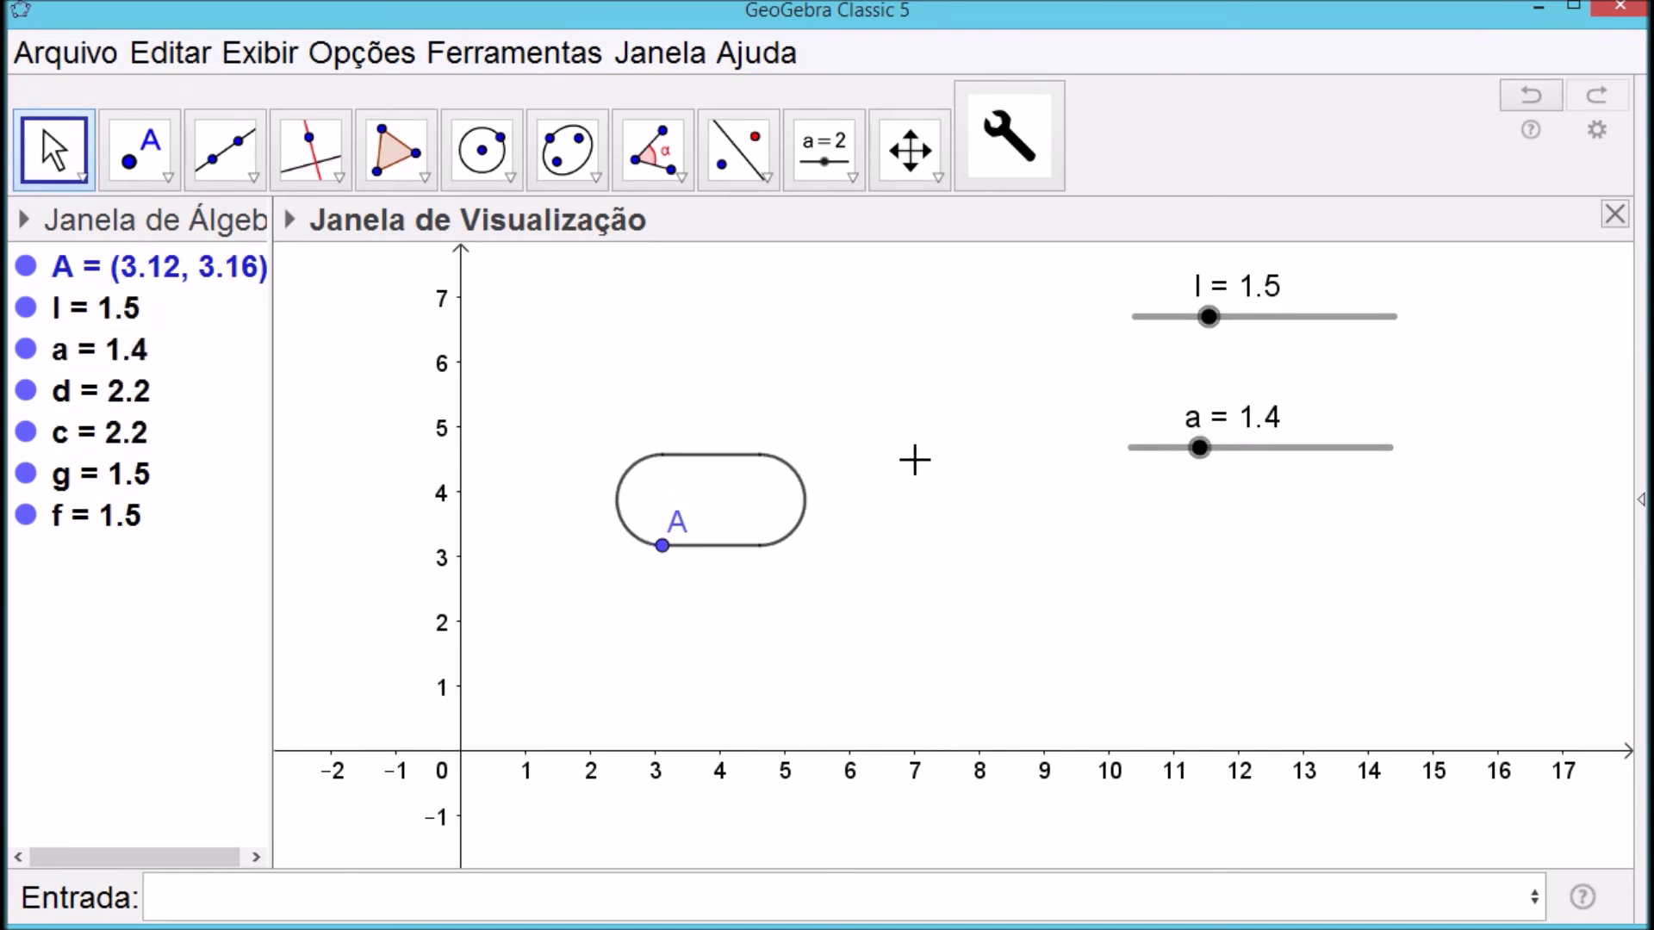
# Delete point A with its dependent shape and both sliders to empty the construction
pyautogui.click(661, 548)
pyautogui.rightClick(660, 546)
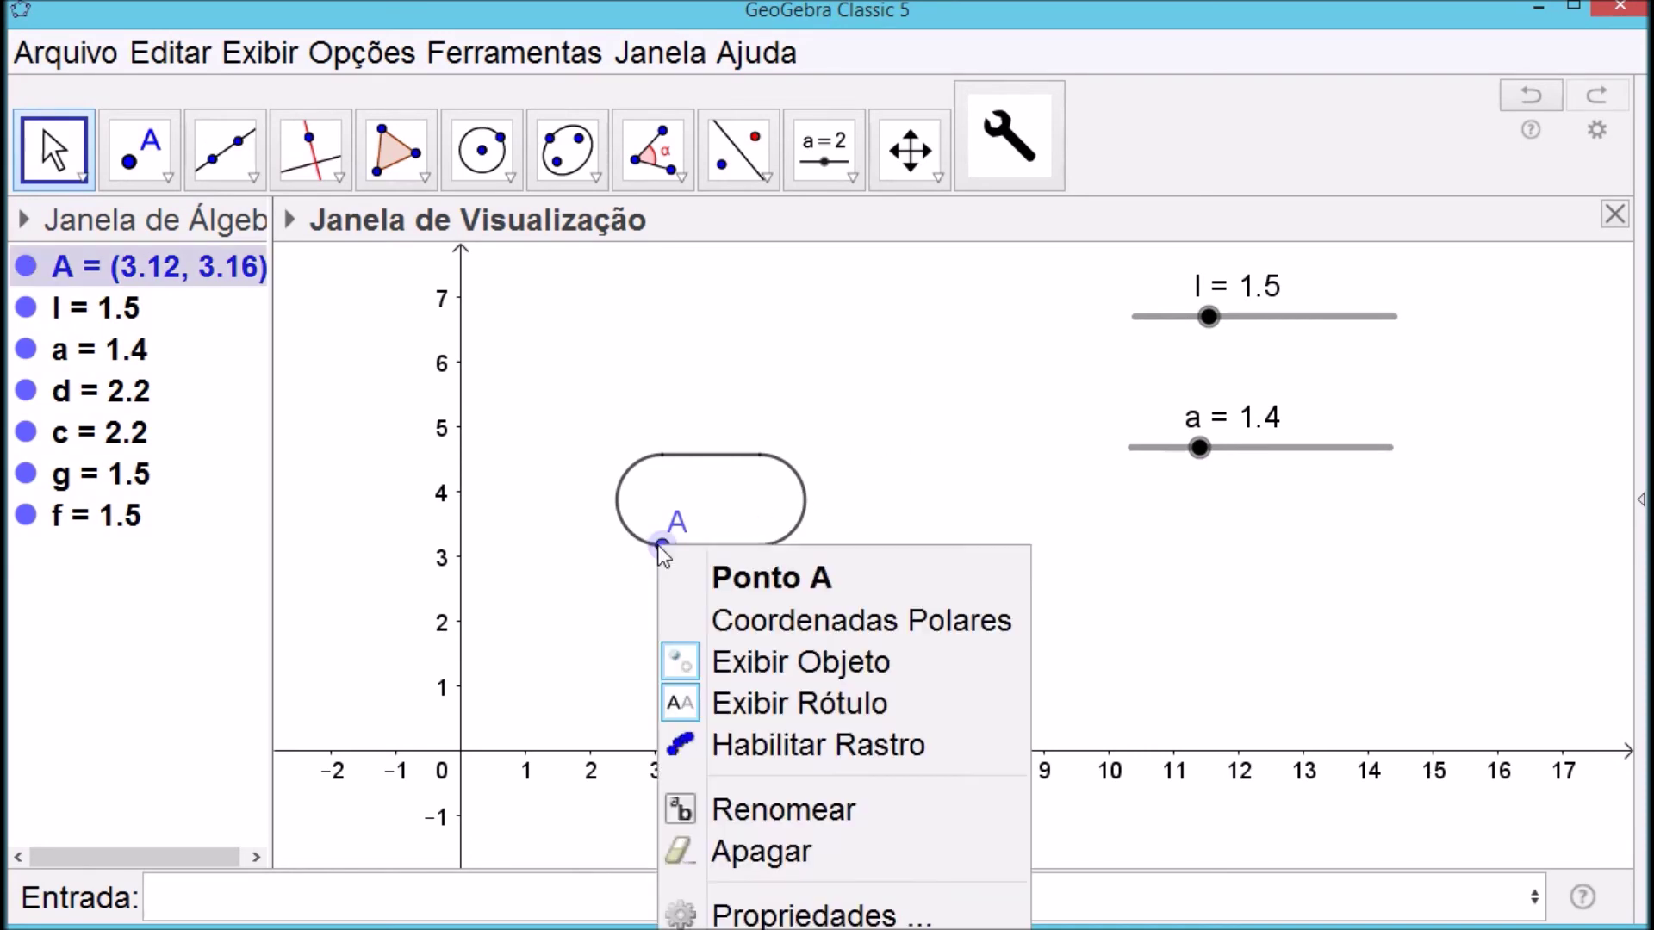
pyautogui.click(797, 862)
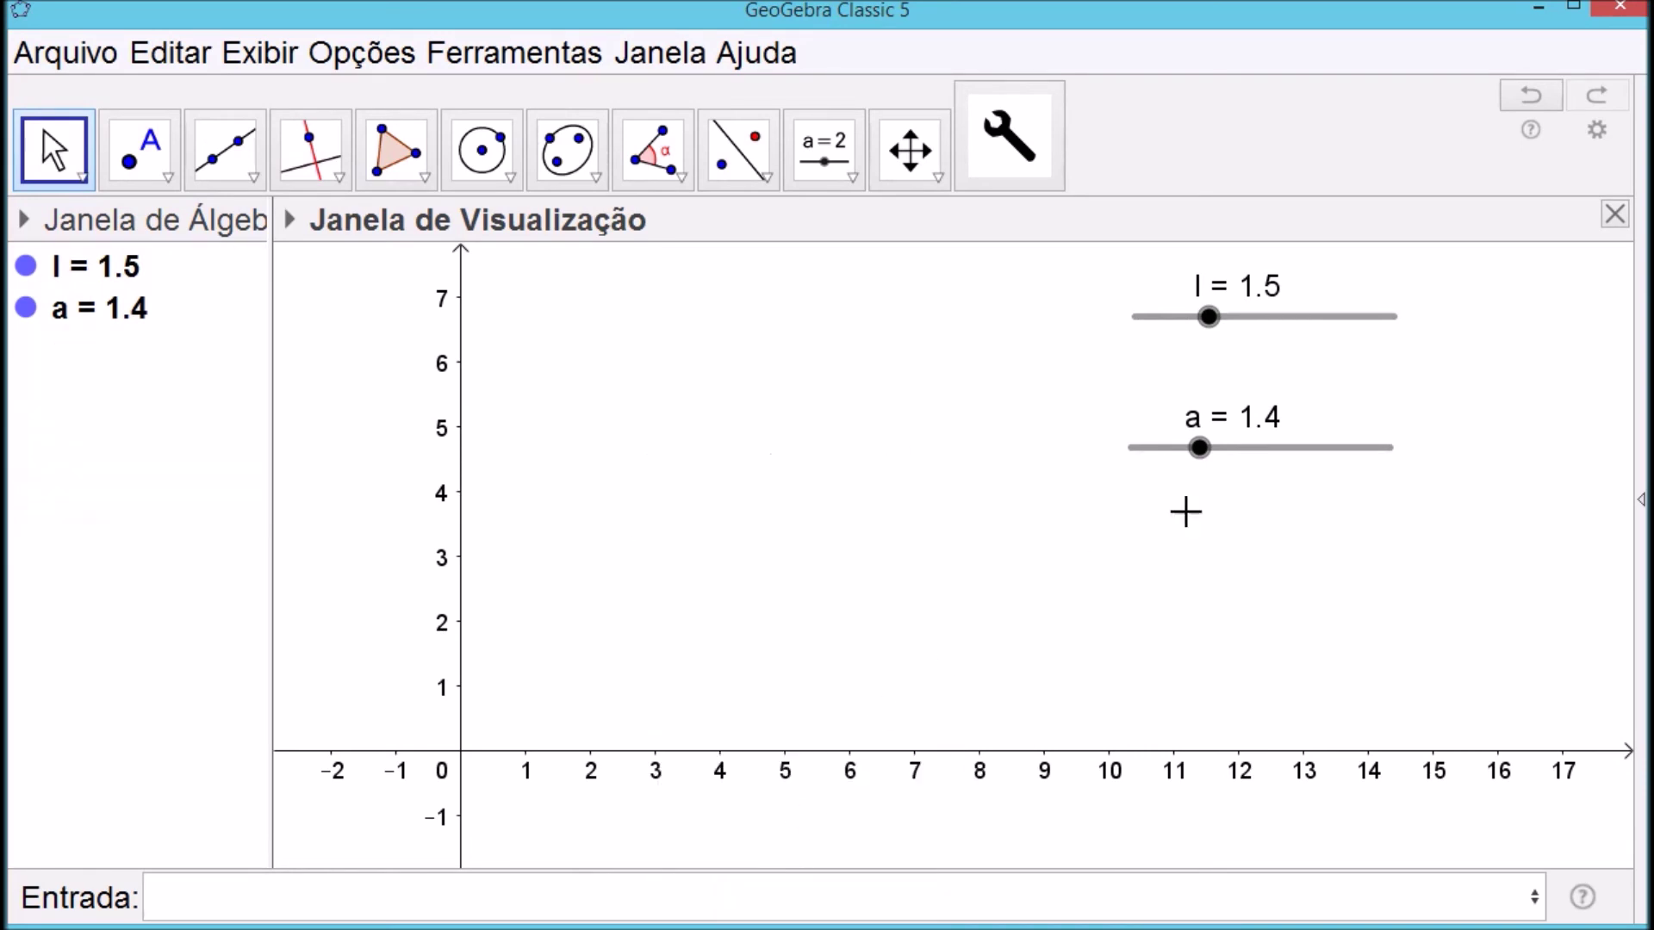
pyautogui.rightClick(1200, 448)
pyautogui.click(1268, 790)
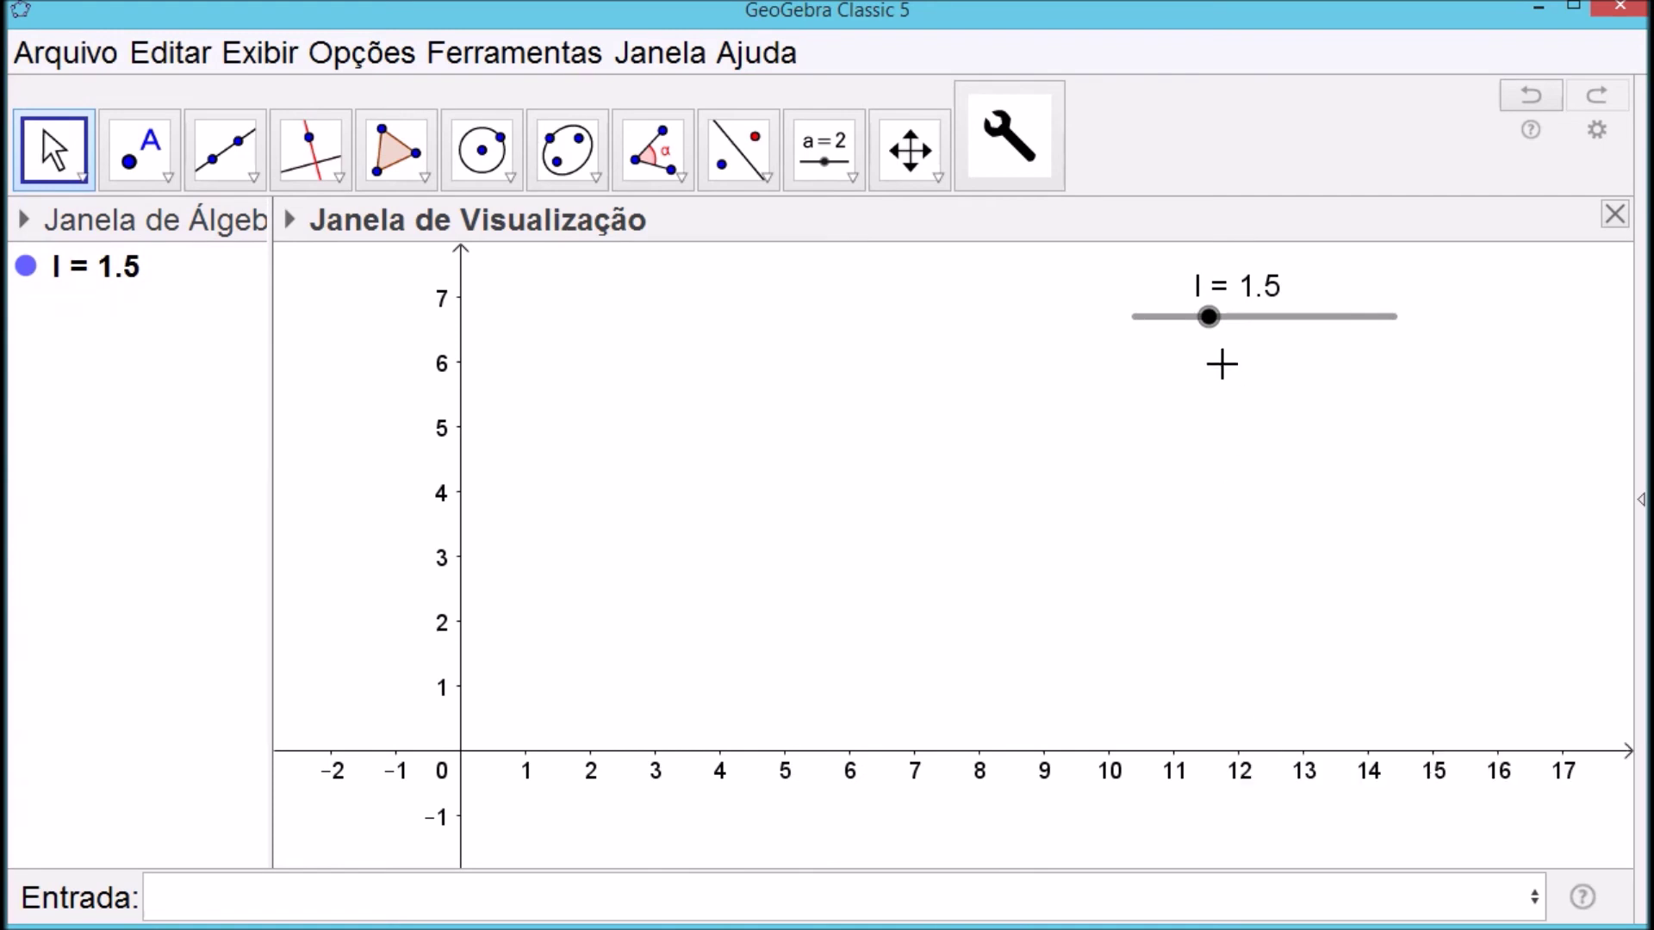
pyautogui.rightClick(1210, 317)
pyautogui.click(1278, 665)
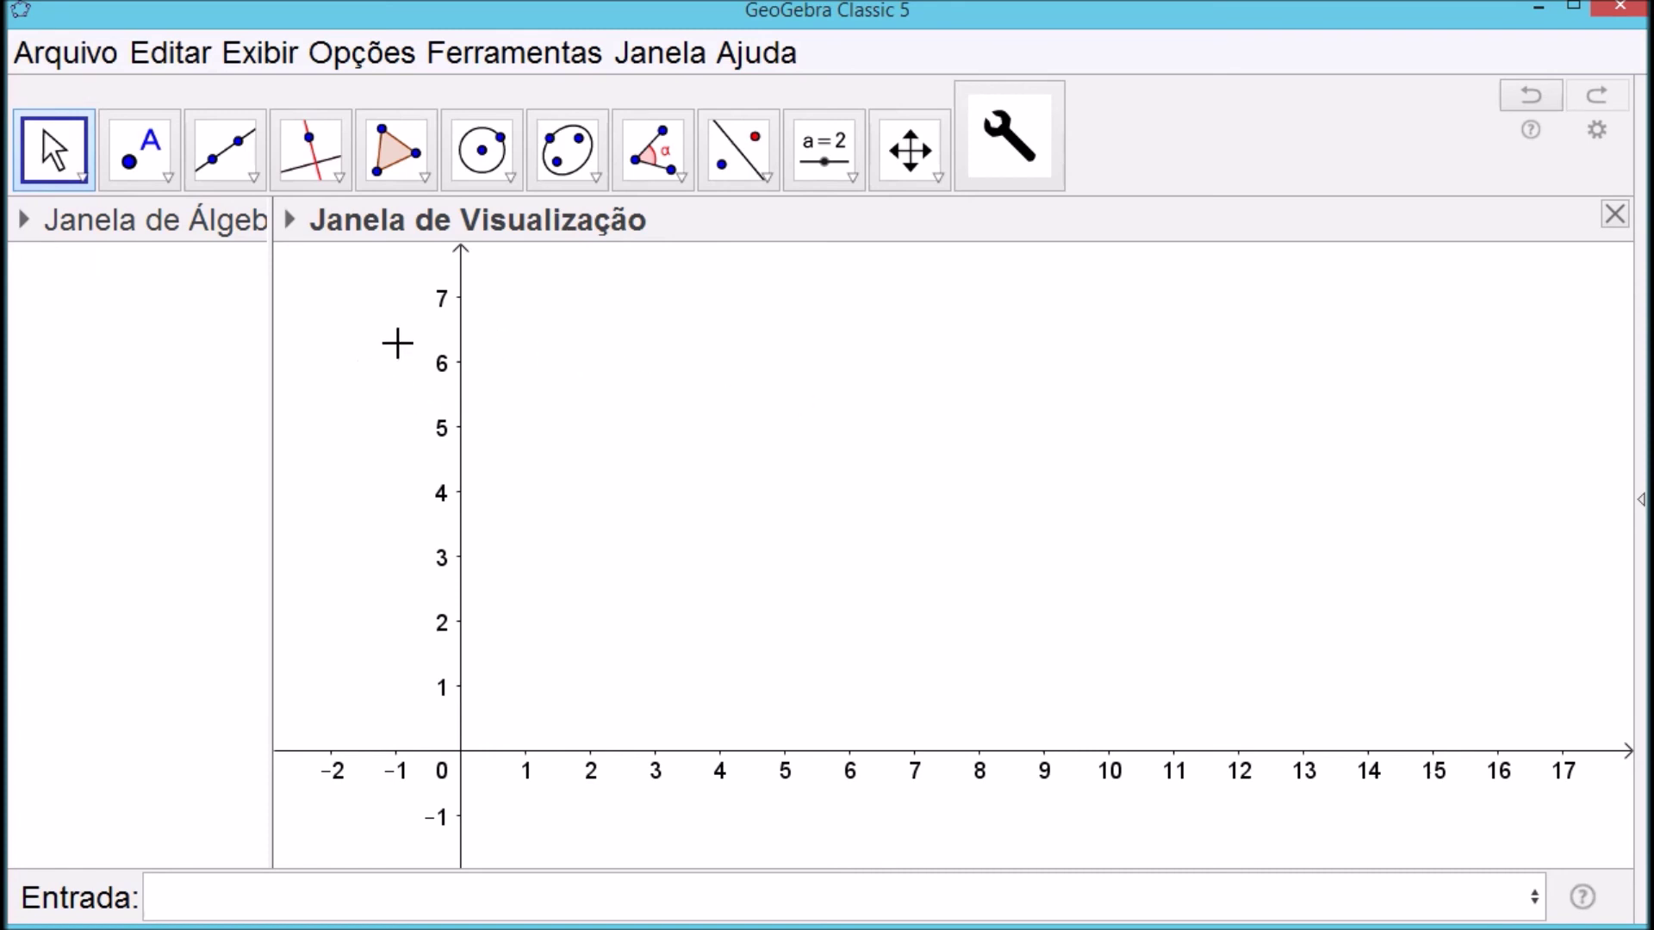
# Place a new free point A at about (3.66, 4.32)
pyautogui.click(153, 152)
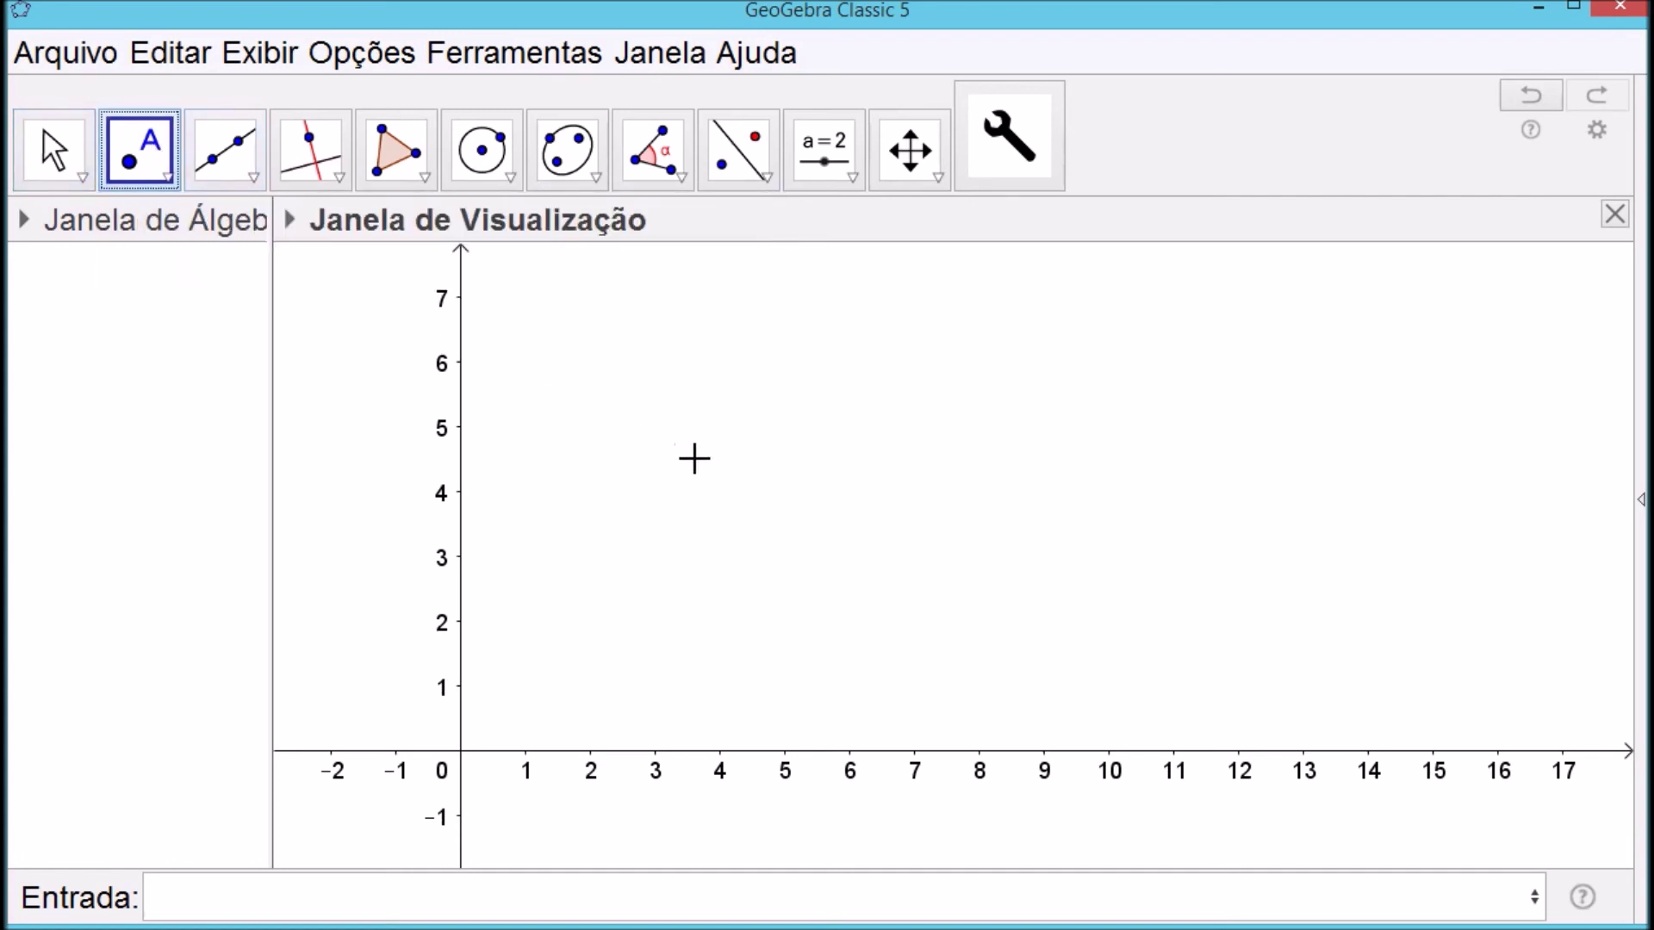
pyautogui.click(697, 470)
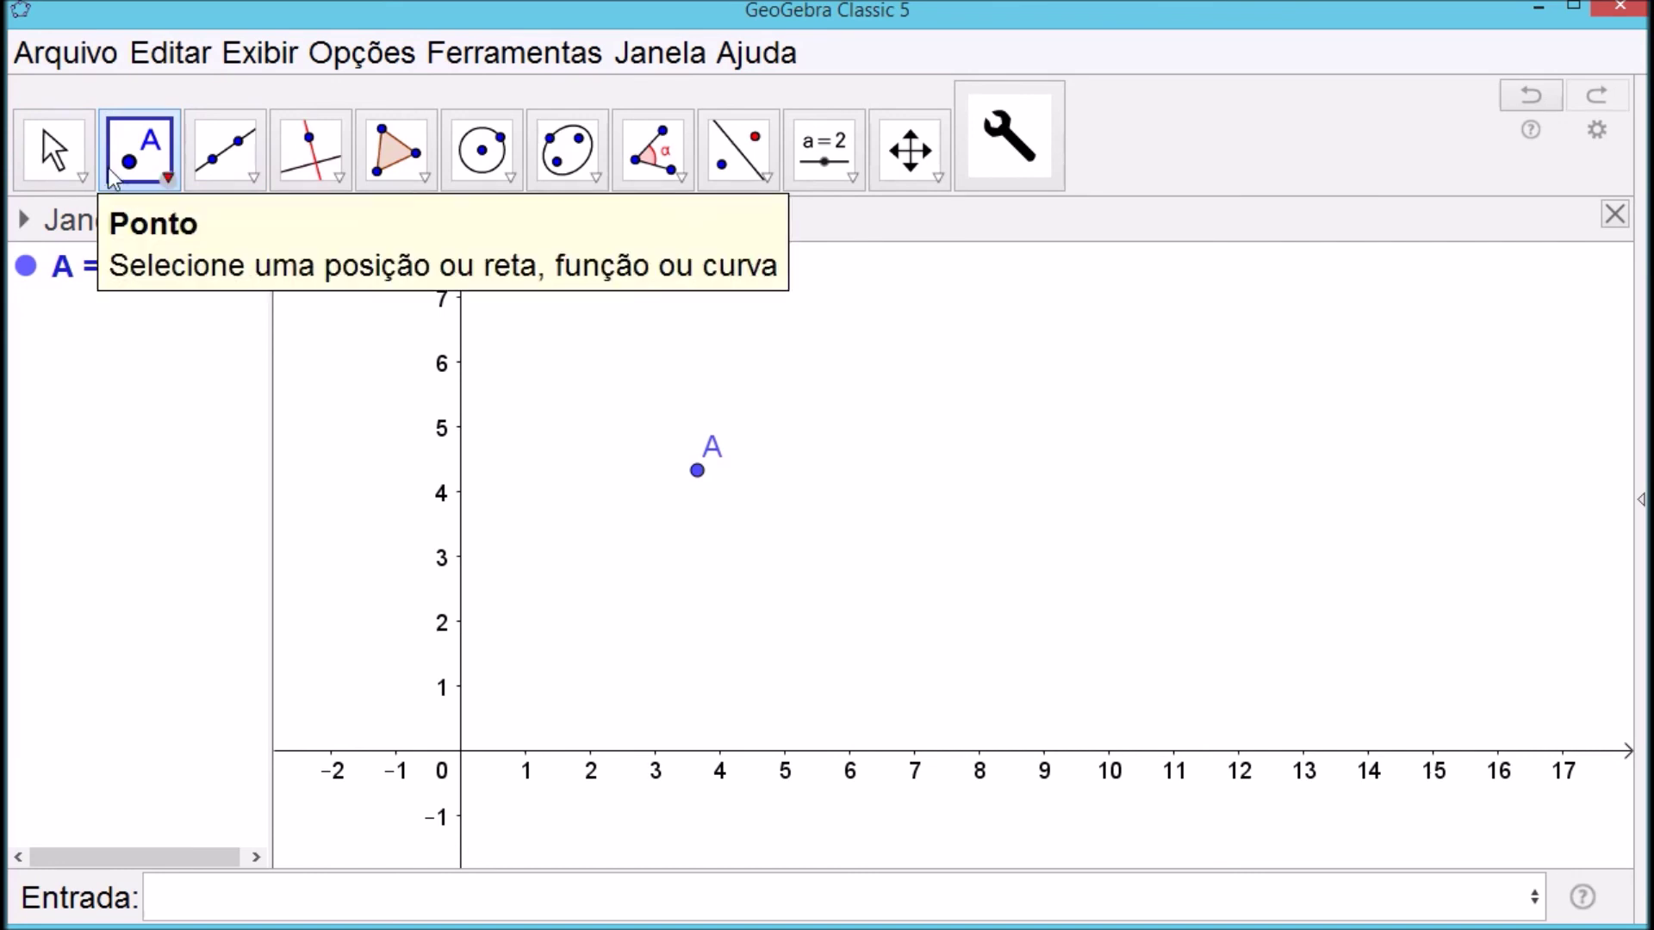
pyautogui.click(53, 153)
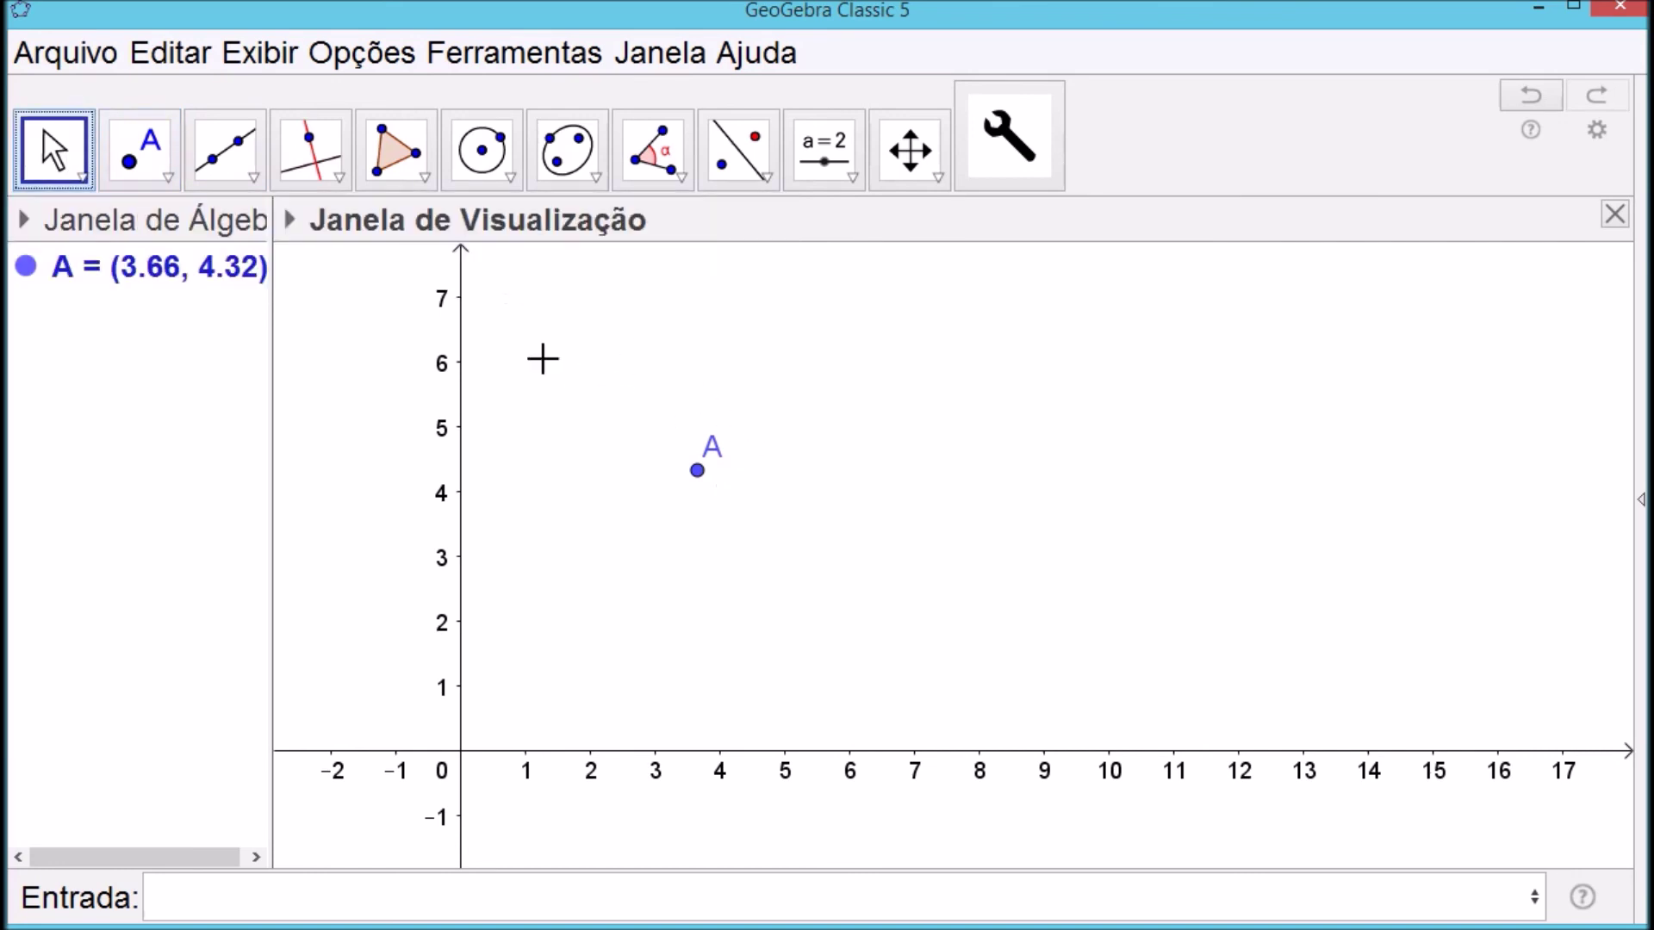
# Define the numbers l = 2 and a = 1
pyautogui.click(590, 886)
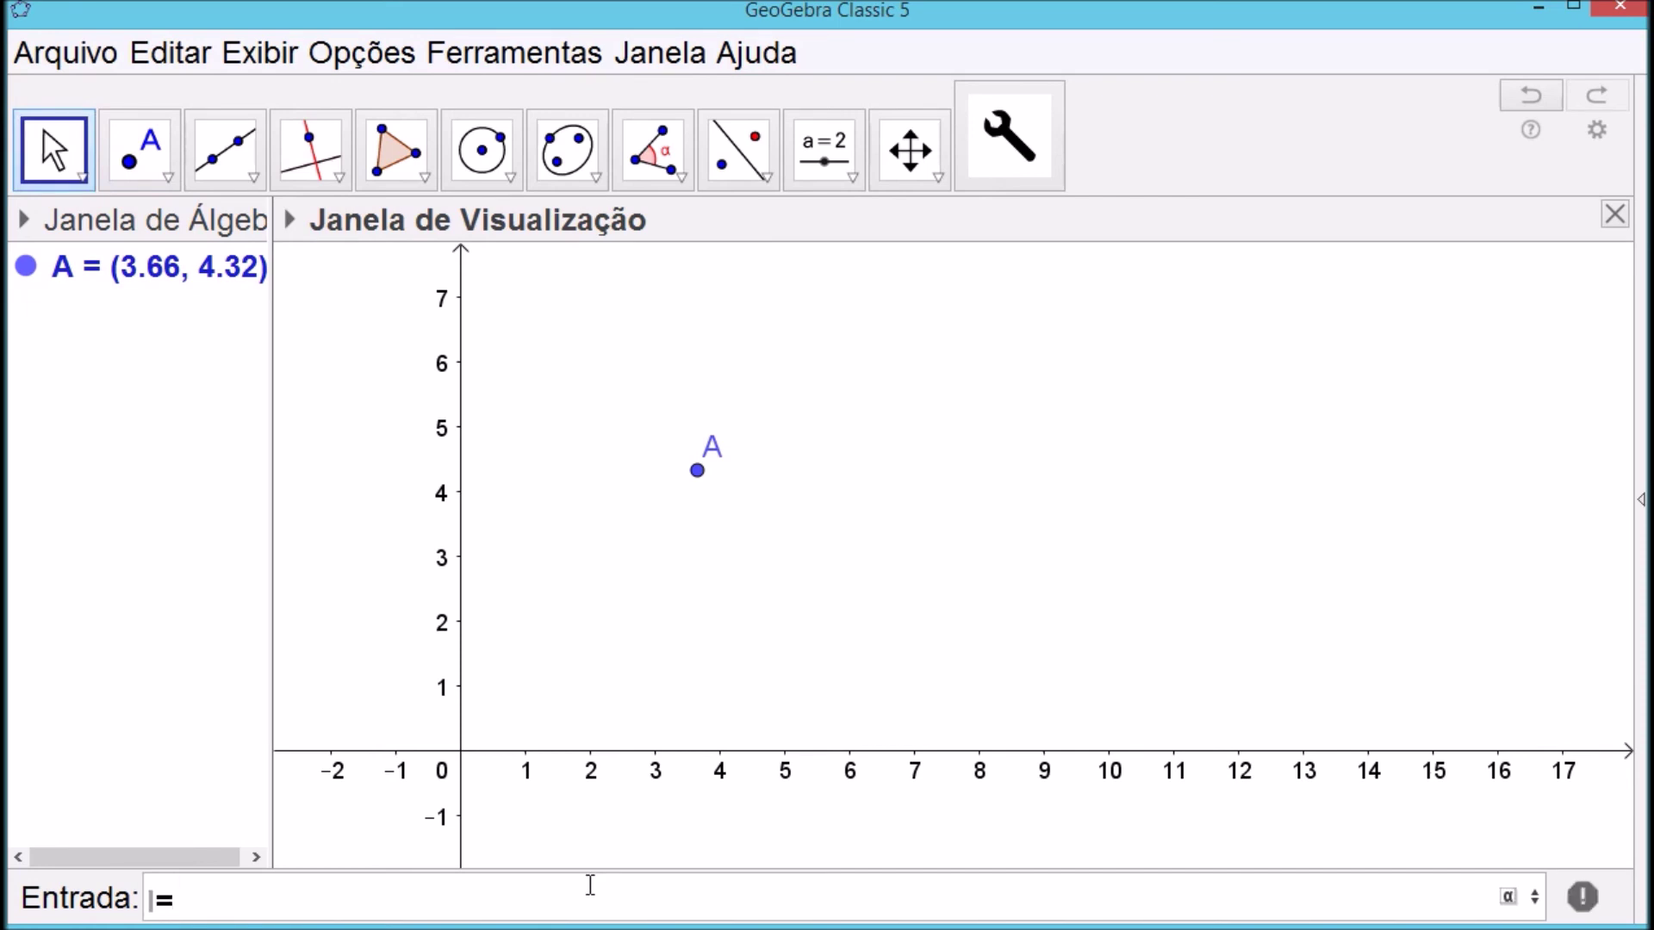
pyautogui.write('l = 2')
pyautogui.press('Return')
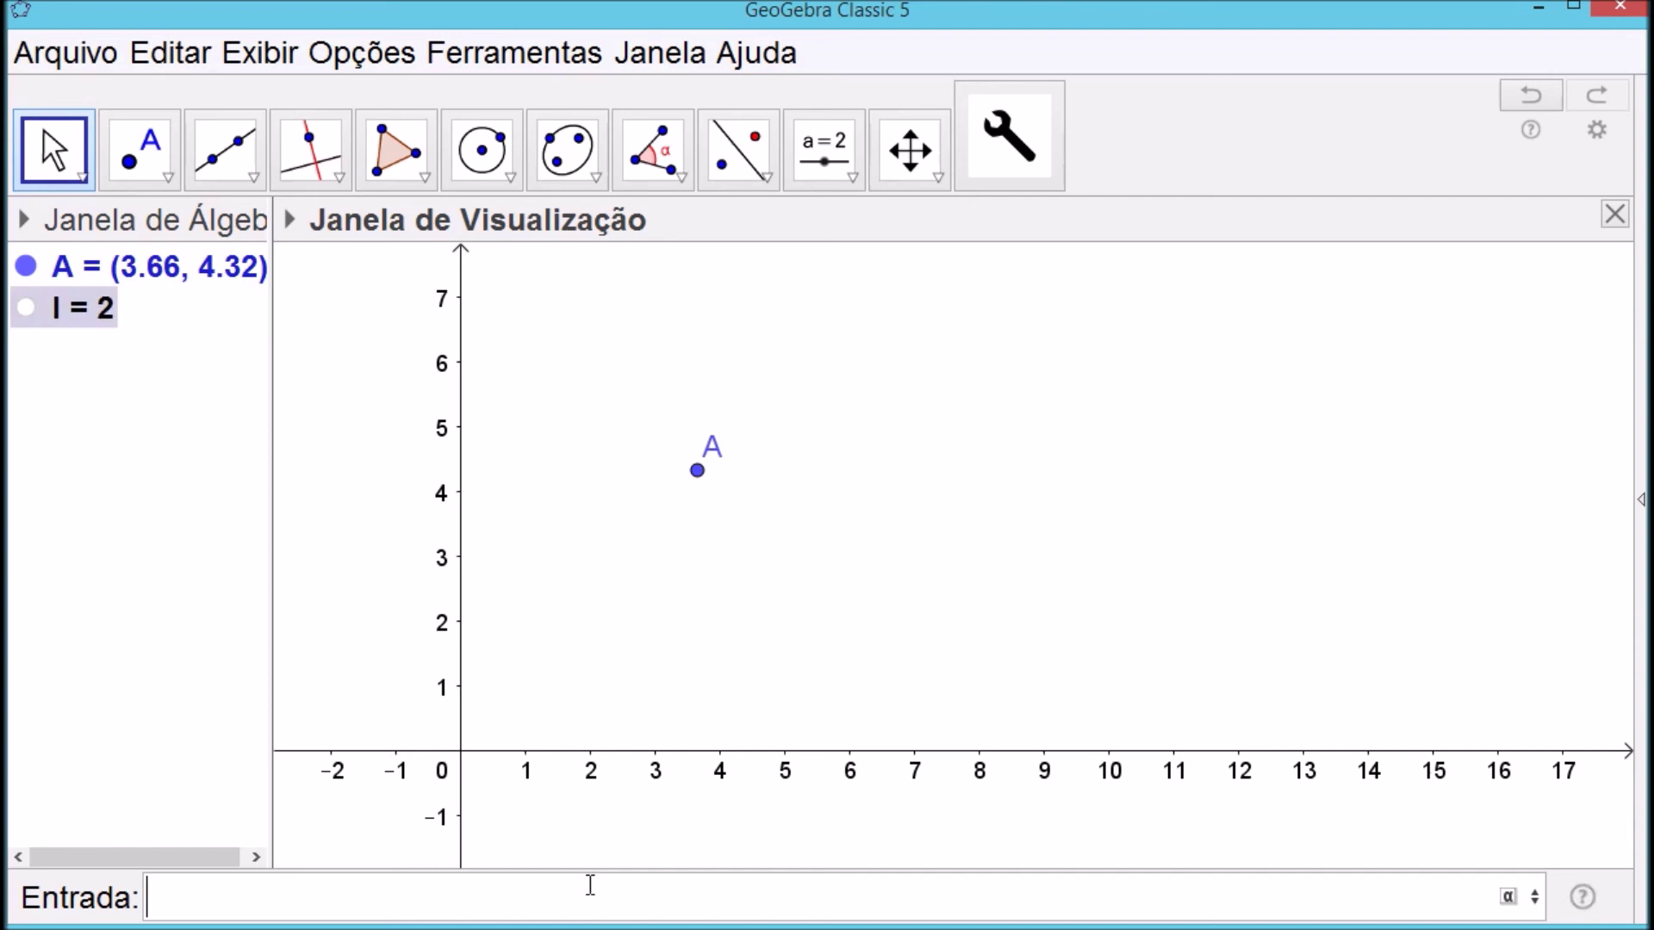
pyautogui.write('a = 1')
pyautogui.press('Return')
pyautogui.click(1004, 572)
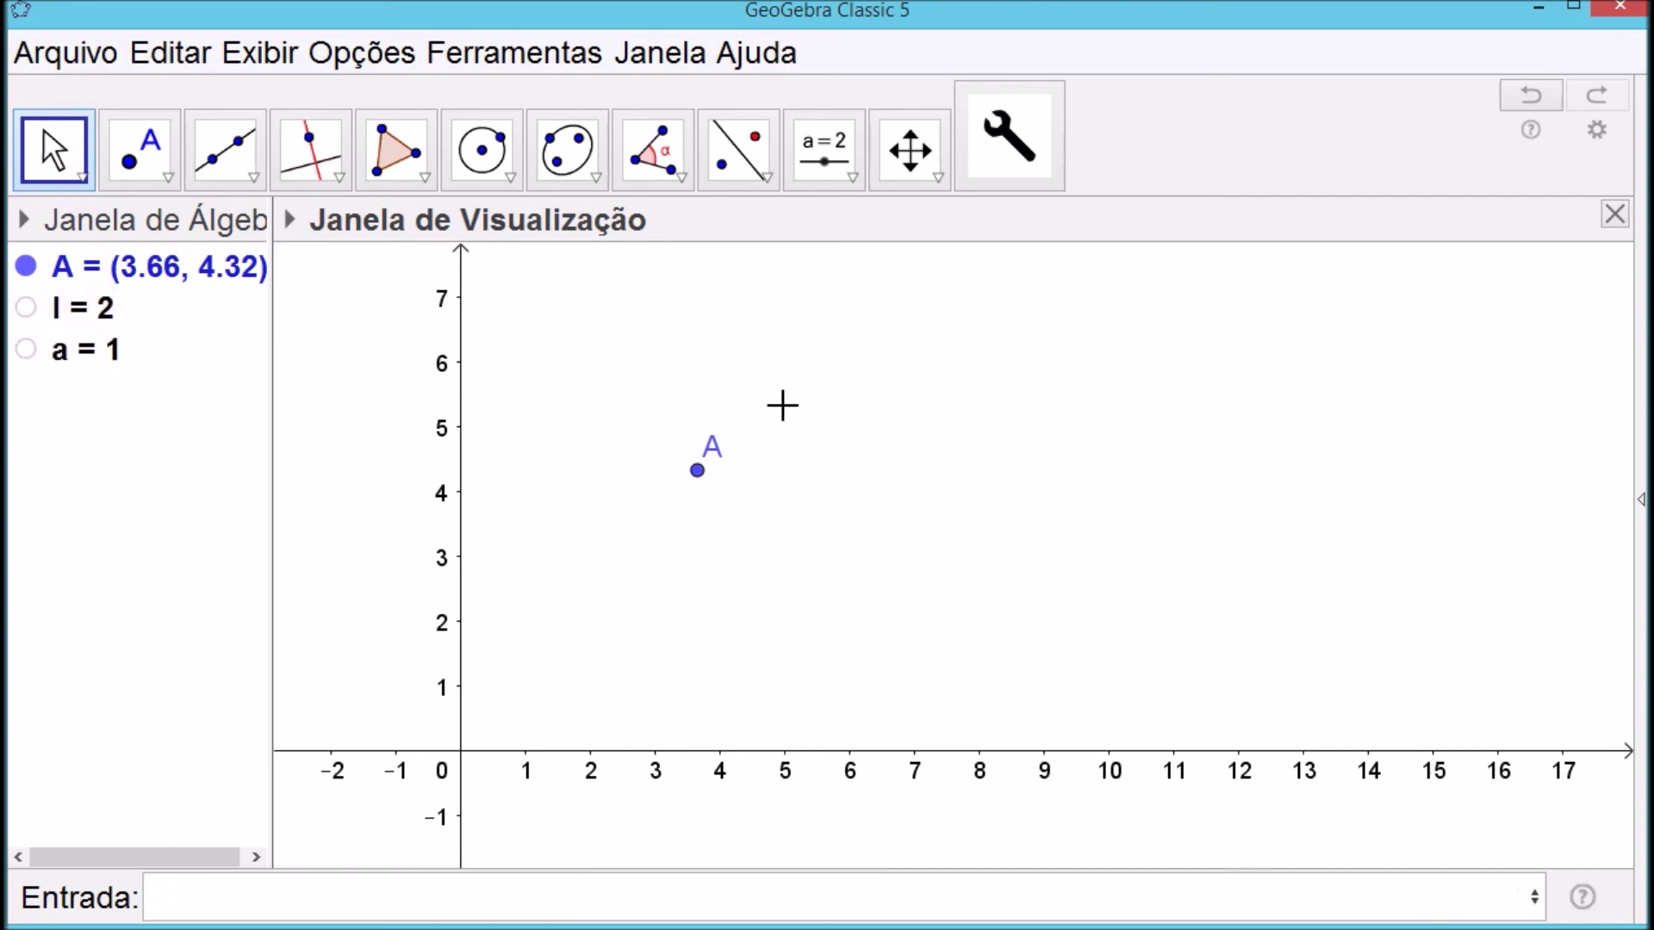
# Draw a fixed-length segment starting at point A with length l
pyautogui.click(231, 168)
pyautogui.moveTo(152, 178)
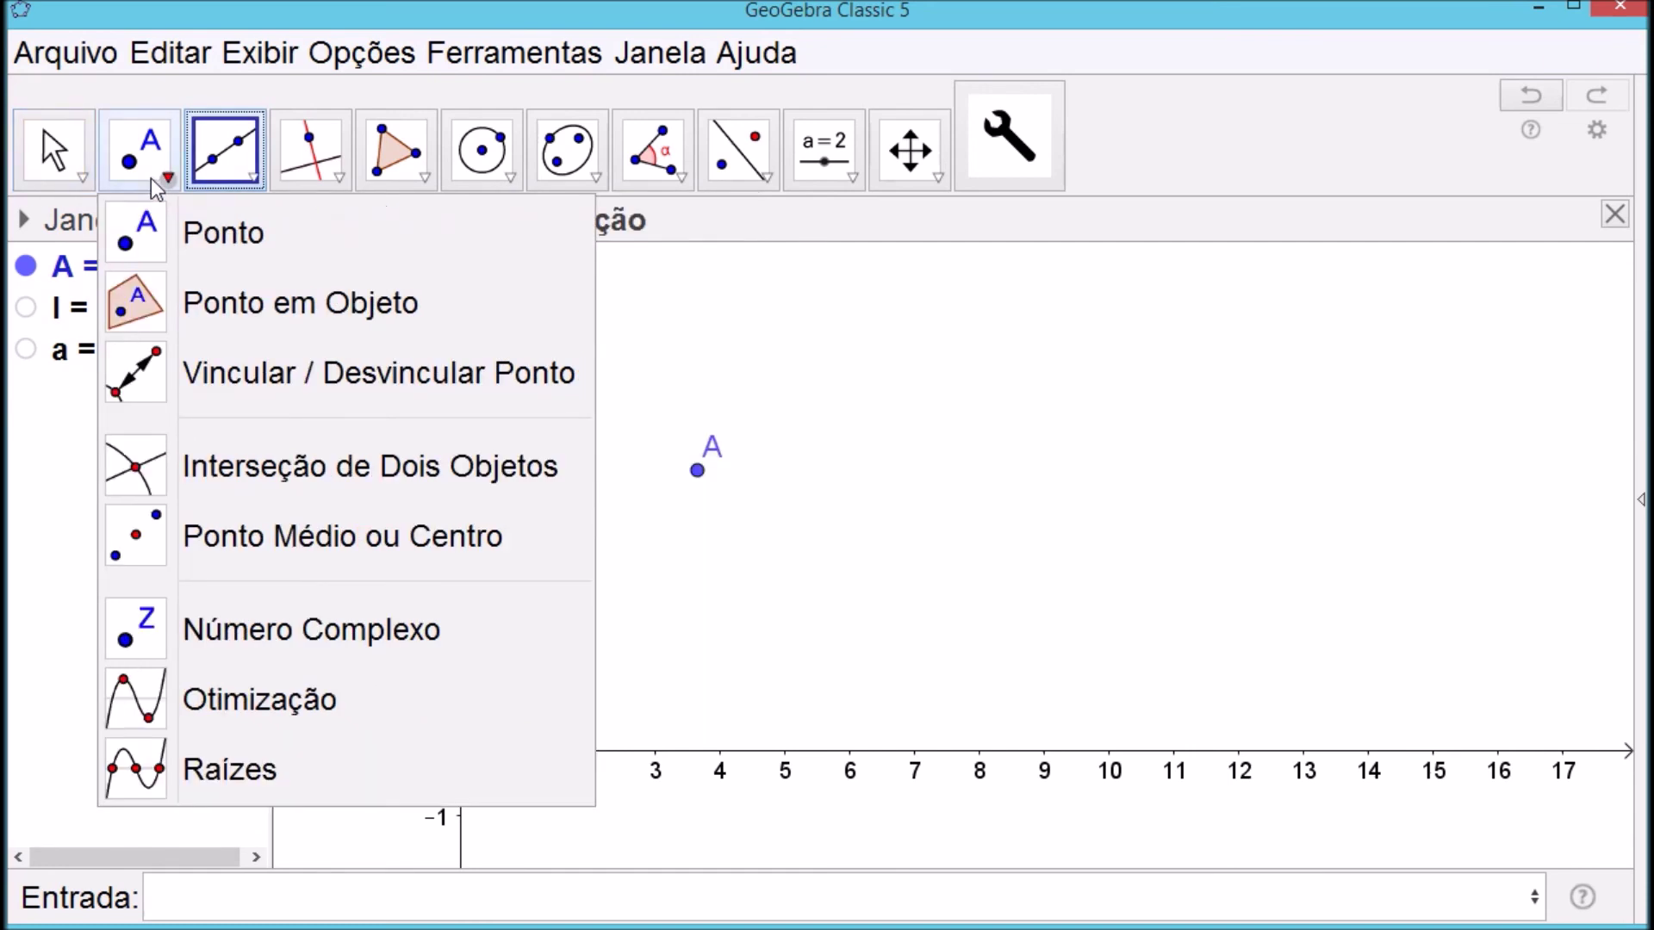
pyautogui.moveTo(226, 164)
pyautogui.click(289, 379)
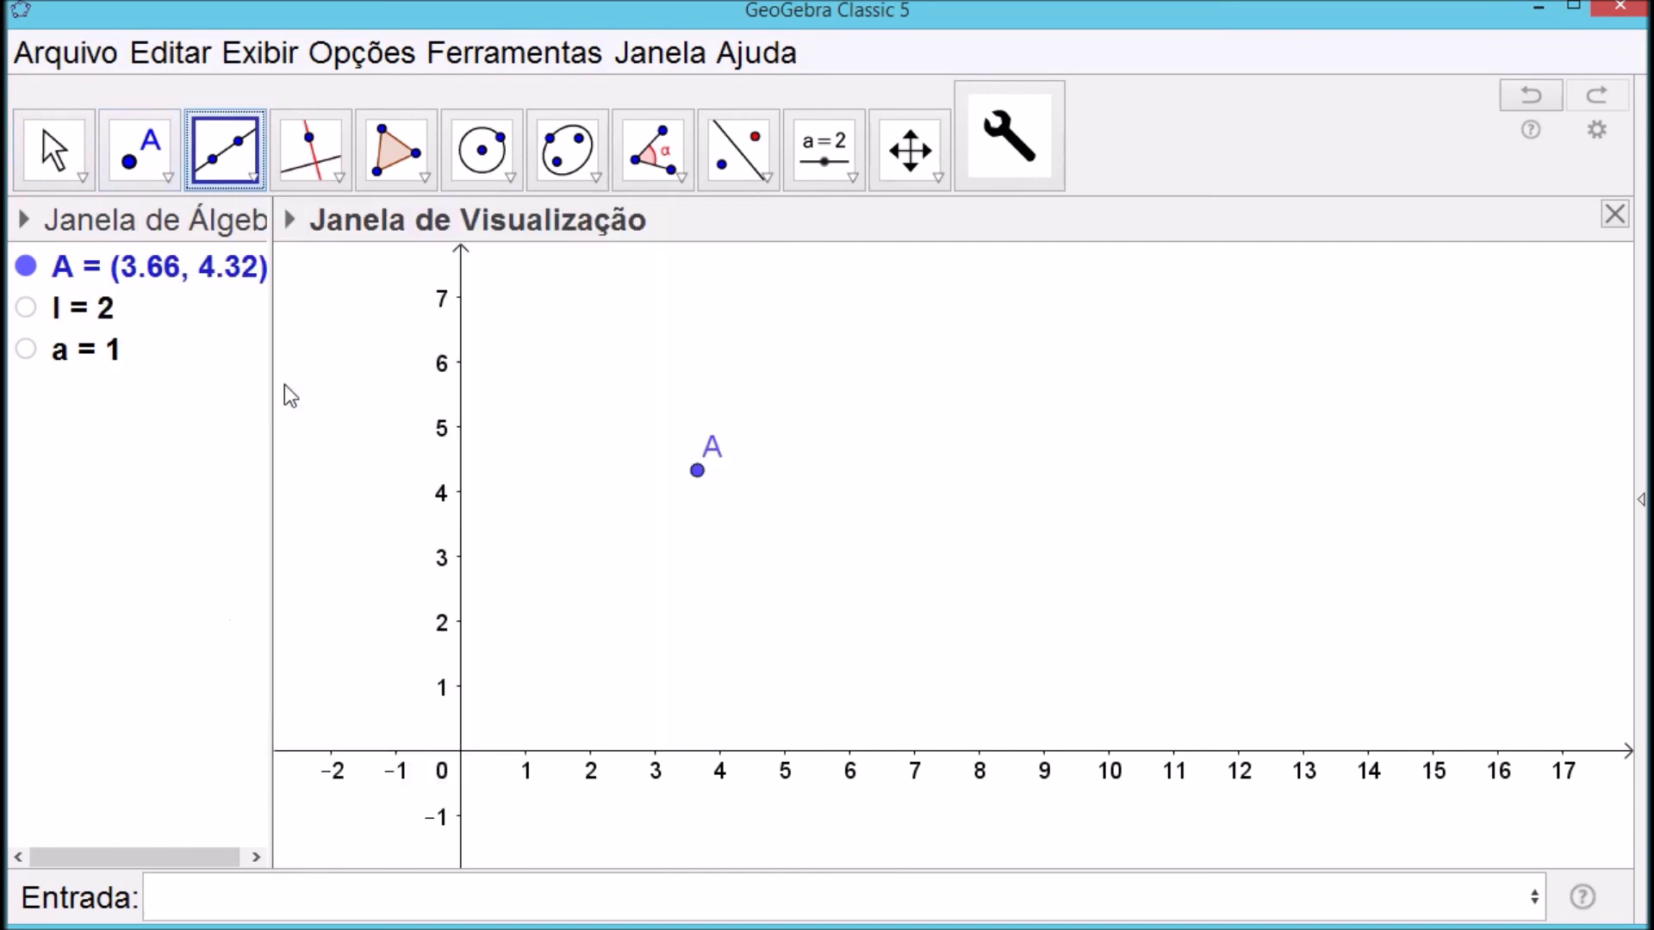
pyautogui.click(697, 471)
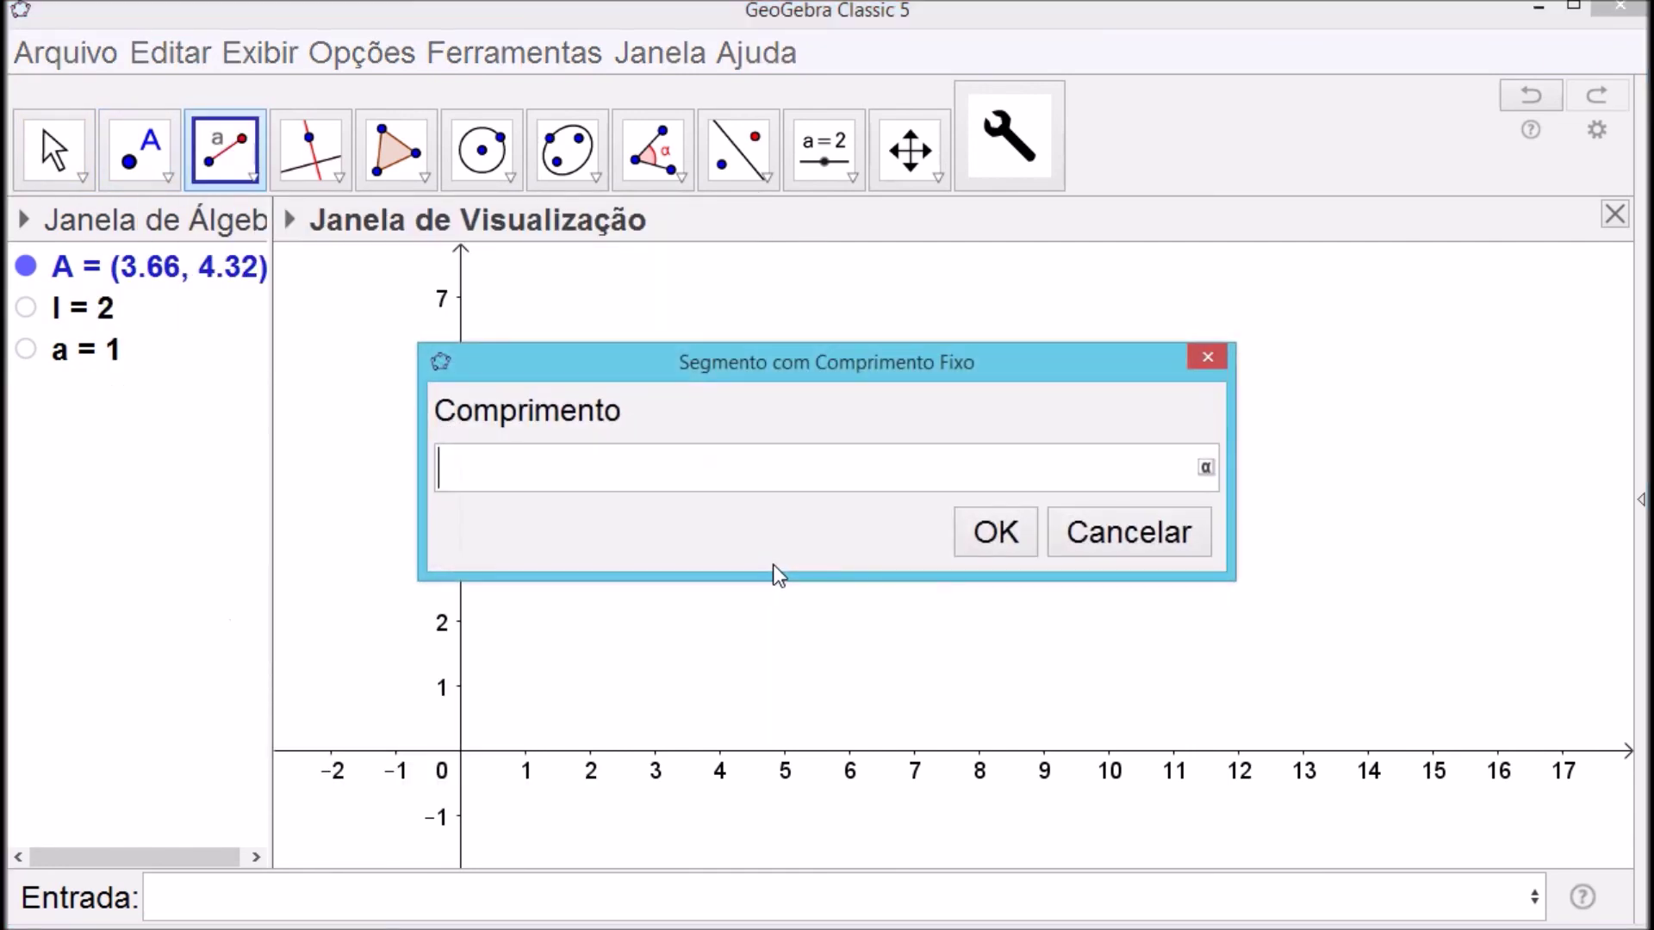
pyautogui.write('l')
pyautogui.click(999, 530)
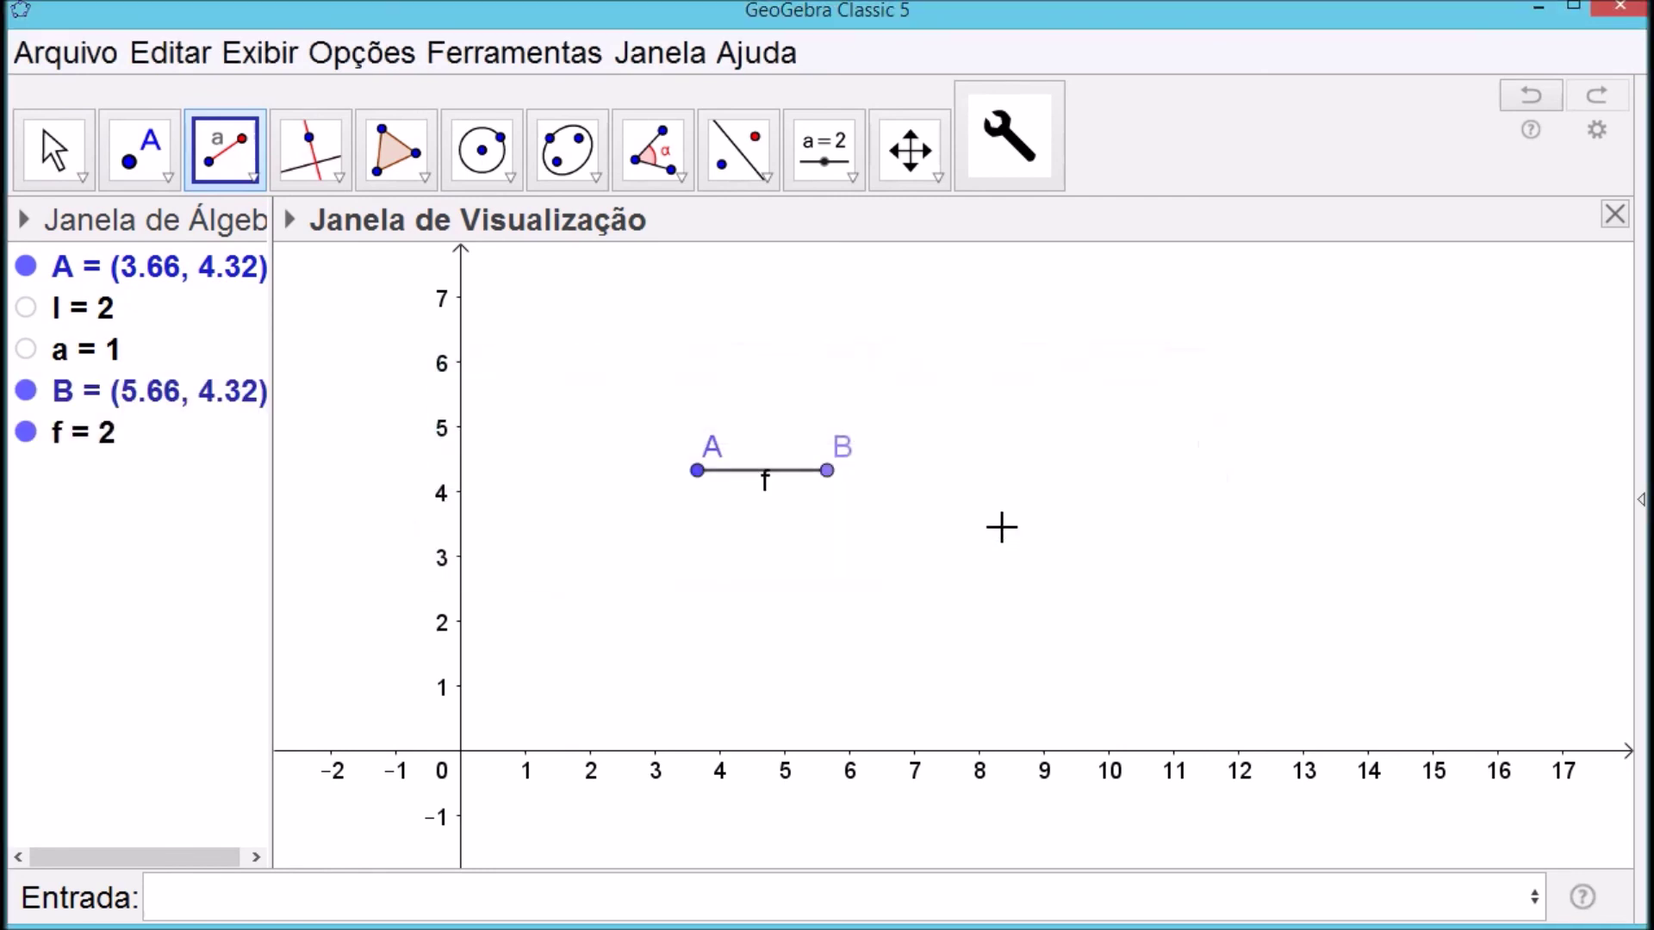
# Construct a line through point A perpendicular to segment AB
pyautogui.click(319, 182)
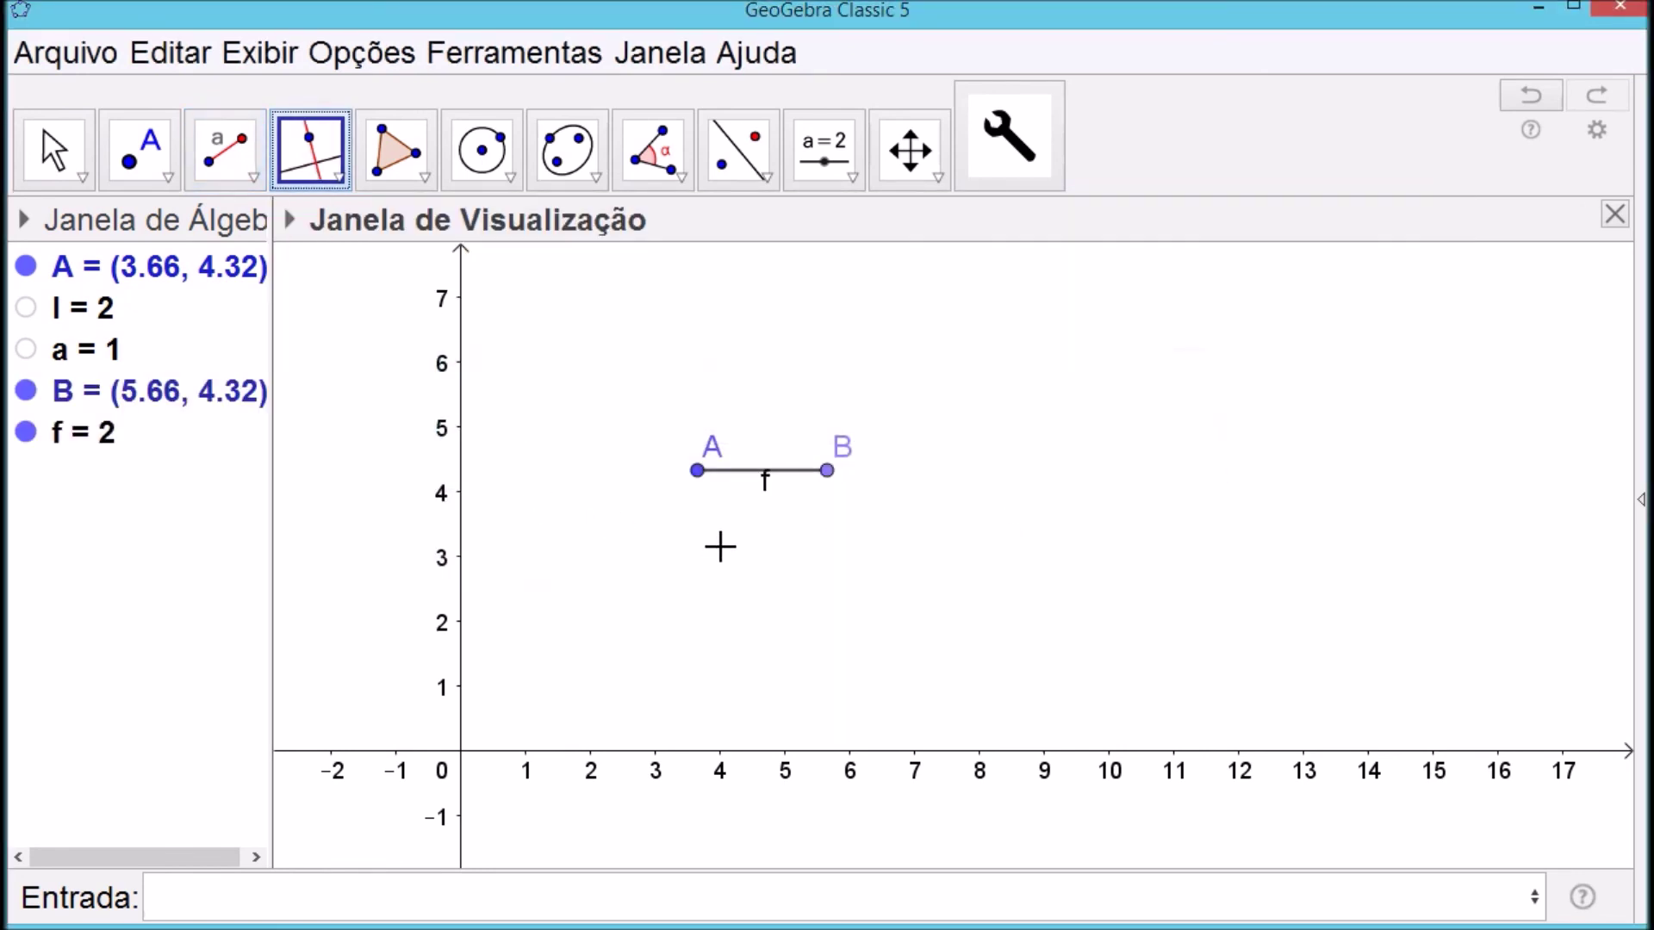
pyautogui.click(697, 470)
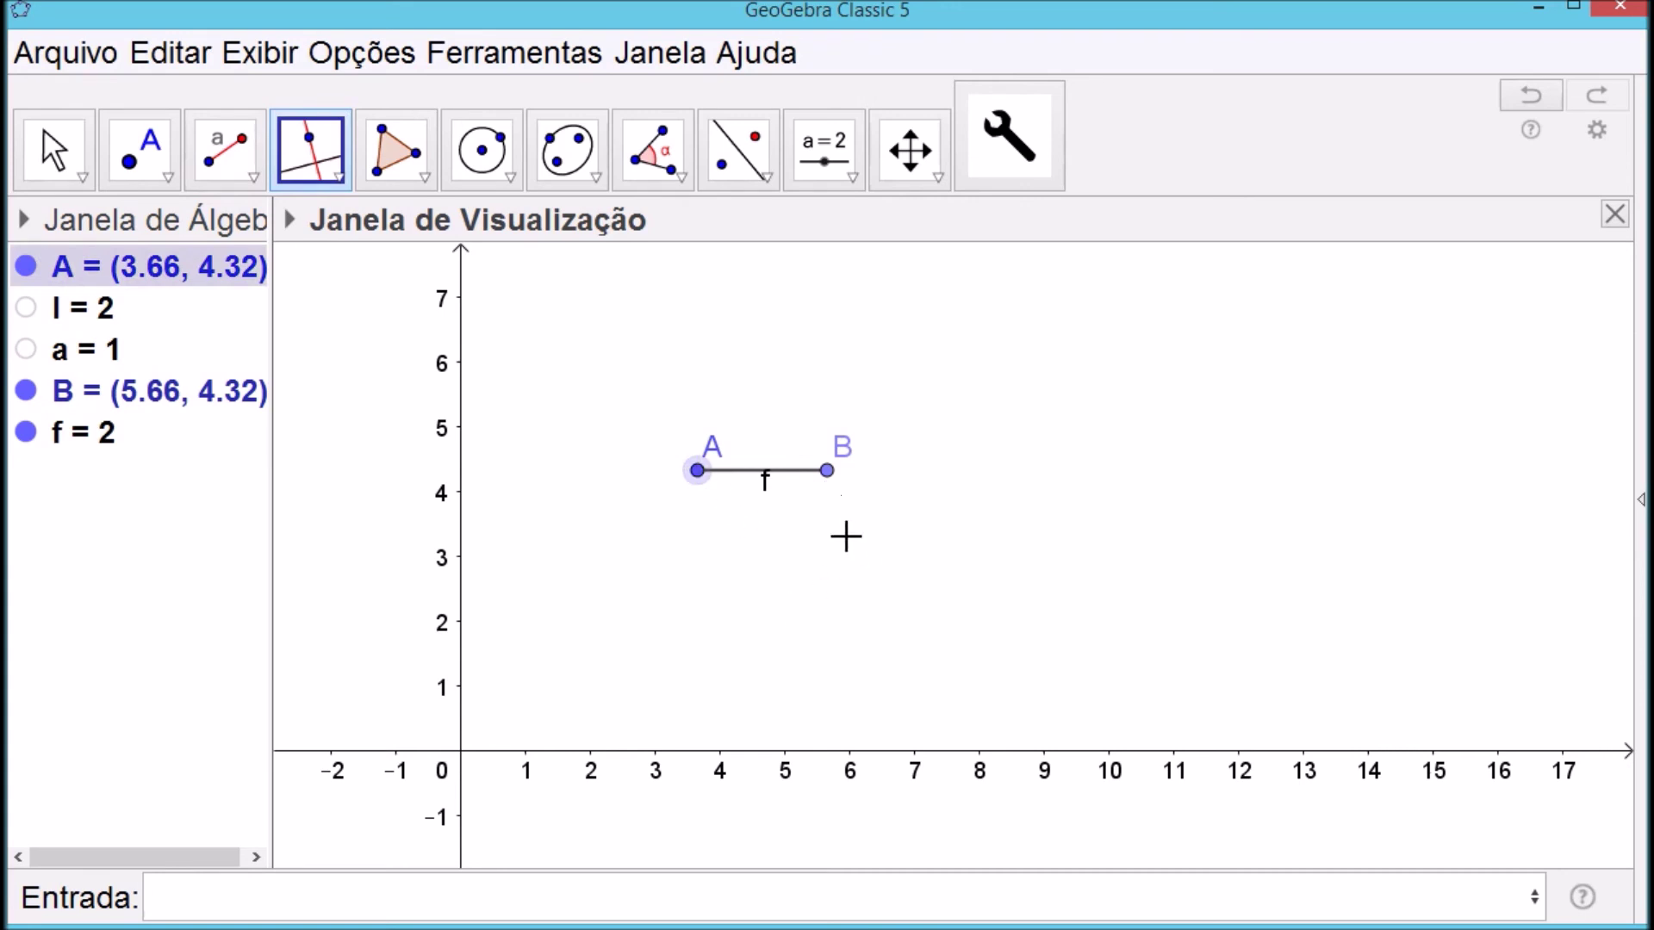
pyautogui.click(741, 471)
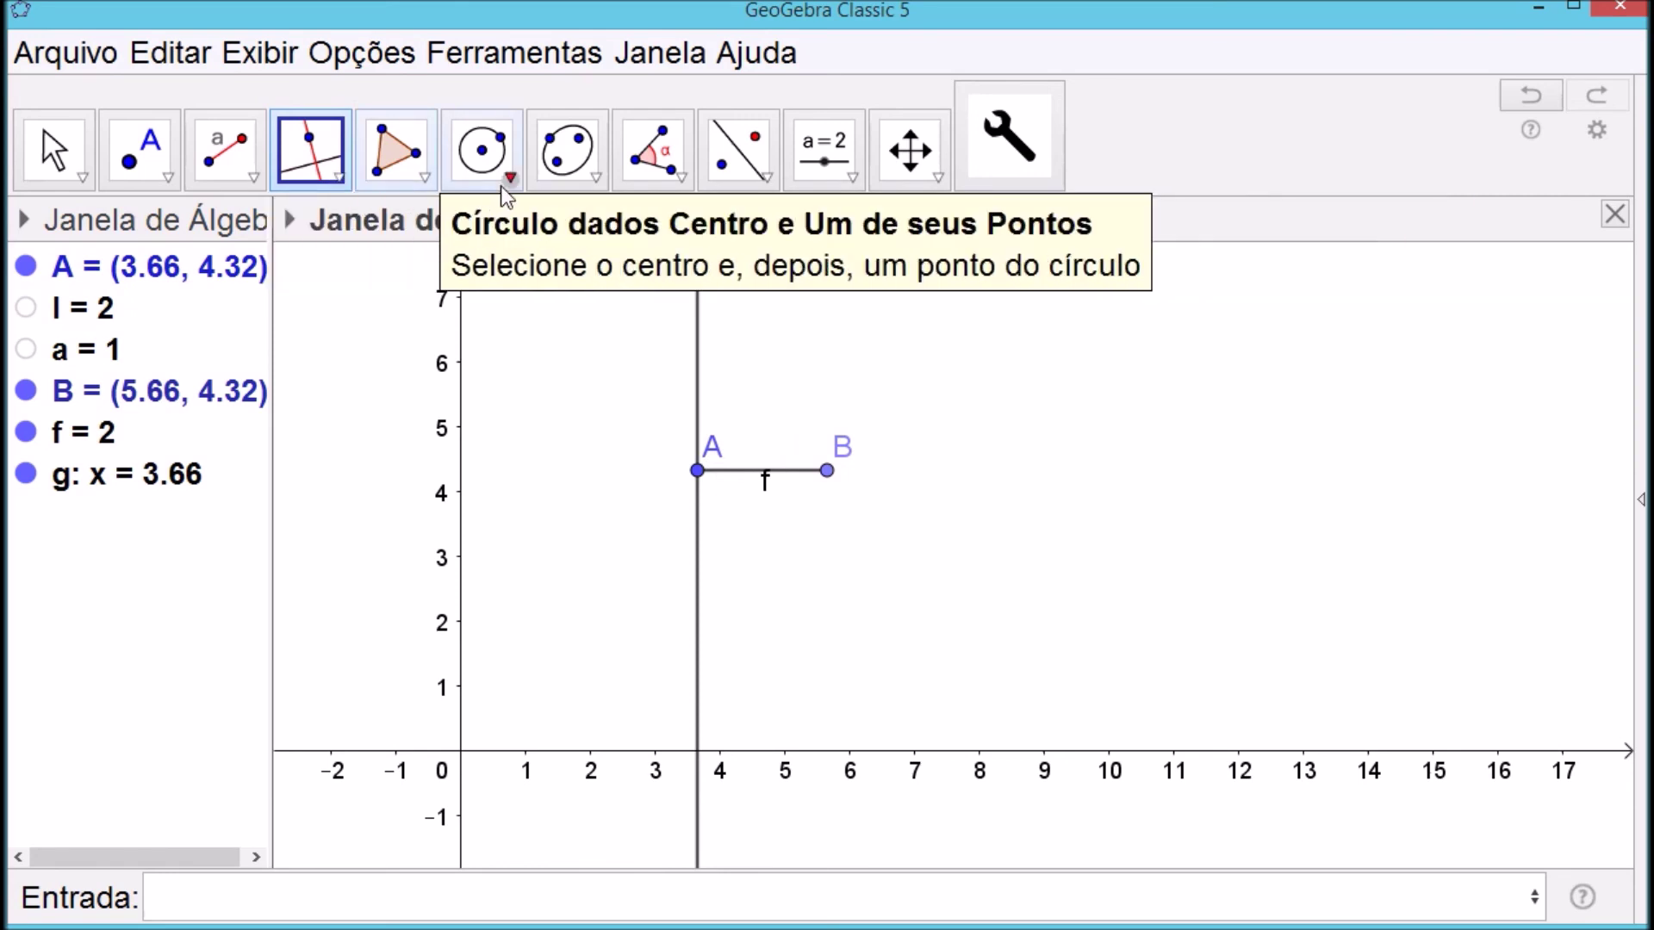
# Draw a circle centred at point A with radius a
pyautogui.click(481, 151)
pyautogui.click(599, 318)
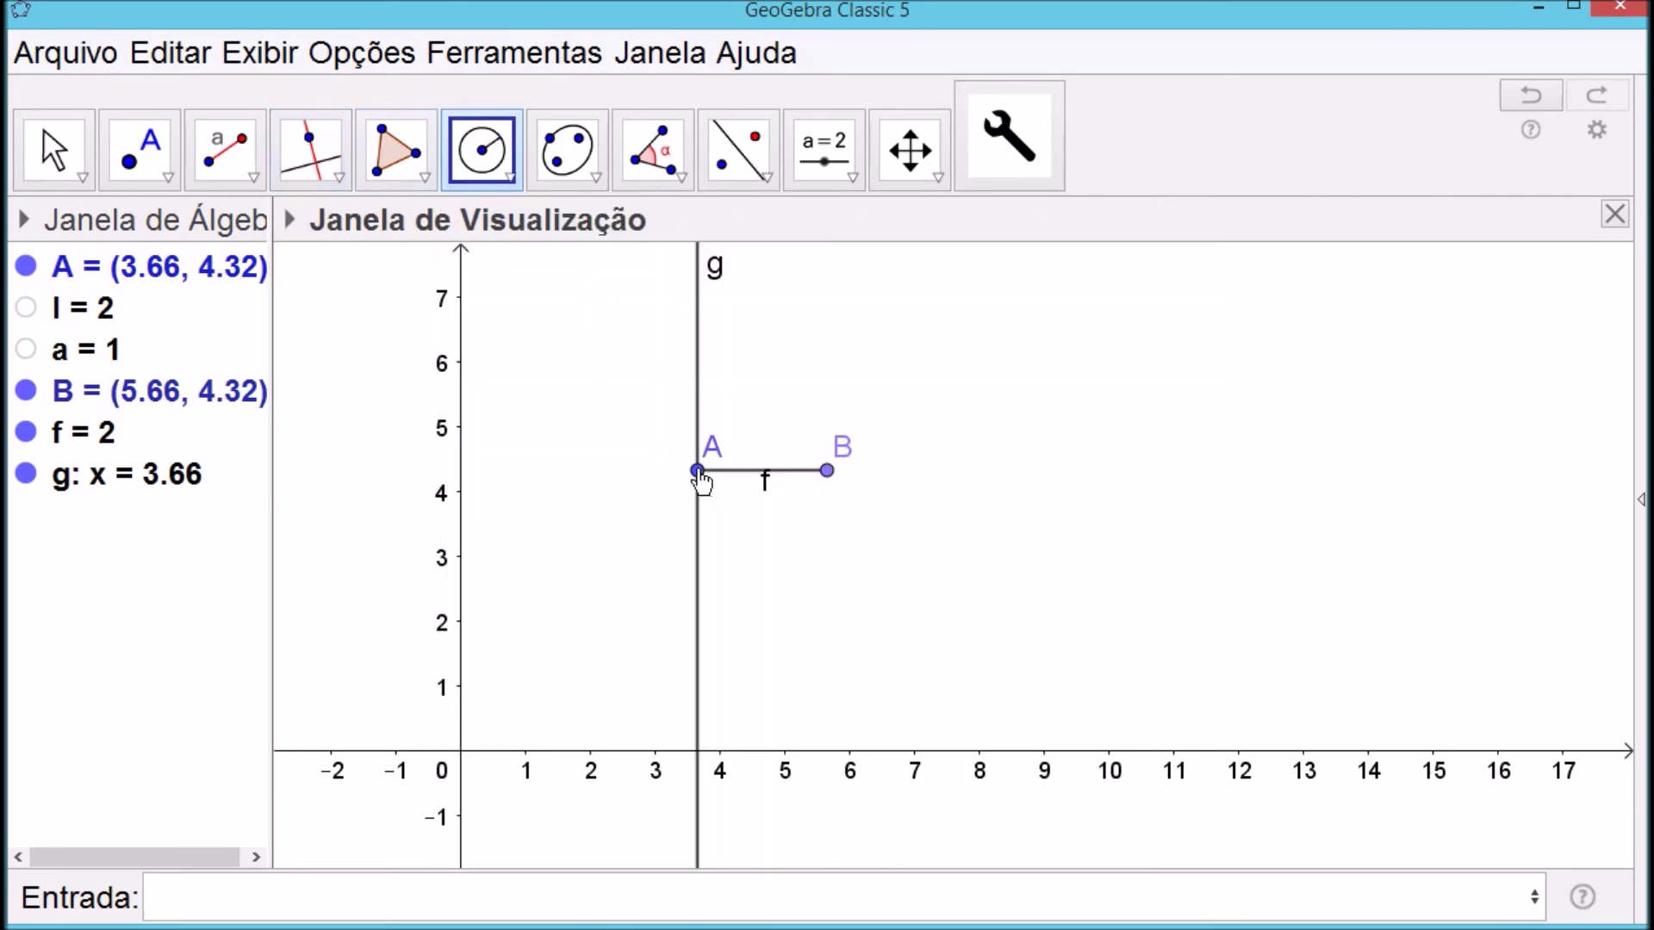
pyautogui.click(698, 468)
pyautogui.write('a')
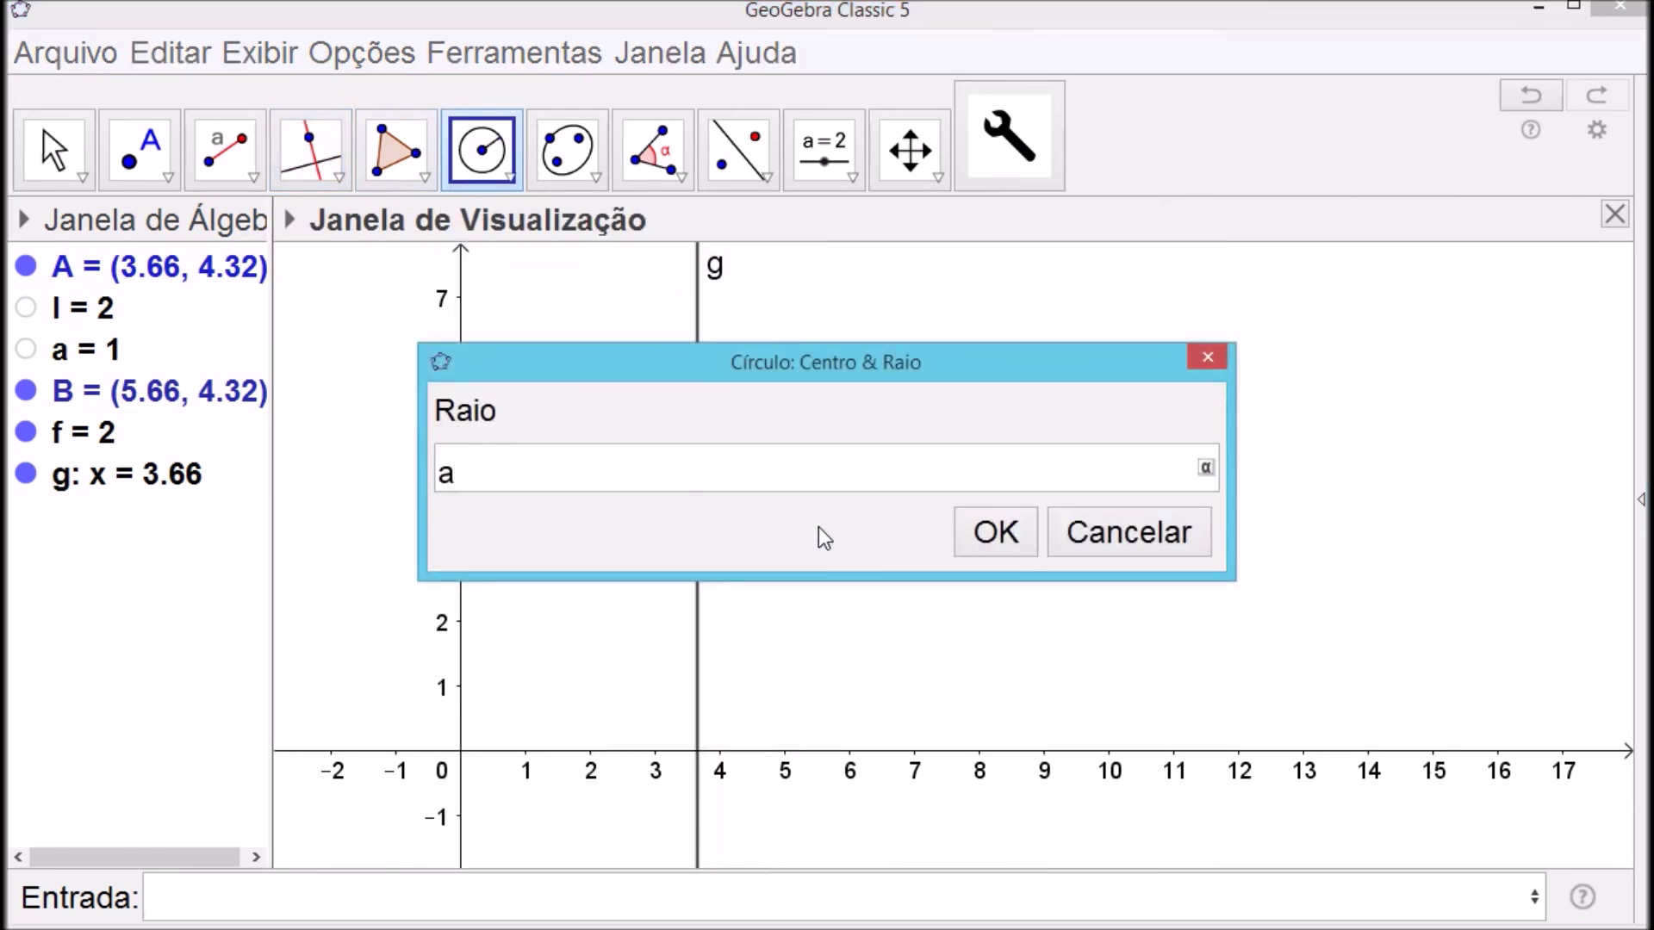
pyautogui.click(1003, 553)
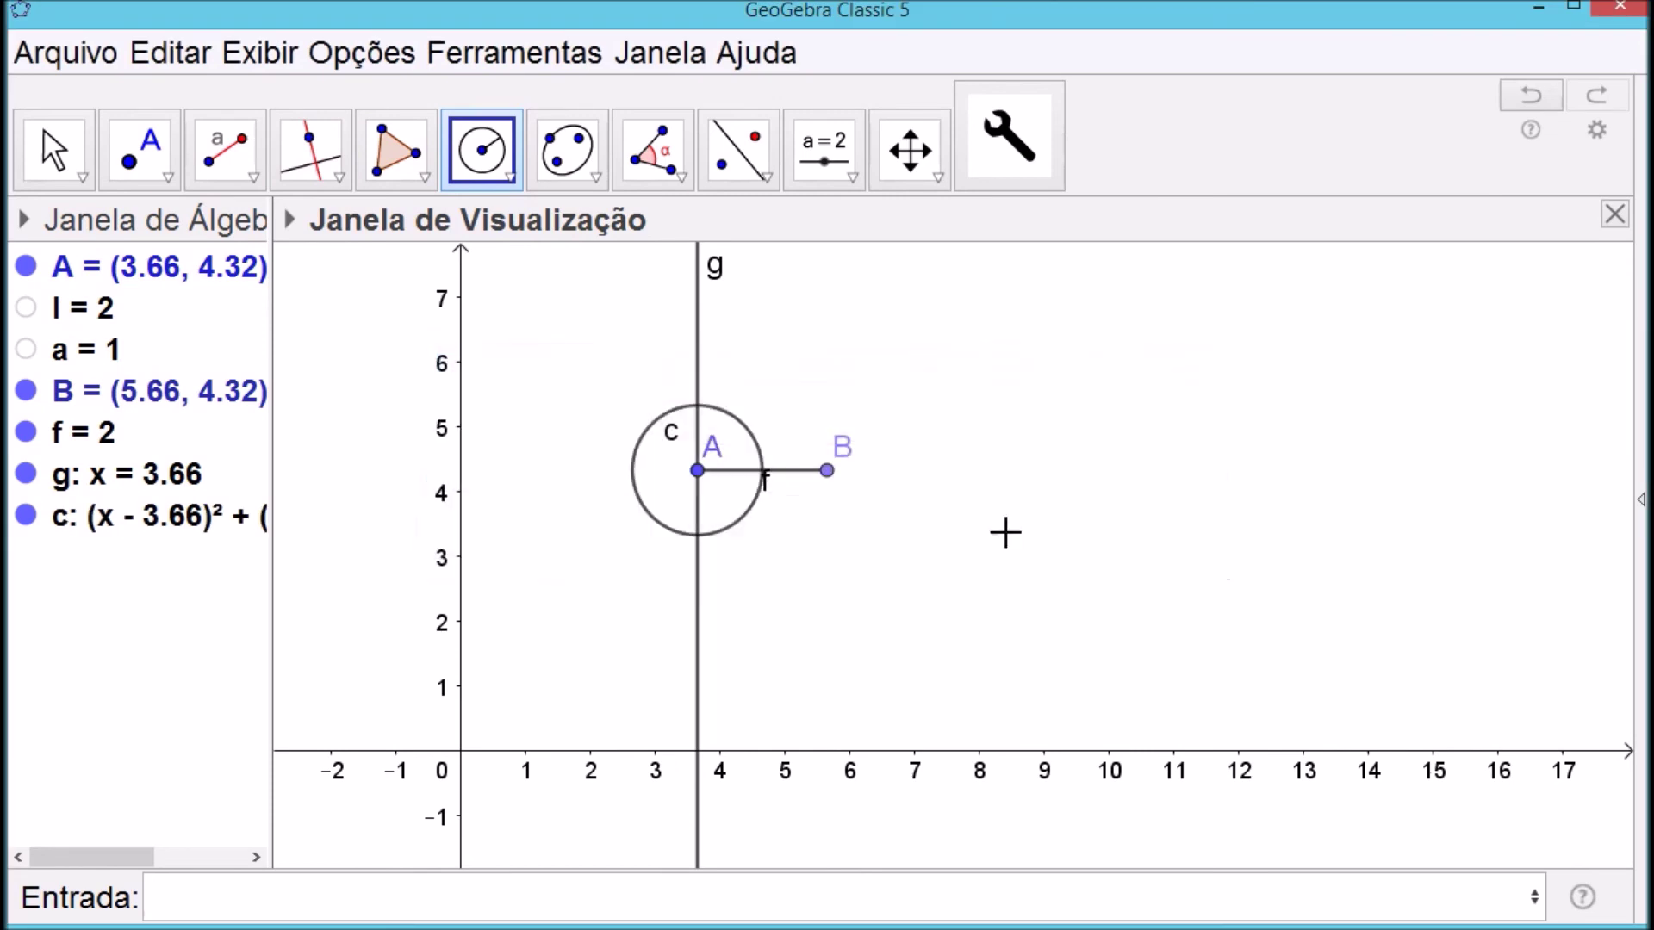
# Mark the intersection points of the vertical line g and the circle around A
pyautogui.click(170, 179)
pyautogui.click(222, 466)
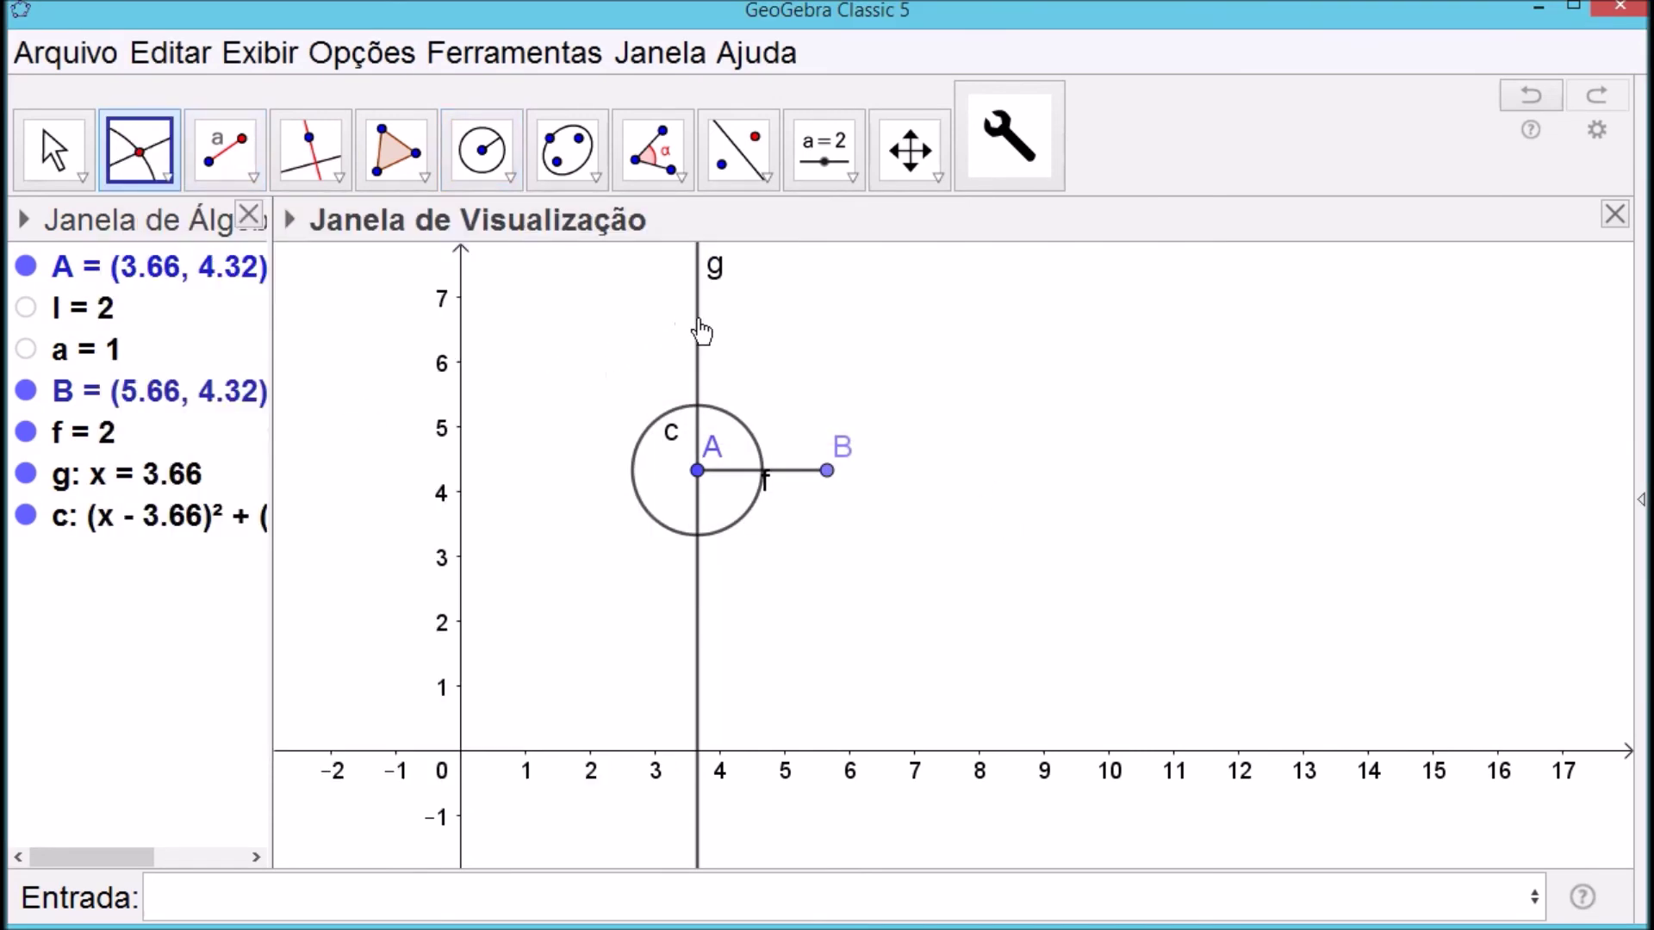
pyautogui.click(700, 333)
pyautogui.click(748, 433)
# Hide the circle, the perpendicular line g and the lower intersection point C
pyautogui.click(50, 151)
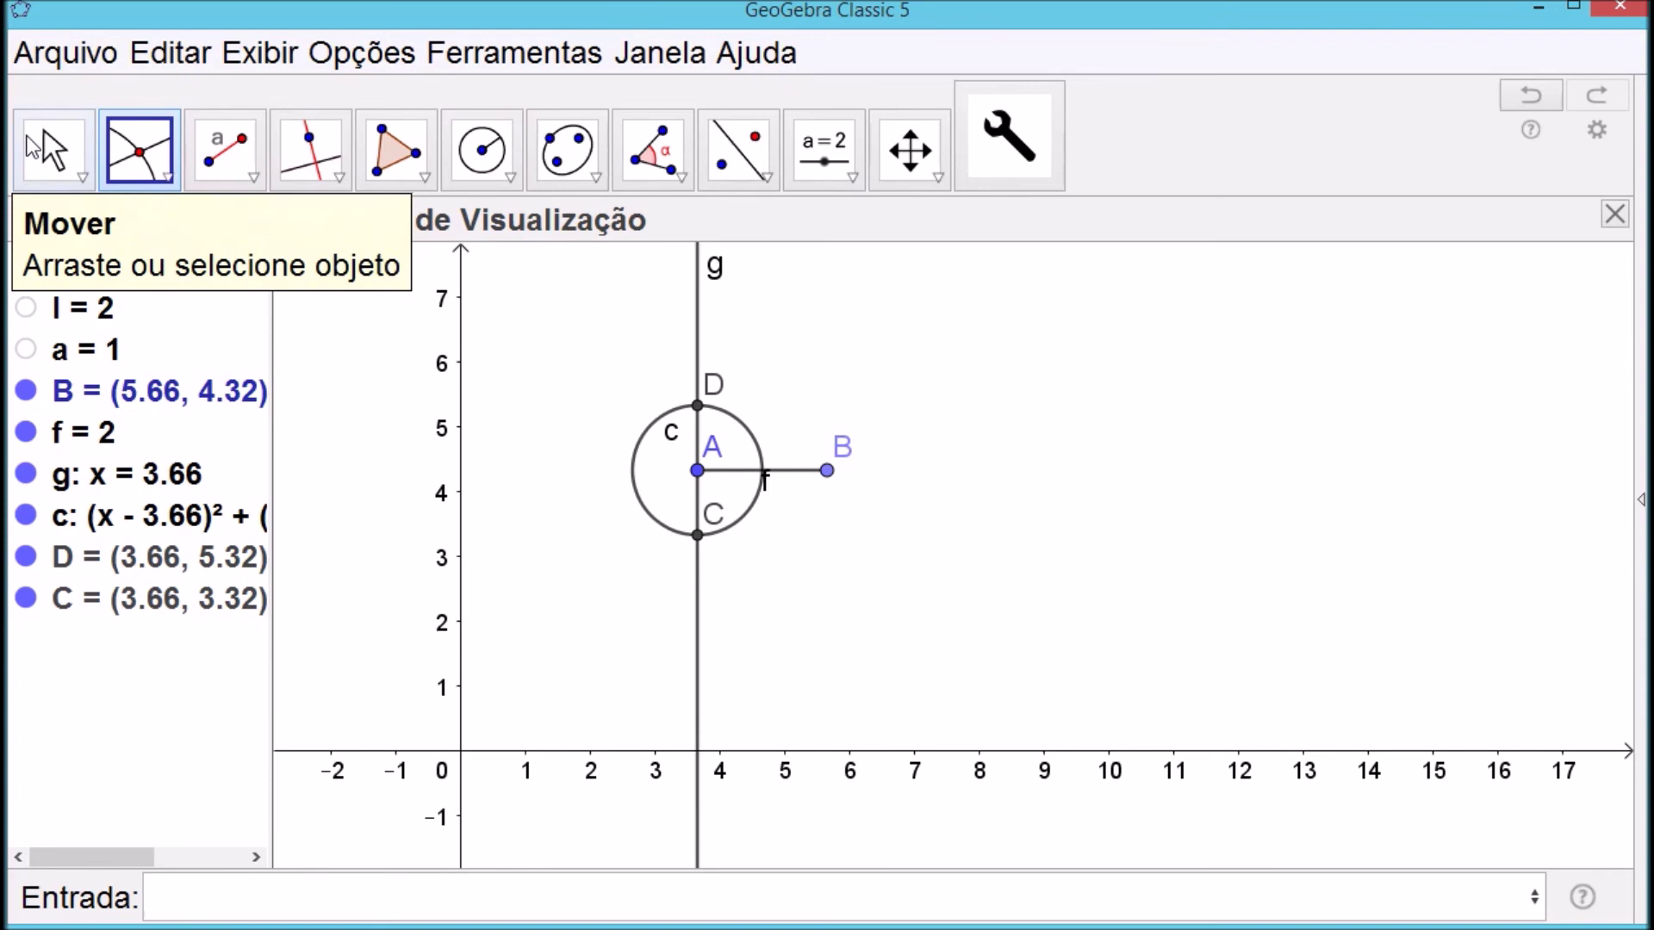
pyautogui.click(28, 516)
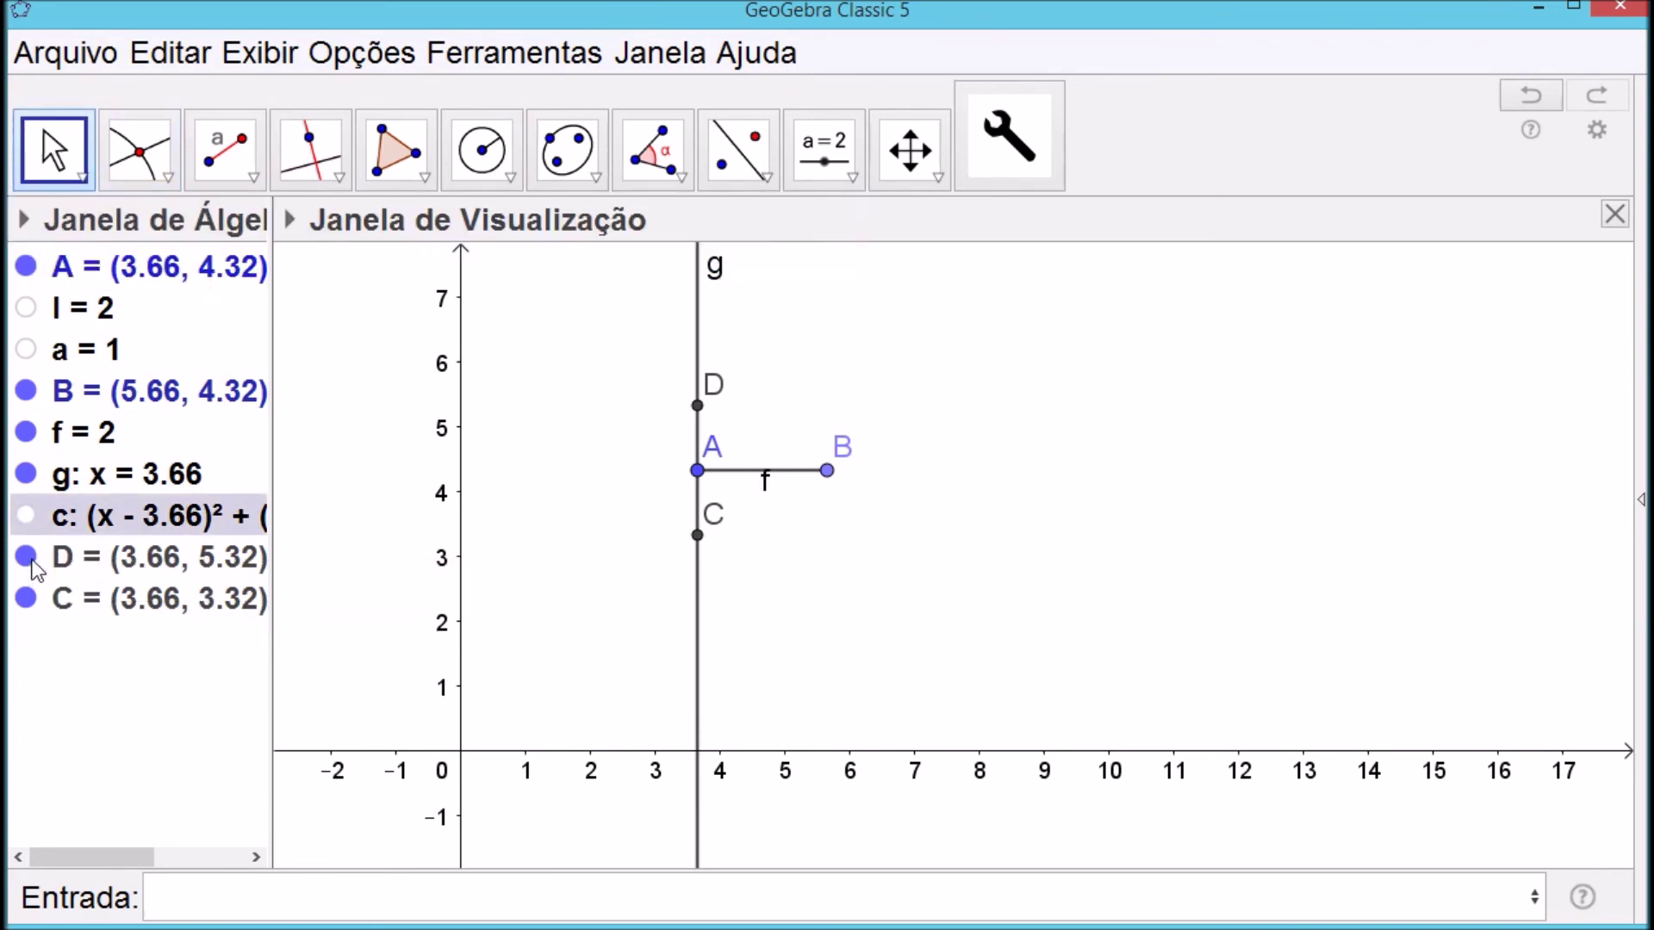
pyautogui.click(27, 475)
pyautogui.click(27, 598)
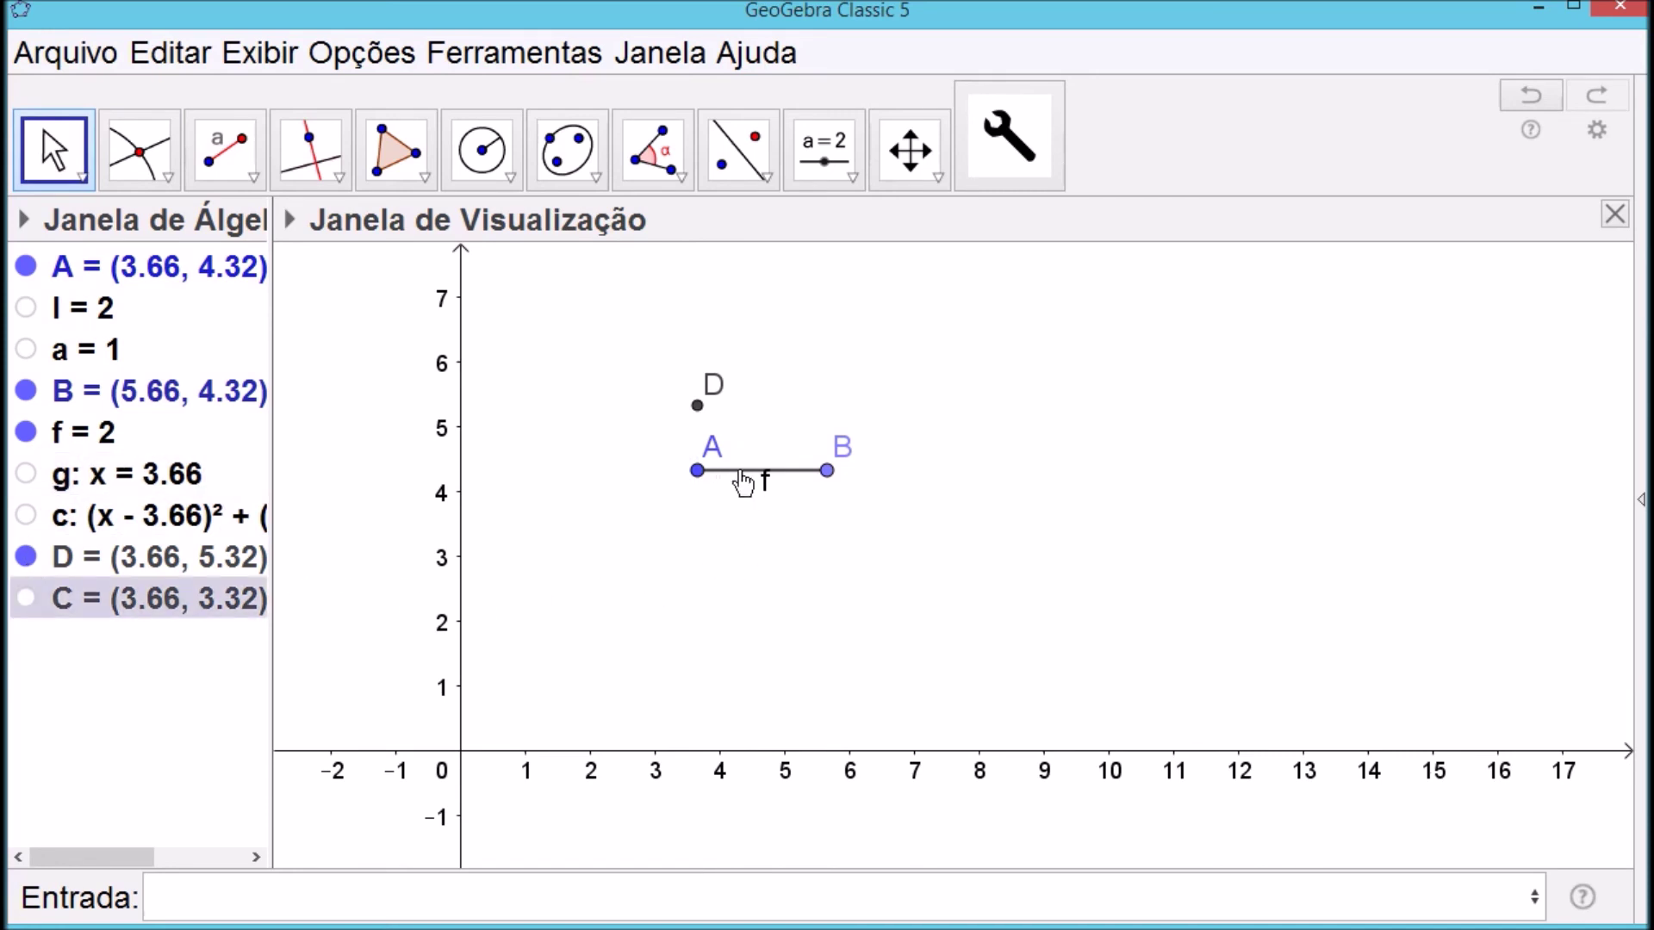
# Hide the label of segment AB
pyautogui.rightClick(743, 484)
pyautogui.click(858, 583)
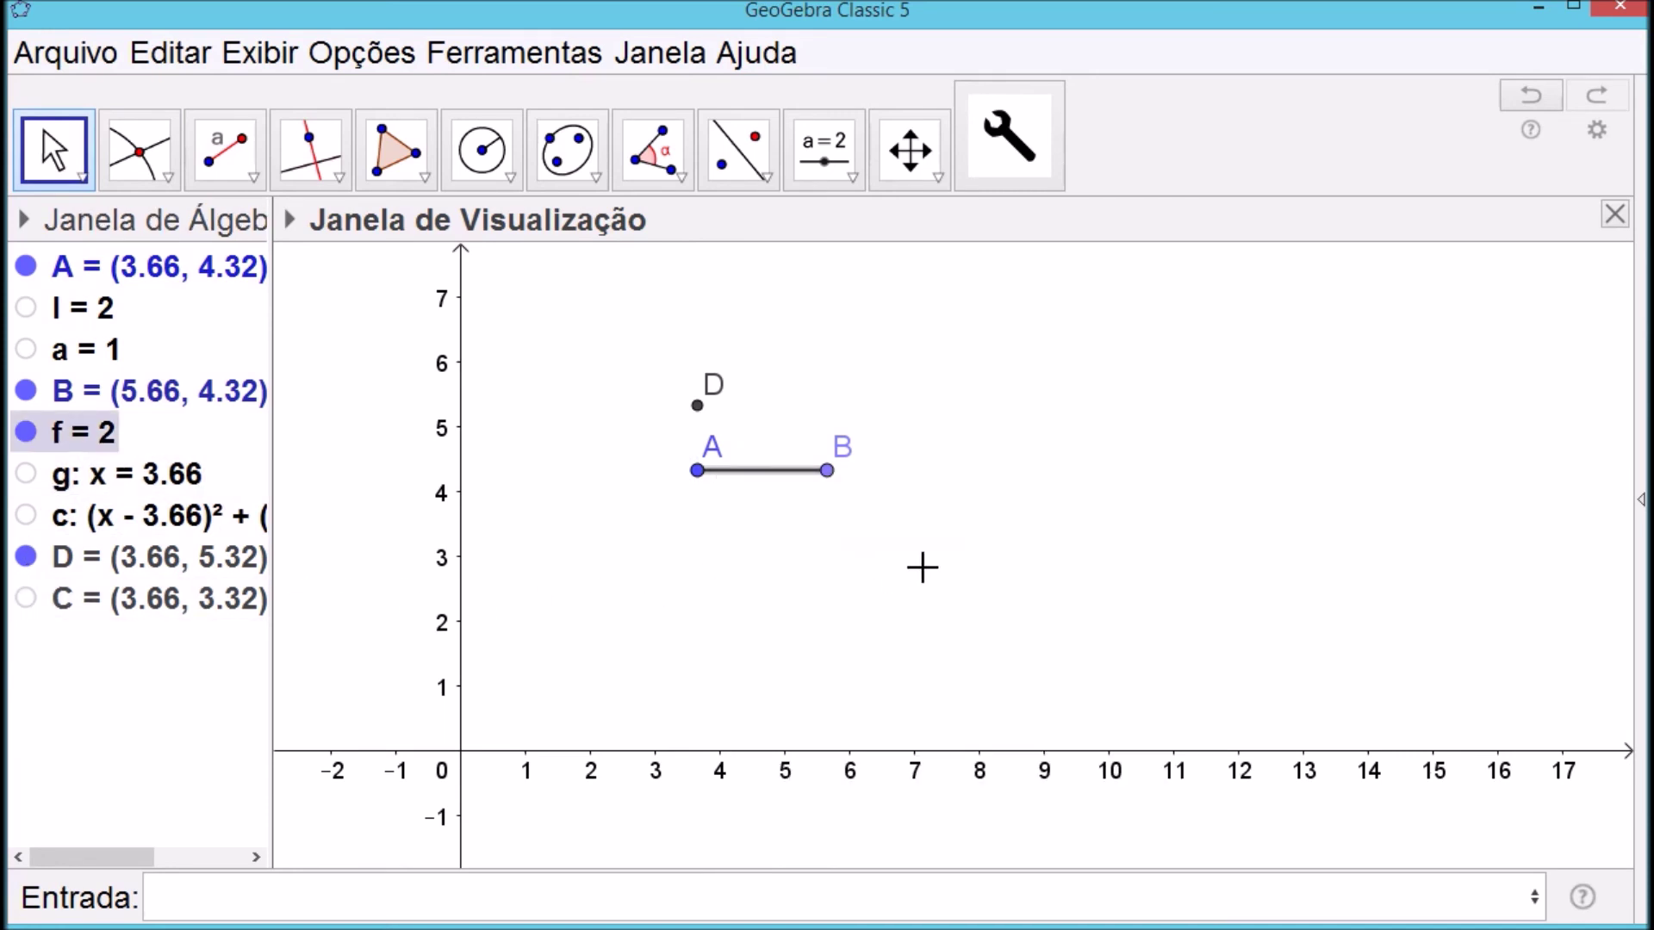
pyautogui.click(922, 568)
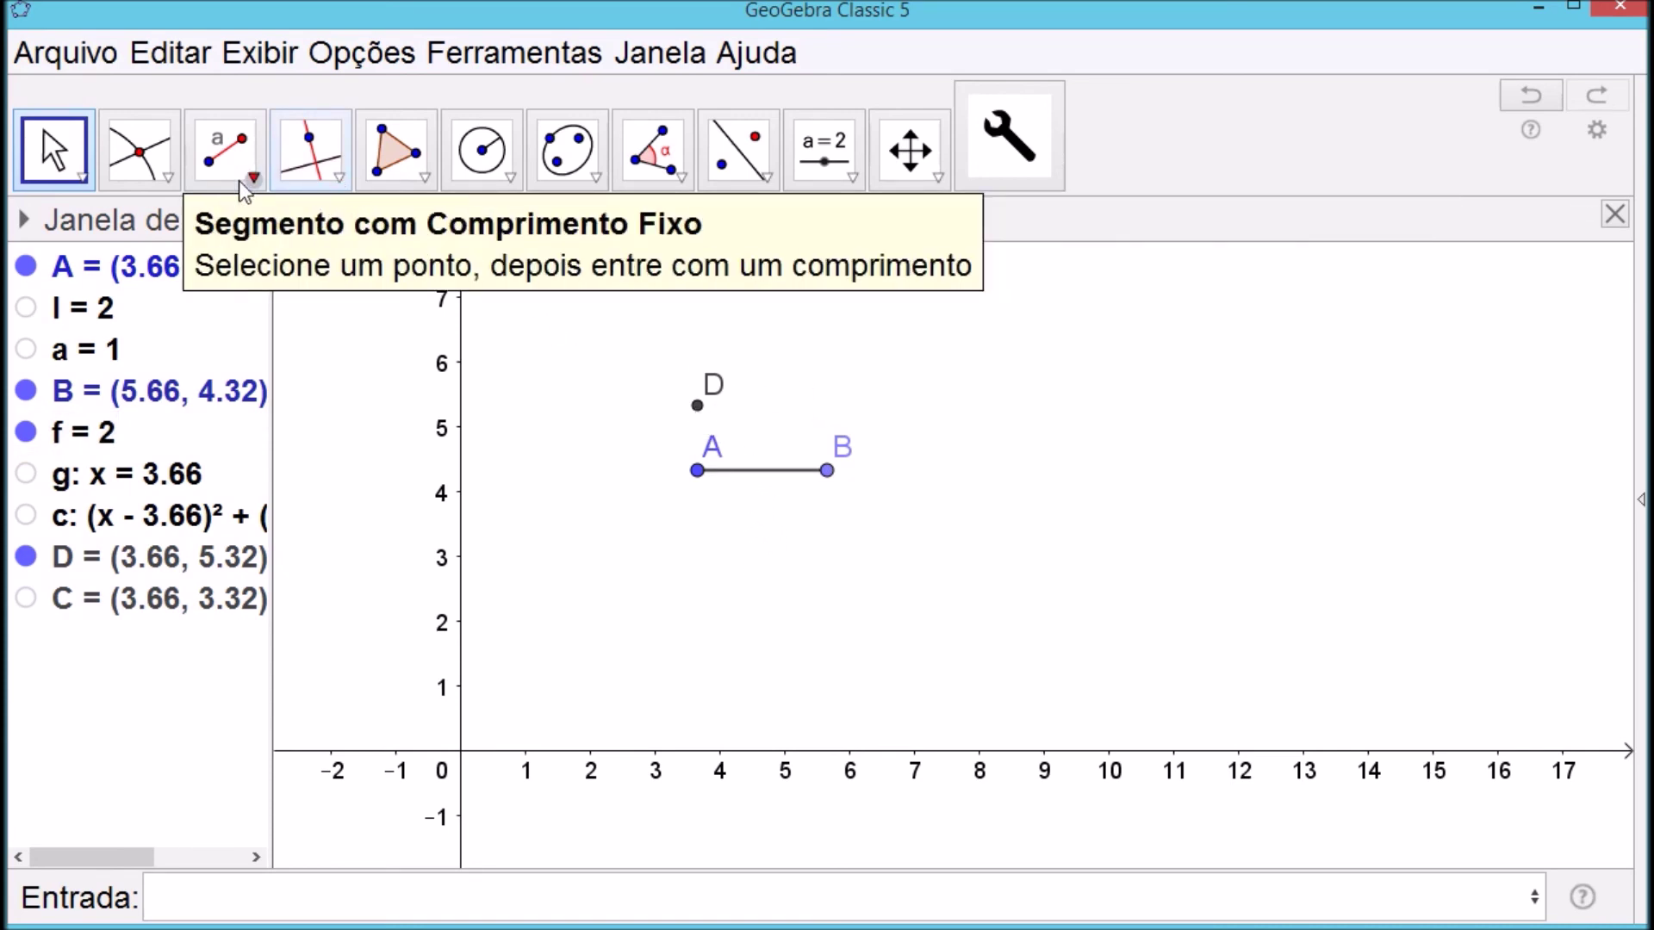
# Construct a line through point D parallel to segment AB
pyautogui.click(338, 172)
pyautogui.moveTo(397, 155)
pyautogui.moveTo(343, 267)
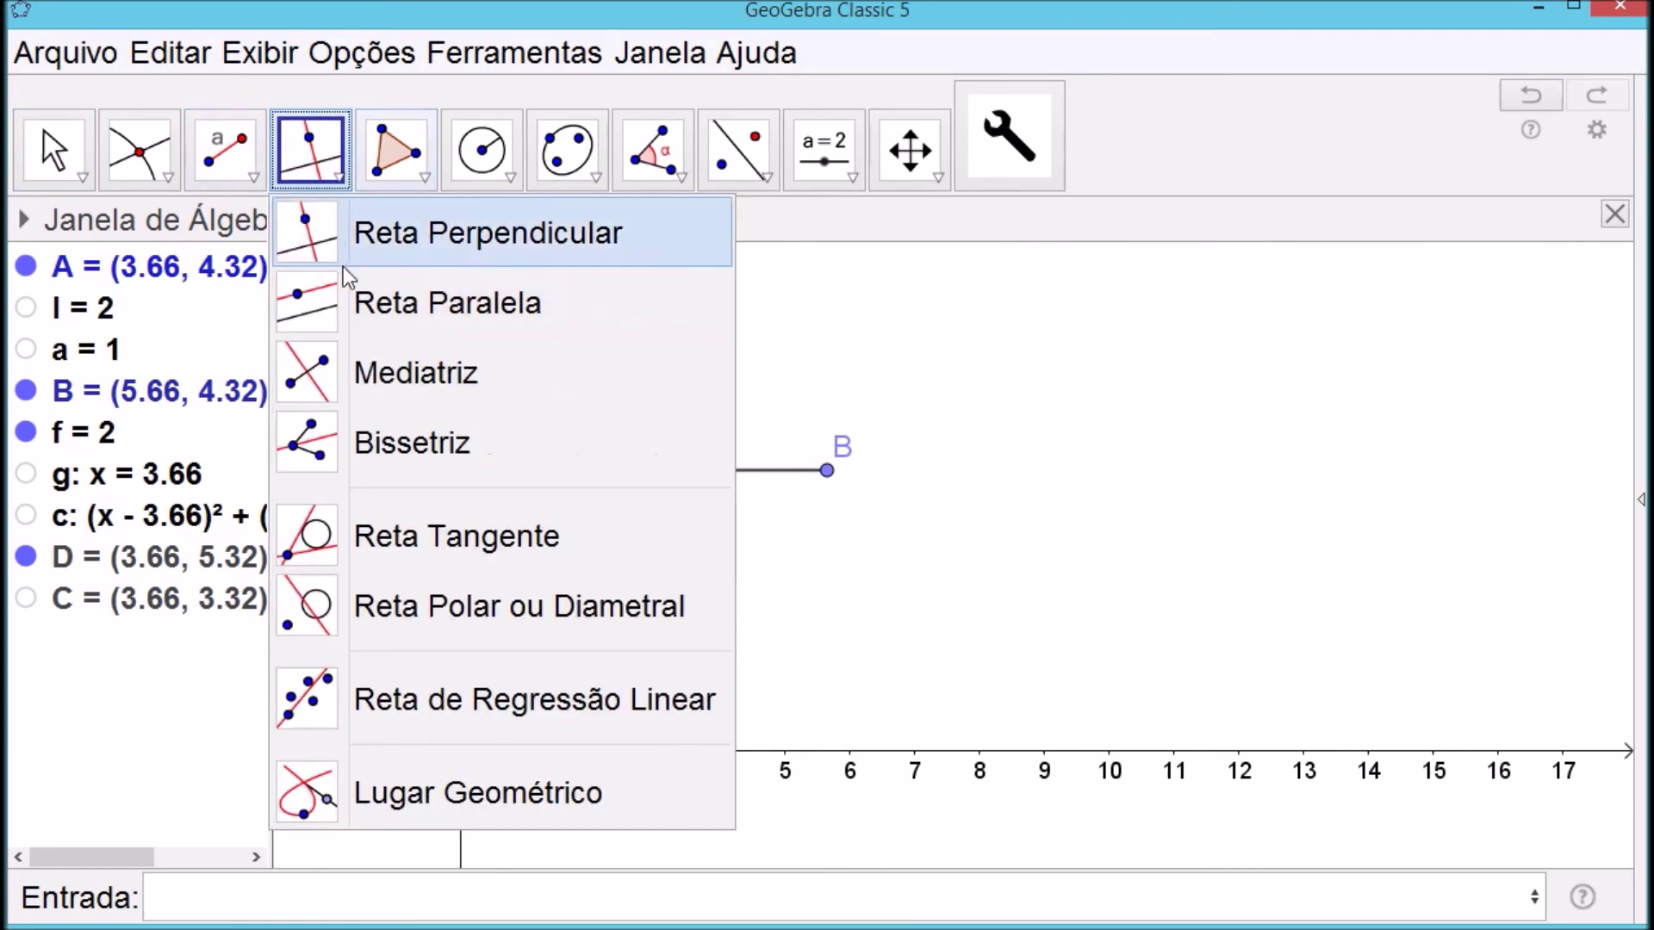
pyautogui.click(343, 303)
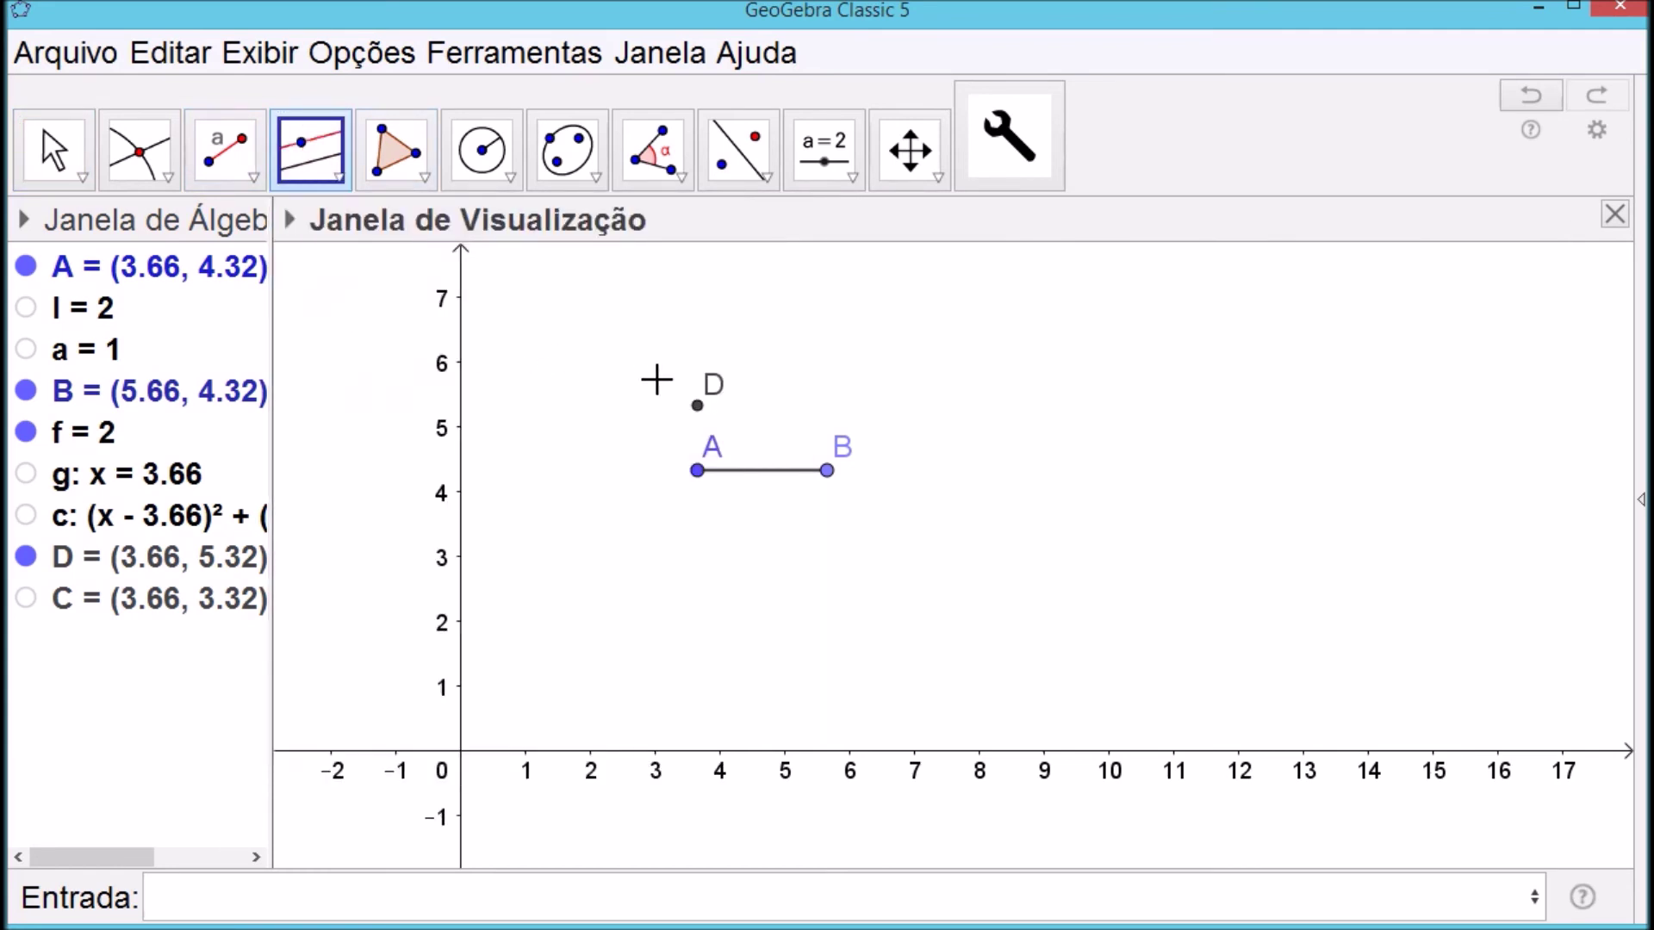
pyautogui.click(697, 408)
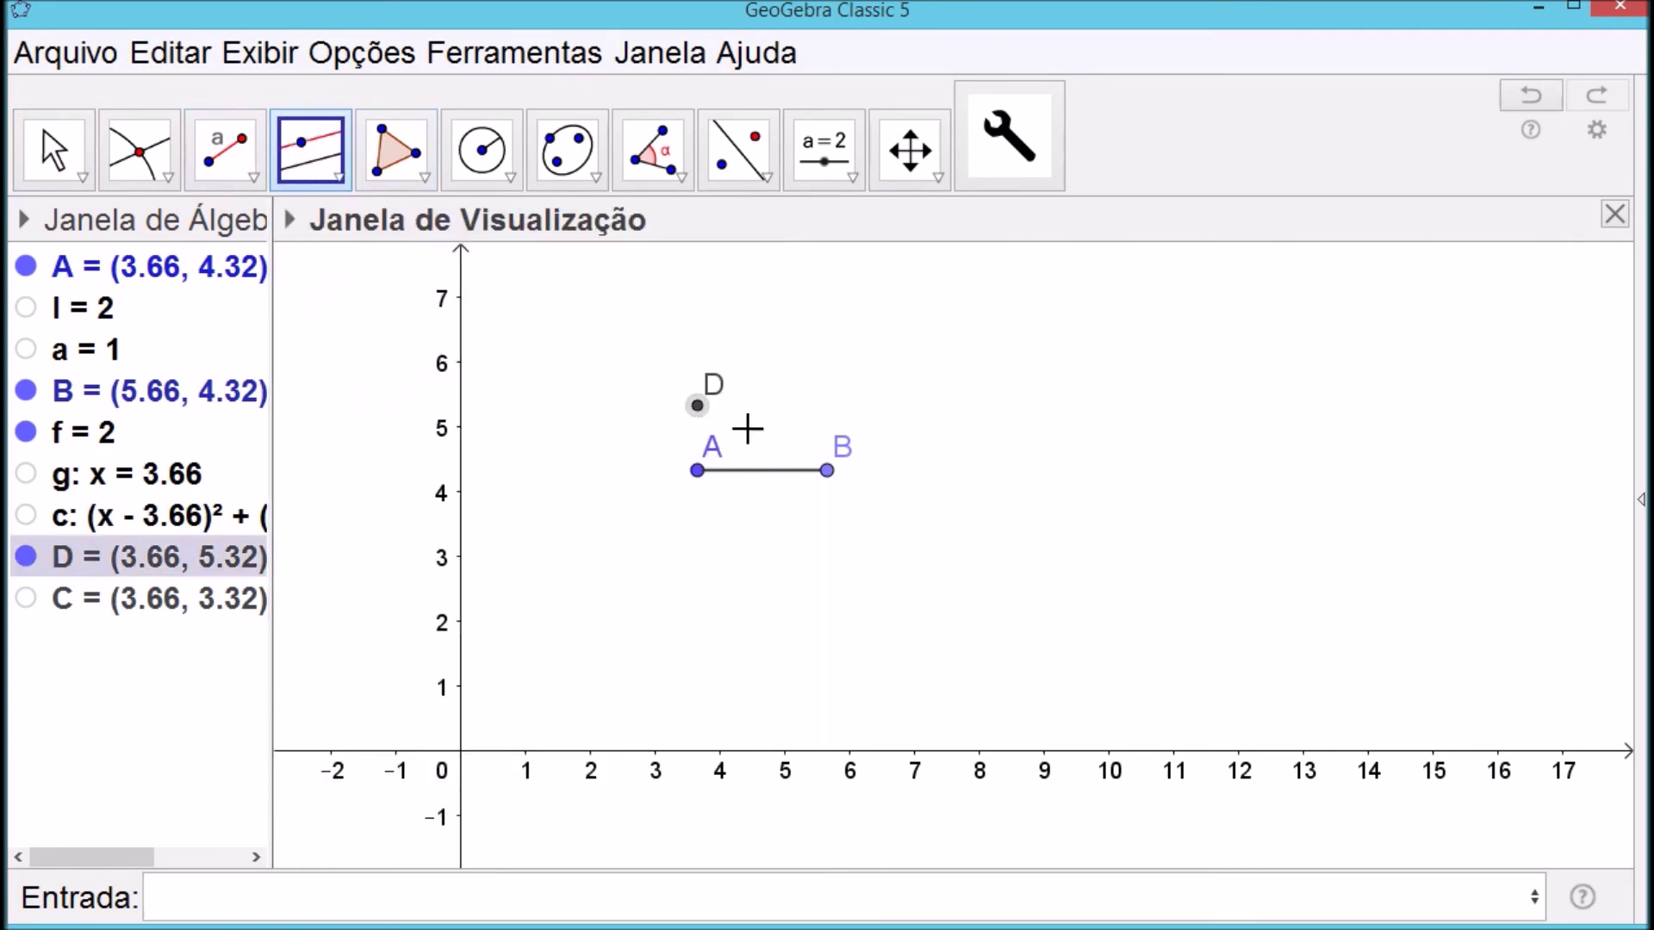
pyautogui.click(765, 472)
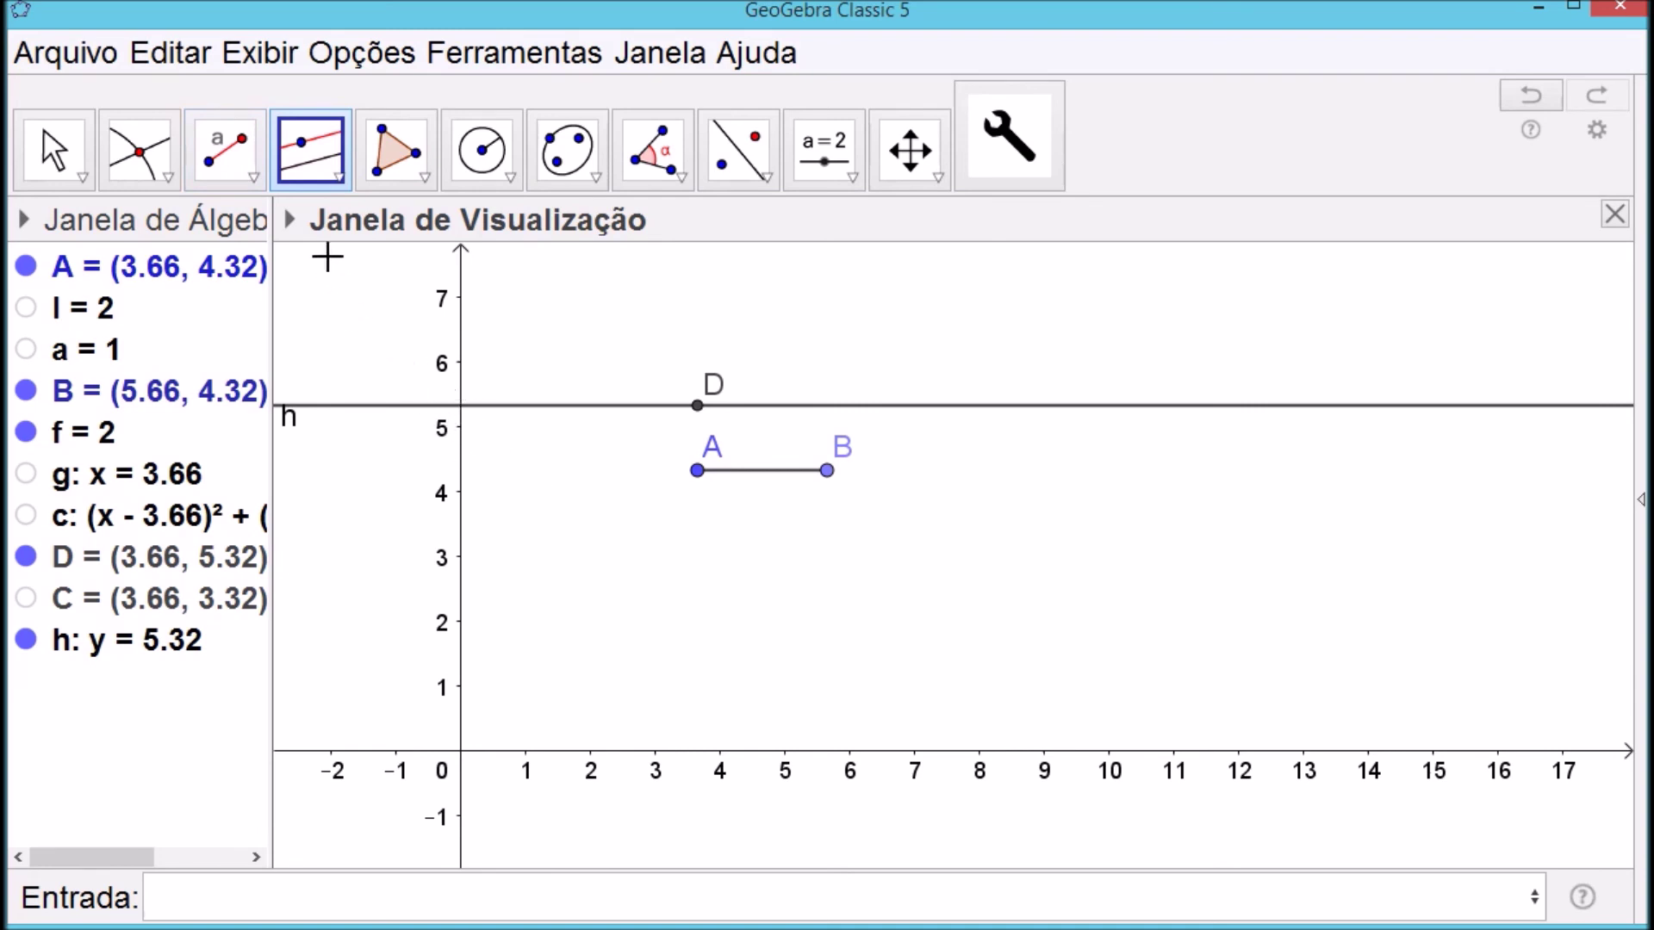
# Draw a fixed-length segment from point D along the parallel line with length l/2
pyautogui.click(240, 172)
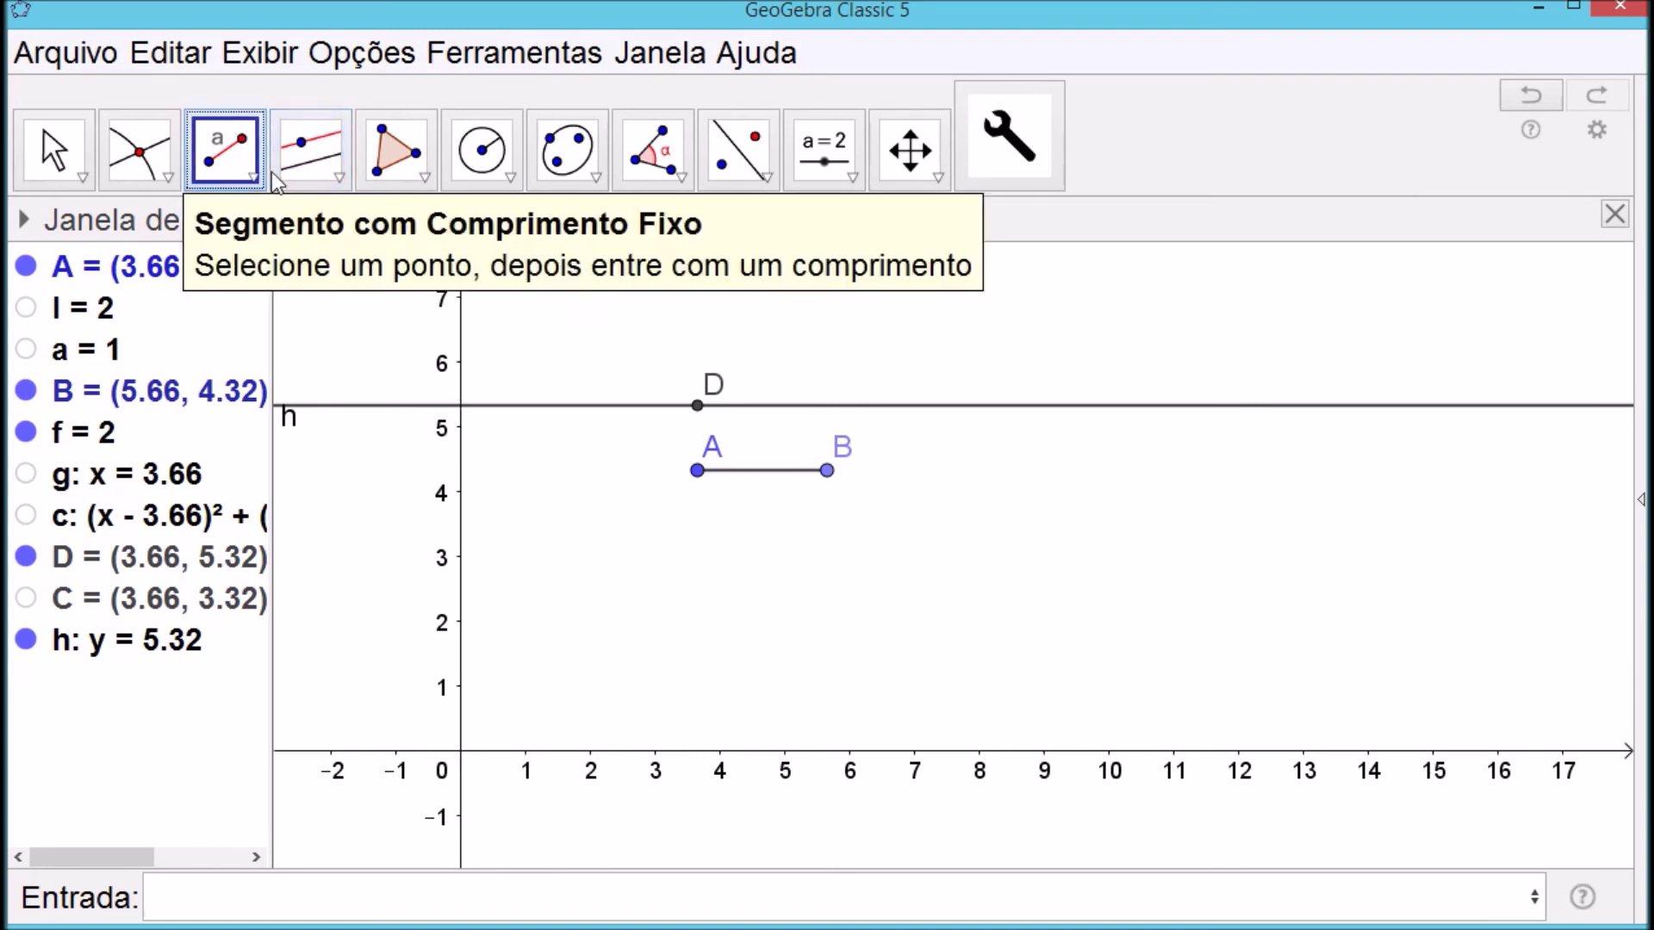
pyautogui.click(697, 407)
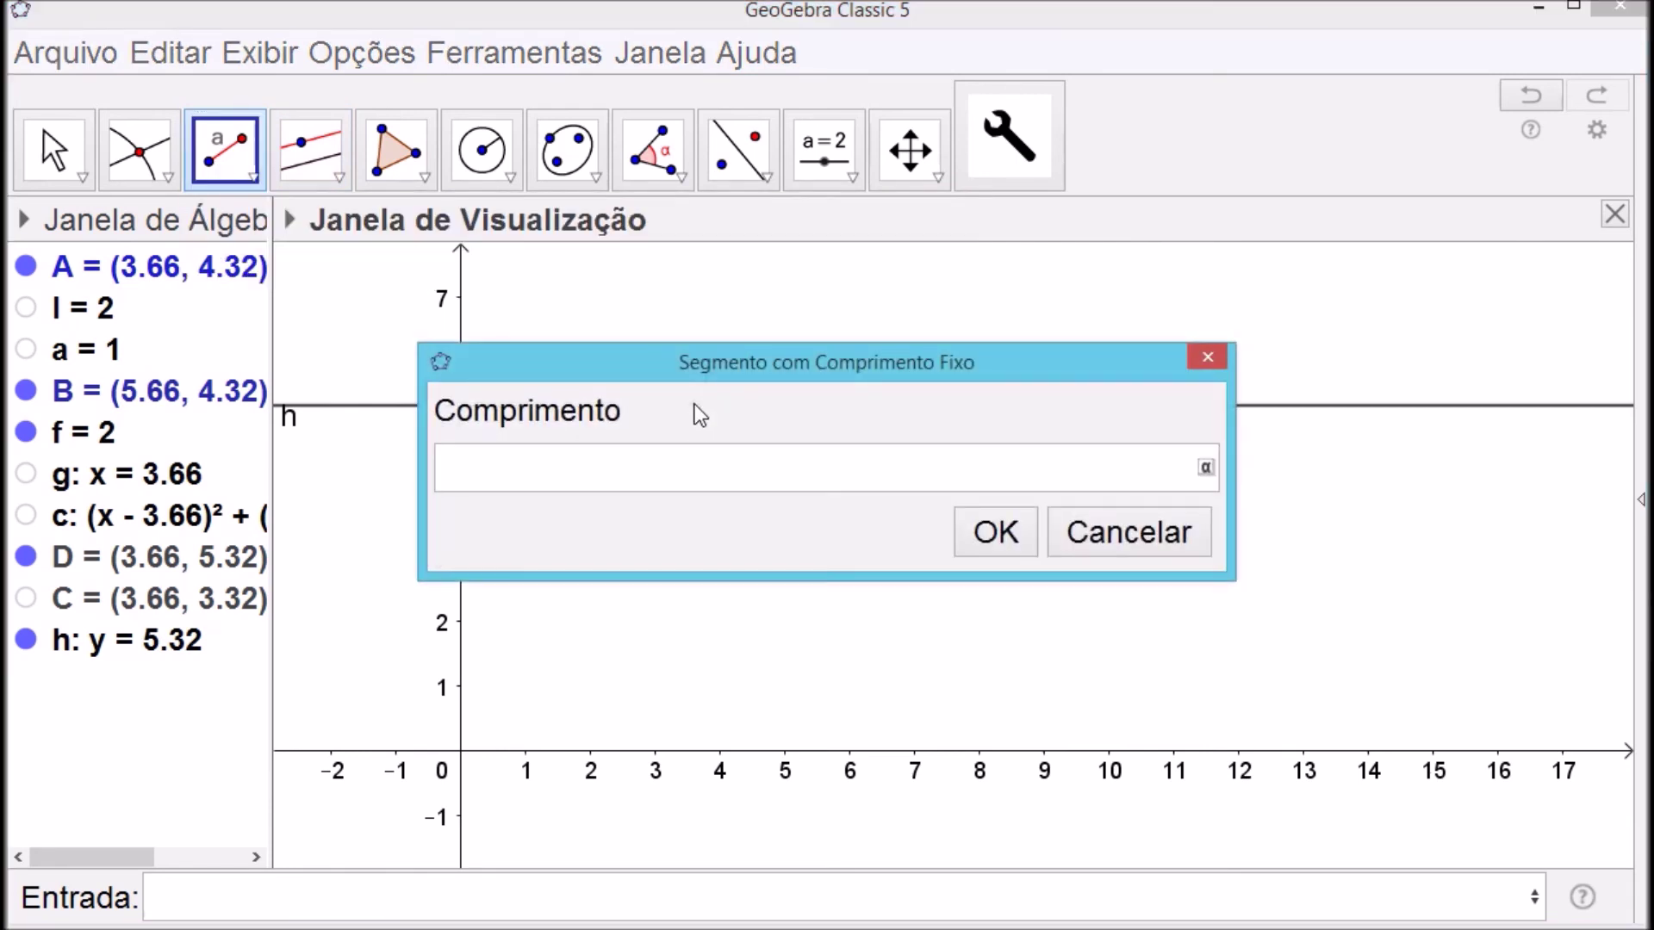
pyautogui.write('l/2')
pyautogui.click(967, 529)
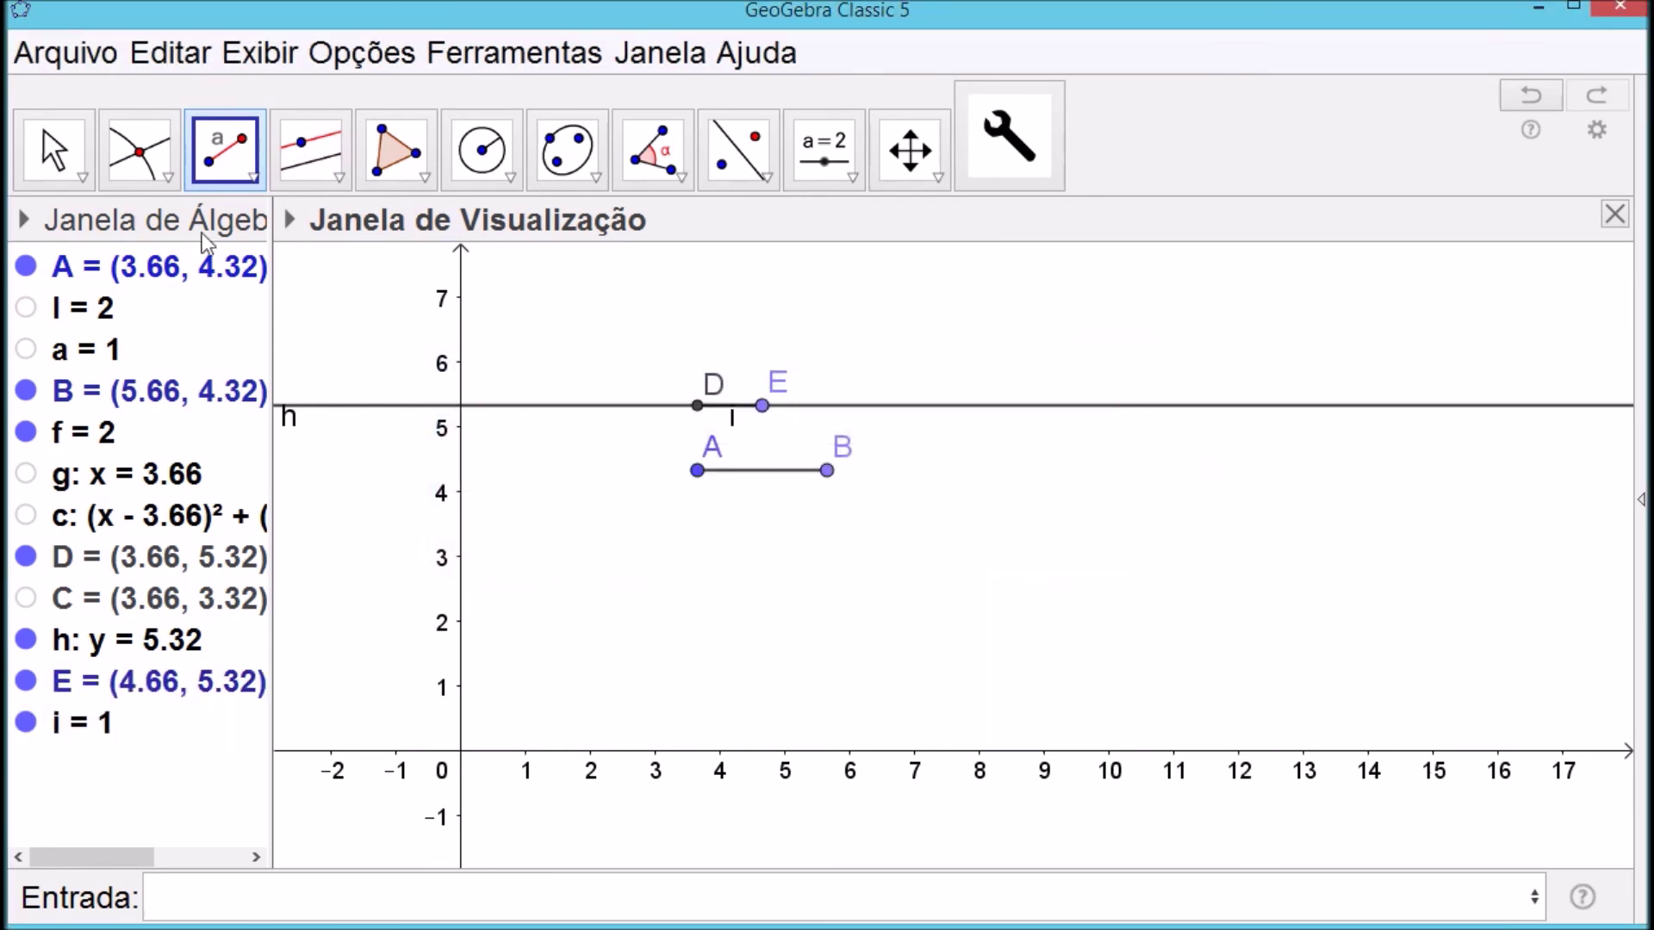
# Draw a fixed-length segment starting at point E with length l
pyautogui.click(53, 148)
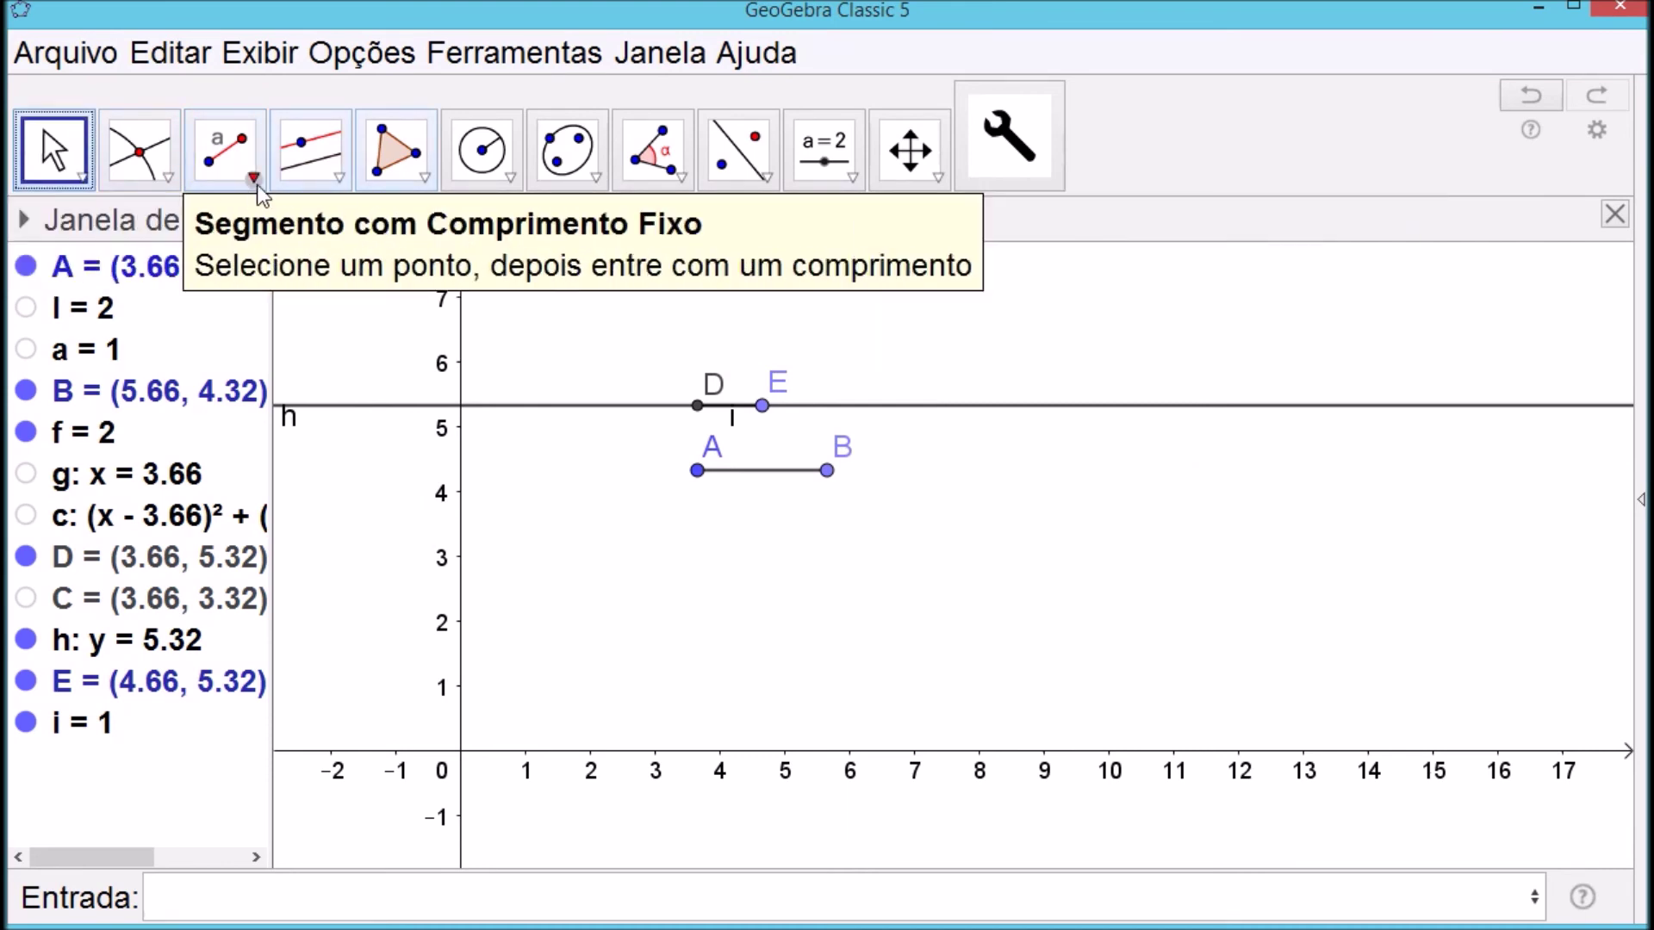
pyautogui.click(252, 164)
pyautogui.click(249, 159)
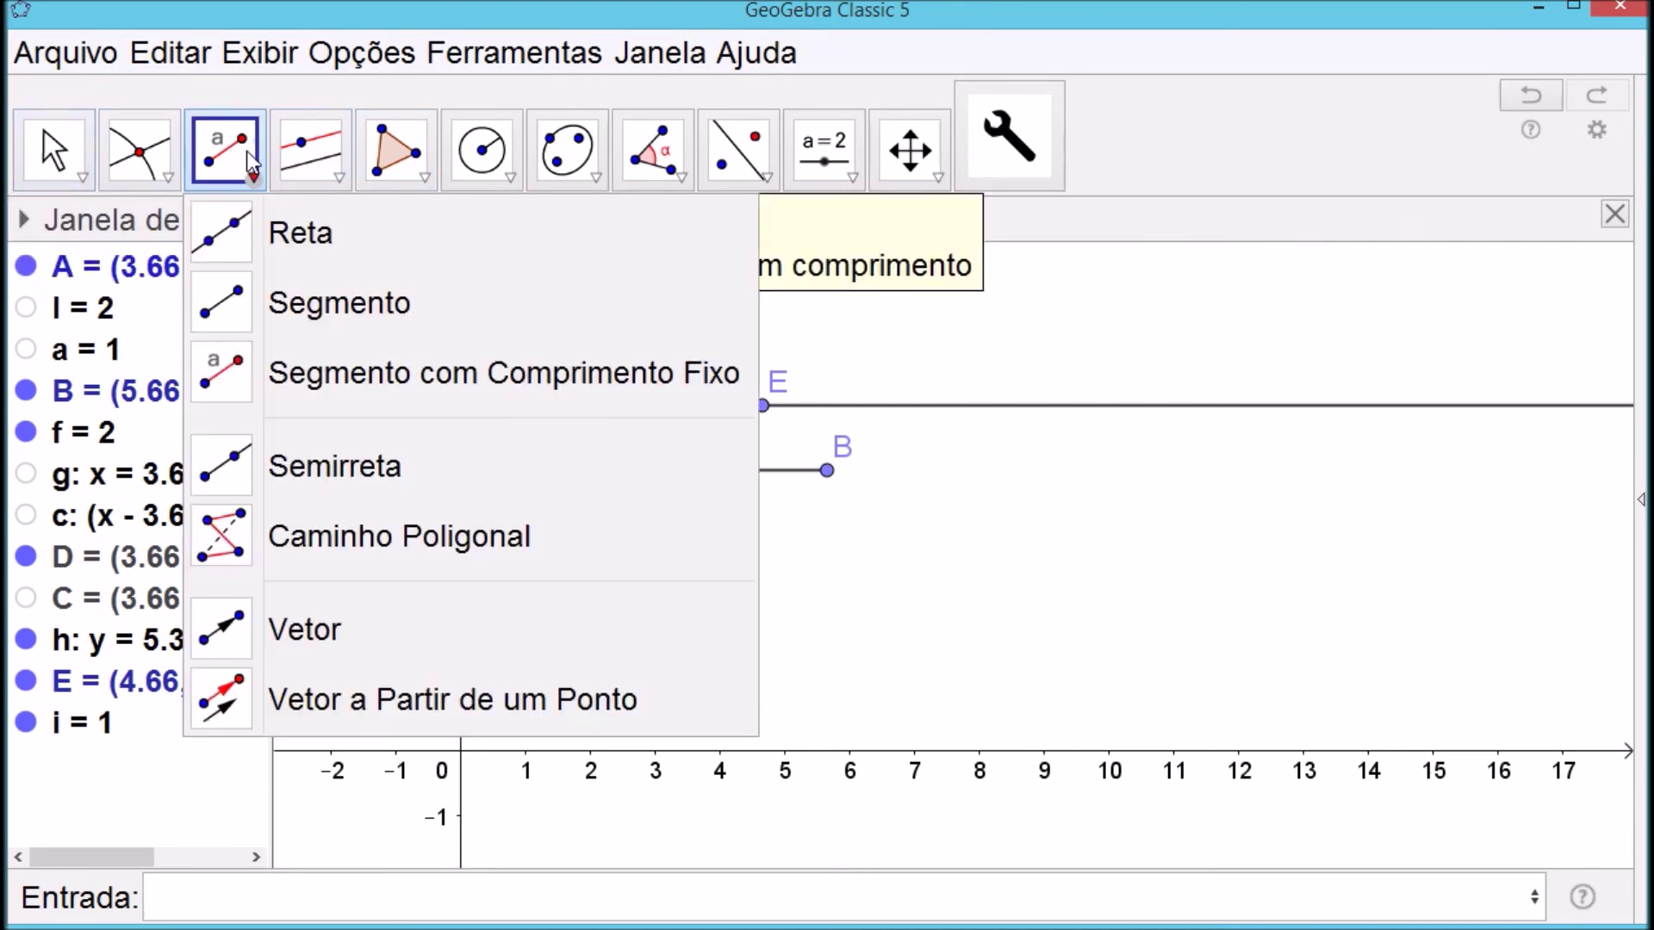
pyautogui.click(348, 371)
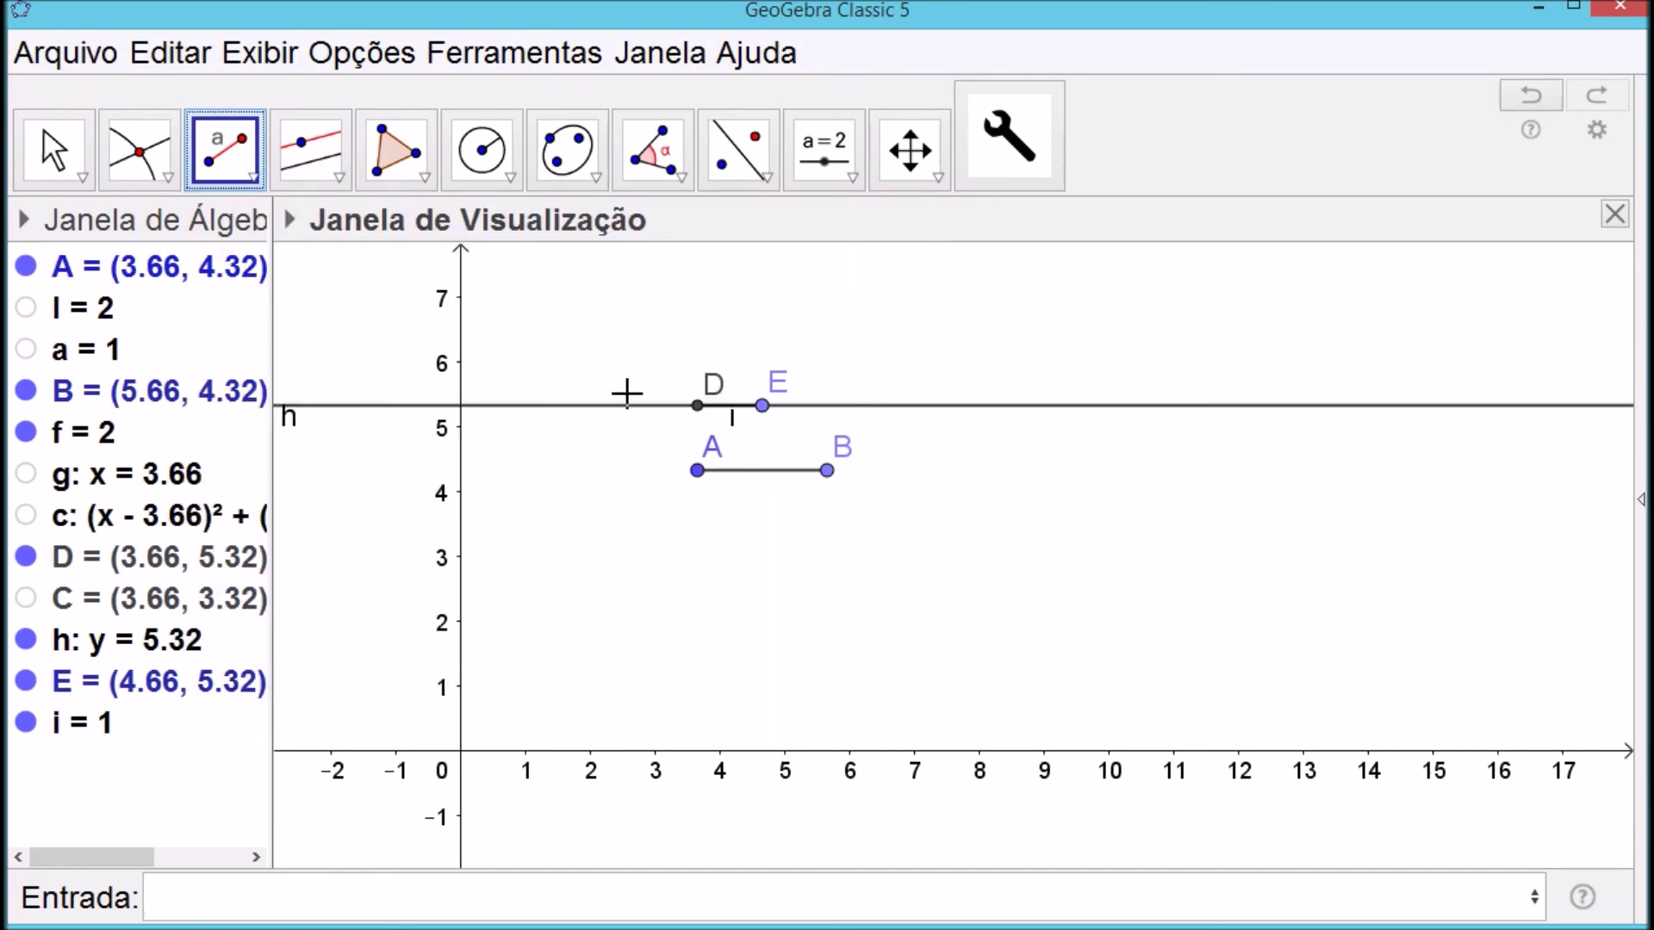
pyautogui.click(762, 406)
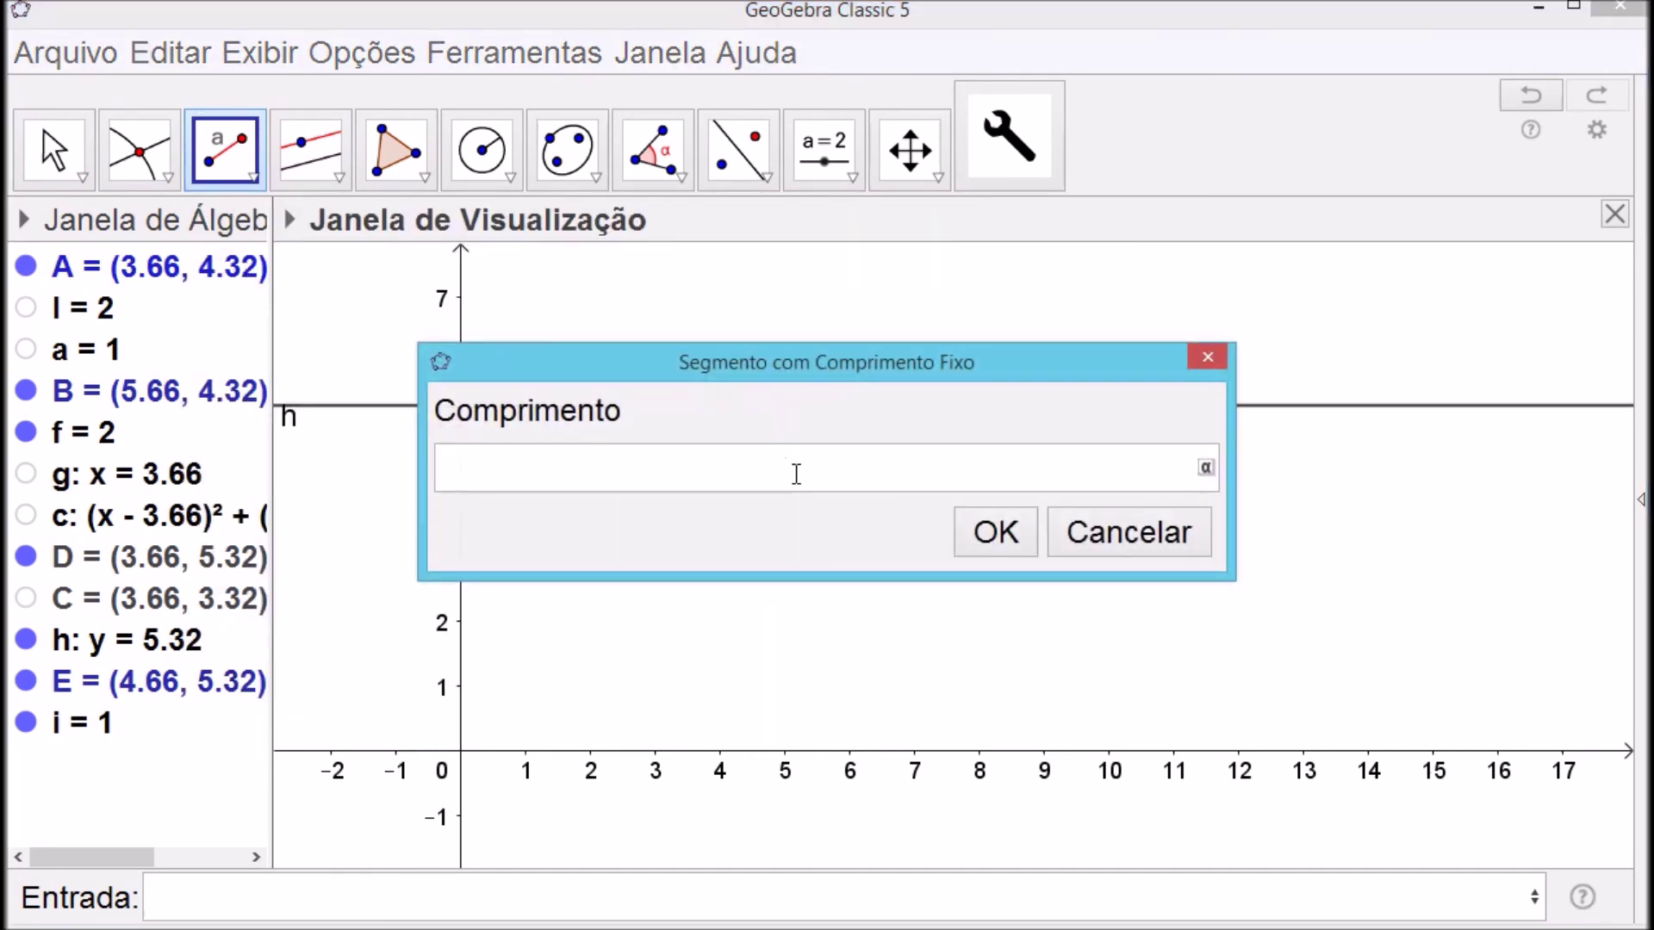
pyautogui.write('l')
pyautogui.click(997, 532)
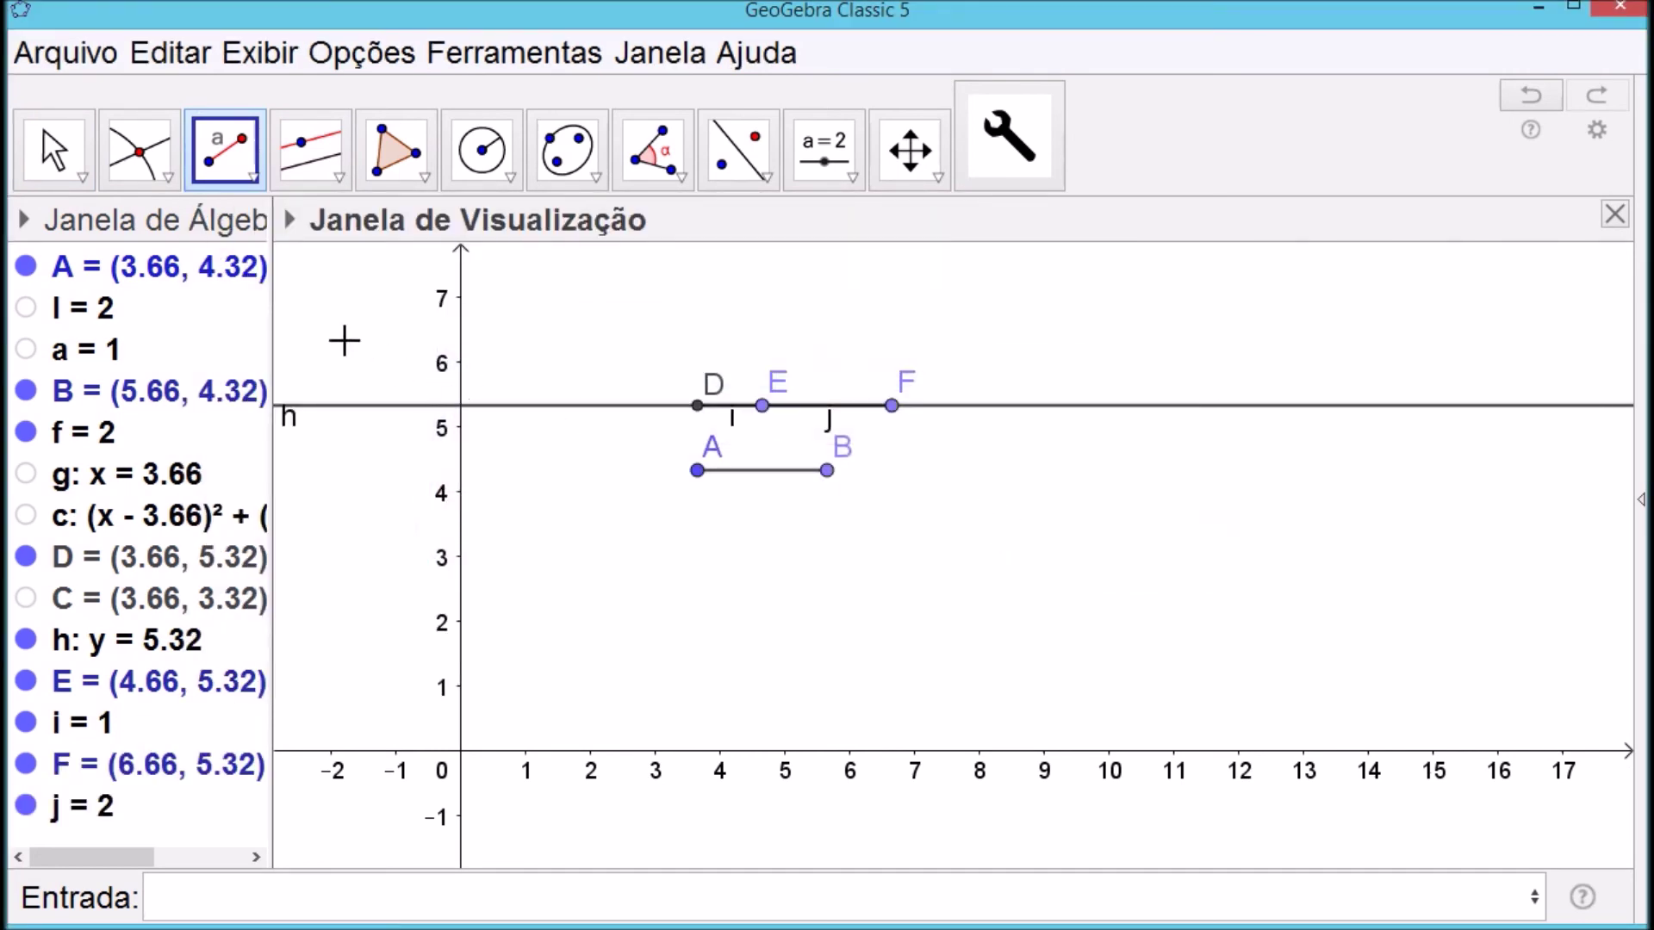
# Hide the parallel line h, point D and the short segment DE
pyautogui.click(53, 148)
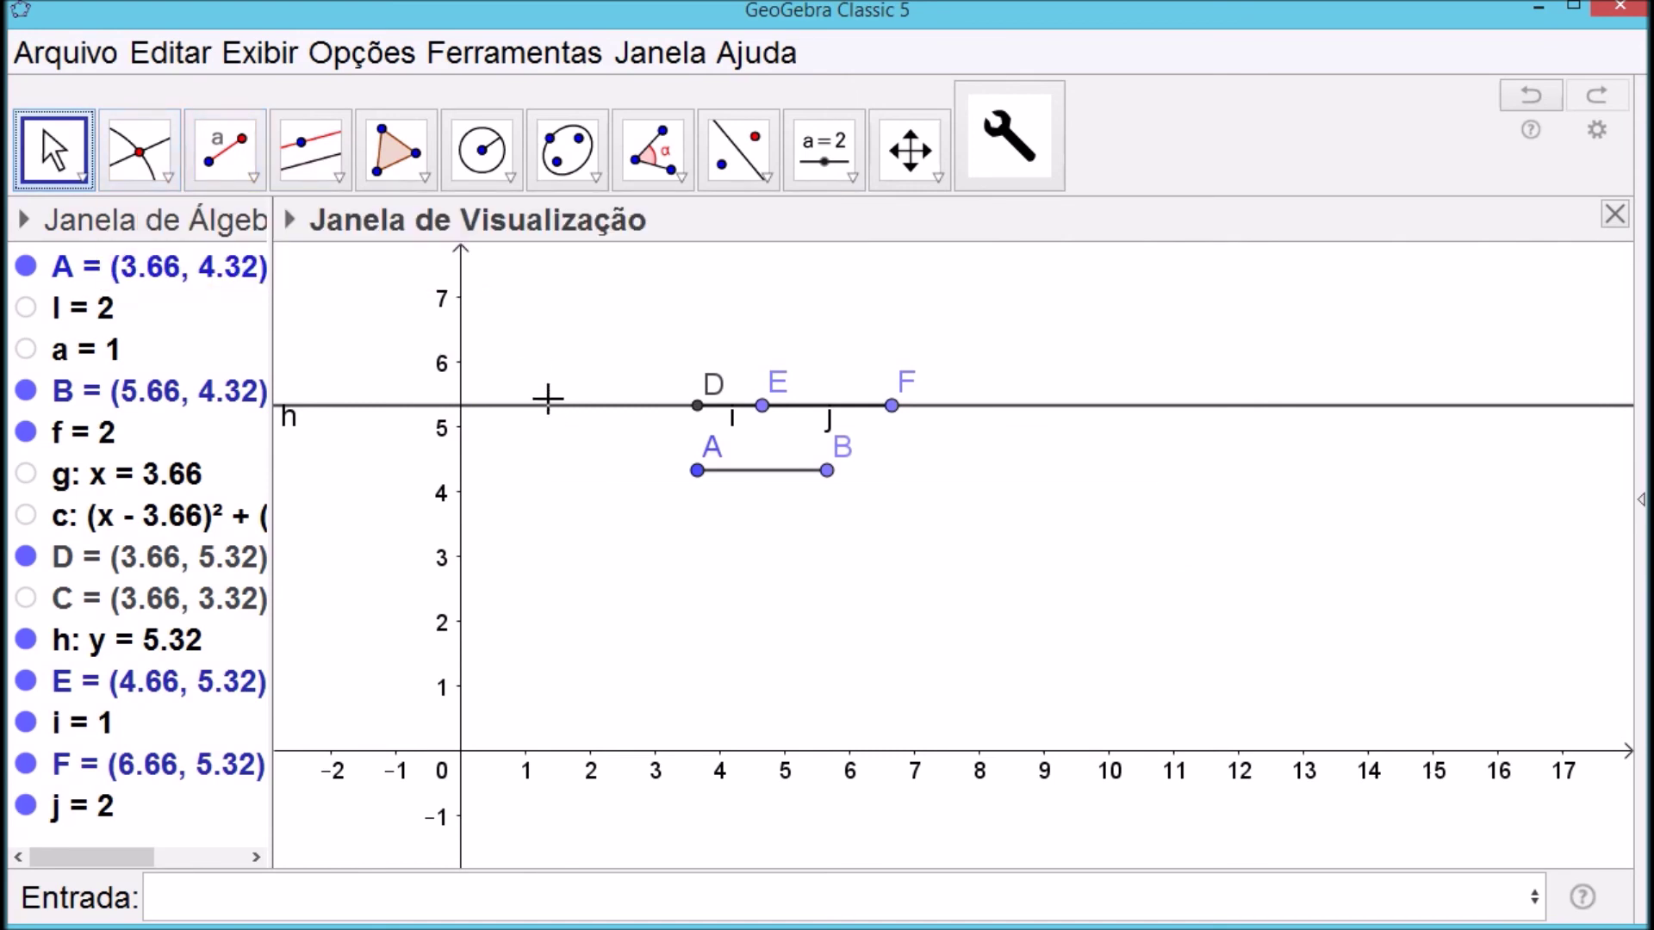
pyautogui.click(25, 639)
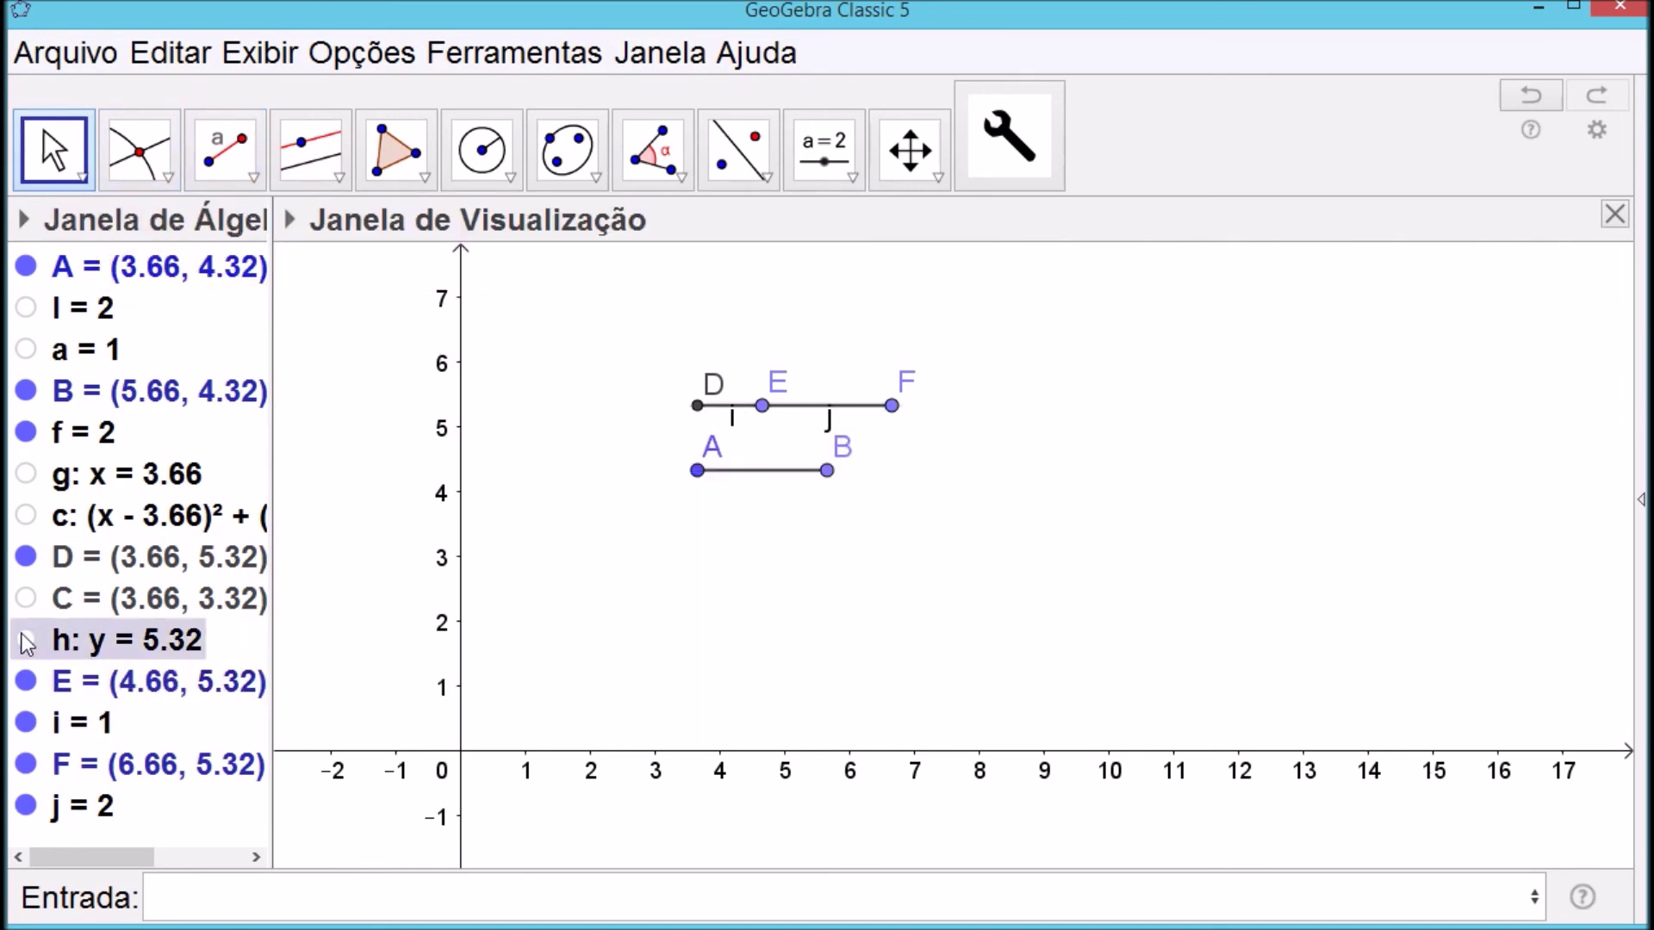
pyautogui.click(27, 557)
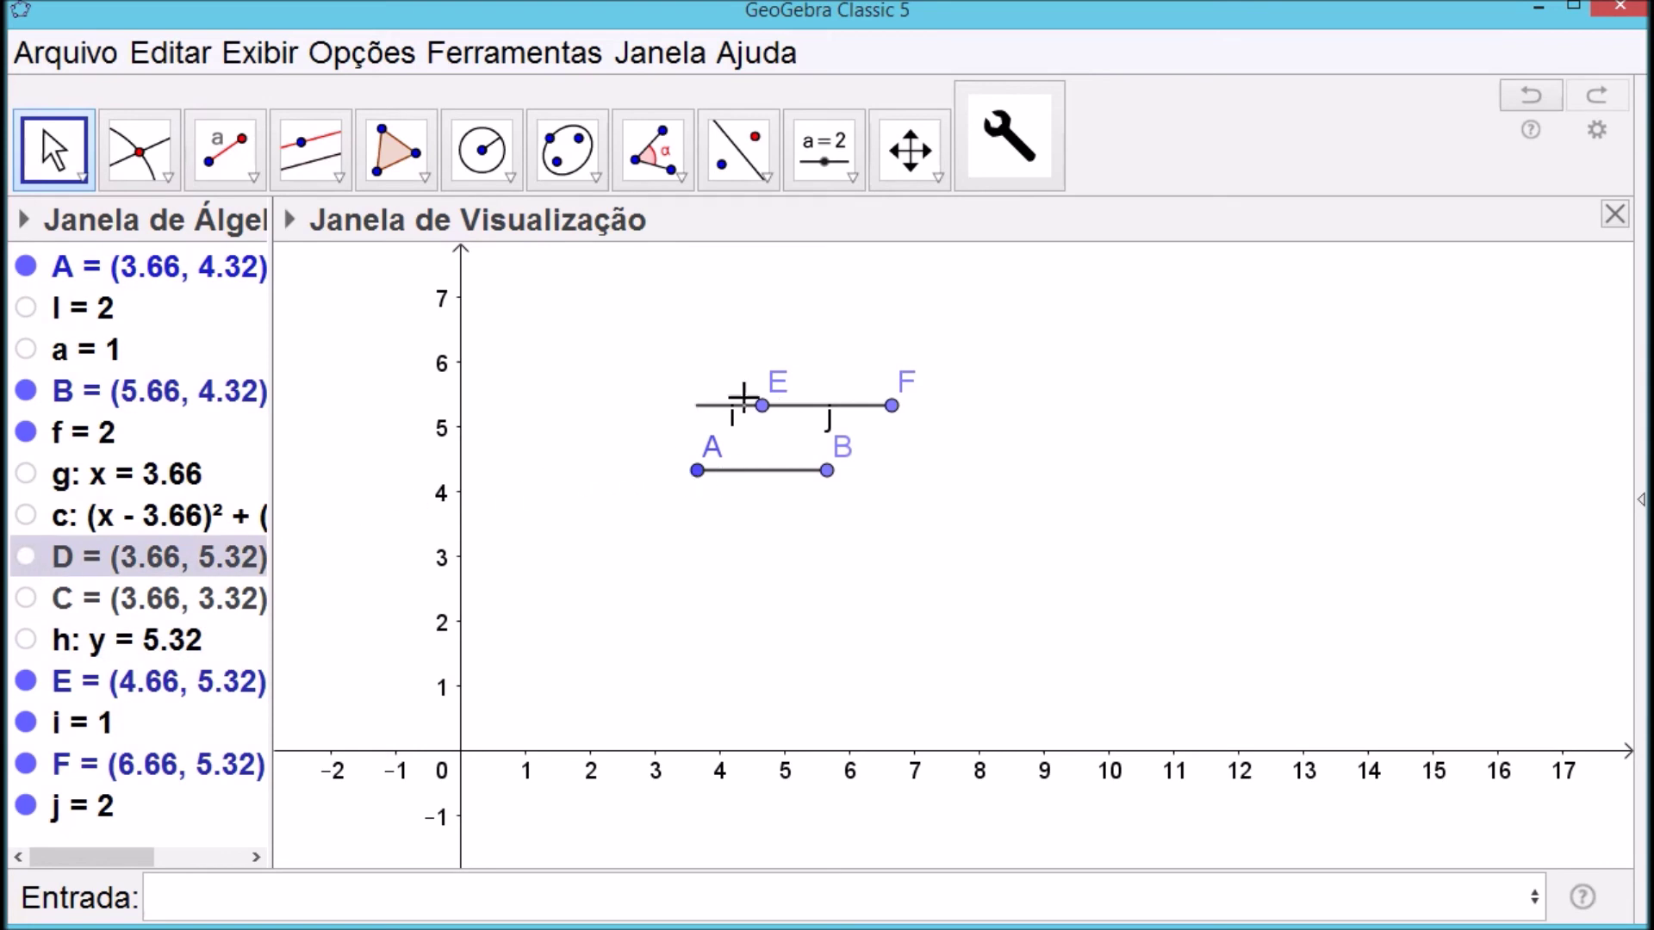
pyautogui.rightClick(720, 419)
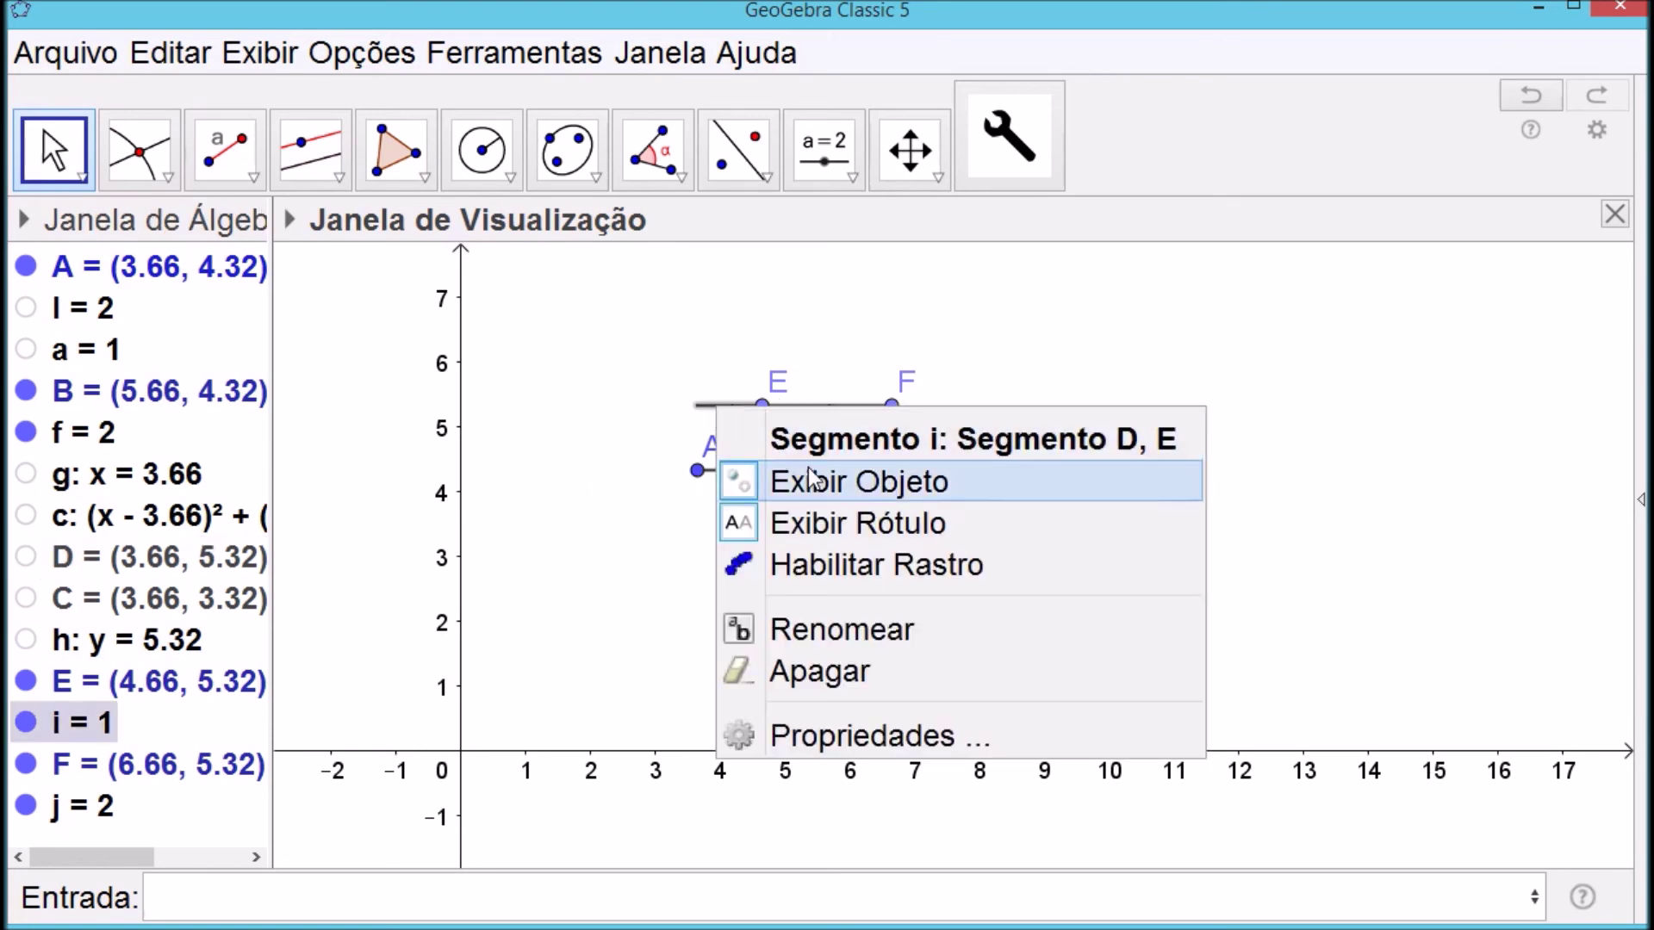
pyautogui.click(758, 477)
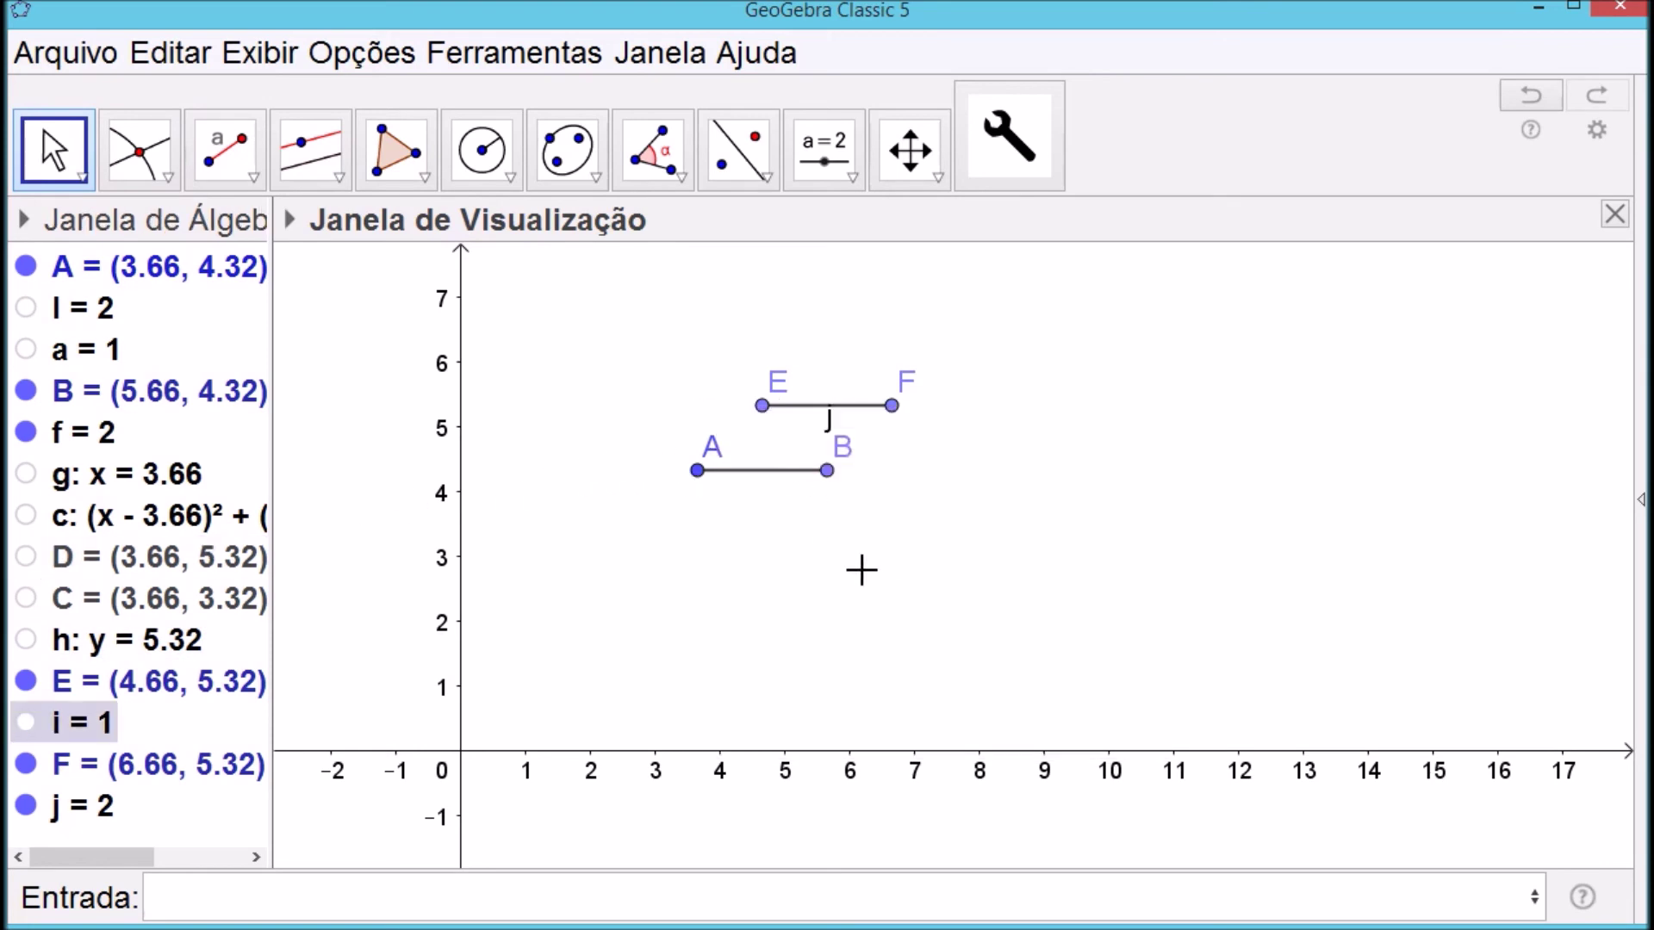
# Hide the label of segment EF
pyautogui.rightClick(817, 420)
pyautogui.click(962, 521)
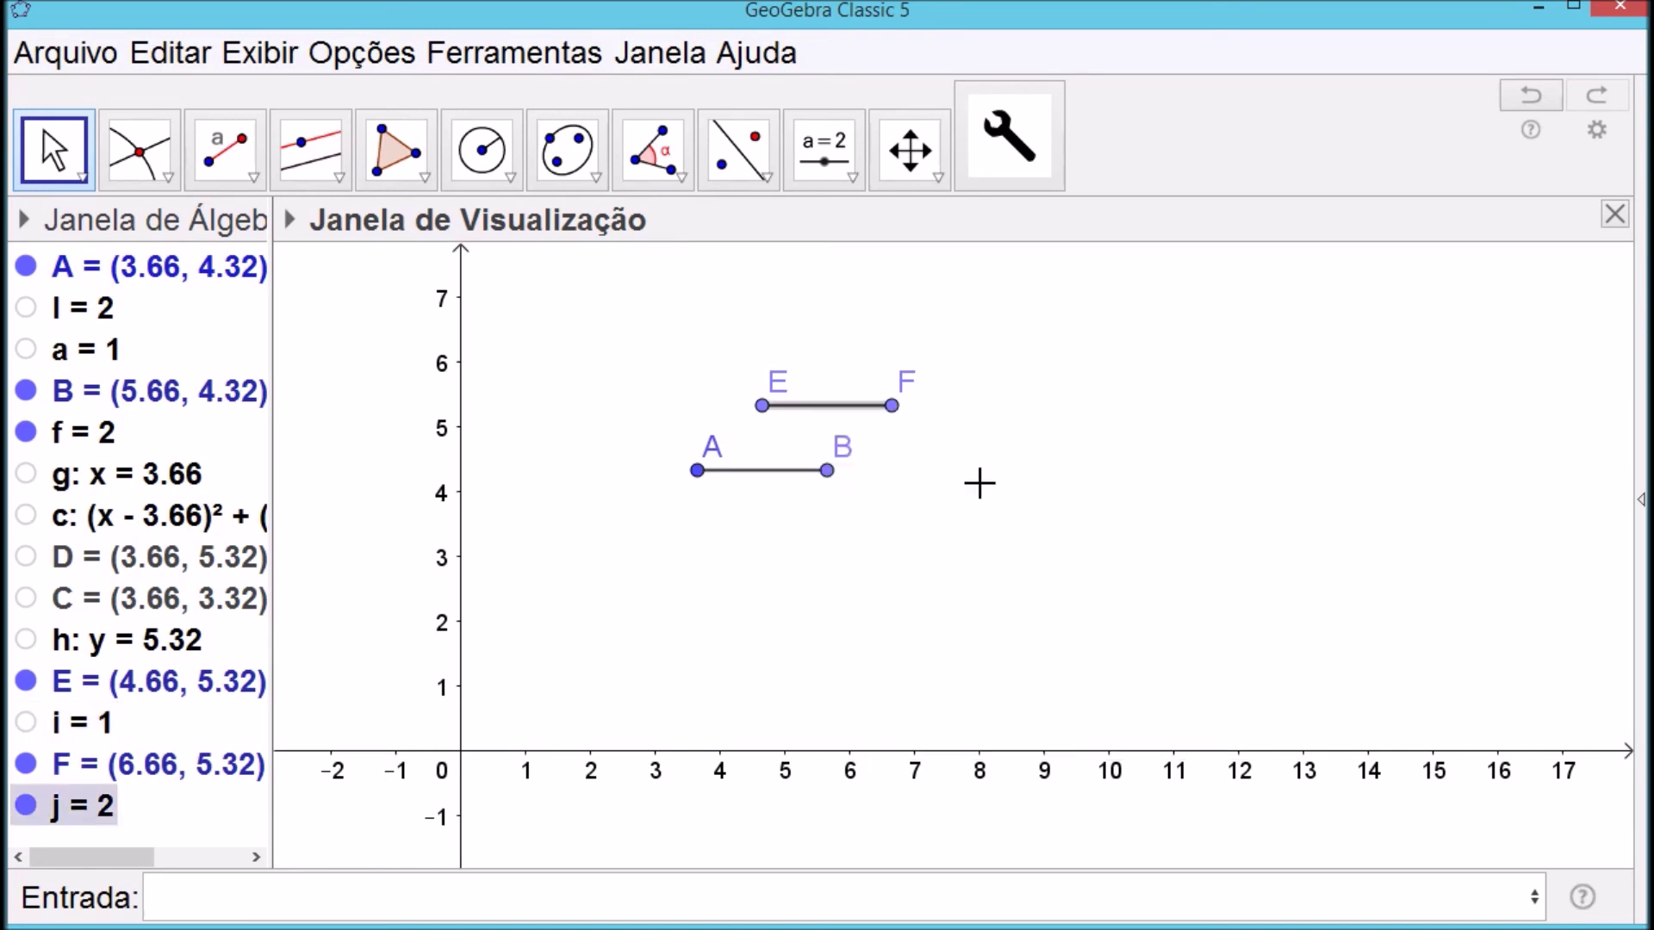
pyautogui.click(779, 432)
# Draw the segments AE and BF to close the parallelogram between the two horizontal sides
pyautogui.click(225, 153)
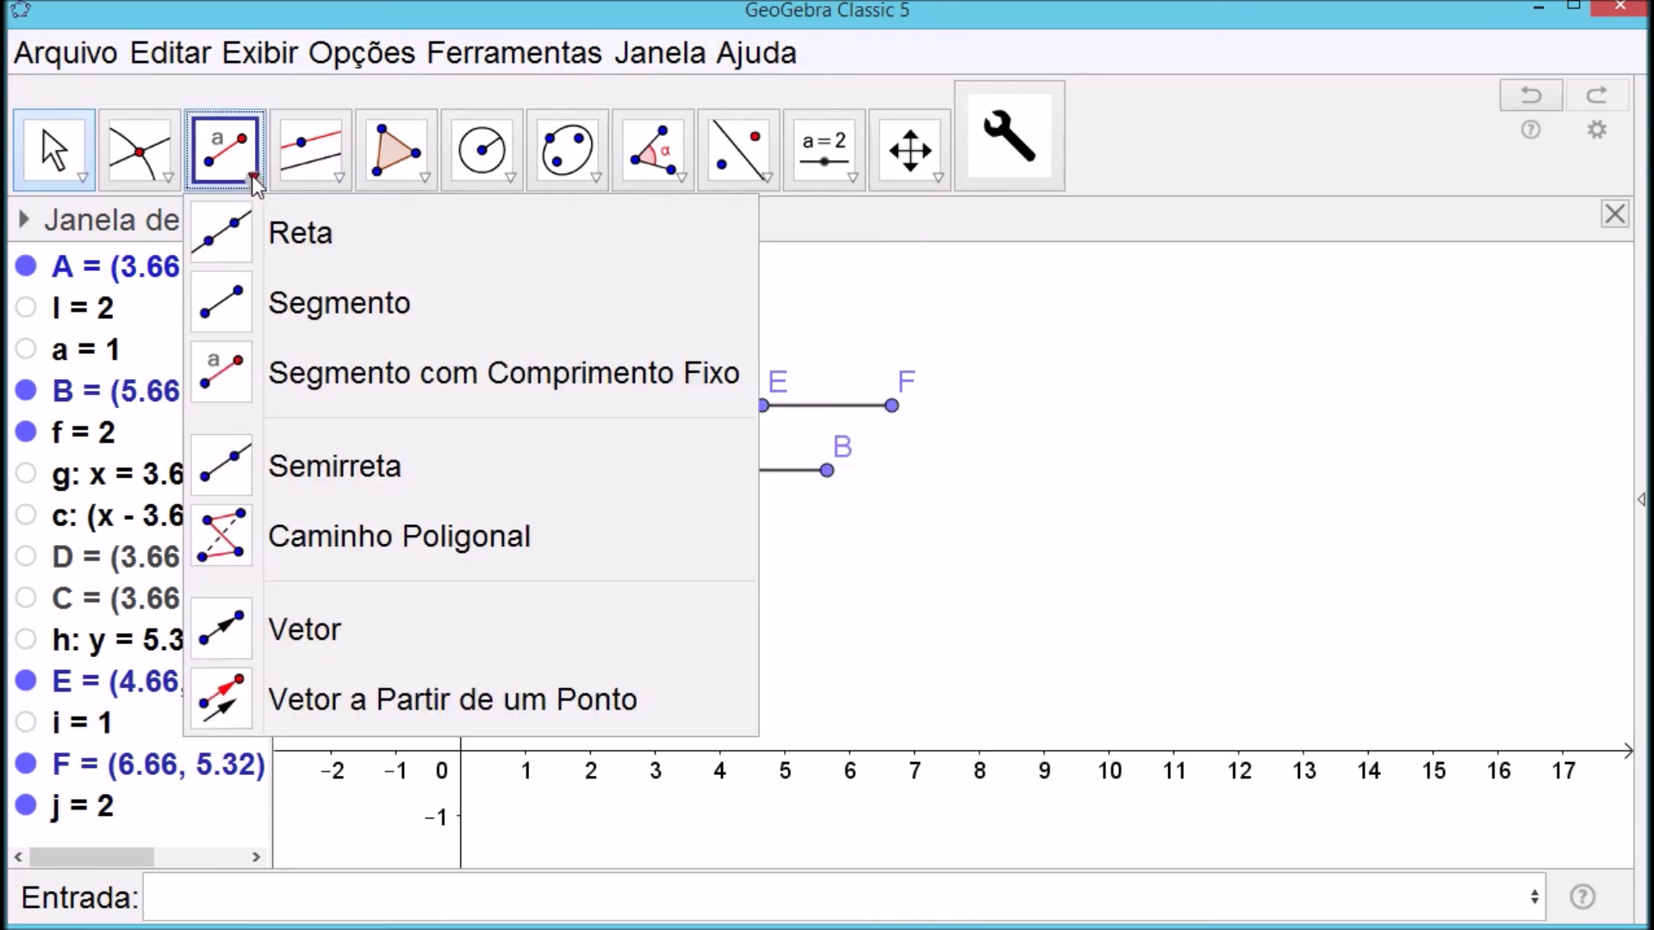
pyautogui.click(297, 314)
pyautogui.click(698, 471)
pyautogui.click(761, 405)
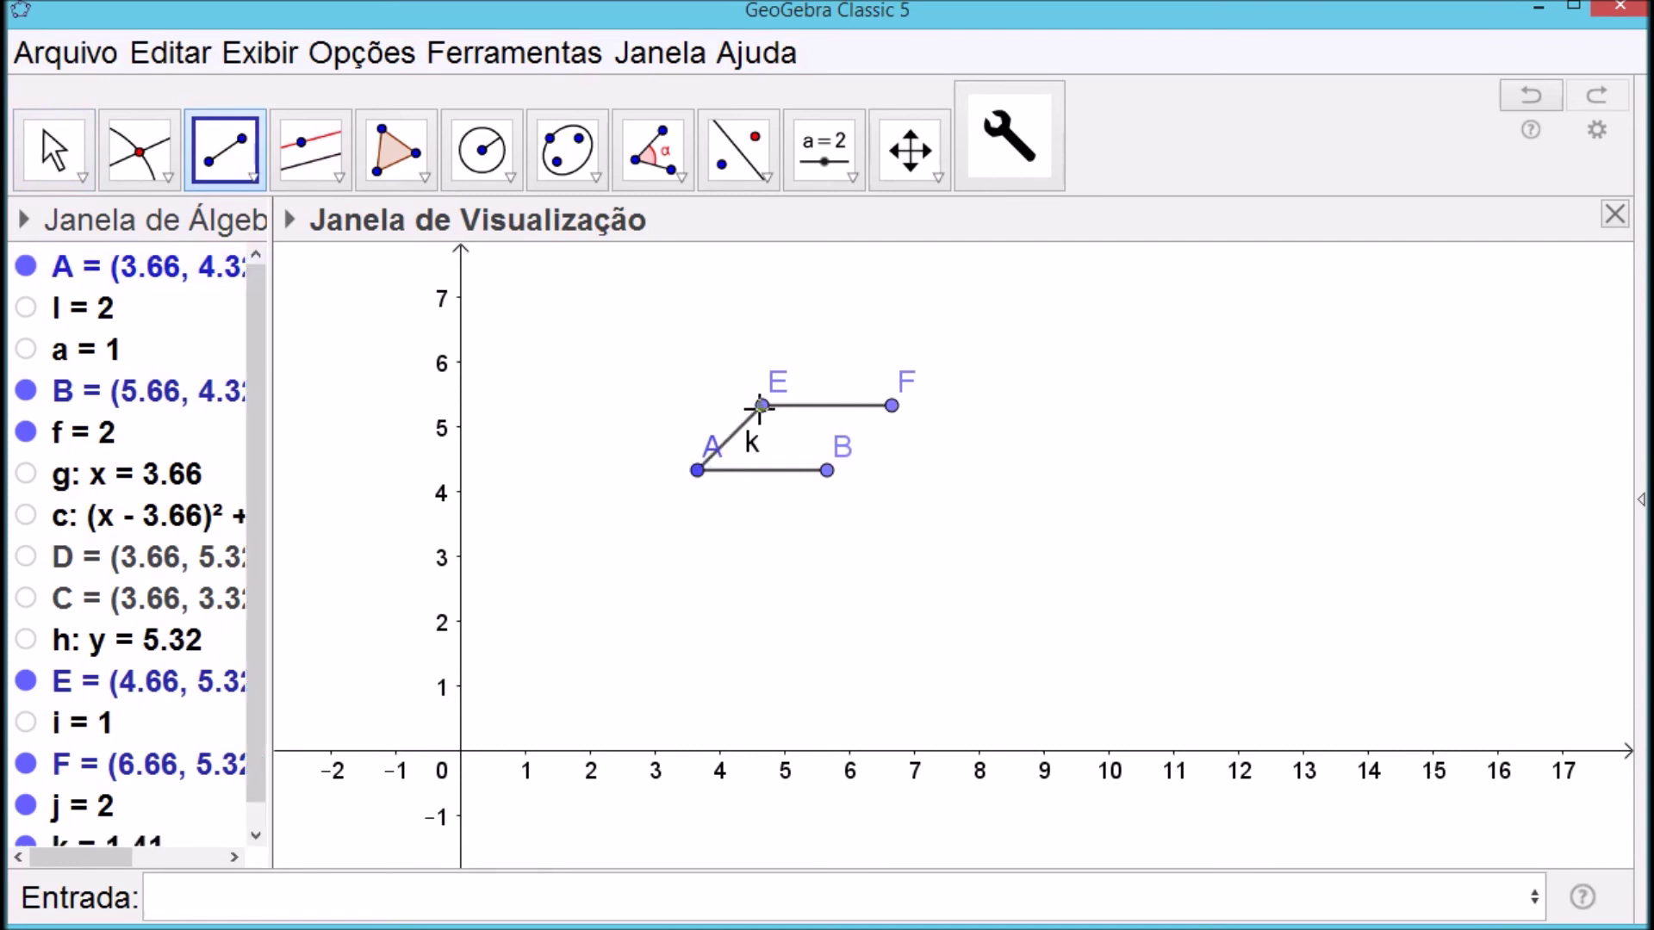
pyautogui.click(827, 470)
pyautogui.click(891, 405)
pyautogui.press('Escape')
# Hide the labels of the slanted segments AE and BF
pyautogui.rightClick(748, 445)
pyautogui.click(857, 556)
pyautogui.rightClick(887, 457)
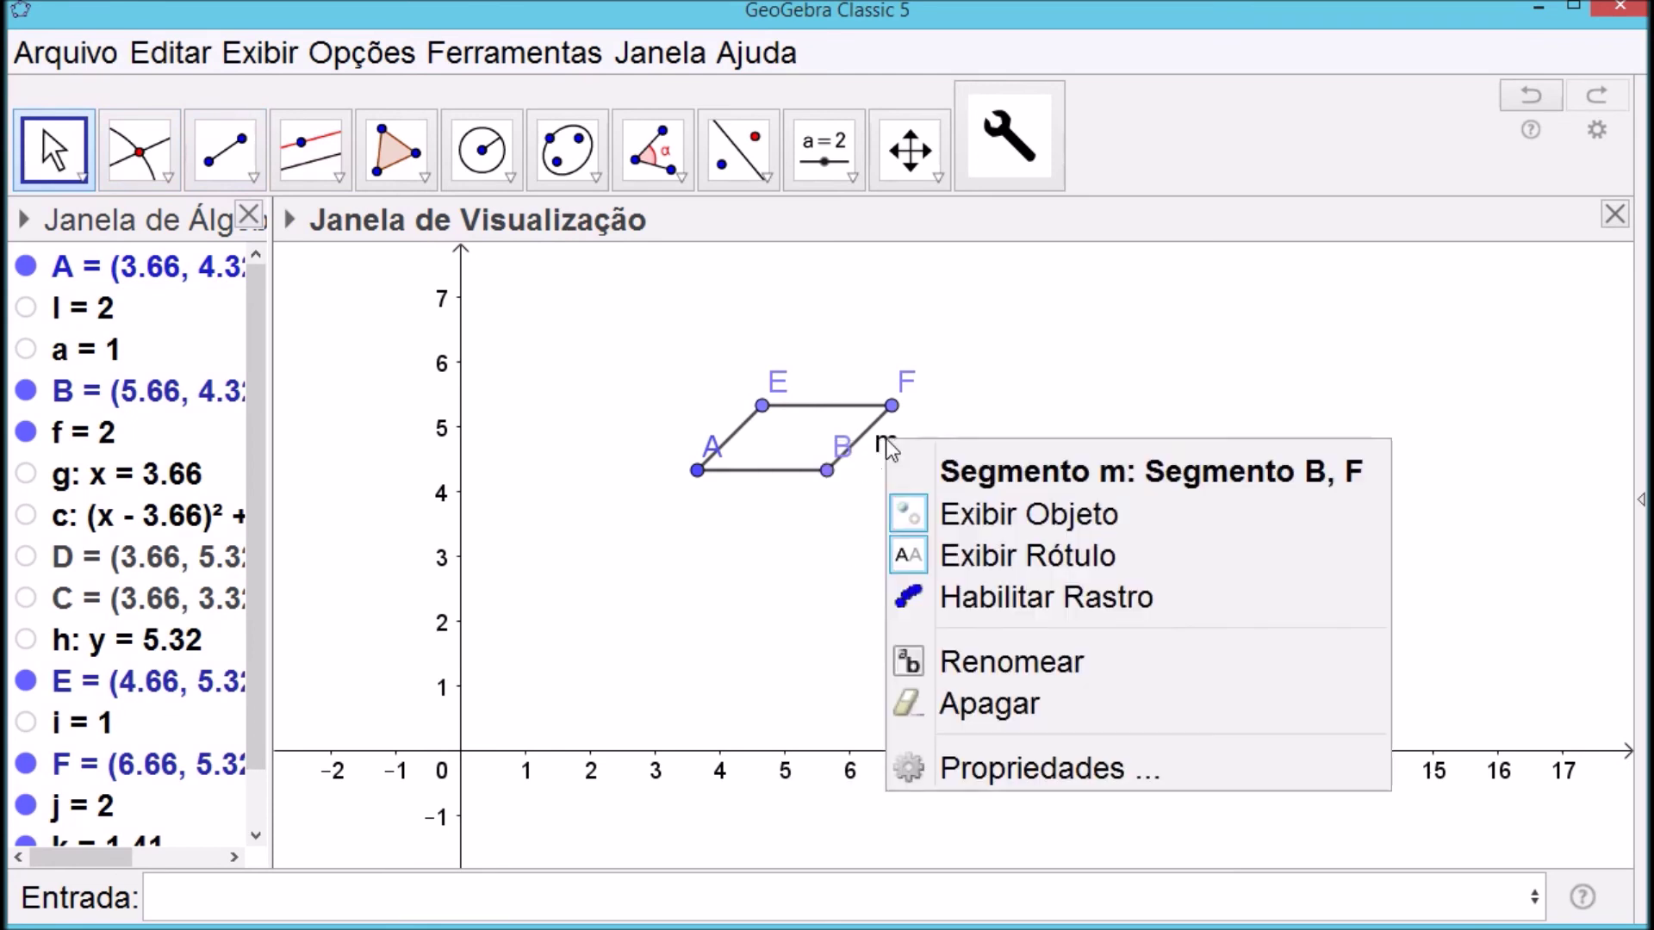
pyautogui.click(952, 552)
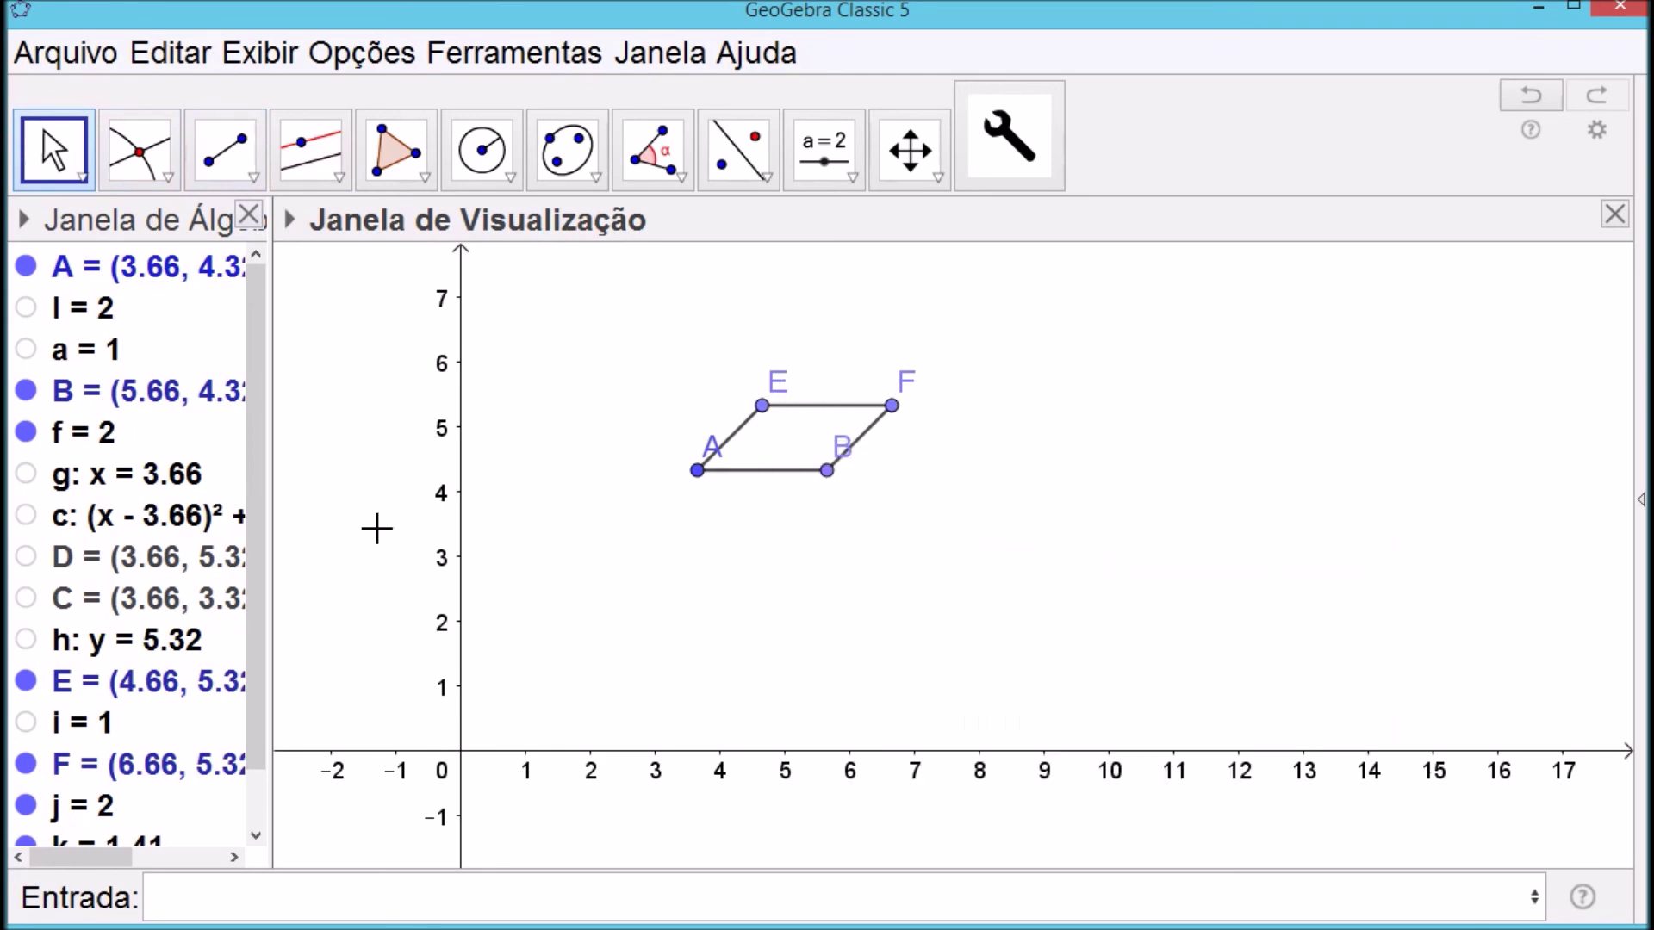
# Hide the points E, F and B, and shift the label of point A to the upper left, clear of the sides
pyautogui.scroll(-1, 250, 412)
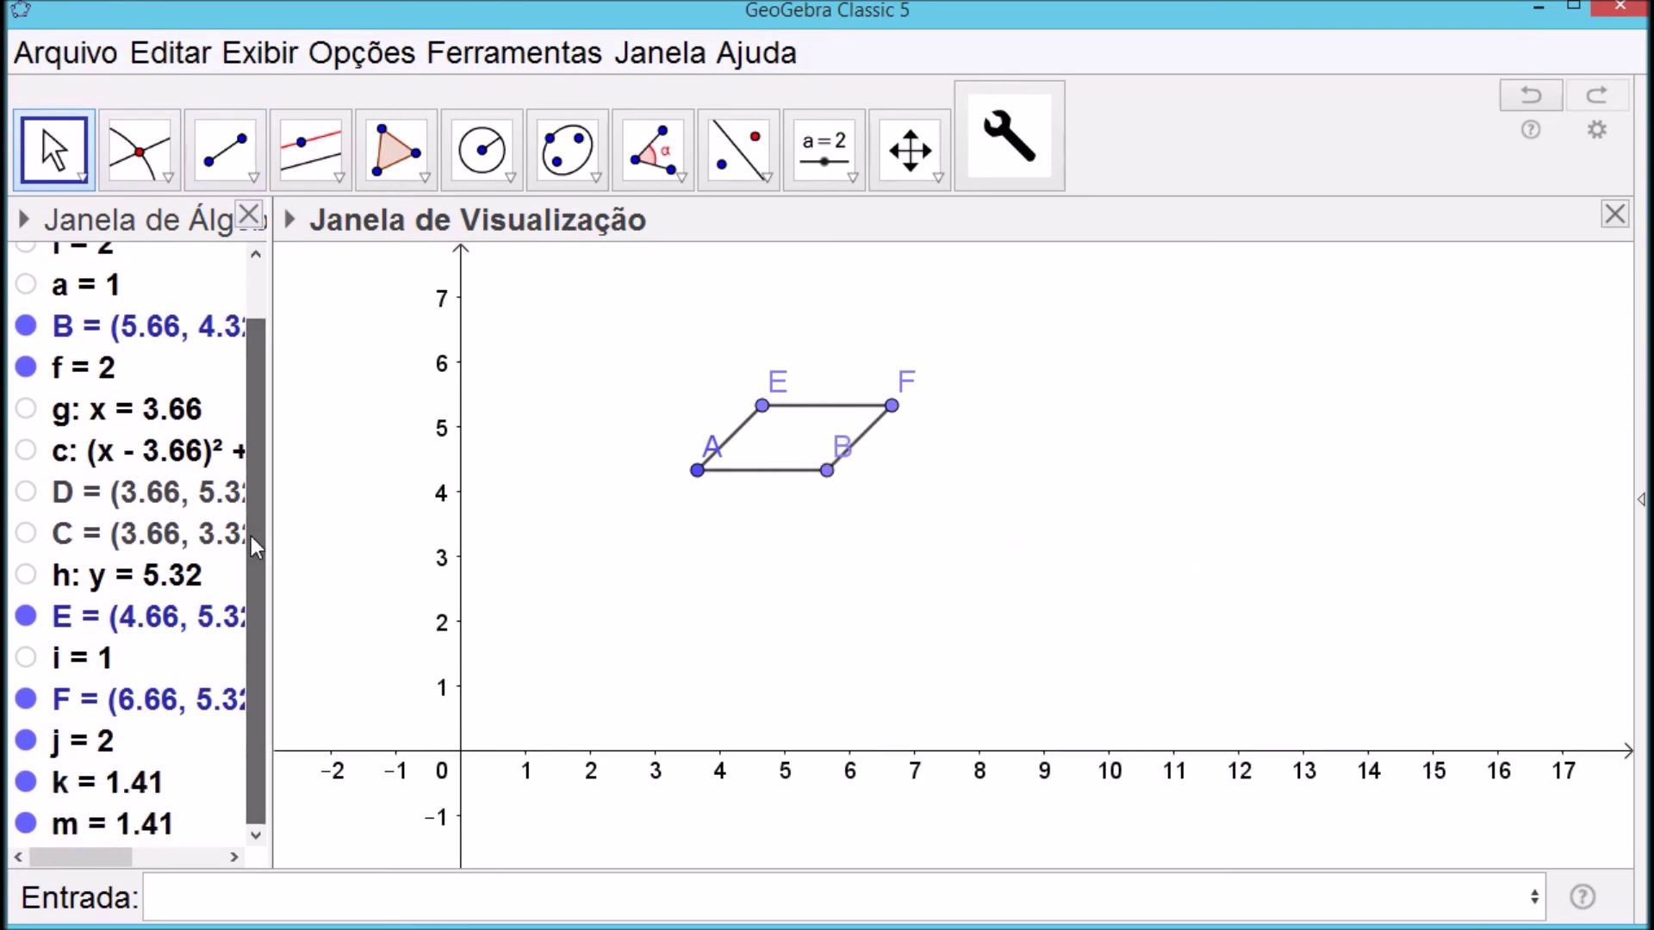
pyautogui.click(27, 617)
pyautogui.click(26, 698)
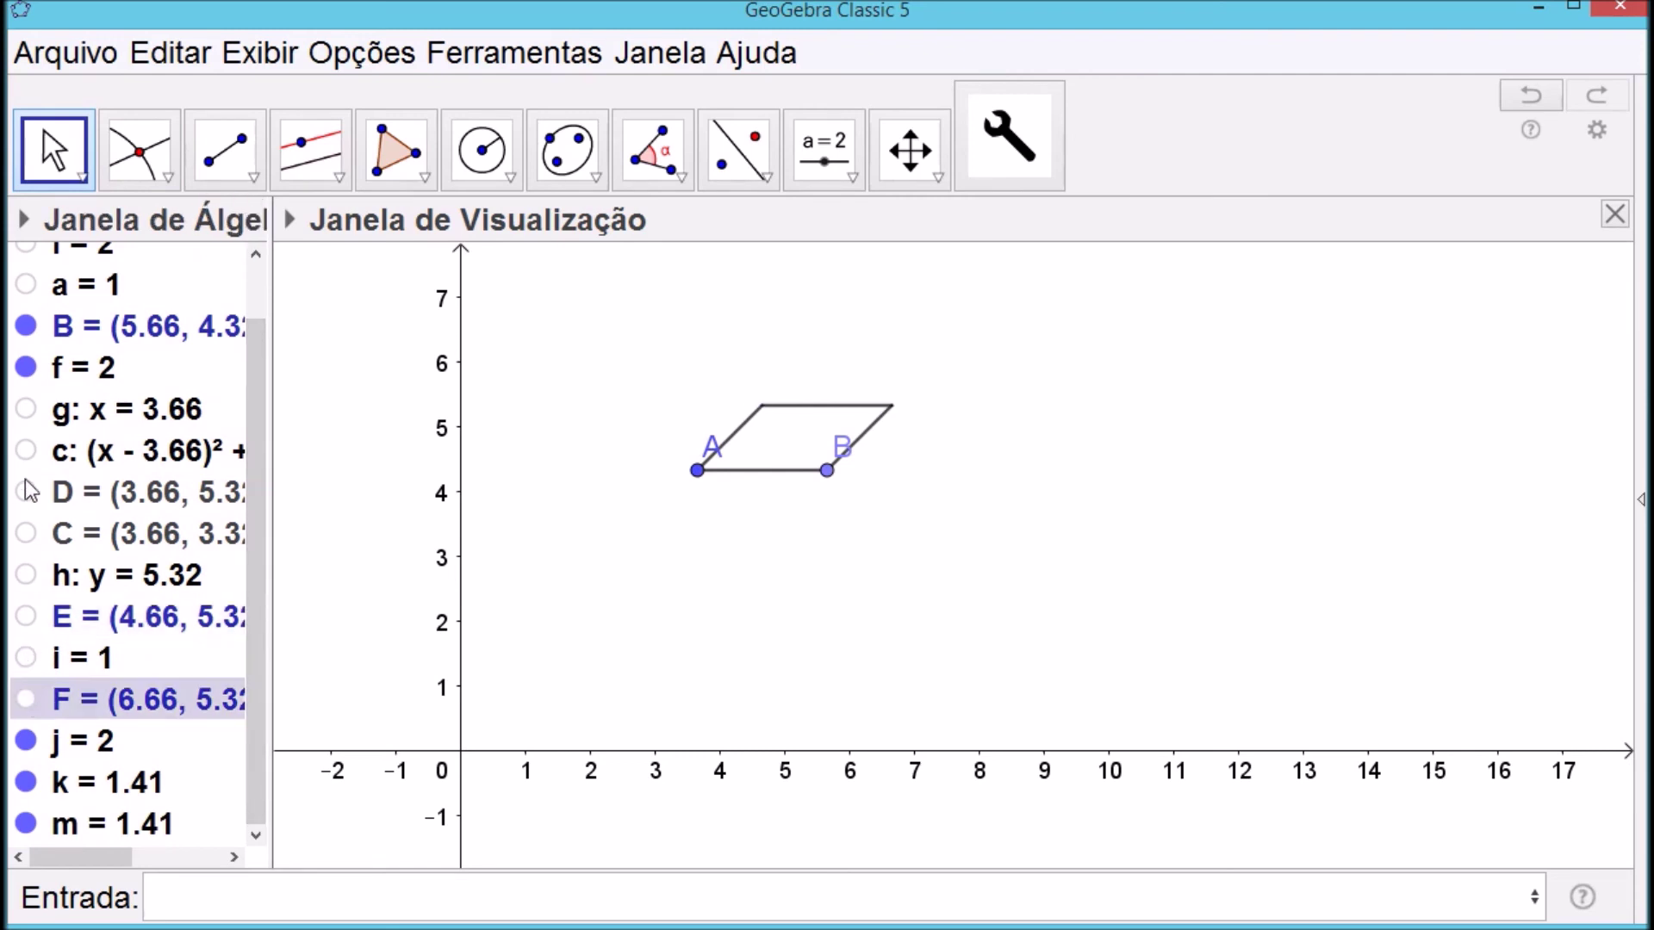
pyautogui.click(26, 327)
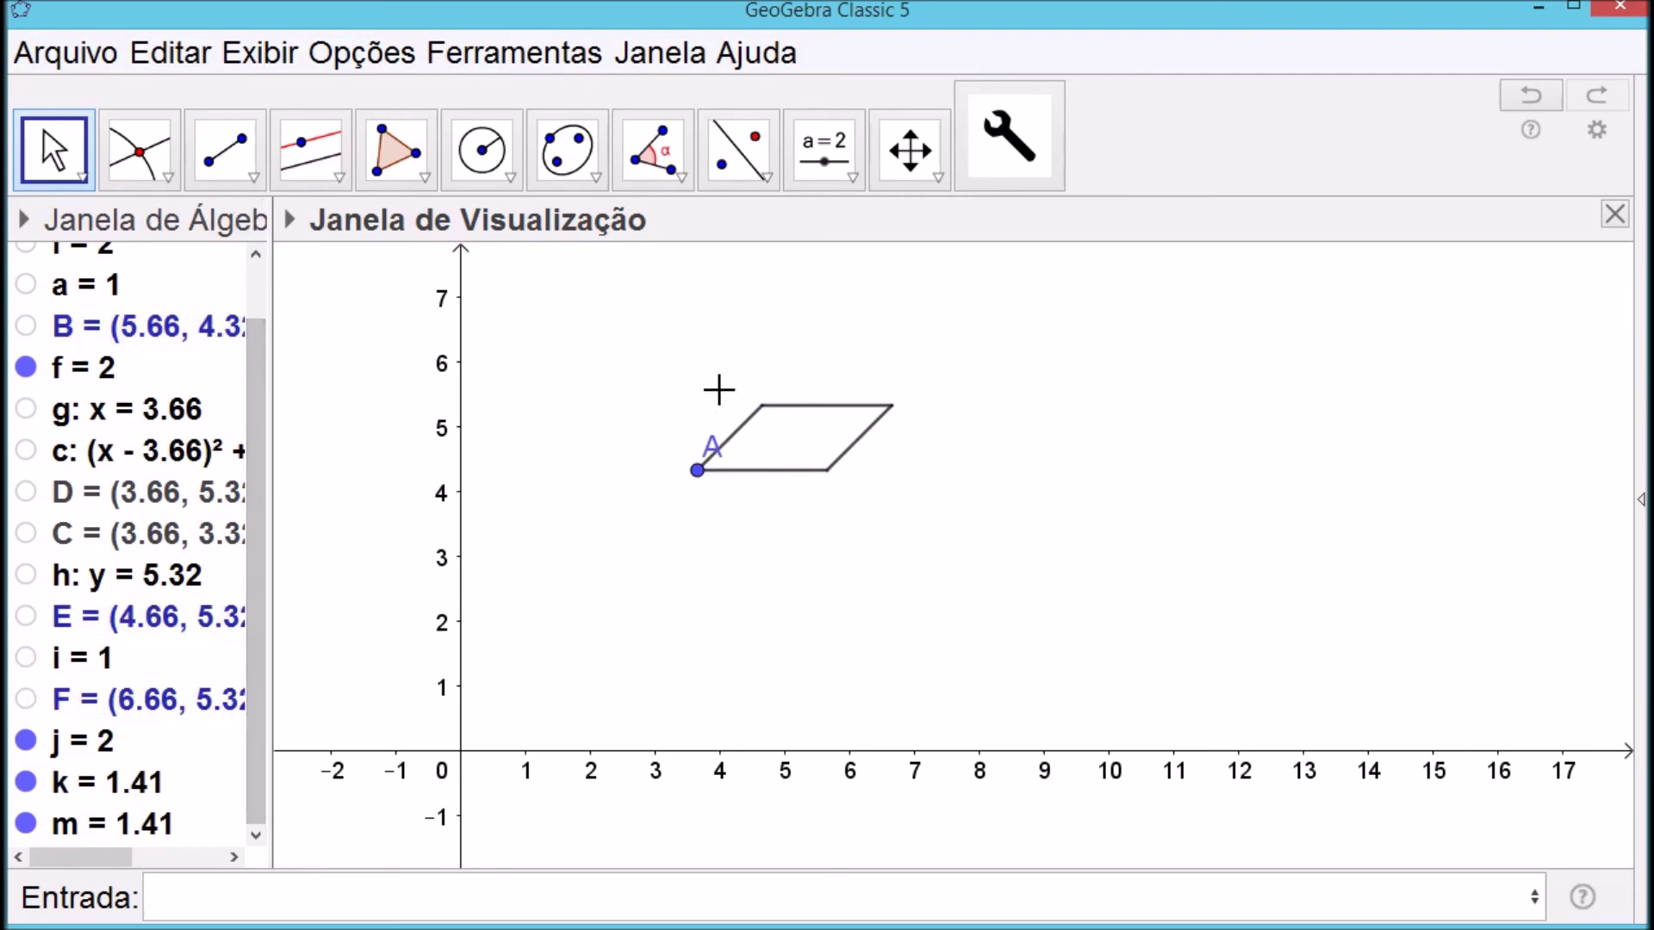
pyautogui.moveTo(715, 448); pyautogui.dragTo(689, 446)
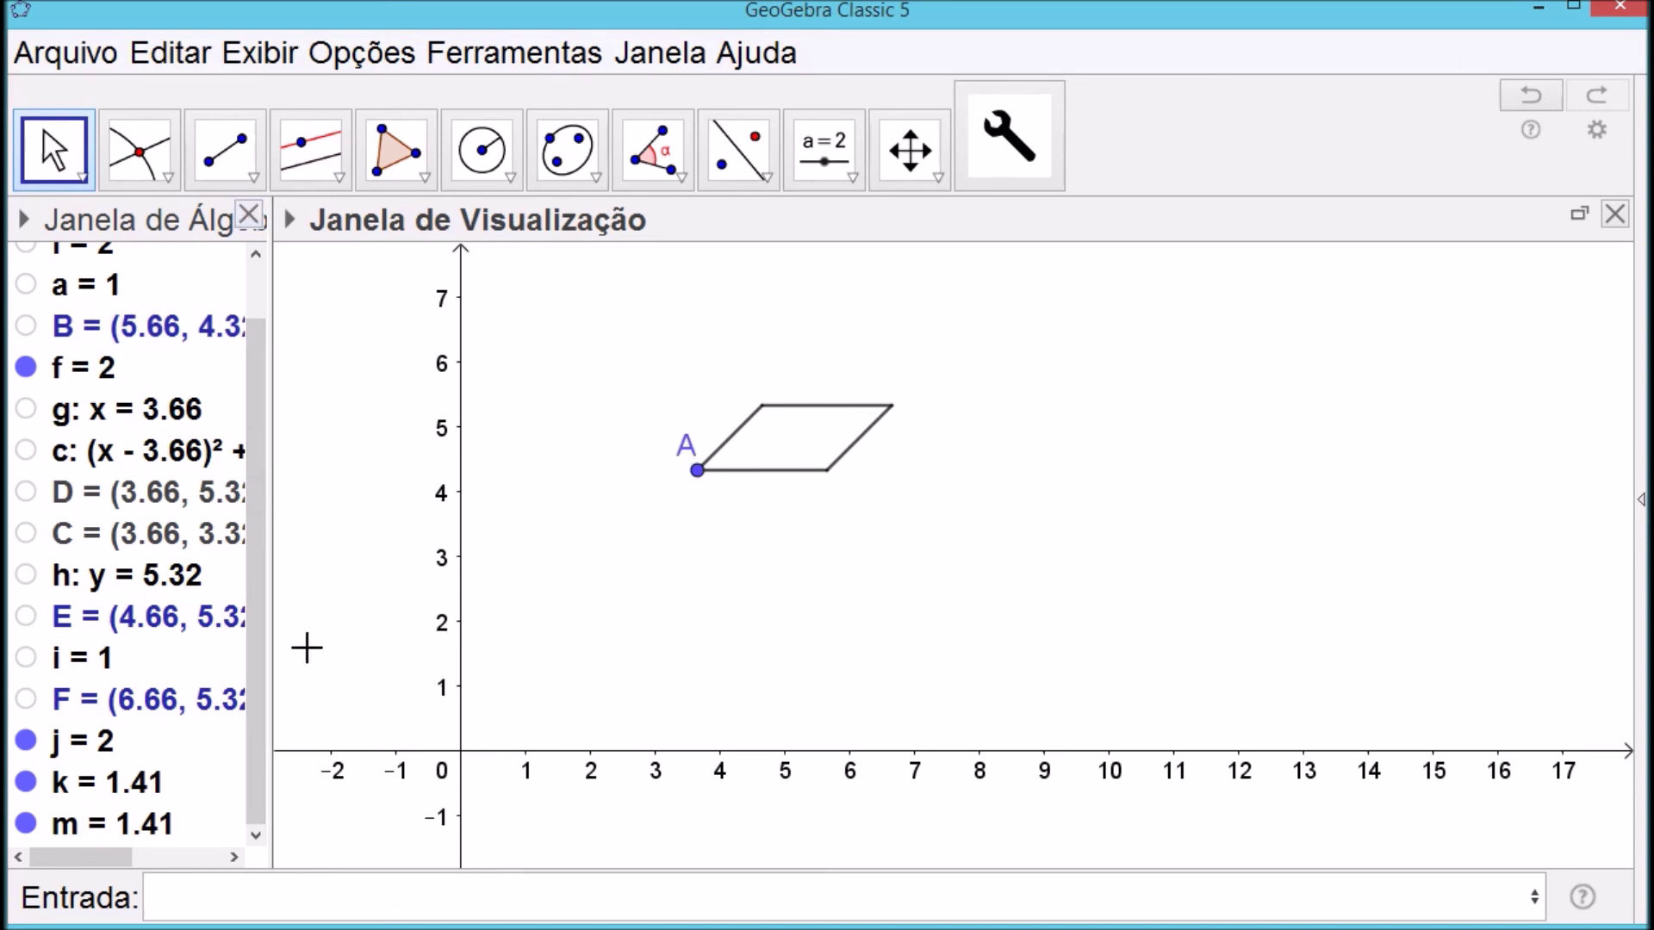
# Start a new custom tool with the four parallelogram segments f, j, k and m as its output objects
pyautogui.scroll(2, 265, 514)
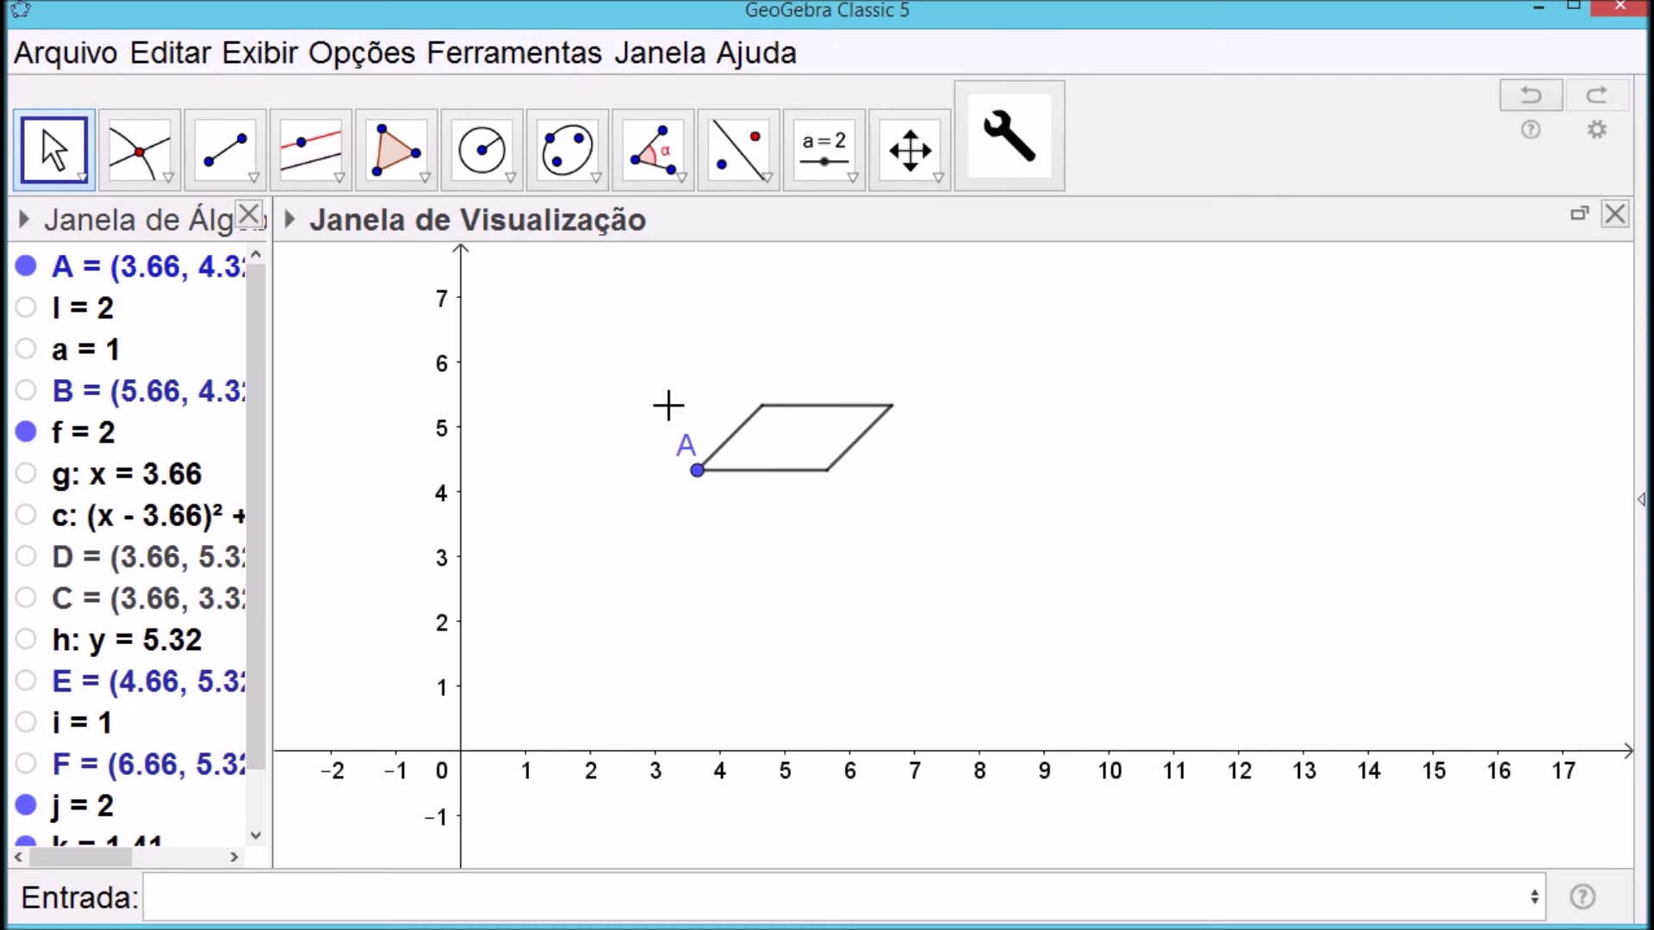
pyautogui.click(518, 57)
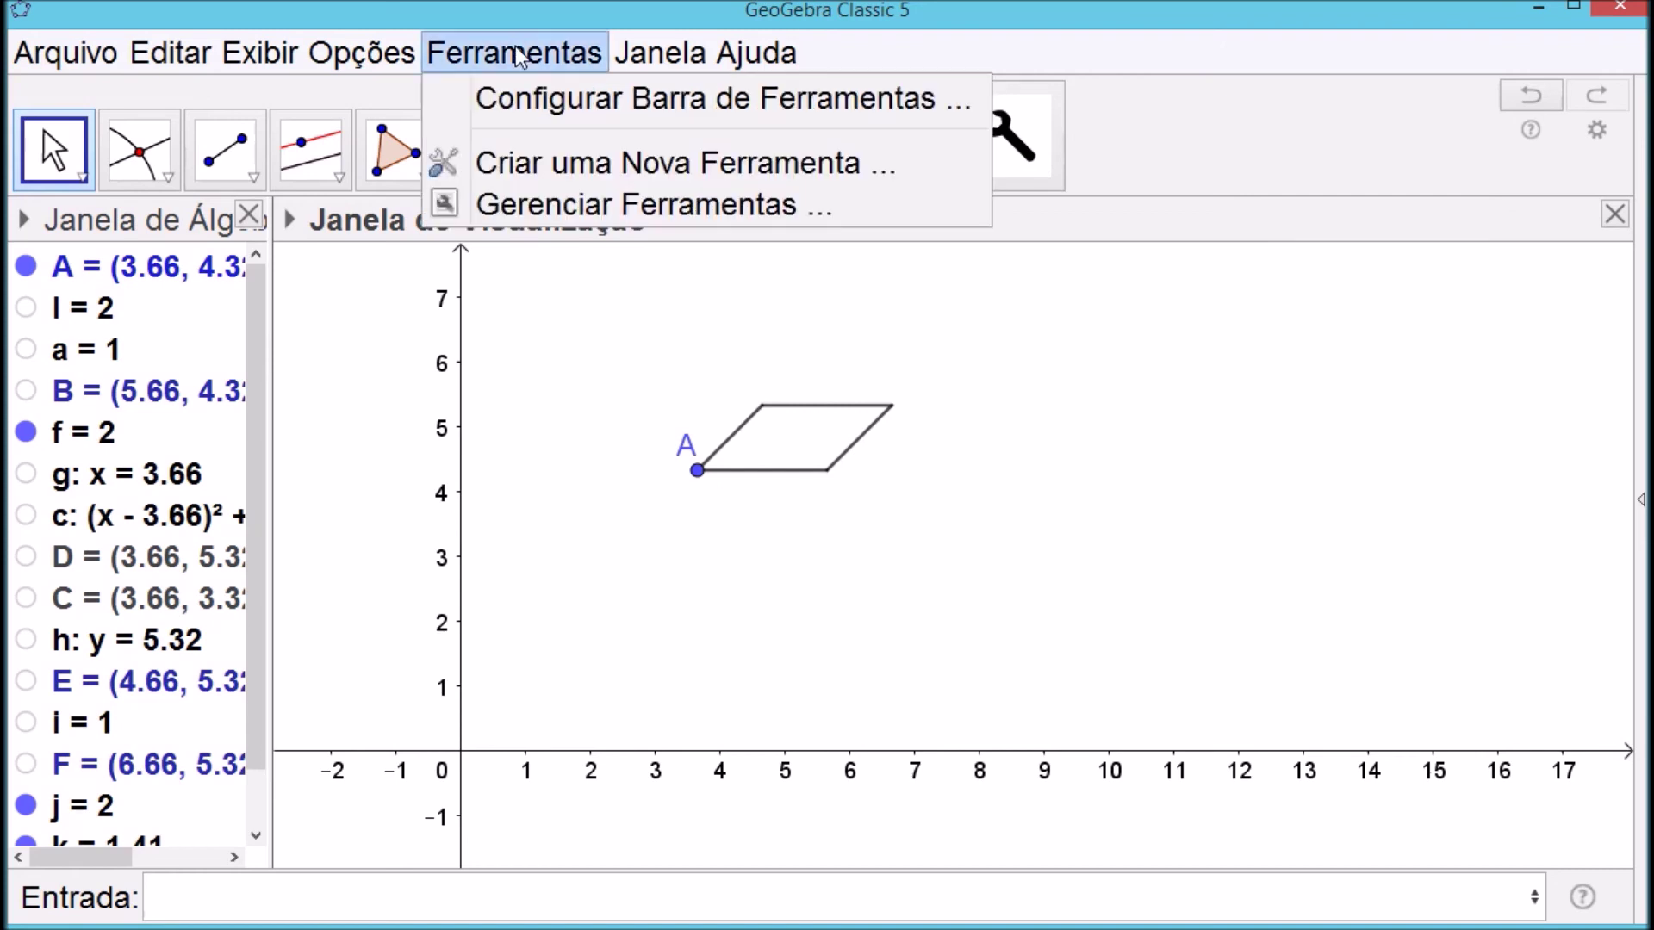
pyautogui.click(567, 172)
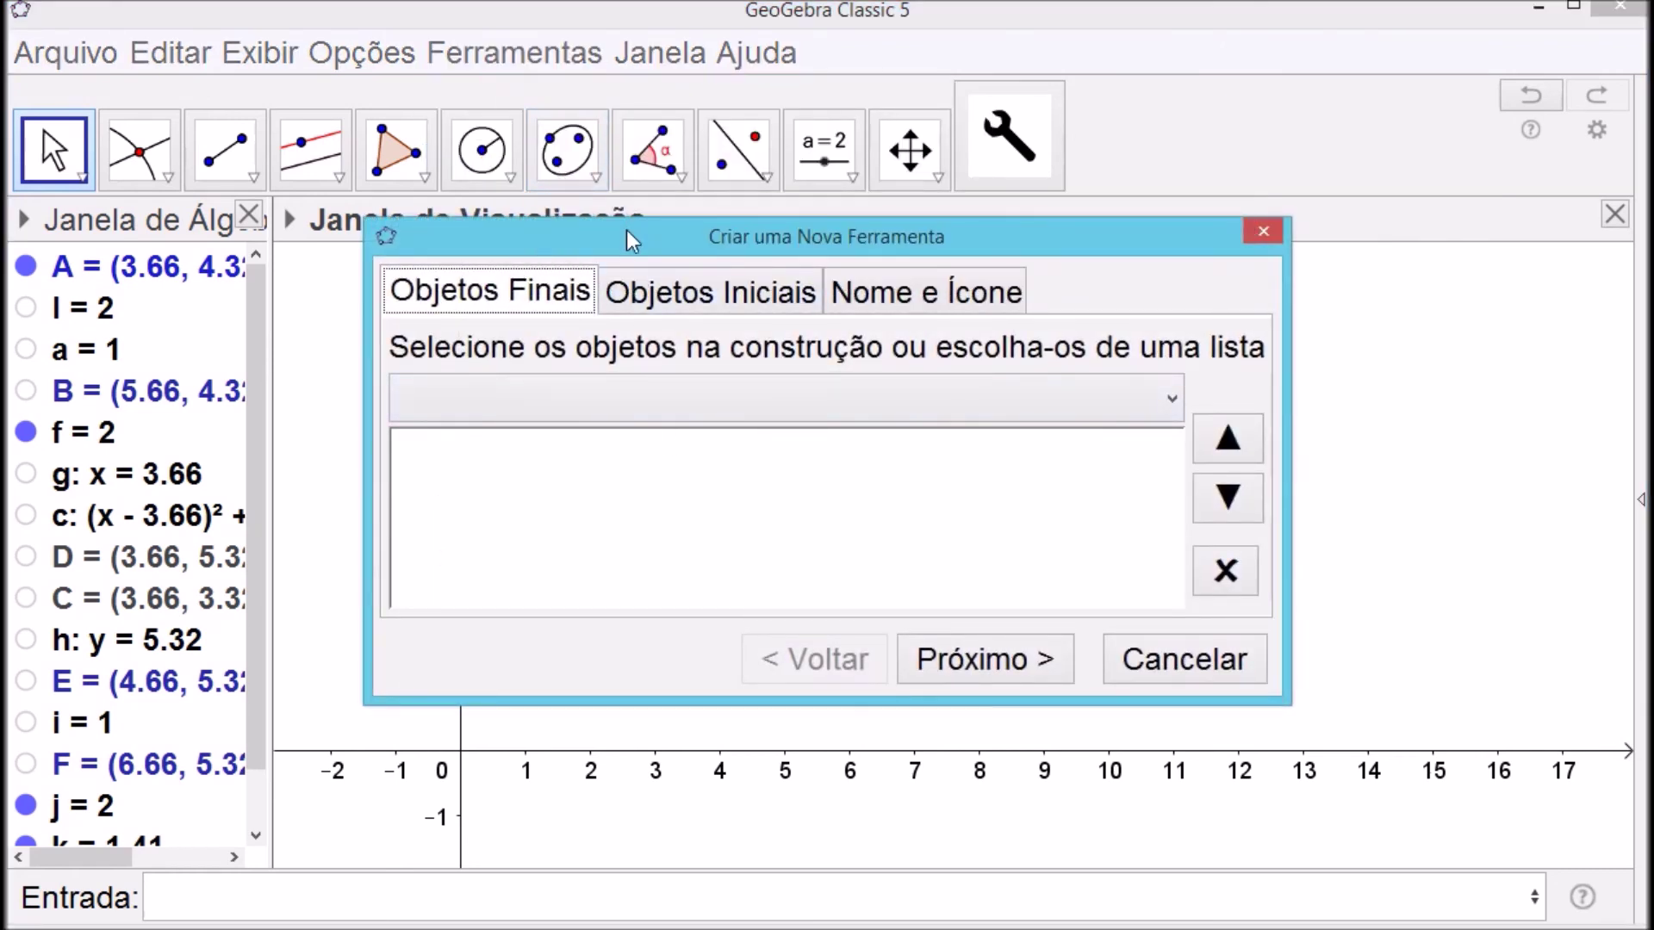
pyautogui.moveTo(255, 481); pyautogui.dragTo(250, 536)
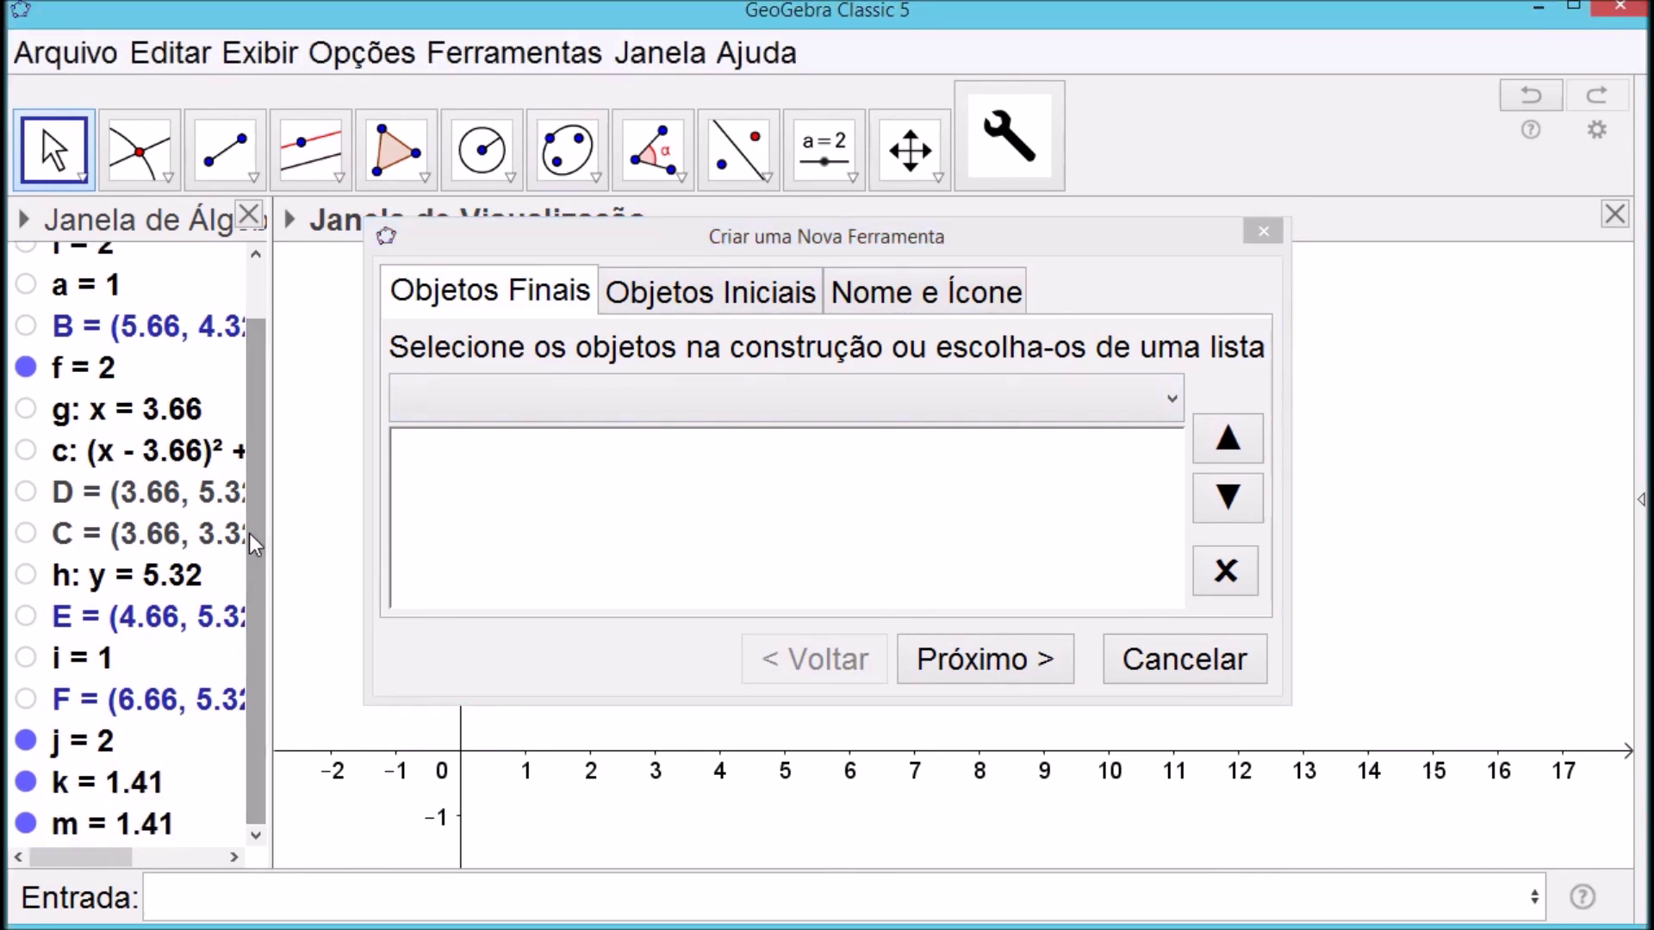
pyautogui.moveTo(550, 240); pyautogui.dragTo(678, 187)
pyautogui.click(116, 368)
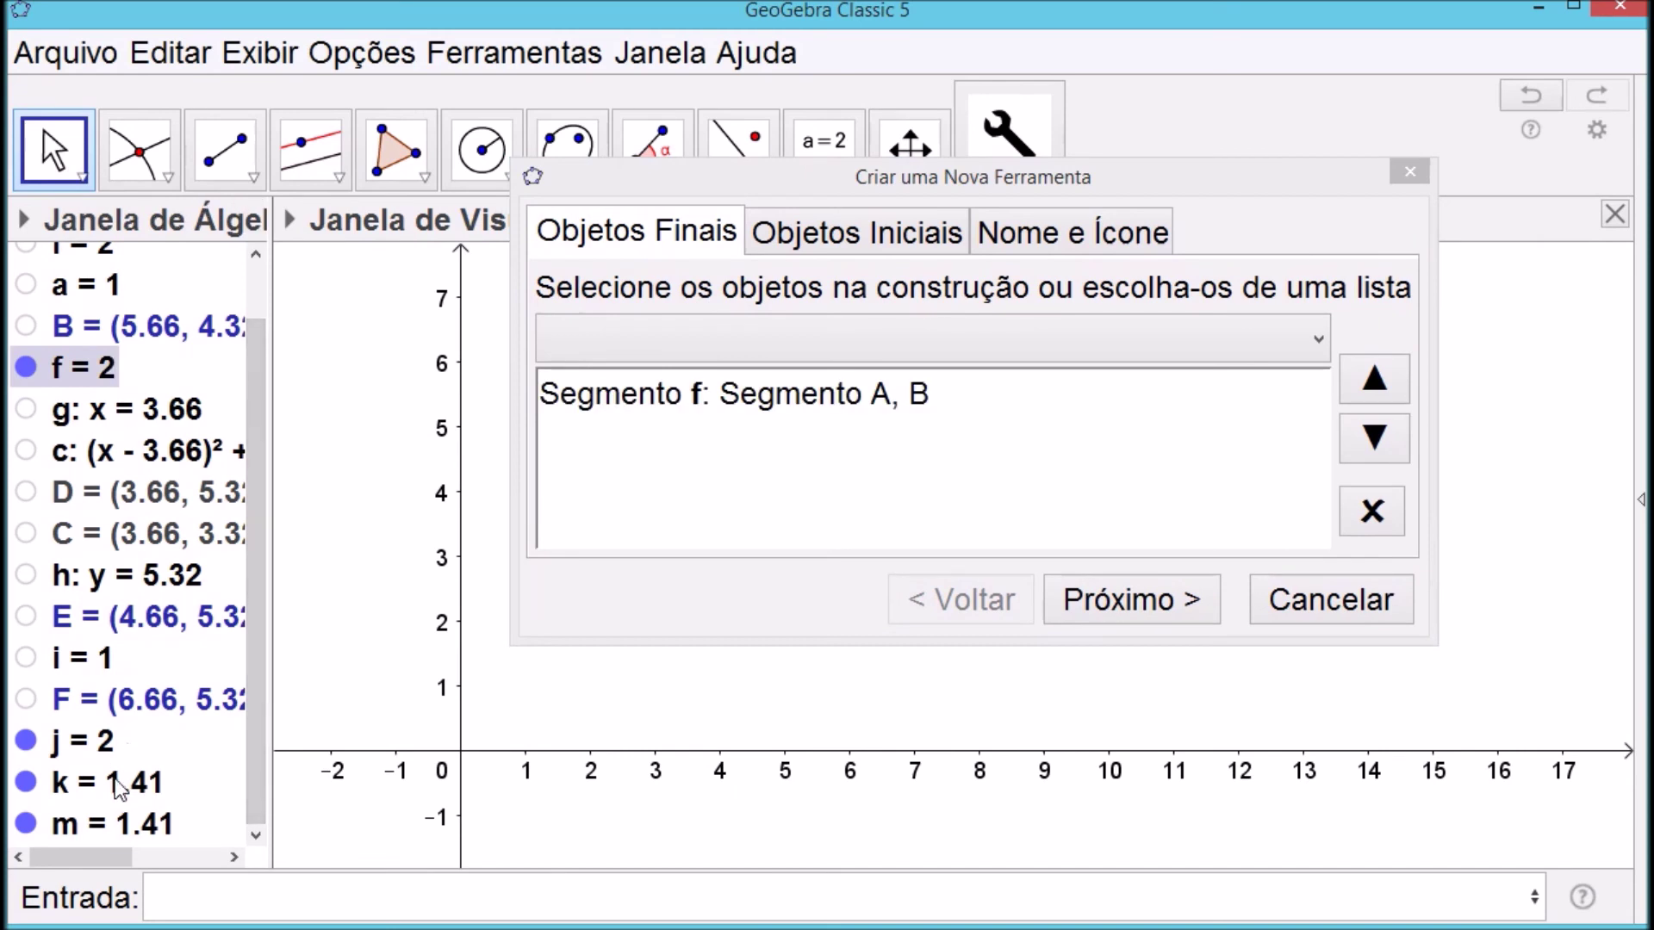
pyautogui.click(103, 743)
pyautogui.click(110, 782)
pyautogui.click(116, 824)
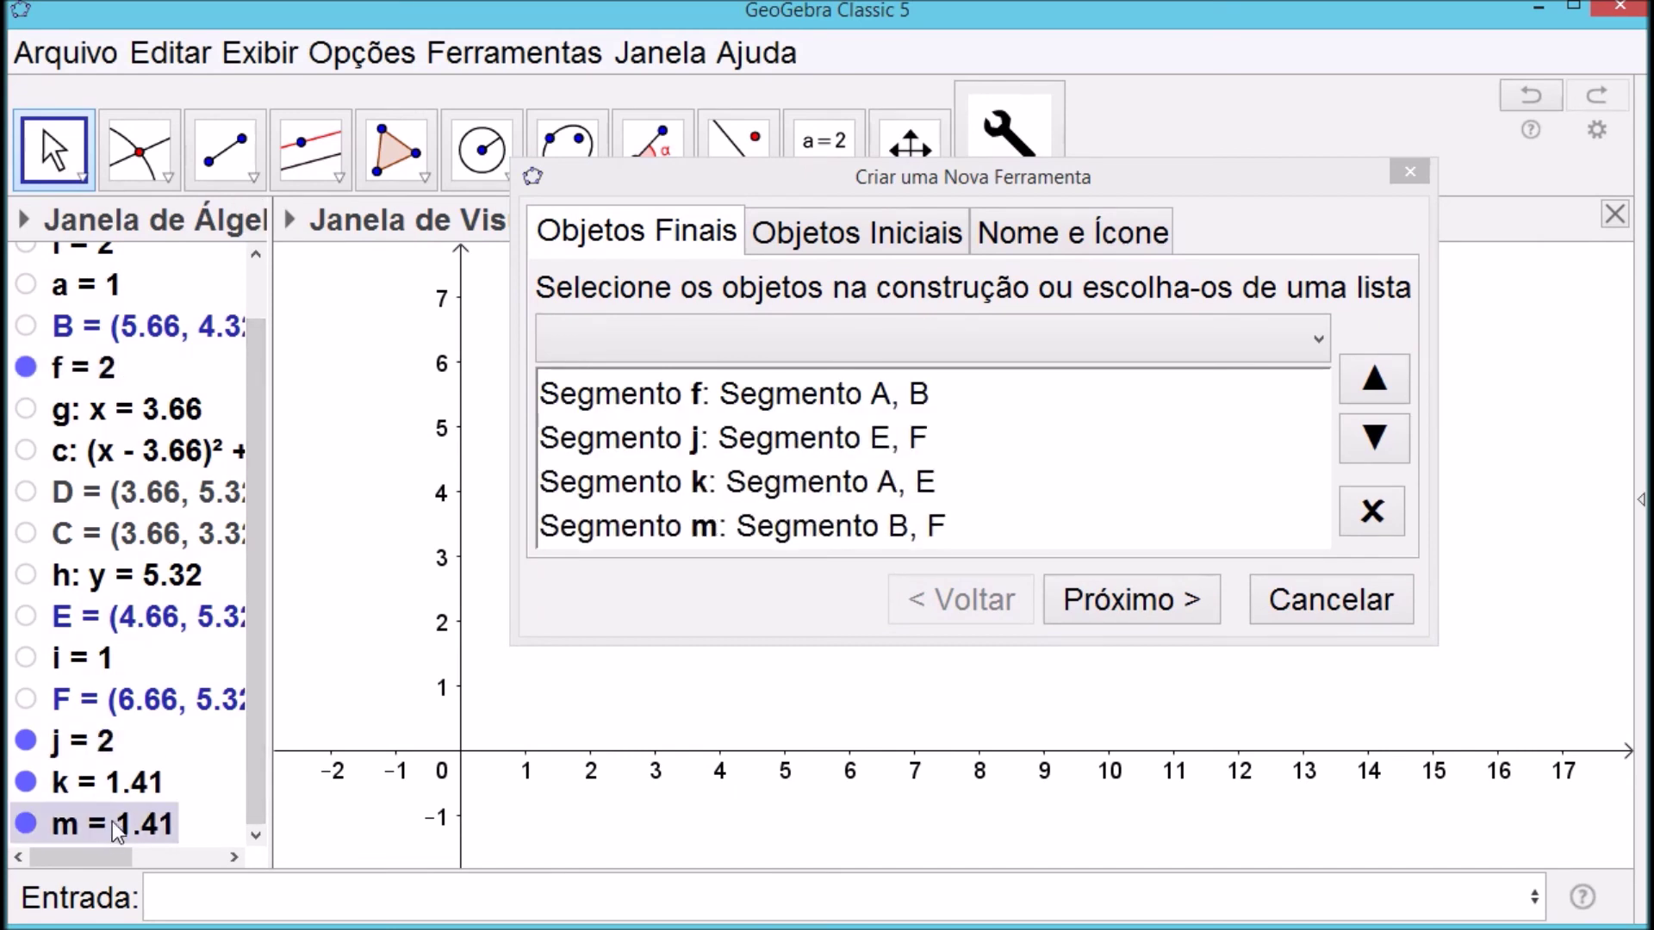
# Keep point A and the numbers l and a as input objects, name the tool "Dados" and finish creating it
pyautogui.click(837, 231)
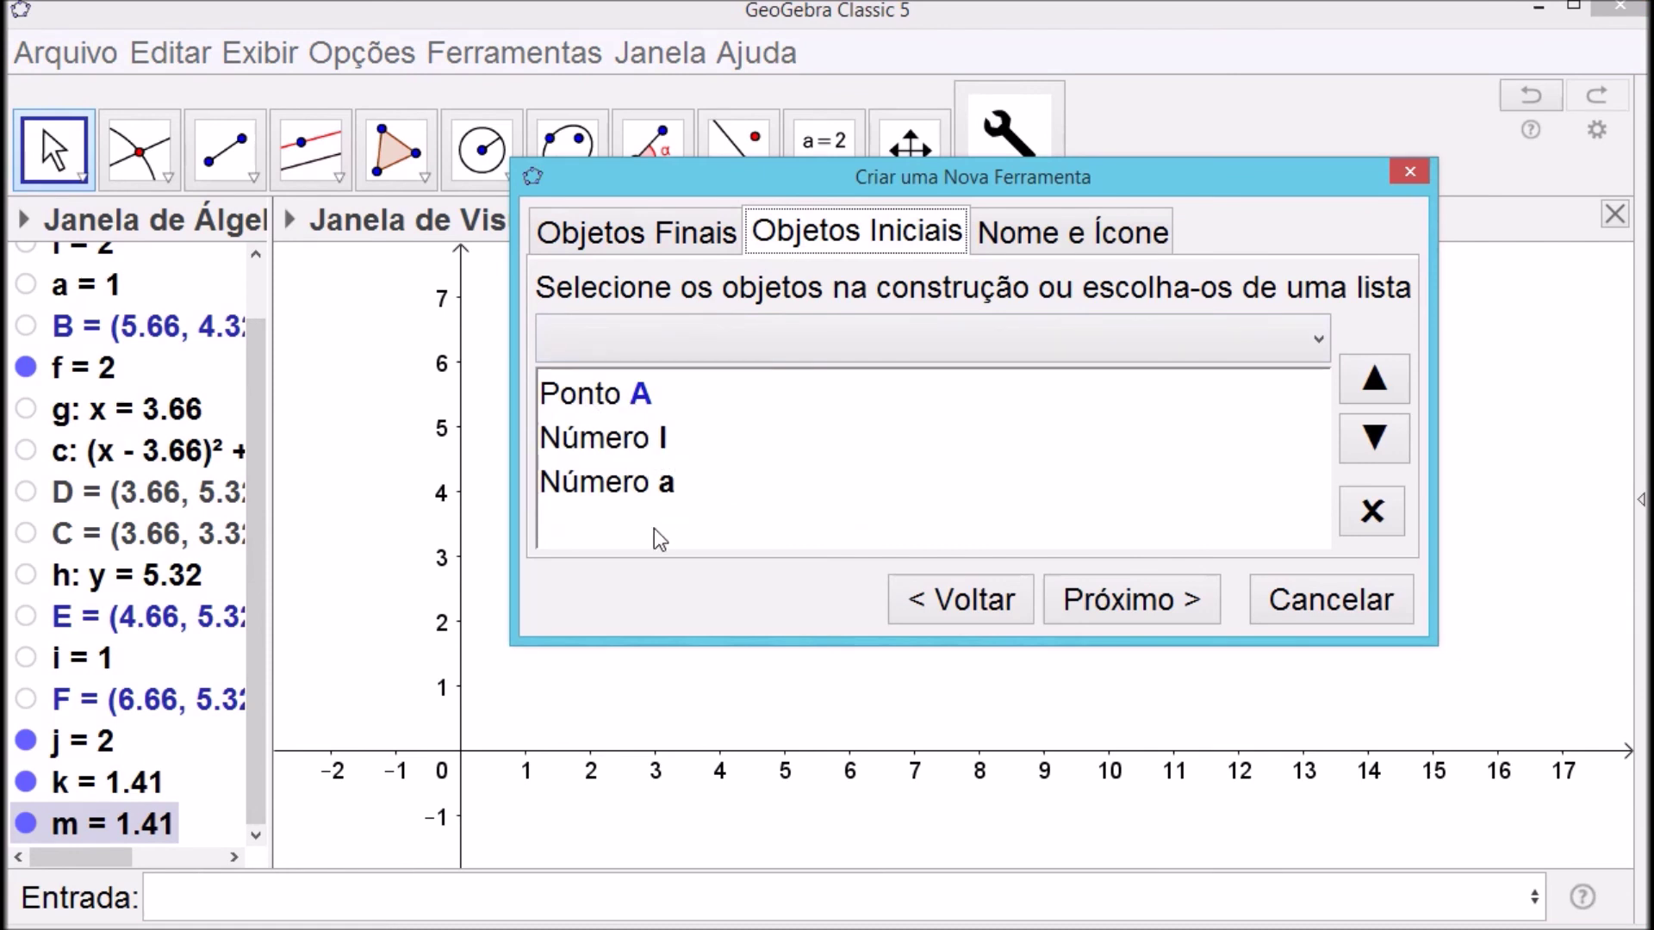
pyautogui.click(1080, 233)
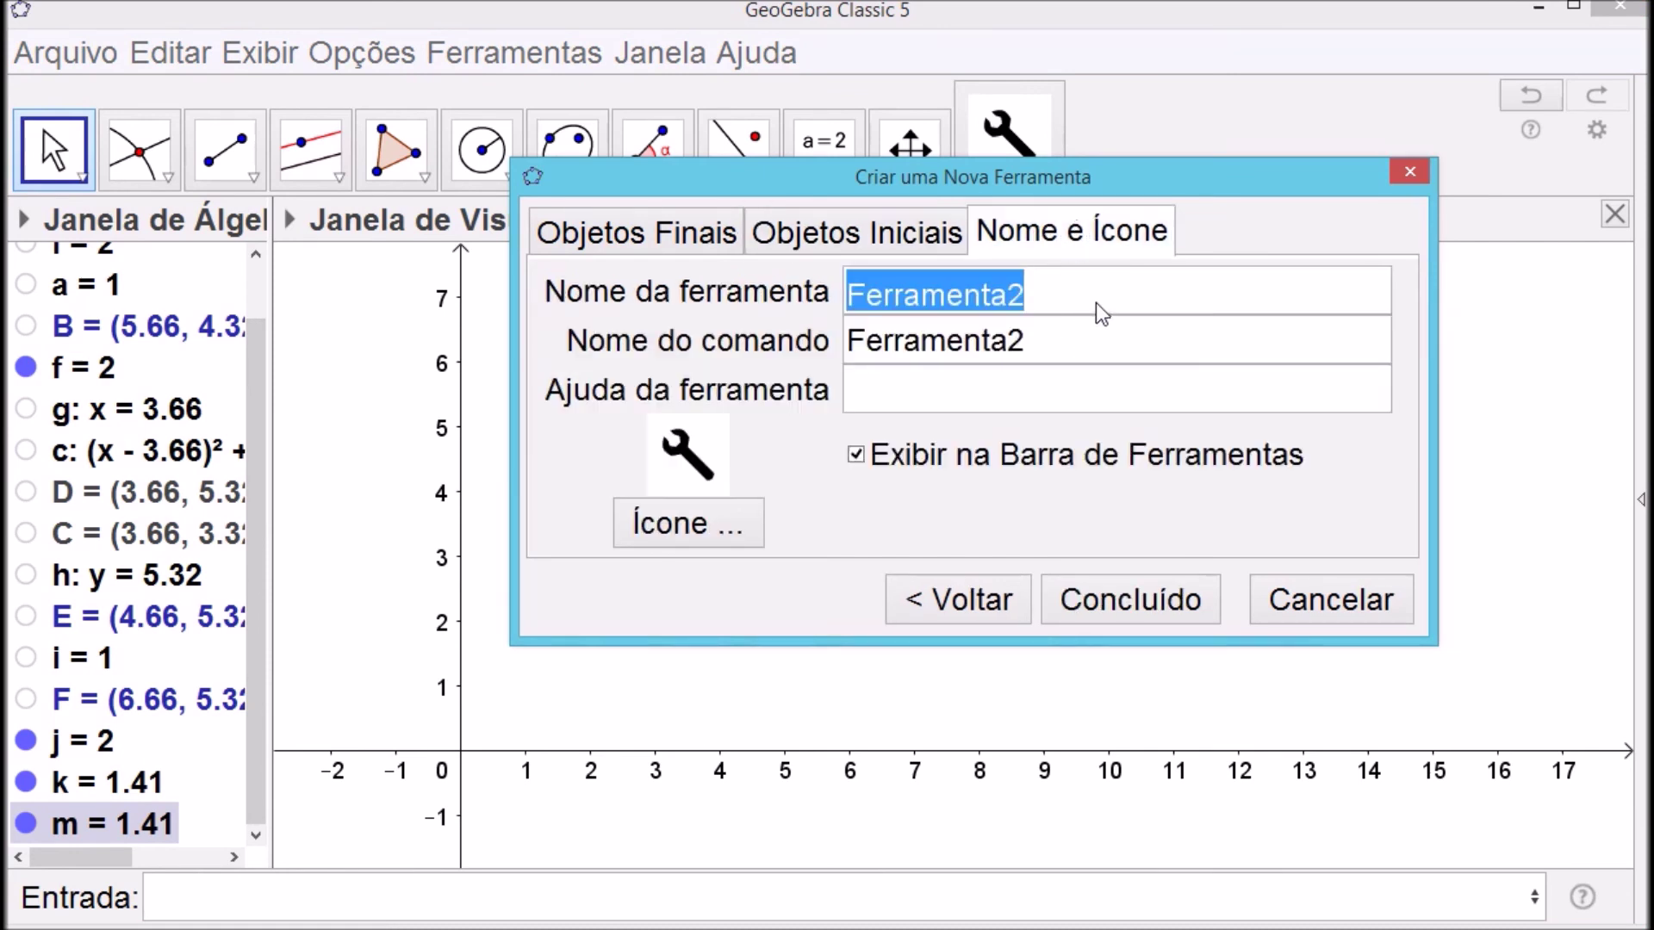
pyautogui.write('Dados')
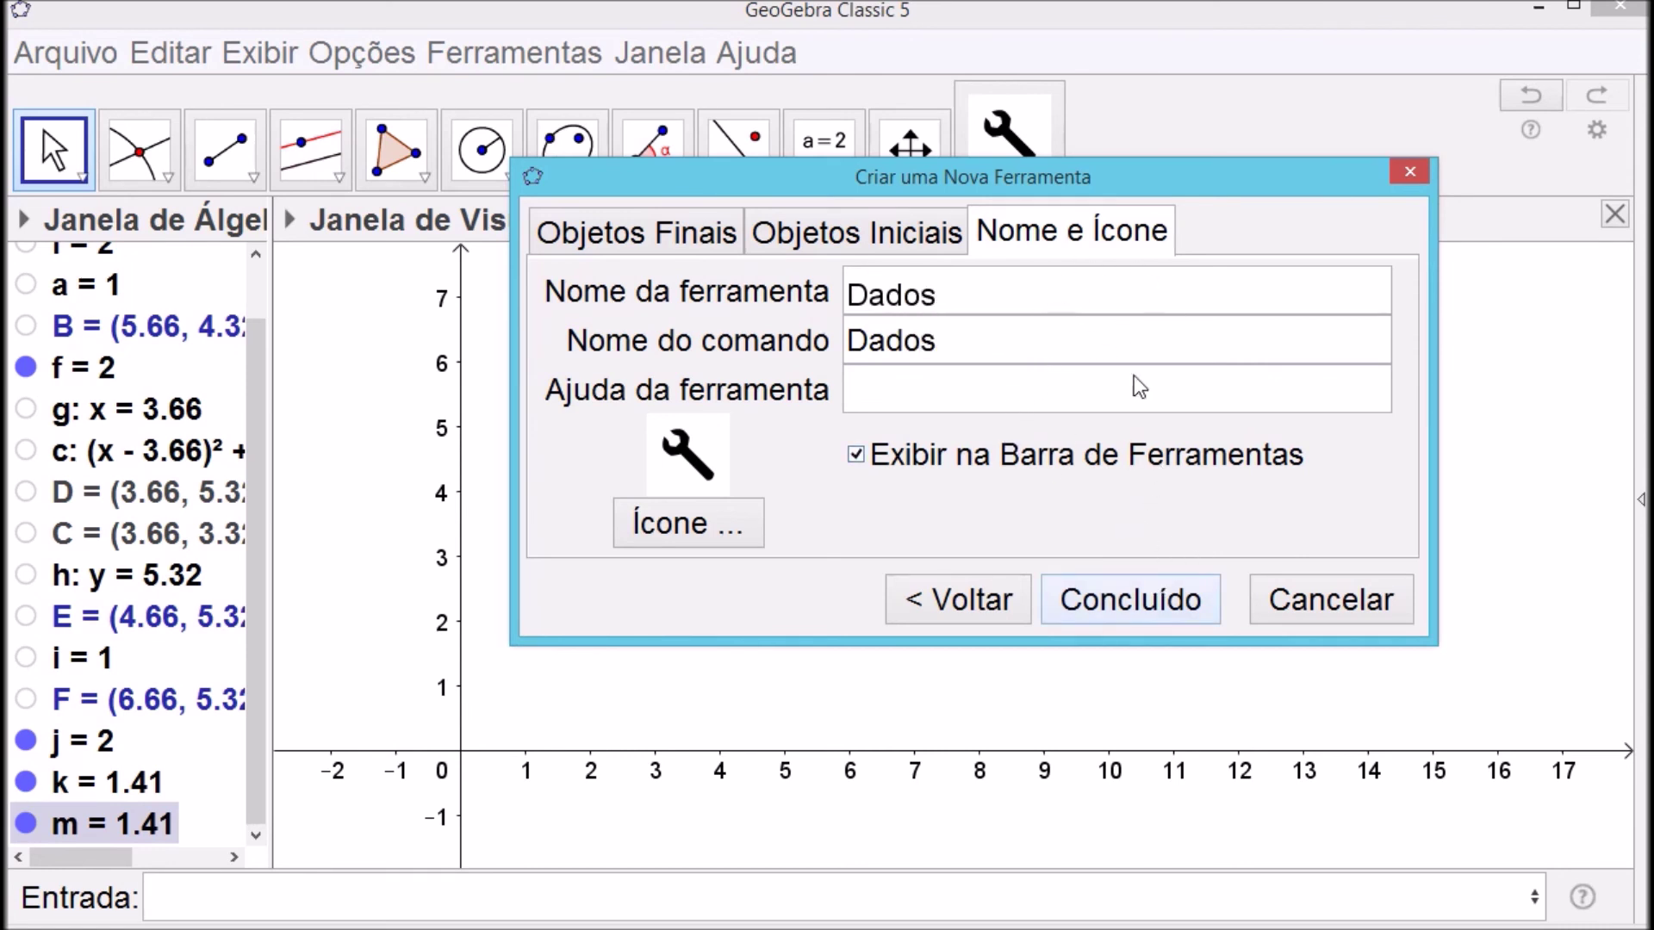
pyautogui.click(1133, 600)
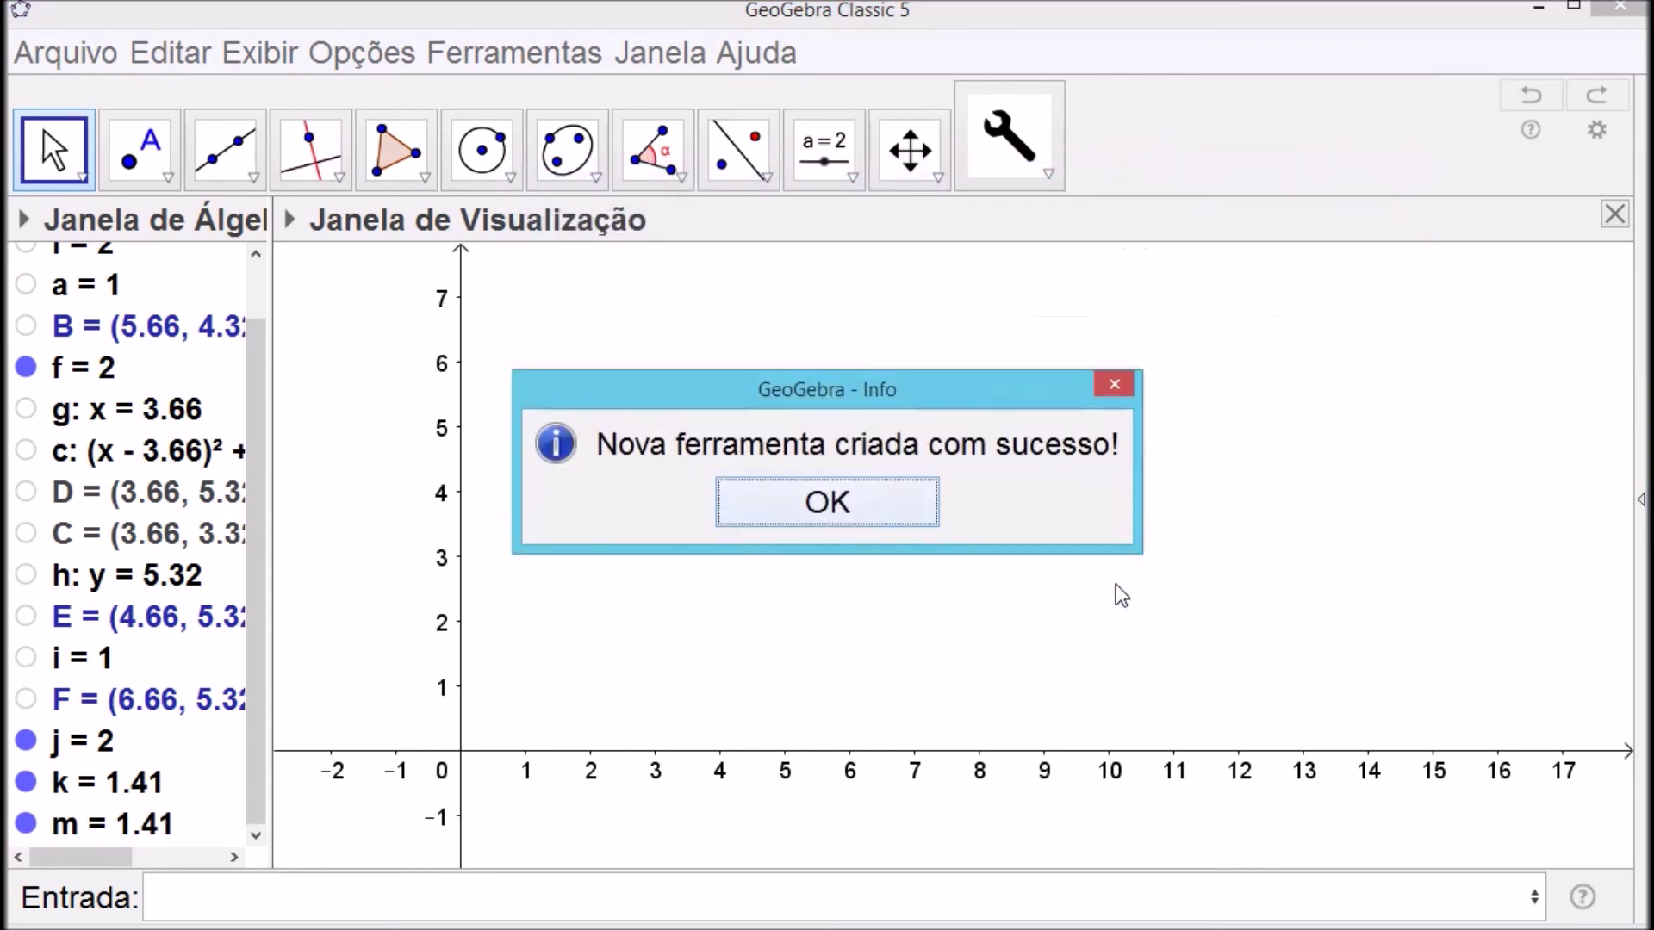
pyautogui.click(773, 512)
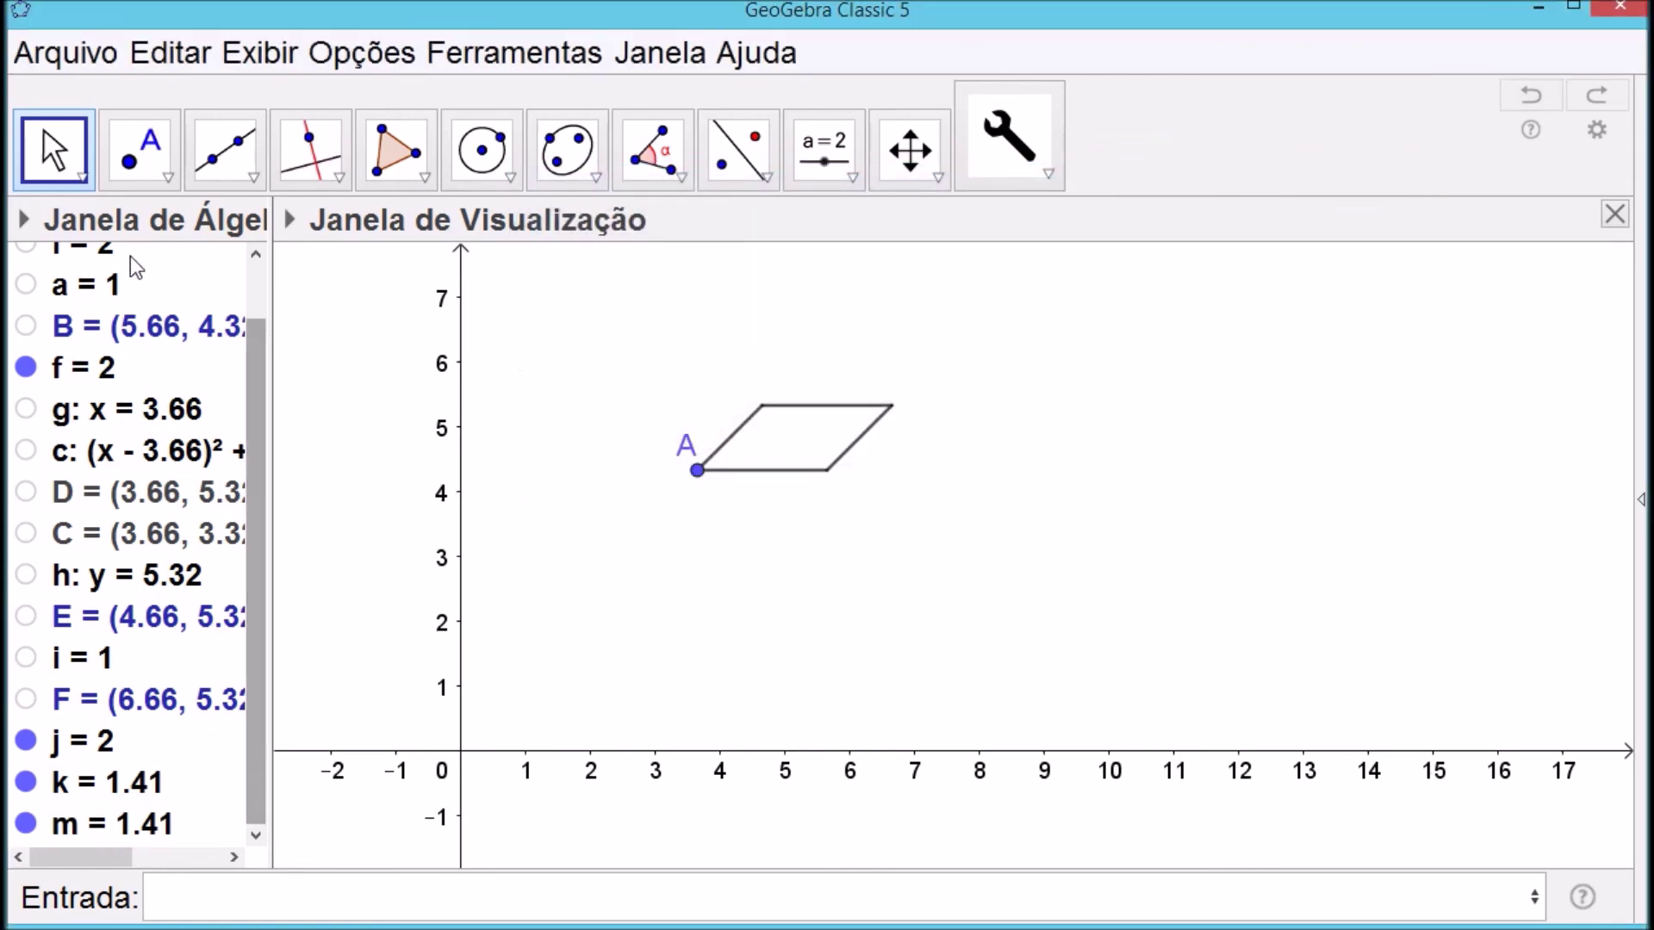
# Delete point A with its dependent parallelogram, and delete the numbers l and a
pyautogui.click(696, 470)
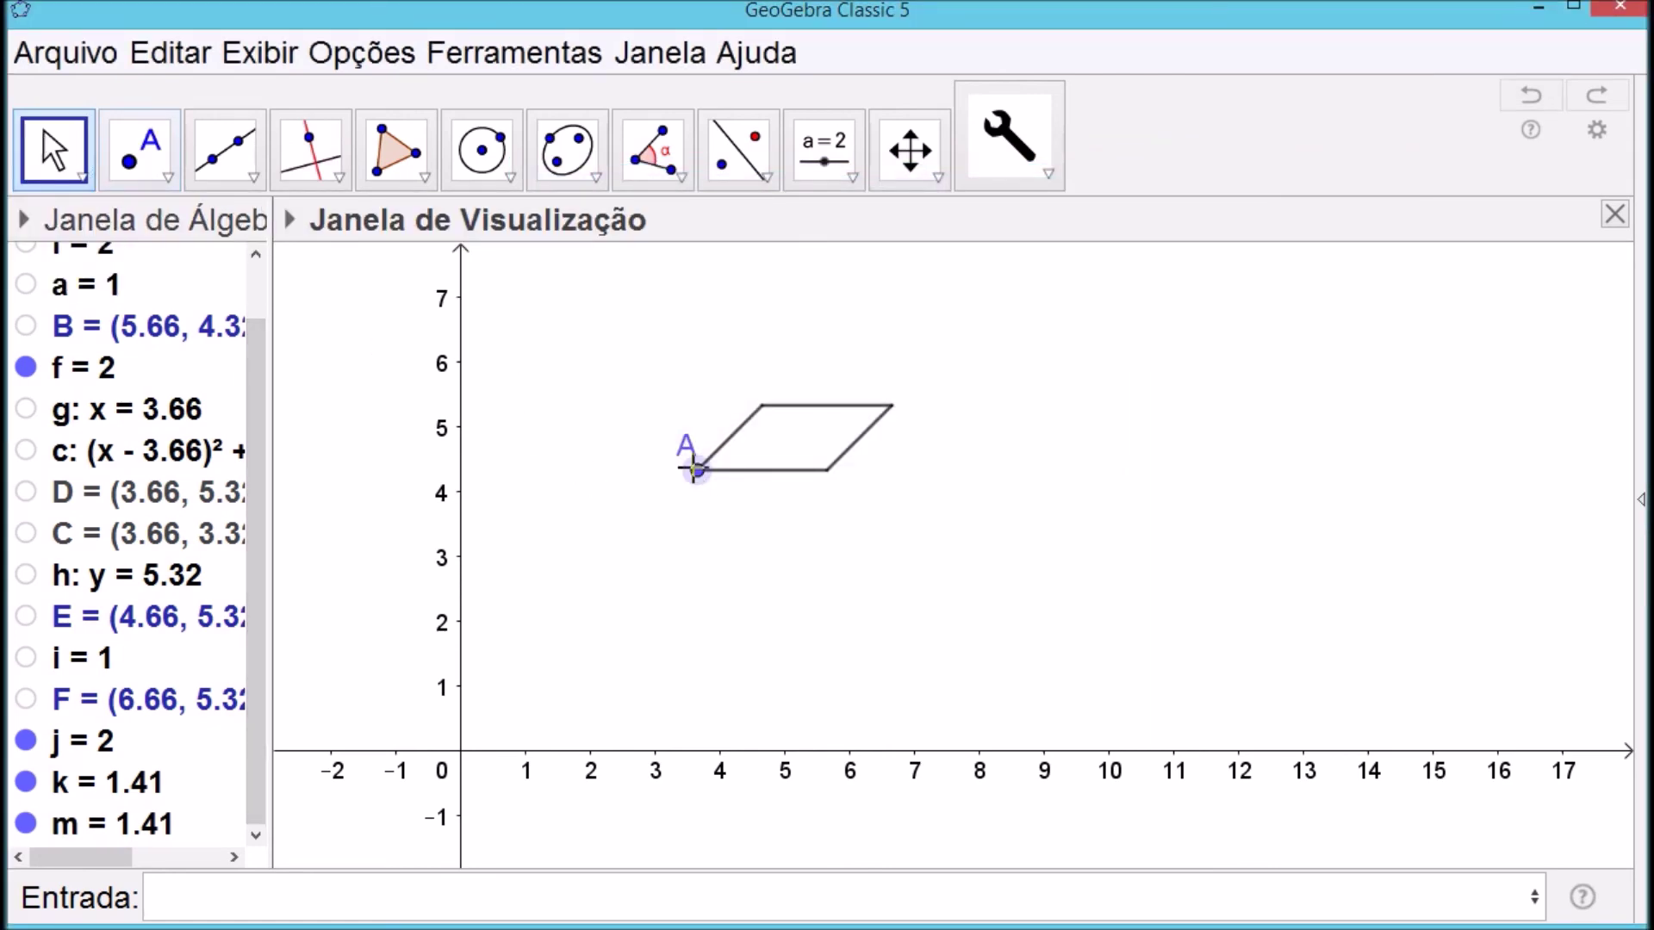
pyautogui.press('Delete')
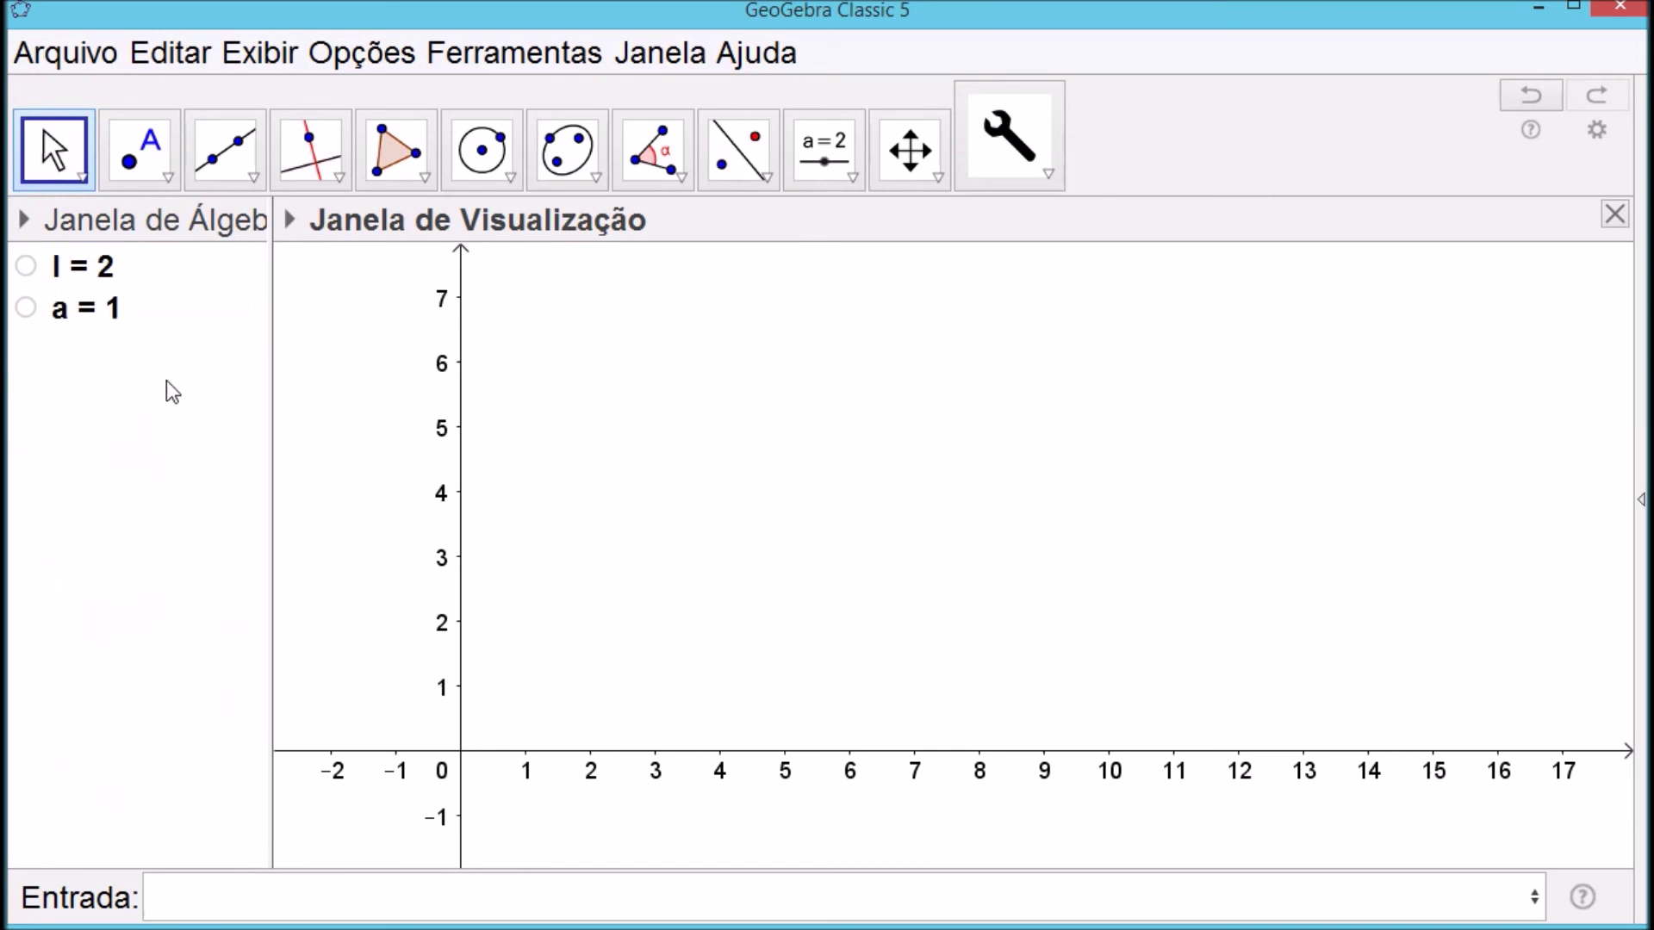
pyautogui.click(121, 272)
pyautogui.press('Delete')
pyautogui.click(96, 284)
pyautogui.press('Delete')
# Create sliders for l and a, and place them to the right of the vertical axis with l above a
pyautogui.click(526, 889)
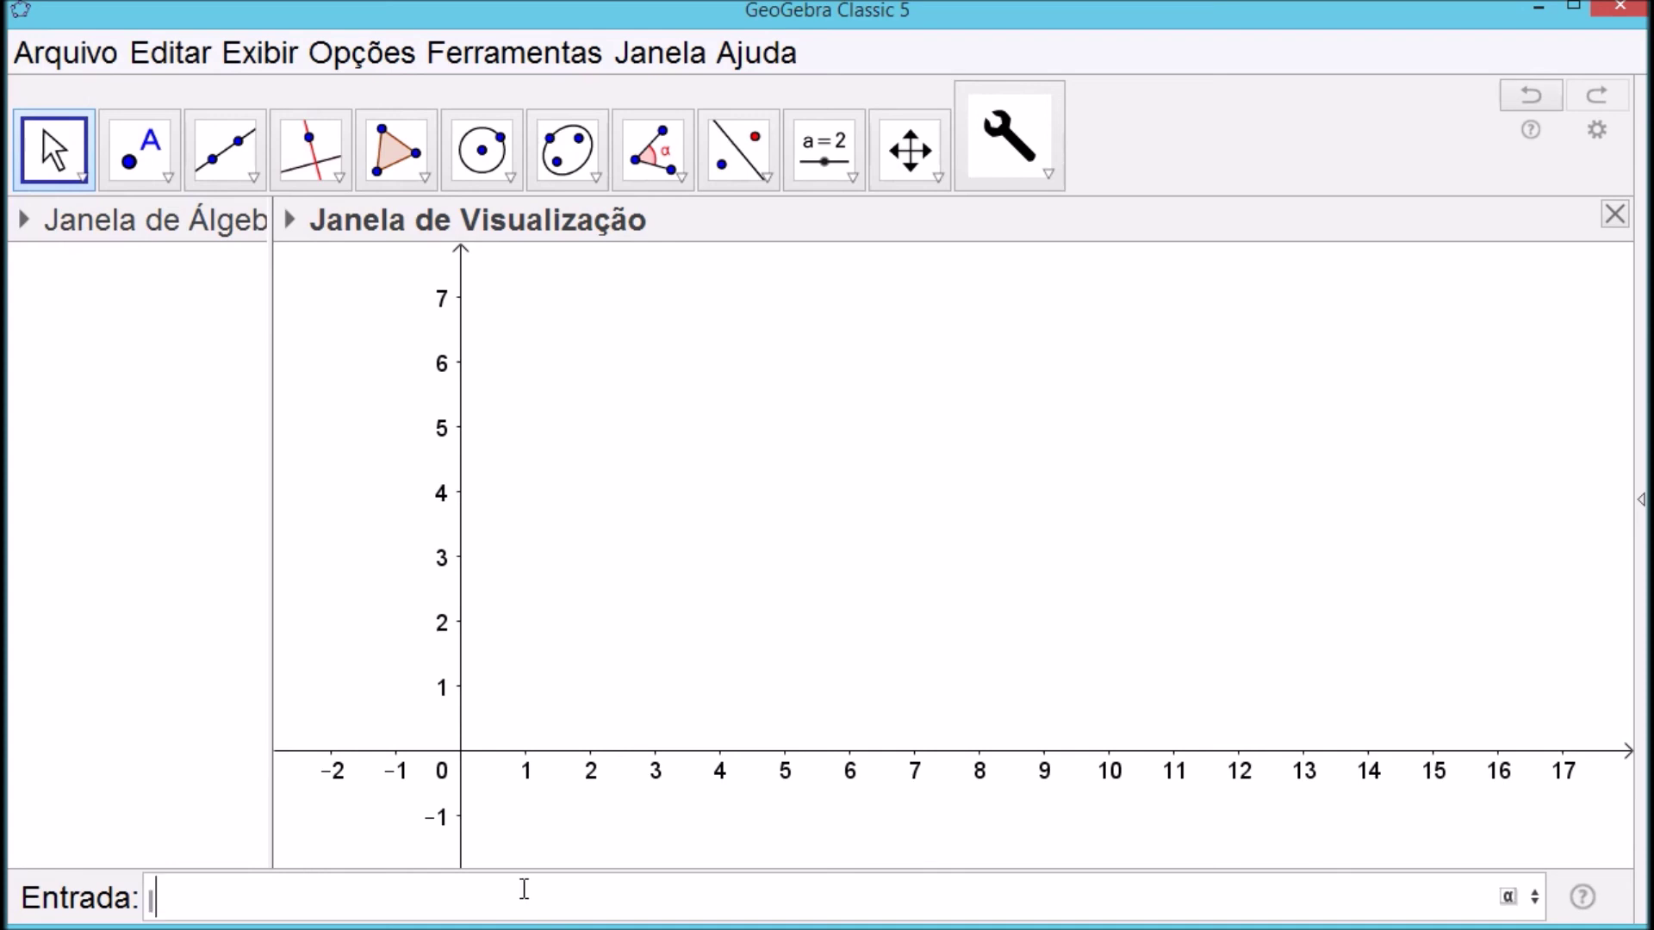
pyautogui.write('l')
pyautogui.press('Return')
pyautogui.press('Return')
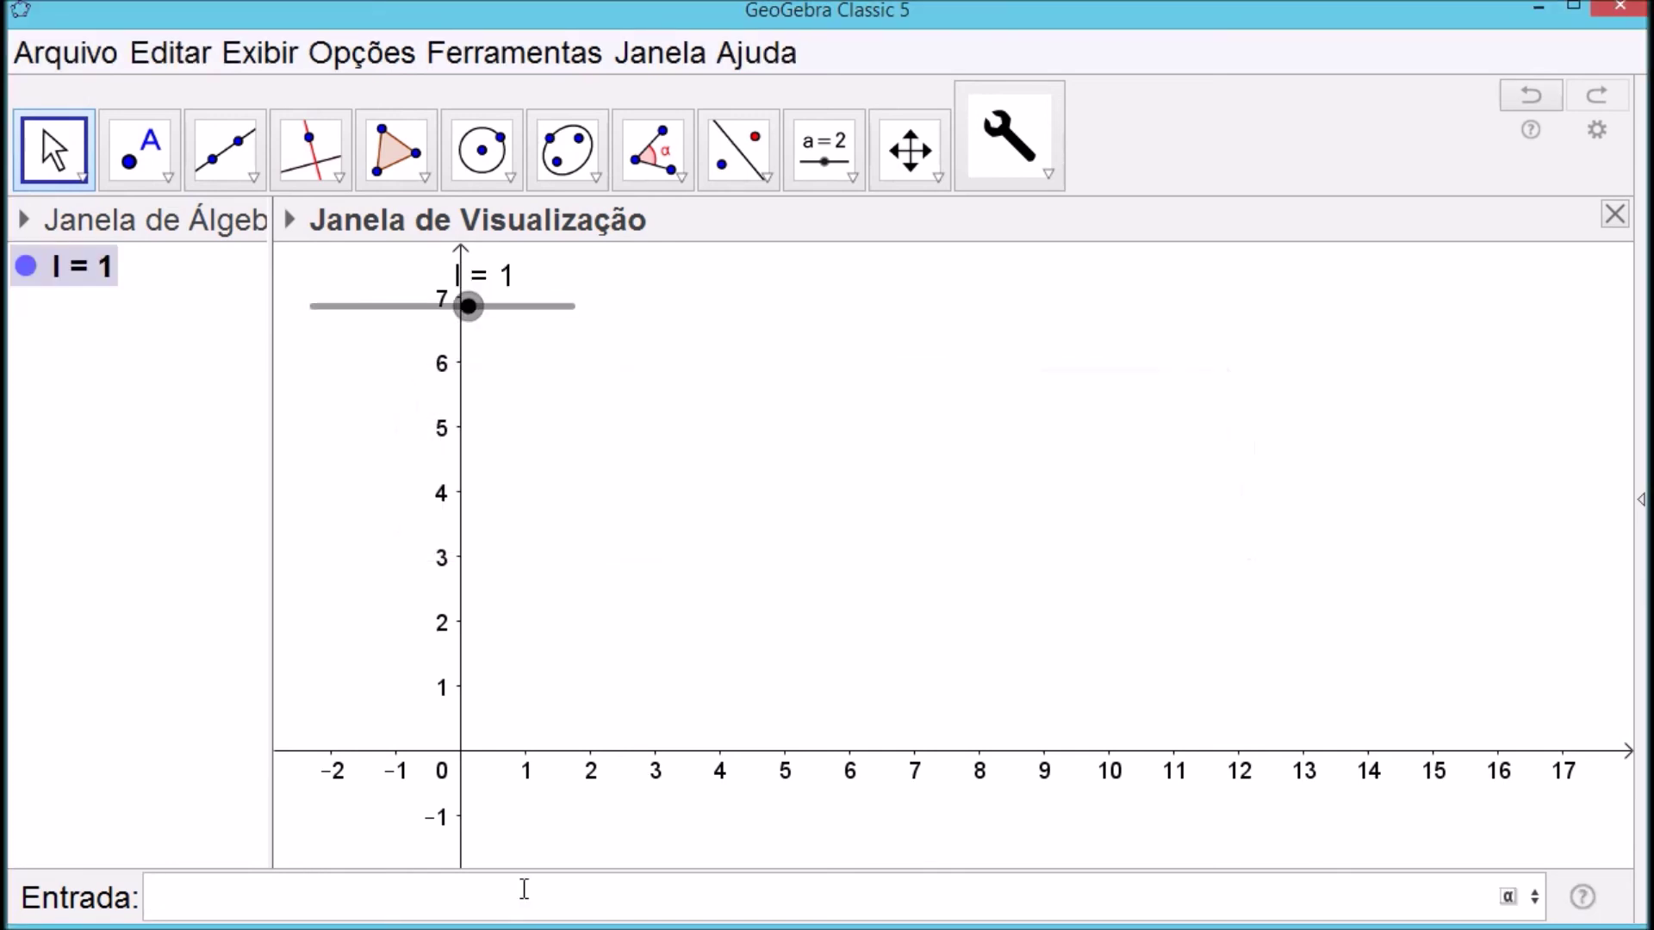
pyautogui.write('a')
pyautogui.press('Return')
pyautogui.press('Return')
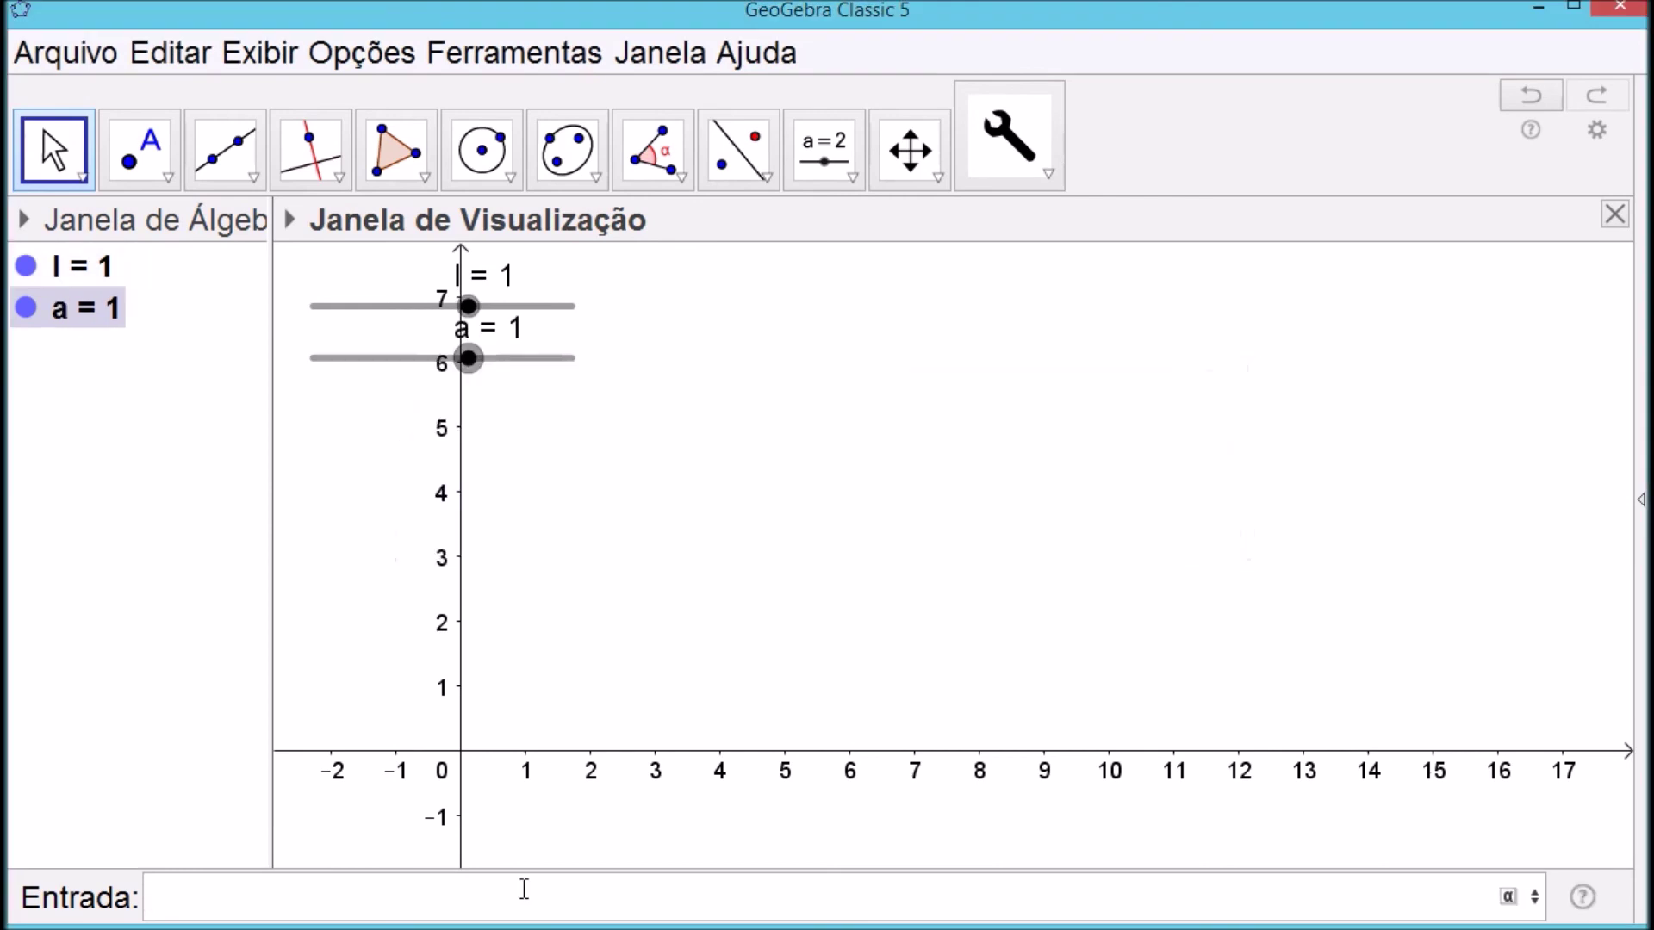
pyautogui.moveTo(323, 309); pyautogui.dragTo(576, 330)
pyautogui.moveTo(349, 371); pyautogui.dragTo(603, 438)
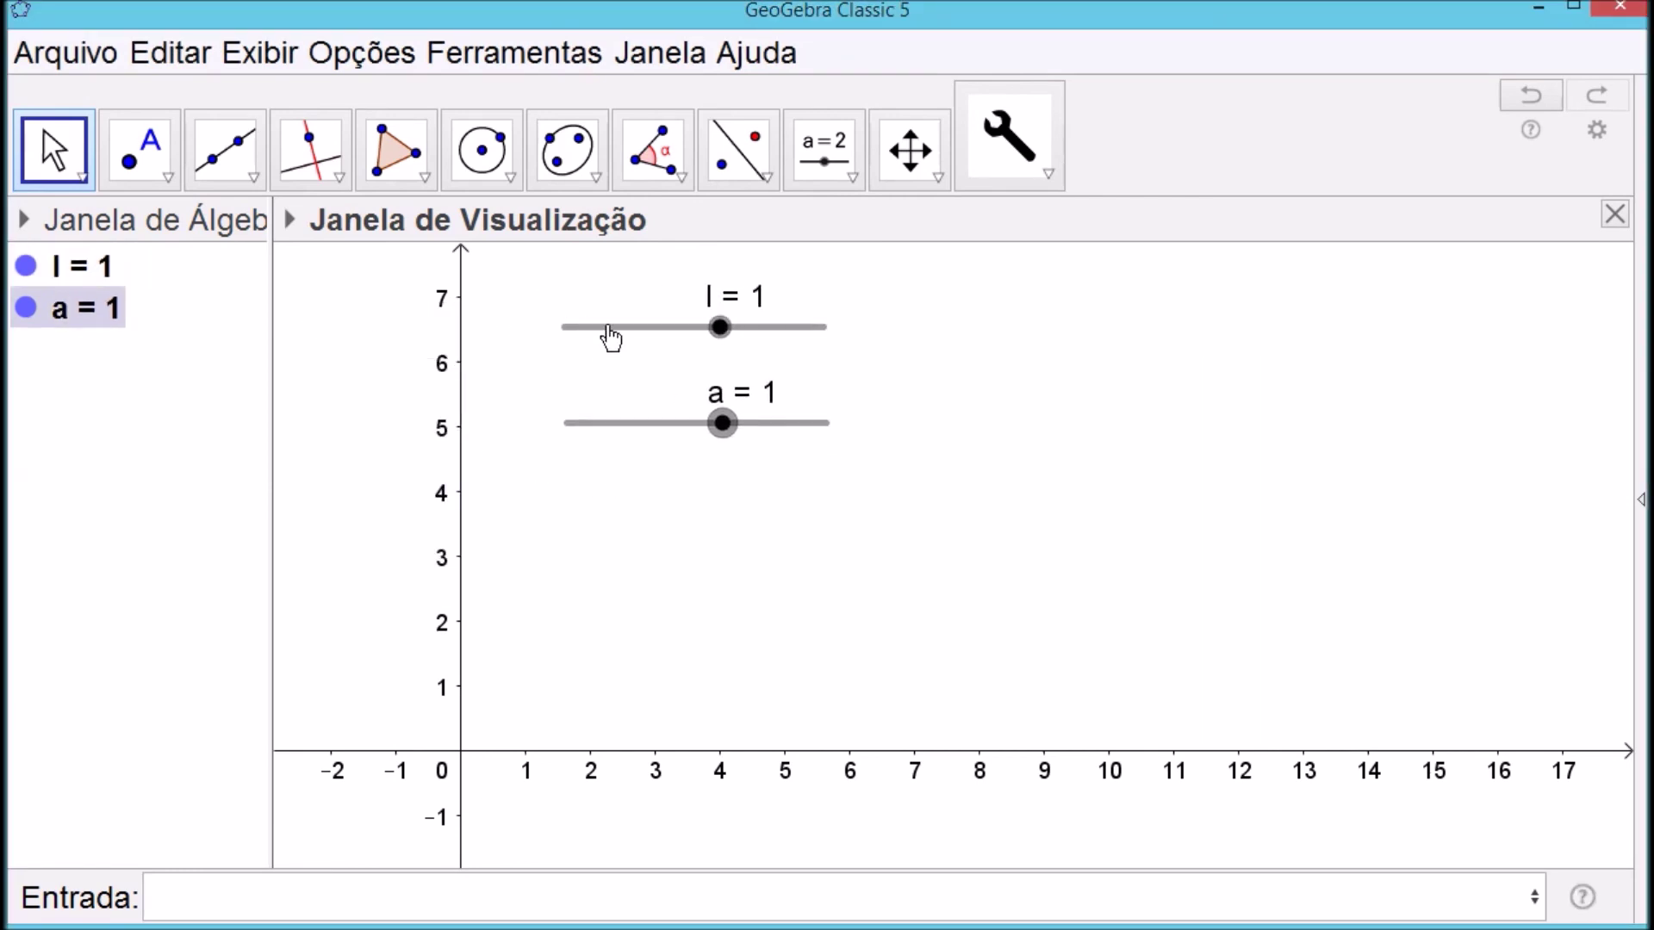
# Set the minimum of slider l to 0.1
pyautogui.rightClick(610, 336)
pyautogui.click(723, 735)
pyautogui.click(1303, 540)
pyautogui.write('0.1')
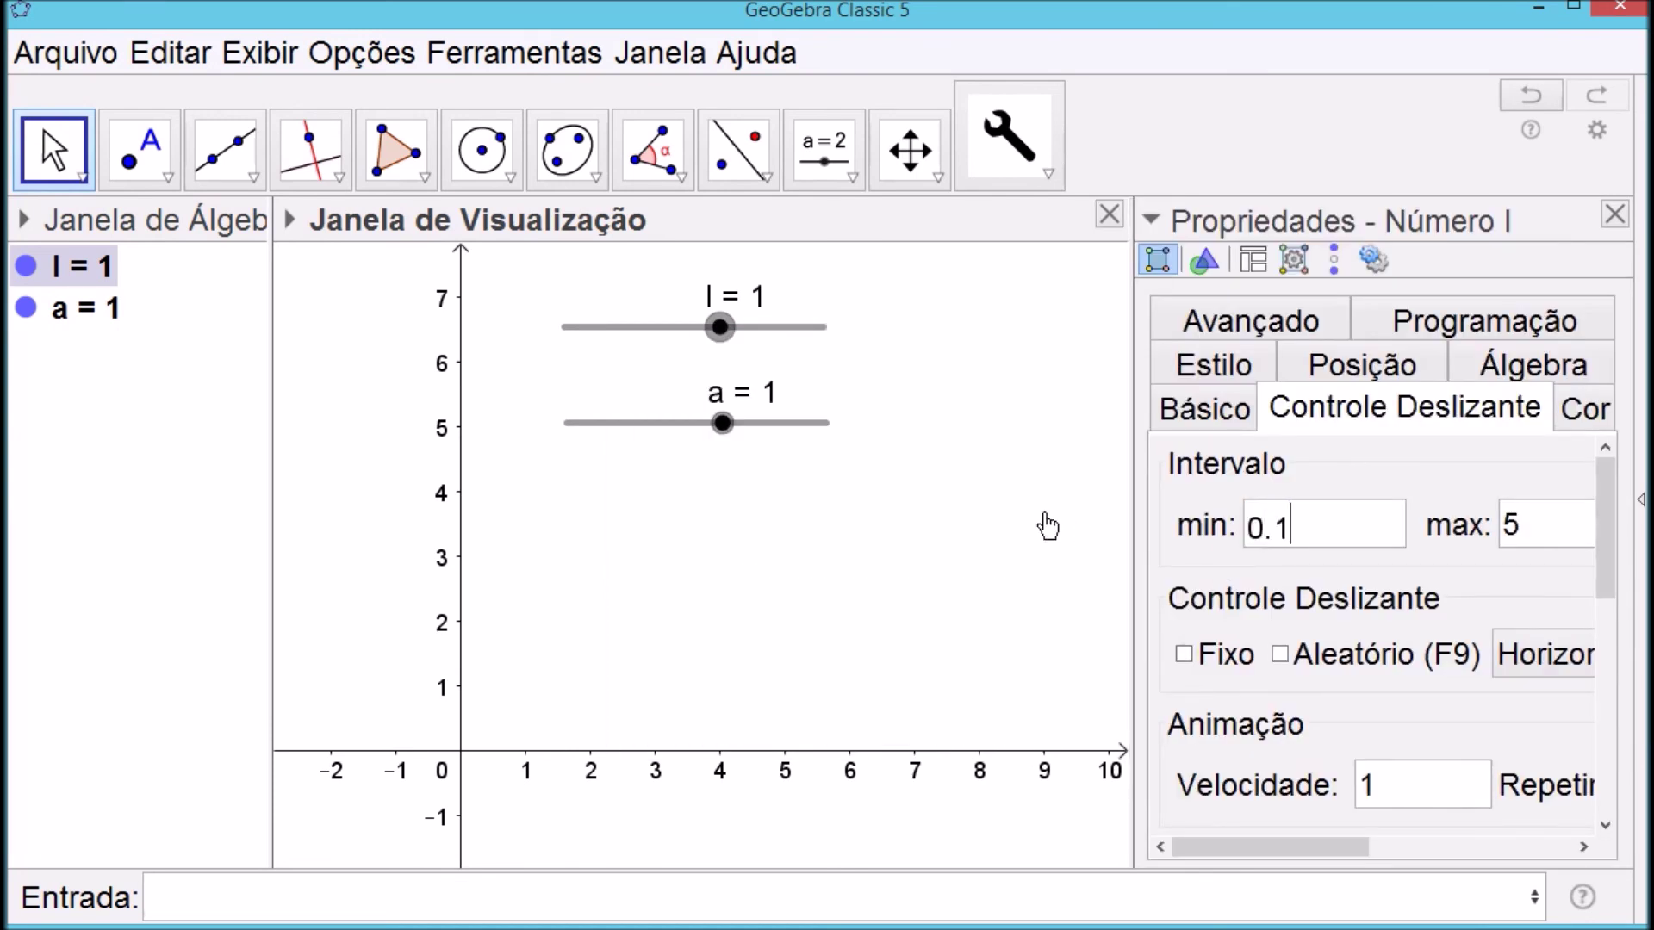
pyautogui.click(1614, 216)
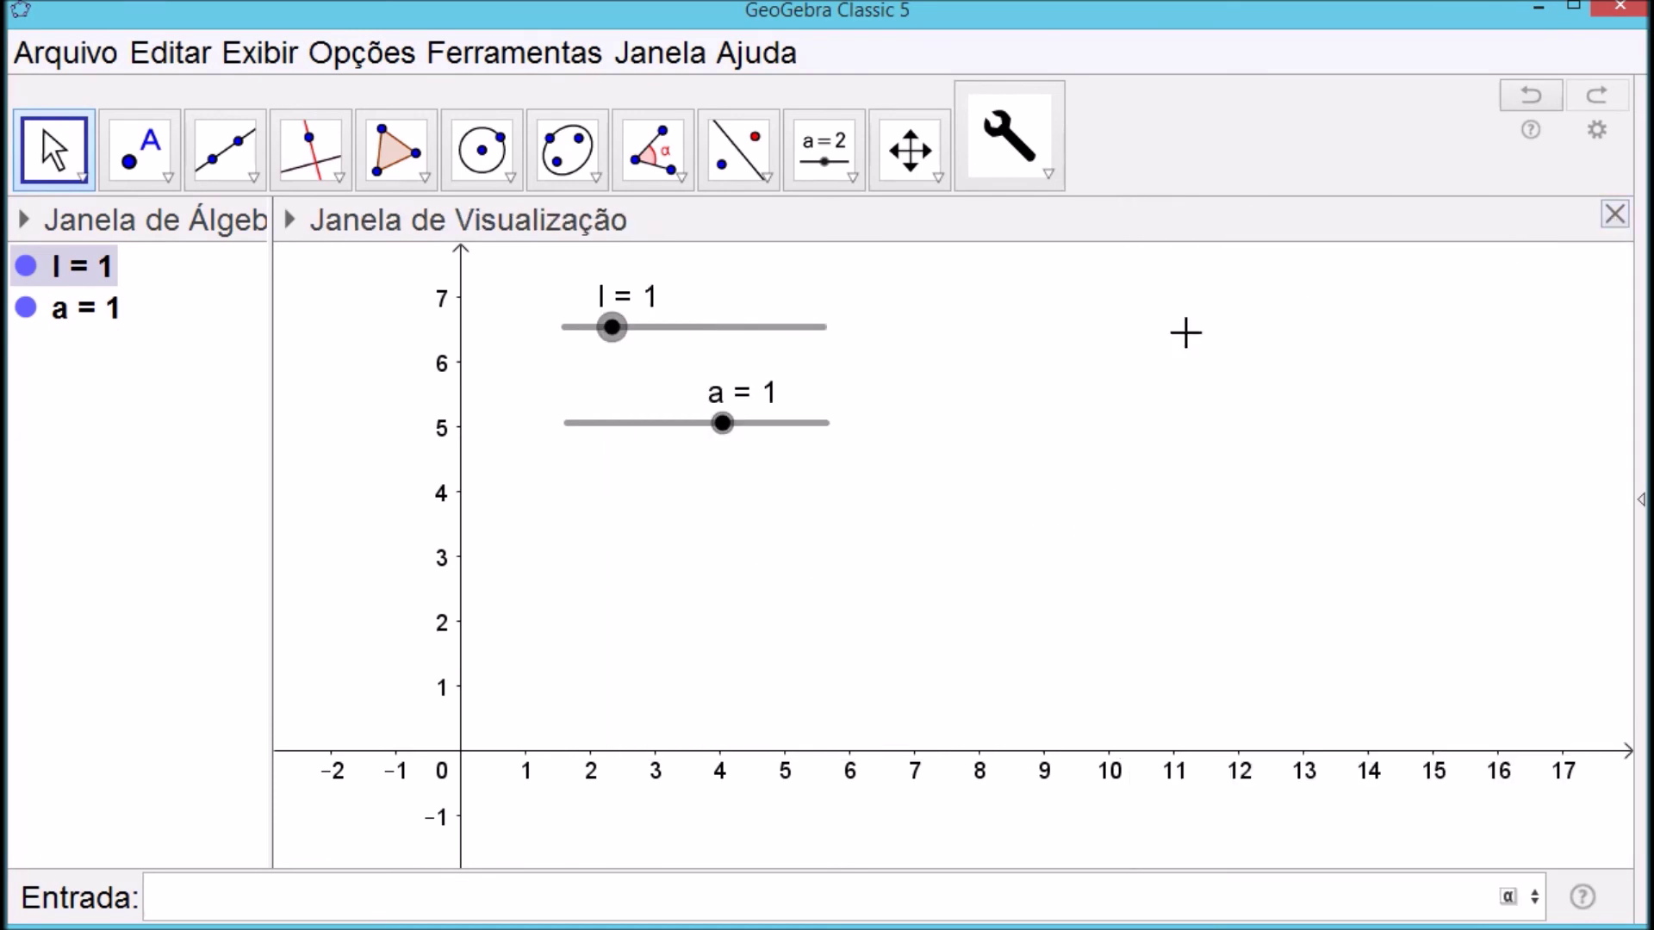
# Set the minimum of slider a to 0.1
pyautogui.rightClick(643, 419)
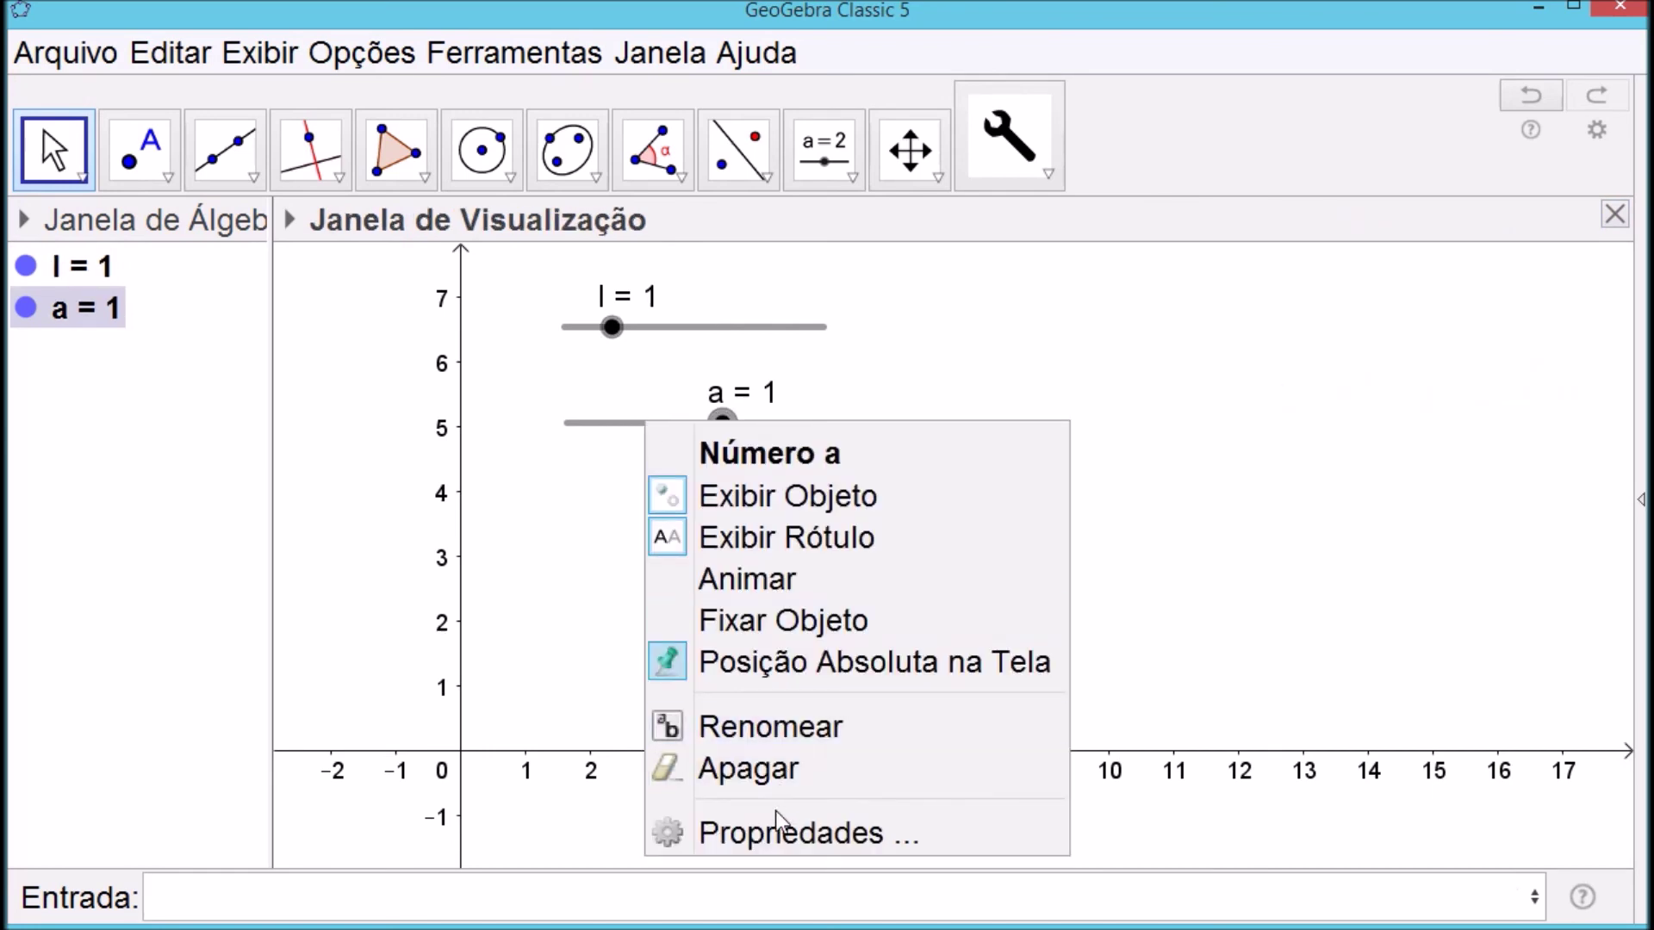
pyautogui.click(795, 815)
pyautogui.write('0.1')
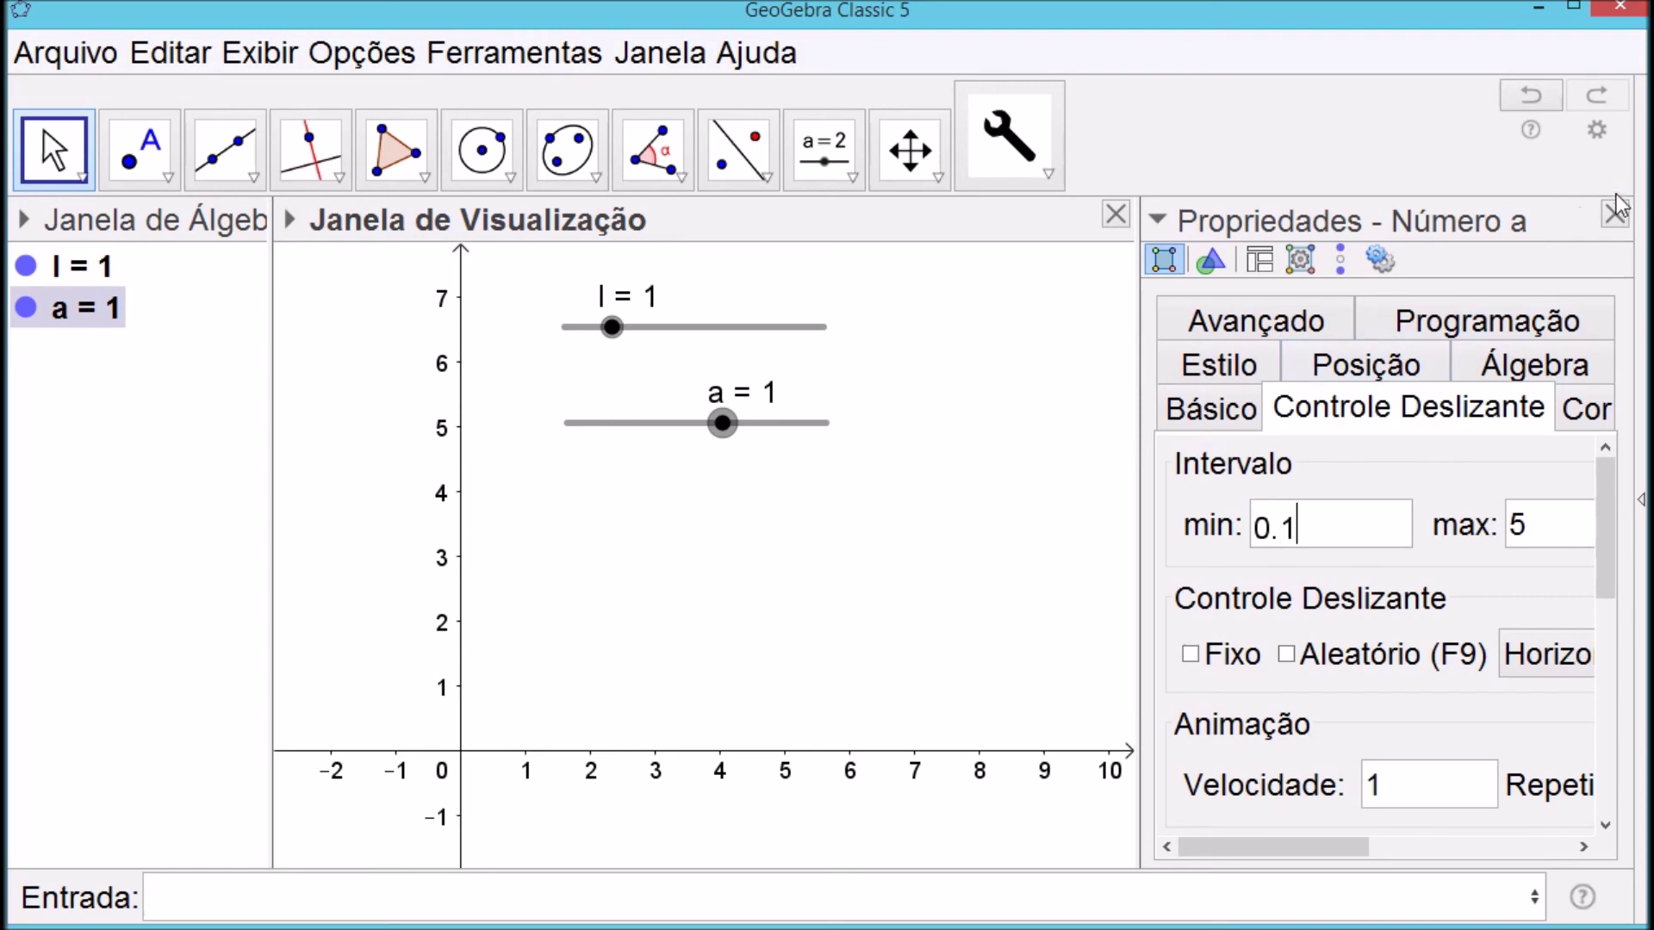
pyautogui.click(1616, 226)
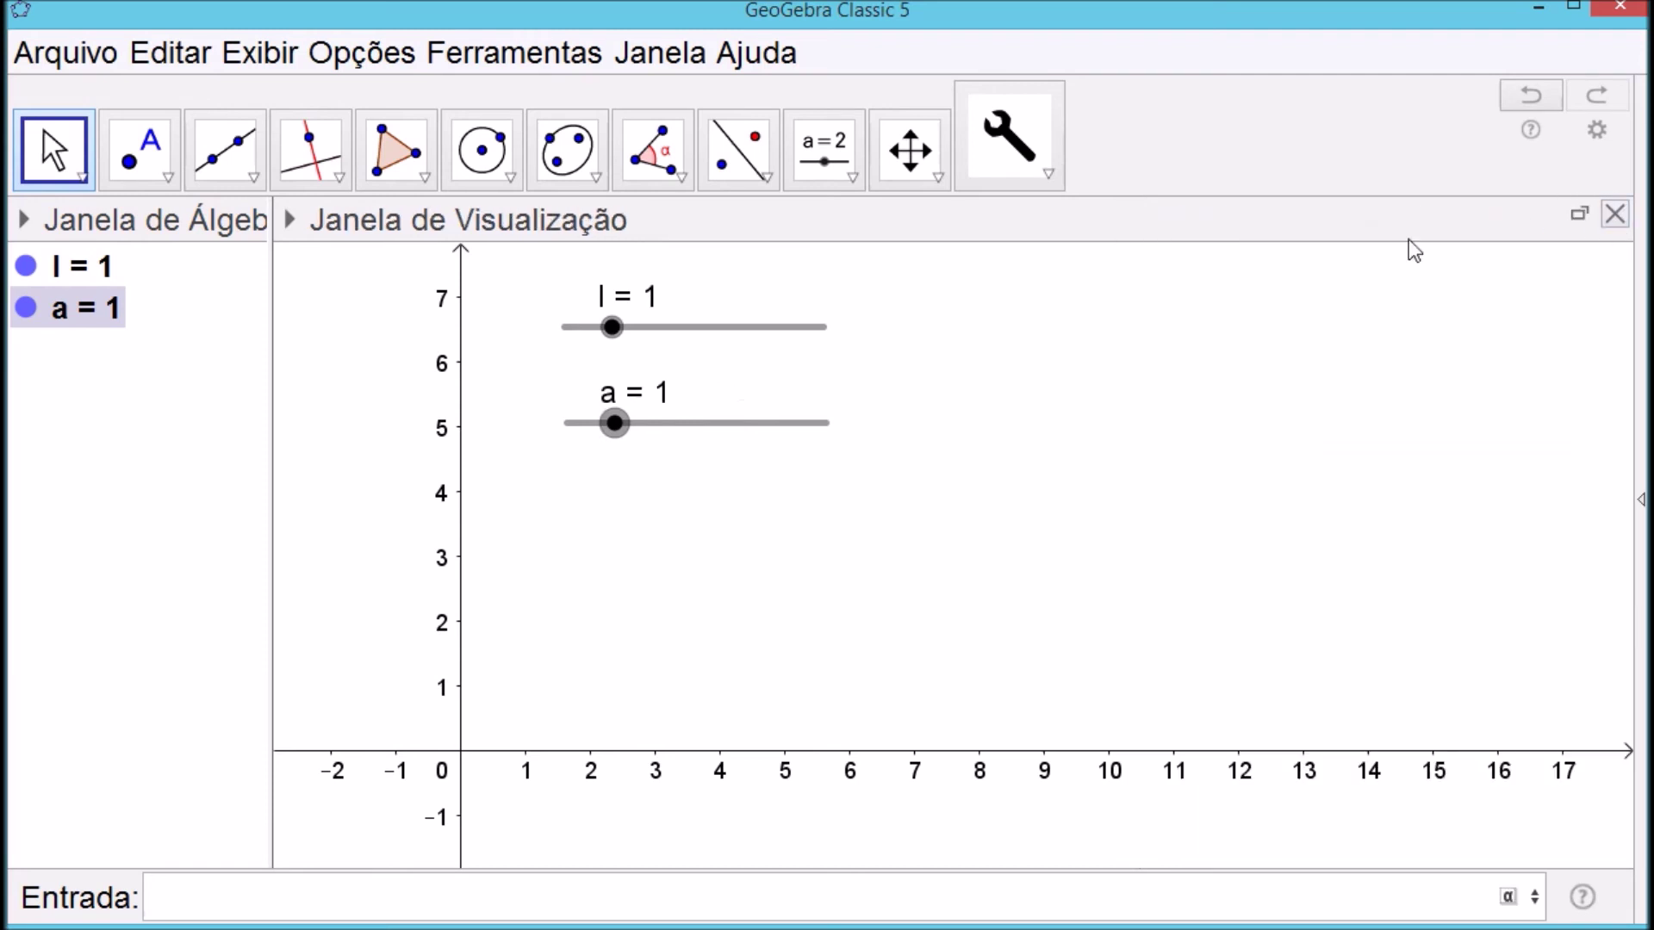
# Place a free point A at about (7.74, 4), to the right of the sliders
pyautogui.click(138, 138)
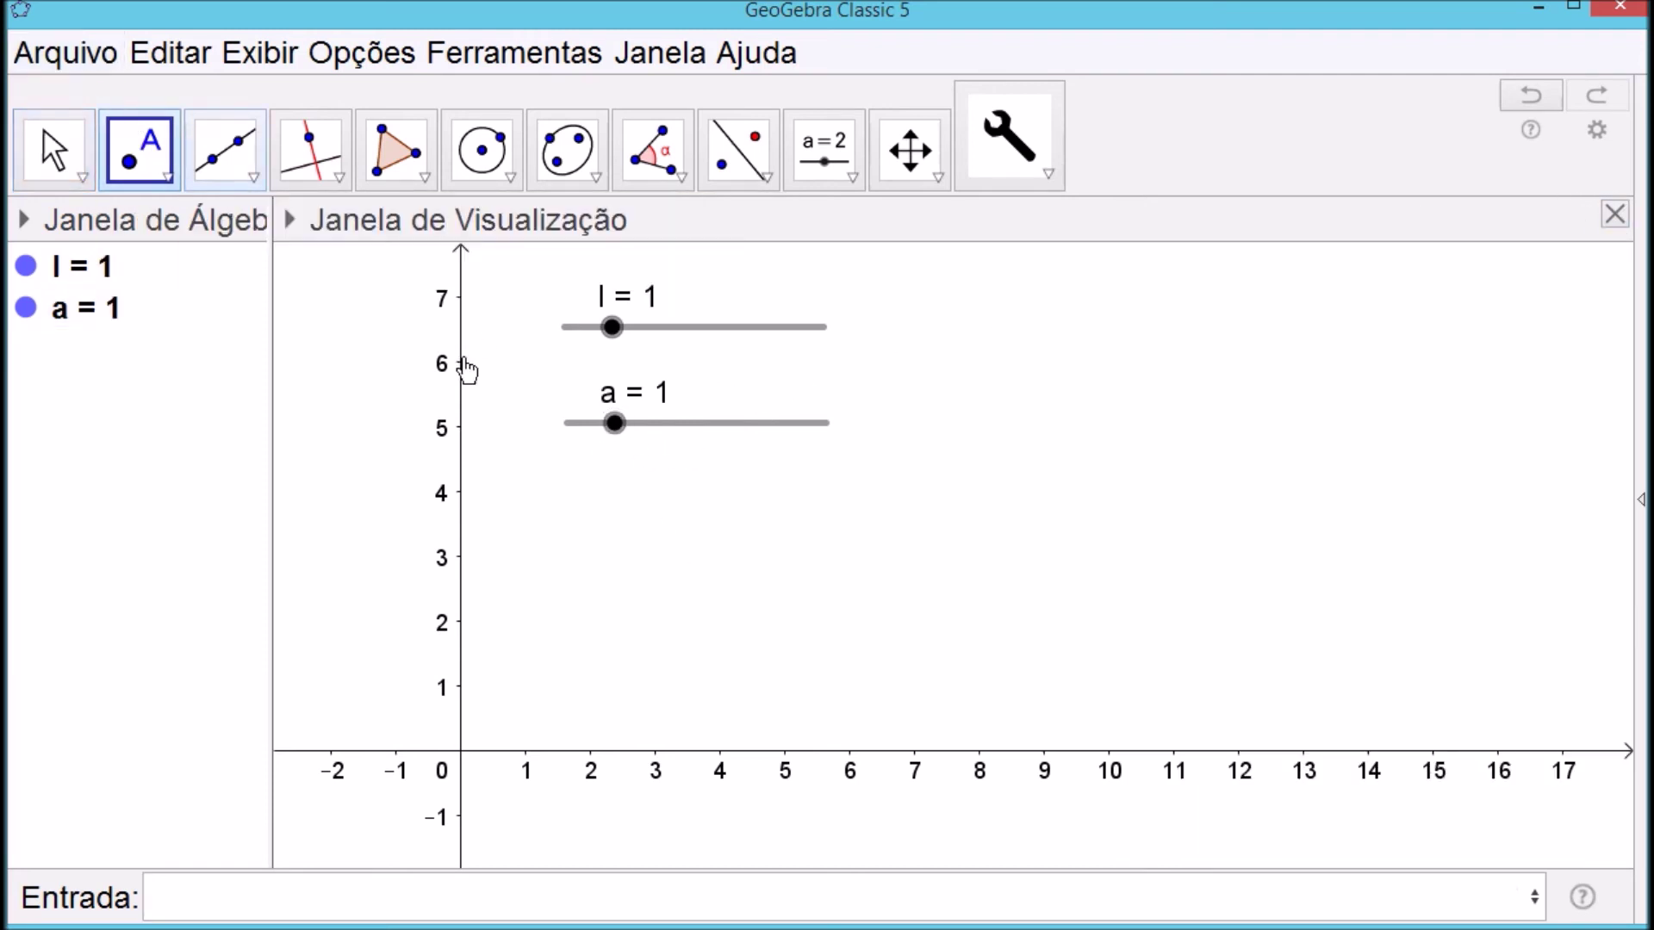
pyautogui.click(961, 491)
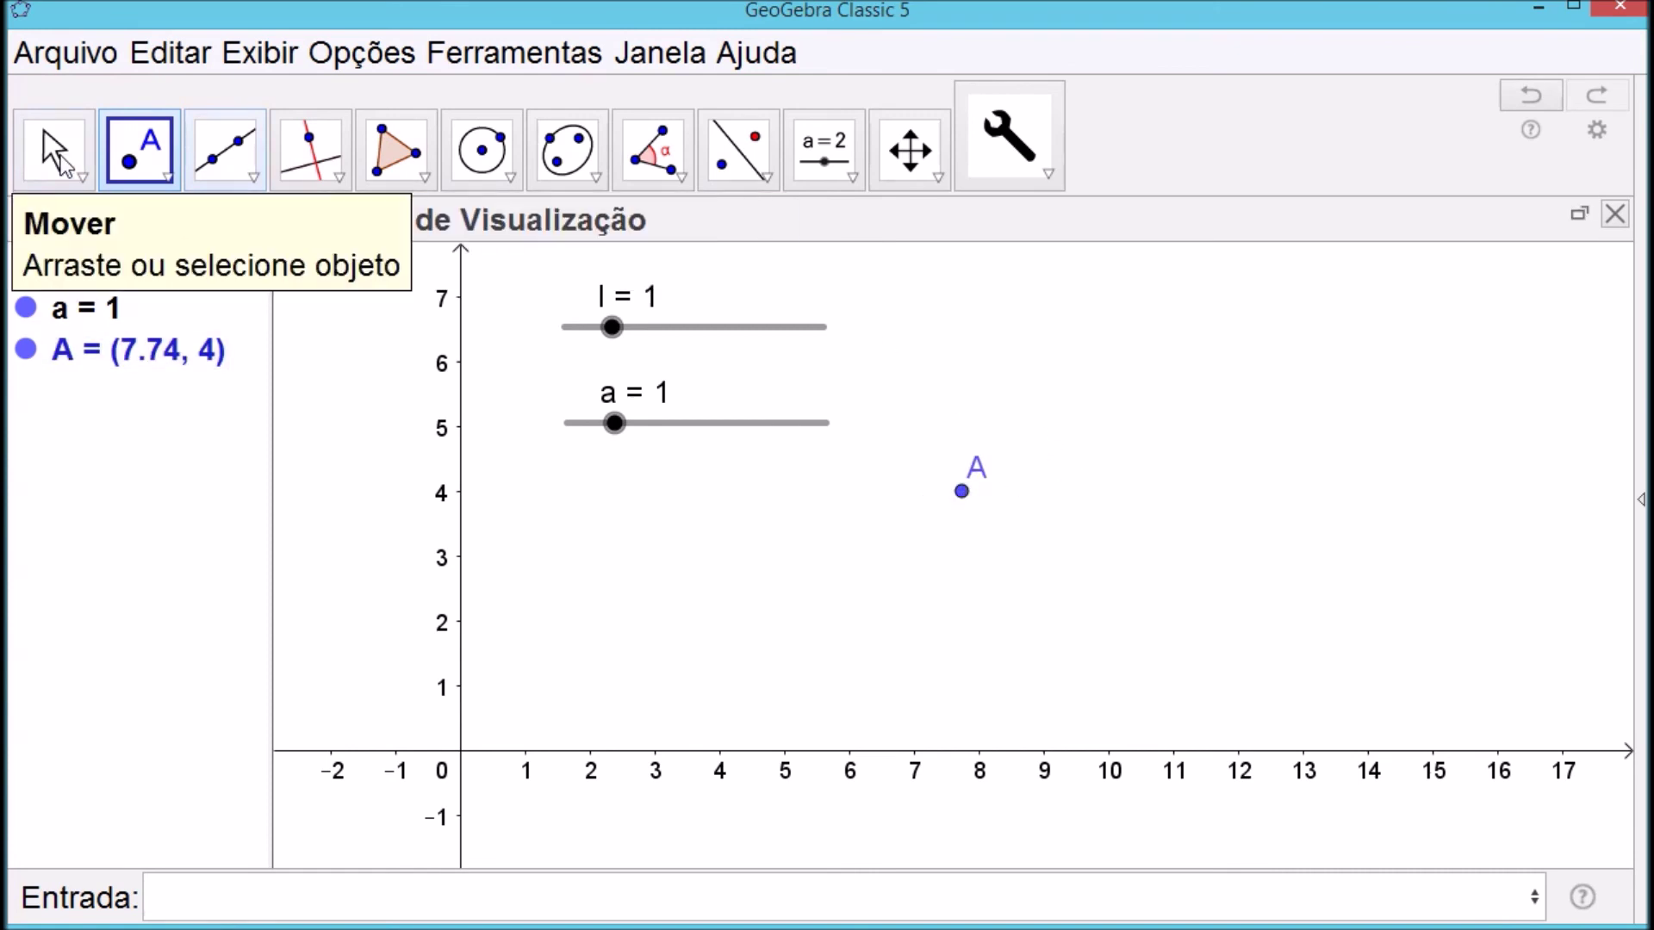
pyautogui.click(53, 148)
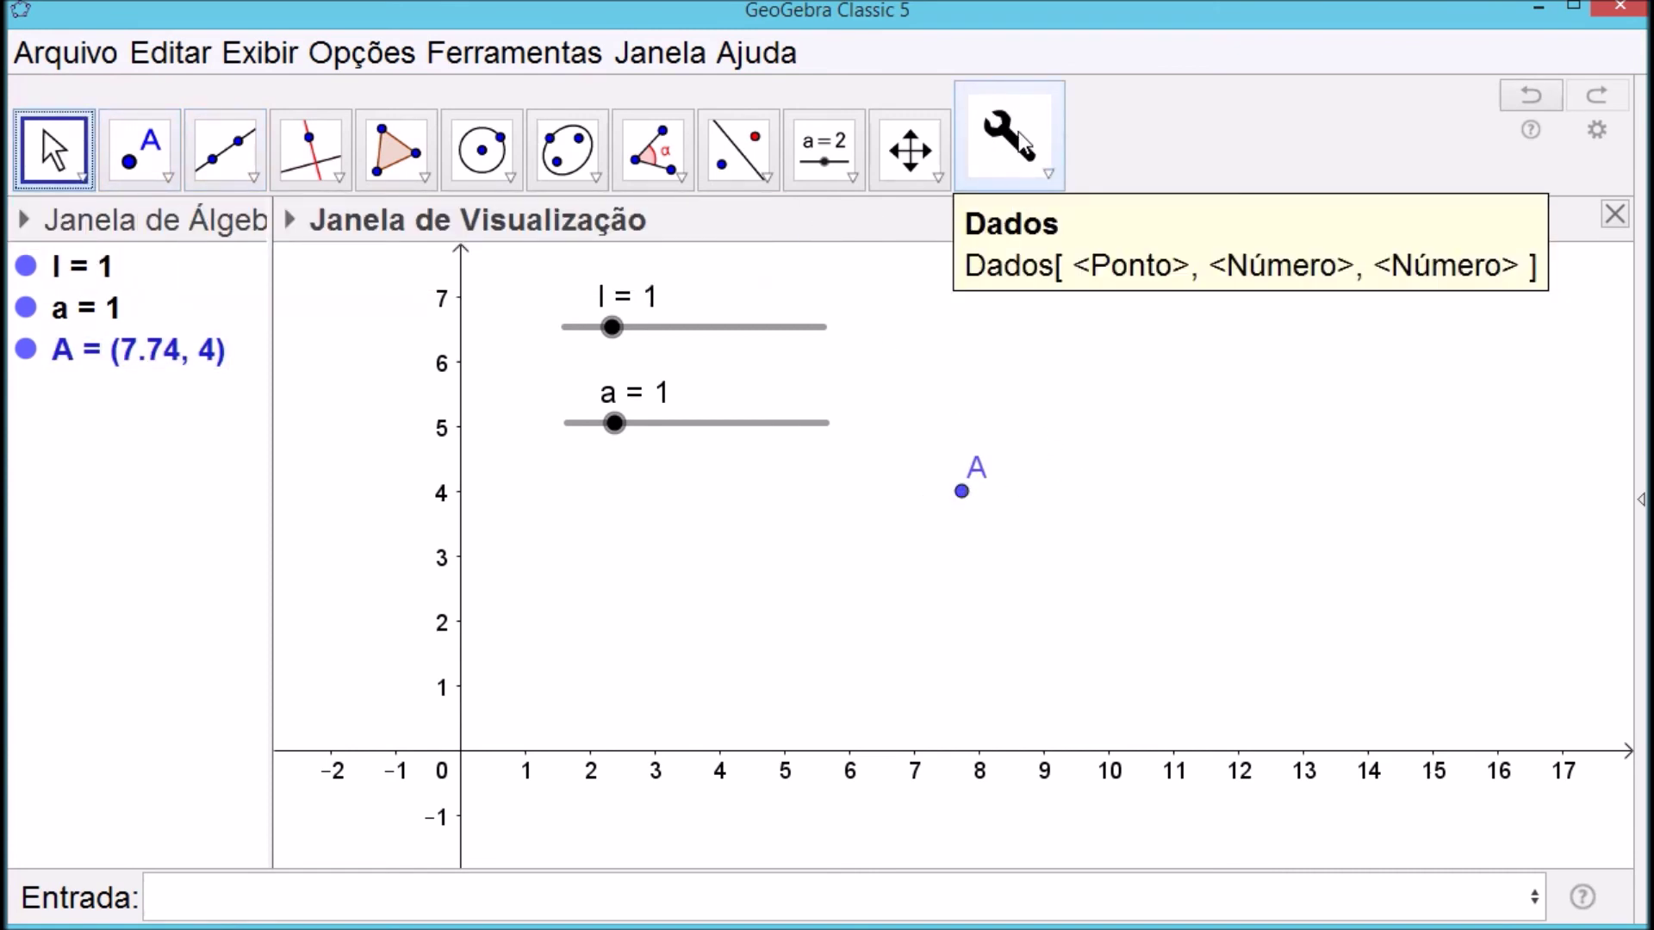
# Apply the Dados tool to point A with numbers l and a, and move A's label to the left of the point
pyautogui.click(1049, 174)
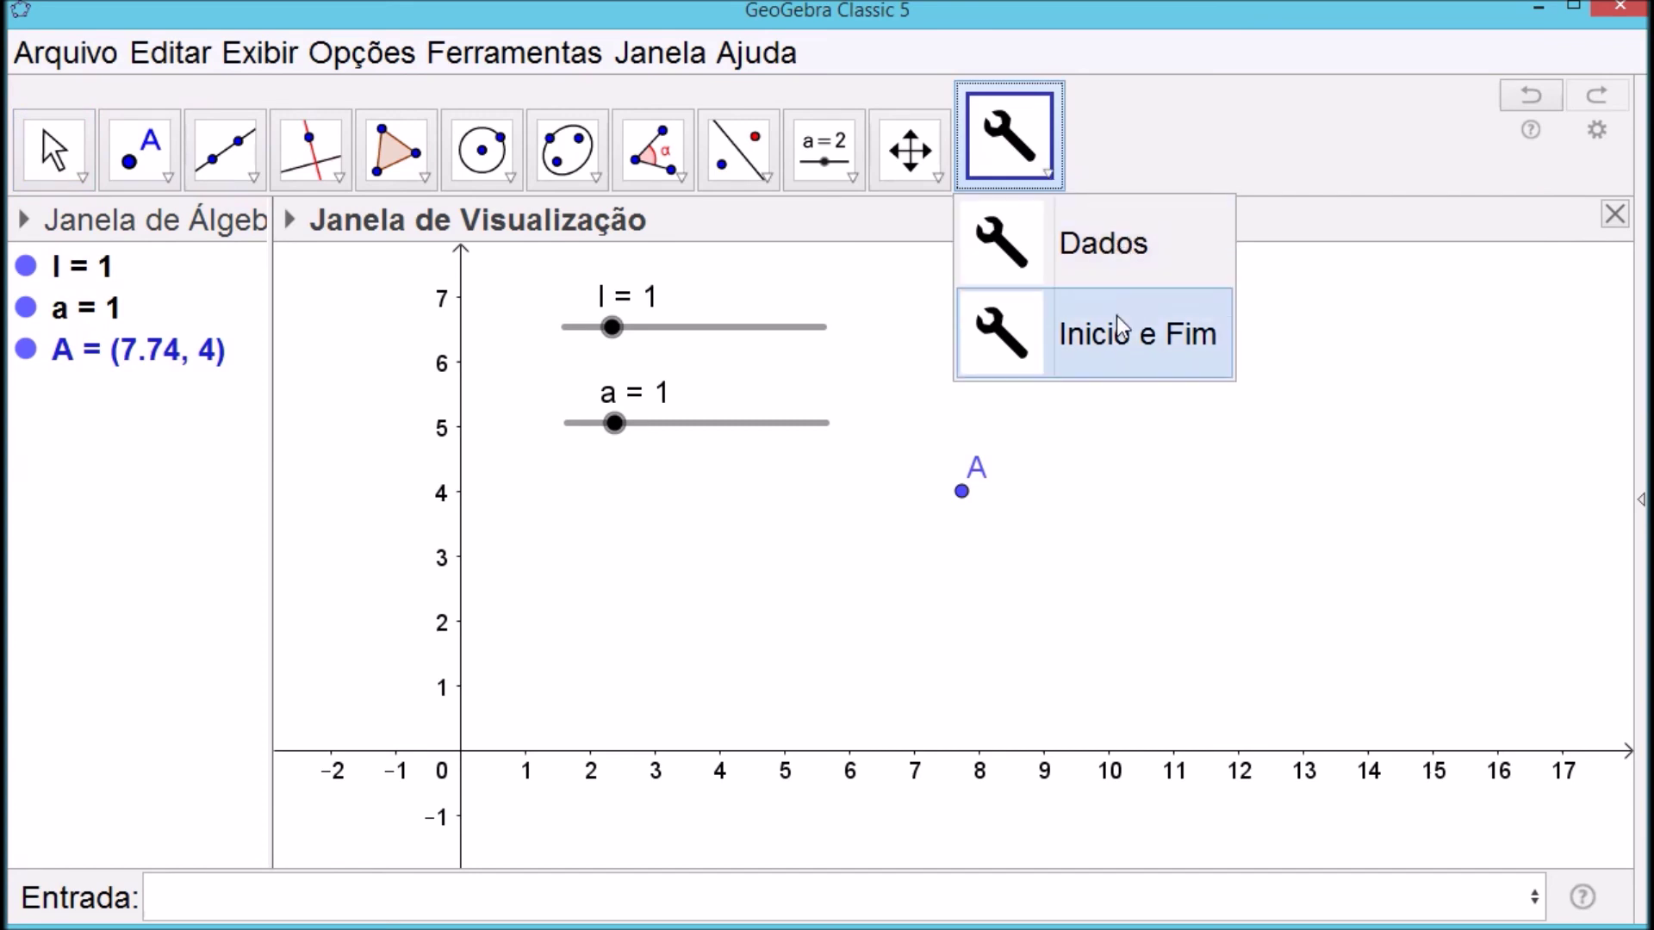
pyautogui.click(1113, 243)
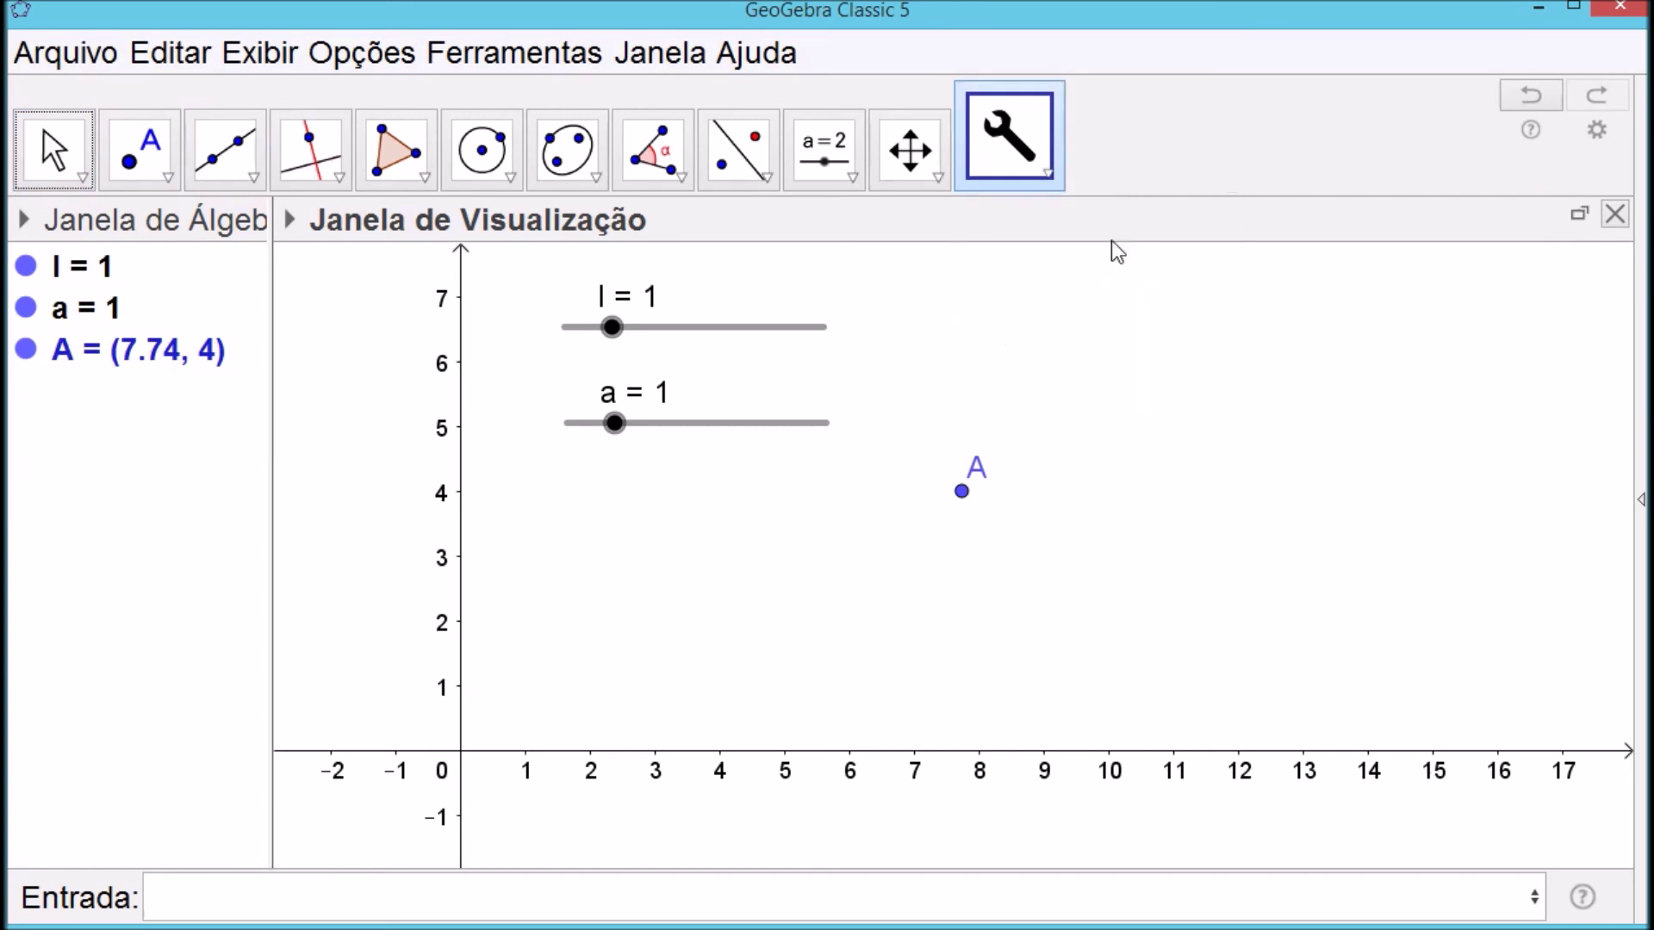
pyautogui.click(961, 493)
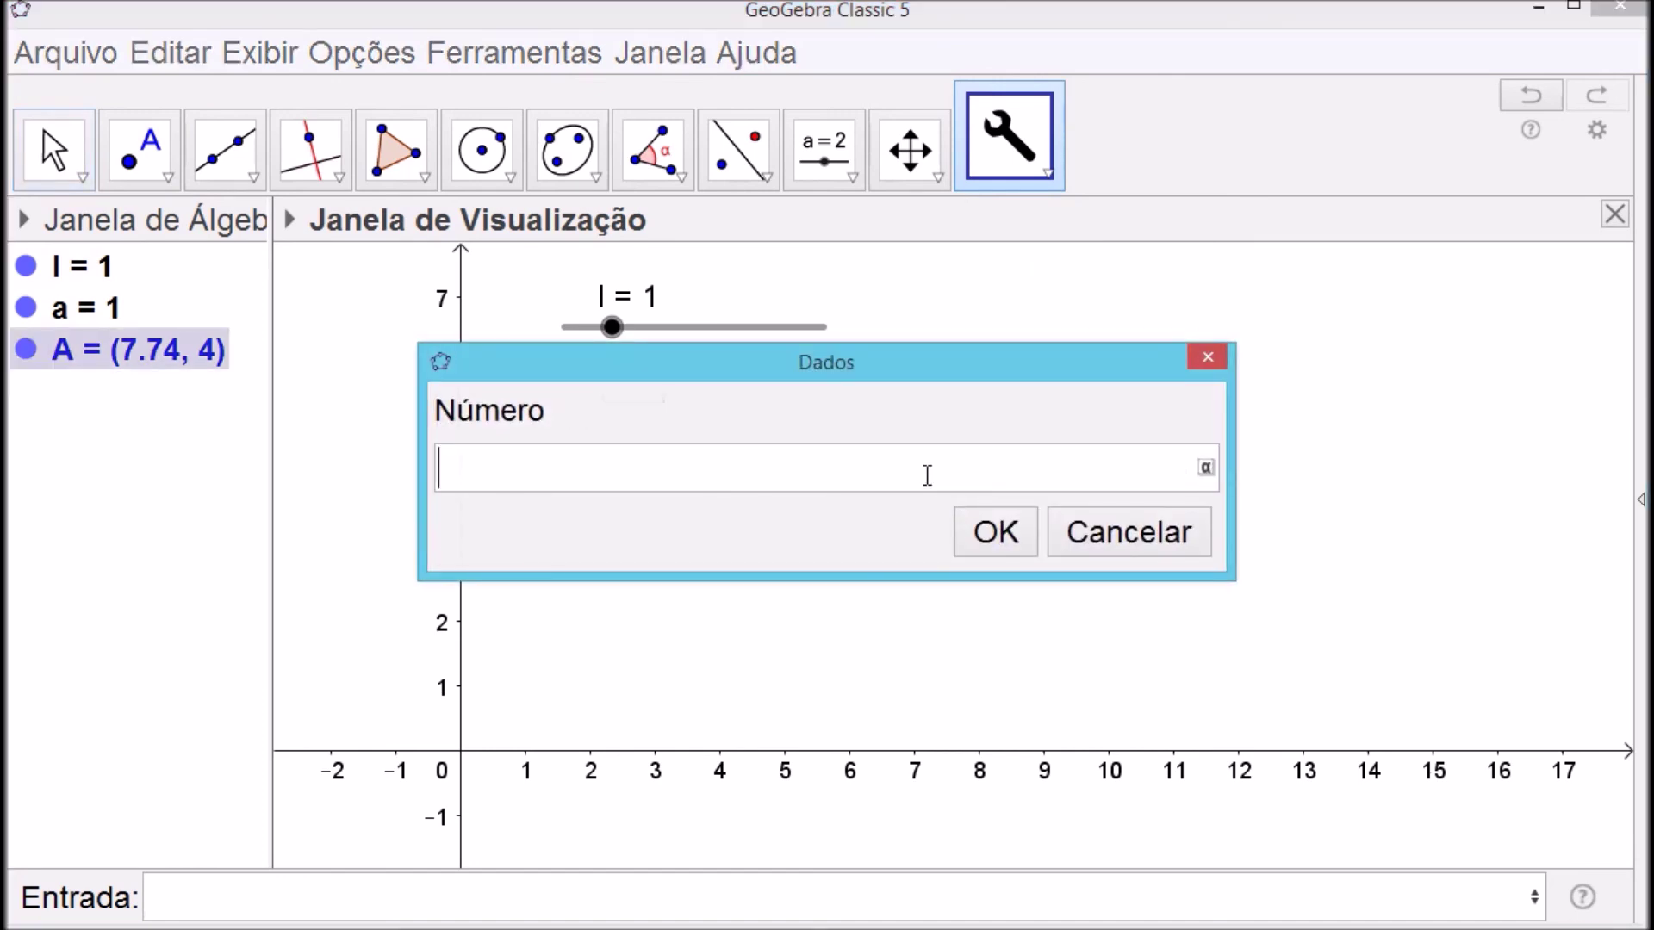
pyautogui.write('l')
pyautogui.click(1010, 538)
pyautogui.click(960, 549)
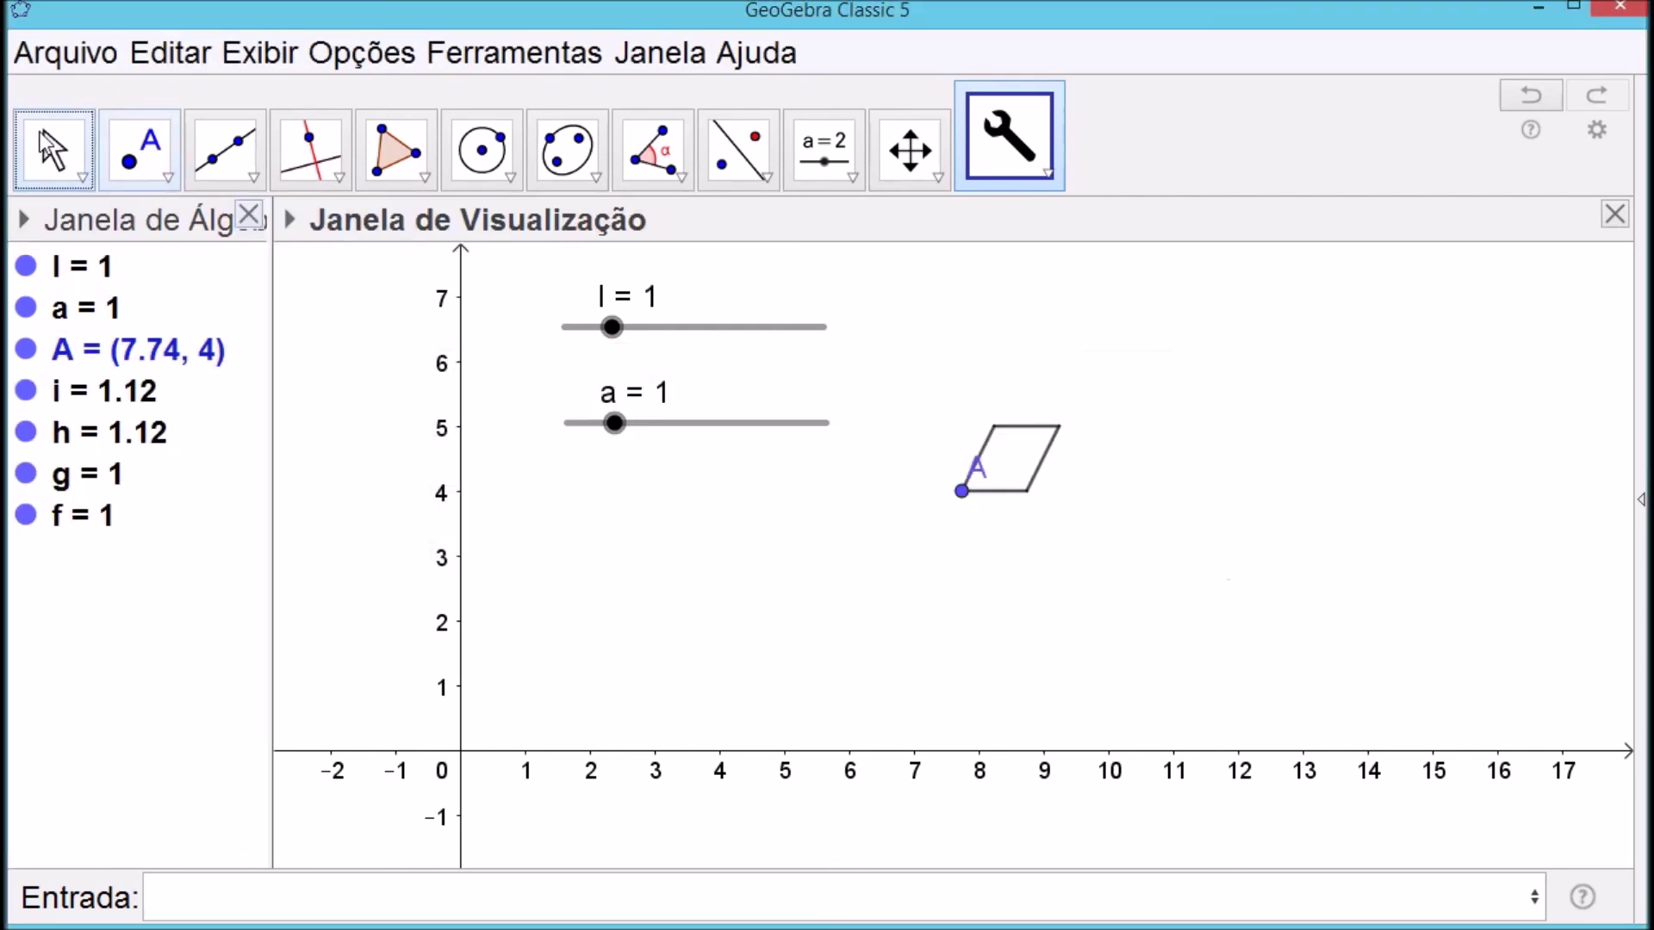
pyautogui.press('Escape')
pyautogui.moveTo(979, 480)
pyautogui.mouseDown()
pyautogui.moveTo(921, 486)
pyautogui.moveTo(951, 489)
pyautogui.mouseUp()
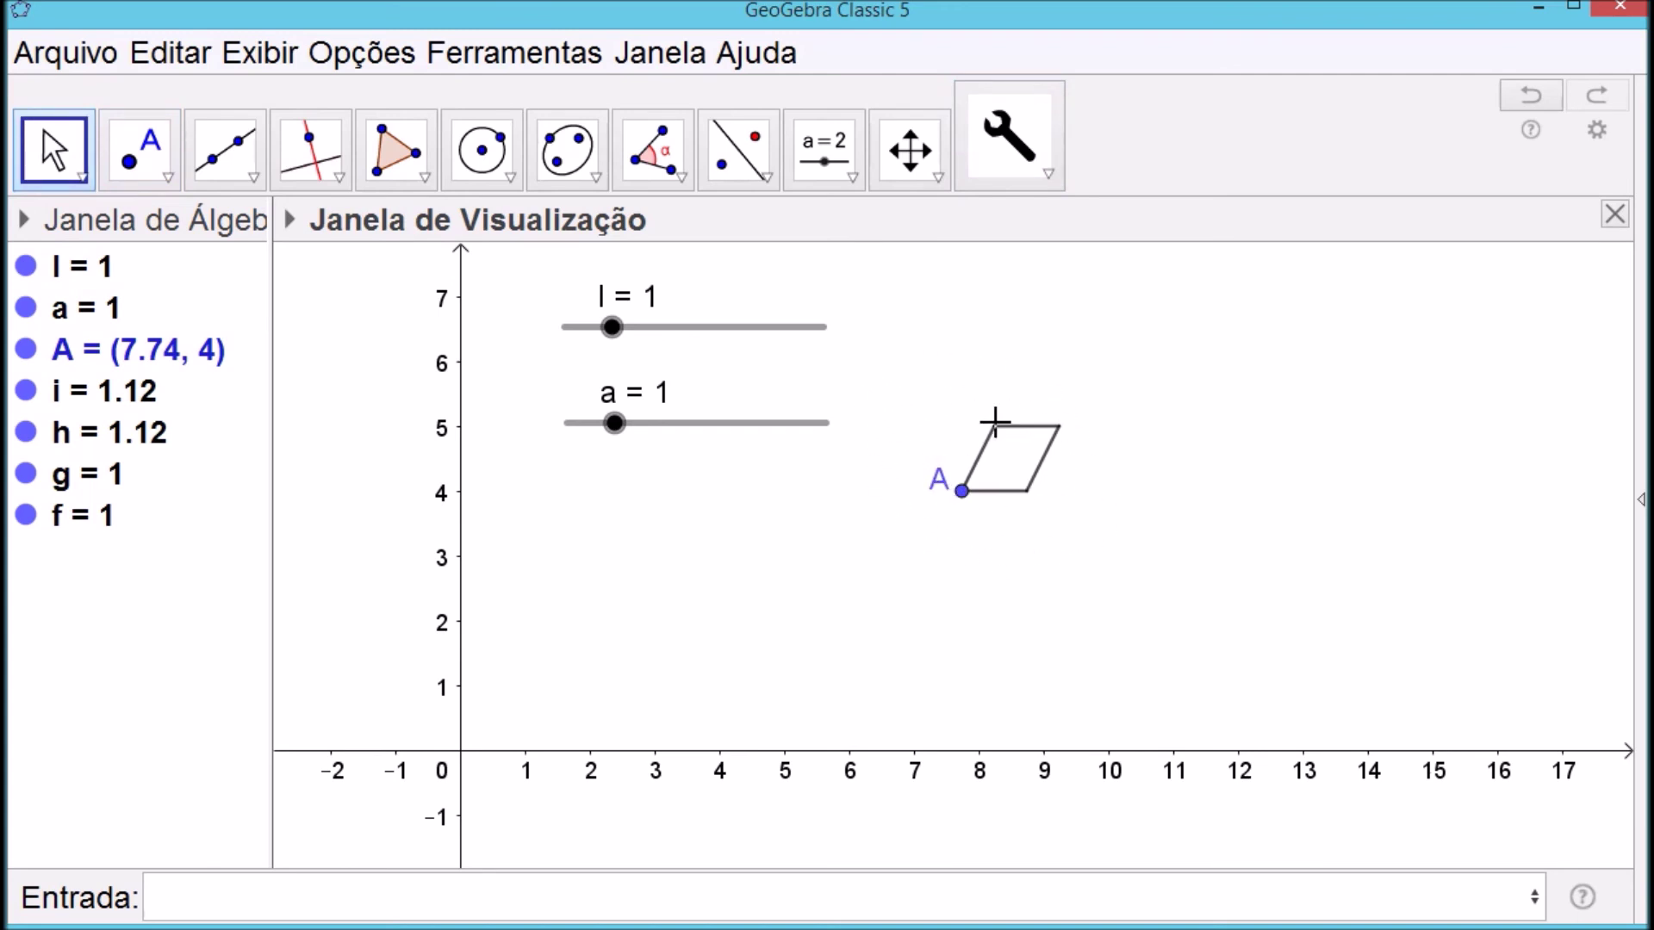
# Test the parallelogram's resizing by adjusting the sliders to l = 1.8 and a = 1.1
pyautogui.moveTo(612, 329); pyautogui.dragTo(684, 343)
pyautogui.moveTo(614, 423)
pyautogui.mouseDown()
pyautogui.moveTo(696, 435)
pyautogui.moveTo(622, 434)
pyautogui.mouseUp()
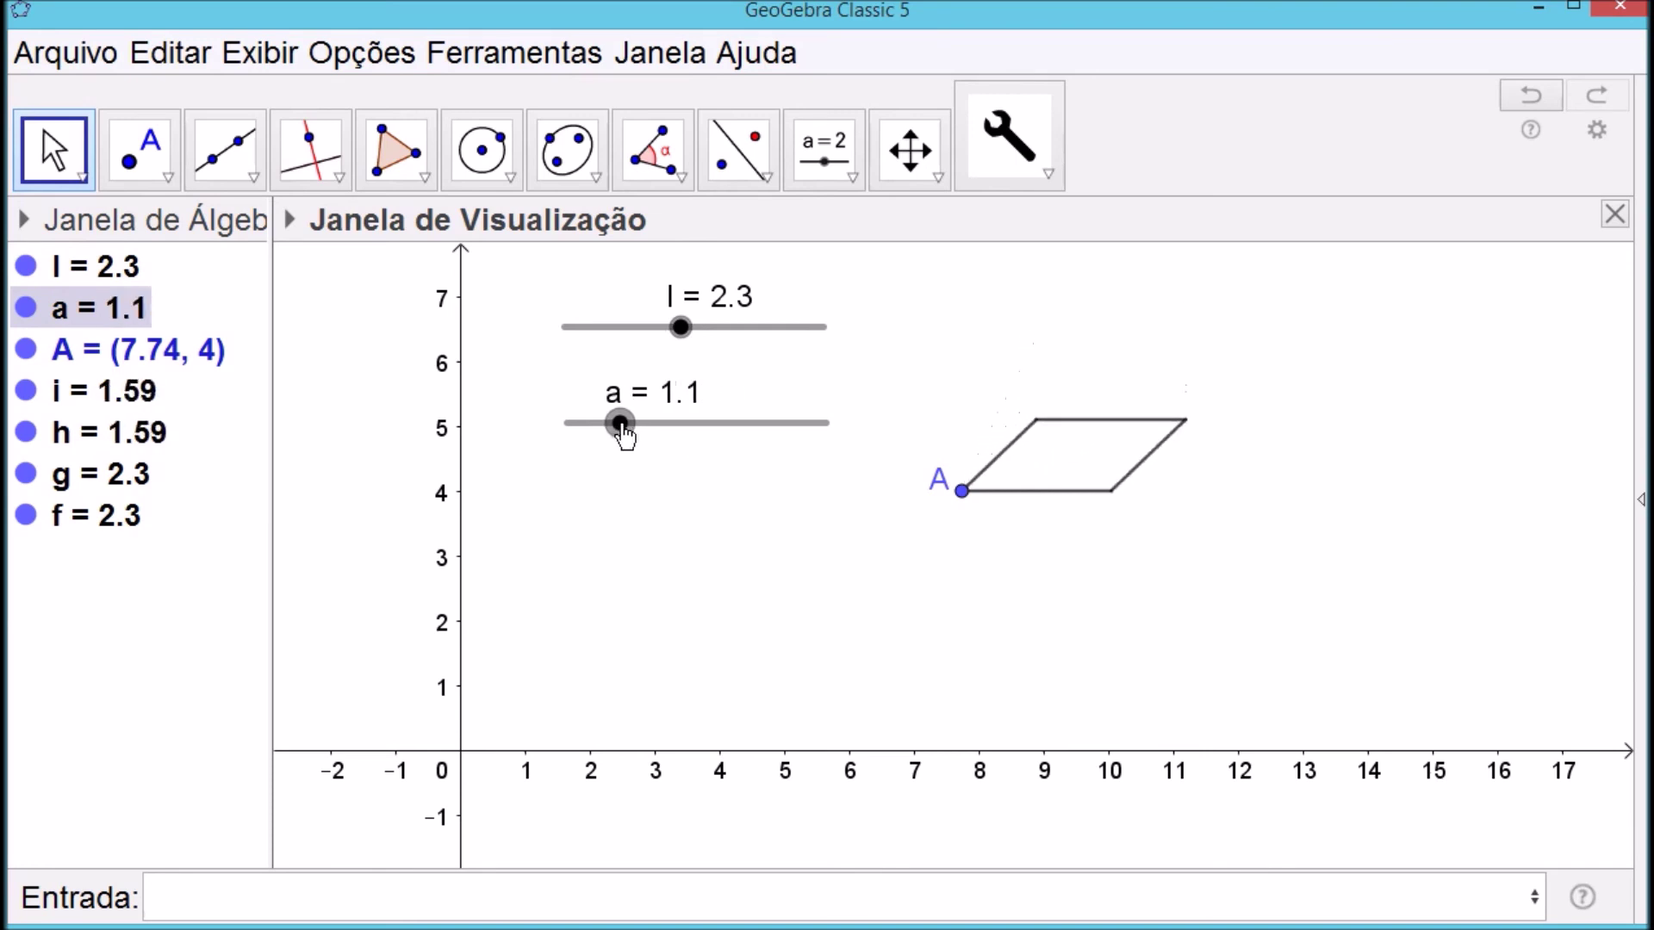
pyautogui.moveTo(683, 344)
pyautogui.mouseDown()
pyautogui.moveTo(713, 347)
pyautogui.moveTo(660, 349)
pyautogui.mouseUp()
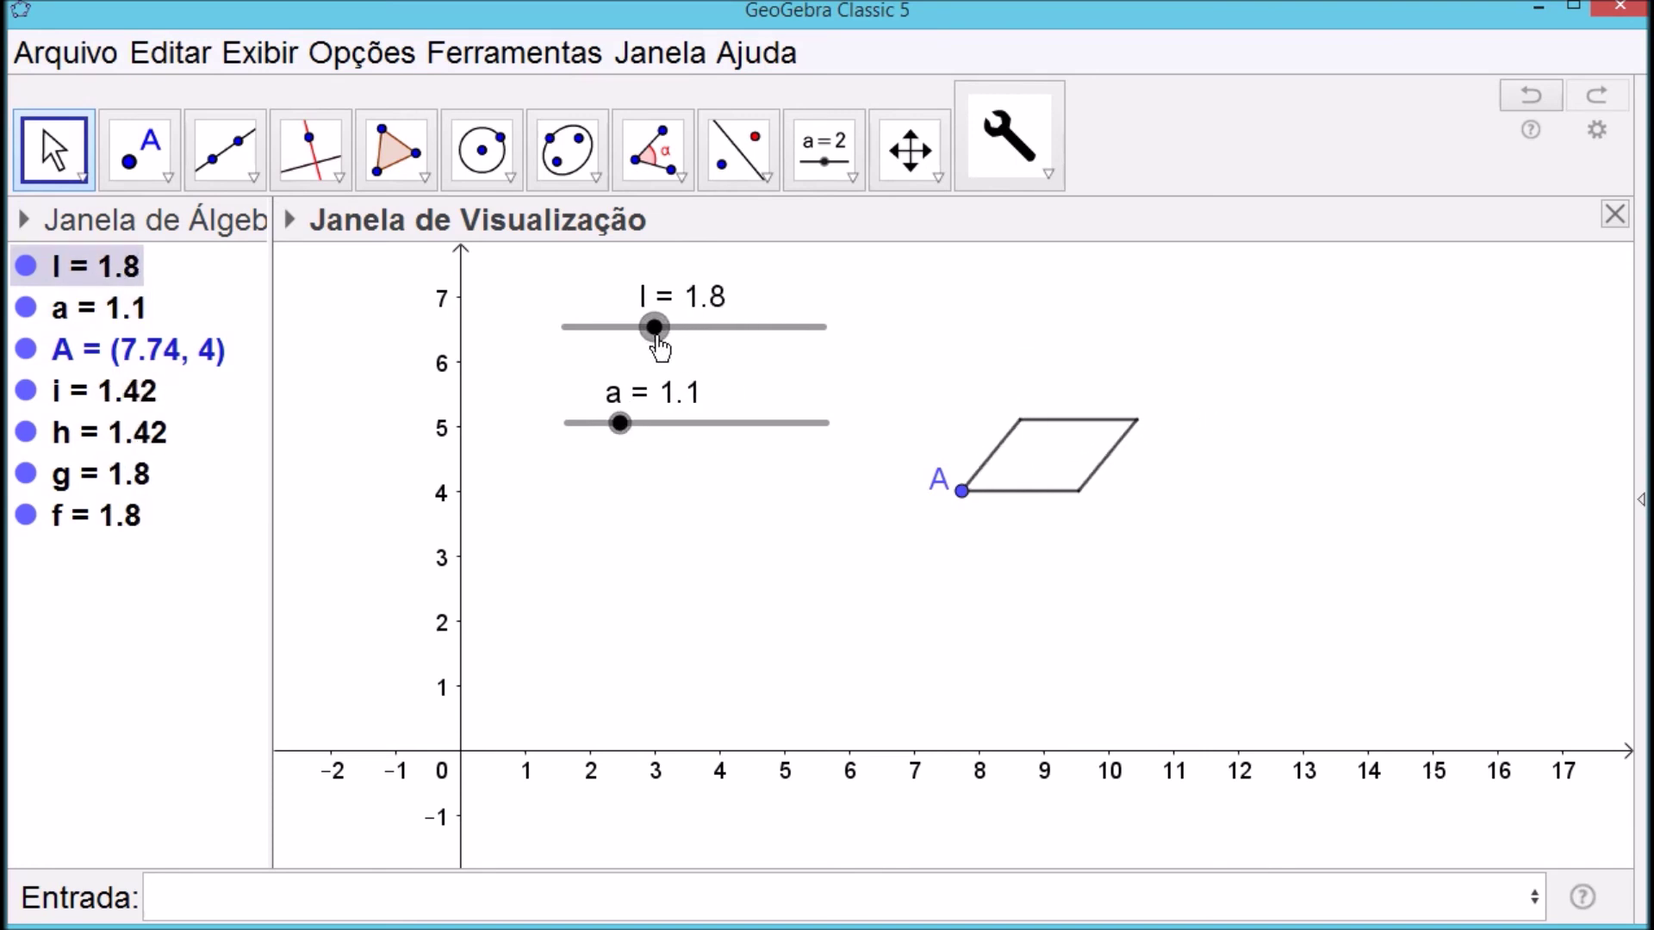
pyautogui.click(705, 560)
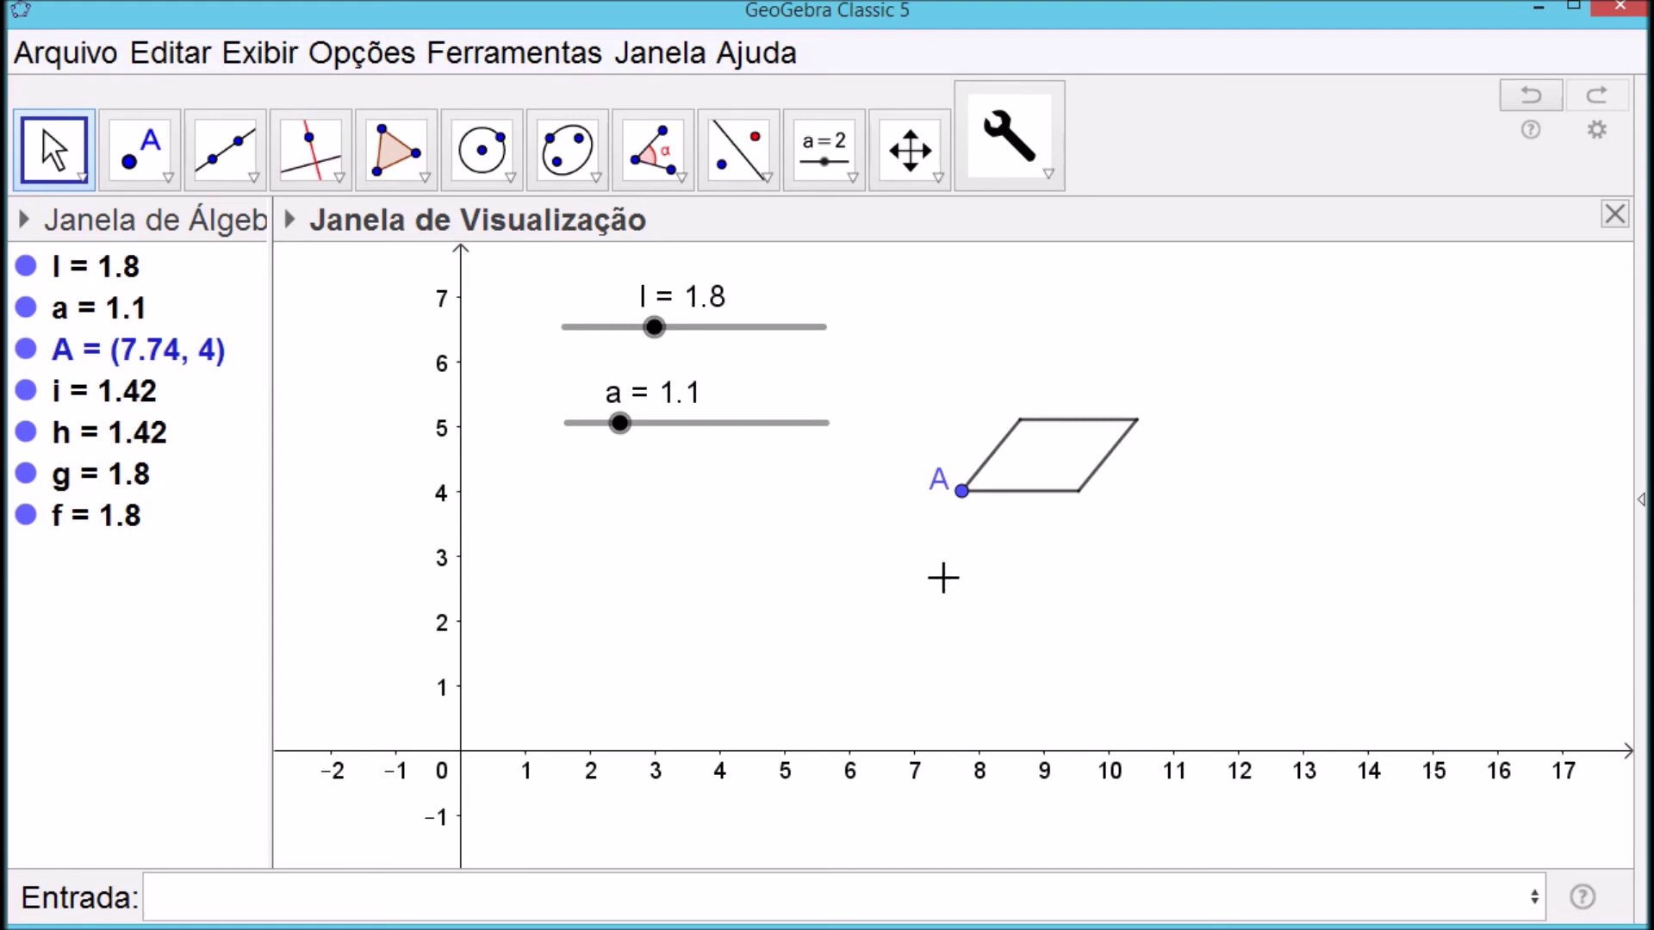
# Delete point A with its dependent parallelogram, and both sliders a and l
pyautogui.click(961, 491)
pyautogui.rightClick(962, 491)
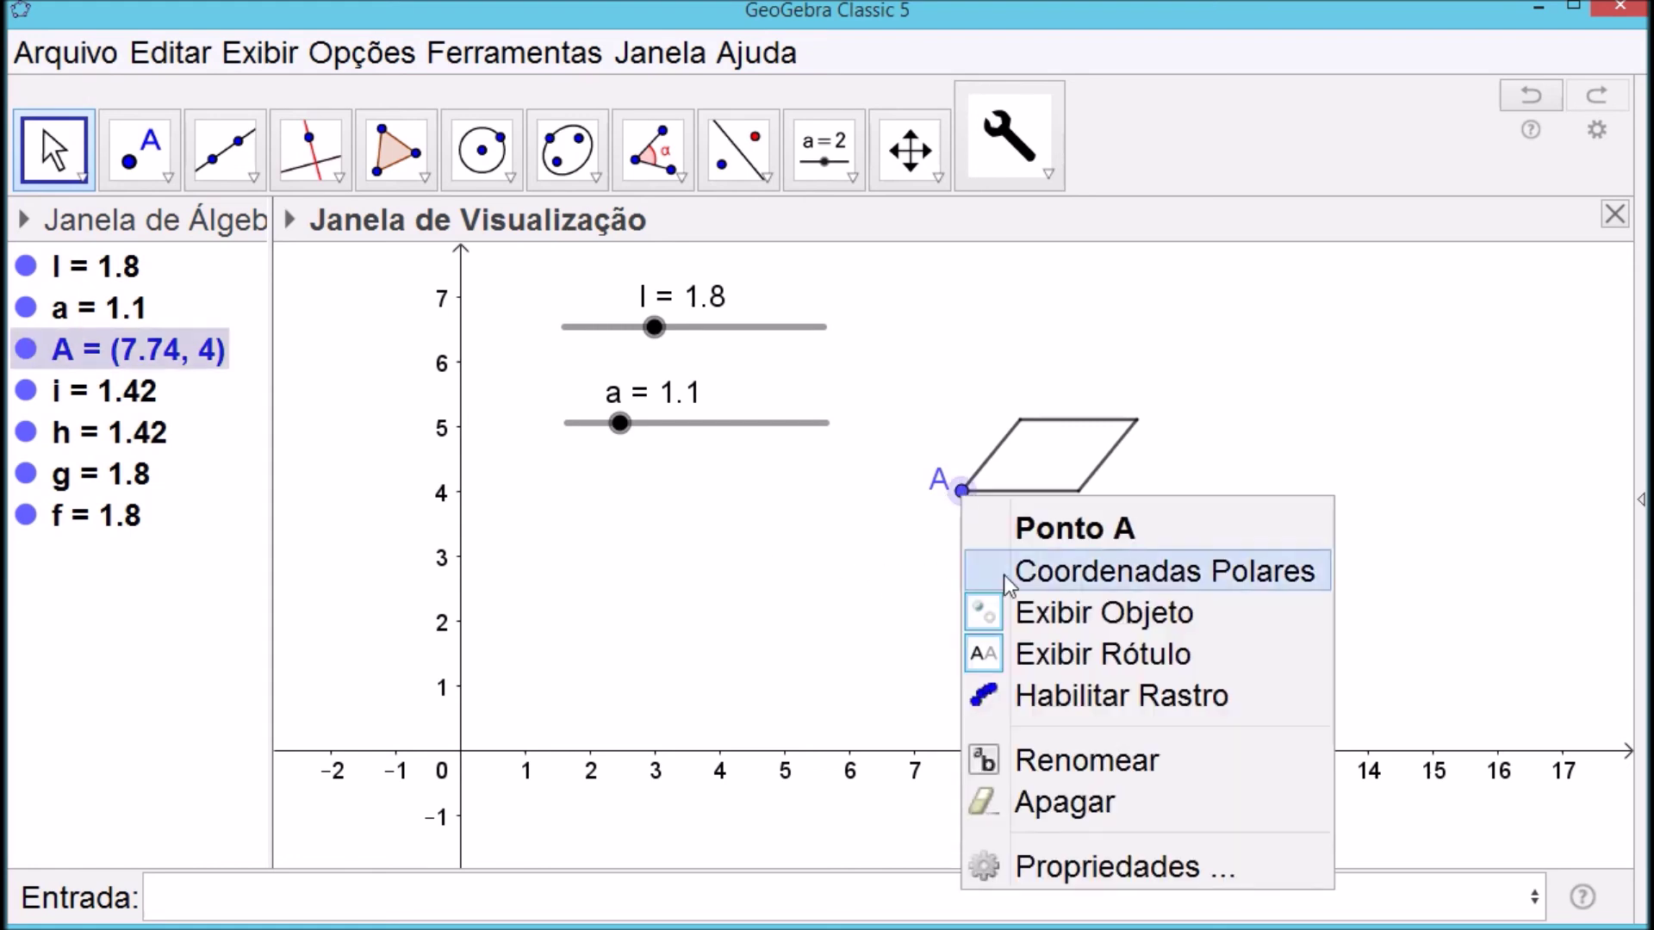
pyautogui.click(1047, 800)
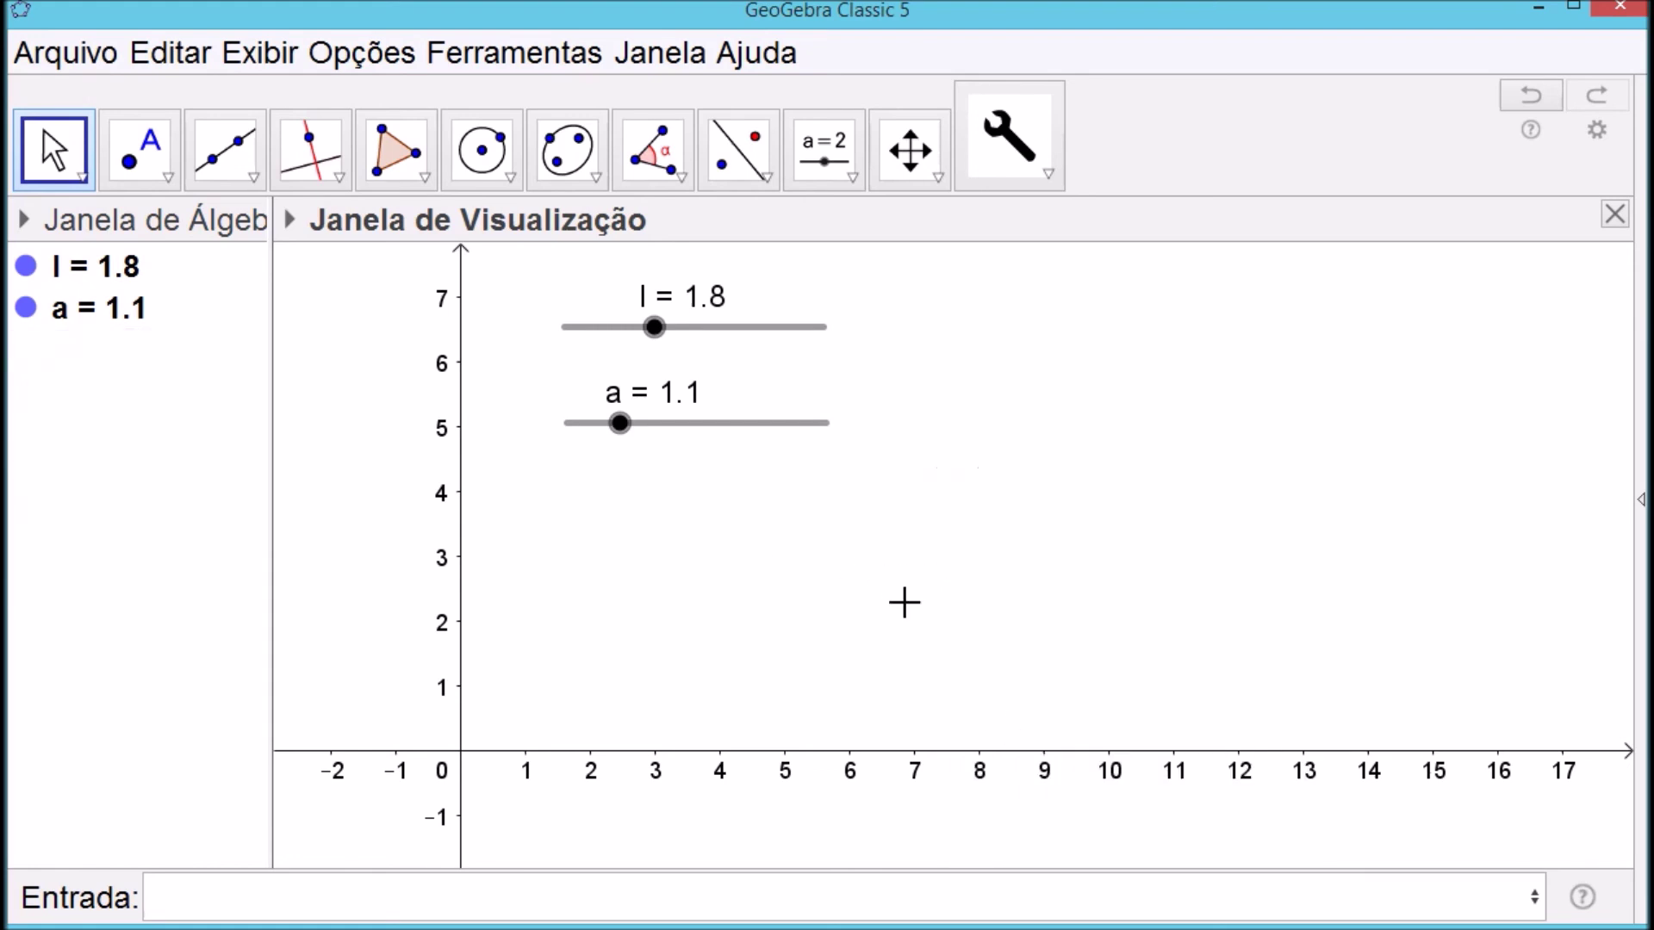
pyautogui.rightClick(620, 425)
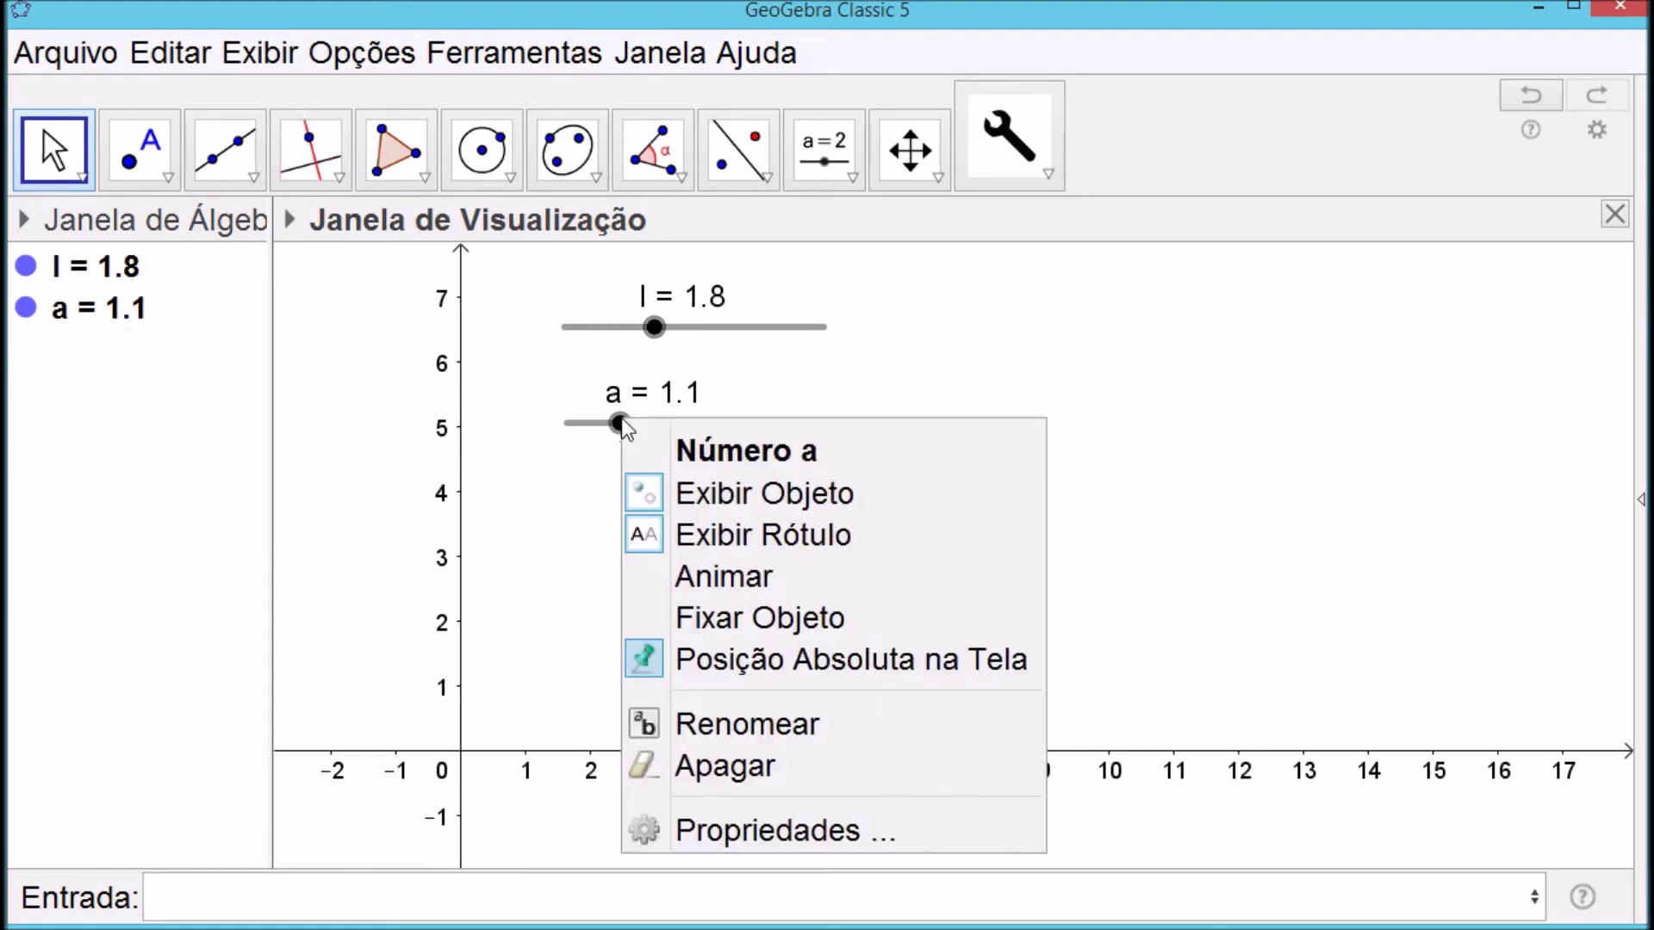
pyautogui.click(744, 767)
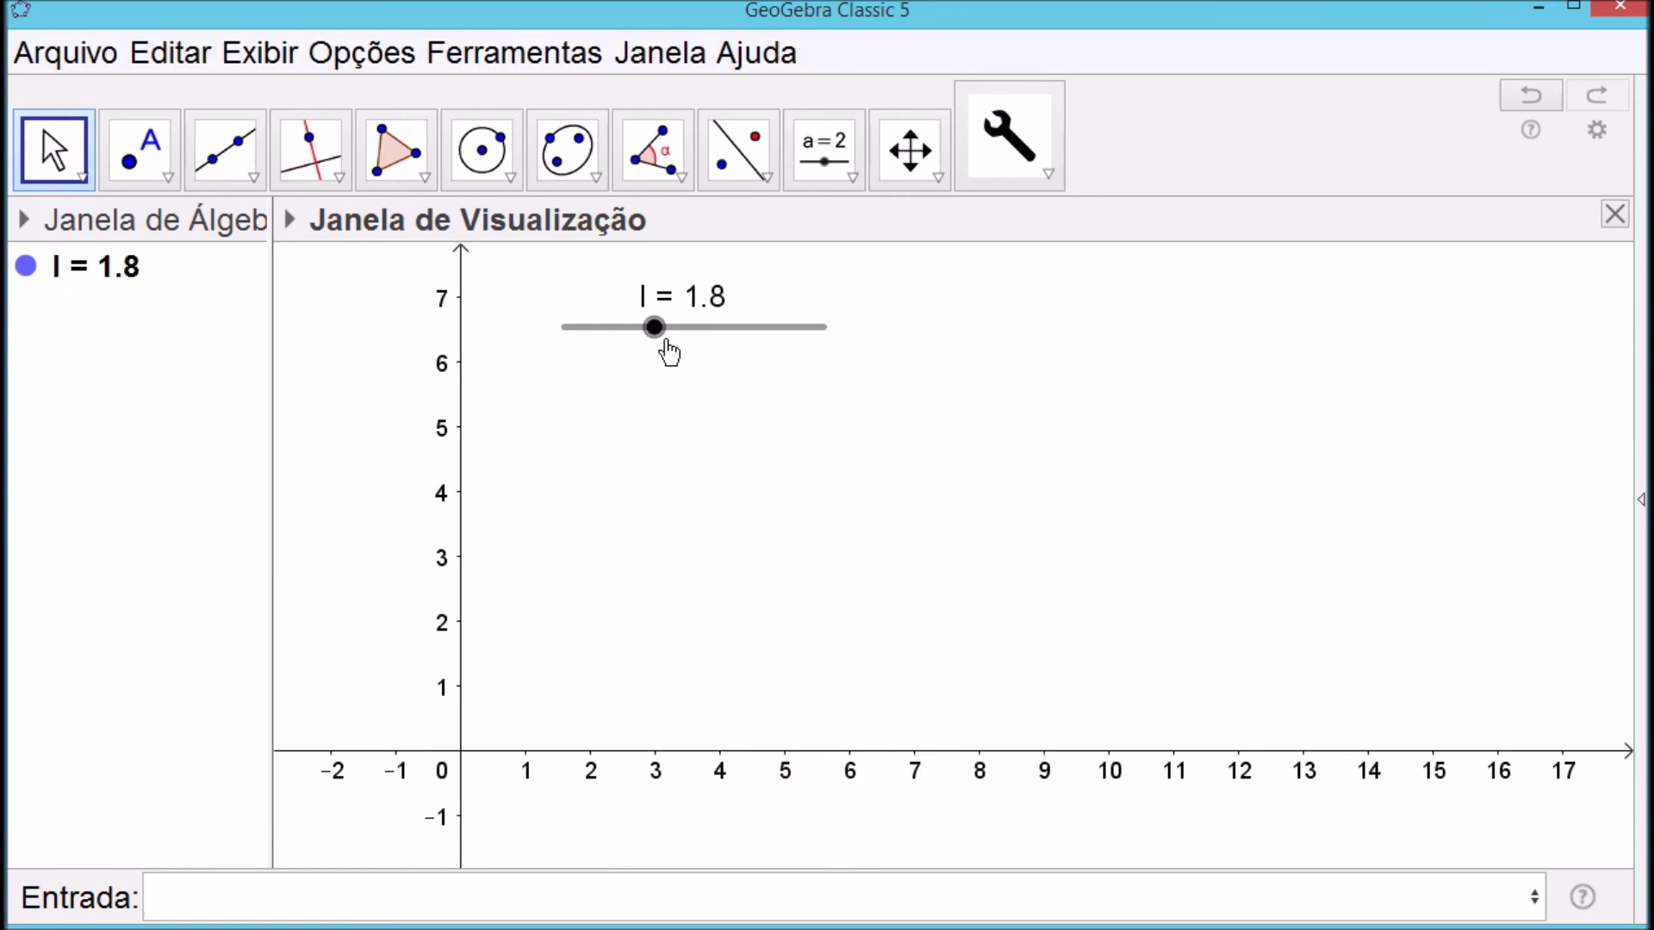
pyautogui.rightClick(655, 327)
pyautogui.click(743, 665)
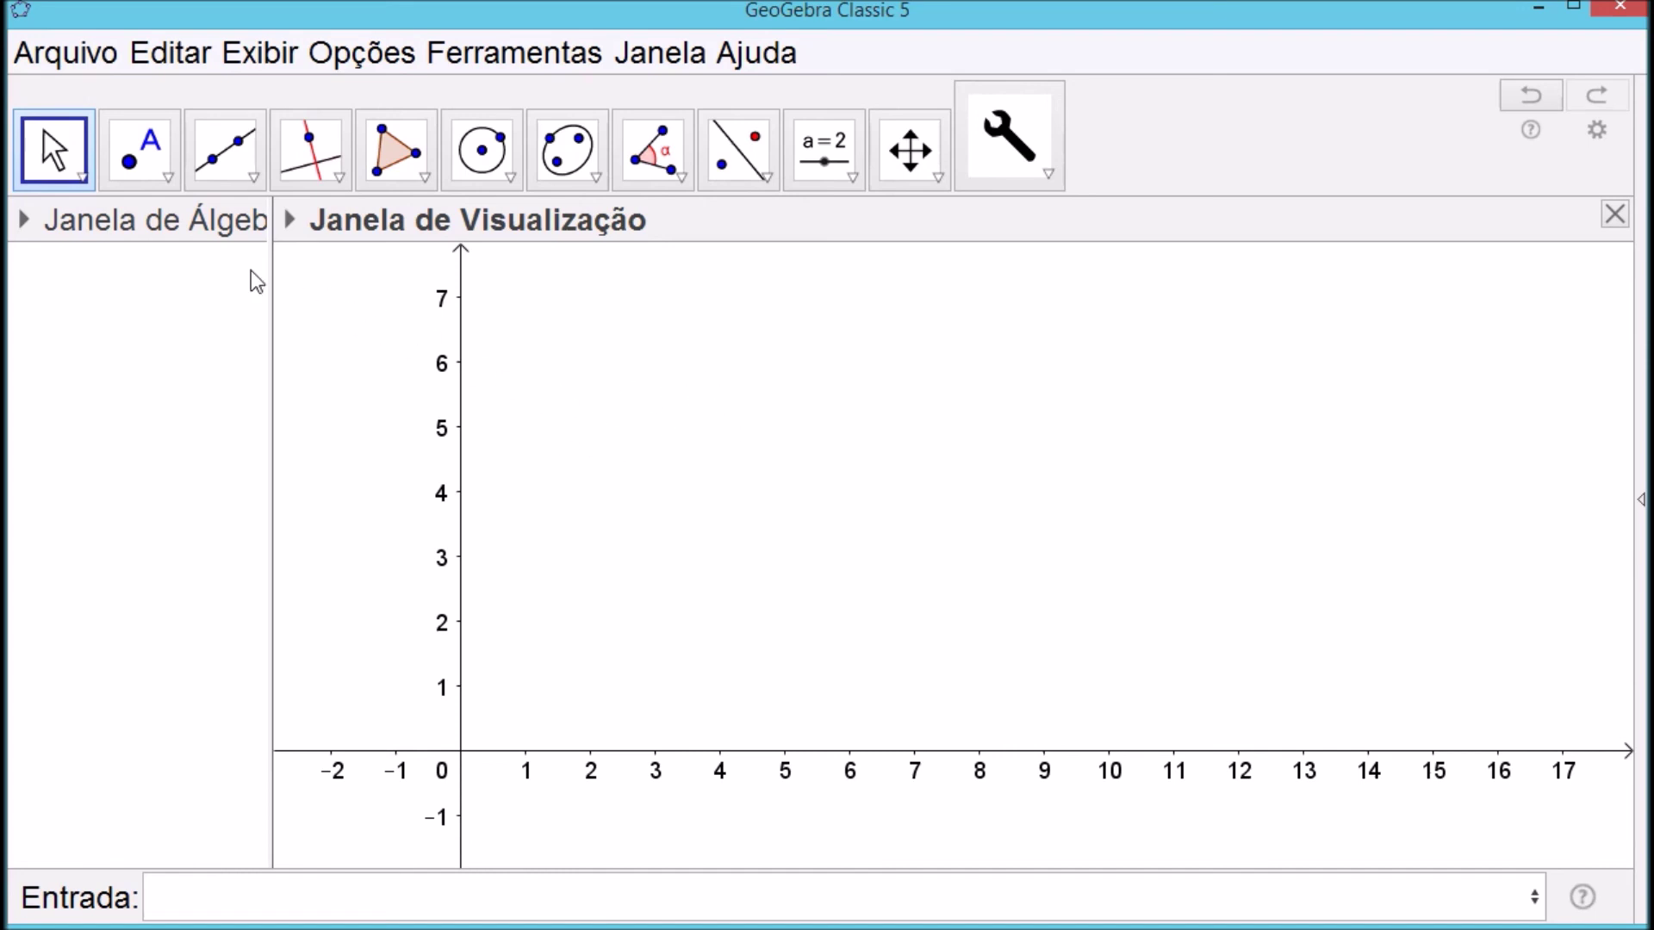
# Place a free point A at about (3.12, 4.66)
pyautogui.click(140, 147)
pyautogui.click(663, 448)
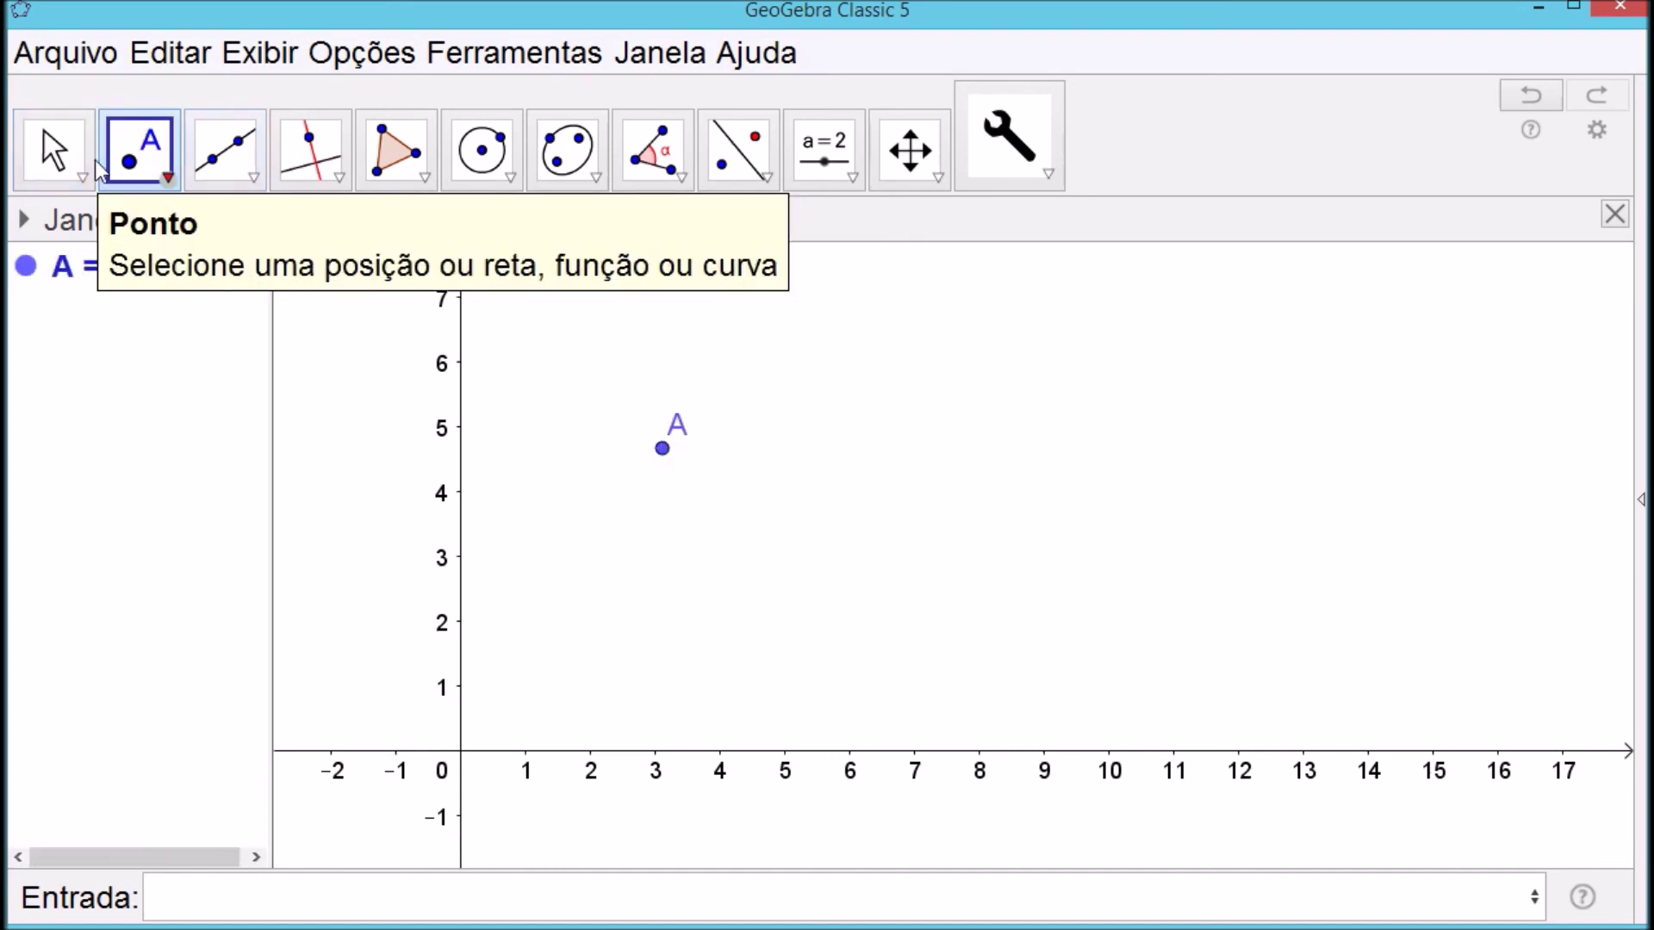
pyautogui.click(51, 148)
# Define the numbers l = 2 and a = 1
pyautogui.click(374, 899)
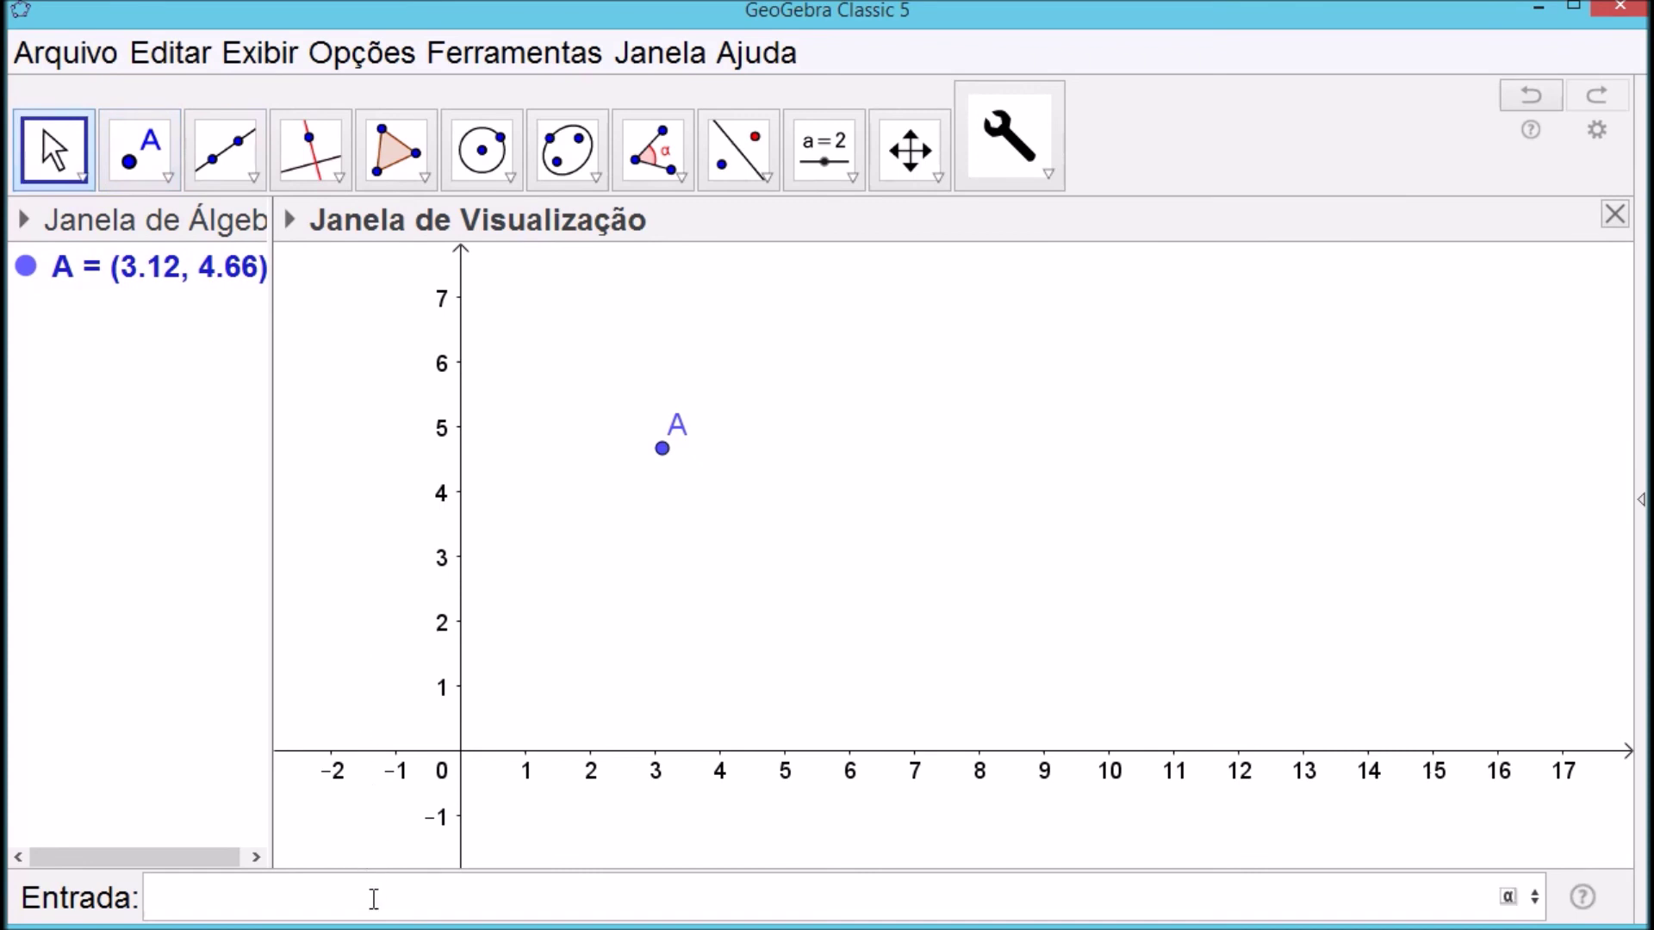
pyautogui.write('l = 2')
pyautogui.press('Return')
pyautogui.write('a ')
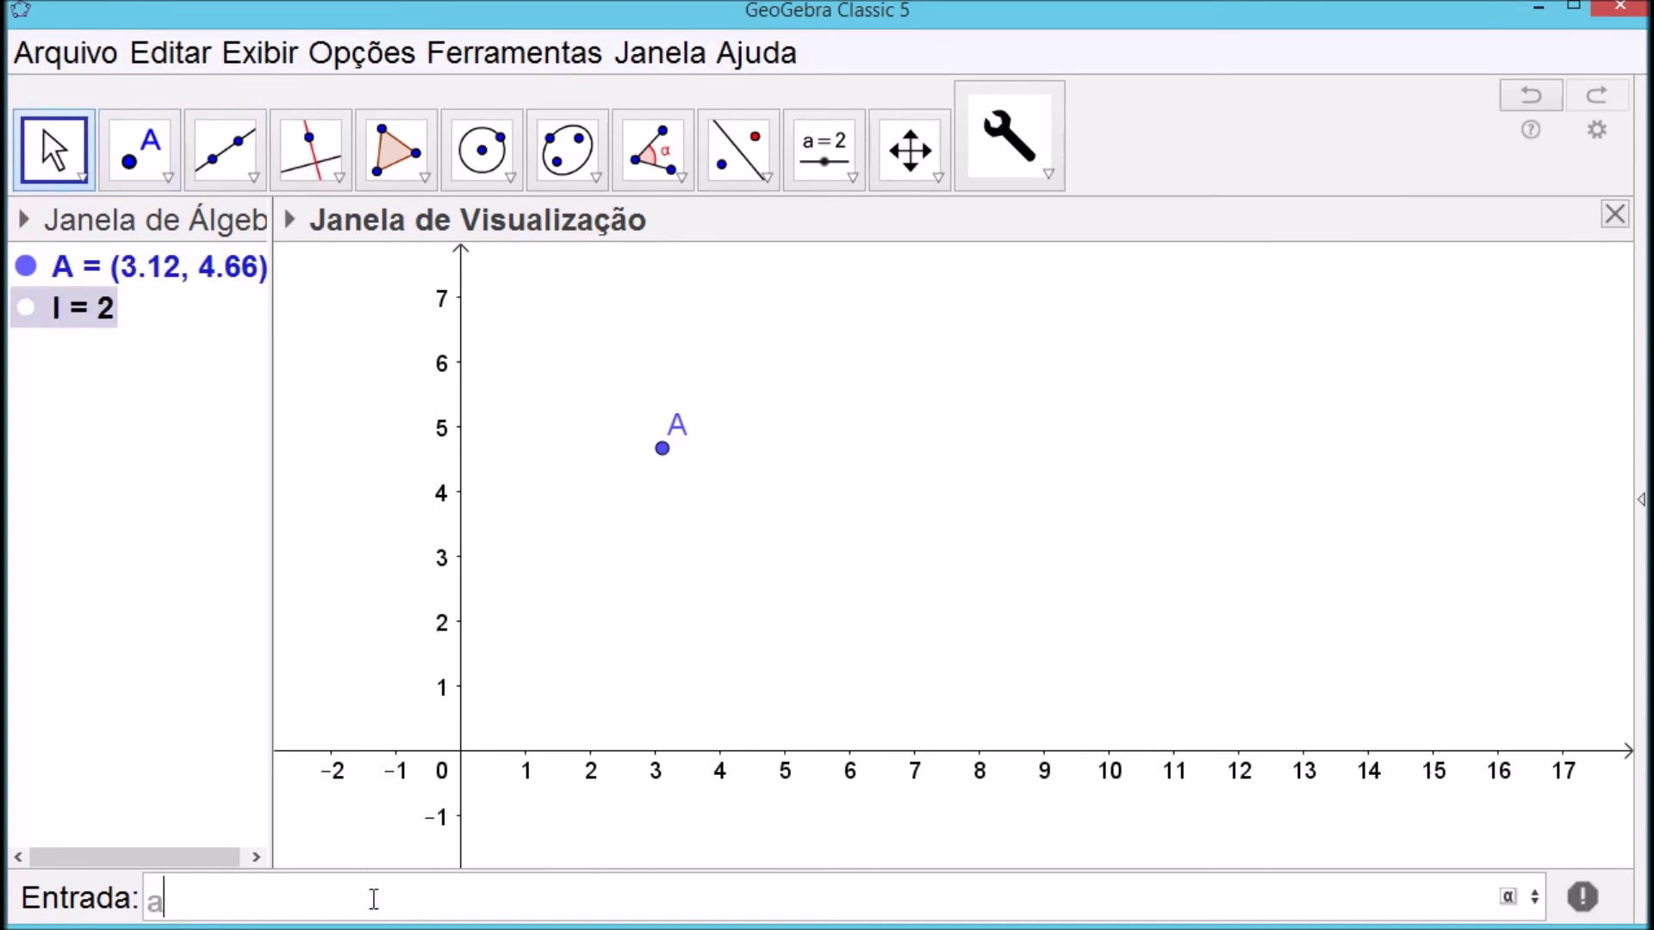
pyautogui.write('= 1')
pyautogui.press('Return')
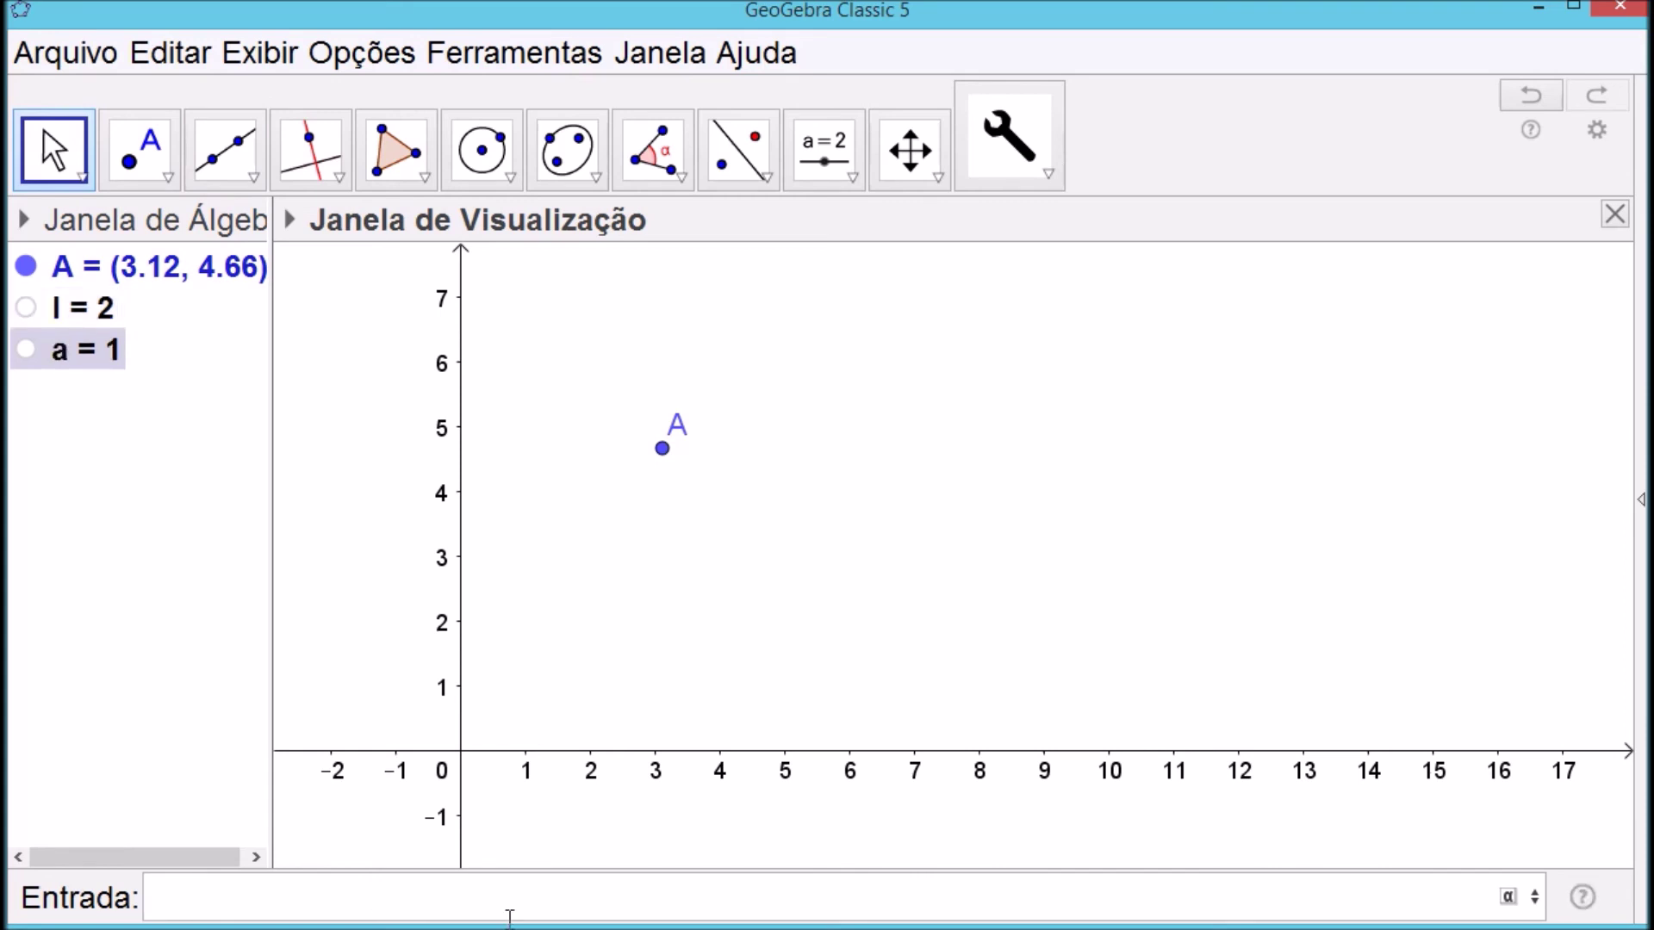
pyautogui.moveTo(832, 565); pyautogui.dragTo(827, 561)
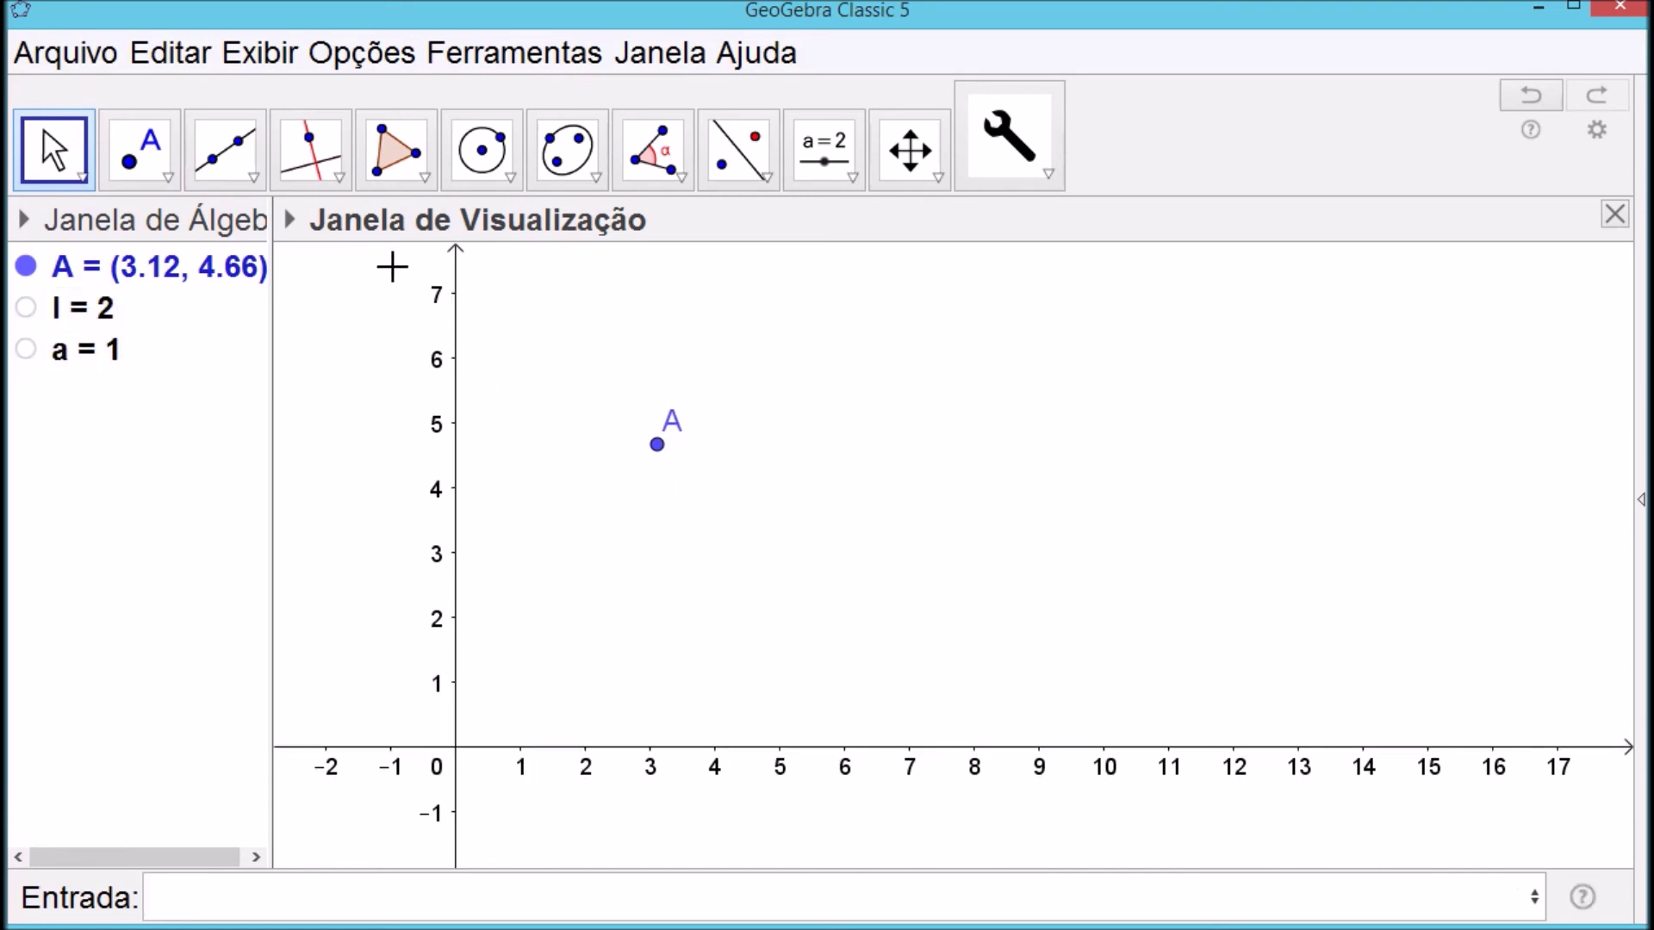
# Create a fixed-length segment from point A with length l
pyautogui.click(226, 151)
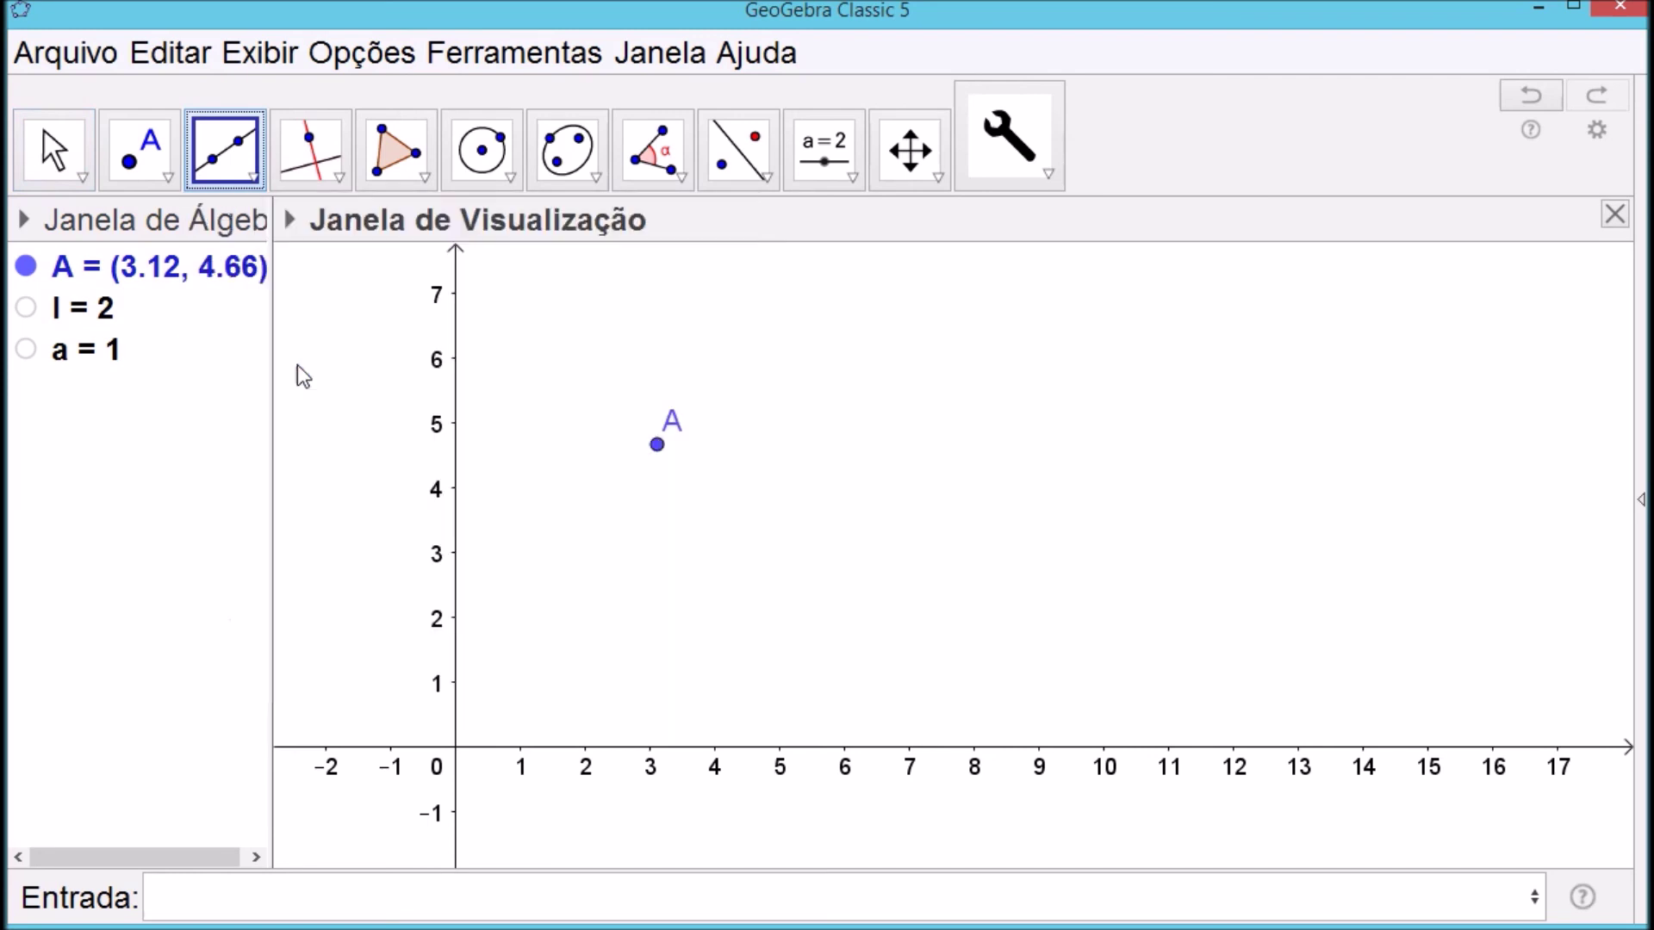
pyautogui.click(656, 445)
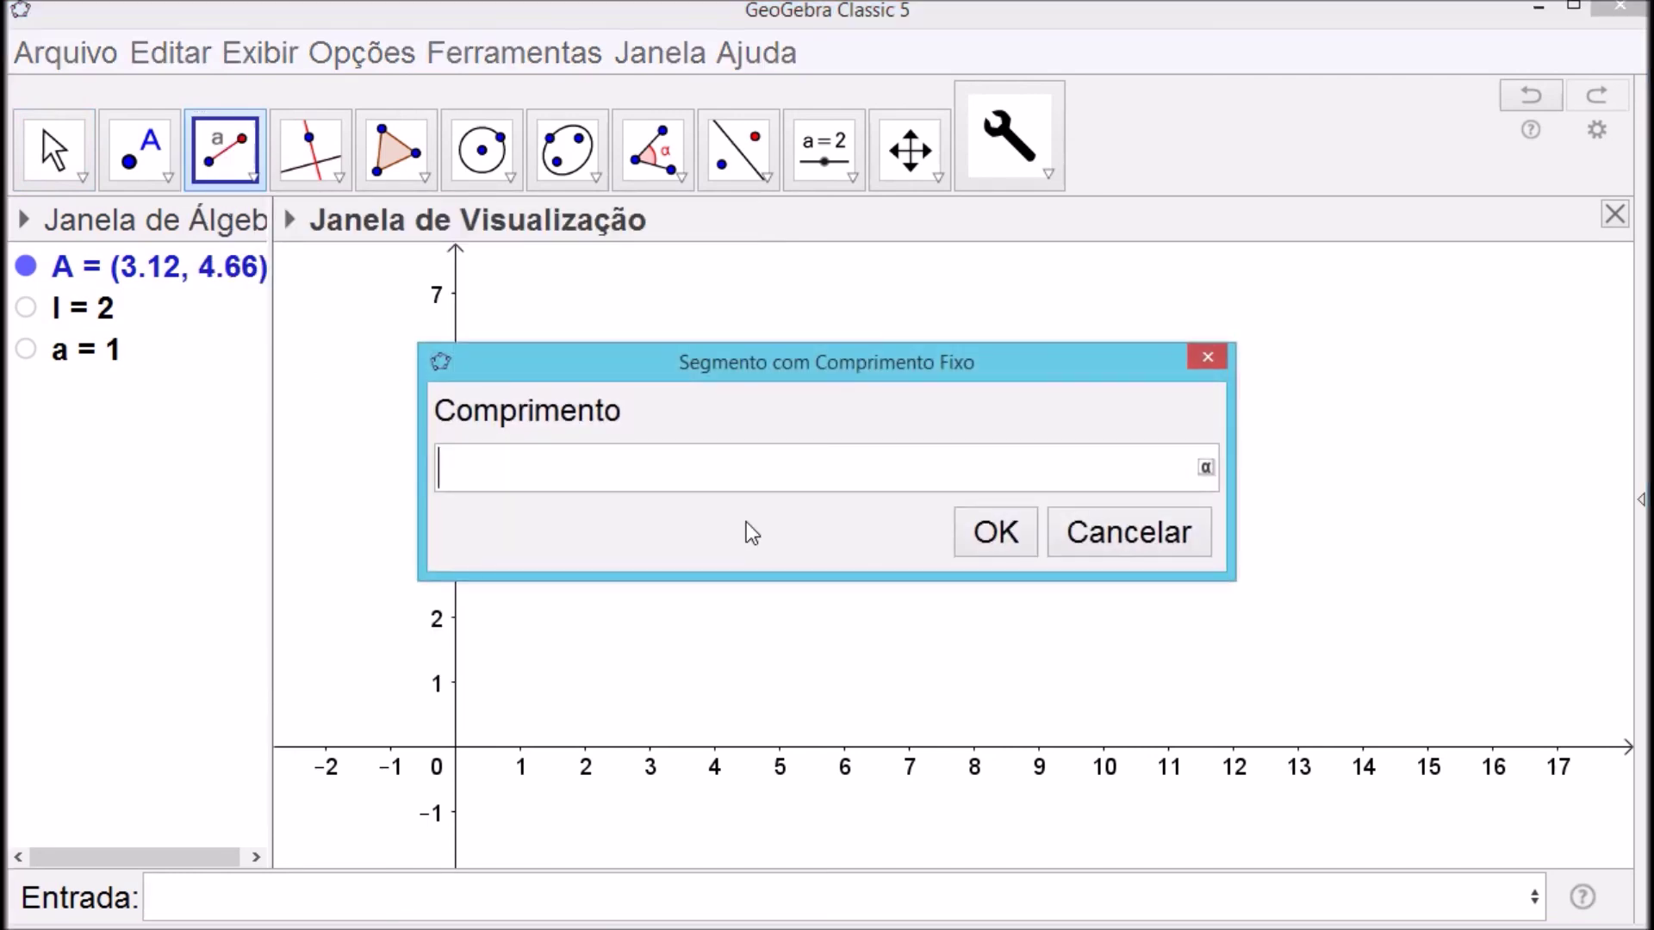
pyautogui.write('l')
pyautogui.click(990, 535)
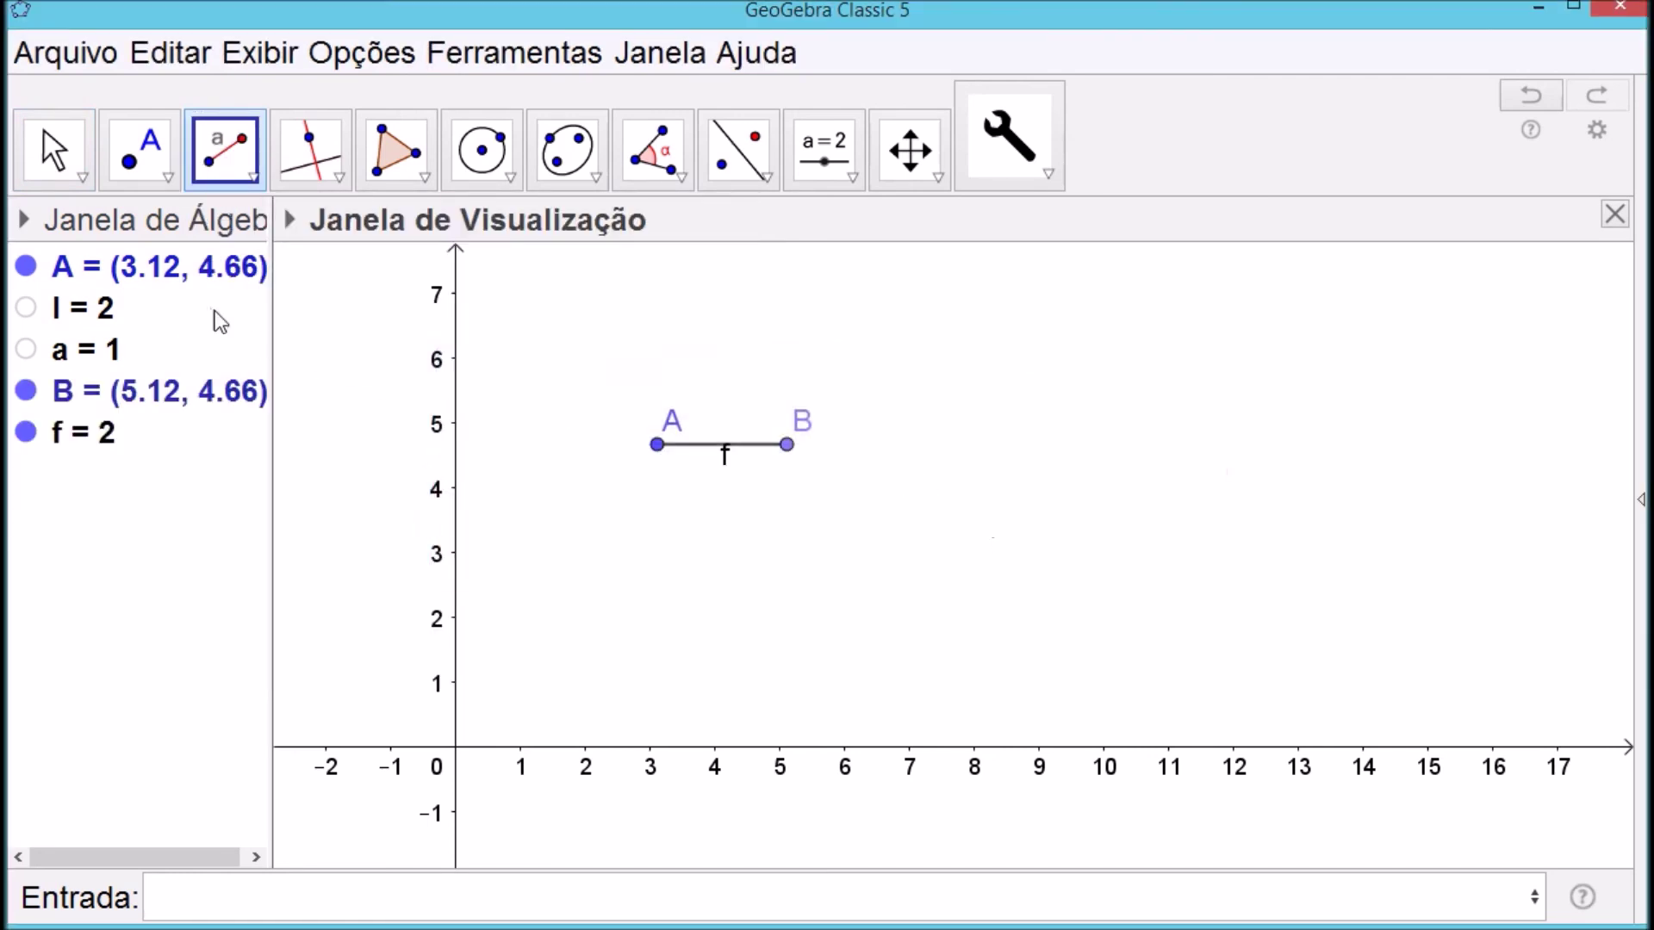
pyautogui.click(61, 117)
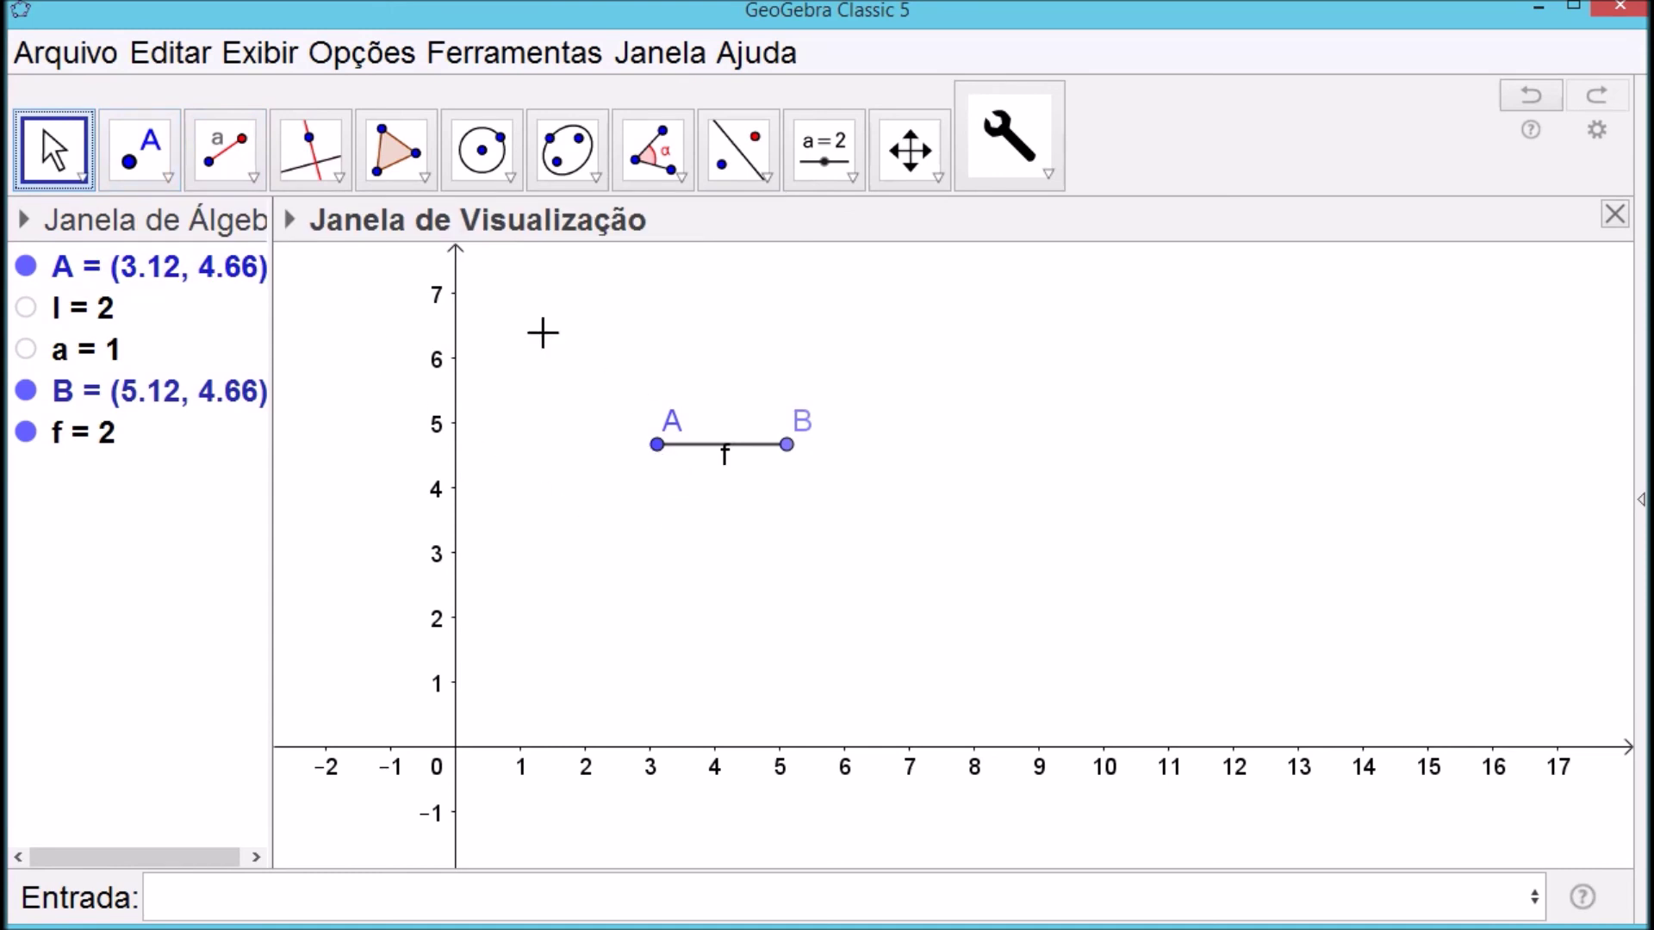
# Construct the line through point A perpendicular to segment AB
pyautogui.click(311, 147)
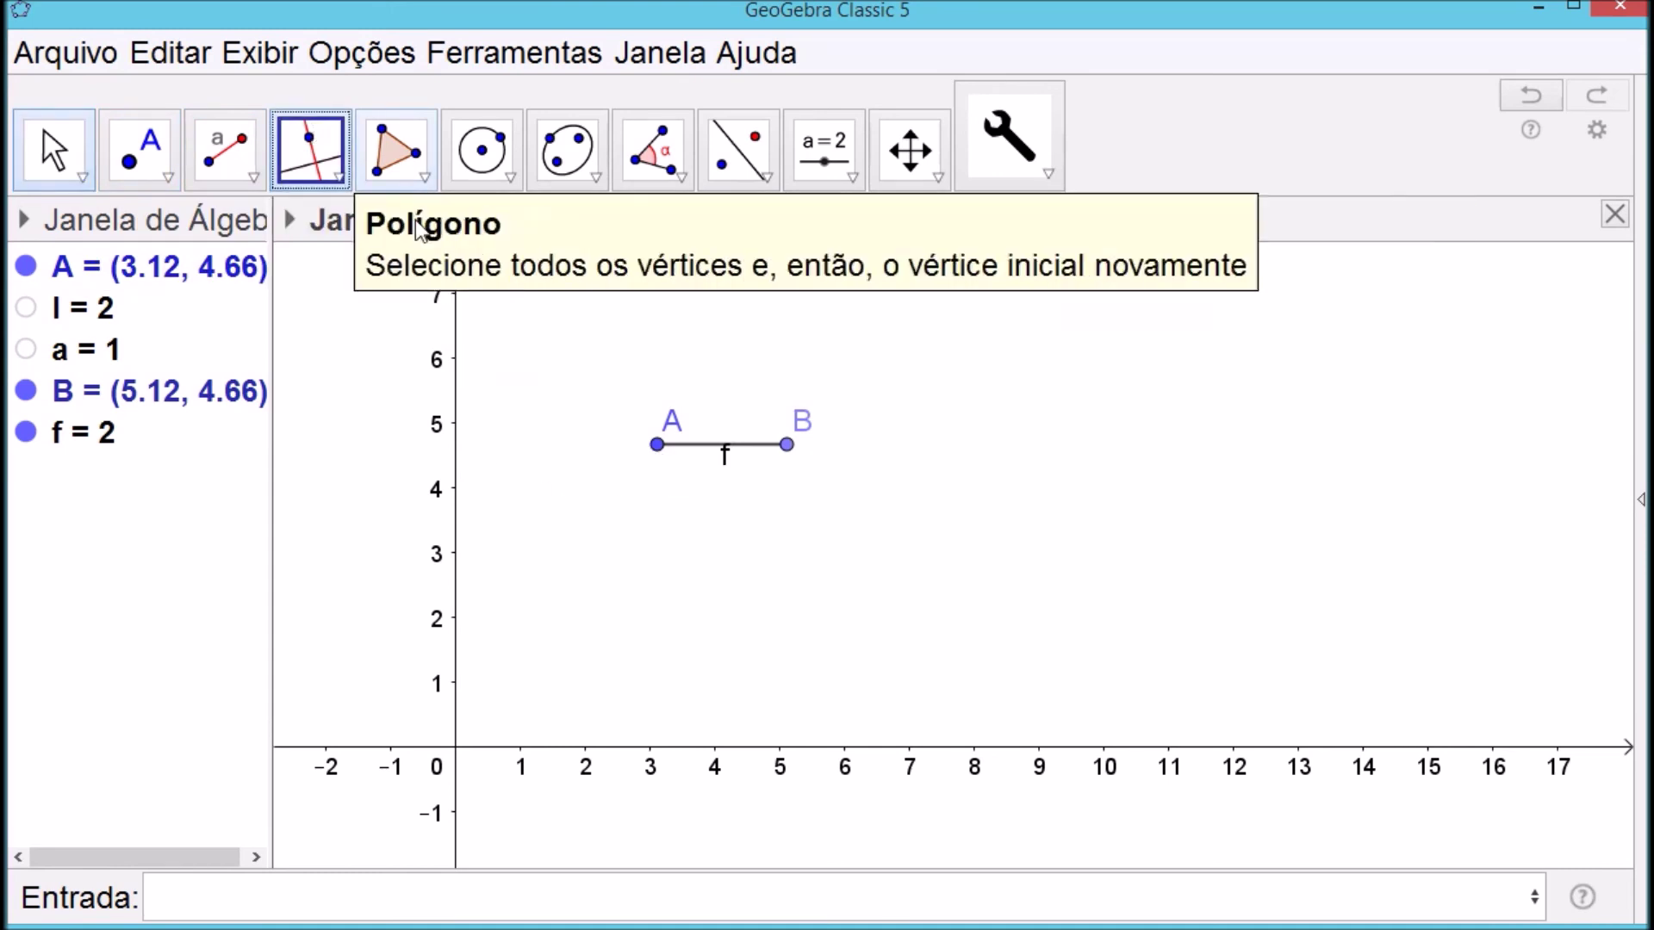
pyautogui.click(657, 448)
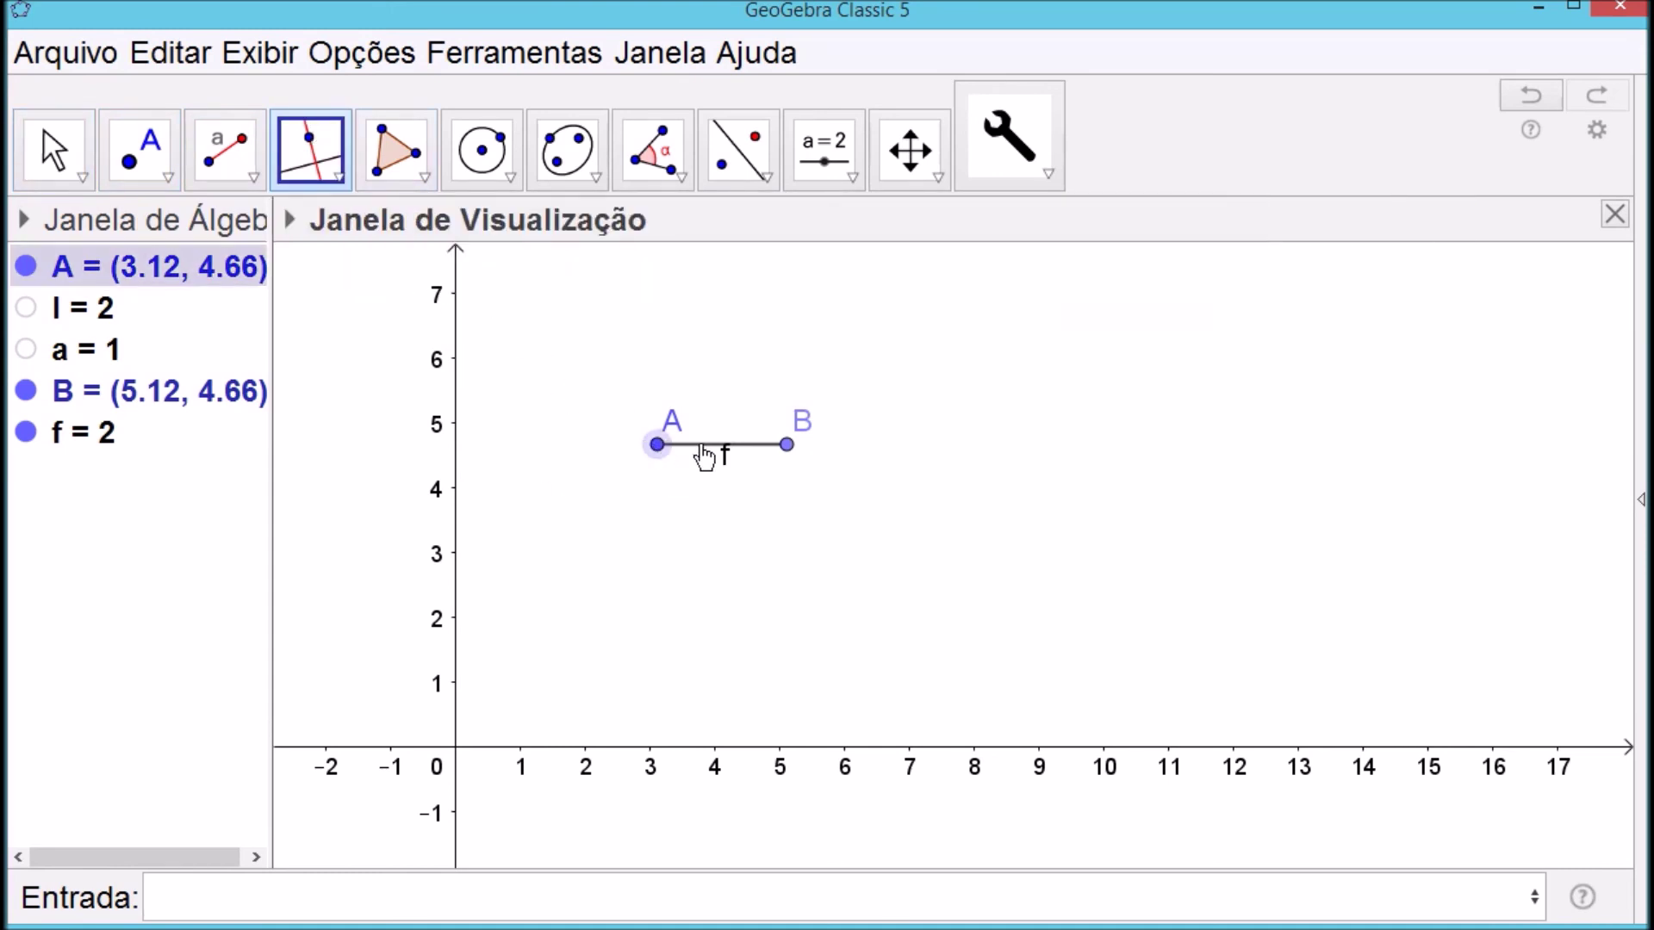
pyautogui.click(705, 455)
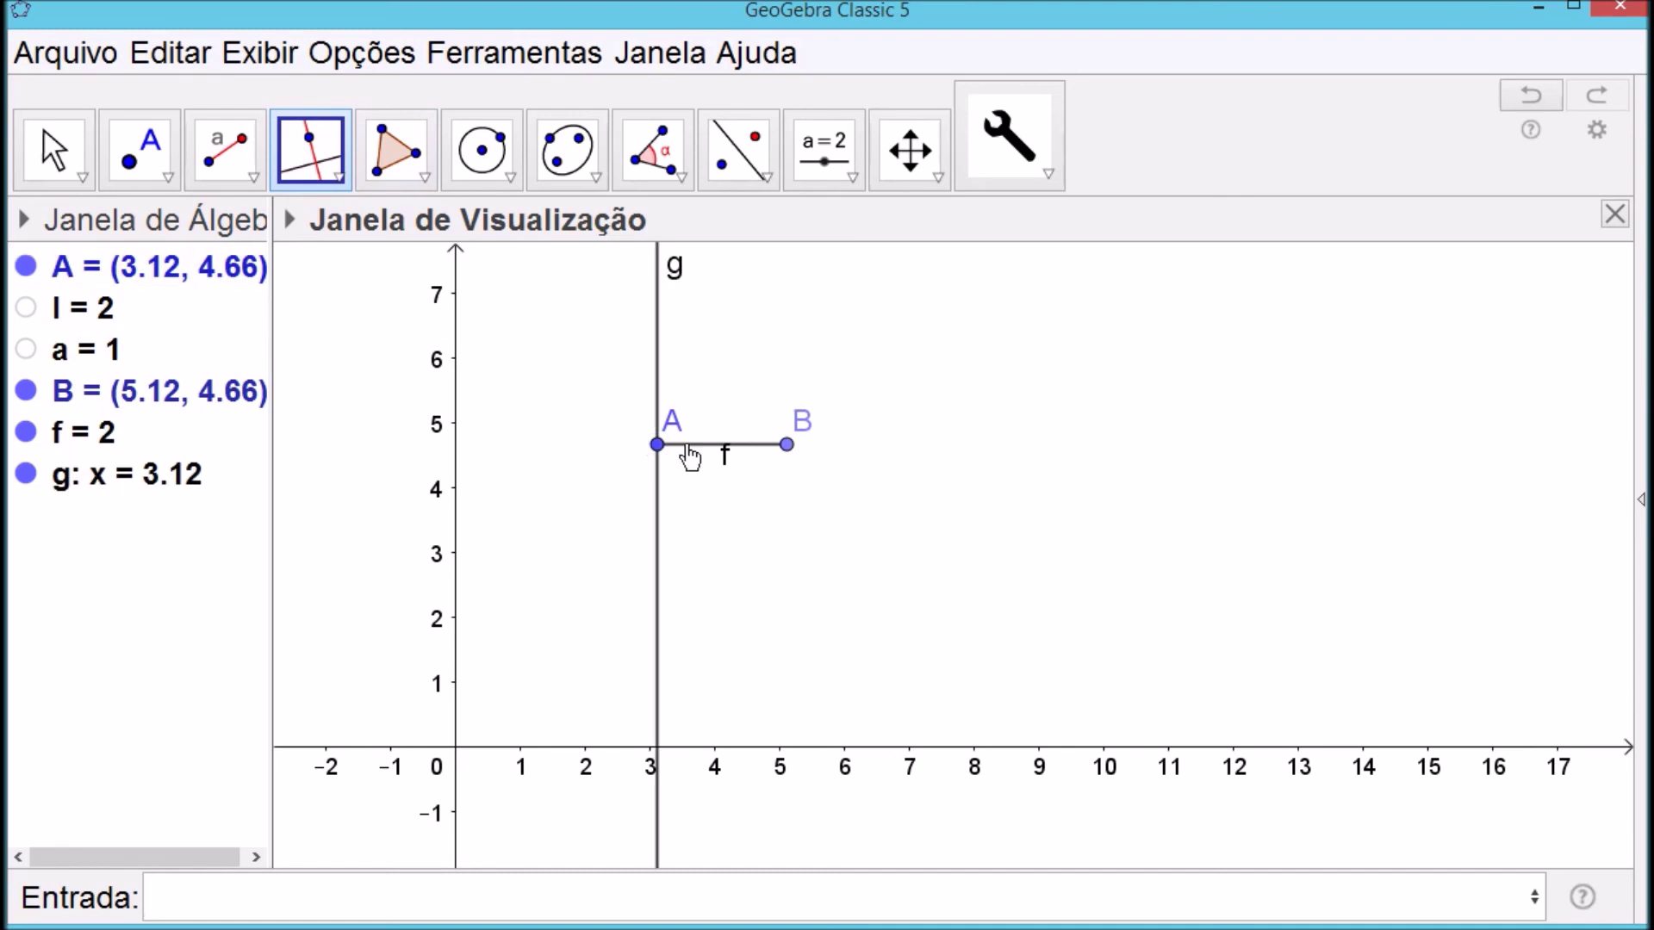
# Draw a circle centred at point A with radius a
pyautogui.click(508, 186)
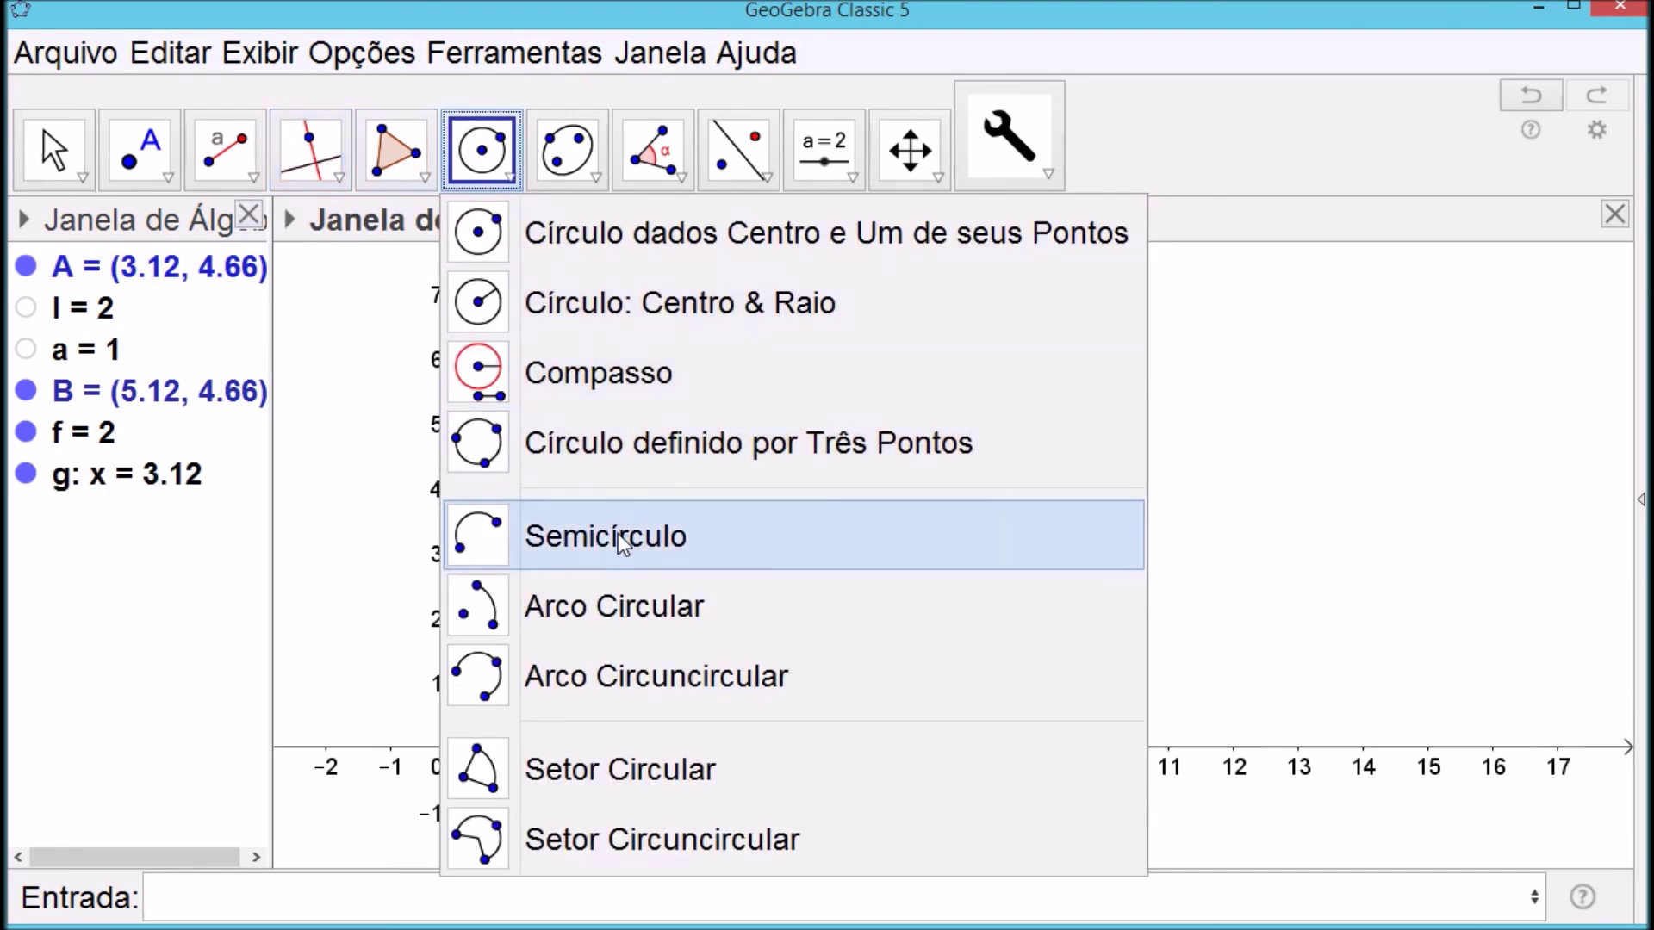
pyautogui.click(548, 311)
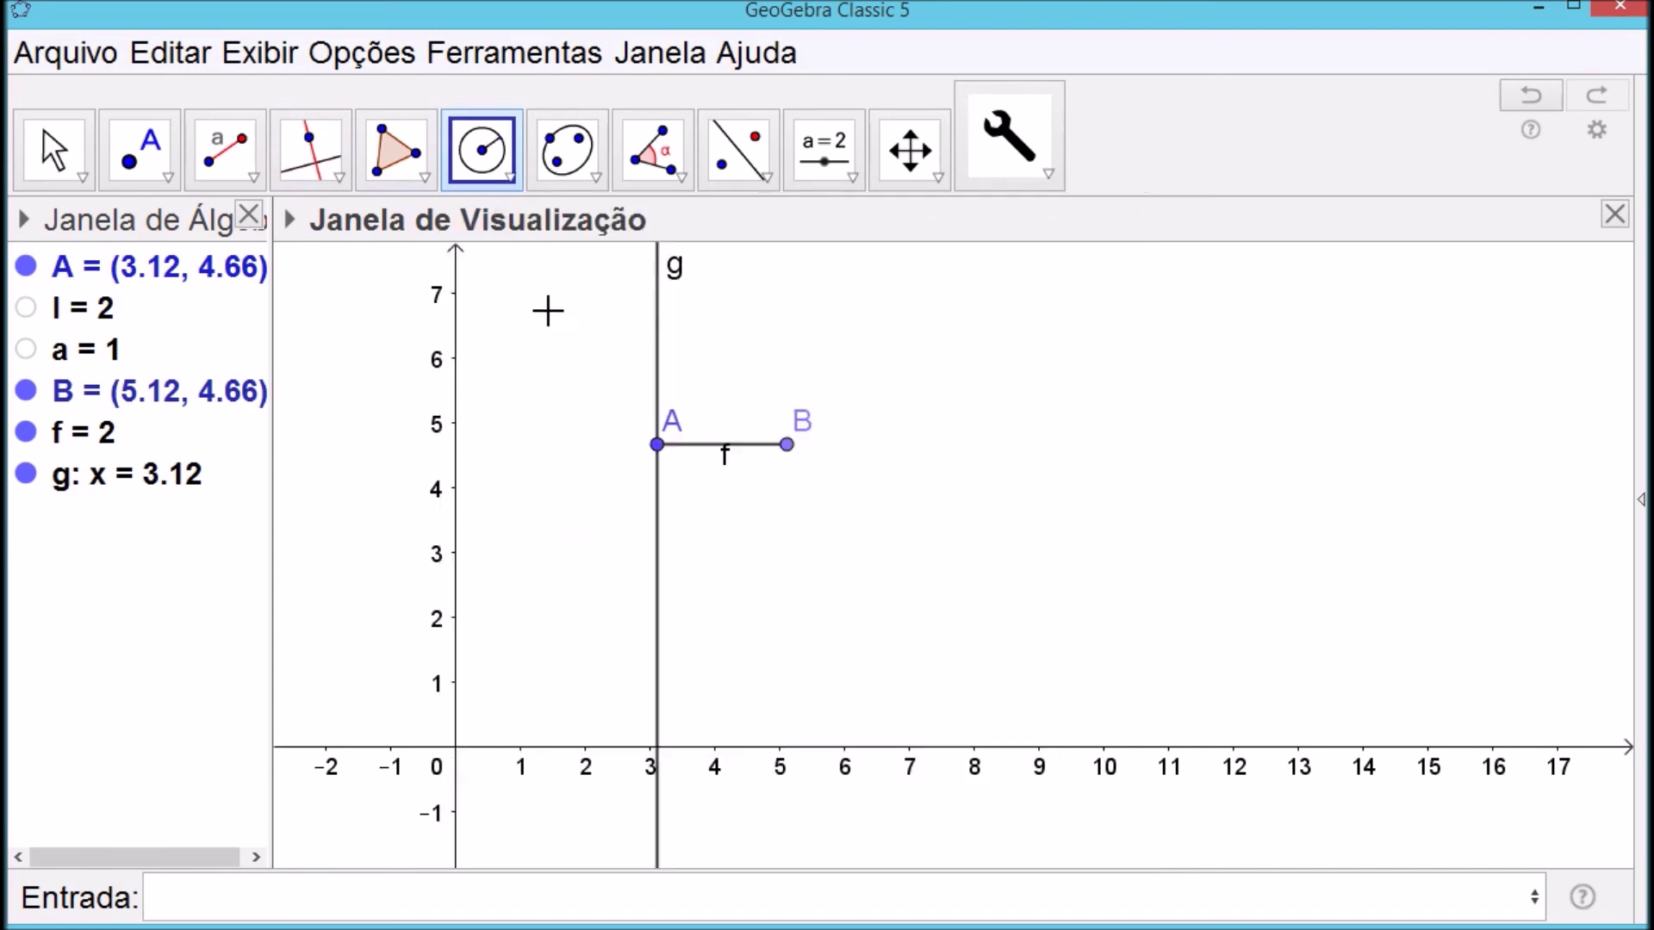
pyautogui.click(657, 454)
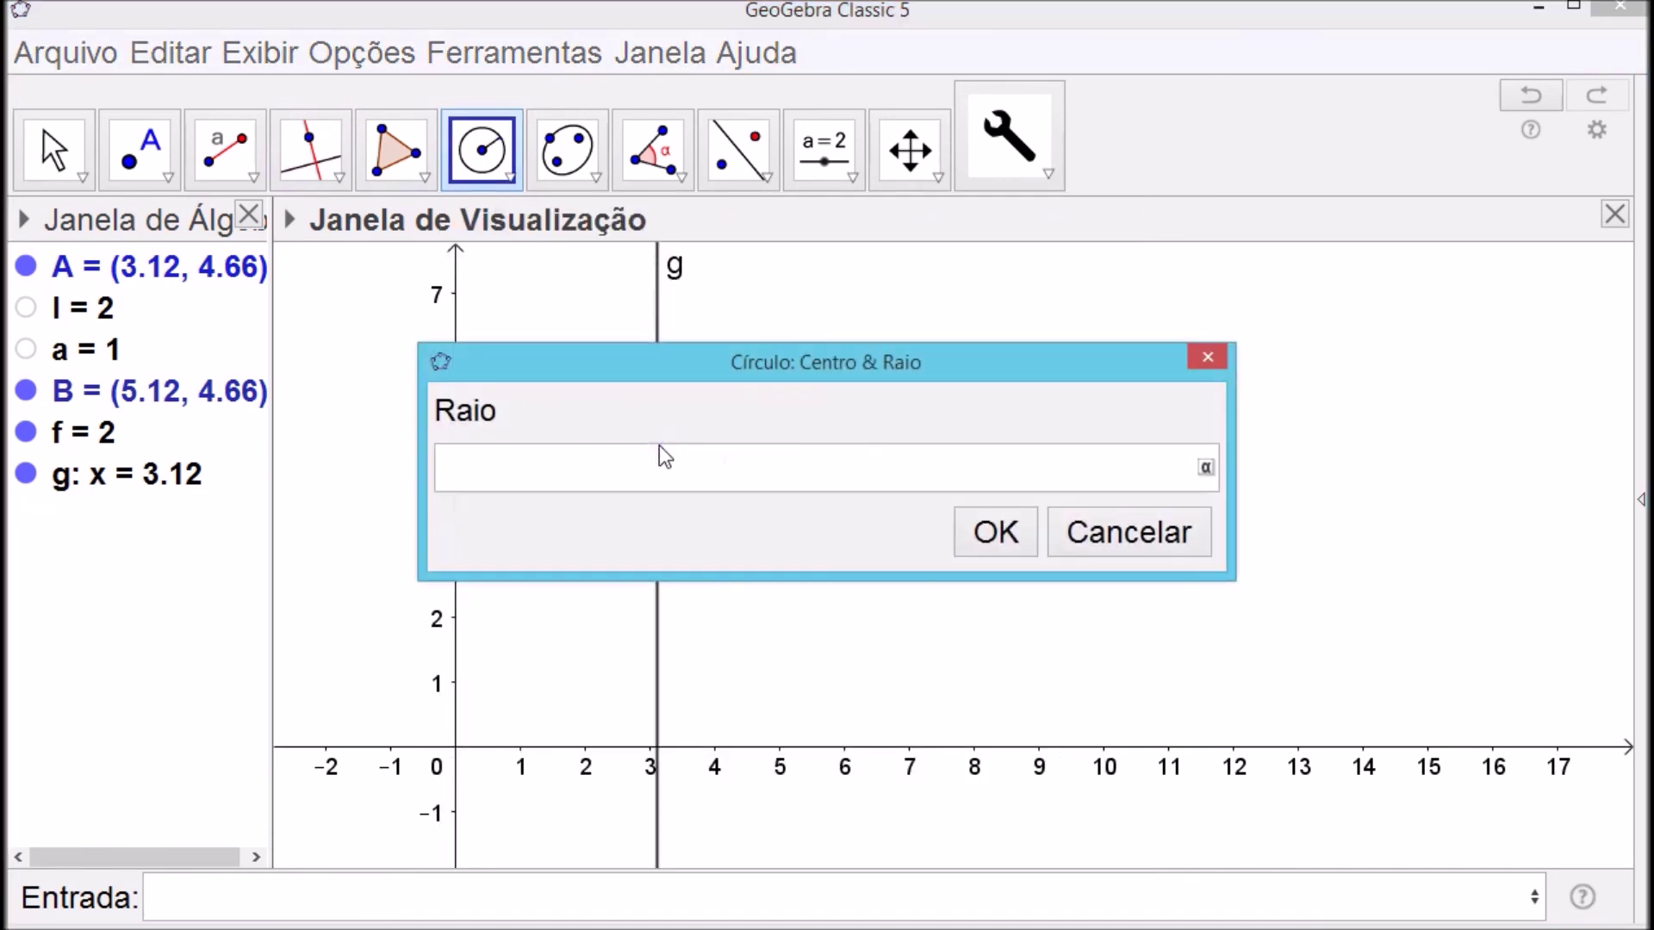
pyautogui.click(1112, 531)
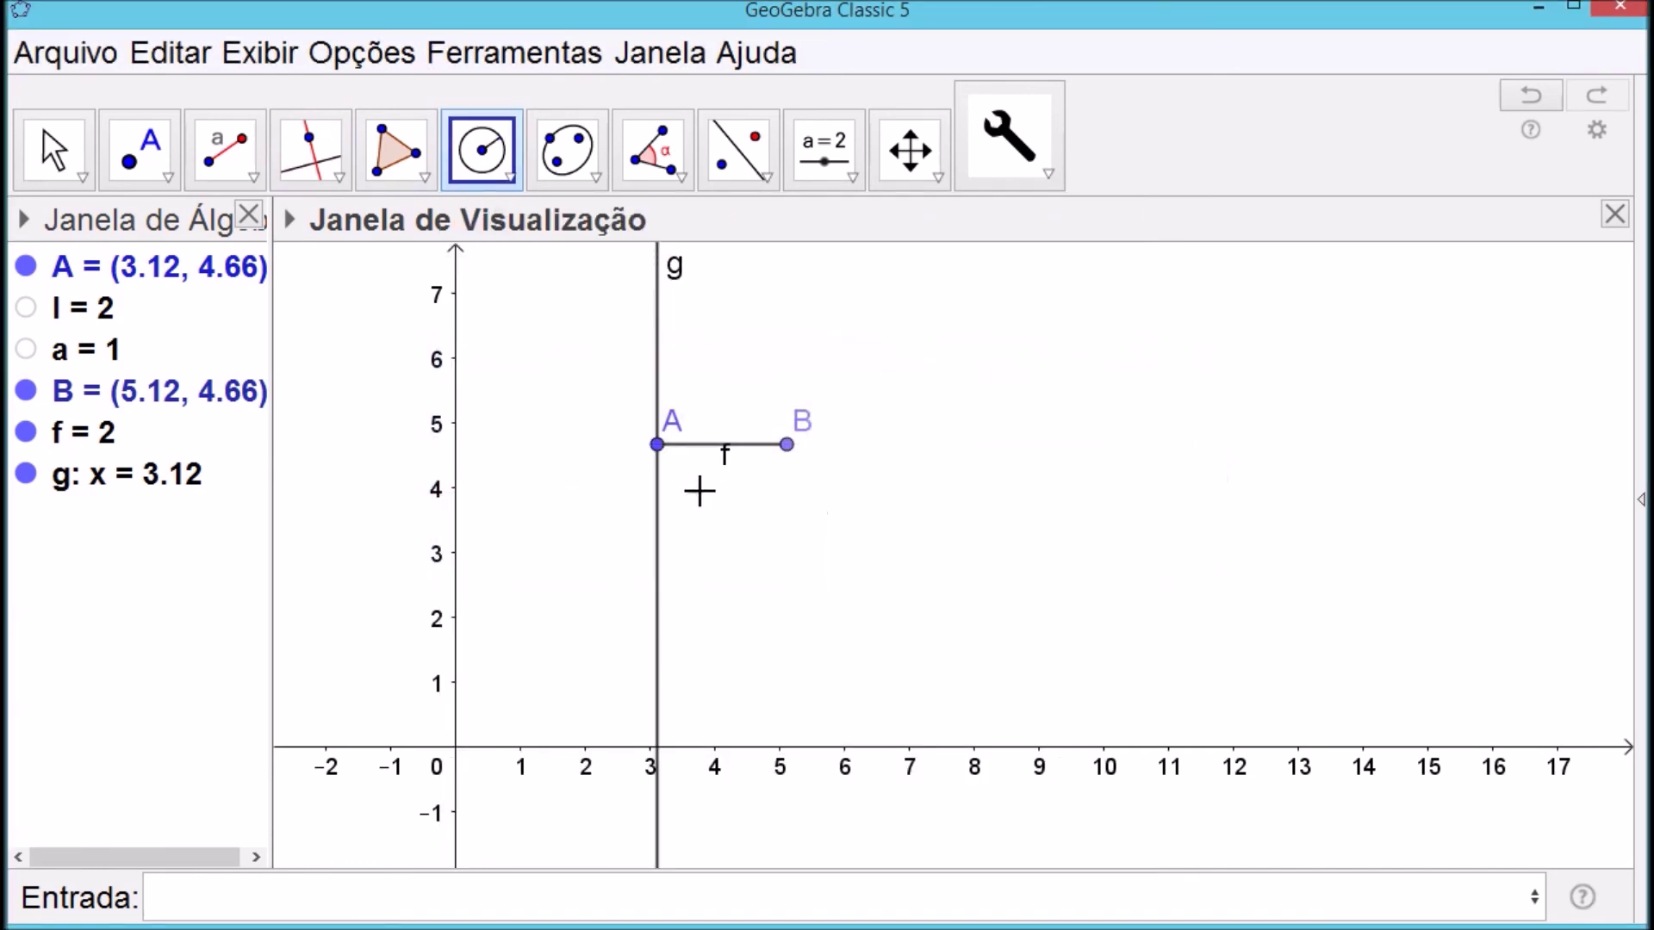
pyautogui.click(658, 446)
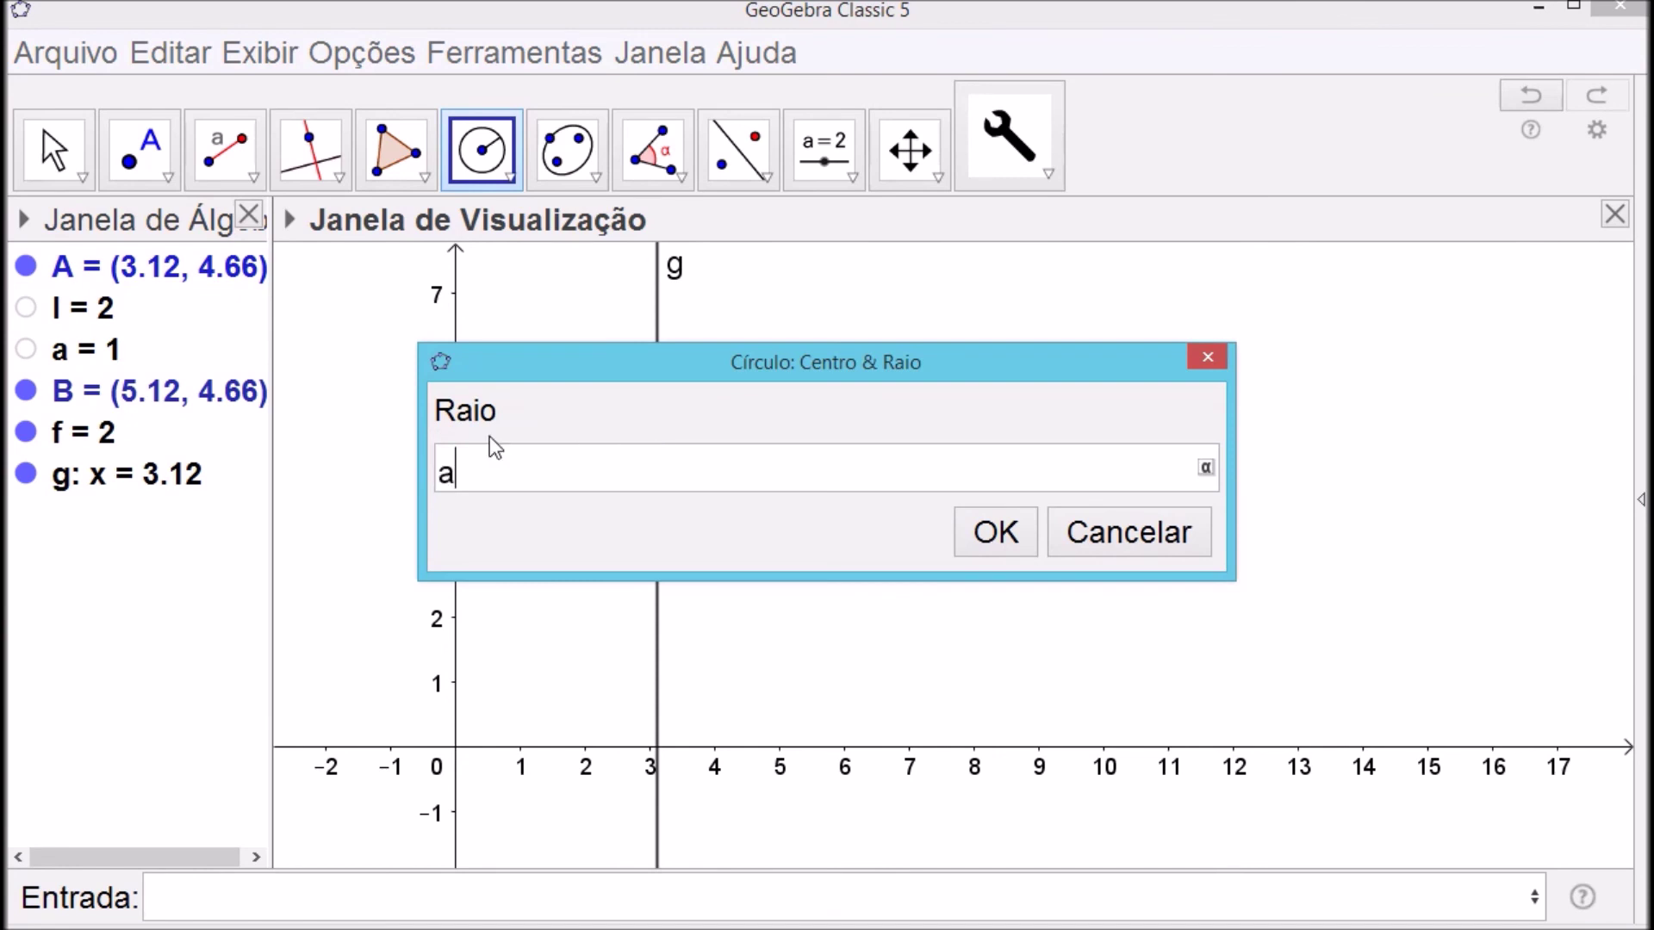
pyautogui.click(997, 532)
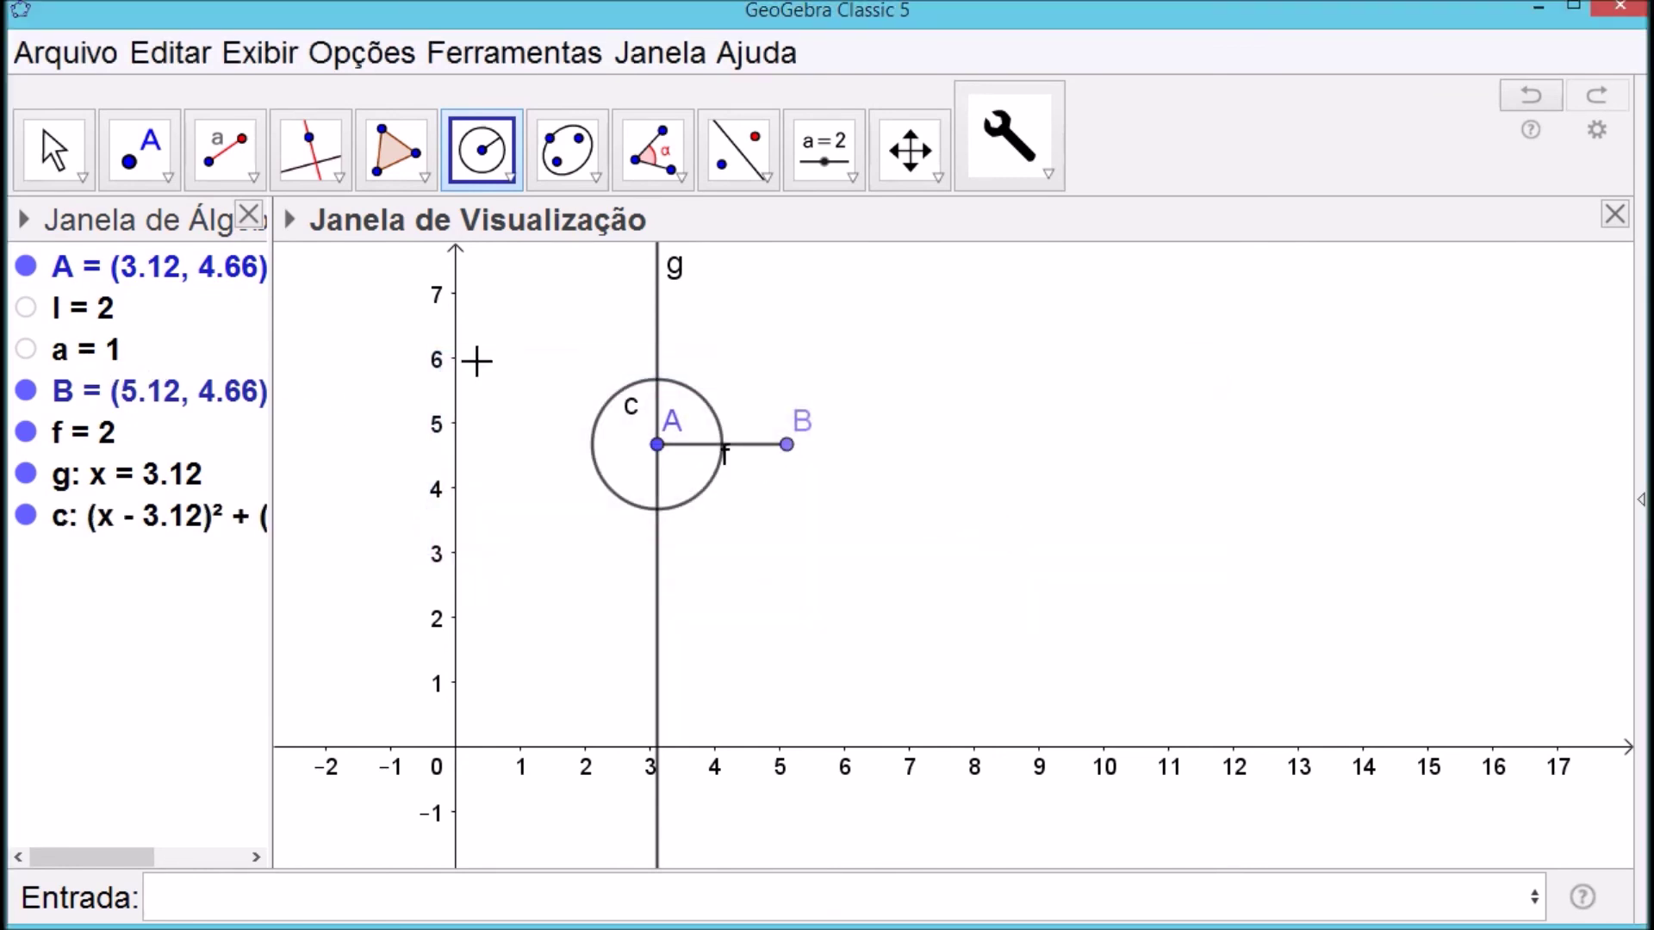
# Mark both intersections of the perpendicular line g with circle c, and hide the circle
pyautogui.click(172, 178)
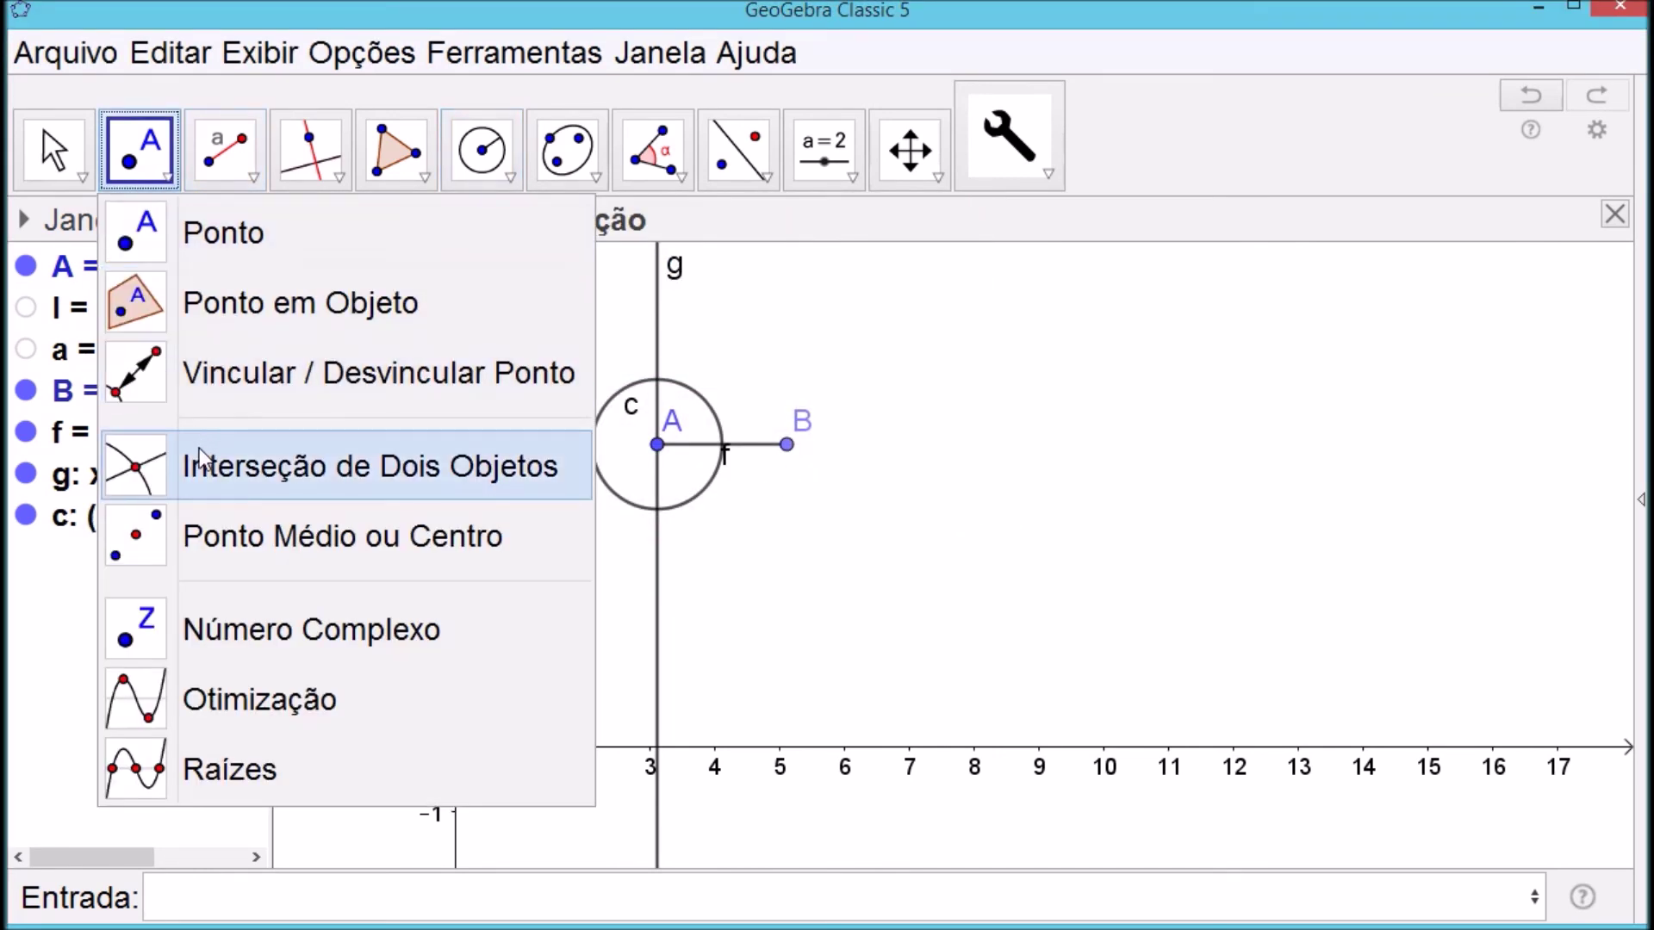
pyautogui.click(220, 466)
pyautogui.click(662, 330)
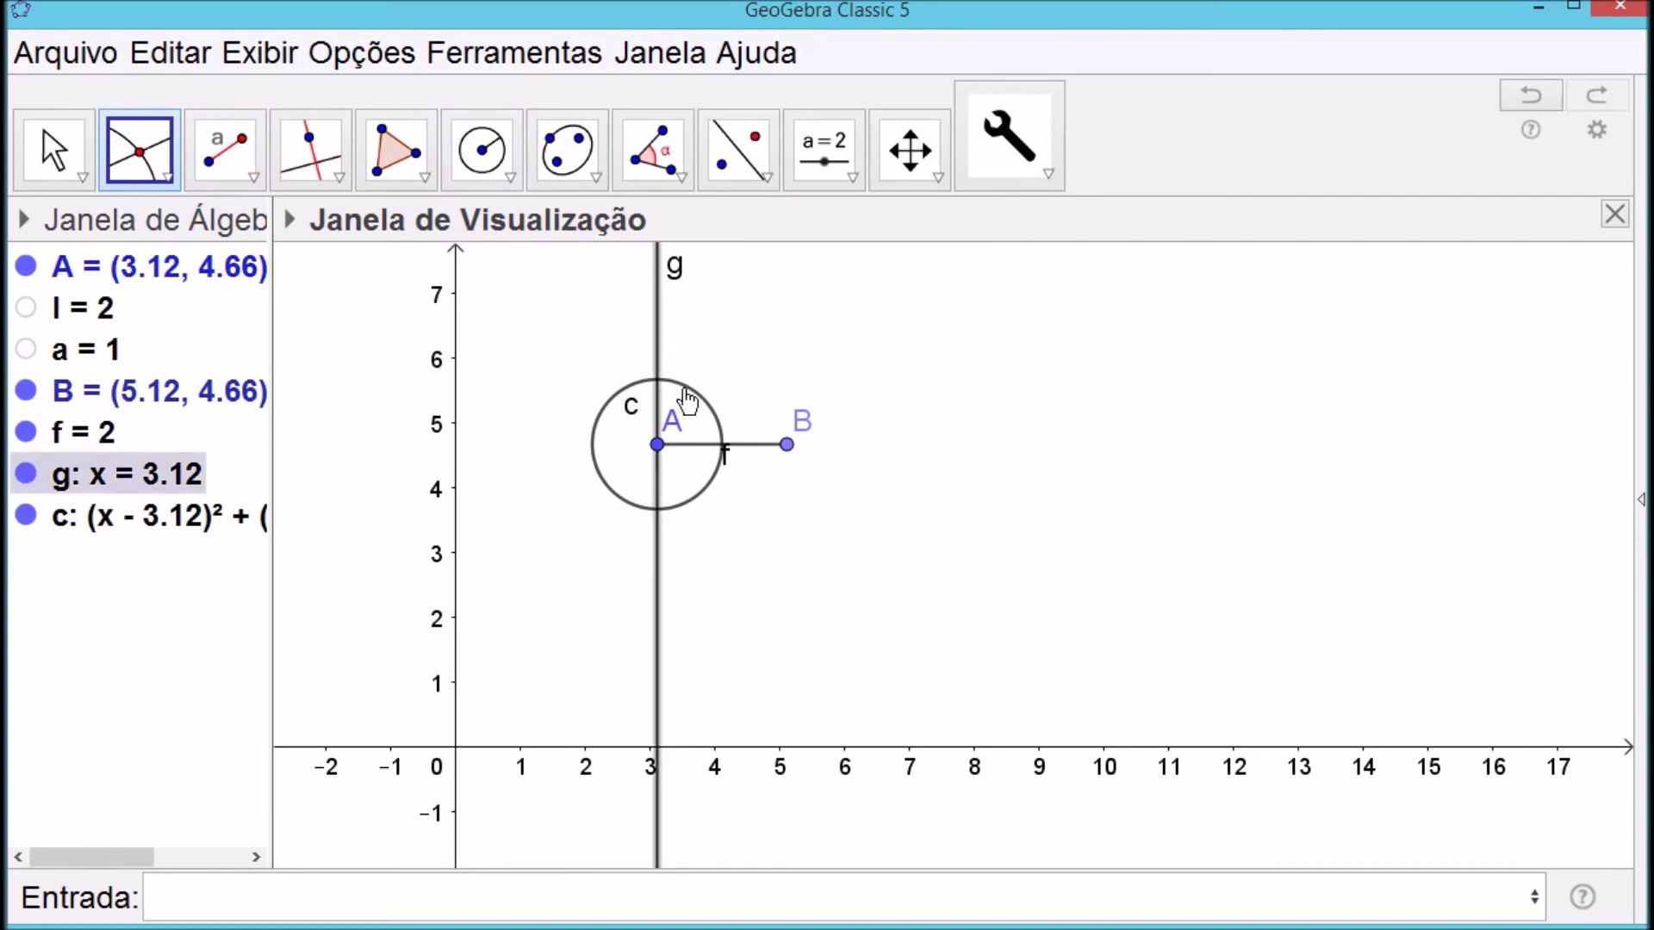
pyautogui.click(687, 390)
pyautogui.click(61, 148)
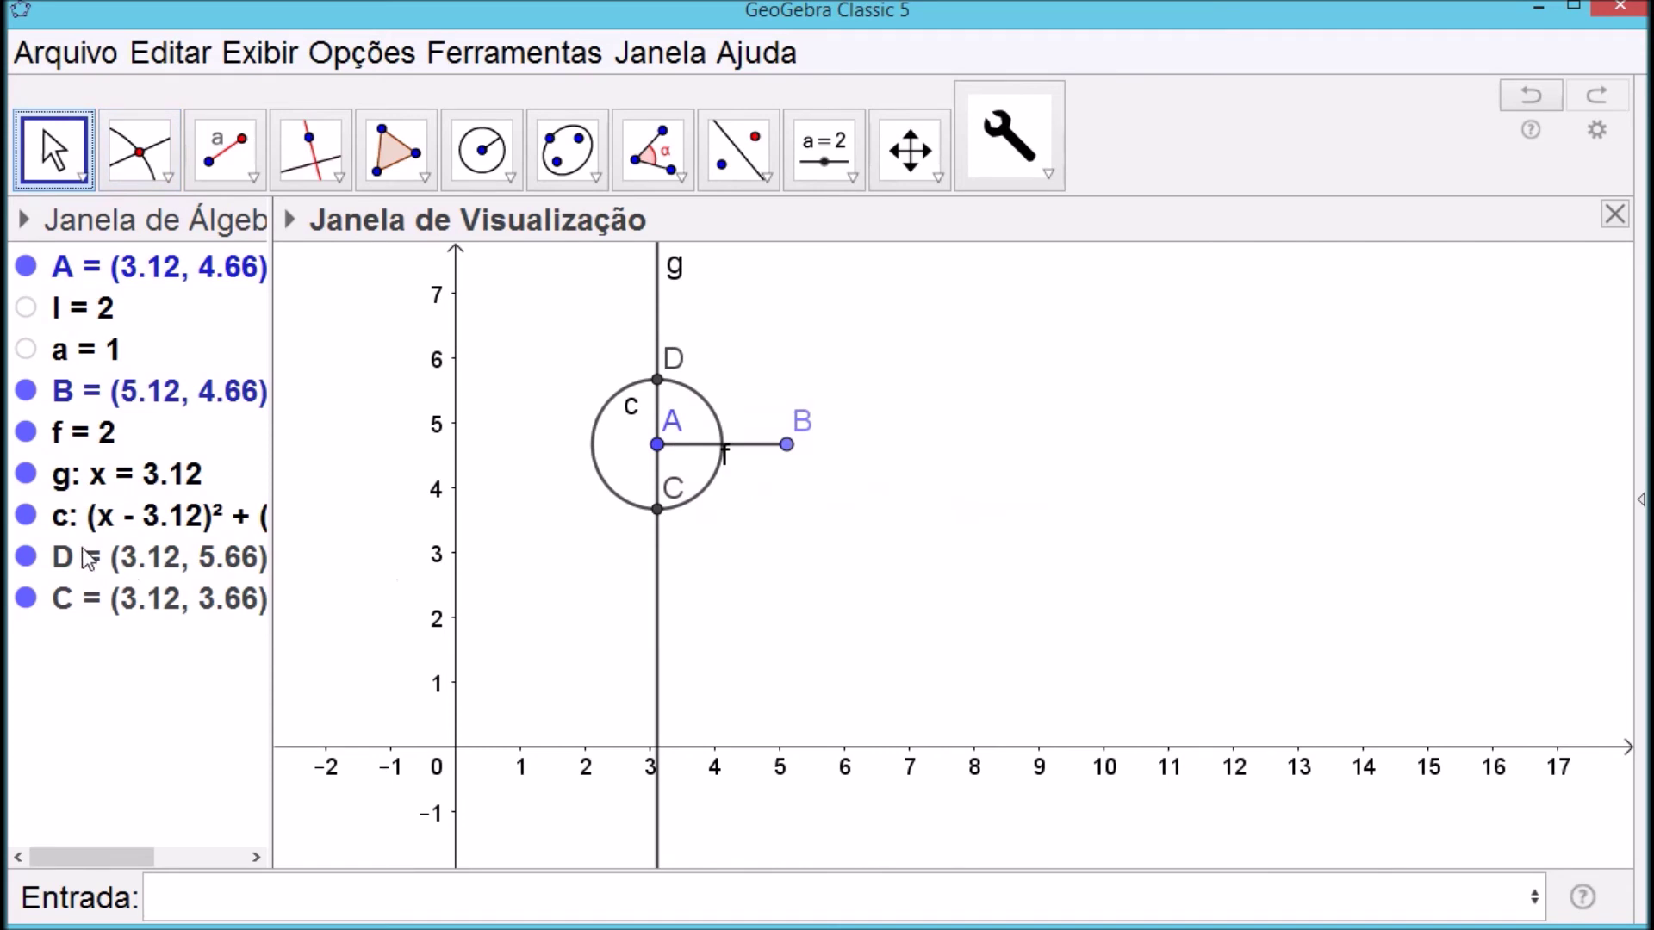
pyautogui.click(28, 515)
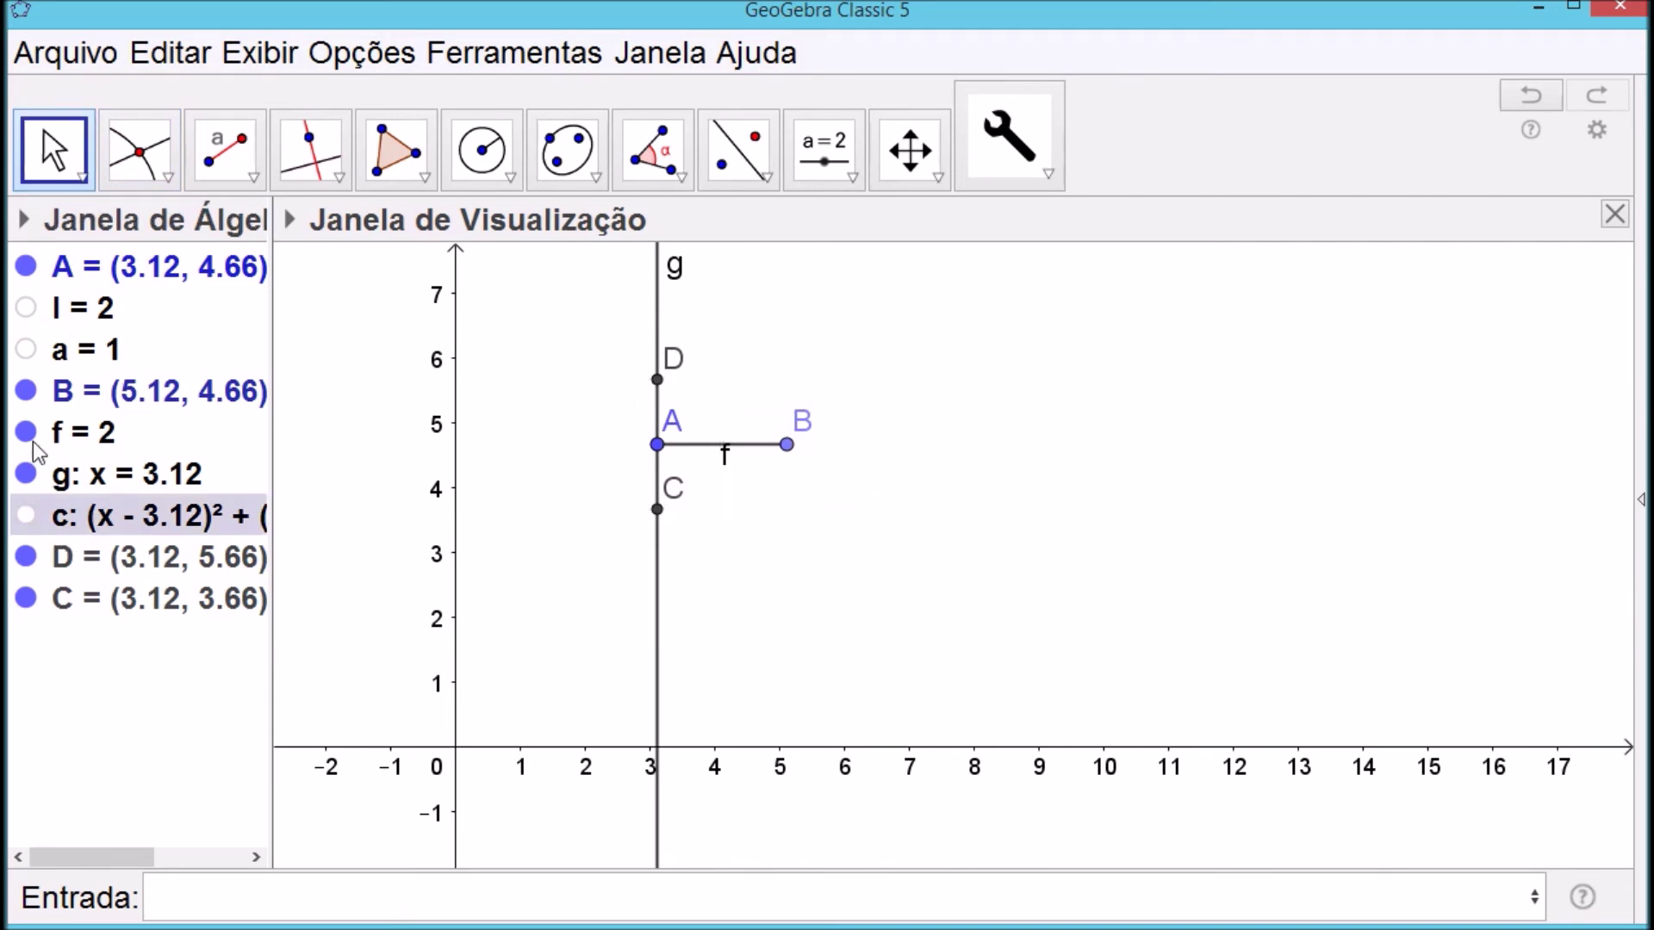
# Hide the perpendicular line g and point C, and turn off the label of segment AB
pyautogui.click(28, 474)
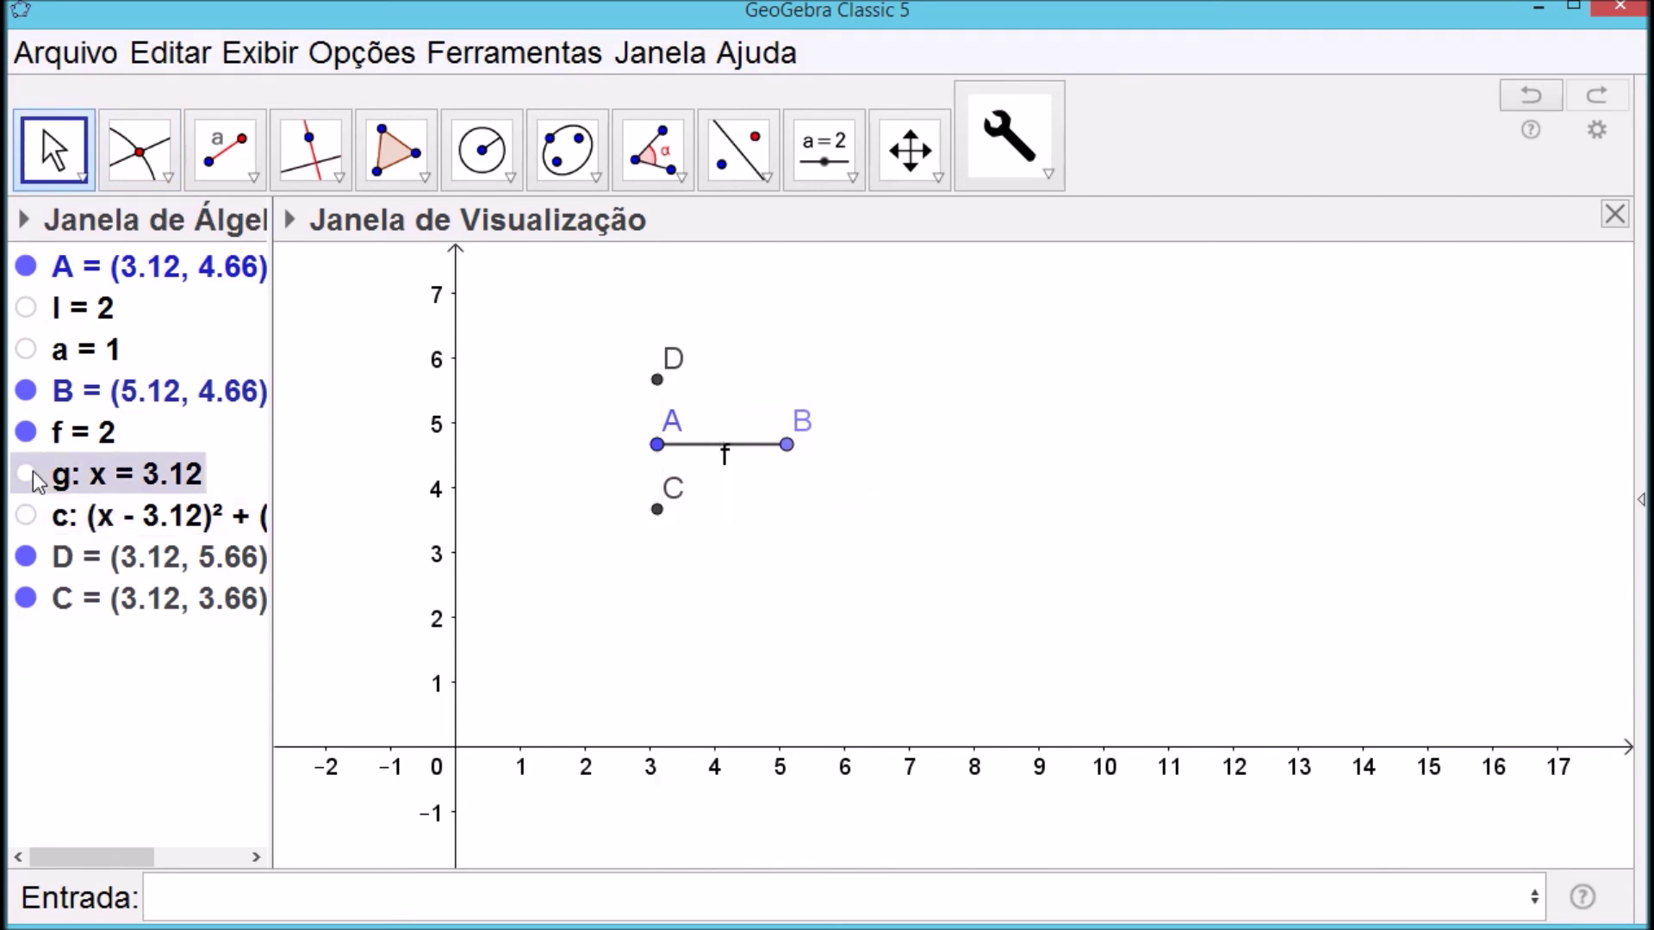
pyautogui.click(27, 600)
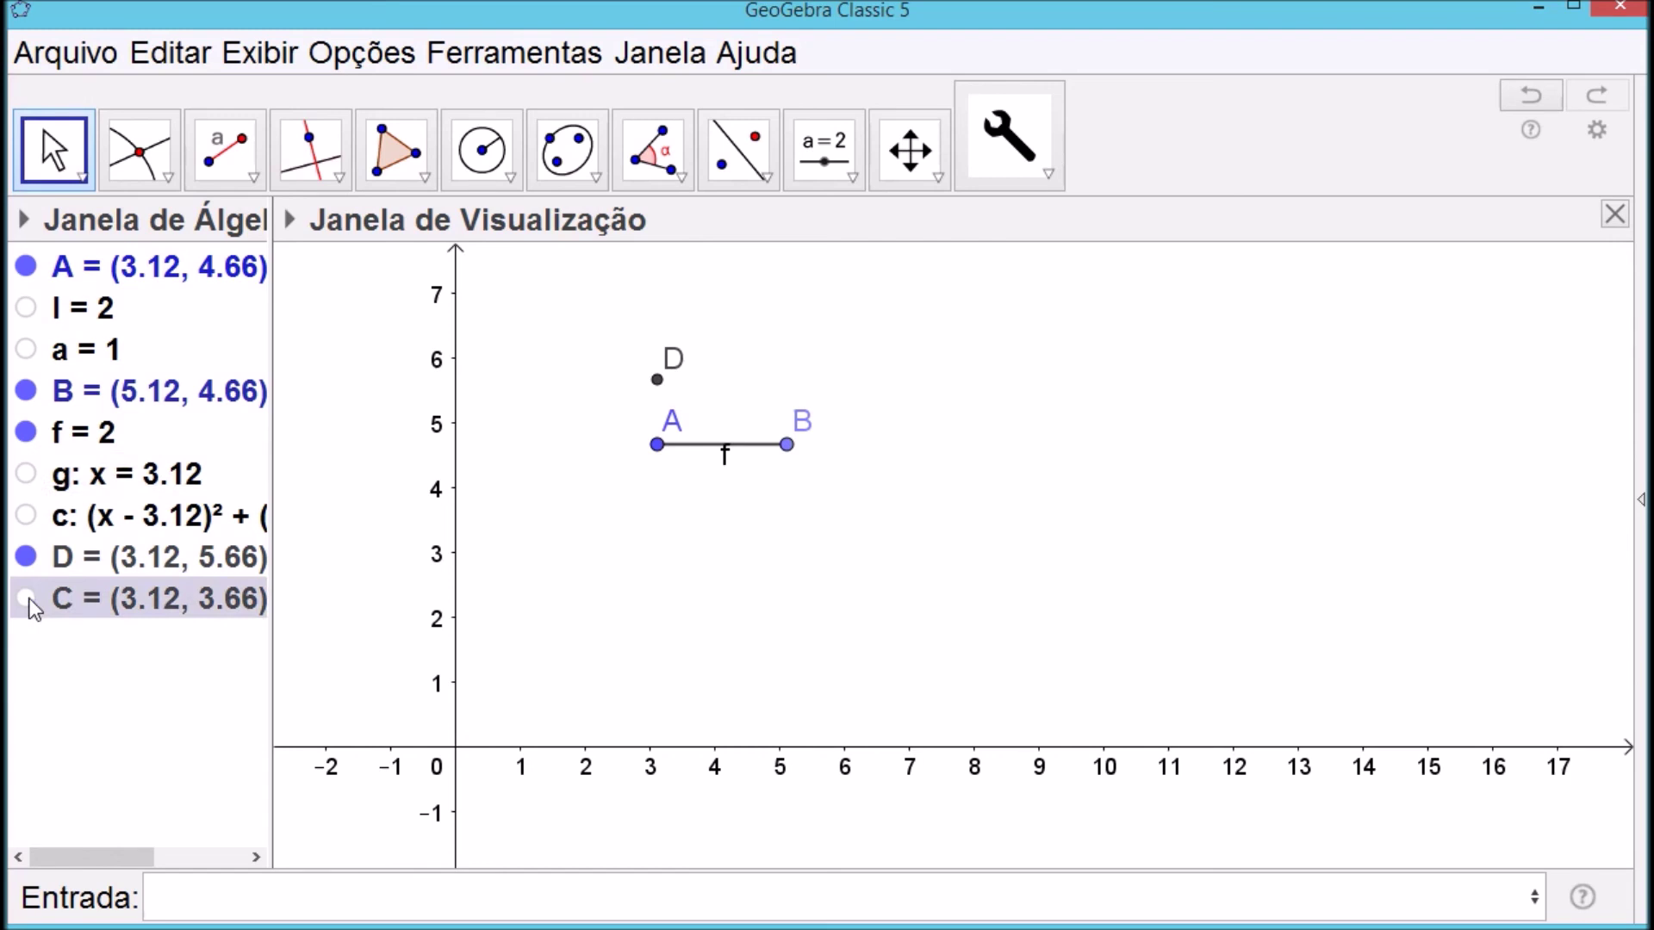
pyautogui.rightClick(710, 457)
pyautogui.click(789, 560)
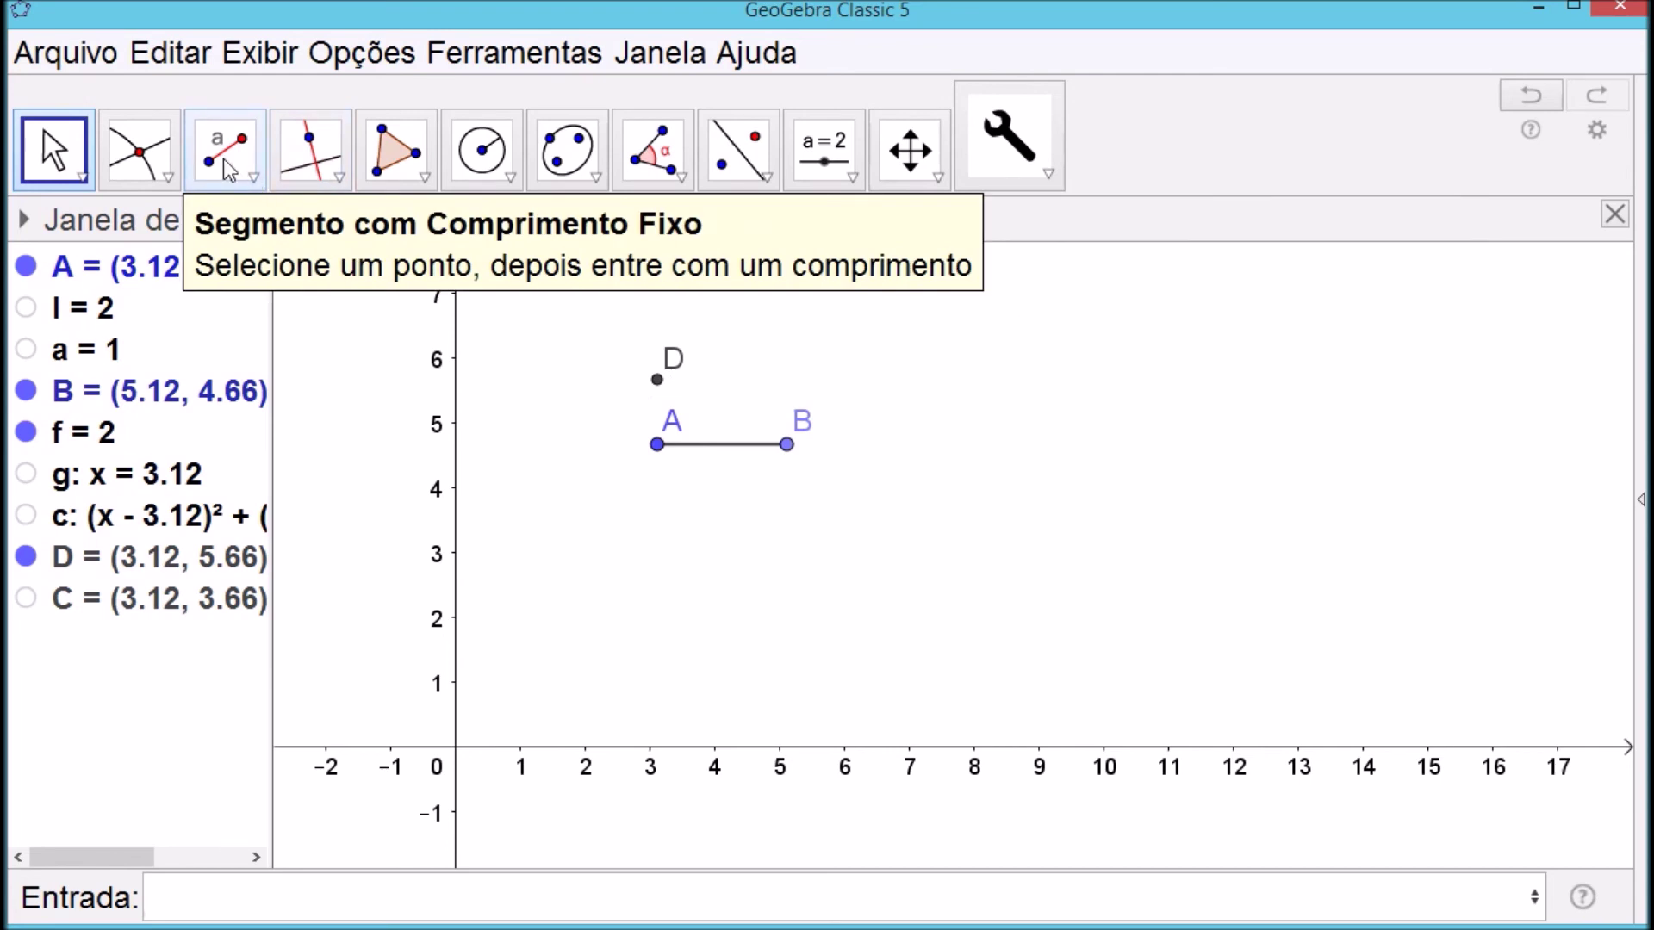
# Create a fixed-length segment from point D with length l
pyautogui.click(257, 179)
pyautogui.click(287, 384)
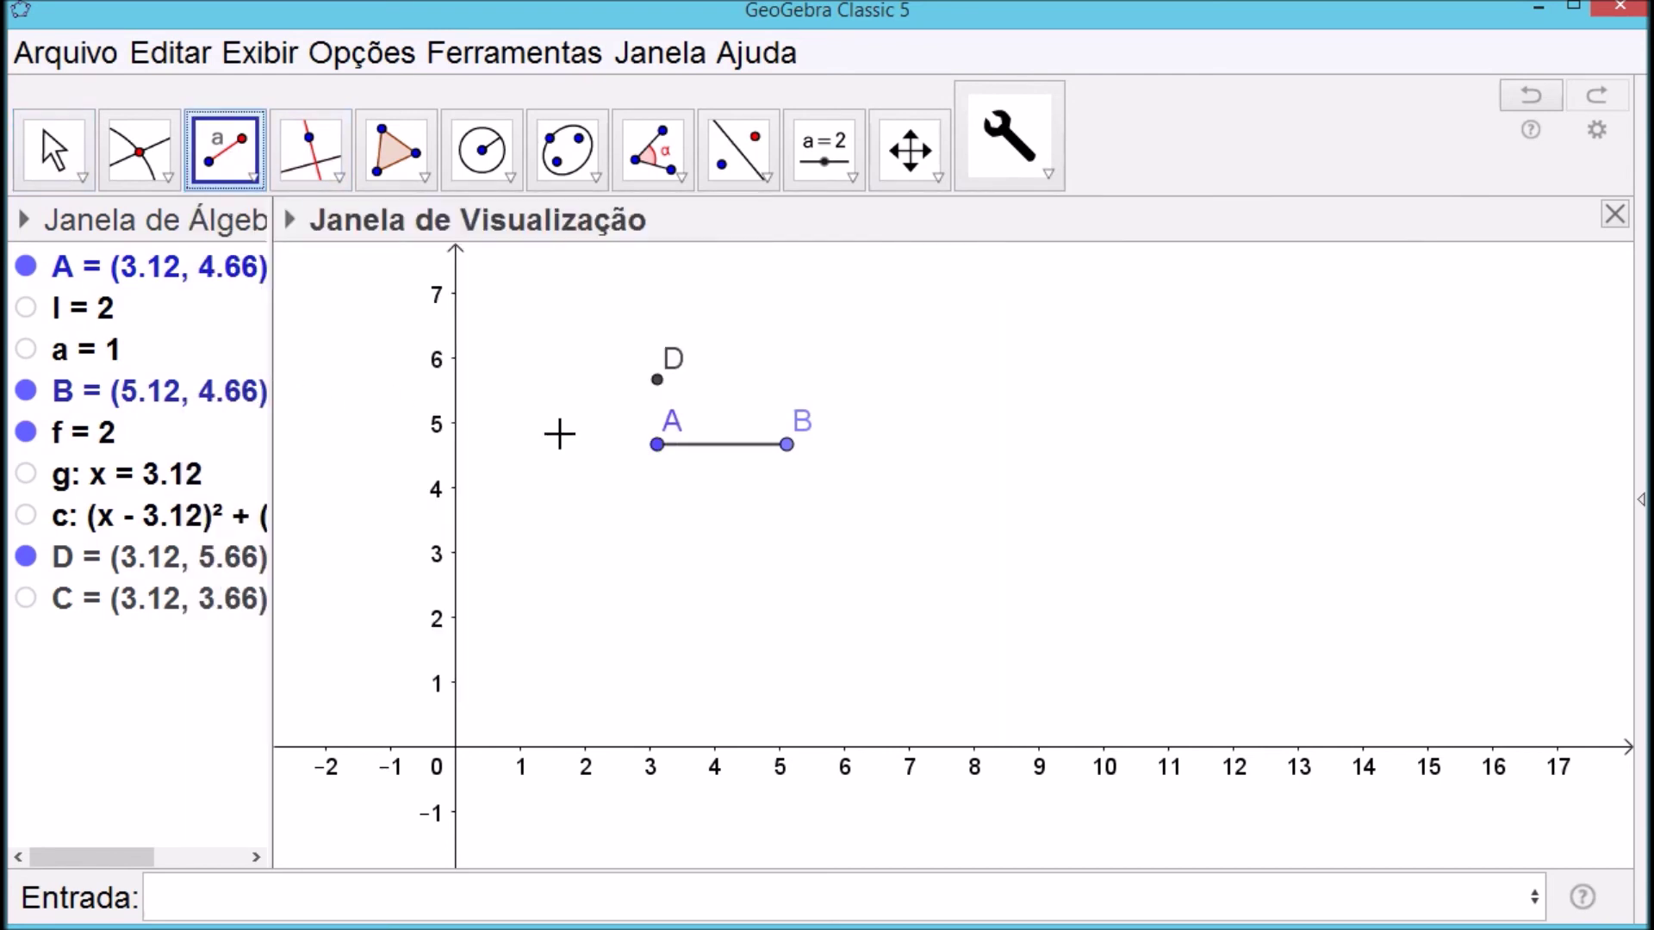
pyautogui.click(658, 380)
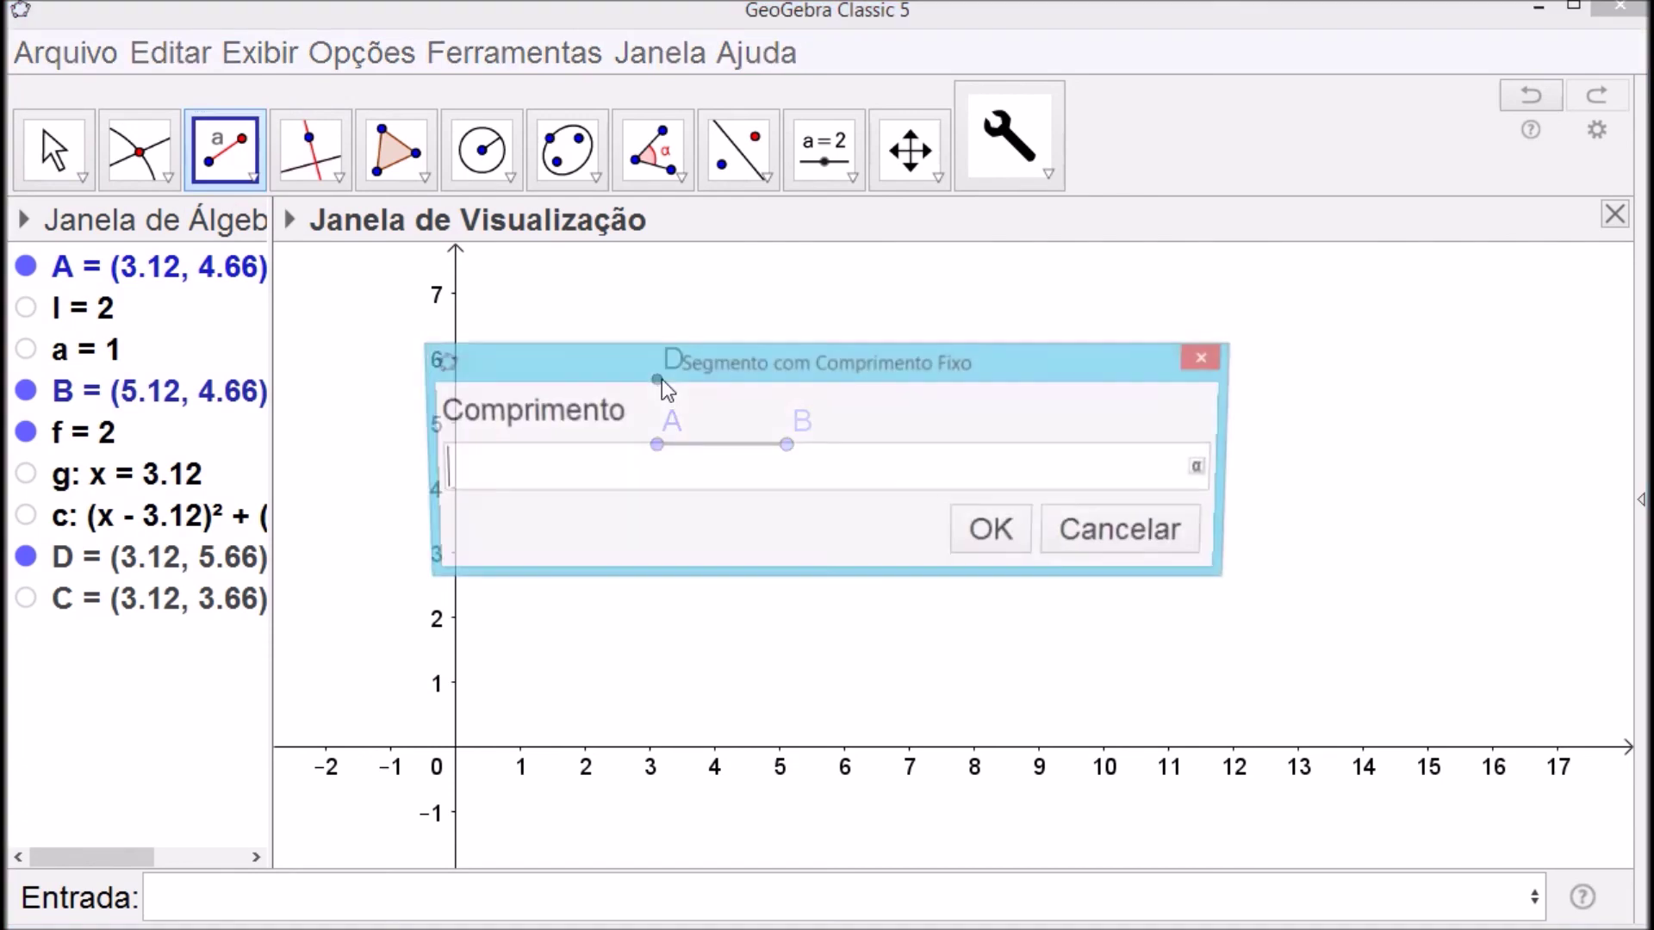
pyautogui.write('l')
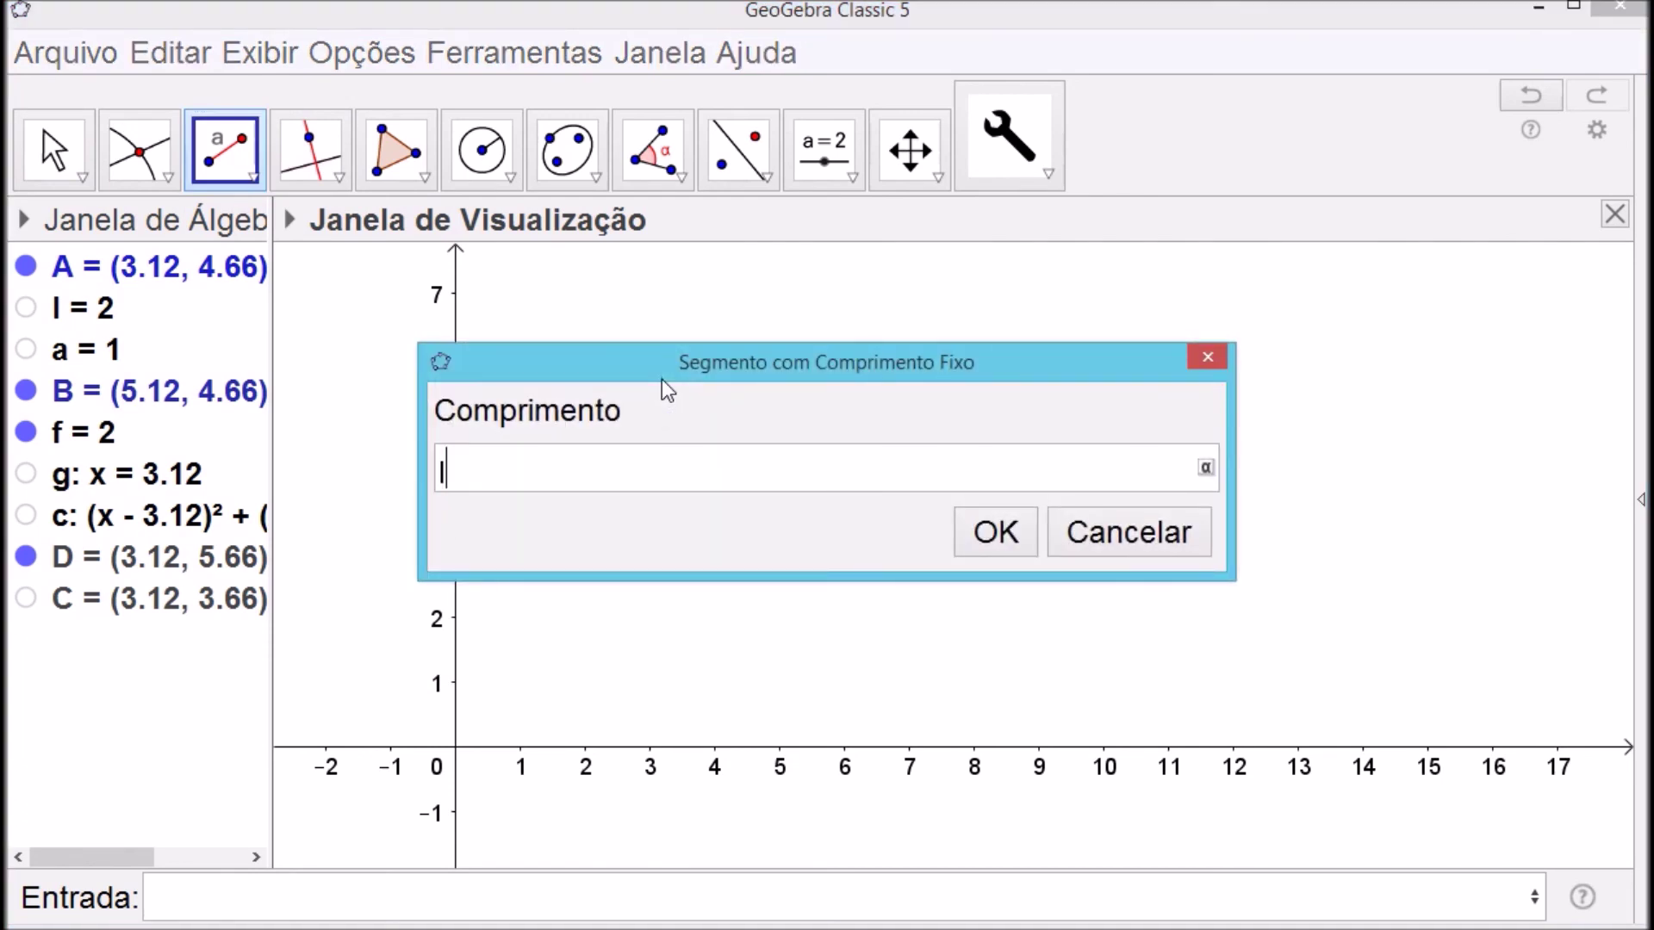
pyautogui.click(993, 532)
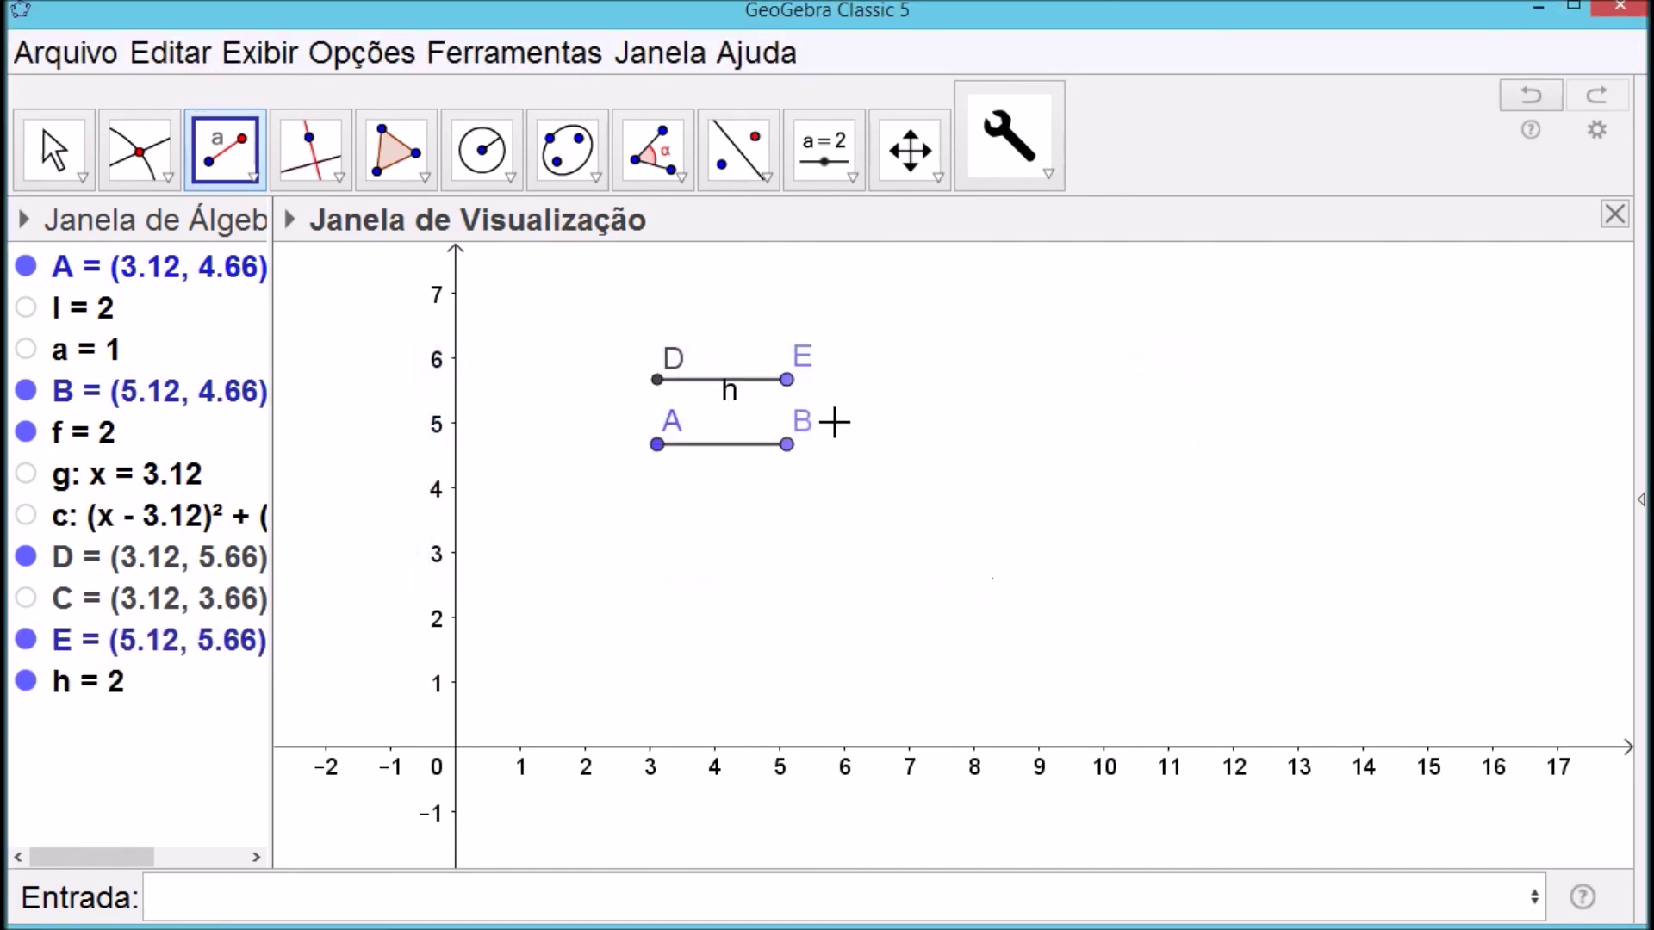
# Close the rectangle with segments joining A to D and E to B
pyautogui.click(53, 148)
pyautogui.click(252, 179)
pyautogui.click(272, 321)
pyautogui.click(658, 445)
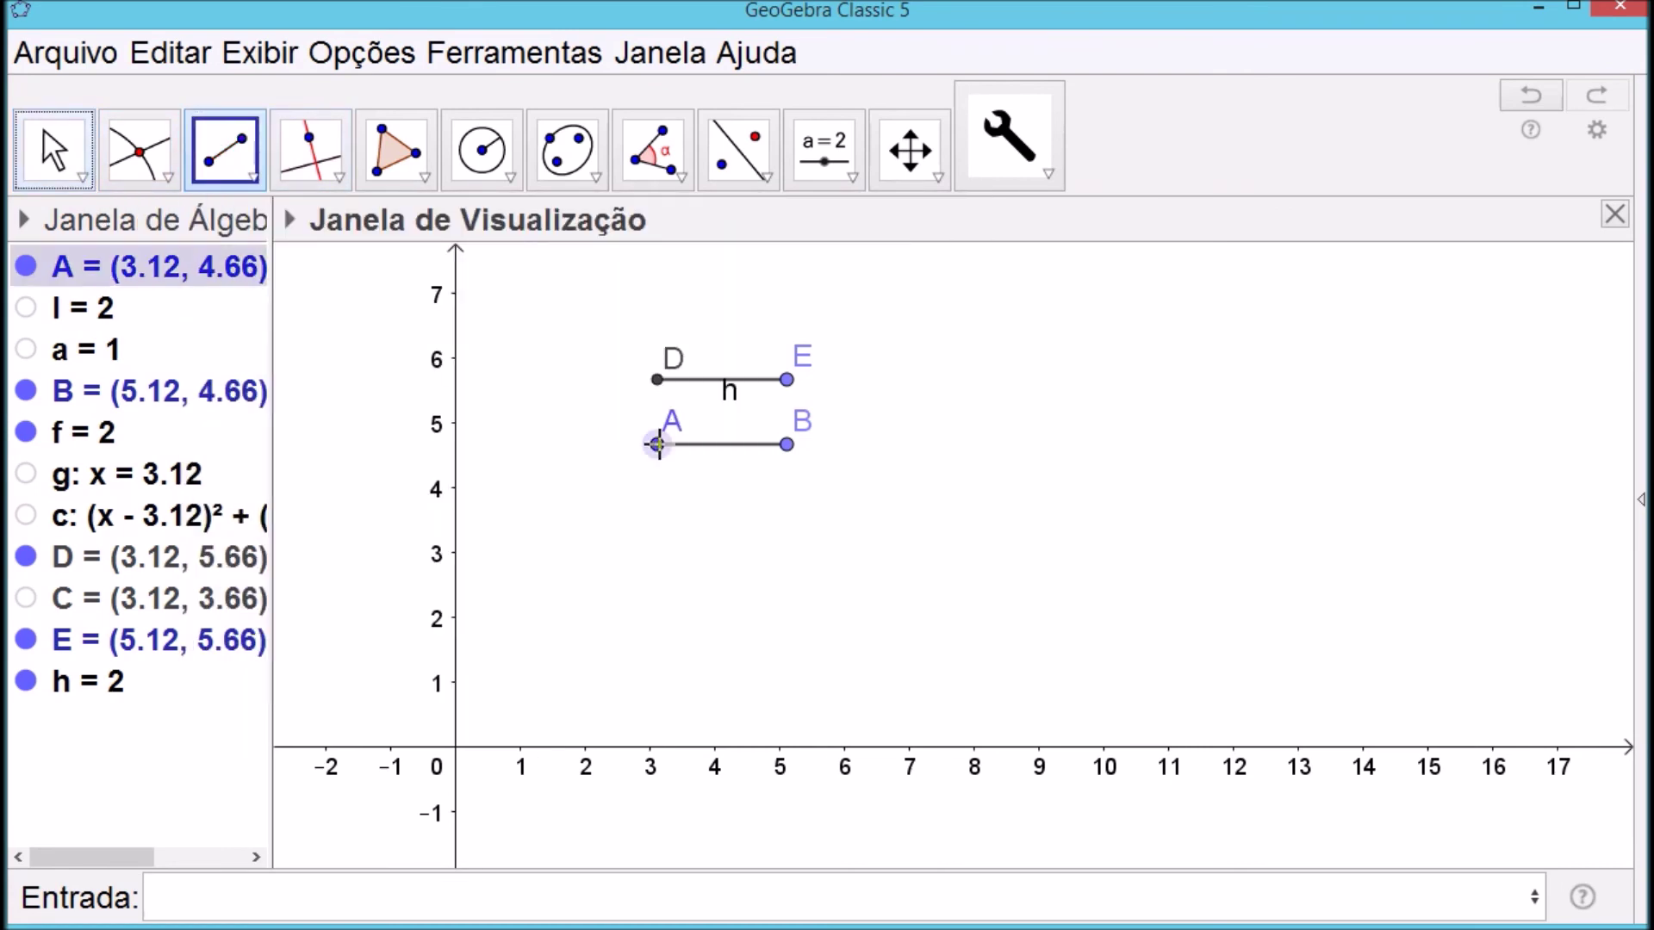
pyautogui.click(657, 380)
pyautogui.click(787, 380)
pyautogui.click(786, 444)
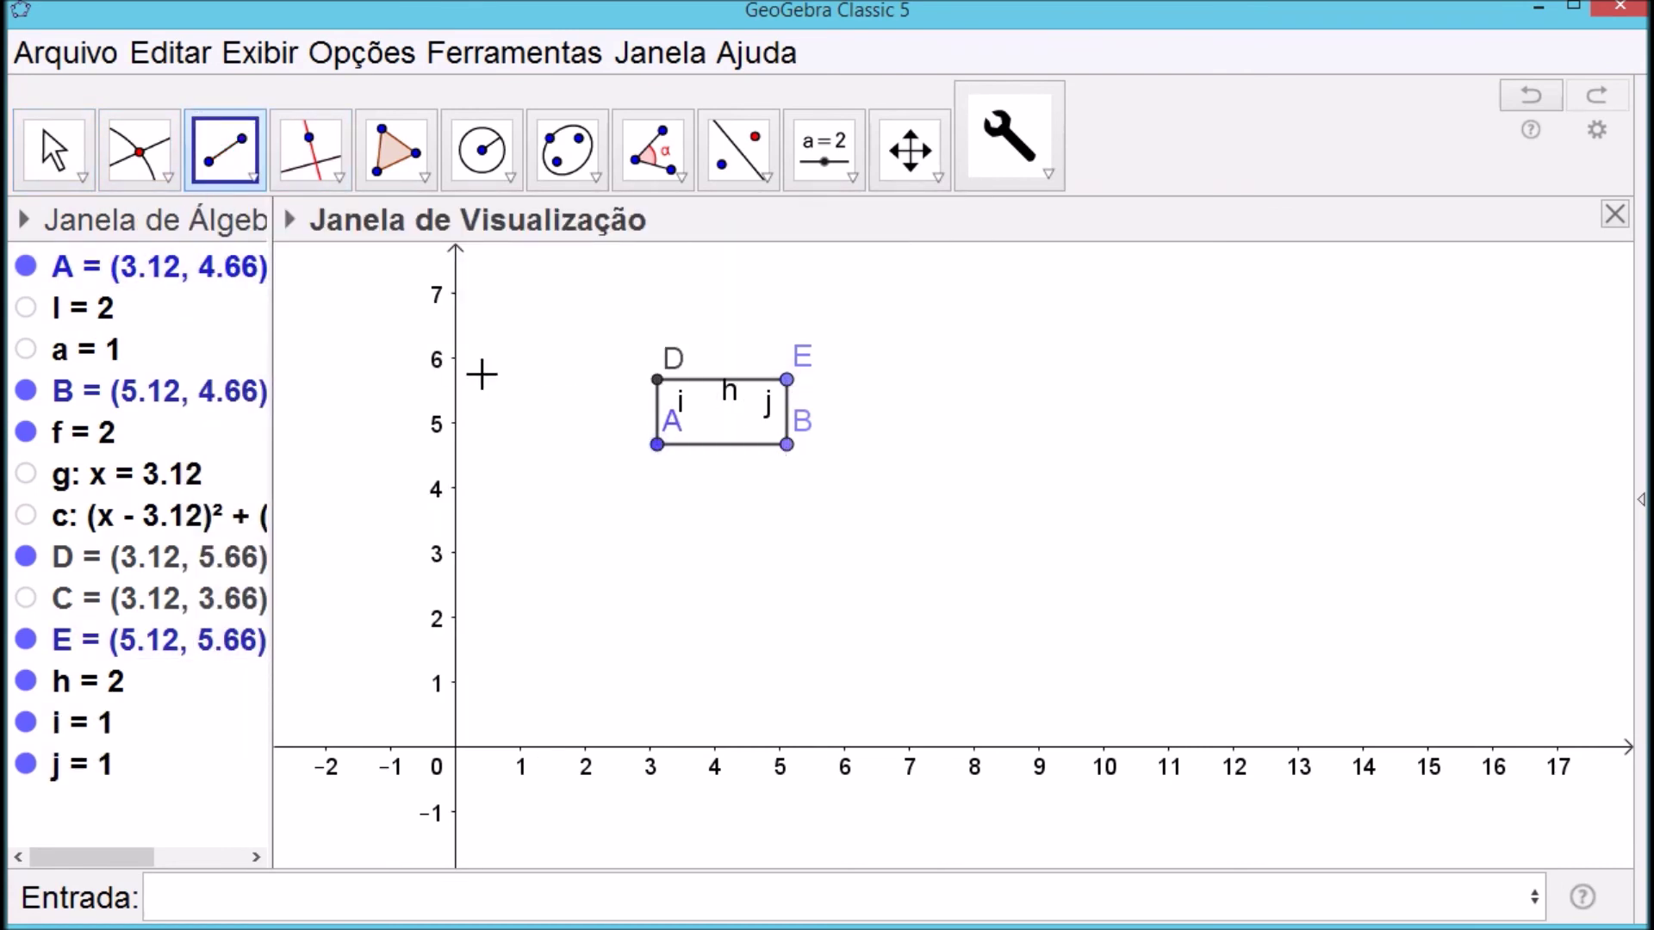
# Hide the labels of segments h, j and i on the rectangle
pyautogui.click(54, 148)
pyautogui.rightClick(736, 399)
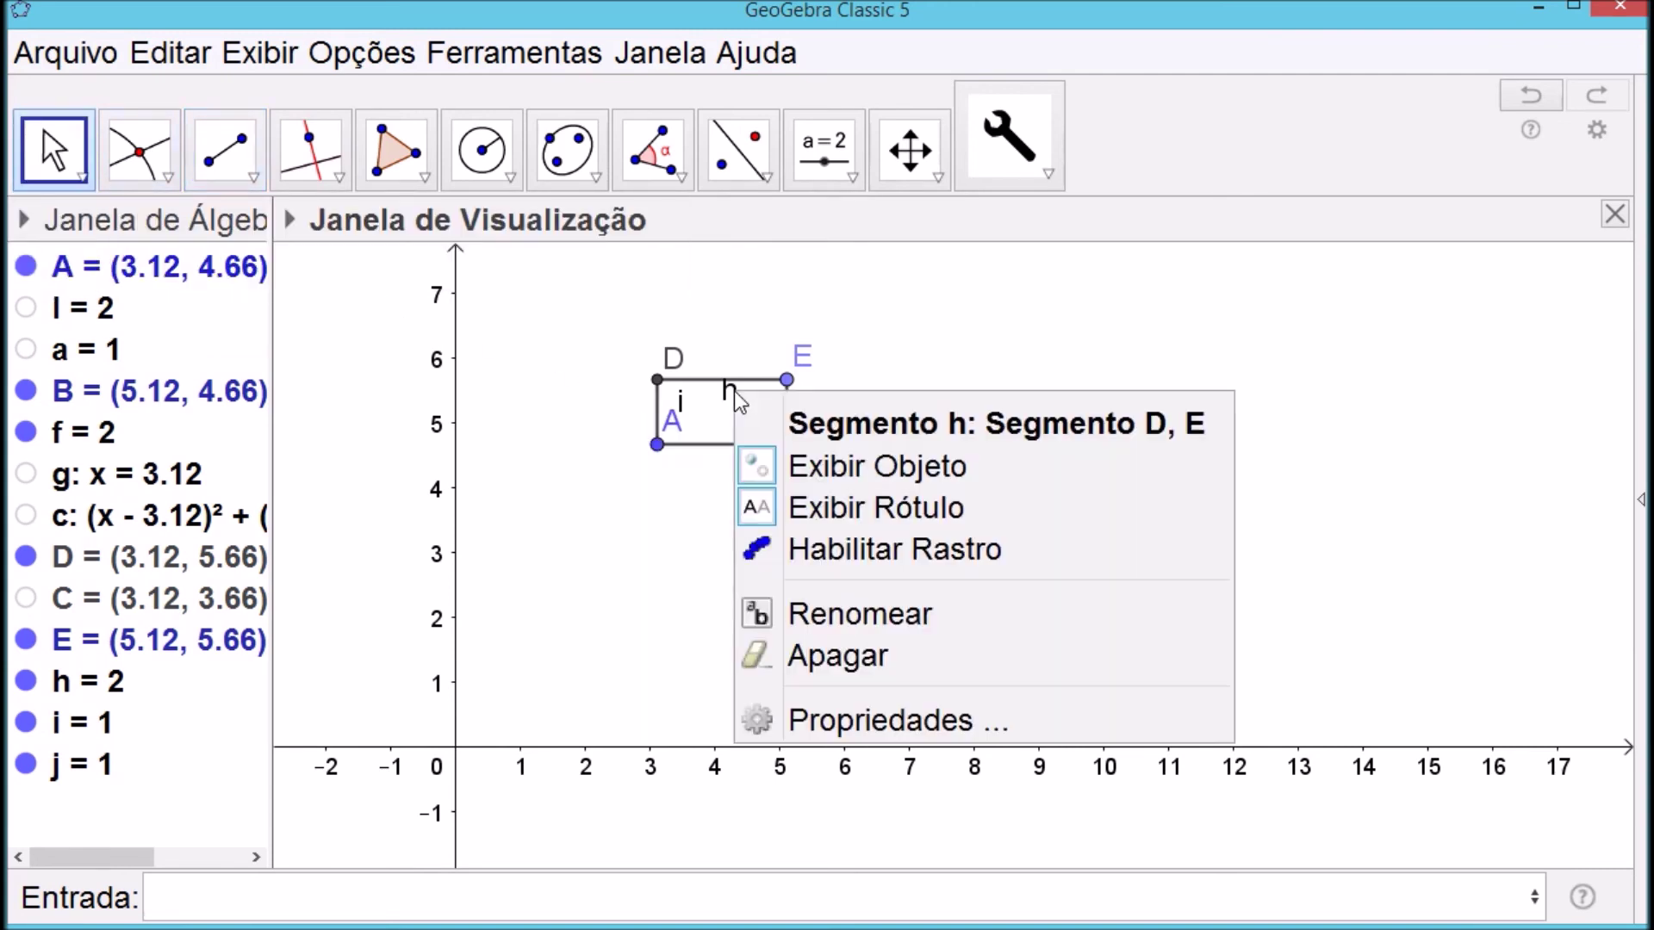
pyautogui.click(804, 507)
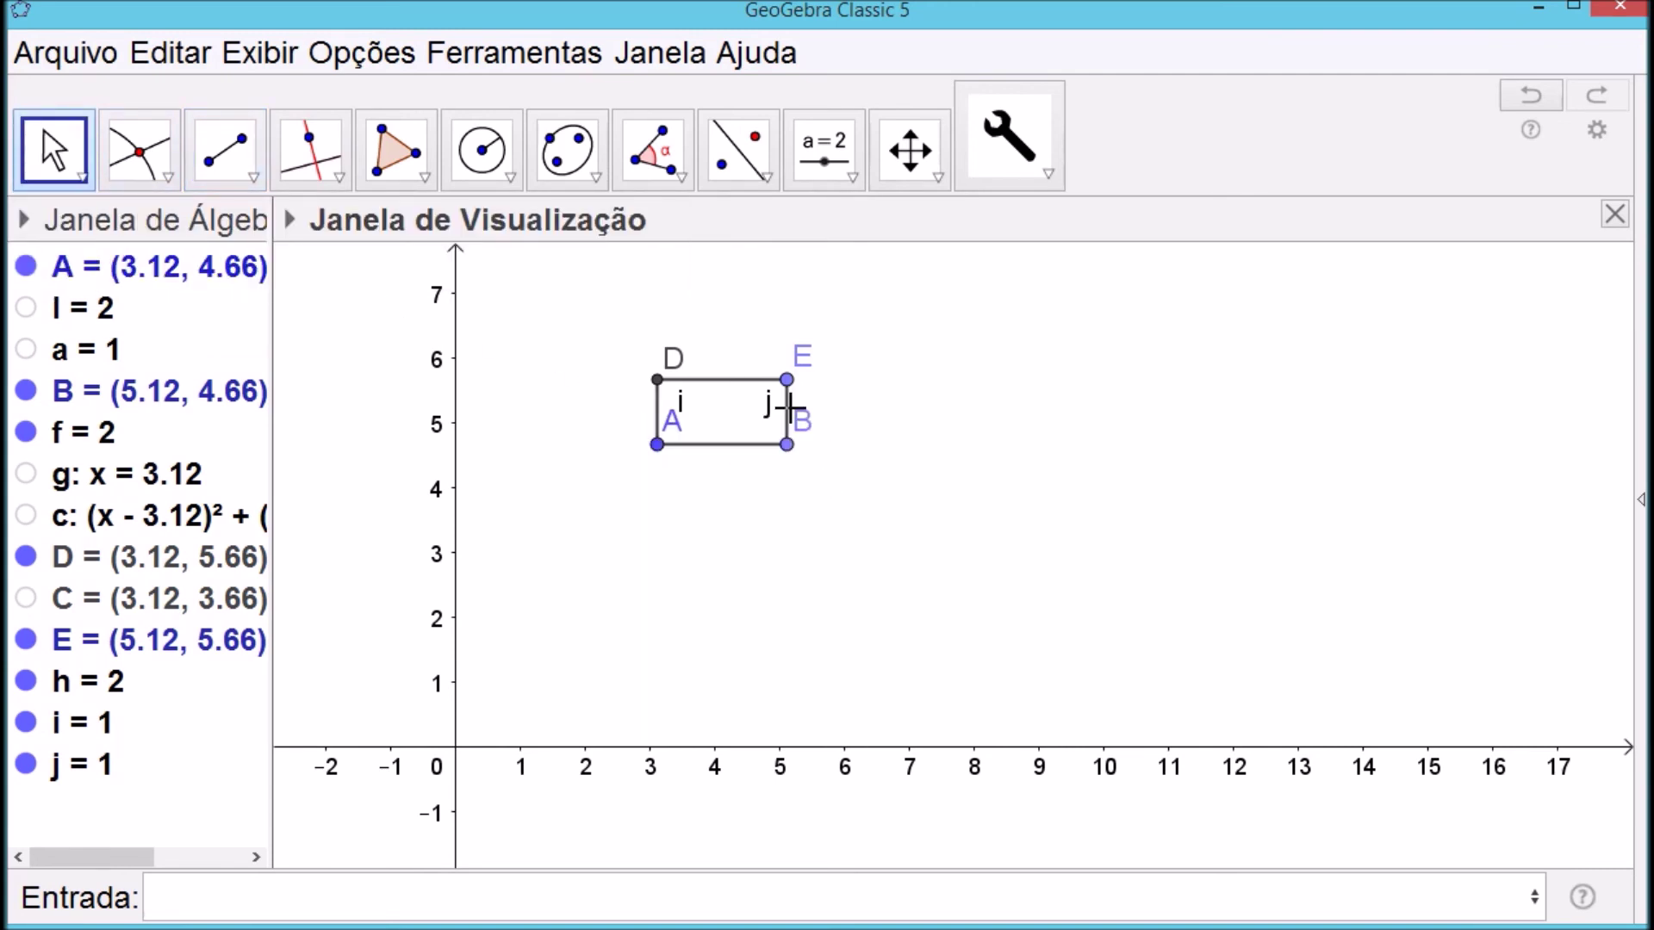
pyautogui.rightClick(770, 417)
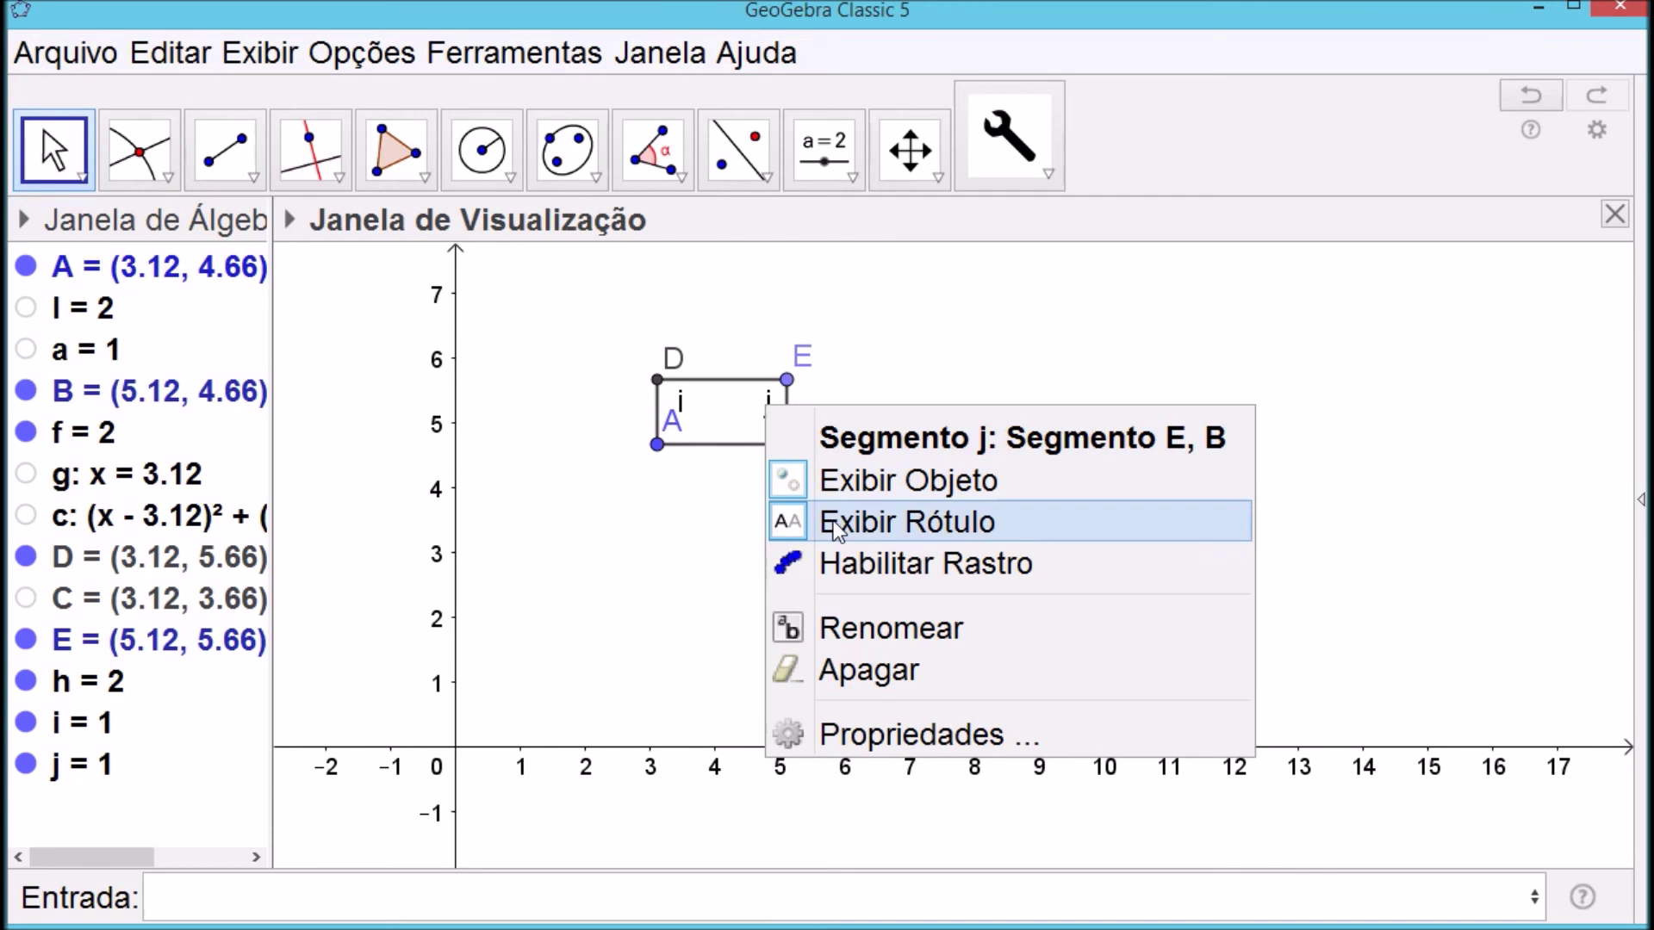
pyautogui.click(828, 521)
pyautogui.rightClick(680, 398)
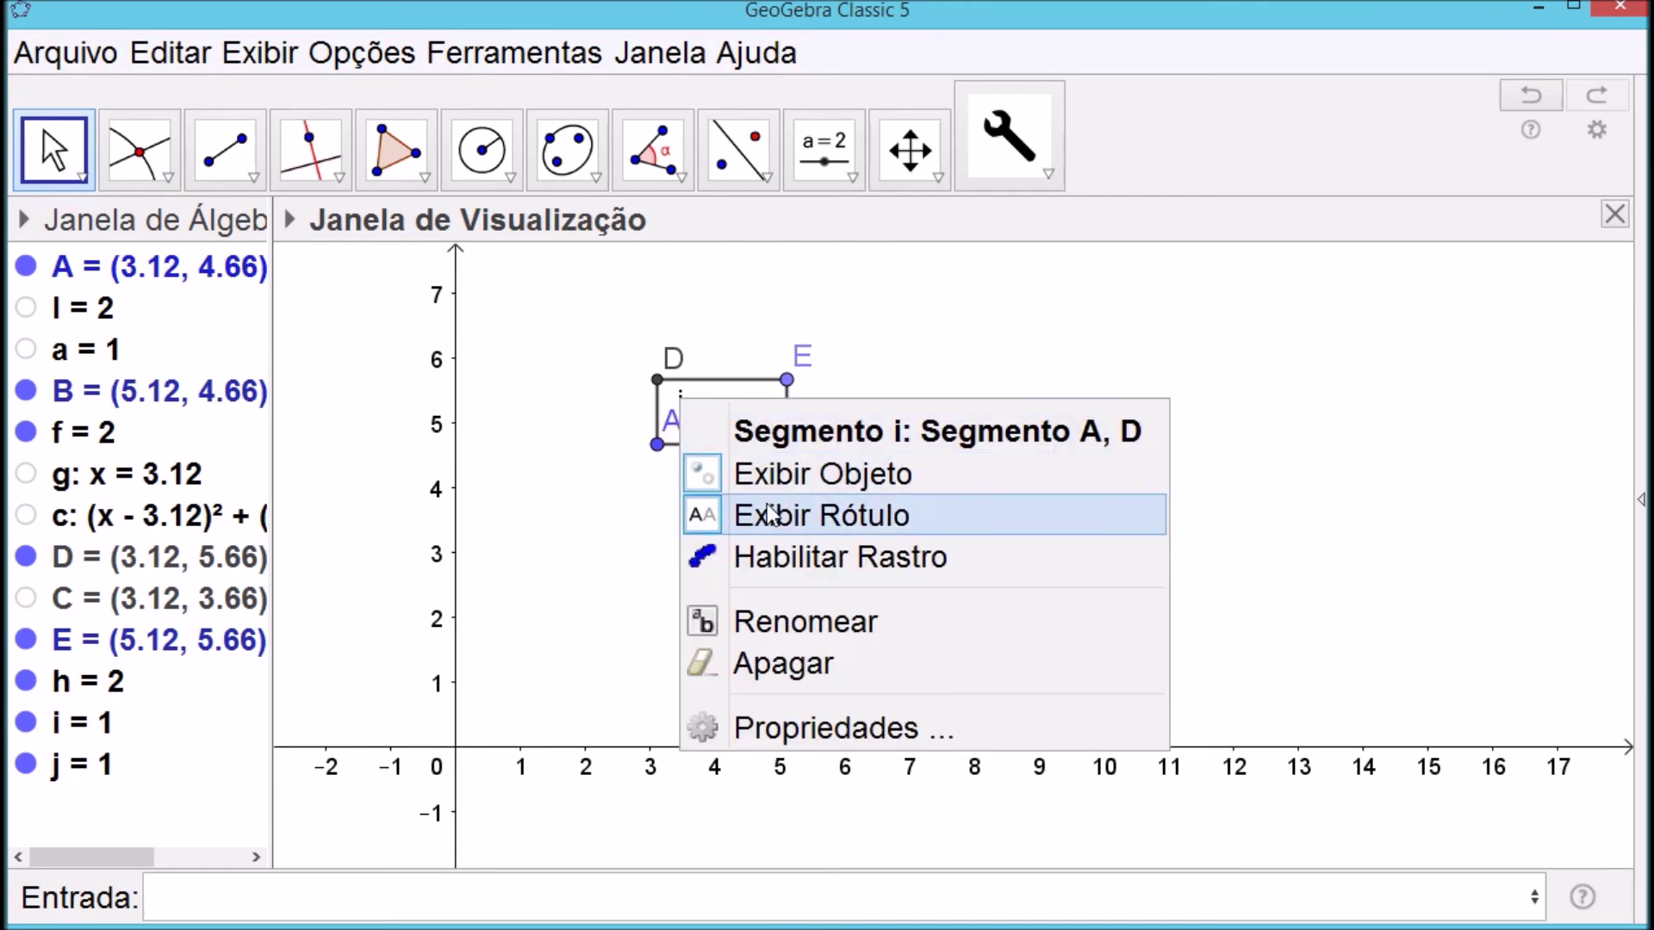
pyautogui.click(805, 517)
# Hide the rectangle's corner points D, B and E, keeping point A visible
pyautogui.click(28, 557)
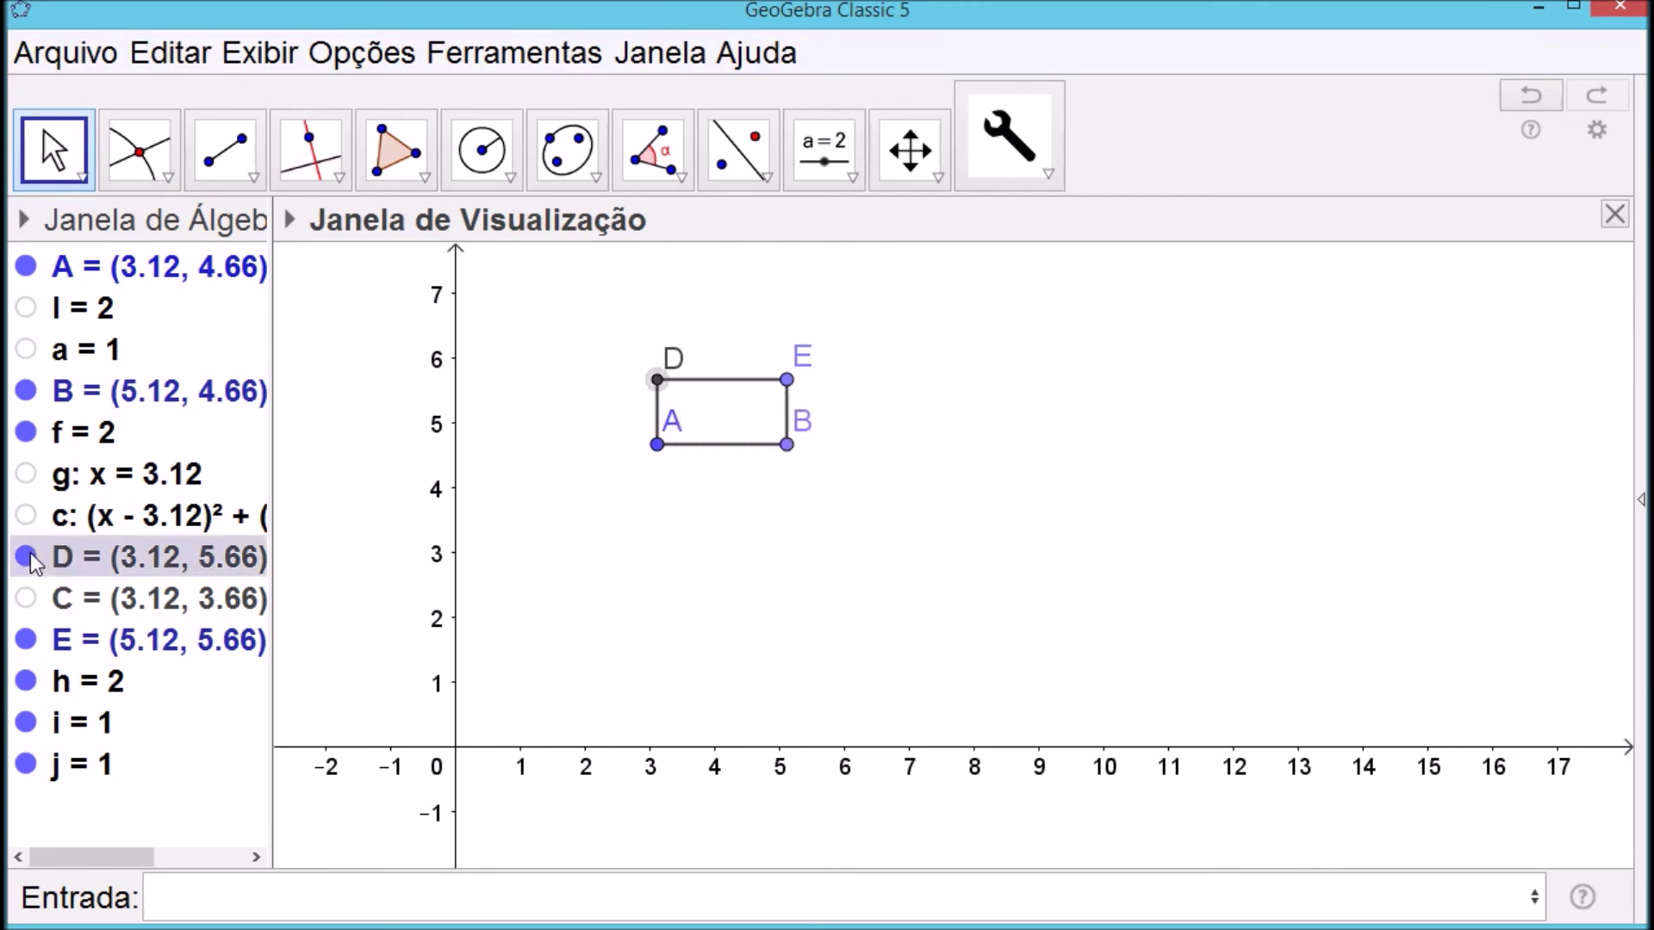
pyautogui.click(26, 392)
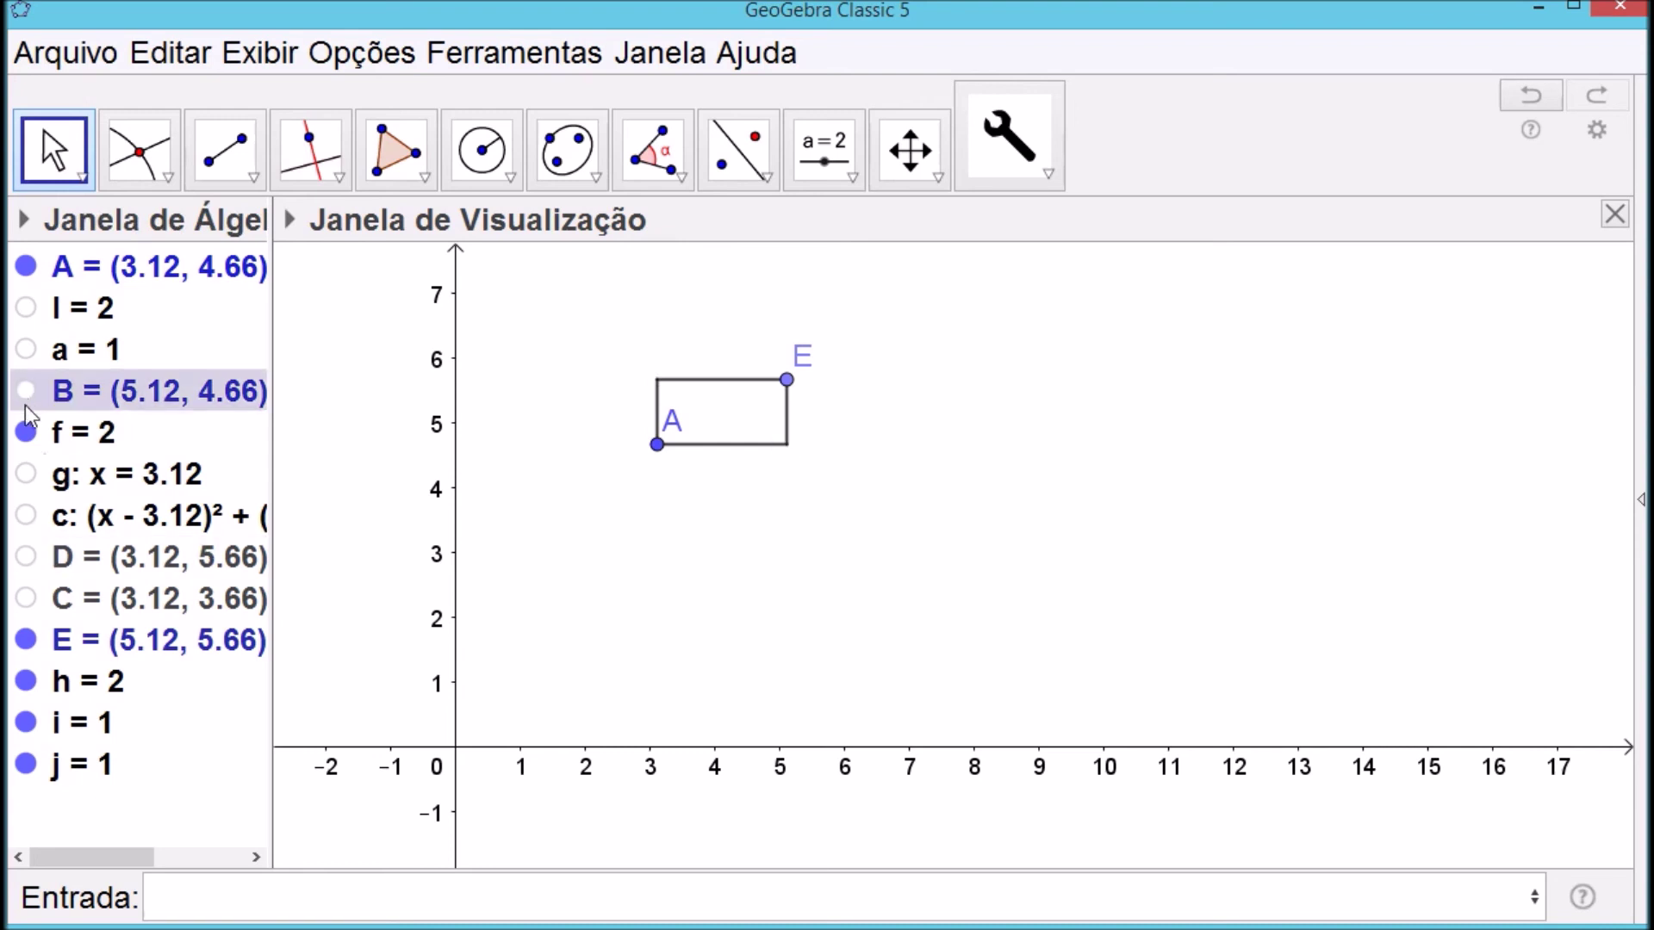
pyautogui.click(26, 640)
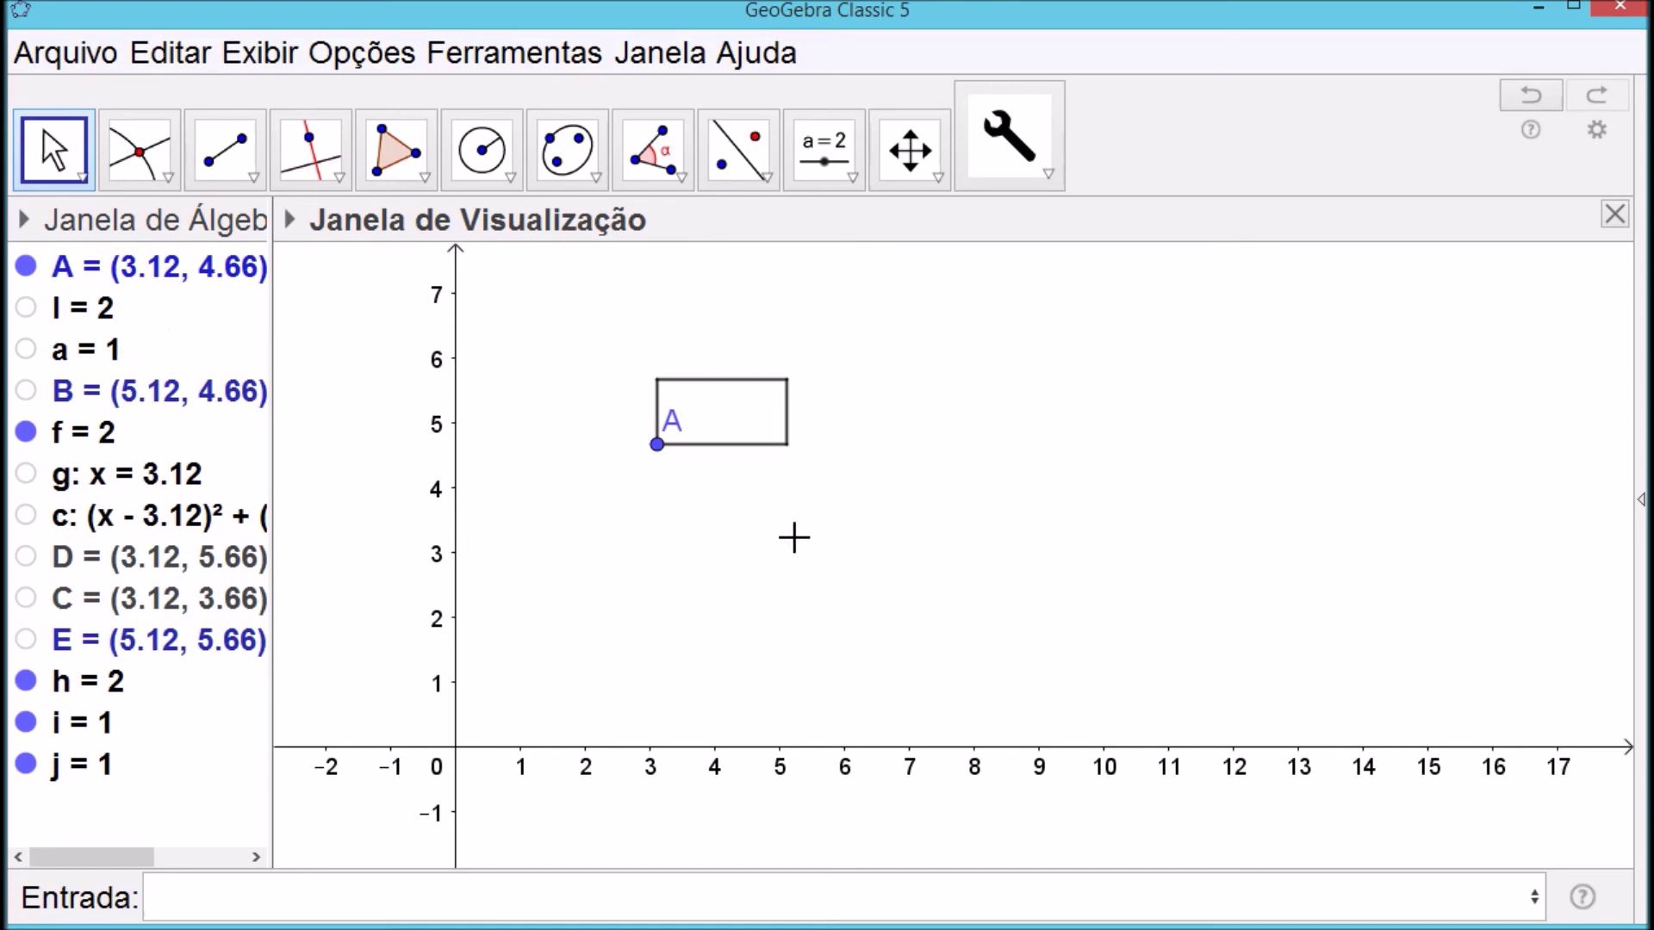
# Begin a new custom tool with the rectangle's segments f, h, i and j as its output objects
pyautogui.click(495, 40)
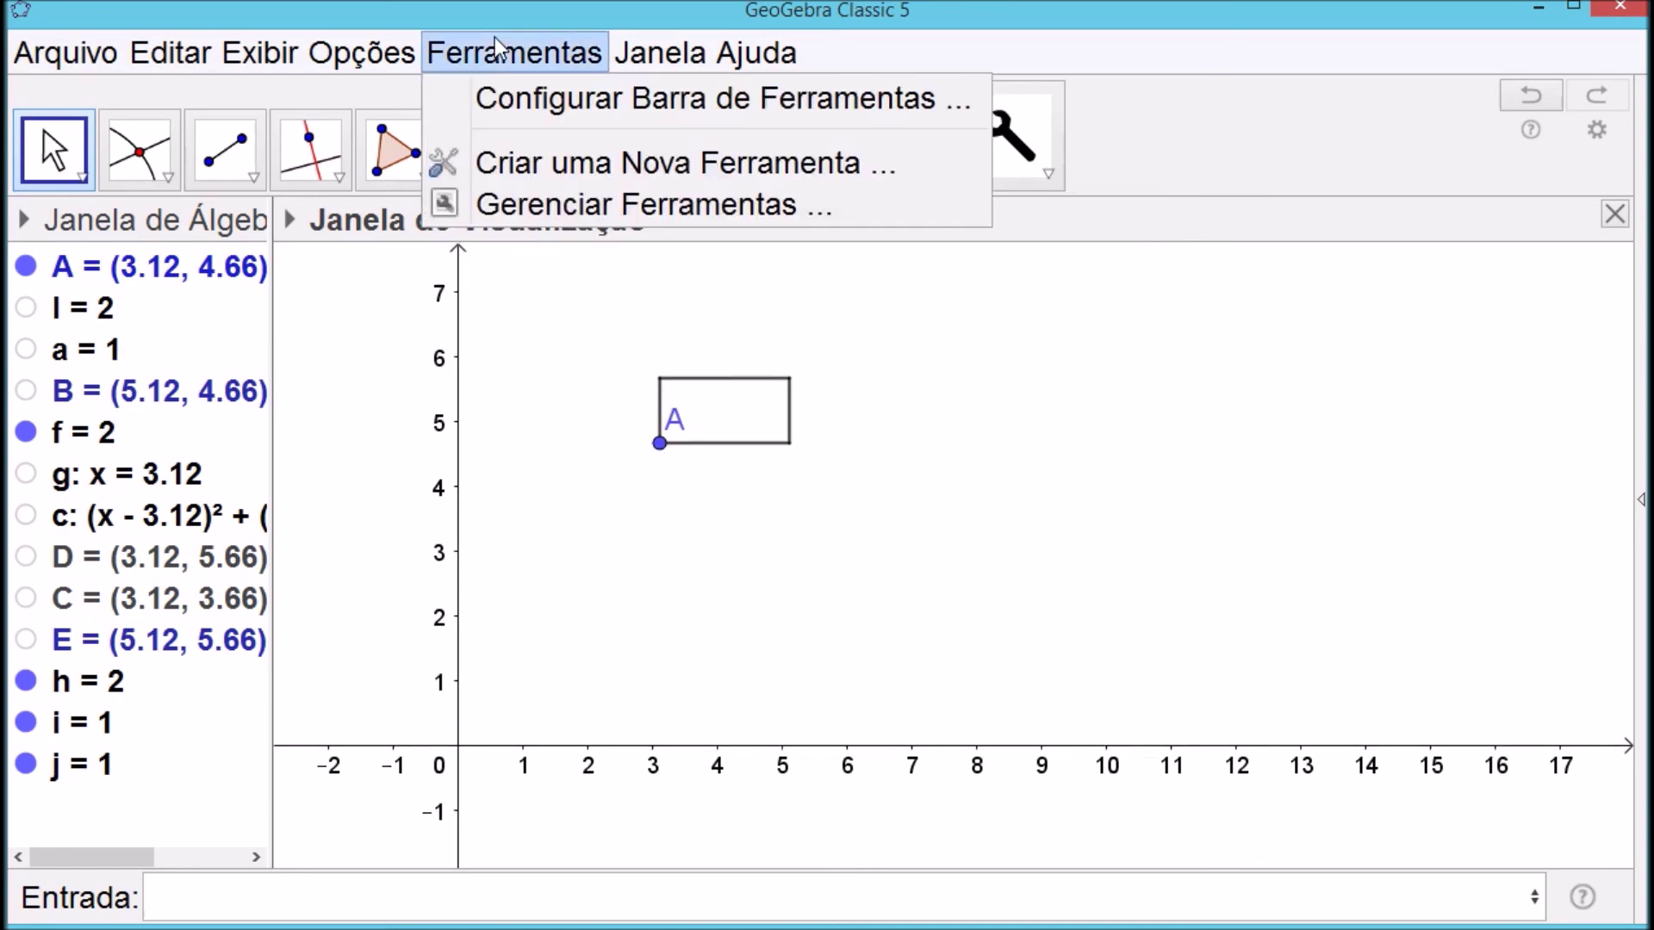
pyautogui.click(524, 165)
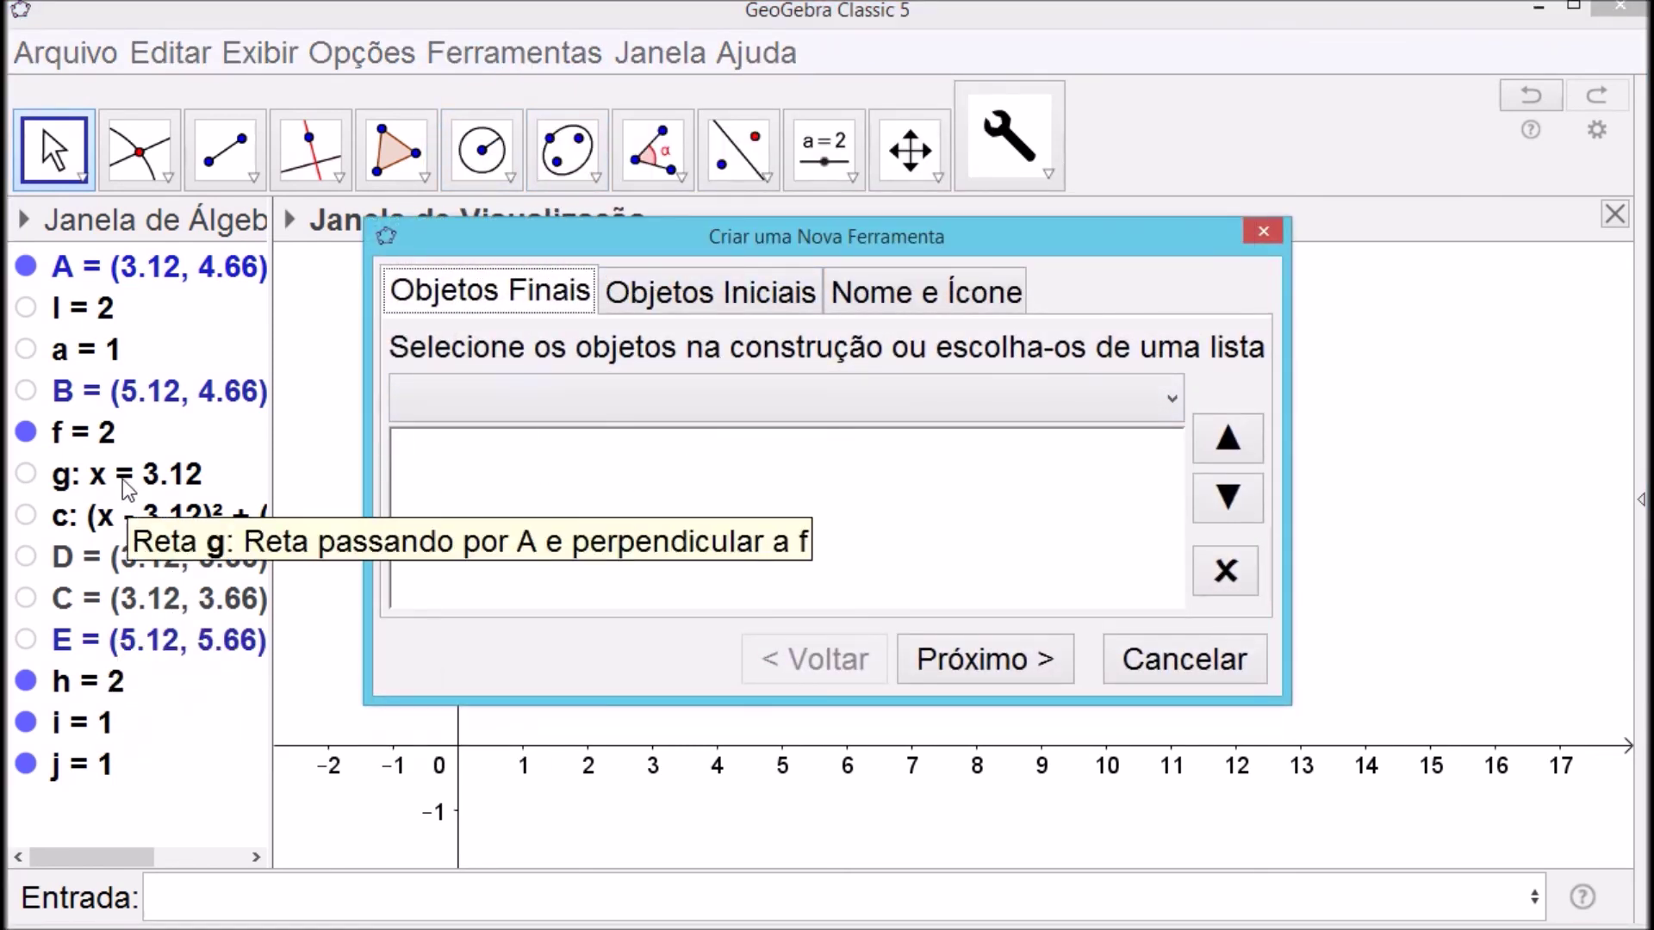
pyautogui.click(95, 435)
pyautogui.click(83, 689)
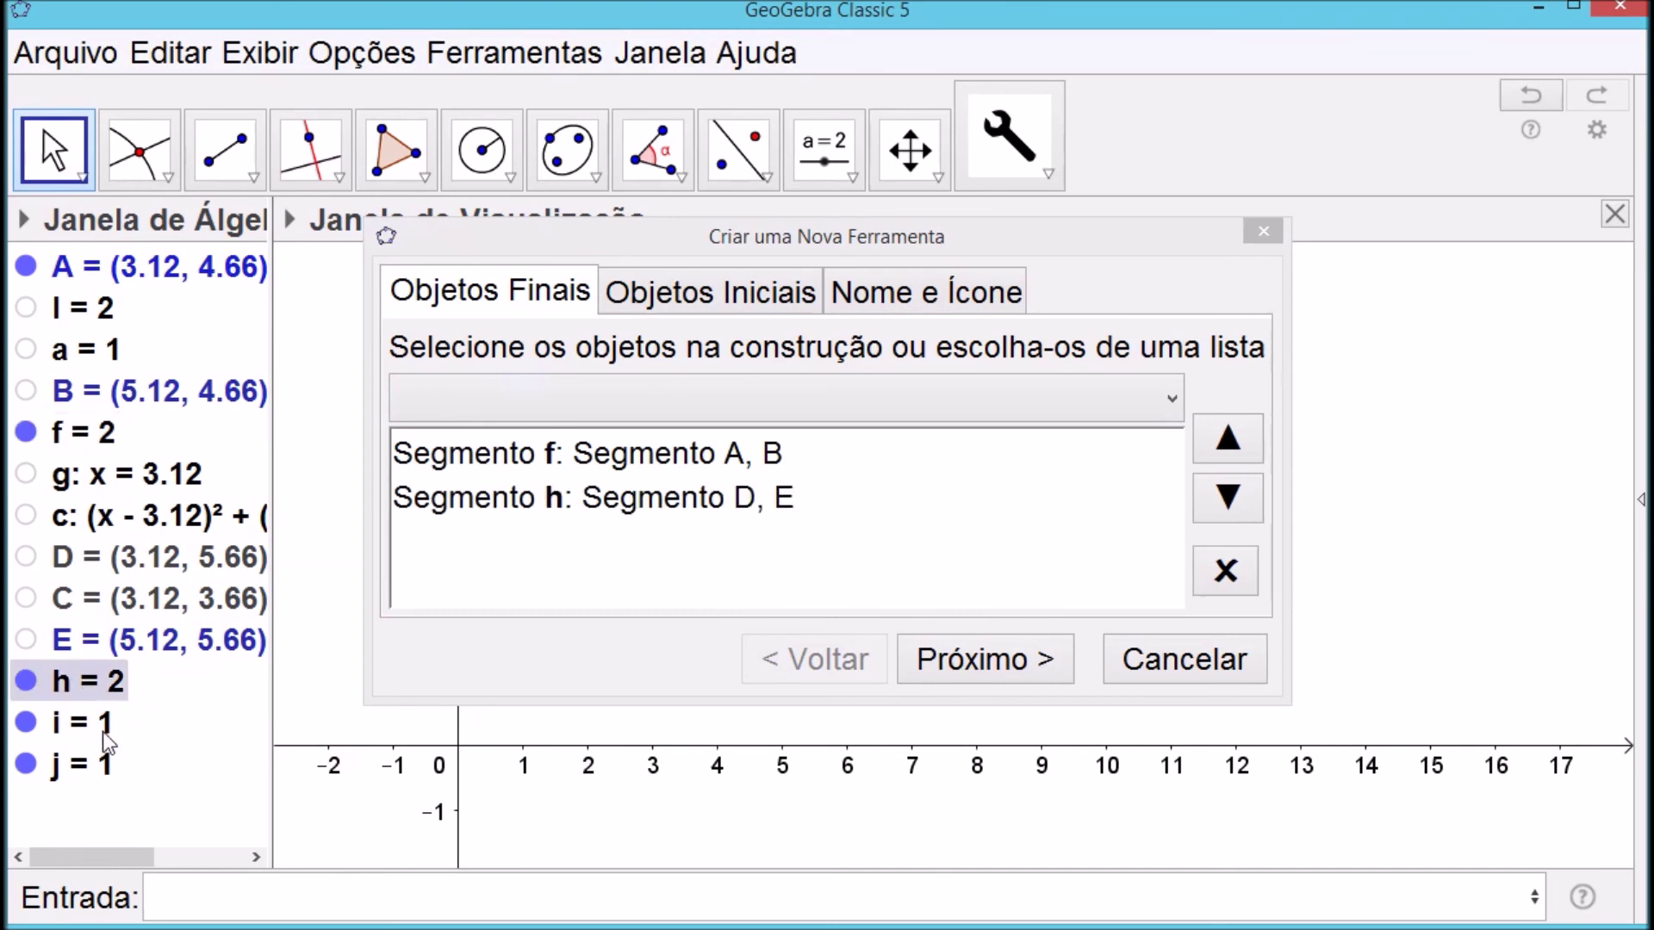
pyautogui.click(98, 732)
pyautogui.click(103, 767)
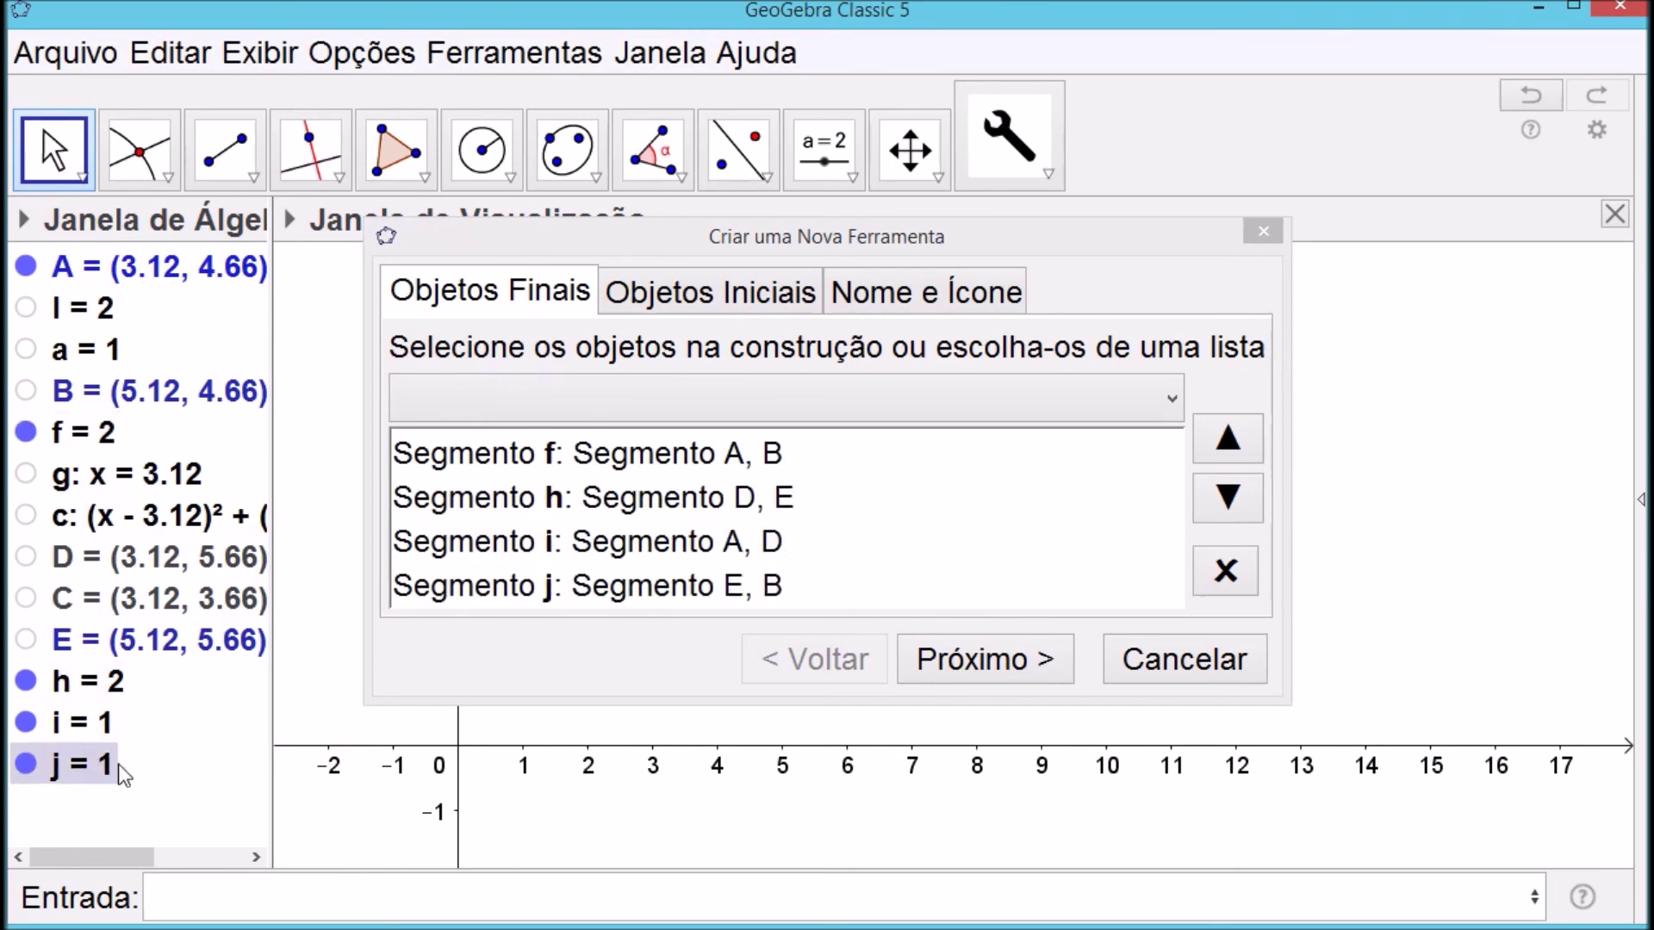
# Check the tool's input objects, name the tool Processo, and finish creating it
pyautogui.click(713, 295)
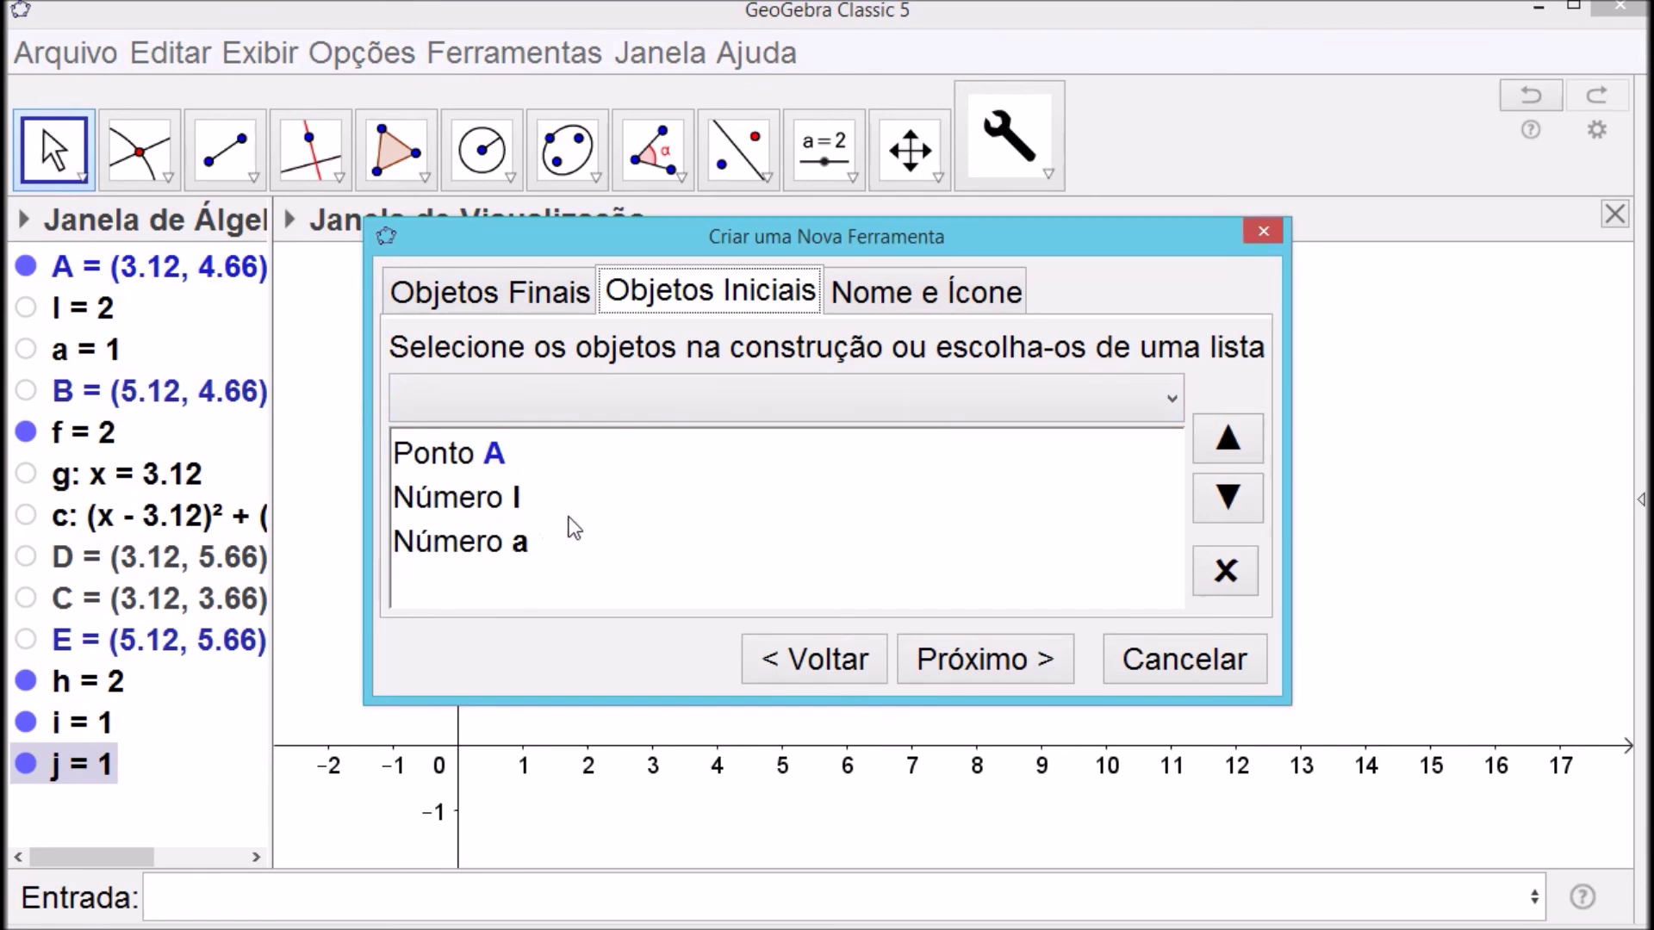
pyautogui.click(959, 293)
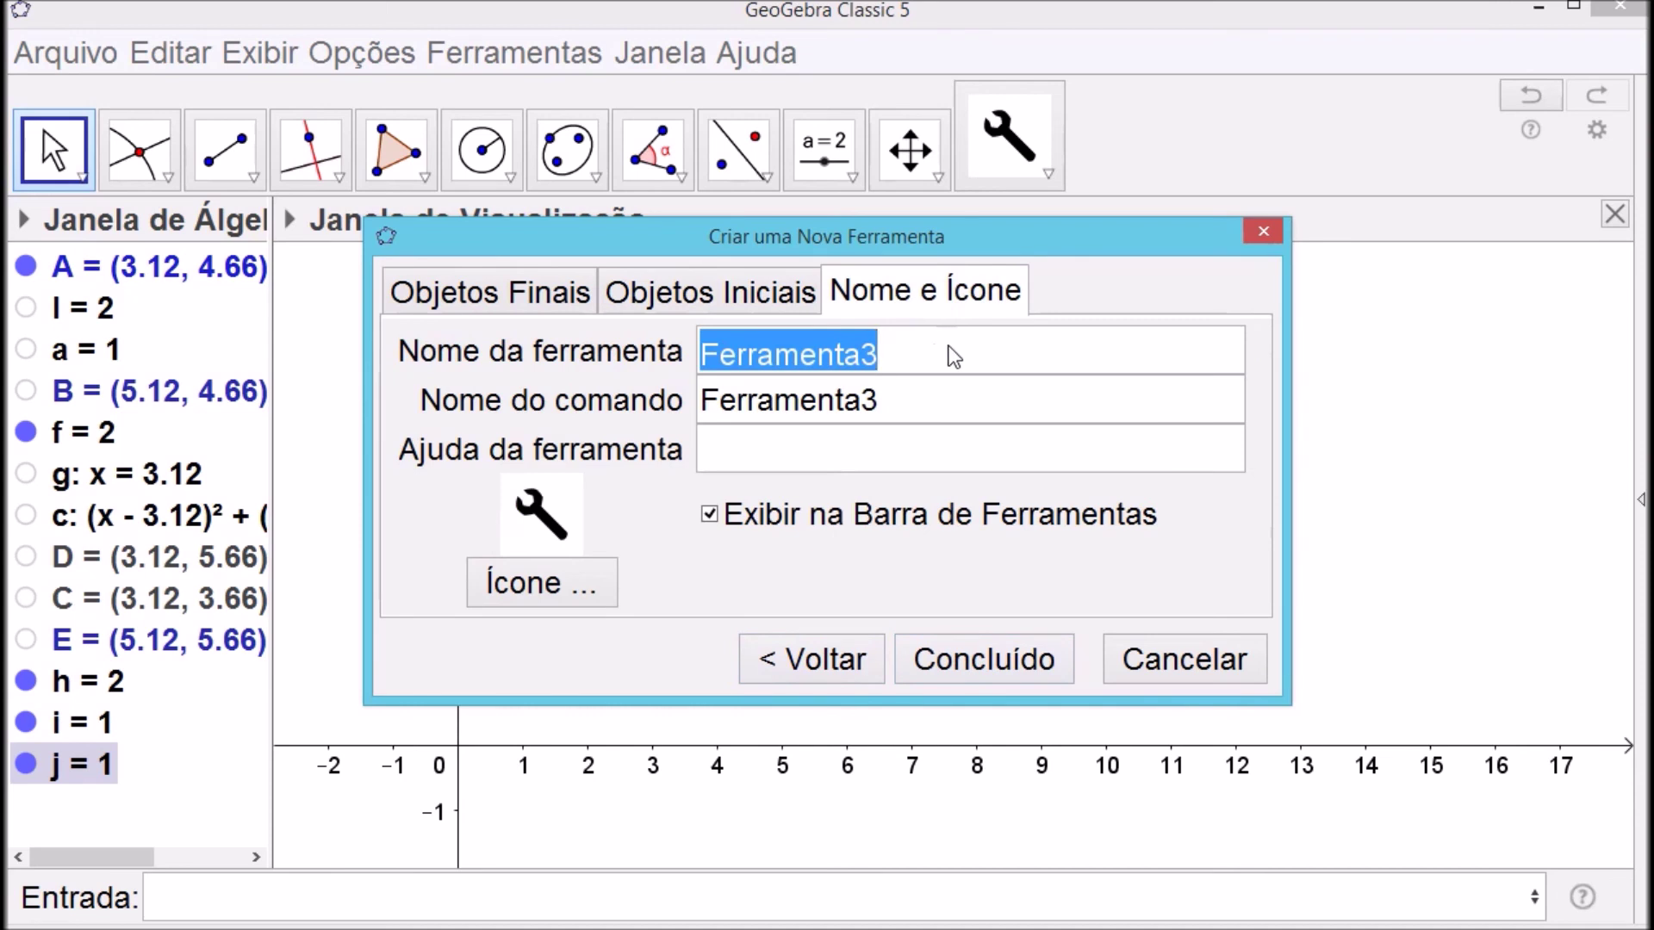
pyautogui.write('P')
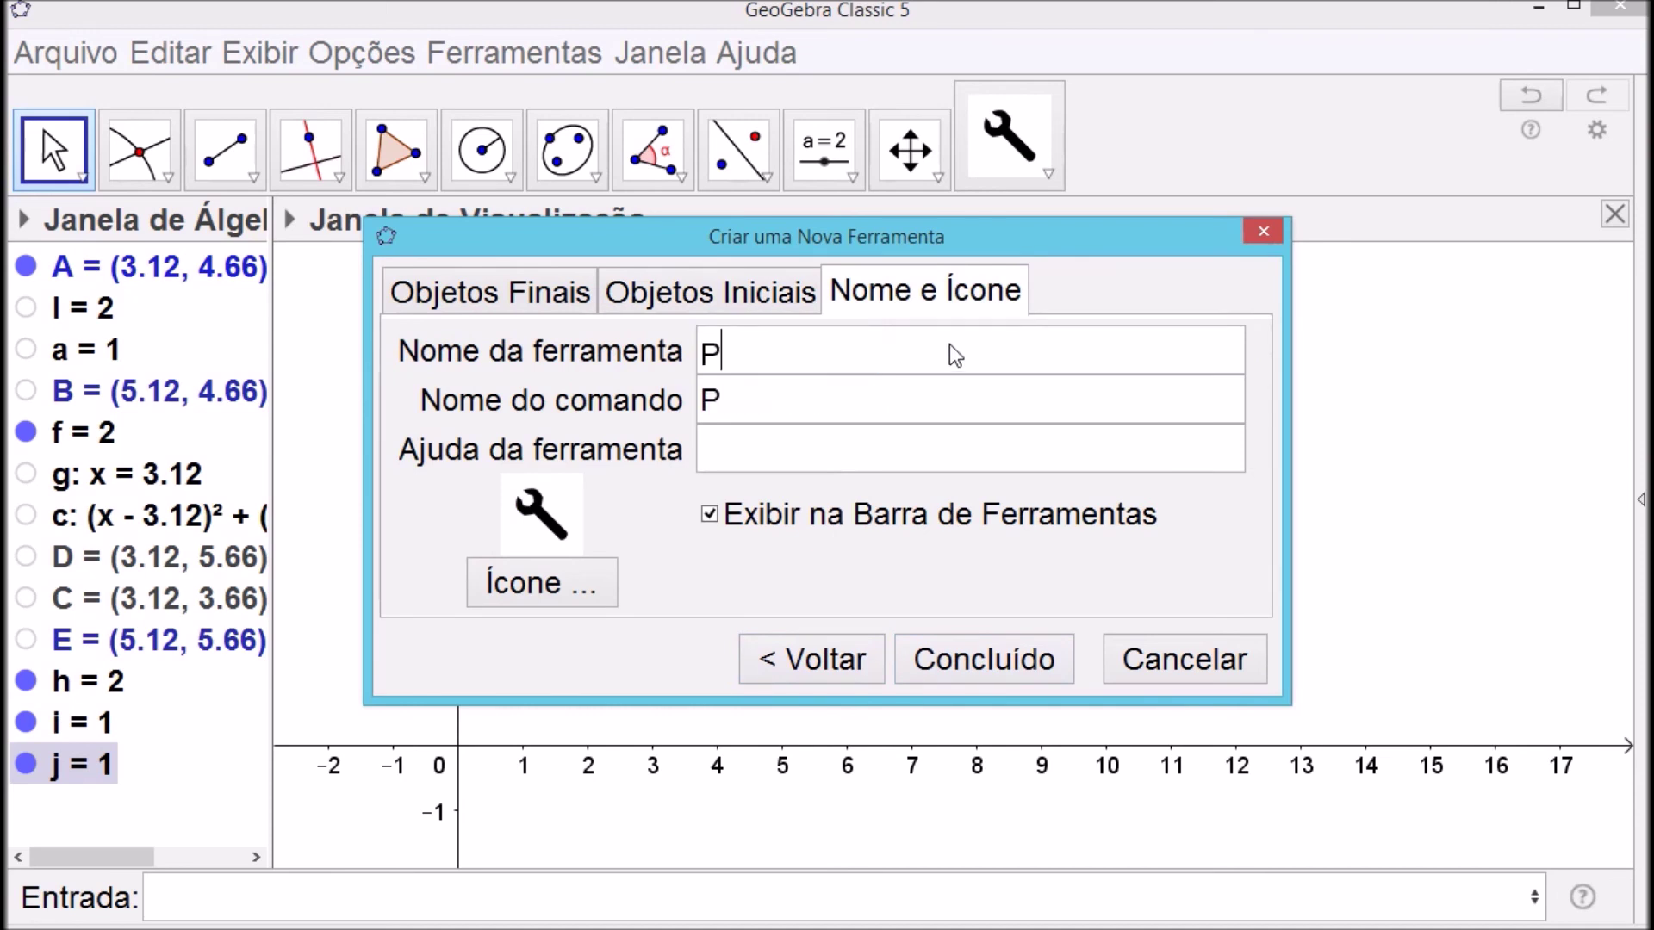
pyautogui.write('rocesso')
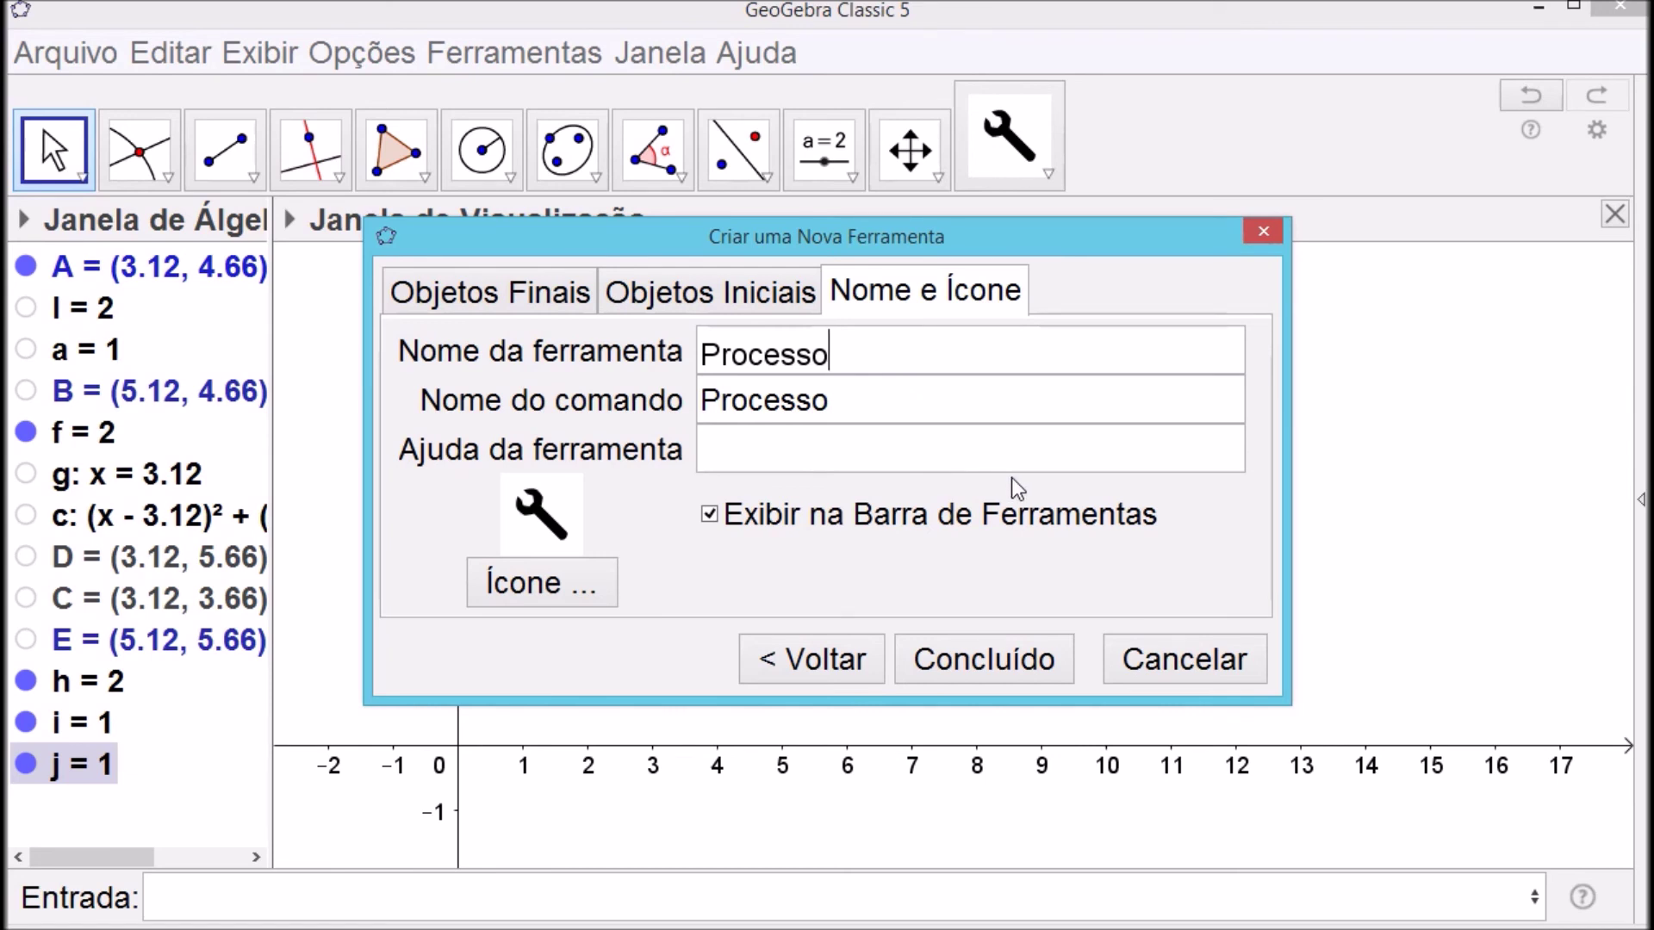
pyautogui.click(978, 659)
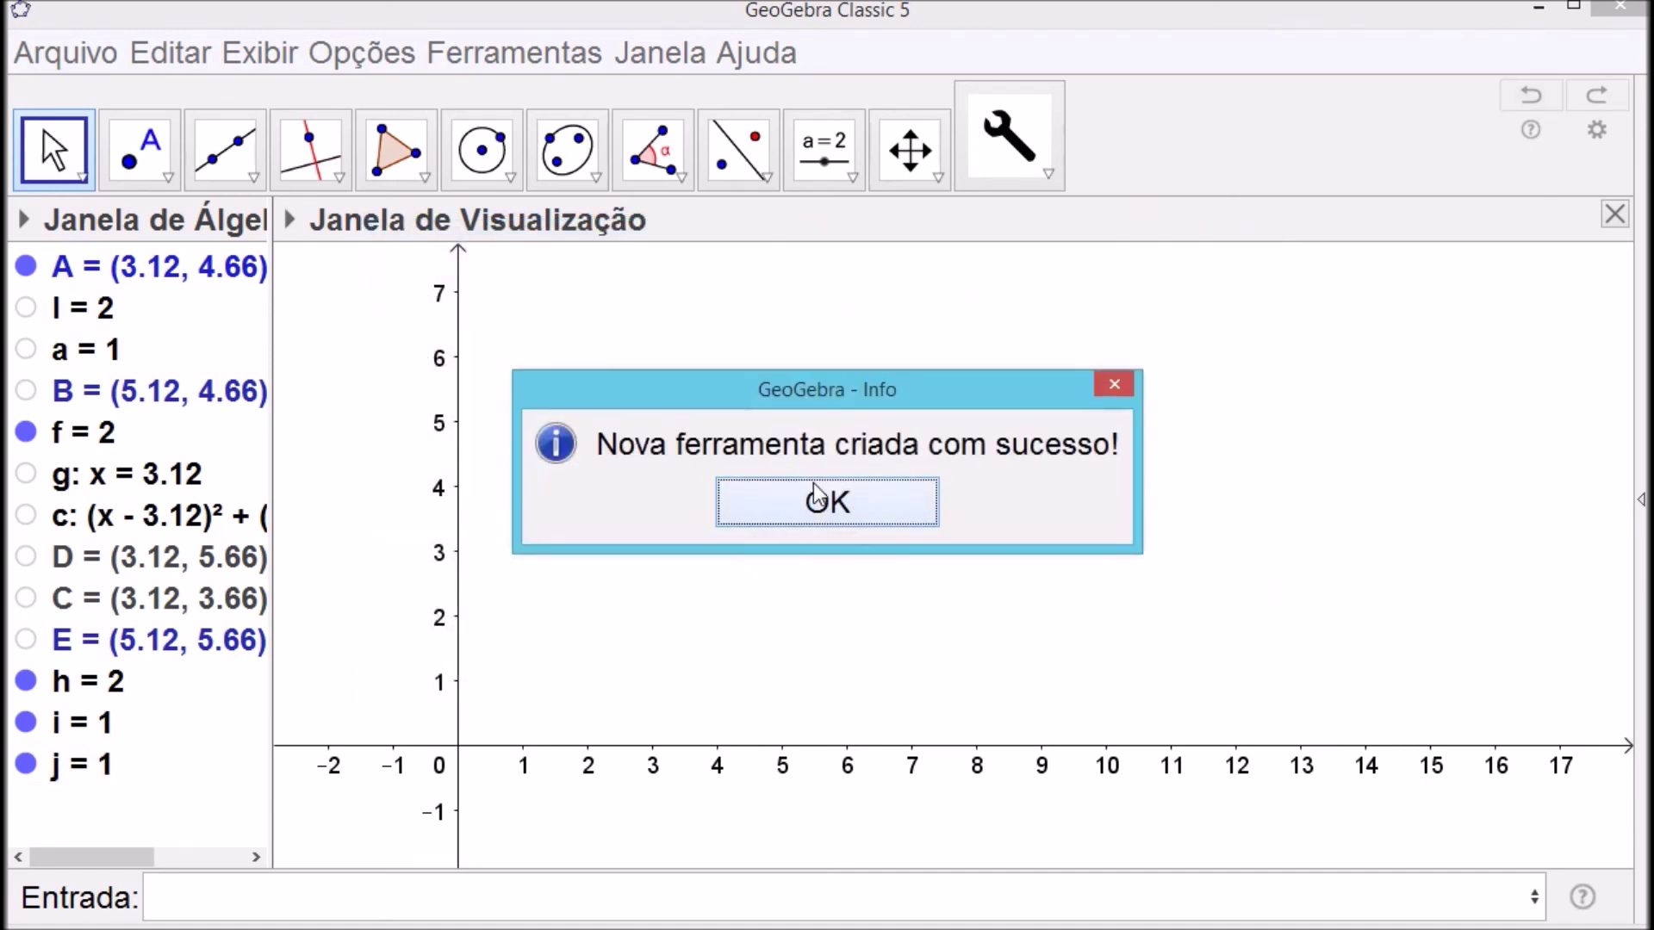
pyautogui.click(814, 500)
pyautogui.click(1045, 170)
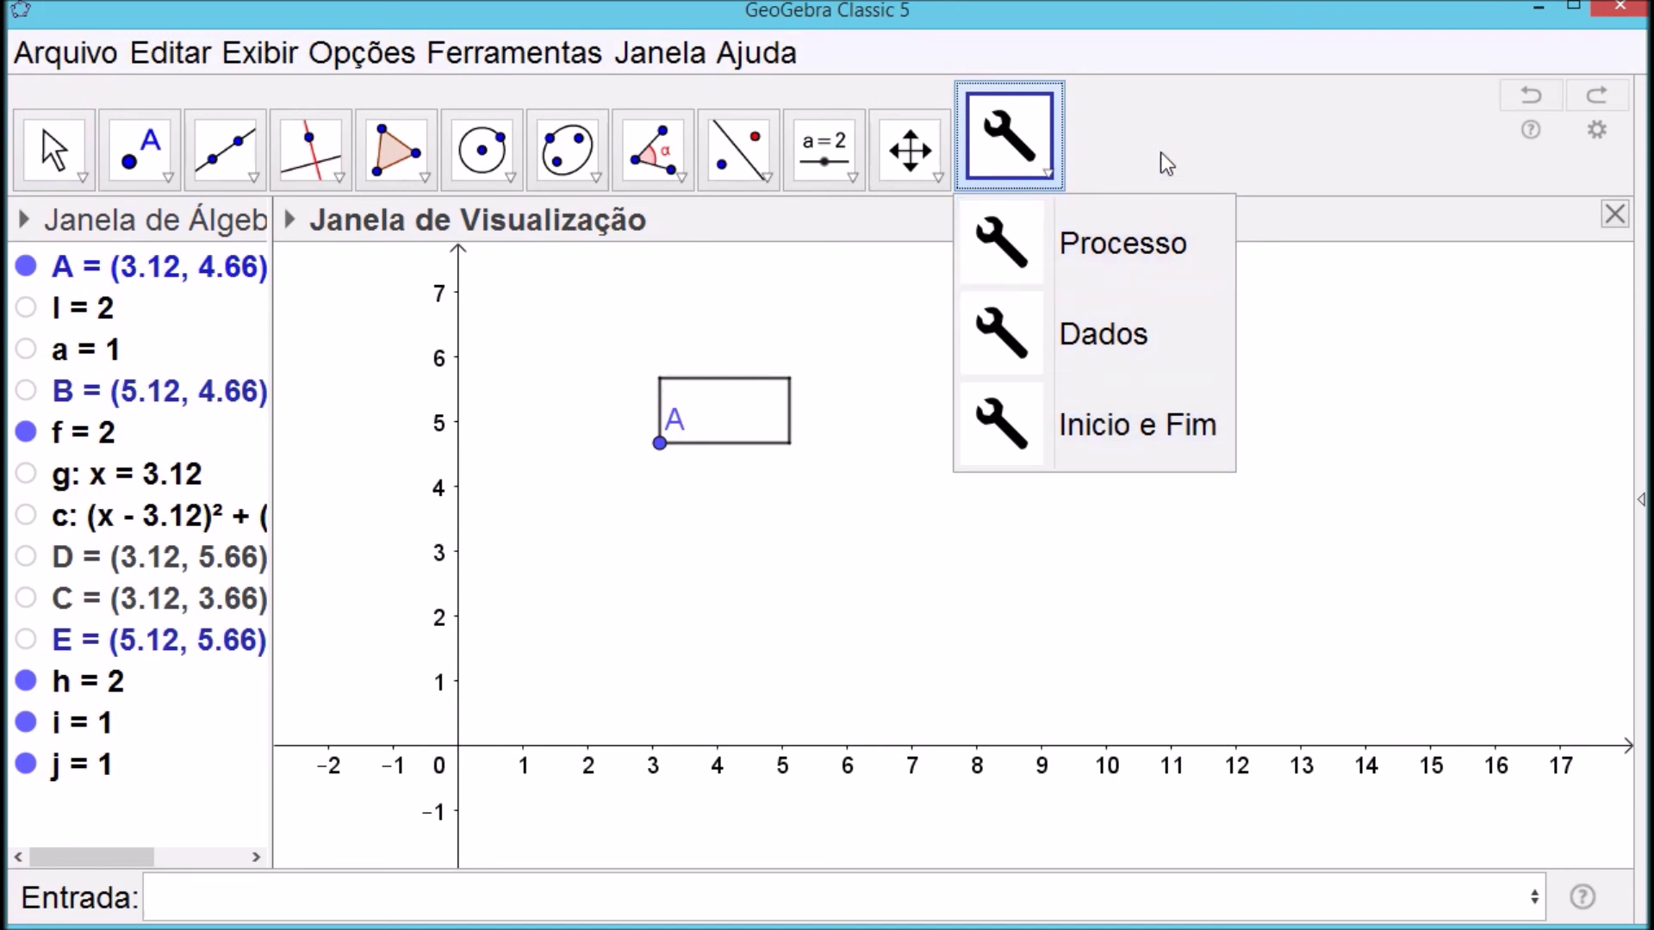
# Clear the construction by deleting point A and the numbers l and a
pyautogui.rightClick(661, 445)
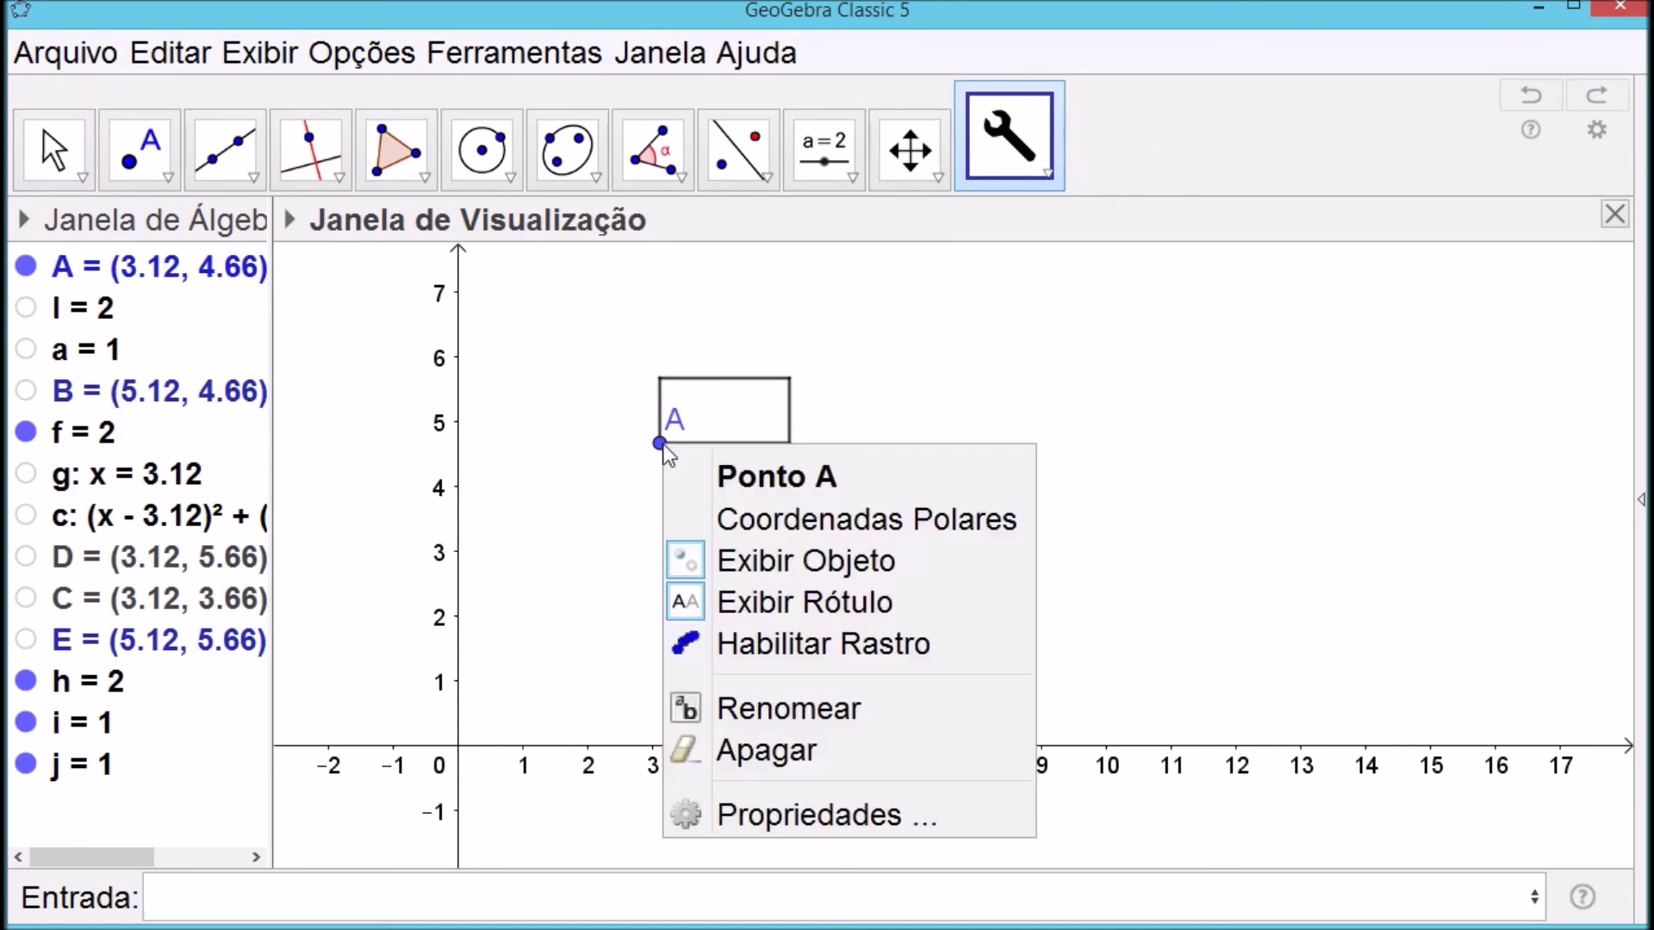
pyautogui.click(770, 750)
pyautogui.rightClick(97, 266)
pyautogui.click(164, 472)
pyautogui.rightClick(97, 274)
pyautogui.click(176, 470)
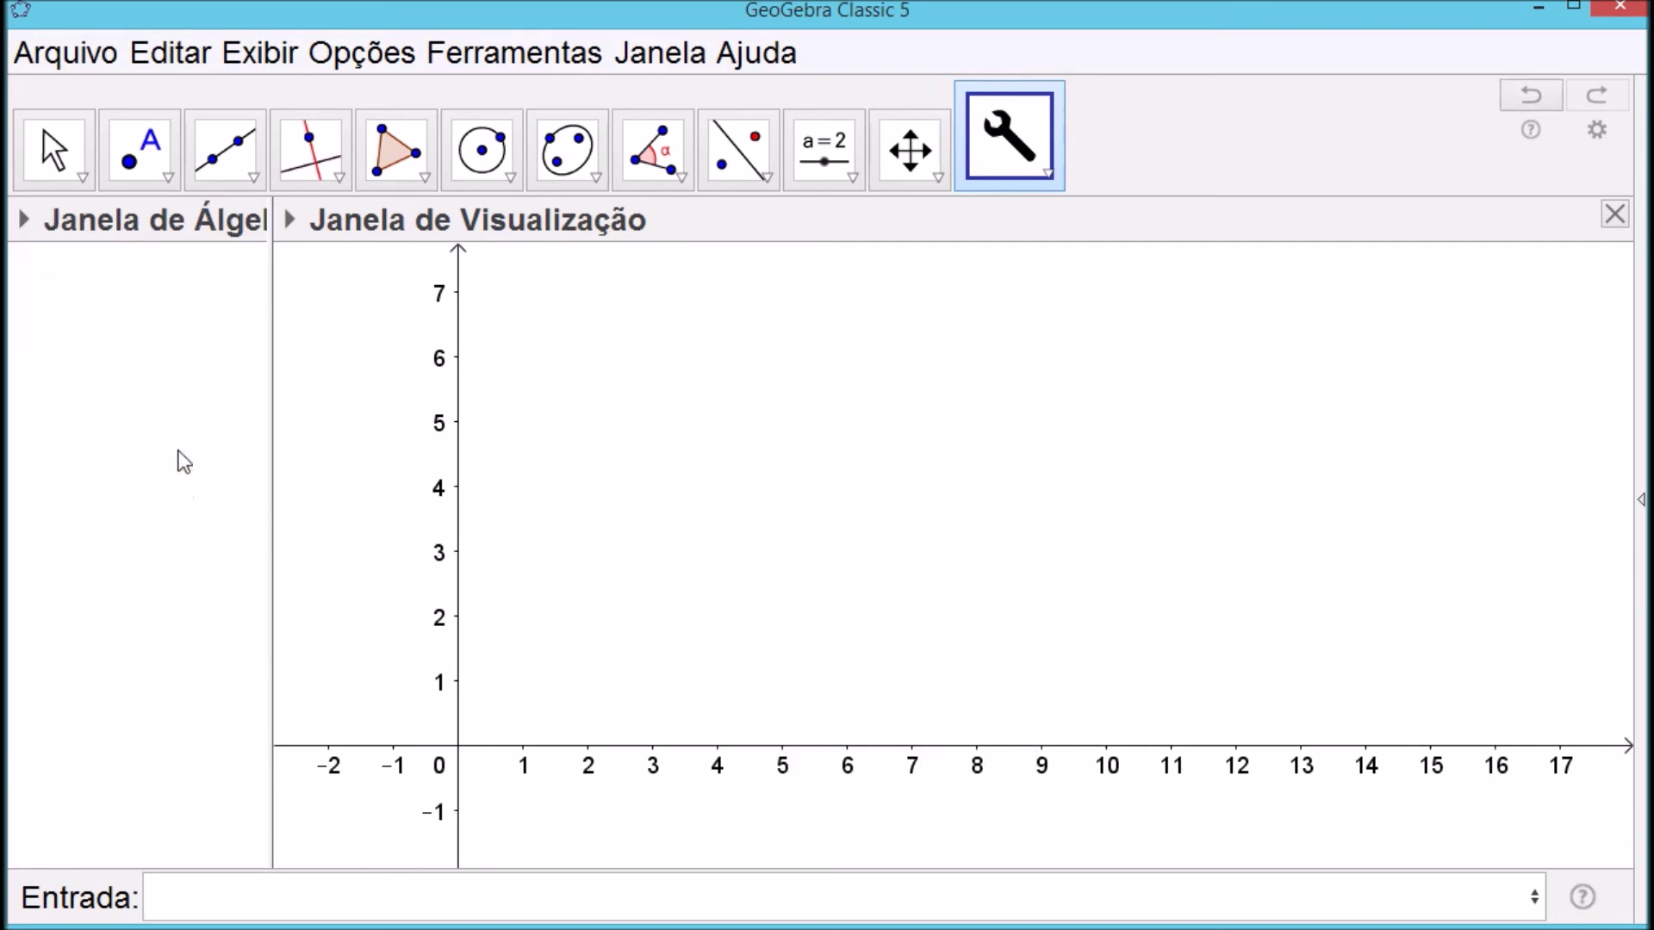
# Place a new free point A at about (2.86, 4.86) for testing the Processo tool
pyautogui.click(140, 148)
pyautogui.click(642, 430)
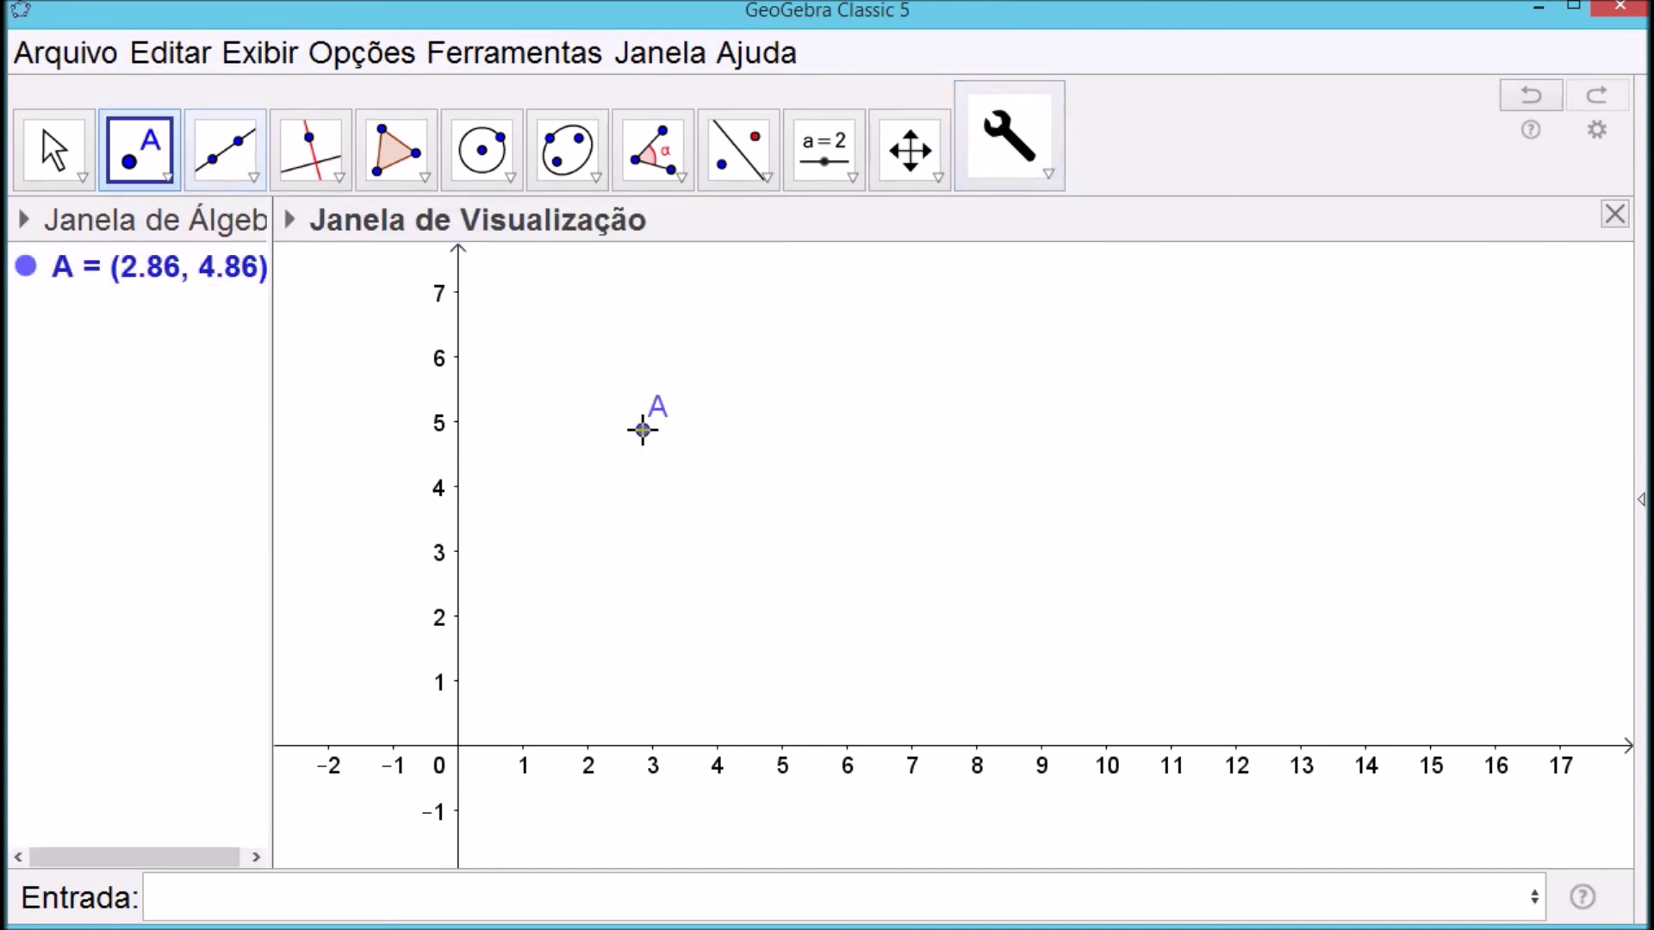
pyautogui.click(51, 146)
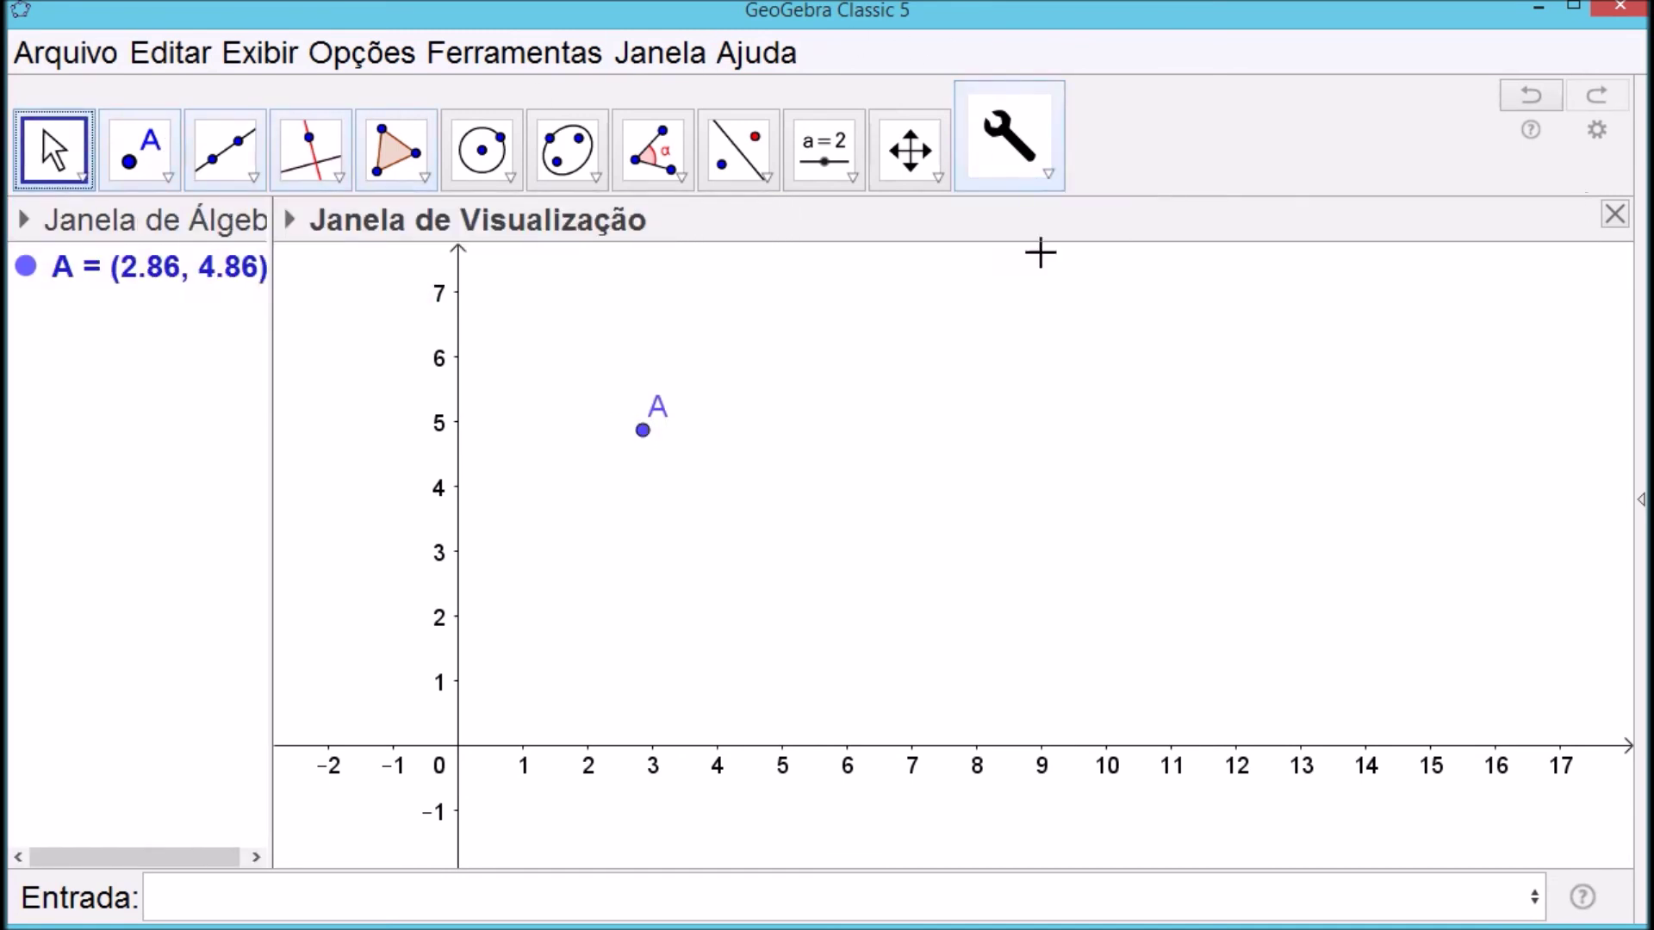
pyautogui.click(1048, 176)
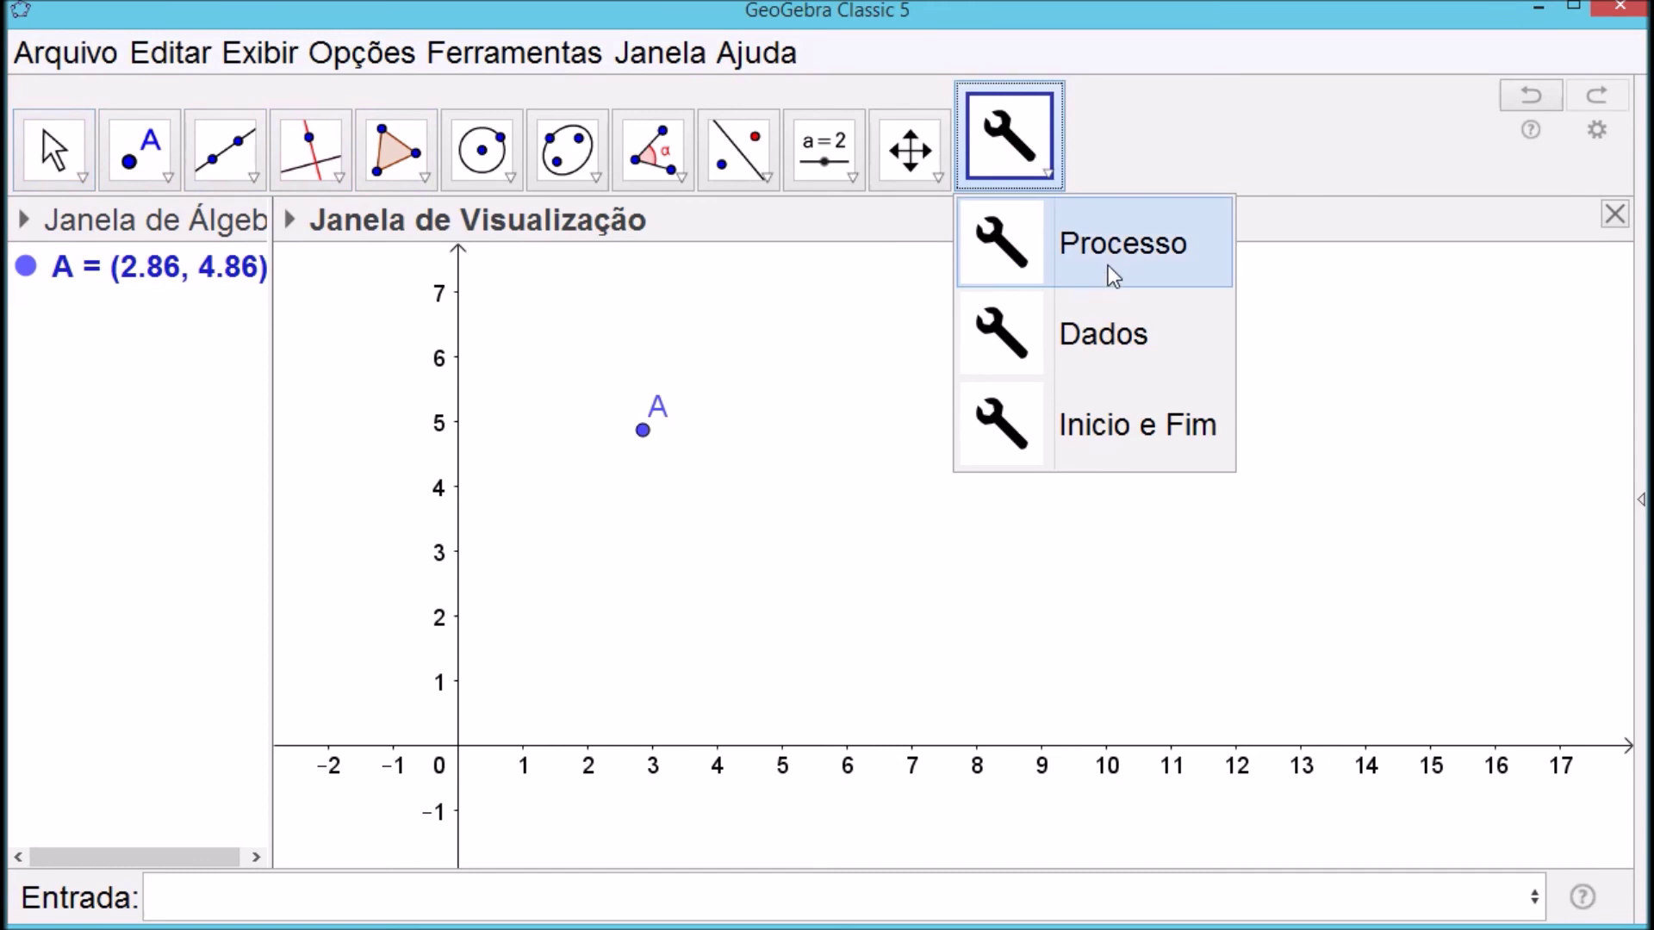
pyautogui.click(762, 337)
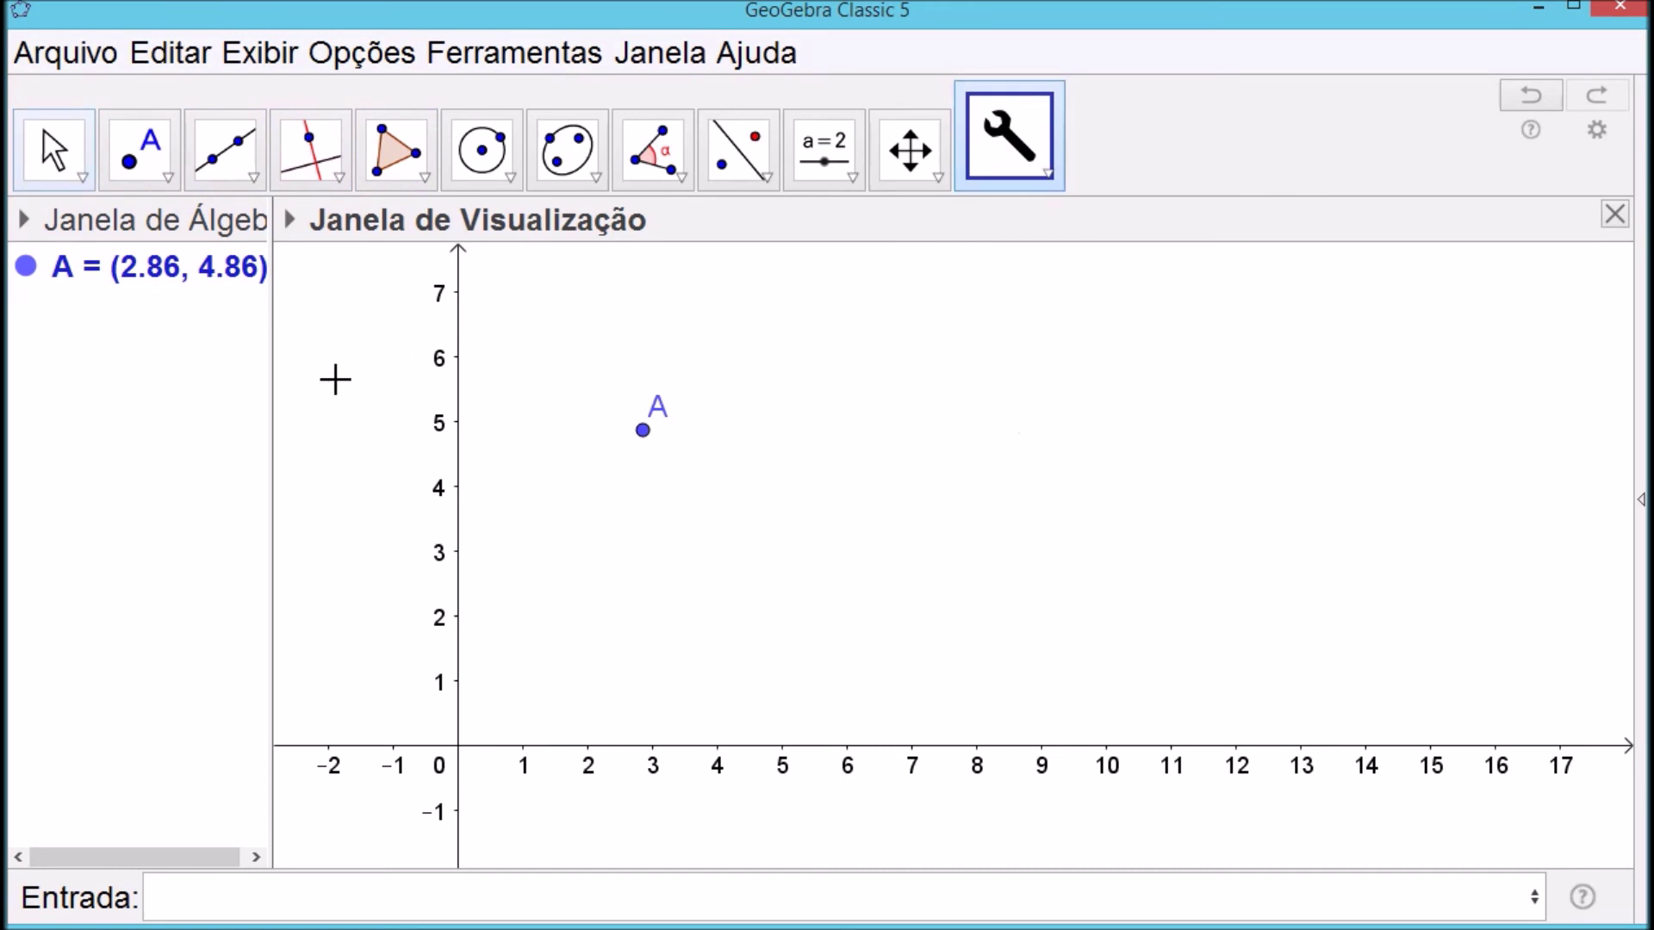
# Create sliders for the numbers l and a
pyautogui.click(420, 896)
pyautogui.write('l')
pyautogui.press('Return')
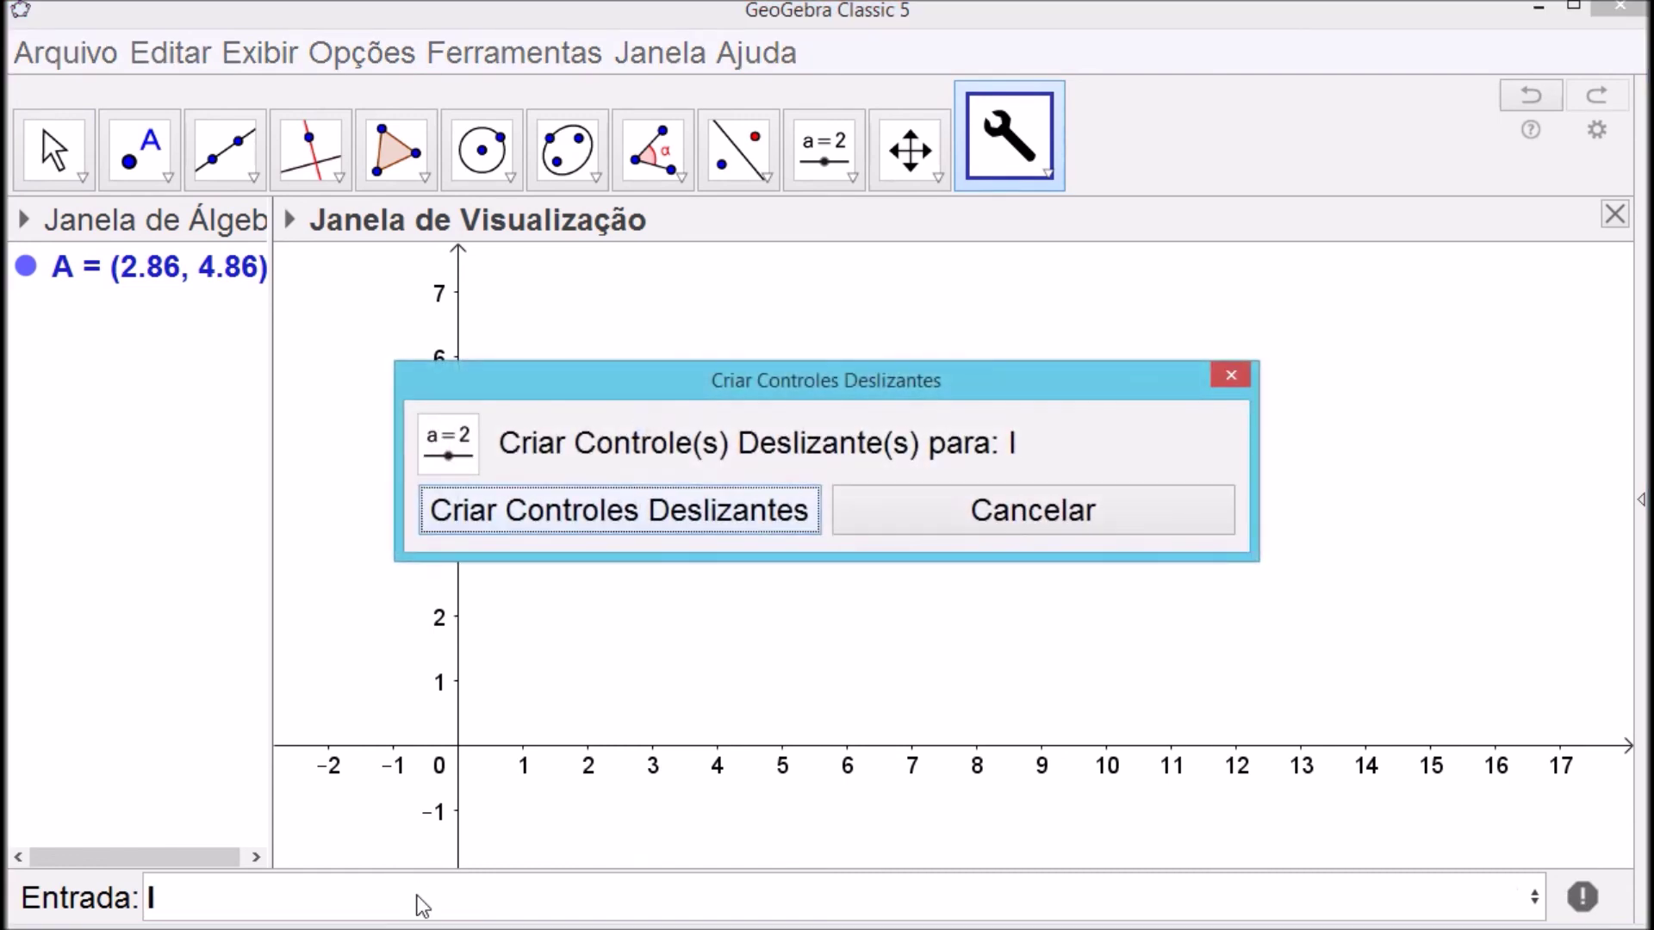
pyautogui.press('Return')
pyautogui.write('a')
pyautogui.press('Return')
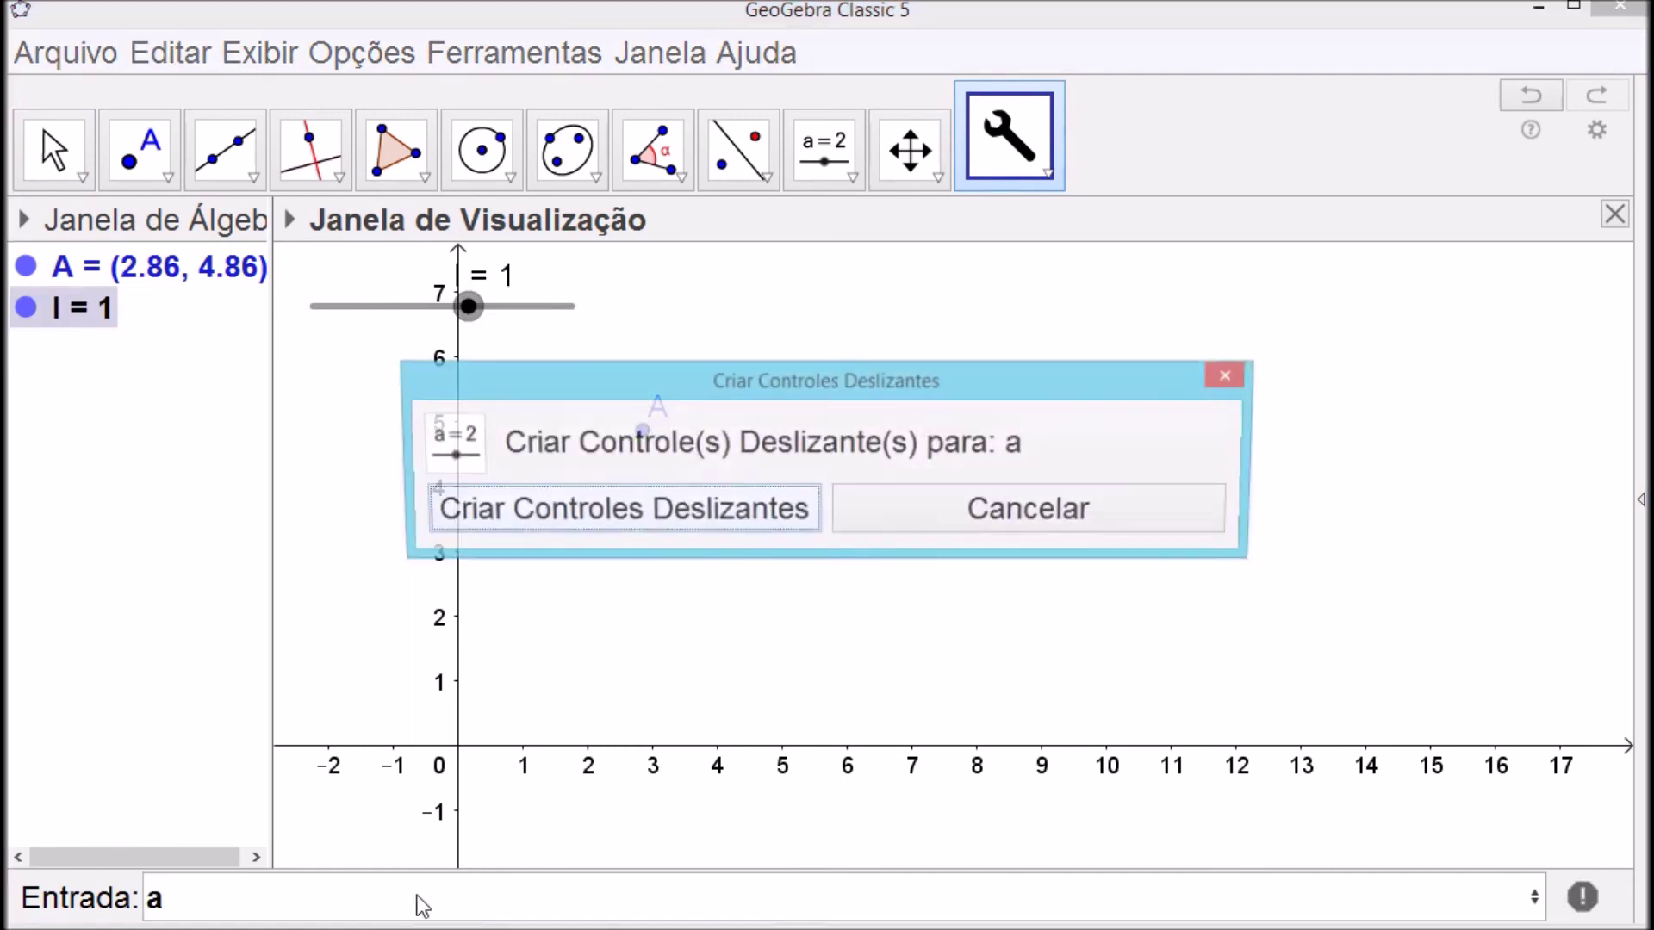
pyautogui.press('Return')
pyautogui.press('Escape')
# Move sliders l and a into the empty area beside point A and set slider l's minimum to 0.1
pyautogui.moveTo(394, 307); pyautogui.dragTo(887, 315)
pyautogui.moveTo(336, 360); pyautogui.dragTo(854, 387)
pyautogui.rightClick(868, 313)
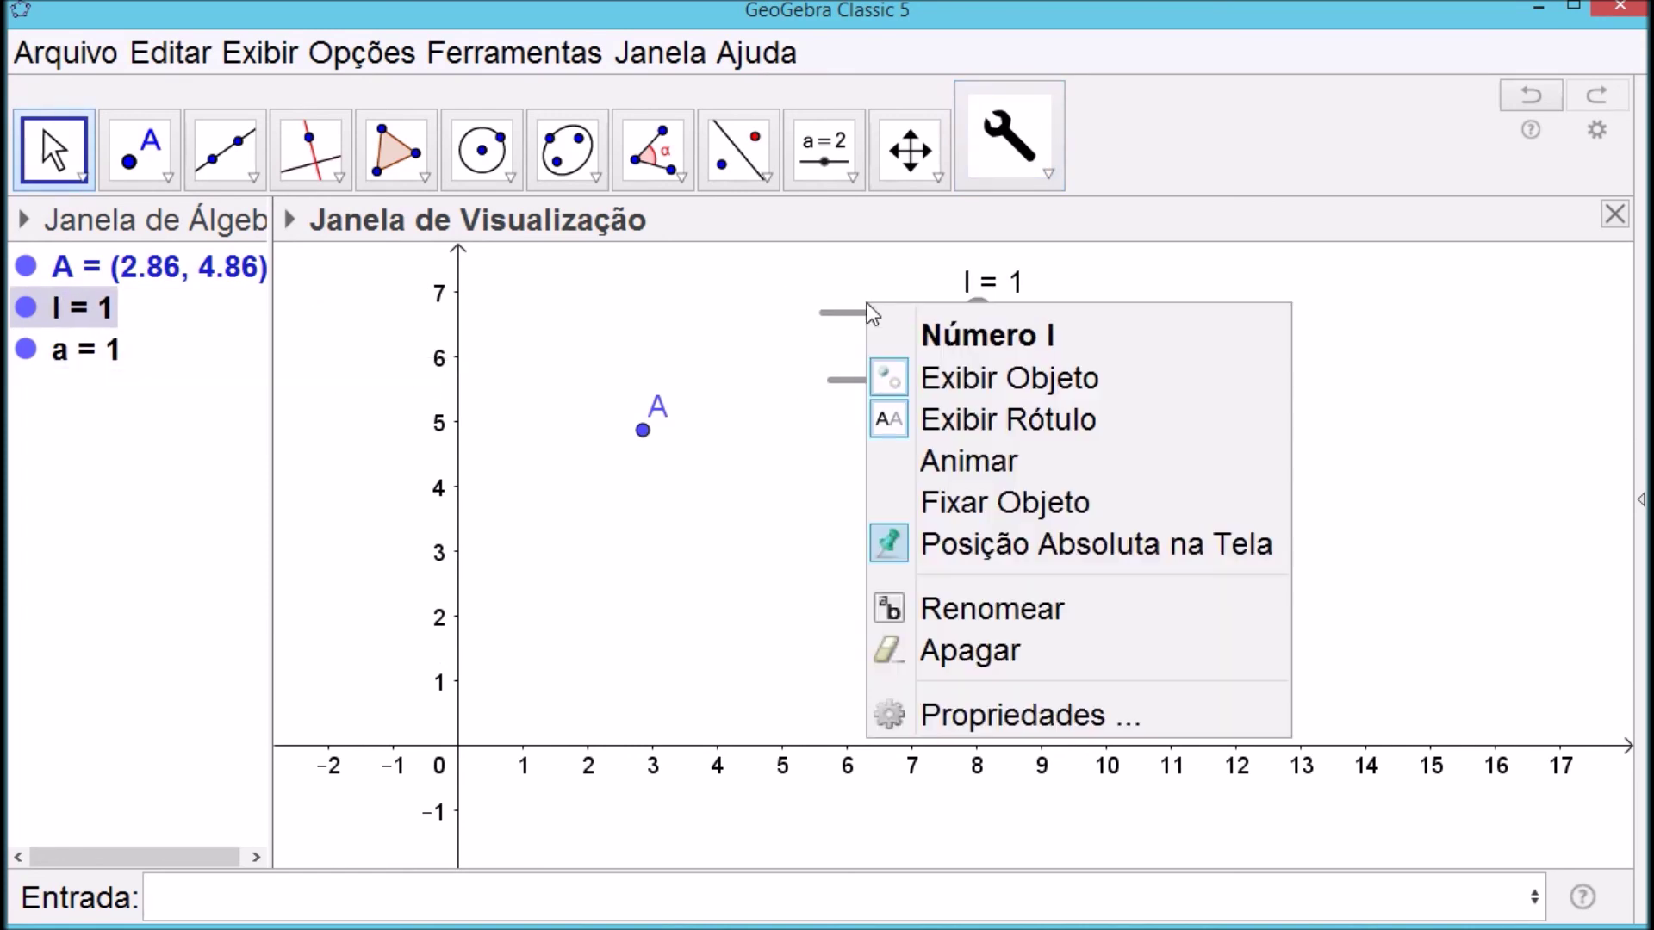
pyautogui.click(907, 733)
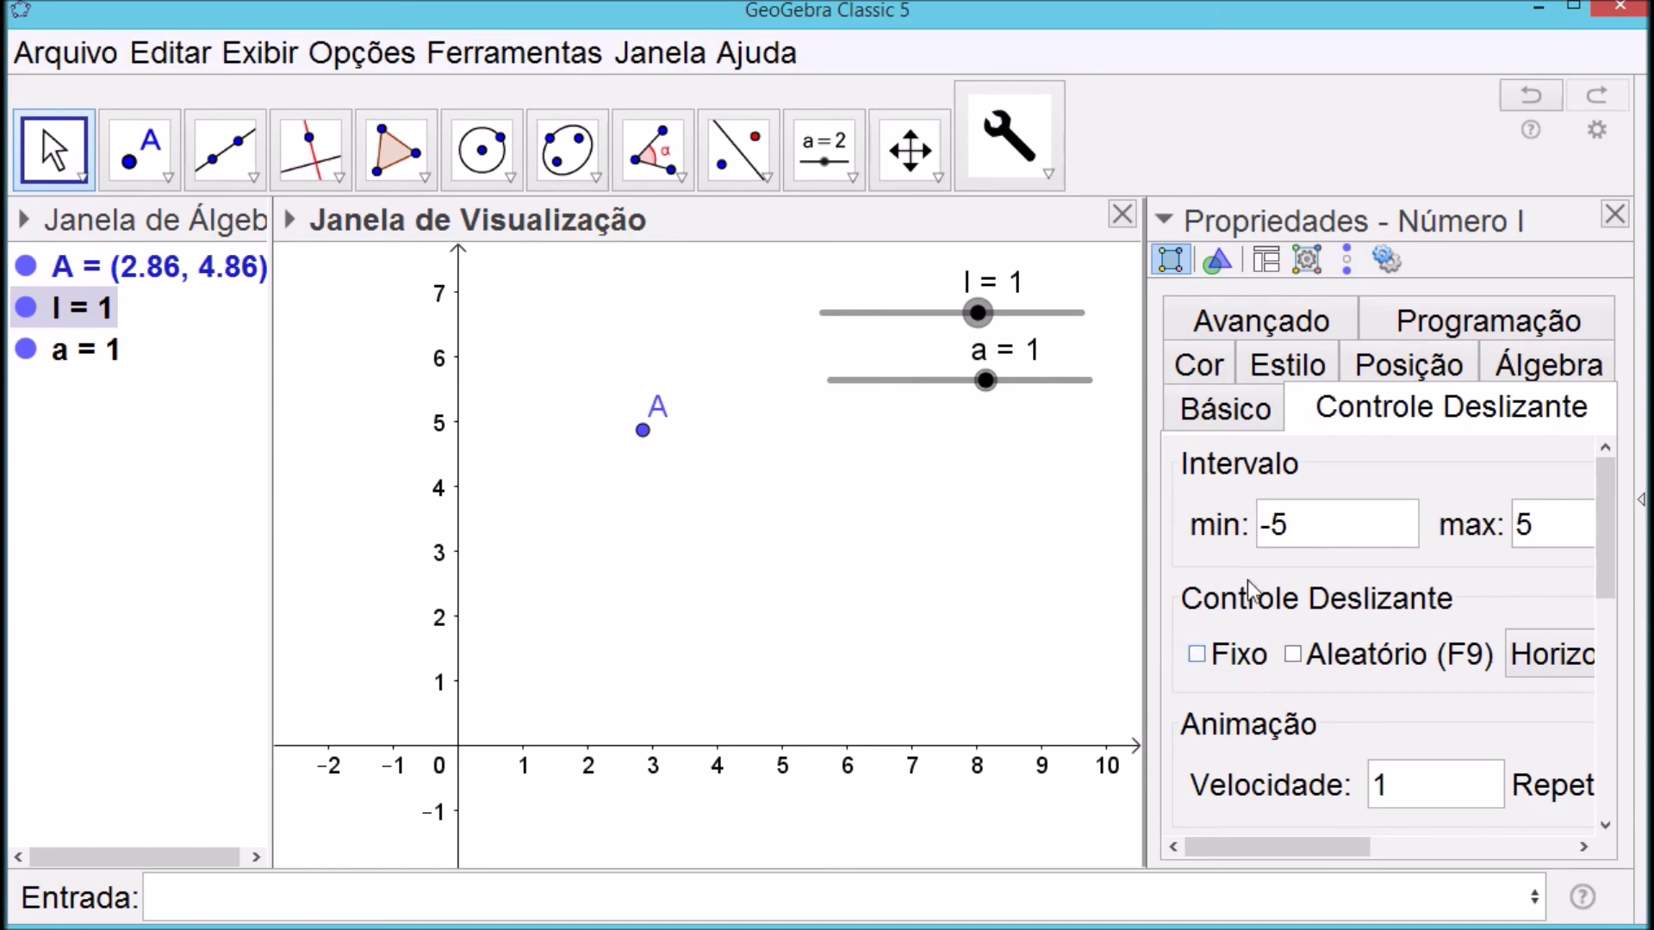
pyautogui.click(1302, 525)
pyautogui.write('0')
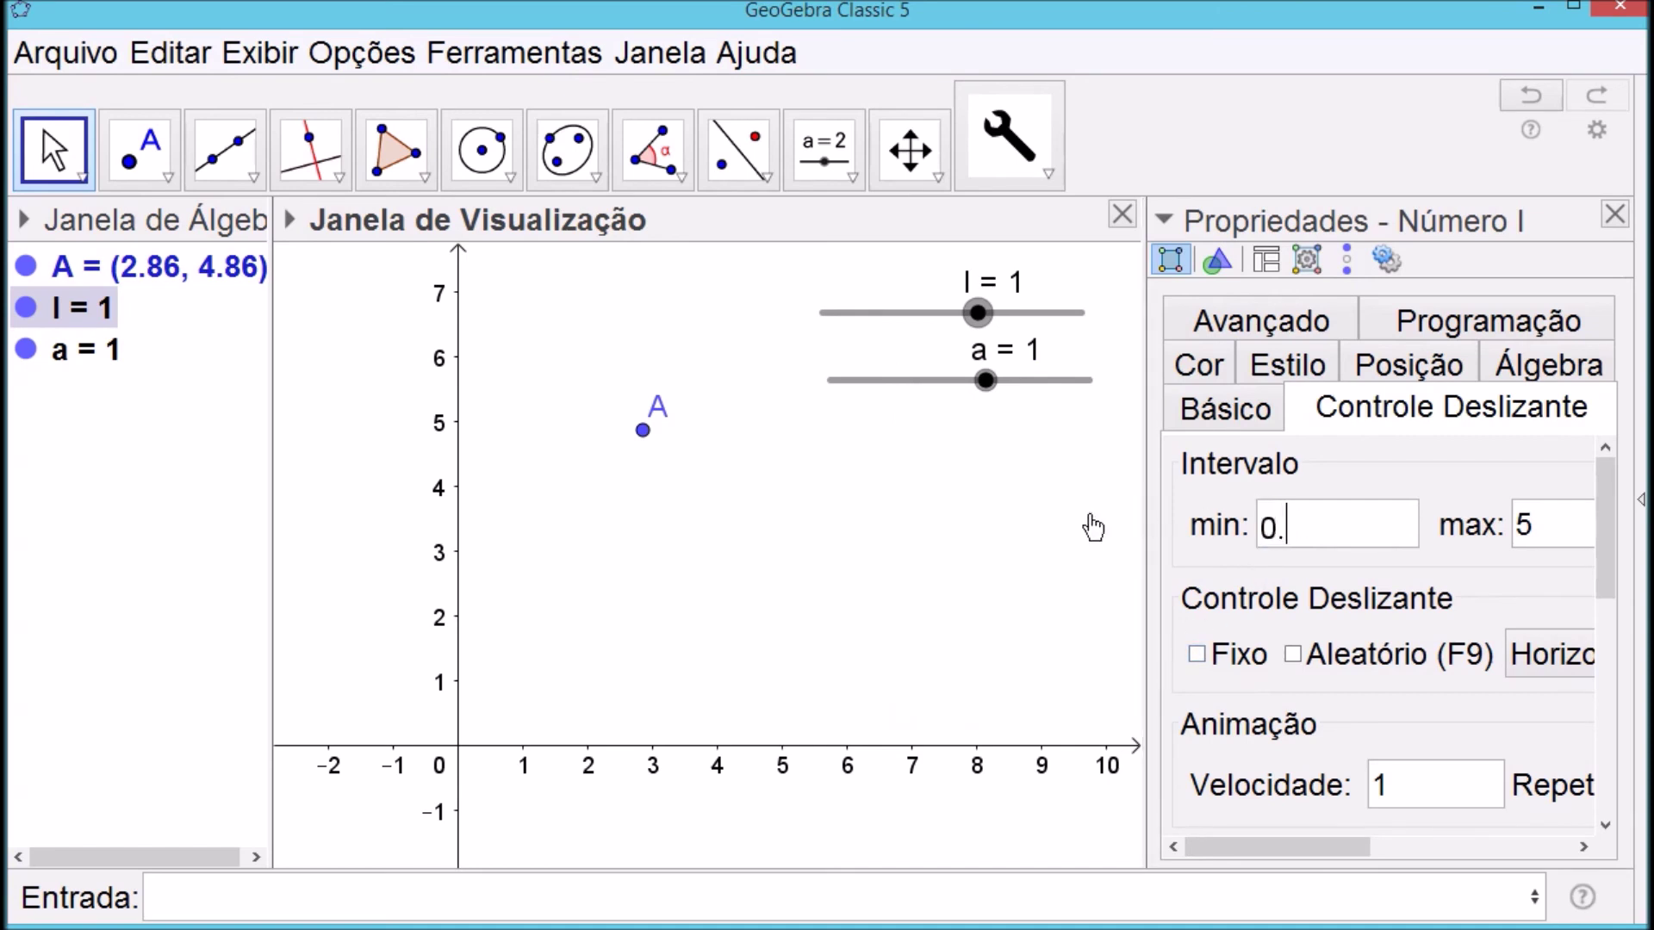
pyautogui.write('.1')
pyautogui.press('Return')
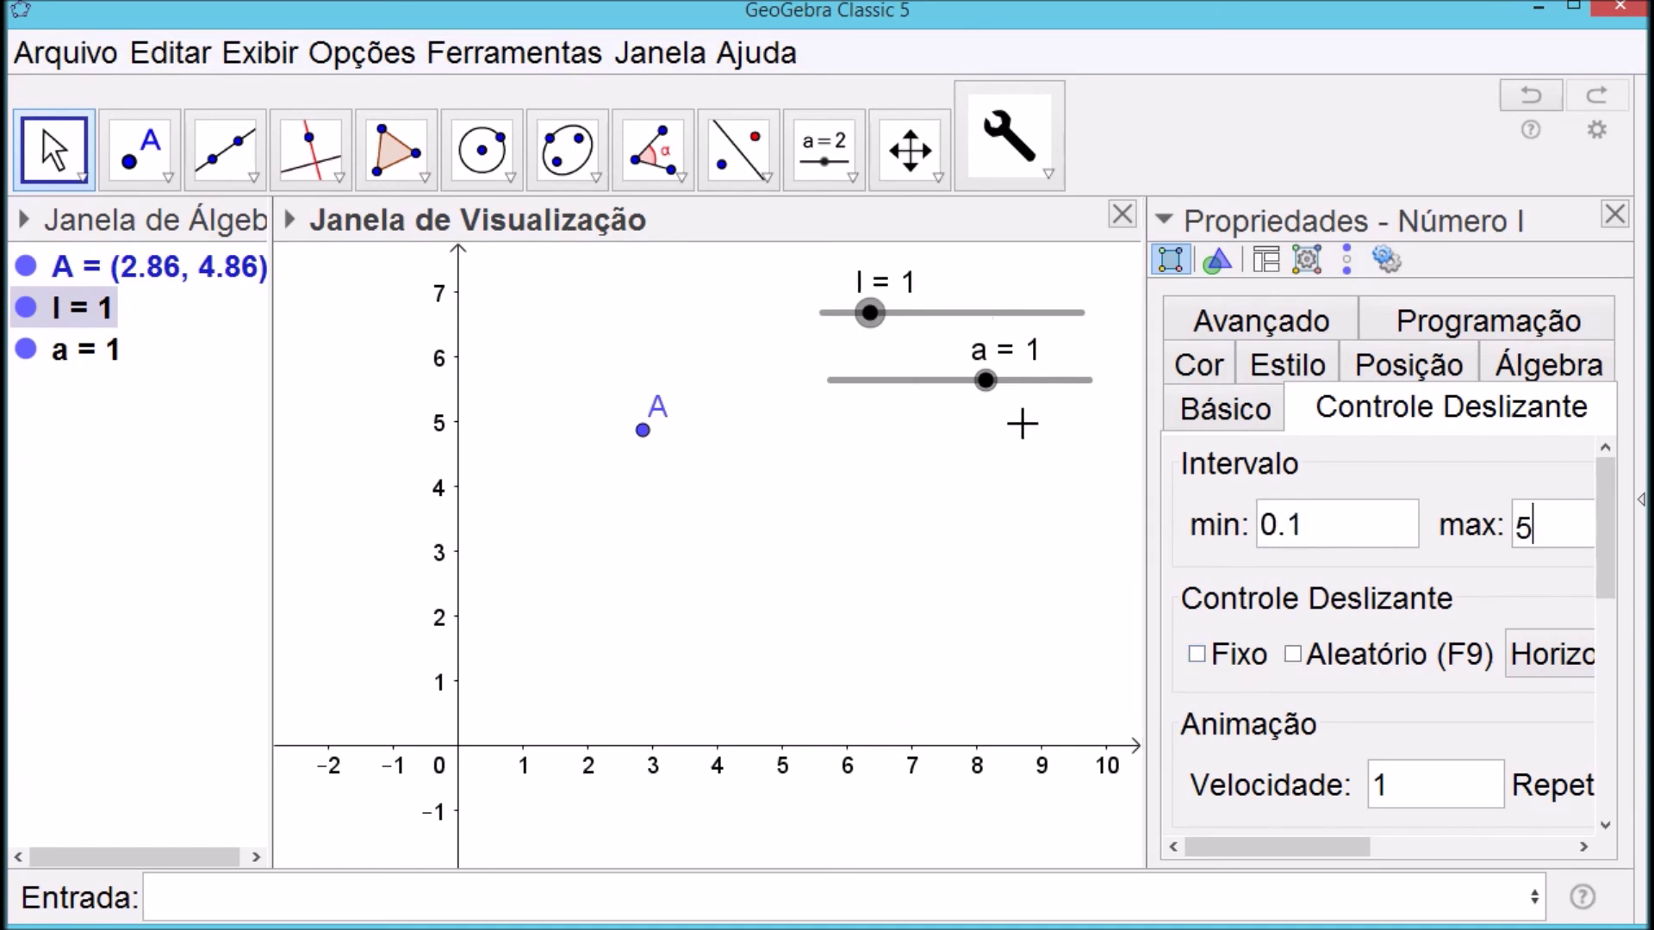
# Set the minimum of slider a to 0.1 and close its properties
pyautogui.click(898, 380)
pyautogui.click(1307, 529)
pyautogui.write('0.')
pyautogui.press('Return')
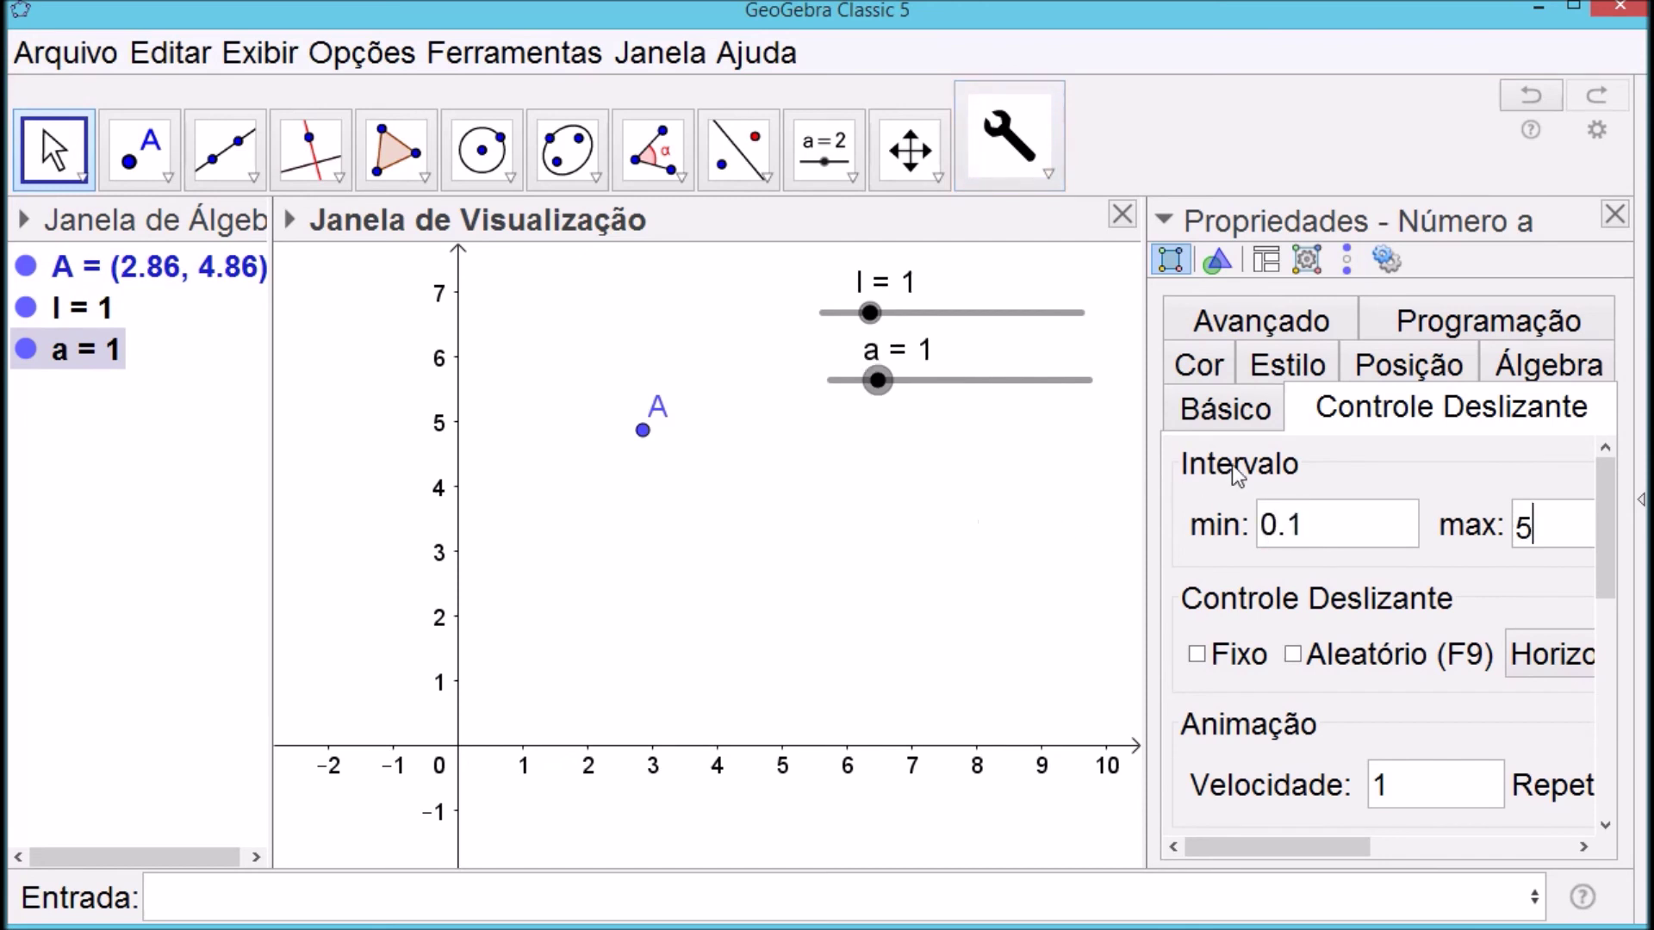
pyautogui.click(1617, 216)
# Apply the custom Processo tool to point A with the numbers l and a as inputs
pyautogui.click(1008, 160)
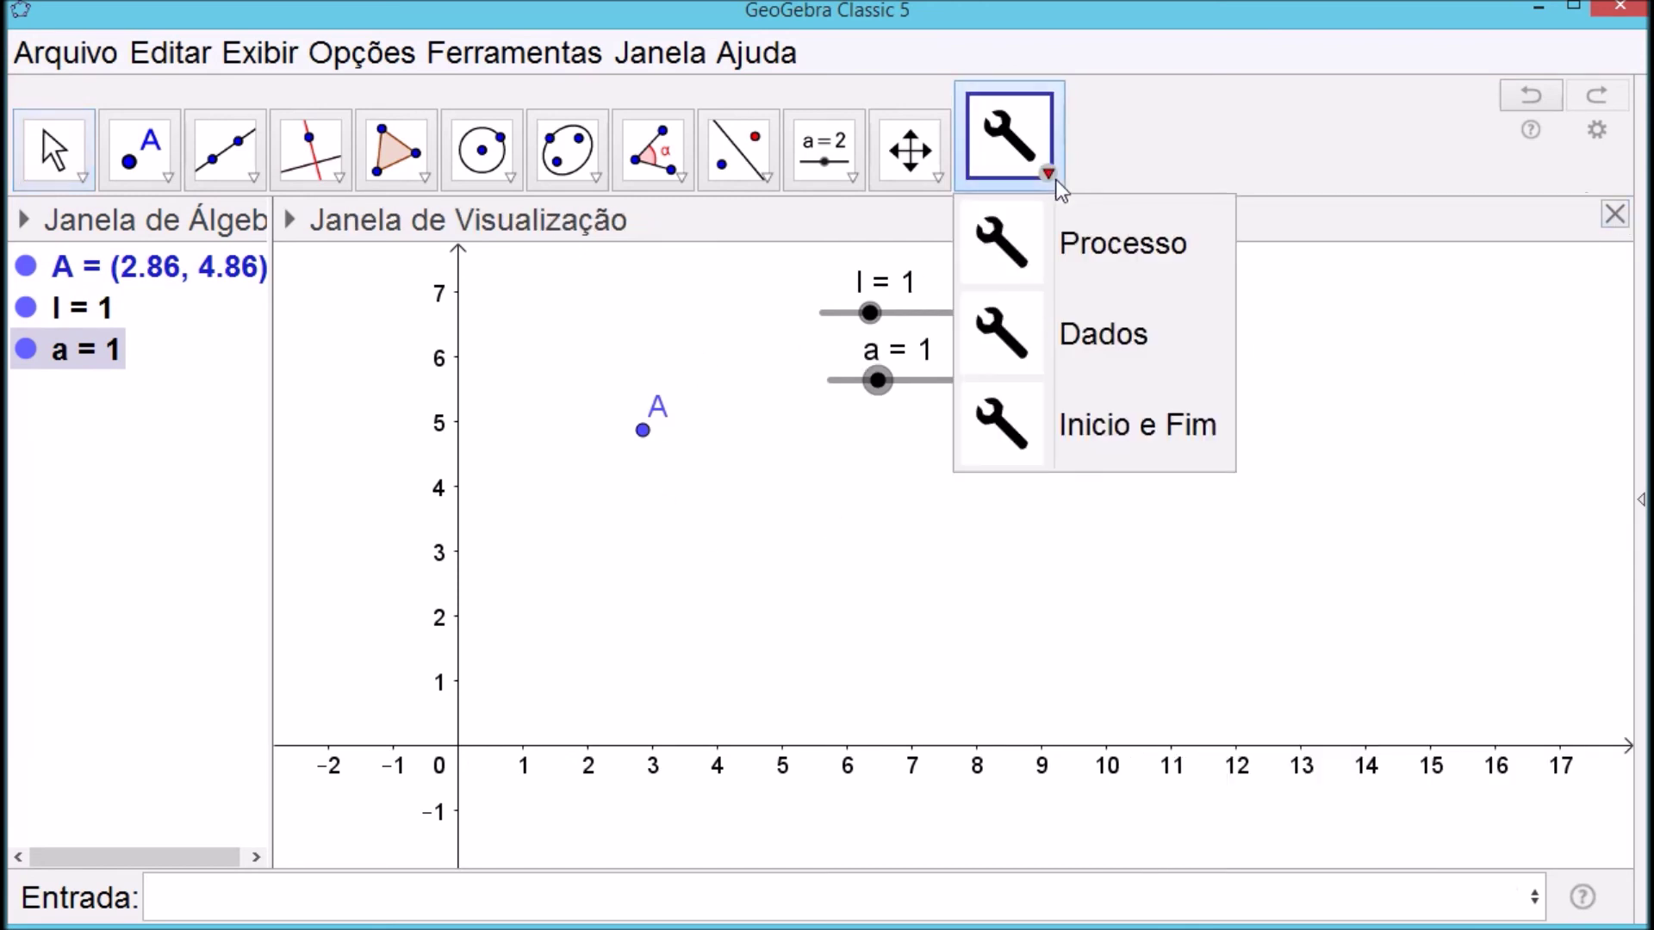
pyautogui.click(1113, 250)
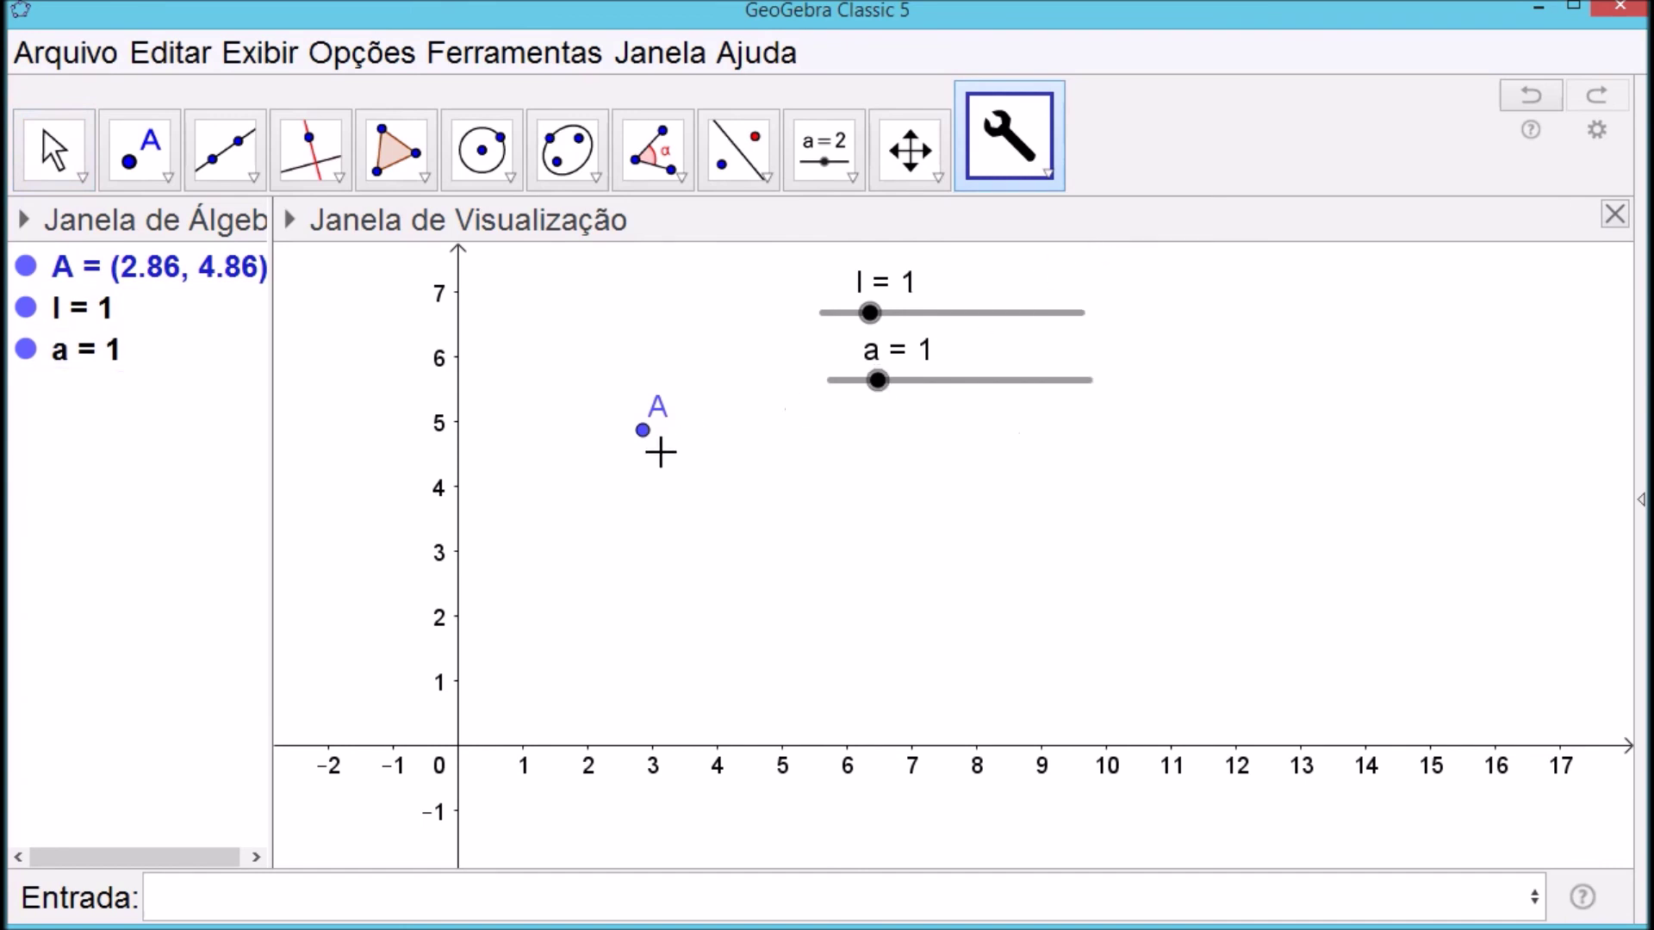
pyautogui.click(643, 433)
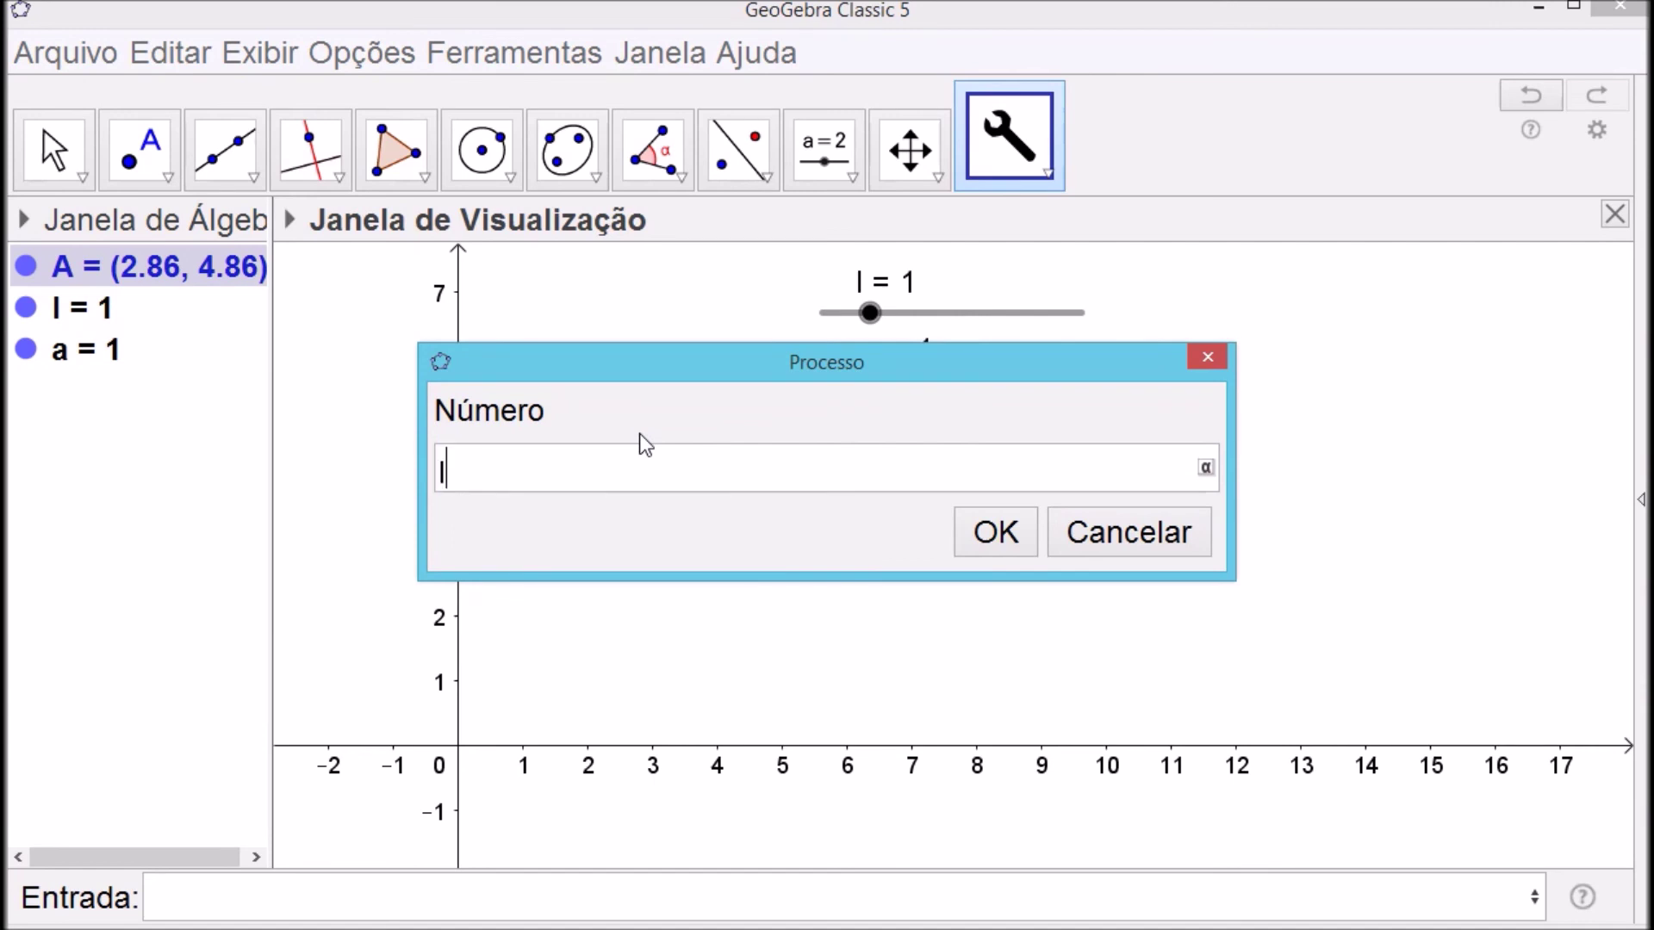
pyautogui.write('a')
pyautogui.click(982, 539)
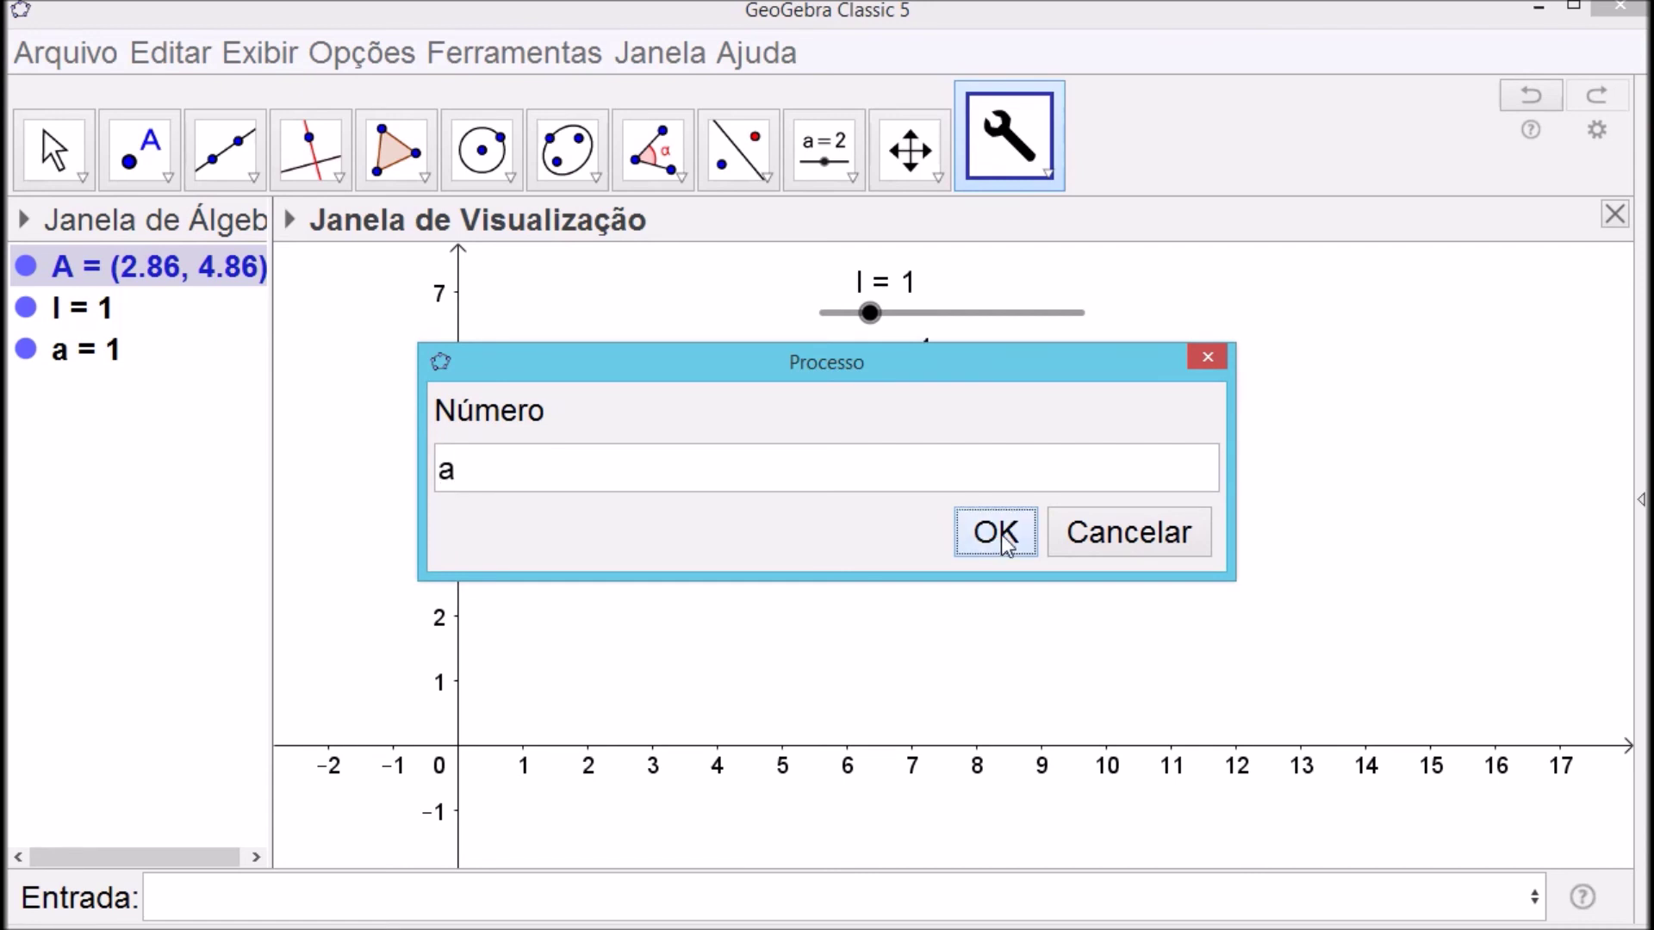
# Test the rectangle by moving point A to about (4.14, 3.1) and adjusting l to 2.6 and a to 1.2
pyautogui.click(82, 183)
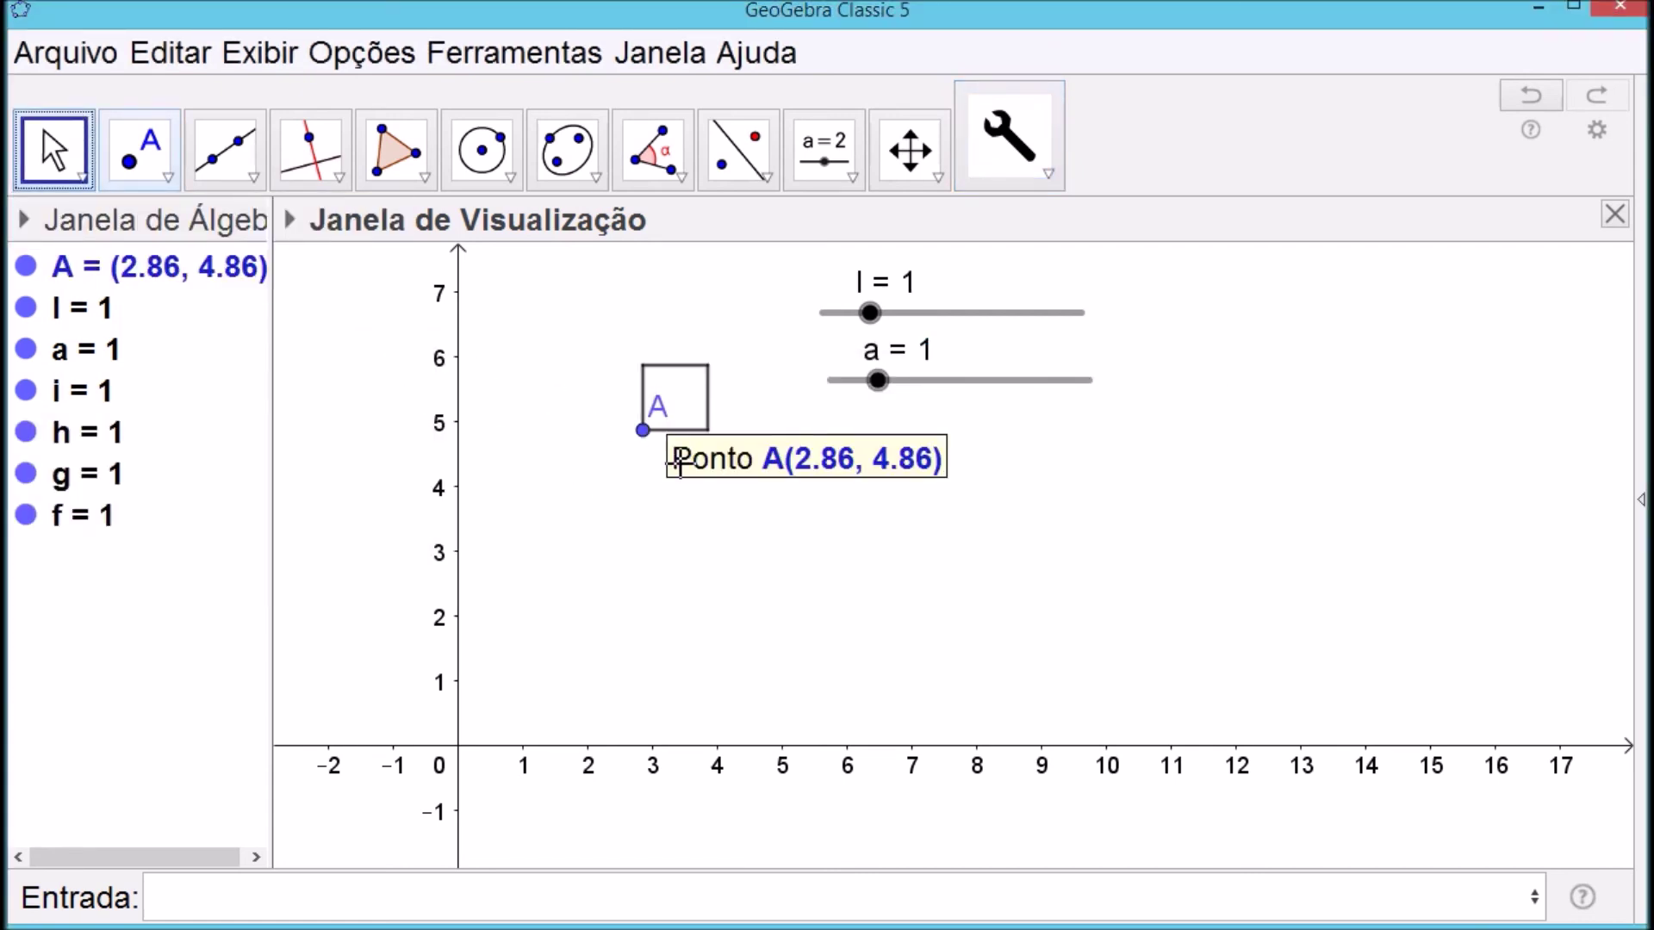
pyautogui.click(877, 314)
pyautogui.moveTo(877, 314); pyautogui.dragTo(928, 316)
pyautogui.moveTo(643, 431); pyautogui.dragTo(728, 547)
pyautogui.moveTo(930, 315); pyautogui.dragTo(972, 323)
pyautogui.moveTo(893, 380)
pyautogui.mouseDown()
pyautogui.moveTo(1023, 380)
pyautogui.moveTo(890, 382)
pyautogui.mouseUp()
pyautogui.moveTo(970, 315); pyautogui.dragTo(954, 315)
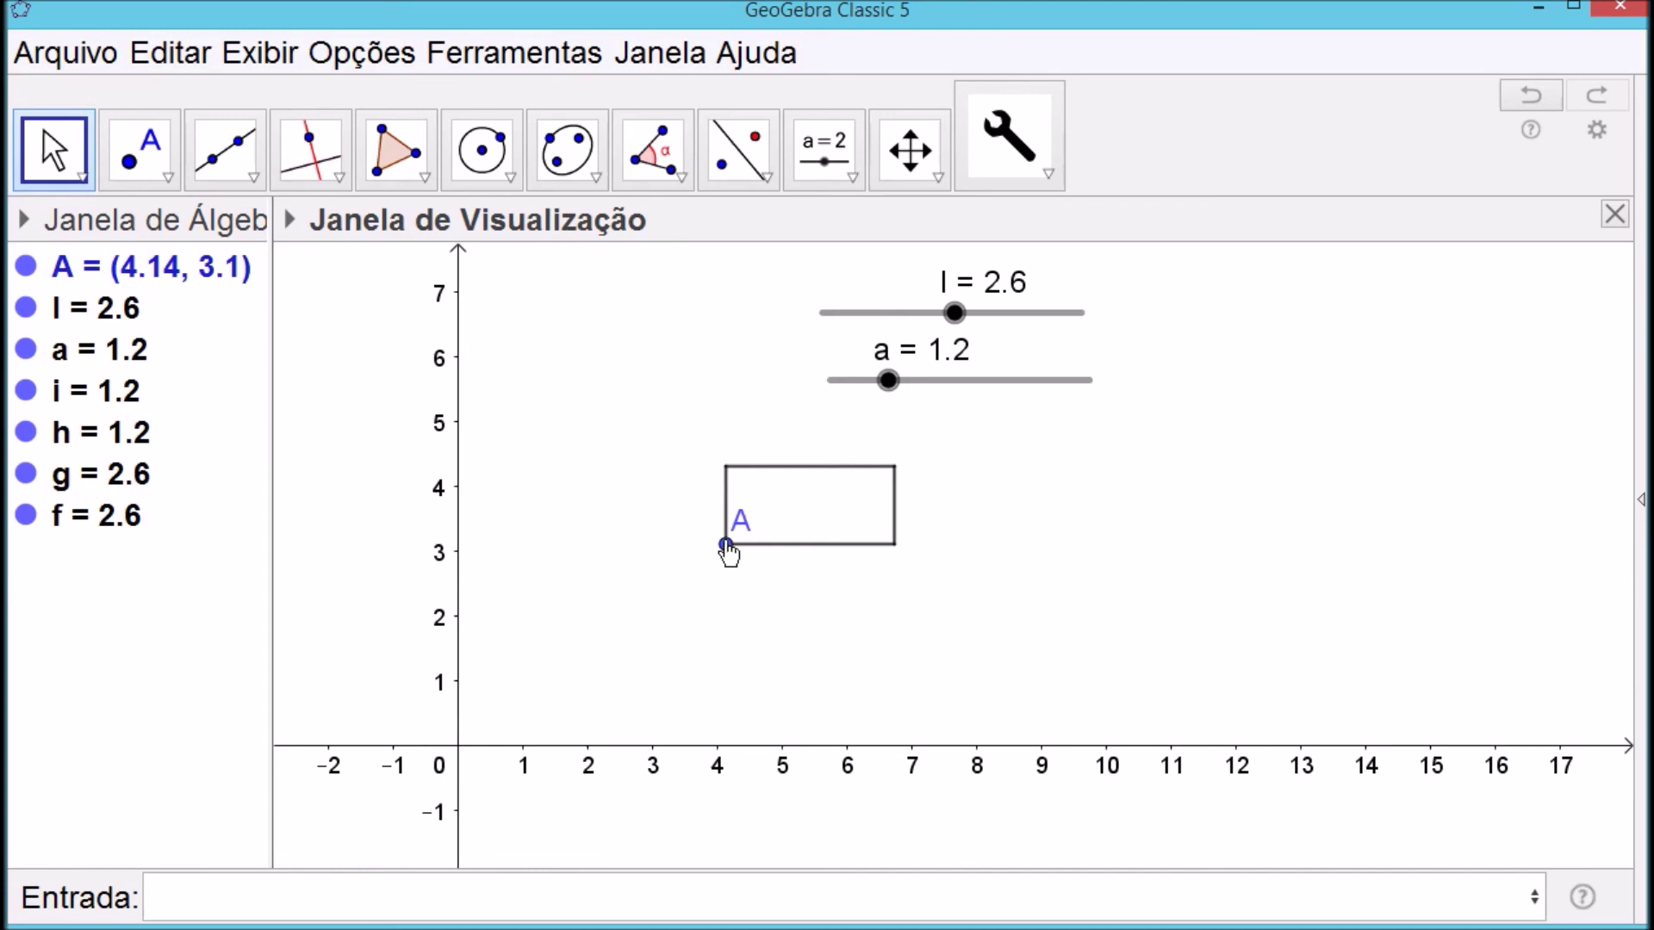
# Delete point A with its rectangle, and remove sliders a and l to empty the construction
pyautogui.rightClick(725, 543)
pyautogui.click(840, 848)
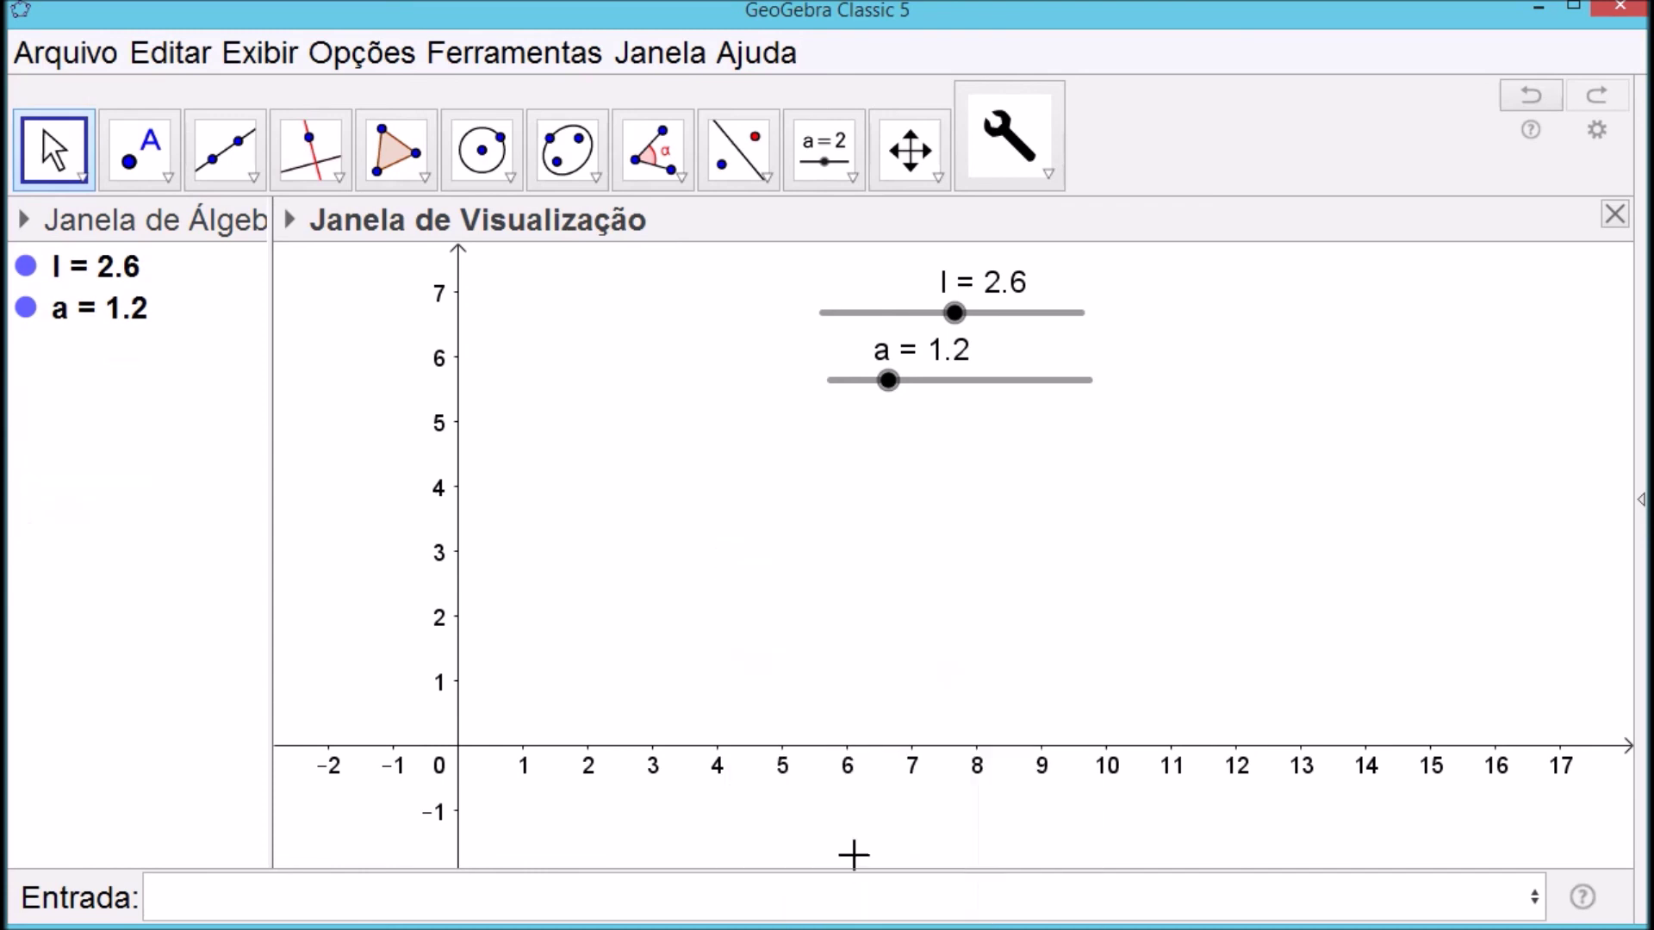
pyautogui.rightClick(891, 375)
pyautogui.click(979, 677)
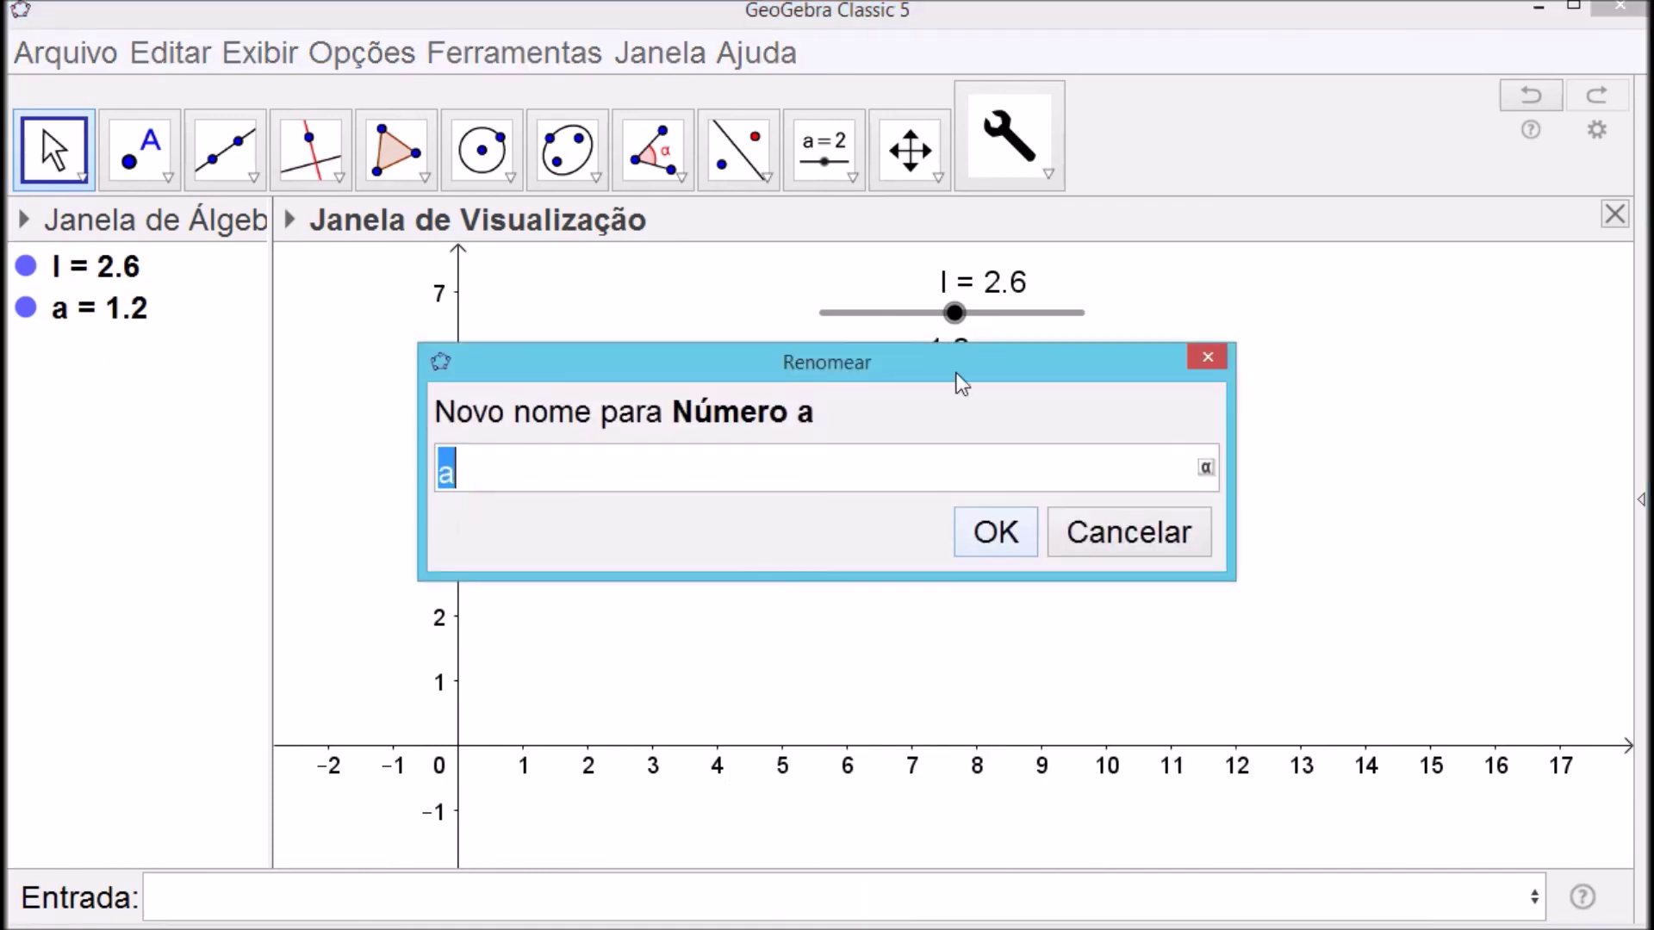
pyautogui.click(1113, 544)
pyautogui.rightClick(888, 380)
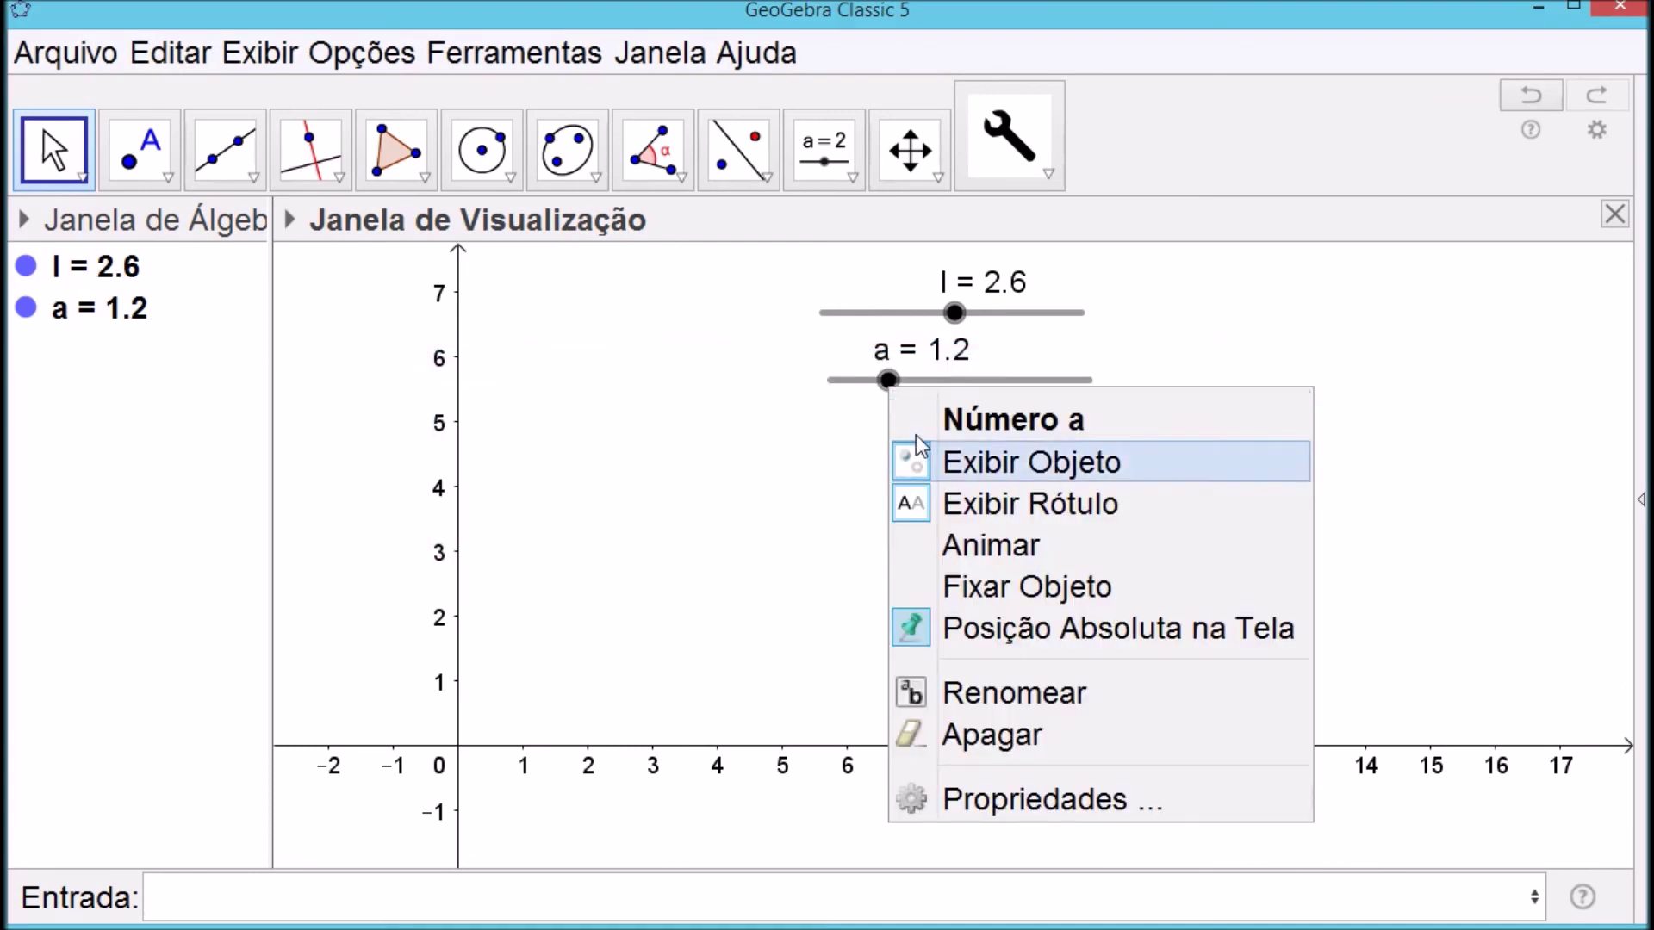
pyautogui.click(979, 737)
pyautogui.rightClick(953, 312)
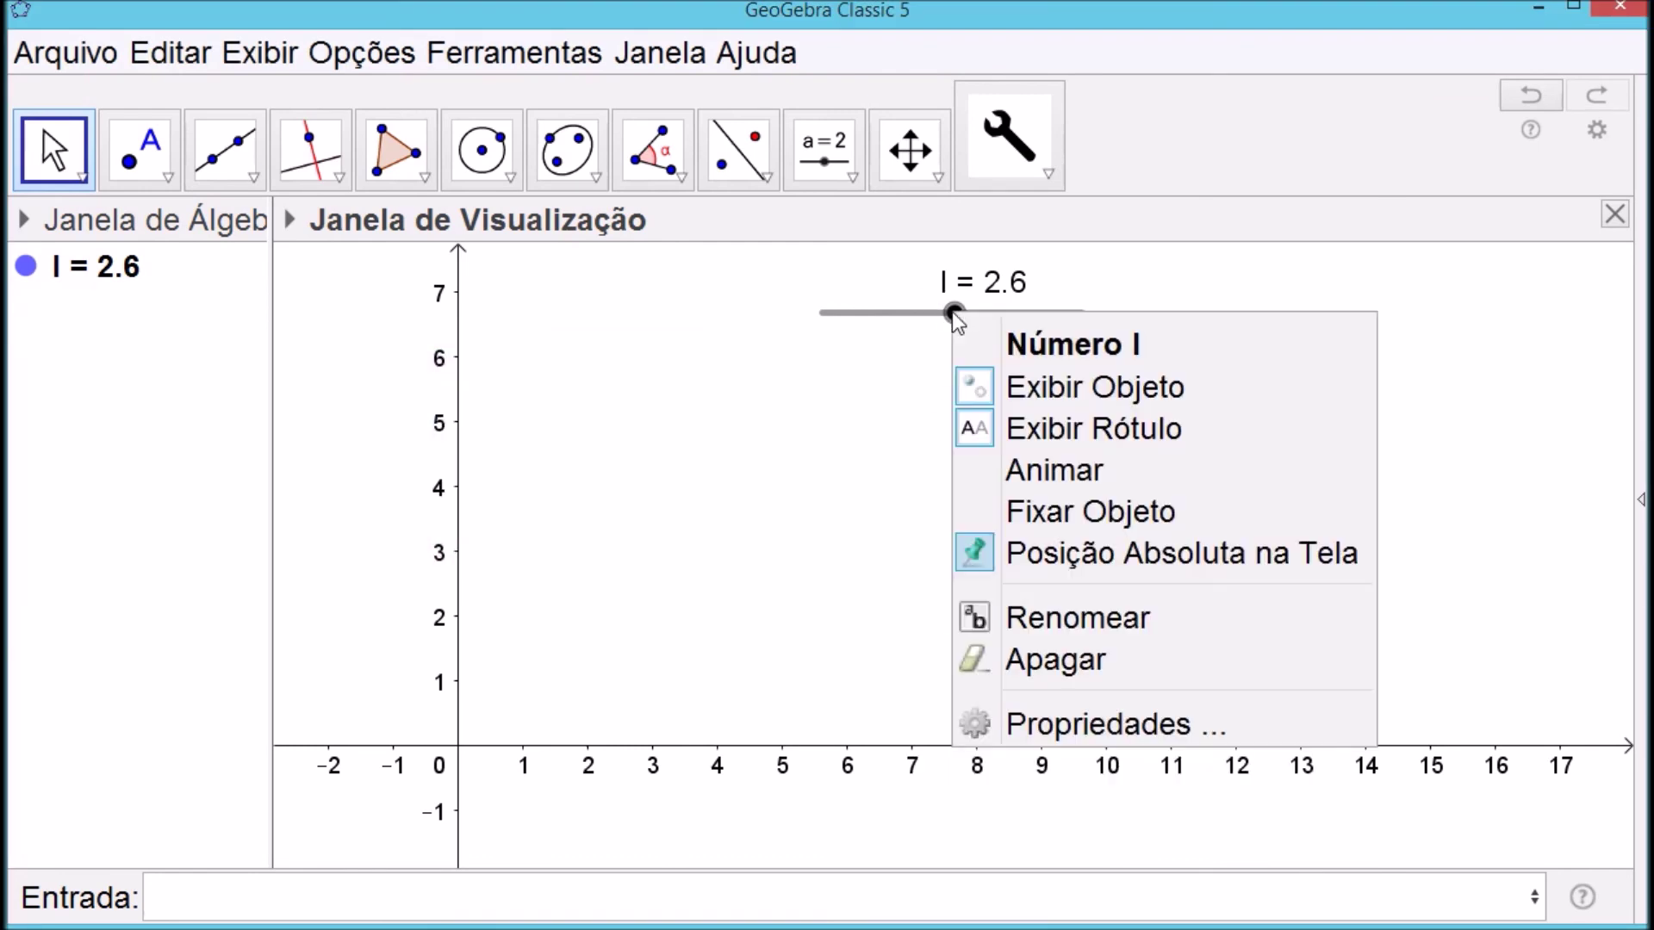
pyautogui.click(1033, 655)
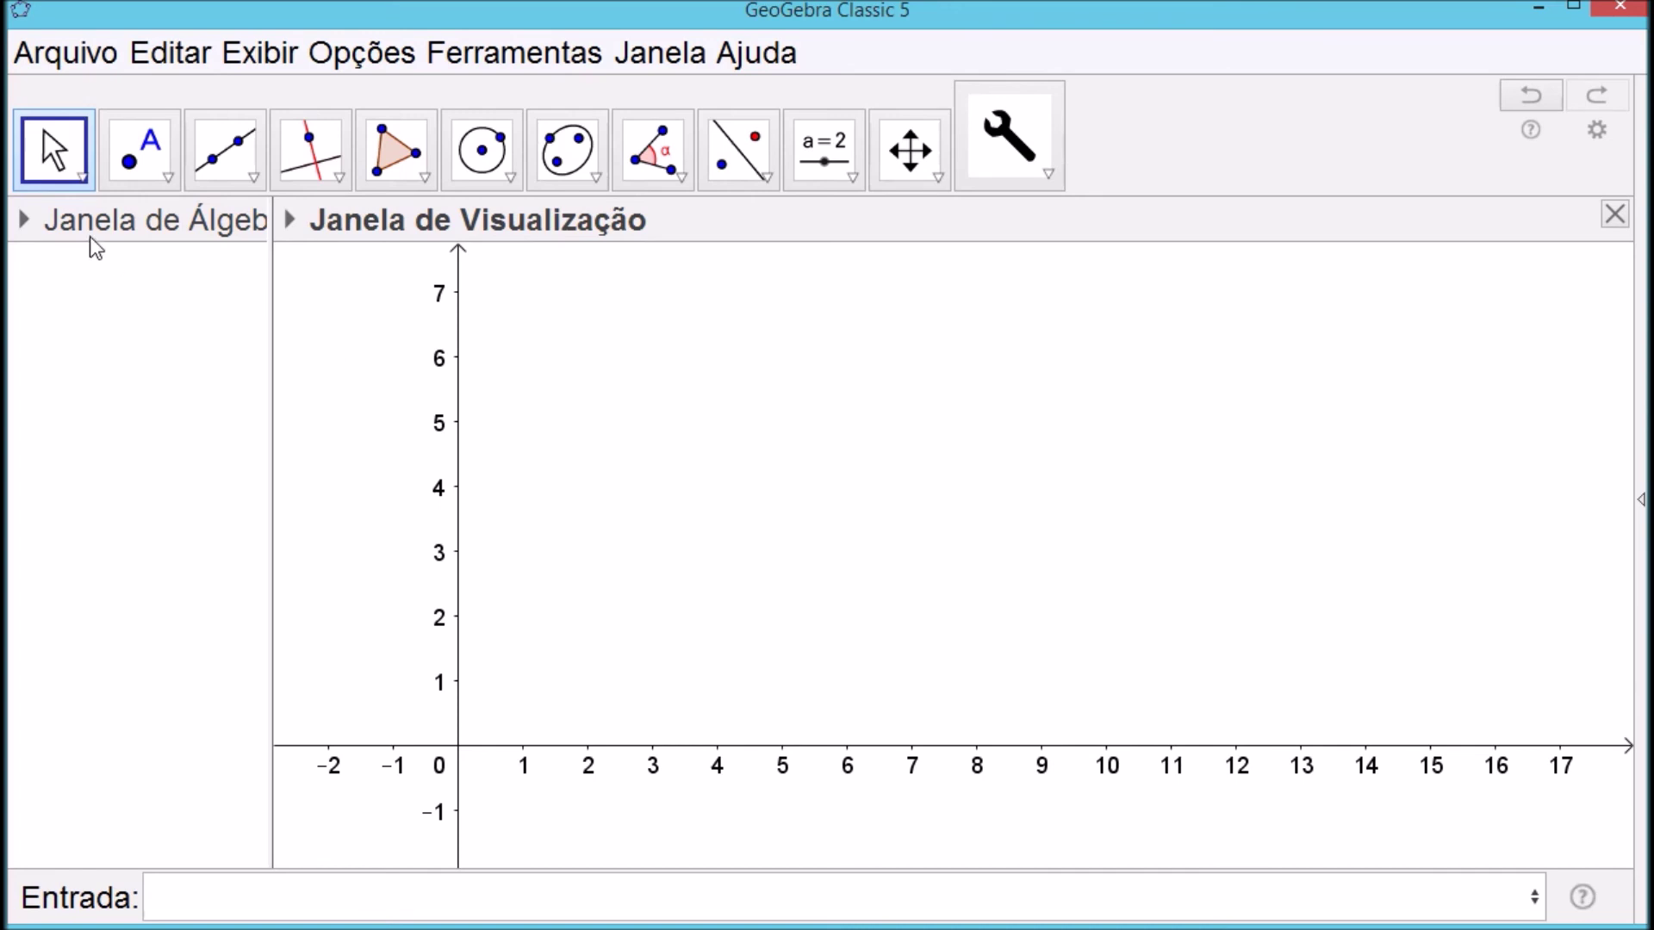
pyautogui.click(1049, 171)
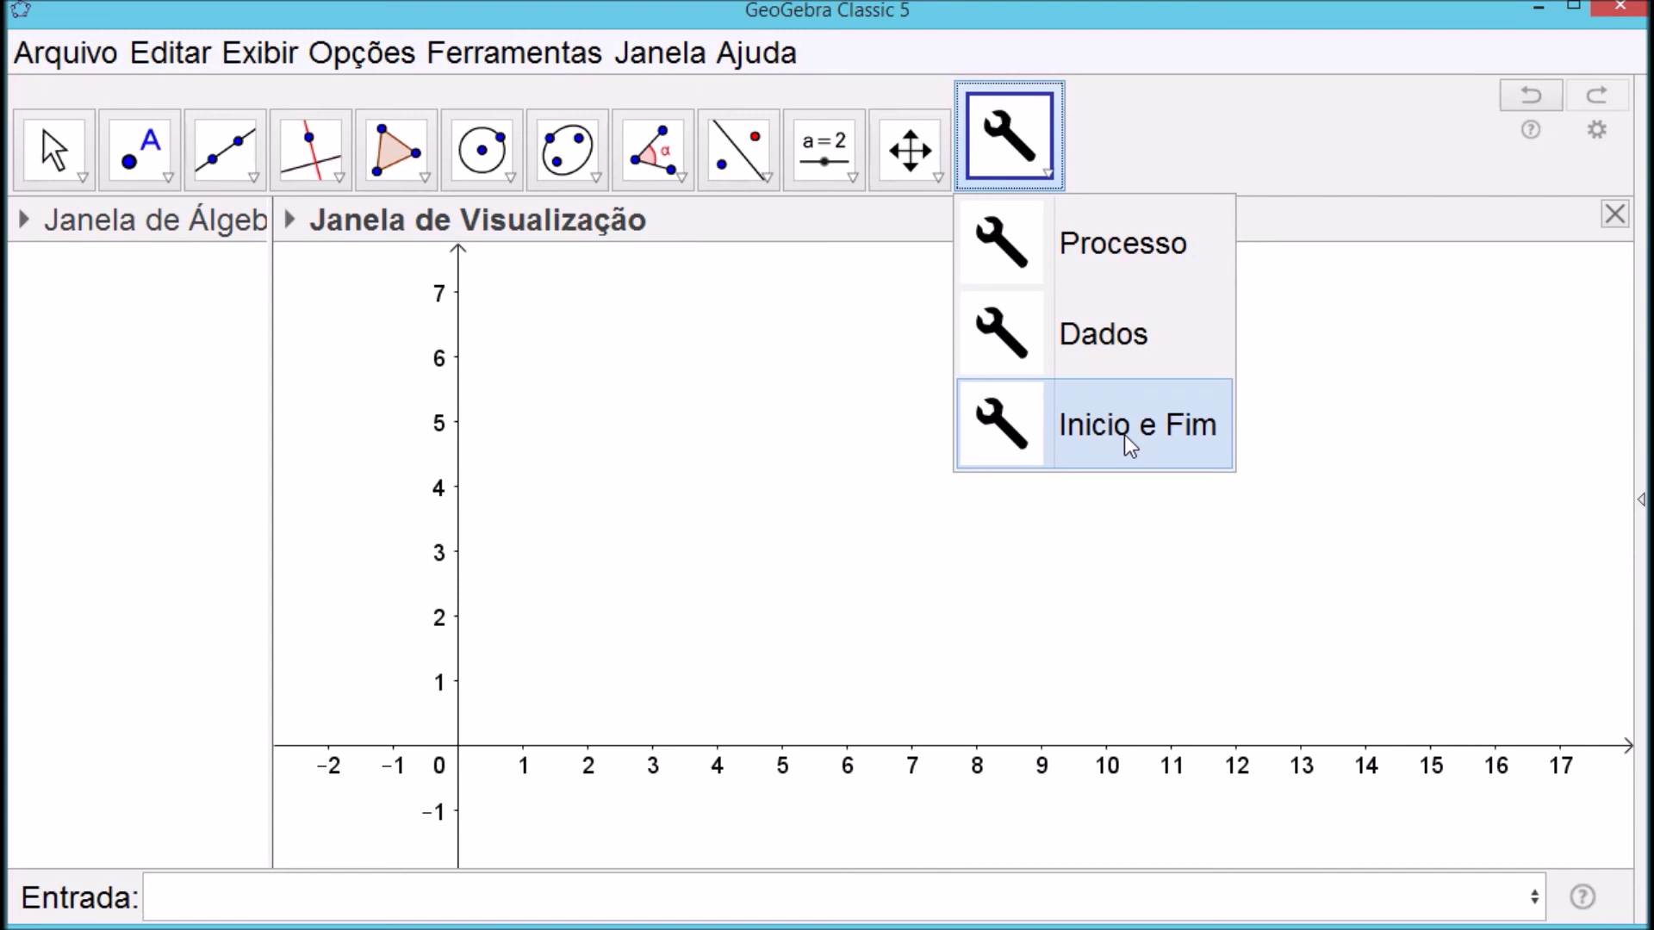
pyautogui.click(1084, 421)
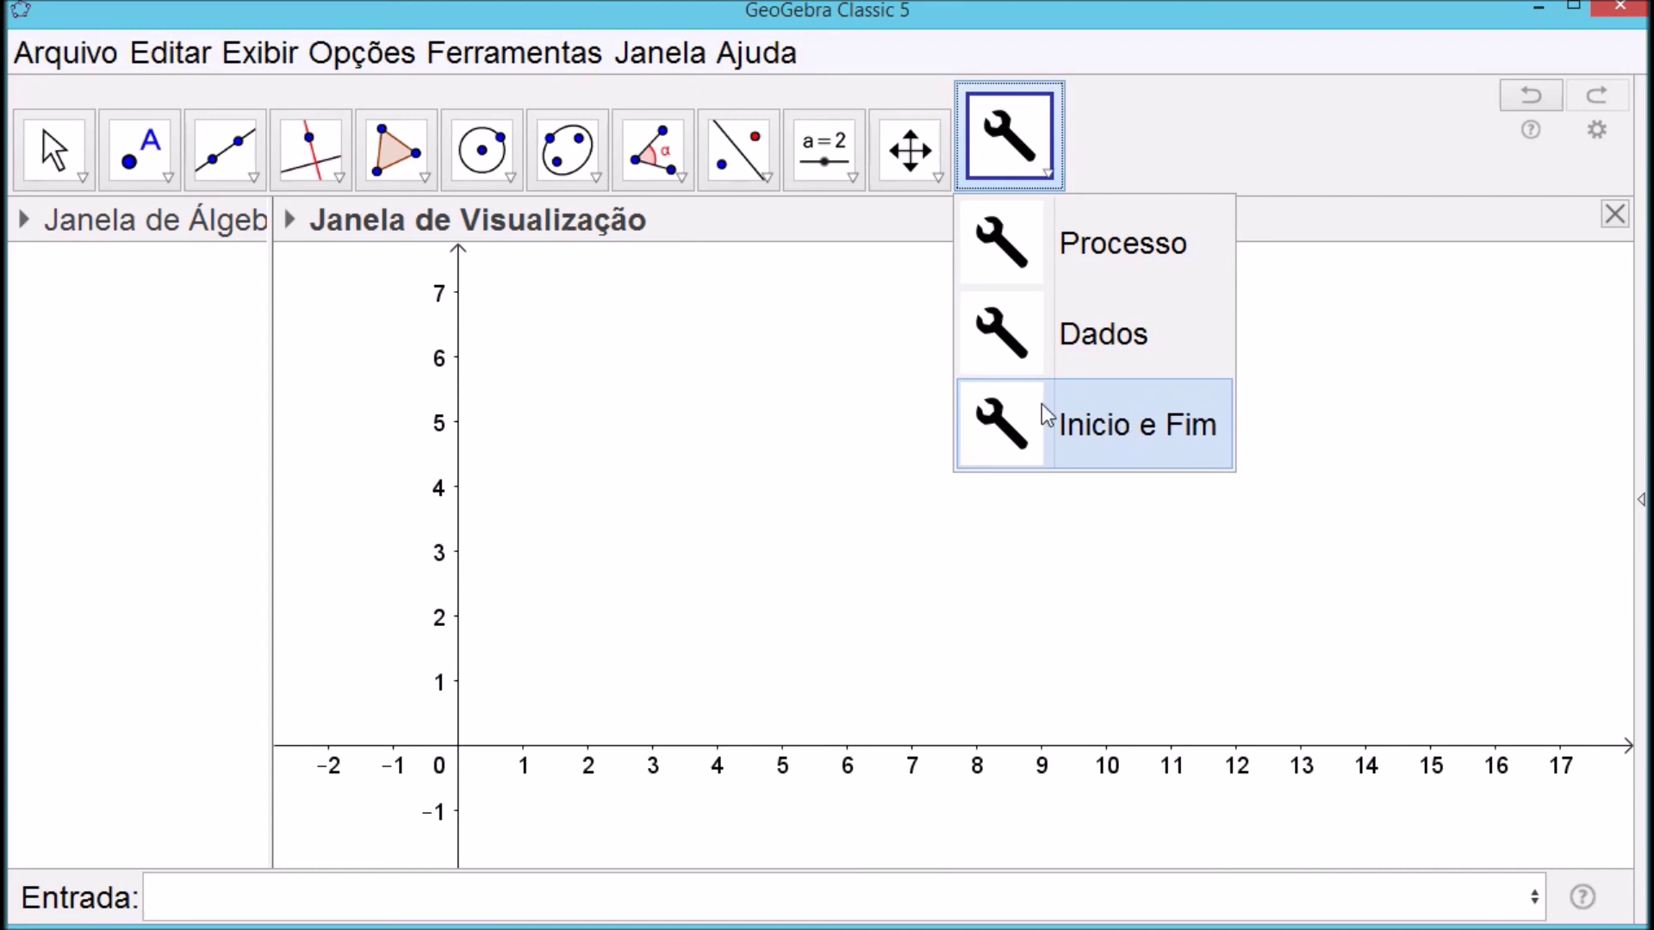
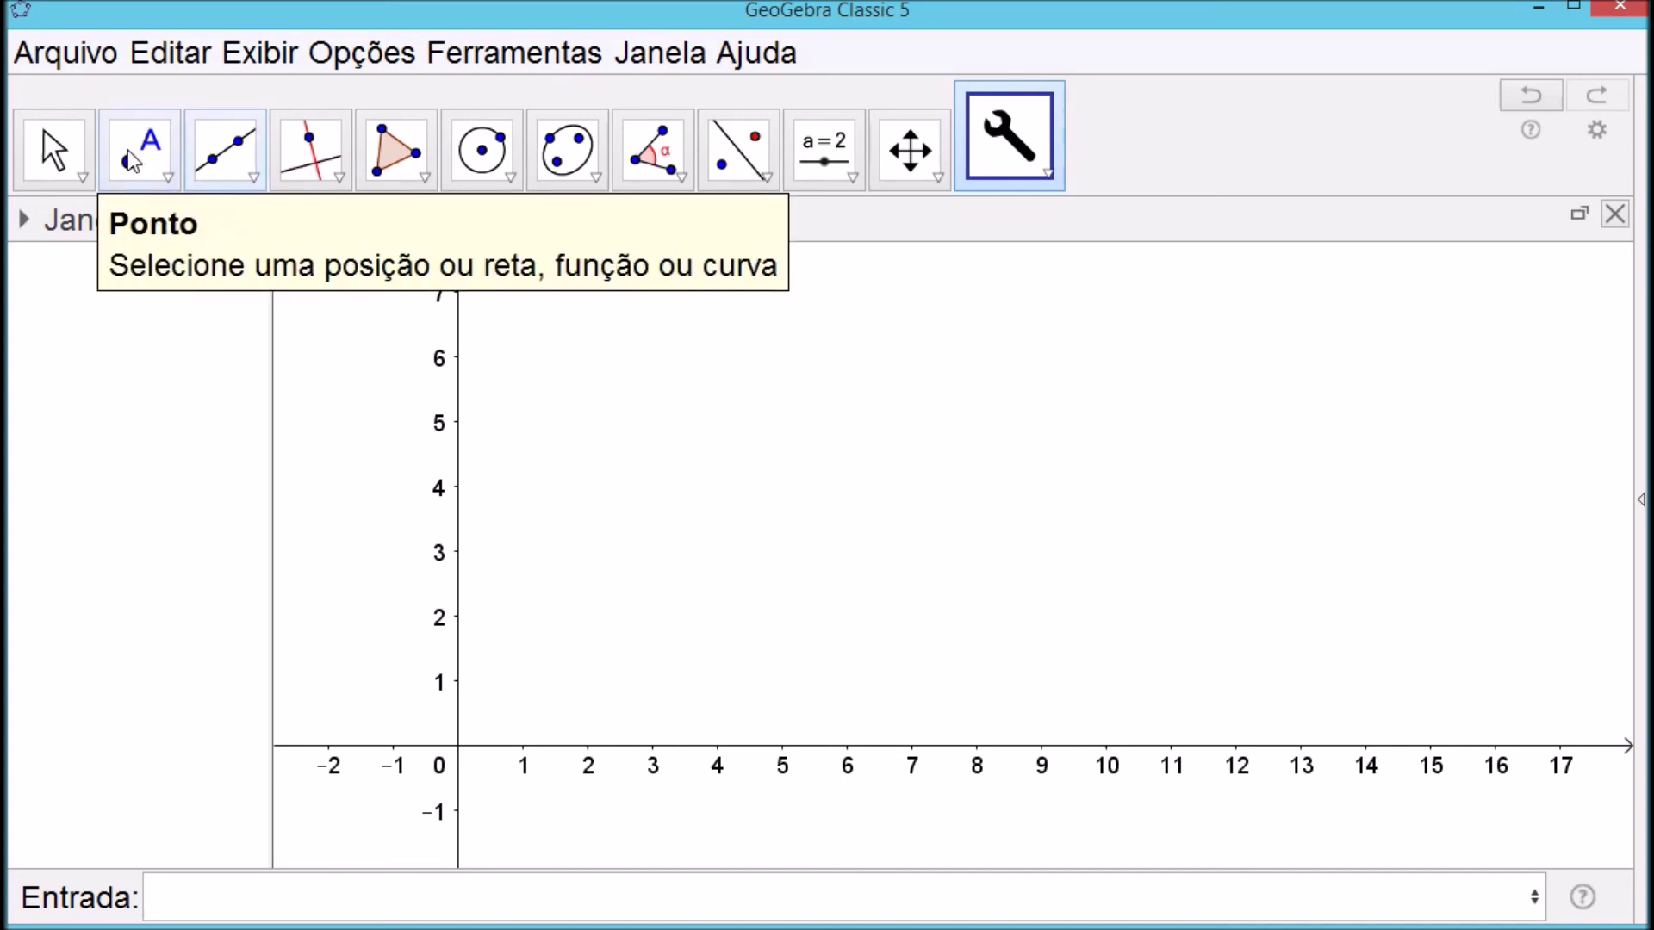
# Place a free point A at about (3.26, 3.64) as the start of the next shape
pyautogui.click(163, 158)
pyautogui.click(668, 509)
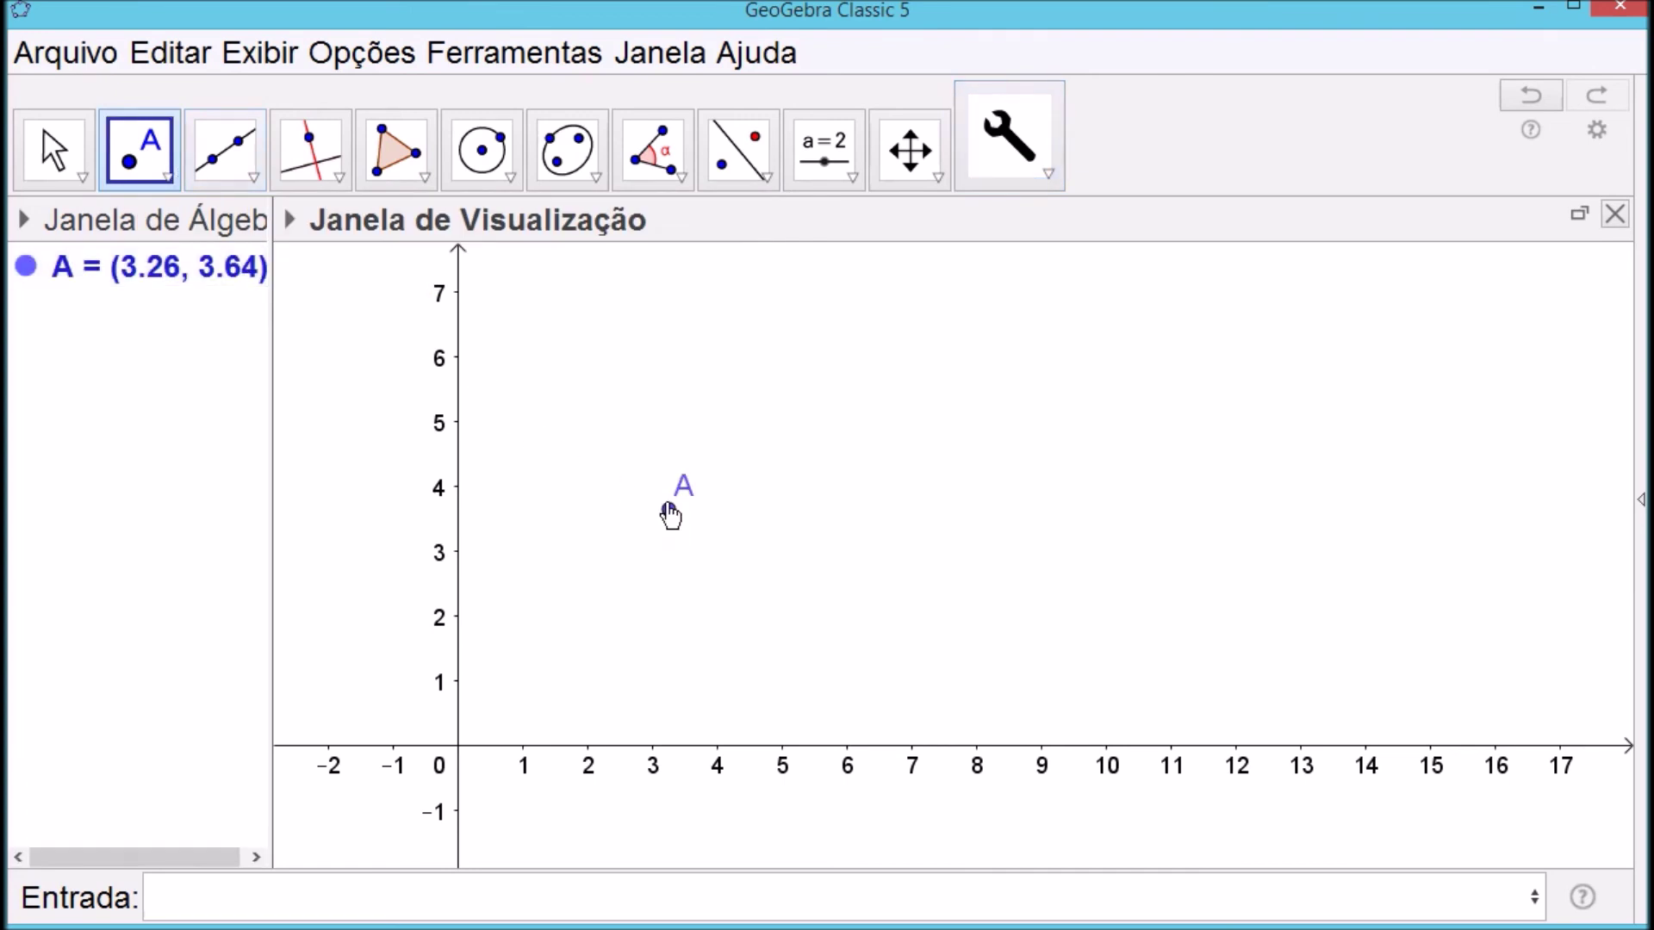
pyautogui.click(78, 170)
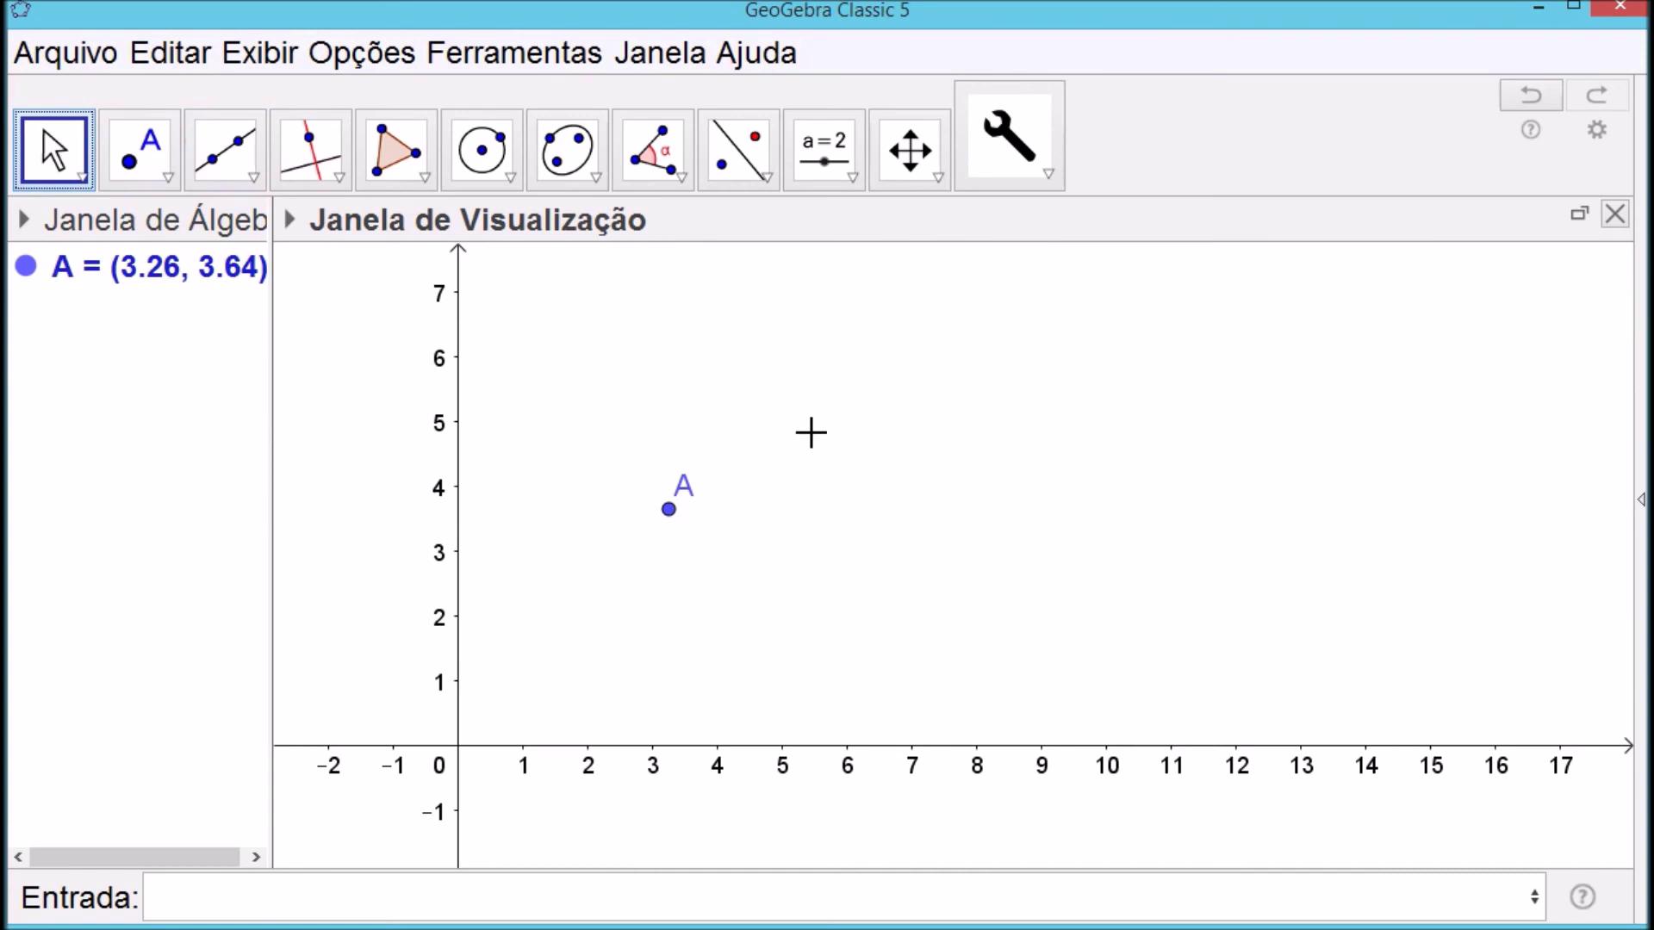
# Define the numbers d1 = 3 and d2 = 2
pyautogui.moveTo(672, 526)
pyautogui.click(502, 885)
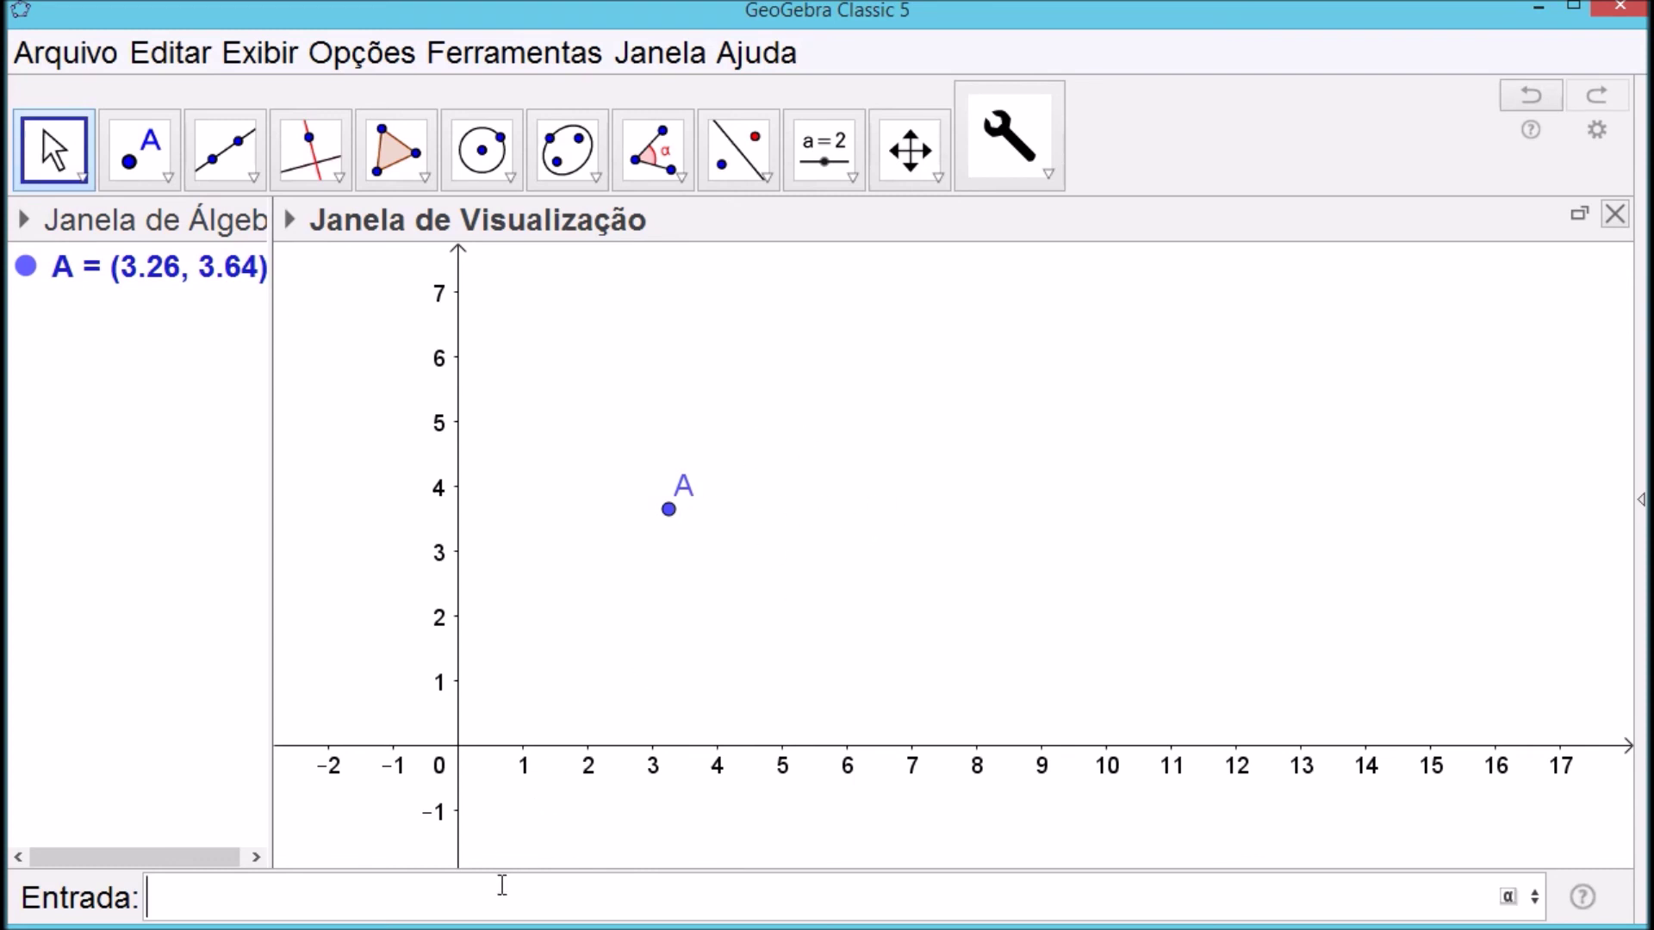
pyautogui.write('d1 ')
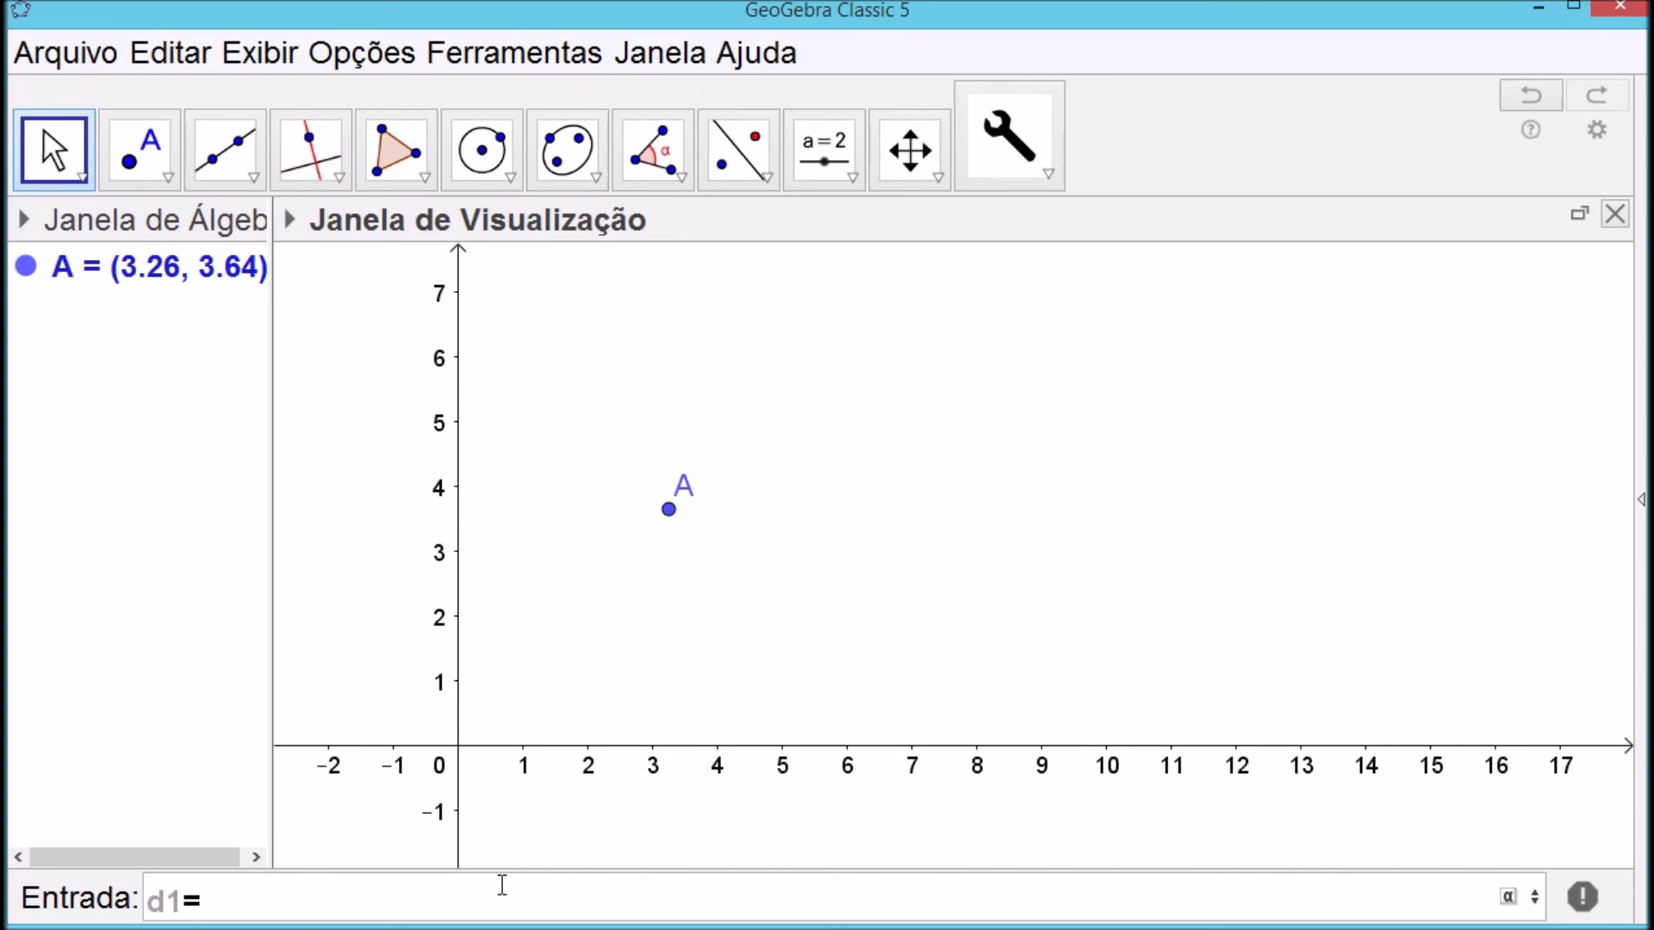
pyautogui.write('= 3')
pyautogui.press('Return')
pyautogui.write('d')
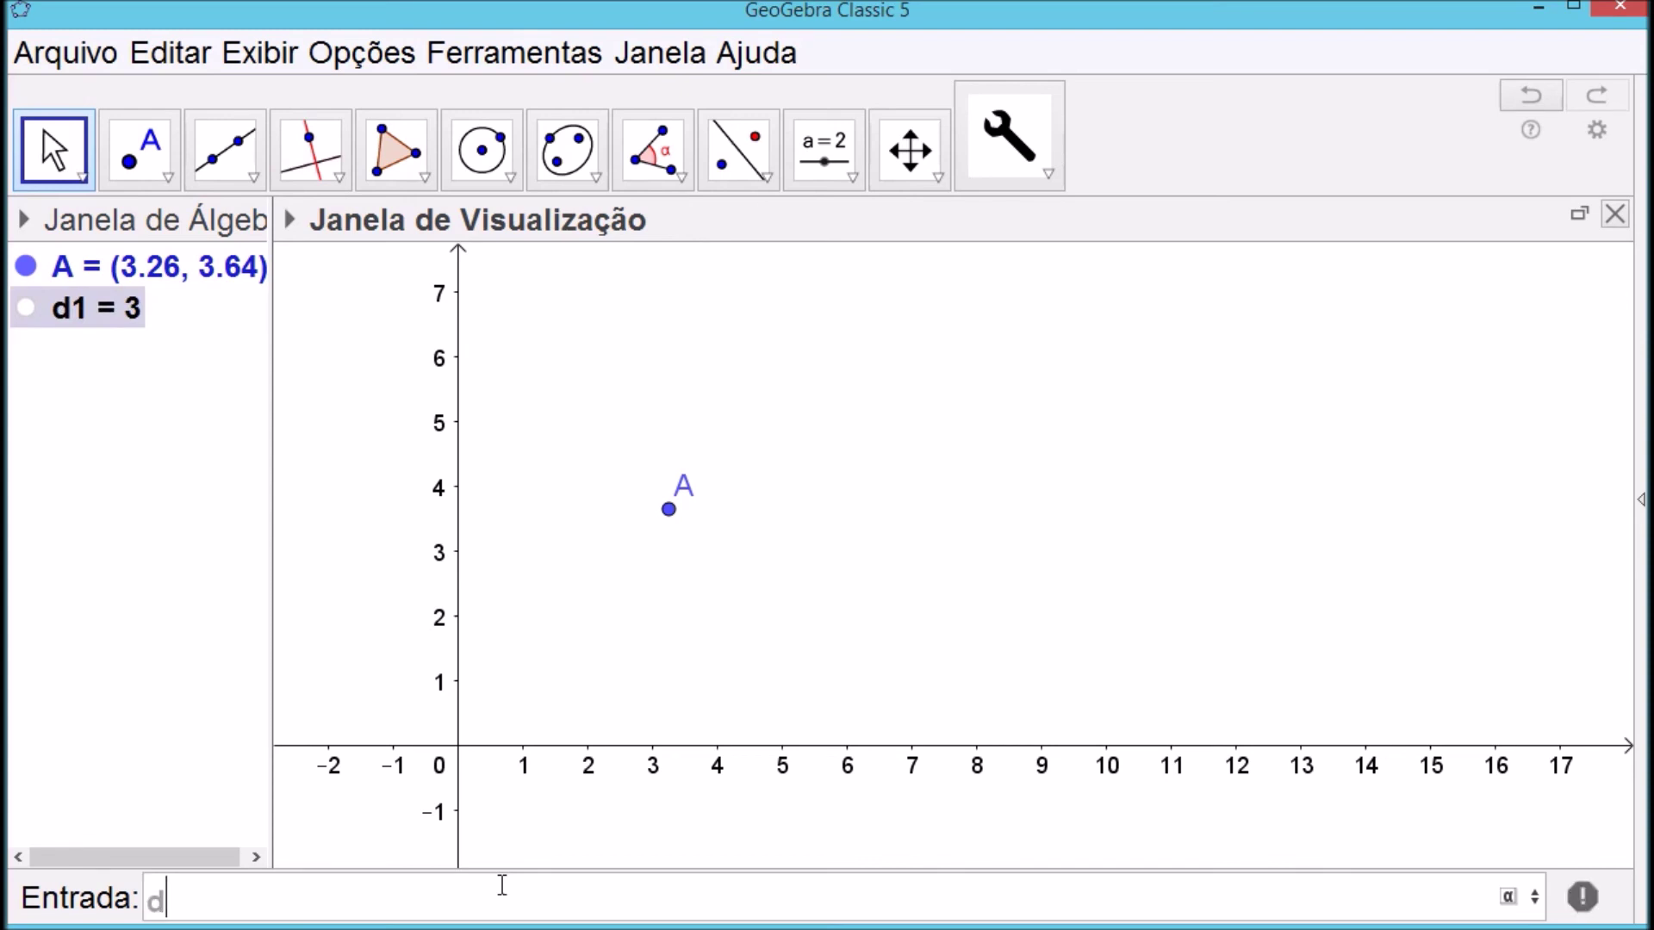
pyautogui.write('2 = 2')
pyautogui.press('Return')
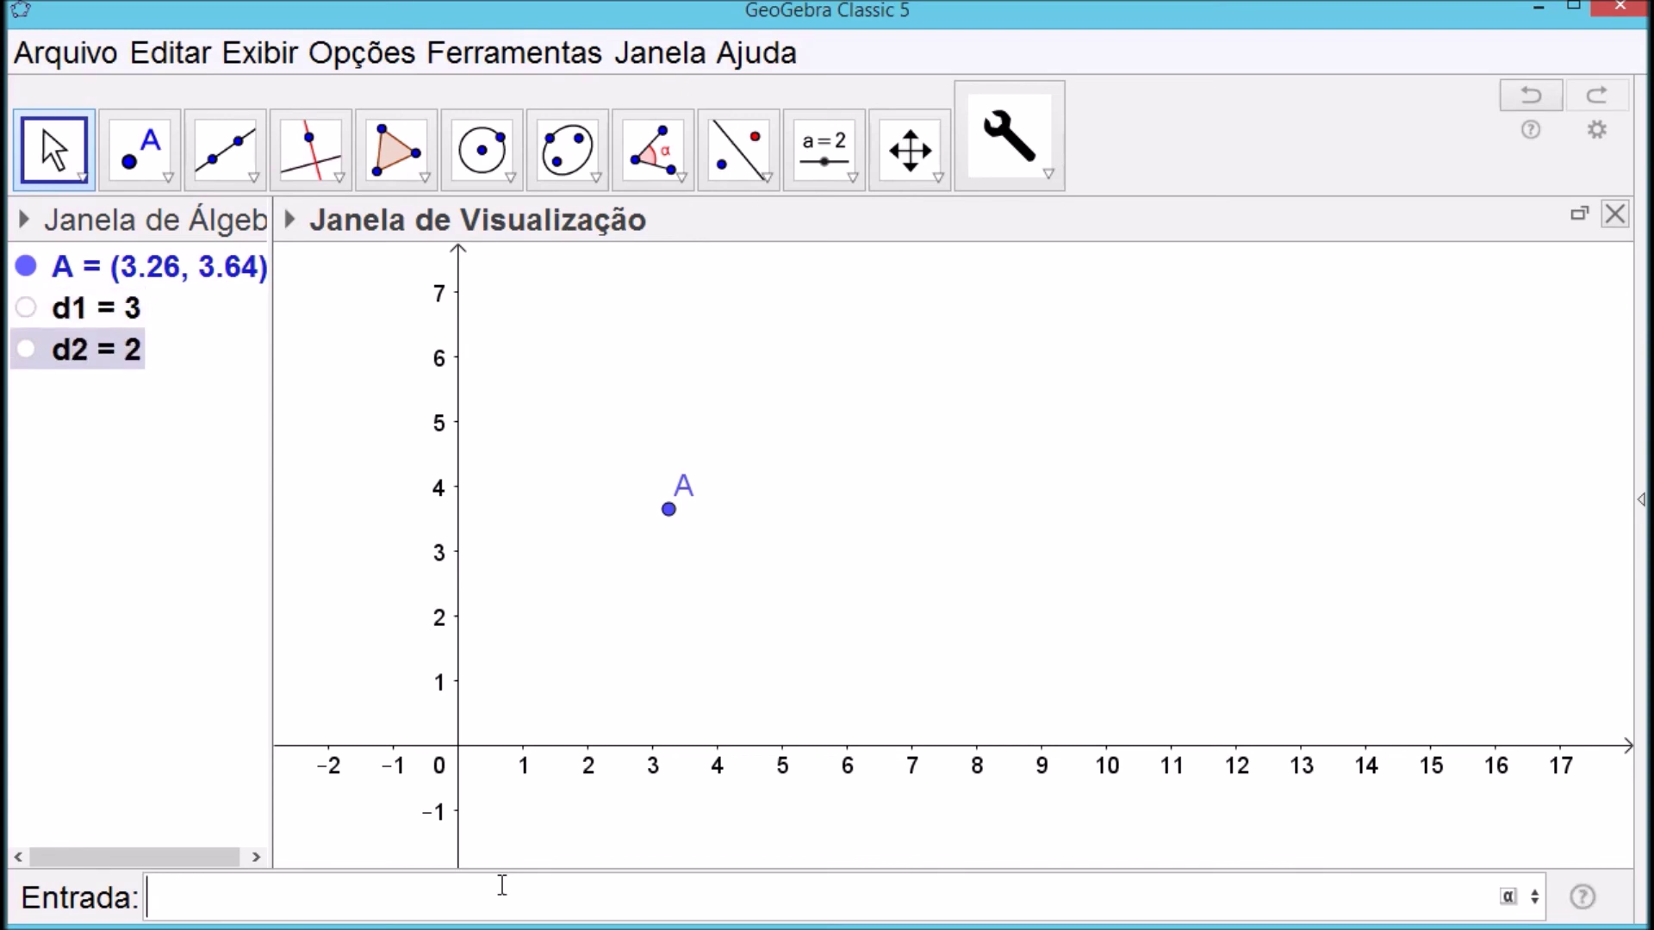
# Create a segment of fixed length d1 starting at point A
pyautogui.click(856, 446)
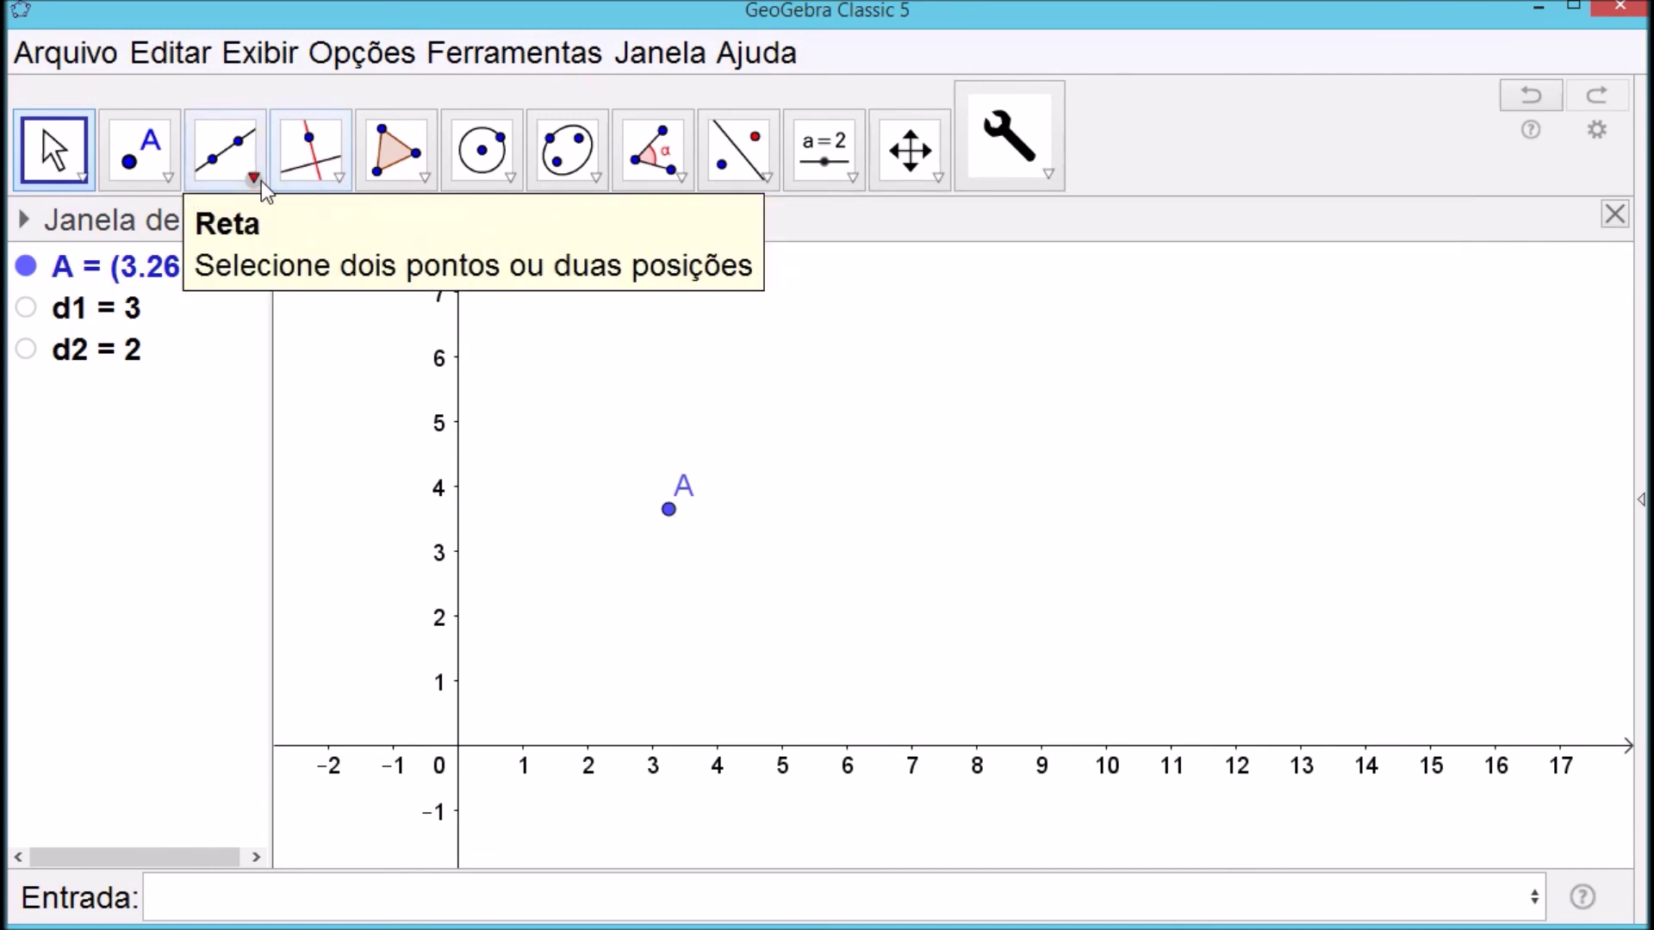
pyautogui.click(248, 170)
pyautogui.click(309, 375)
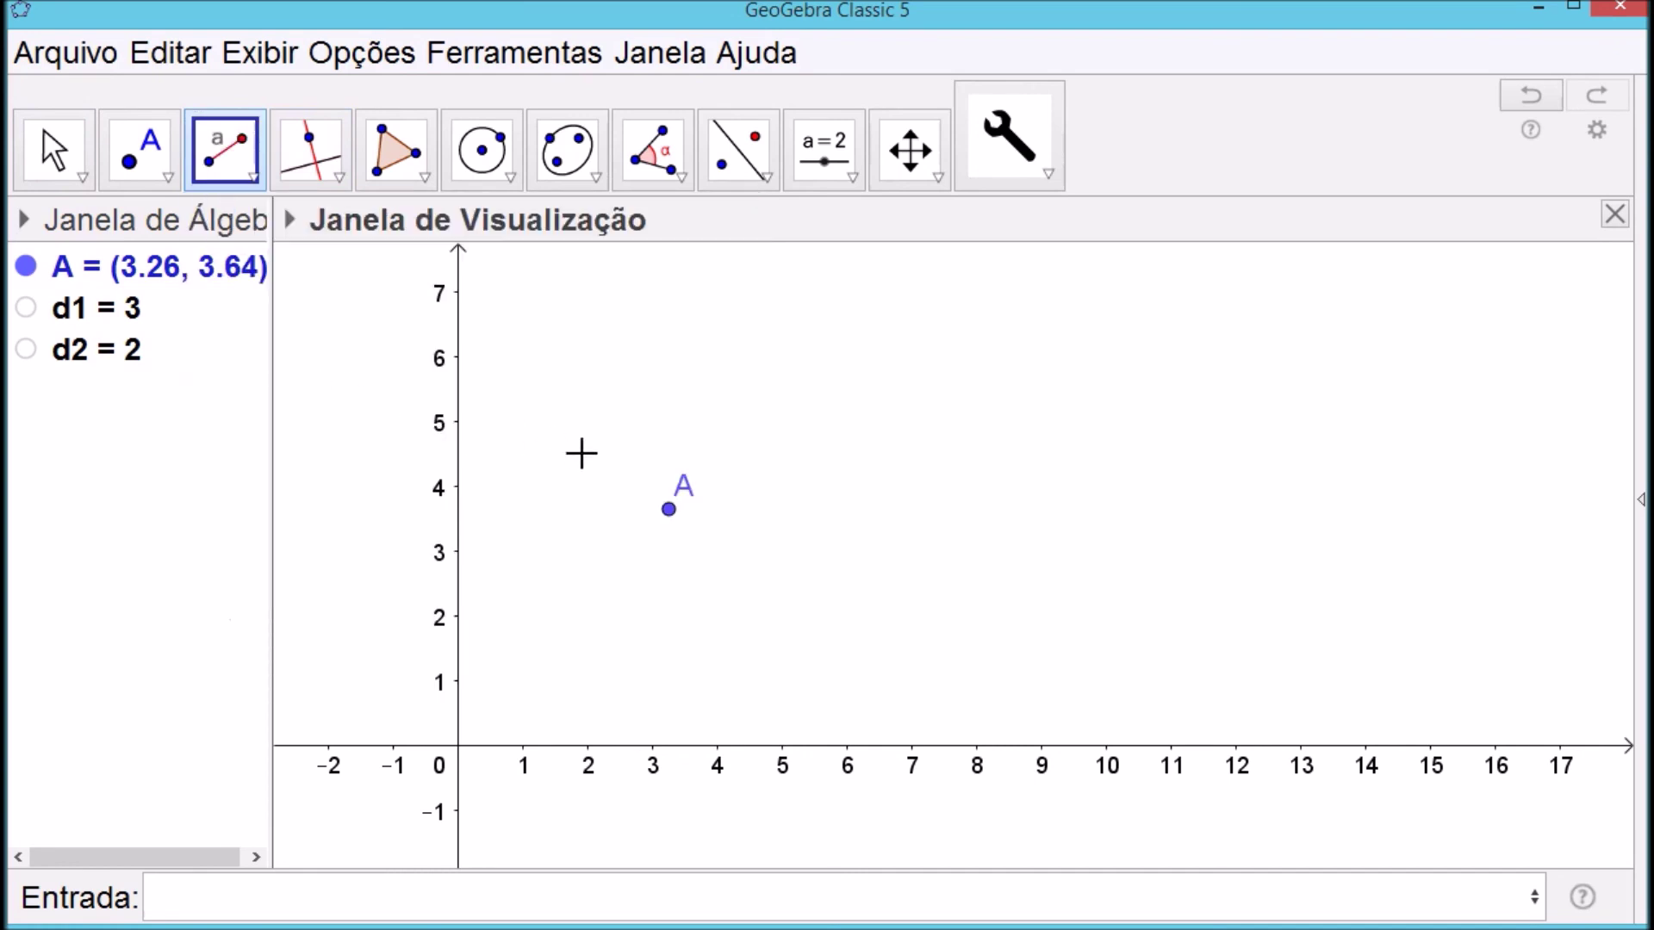
pyautogui.click(669, 511)
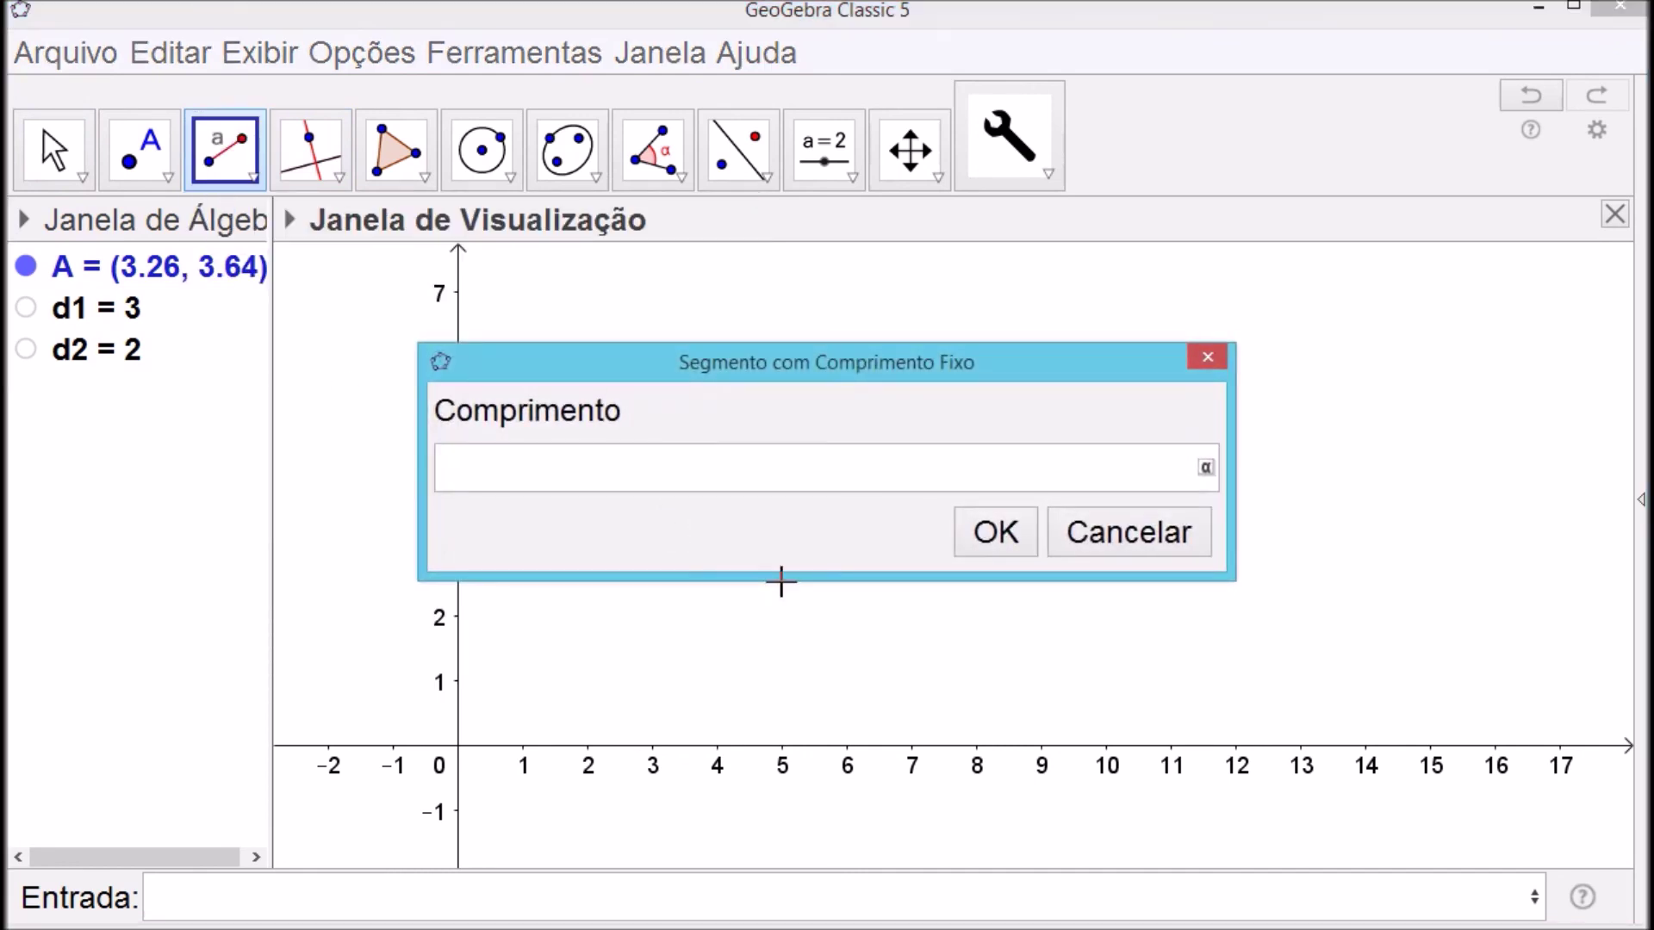
pyautogui.write('d1')
pyautogui.click(999, 531)
# Open the object options of segment f between points A and B
pyautogui.click(85, 144)
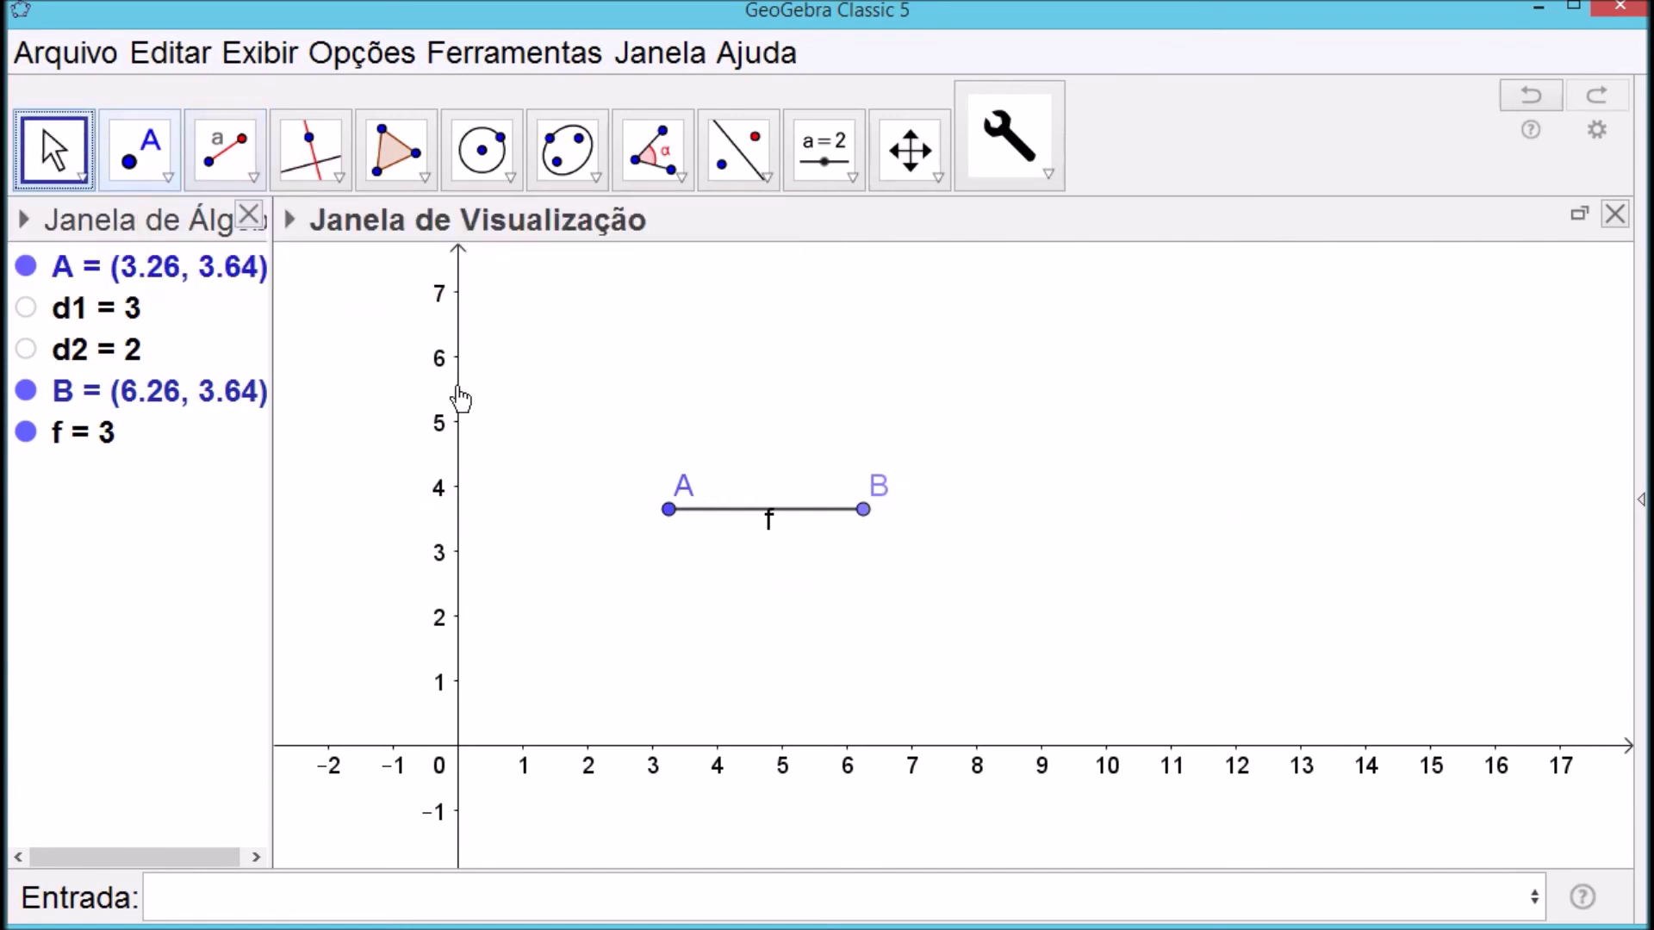
pyautogui.rightClick(749, 510)
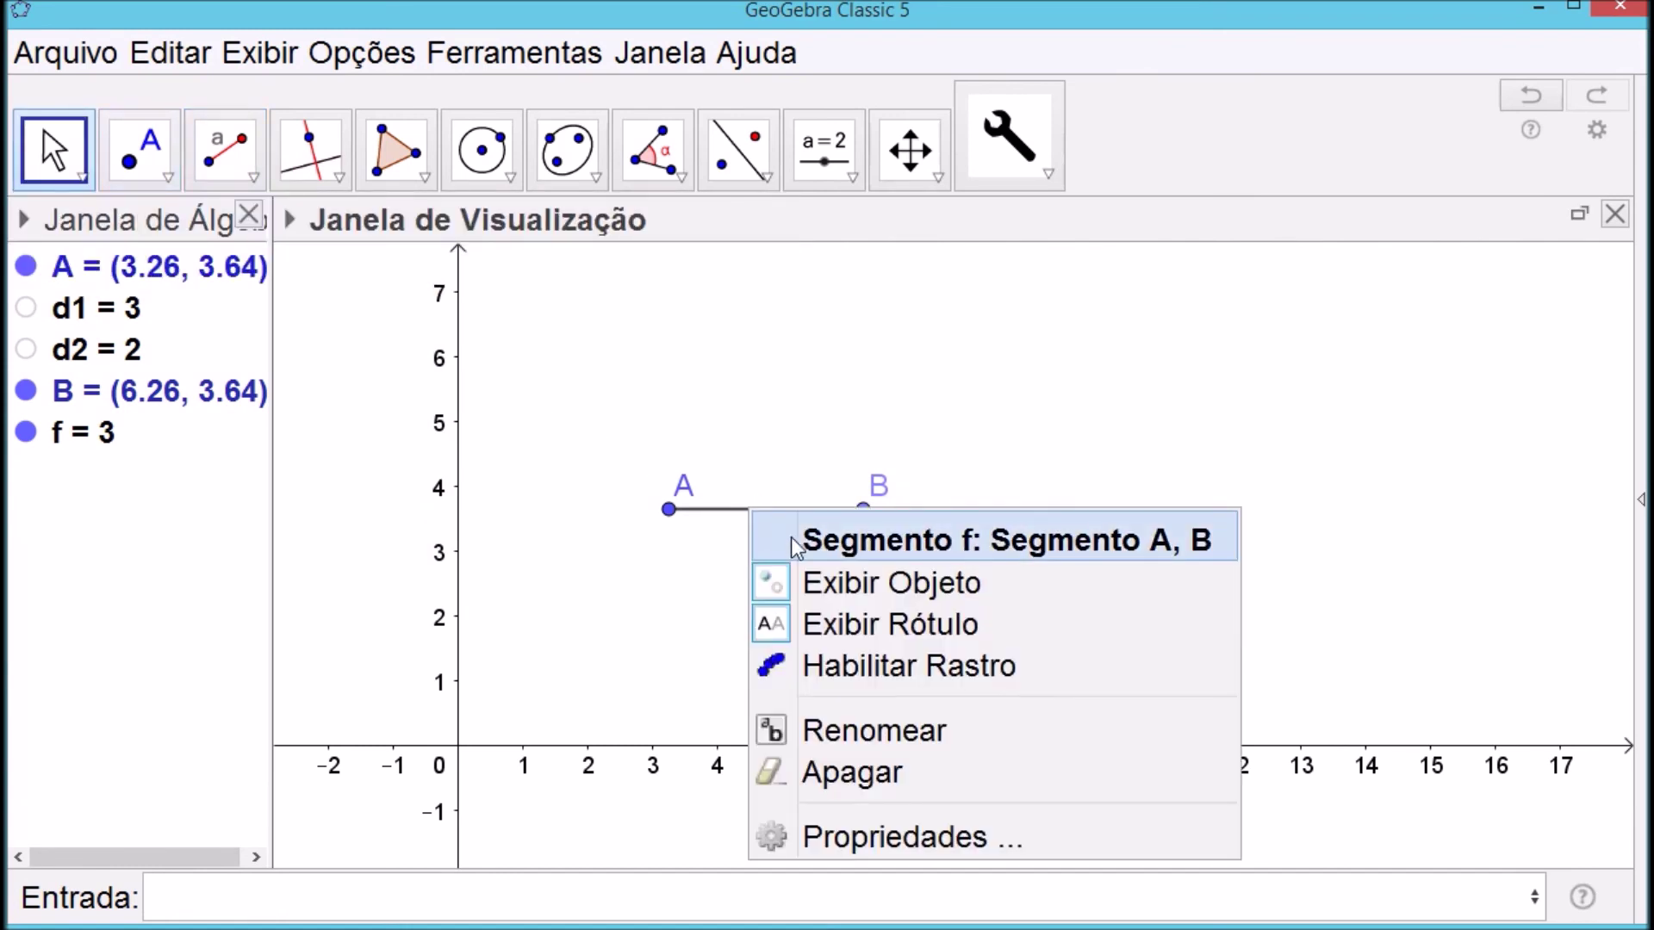
# Hide the label of the segment between A and B and construct the segment's midpoint
pyautogui.click(891, 622)
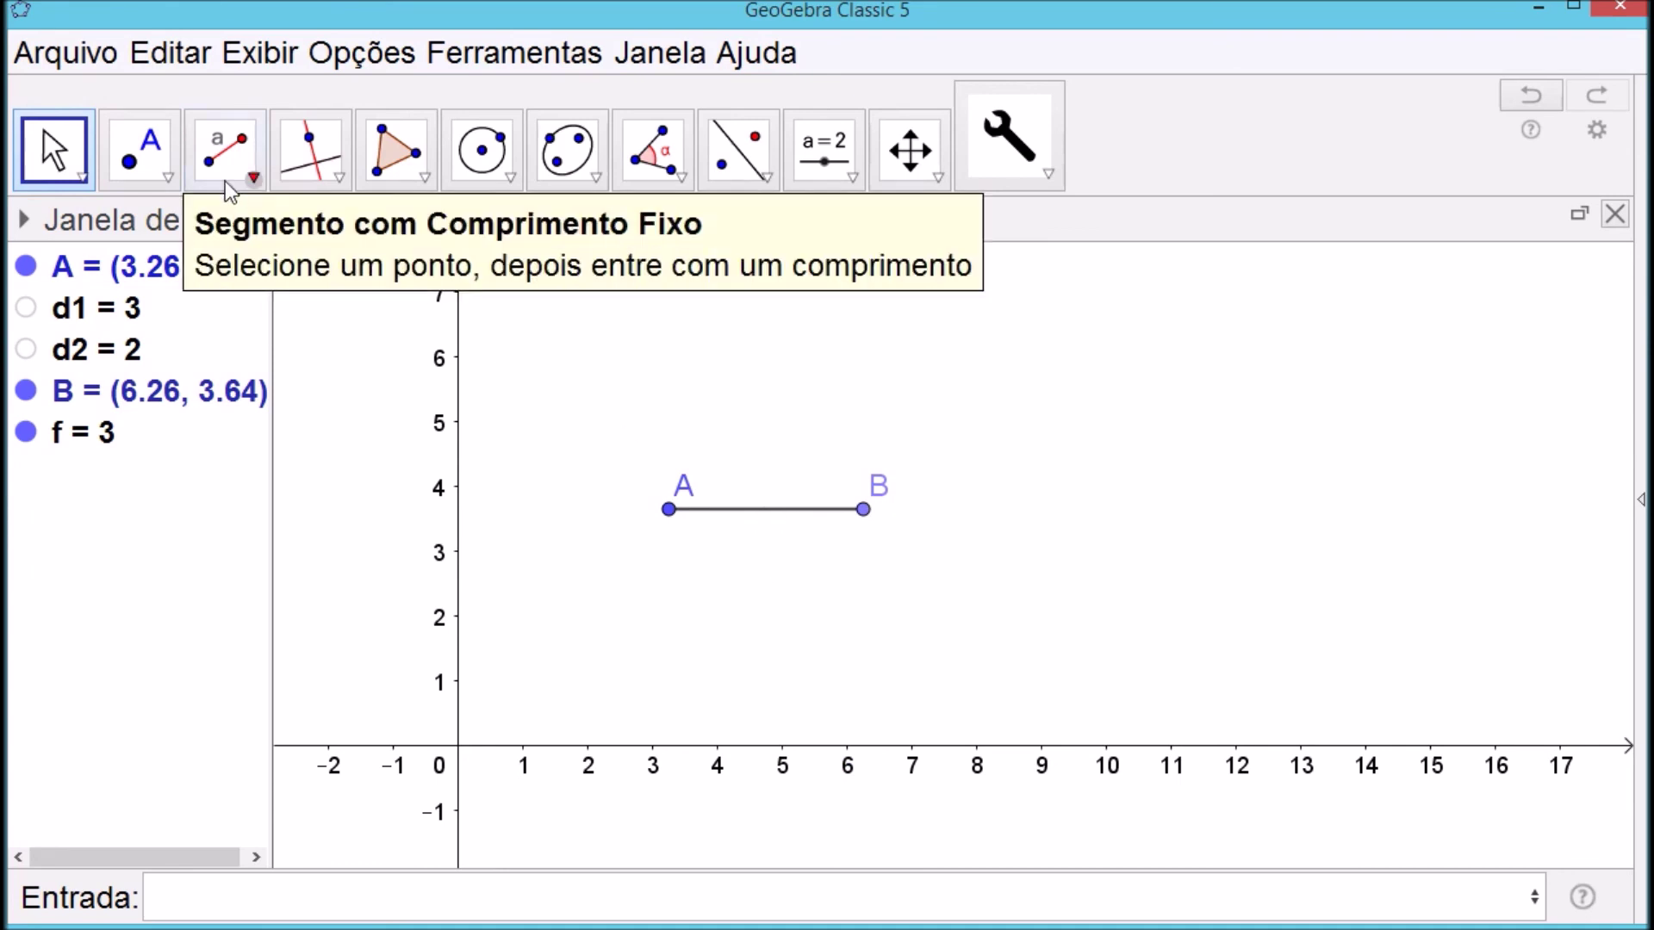
pyautogui.click(243, 174)
pyautogui.moveTo(169, 178)
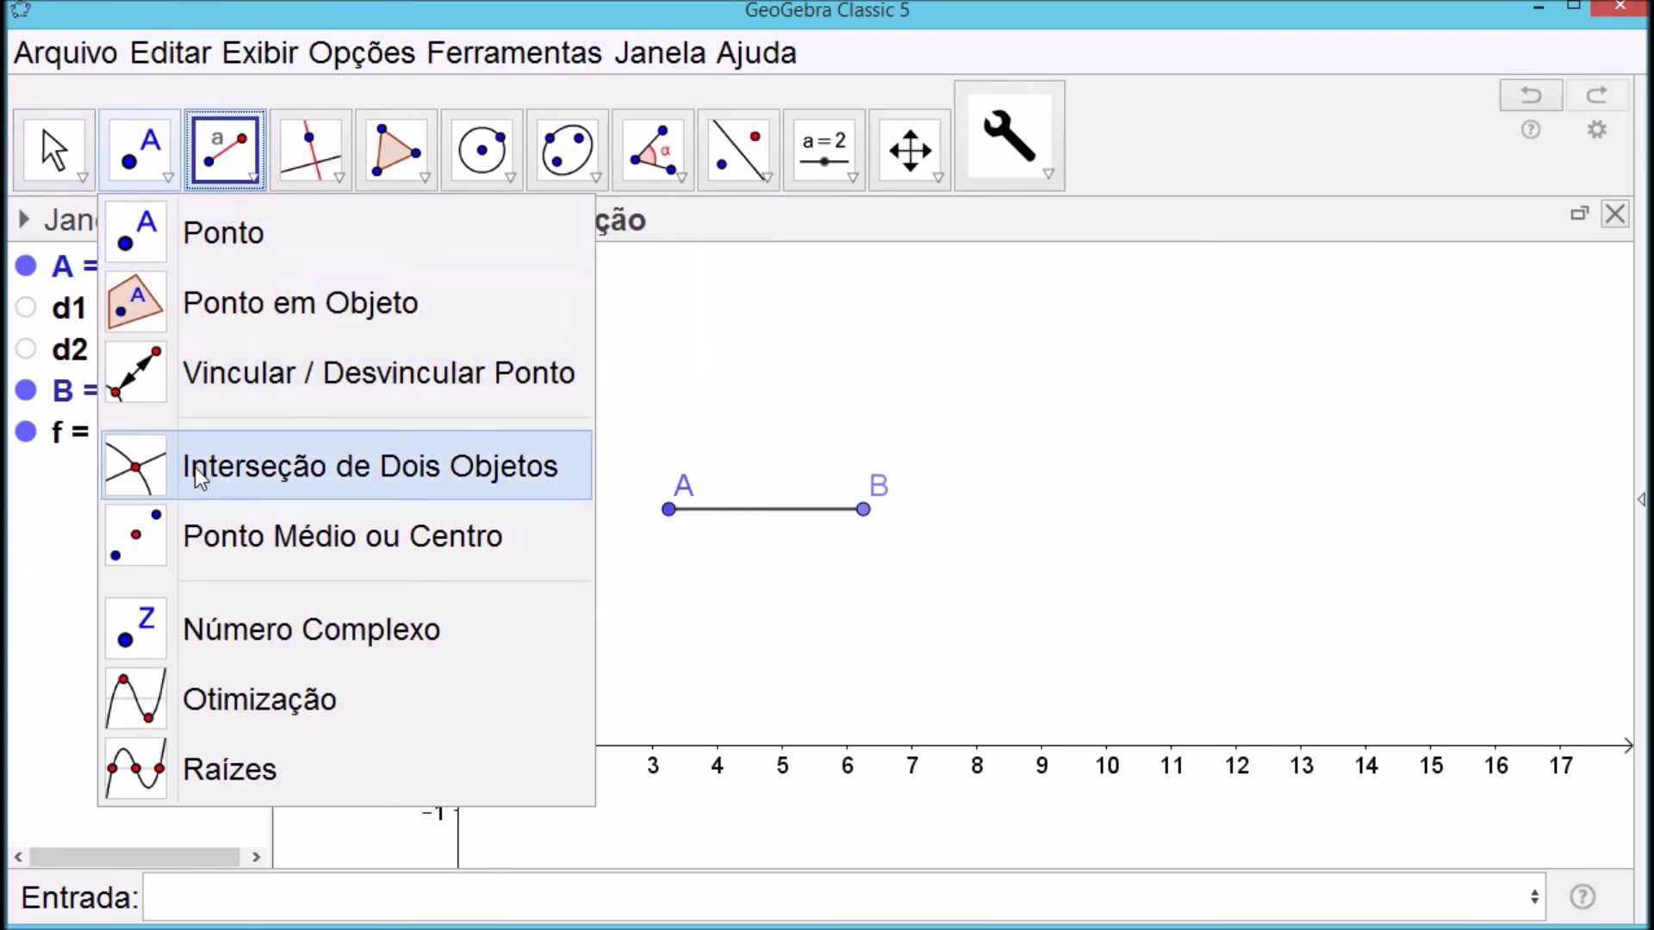
pyautogui.click(201, 558)
pyautogui.click(715, 510)
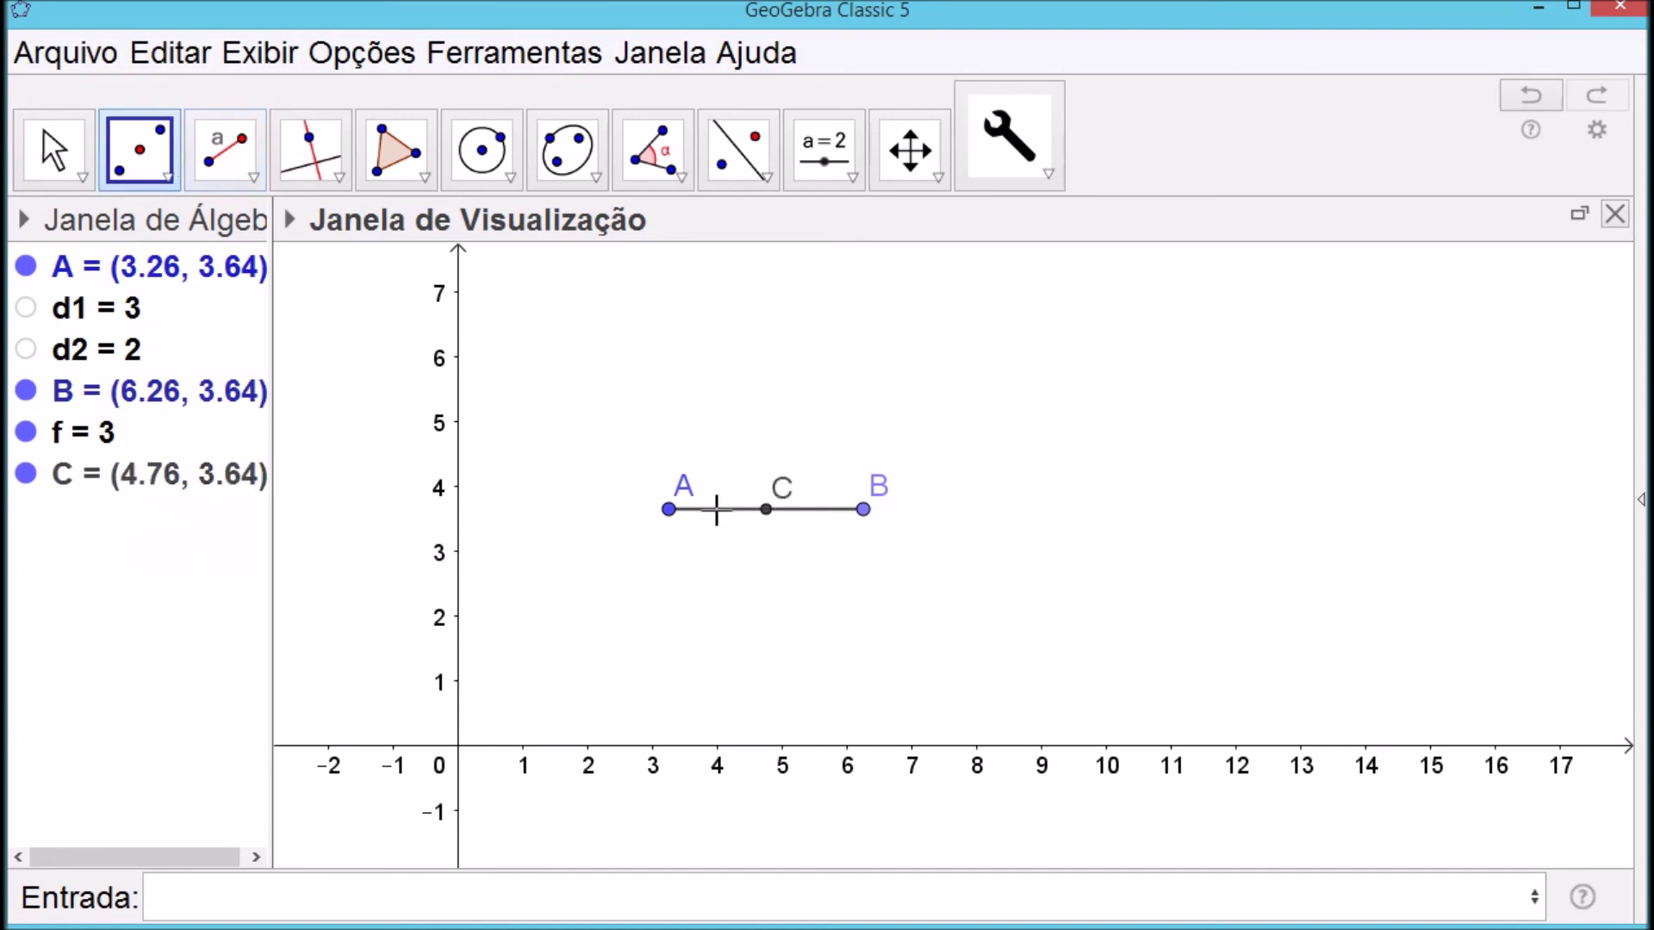
pyautogui.press('Escape')
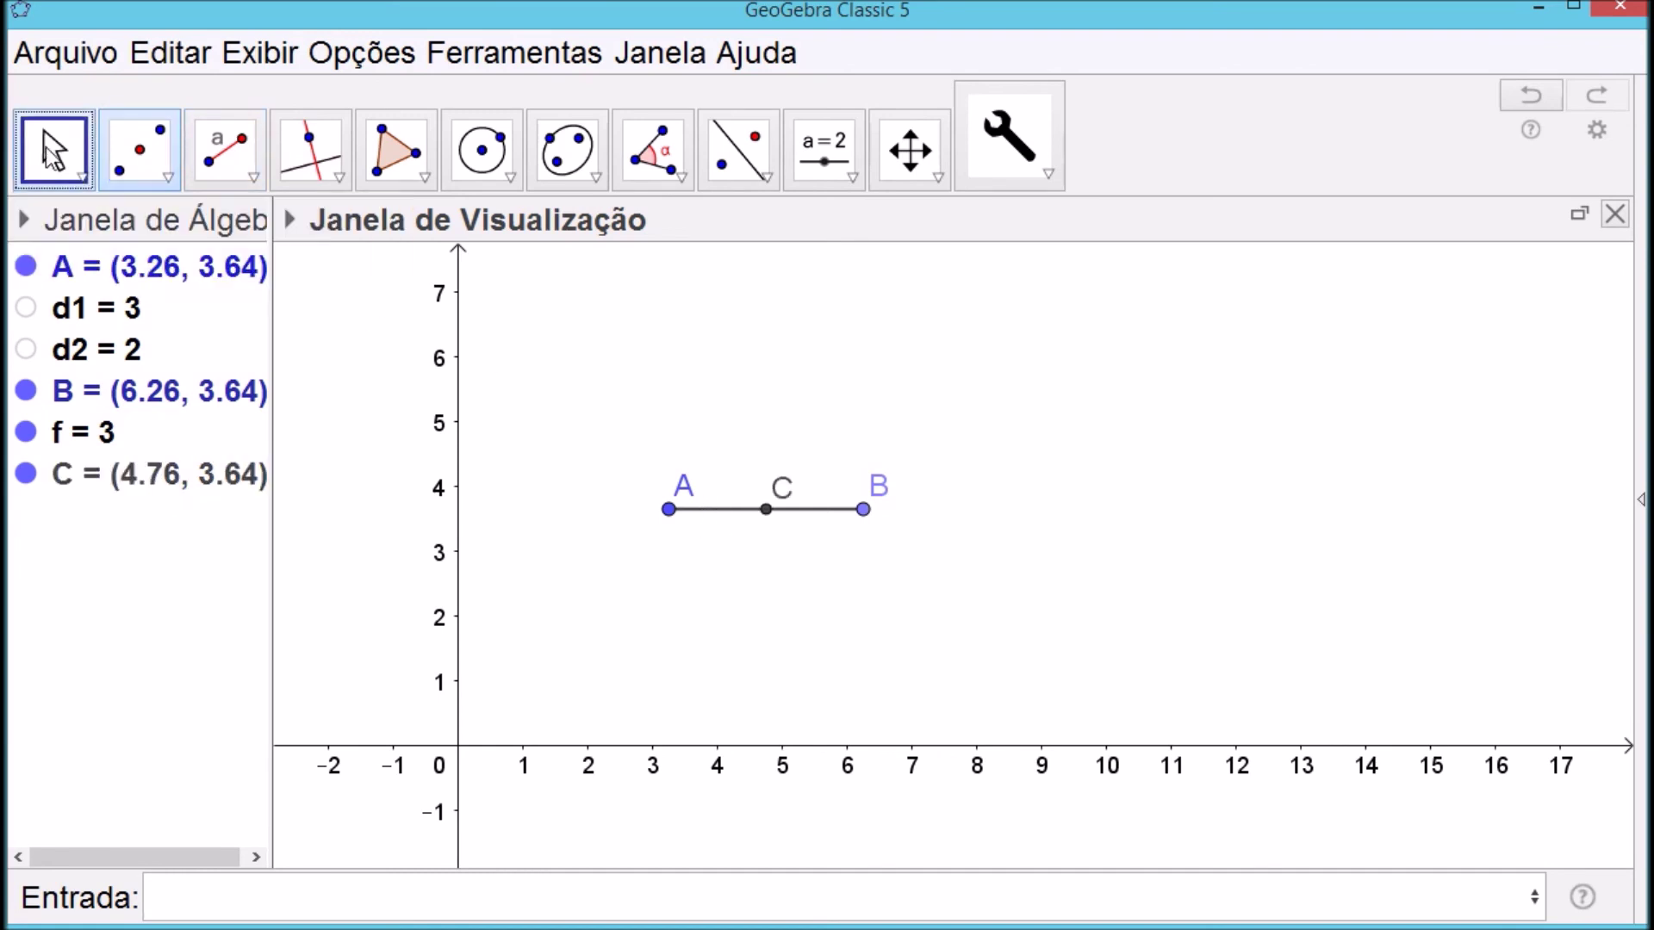
# Construct the line perpendicular to segment AB through its midpoint C
pyautogui.click(334, 174)
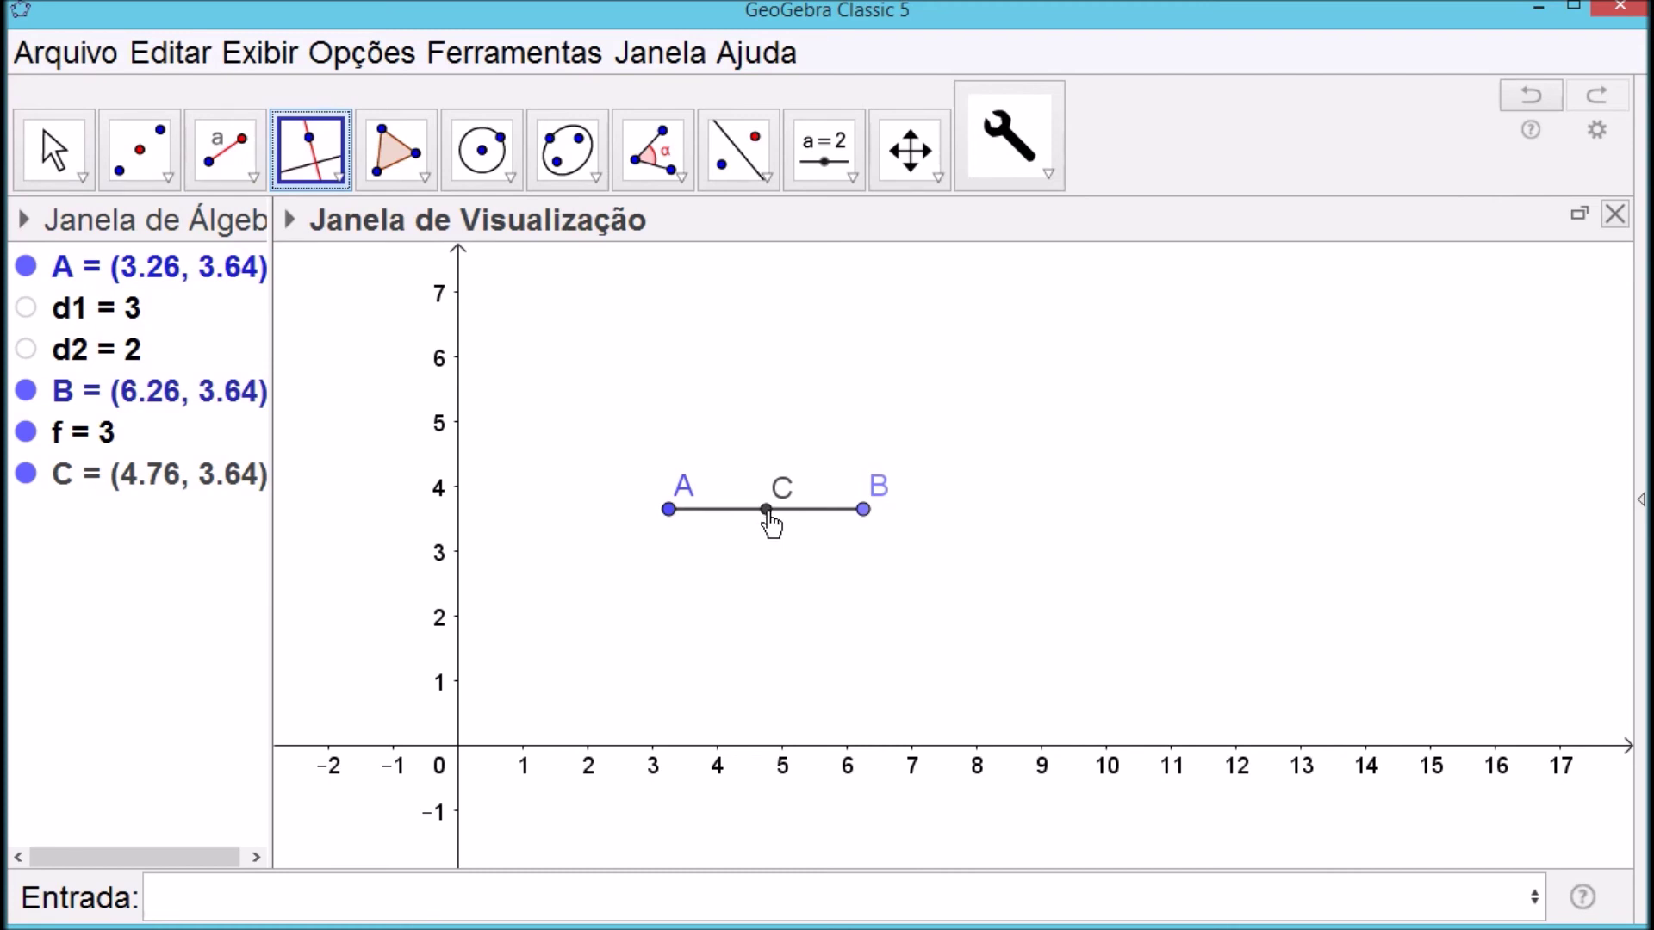
pyautogui.click(736, 513)
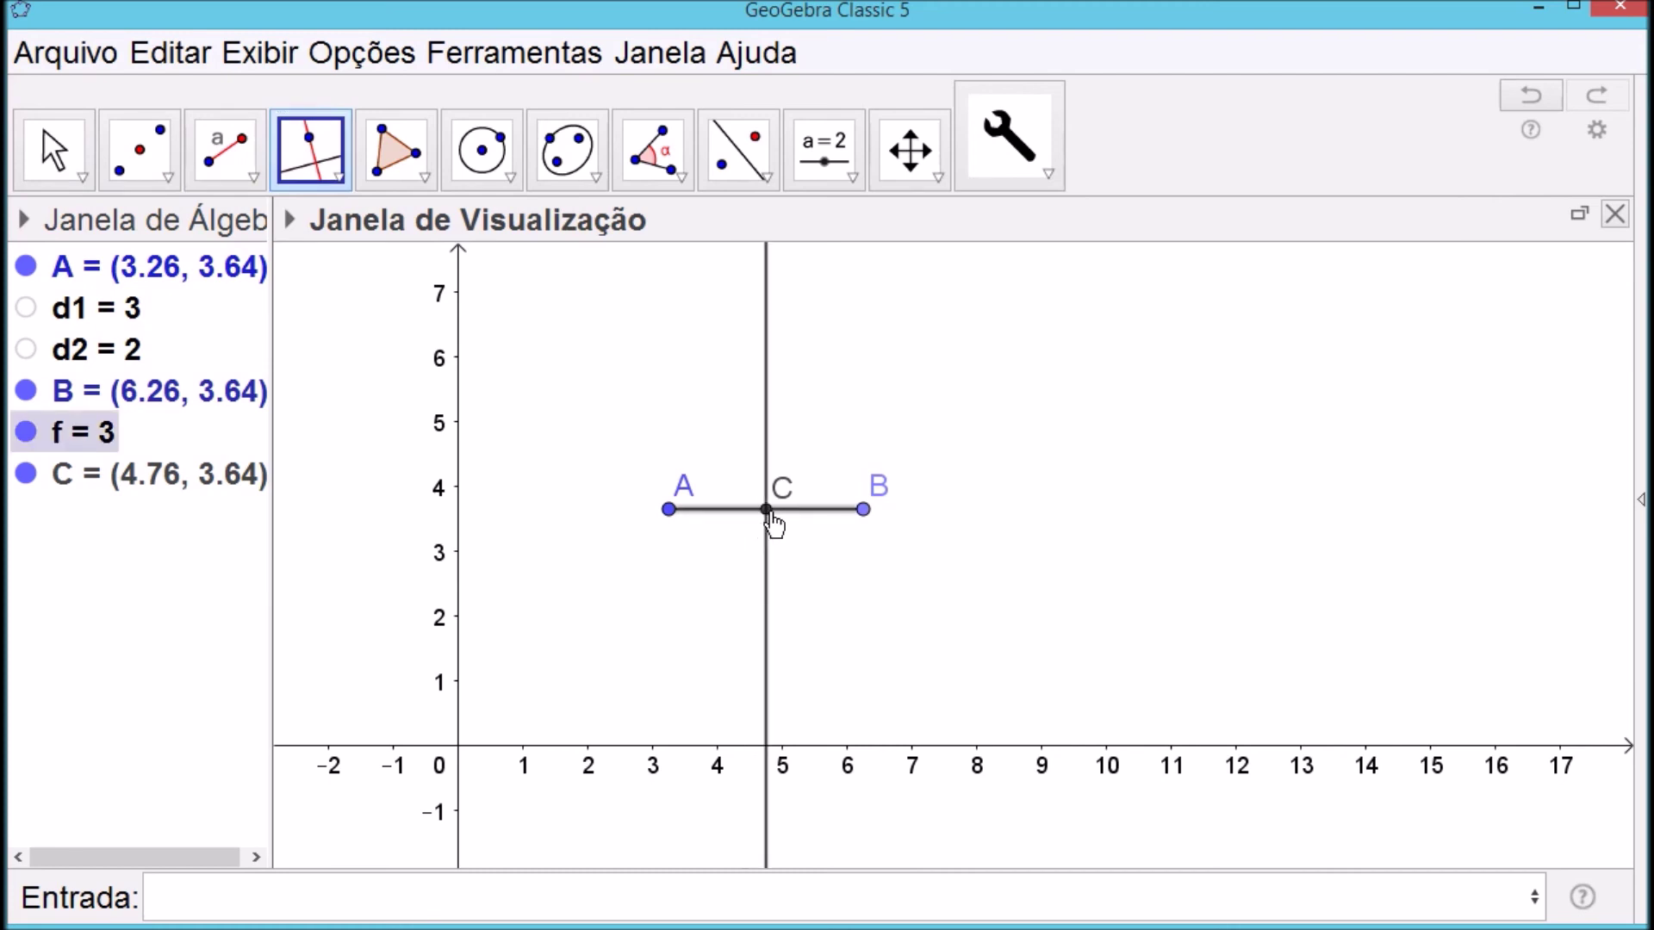
pyautogui.click(772, 521)
pyautogui.press('Escape')
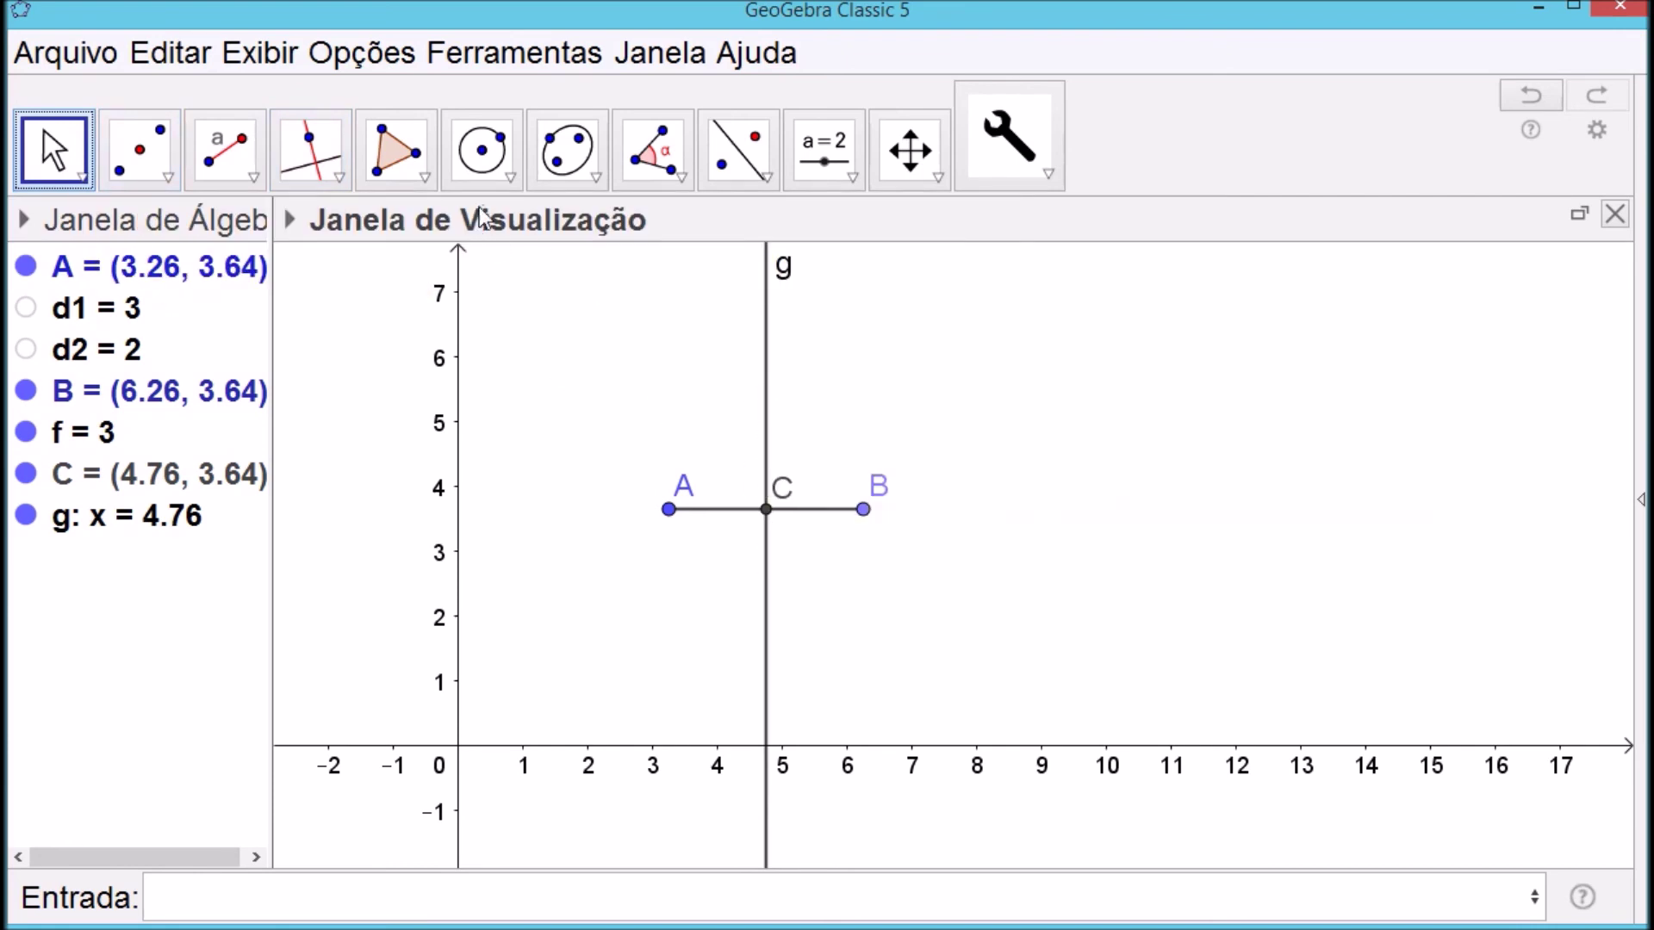
# Draw a circle centred at midpoint C with radius d2/2
pyautogui.click(509, 176)
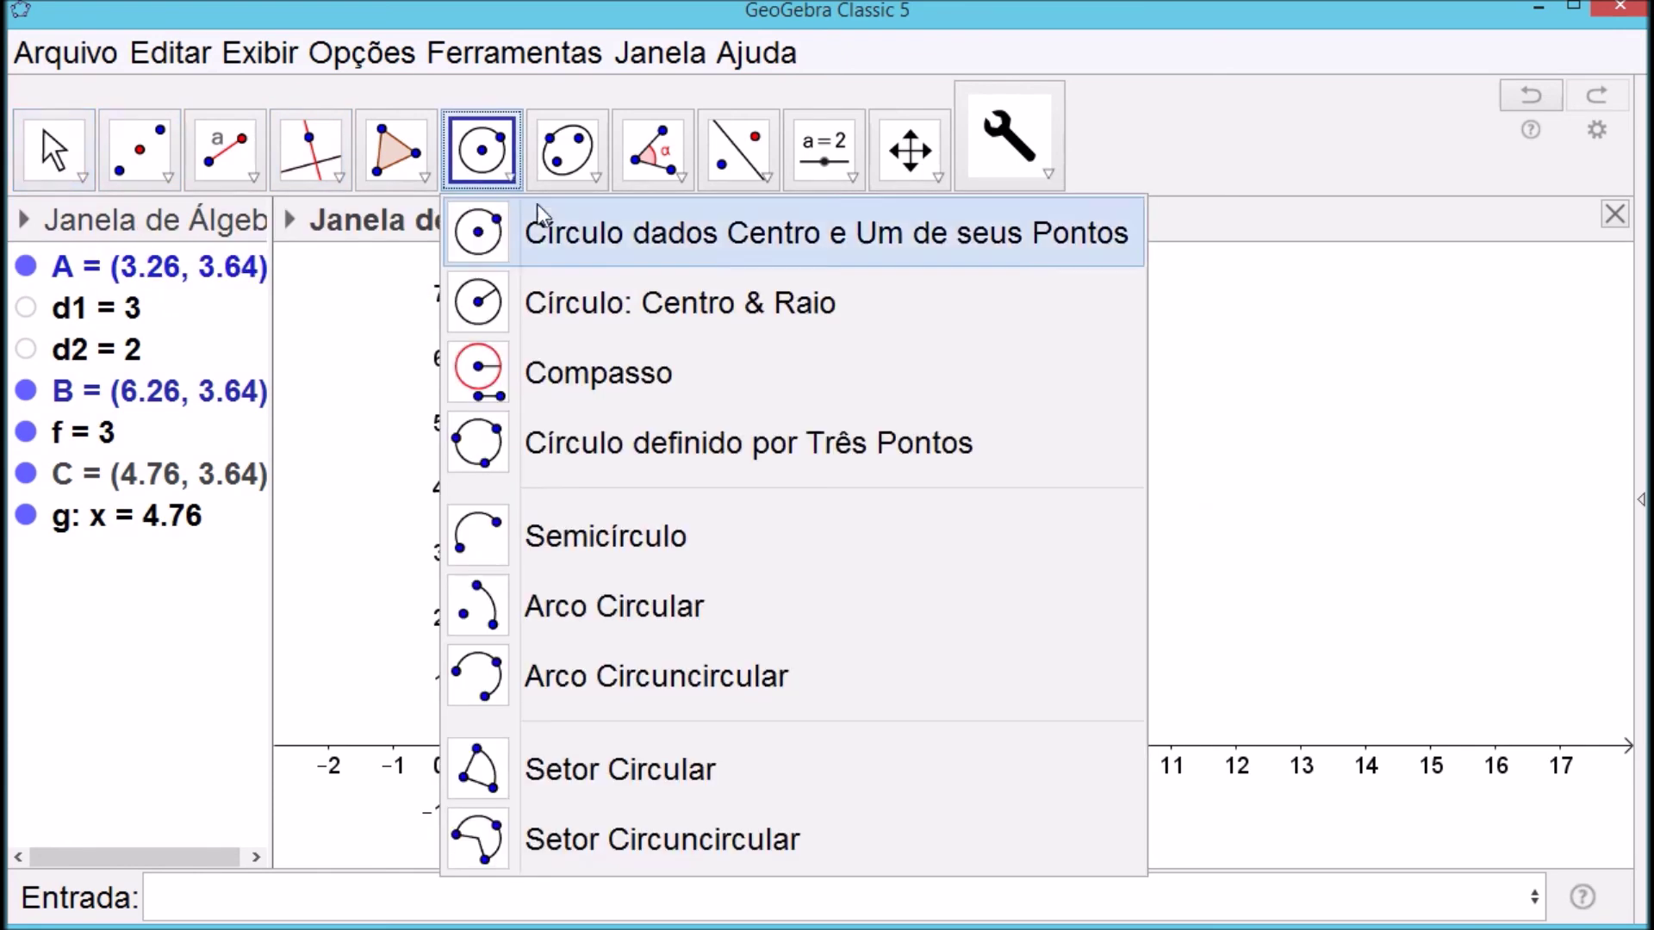
pyautogui.click(614, 302)
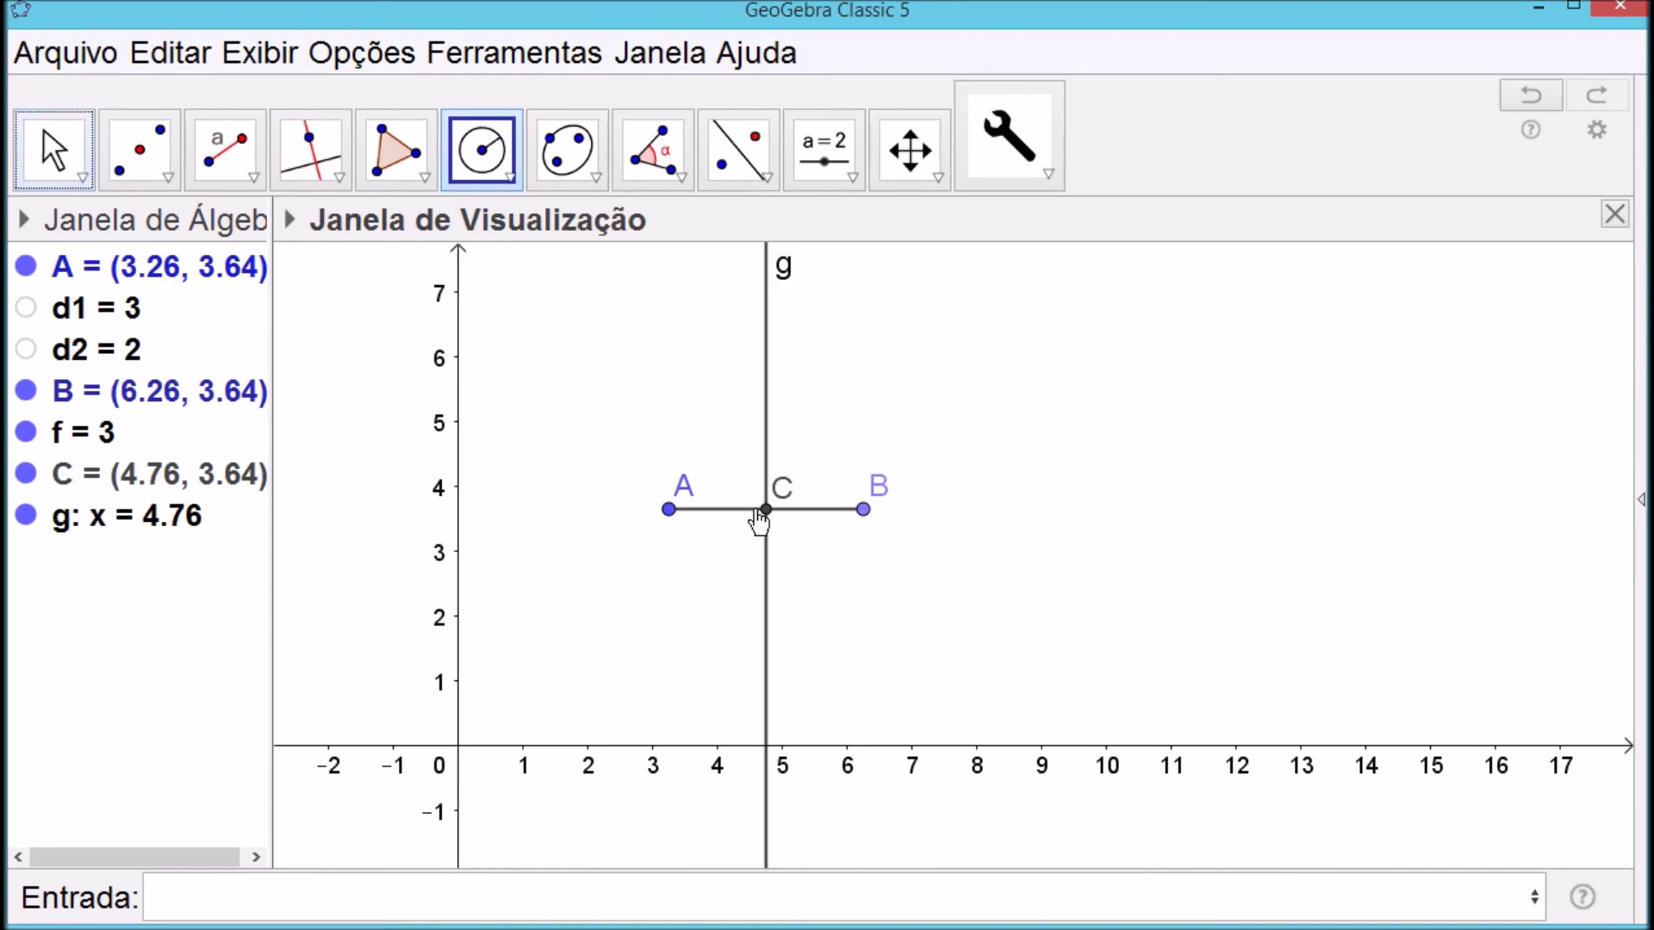
pyautogui.click(766, 510)
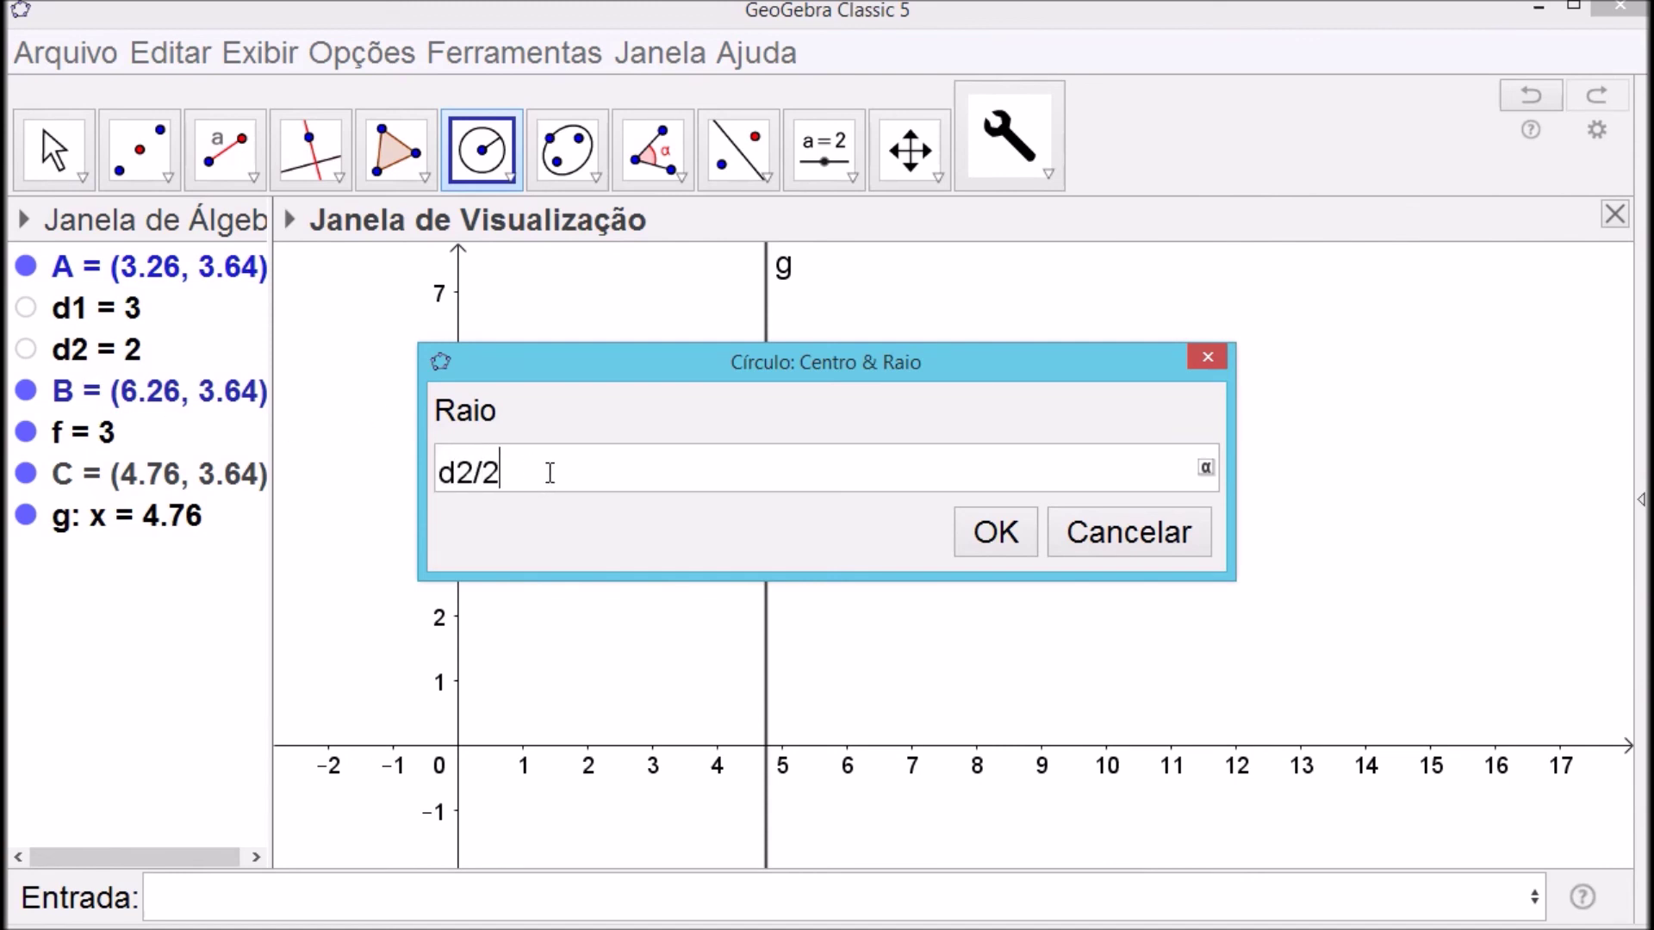
pyautogui.write('d2/2')
pyautogui.click(996, 530)
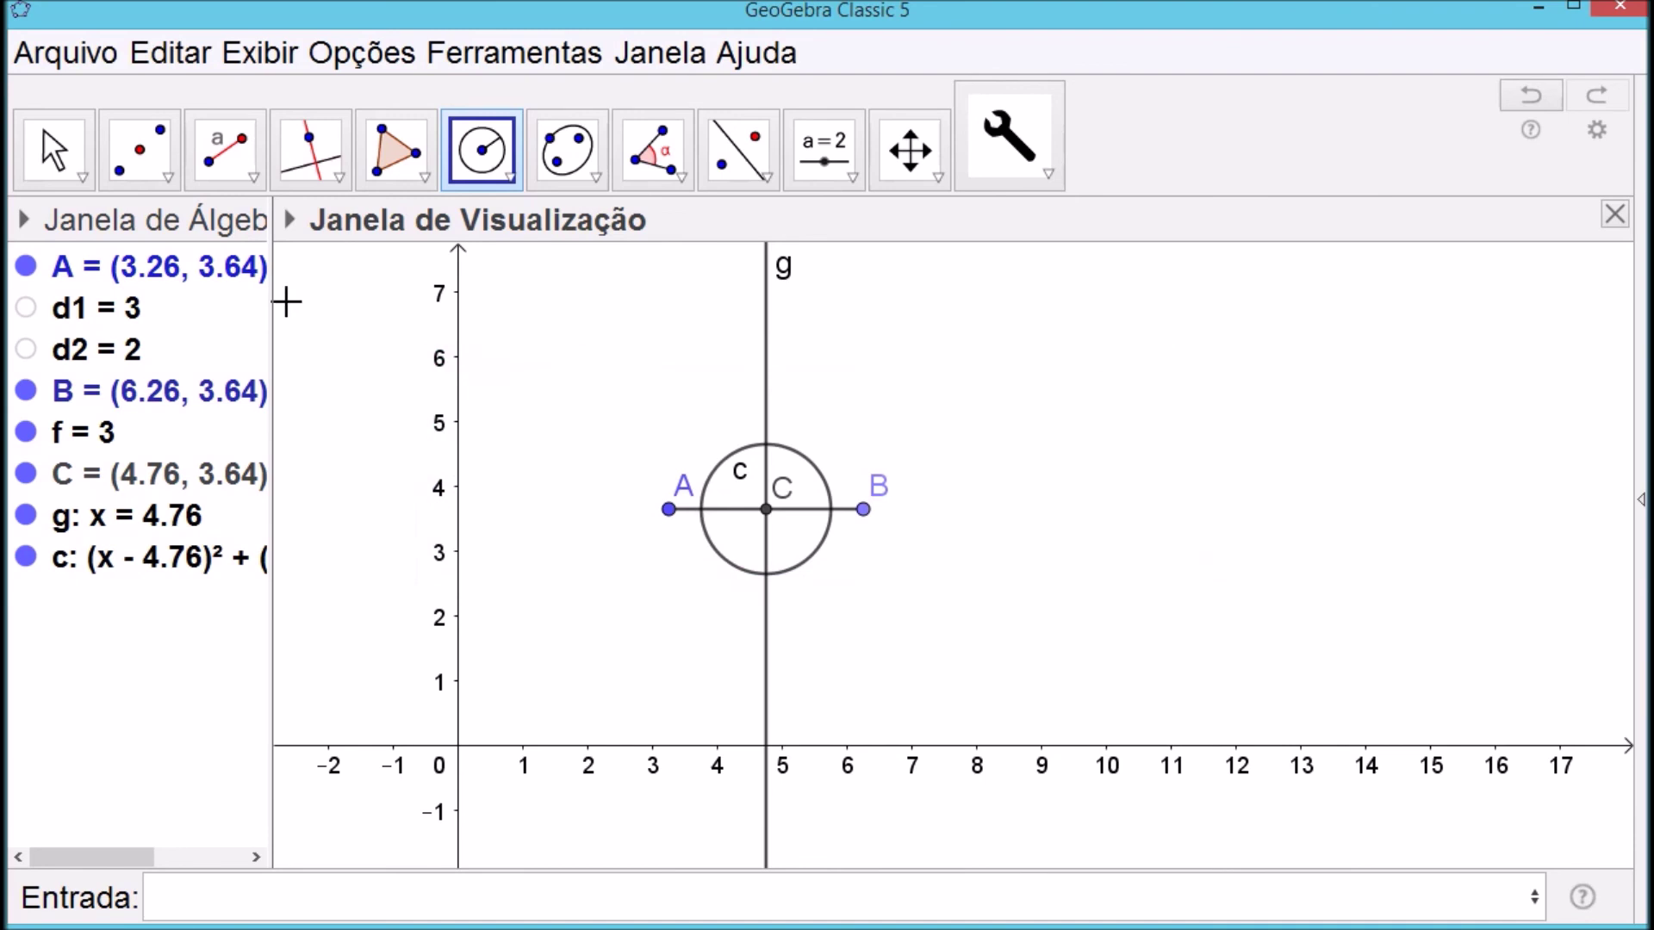
pyautogui.click(60, 150)
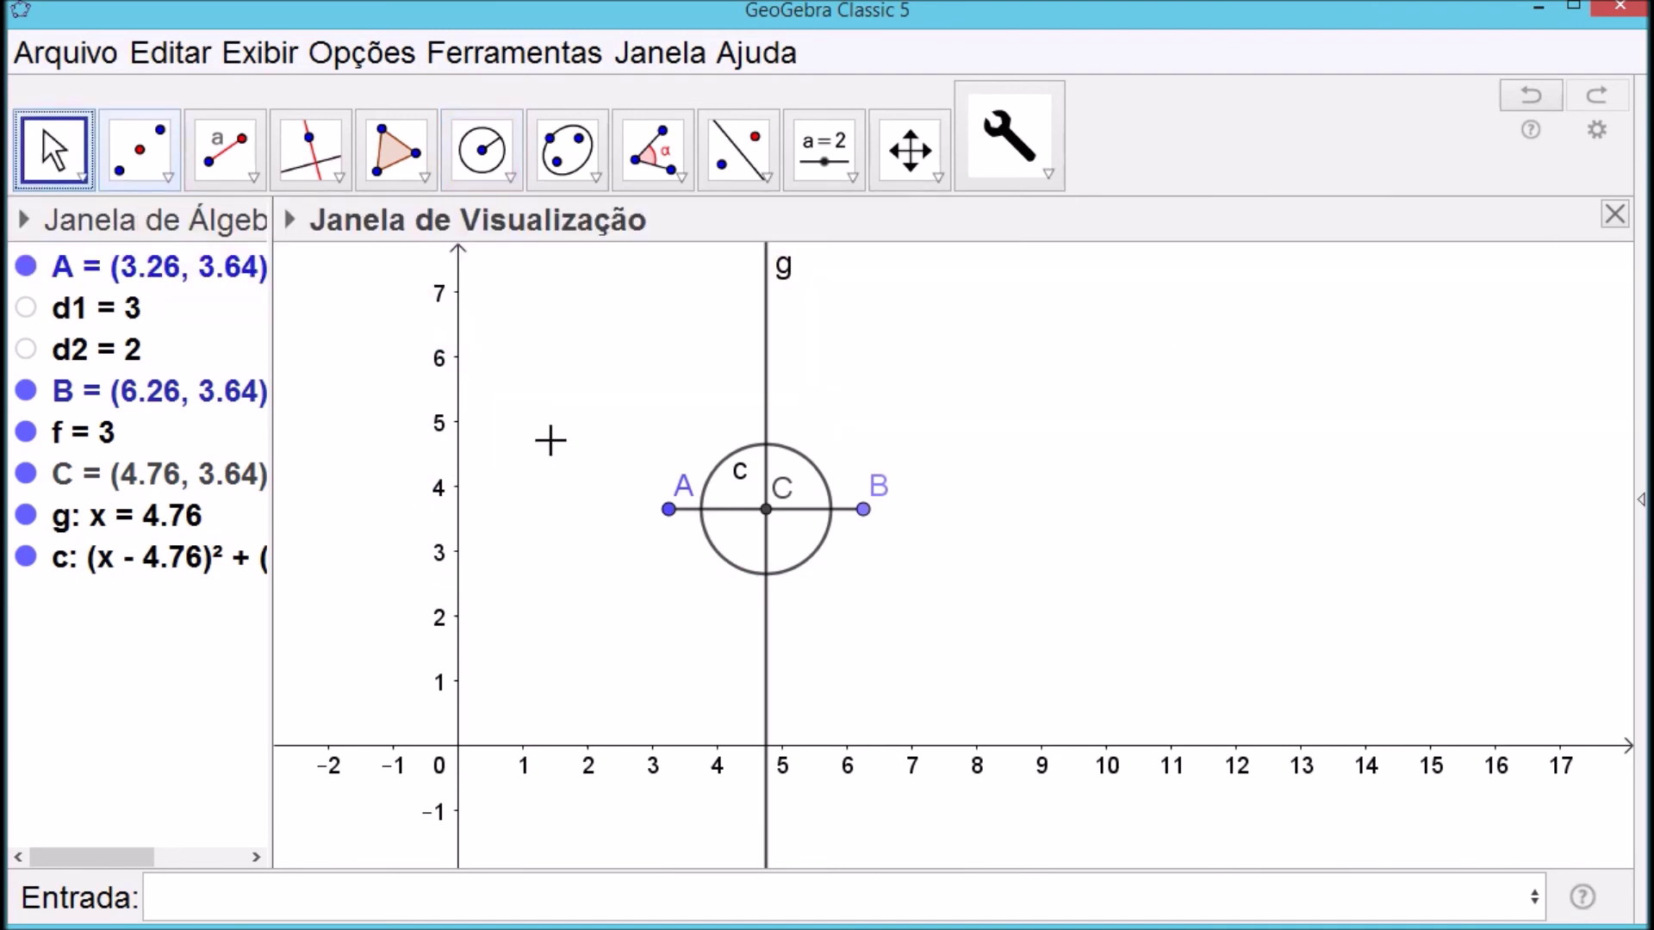
# Create both intersection points of the perpendicular line g and the circle
pyautogui.click(165, 180)
pyautogui.click(225, 468)
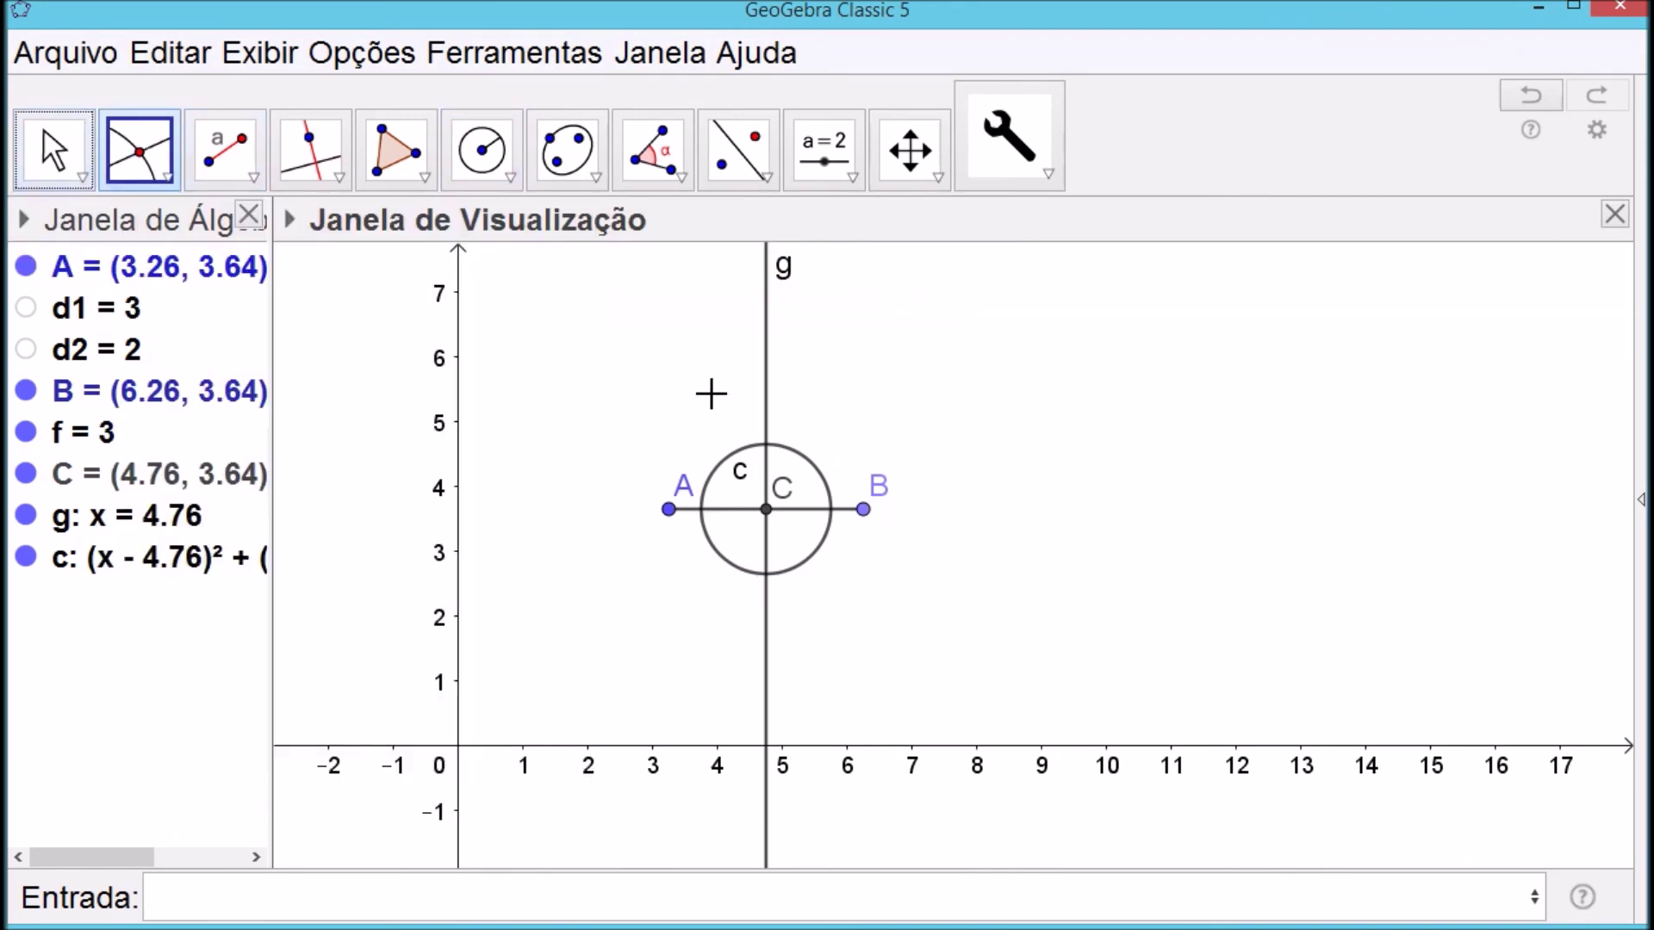
pyautogui.click(768, 353)
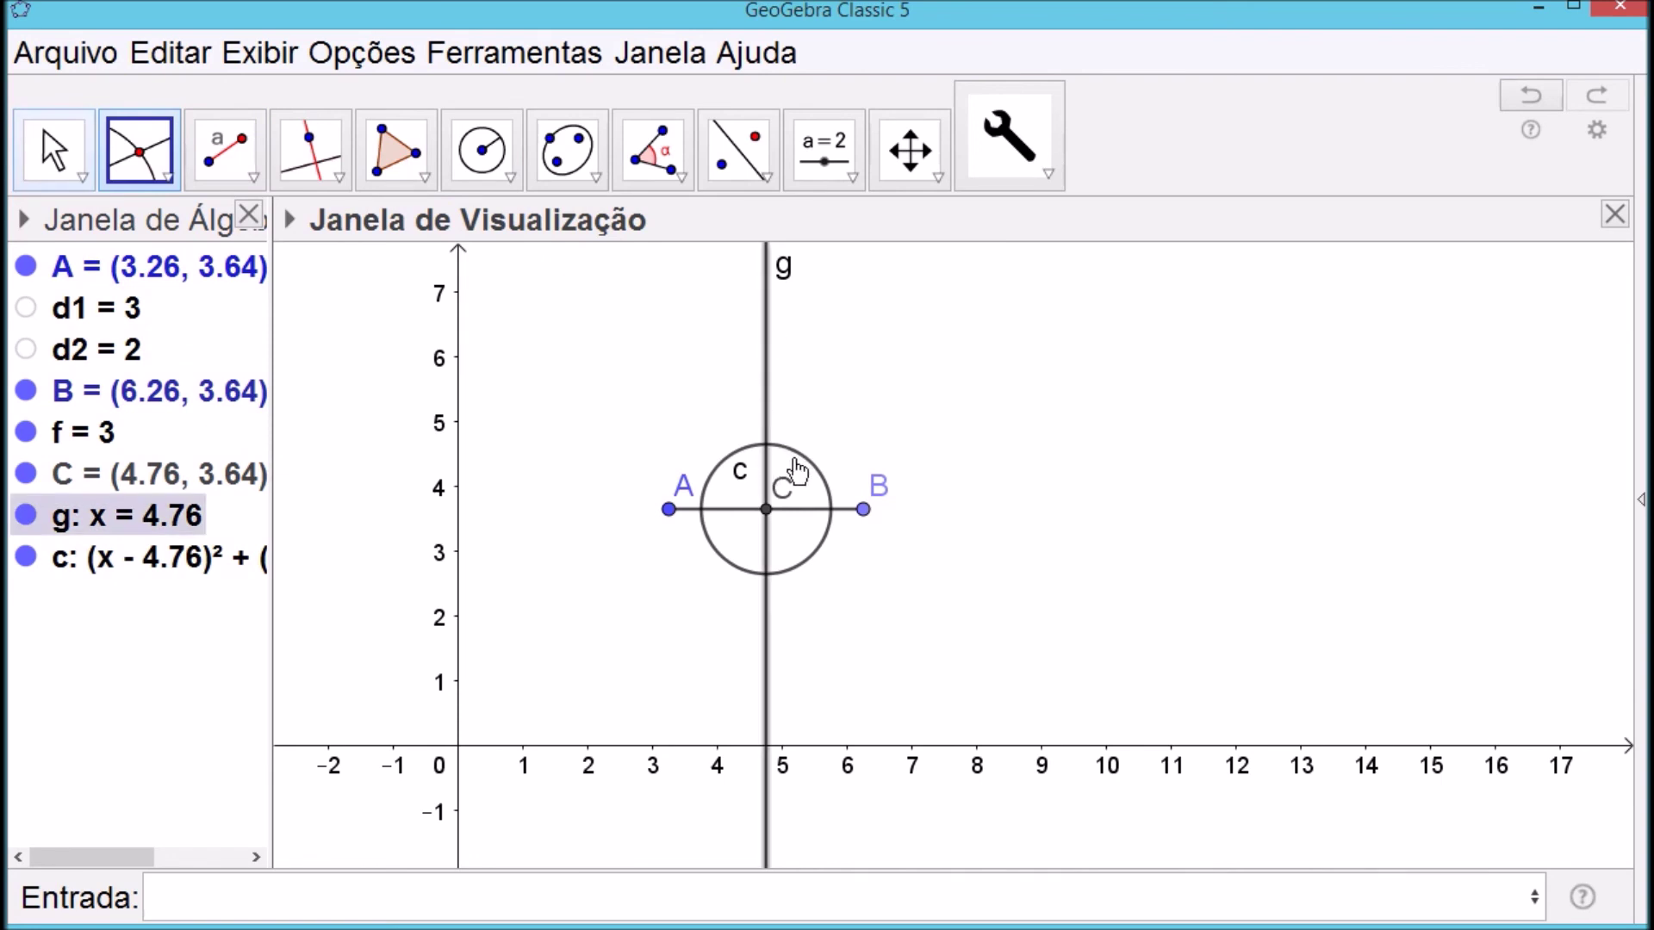
pyautogui.click(801, 466)
pyautogui.click(54, 151)
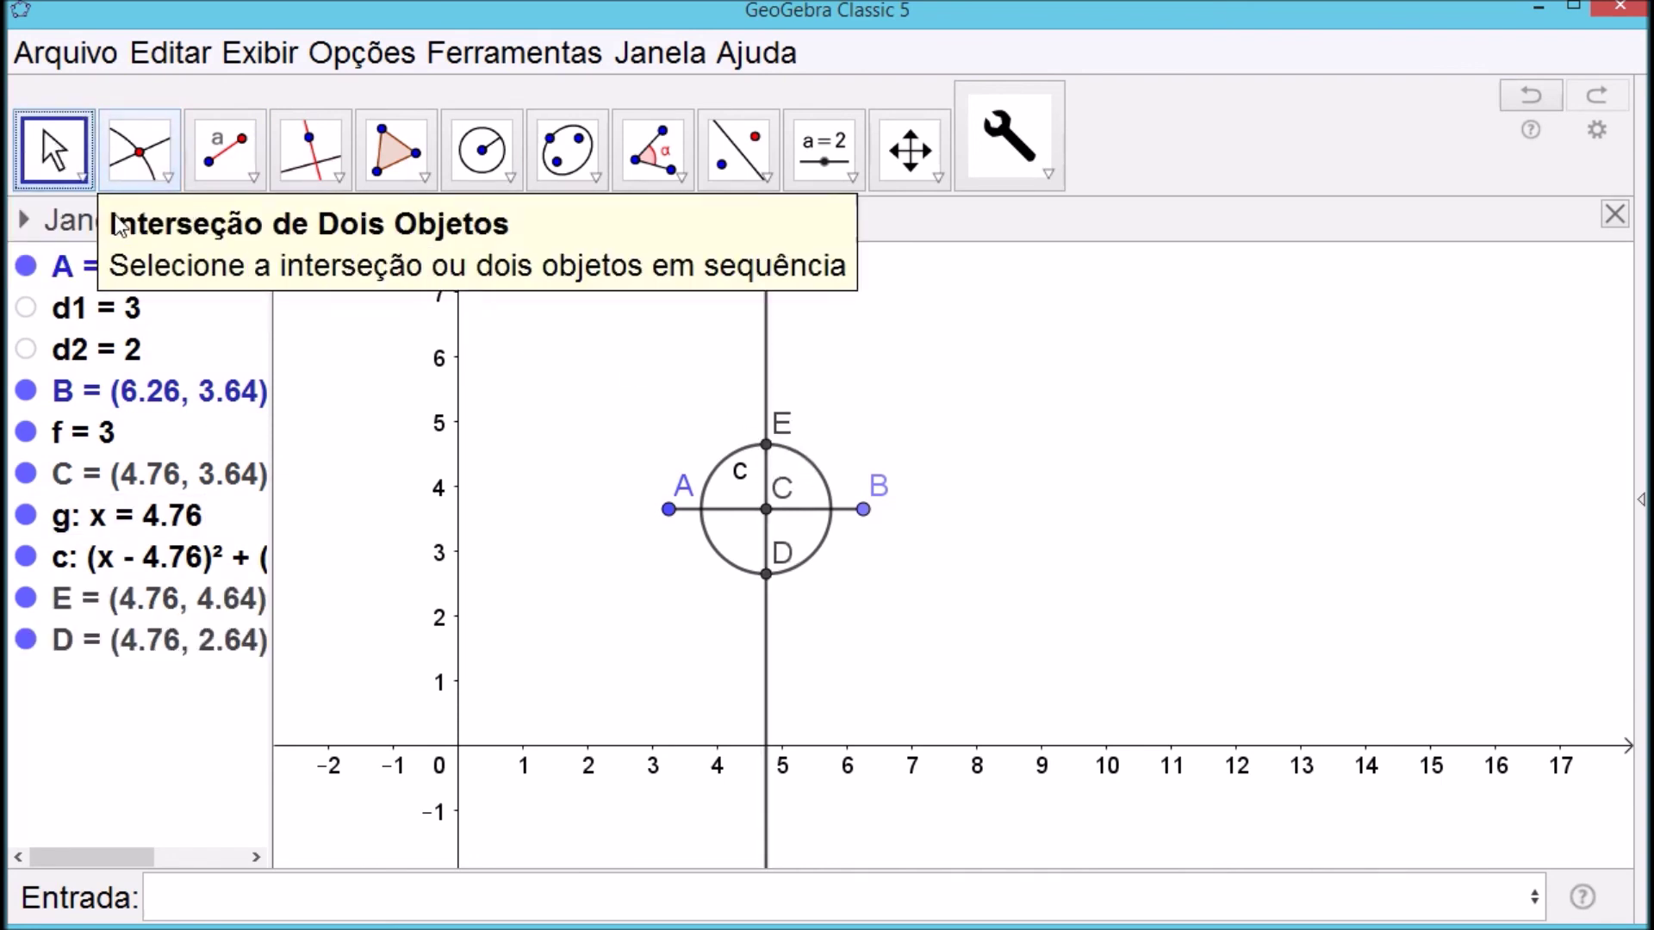
# Hide the construction objects: the circle, perpendicular line g, segment f and midpoint C
pyautogui.click(26, 557)
pyautogui.click(26, 515)
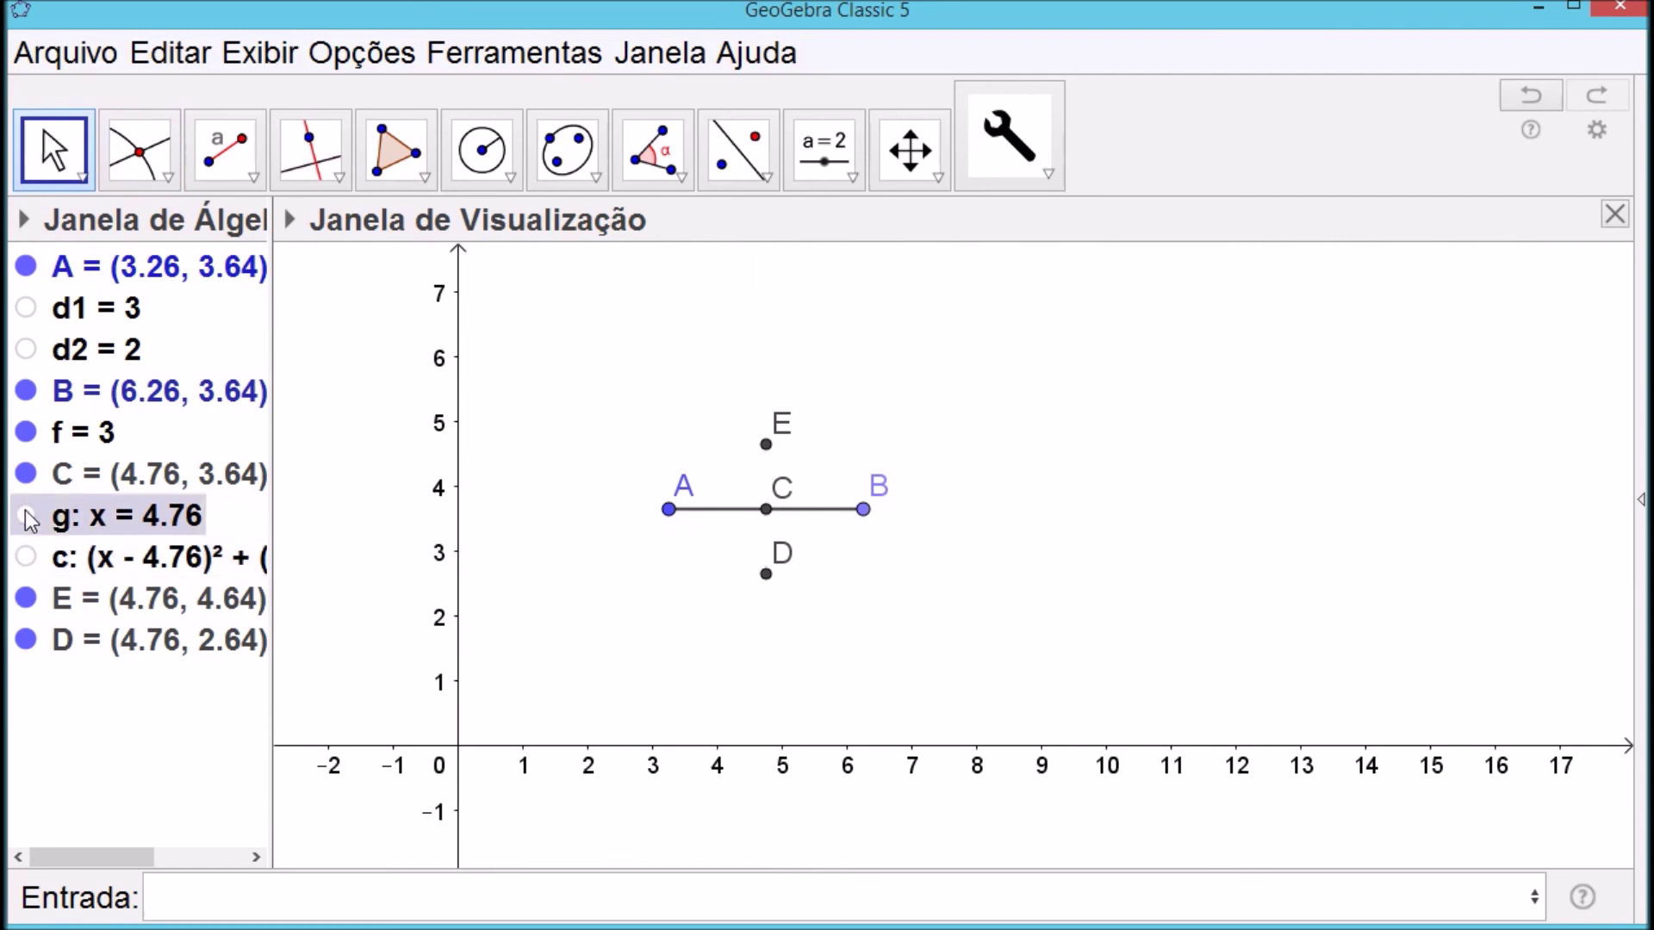
pyautogui.click(26, 433)
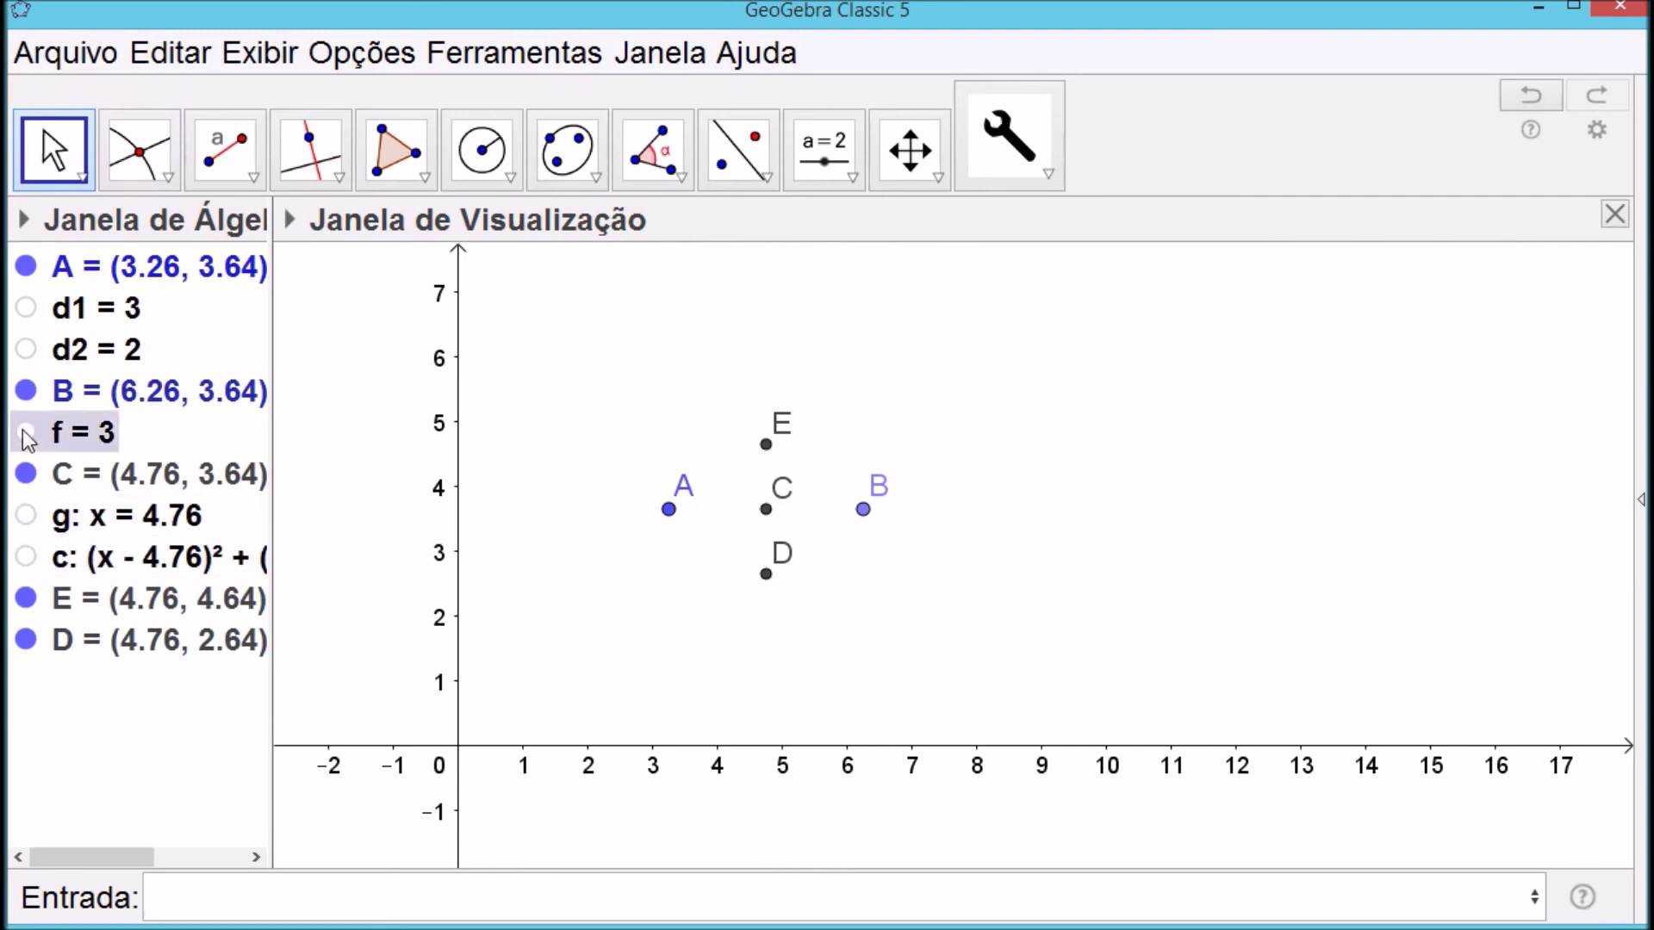
pyautogui.click(27, 474)
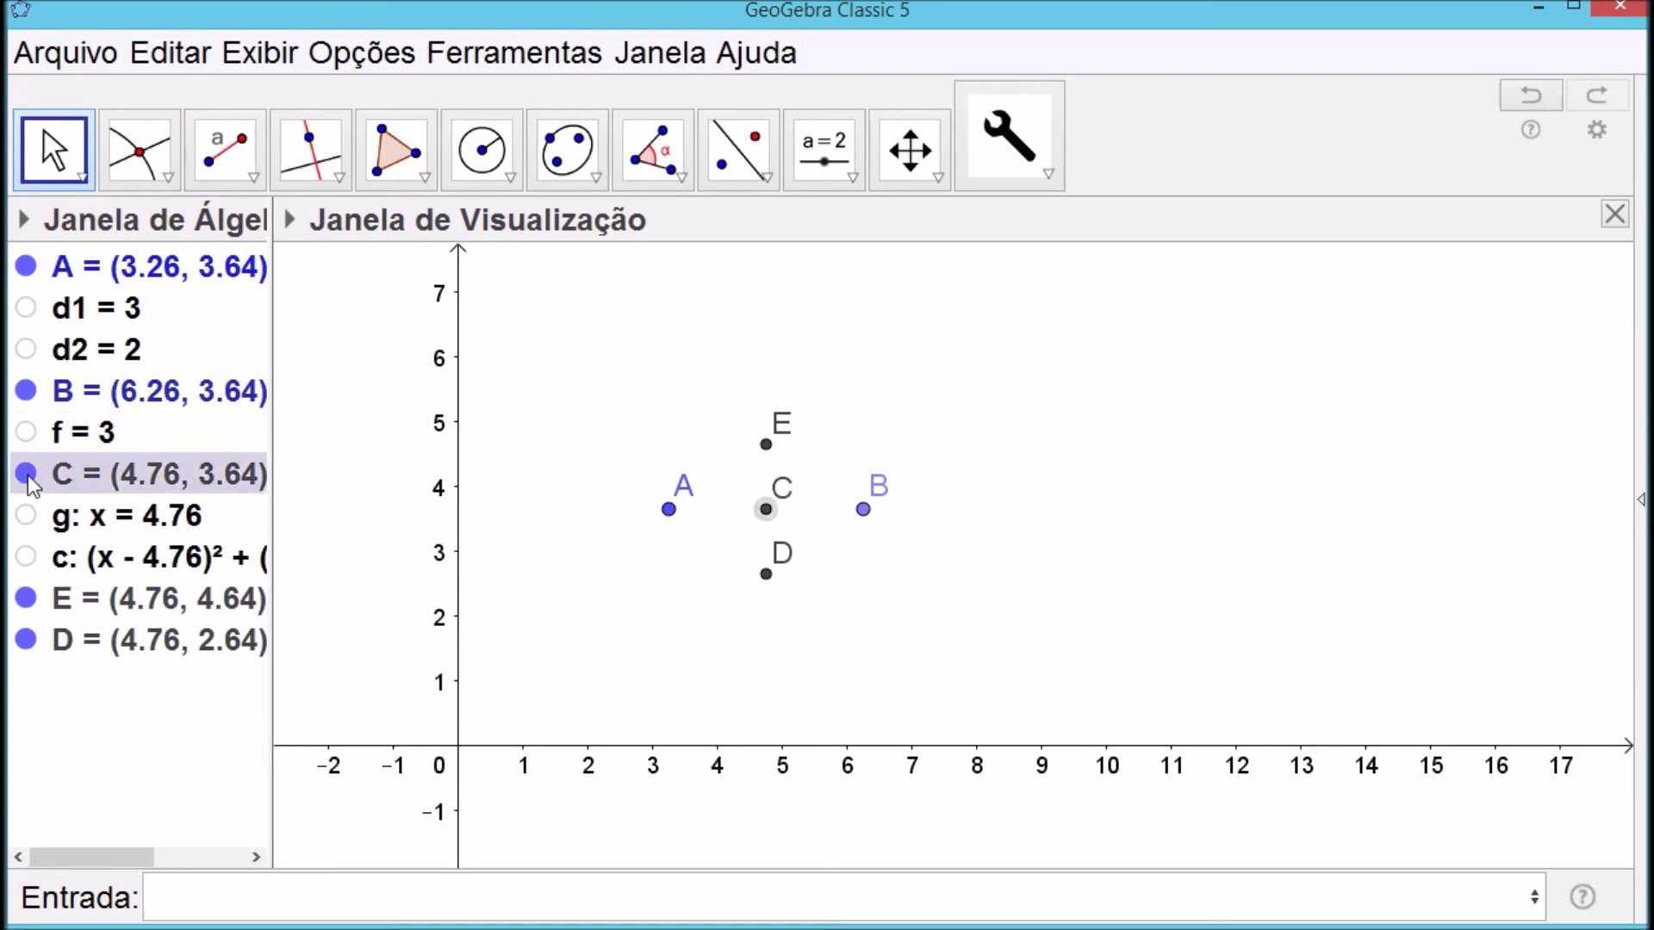
pyautogui.click(1074, 435)
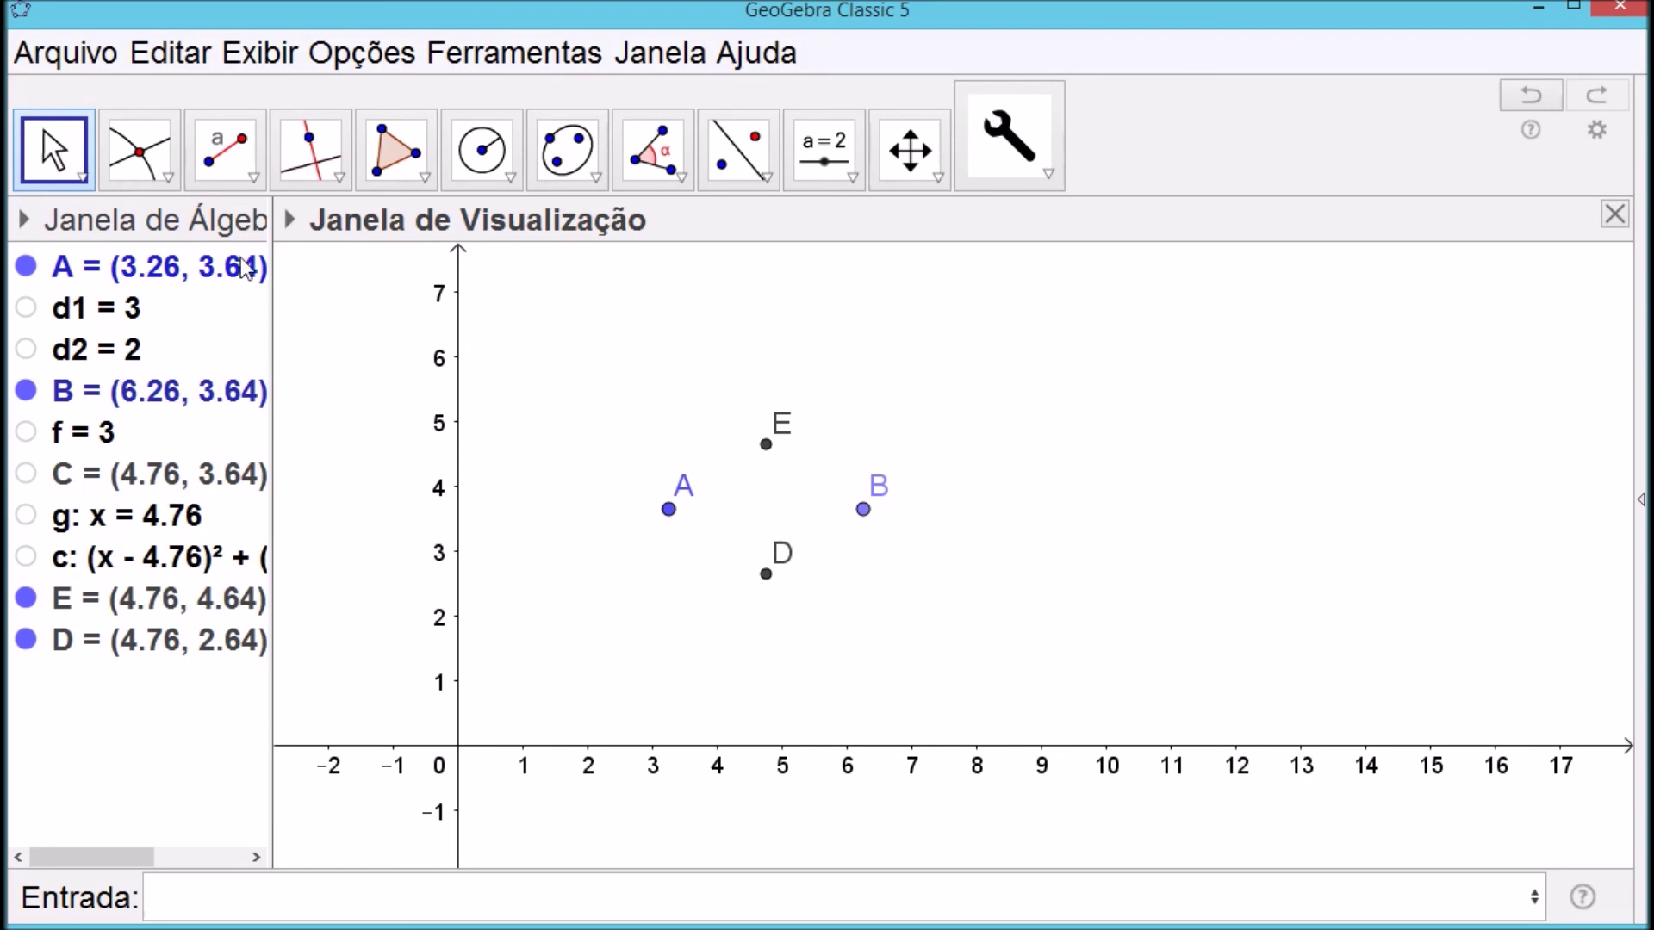
# Draw the four sides of the rhombus as segments A to E, E to B, B to D and D to A
pyautogui.click(255, 176)
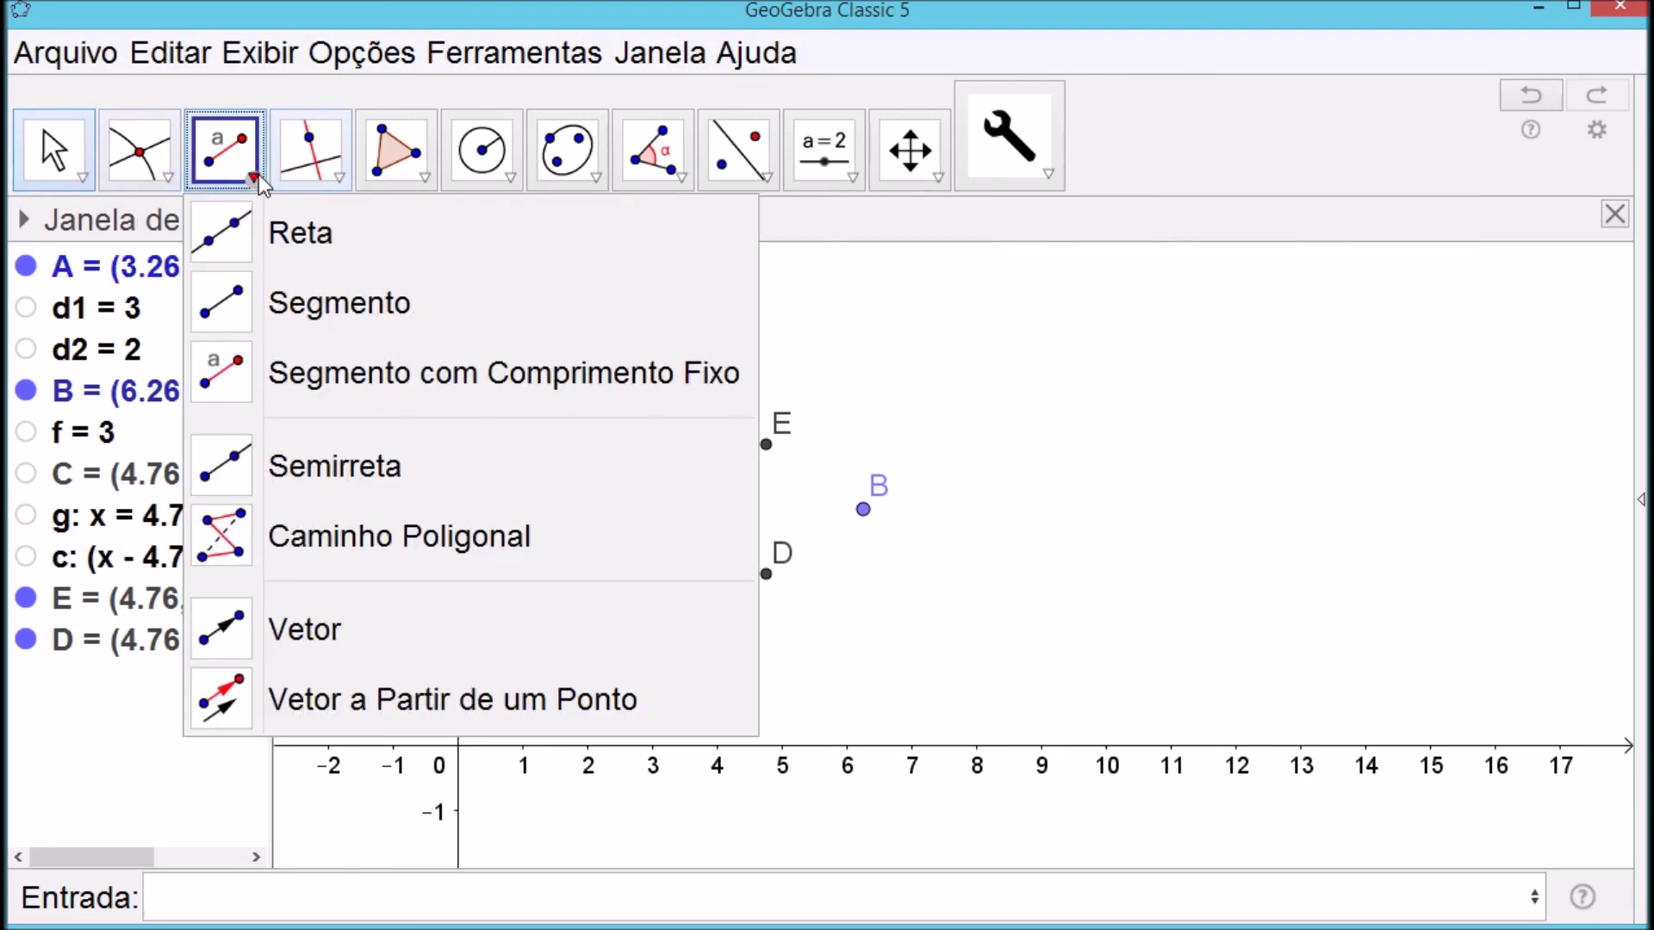
pyautogui.click(280, 327)
pyautogui.click(668, 509)
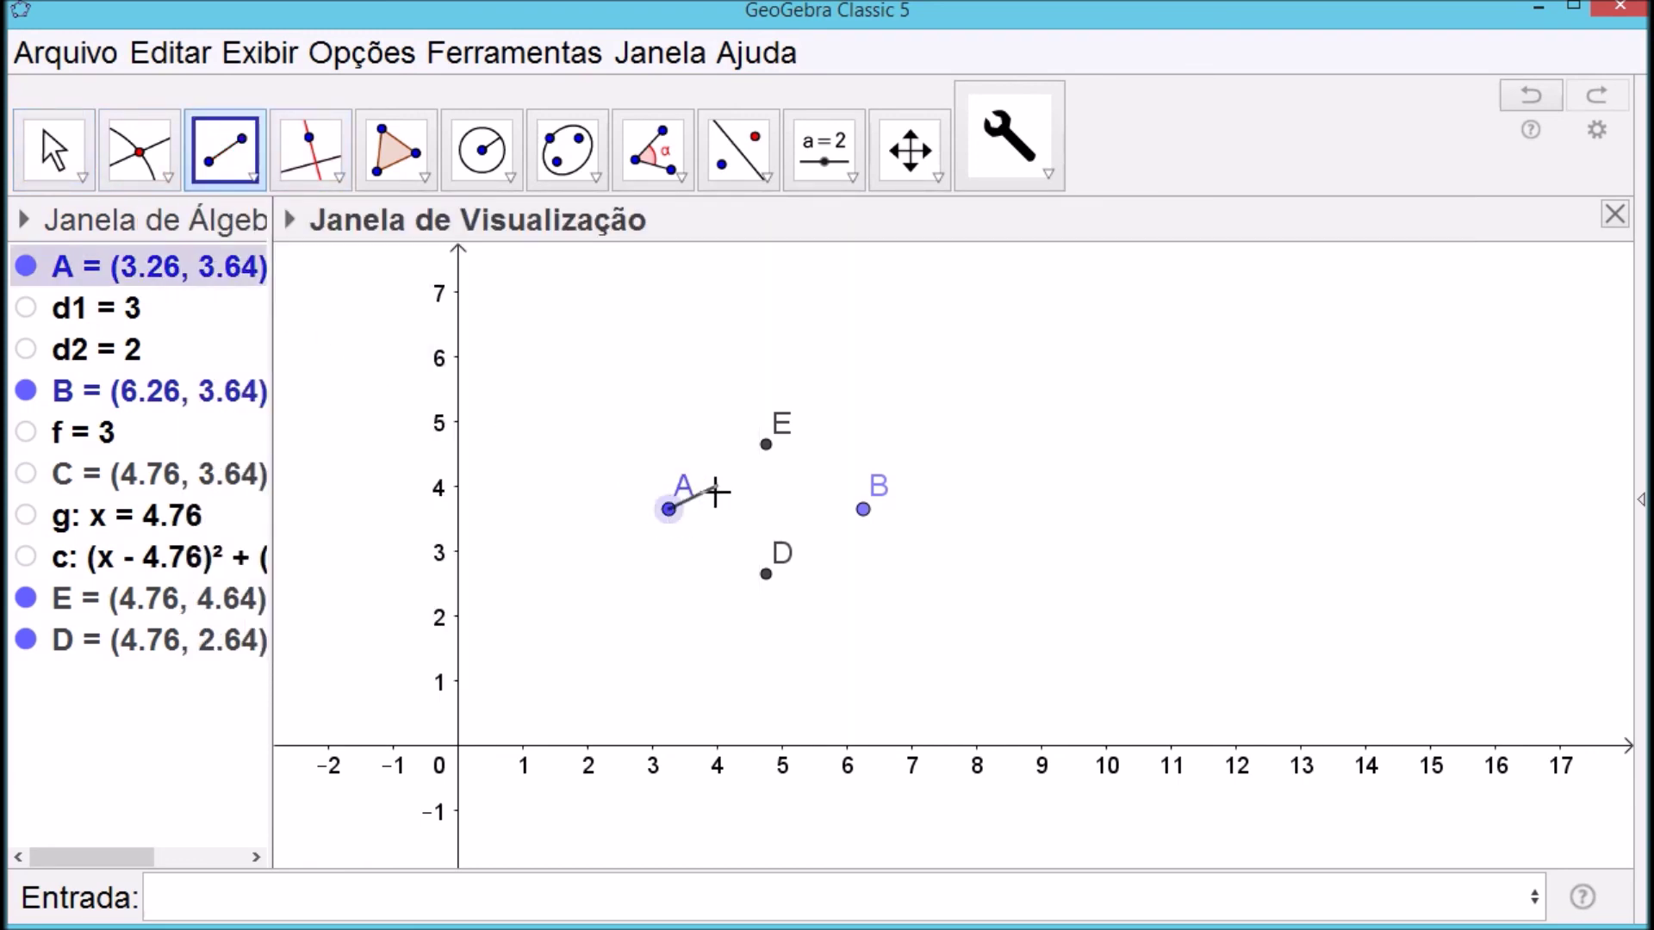
pyautogui.click(766, 444)
pyautogui.click(766, 445)
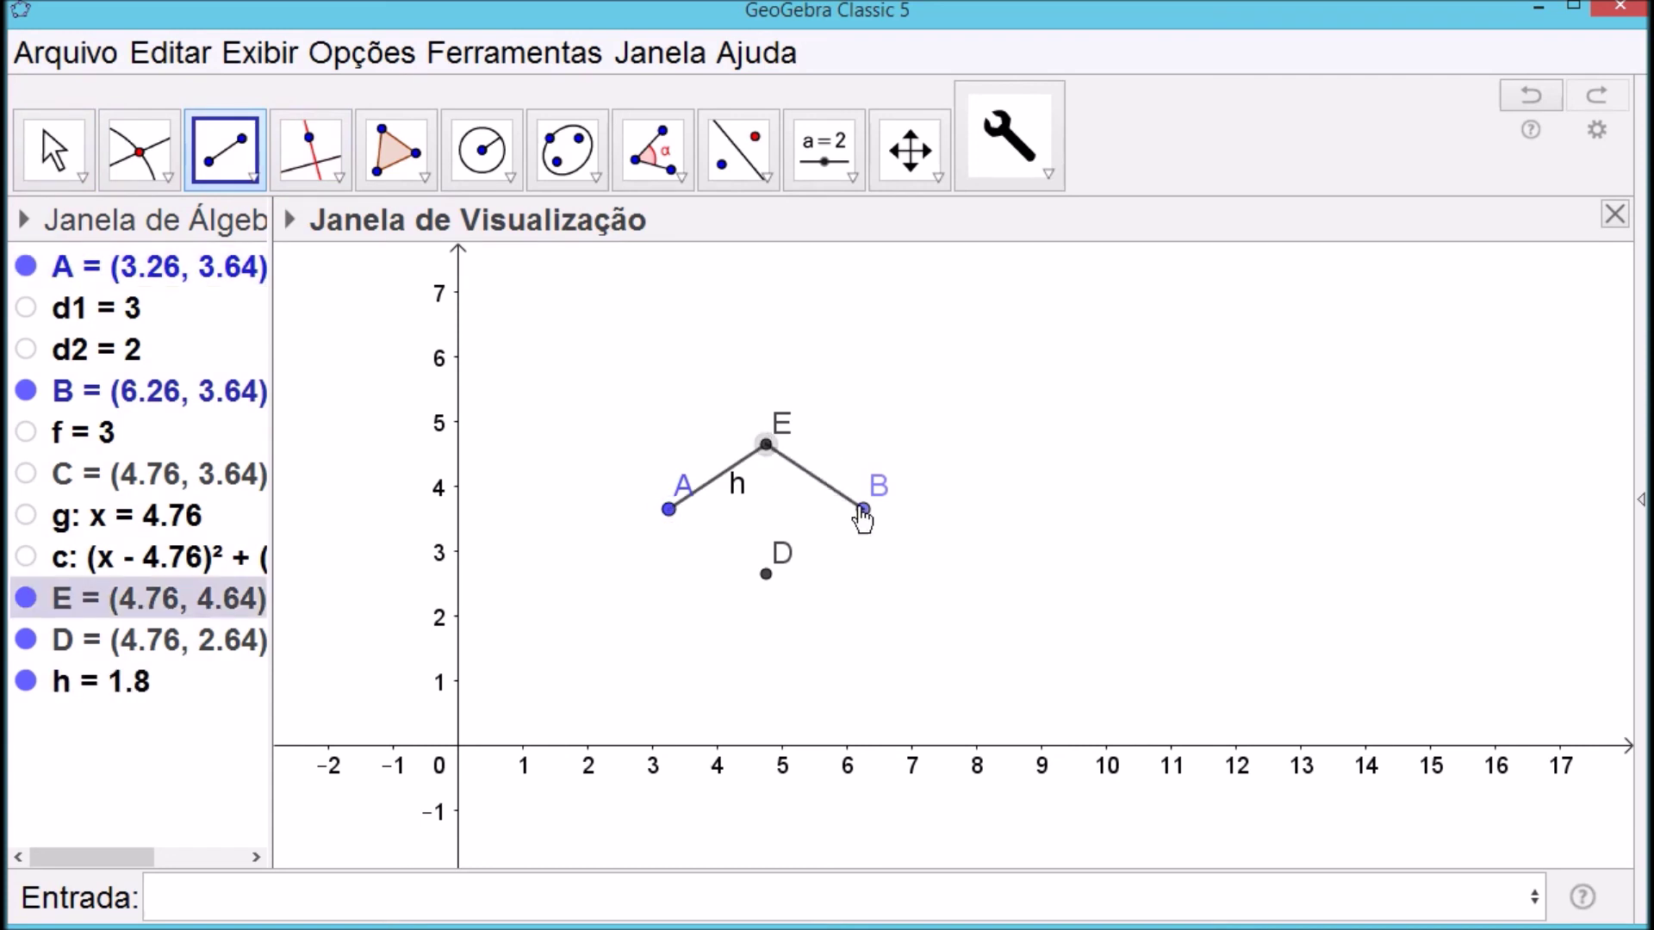
pyautogui.click(863, 509)
pyautogui.click(863, 509)
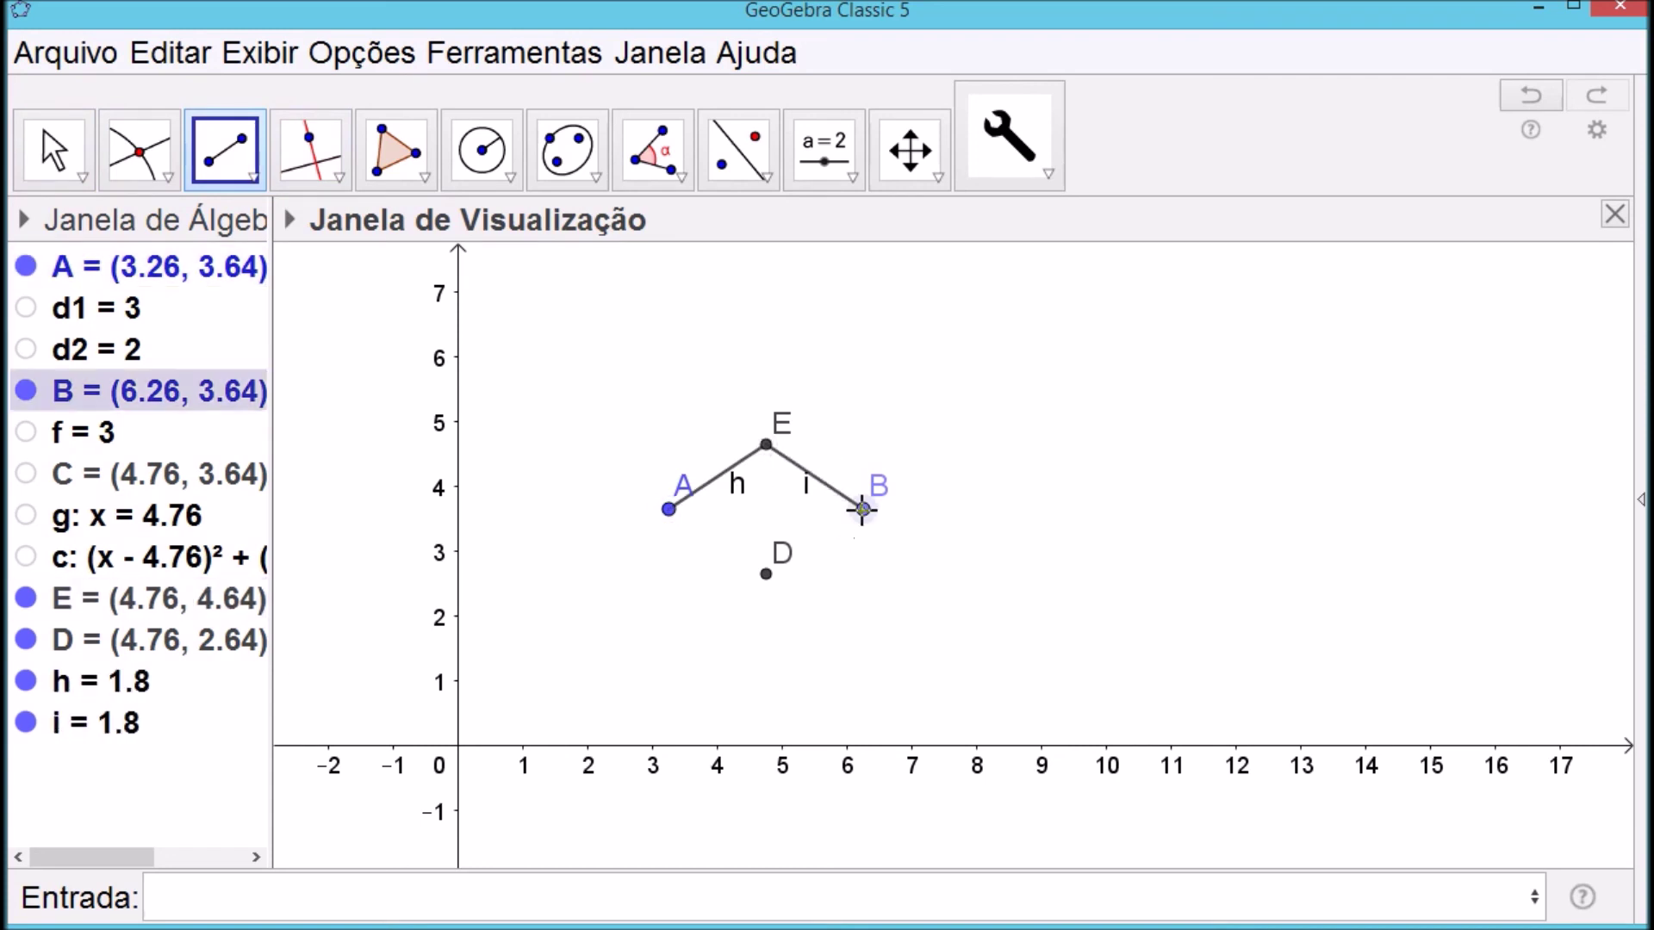
pyautogui.click(765, 574)
pyautogui.click(765, 574)
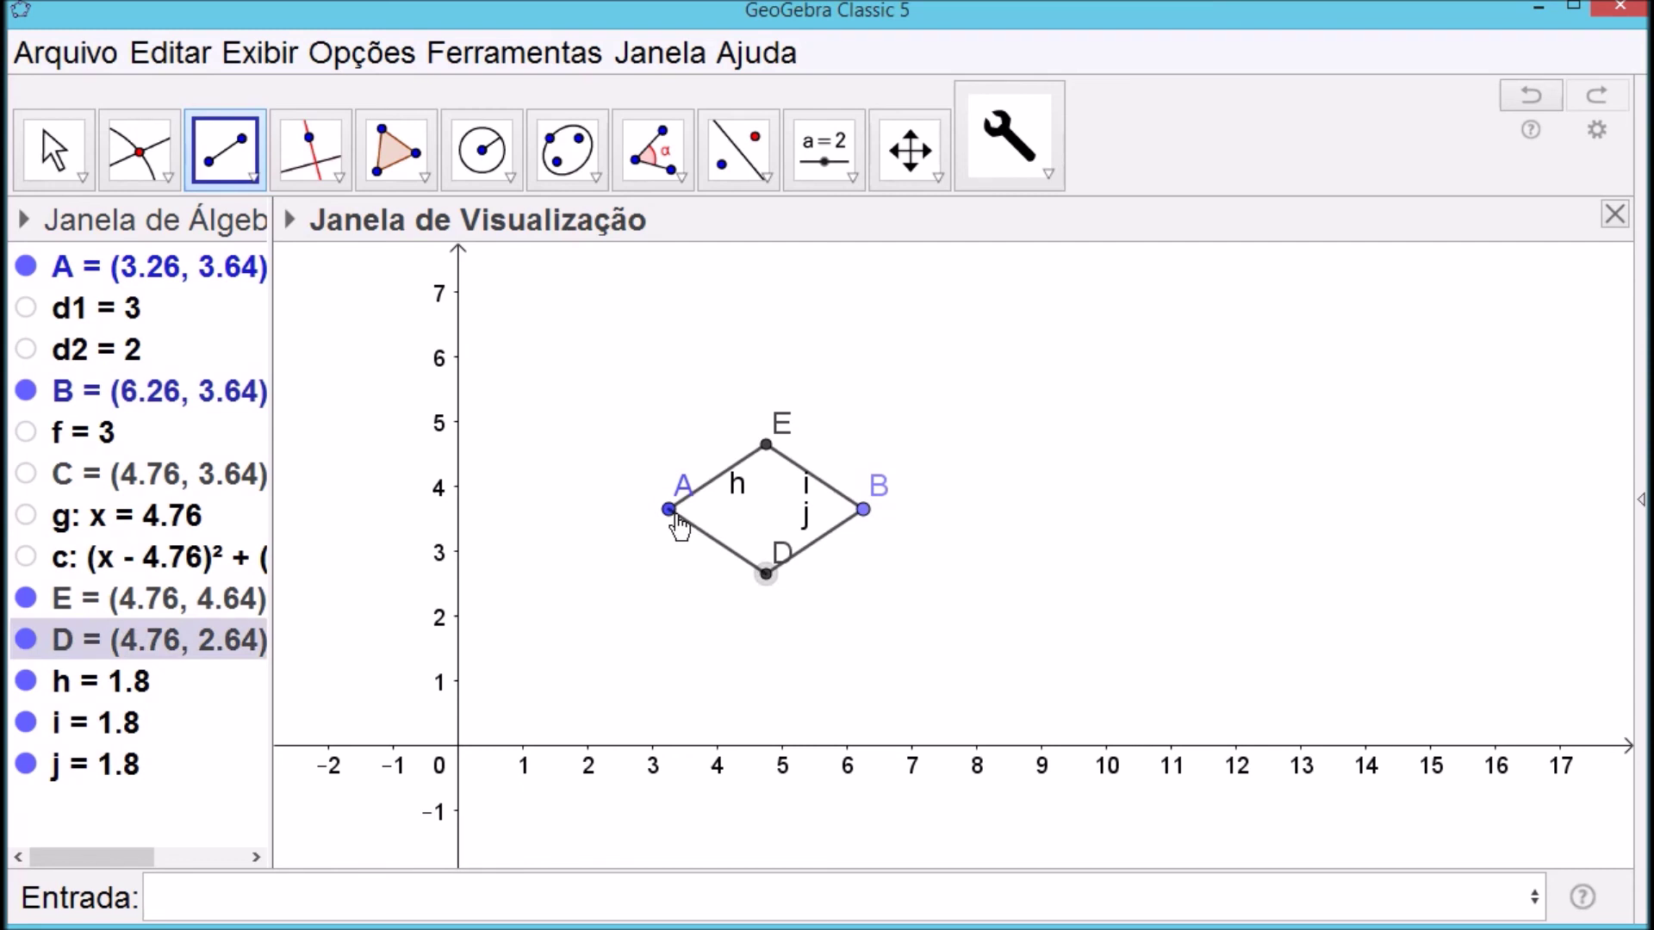
pyautogui.click(668, 509)
pyautogui.click(43, 154)
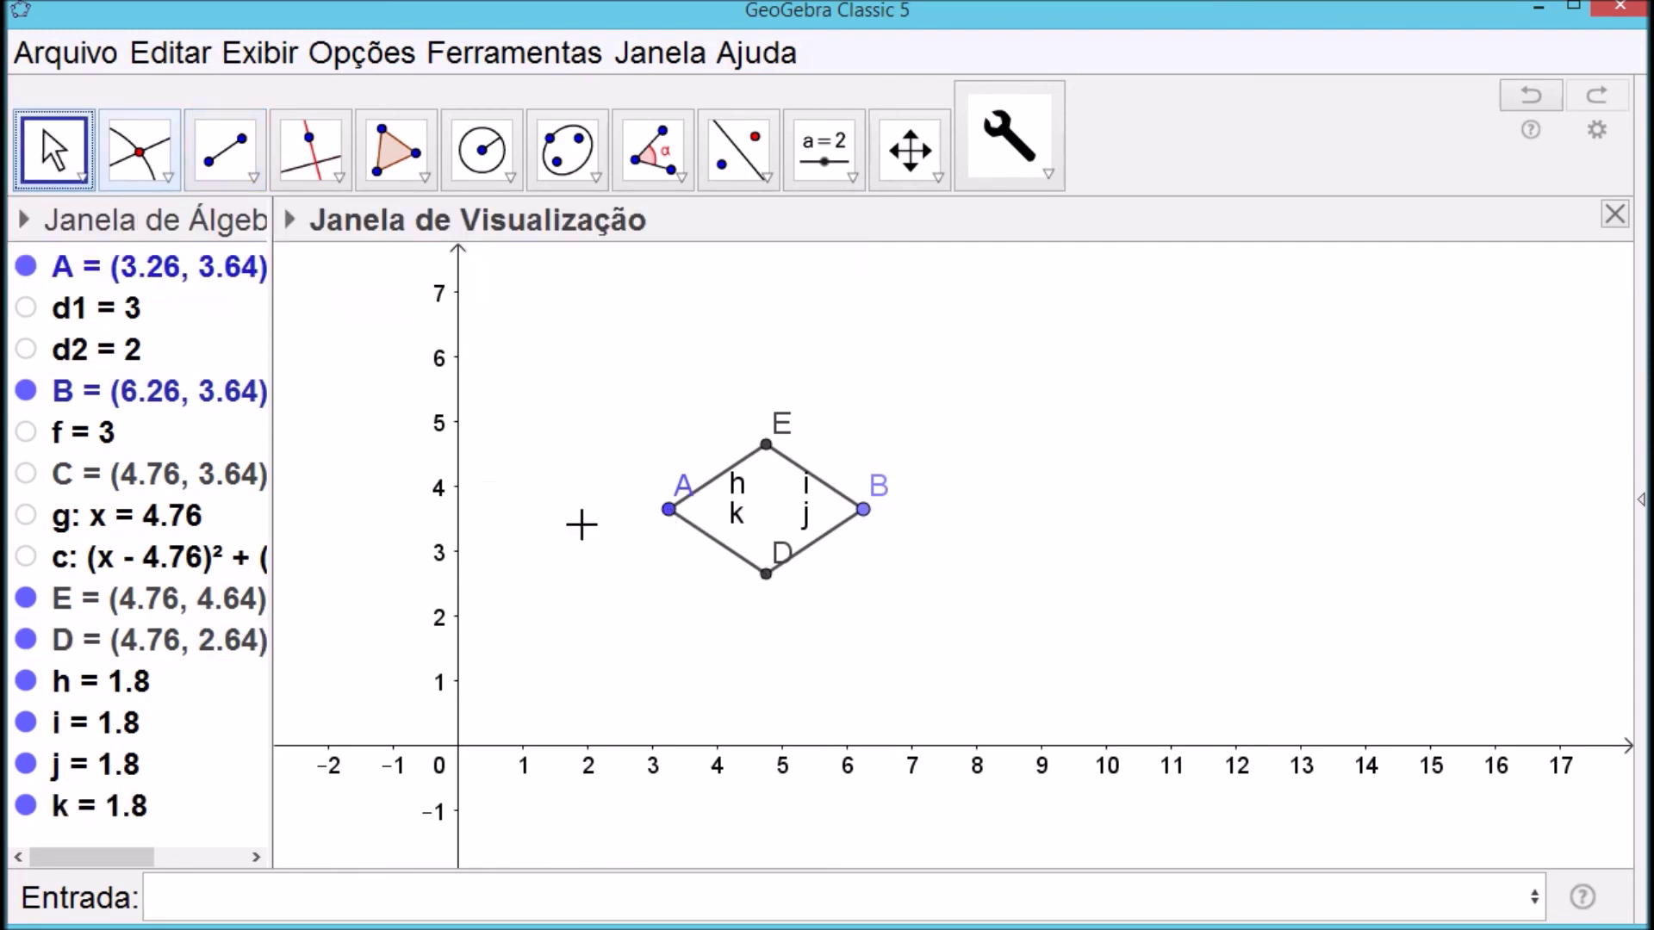
# Hide the labels of the four rhombus sides h, i, j and k
pyautogui.rightClick(735, 471)
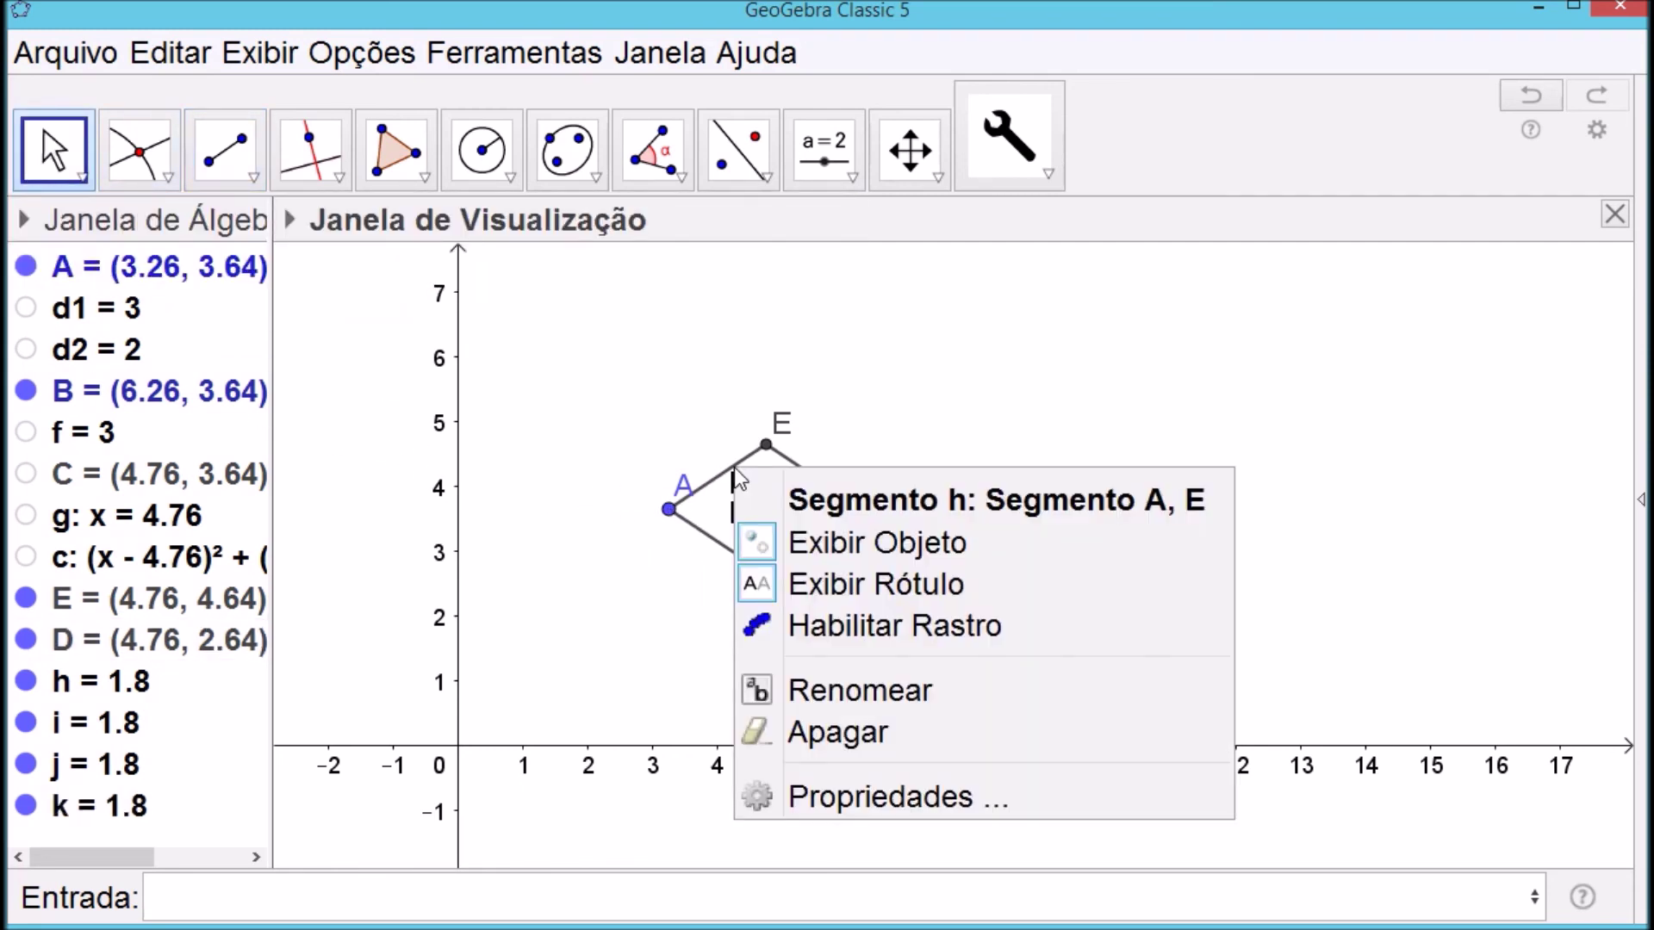
pyautogui.click(870, 581)
pyautogui.rightClick(810, 493)
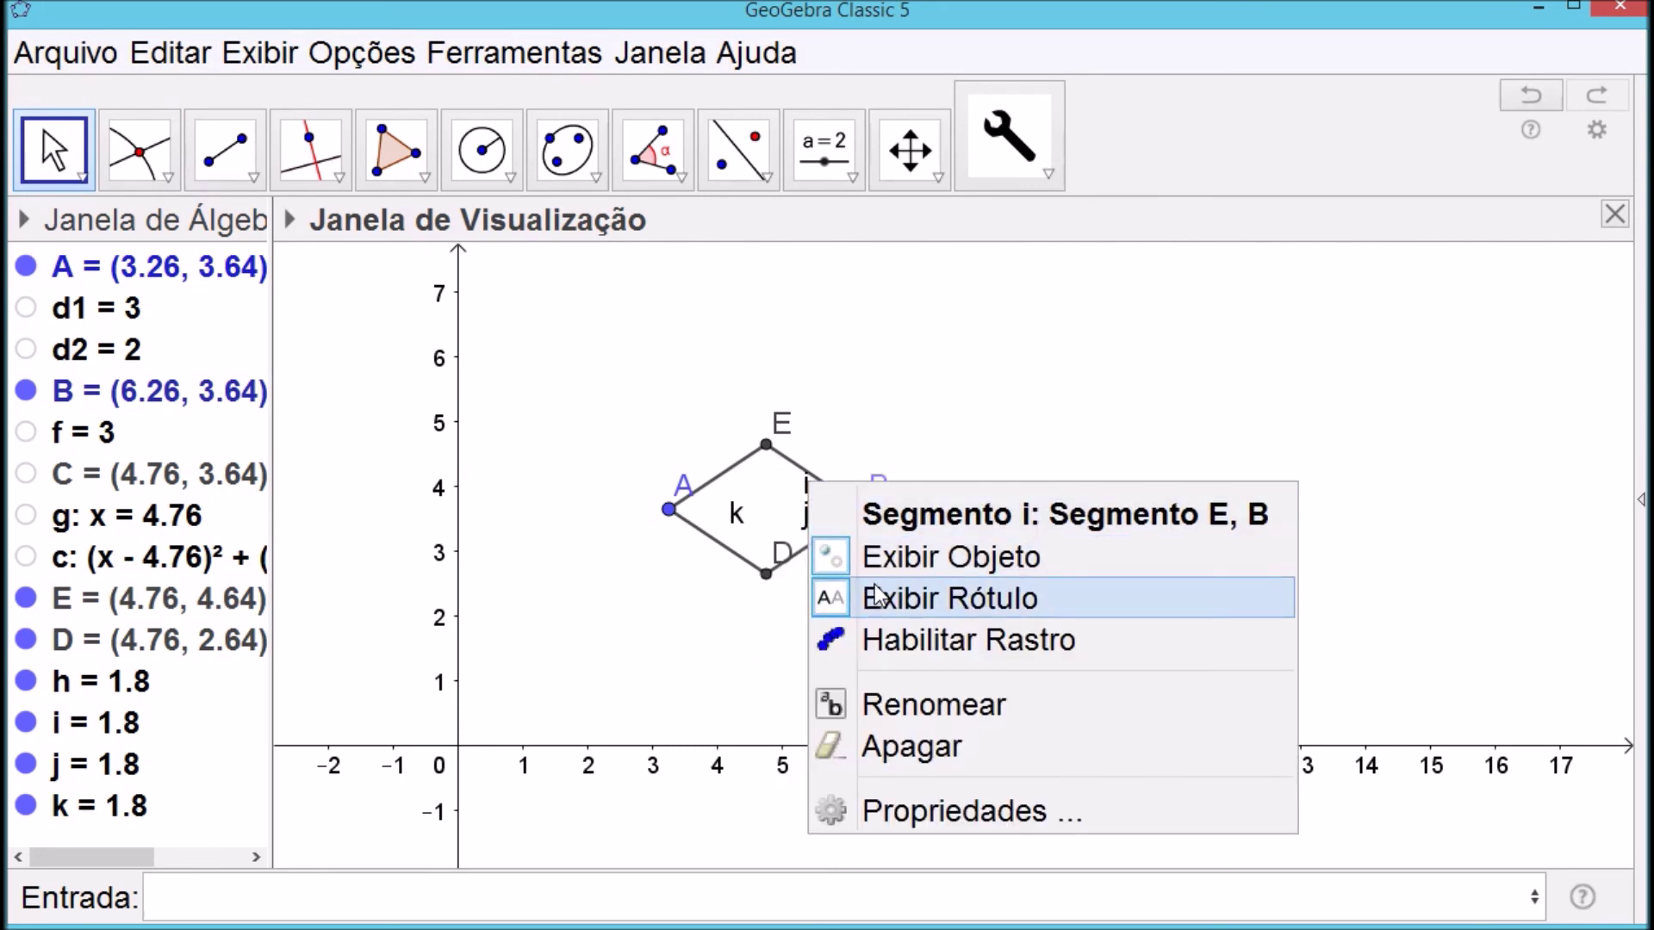
pyautogui.click(913, 591)
pyautogui.rightClick(802, 517)
pyautogui.click(897, 622)
pyautogui.rightClick(739, 517)
pyautogui.click(843, 628)
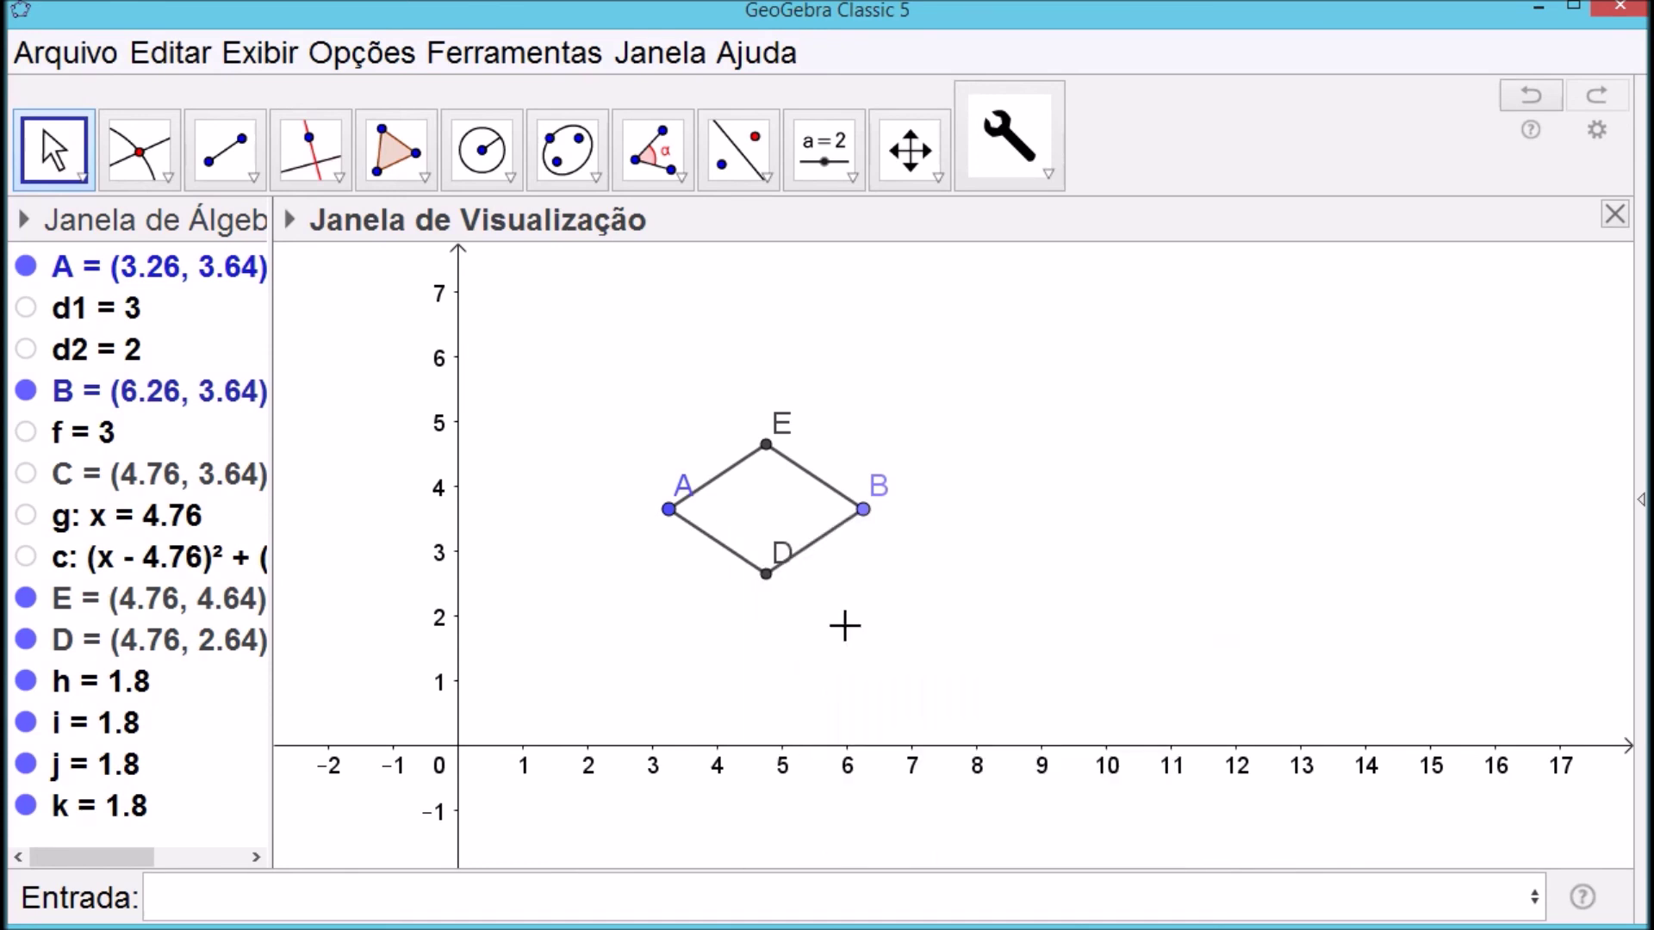
# Hide the vertices B, E and D, and shift point A's label slightly to the outside of the rhombus
pyautogui.click(26, 392)
pyautogui.click(27, 599)
pyautogui.click(26, 640)
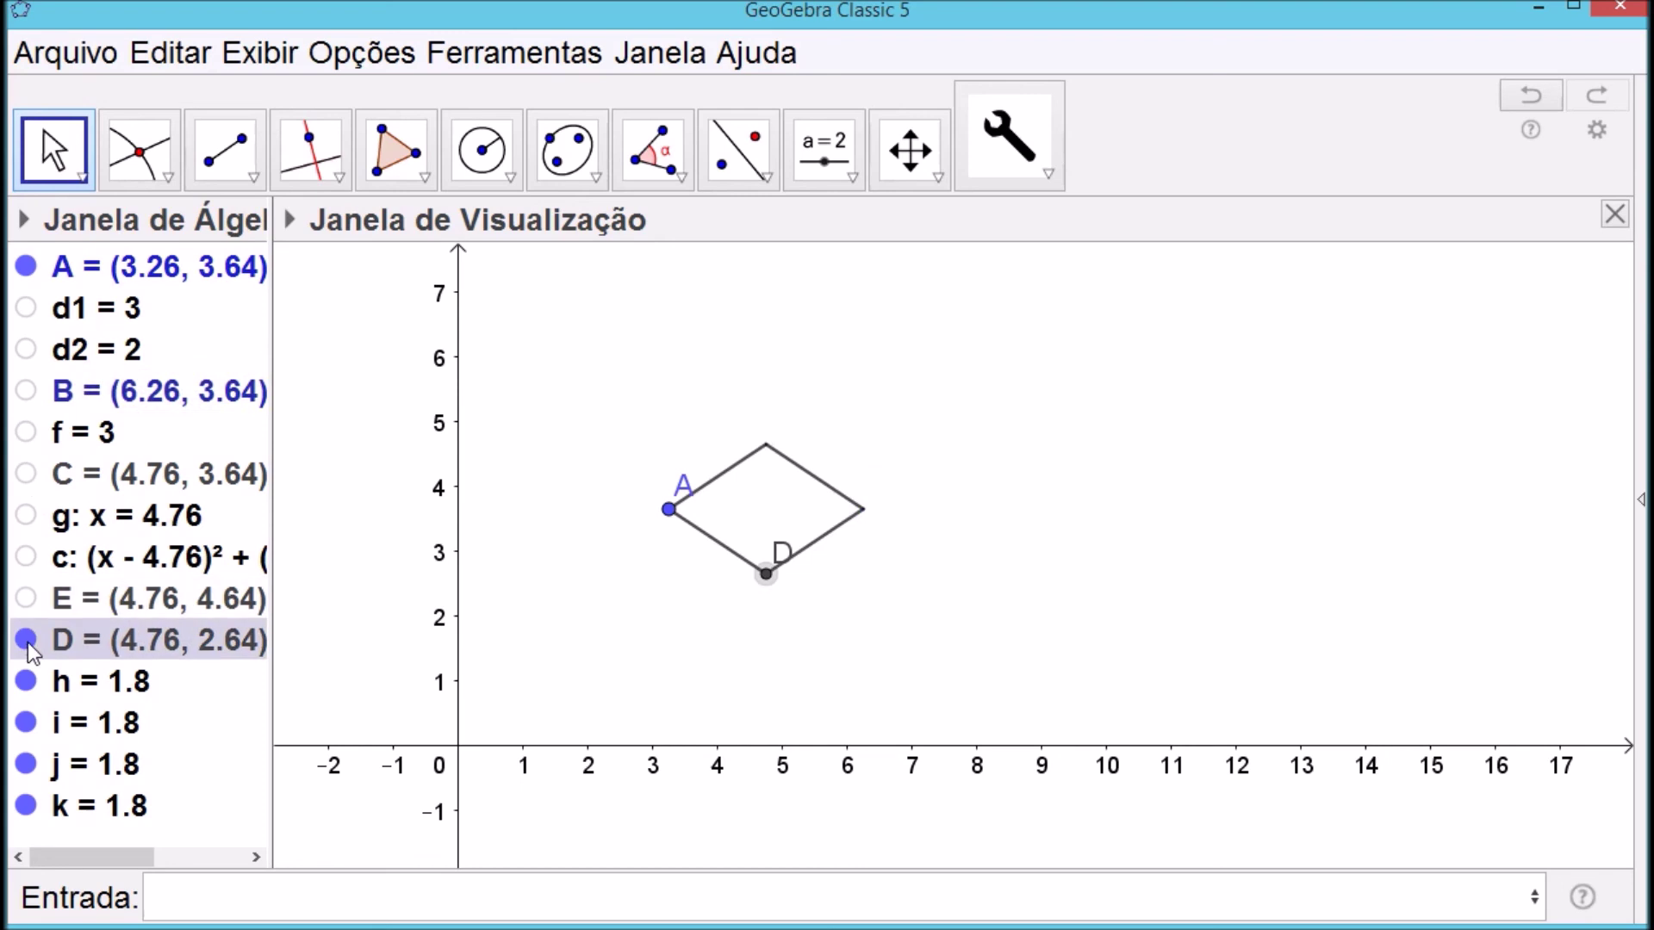
pyautogui.moveTo(683, 489); pyautogui.dragTo(662, 488)
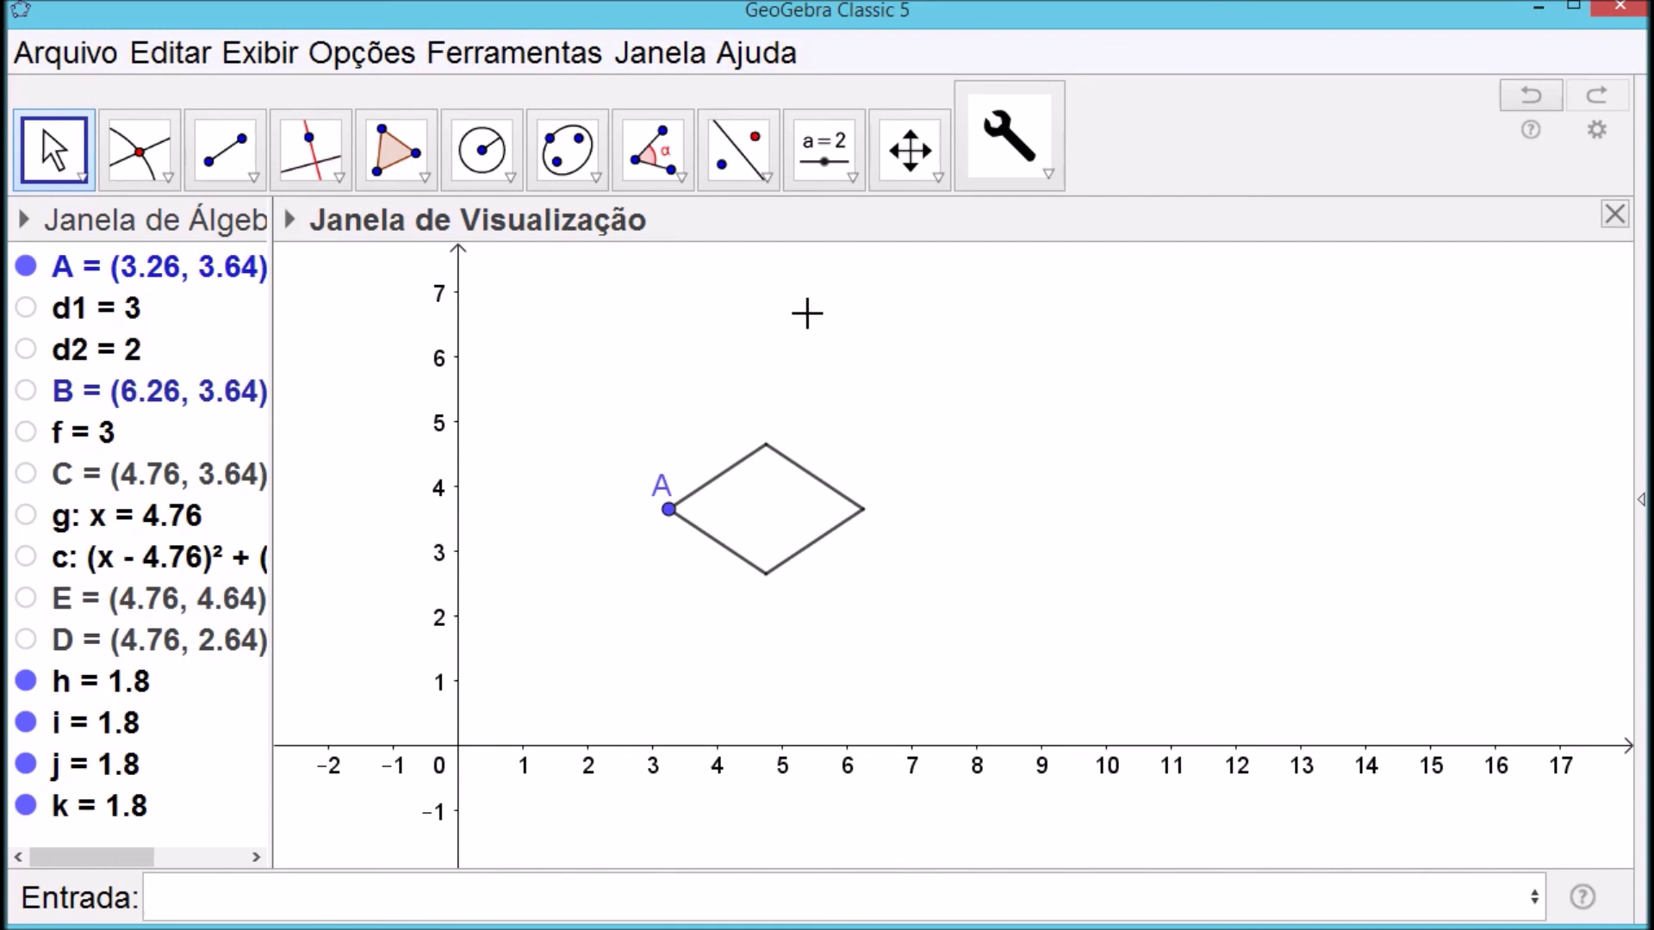
# Start creating a new tool with segments h, i, j and k as its output objects, and show its input objects
pyautogui.click(514, 52)
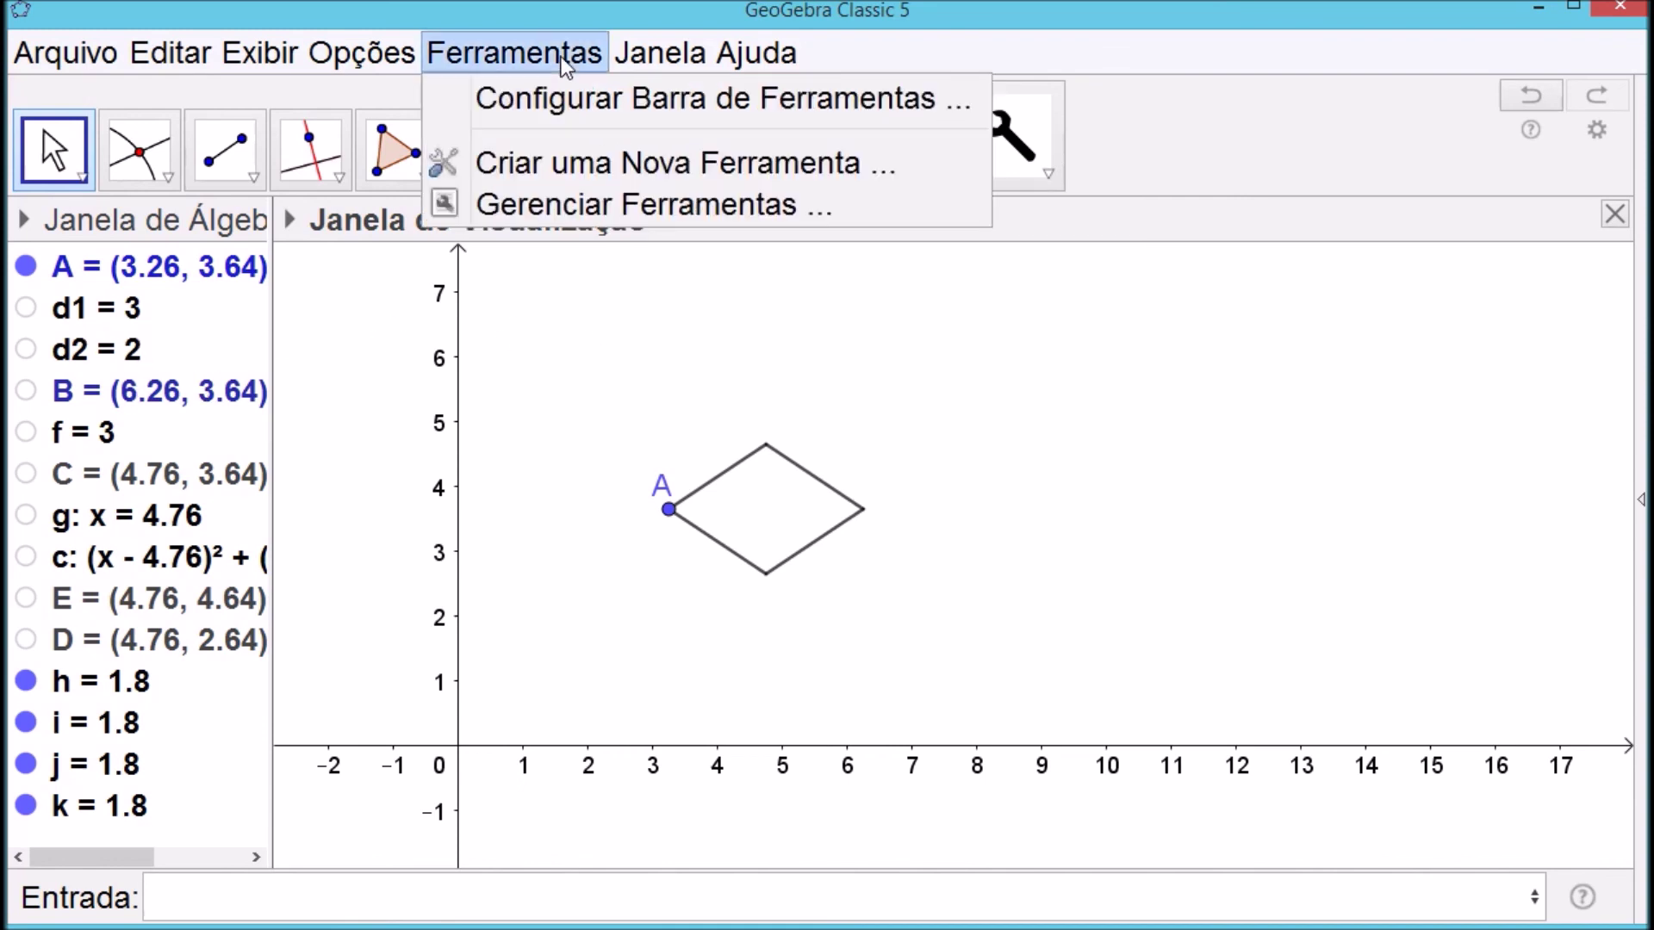
pyautogui.click(567, 164)
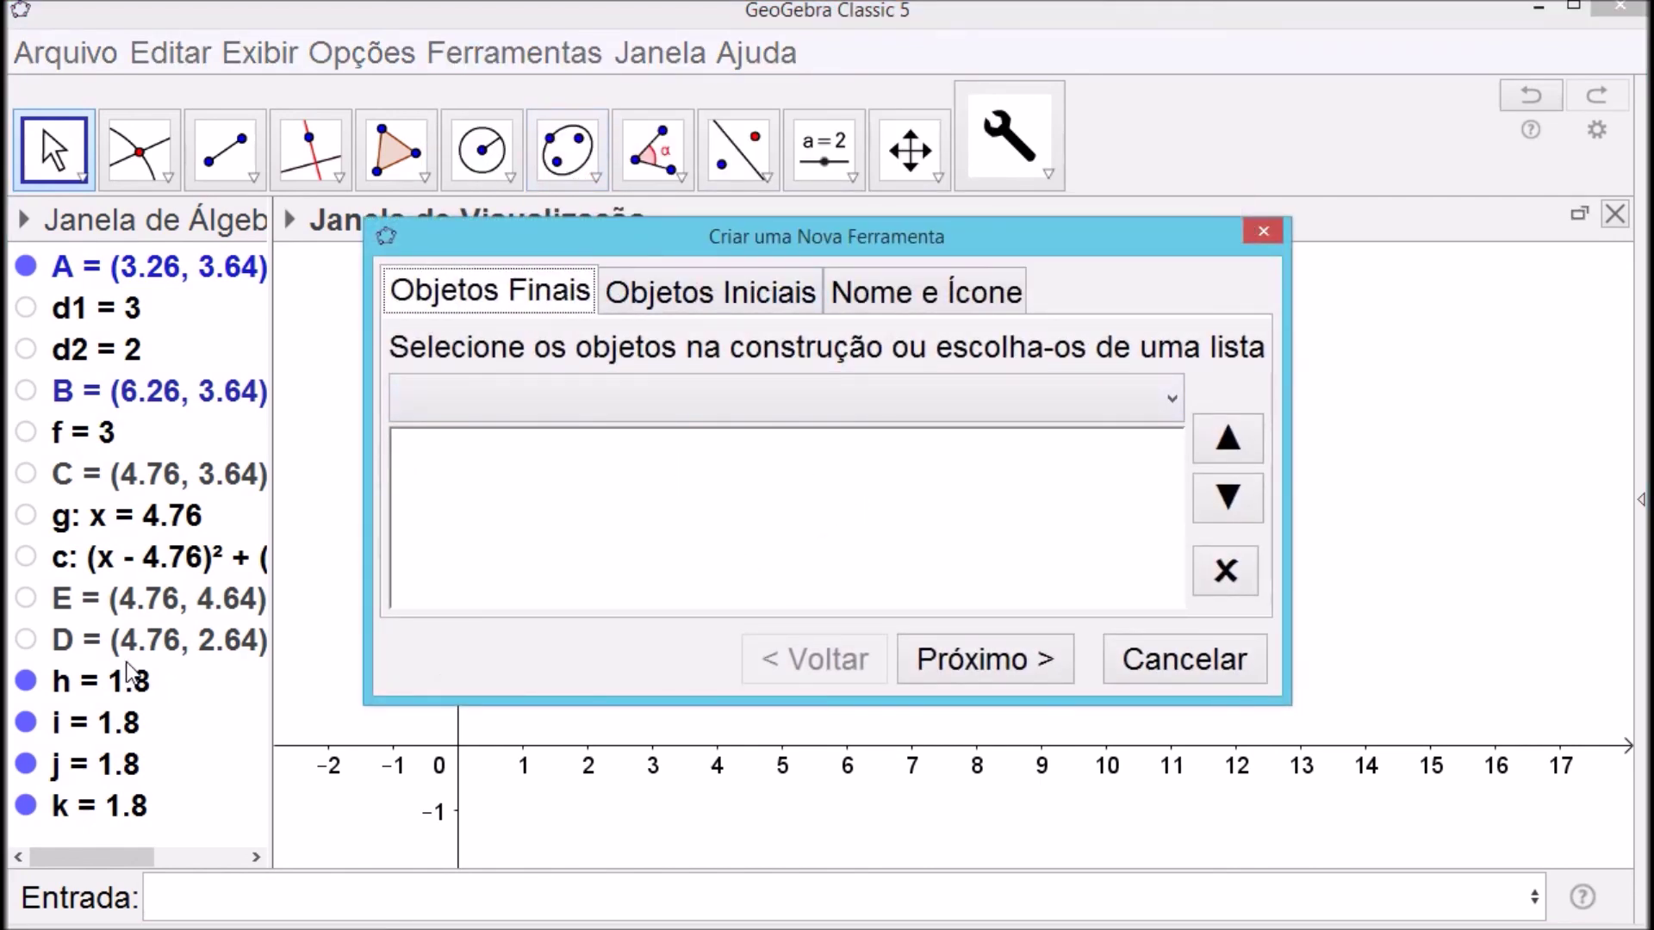
pyautogui.click(111, 680)
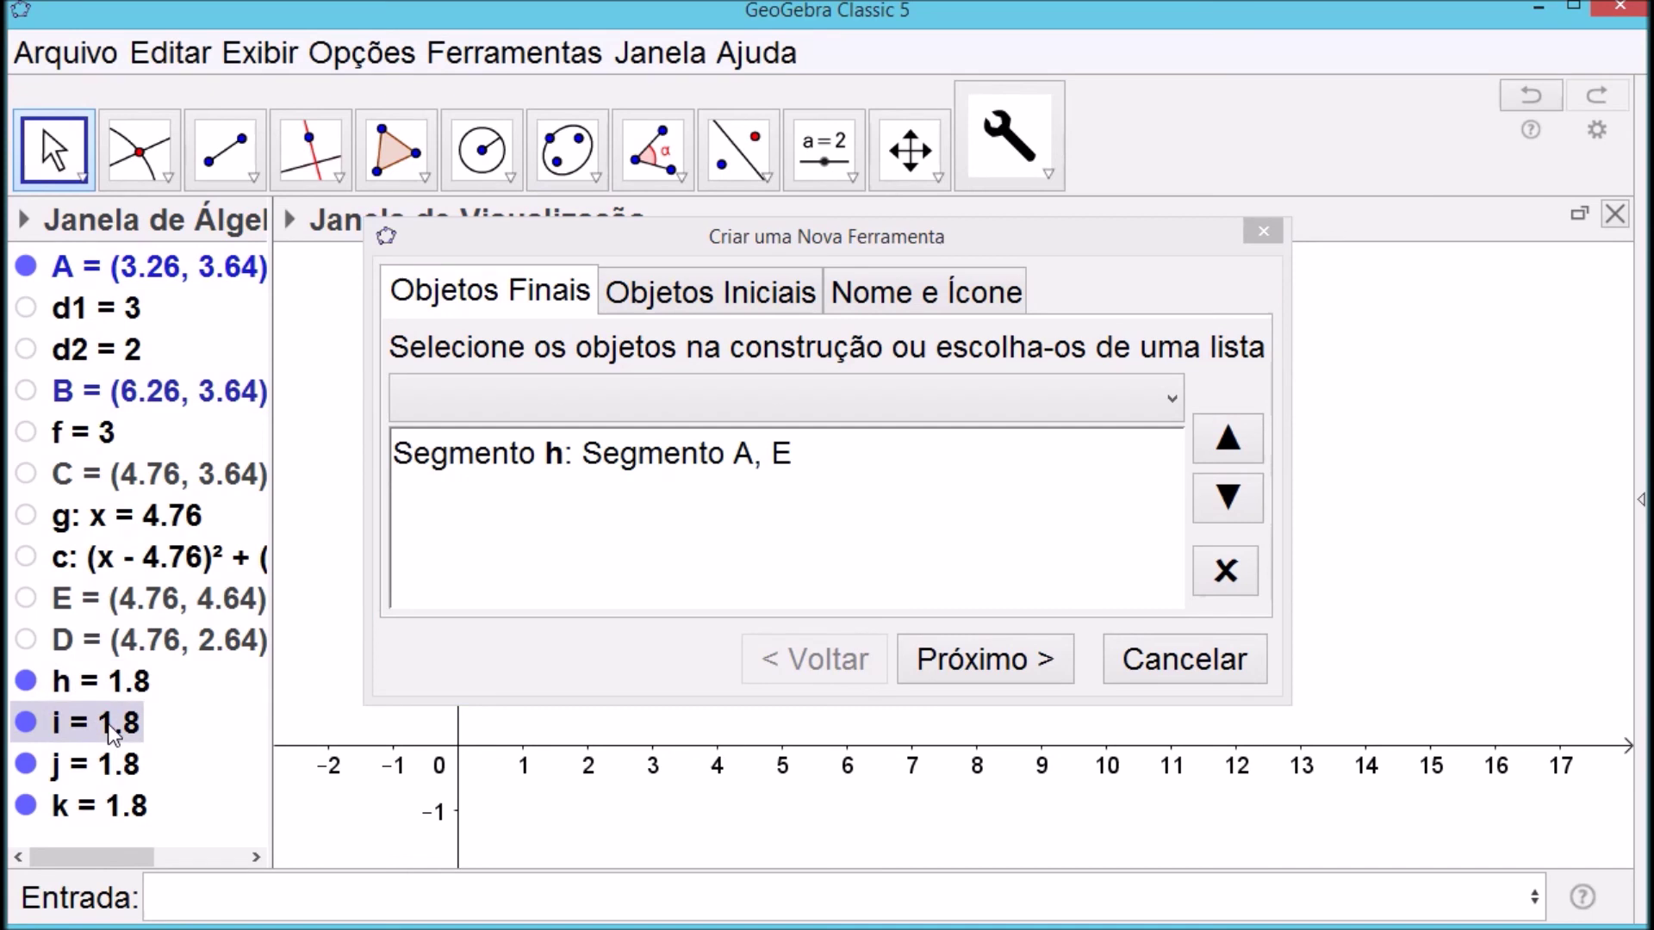
pyautogui.click(111, 722)
pyautogui.click(110, 763)
pyautogui.click(112, 809)
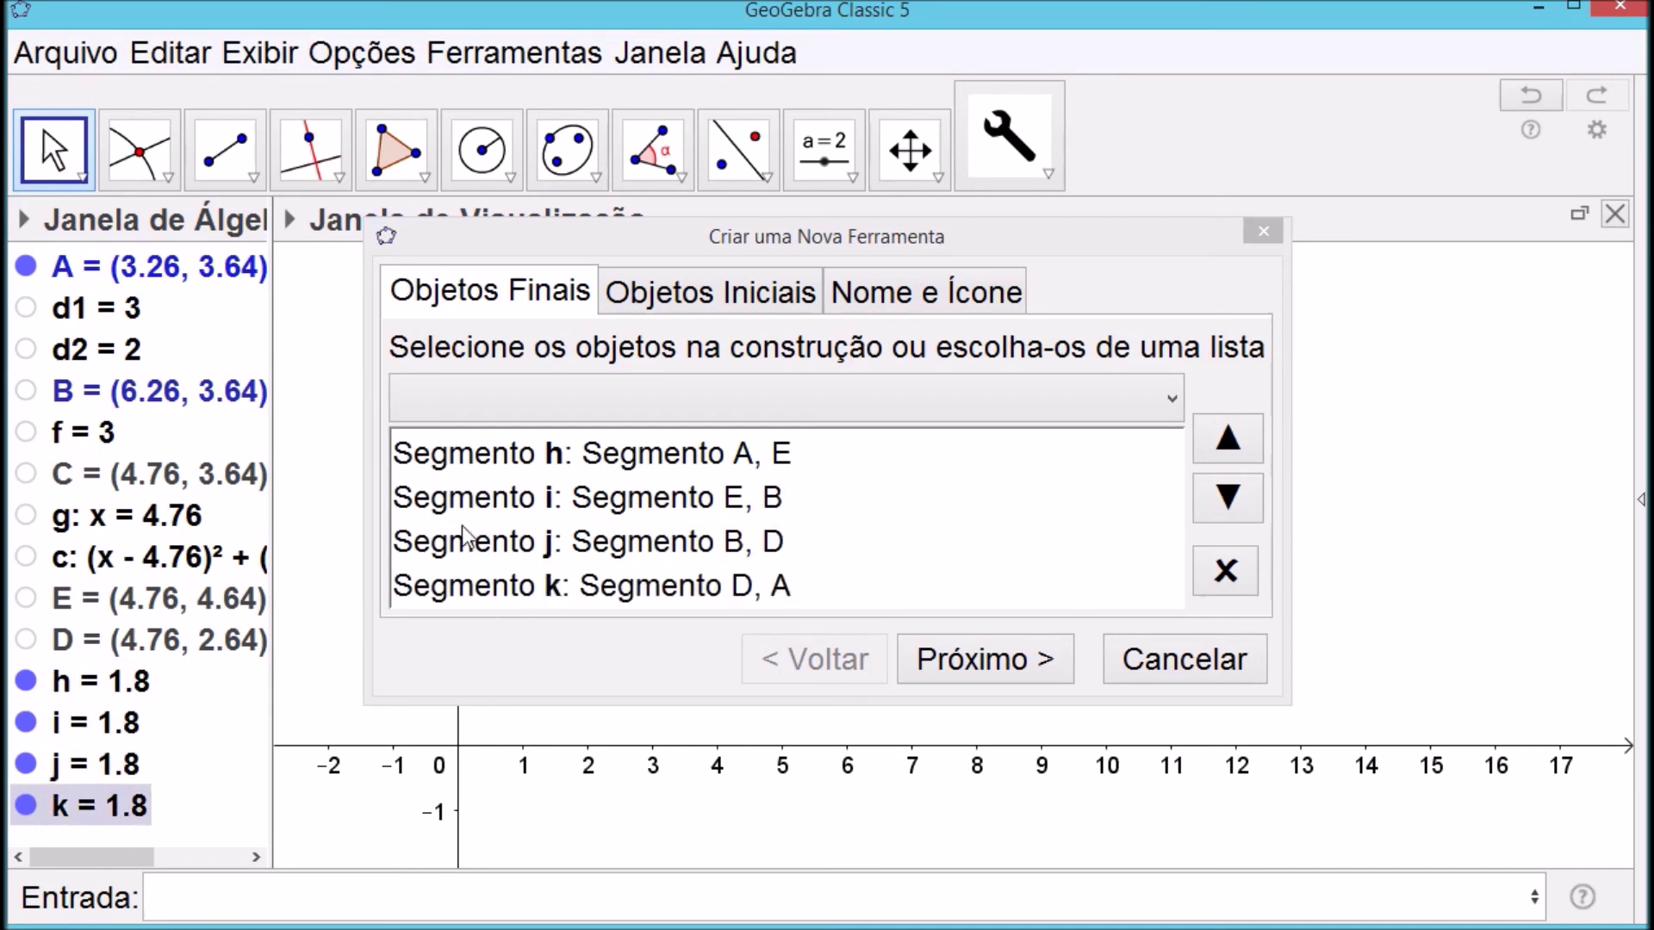
pyautogui.click(676, 295)
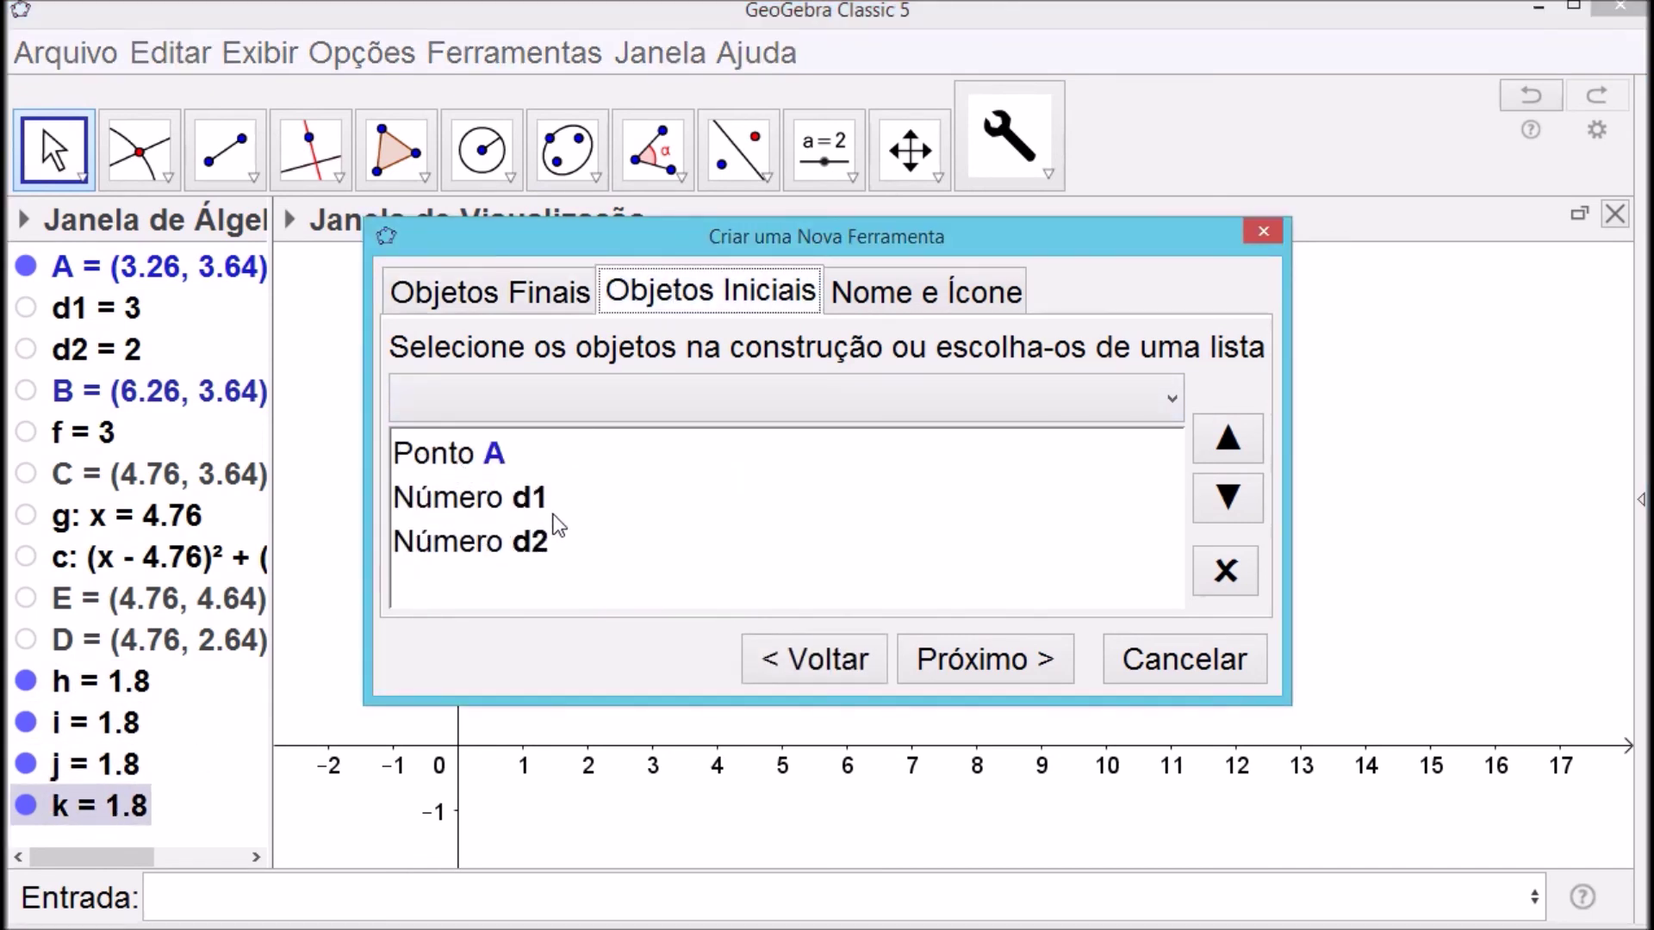
# Name the new tool Decisão, finish creating it and check its entry among the custom tools
pyautogui.click(897, 294)
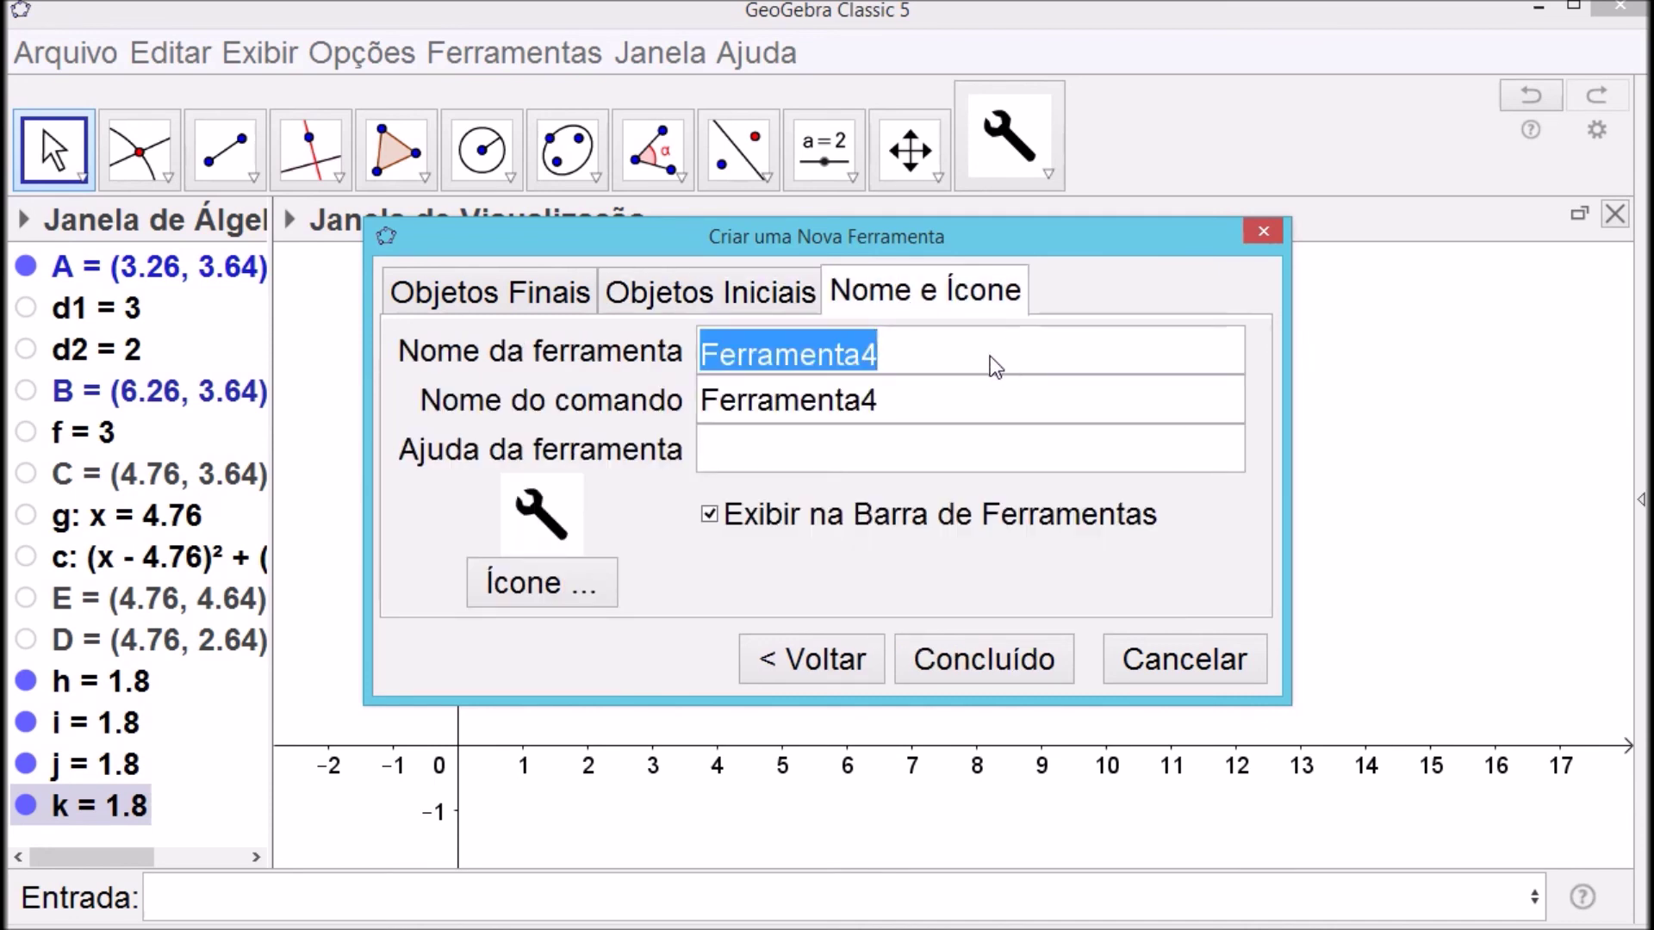
pyautogui.write('Decisão')
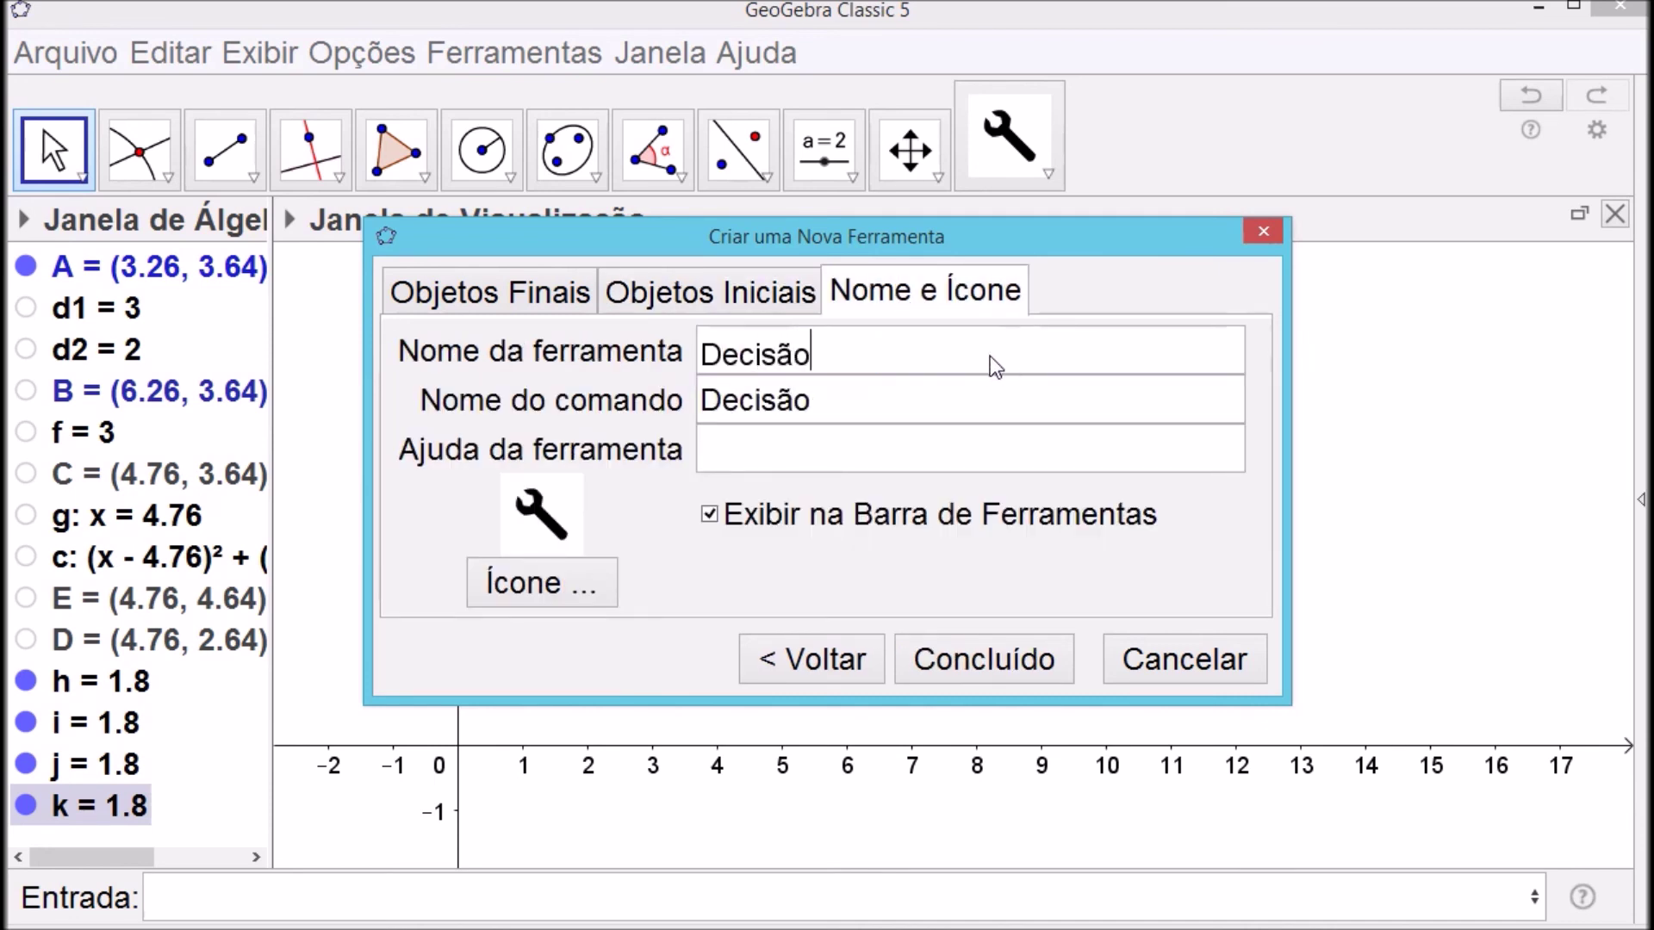
pyautogui.click(1025, 670)
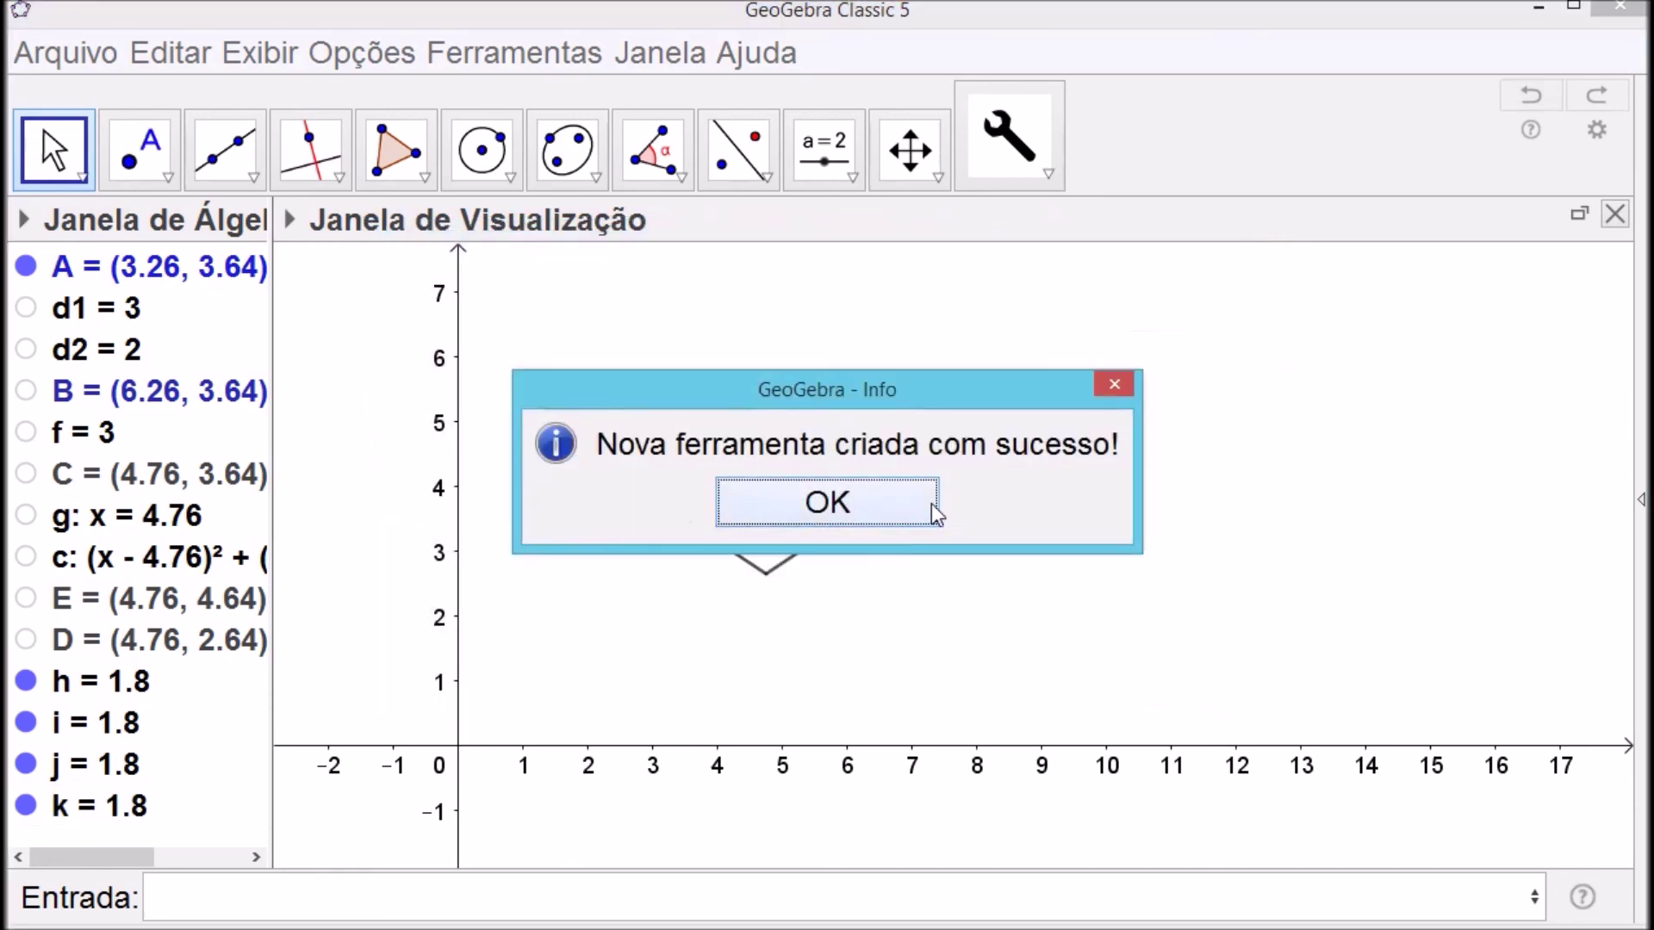
pyautogui.click(932, 504)
pyautogui.click(1050, 174)
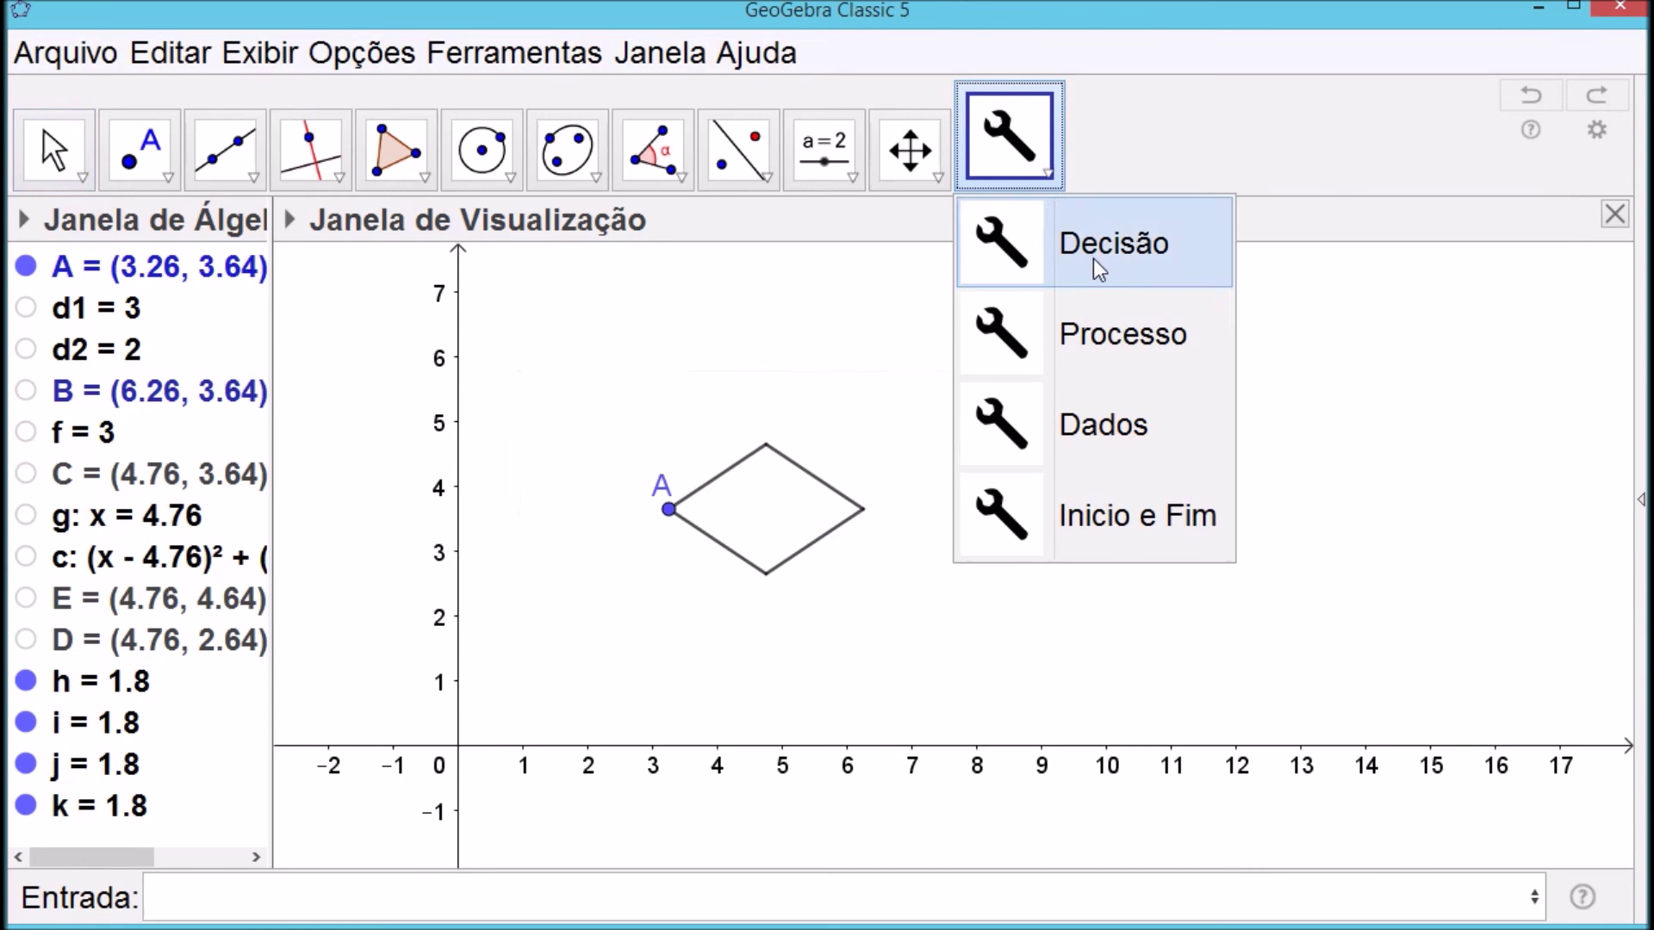
pyautogui.click(1131, 153)
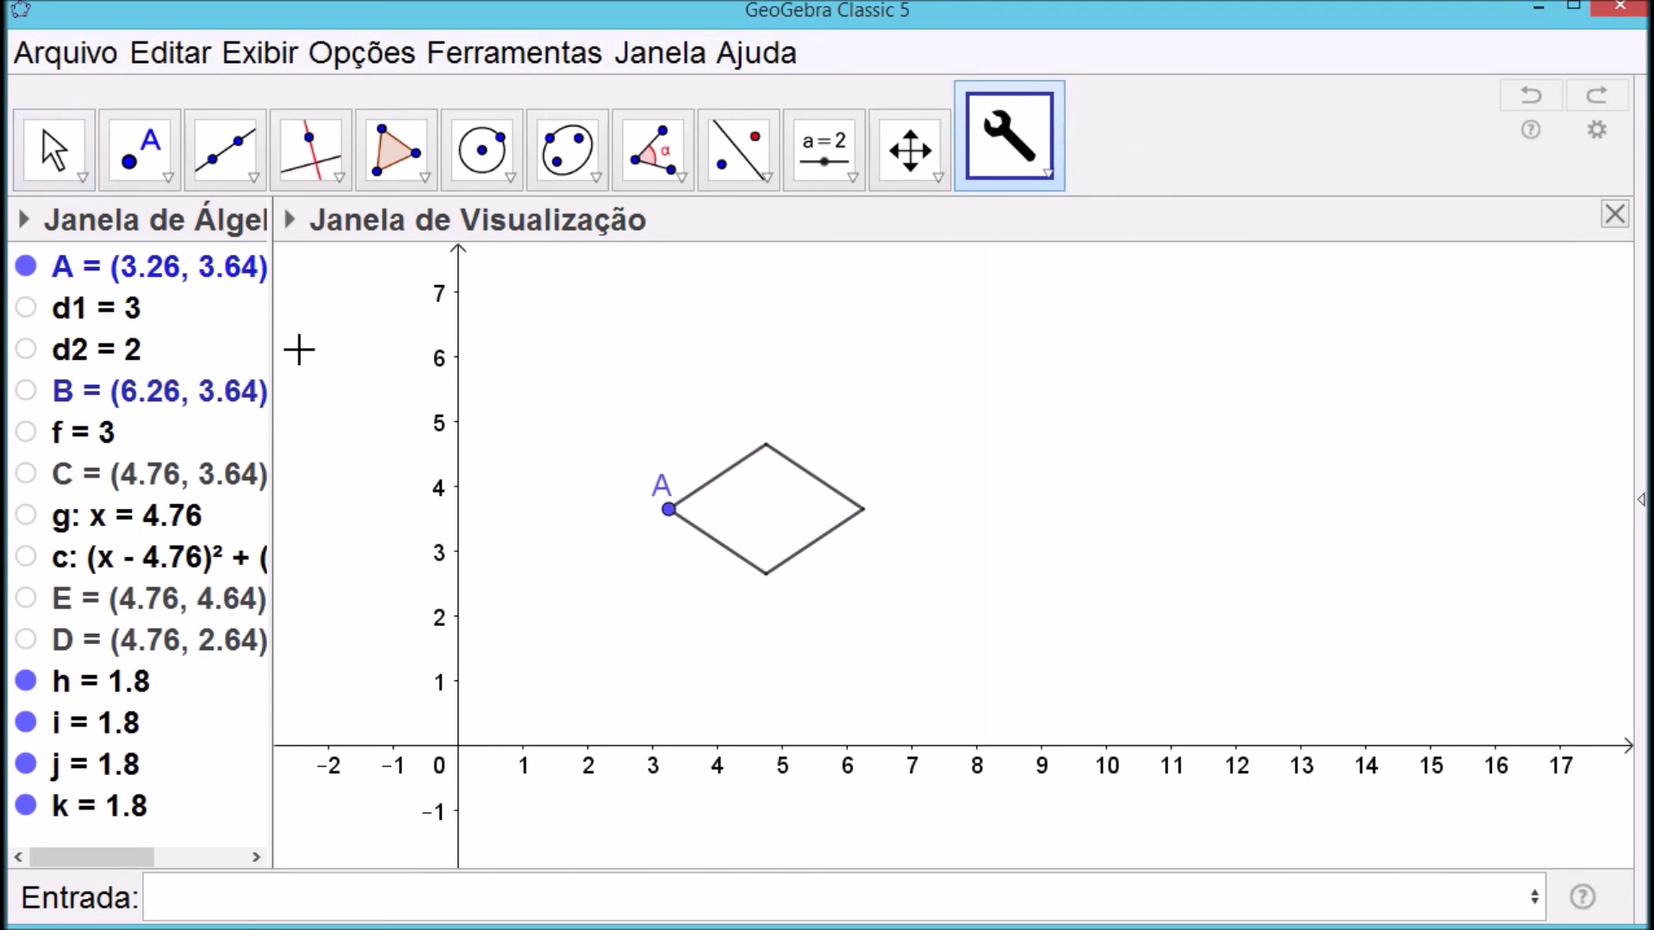
# Delete point A along with the rhombus that depends on it, and the numbers d1 and d2
pyautogui.rightClick(672, 510)
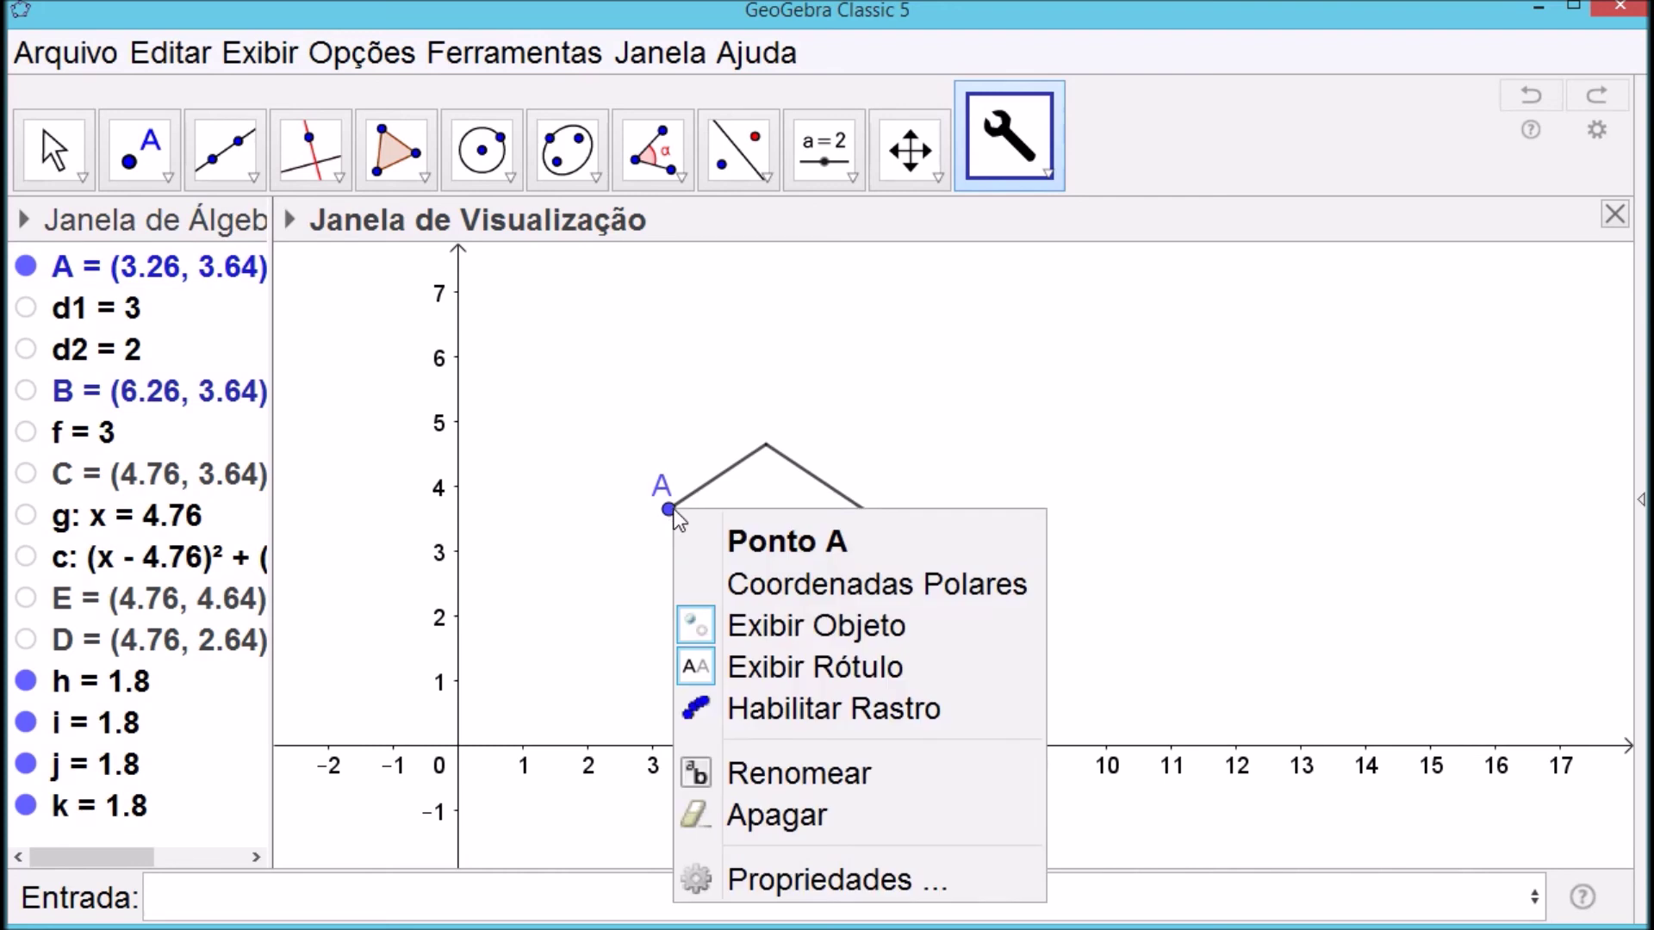
pyautogui.click(761, 814)
pyautogui.rightClick(92, 274)
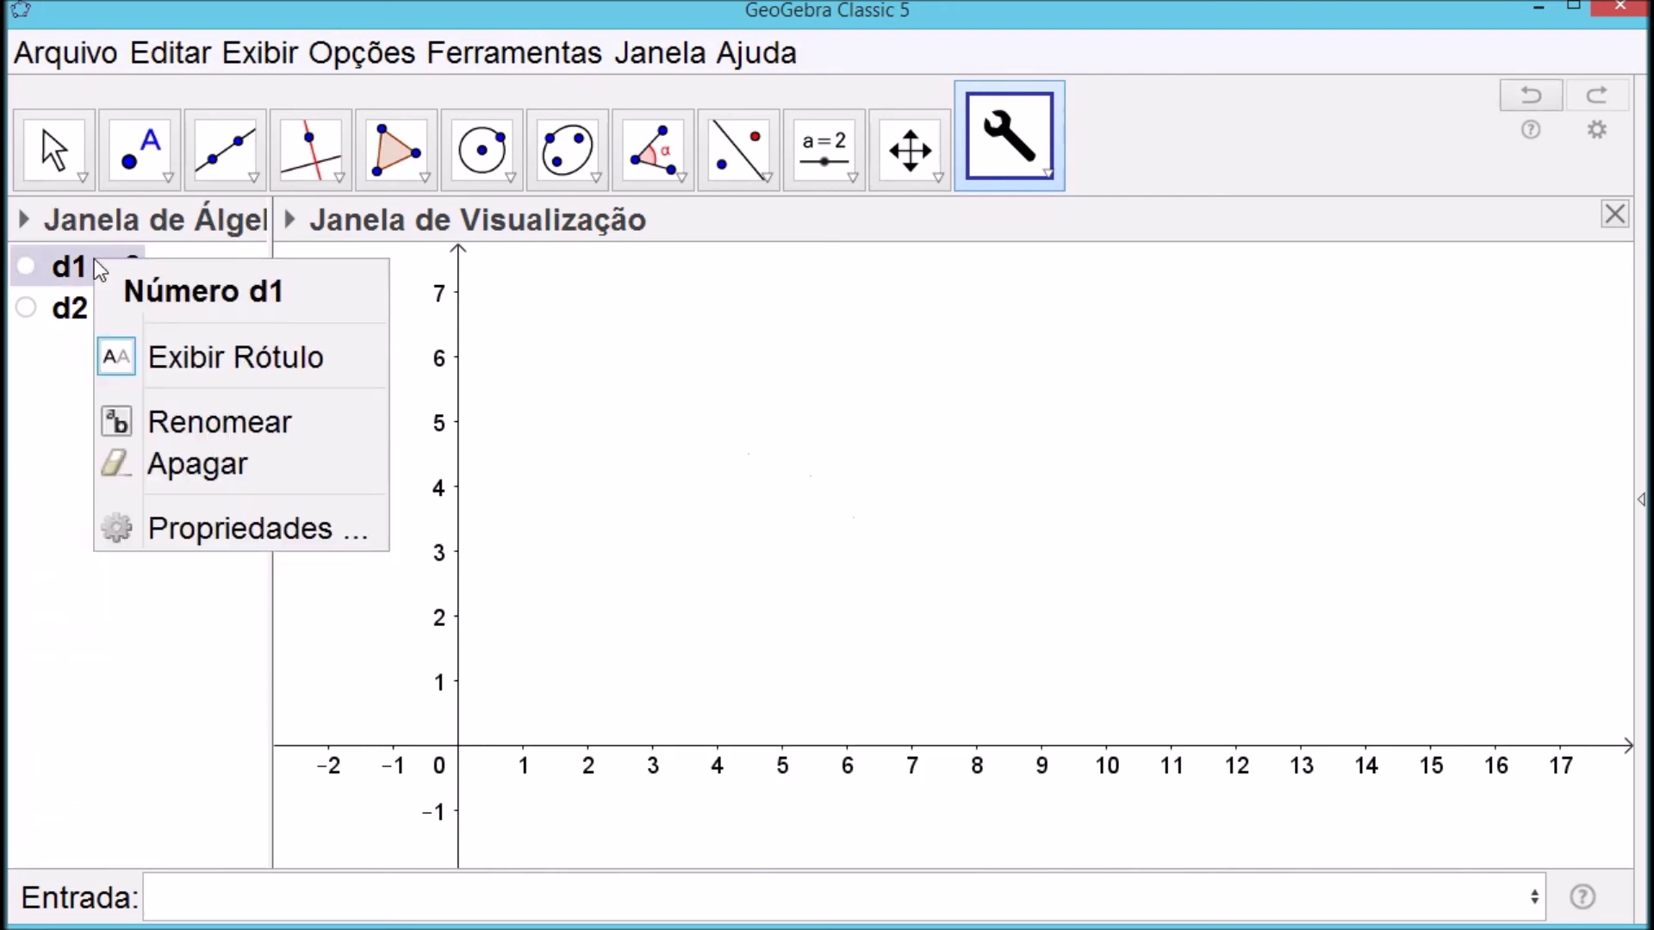
pyautogui.click(217, 473)
pyautogui.rightClick(90, 267)
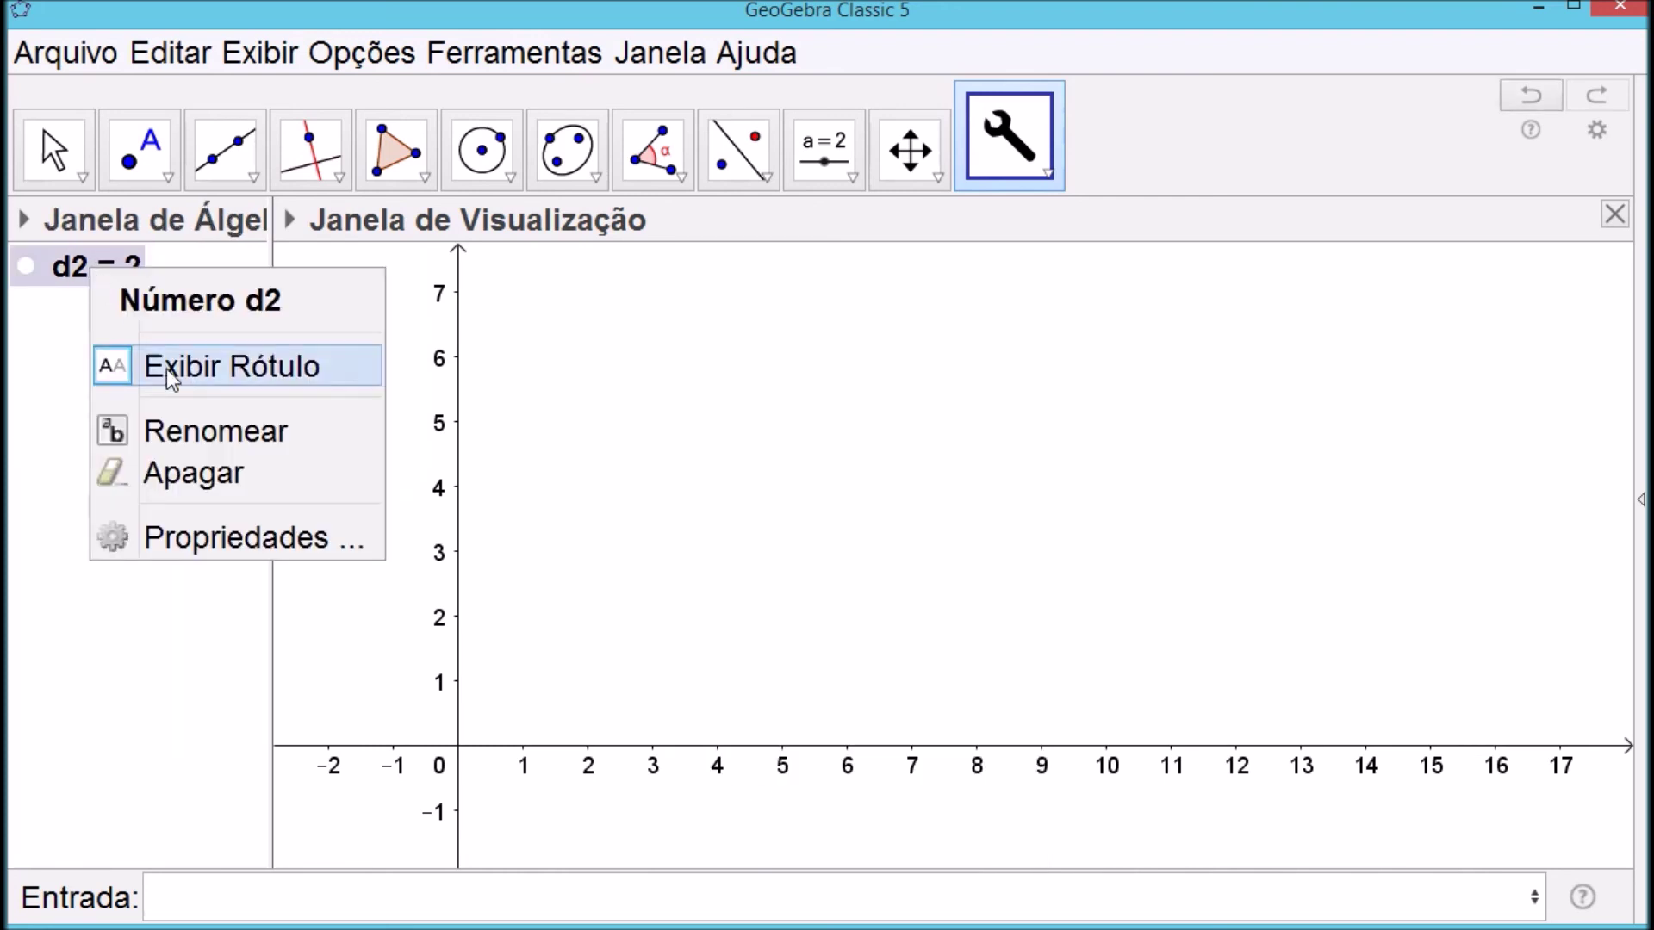
pyautogui.click(184, 476)
# Place a new free point A at about (3.24, 5.56)
pyautogui.click(159, 146)
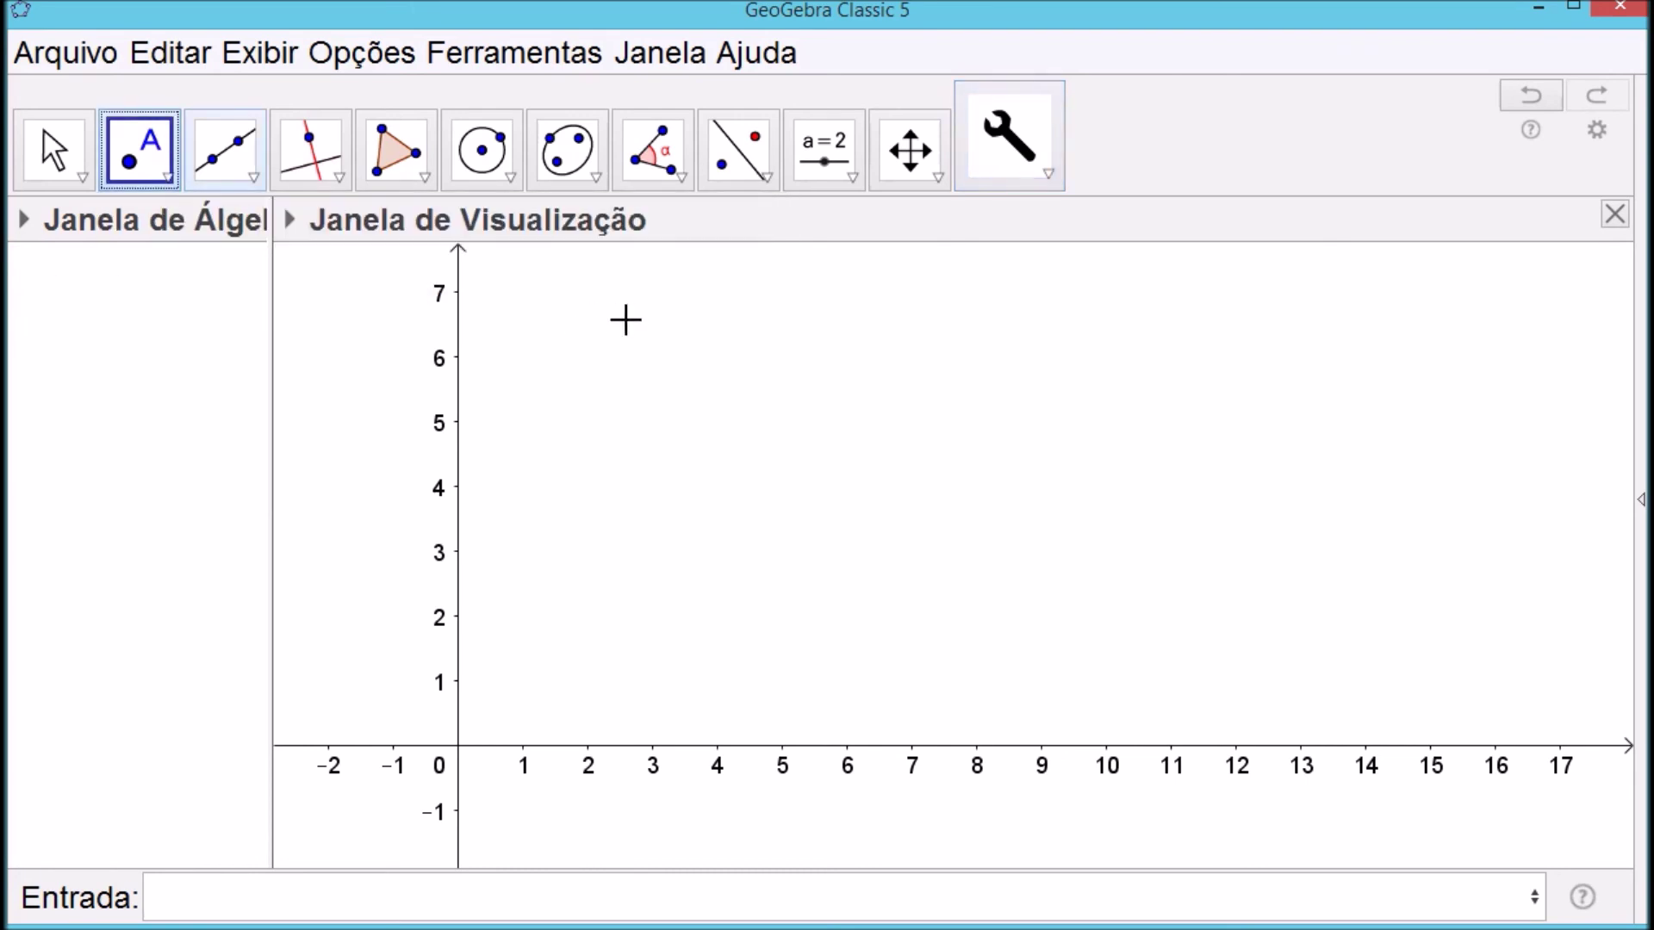
pyautogui.click(666, 386)
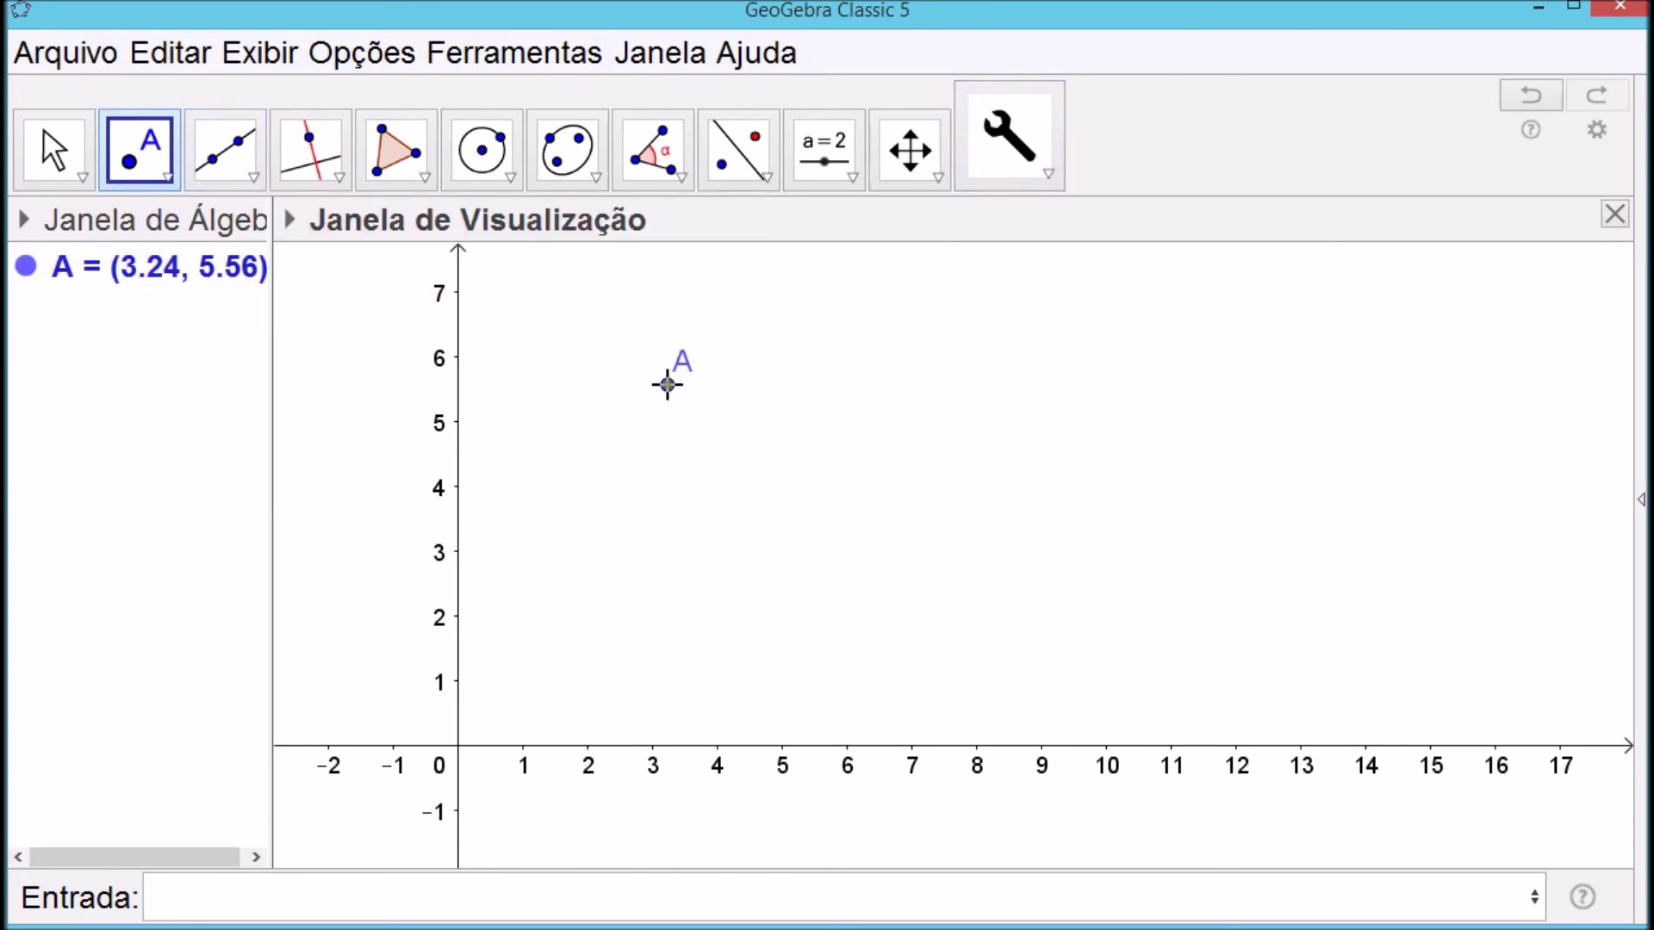
pyautogui.click(54, 149)
# Create two number sliders named d1 and d2
pyautogui.click(385, 886)
pyautogui.write('d1')
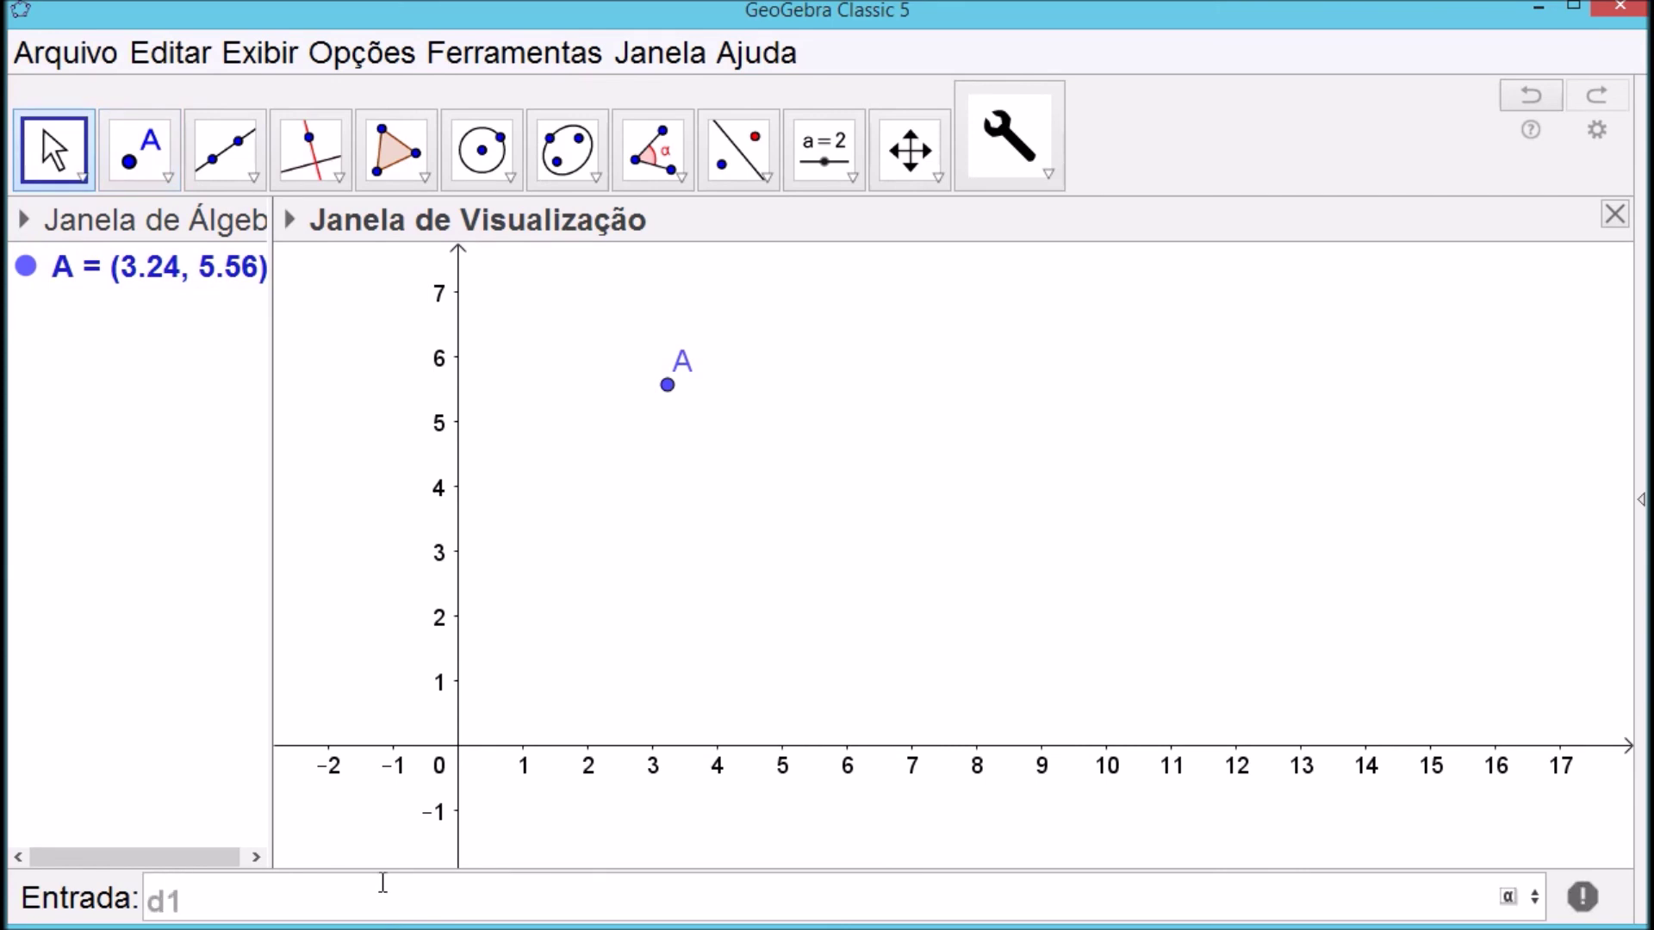
pyautogui.press('Return')
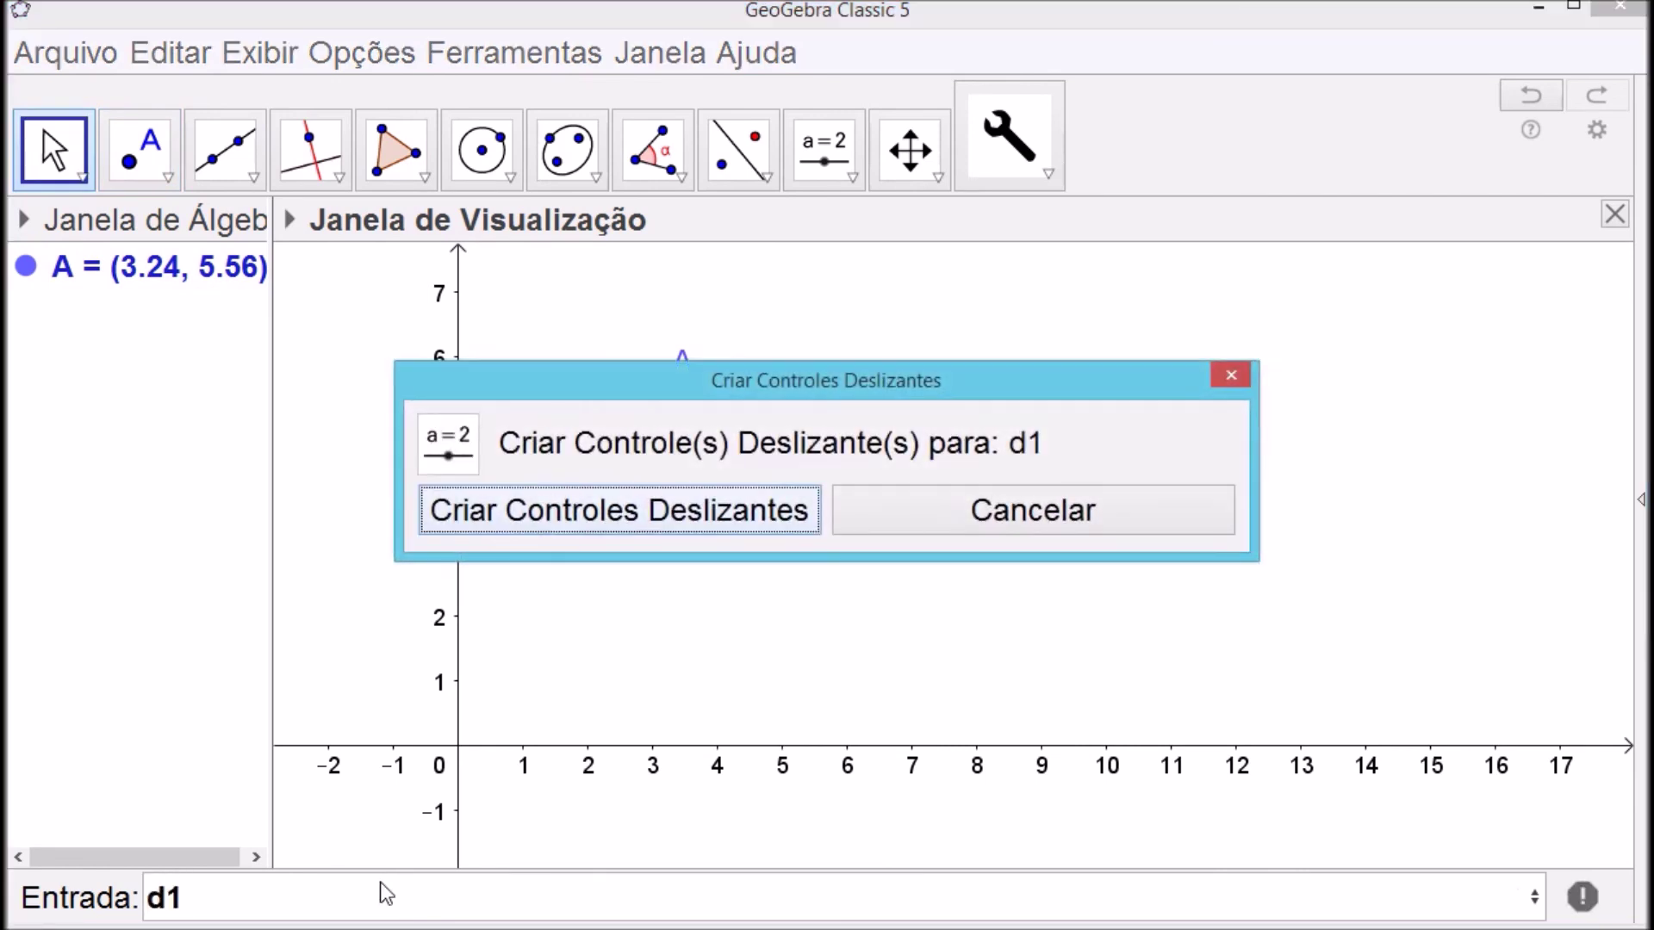
pyautogui.click(579, 514)
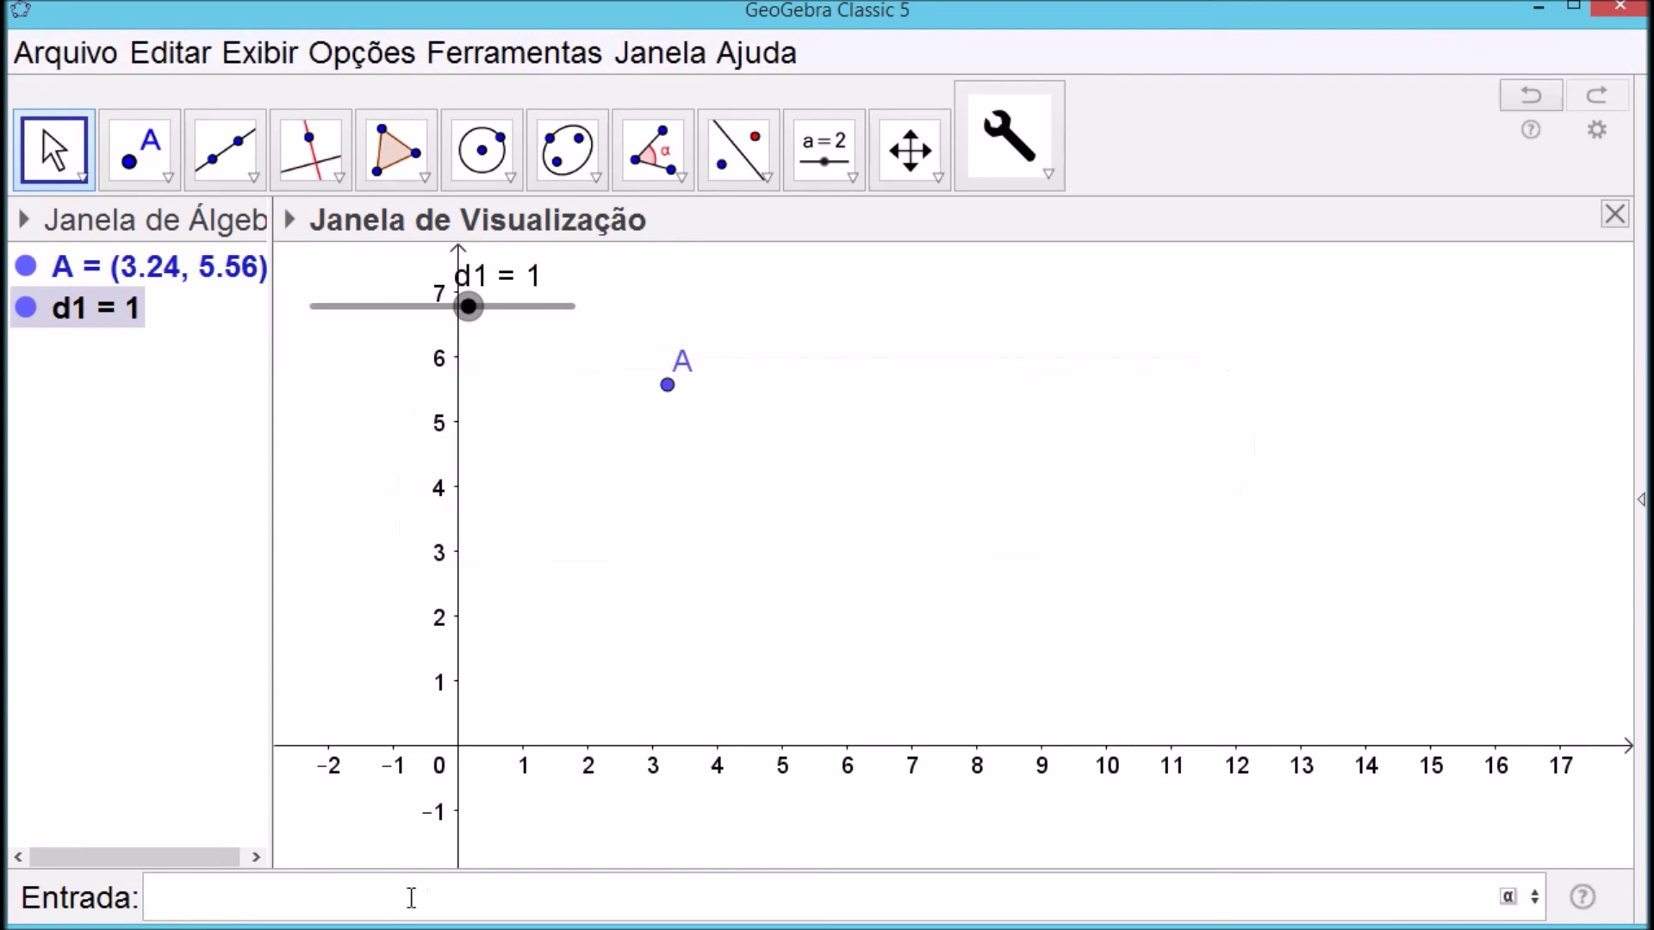
pyautogui.write('d2')
pyautogui.press('Return')
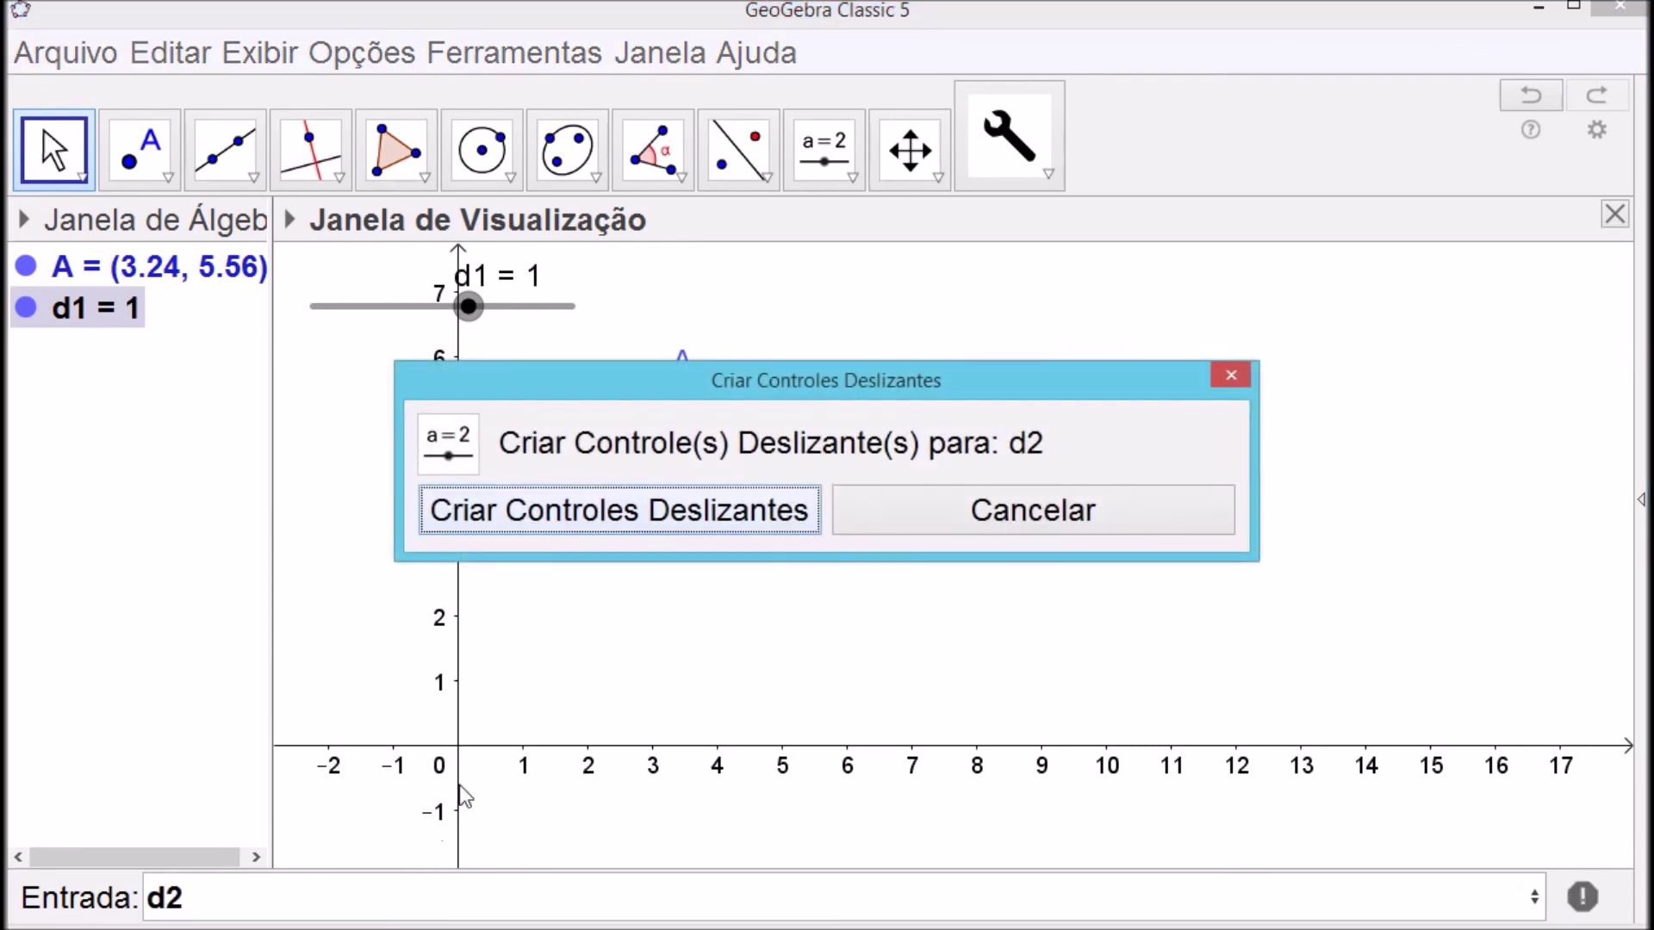
pyautogui.click(575, 536)
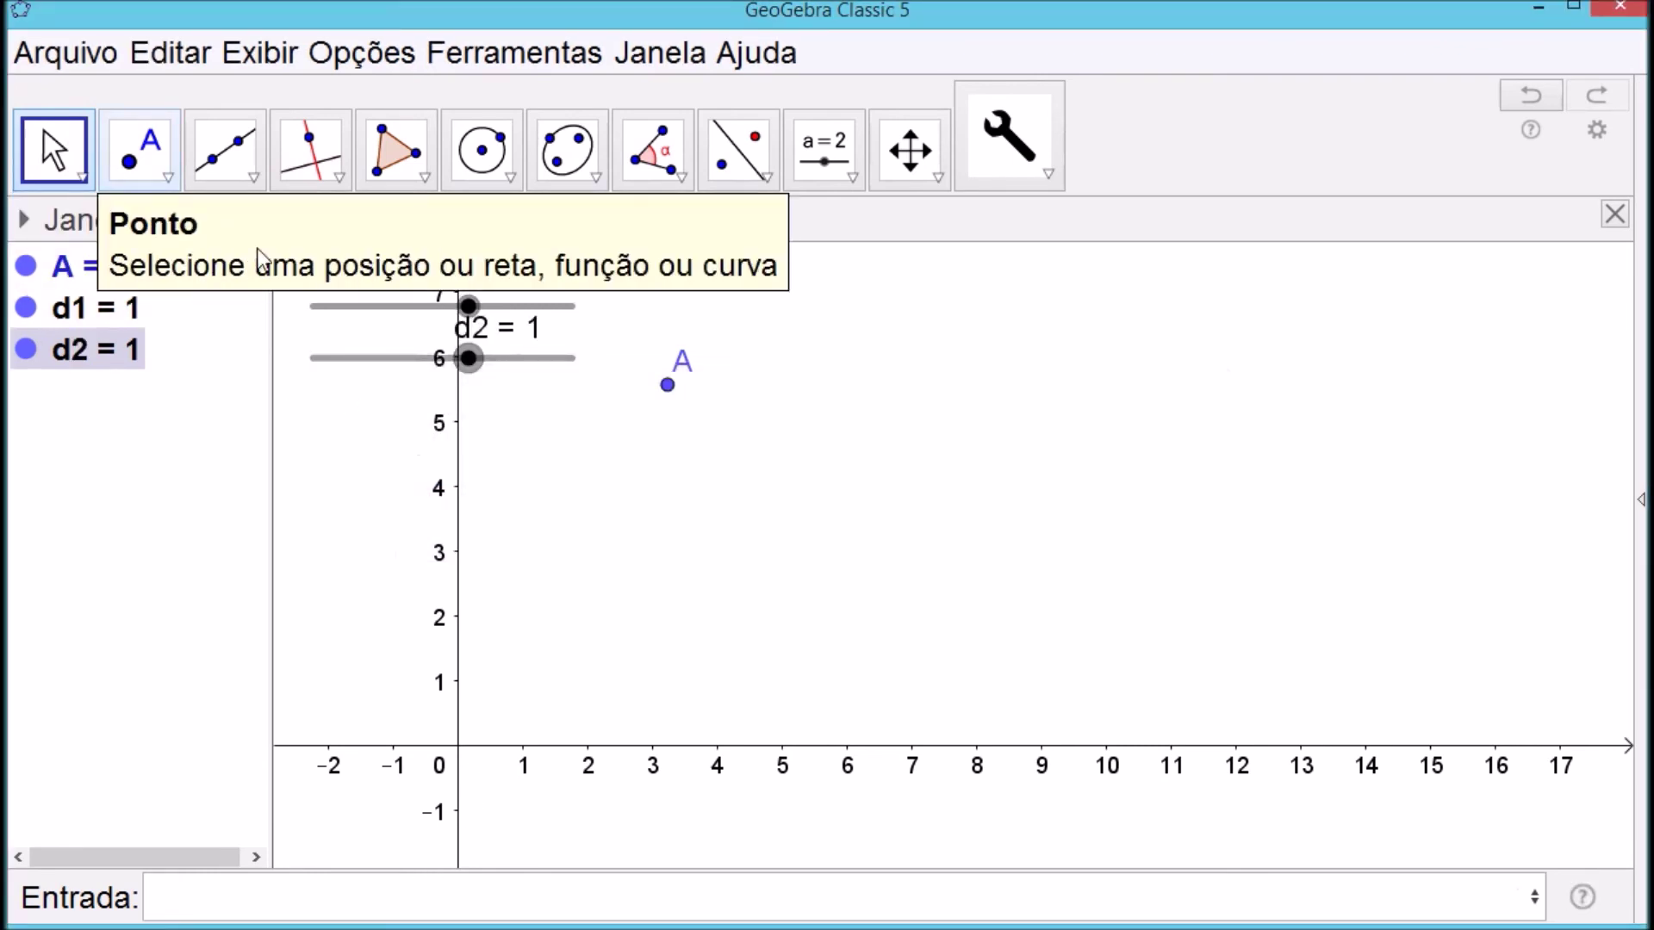
# Move the sliders d1 and d2 to the right of point A, with d1 above d2
pyautogui.moveTo(375, 327); pyautogui.dragTo(728, 311)
pyautogui.moveTo(428, 368); pyautogui.dragTo(823, 401)
pyautogui.moveTo(768, 306); pyautogui.dragTo(859, 310)
# Set the minimum of both sliders, d1 and d2, to 0.1 and close their properties
pyautogui.rightClick(860, 309)
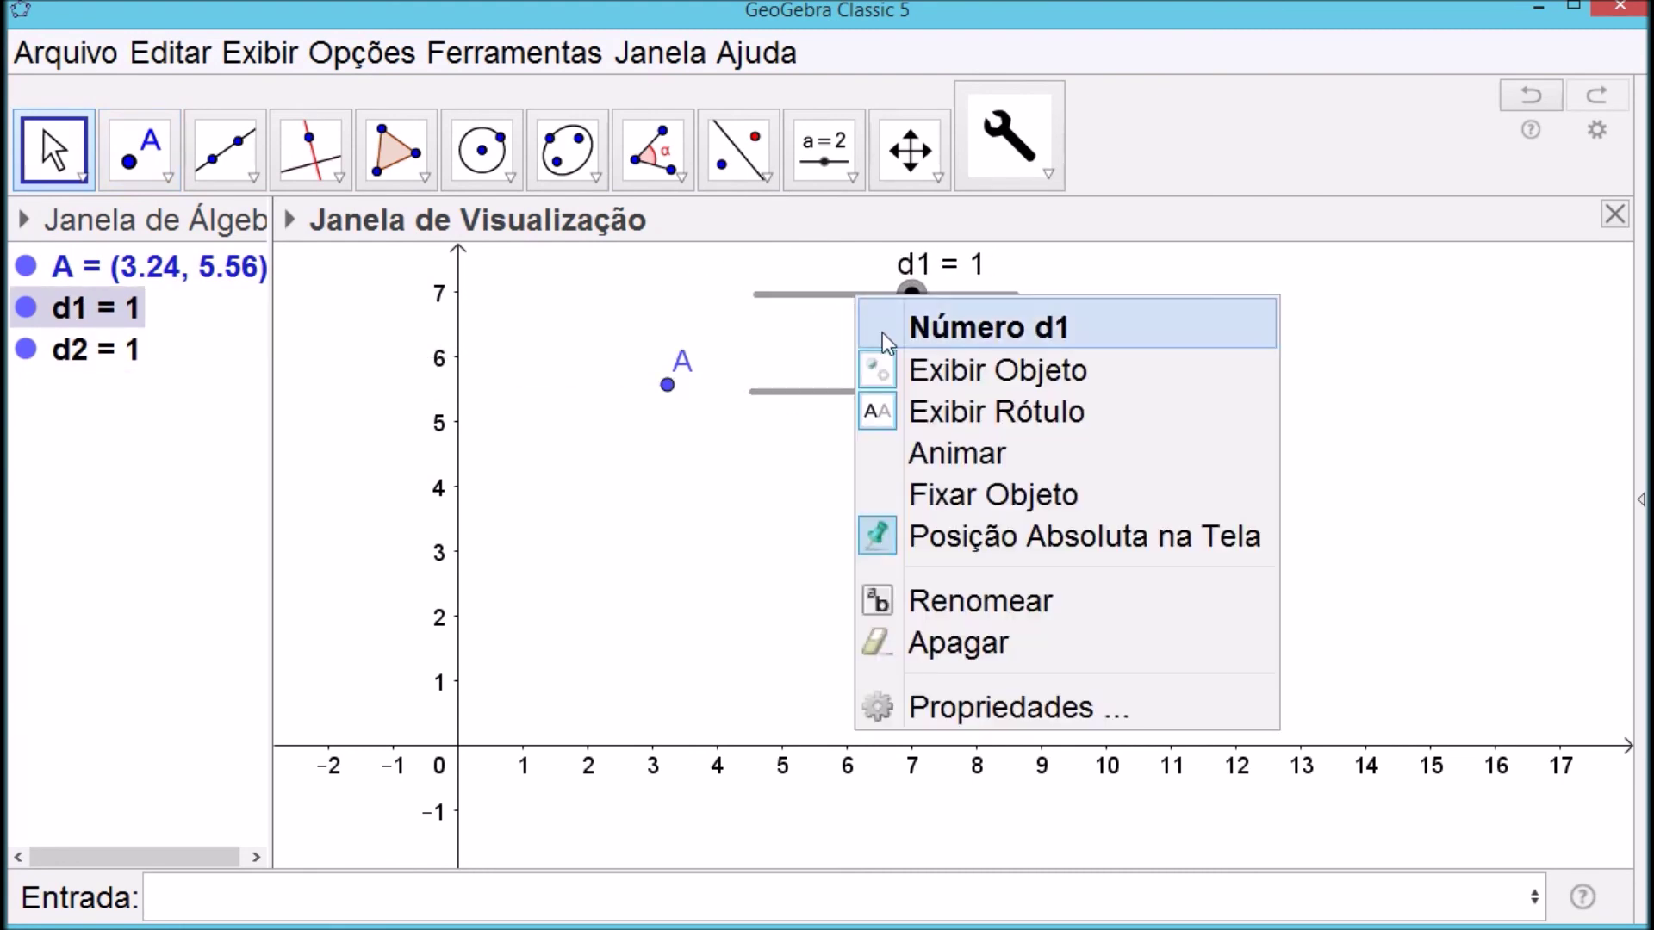
pyautogui.click(953, 704)
pyautogui.write('0.1')
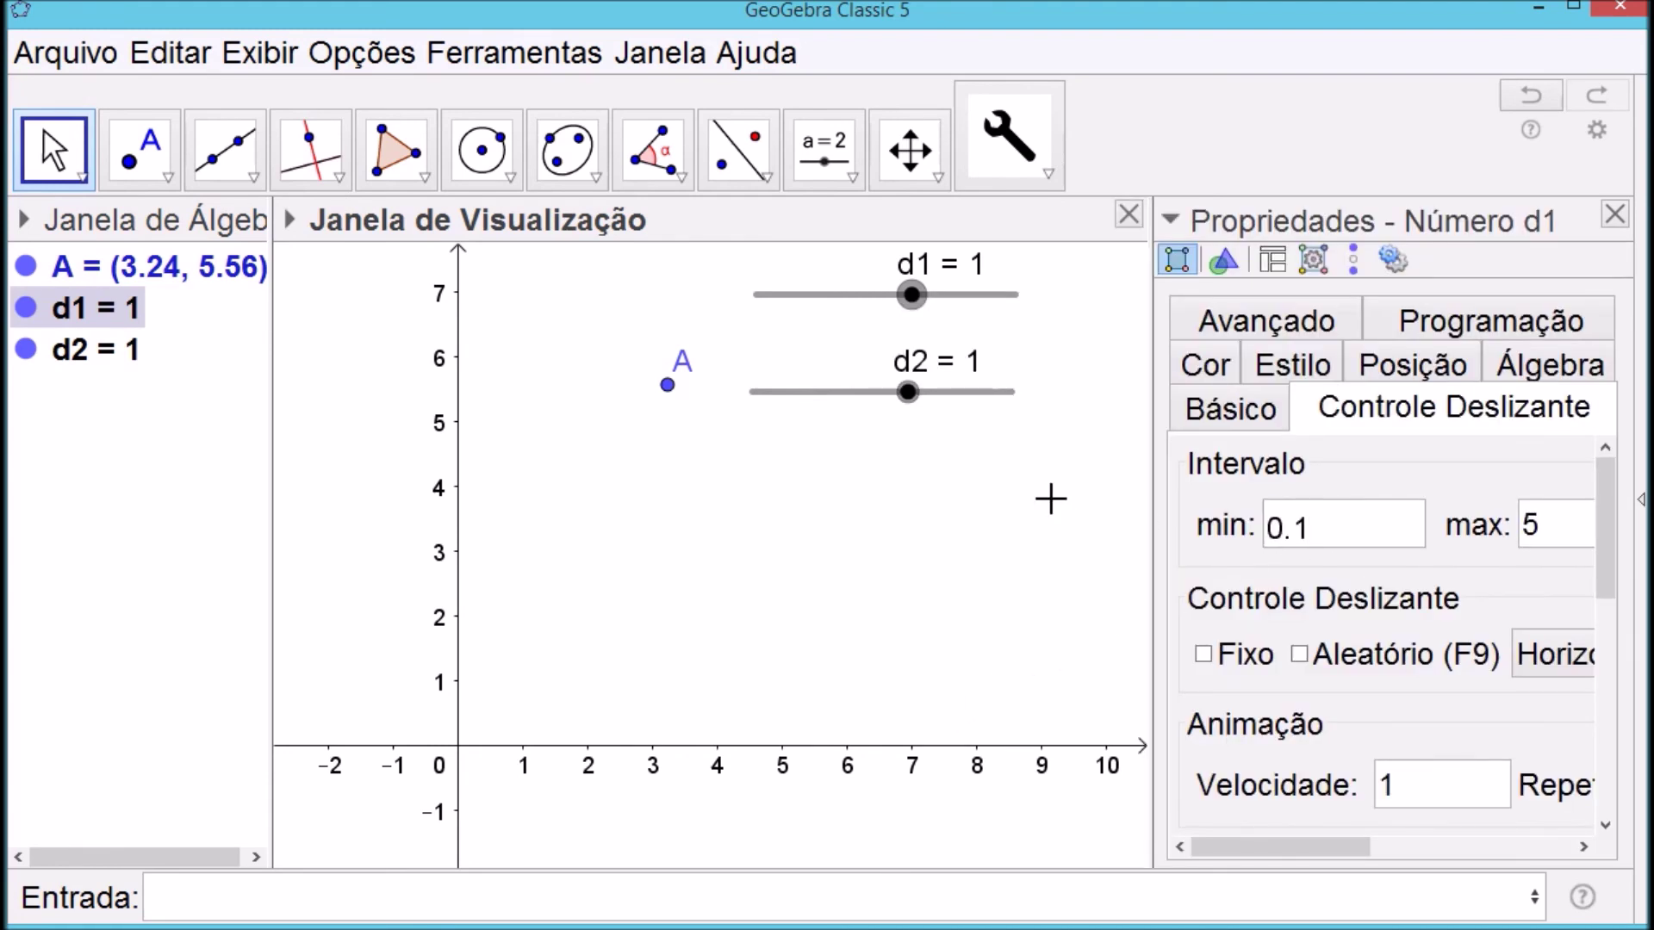
pyautogui.click(808, 395)
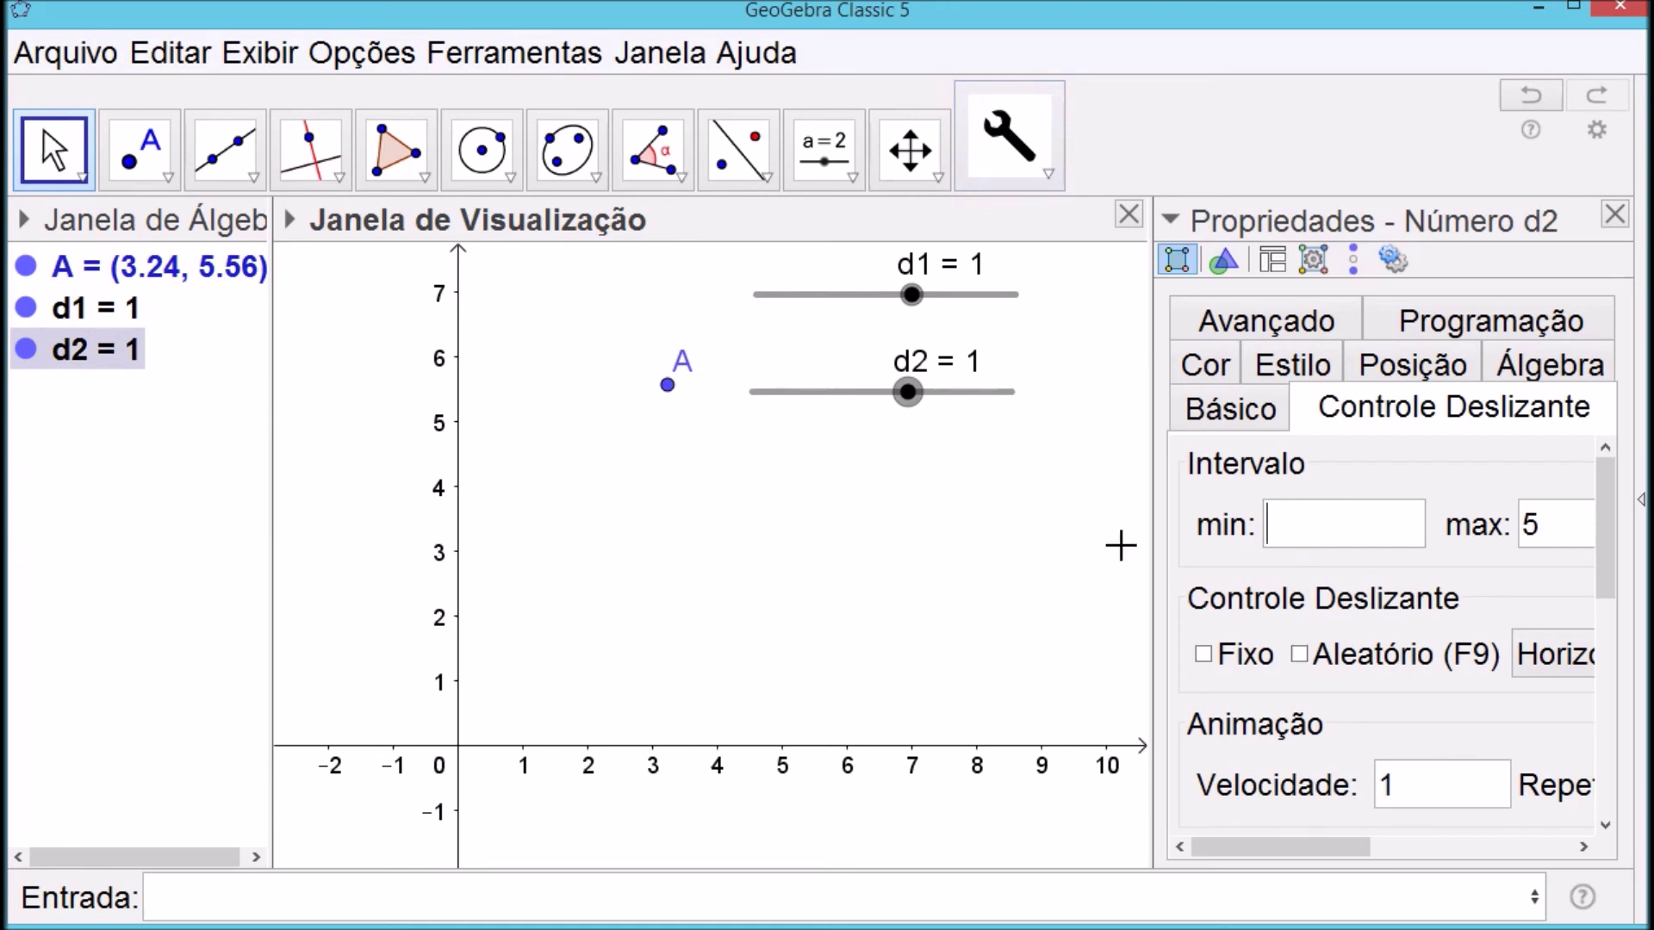
pyautogui.write('0.1')
pyautogui.press('Tab')
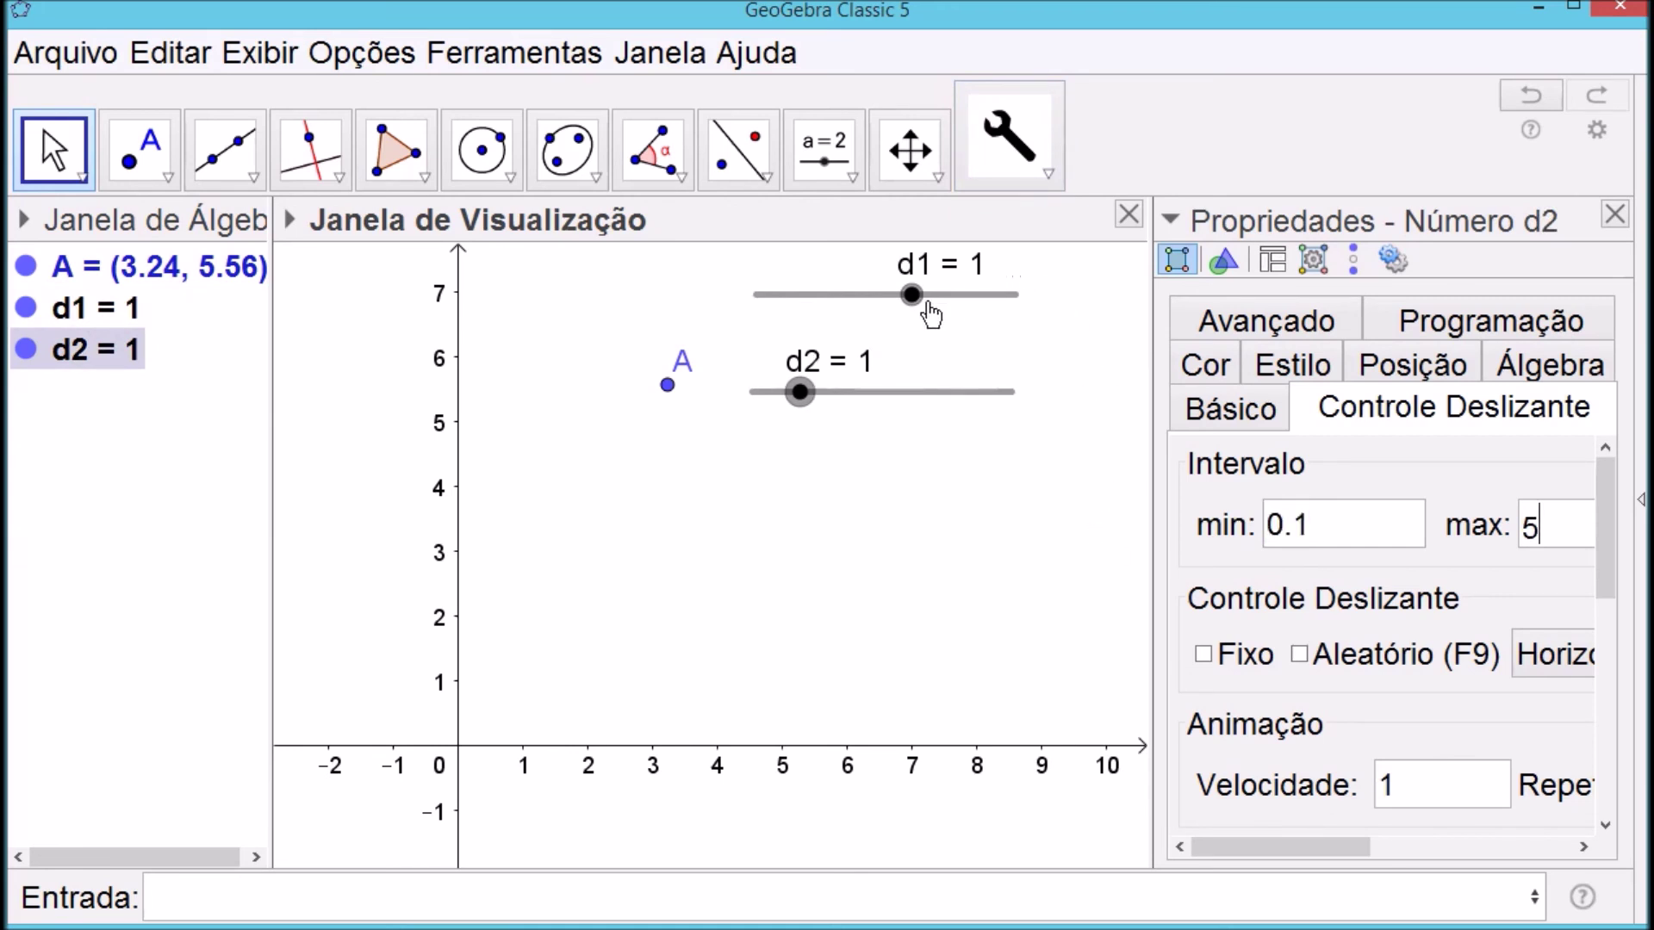
pyautogui.click(837, 294)
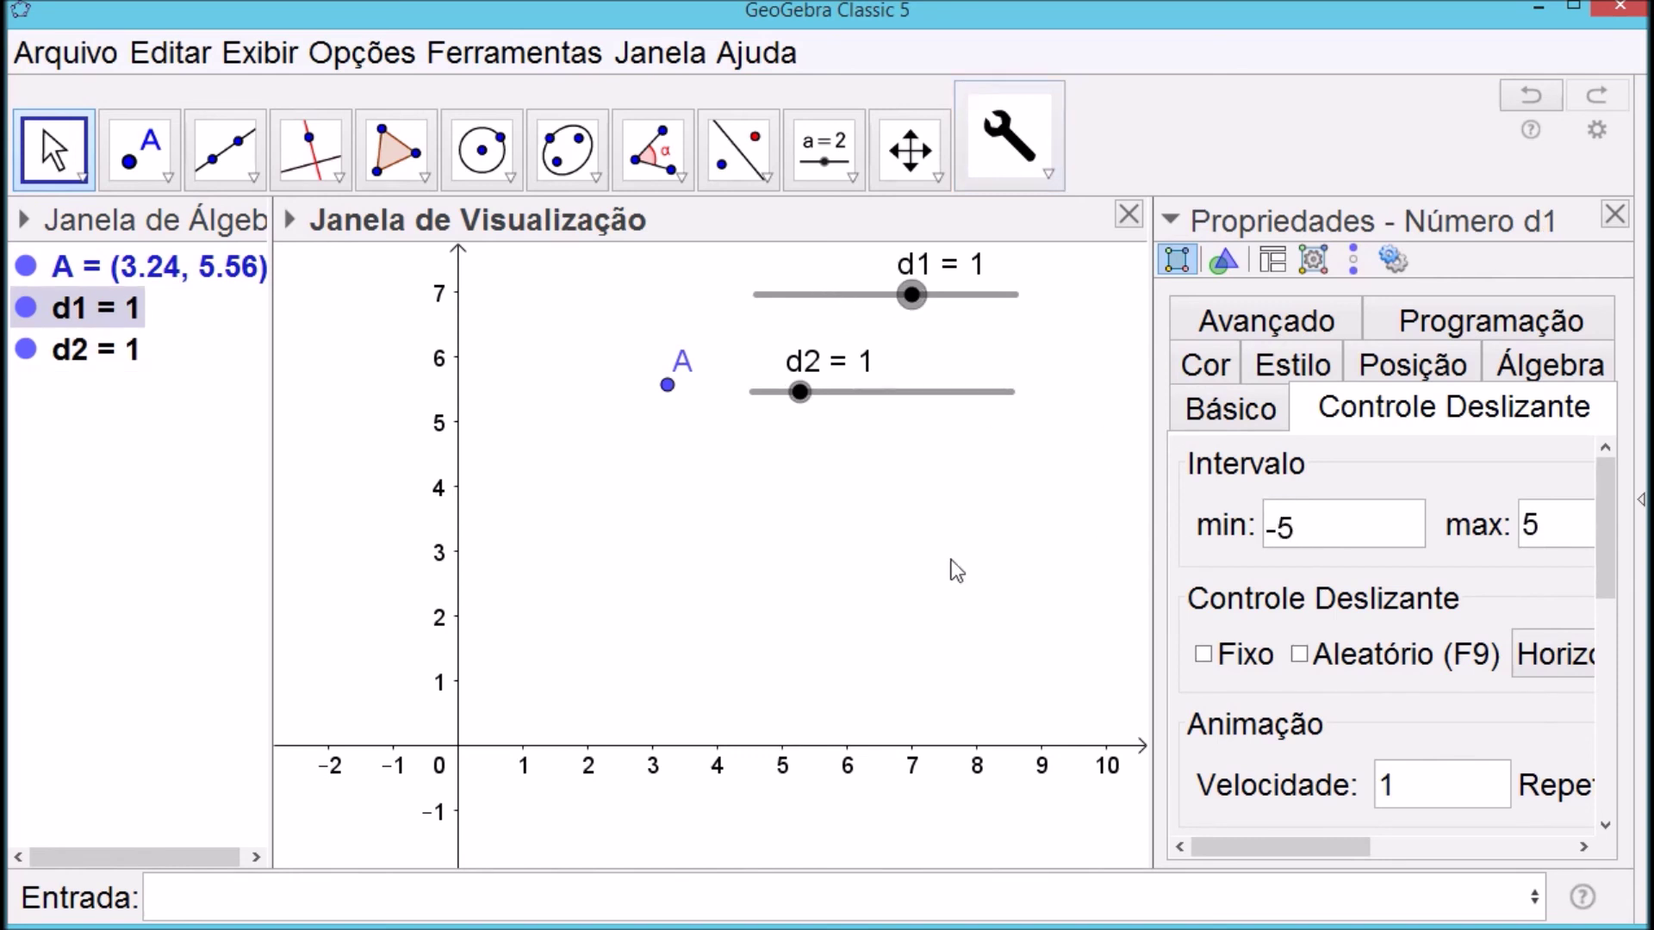
pyautogui.doubleClick(1300, 541)
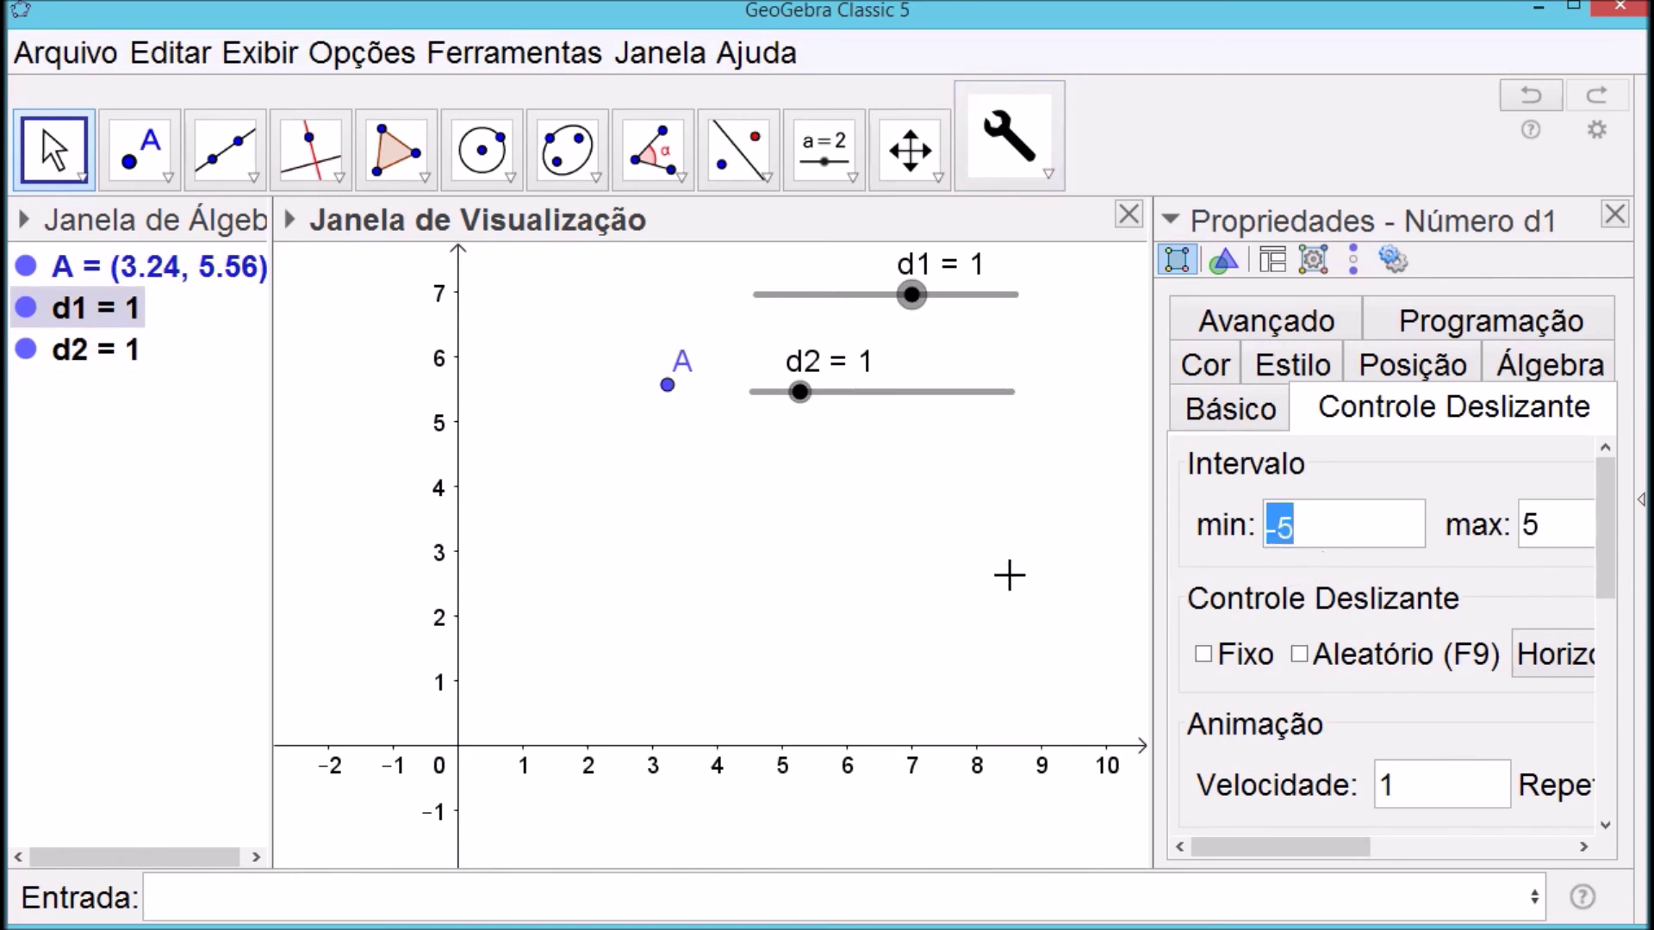
pyautogui.write('0.1')
pyautogui.press('Return')
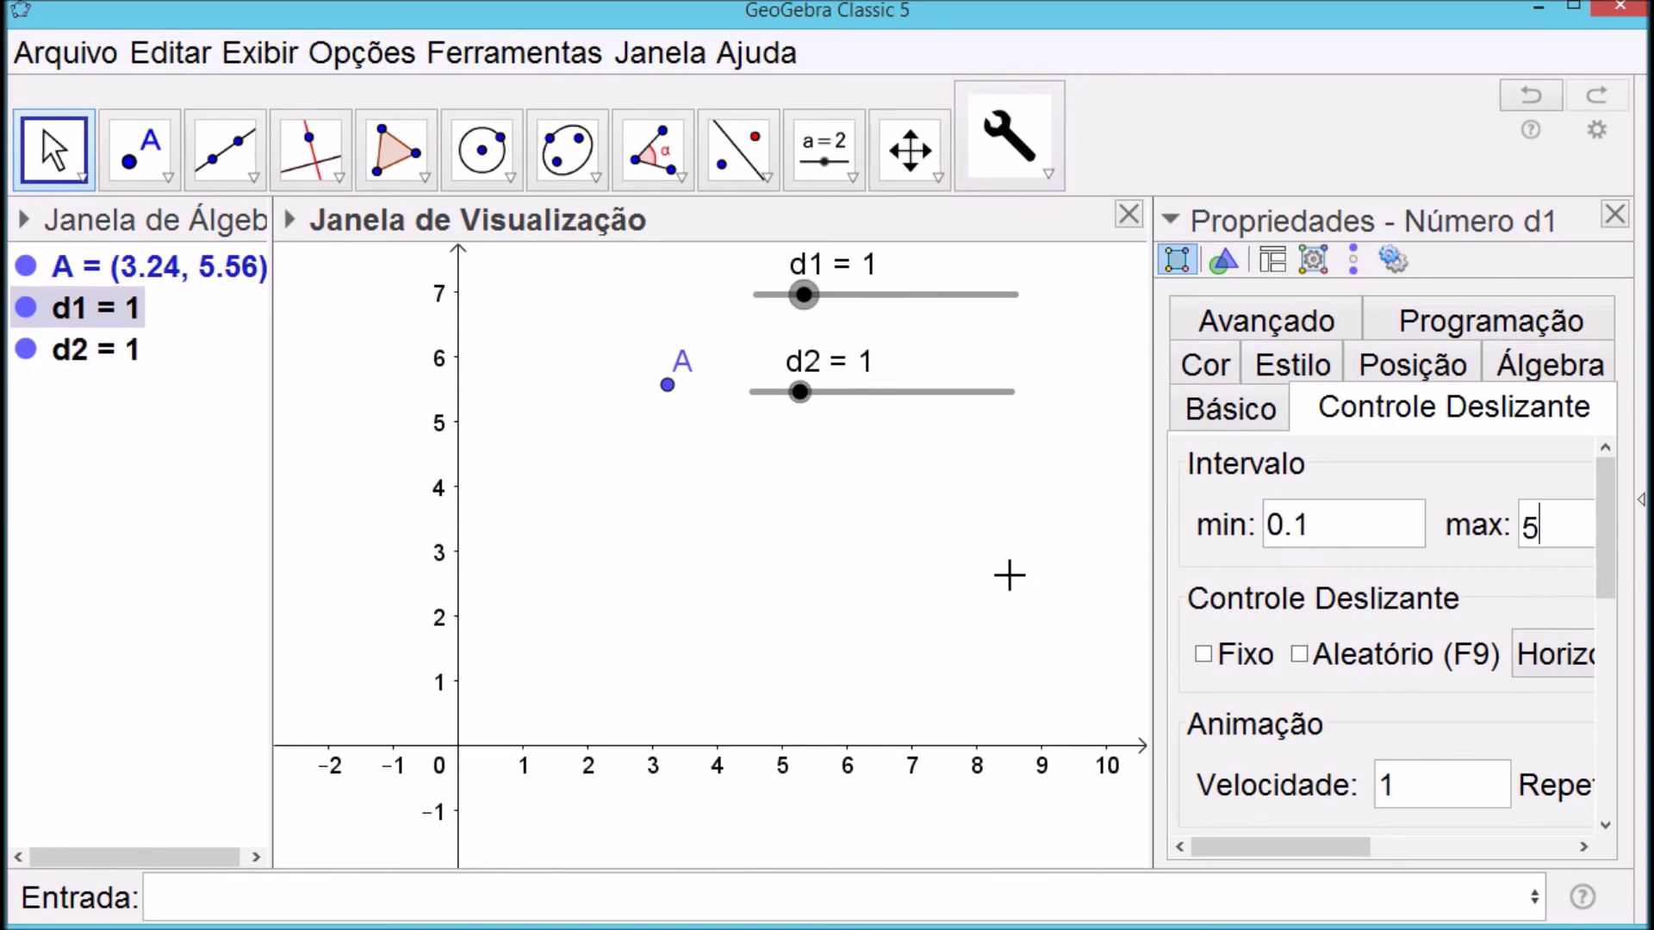
pyautogui.click(1615, 215)
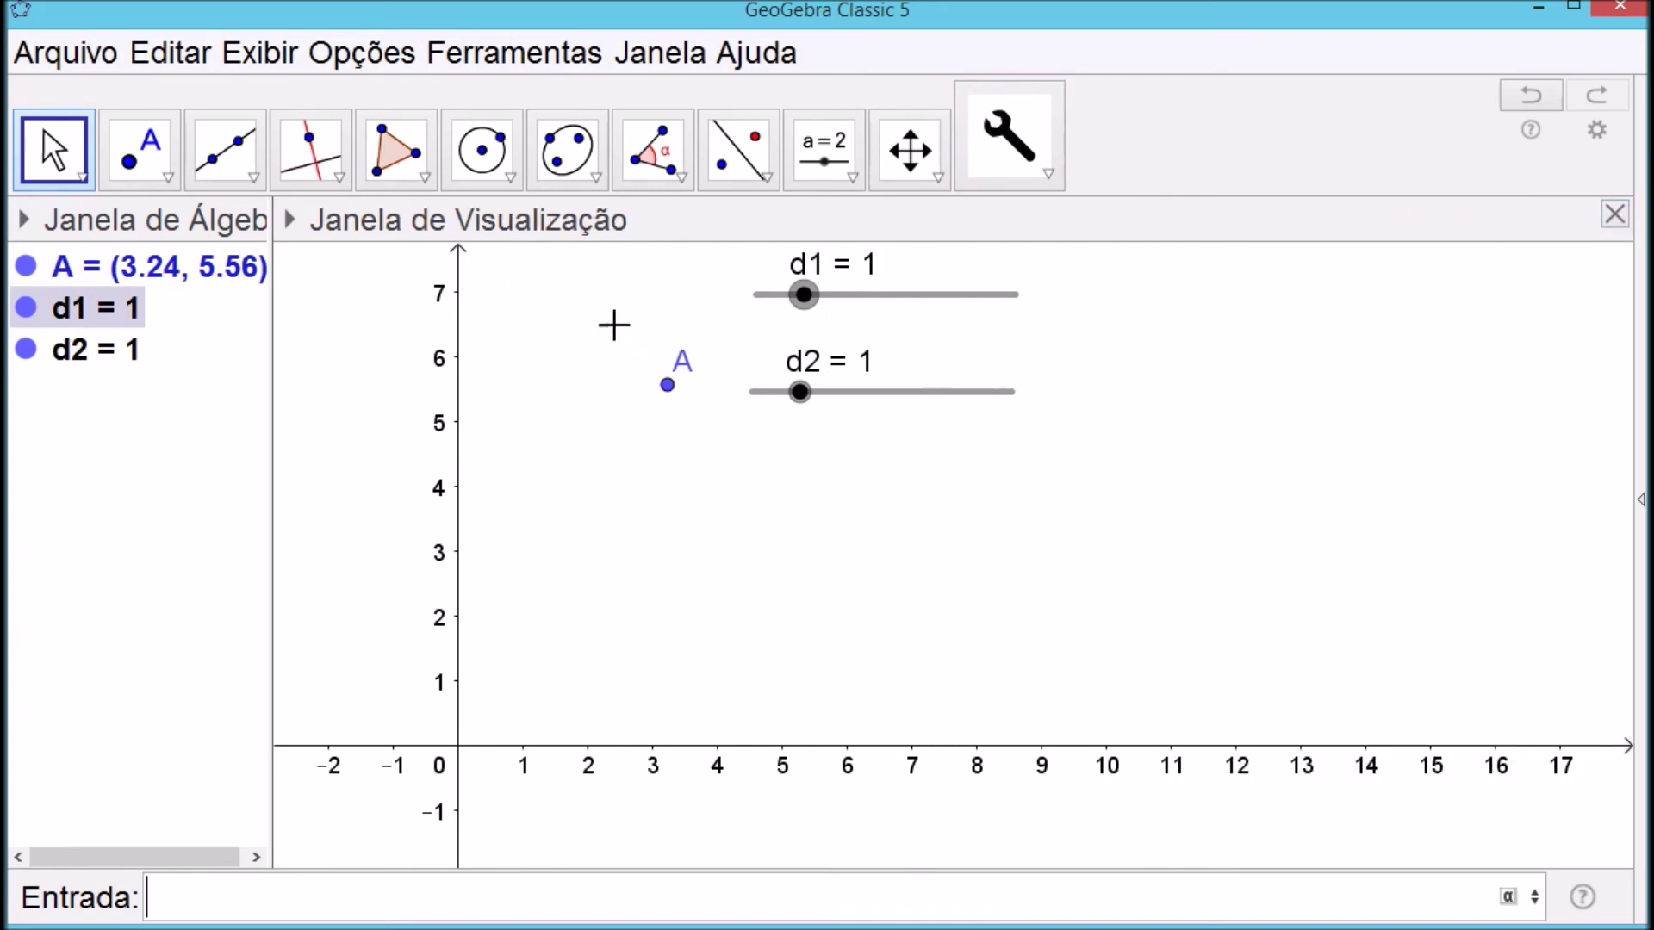
# Move point A to about (3.48, 2.9) and apply the Decisão tool to it with d1 and d2 as the two numbers
pyautogui.moveTo(668, 386); pyautogui.dragTo(685, 560)
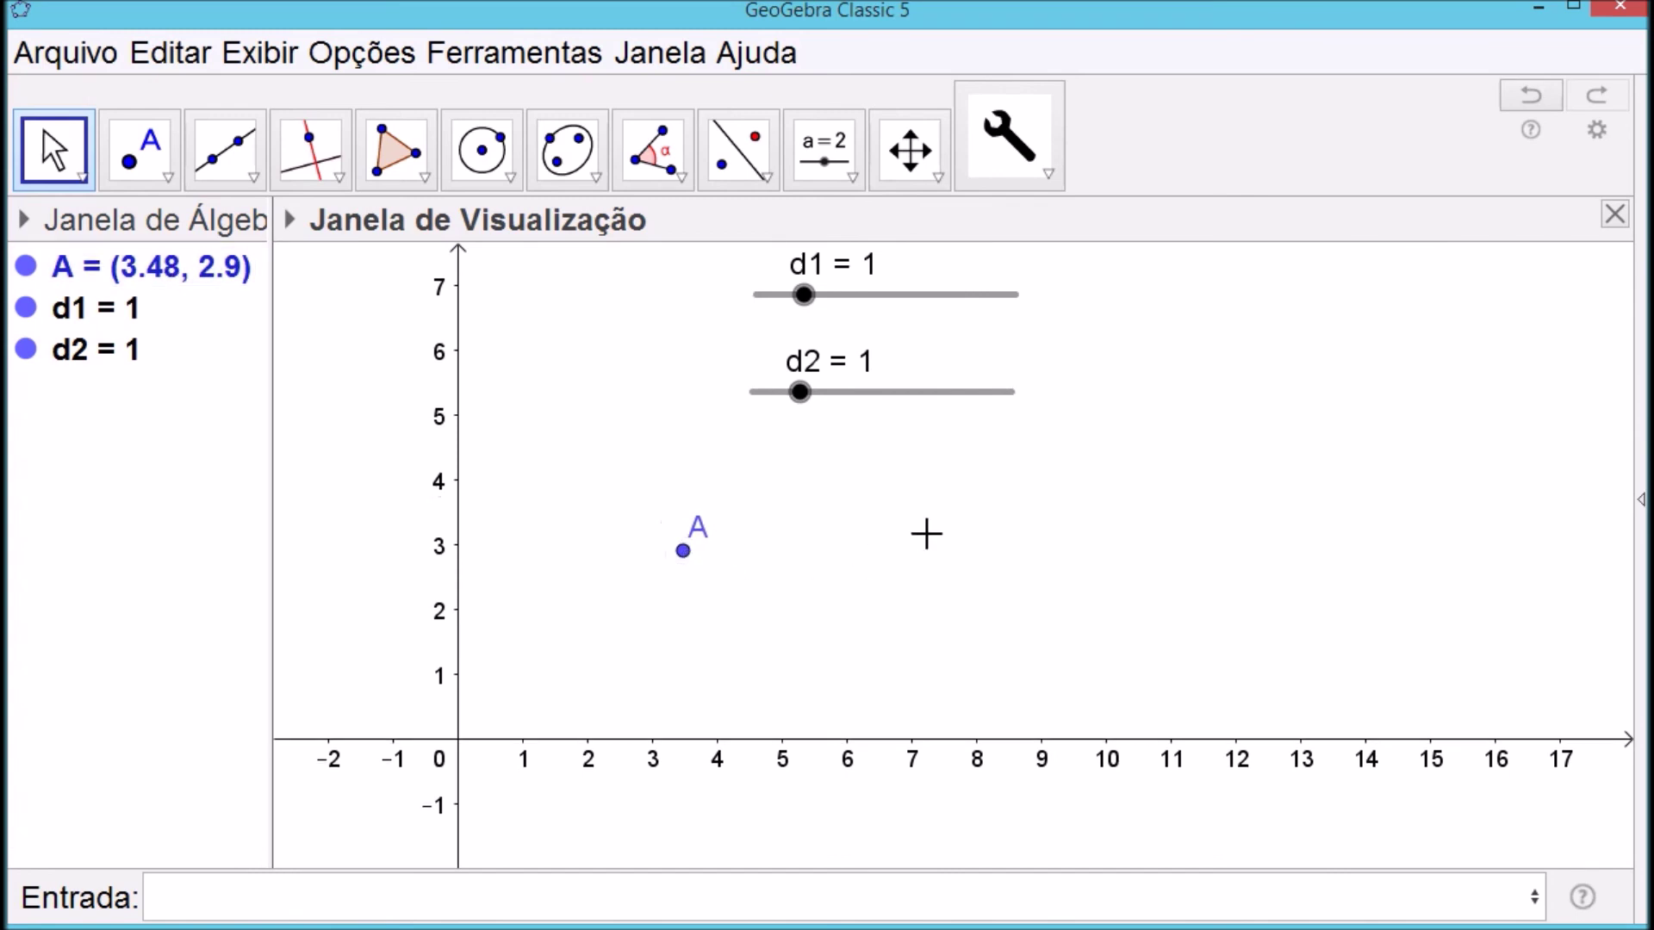
pyautogui.click(1008, 137)
pyautogui.click(1100, 250)
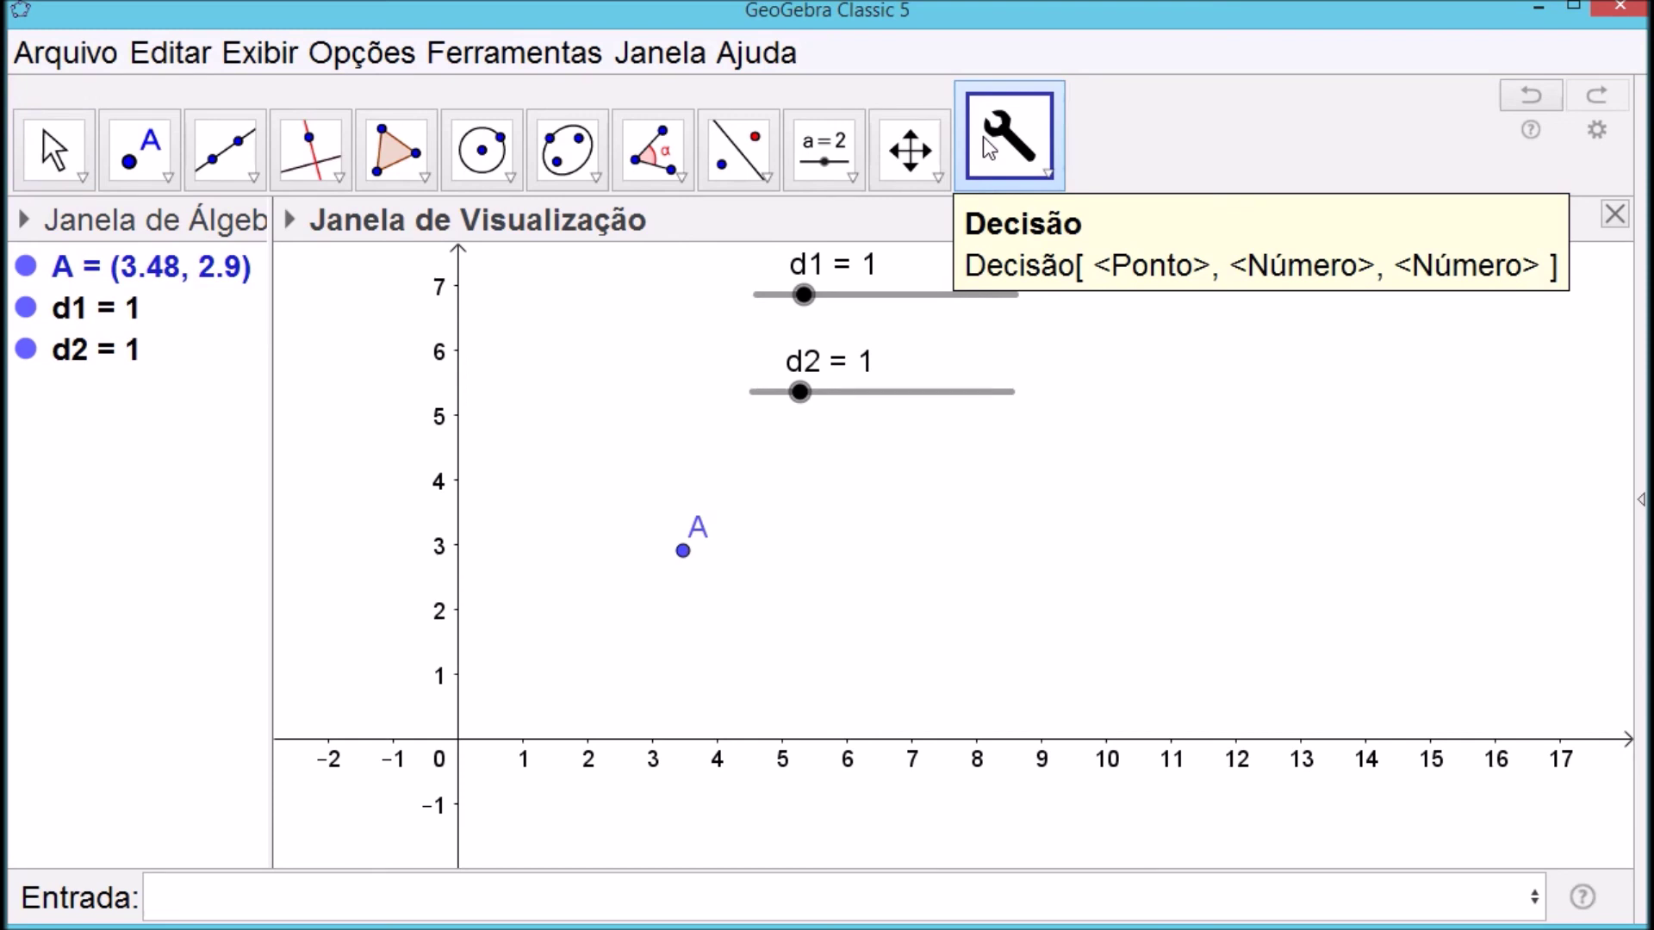
pyautogui.click(683, 556)
pyautogui.write('d1')
pyautogui.click(1008, 537)
pyautogui.write('d2')
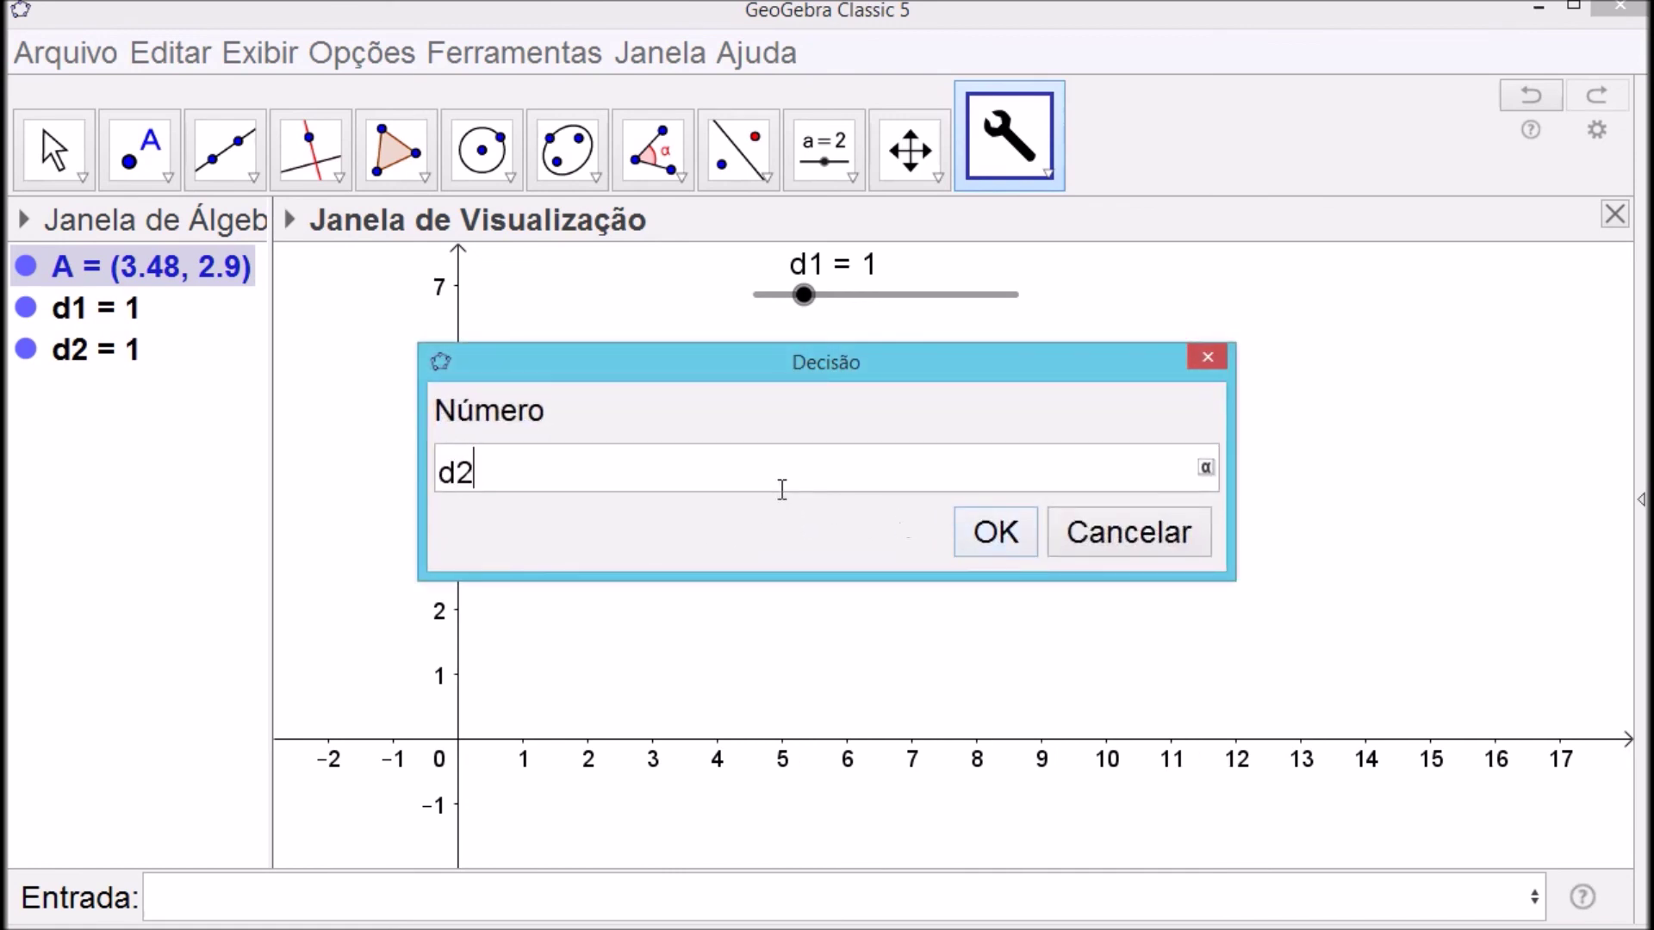
pyautogui.click(997, 533)
pyautogui.press('Escape')
# Test the rhombus by changing slider d1 to 3.6 and slider d2 to 1.7
pyautogui.moveTo(805, 301); pyautogui.dragTo(947, 319)
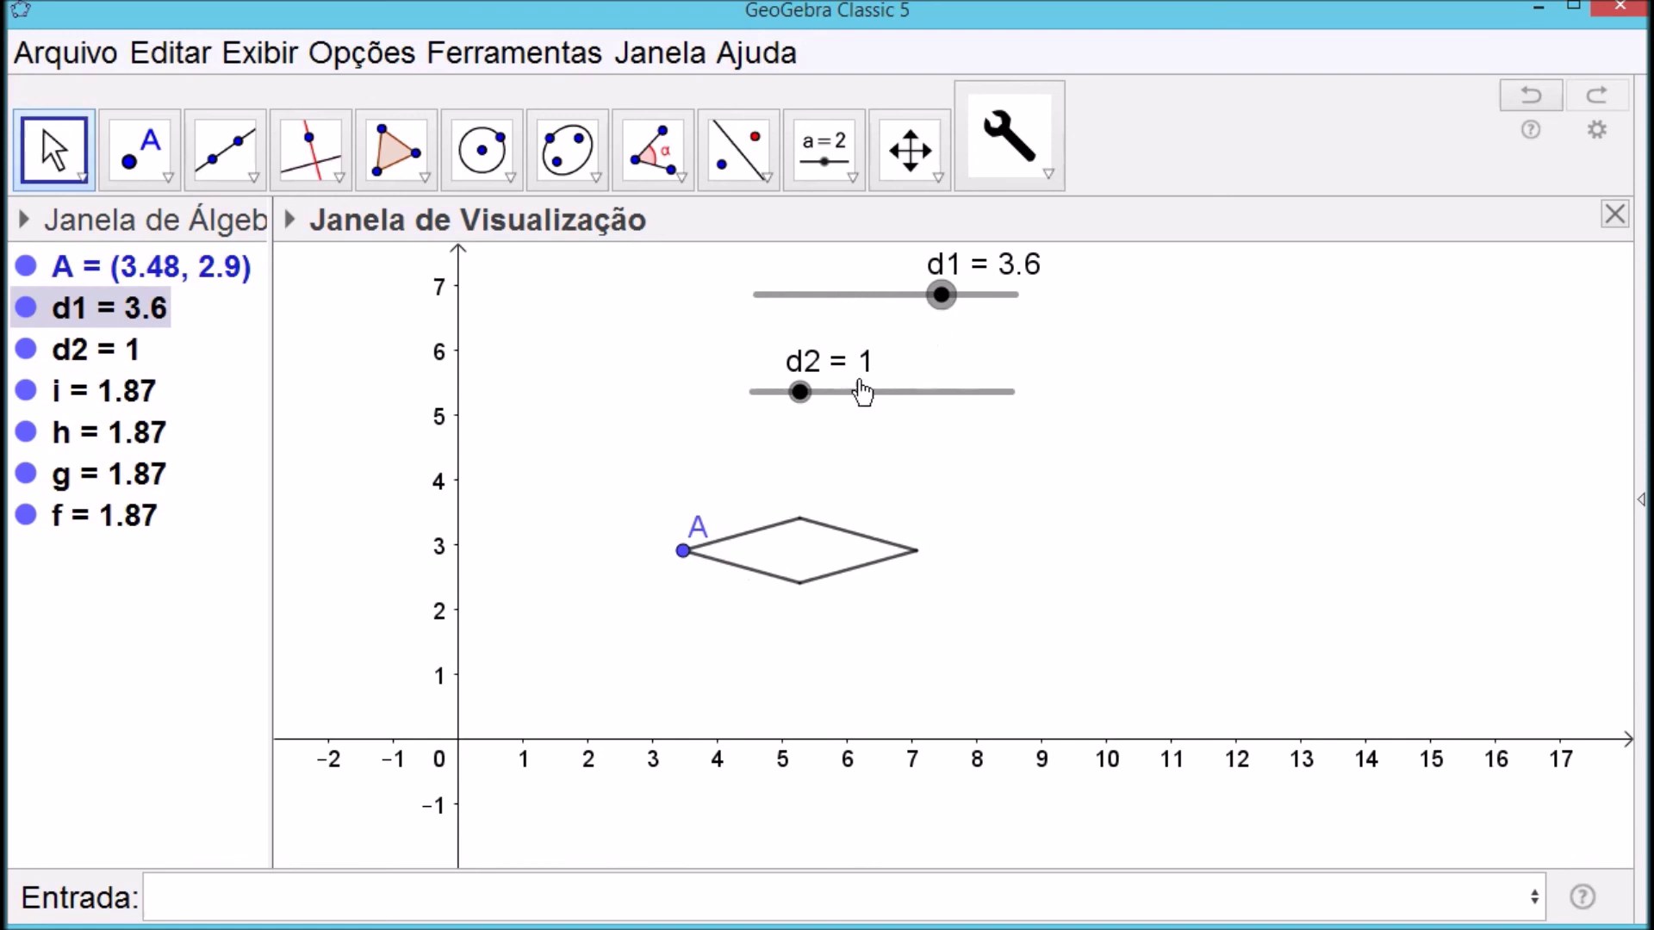
pyautogui.moveTo(797, 402); pyautogui.dragTo(841, 417)
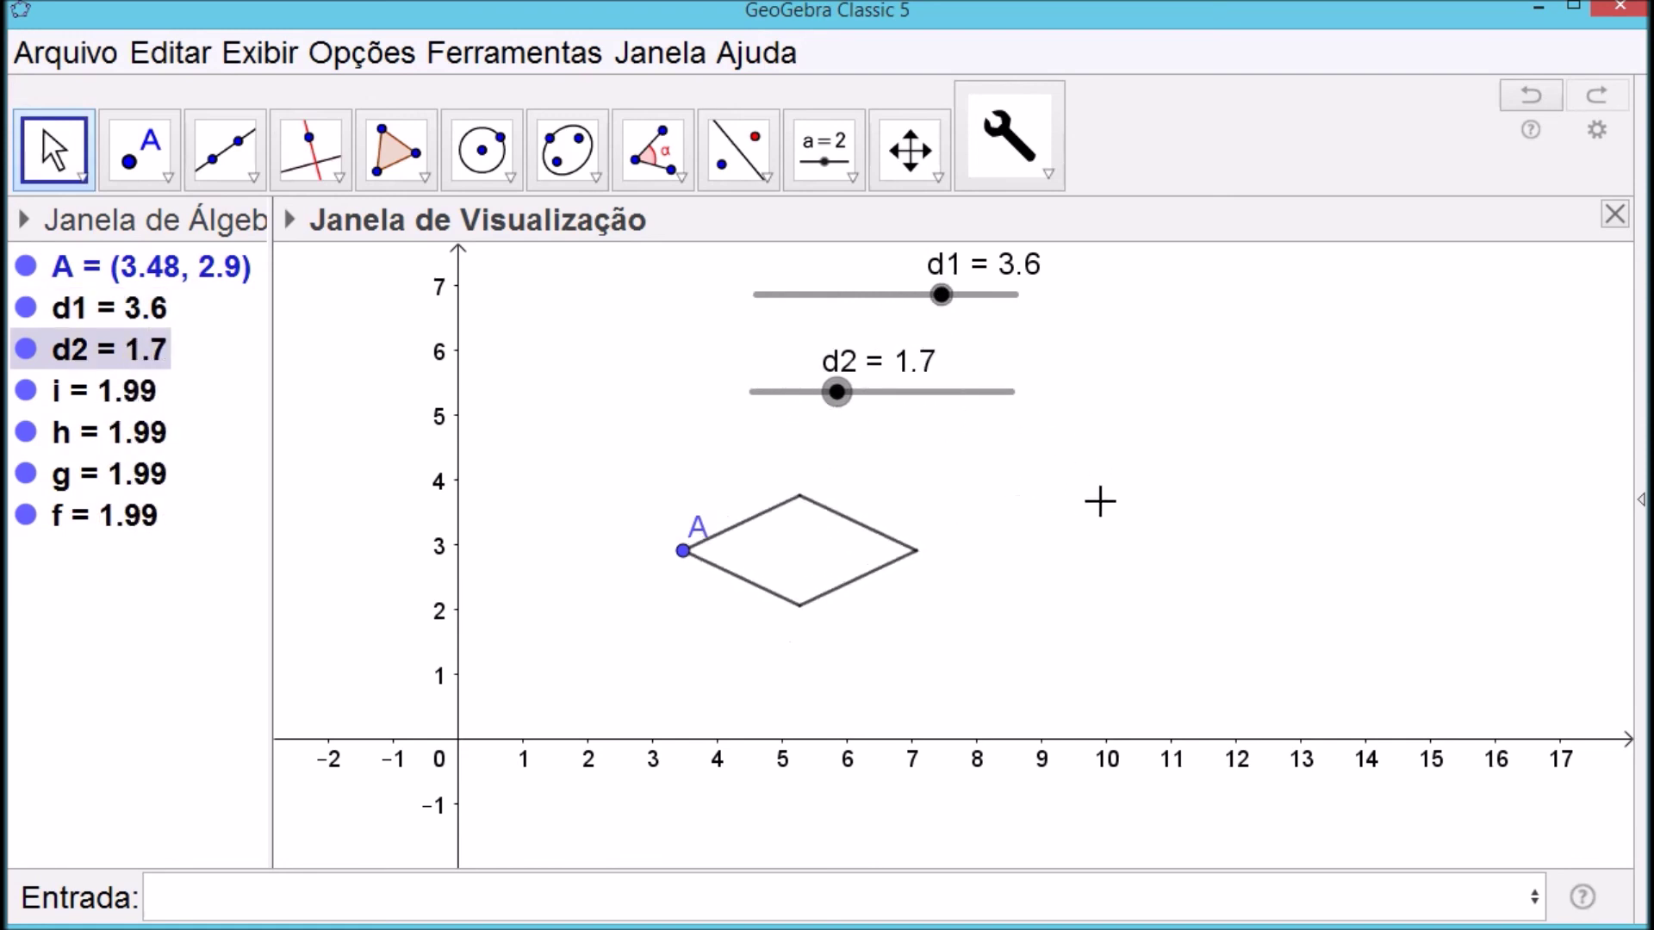
pyautogui.click(1081, 543)
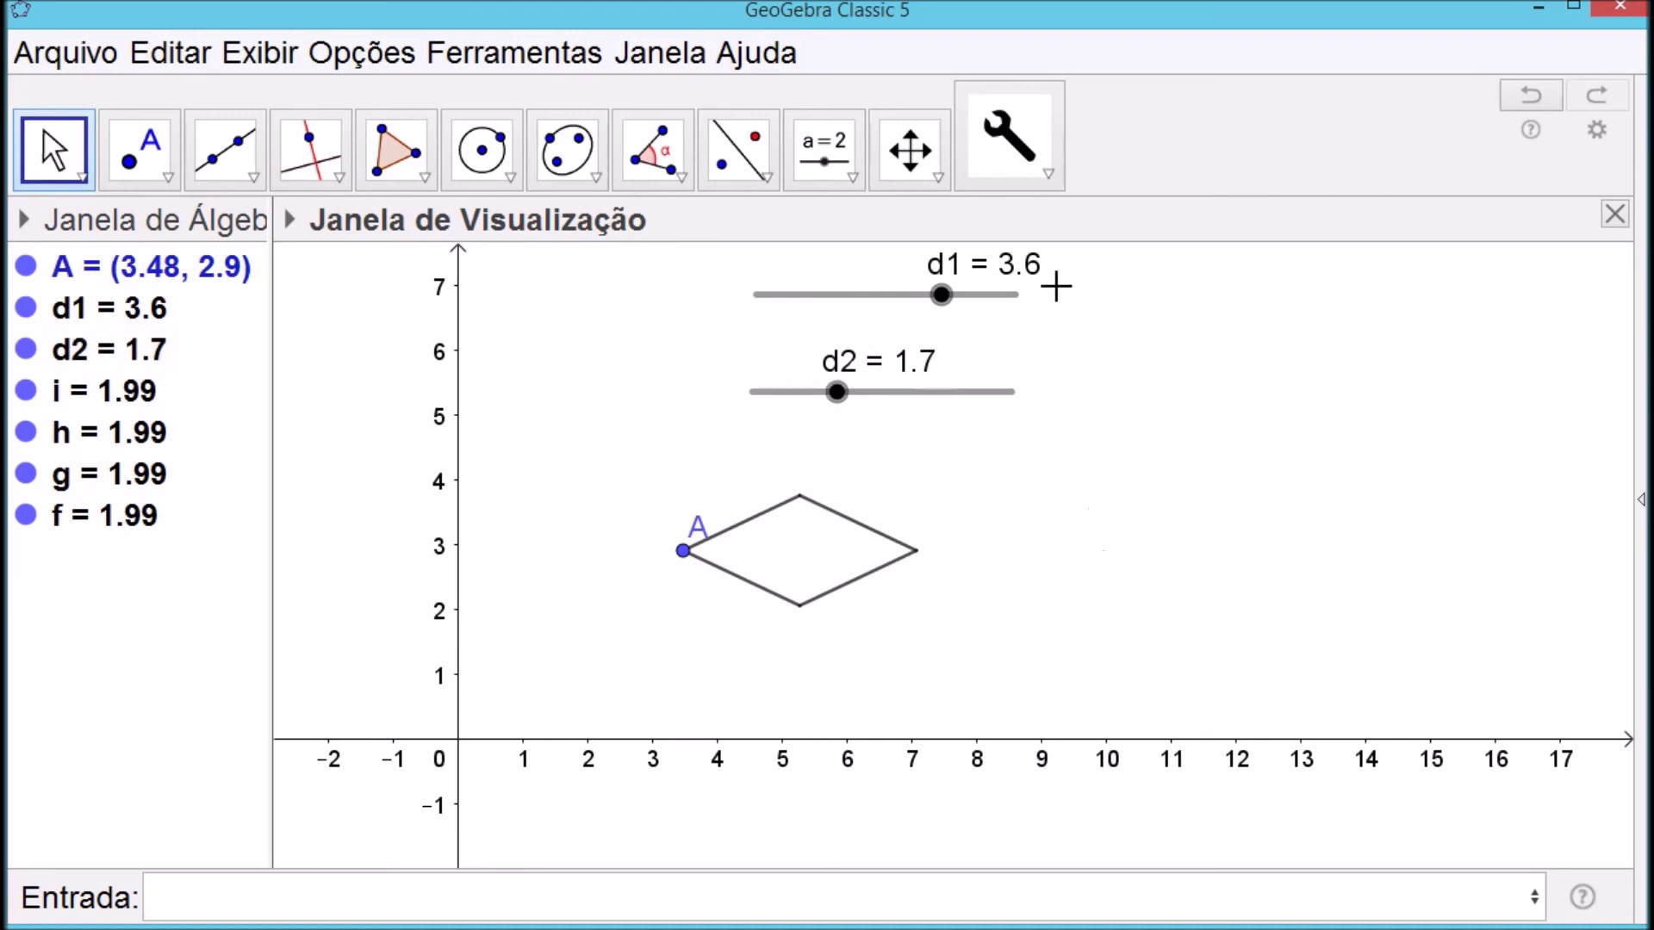
pyautogui.click(1048, 174)
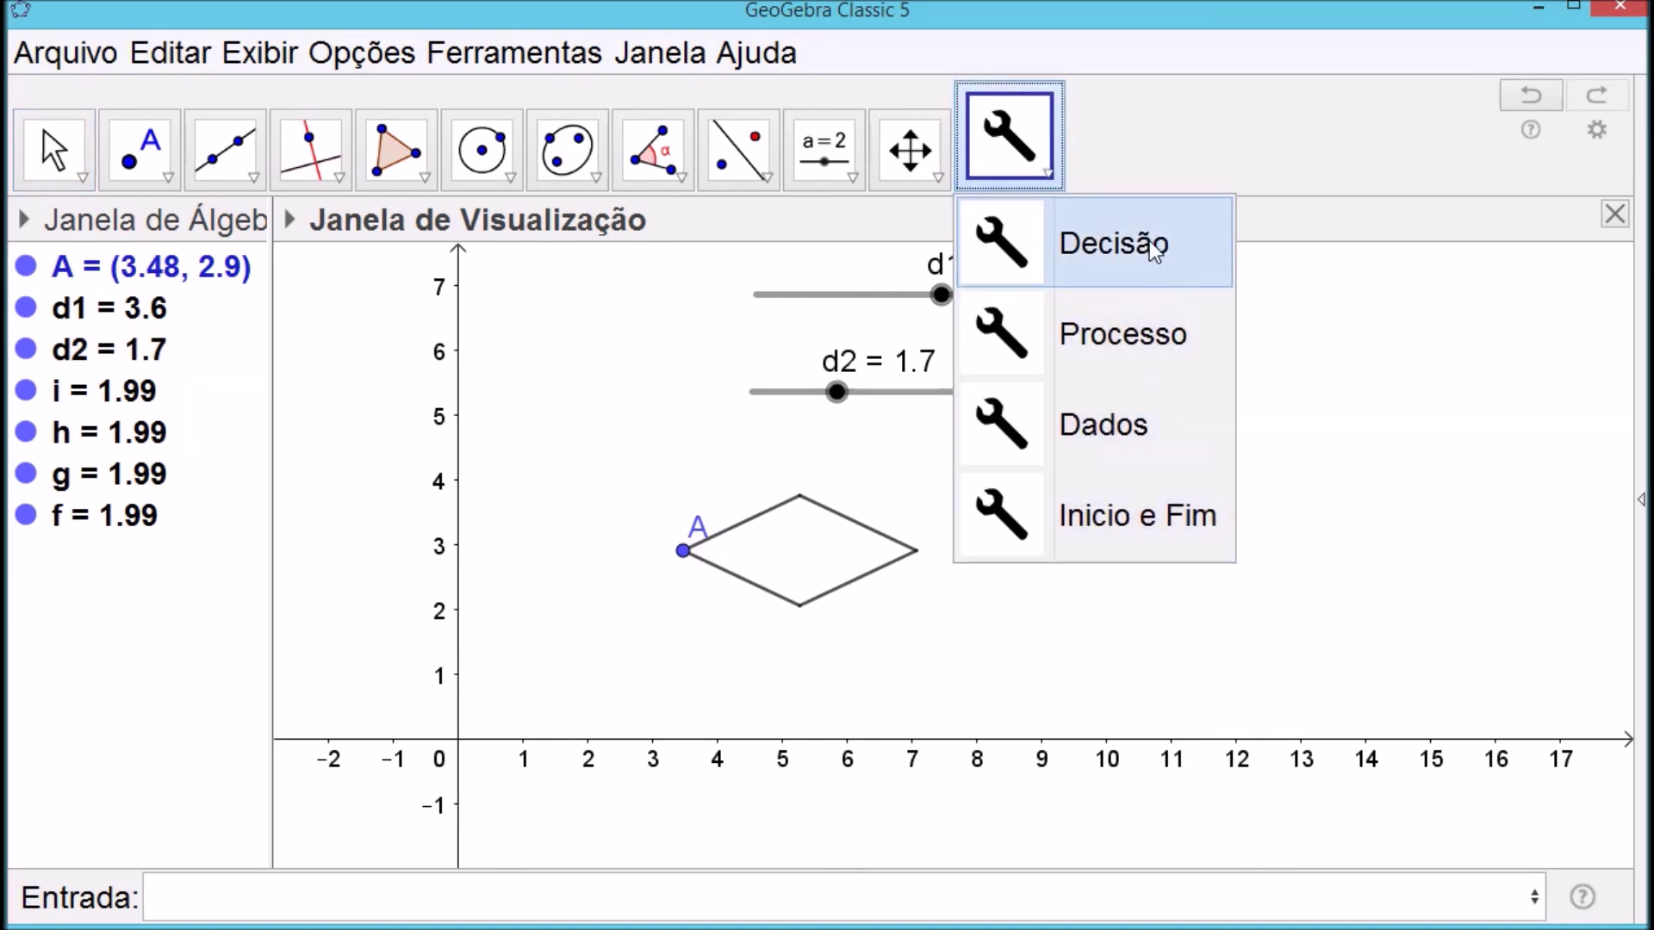
pyautogui.click(603, 343)
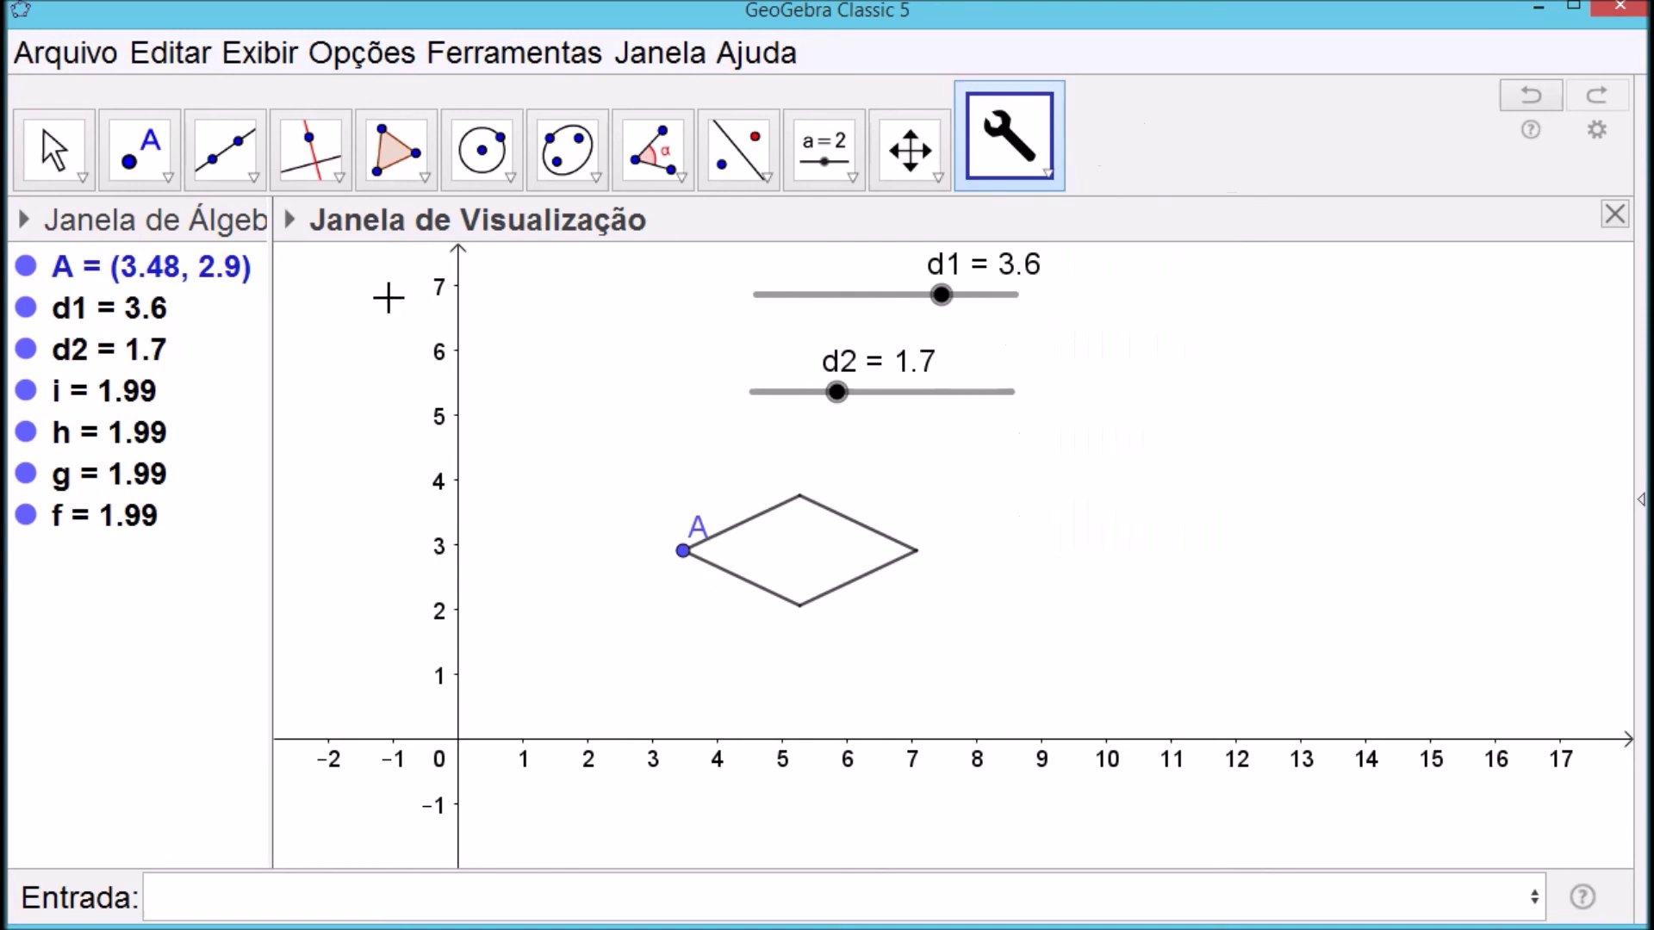
pyautogui.click(245, 183)
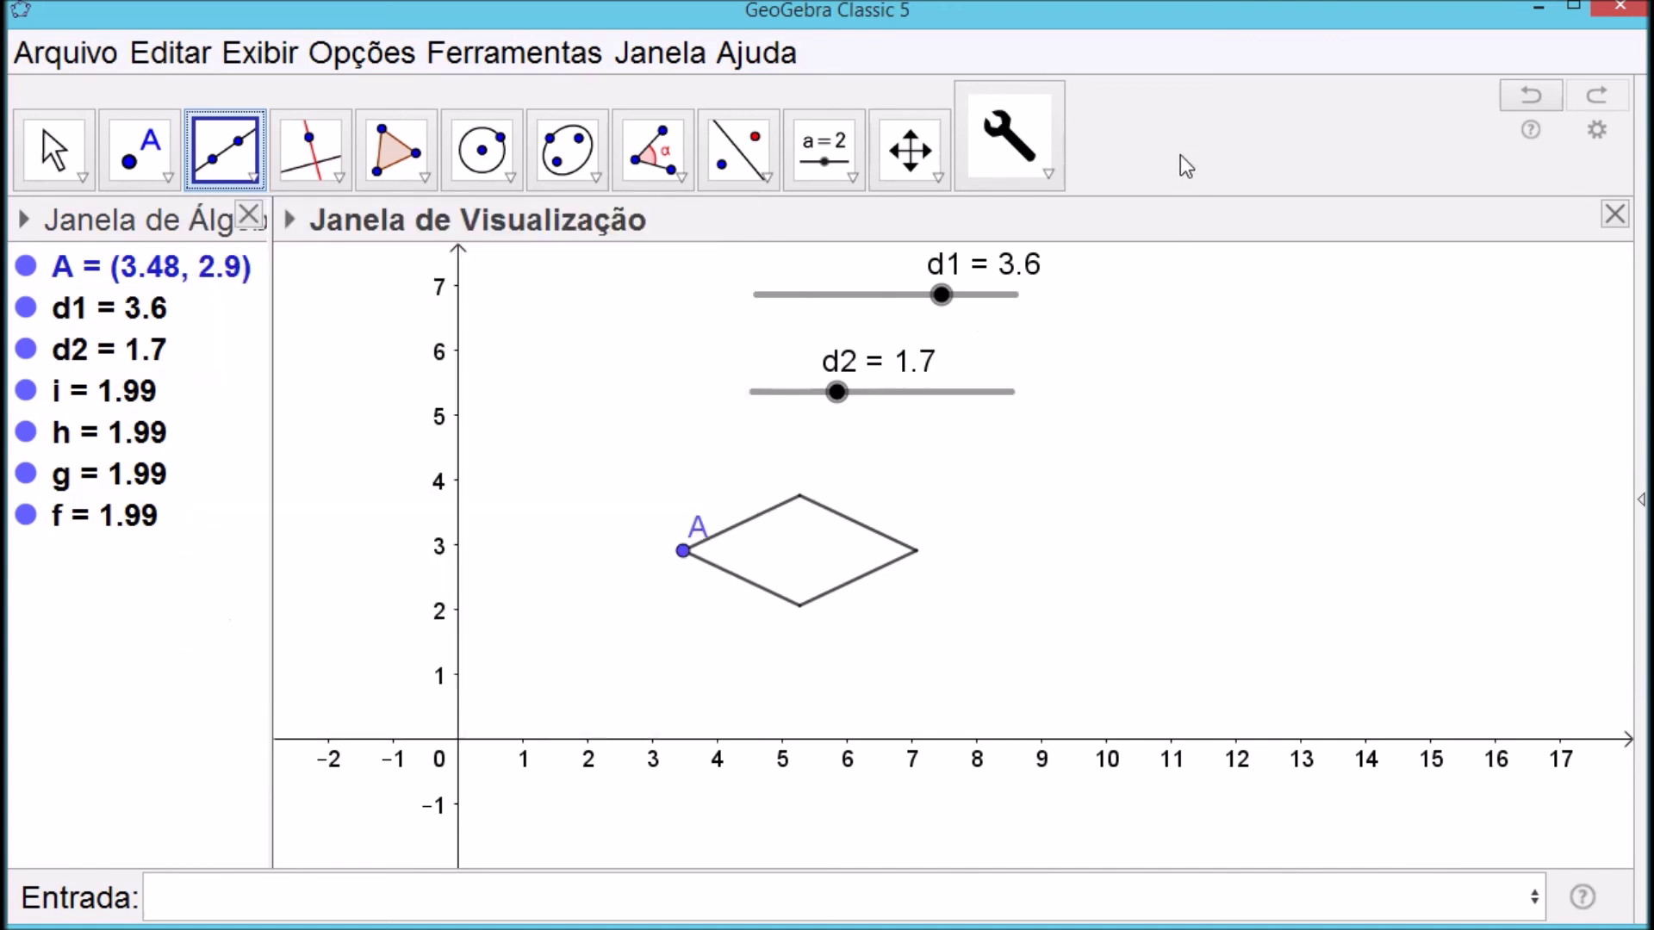
pyautogui.click(1036, 179)
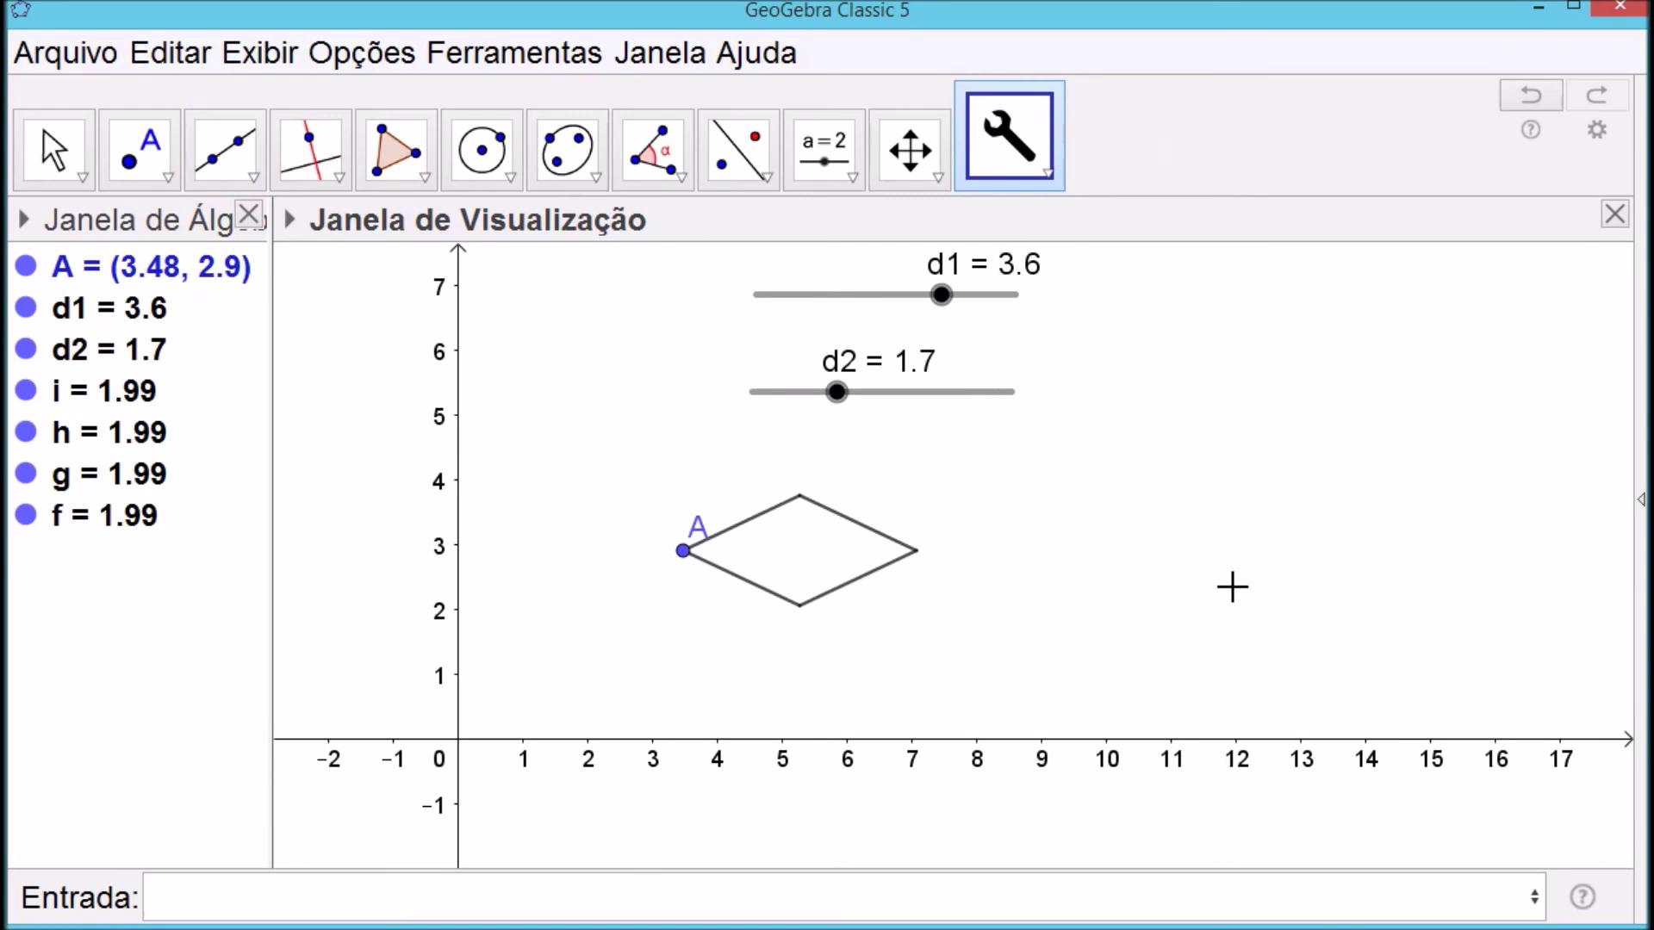
pyautogui.press('Escape')
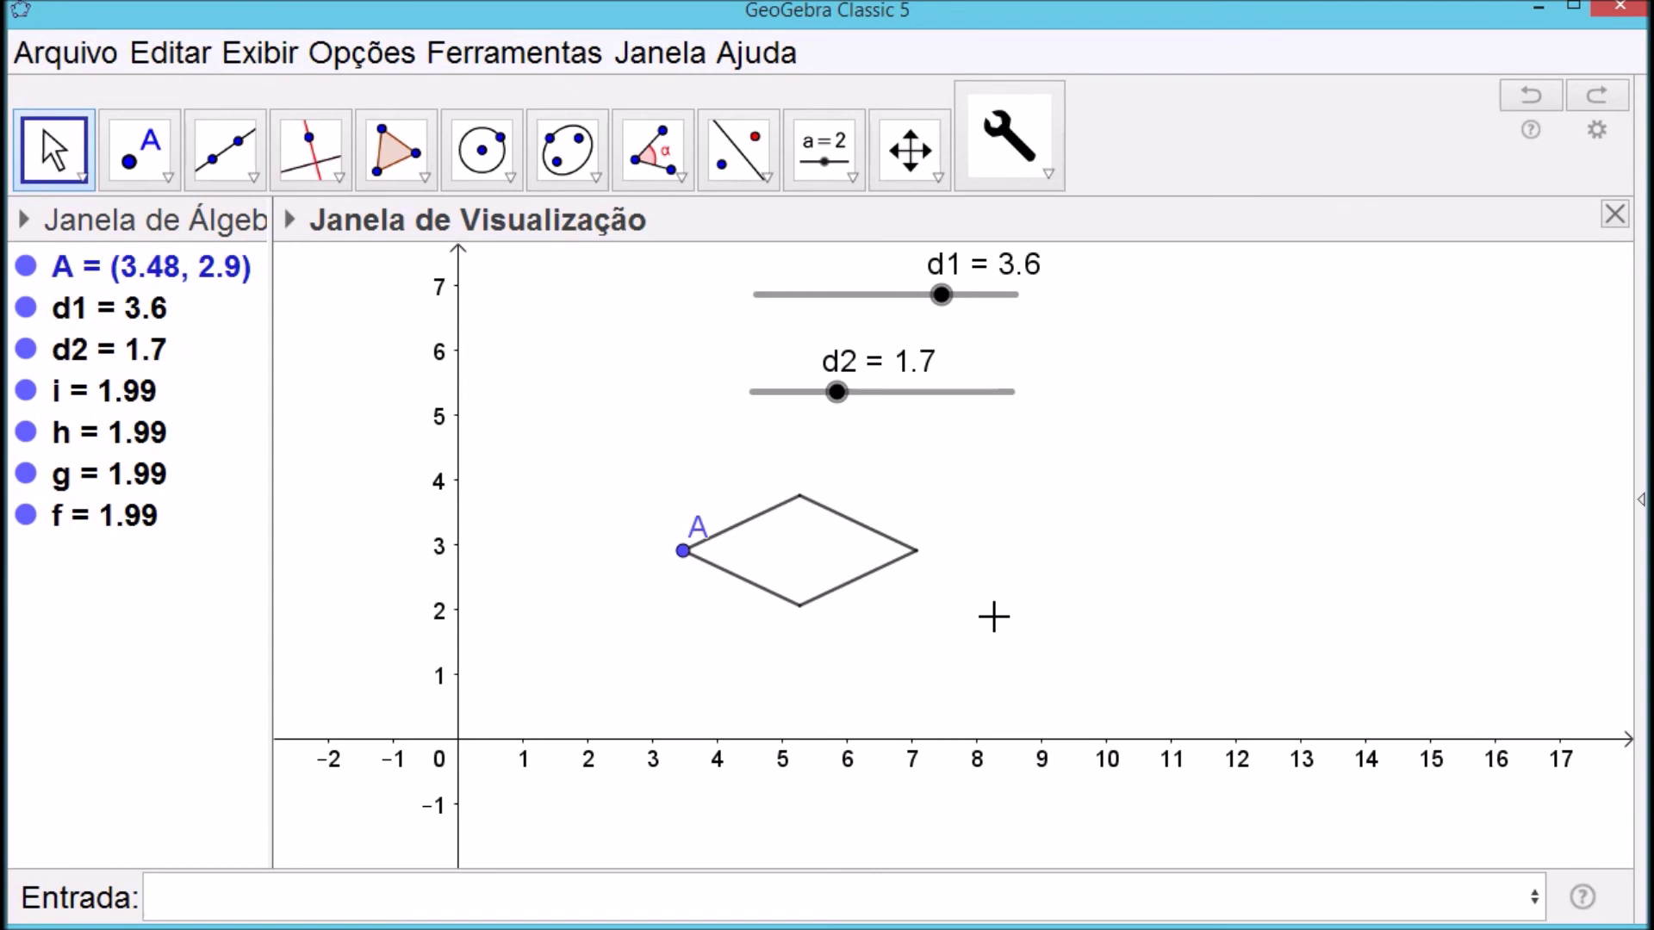
pyautogui.click(1048, 175)
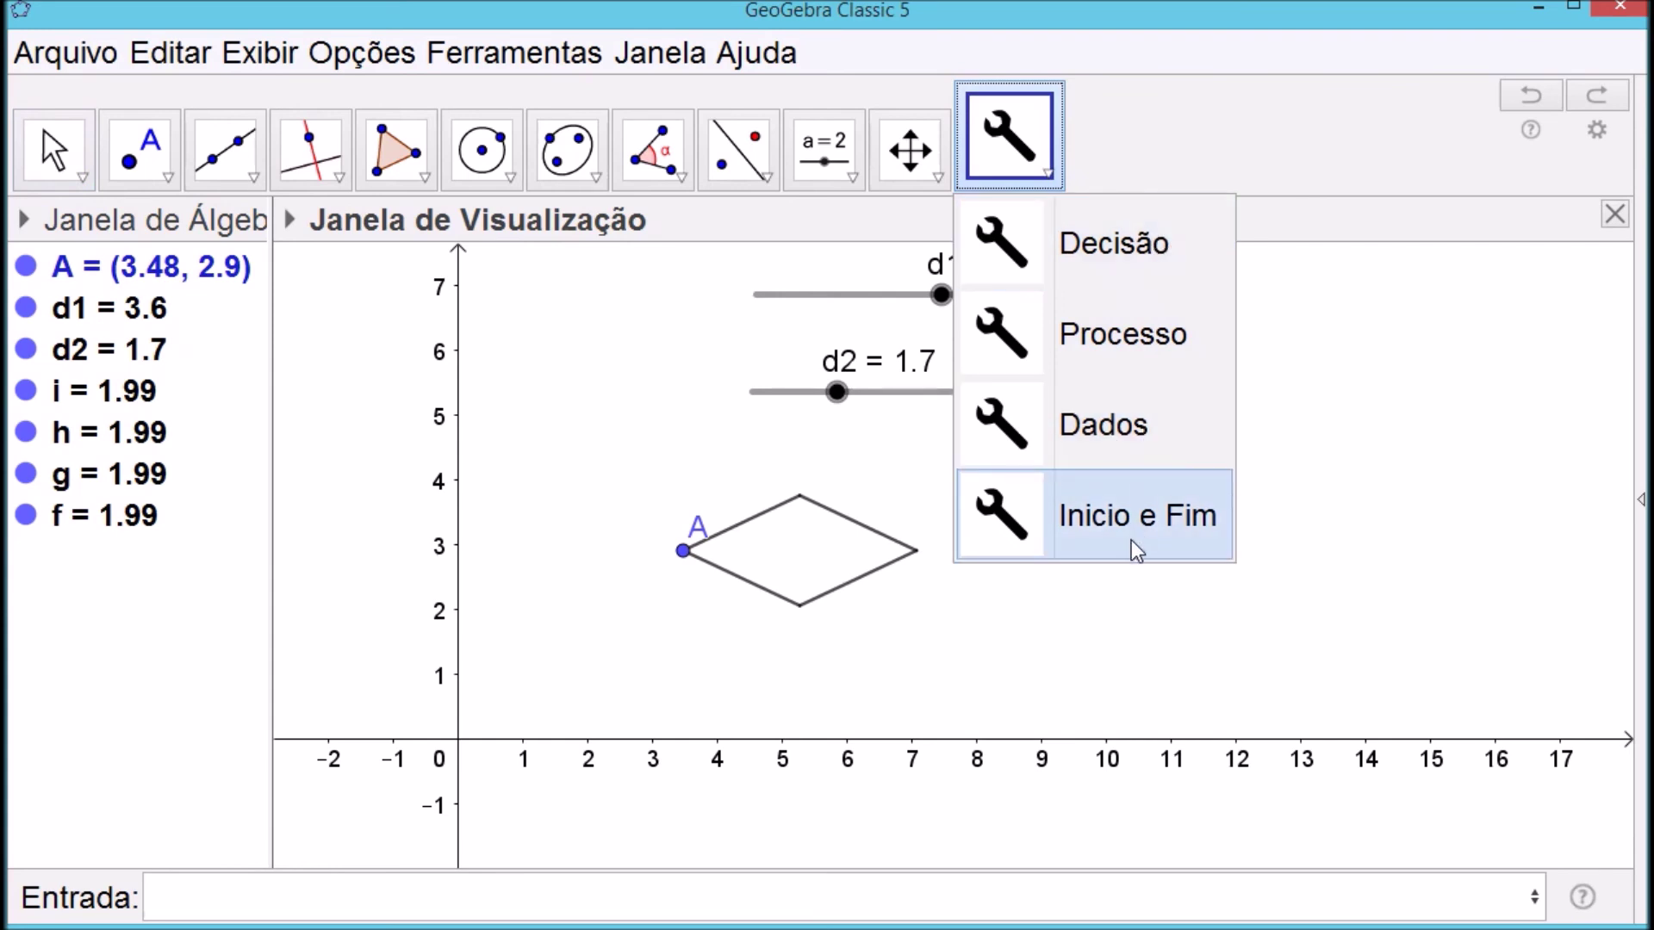
# Delete point A with its rhombus and the sliders d2 and d1, and widen the algebra view
pyautogui.click(579, 343)
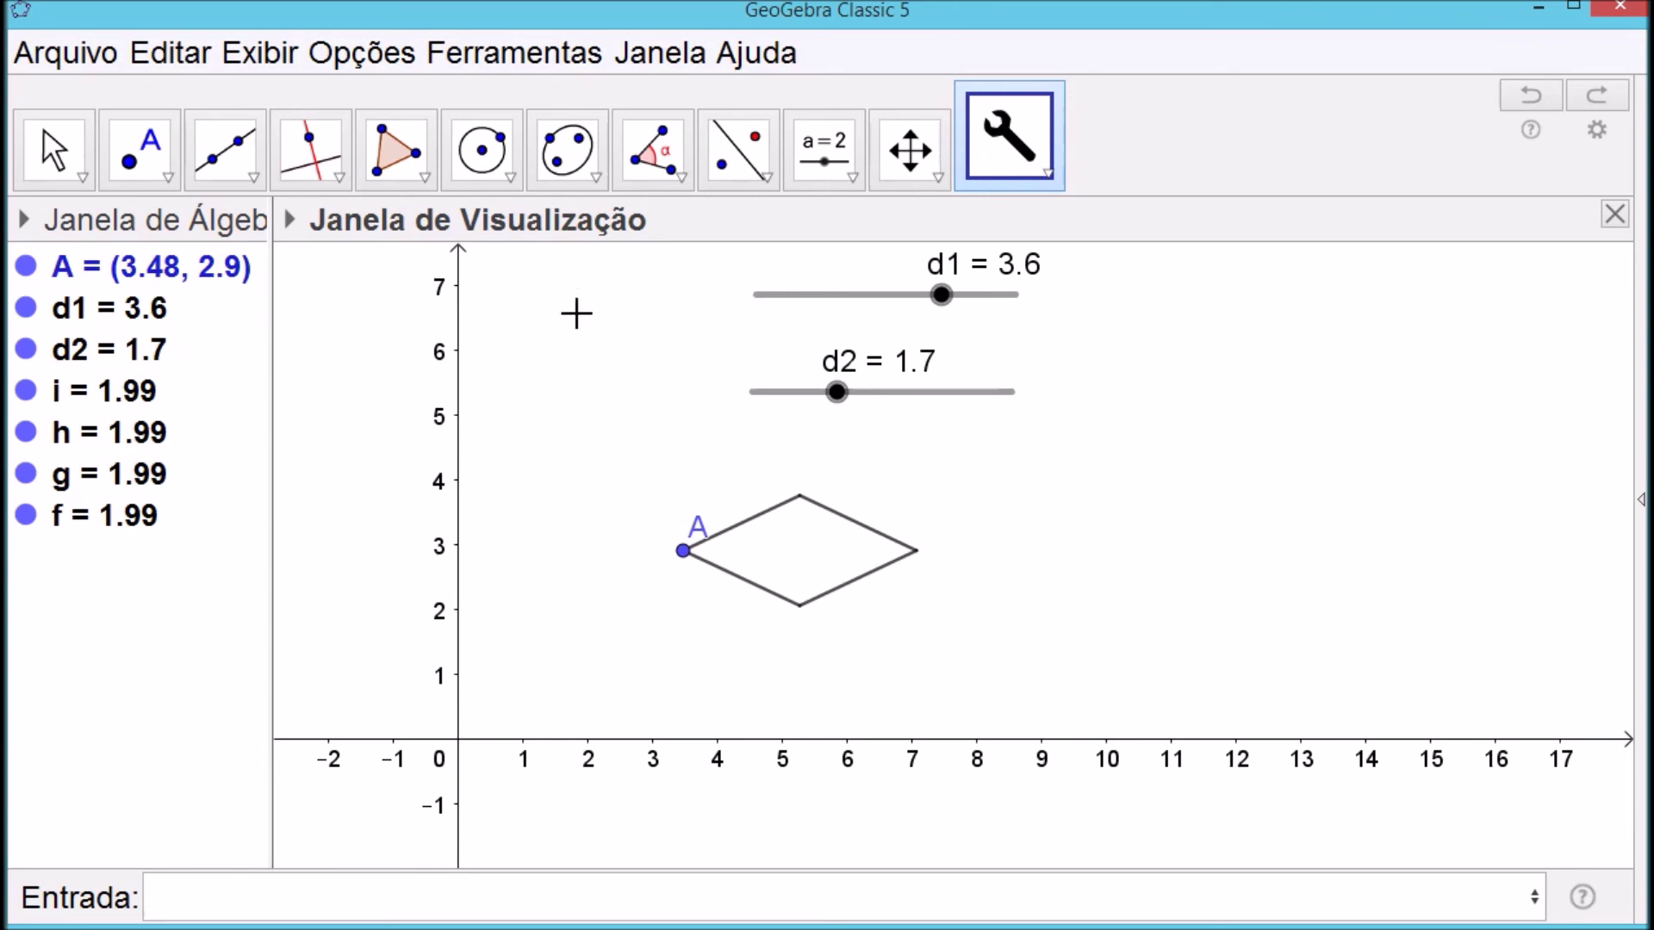
pyautogui.rightClick(686, 560)
pyautogui.click(810, 862)
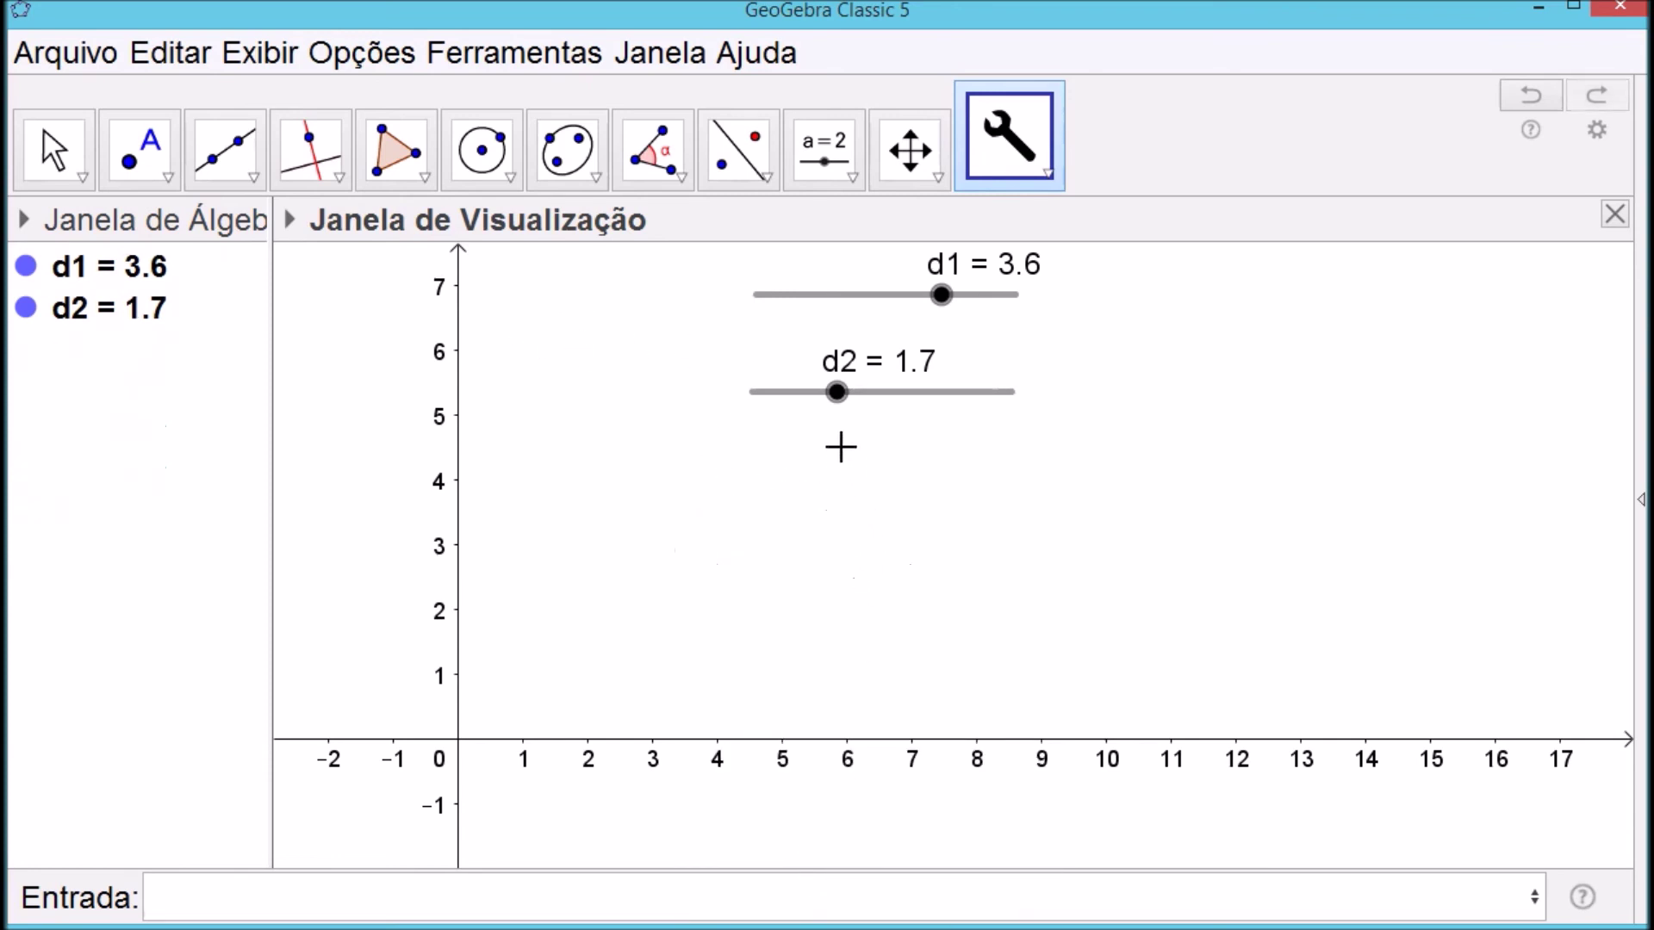
pyautogui.press('Escape')
pyautogui.rightClick(836, 392)
pyautogui.click(952, 746)
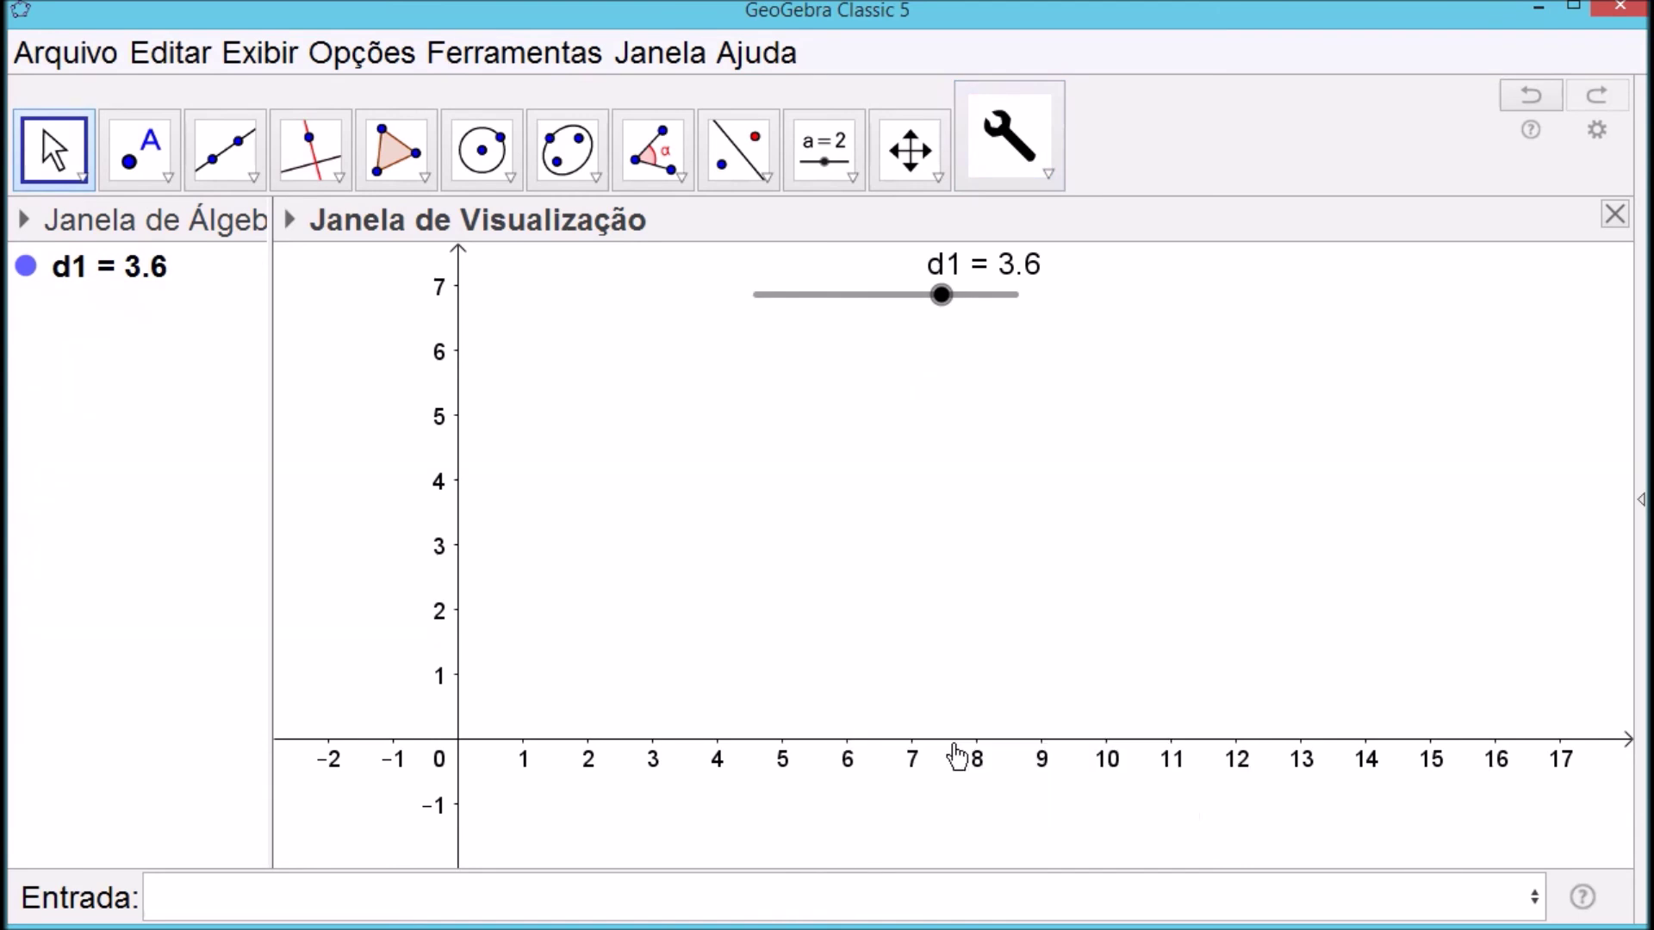
pyautogui.rightClick(941, 299)
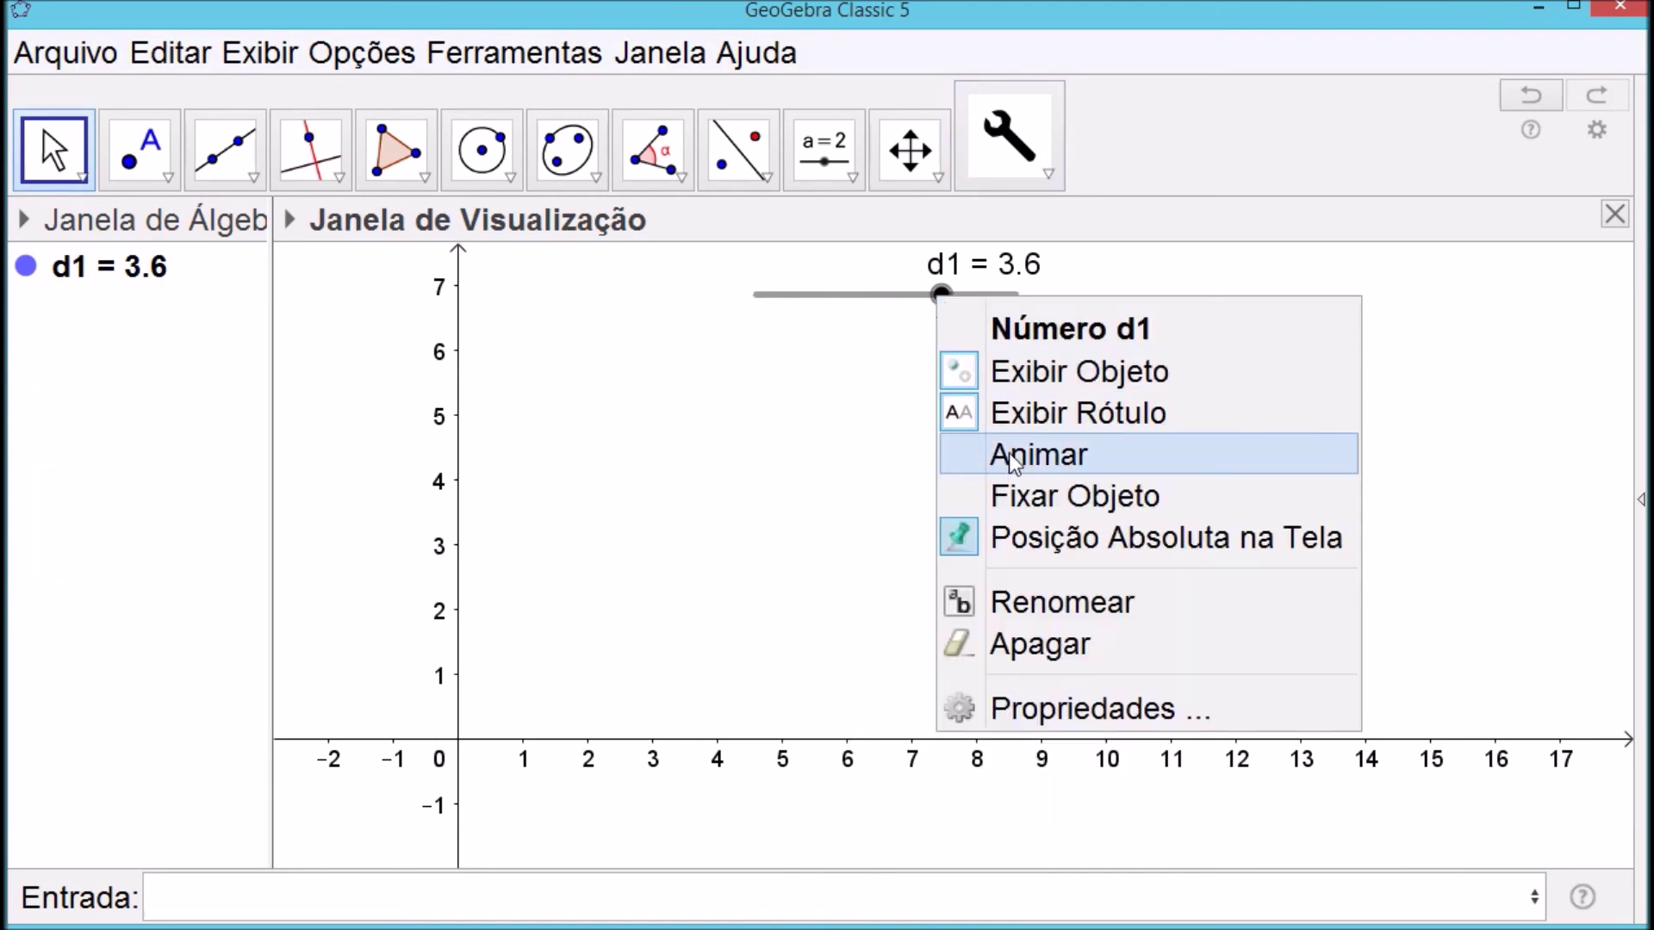
pyautogui.click(1008, 646)
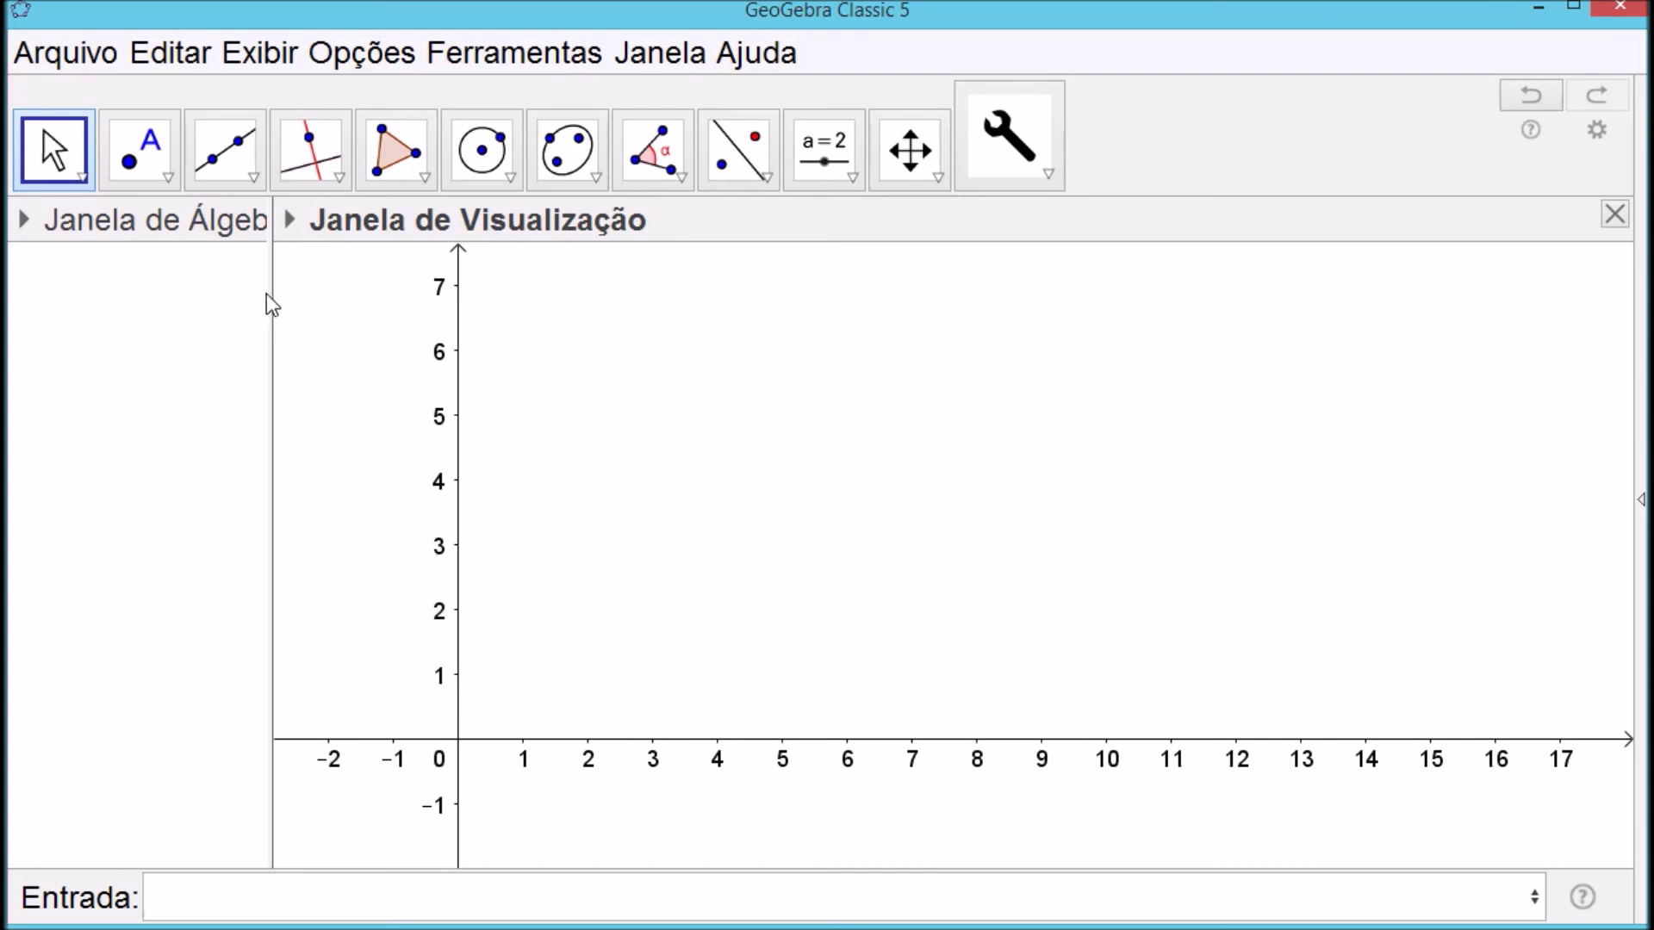
pyautogui.moveTo(270, 290); pyautogui.dragTo(351, 309)
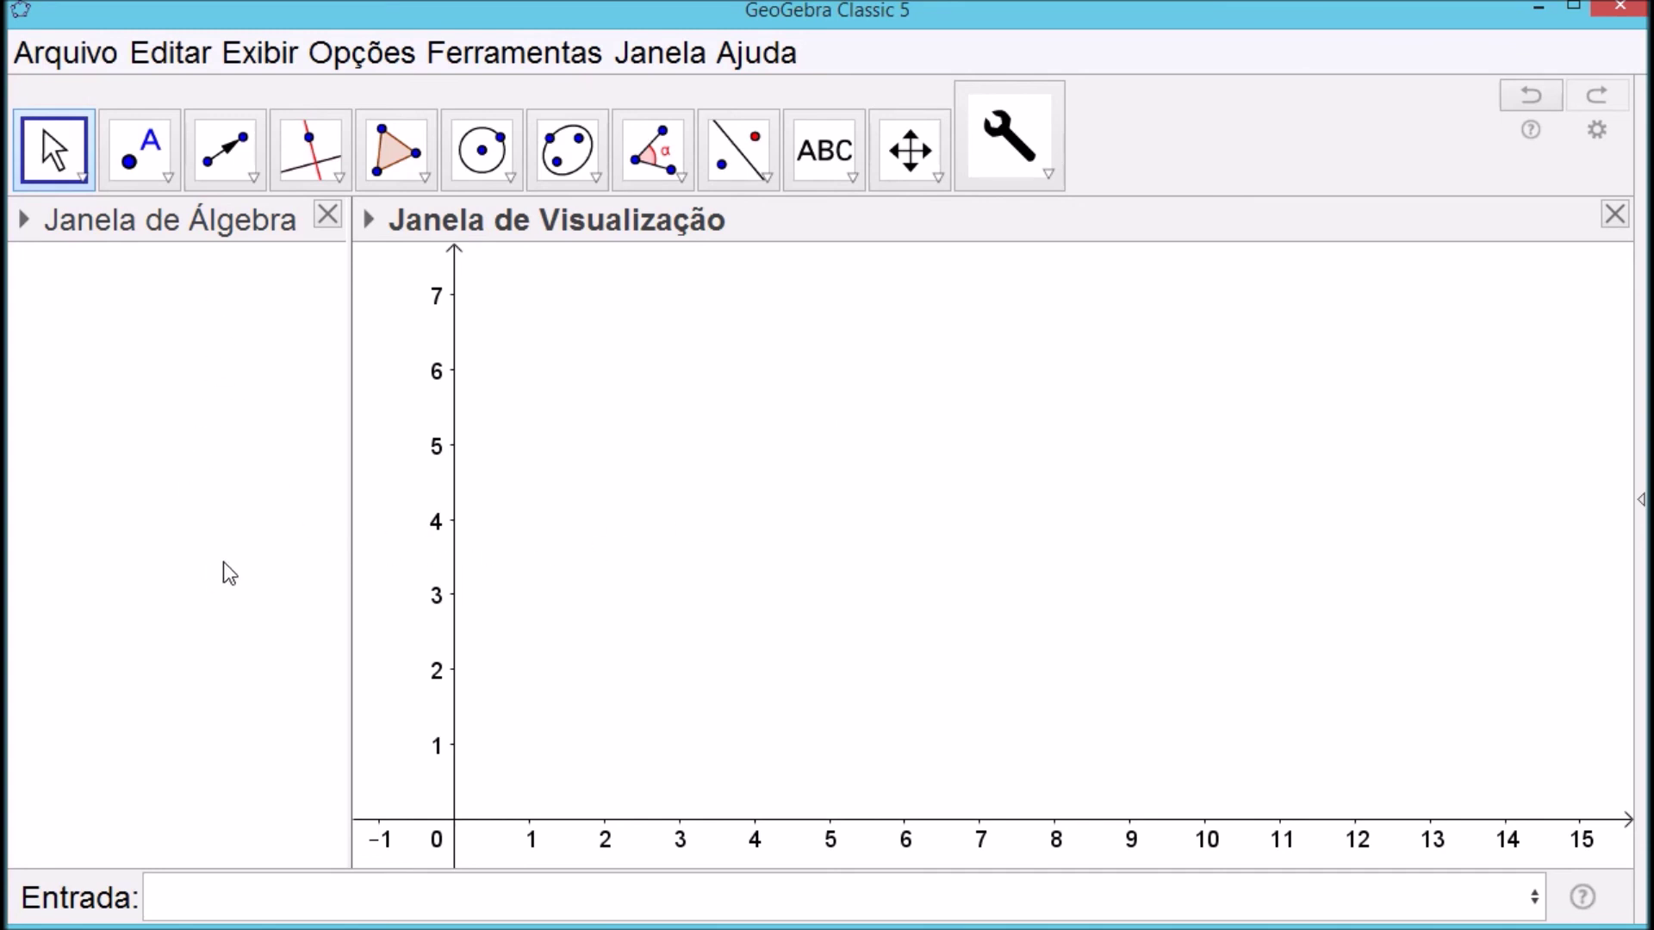
# Define the quadratic coefficients a=1, b=-5 and c=6 as numbers
pyautogui.click(358, 894)
pyautogui.write('a=1')
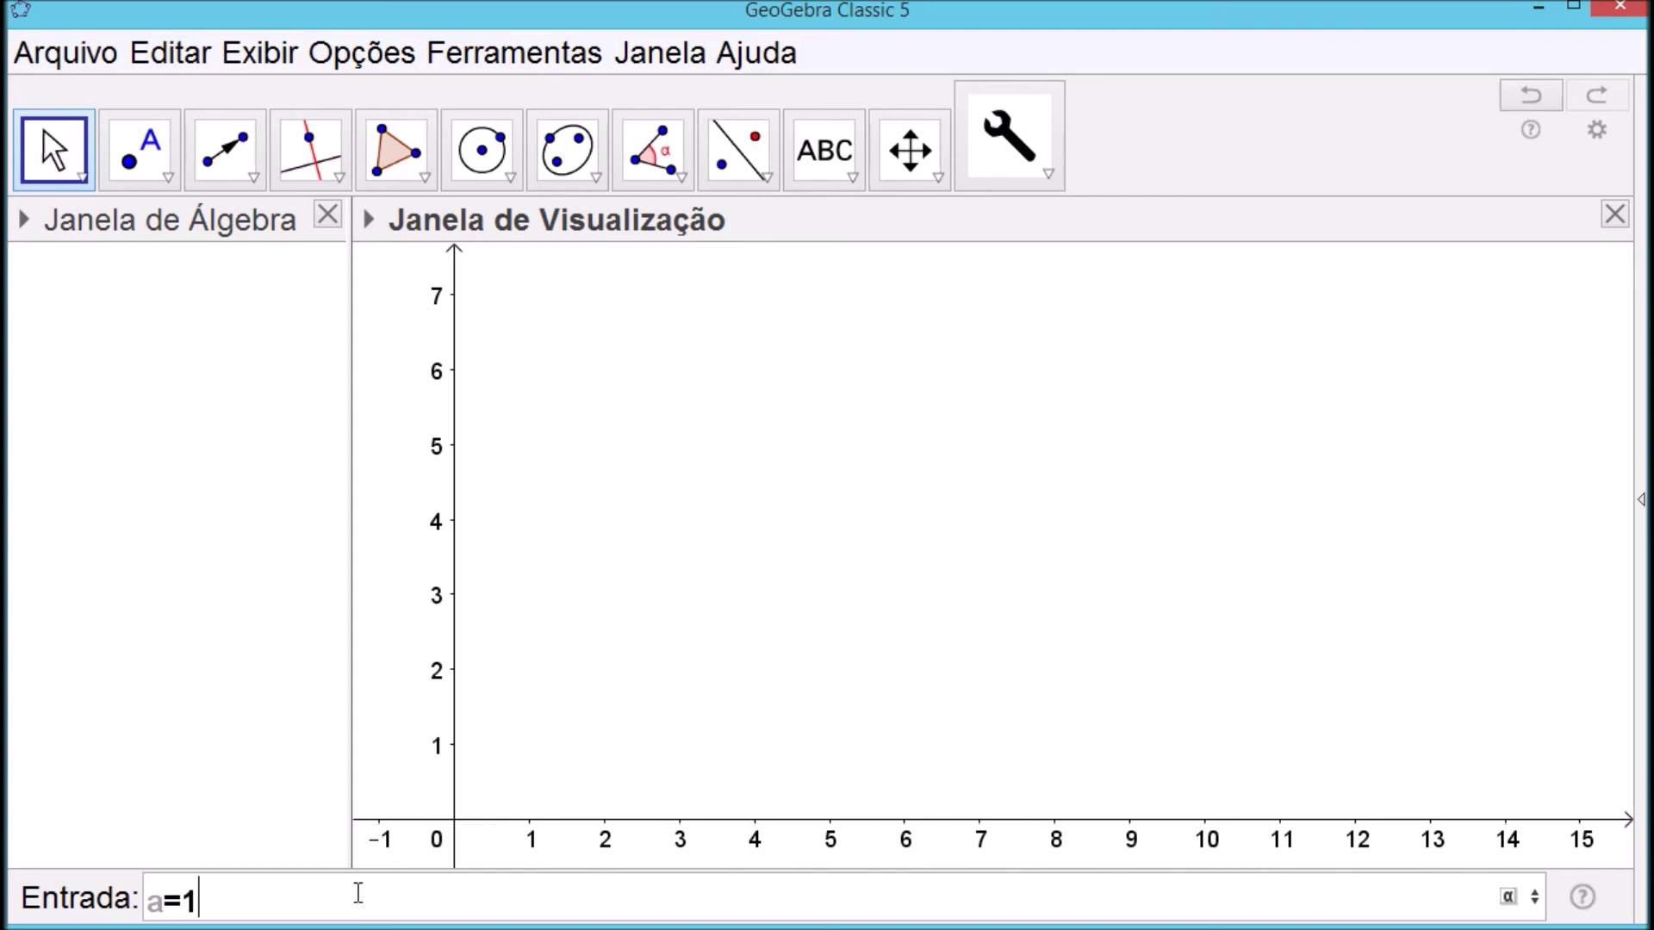
pyautogui.press('Return')
pyautogui.write('b=-5')
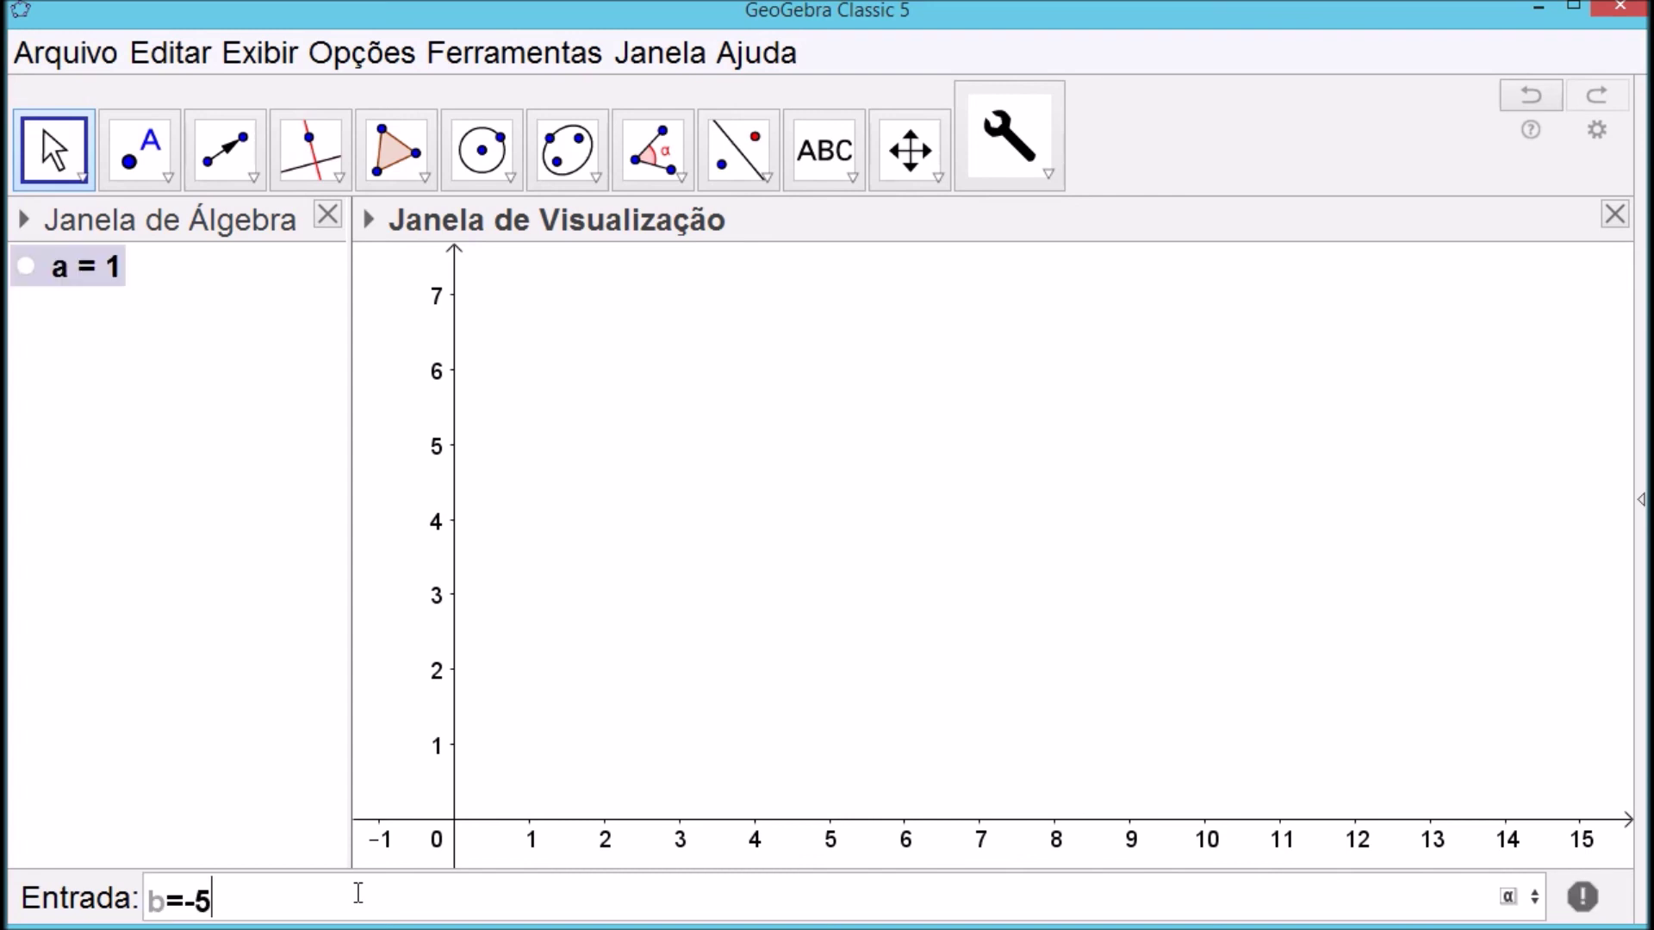
pyautogui.press('Return')
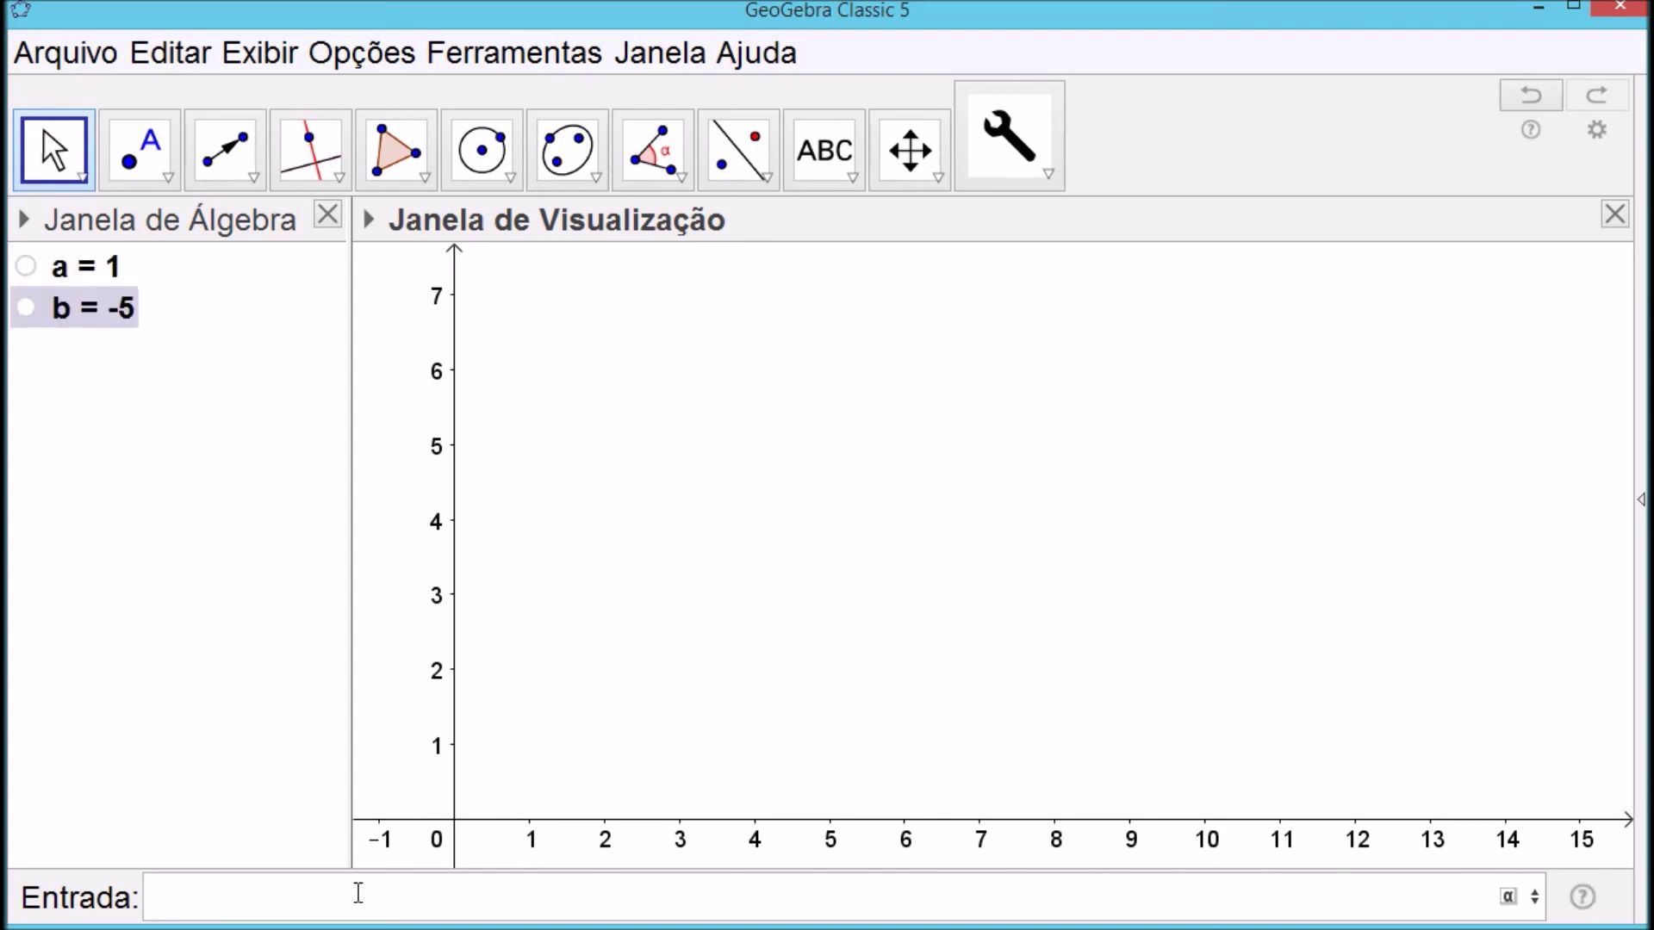
pyautogui.write('c=6')
pyautogui.press('Return')
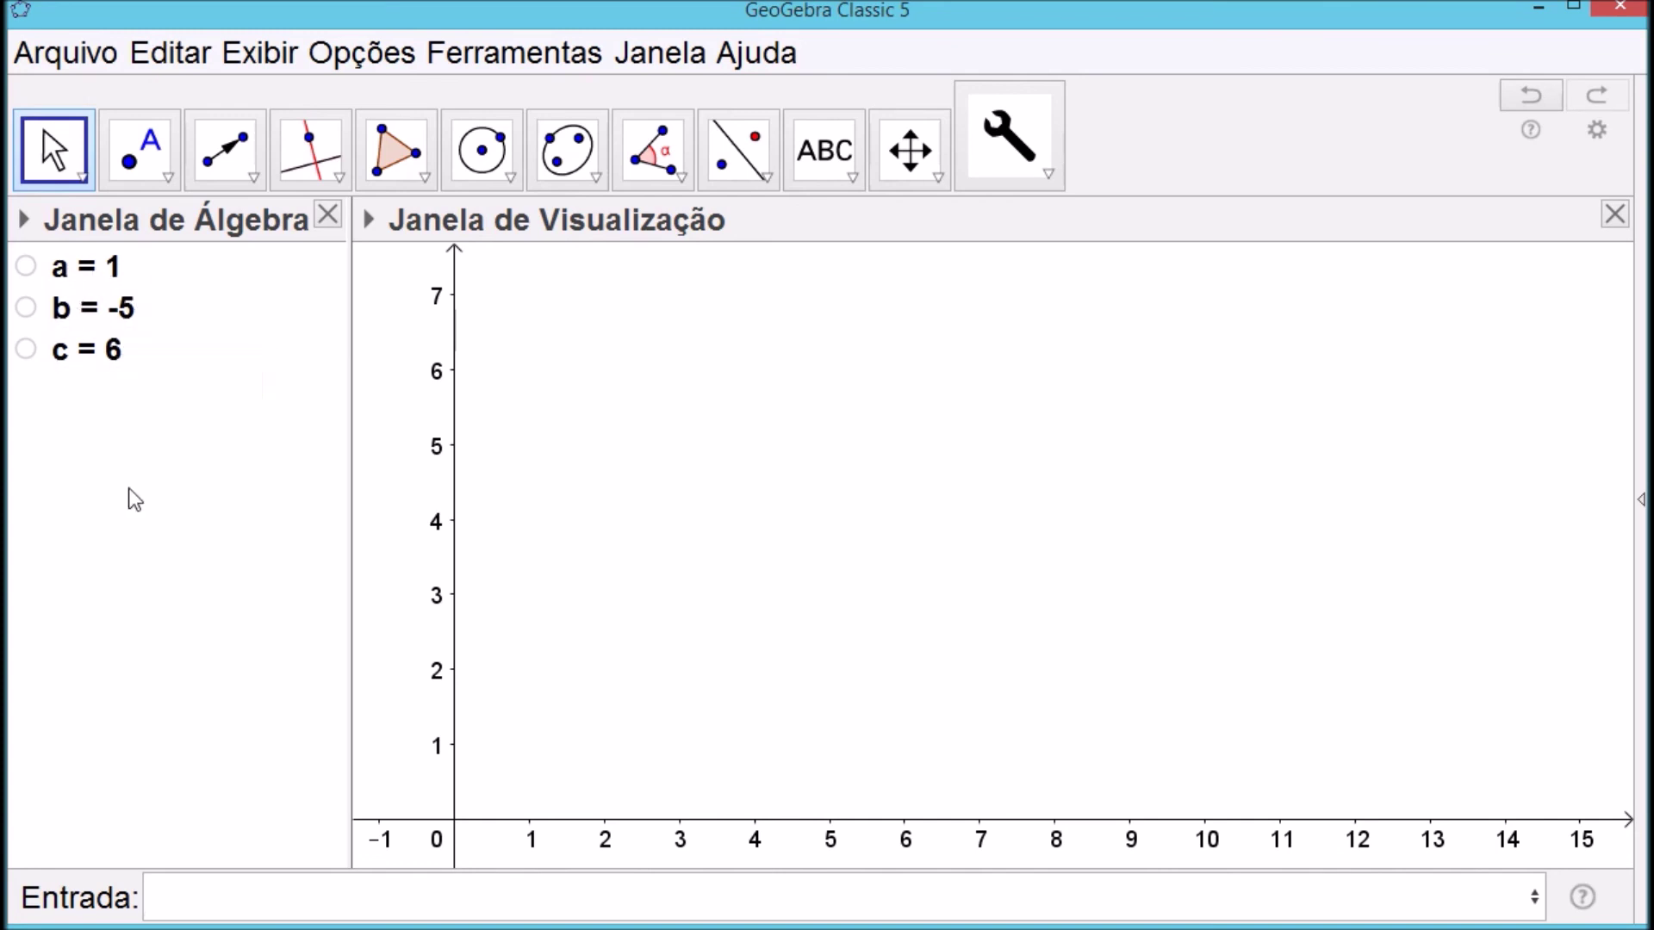
# Define the discriminant as d=b^2-4*a*c
pyautogui.click(267, 903)
pyautogui.write('d=')
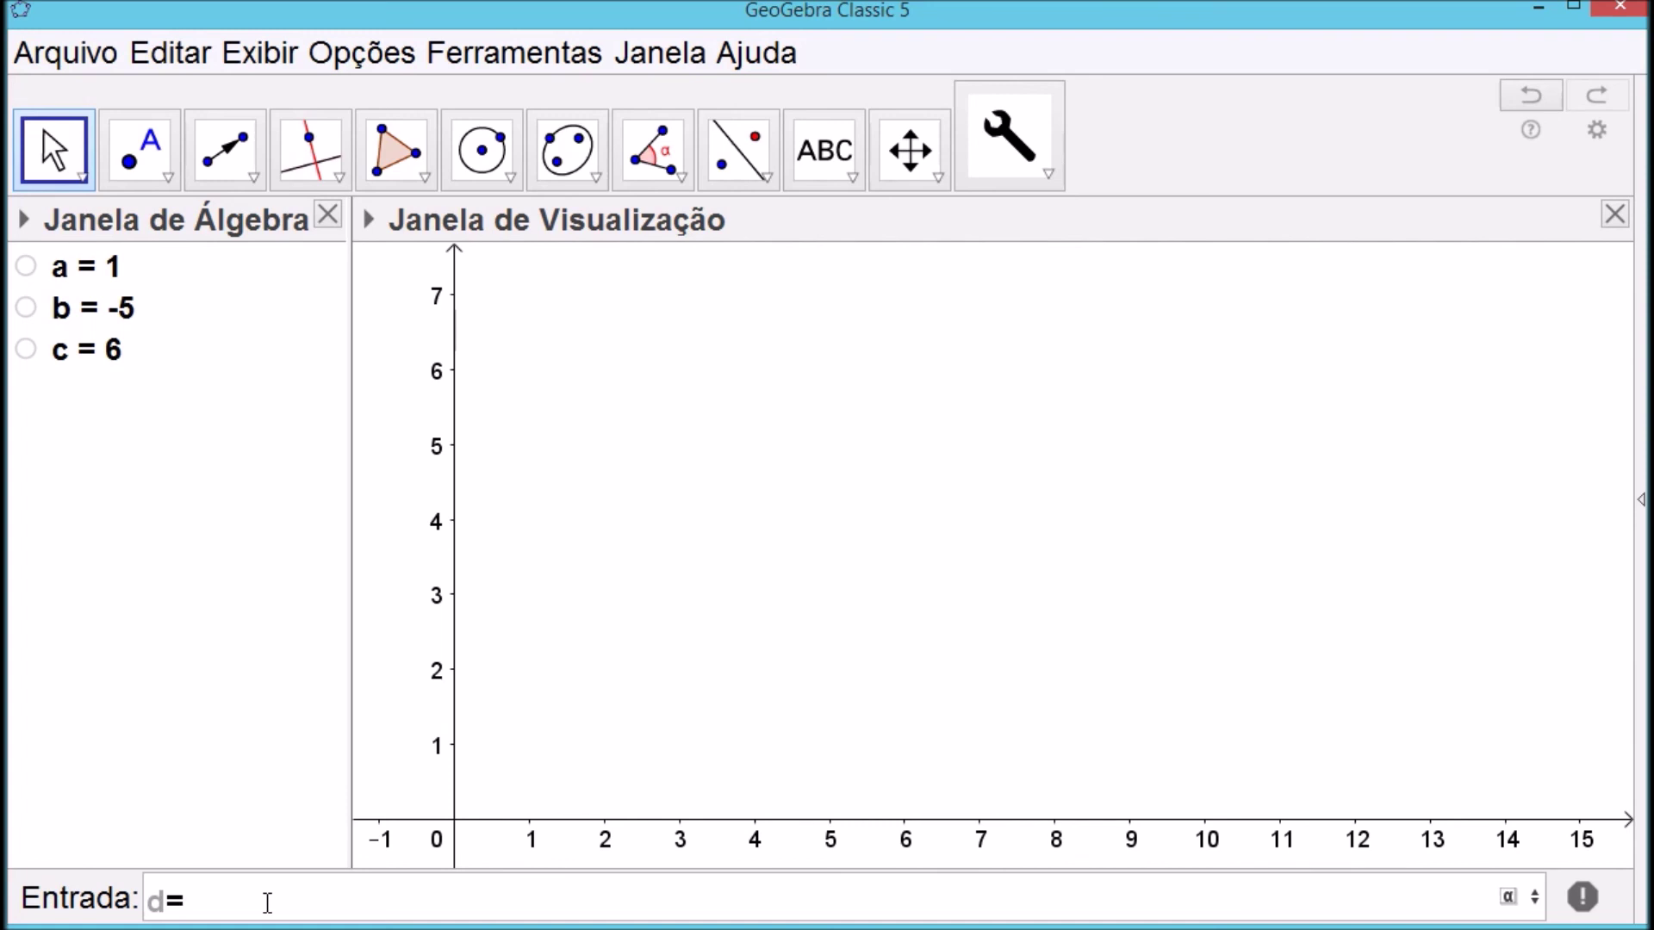
pyautogui.write('b^2-4')
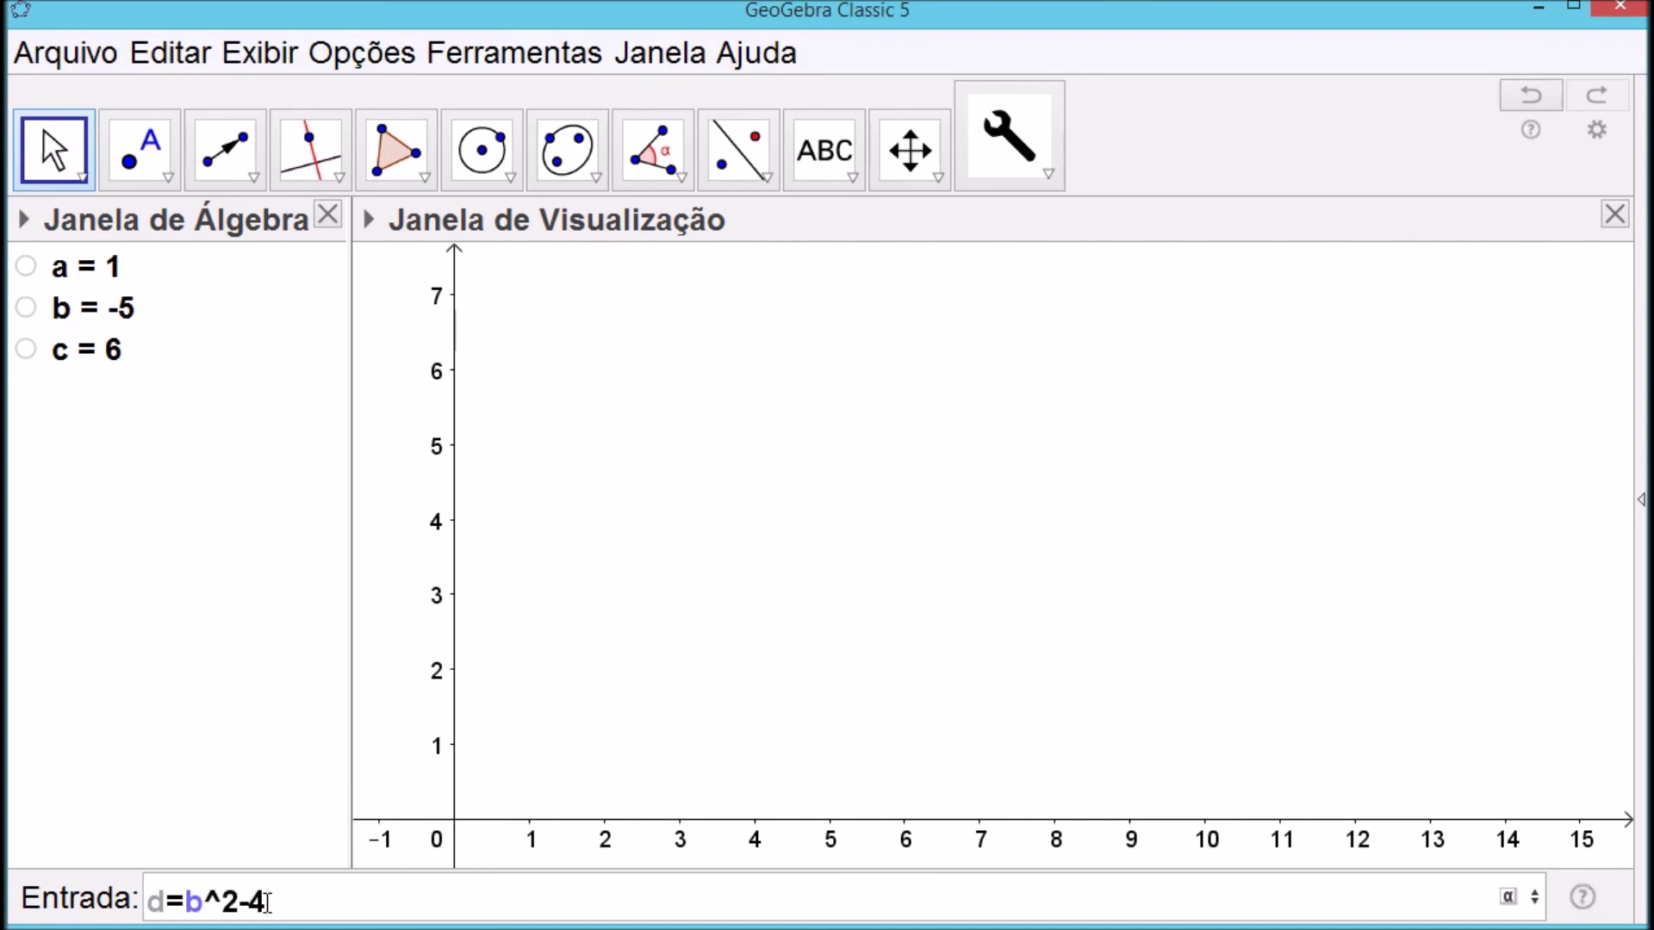
pyautogui.write('*a*c')
pyautogui.press('Return')
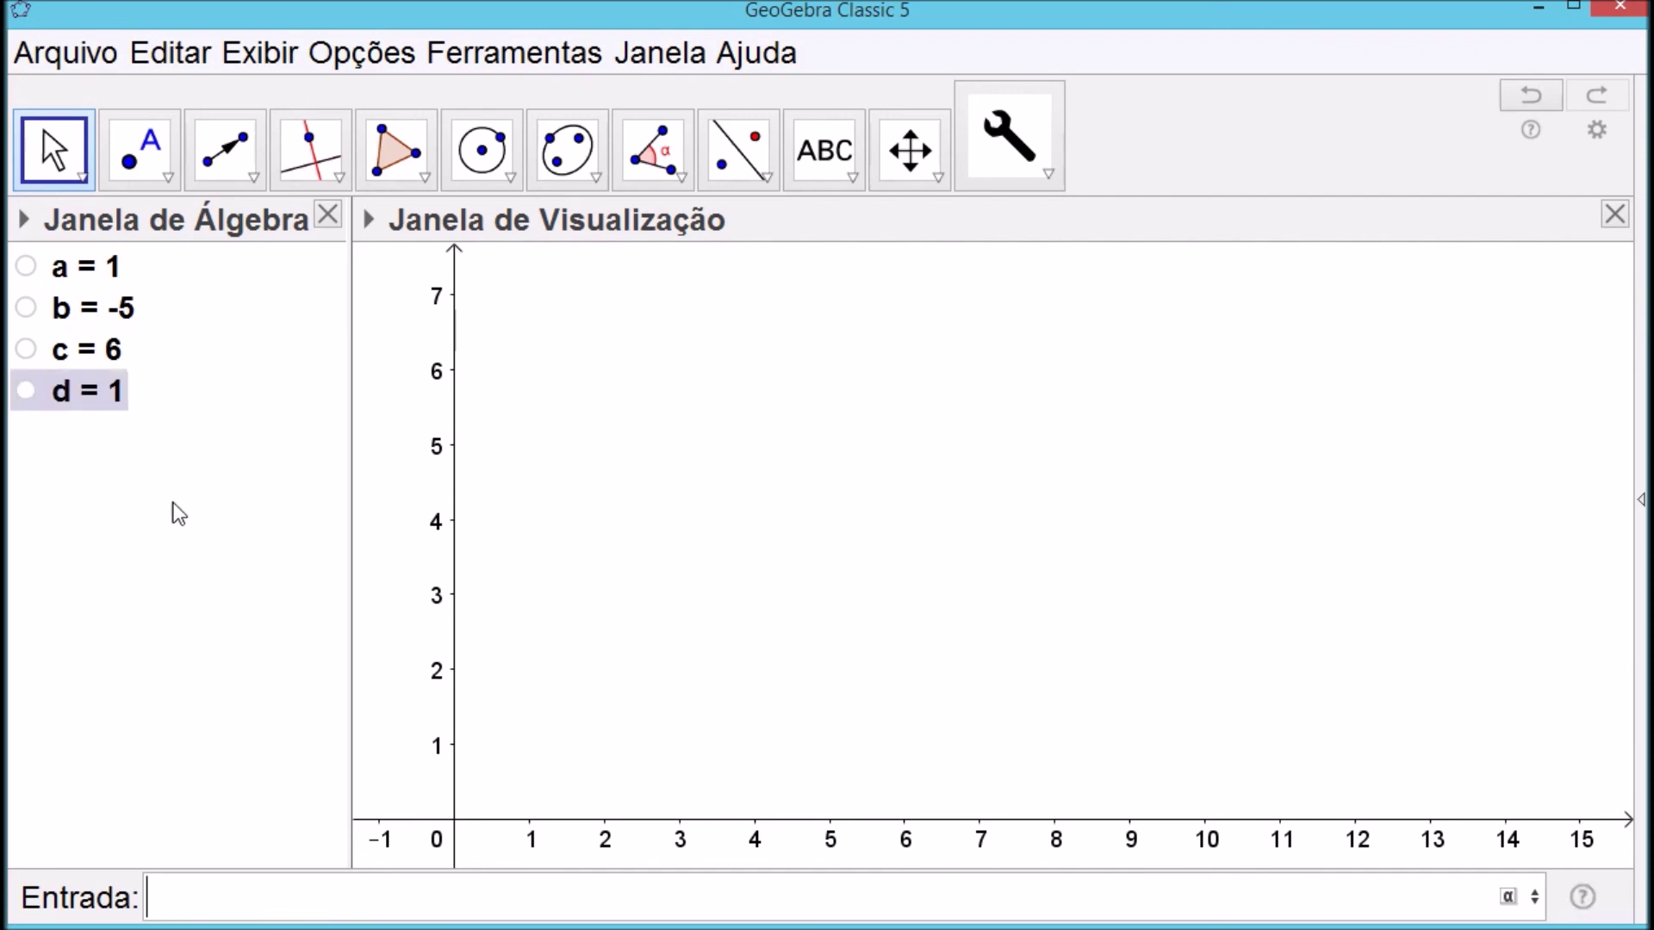
# Define the first root as x_1=(-b+sqrt(d))/(2*a)
pyautogui.click(266, 901)
pyautogui.write('x_')
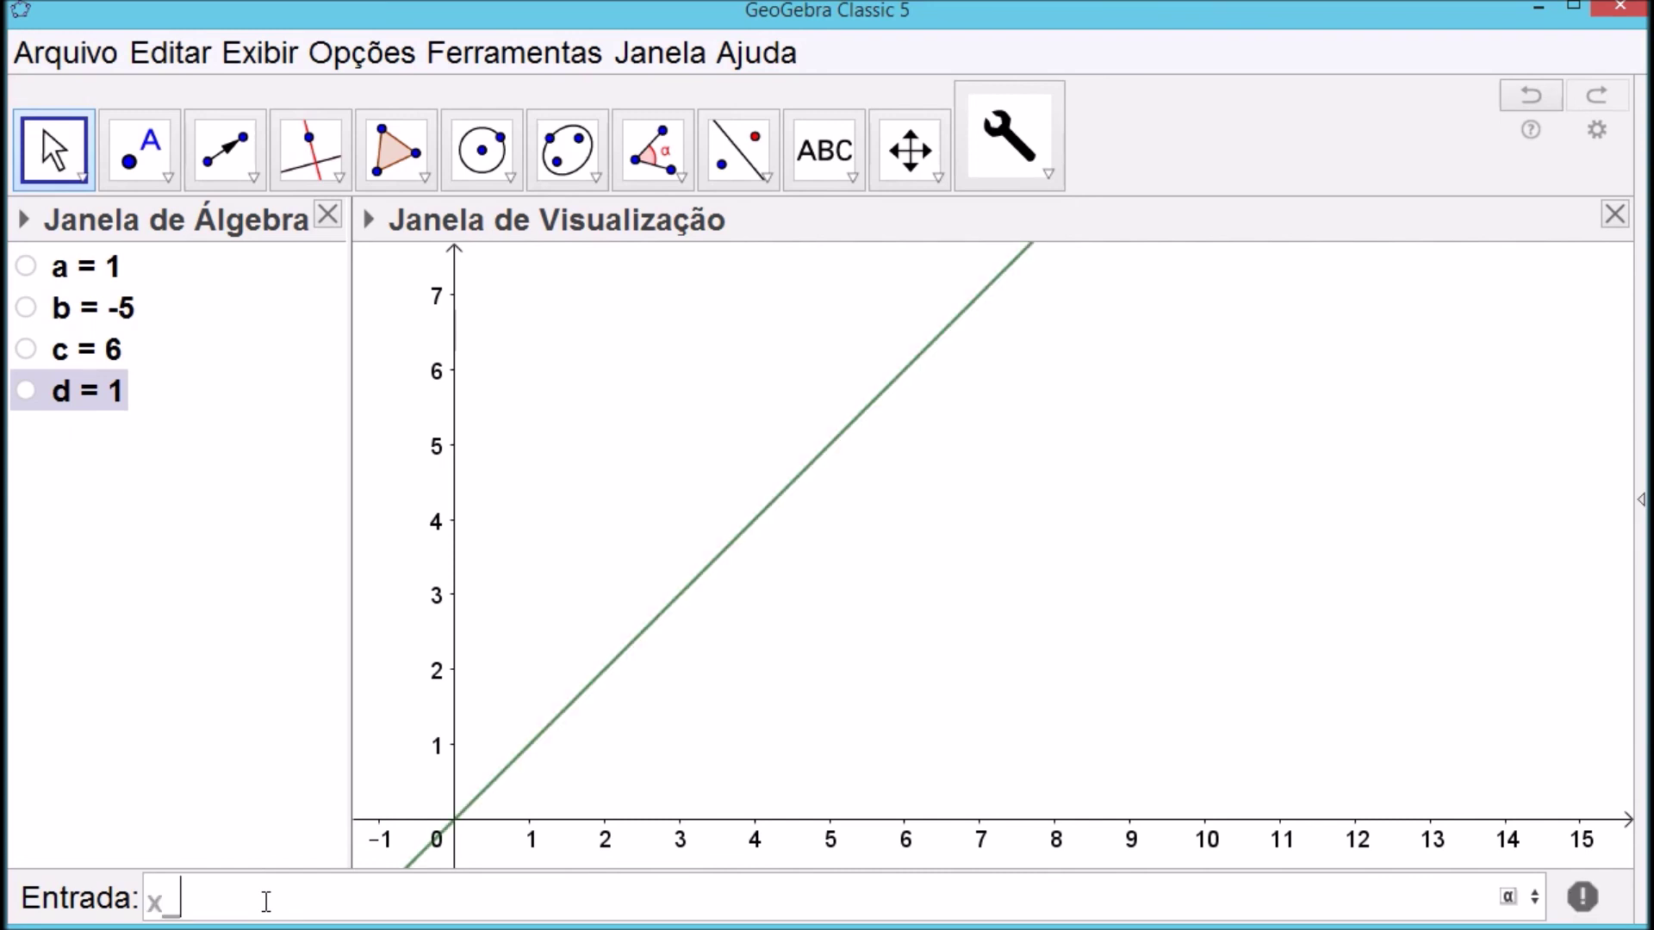
pyautogui.write('1=')
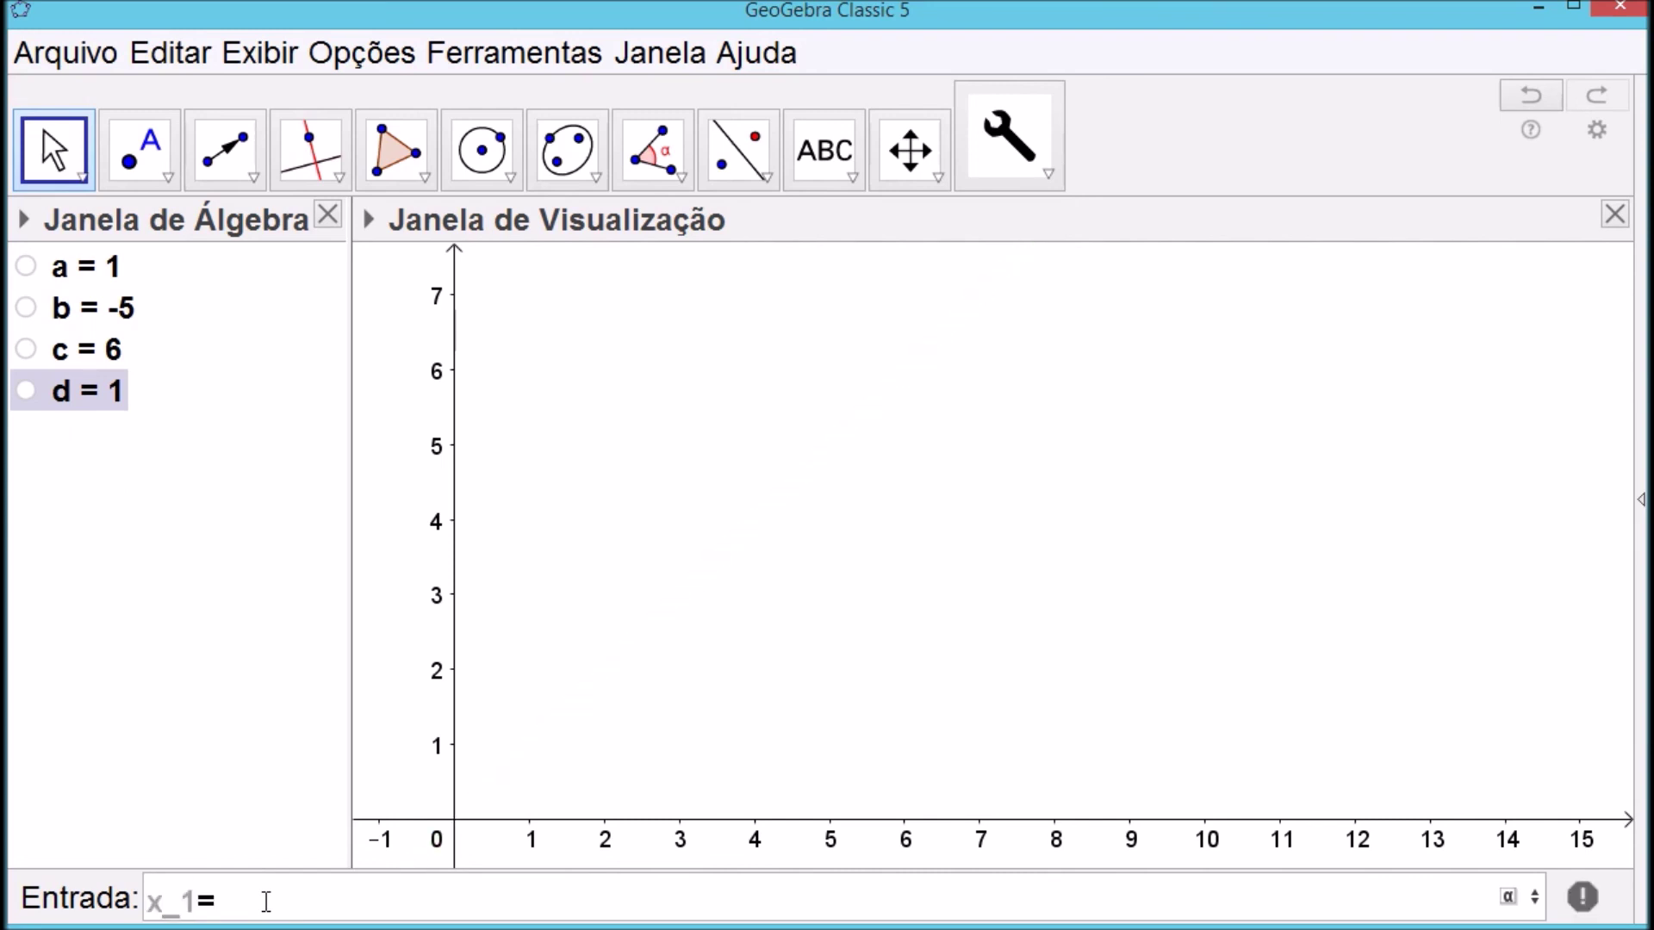
pyautogui.write('(')
pyautogui.write('-b+')
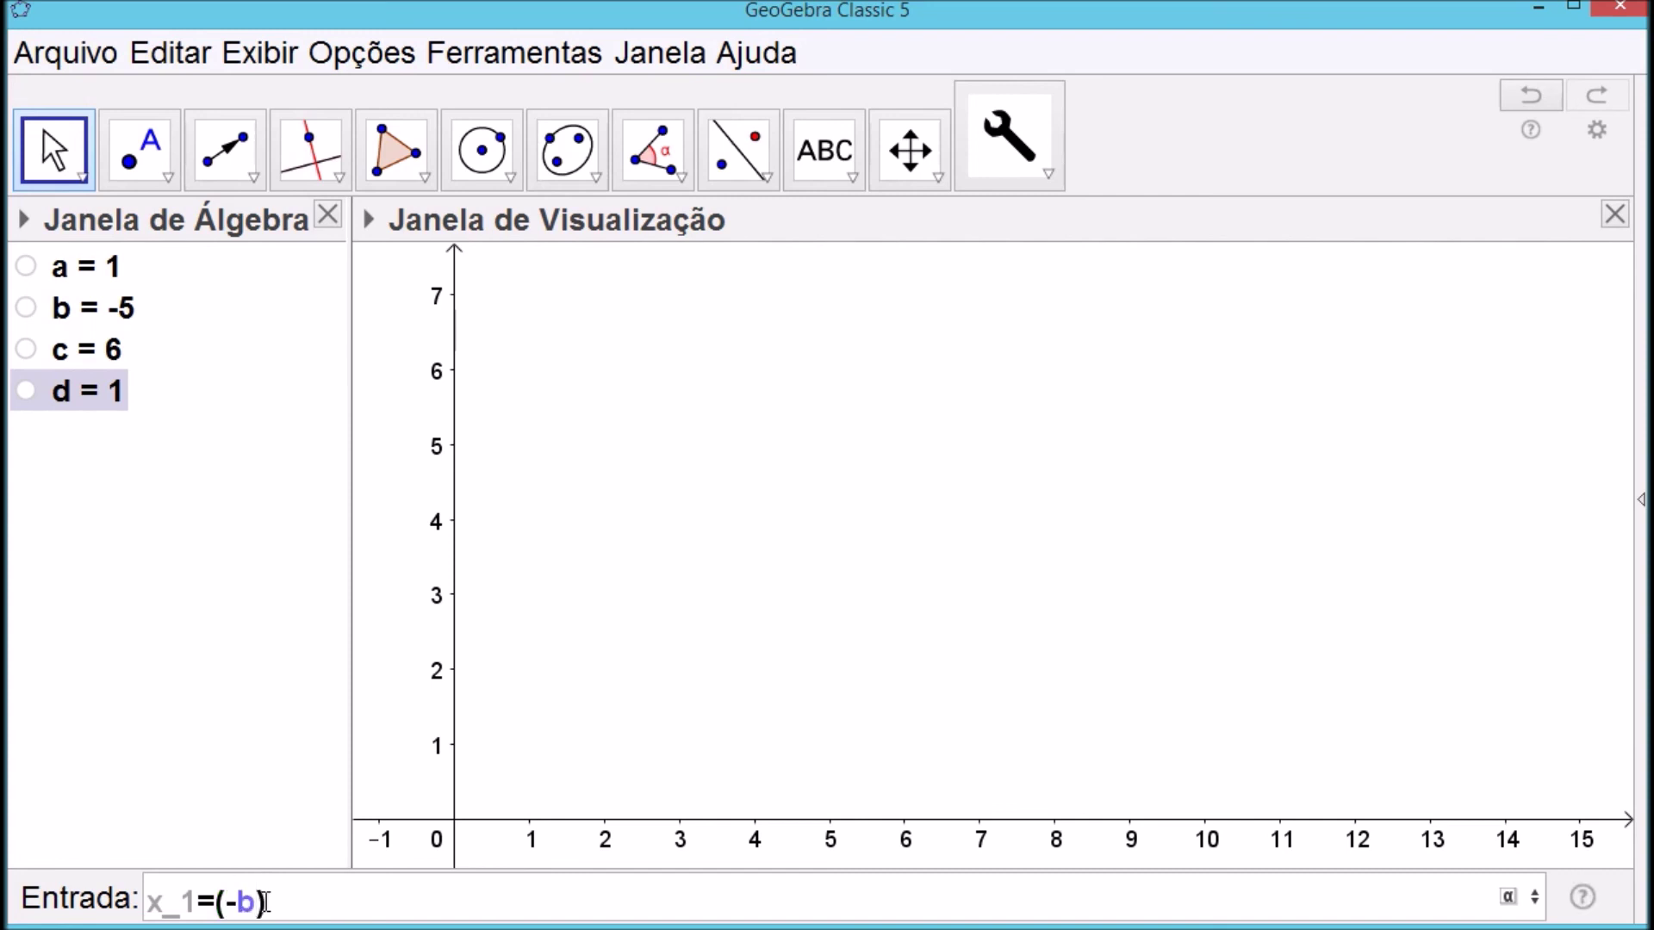
pyautogui.write('sqrt')
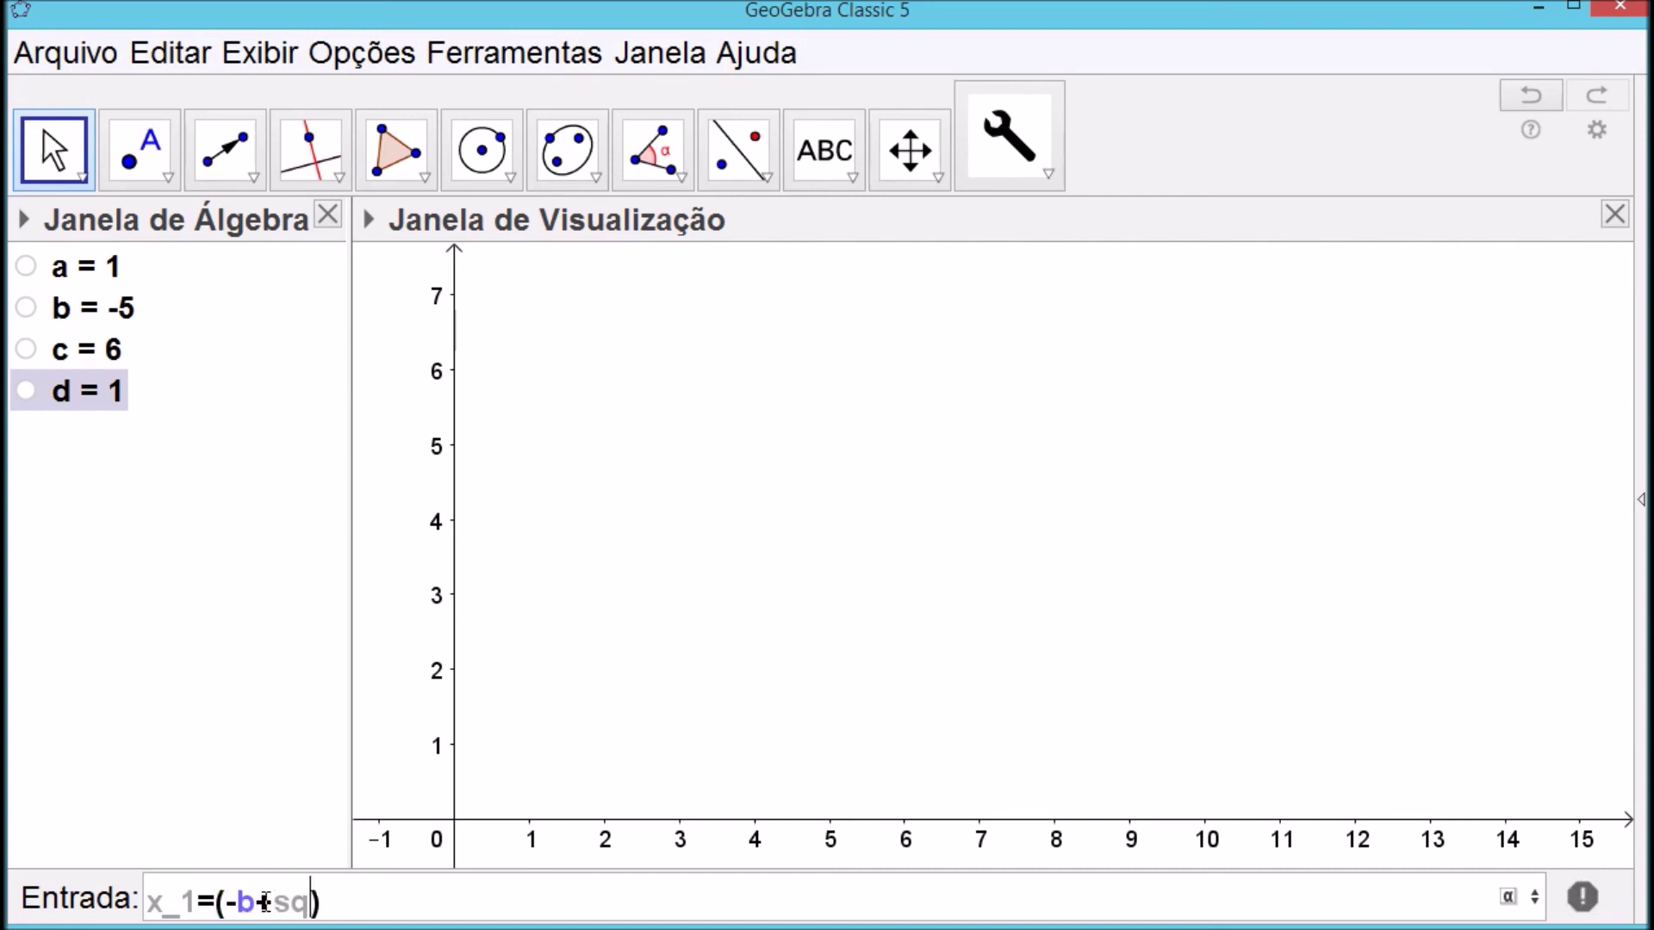
pyautogui.press('Return')
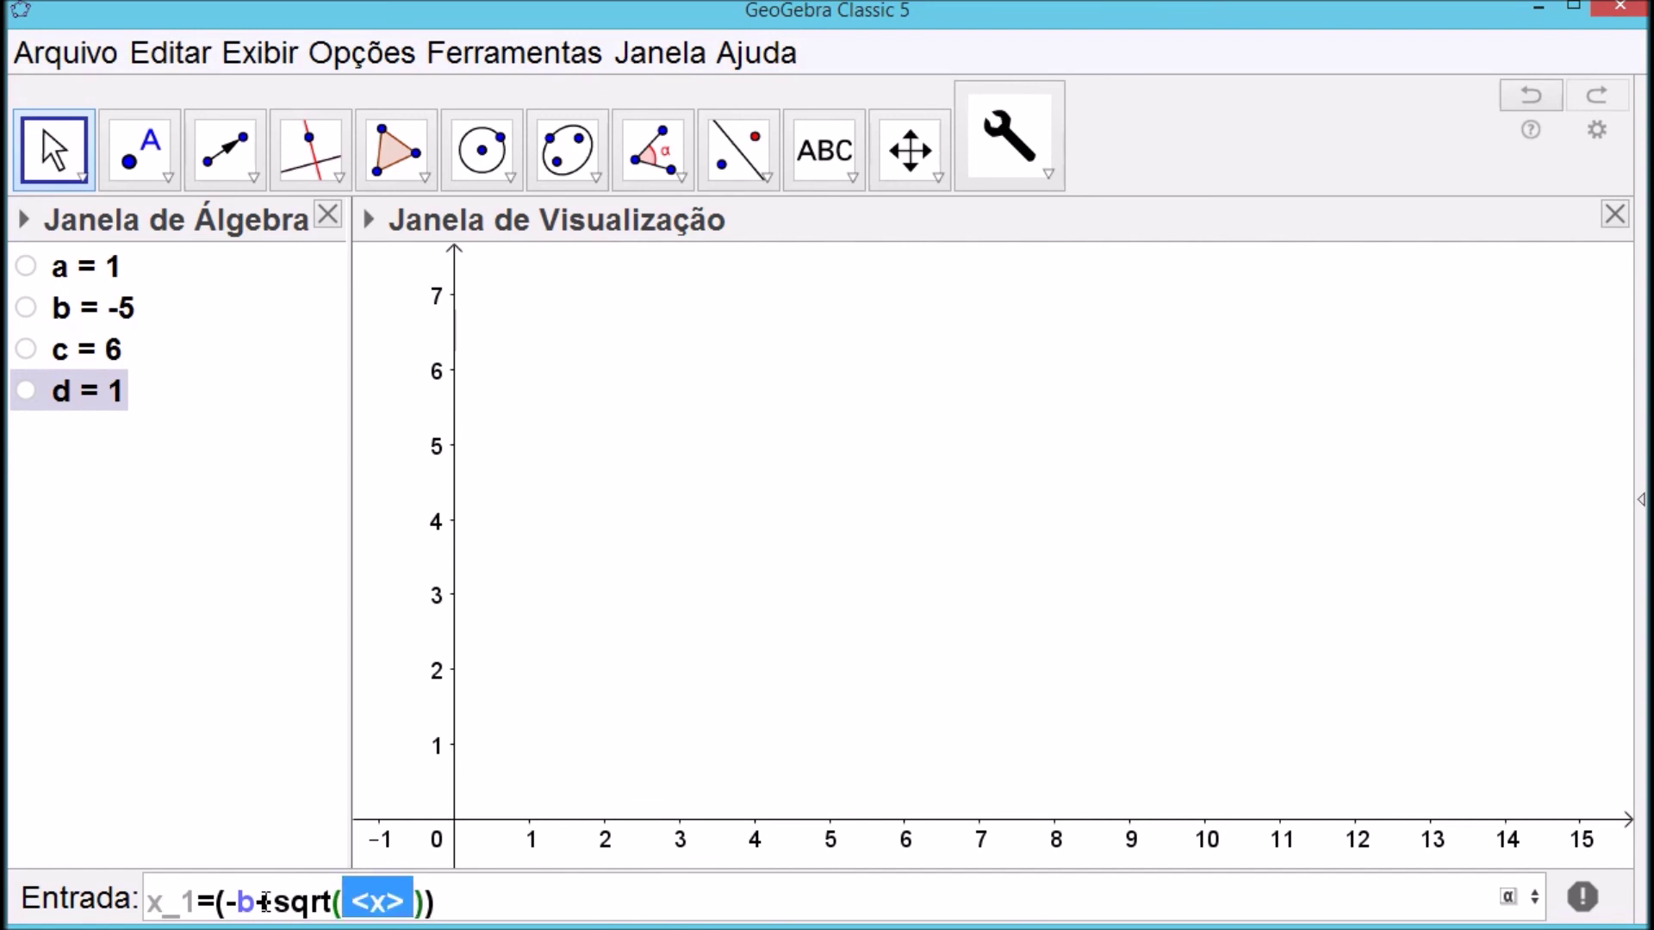
pyautogui.write('d')
pyautogui.press('End')
pyautogui.write('/(')
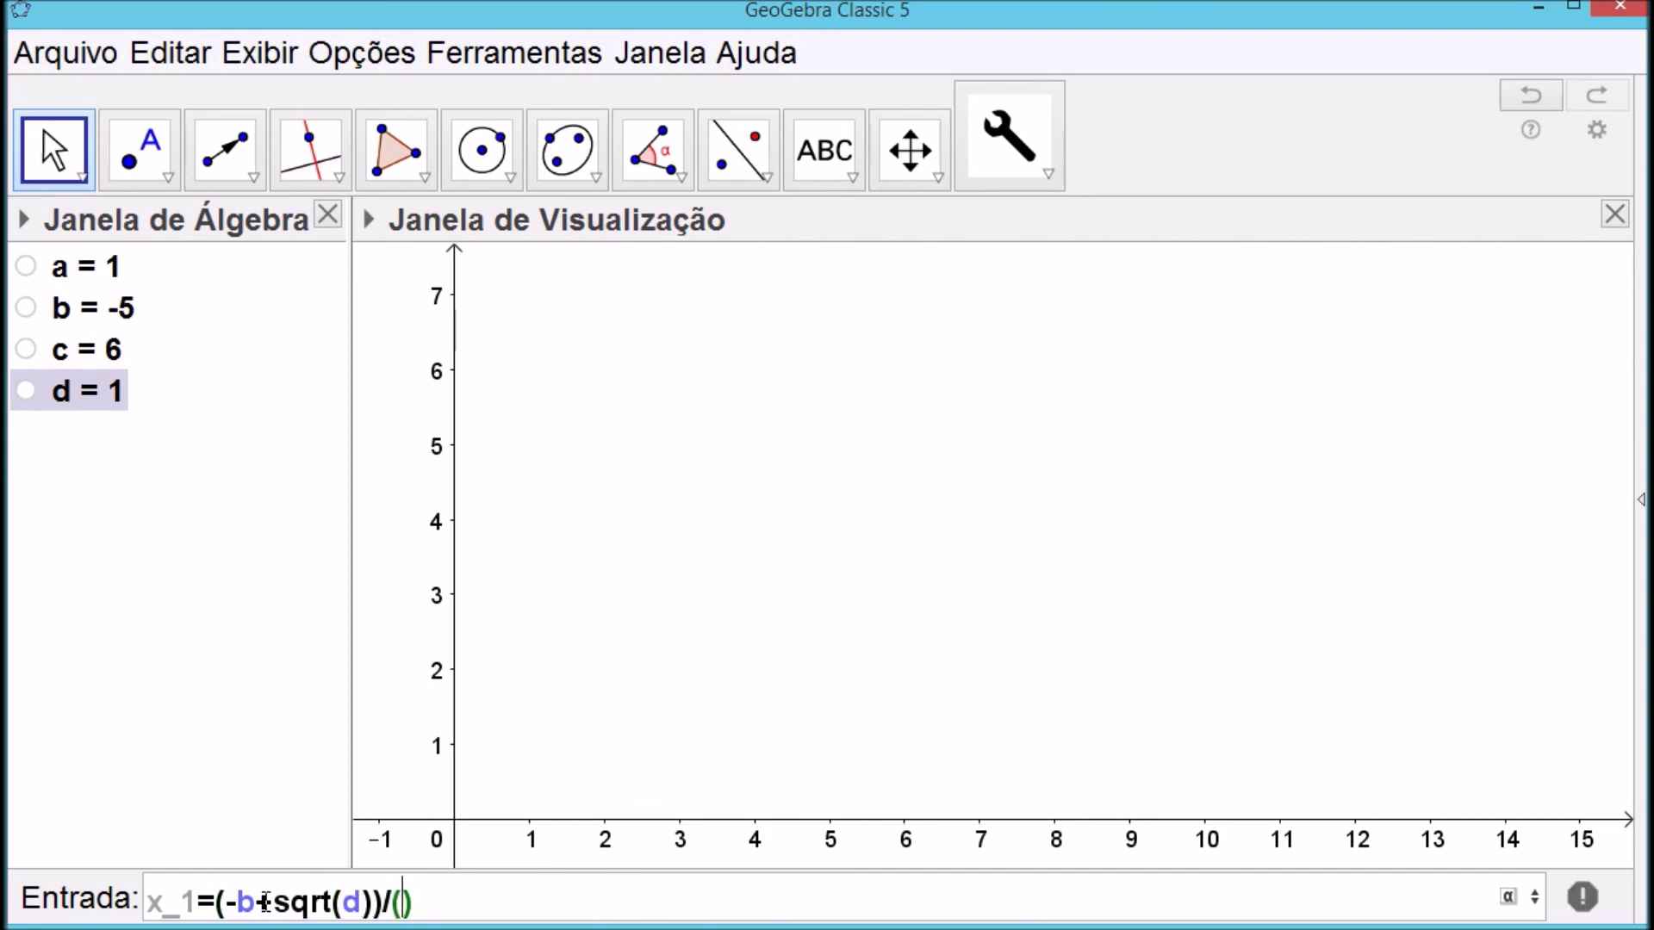
pyautogui.write('2*a')
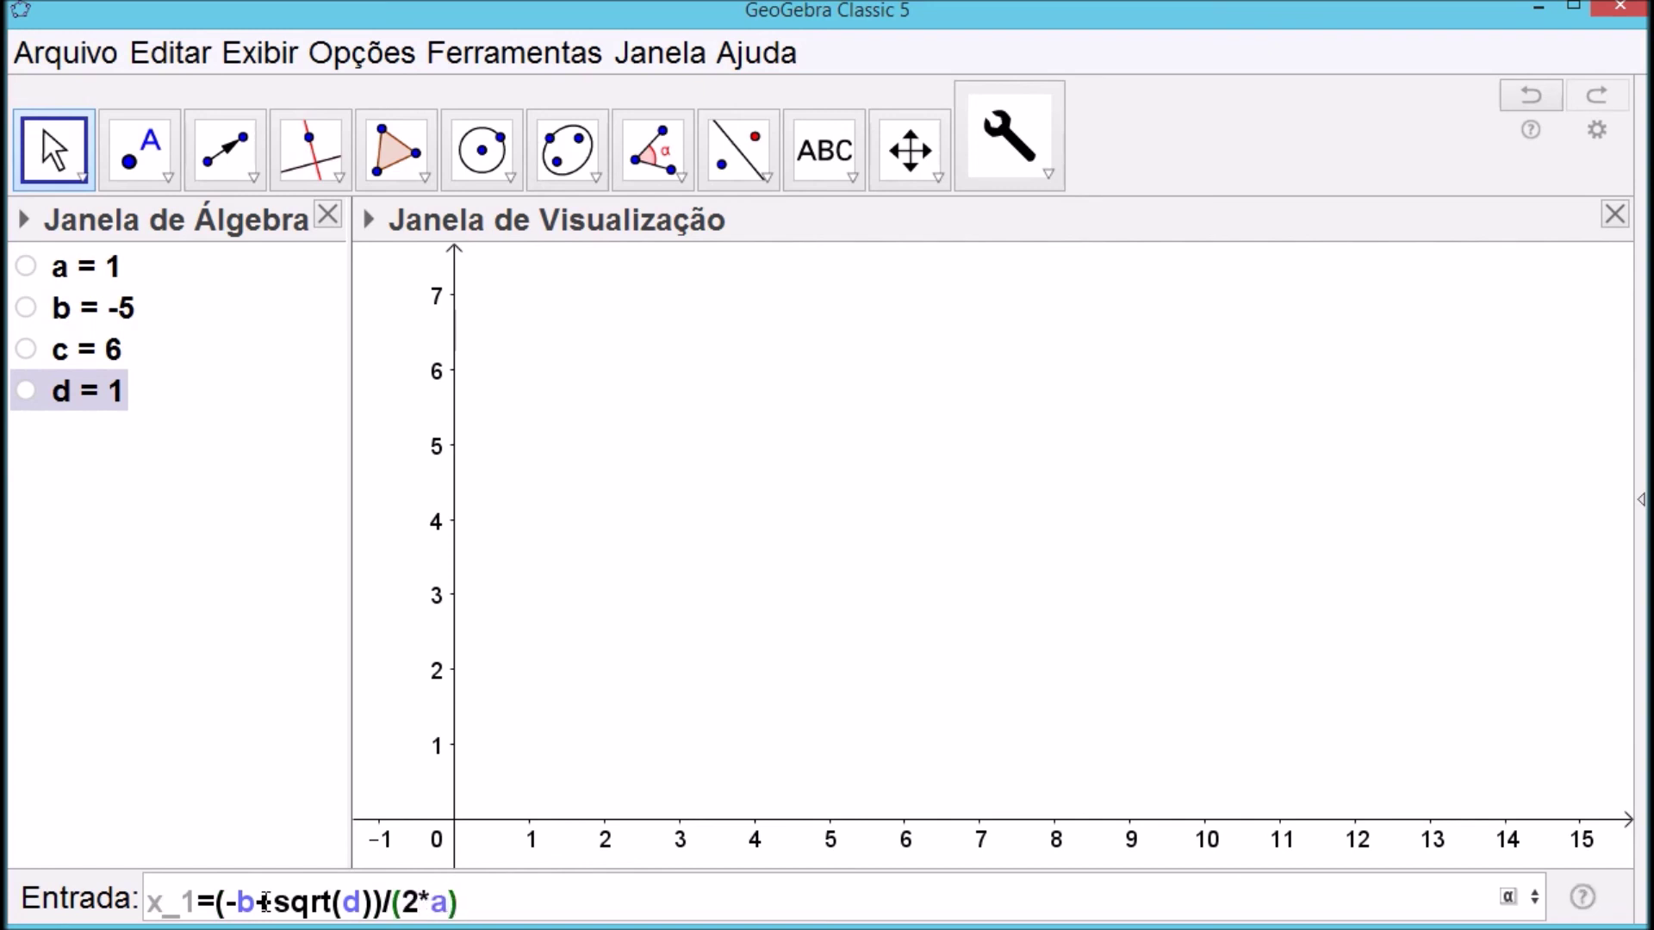
pyautogui.hotkey('ctrl', 'a')
pyautogui.press('Return')
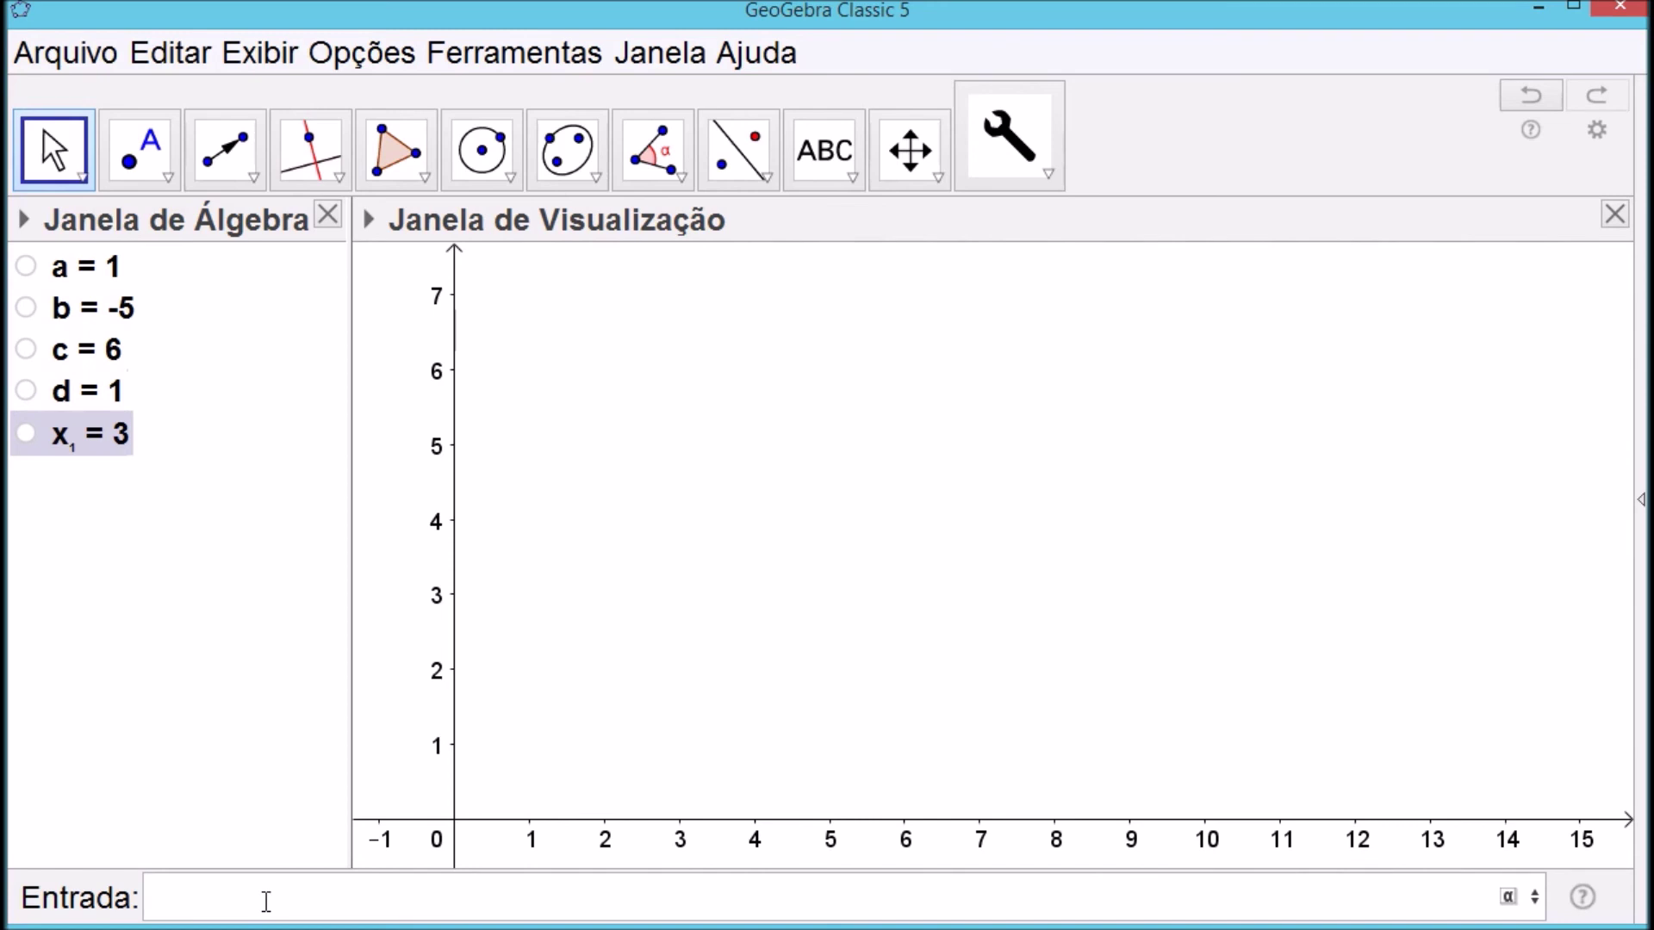
# Define the second root as x_2=(-b-sqrt(d))/(2*a)
pyautogui.write('x_2')
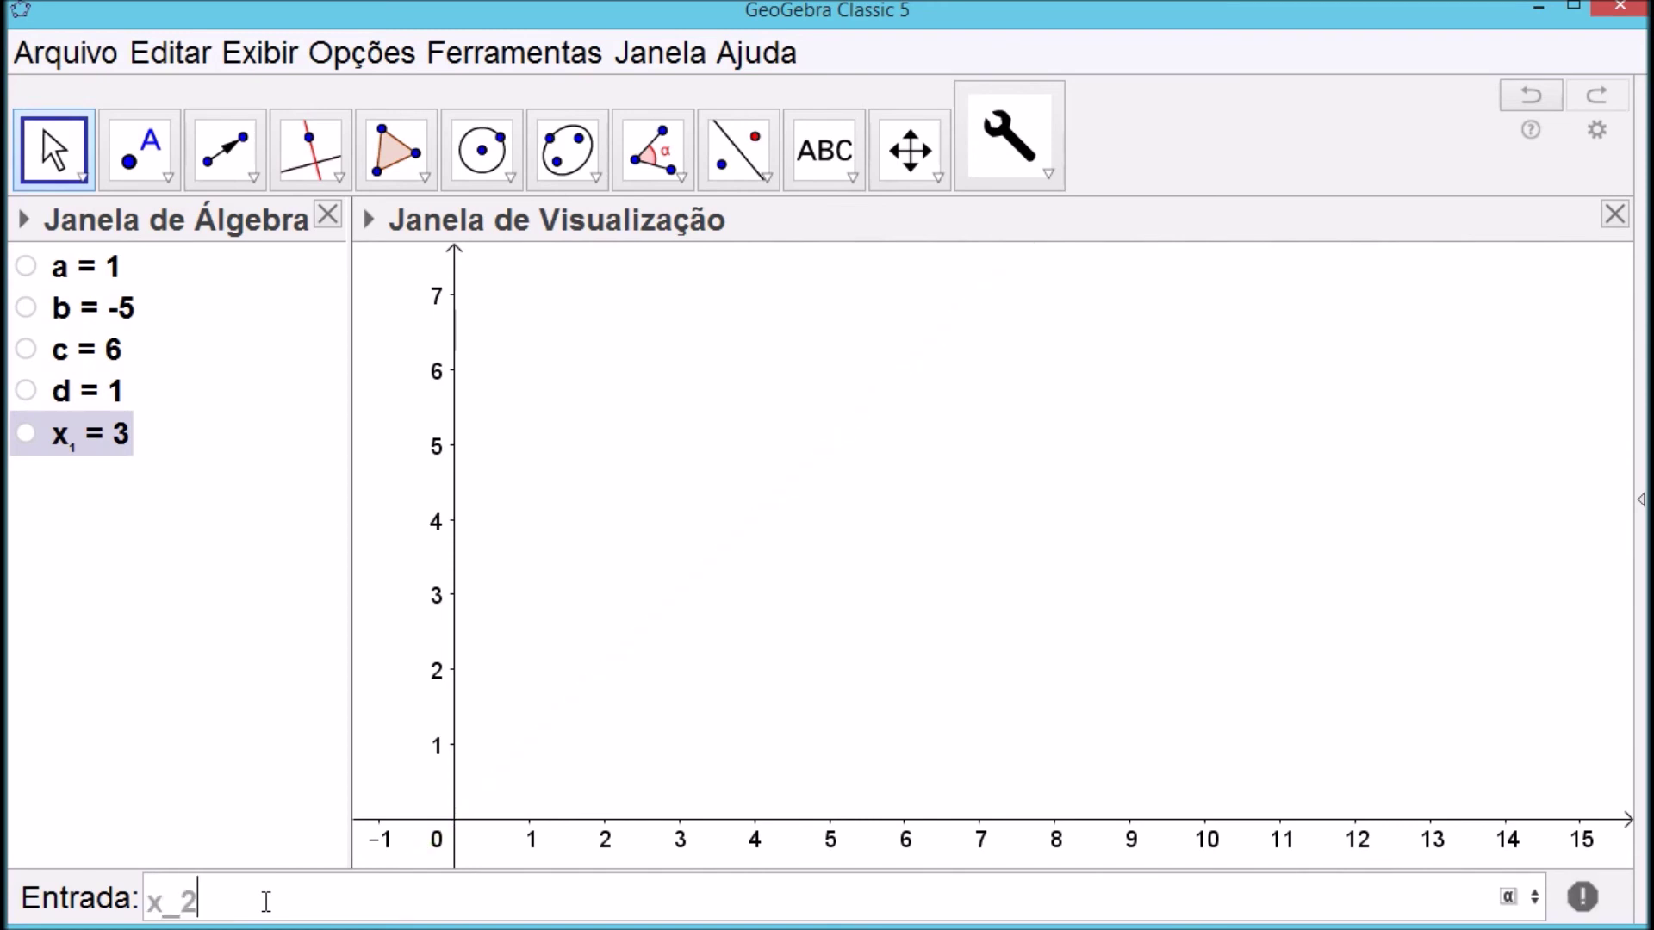
pyautogui.write('=(-b-sqrt')
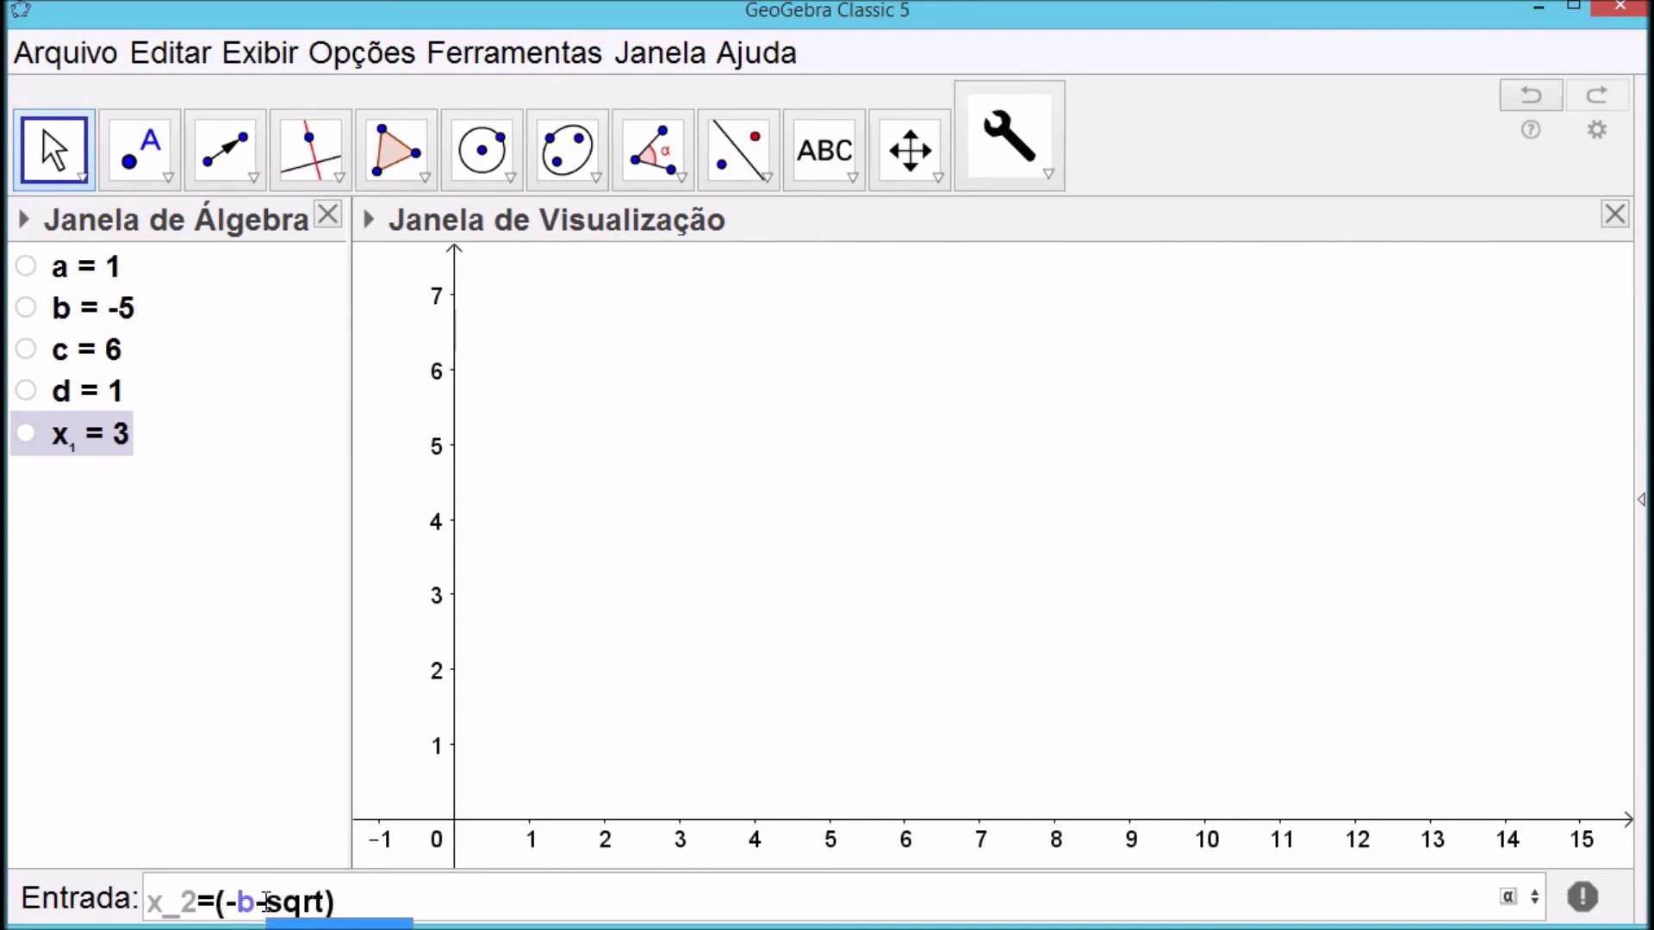
pyautogui.press('Return')
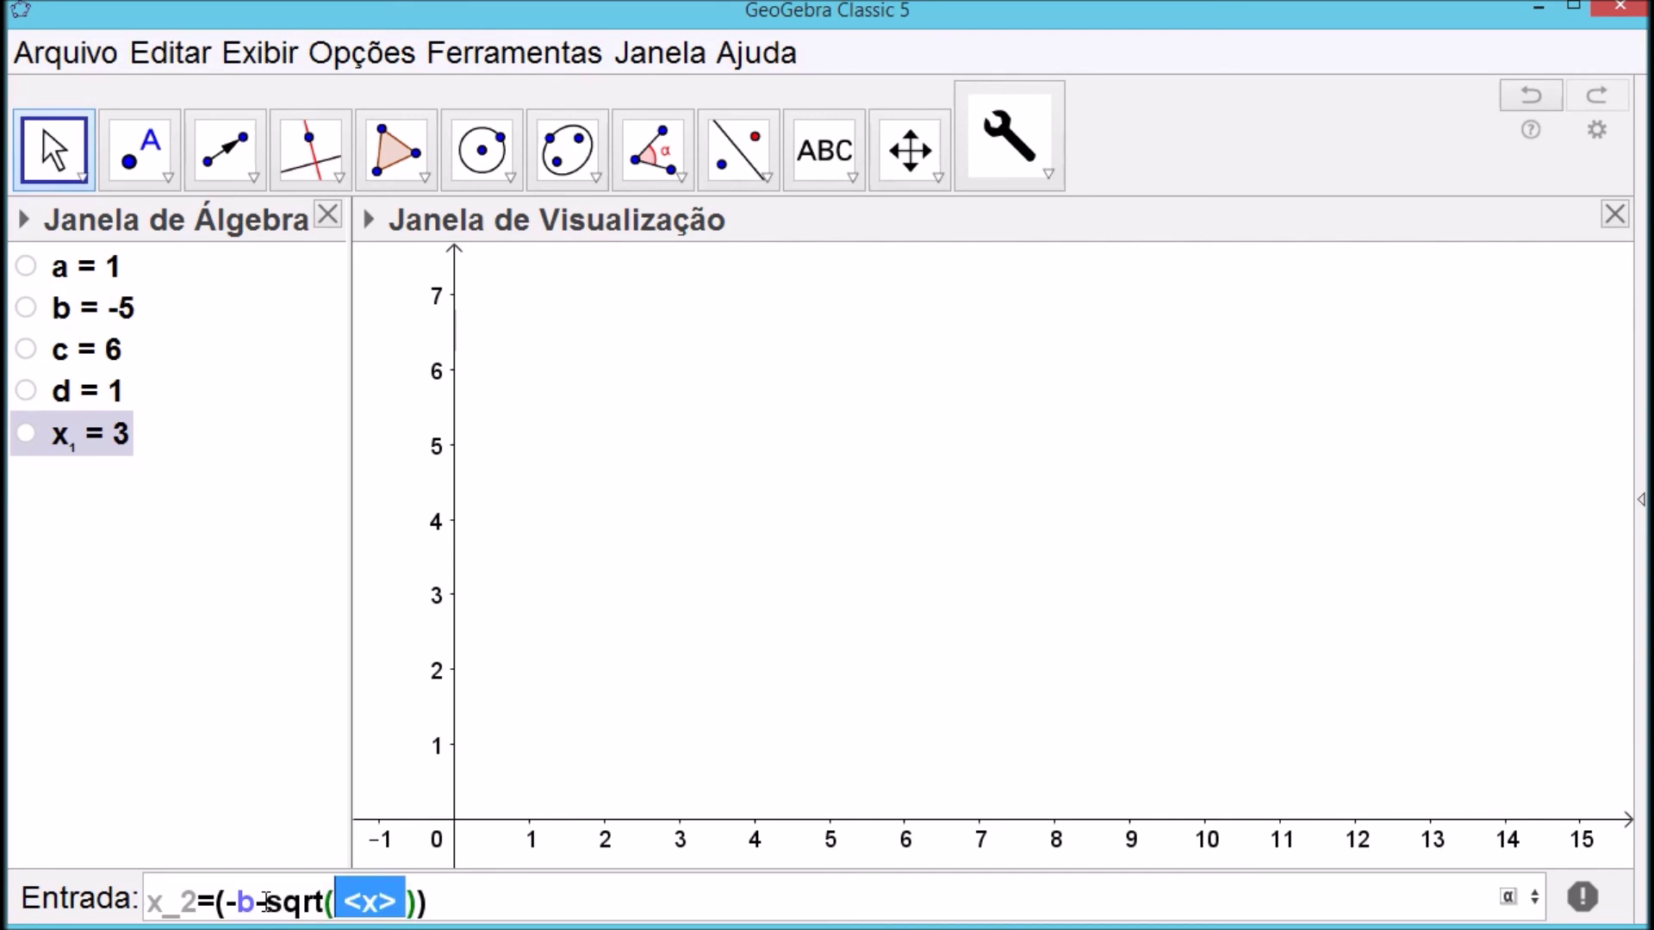
pyautogui.write('d')
pyautogui.press('Right')
pyautogui.press('Right')
pyautogui.write('/')
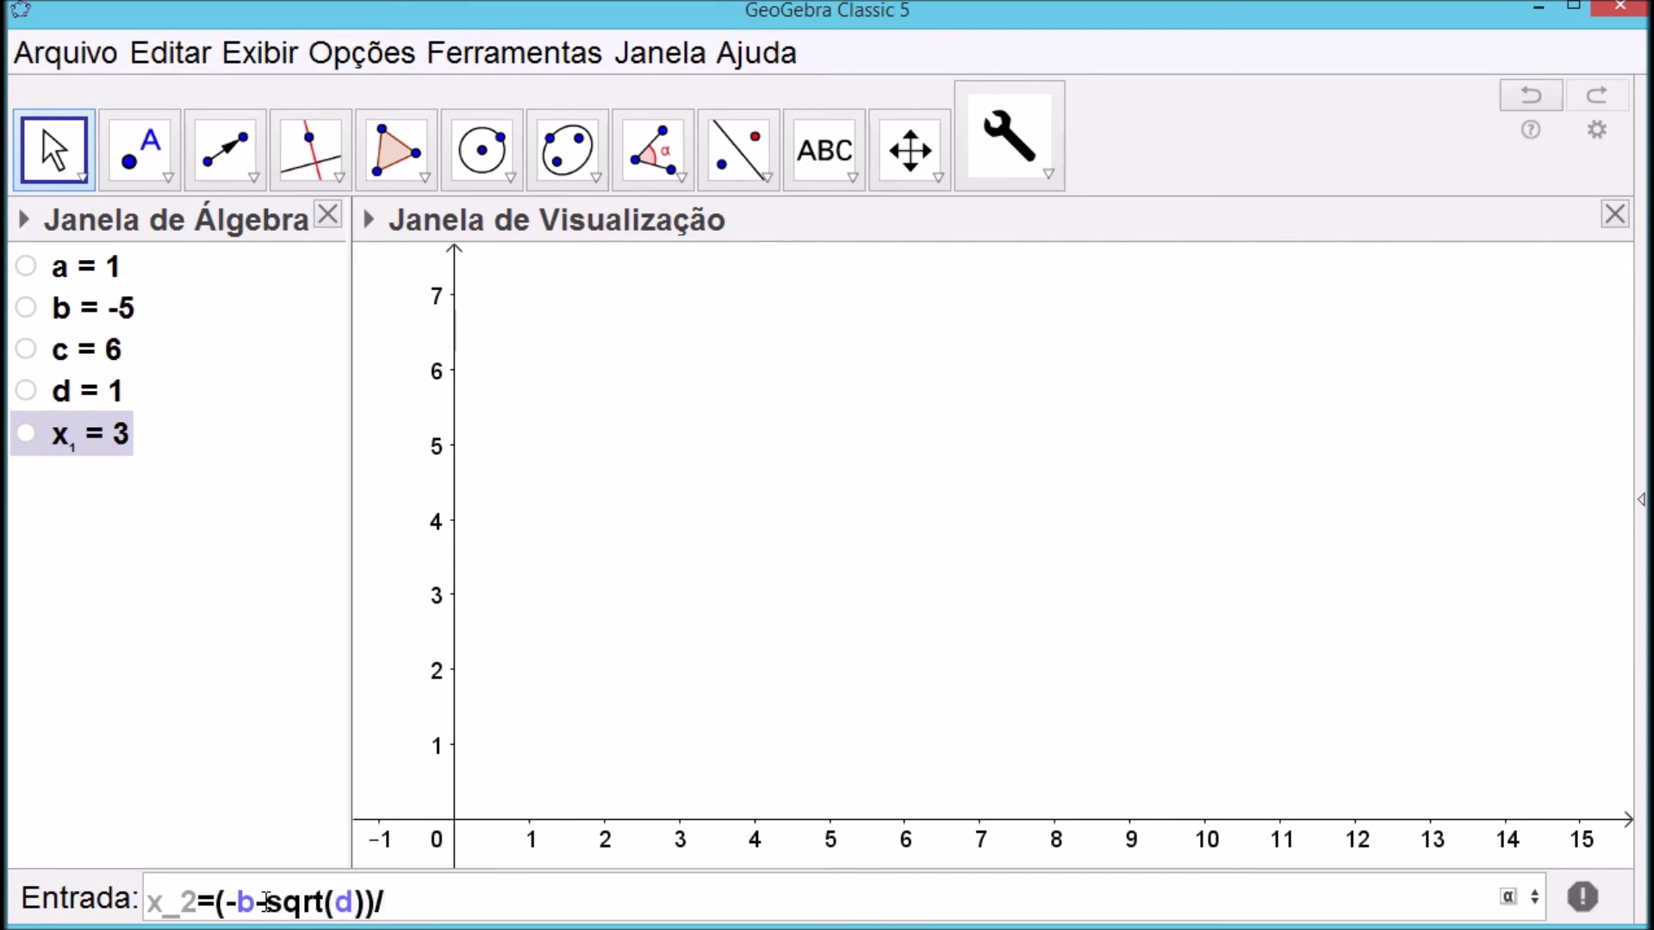
pyautogui.write('(2*a')
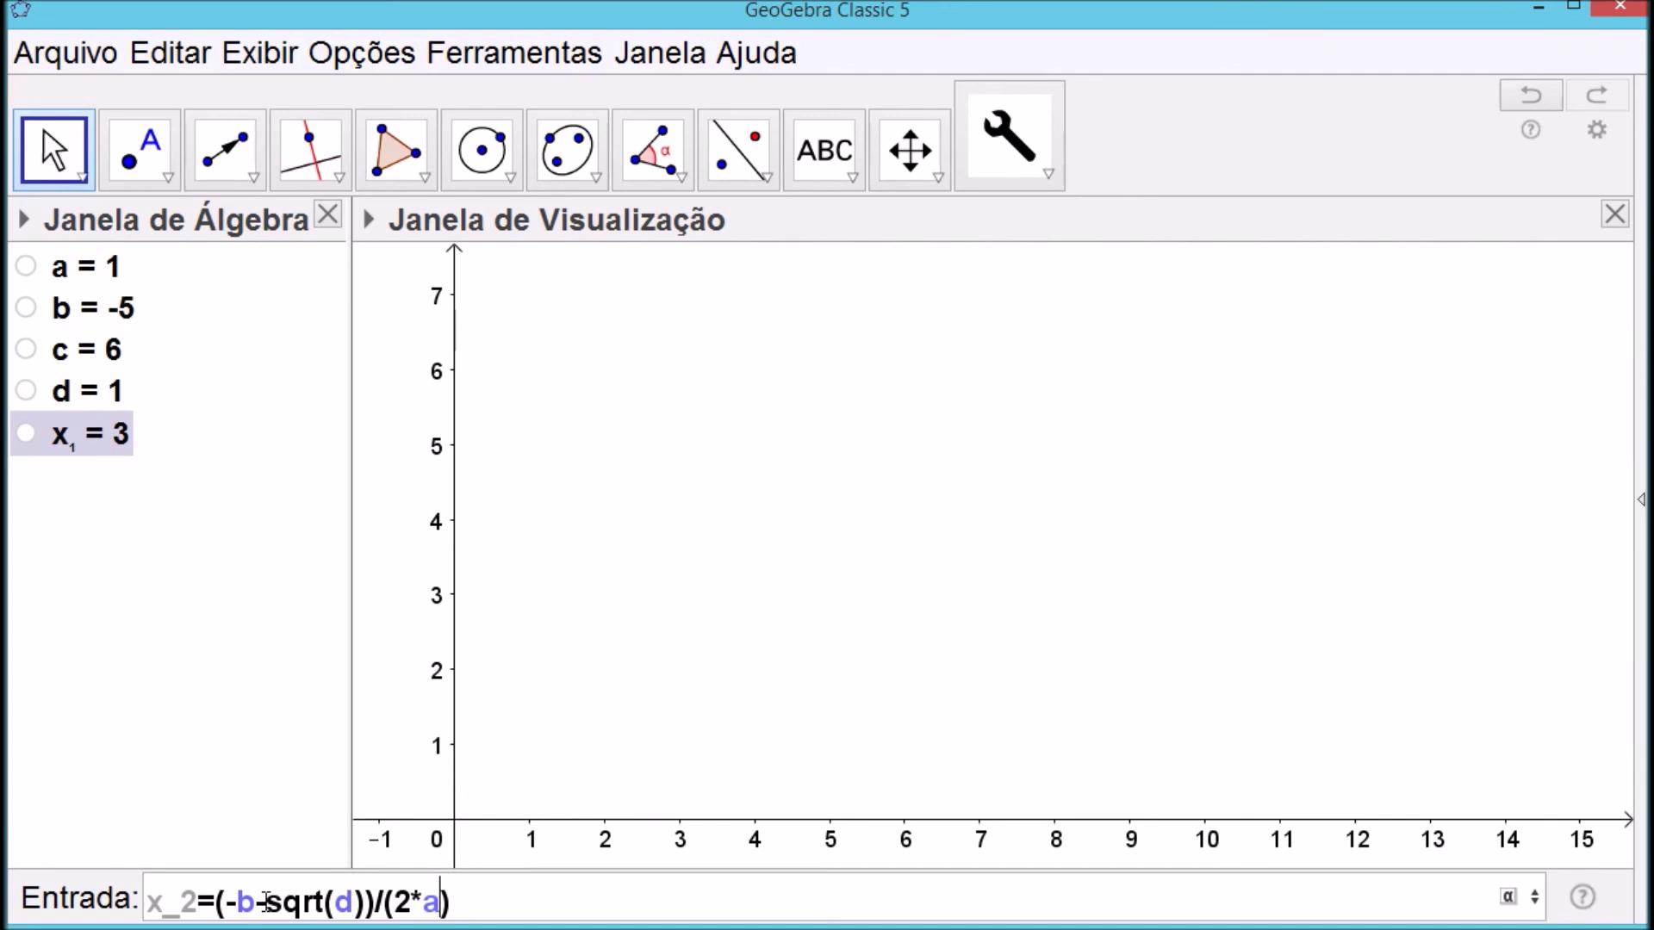
pyautogui.press('Return')
pyautogui.click(259, 584)
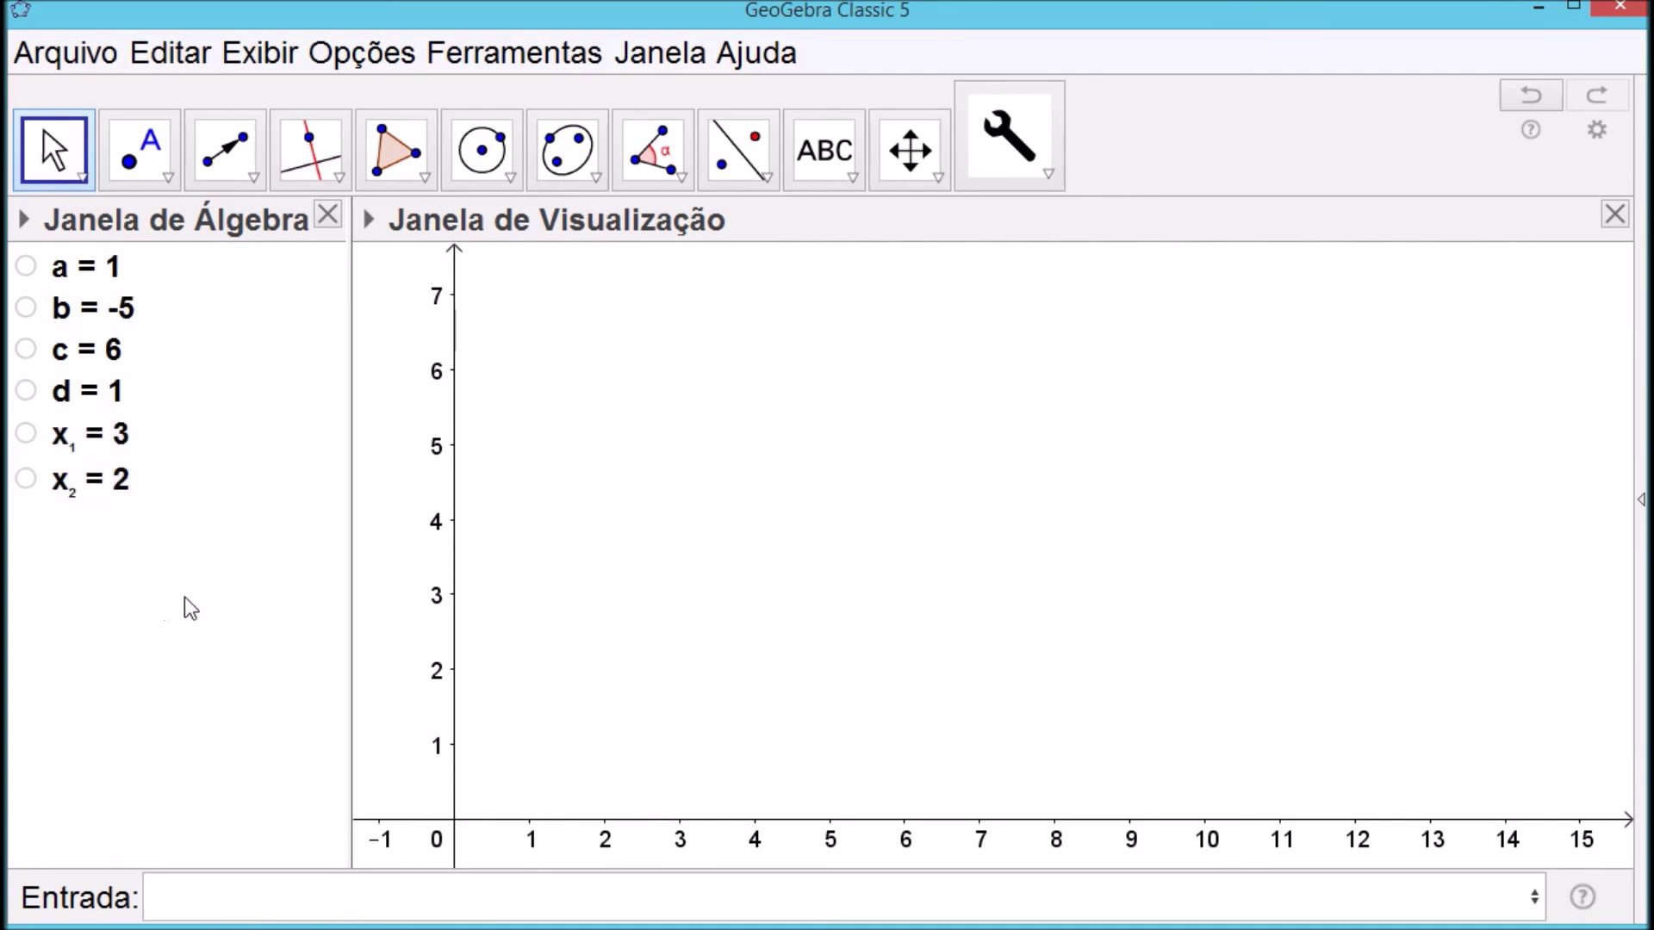
# Place a free point at about (0.99, 6.63), just beside the upper part of the y-axis
pyautogui.click(138, 148)
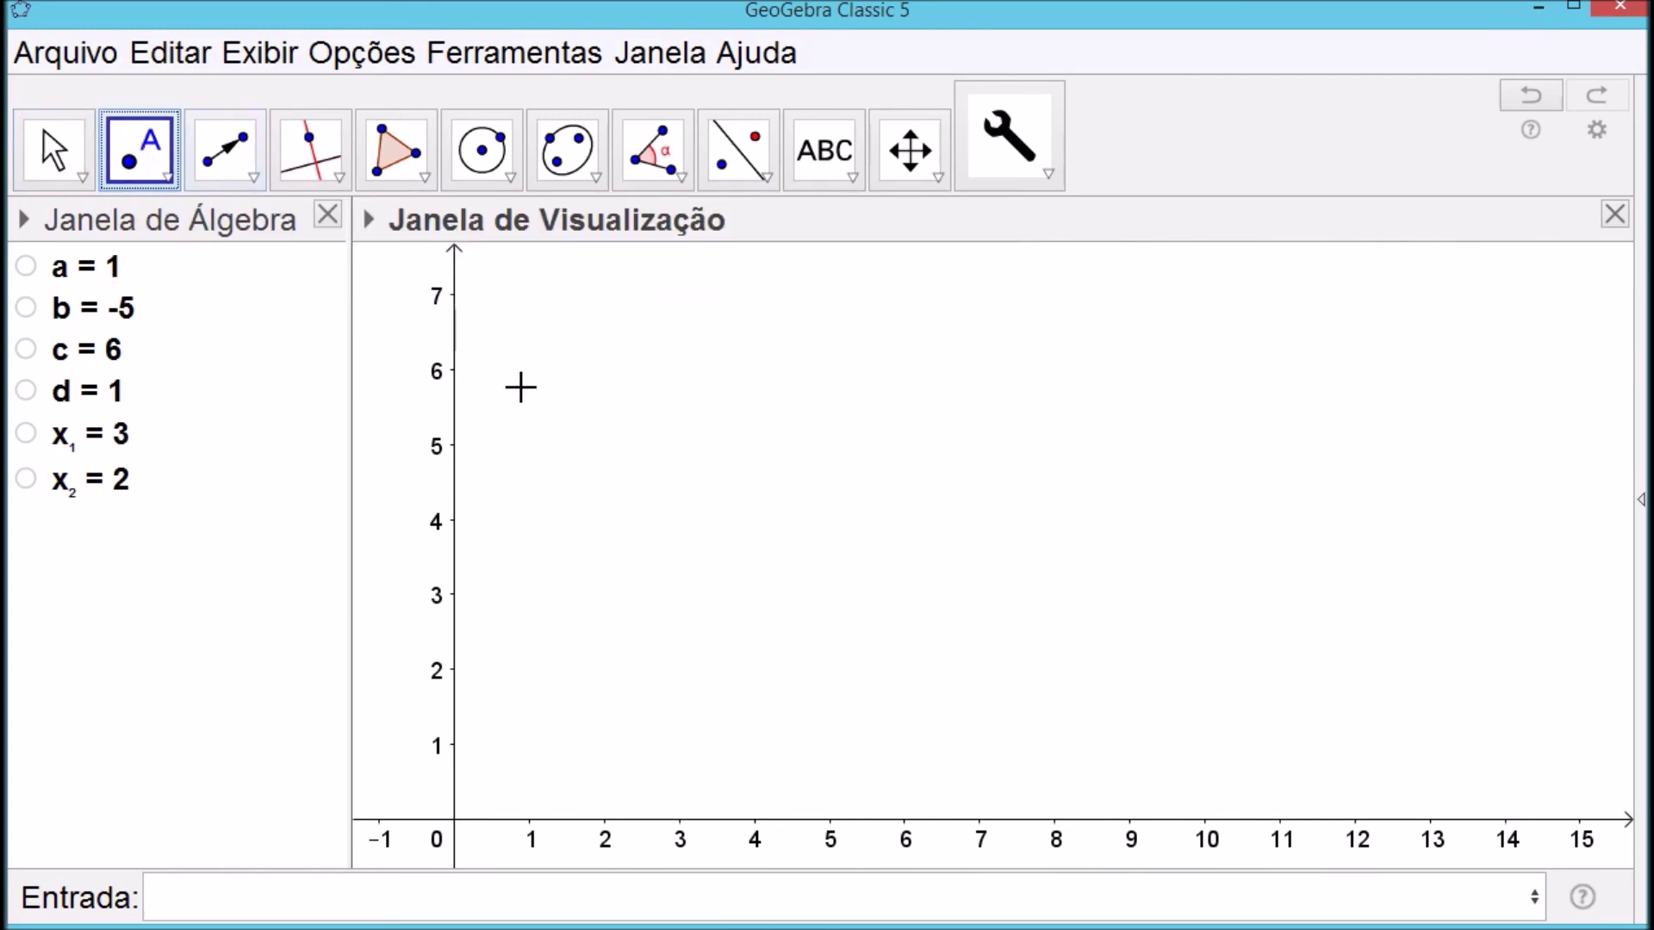
pyautogui.click(529, 322)
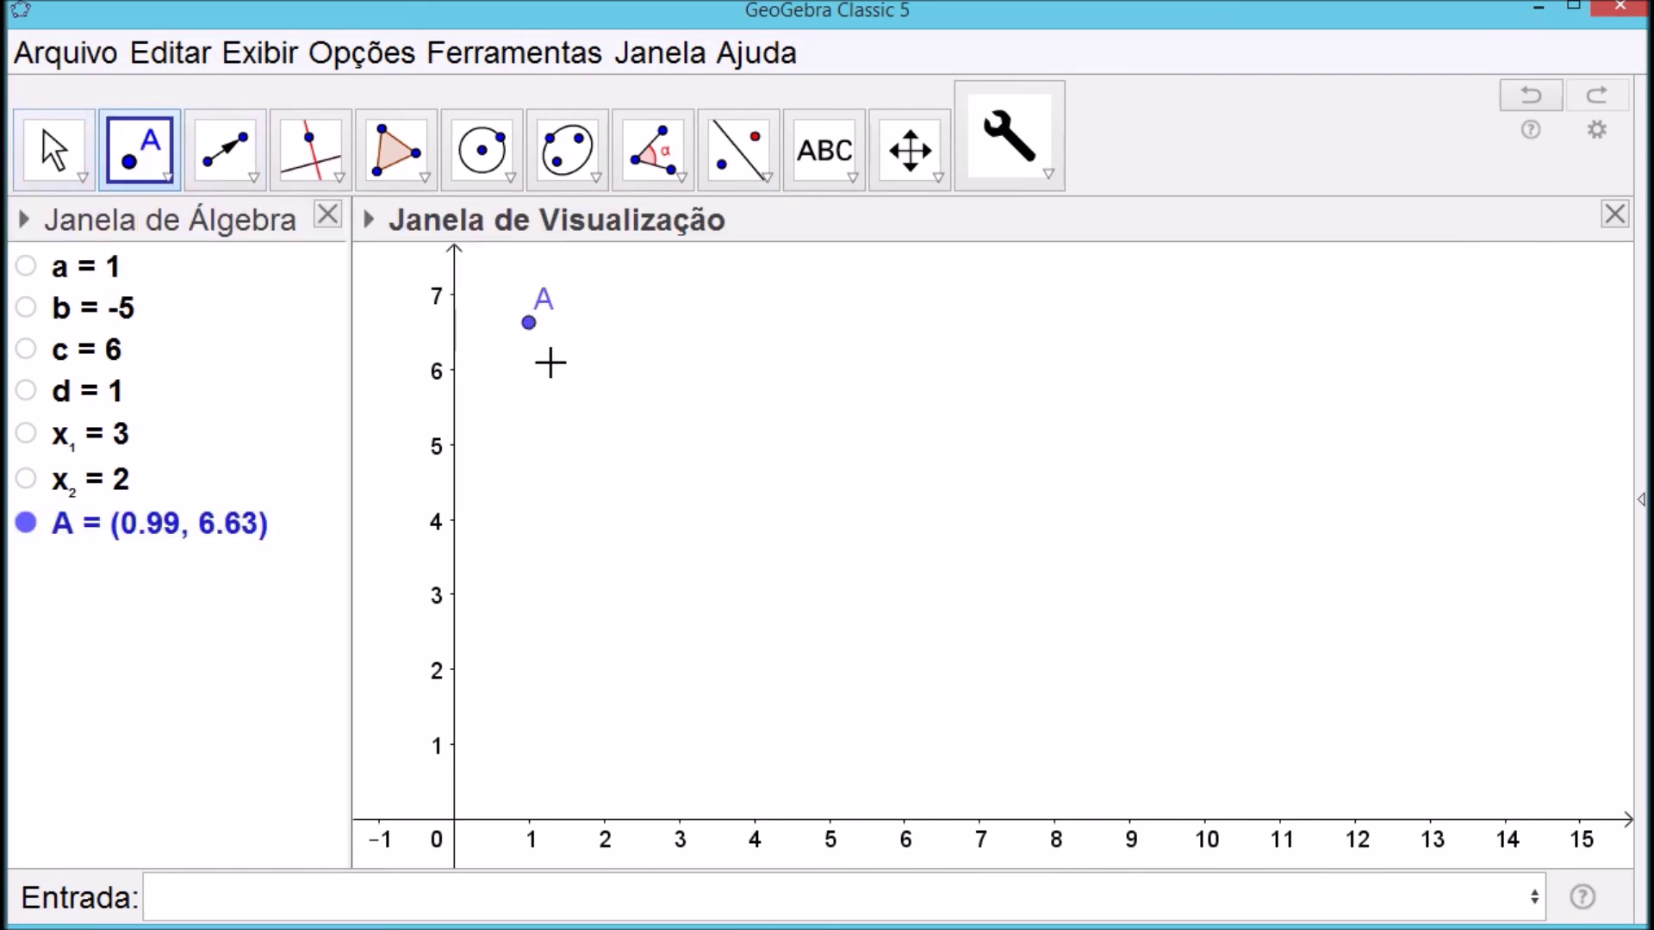
pyautogui.click(51, 150)
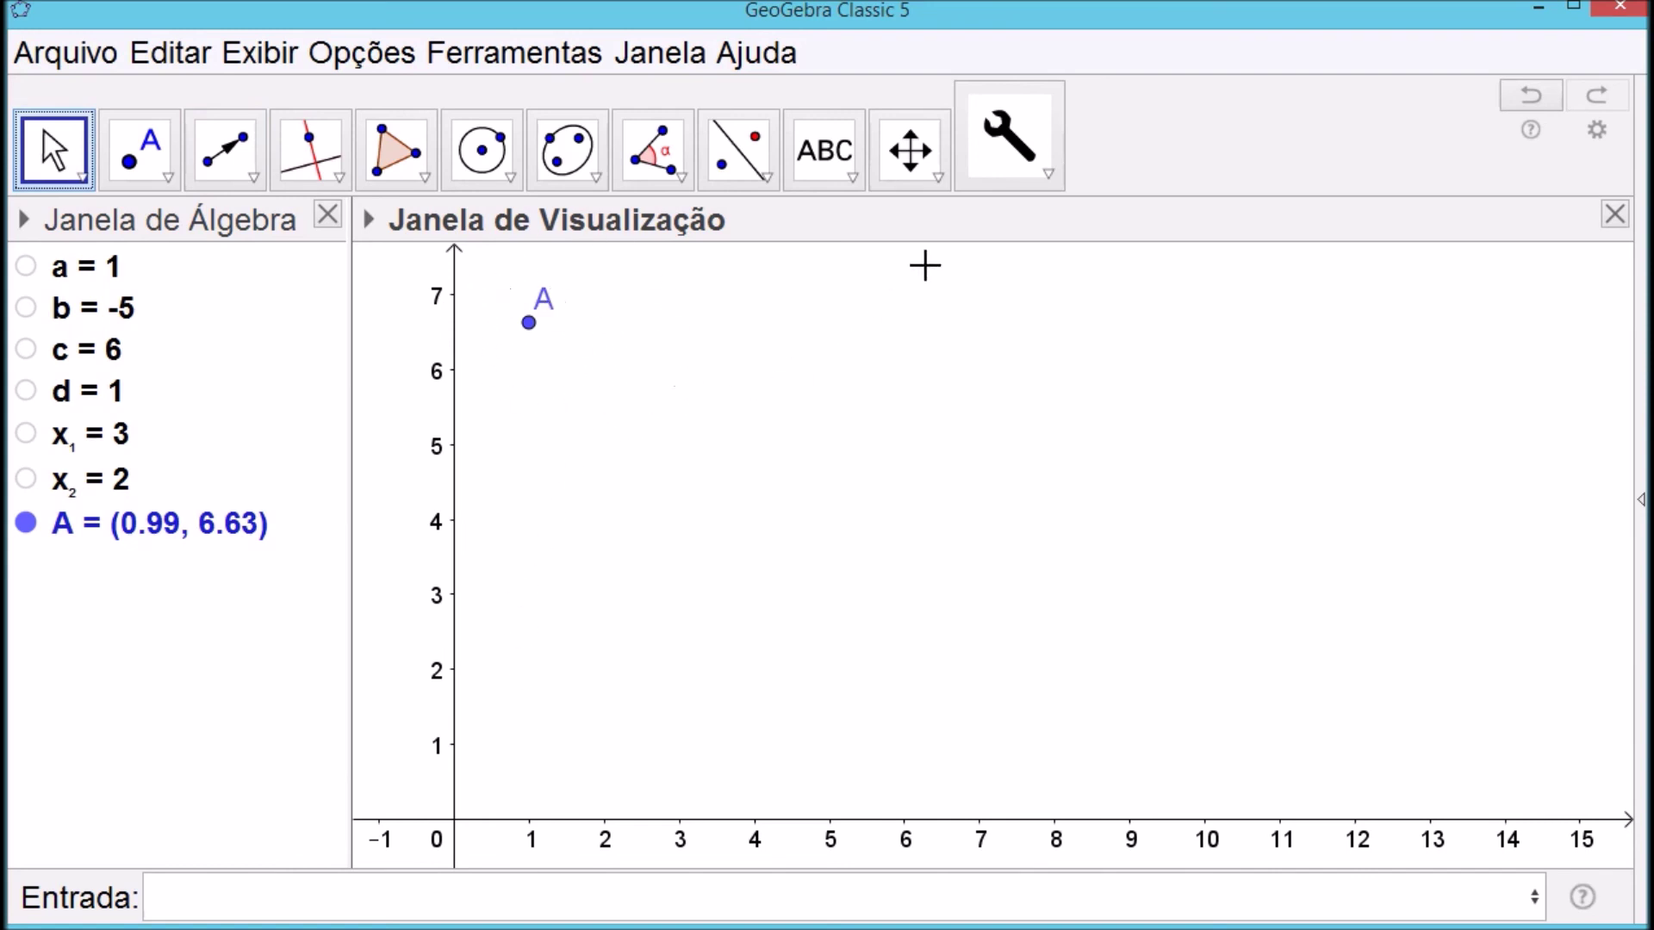
pyautogui.click(1053, 189)
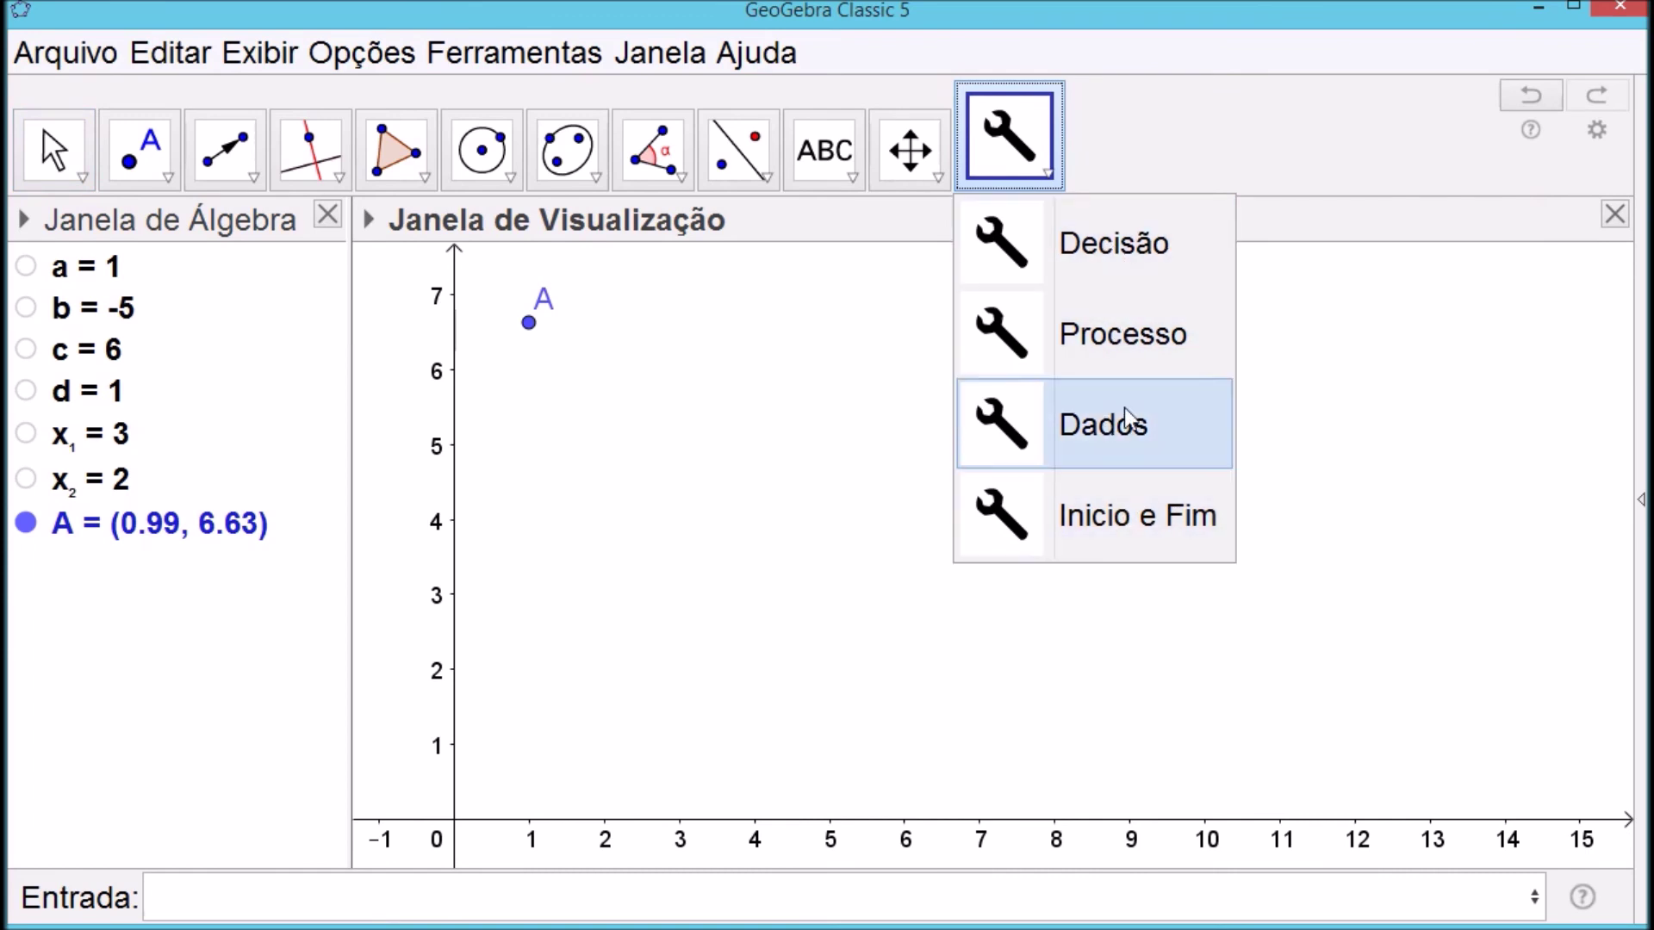
pyautogui.click(1153, 153)
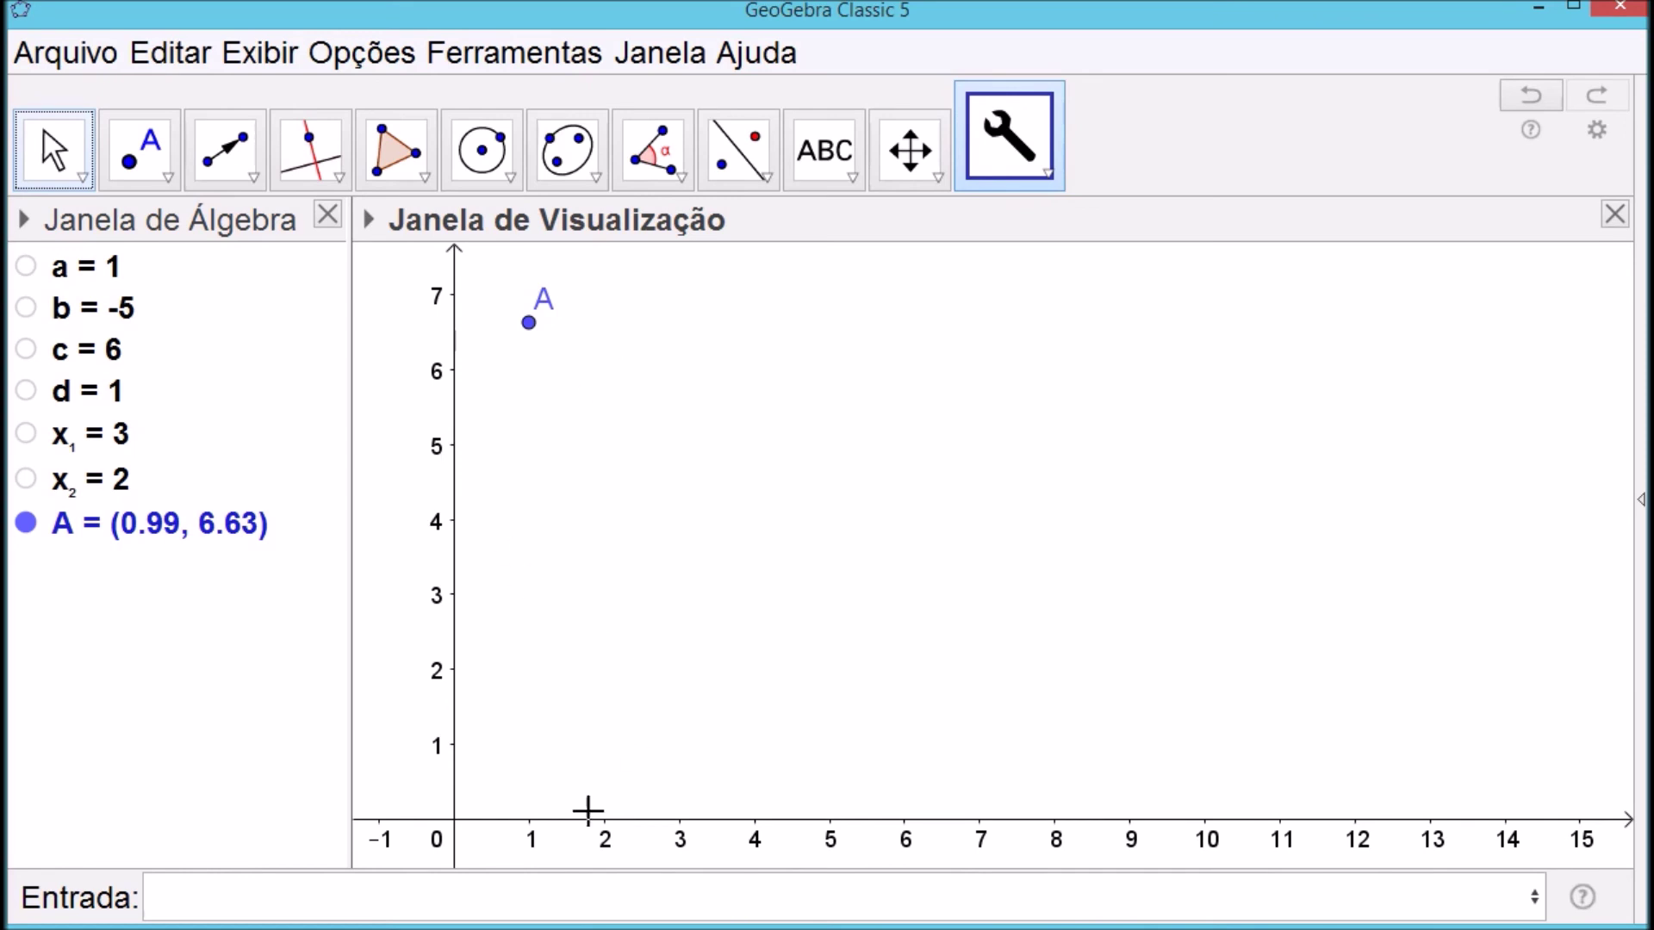
# Define the numbers l_1=2 and a_1=1
pyautogui.click(530, 891)
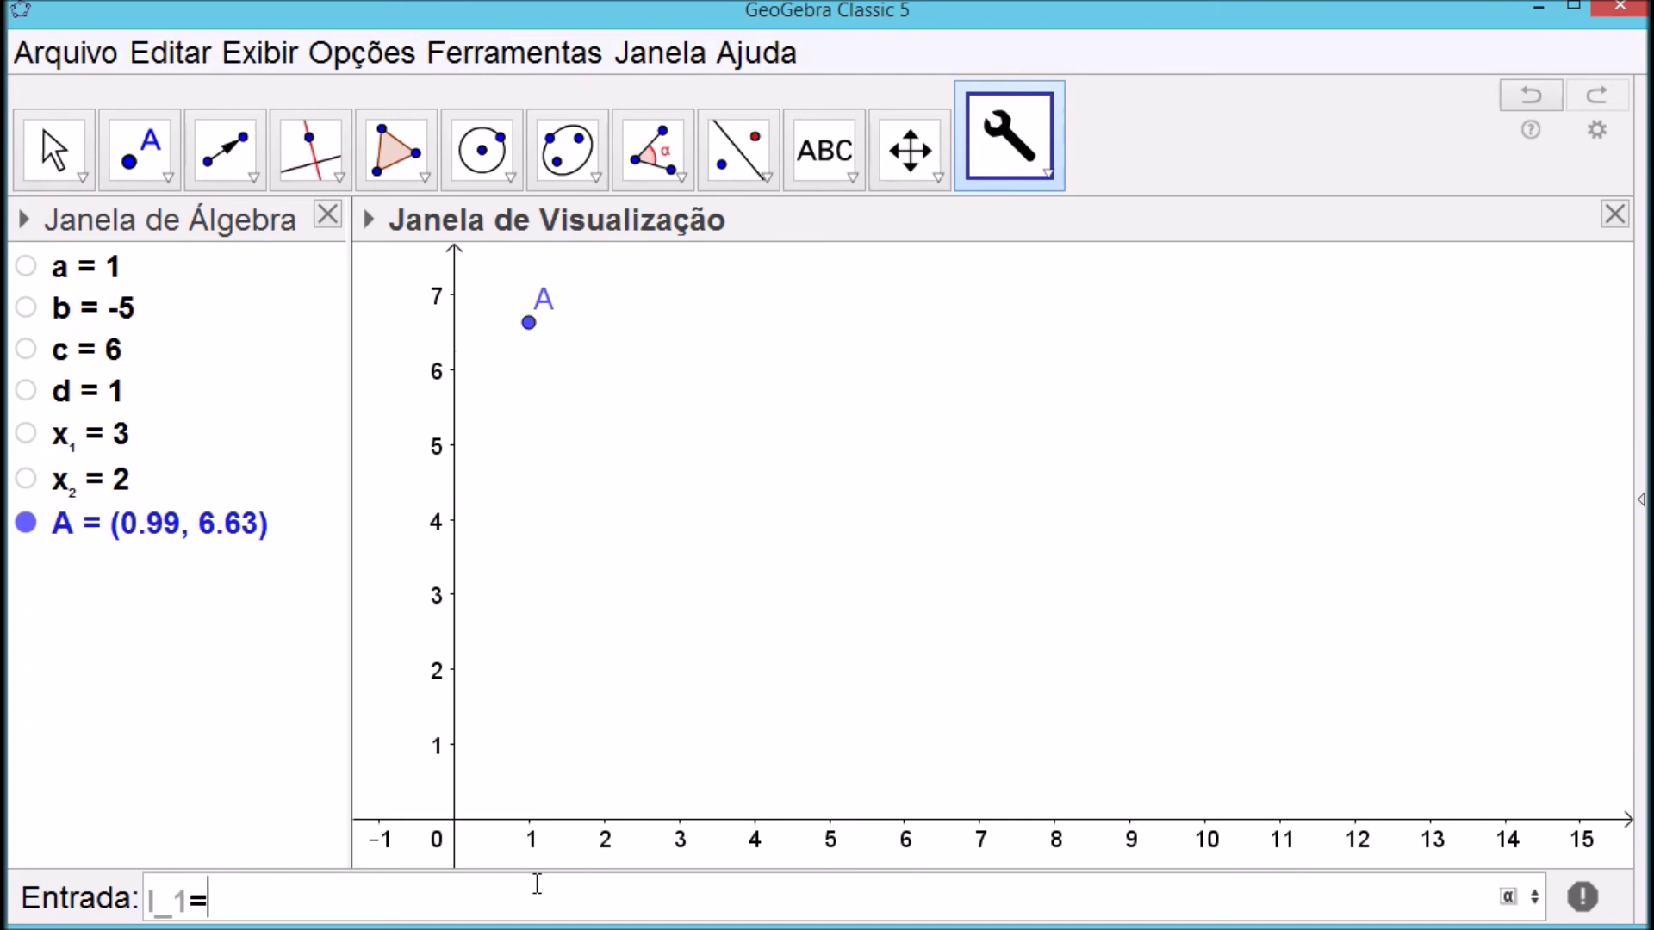
pyautogui.write('l_1=2')
pyautogui.press('Return')
pyautogui.write('a')
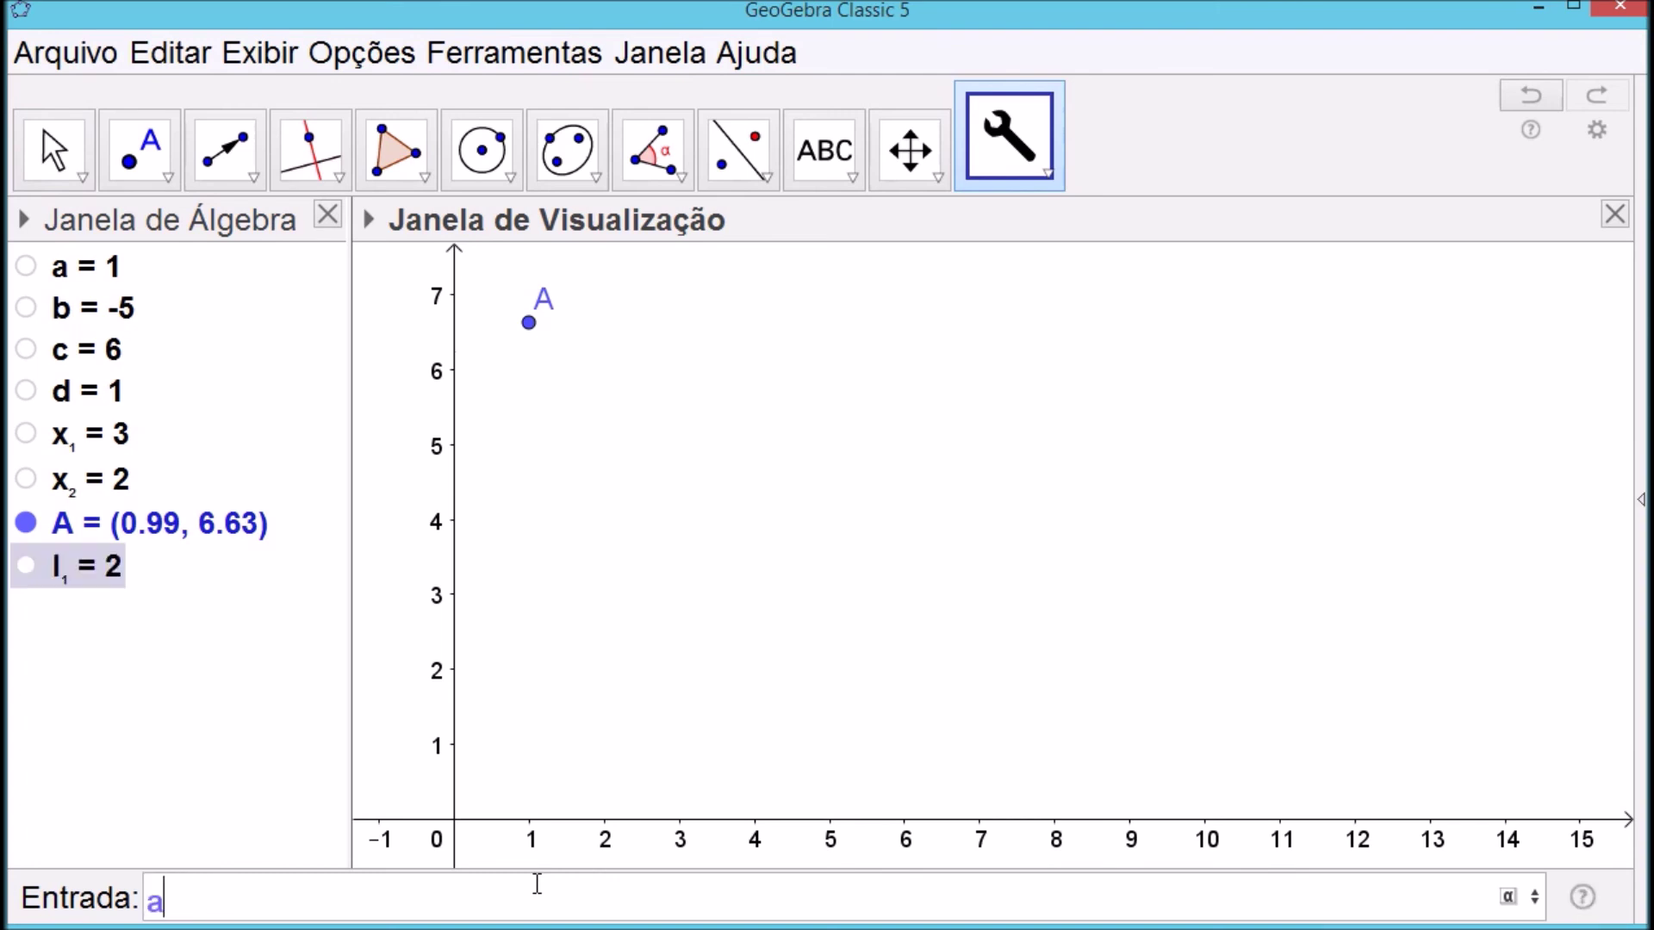
pyautogui.write('_1=1')
pyautogui.press('Return')
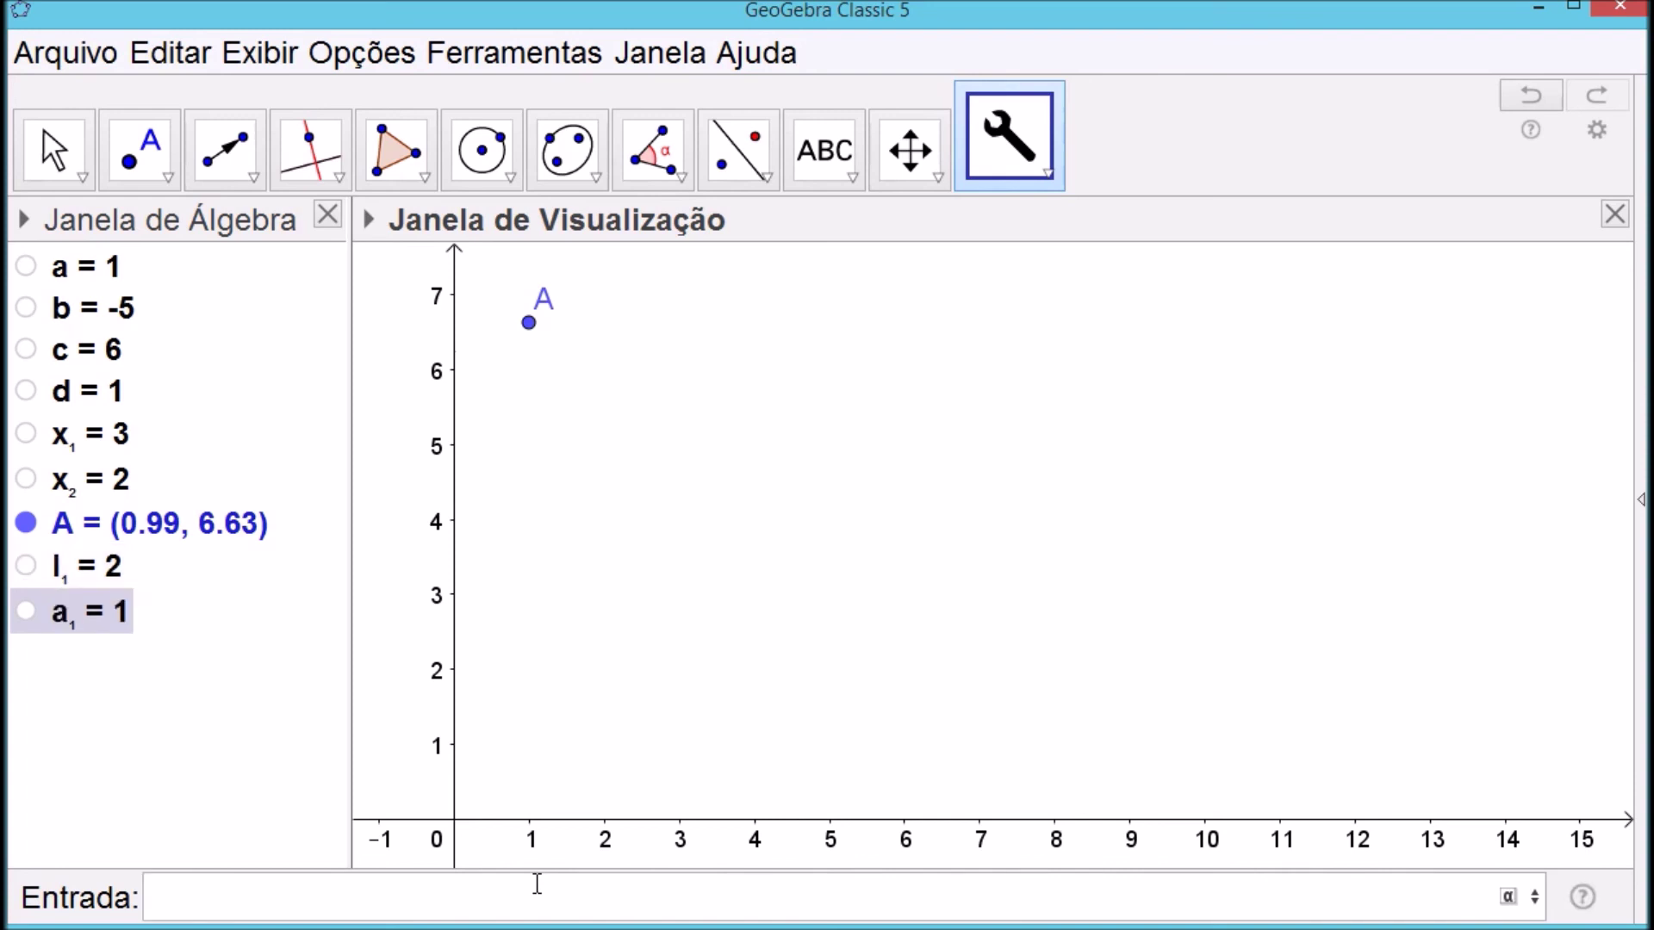
# Draw an Inicio e Fim shape at point A with dimensions l_1 and a_1, and move it so A sits at about (1.73, 5.76)
pyautogui.click(238, 658)
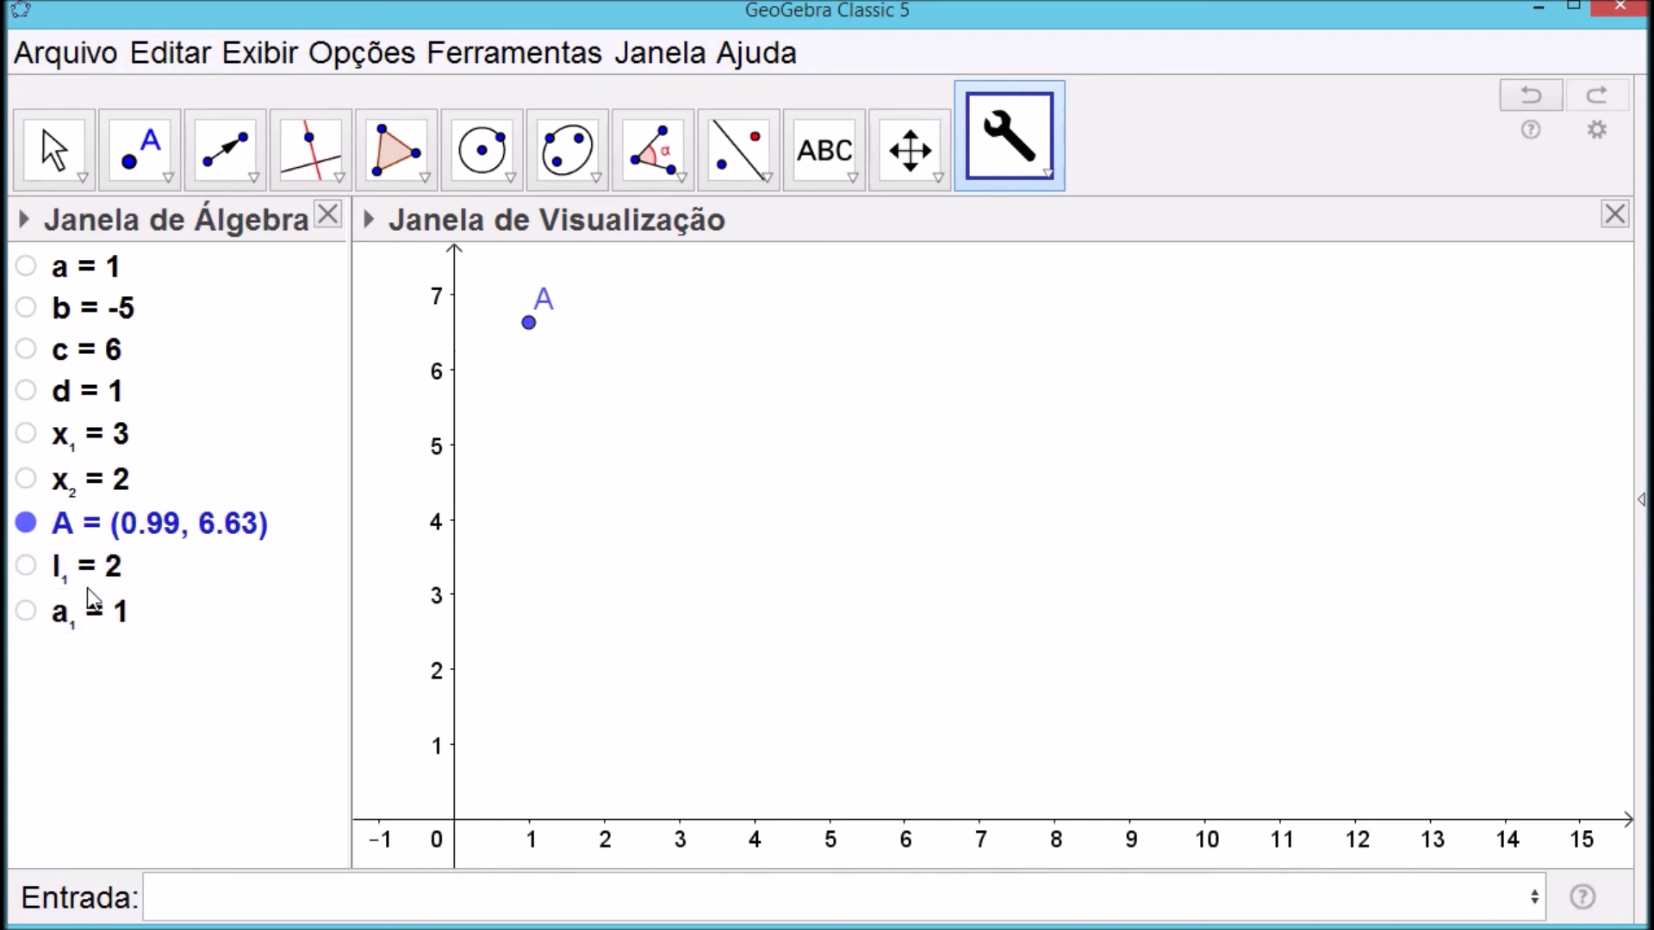
pyautogui.click(1045, 169)
pyautogui.click(1126, 516)
pyautogui.click(529, 324)
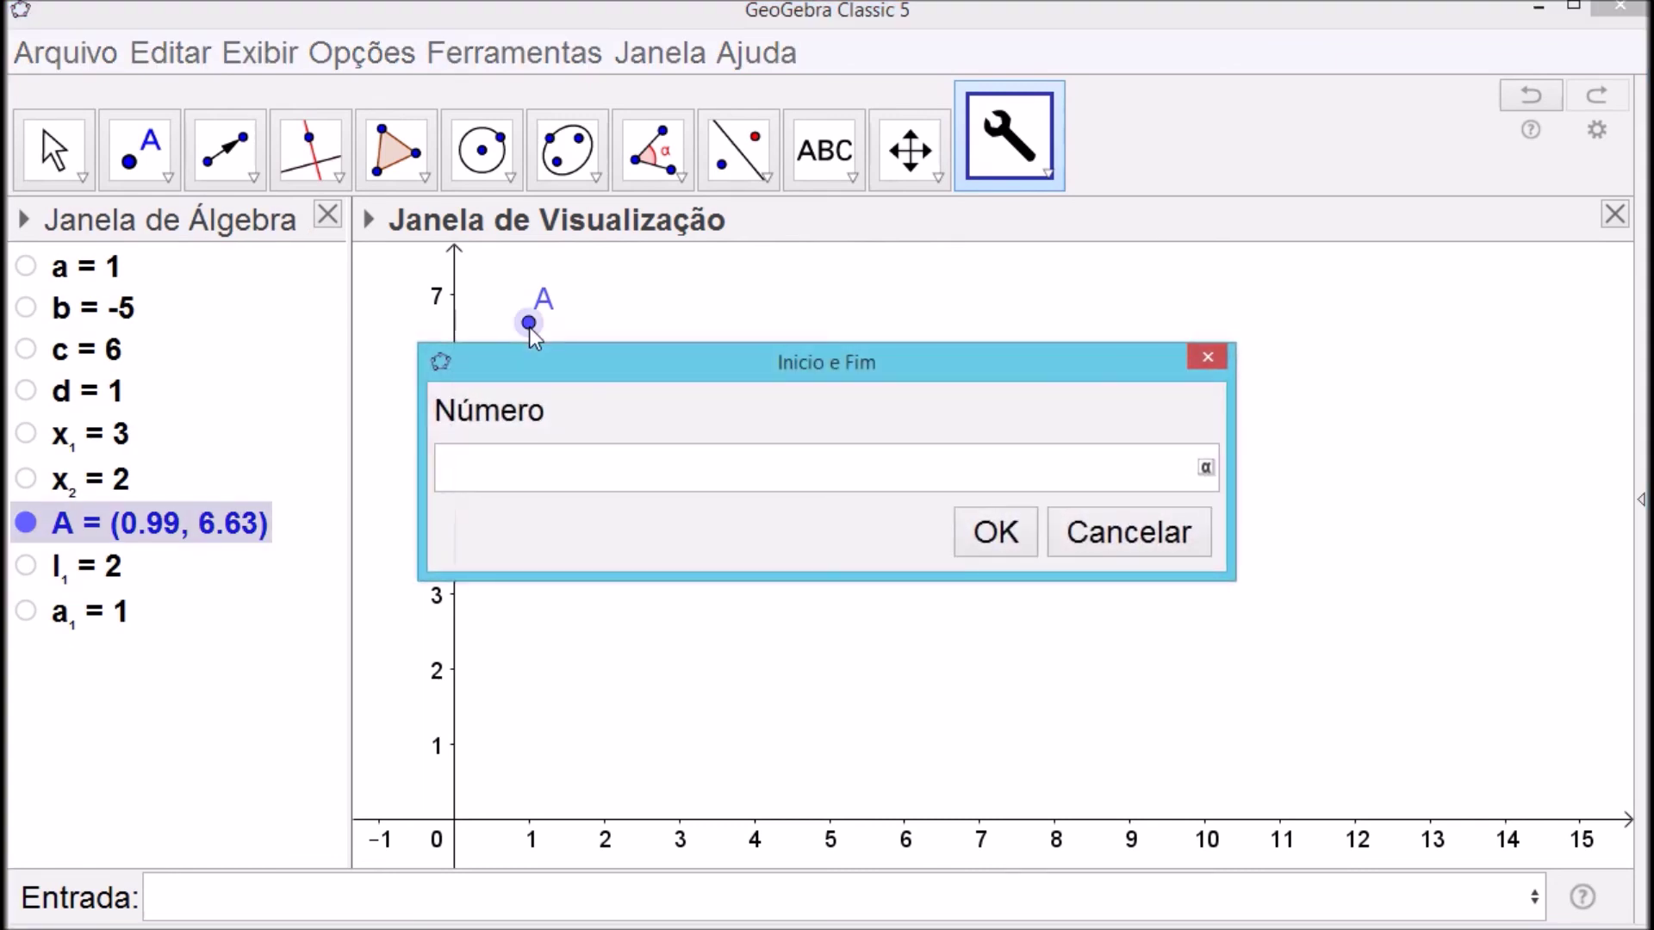
pyautogui.write('l_1')
pyautogui.click(998, 544)
pyautogui.write('a_1')
pyautogui.click(989, 532)
pyautogui.press('Escape')
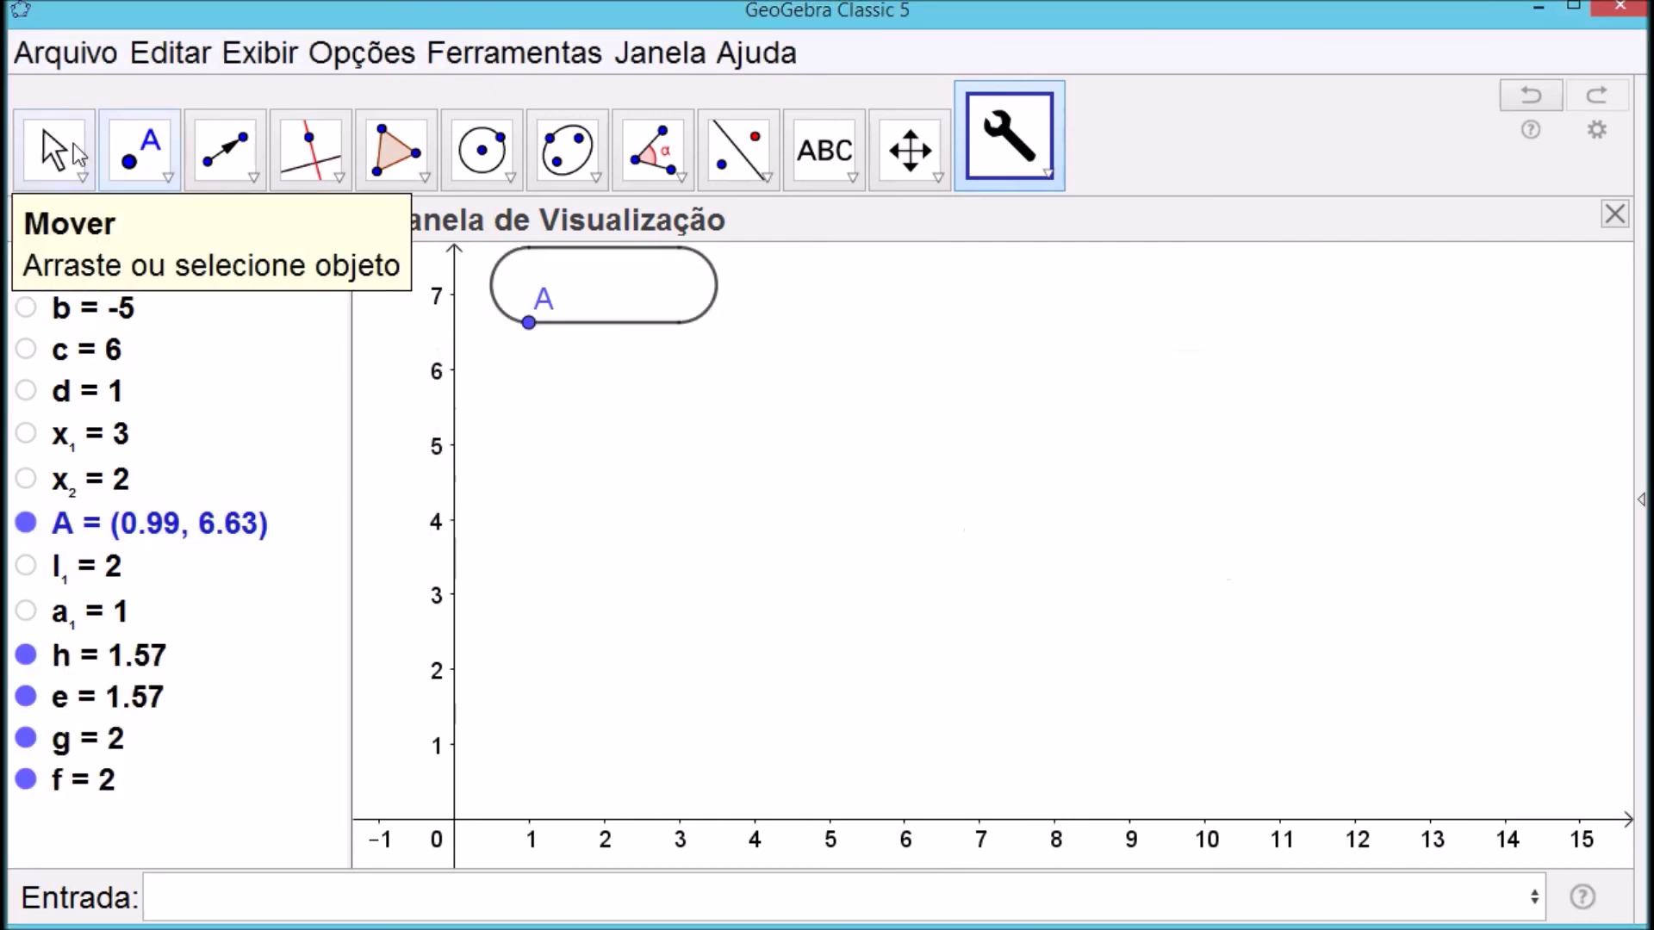
pyautogui.moveTo(530, 323); pyautogui.dragTo(585, 389)
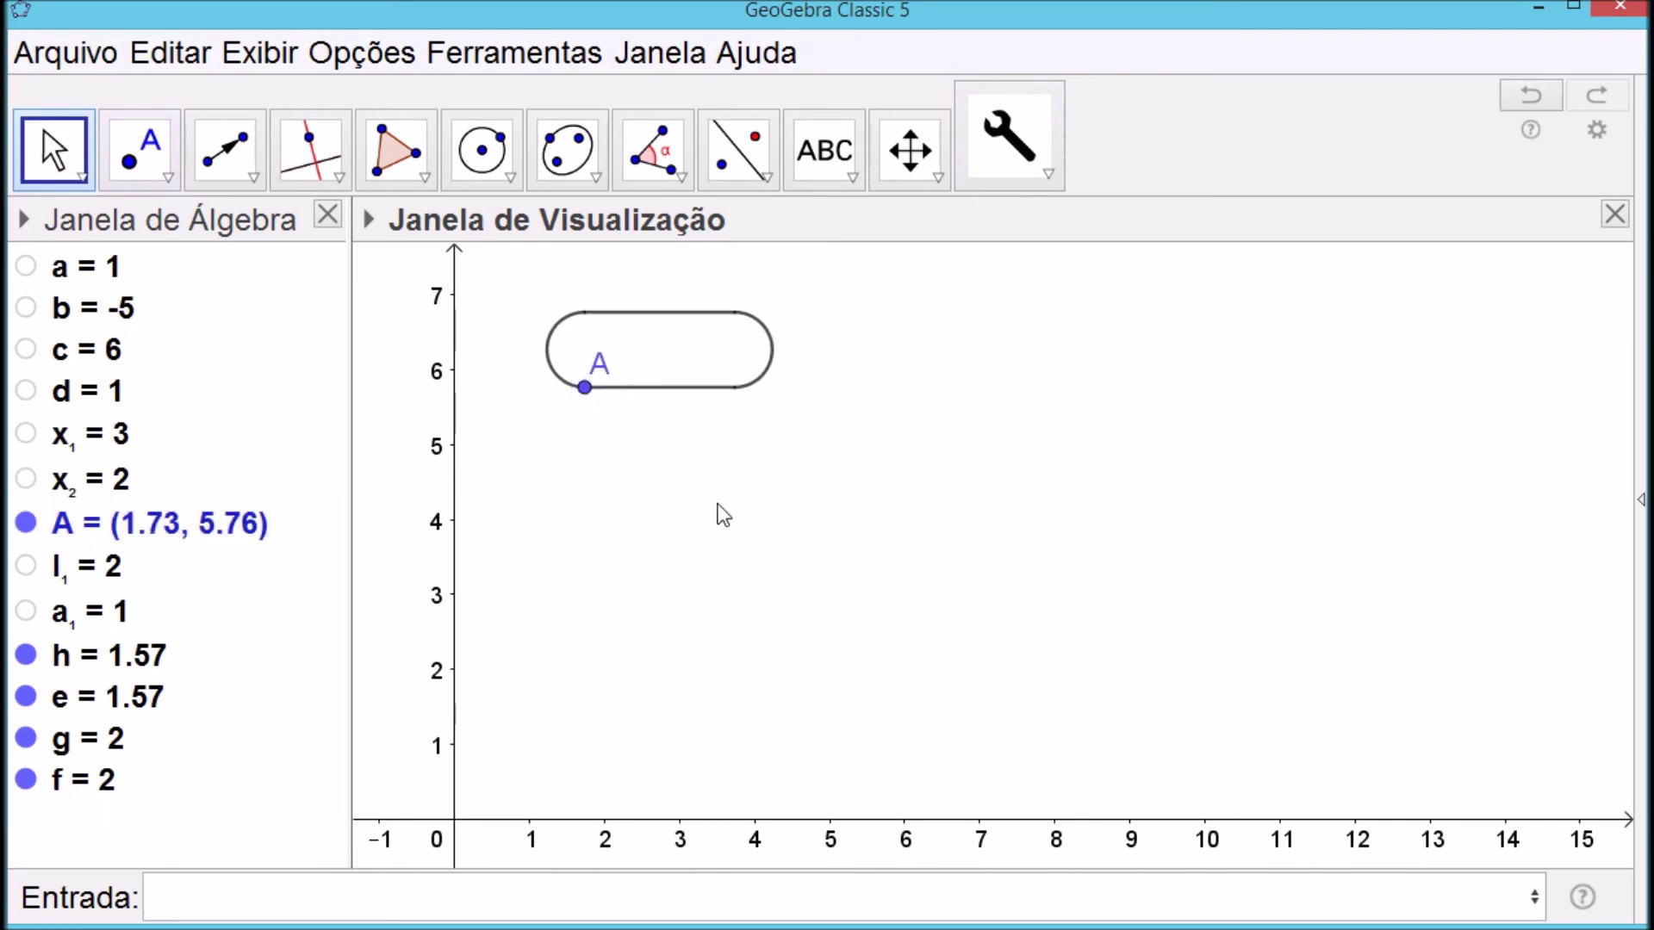
# Add the text "Início" and place it inside the rounded start shape
pyautogui.click(851, 179)
pyautogui.click(853, 181)
pyautogui.click(881, 321)
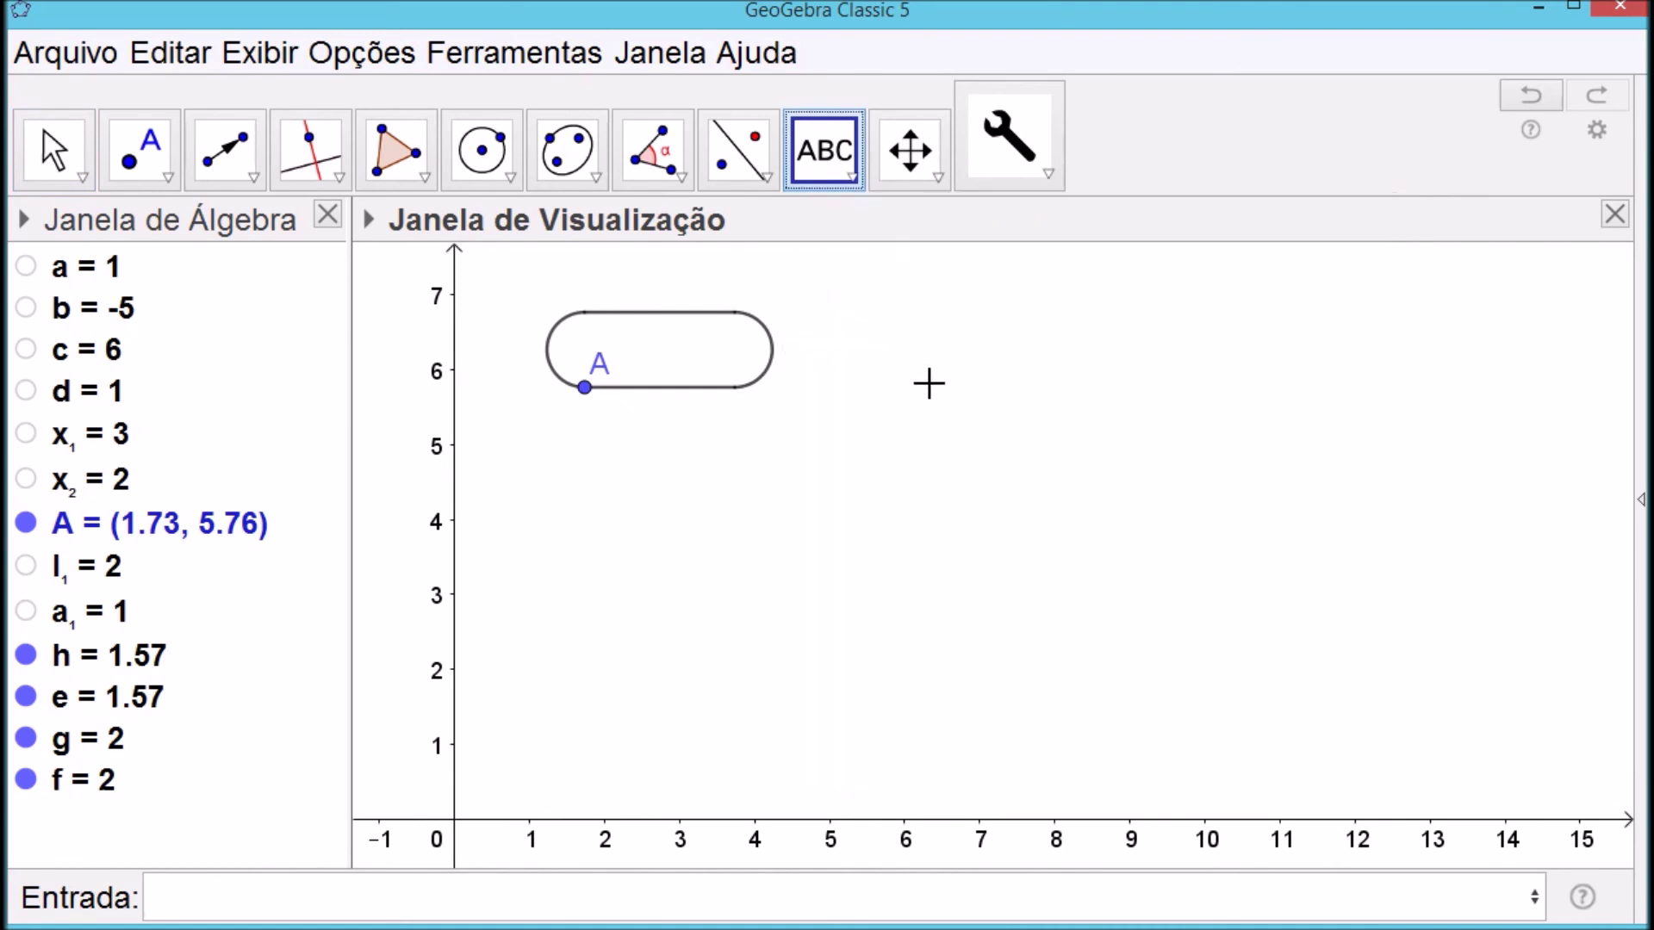
pyautogui.click(929, 384)
pyautogui.write('Início')
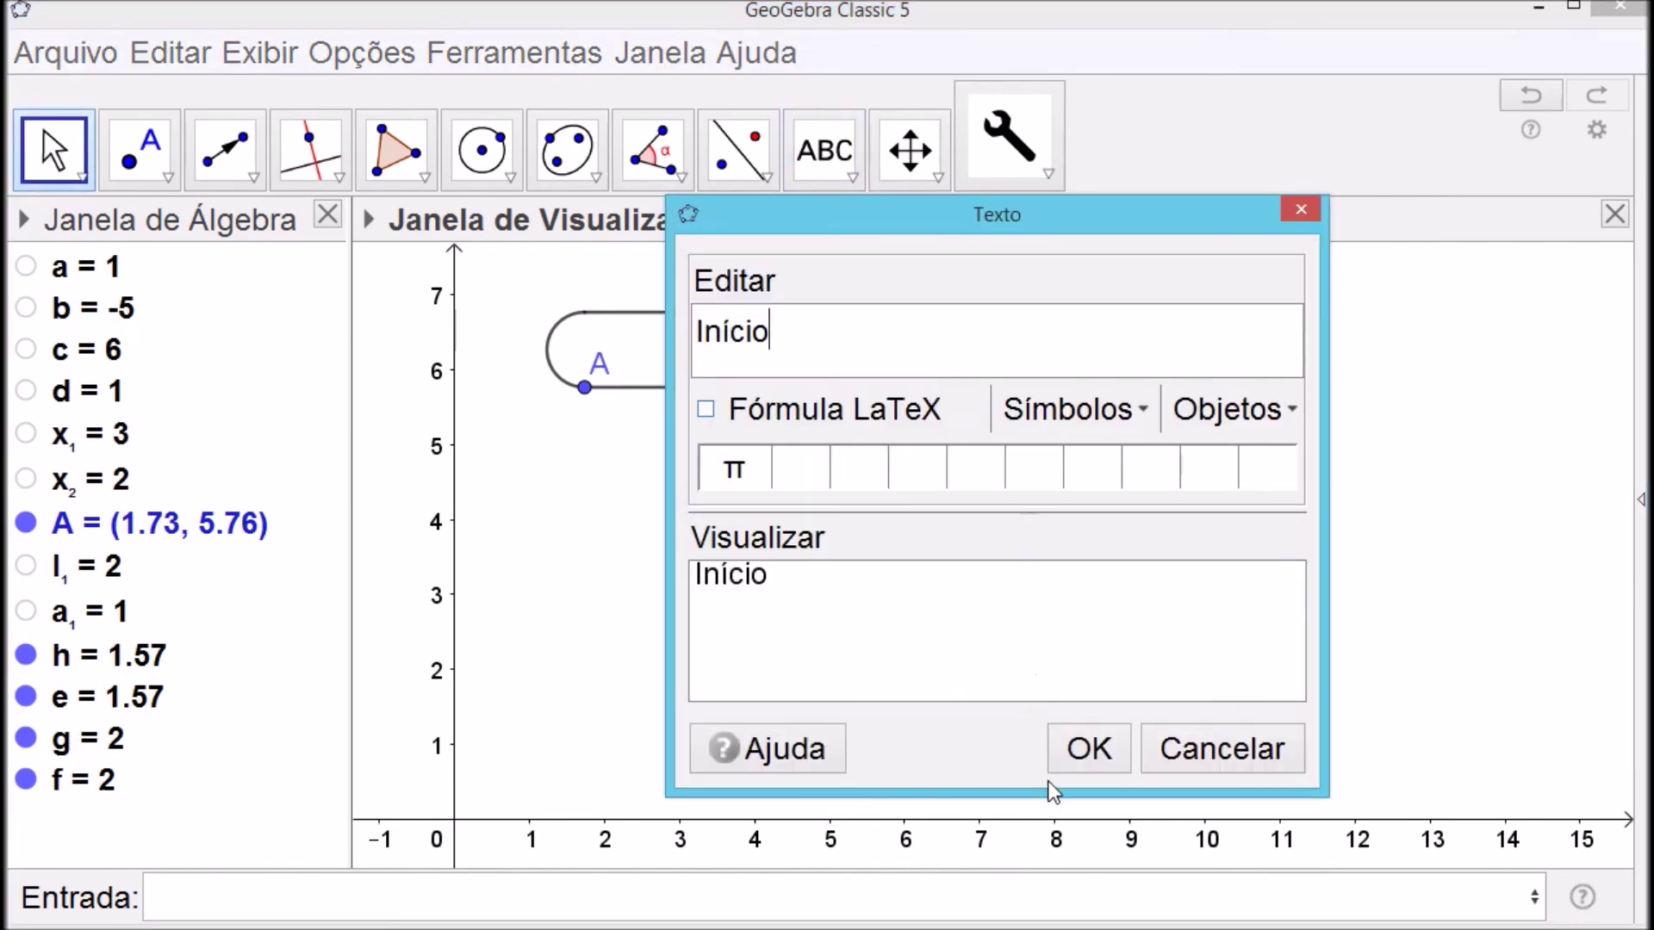
pyautogui.click(1095, 758)
pyautogui.moveTo(904, 384); pyautogui.dragTo(672, 373)
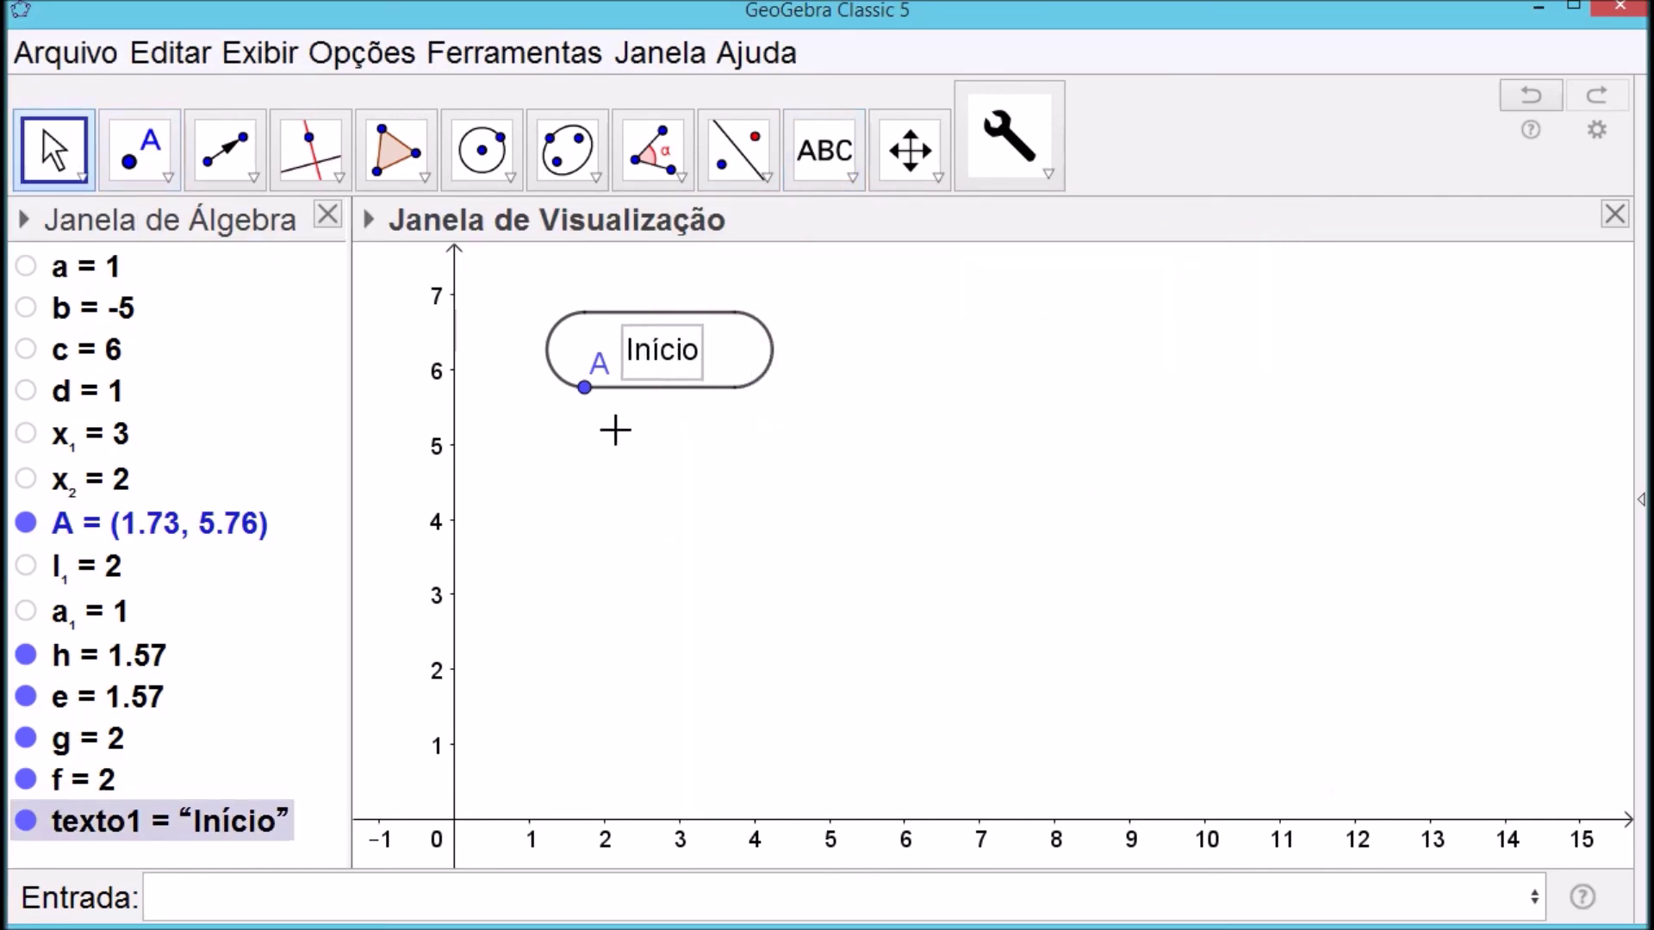
pyautogui.click(681, 454)
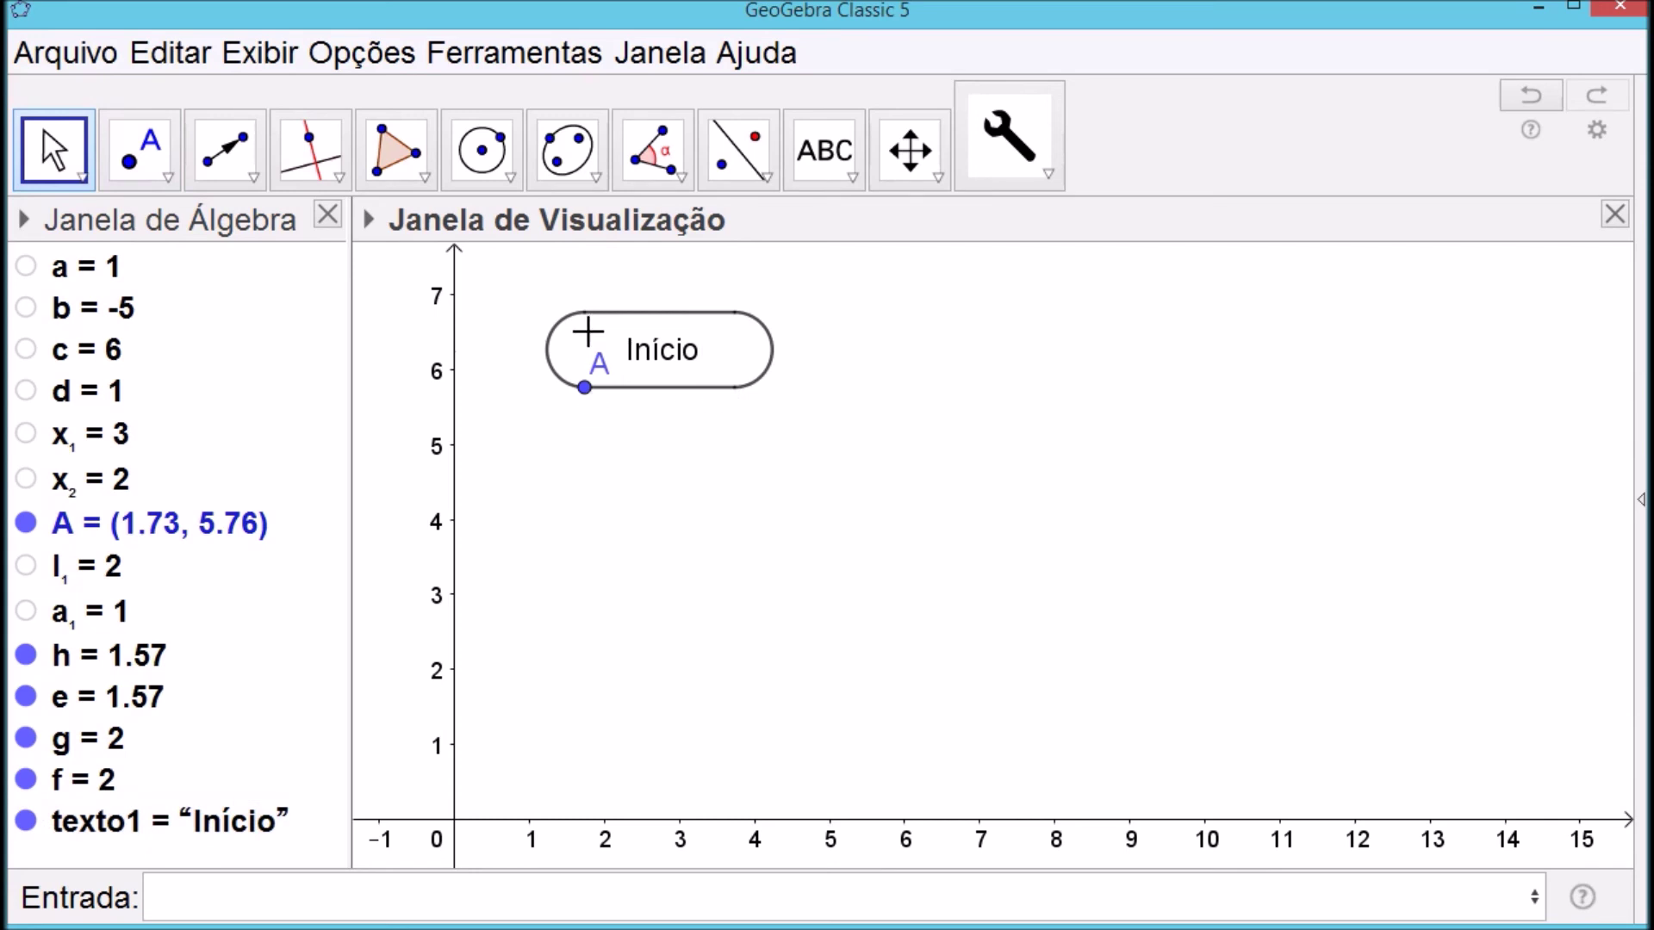
# Set the start shape's width number l_1 to 1.5
pyautogui.doubleClick(112, 576)
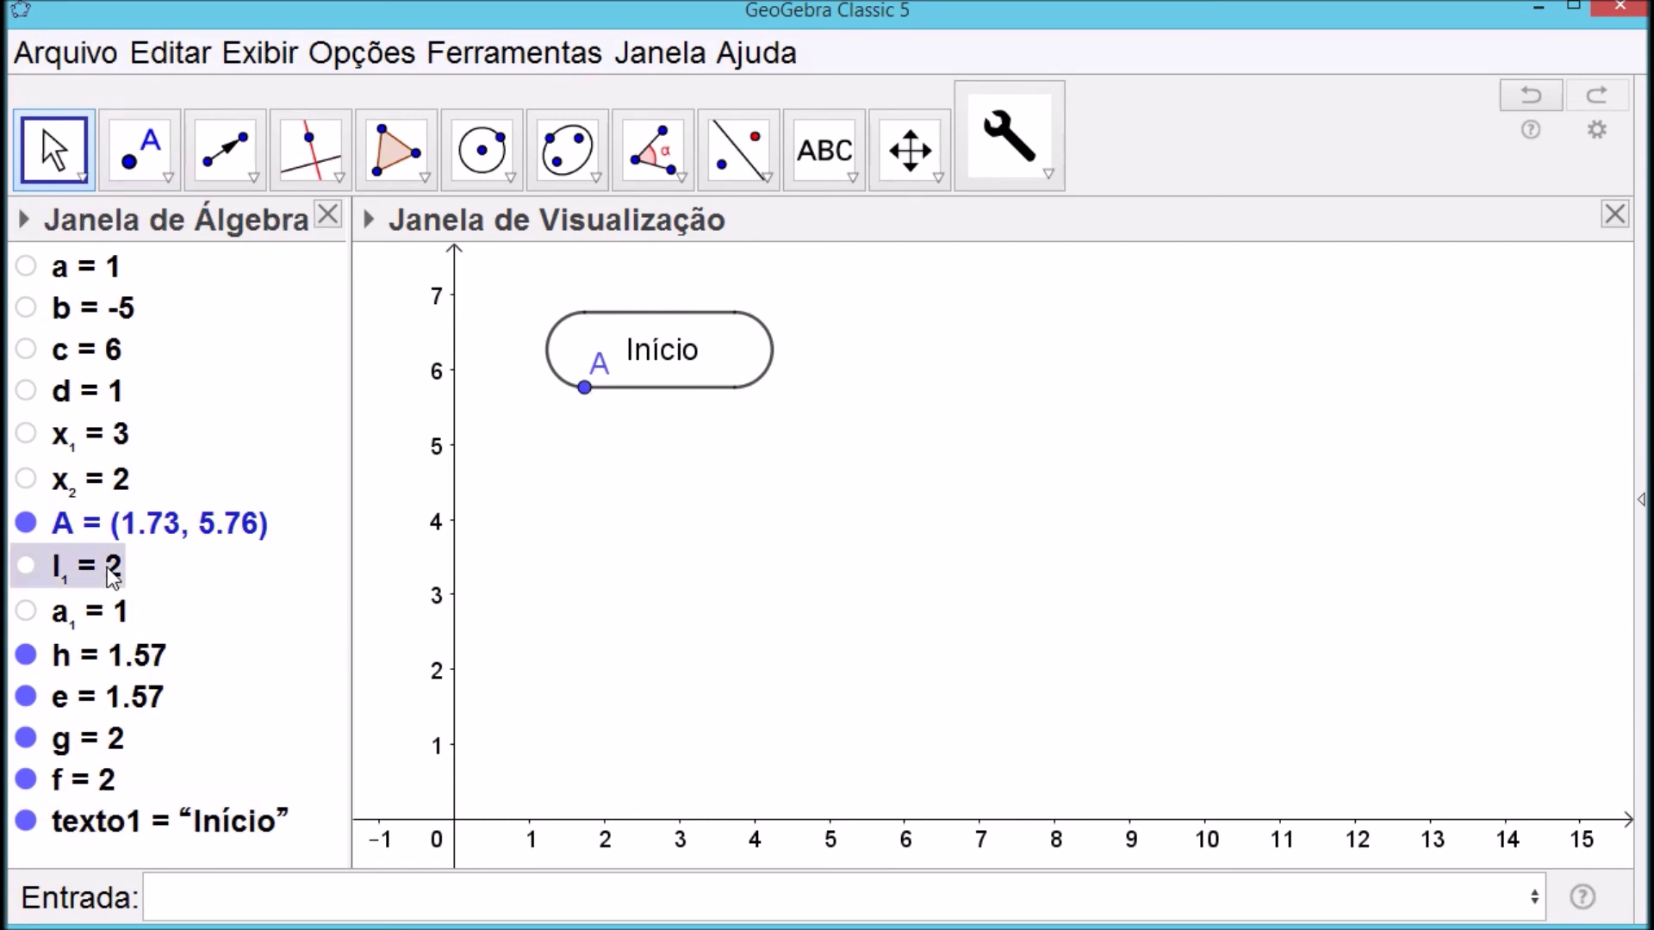
pyautogui.press('End')
pyautogui.hotkey('shift', 'Left')
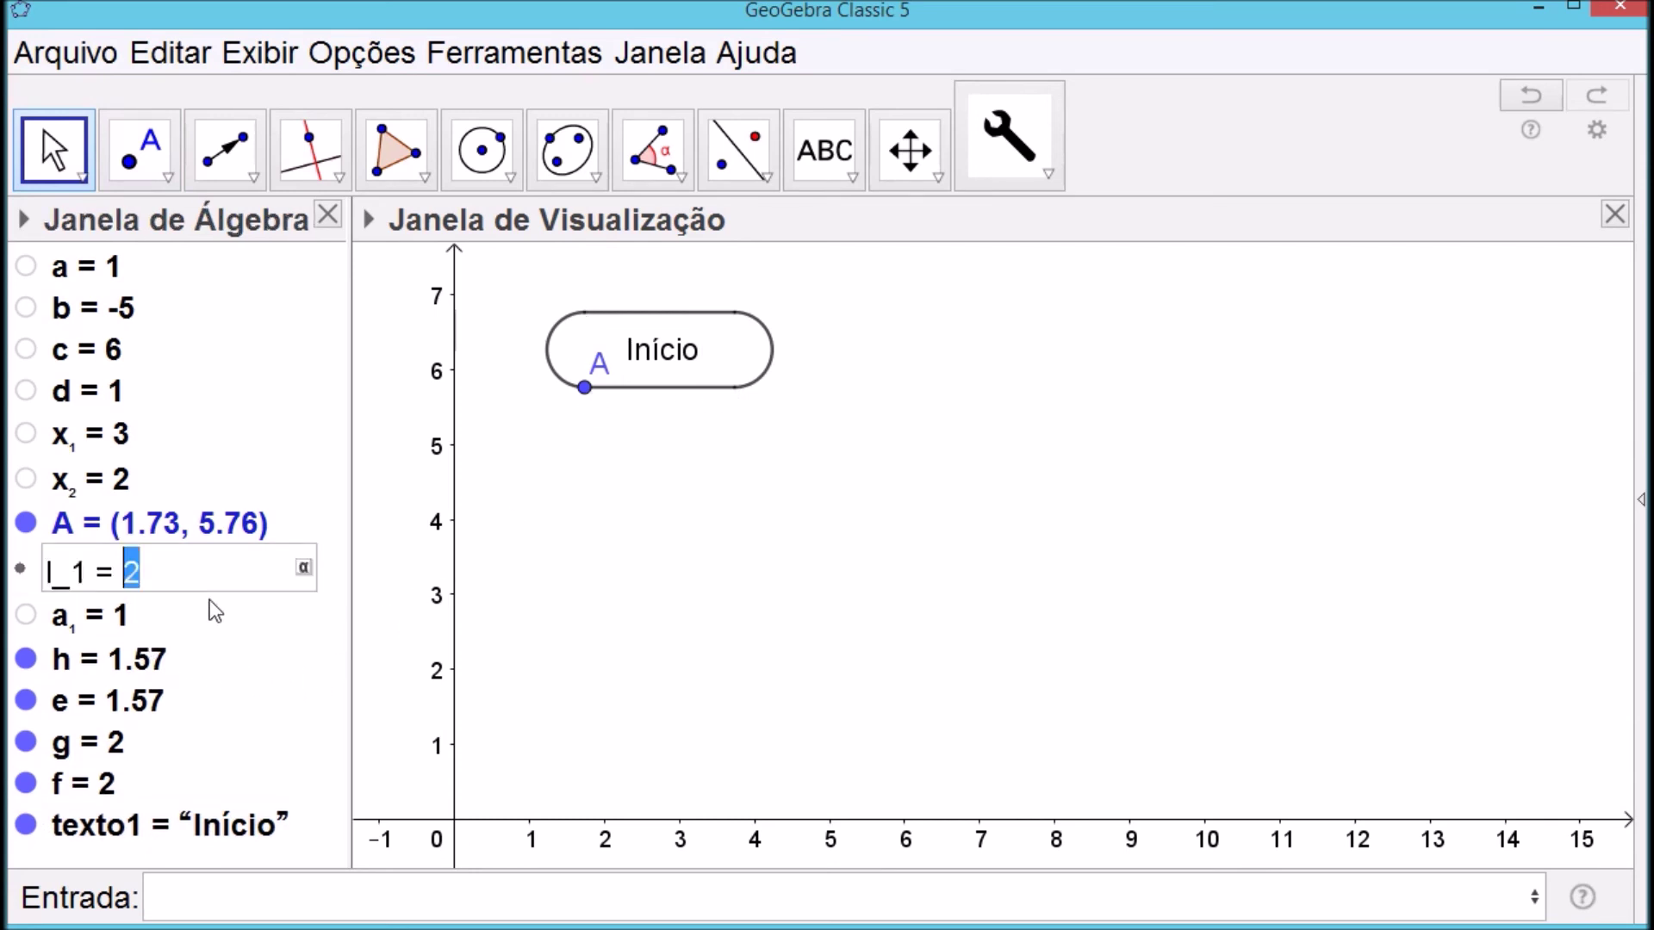
pyautogui.write('1.5')
pyautogui.press('Return')
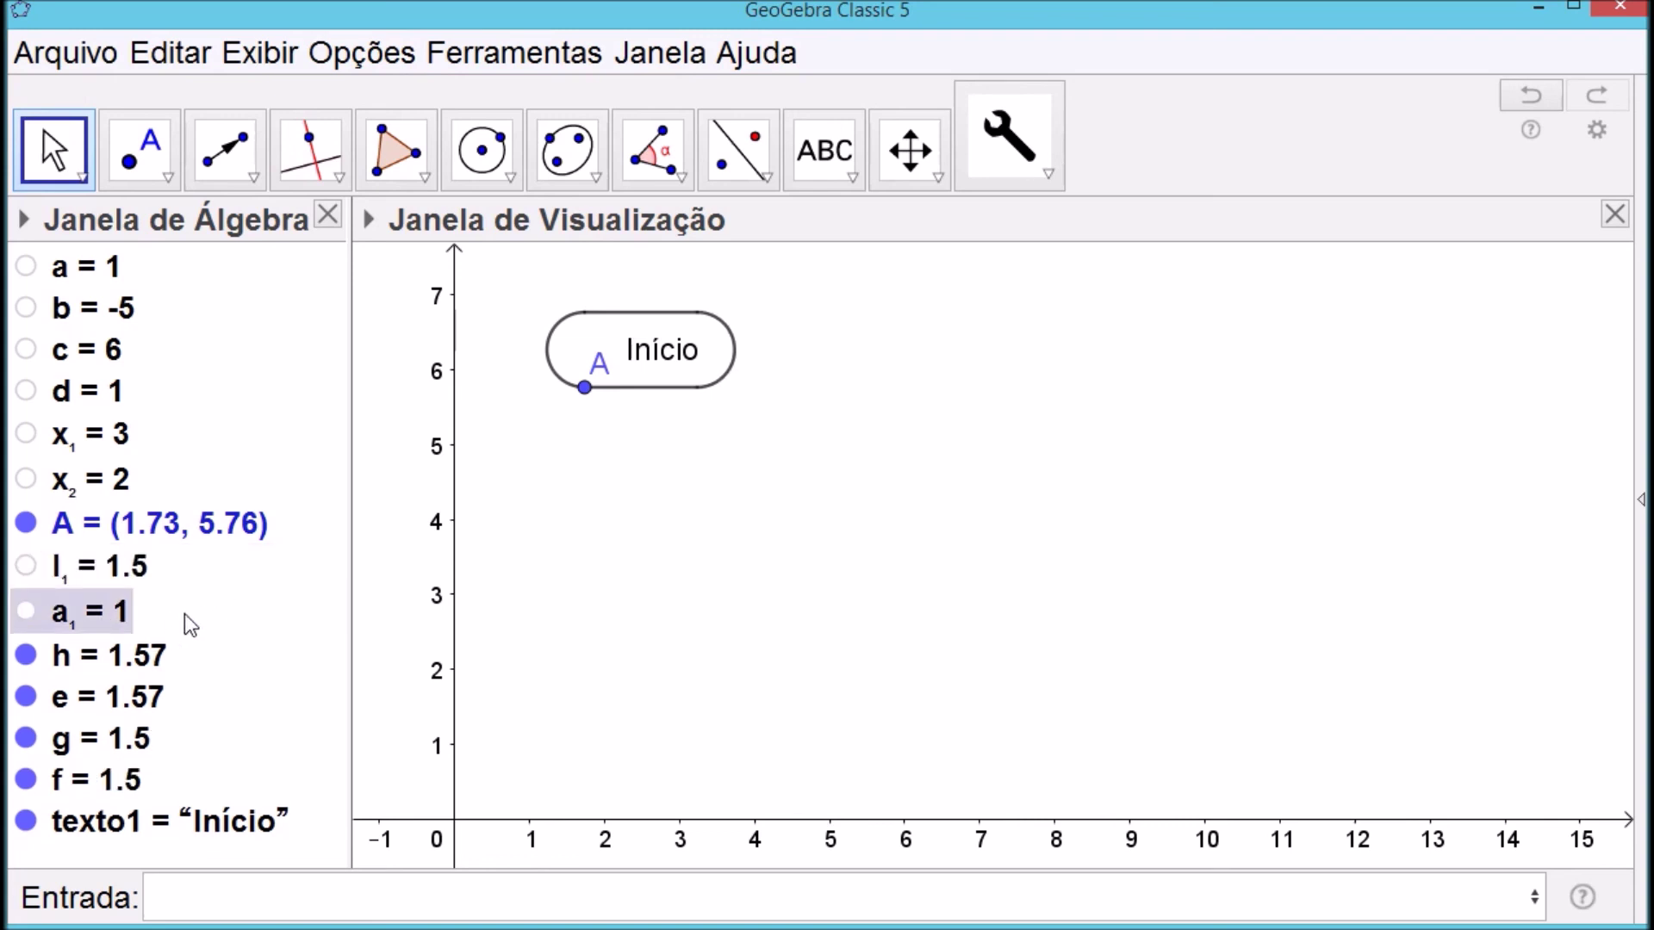
# Set the start shape's height number a_1 to 0.5
pyautogui.doubleClick(115, 614)
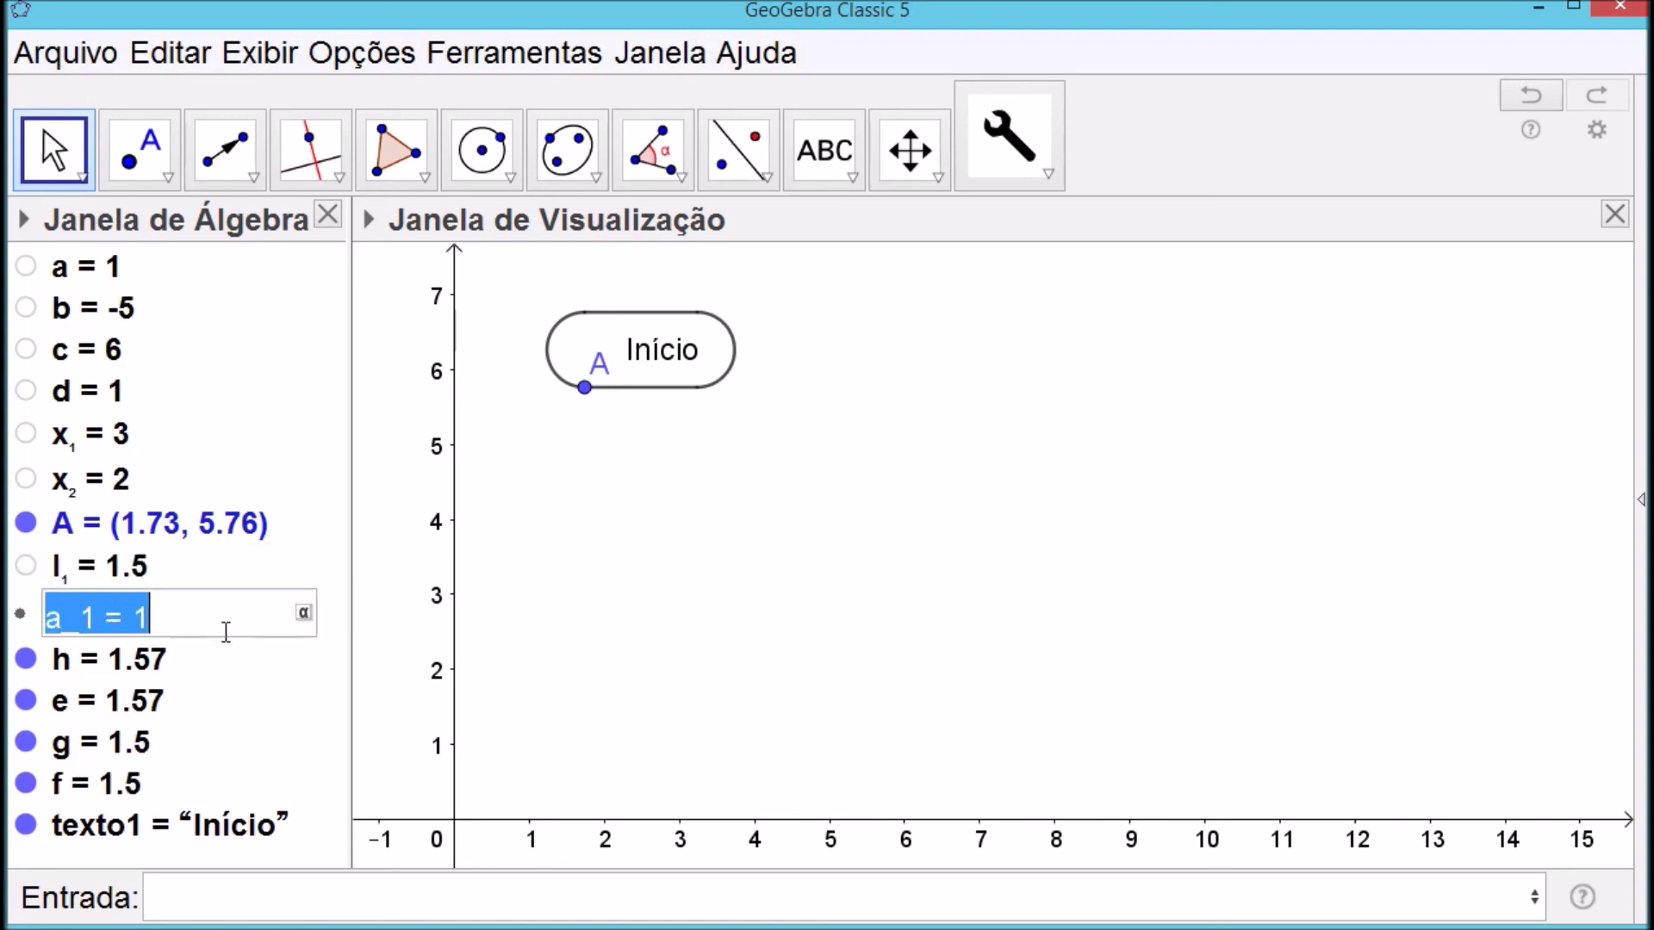
pyautogui.press('Right')
pyautogui.hotkey('shift', 'Left')
pyautogui.write('0')
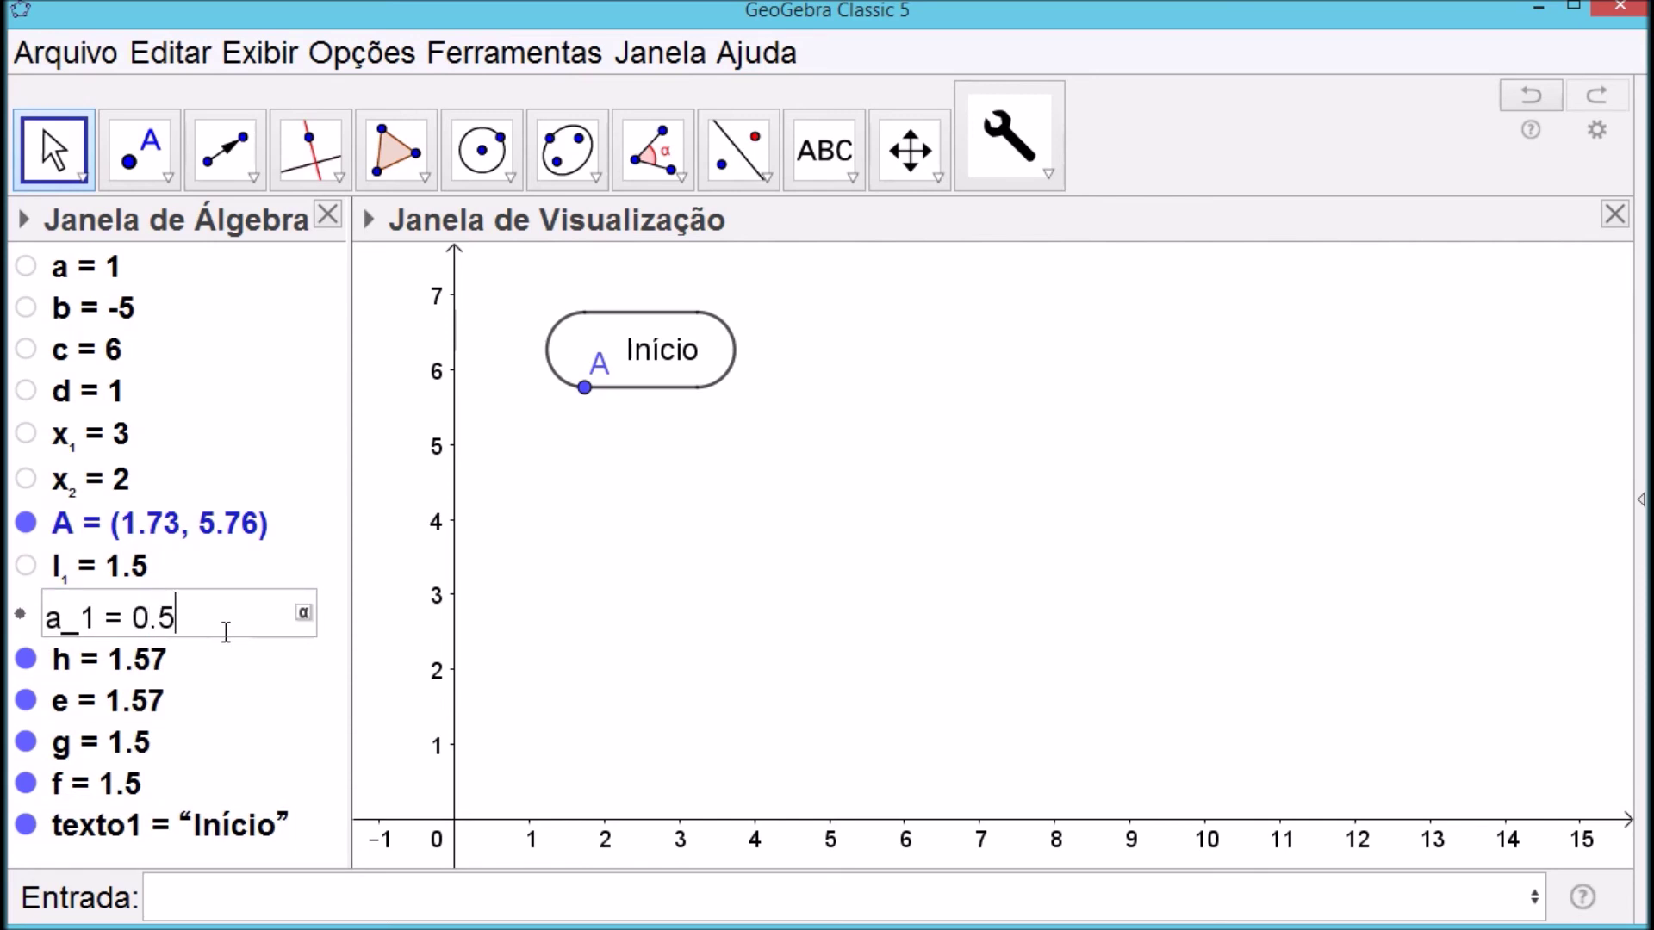
pyautogui.press('Return')
# Recentre the "Início" text inside the resized shape and hide point A
pyautogui.moveTo(676, 367); pyautogui.dragTo(655, 383)
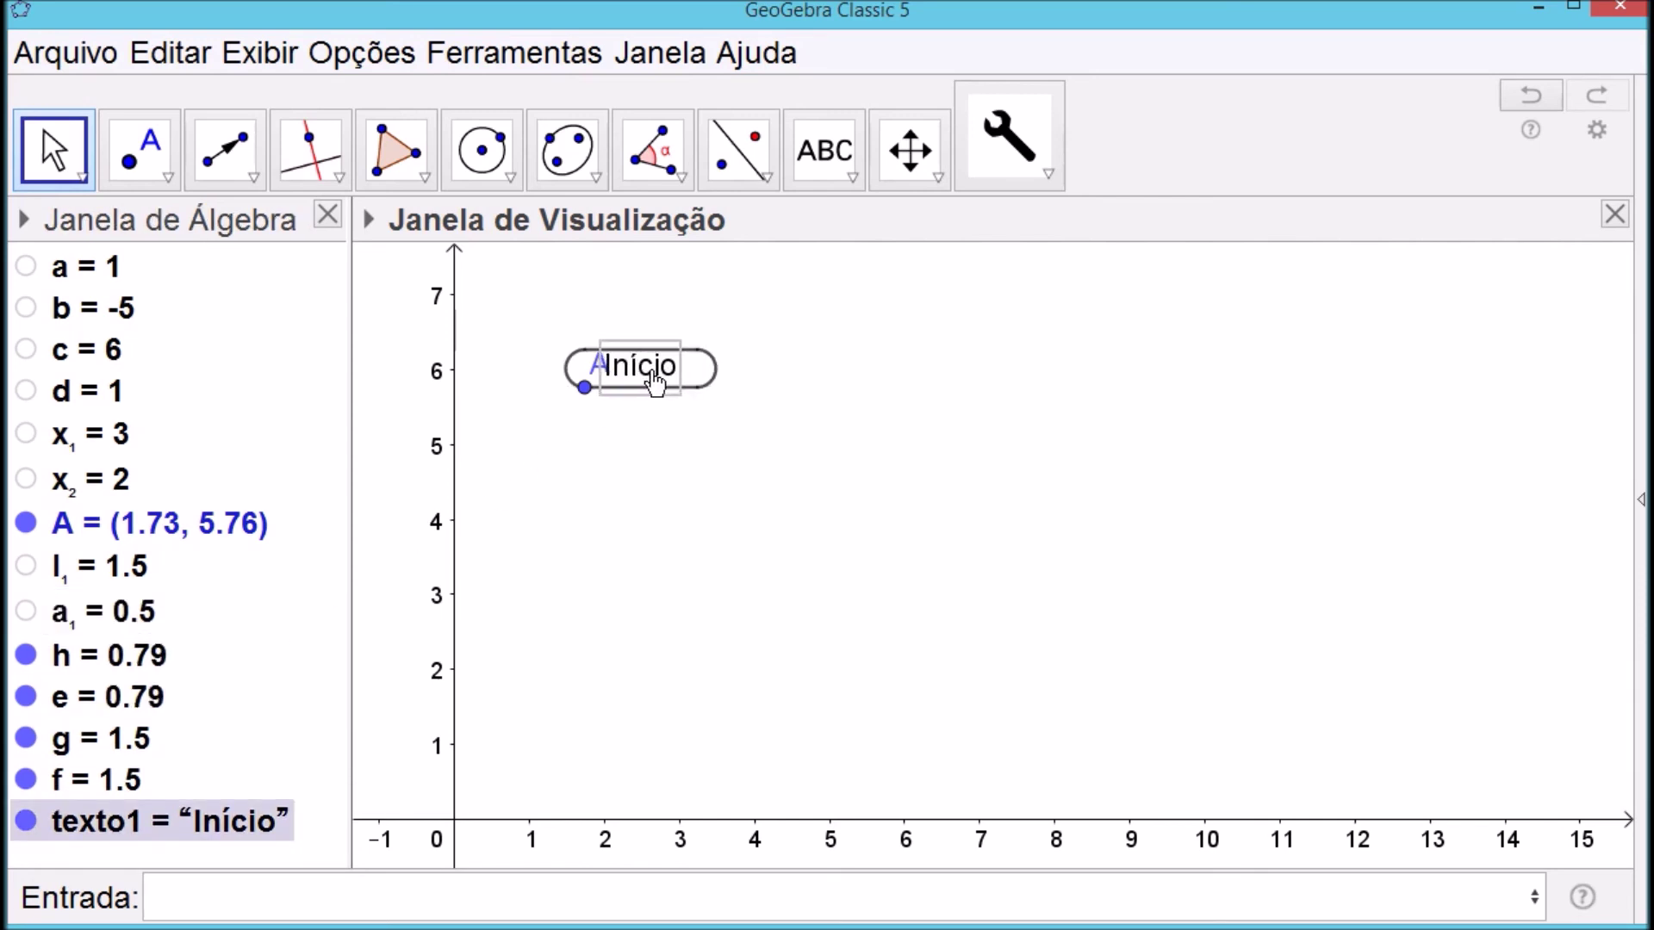
pyautogui.click(32, 527)
pyautogui.click(649, 380)
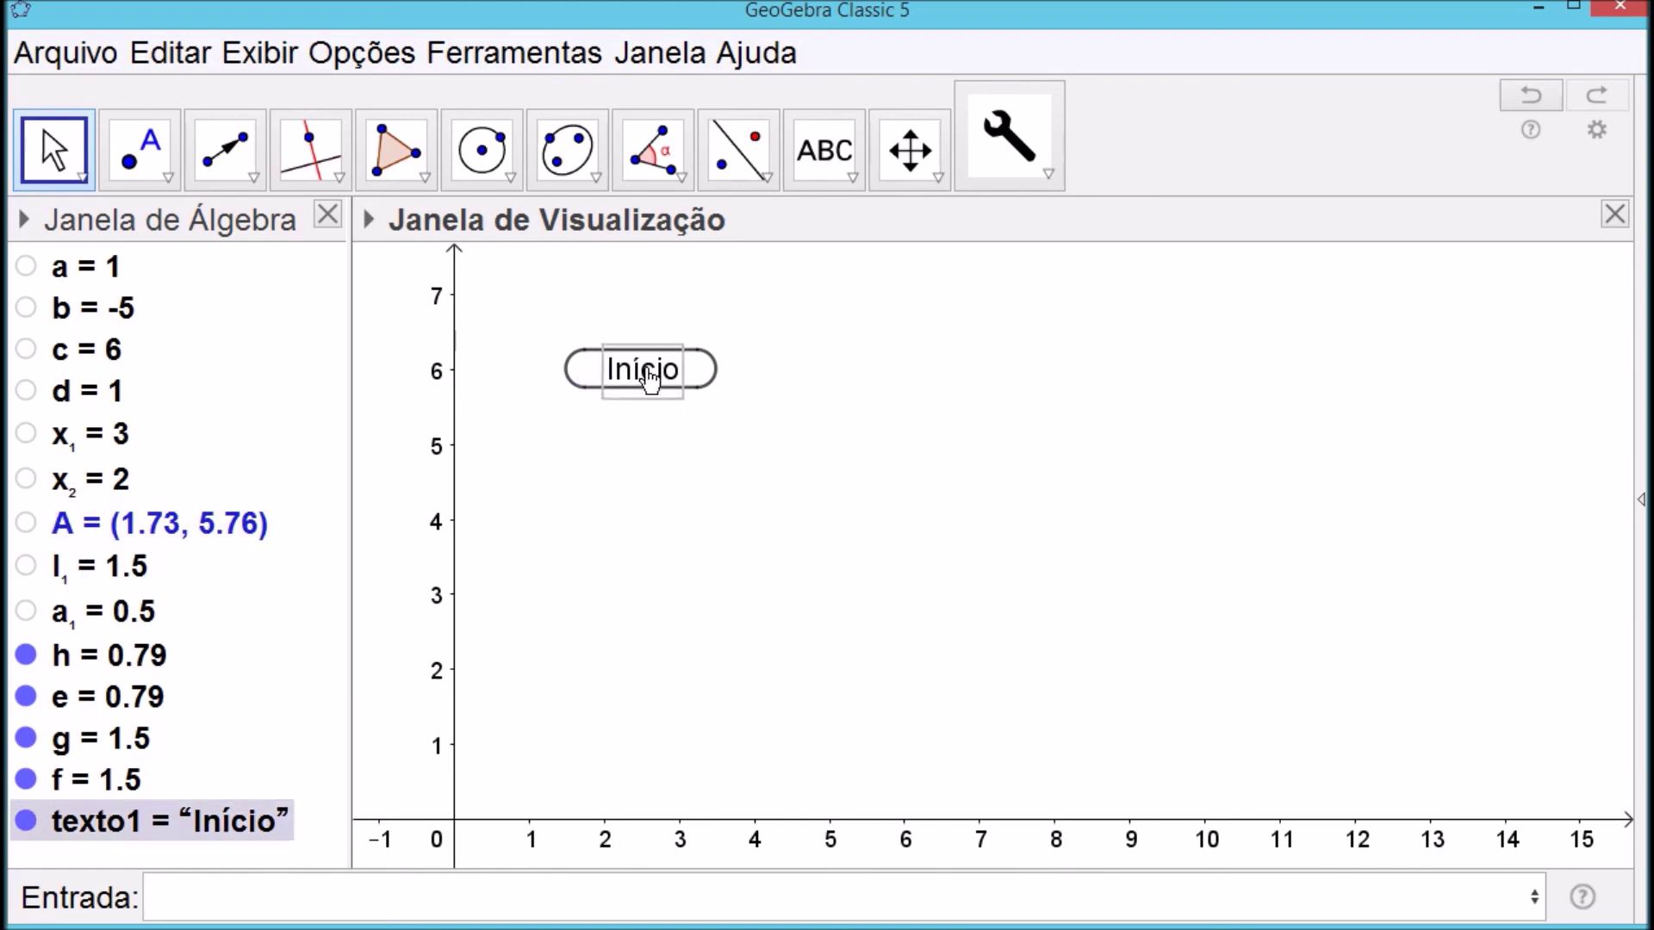
pyautogui.click(741, 538)
# Create the midpoint of the start shape's lower edge
pyautogui.moveTo(741, 539); pyautogui.dragTo(756, 461)
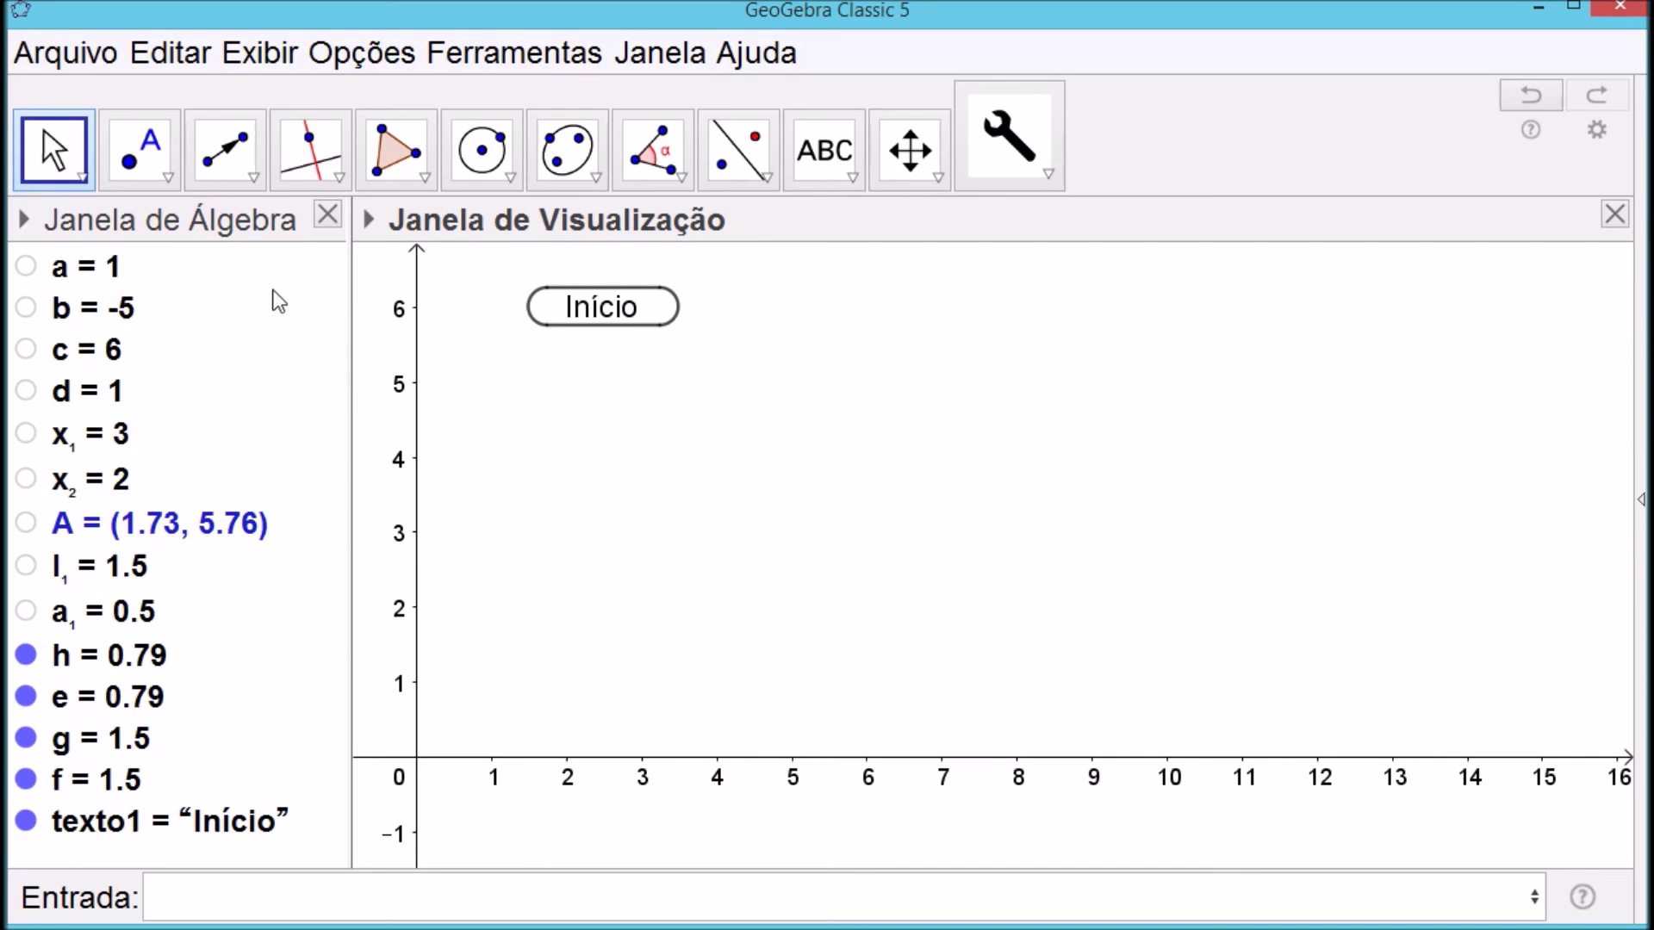
pyautogui.click(165, 175)
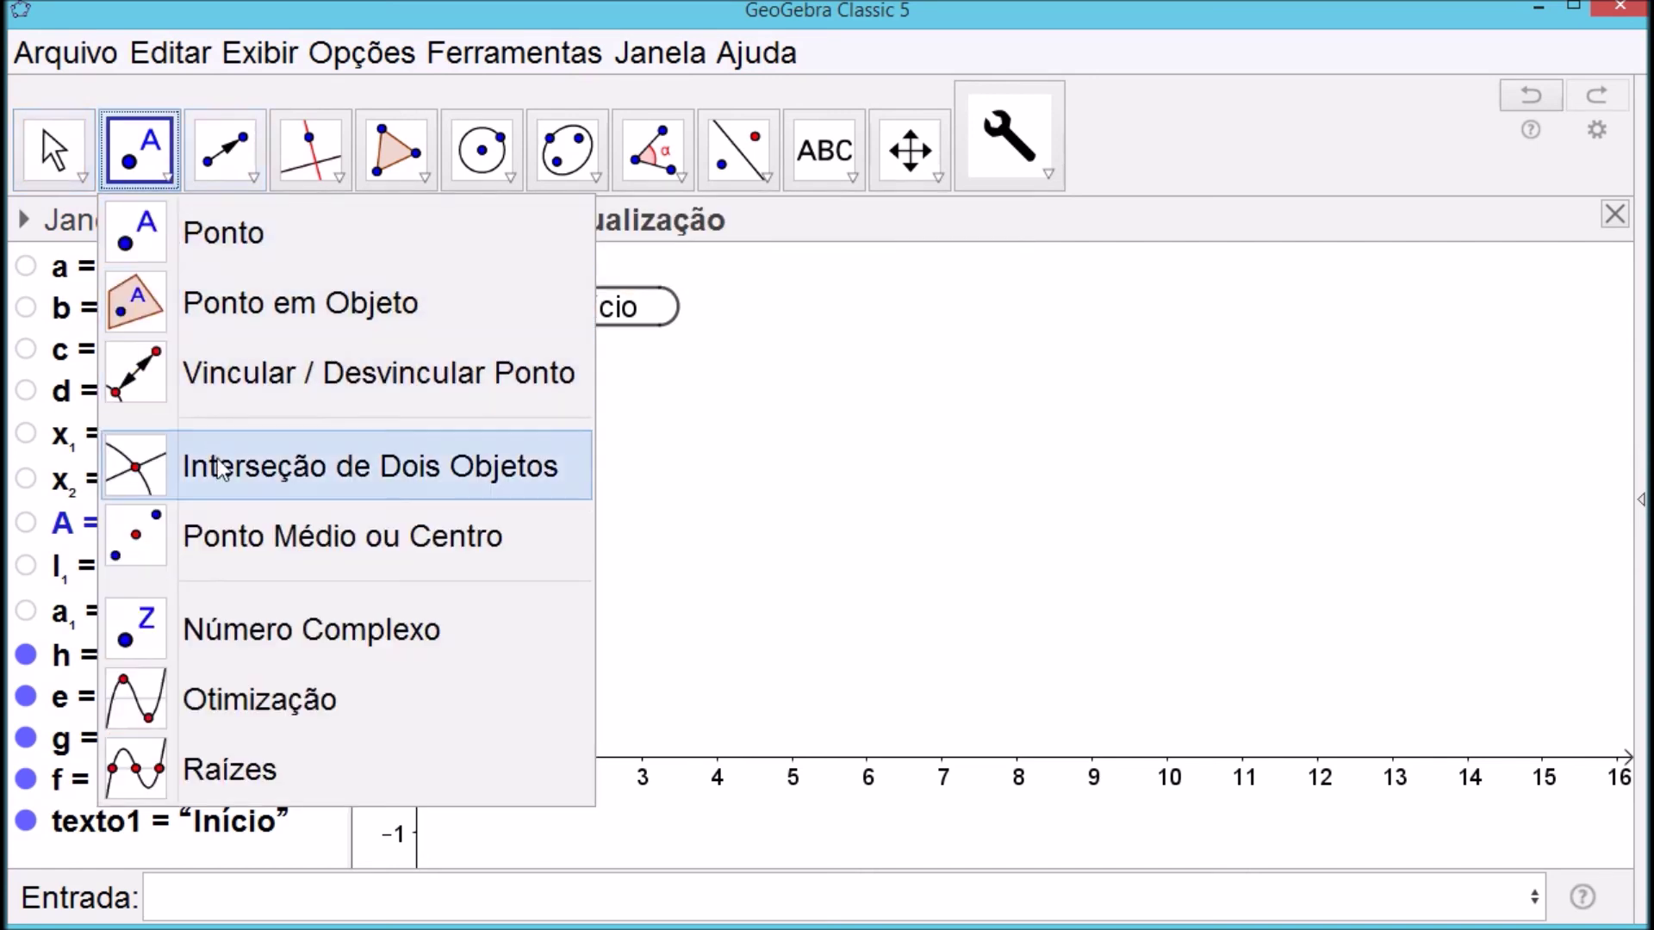
pyautogui.click(246, 556)
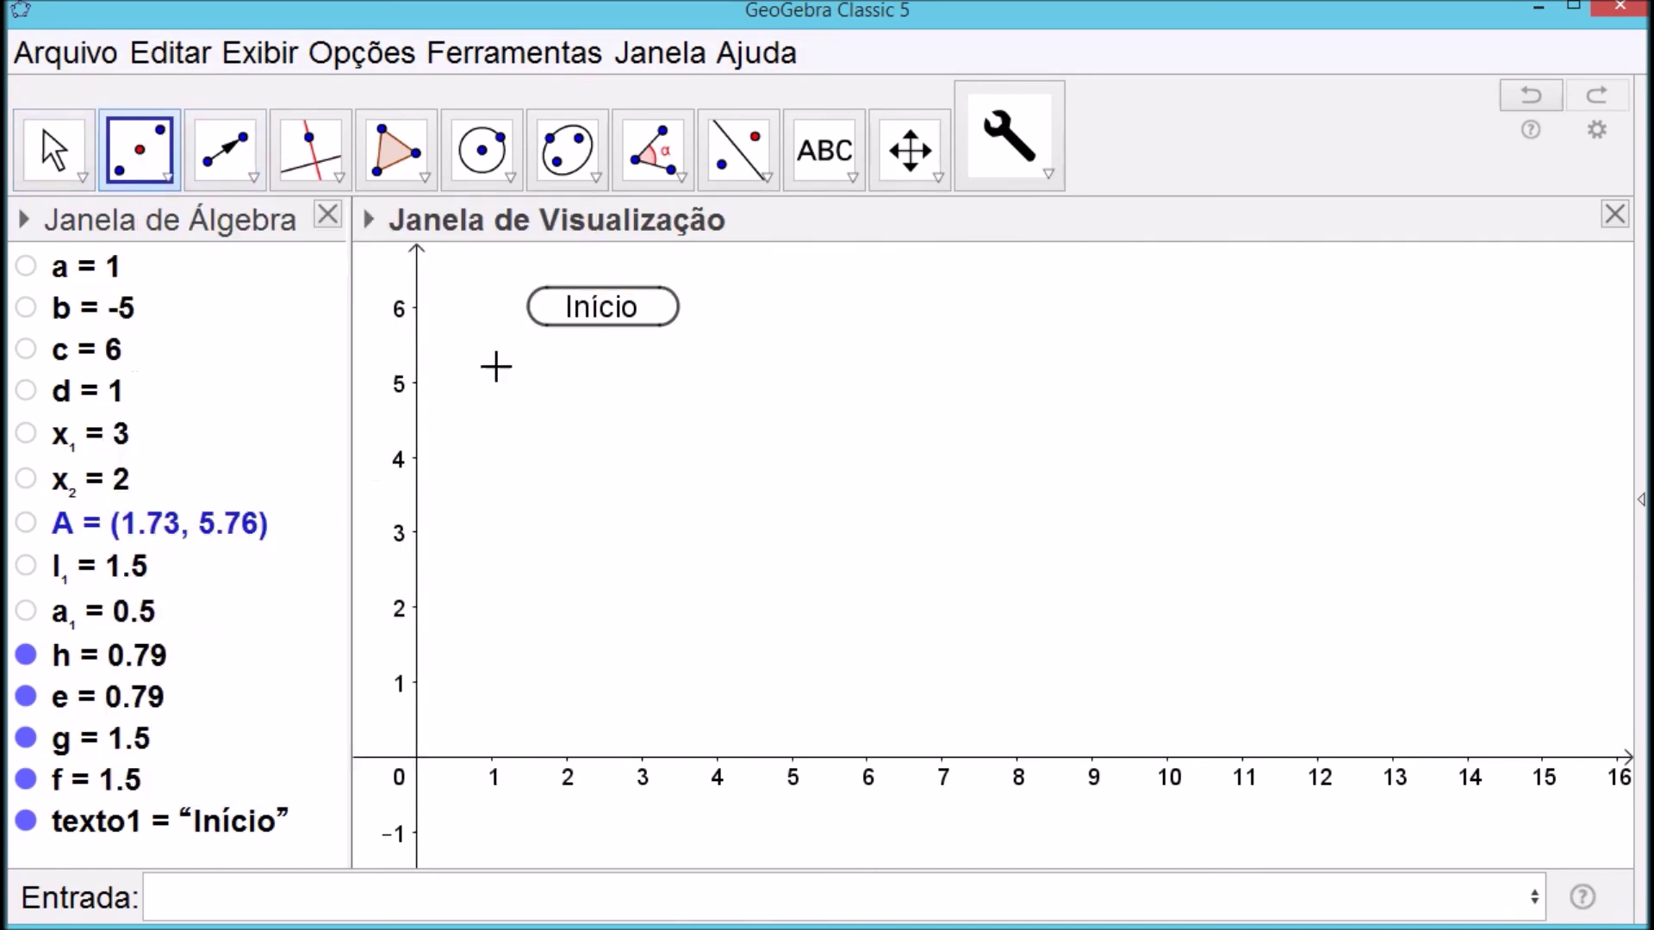
pyautogui.click(563, 341)
# Try to define a point 0.5 below the lower edge's midpoint B as (x(B),y(B)-0.5)
pyautogui.scroll(-1, 336, 441)
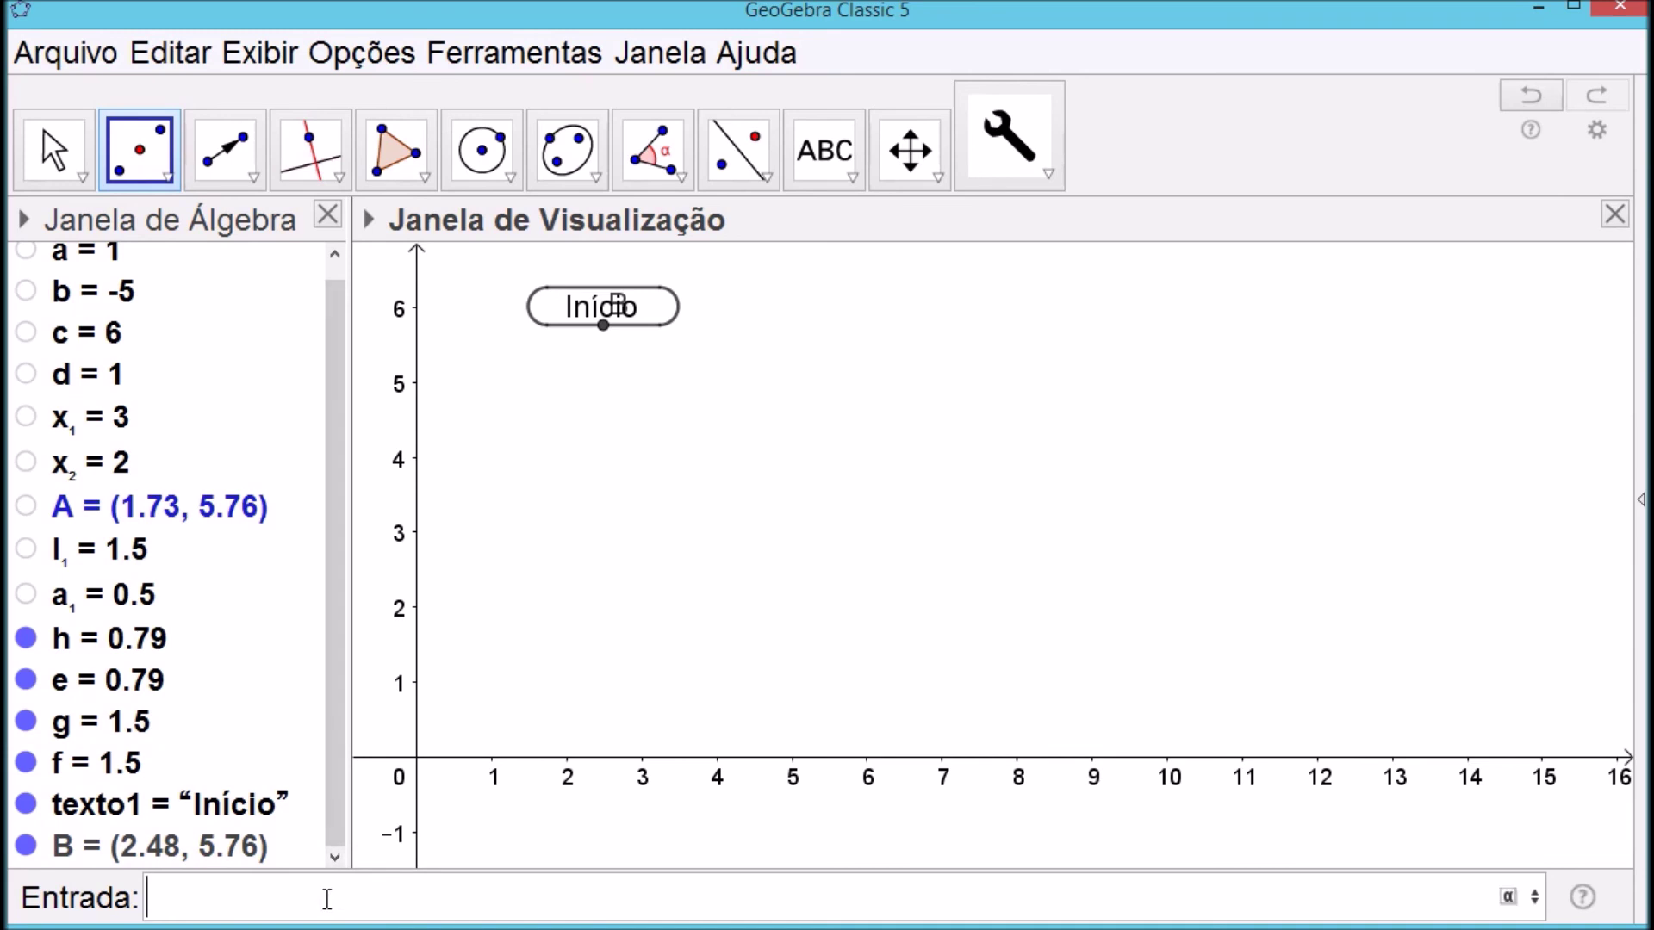
pyautogui.write('(')
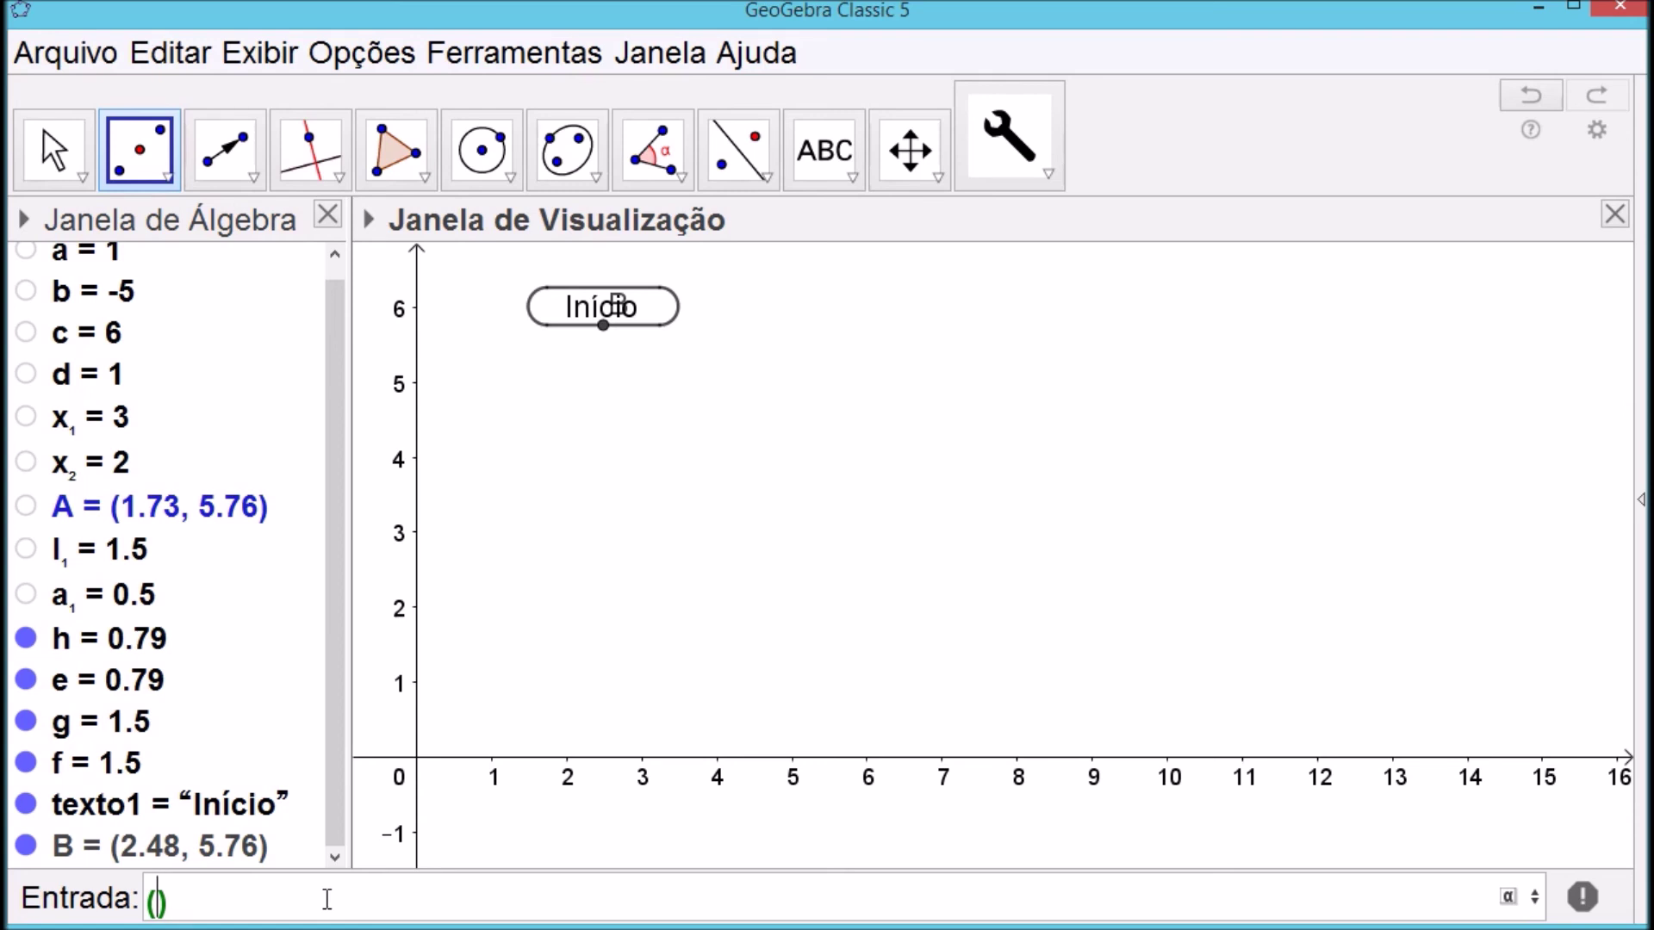
pyautogui.write('x(')
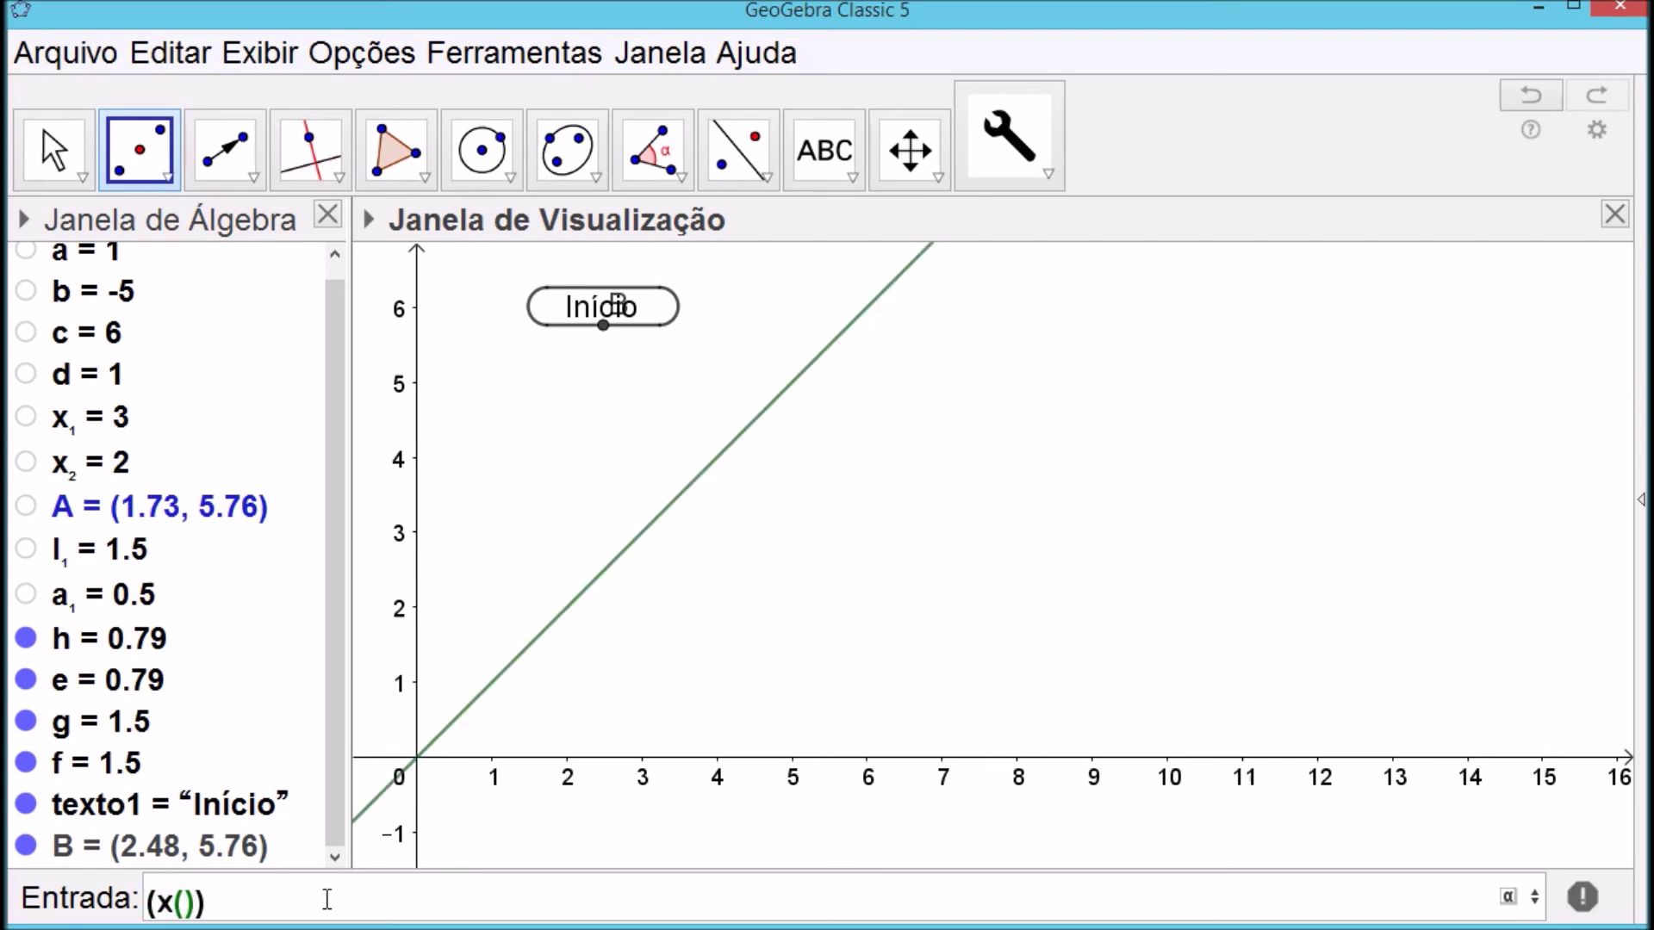
pyautogui.write('B')
pyautogui.press('Right')
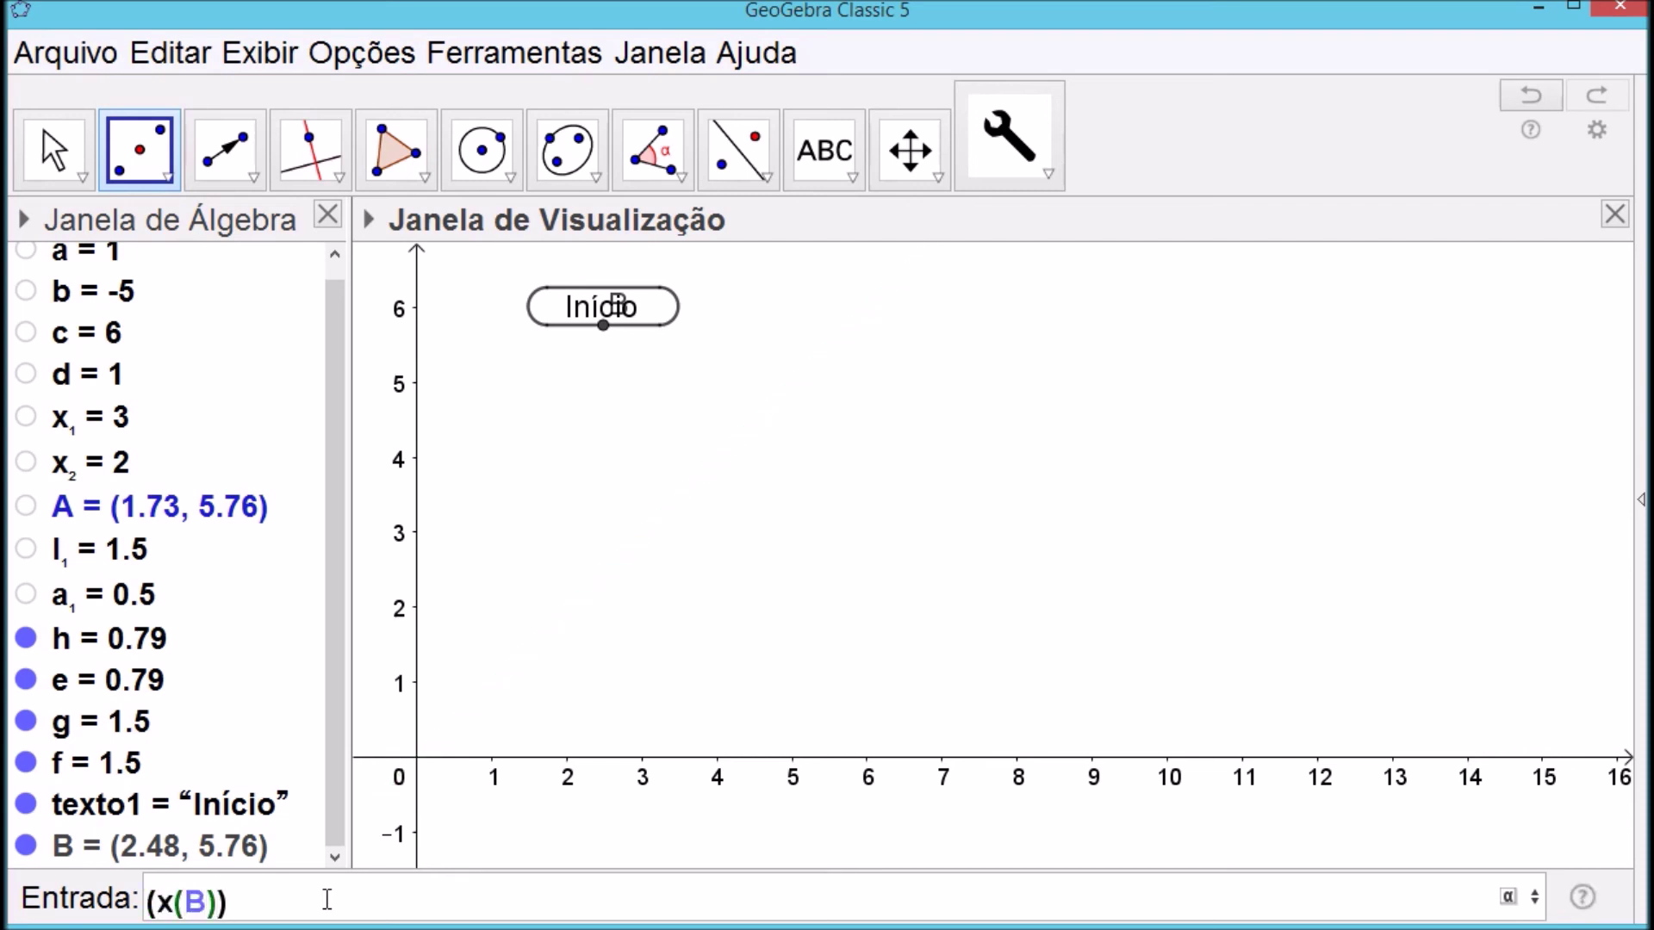
pyautogui.write(',')
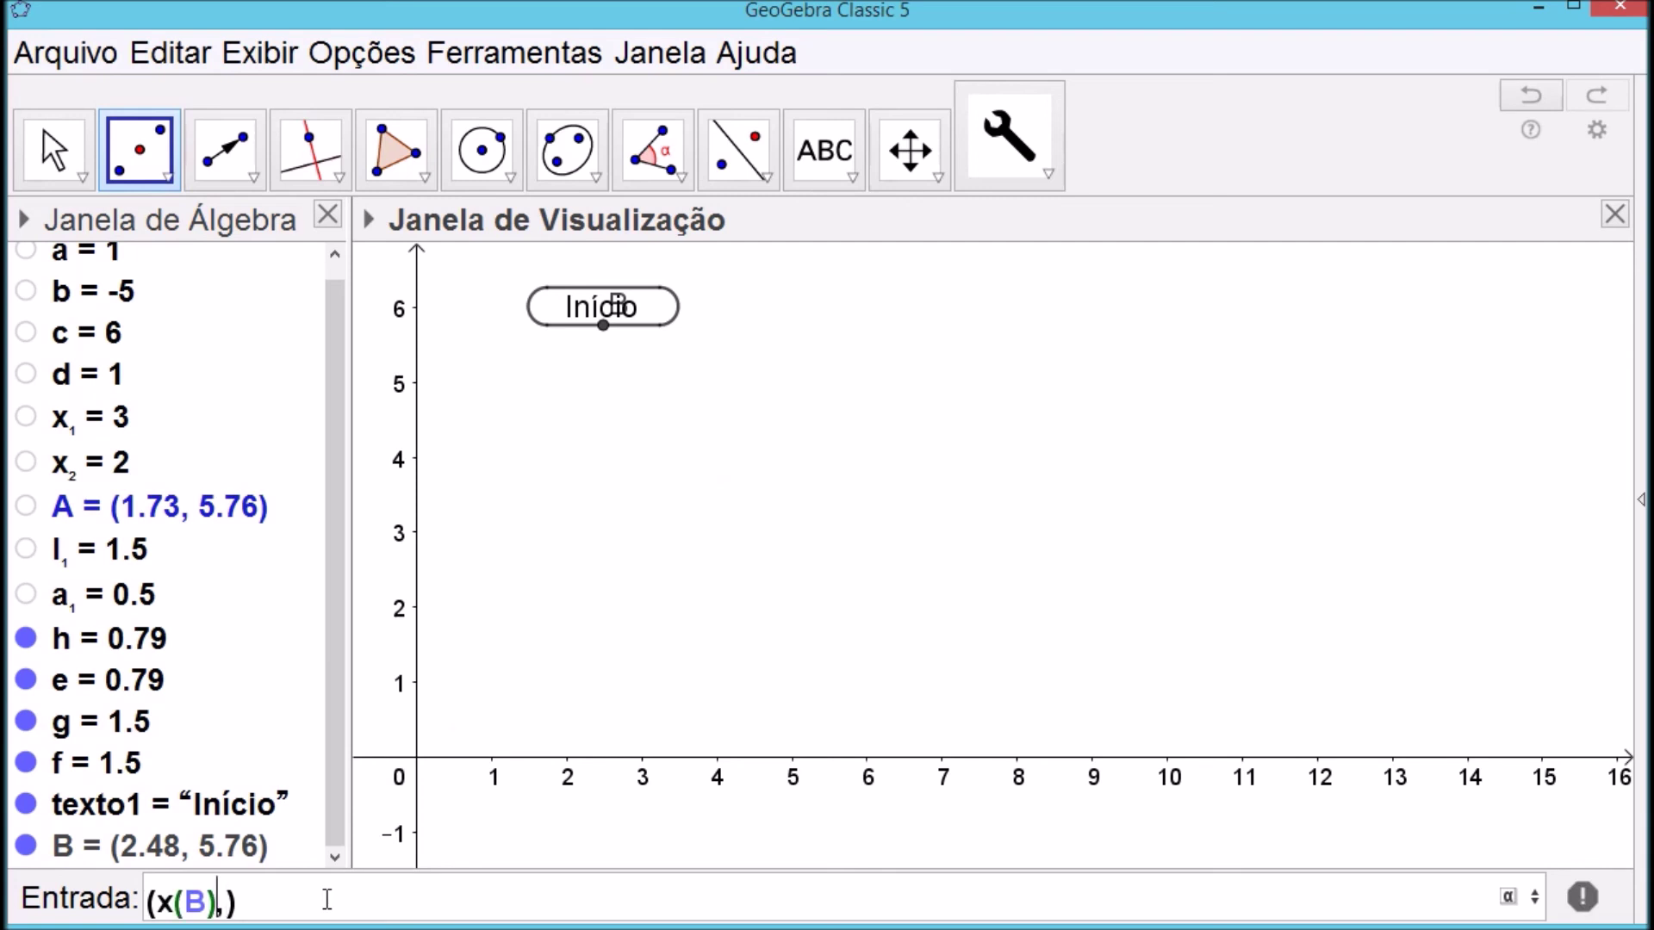
pyautogui.write('y(')
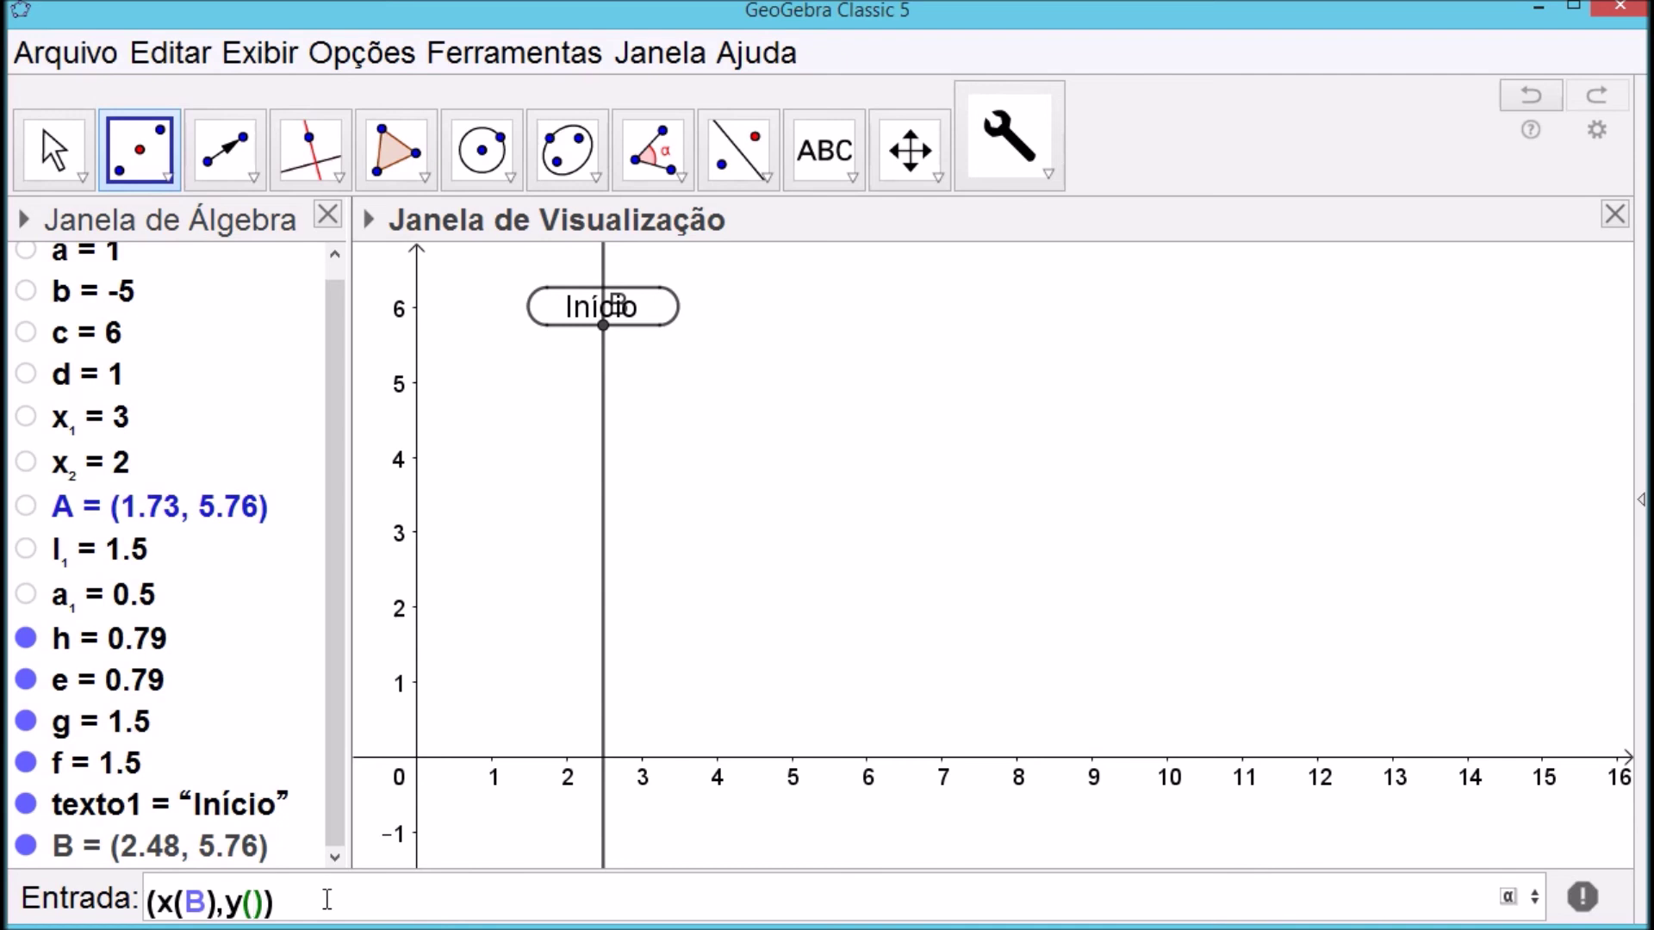
pyautogui.write('B)-')
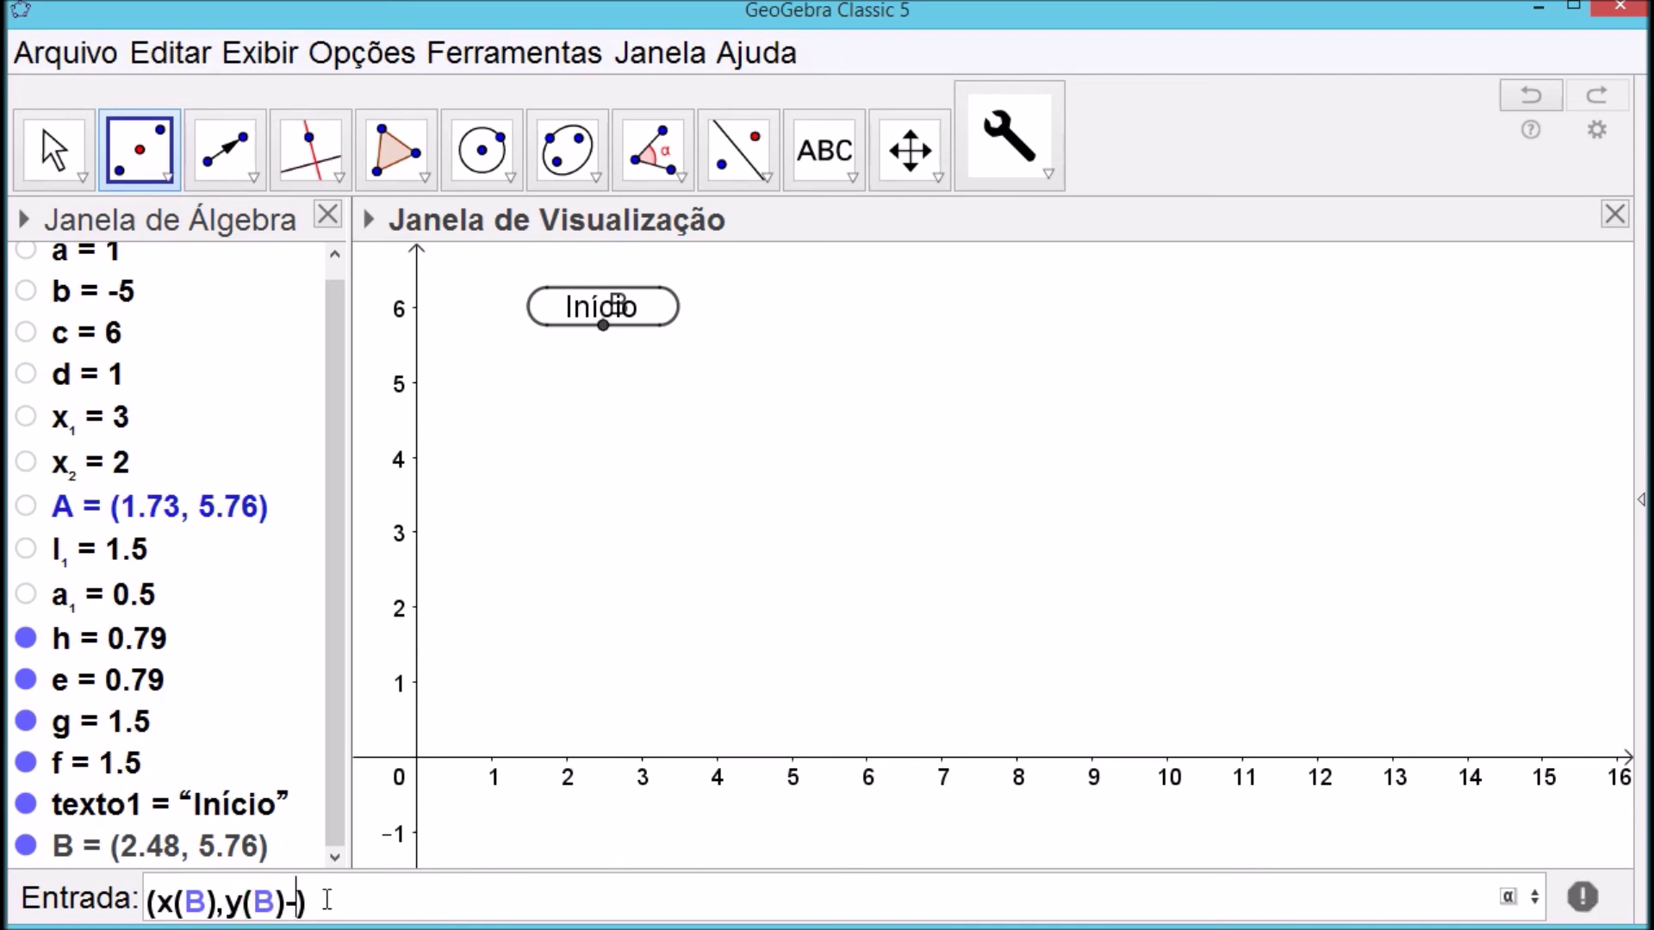
pyautogui.write('1')
pyautogui.hotkey('shift', 'Left')
pyautogui.write('0.5')
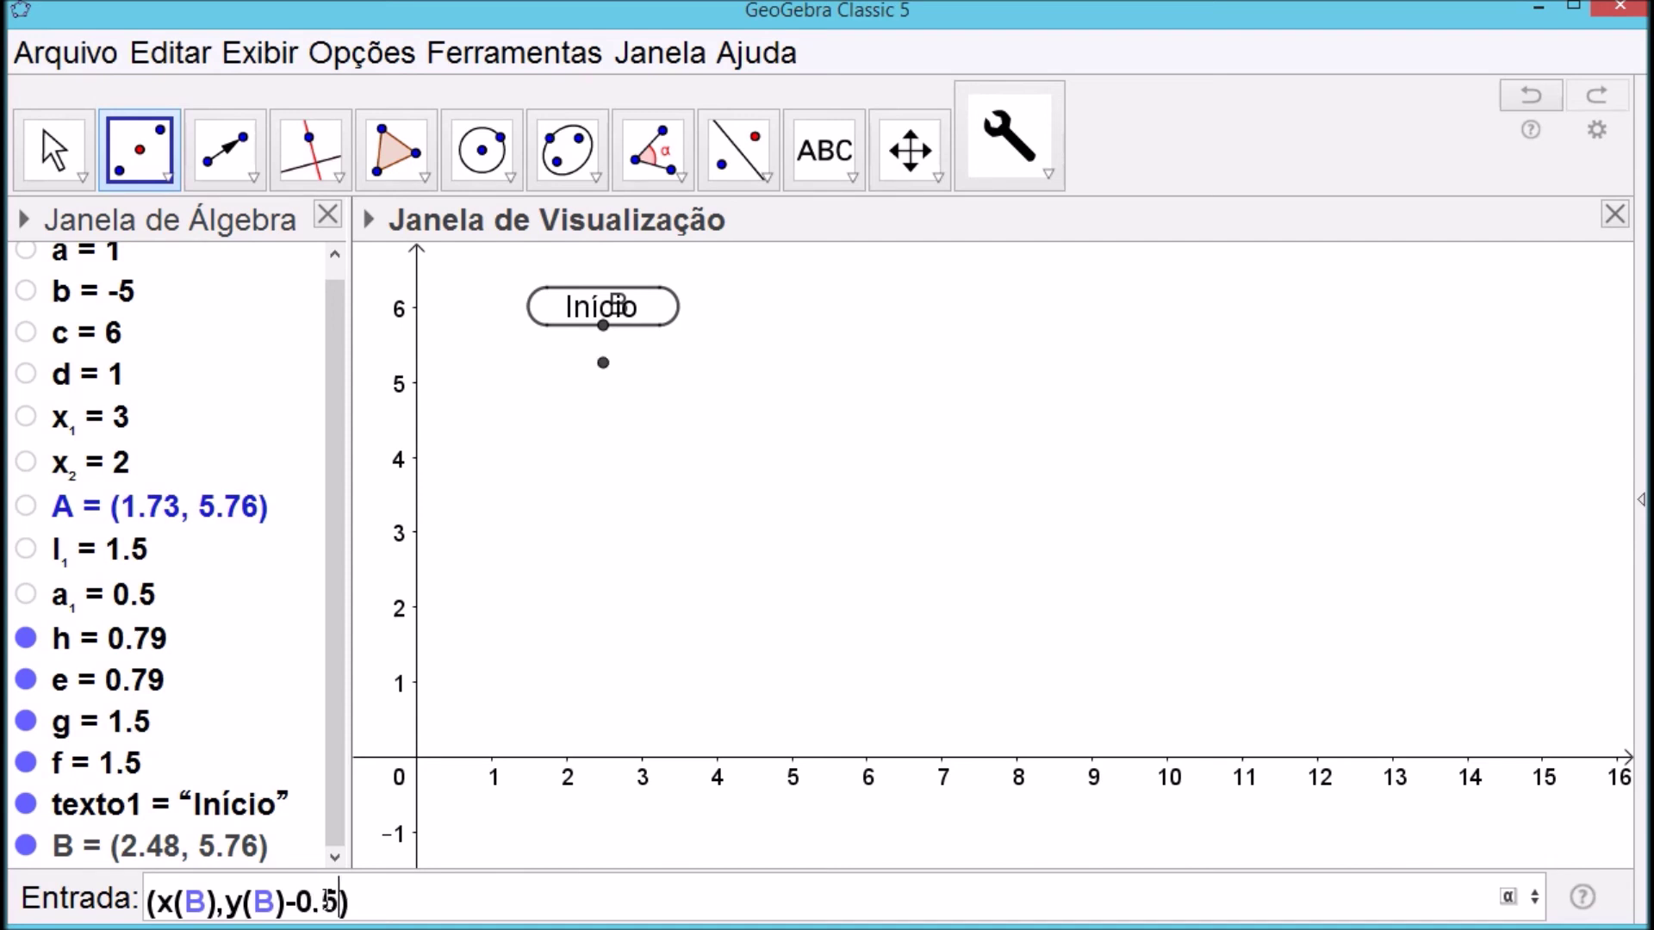
pyautogui.press('Right')
pyautogui.press('Return')
pyautogui.click(627, 440)
pyautogui.click(53, 148)
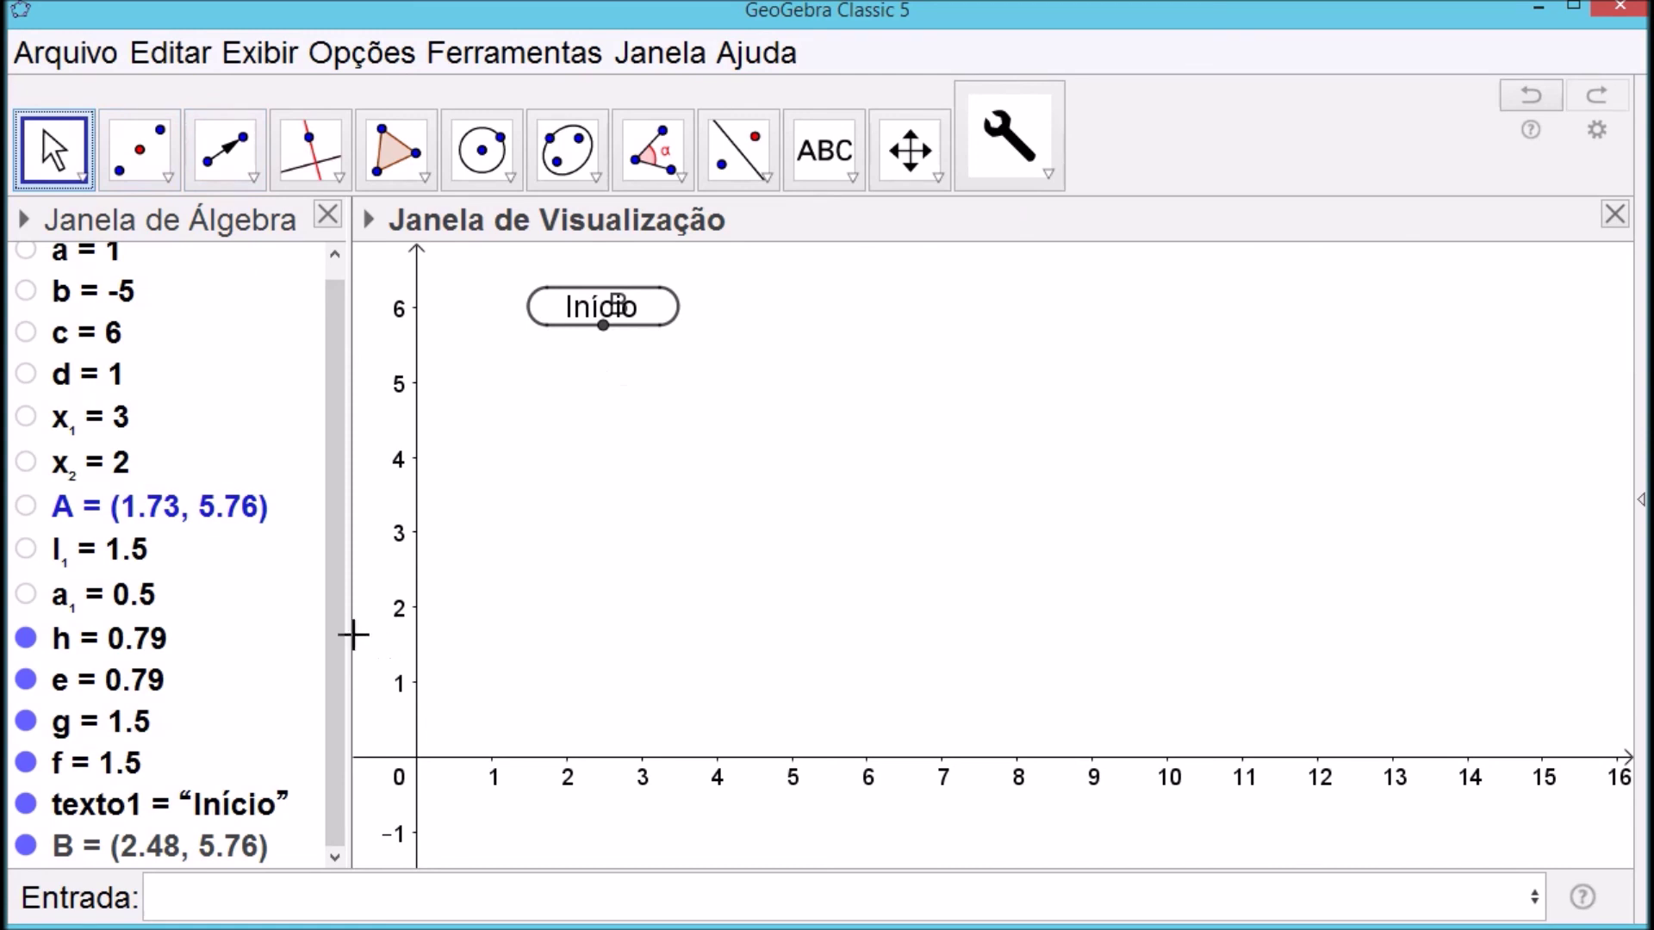
# Define the point (x(B),y(B)-0.5) directly below the start shape's lower midpoint
pyautogui.click(348, 903)
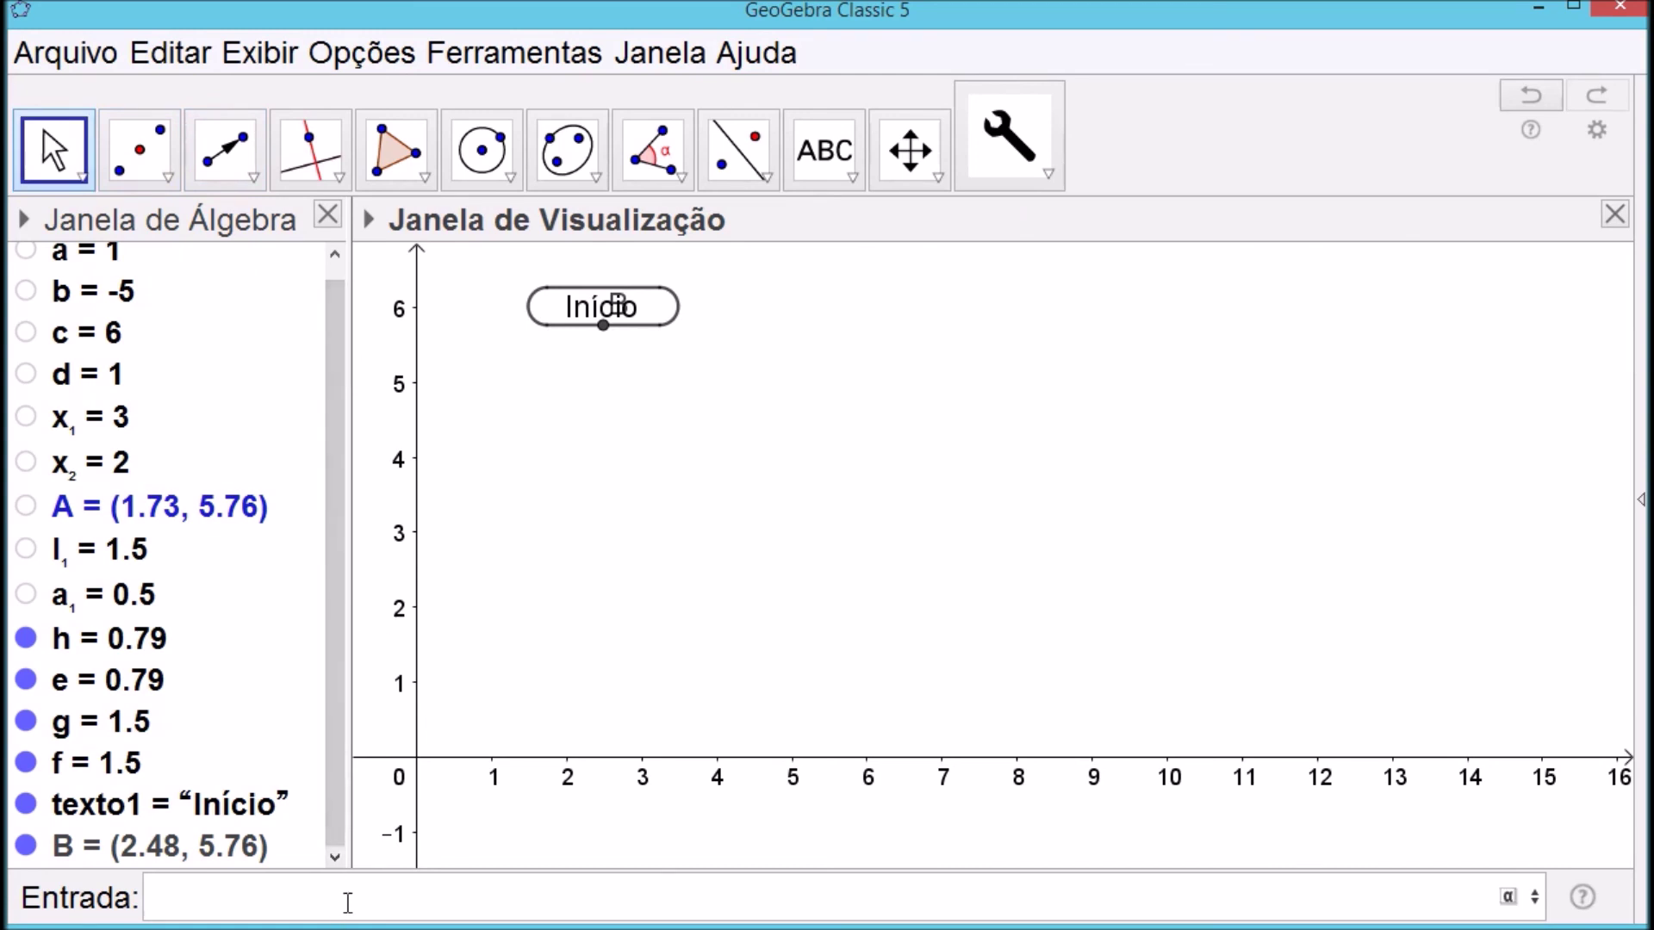
pyautogui.write('(x(')
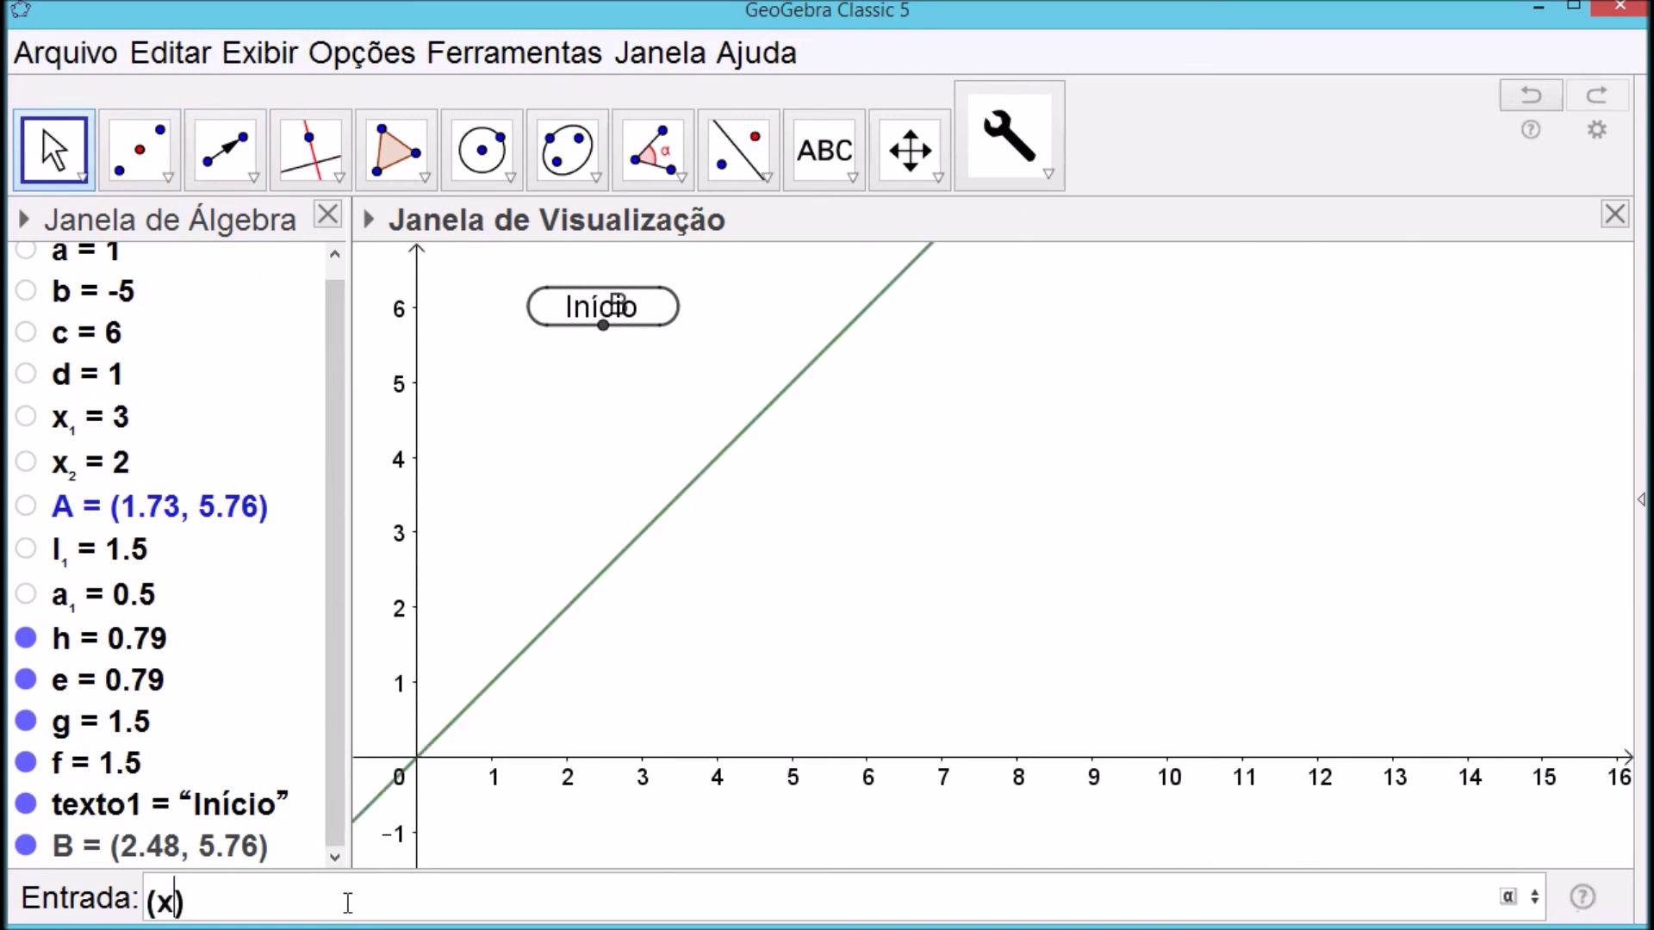
pyautogui.write('B),y')
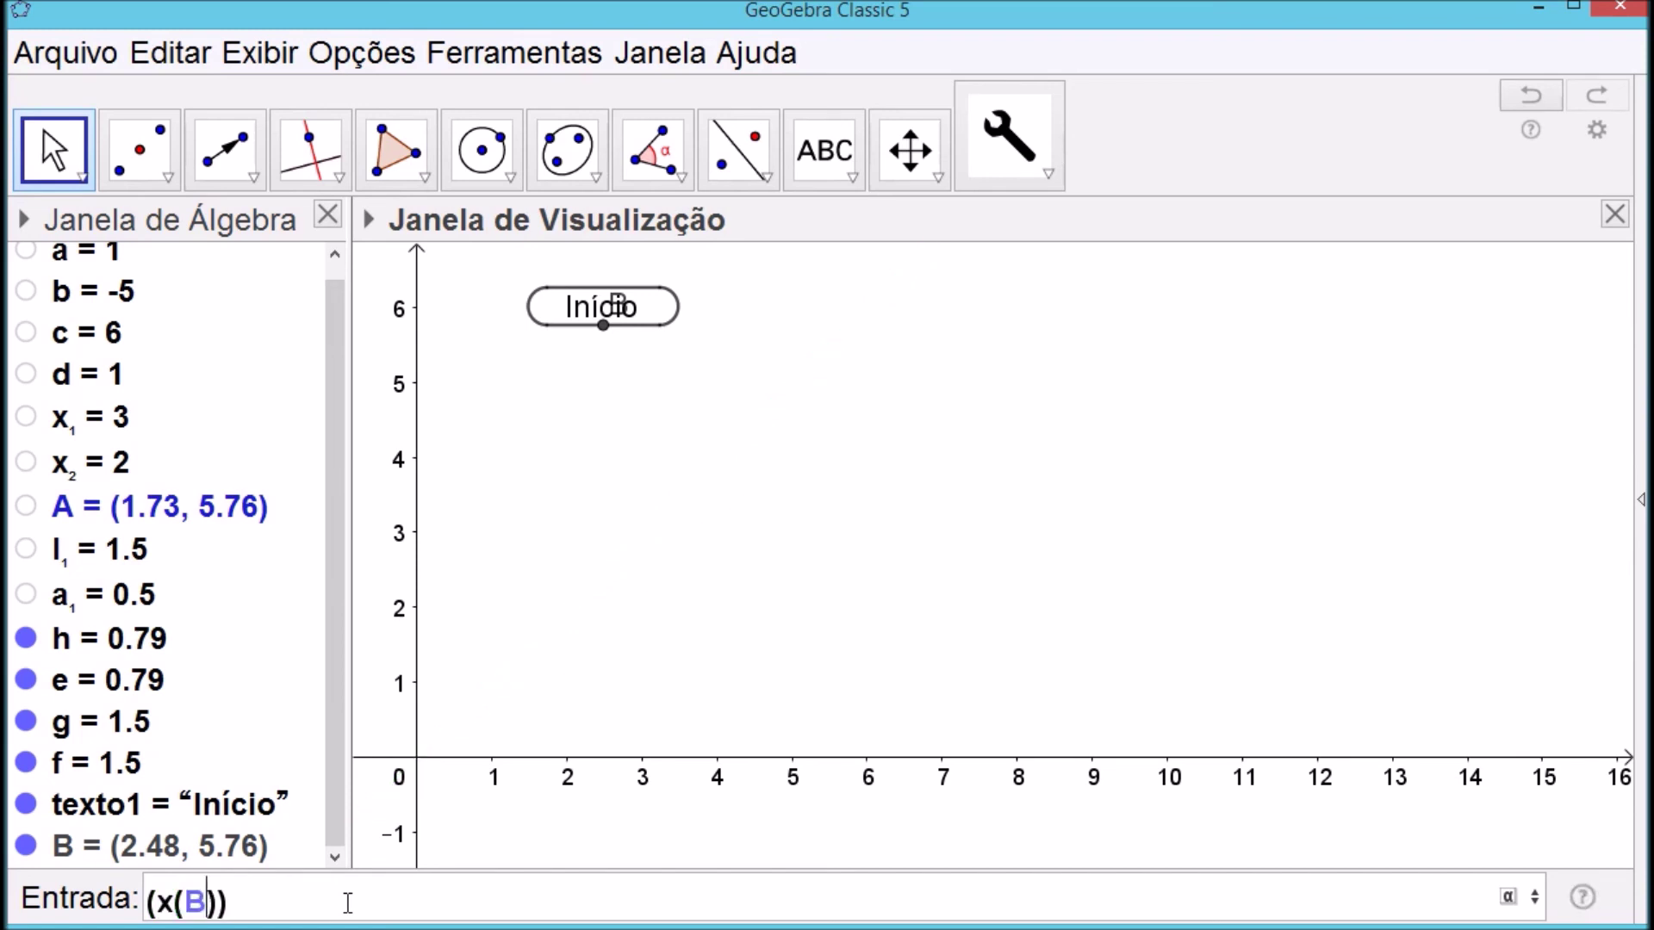
pyautogui.write('(')
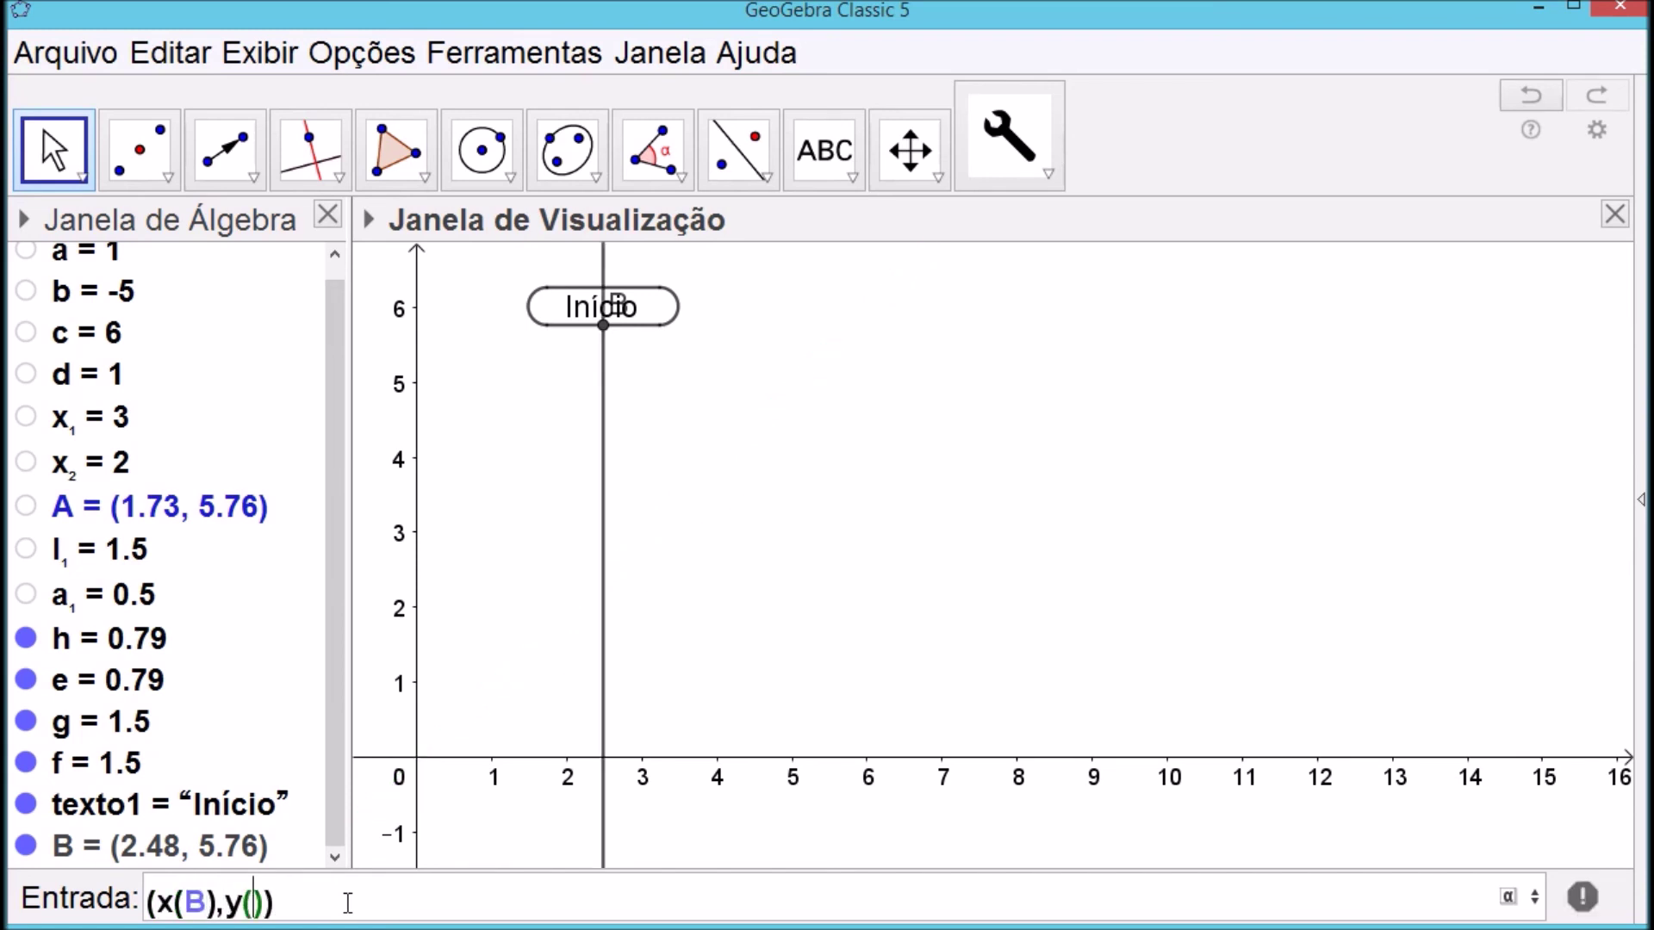
pyautogui.write('B)-')
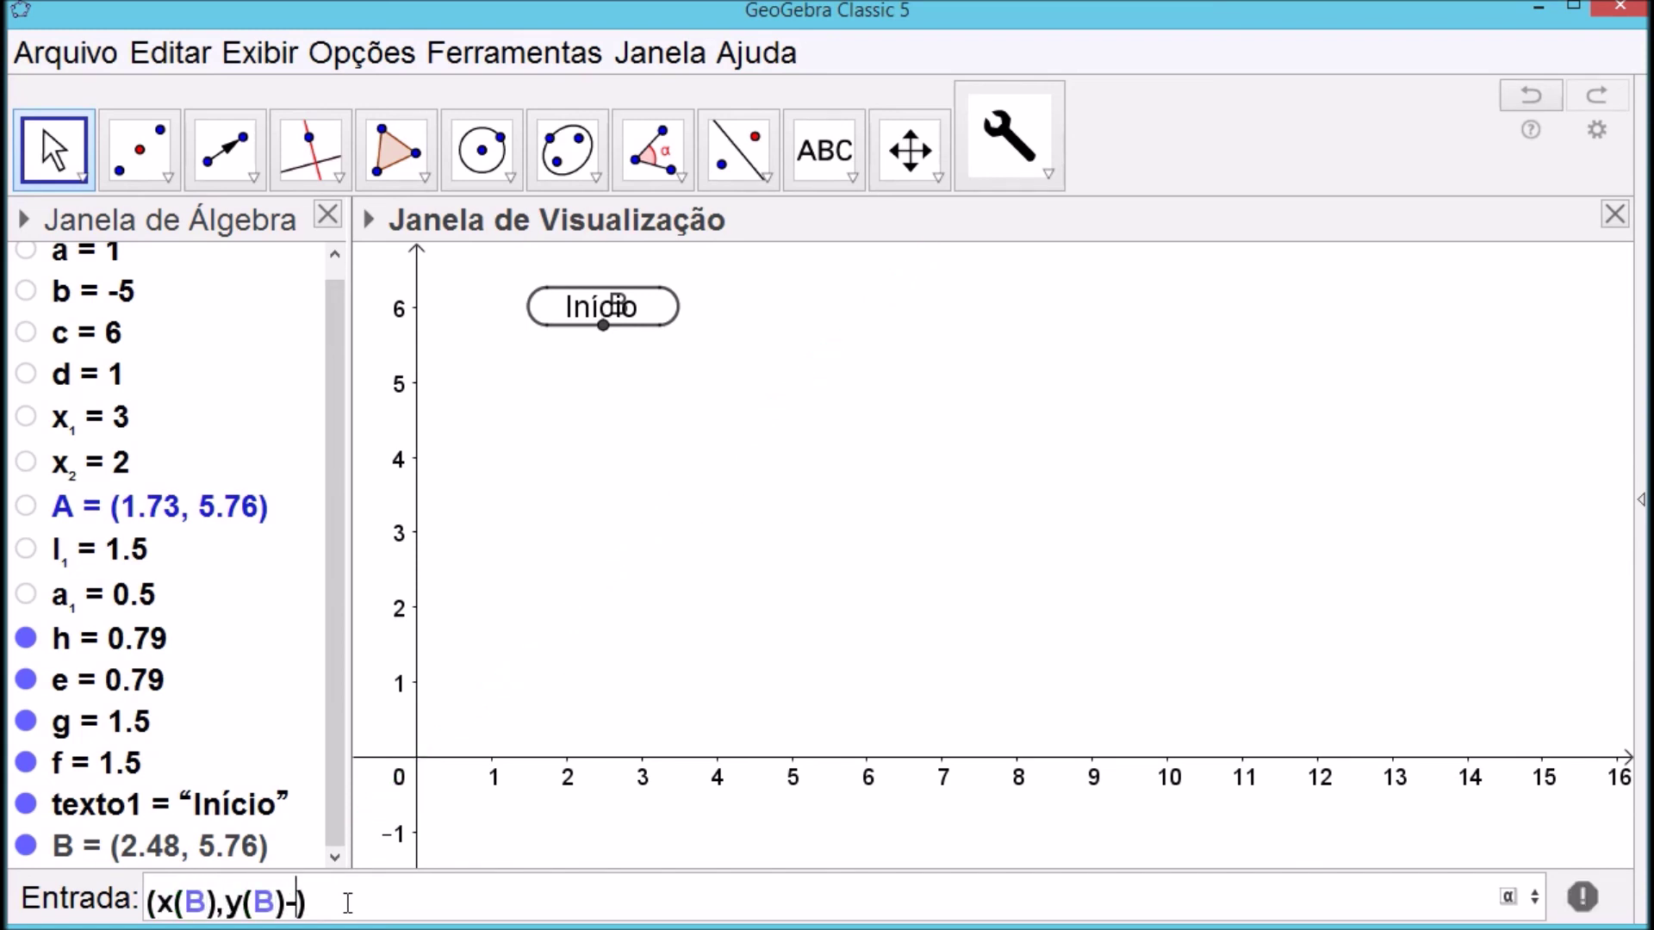
pyautogui.write('0.5')
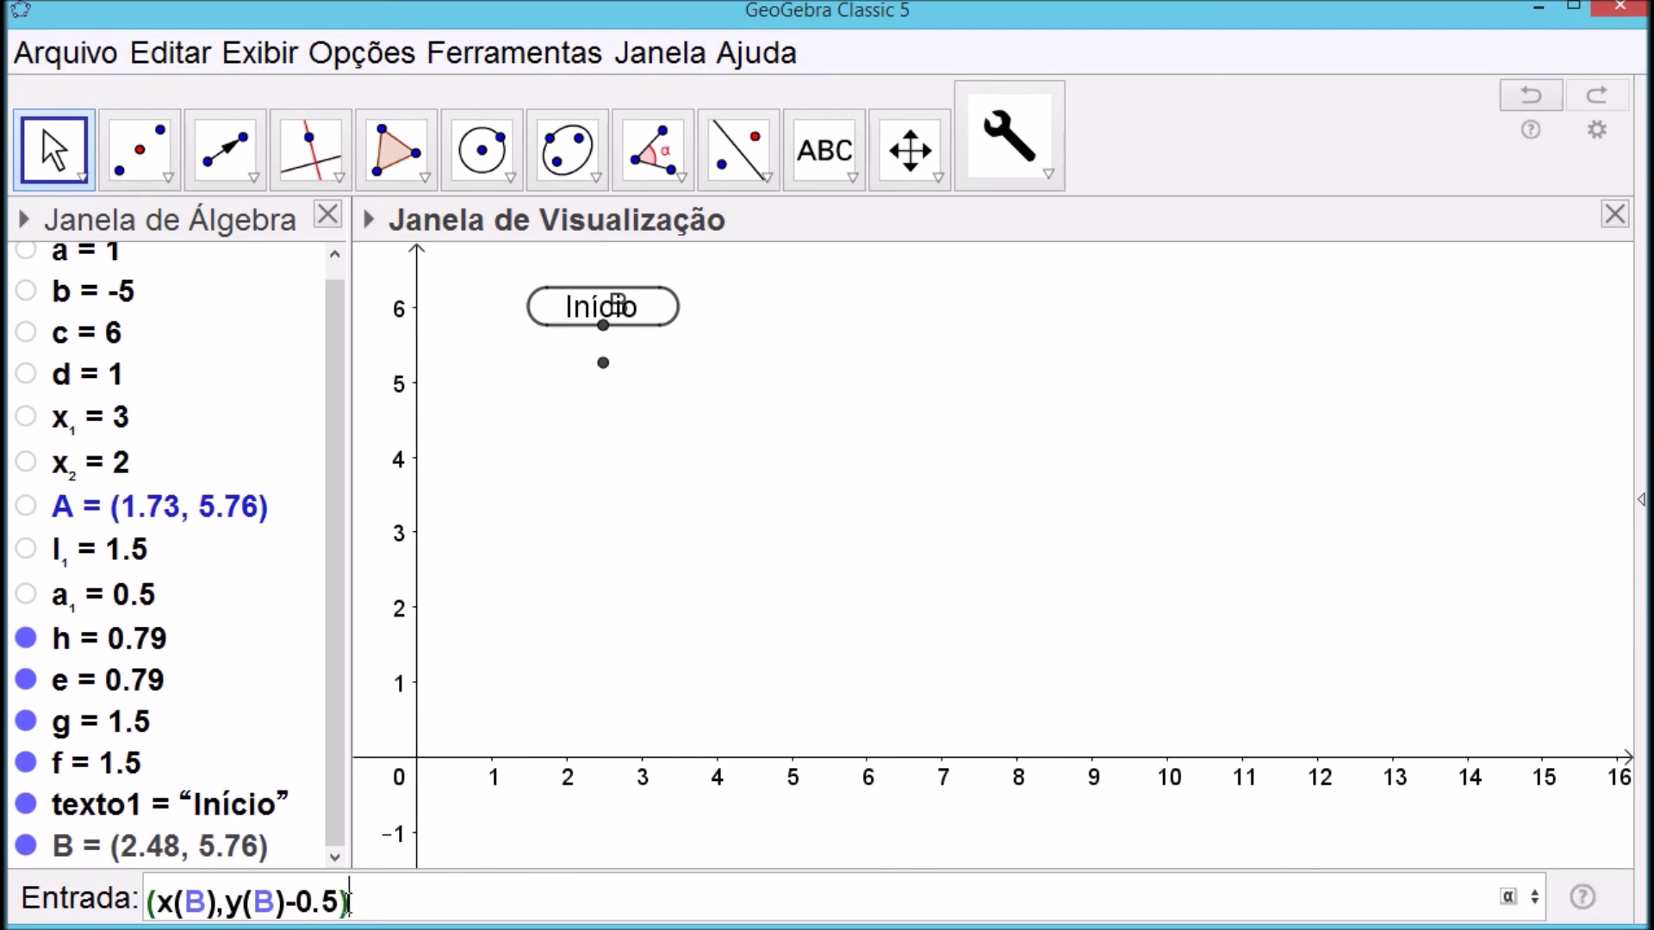
pyautogui.press('Return')
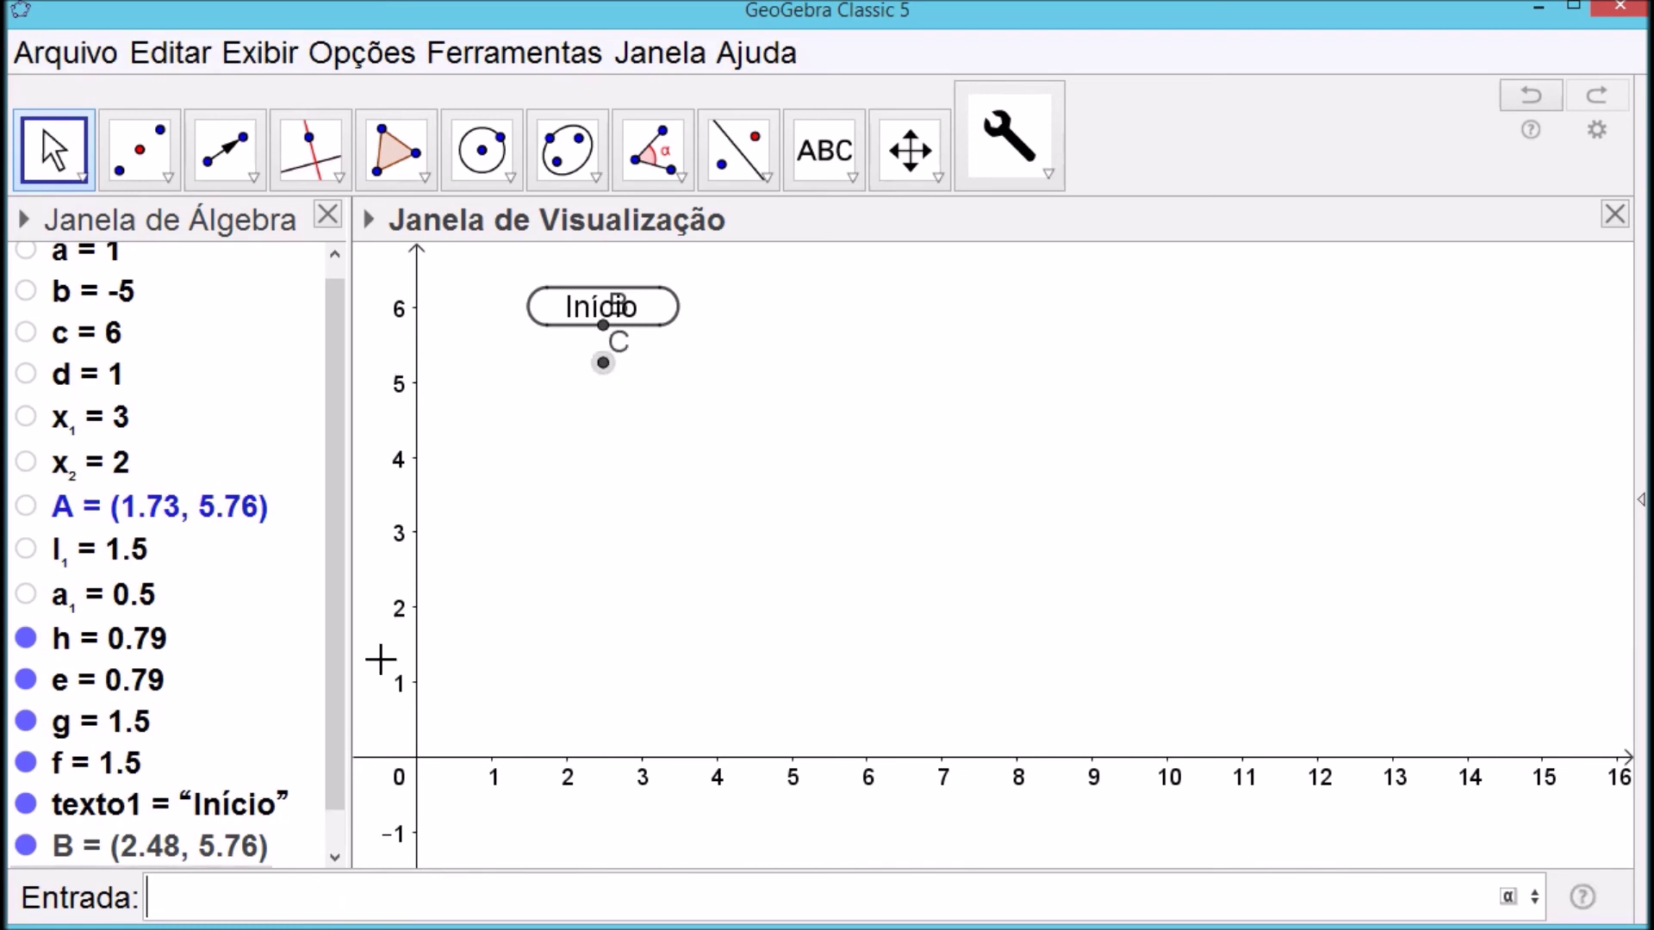
pyautogui.click(642, 479)
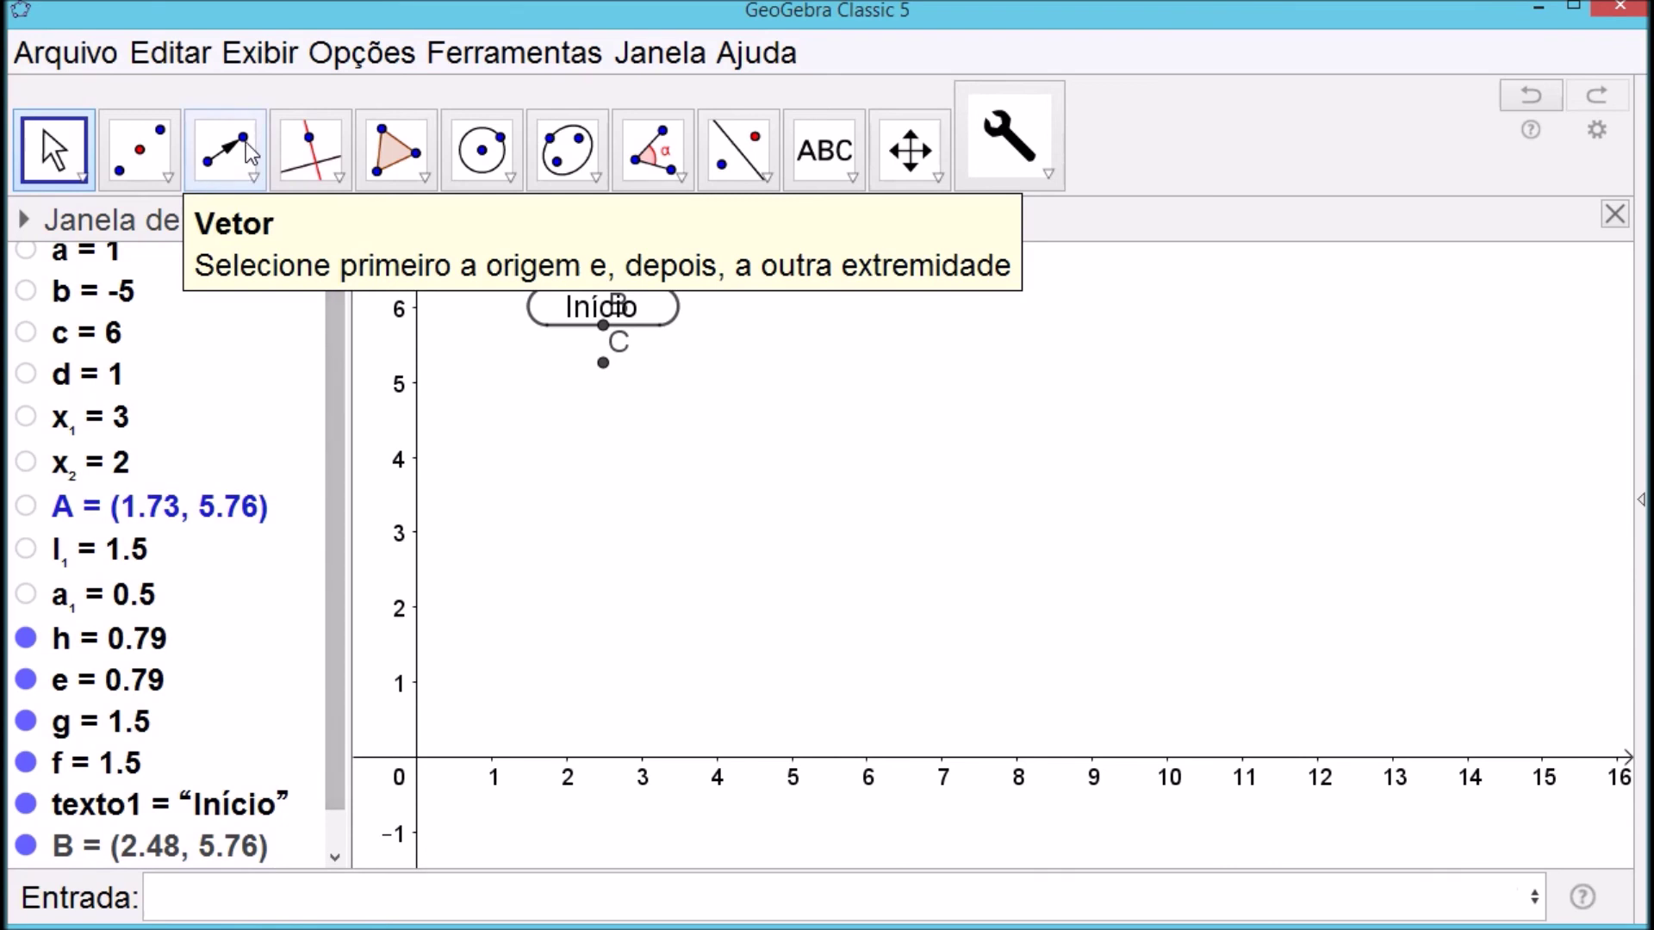
# Draw a vector from point B on the start shape's lower edge down to point C and recentre the "Início" text
pyautogui.click(250, 172)
pyautogui.click(347, 635)
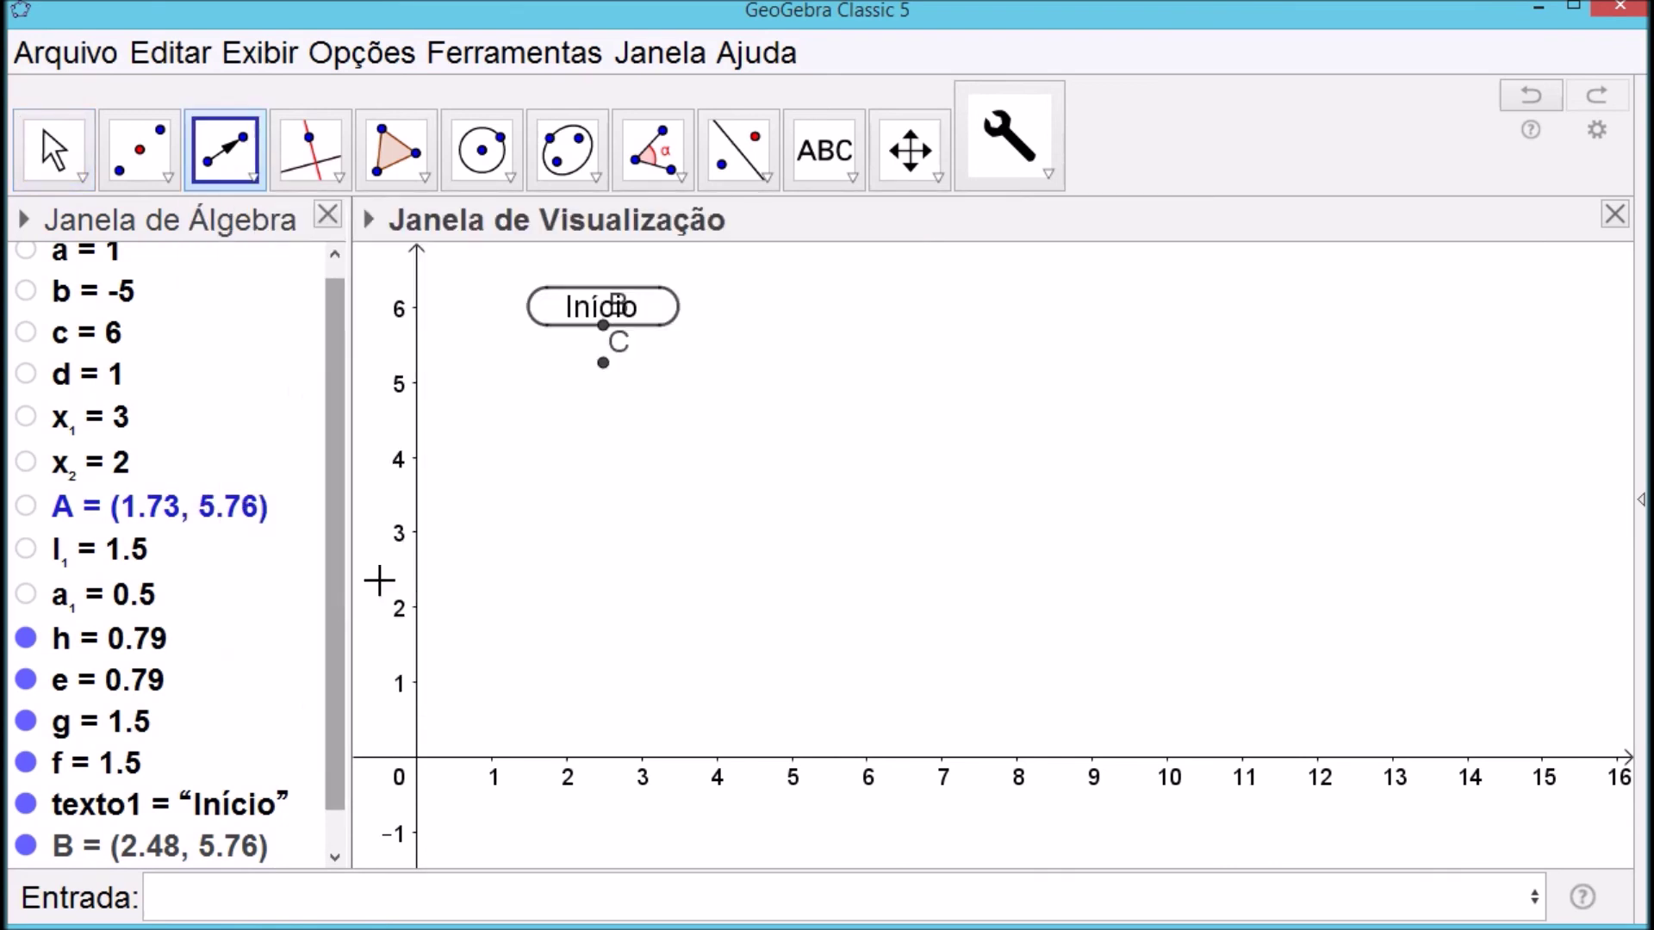
pyautogui.click(603, 325)
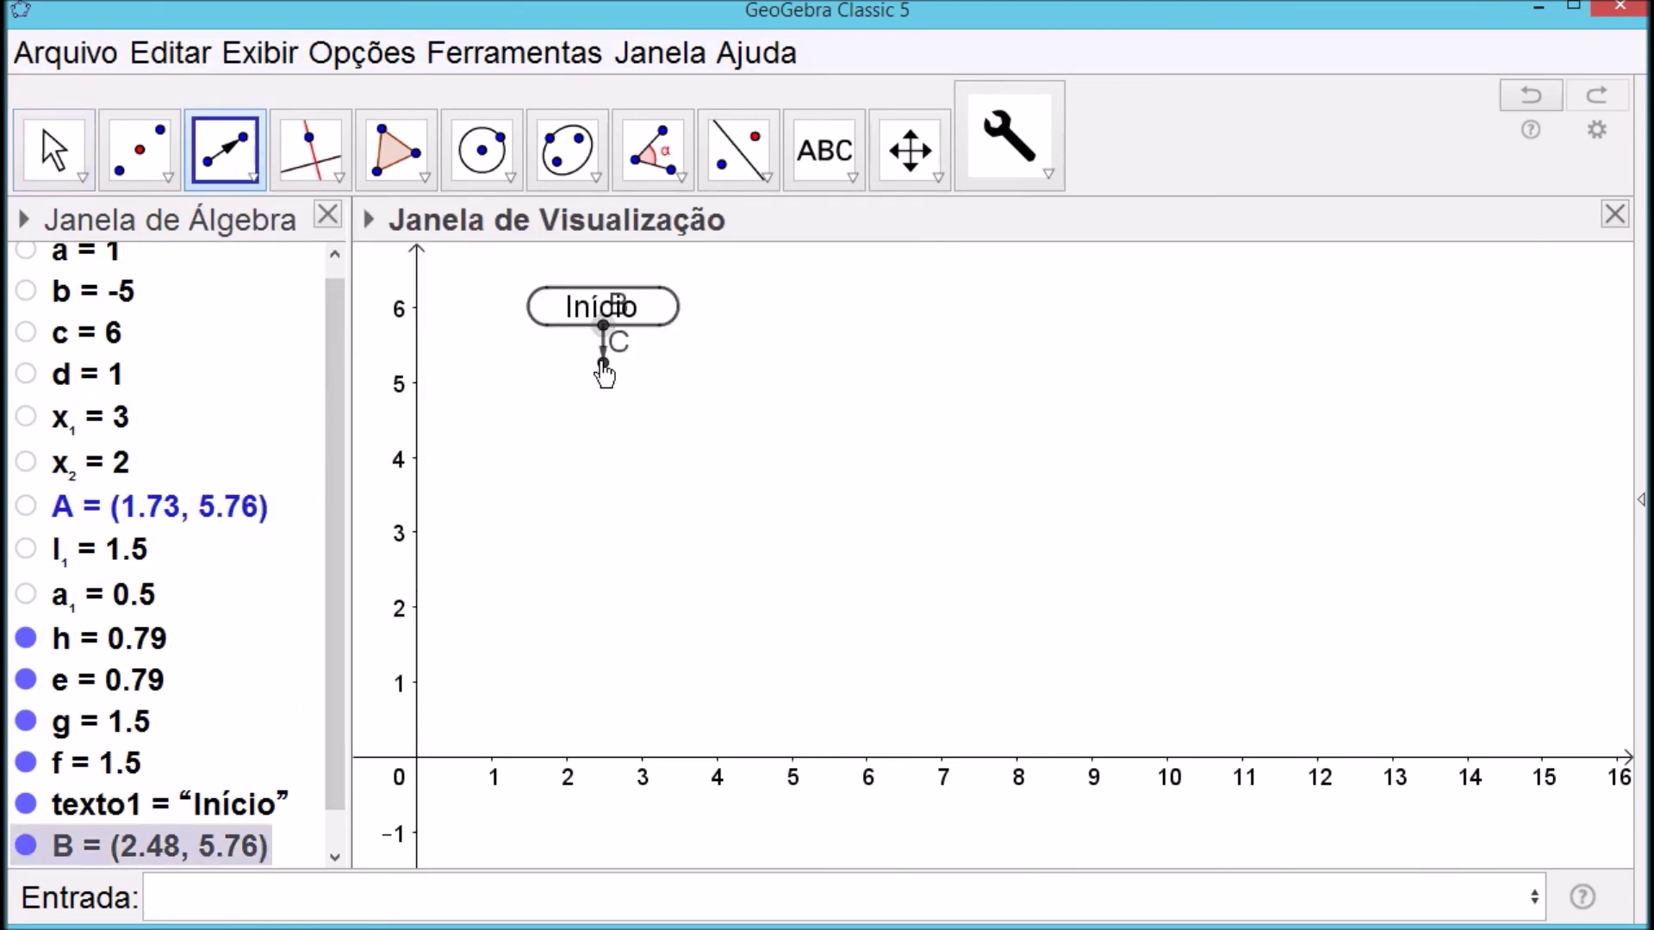
pyautogui.click(603, 361)
pyautogui.click(53, 154)
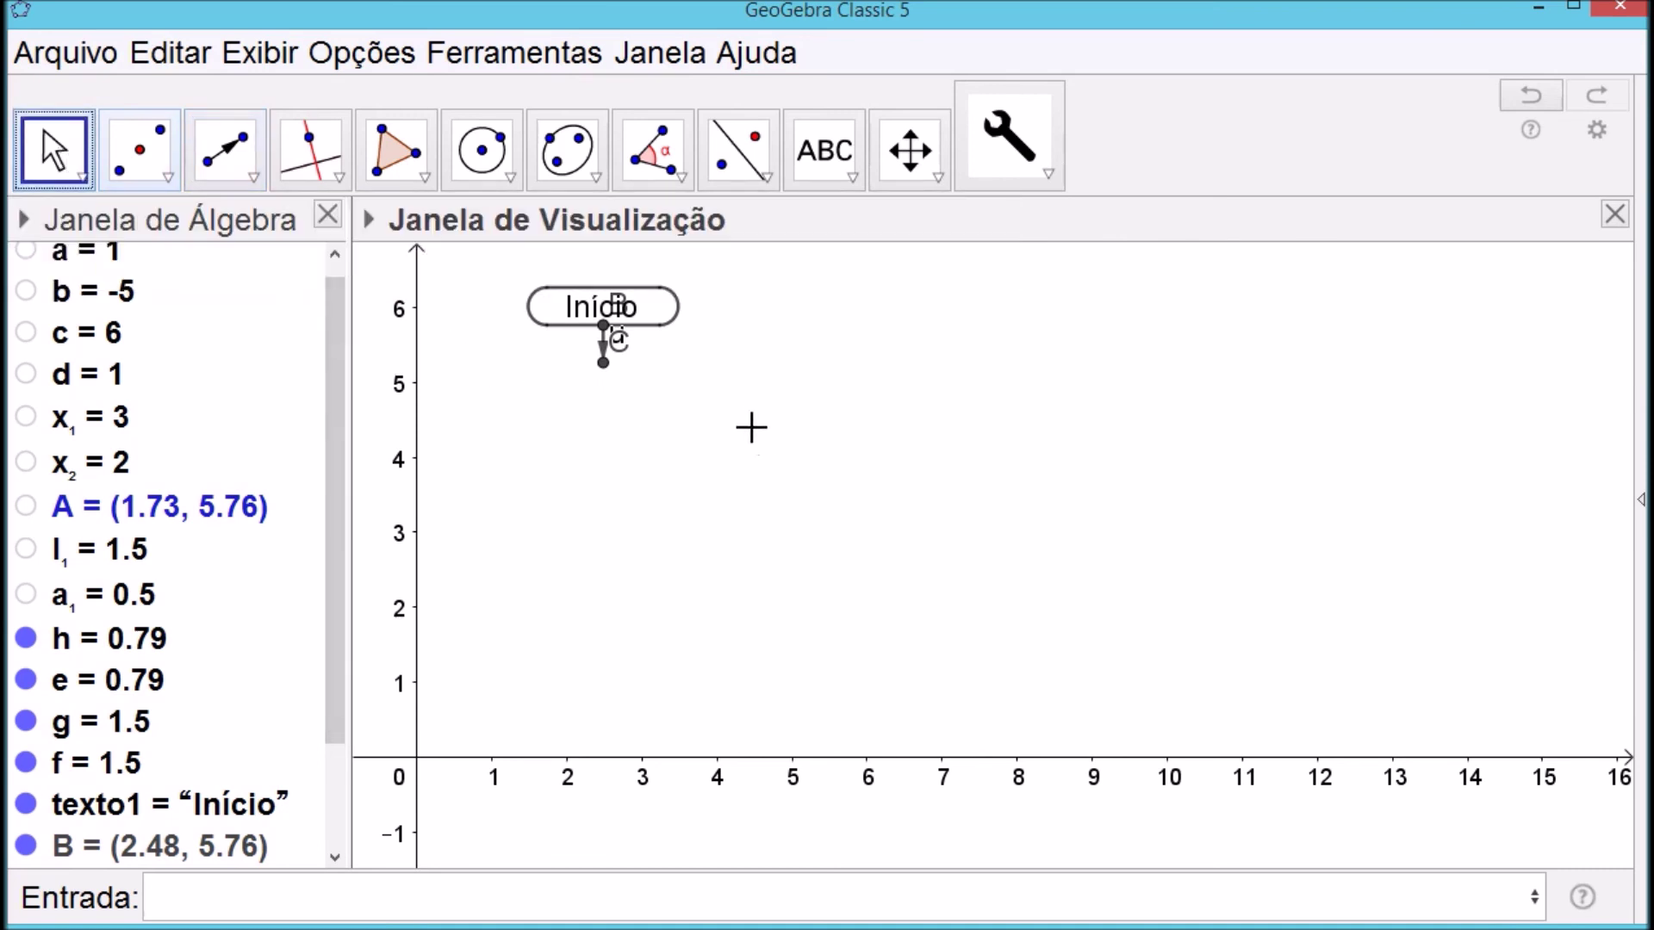
pyautogui.scroll(3, 753, 432)
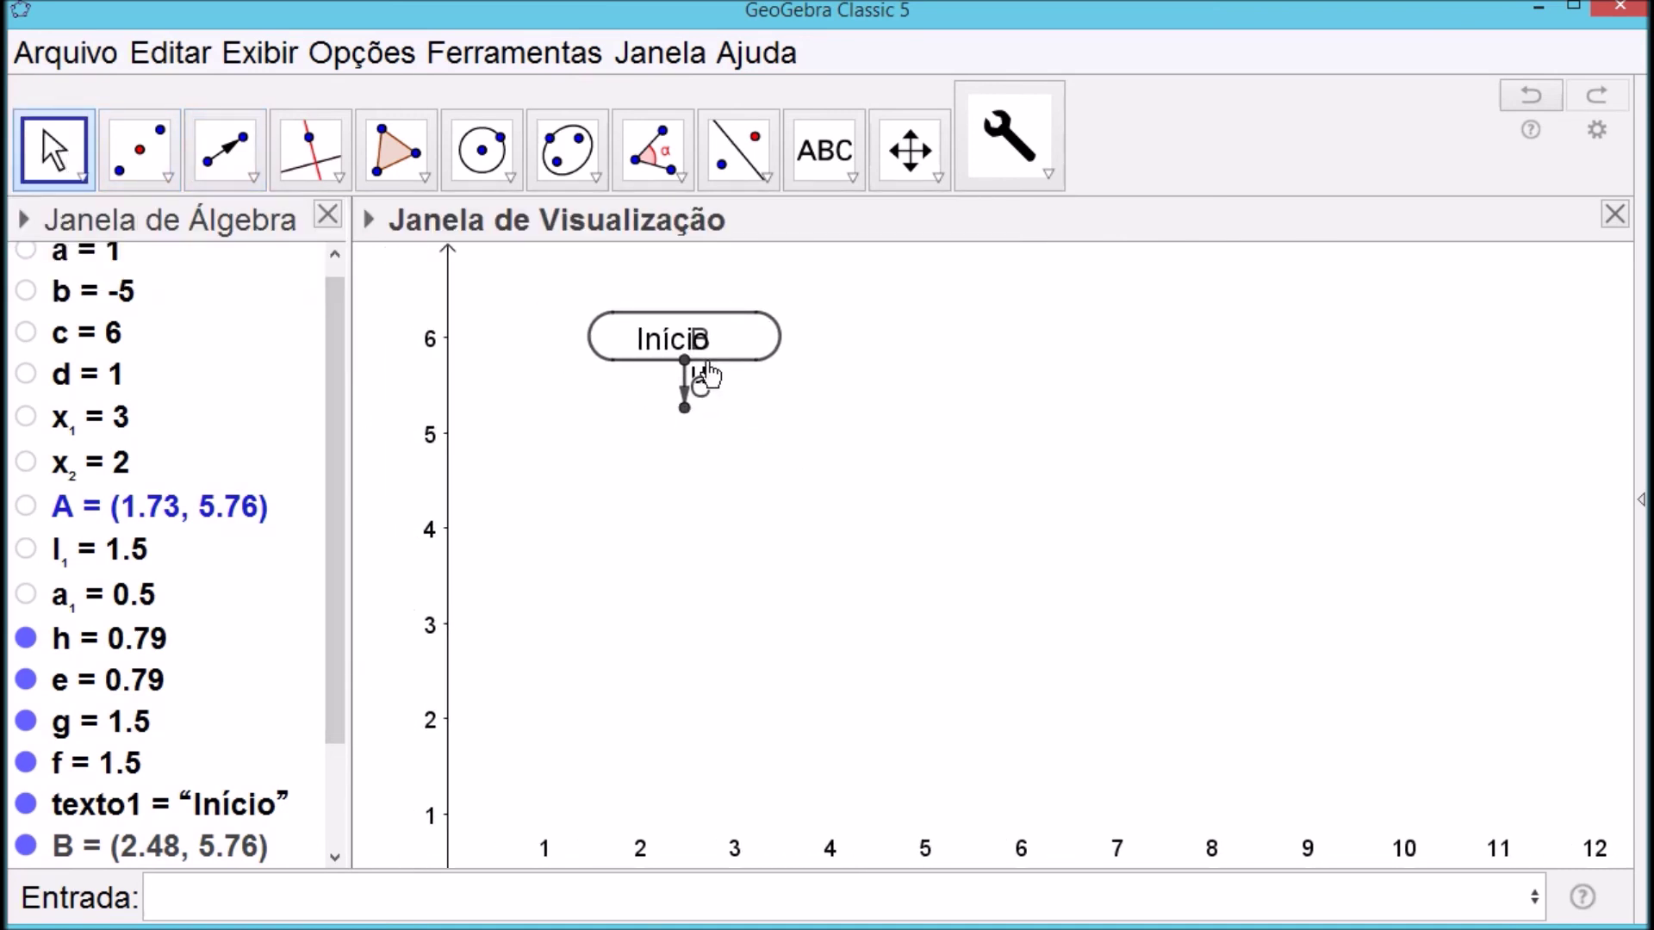
pyautogui.moveTo(675, 345); pyautogui.dragTo(689, 344)
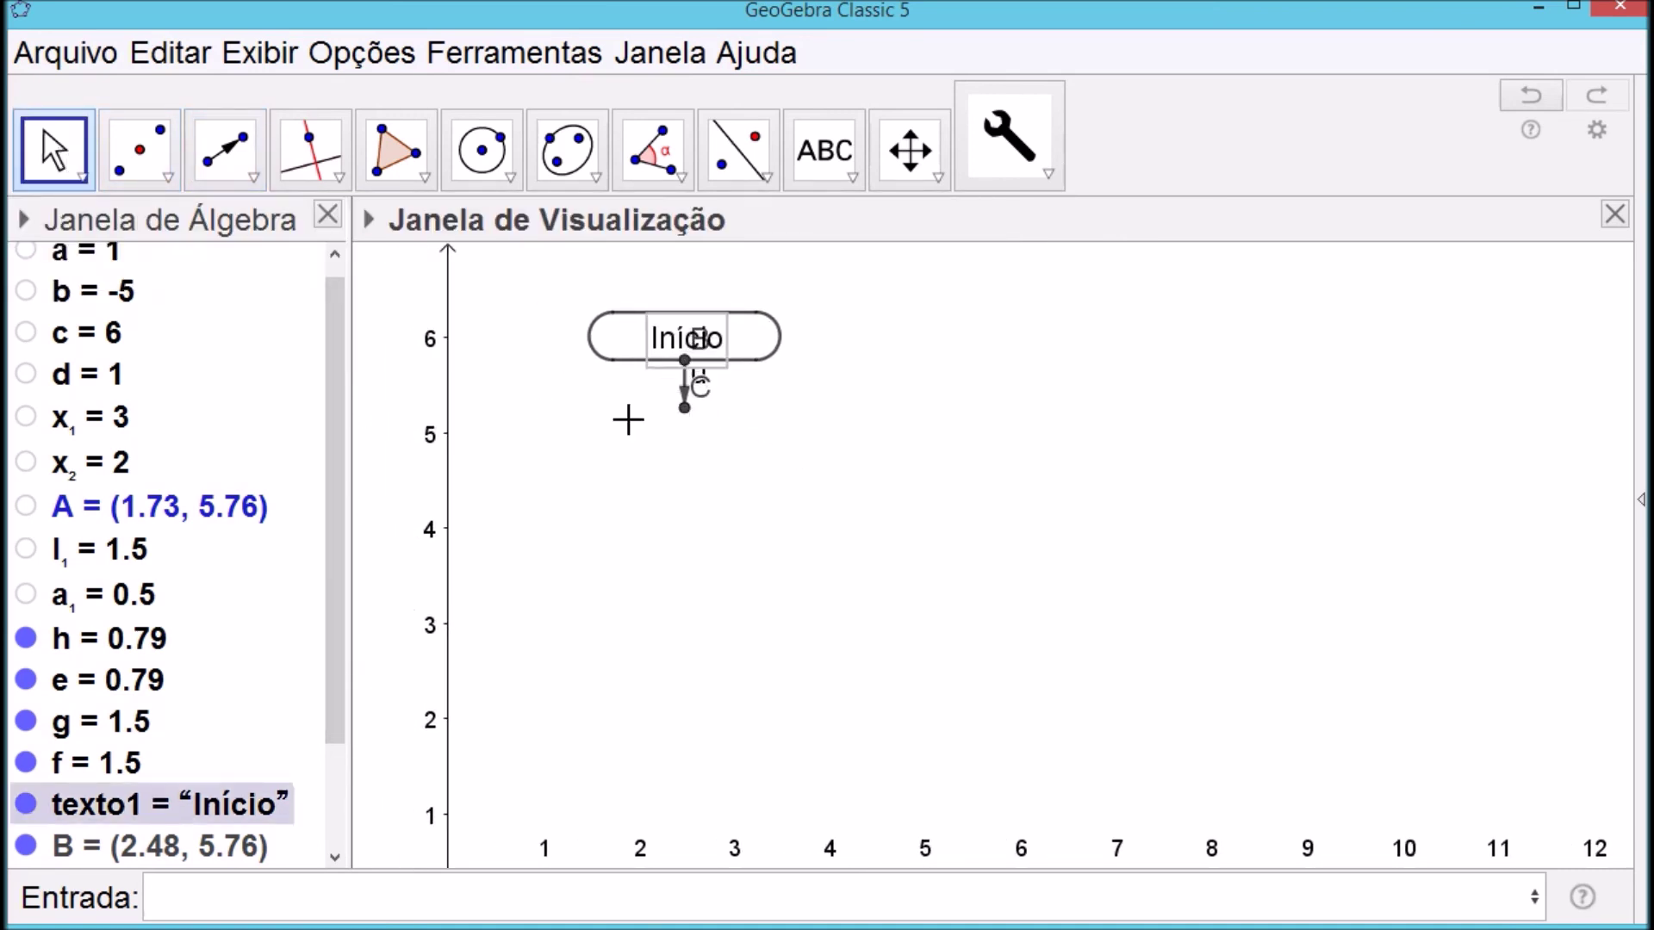
# Hide points B and C and the label of vector u, leaving only the arrow below the start shape
pyautogui.scroll(-3, 338, 634)
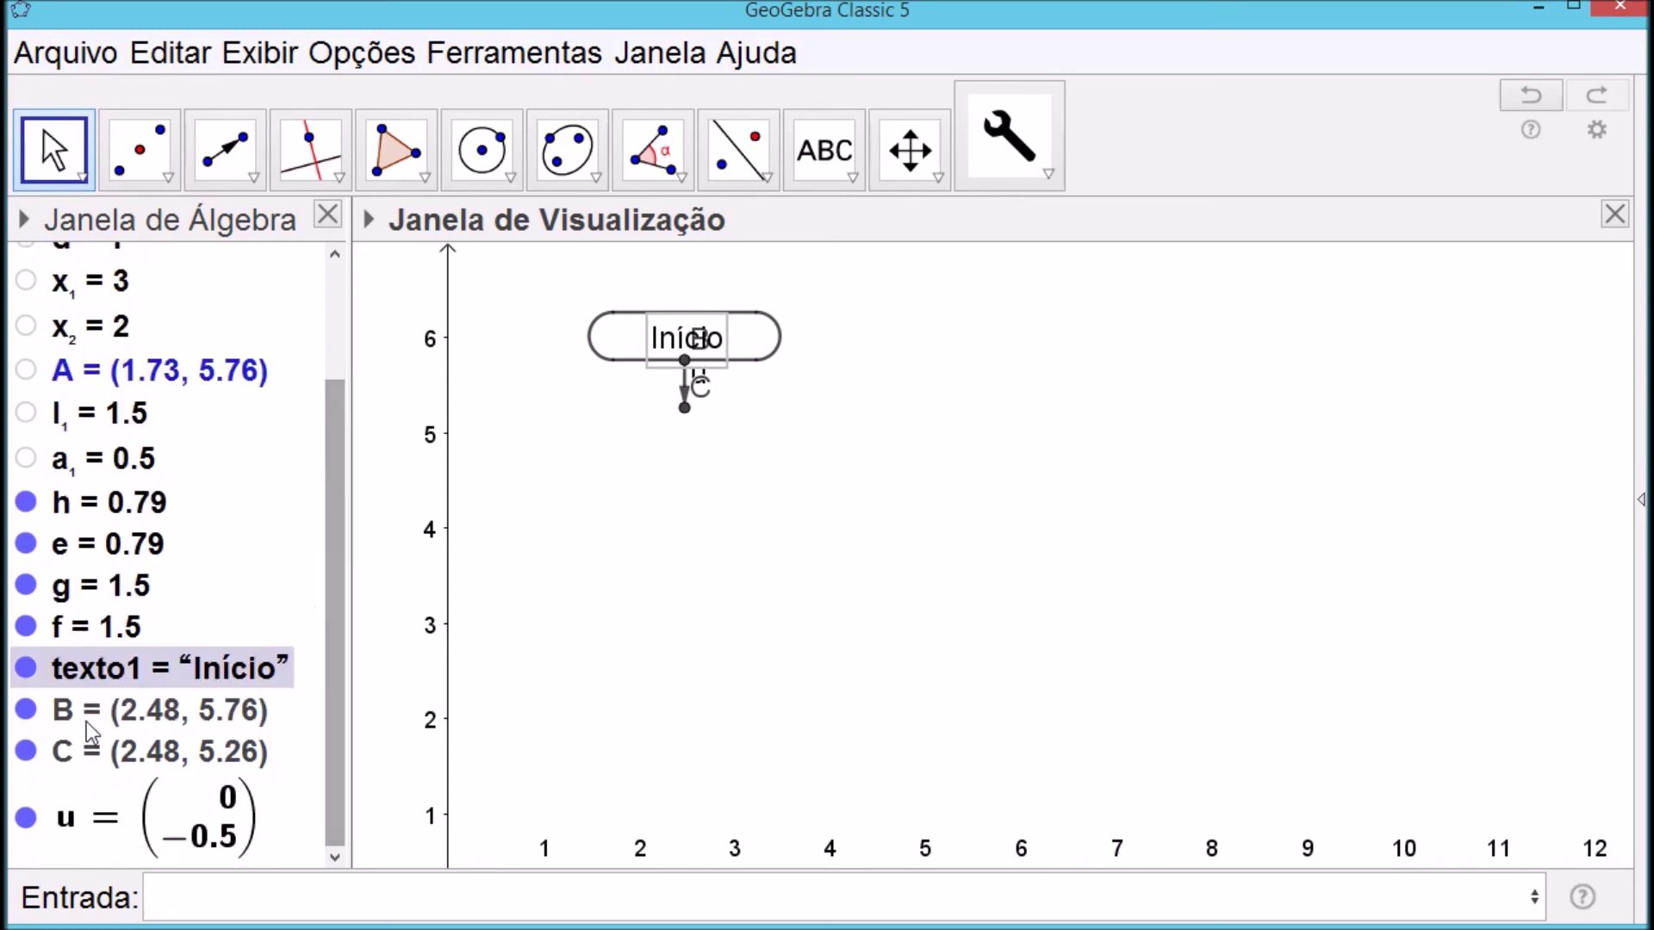
pyautogui.click(34, 712)
pyautogui.click(26, 752)
pyautogui.click(28, 712)
pyautogui.click(27, 711)
pyautogui.click(632, 543)
pyautogui.rightClick(703, 388)
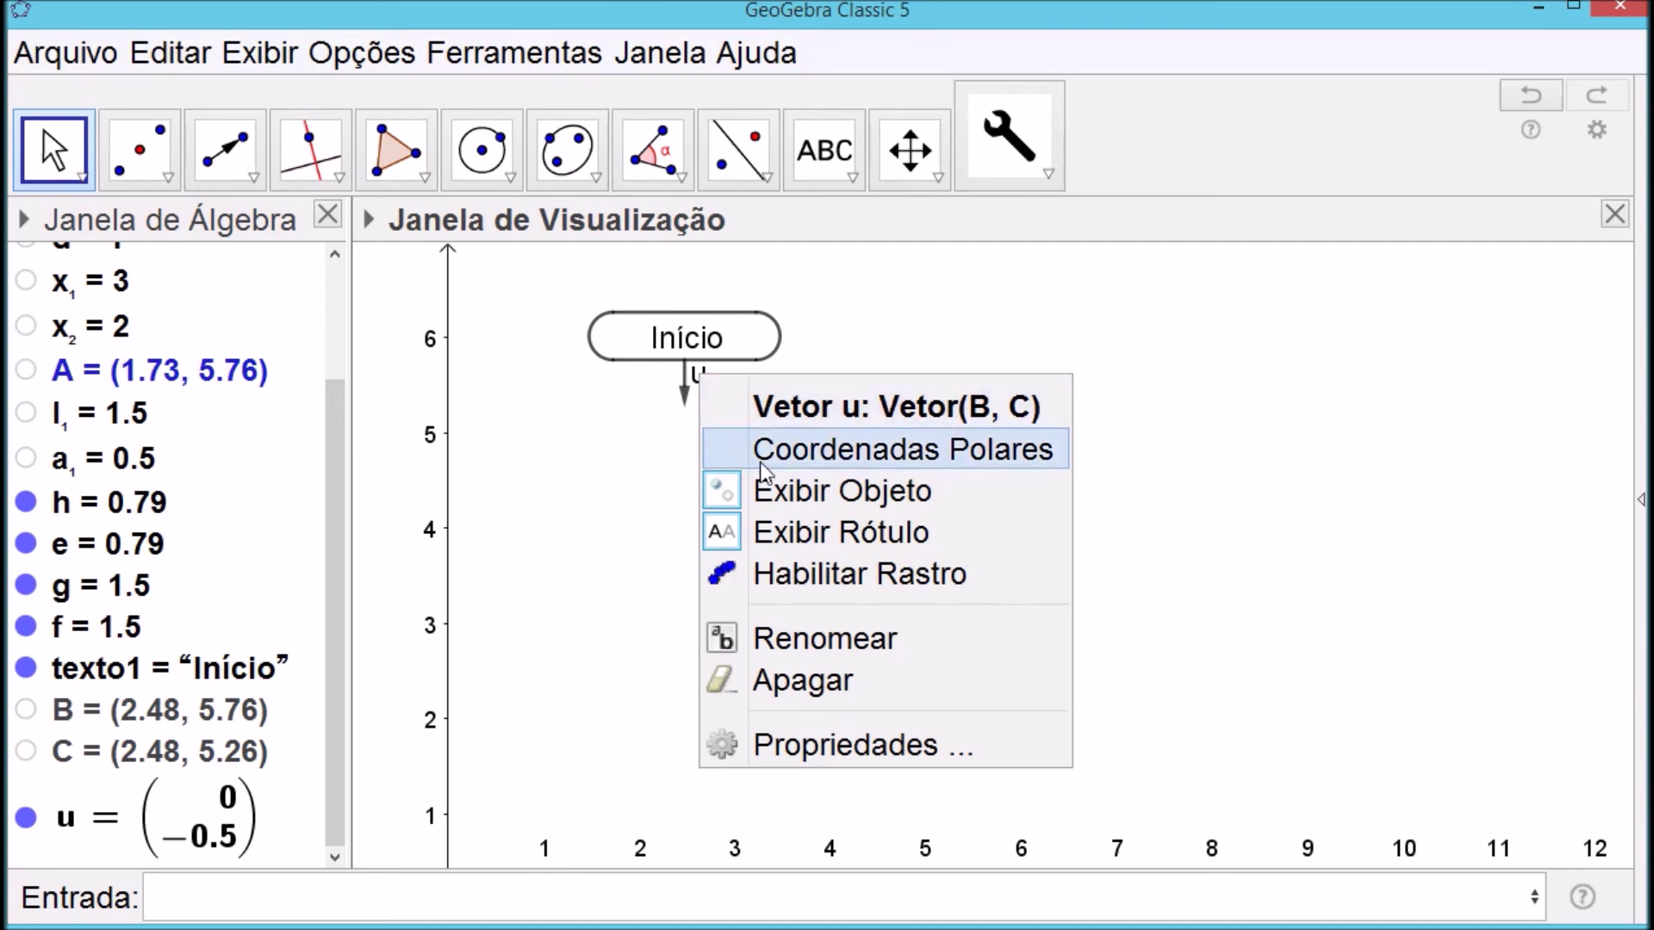
pyautogui.click(815, 533)
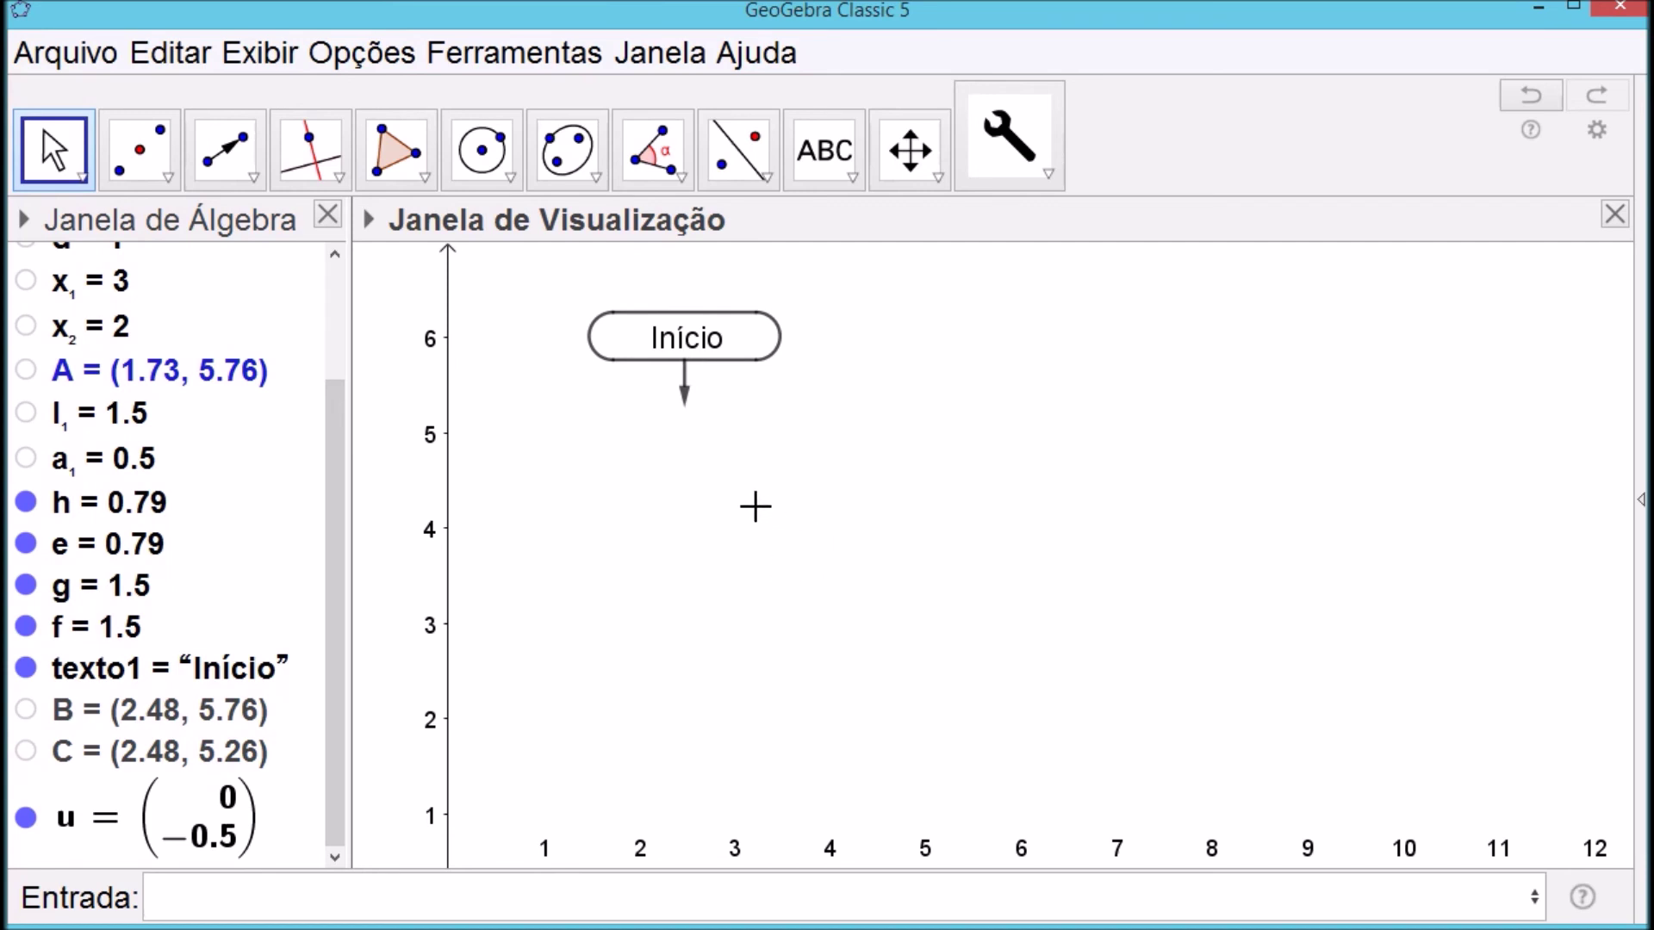
# Move the start shape by point A to test whether its arrow follows, and bring it back around the "Início" text
pyautogui.click(26, 370)
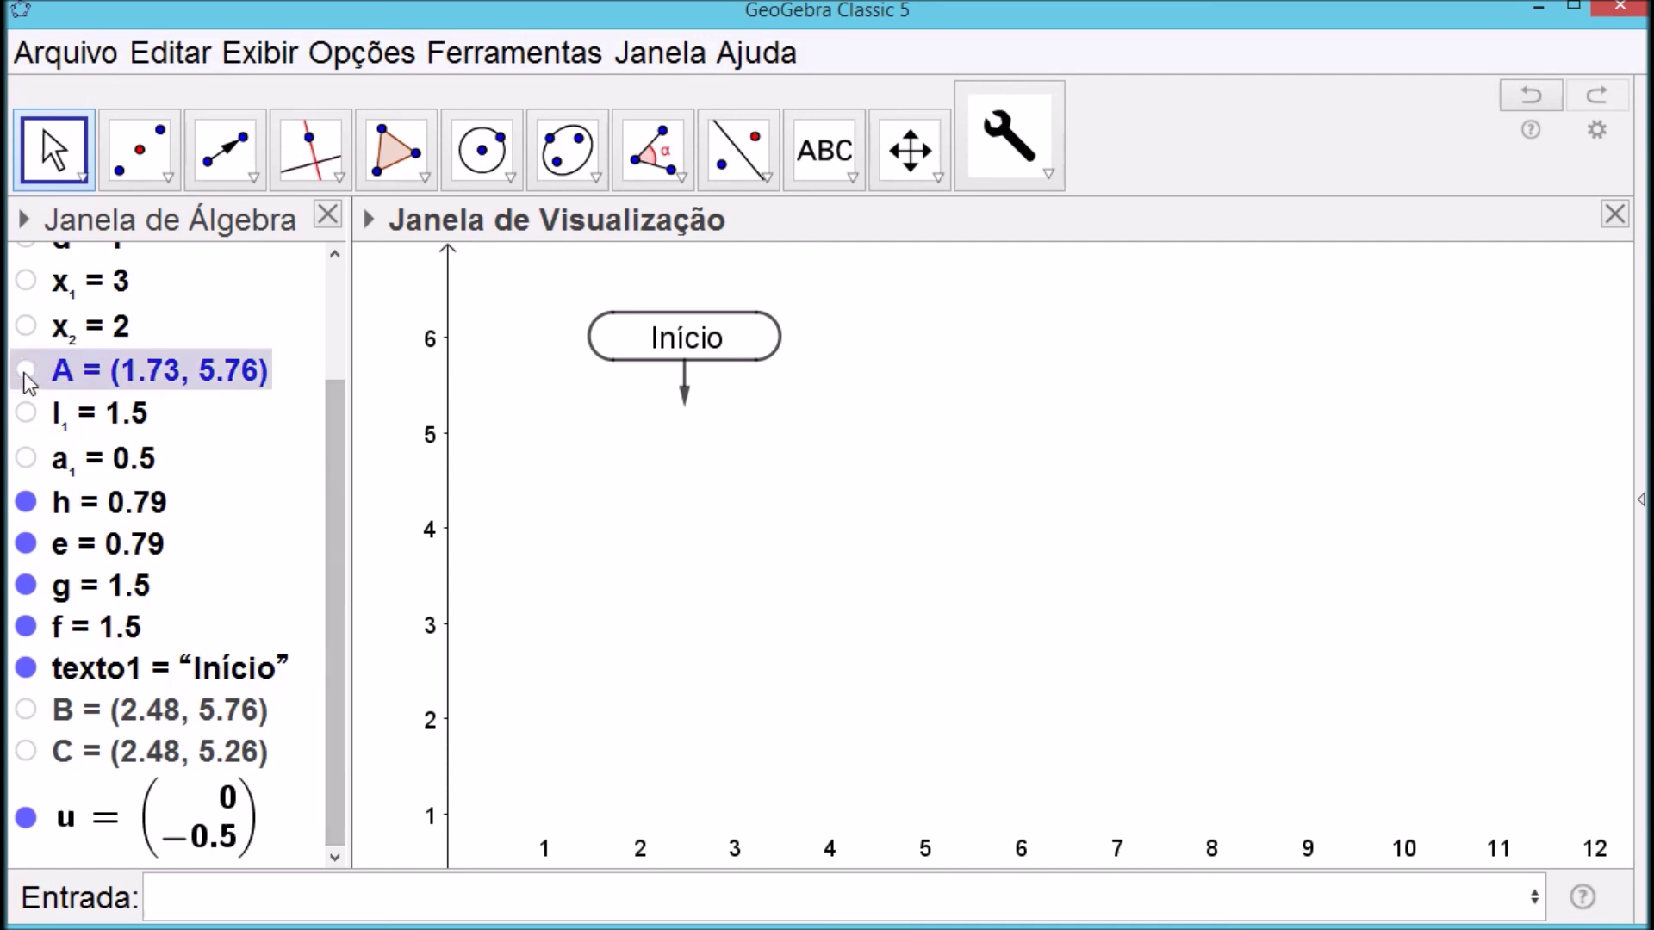
pyautogui.moveTo(613, 360); pyautogui.dragTo(684, 471)
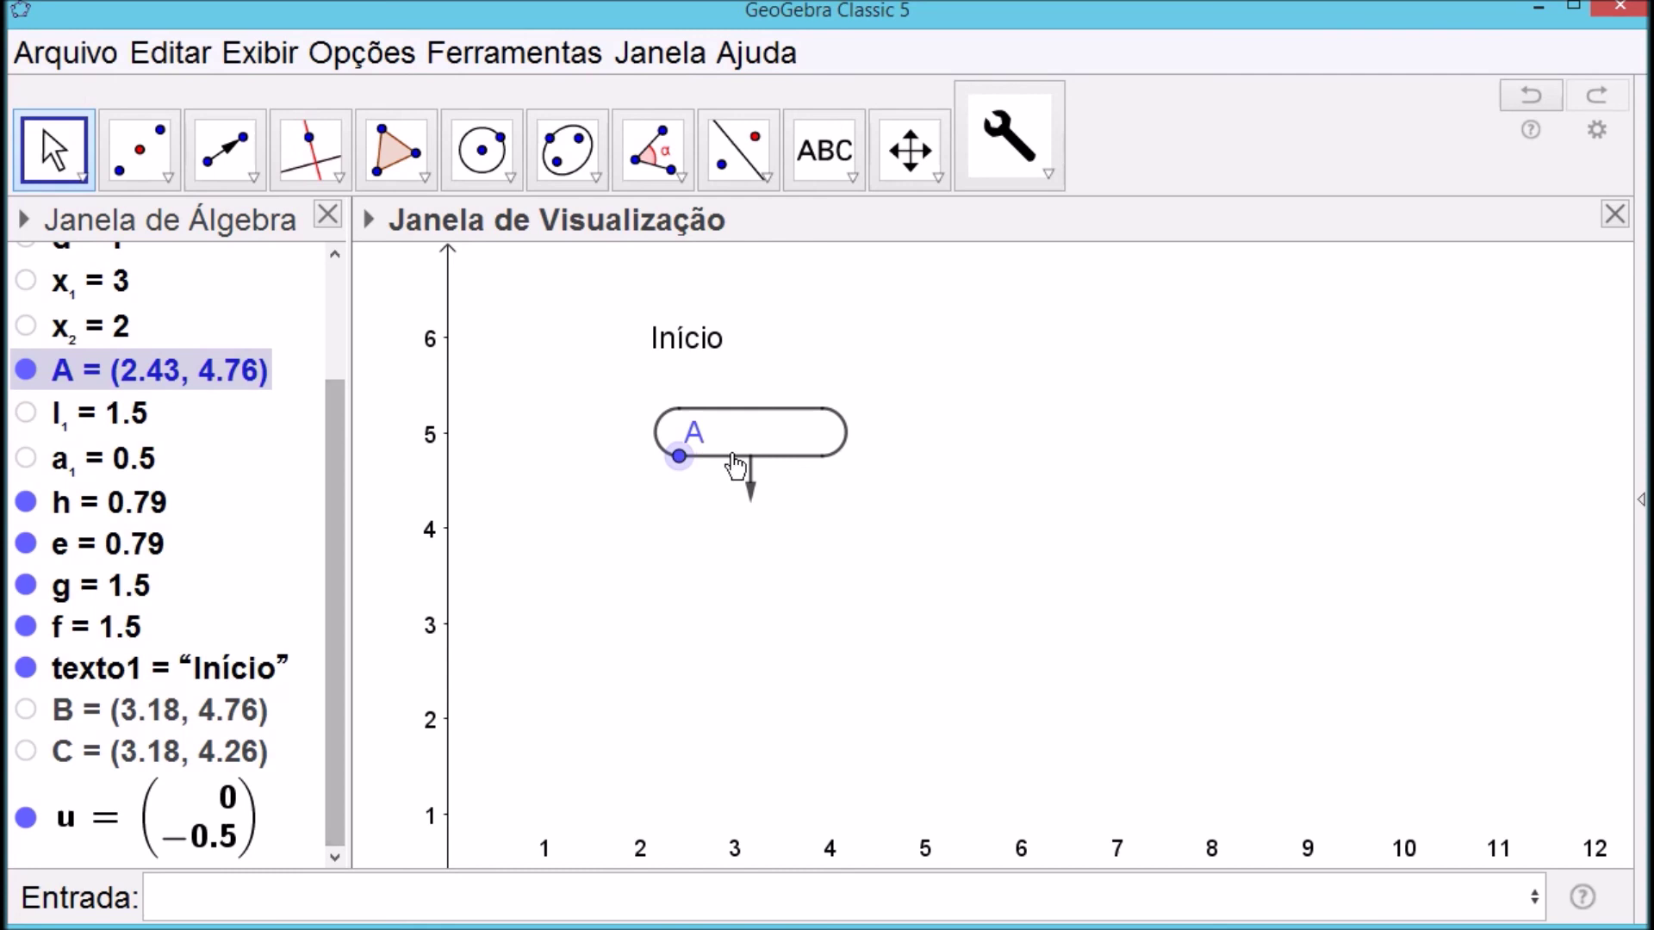
pyautogui.moveTo(677, 459); pyautogui.dragTo(631, 372)
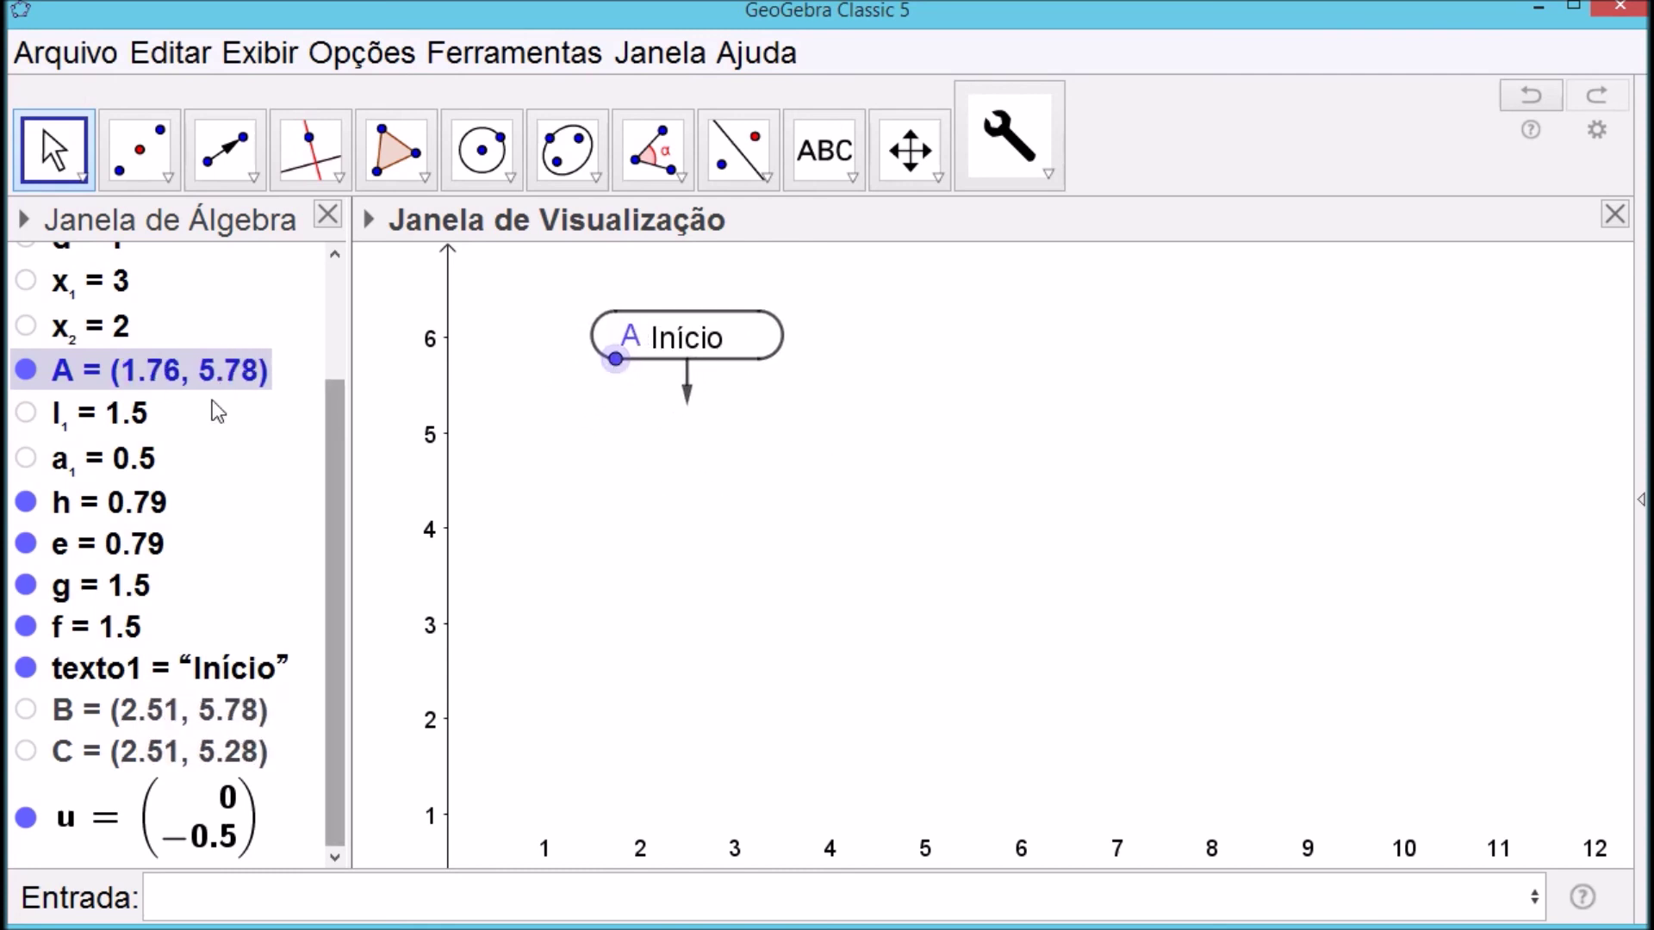
pyautogui.click(26, 370)
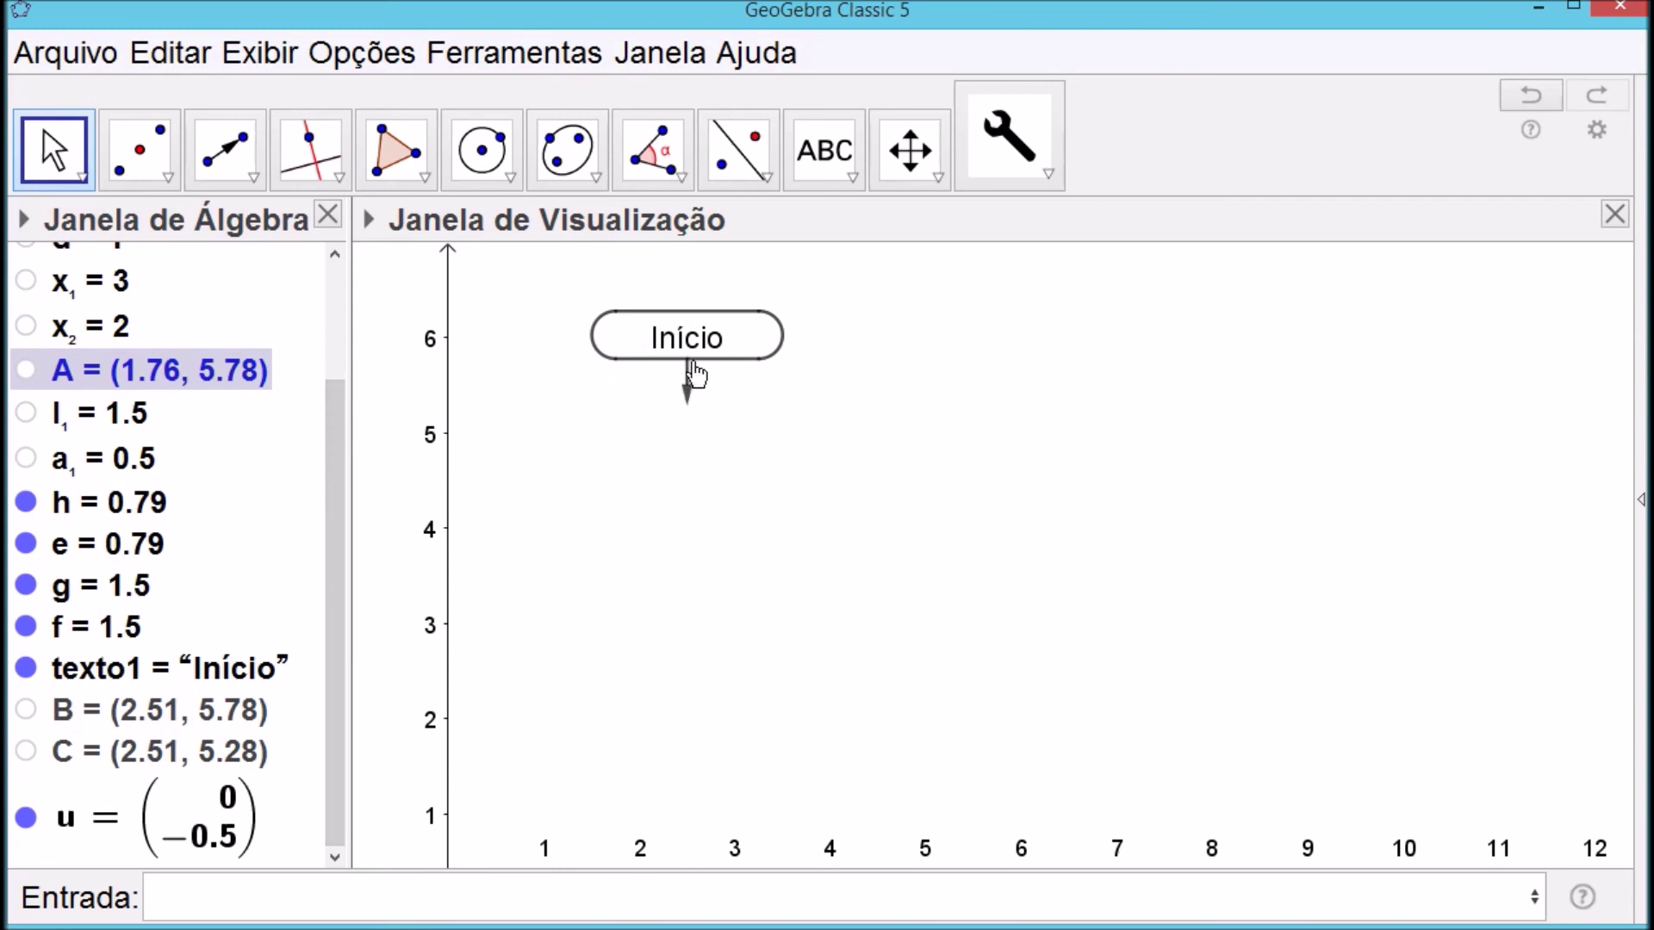
# Nudge point A to about (1.73, 5.75) to centre the start shape around "Início", and hide the point
pyautogui.click(26, 371)
pyautogui.click(615, 370)
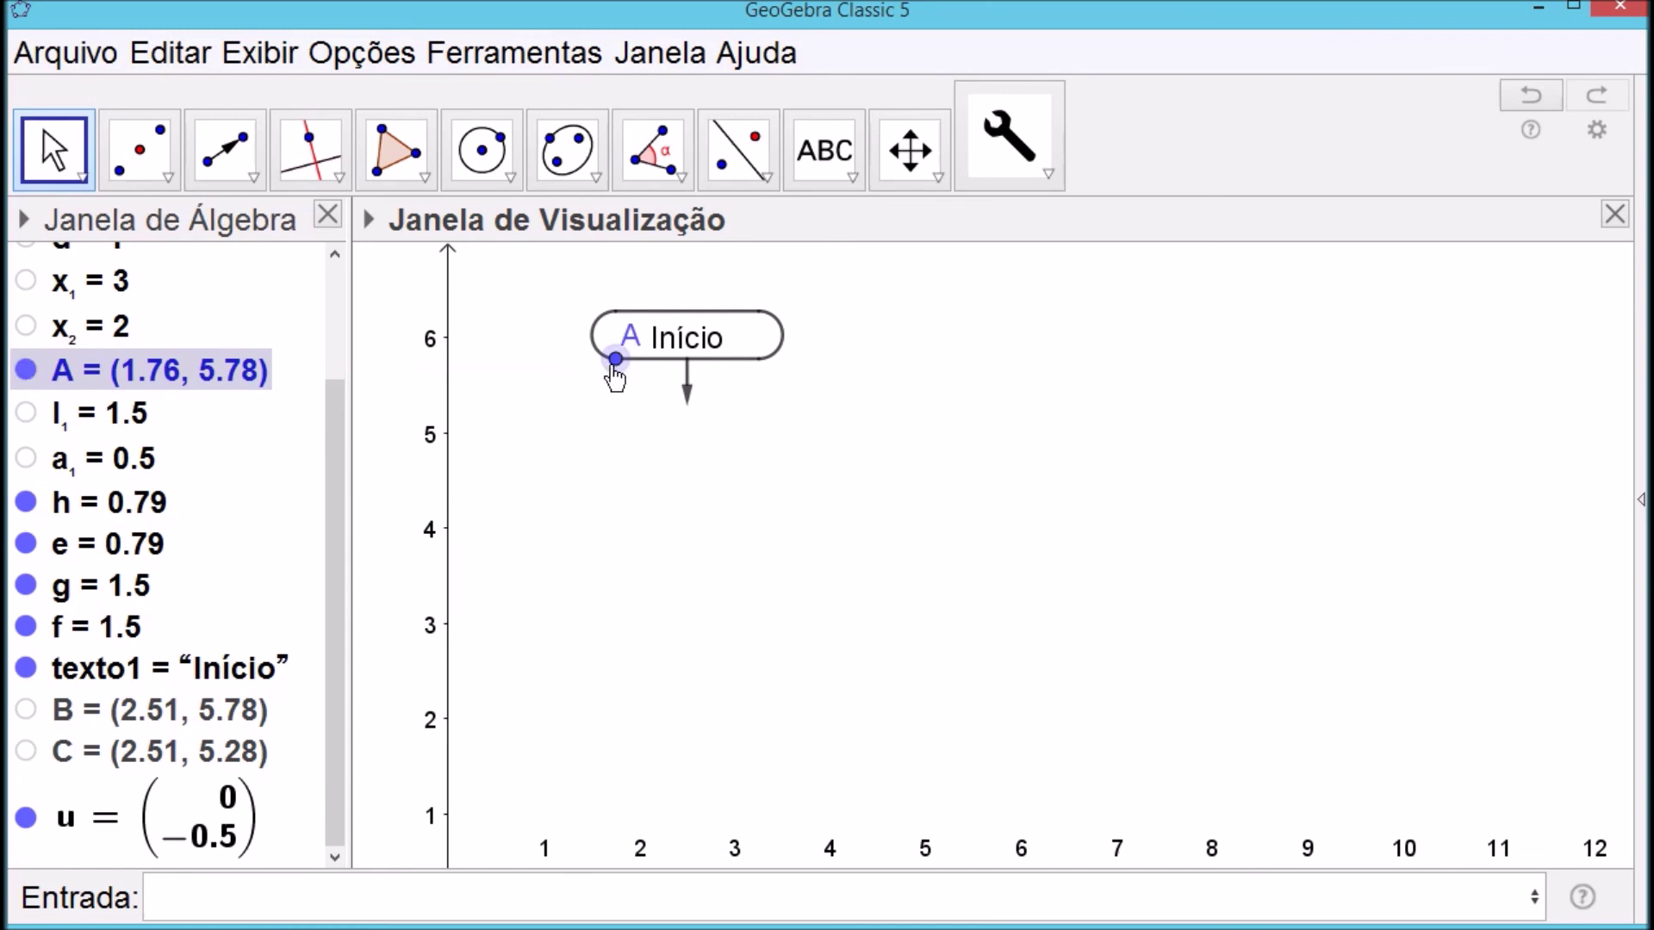
pyautogui.moveTo(614, 368); pyautogui.dragTo(614, 363)
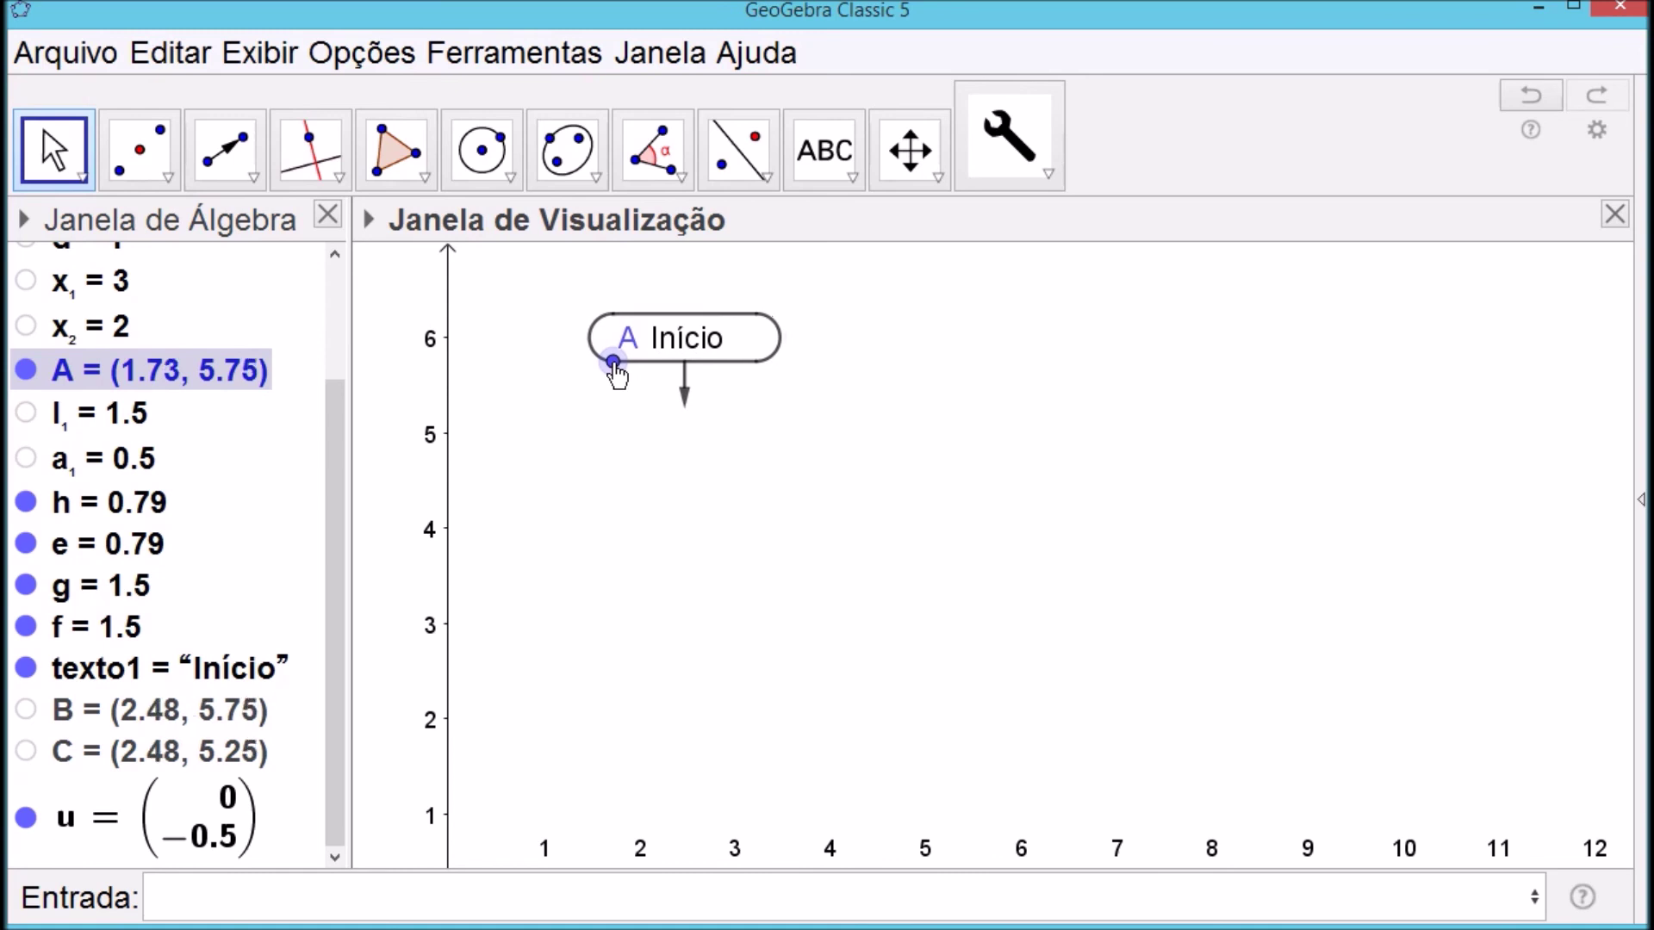
pyautogui.click(26, 370)
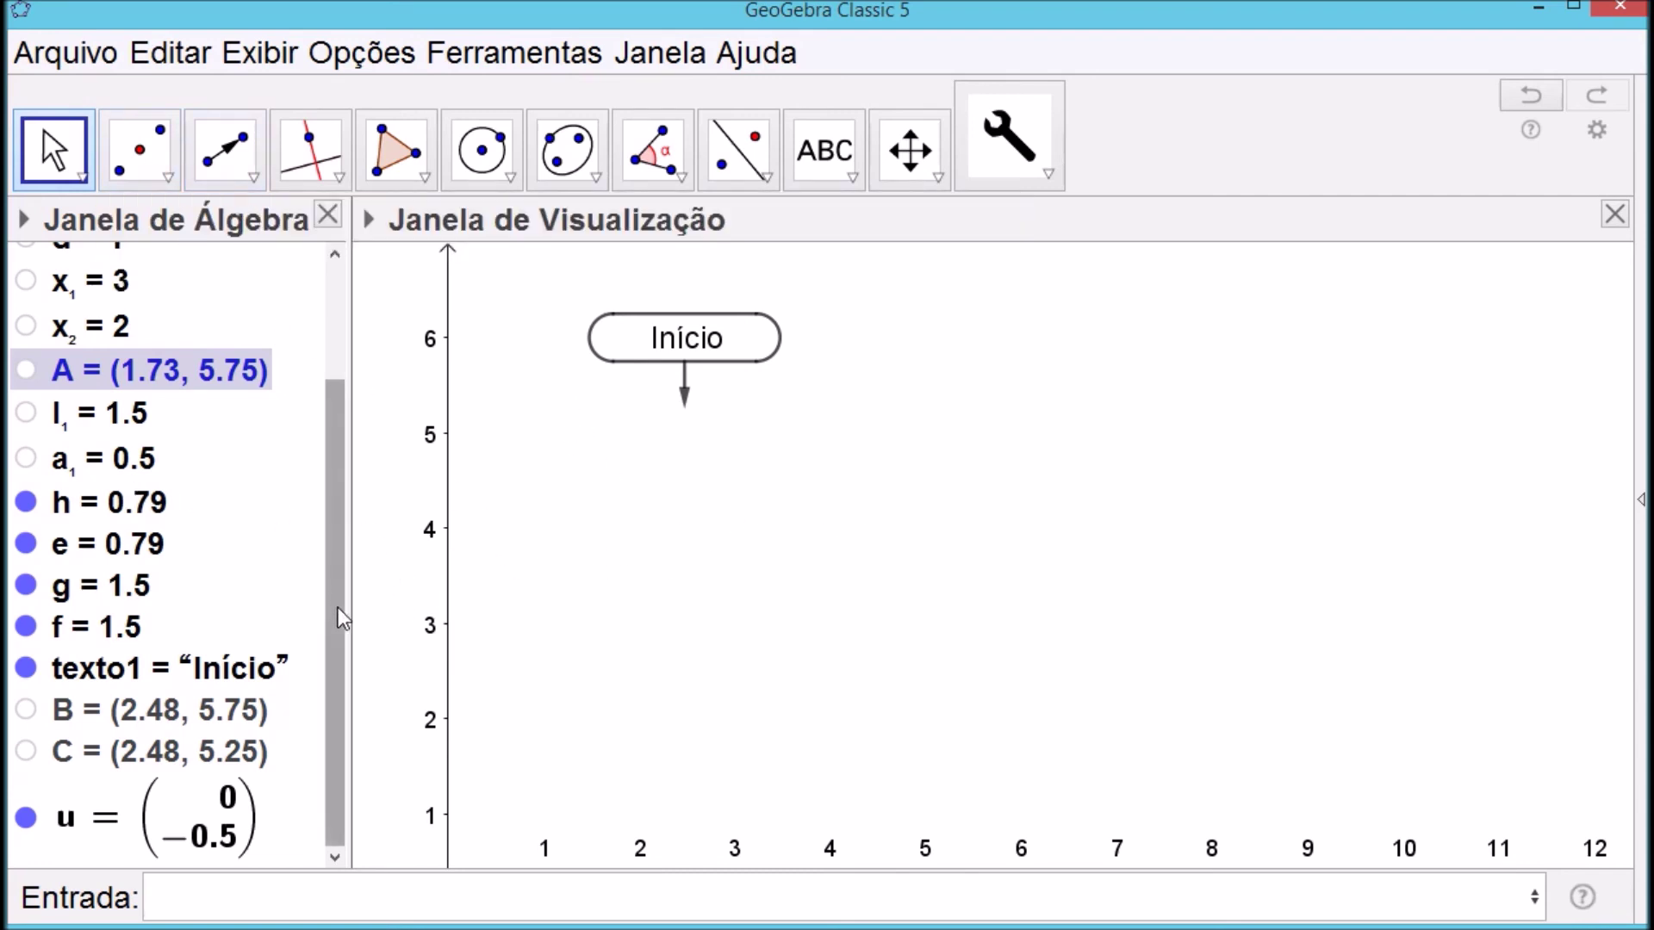
# Define the data shape's size parameters l_2 = 2 and a_2 = 1
pyautogui.click(289, 887)
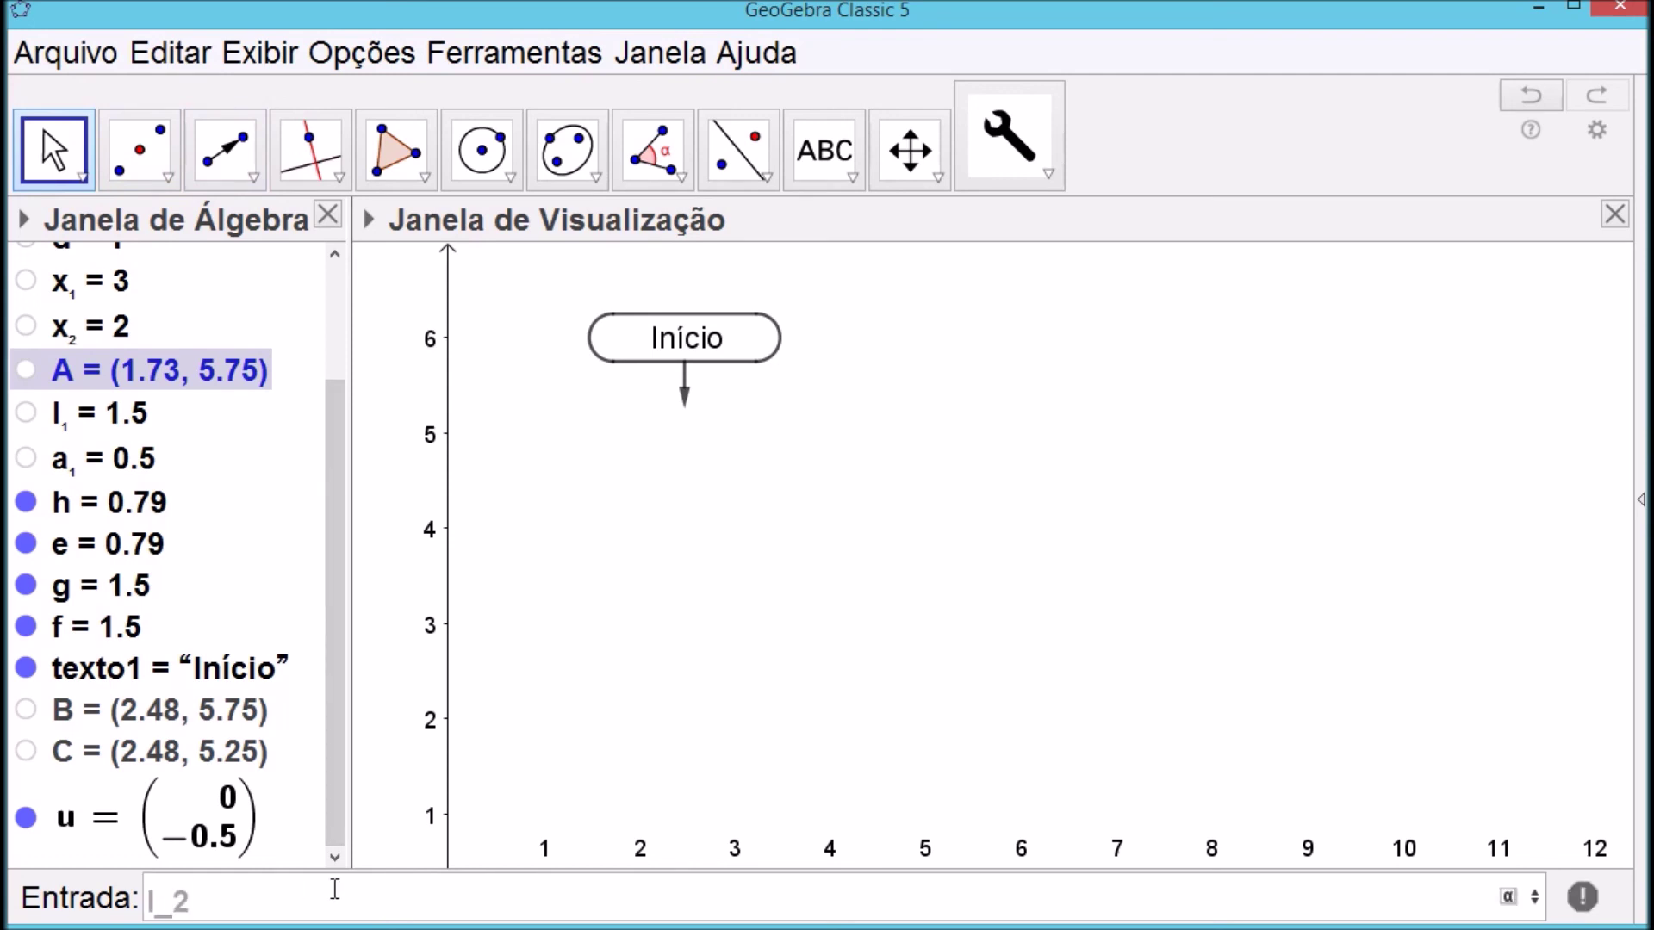
pyautogui.write('l_2=1')
pyautogui.press('Return')
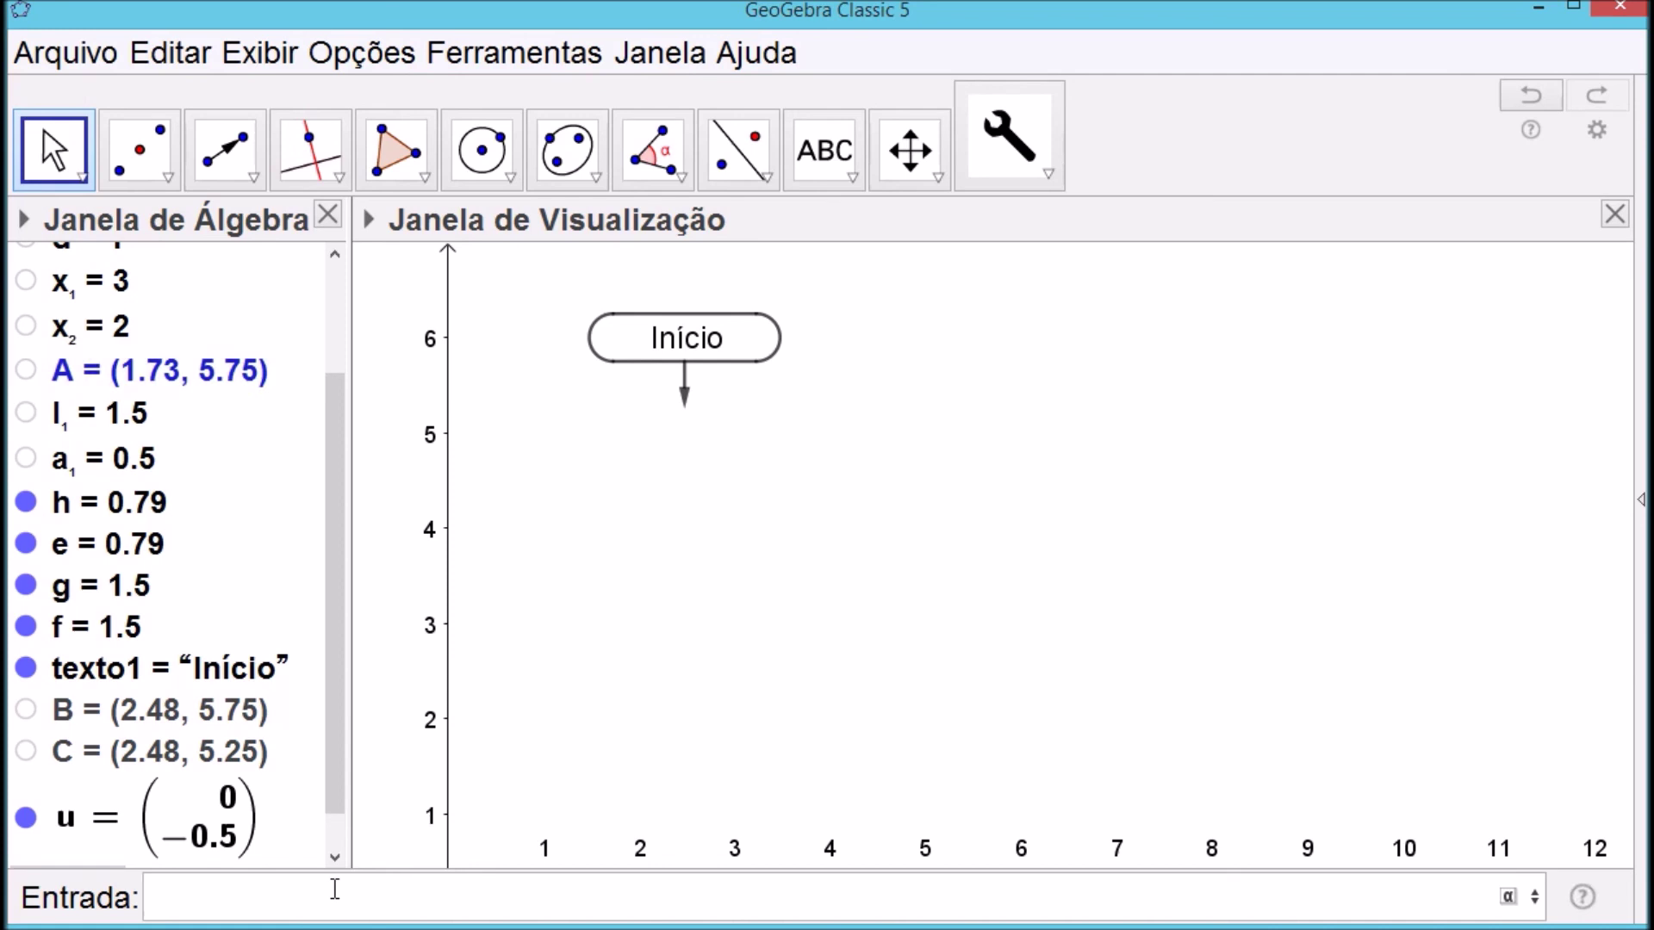
pyautogui.write('a_2=')
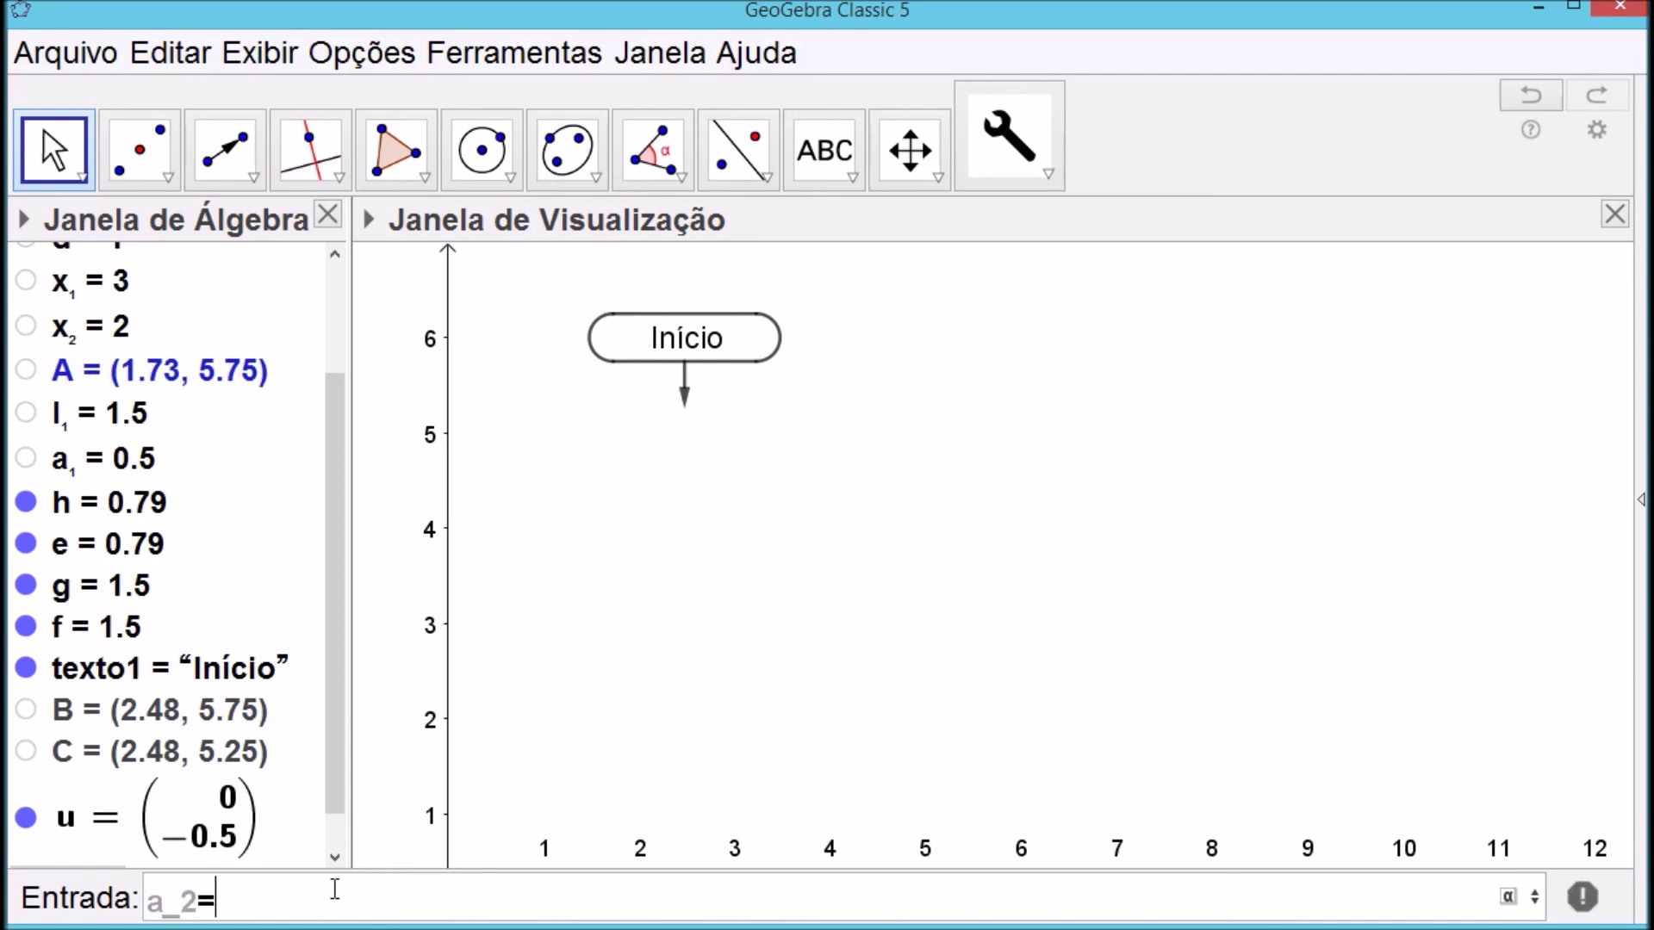
pyautogui.write('1')
pyautogui.press('Return')
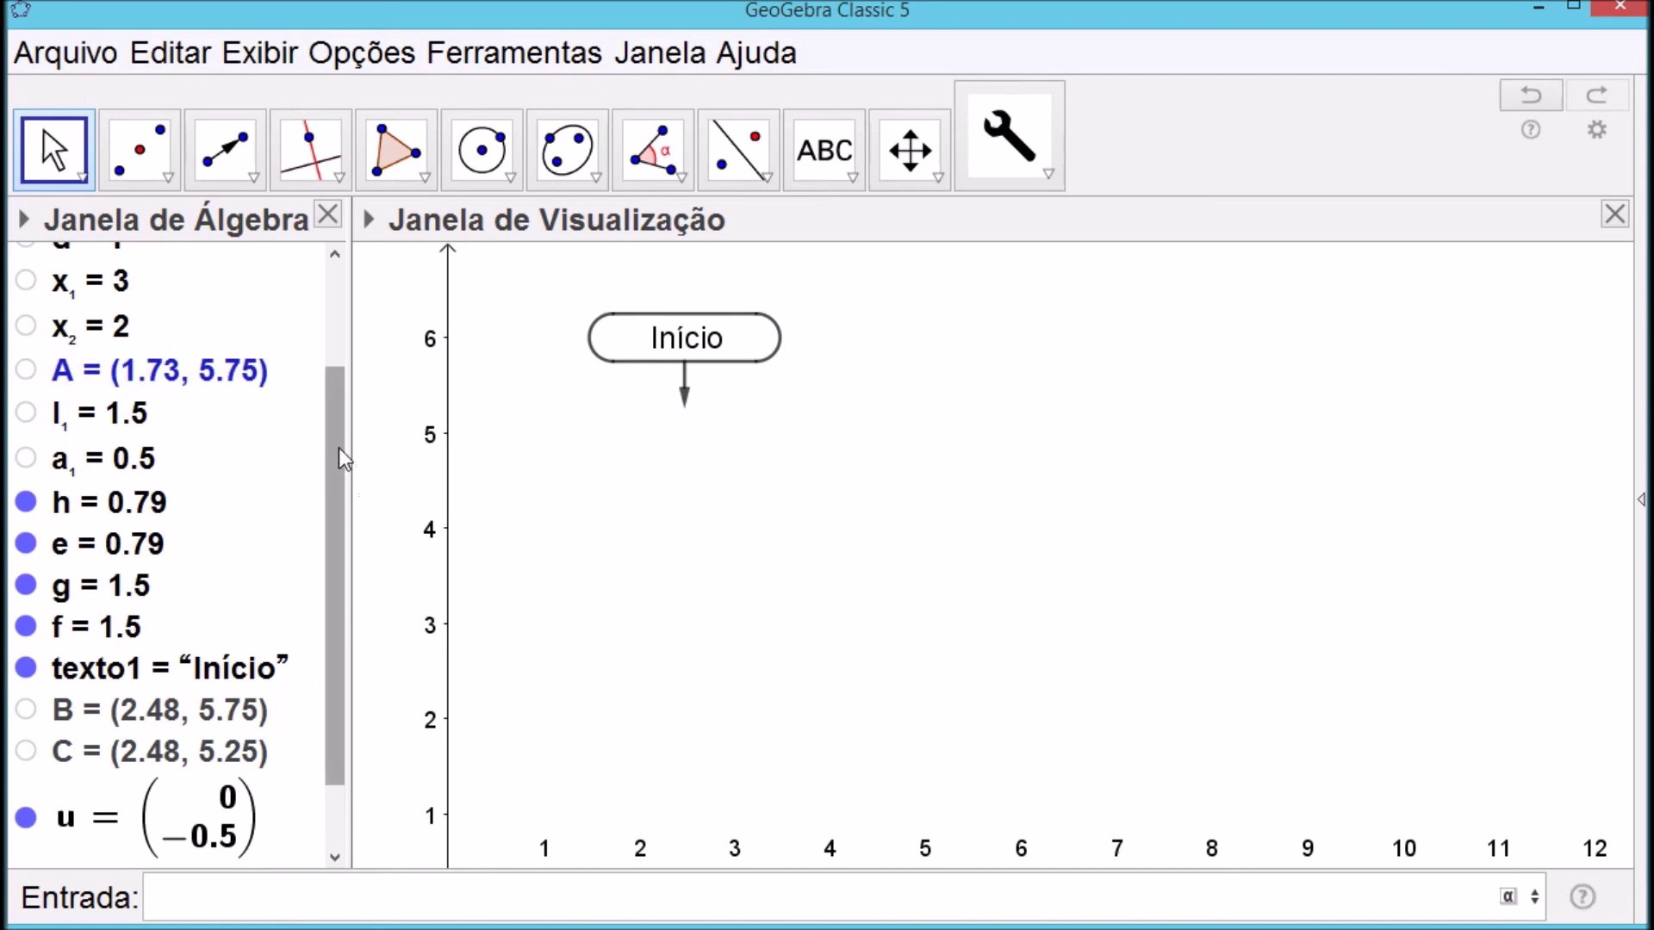
pyautogui.scroll(-2, 339, 448)
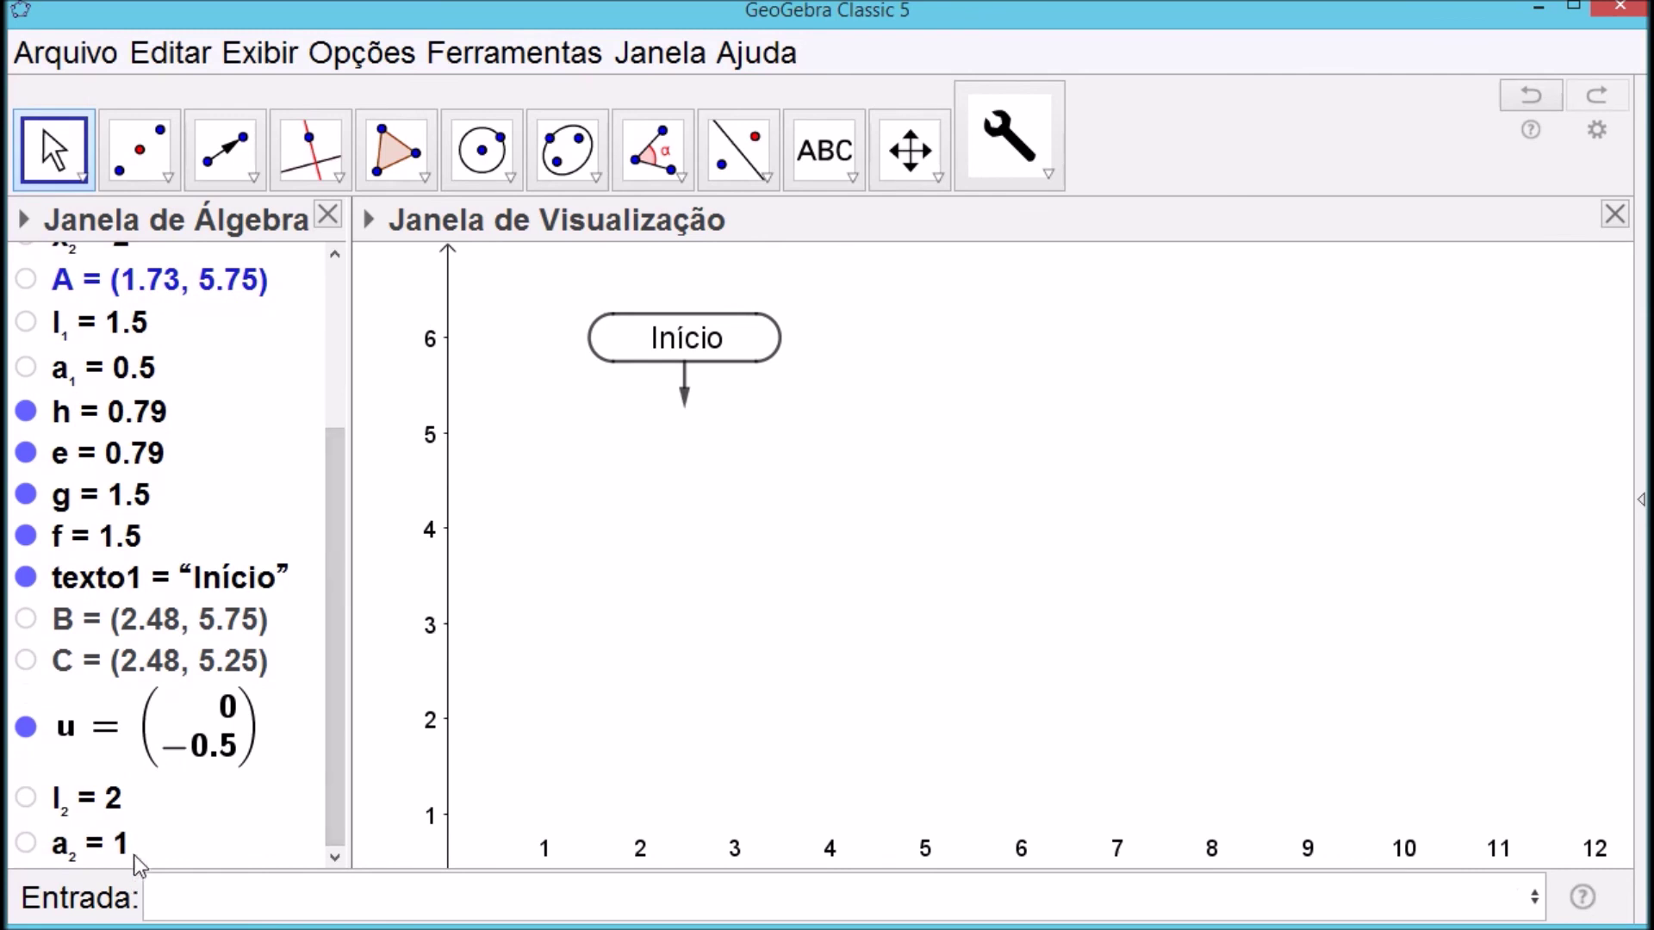
# Place a free point at about (1.5, 4.08) below the start arrow
pyautogui.click(172, 168)
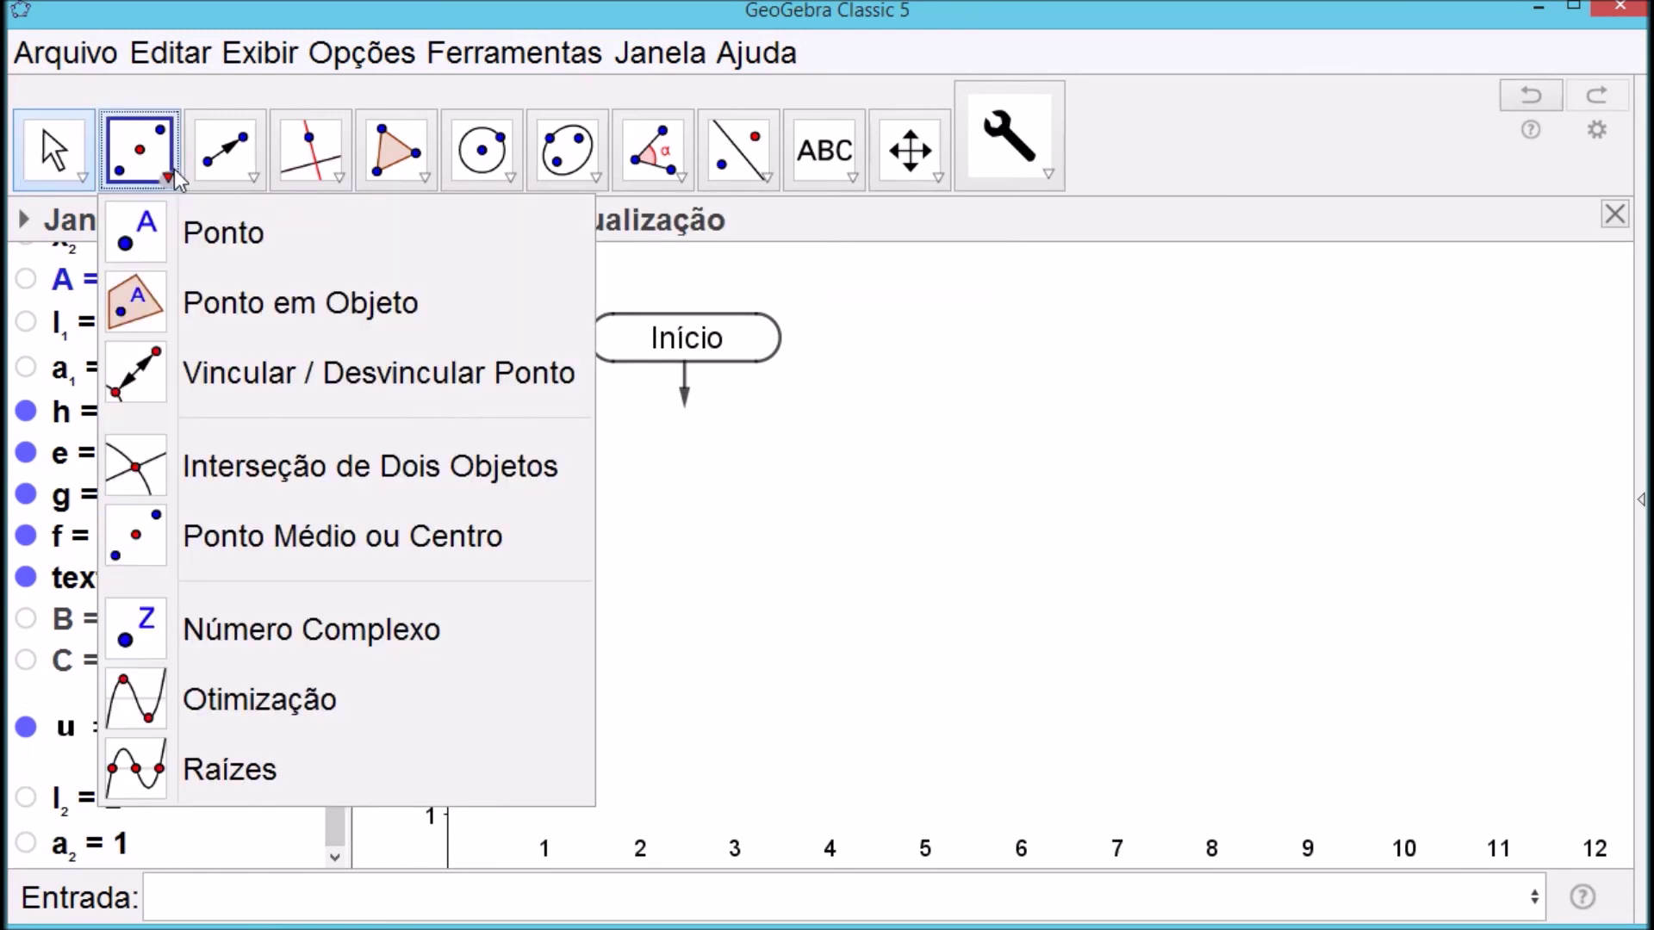
pyautogui.click(159, 246)
pyautogui.click(591, 521)
pyautogui.click(69, 151)
# Create a data parallelogram from point D with the Dados tool, using l_2 as width and a_2 as height
pyautogui.click(1047, 175)
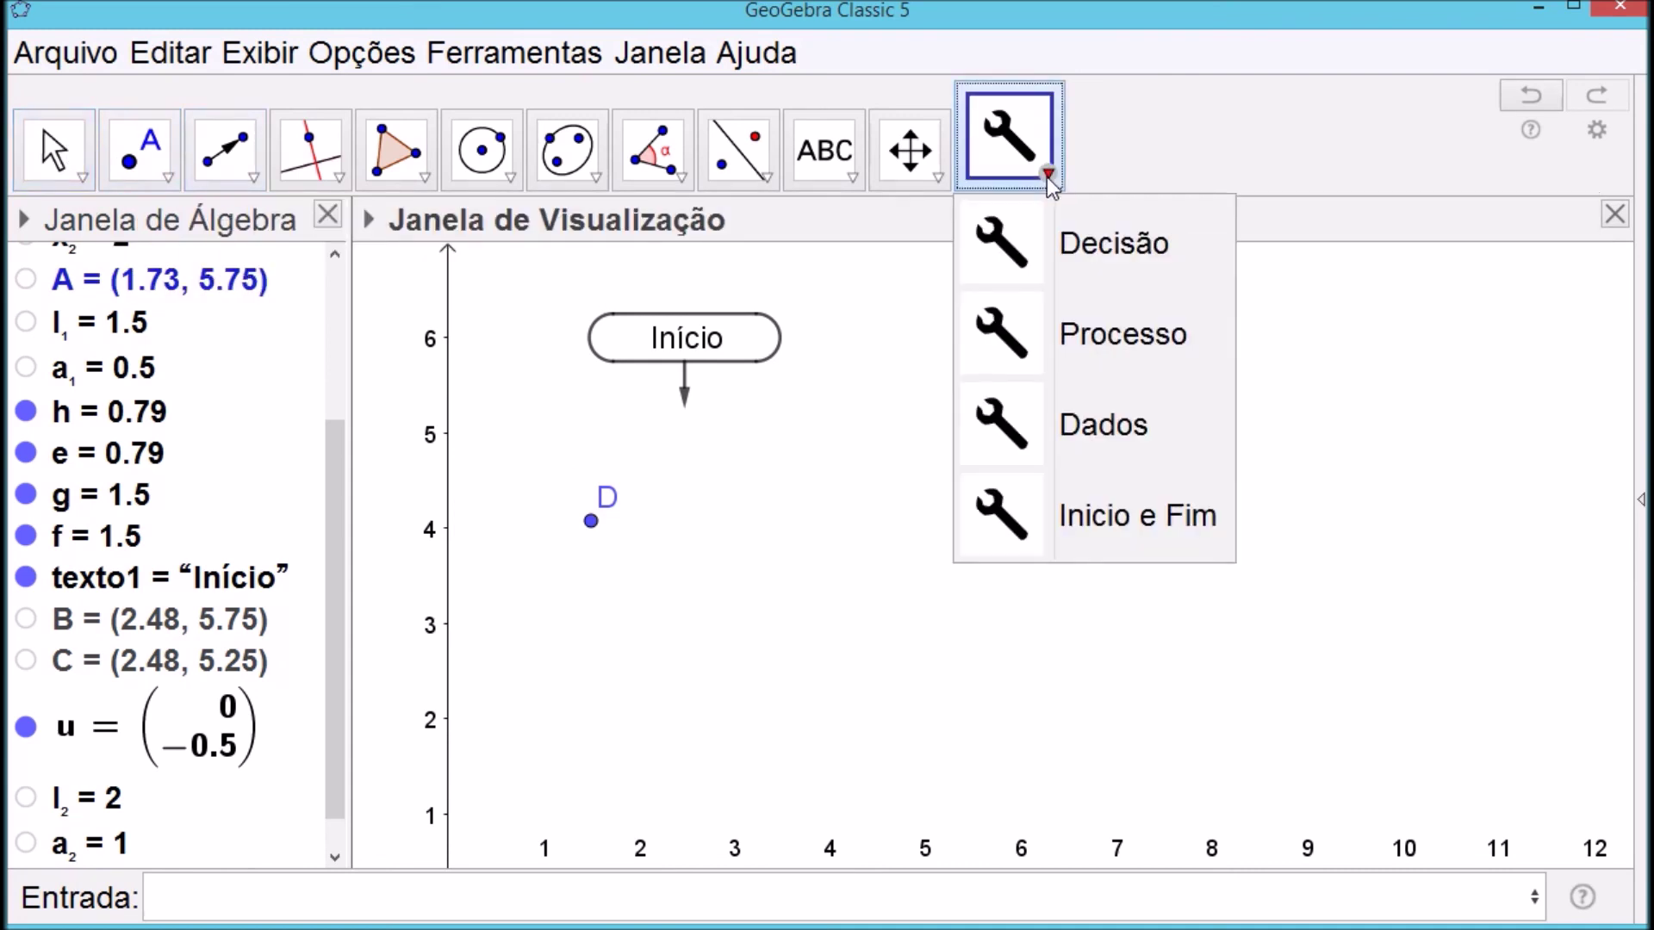
pyautogui.click(1119, 427)
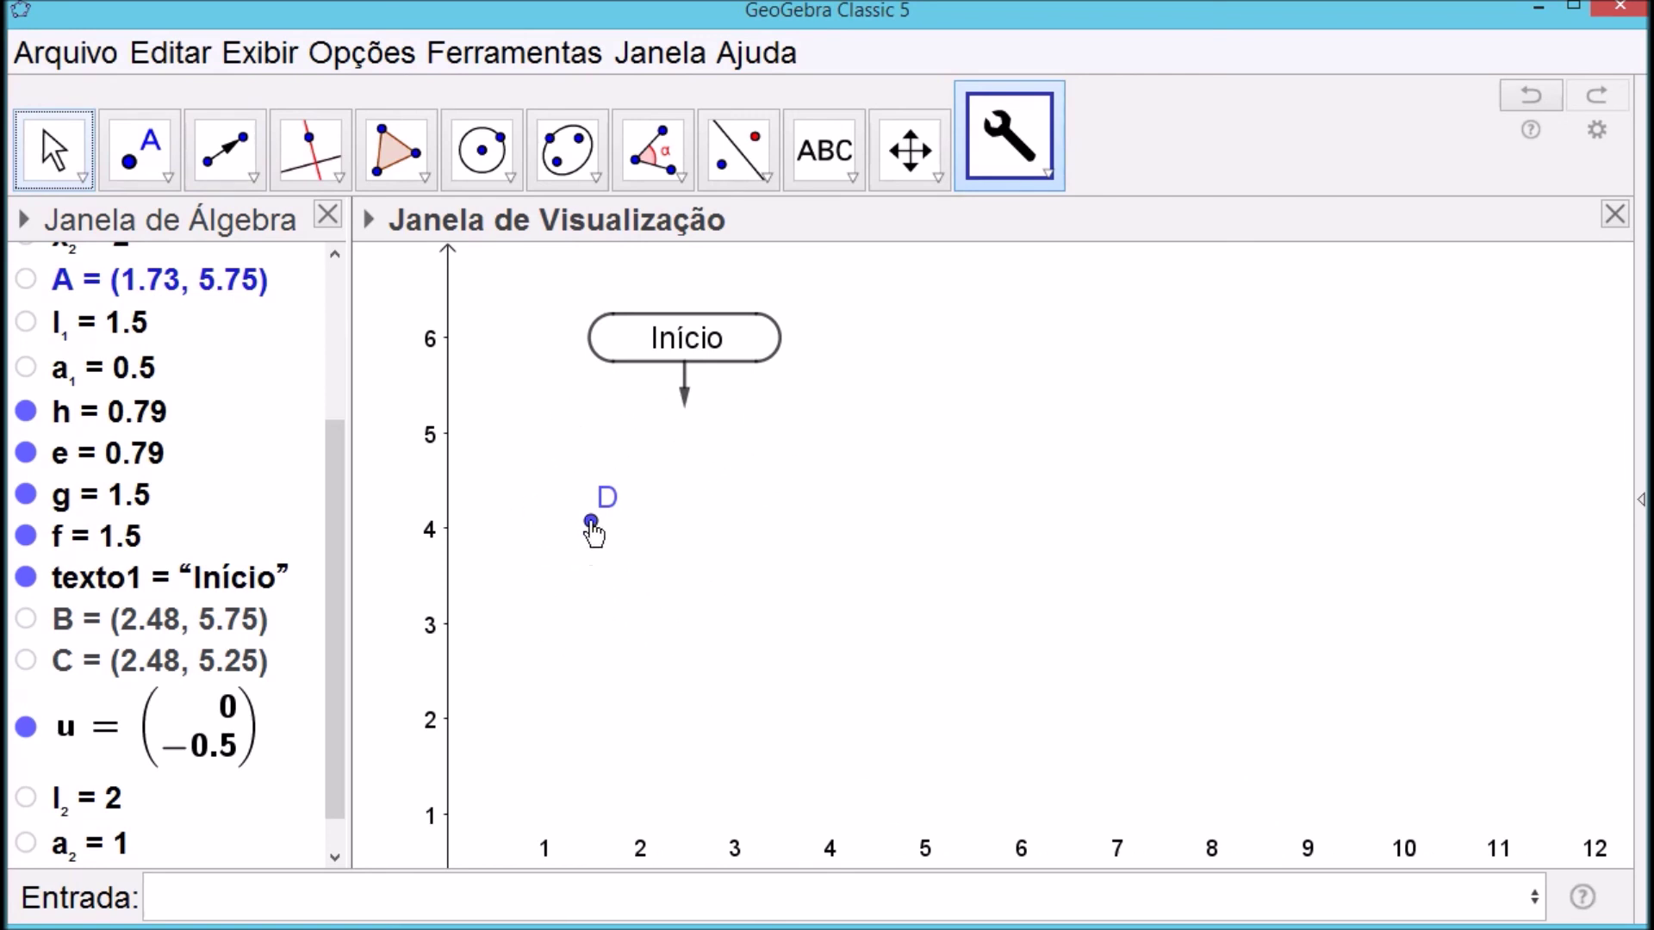
pyautogui.click(591, 522)
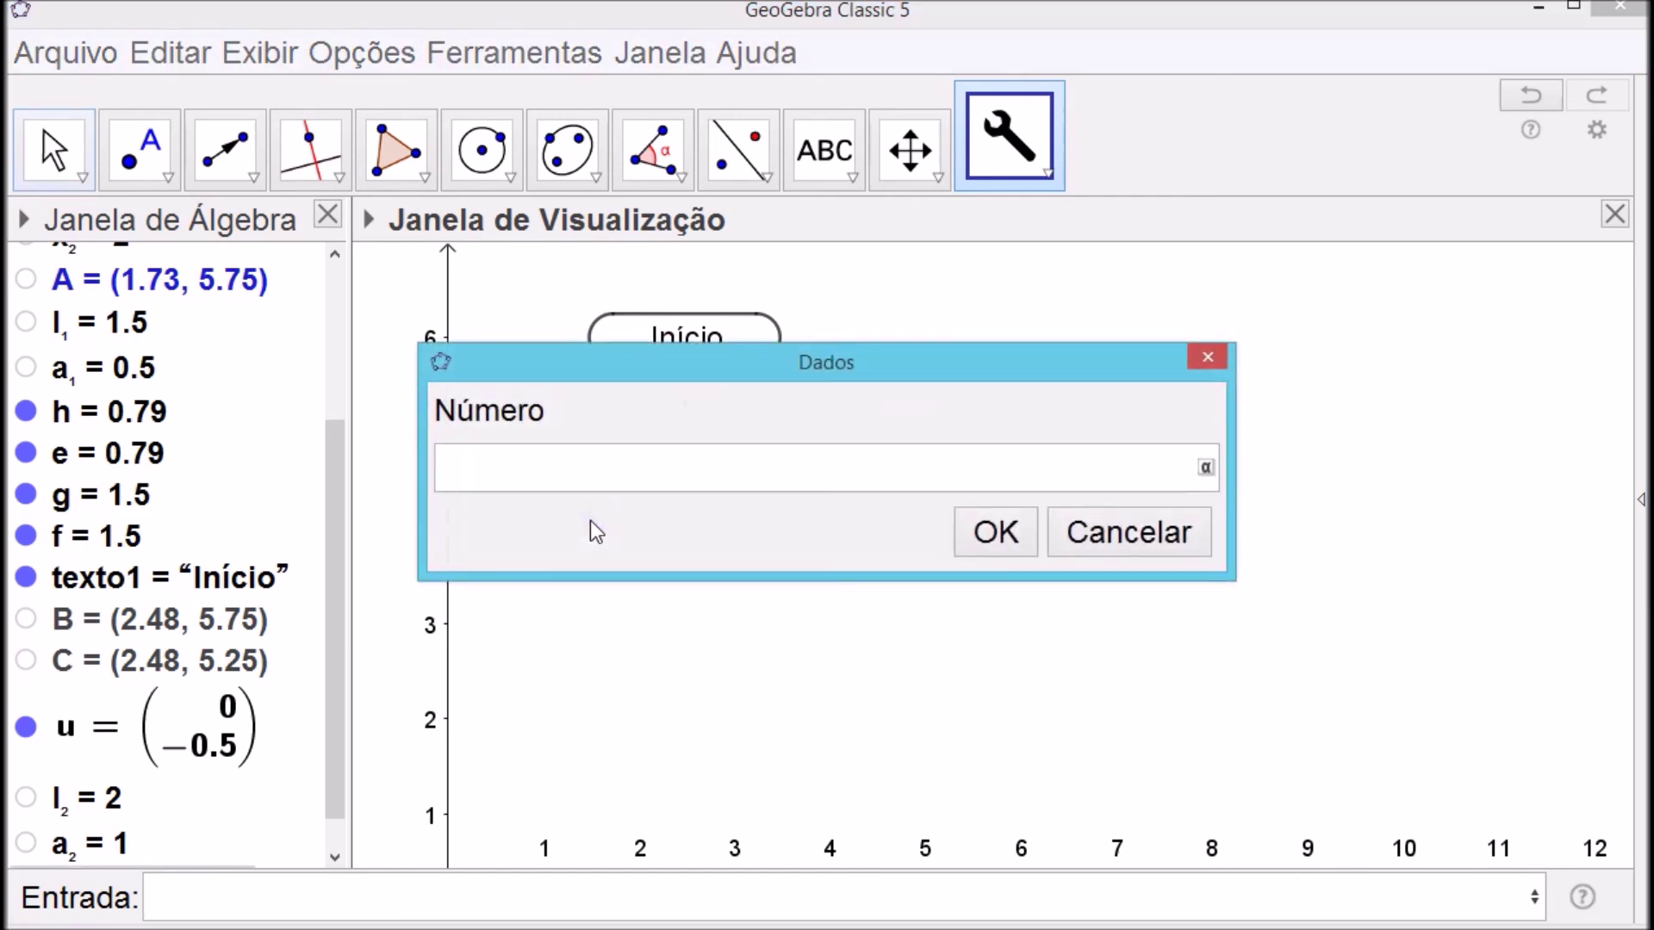
pyautogui.write('l_2')
pyautogui.click(1013, 527)
pyautogui.click(1011, 551)
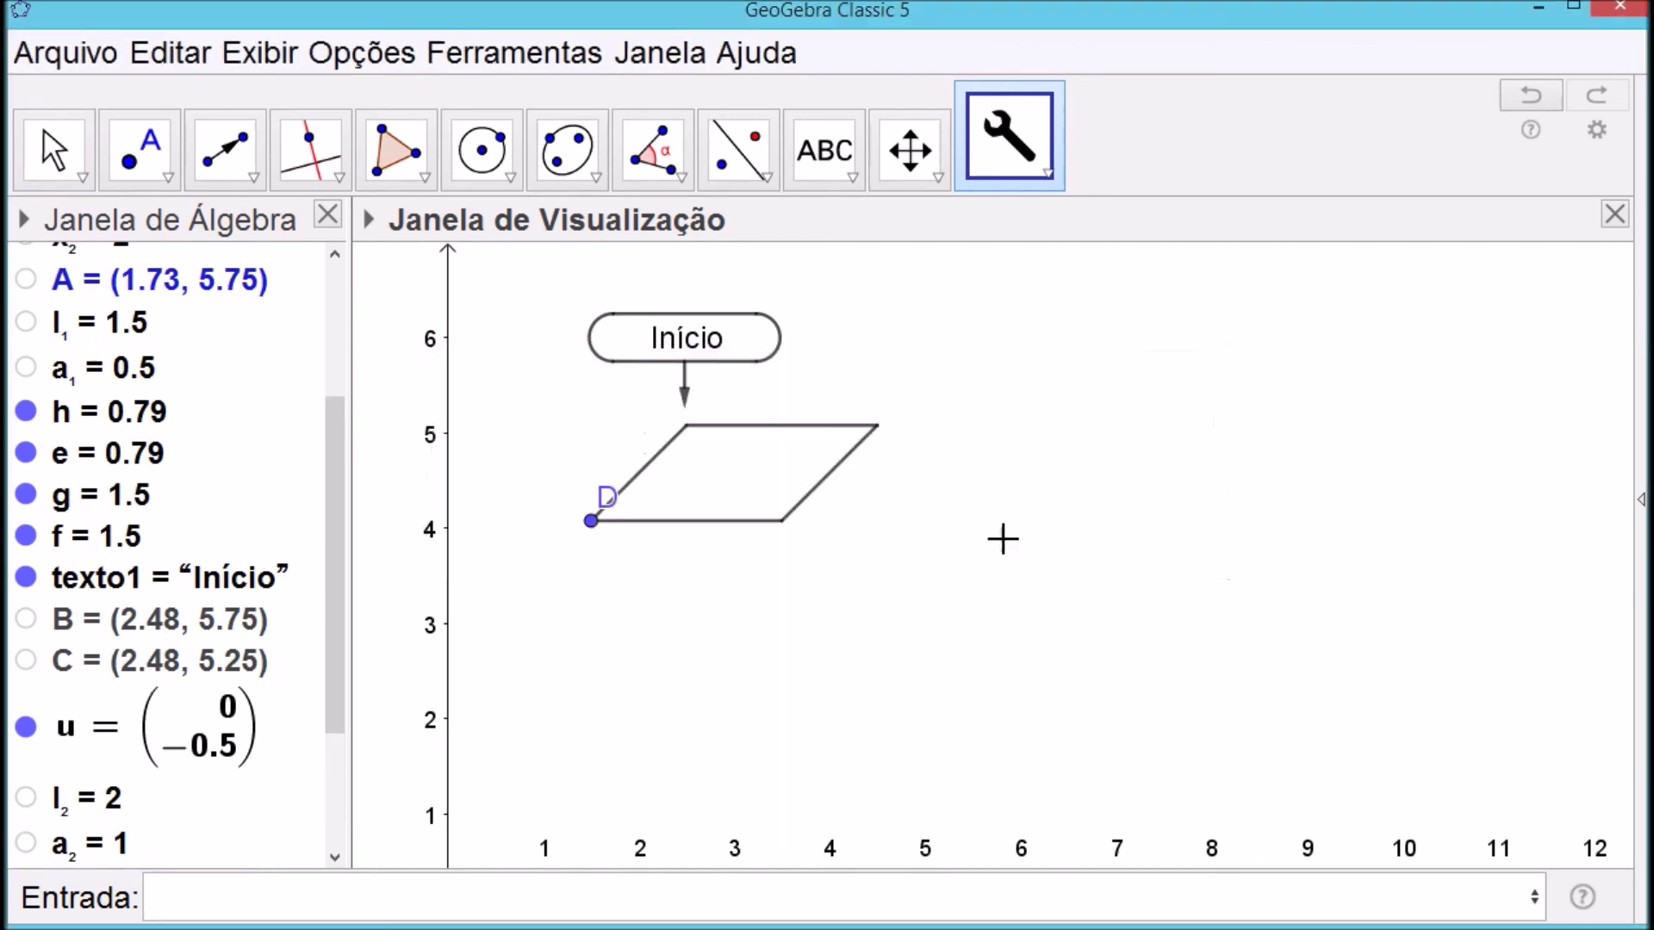
pyautogui.click(52, 148)
# Set the data shape's width parameter l_2 to 1.5
pyautogui.moveTo(336, 532); pyautogui.dragTo(331, 646)
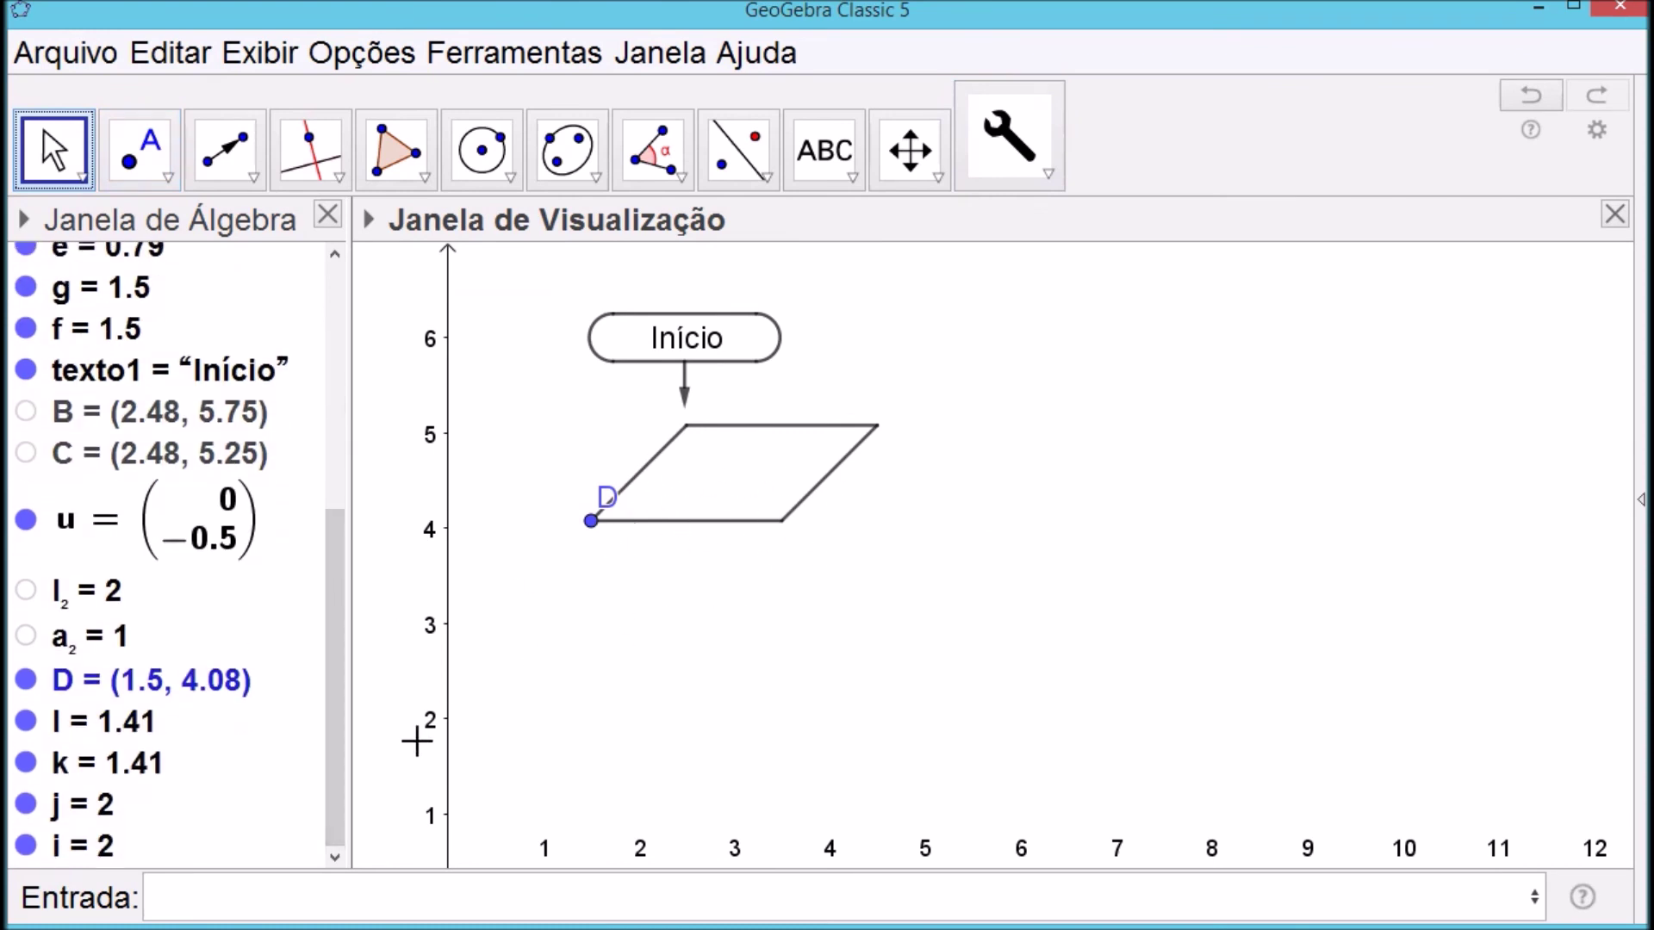
pyautogui.doubleClick(128, 594)
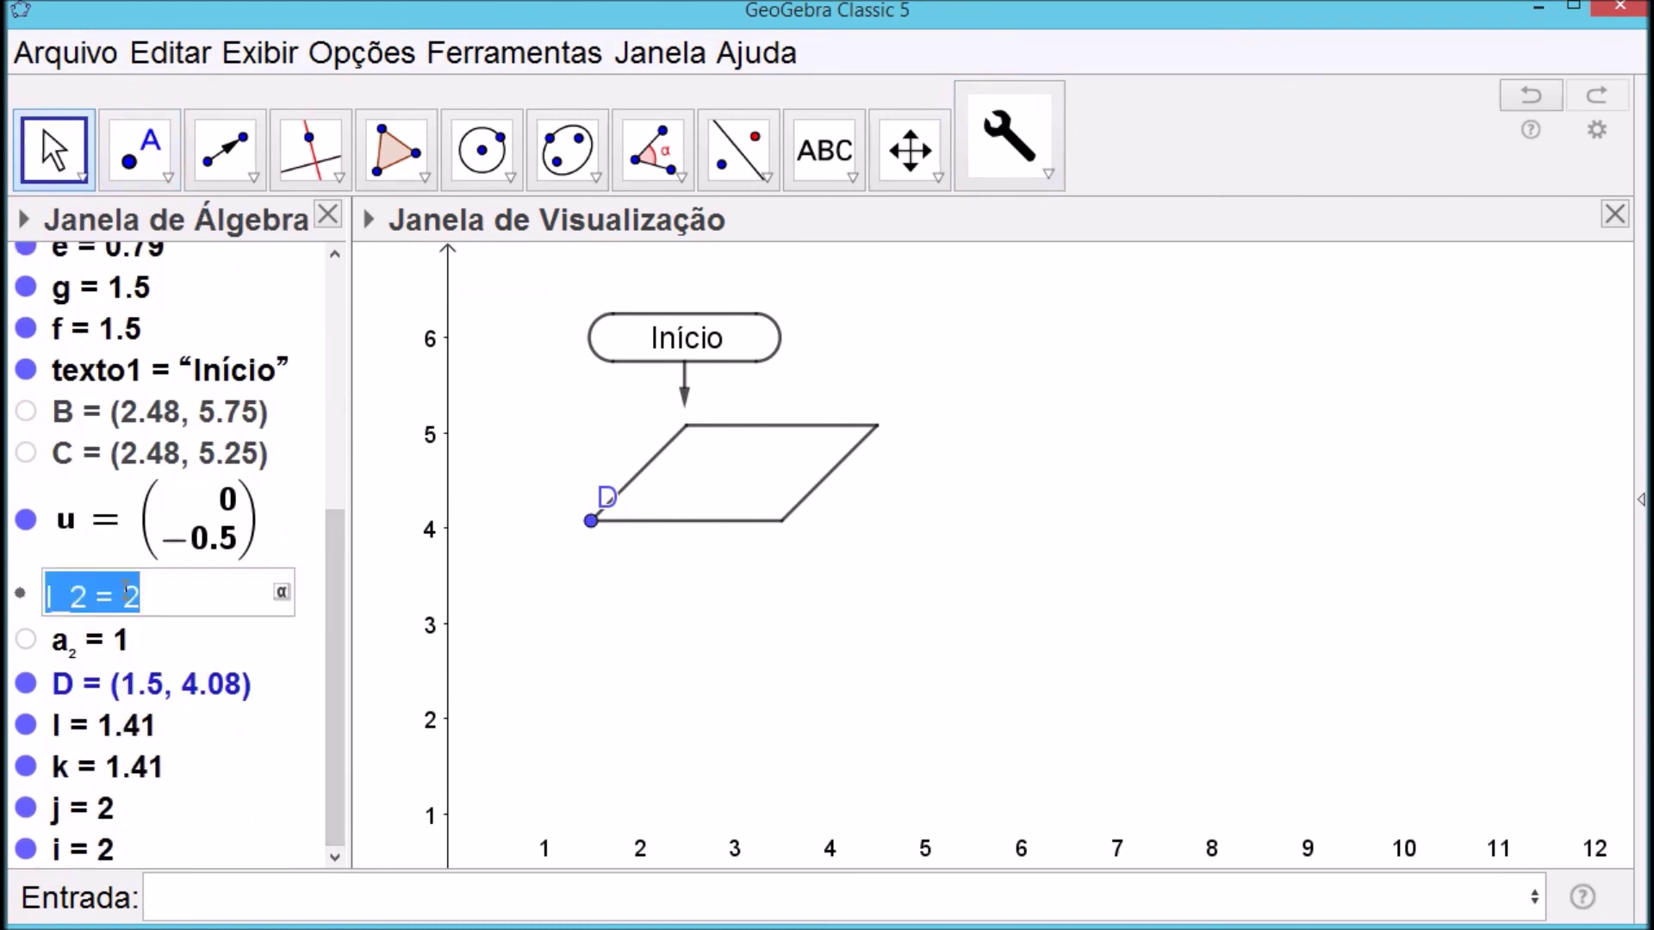
pyautogui.click(172, 605)
pyautogui.hotkey('shift', 'Left')
pyautogui.write('1')
pyautogui.press('Return')
# Set a_2 to 0.5 and move point D to about (1.23, 4.74) so the parallelogram meets the start arrow's tip
pyautogui.click(121, 638)
pyautogui.click(177, 646)
pyautogui.press('End')
pyautogui.hotkey('shift', 'Left')
pyautogui.write('0.5')
pyautogui.press('Return')
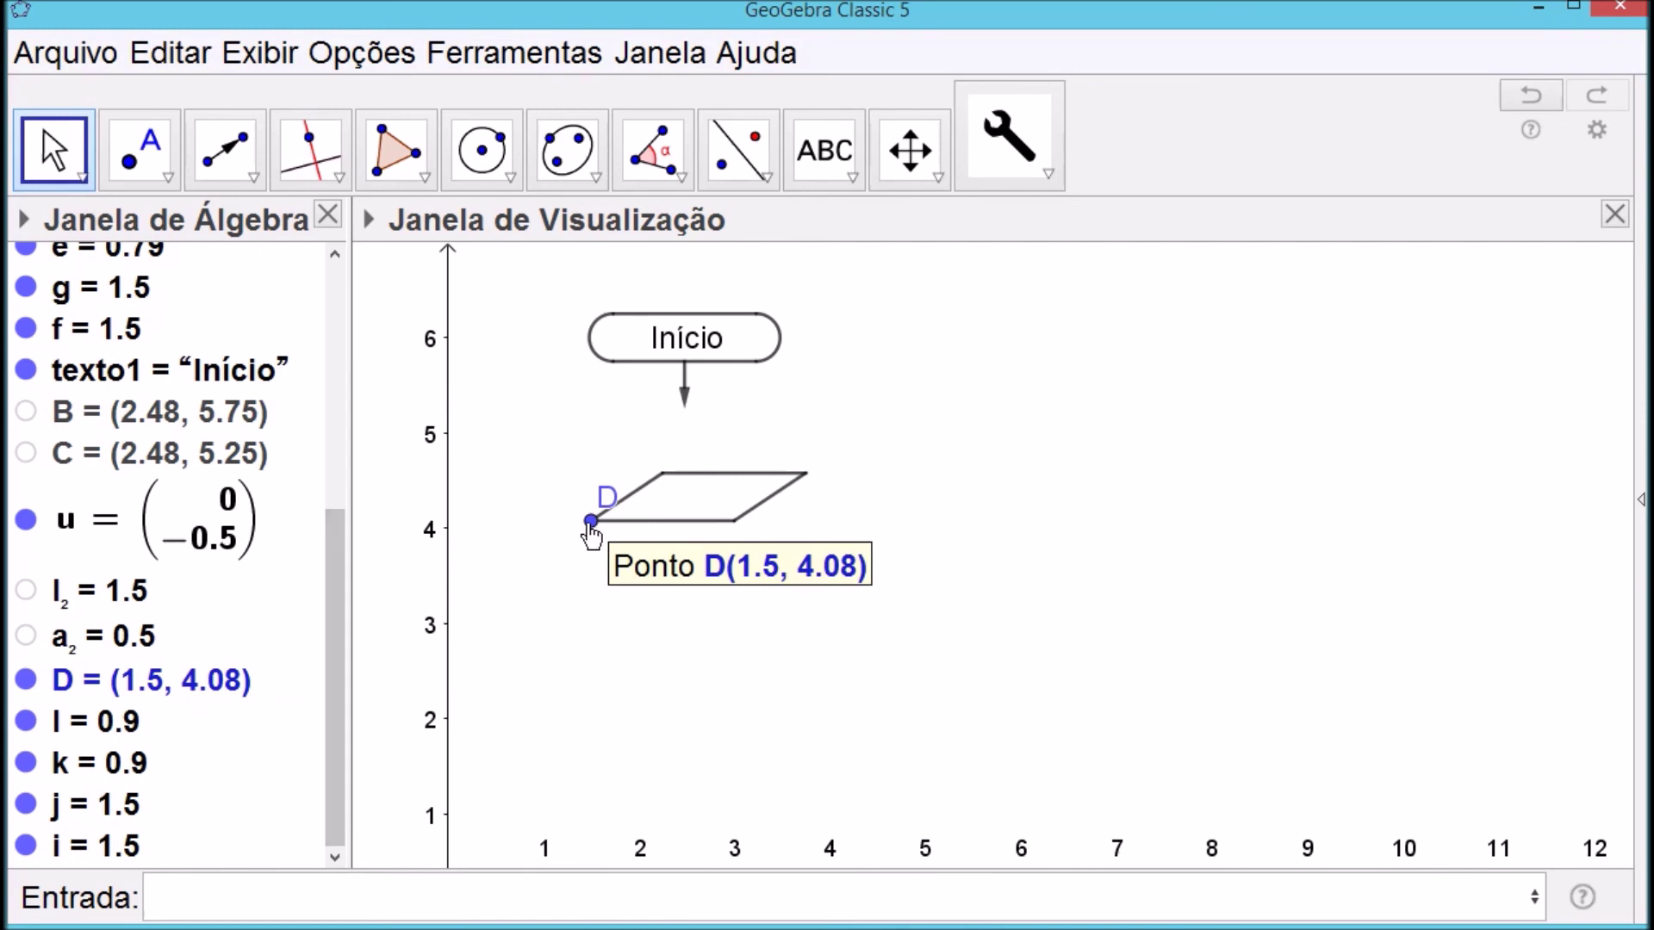
pyautogui.moveTo(597, 532); pyautogui.dragTo(569, 470)
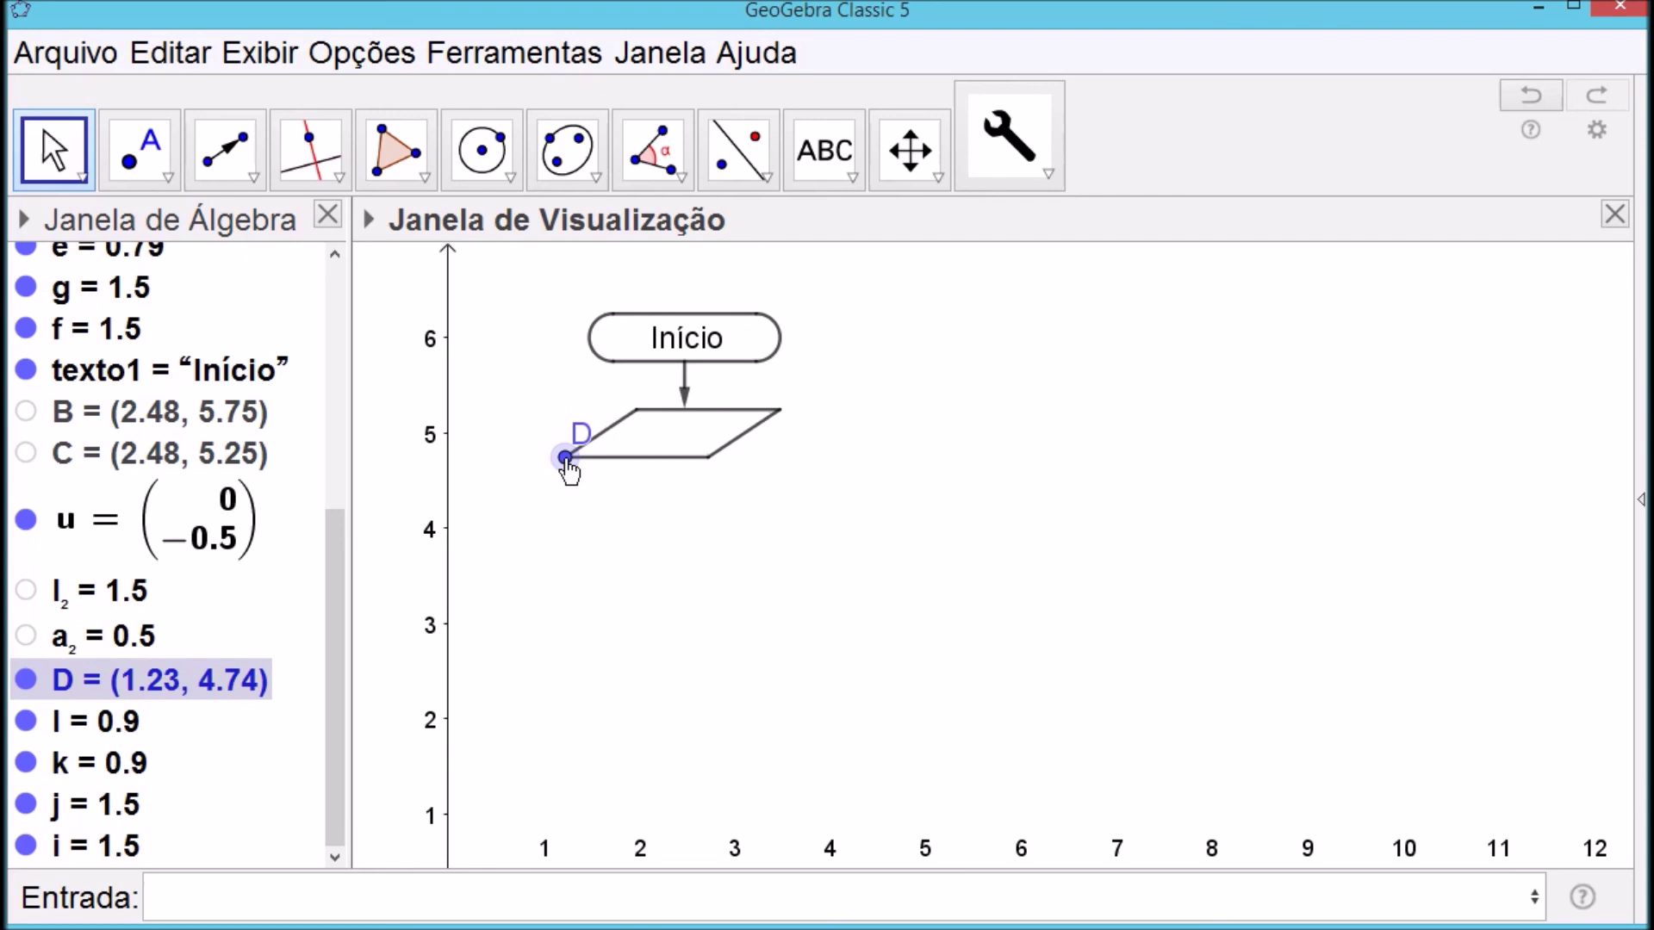
pyautogui.click(649, 558)
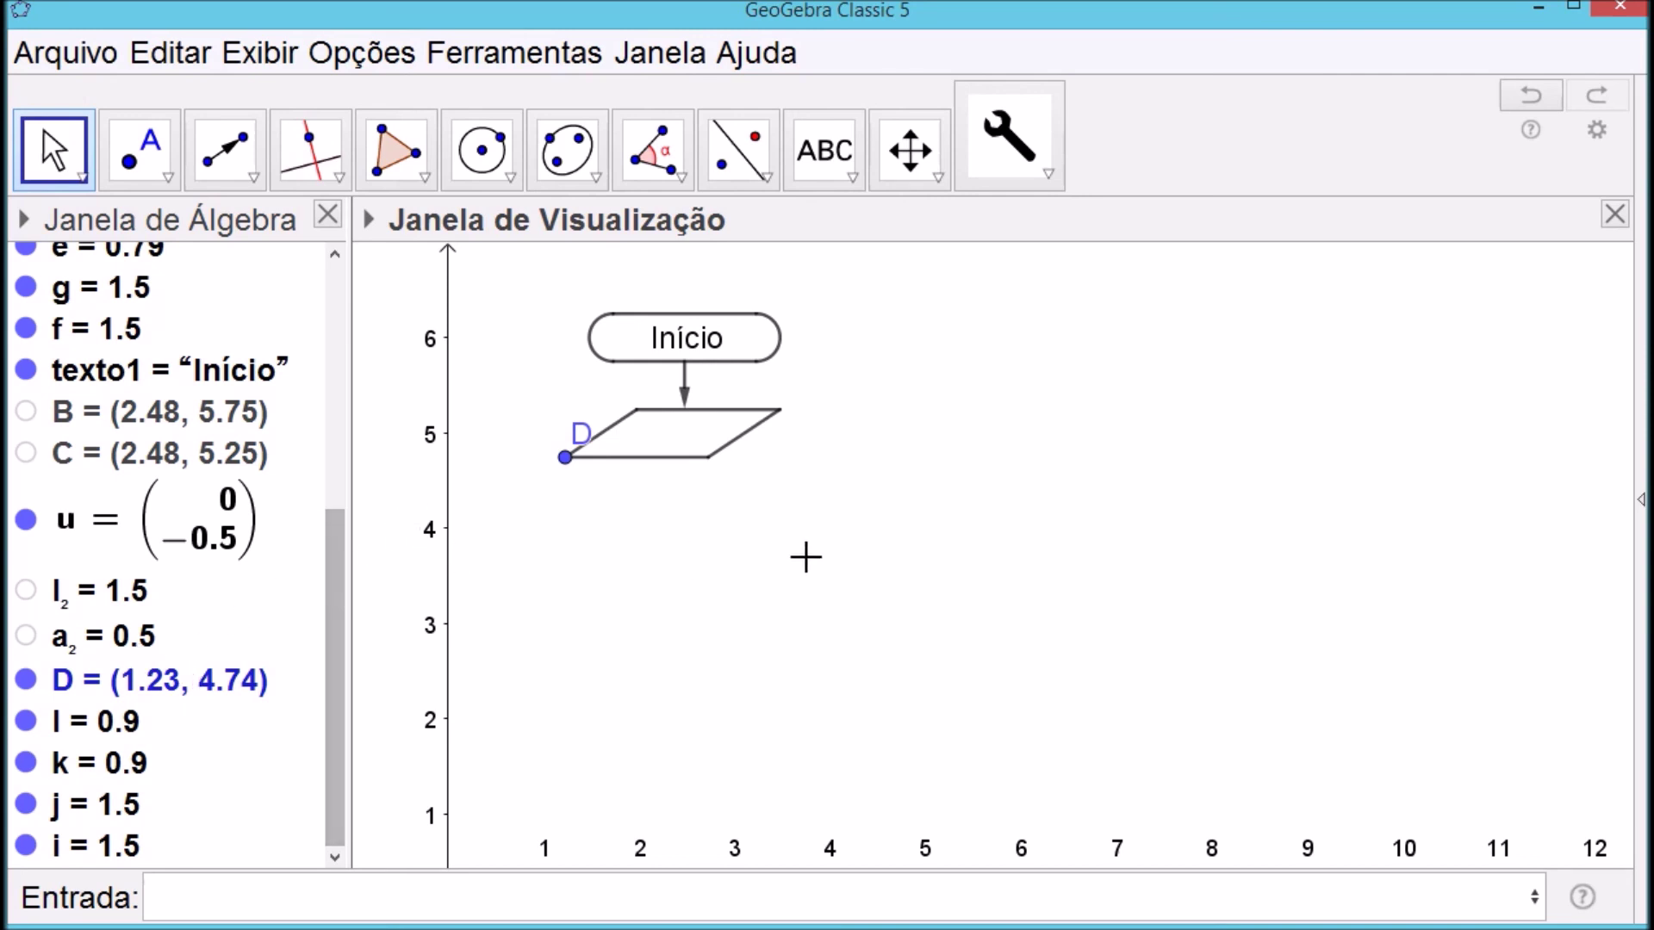
# Insert an input box captioned "a =" and linked to a = 1 in the empty area beside the flowchart
pyautogui.click(941, 176)
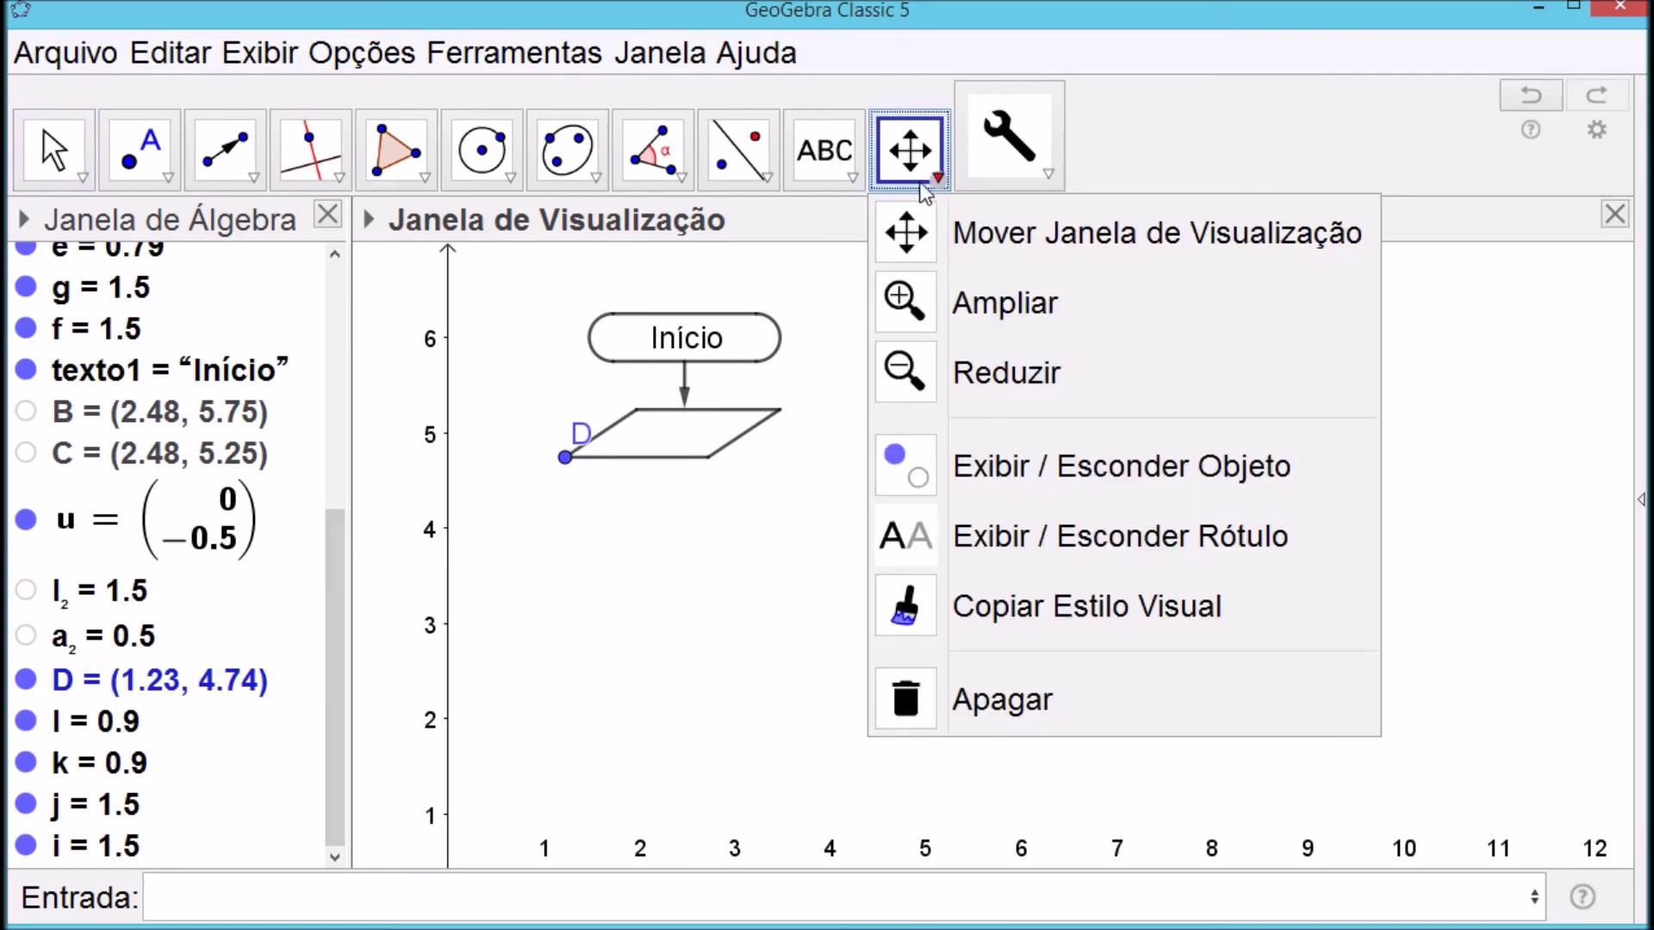
pyautogui.moveTo(846, 184)
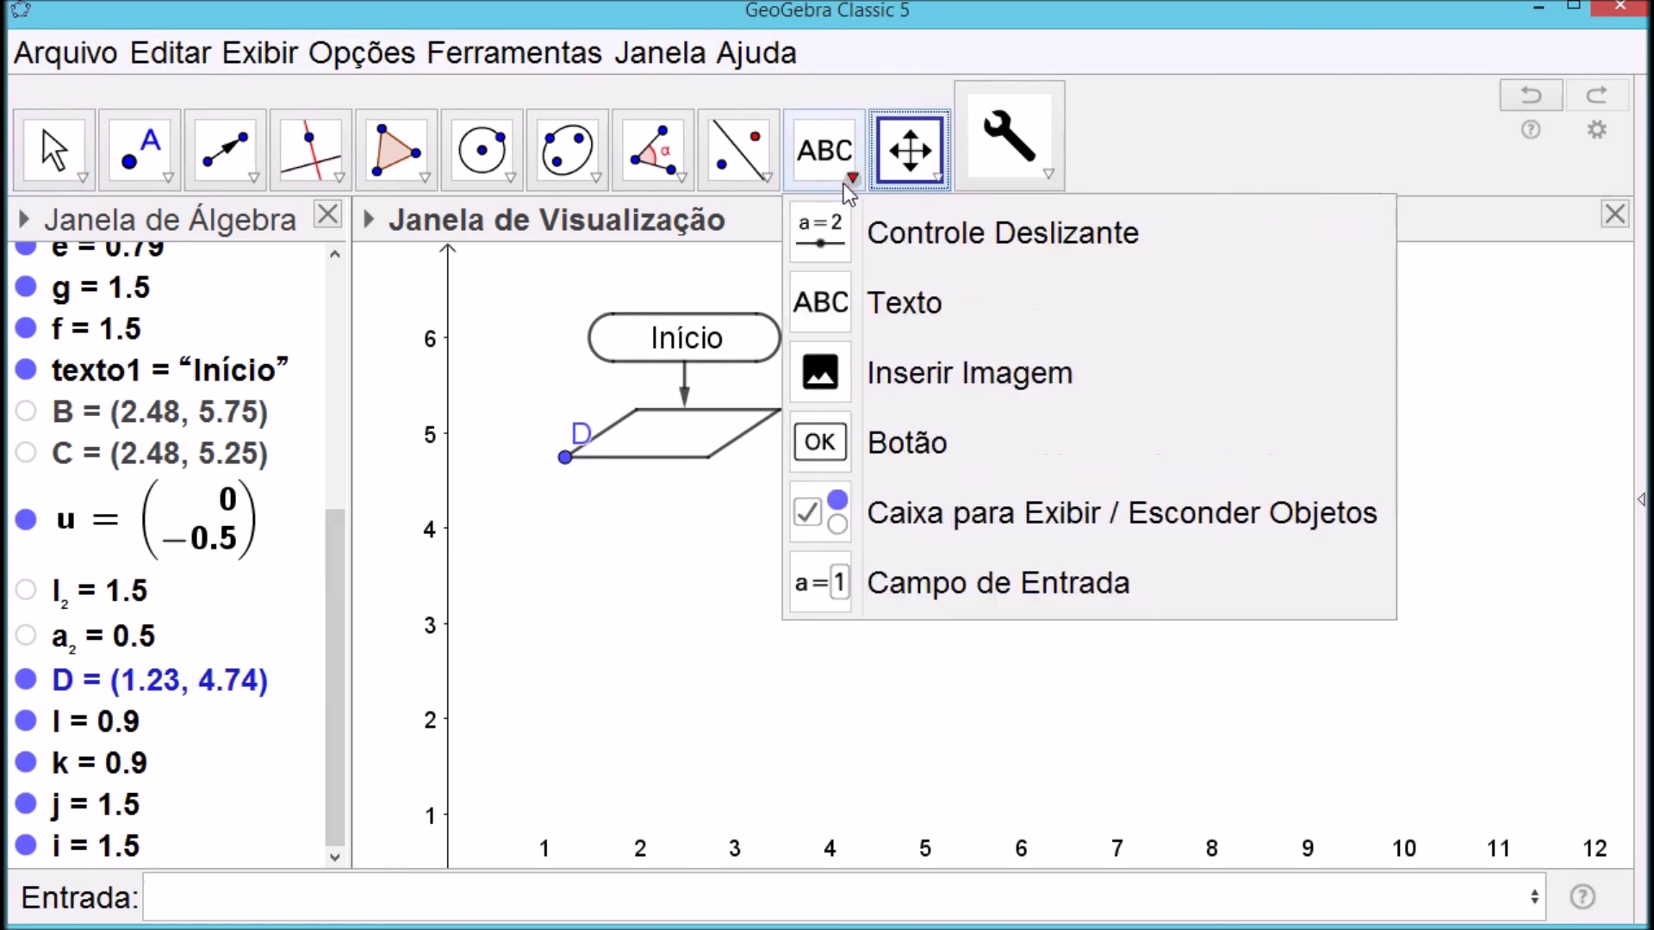
pyautogui.click(916, 586)
pyautogui.click(945, 350)
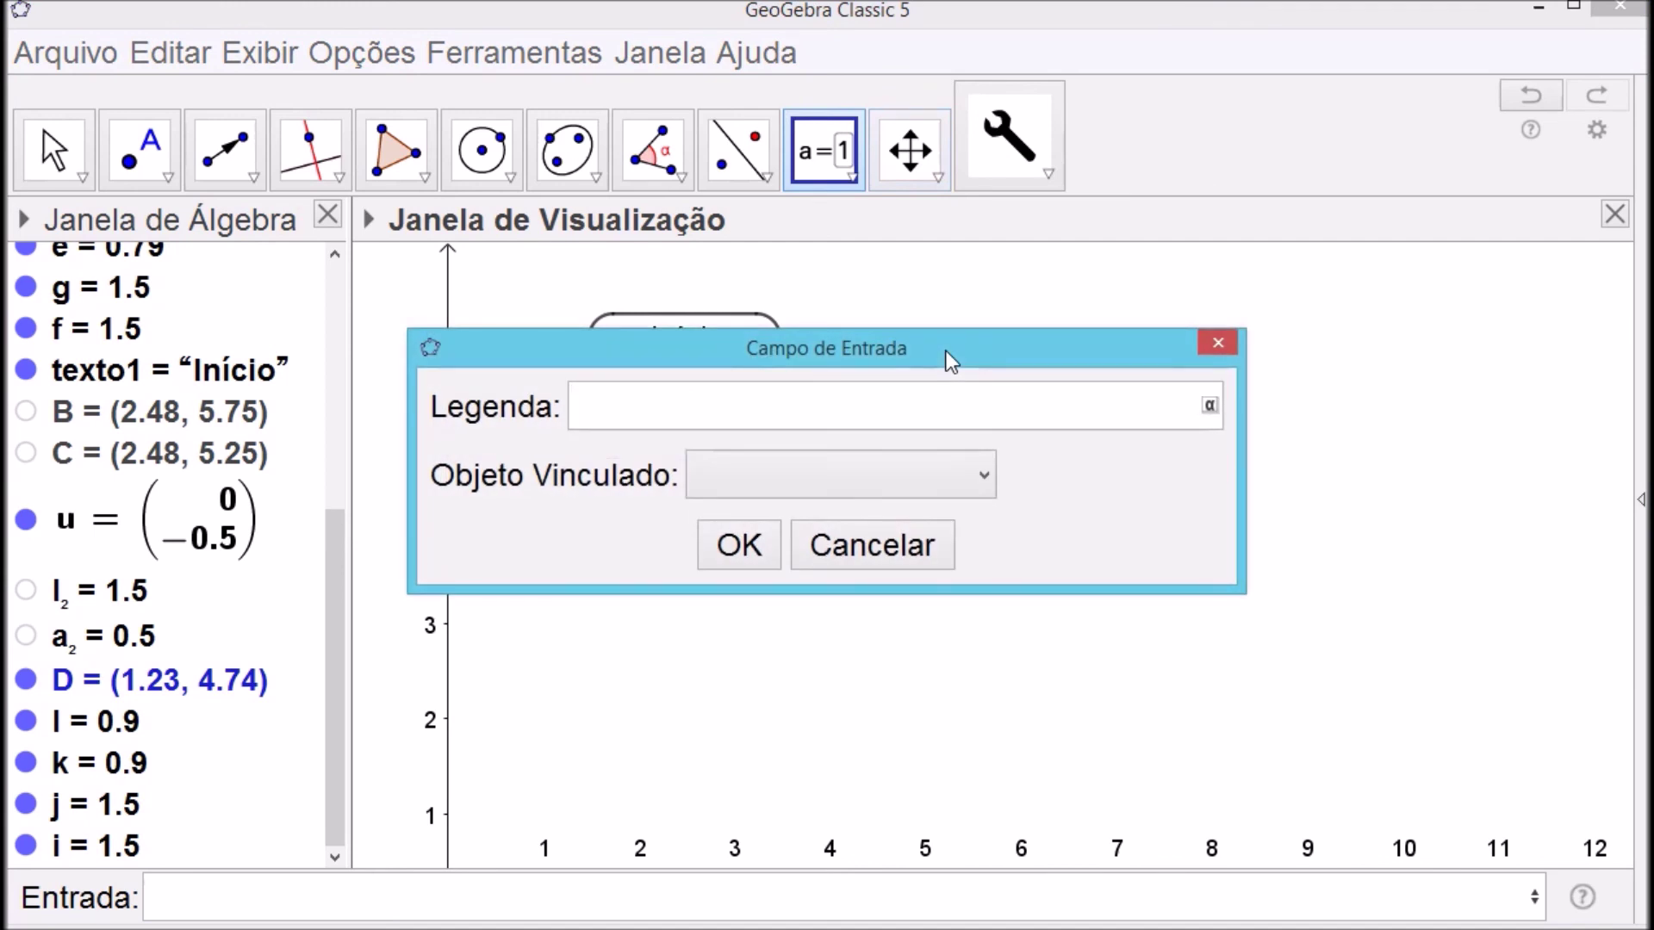
pyautogui.write('a =')
pyautogui.click(984, 478)
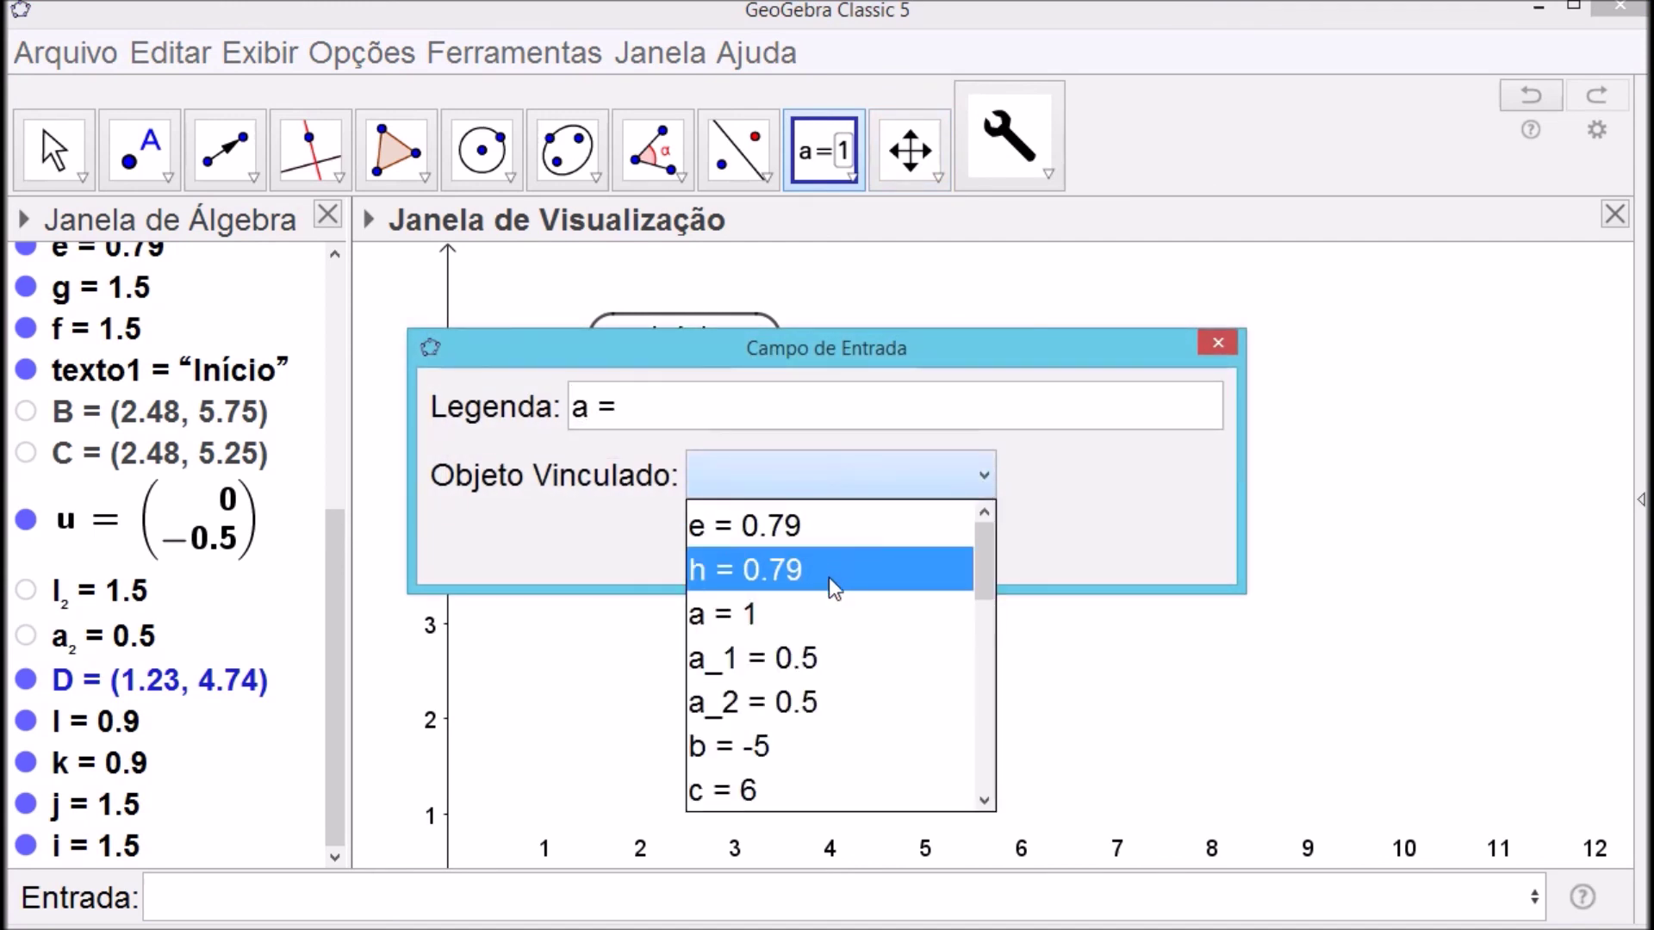
pyautogui.click(793, 615)
pyautogui.click(737, 543)
# Insert an input box captioned "b =" and linked to b = -5, placed below the "a =" box
pyautogui.click(868, 503)
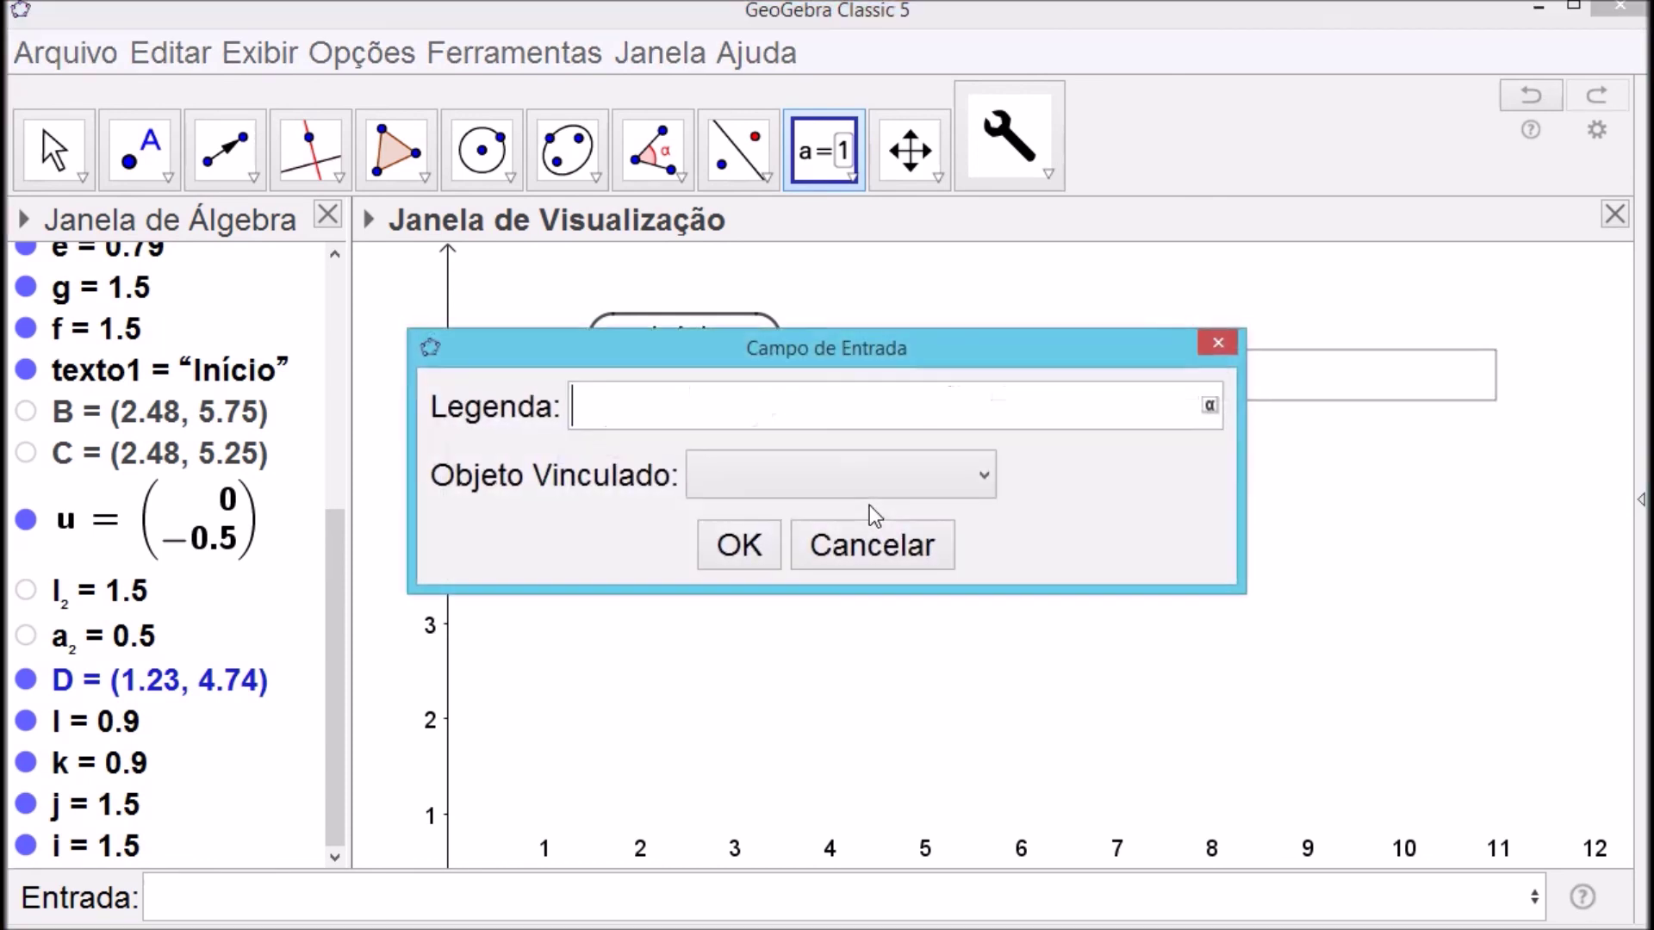
pyautogui.write('b =')
pyautogui.click(984, 477)
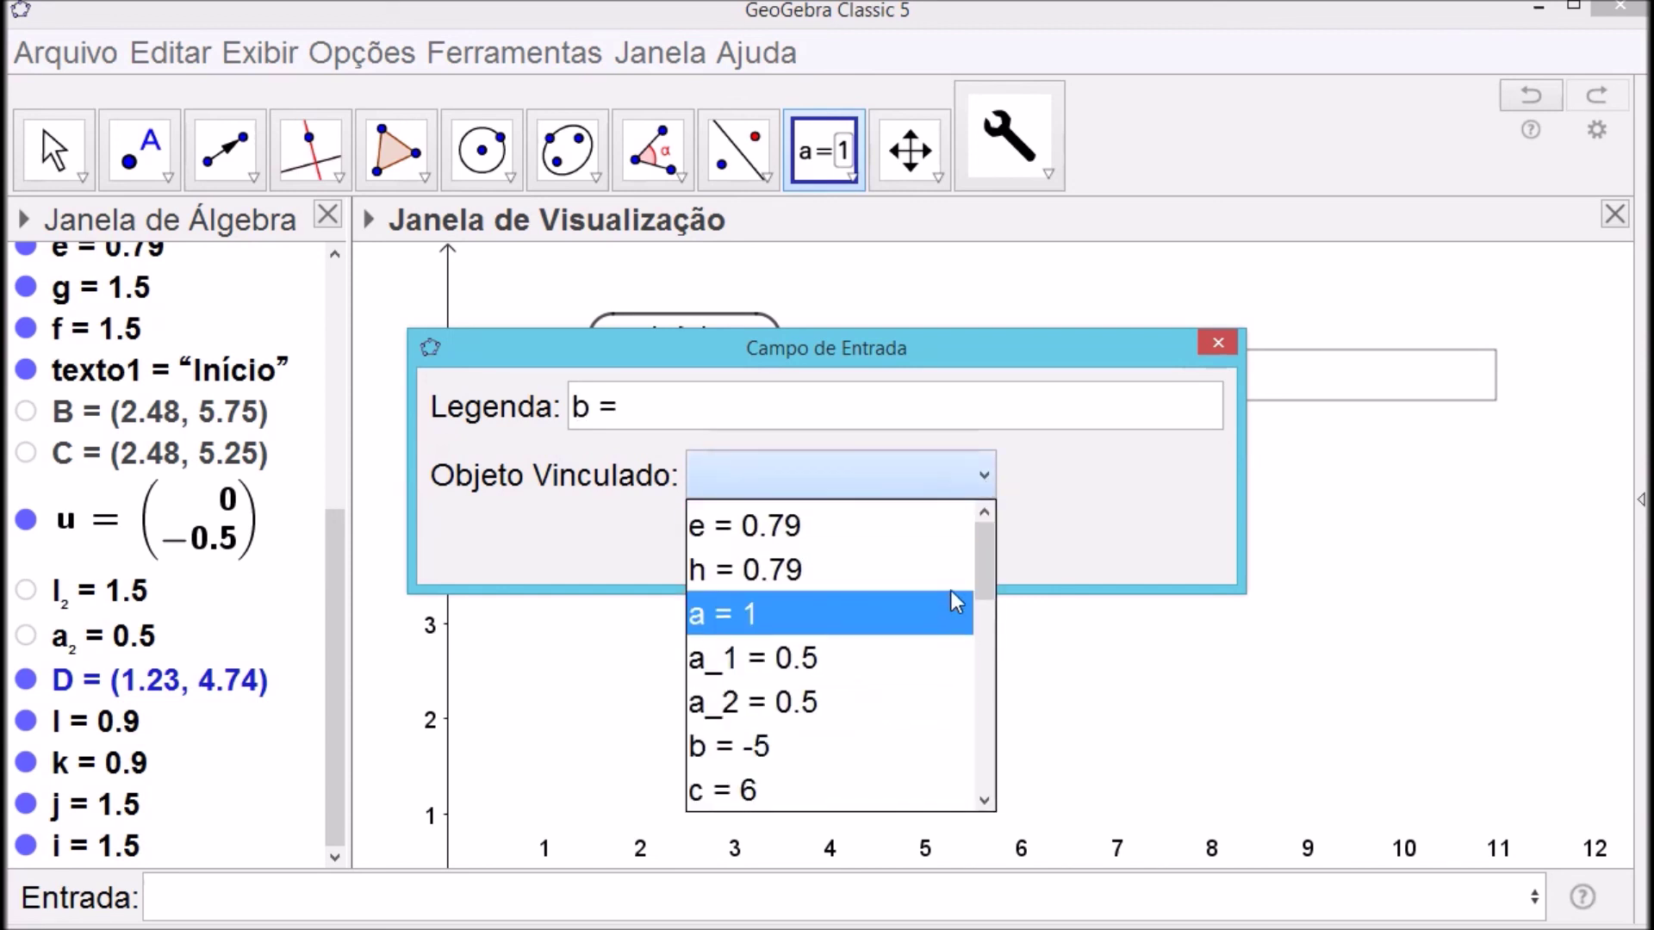
pyautogui.click(739, 746)
pyautogui.click(749, 547)
# Insert an input box captioned "c =" and linked to c = 6, placed below the "b =" box
pyautogui.click(801, 666)
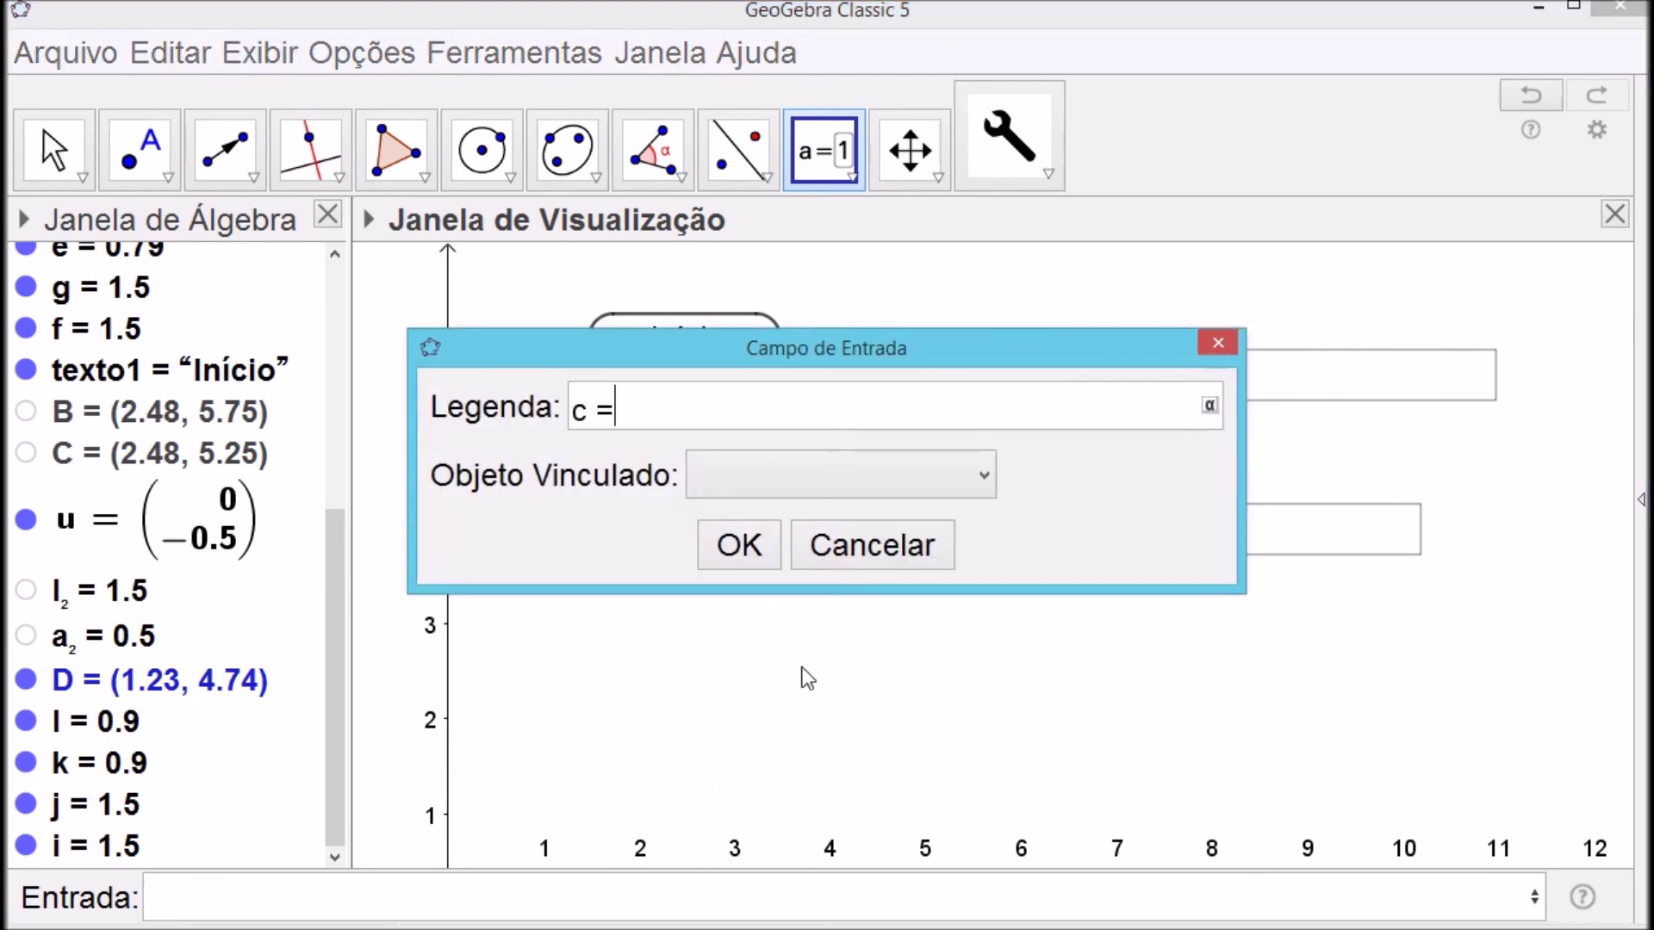
pyautogui.click(991, 476)
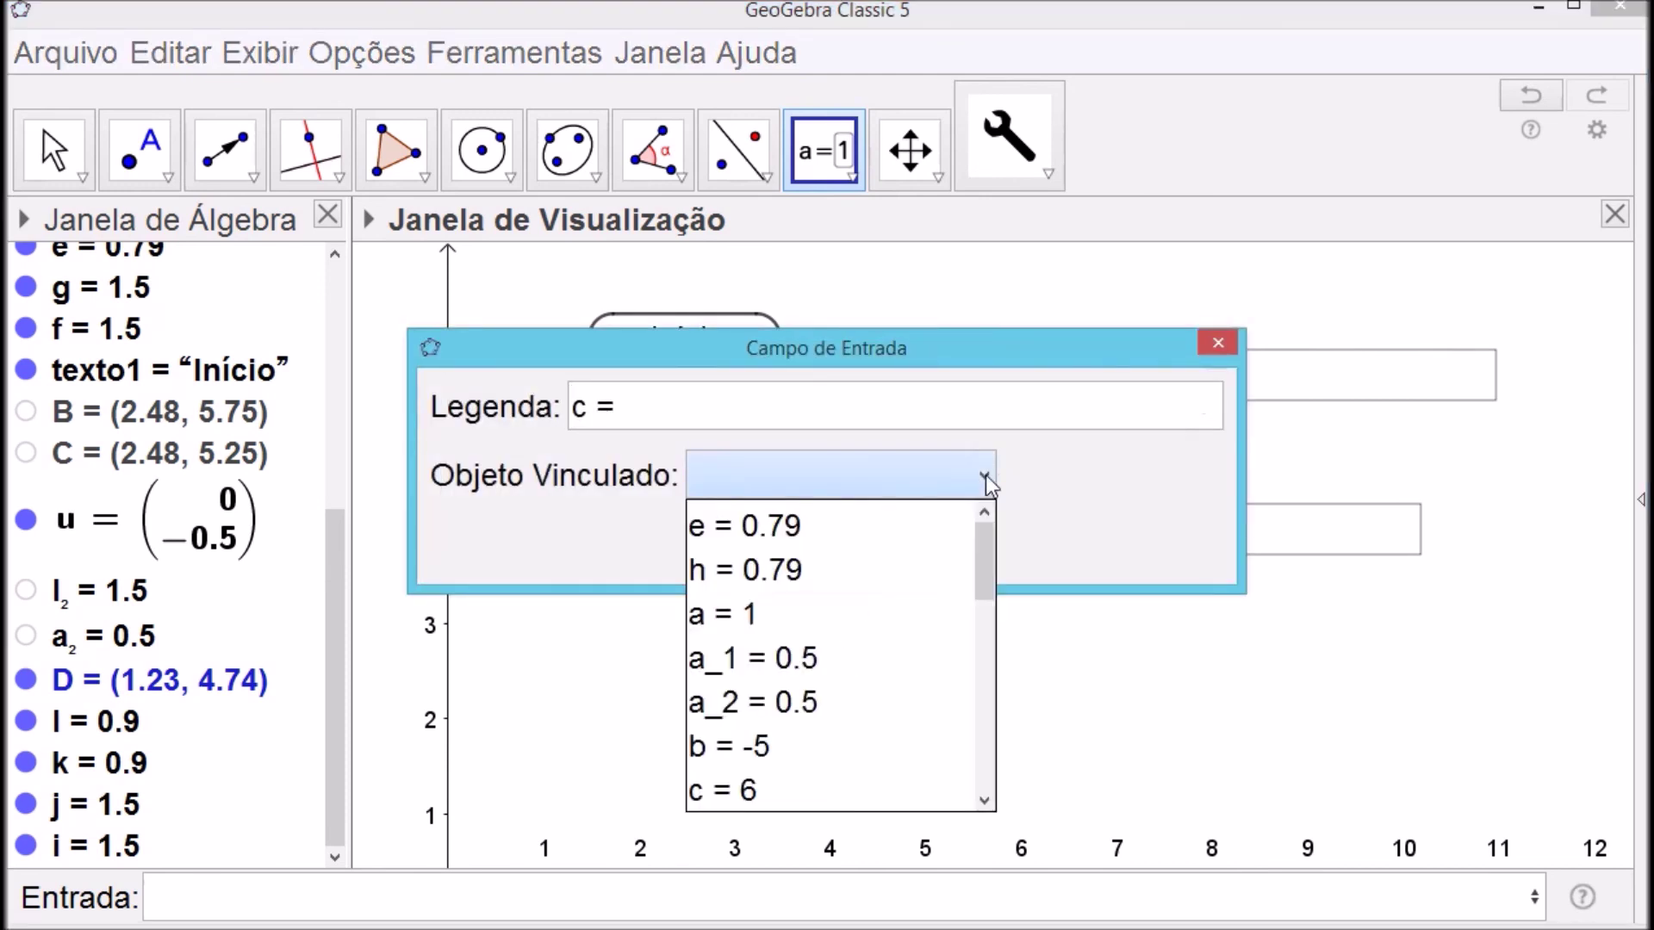
pyautogui.click(779, 784)
pyautogui.click(738, 544)
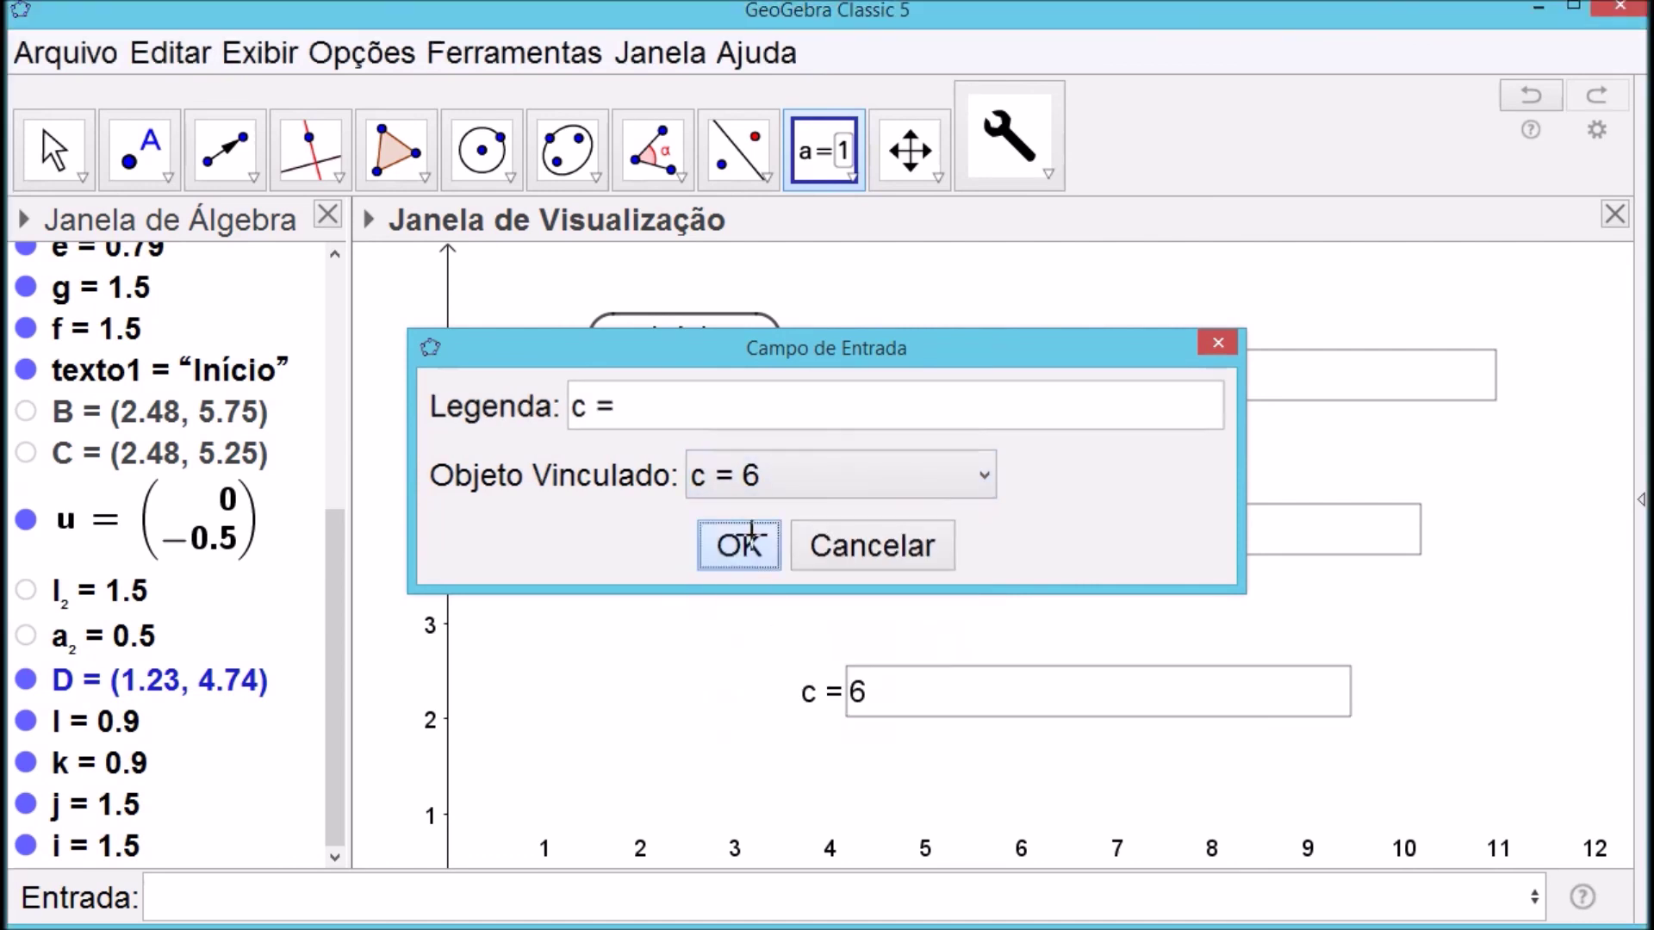
# Unlock the "a =" input box and turn off its absolute screen position
pyautogui.click(56, 150)
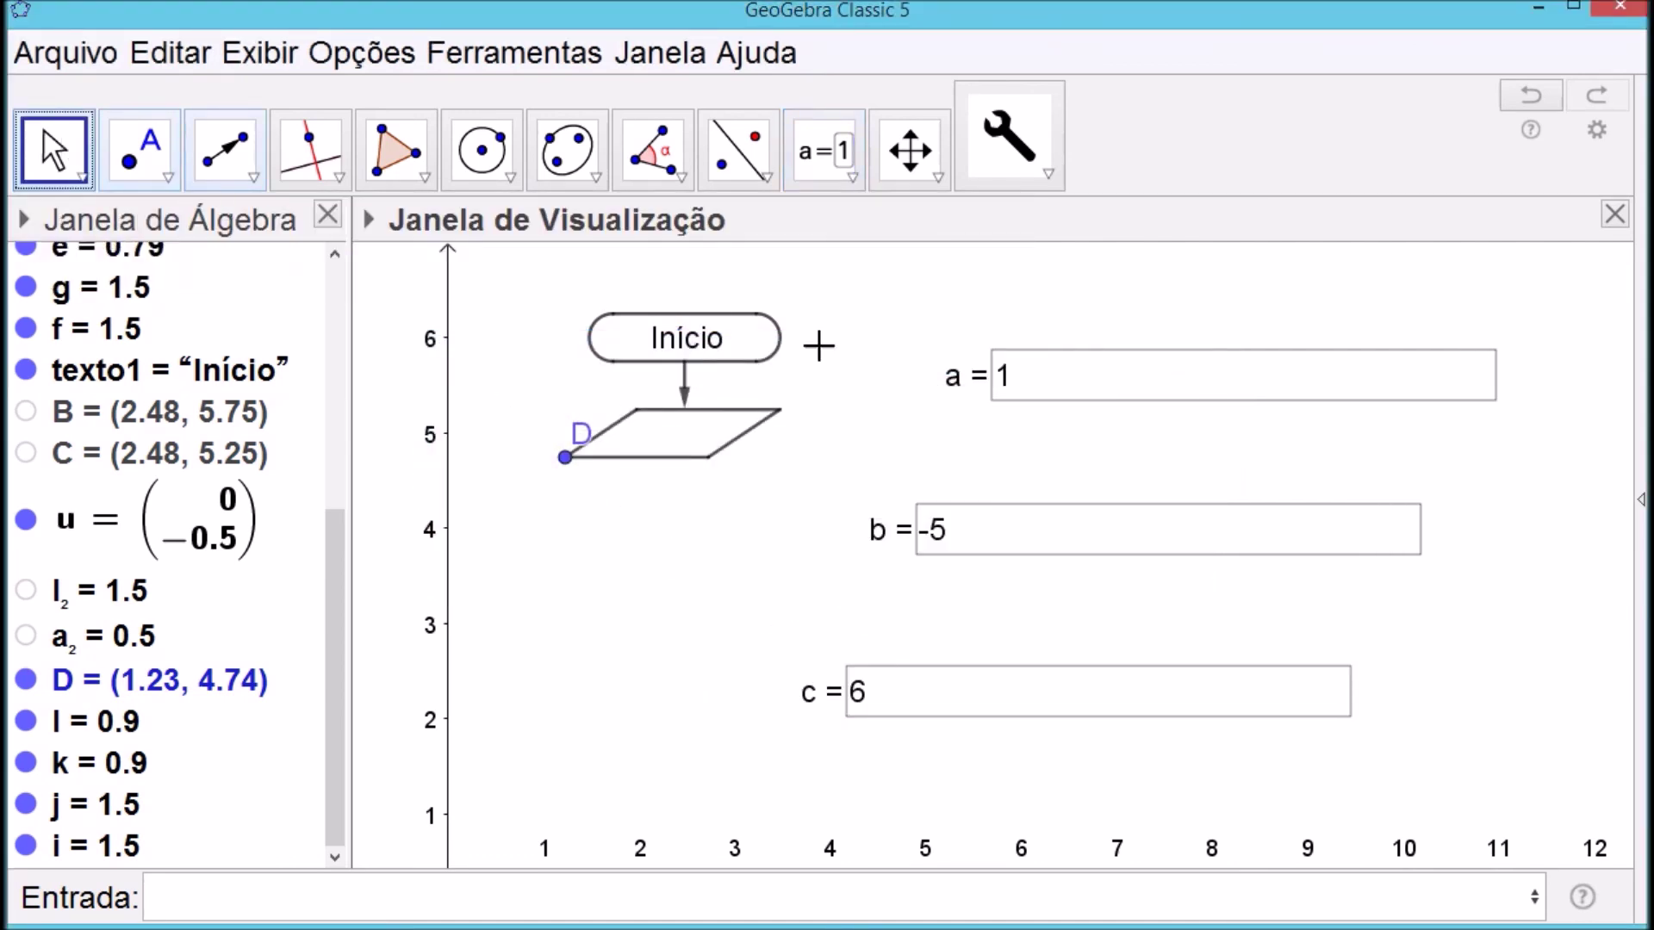
pyautogui.rightClick(973, 377)
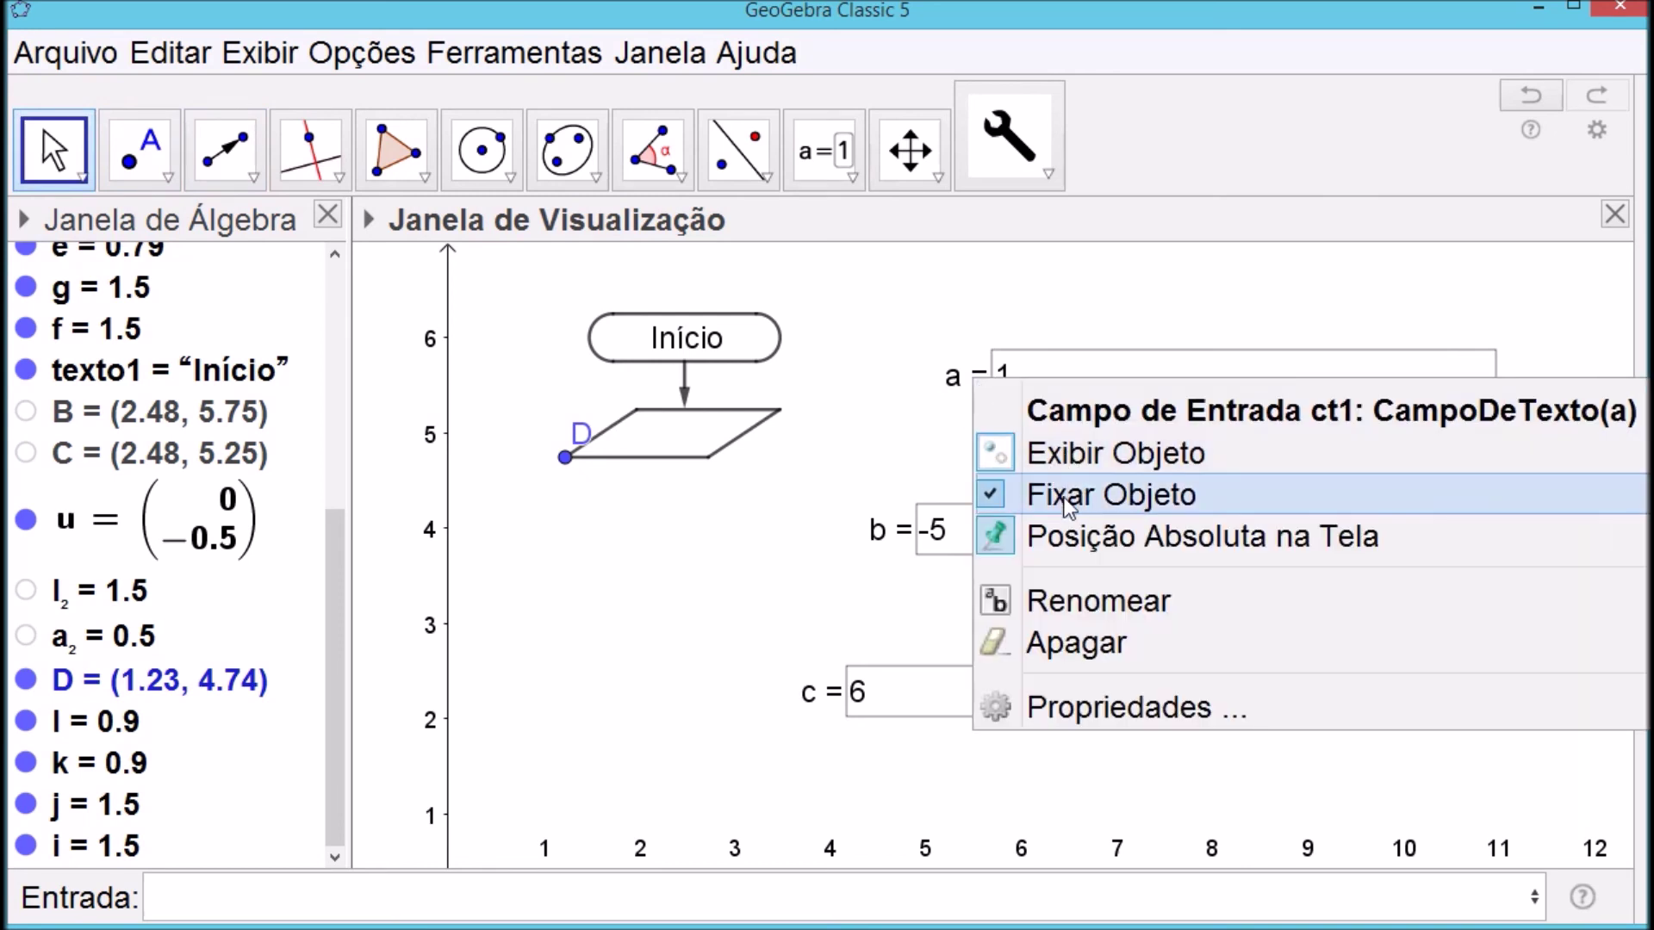
pyautogui.click(1068, 494)
pyautogui.rightClick(955, 377)
pyautogui.click(1031, 537)
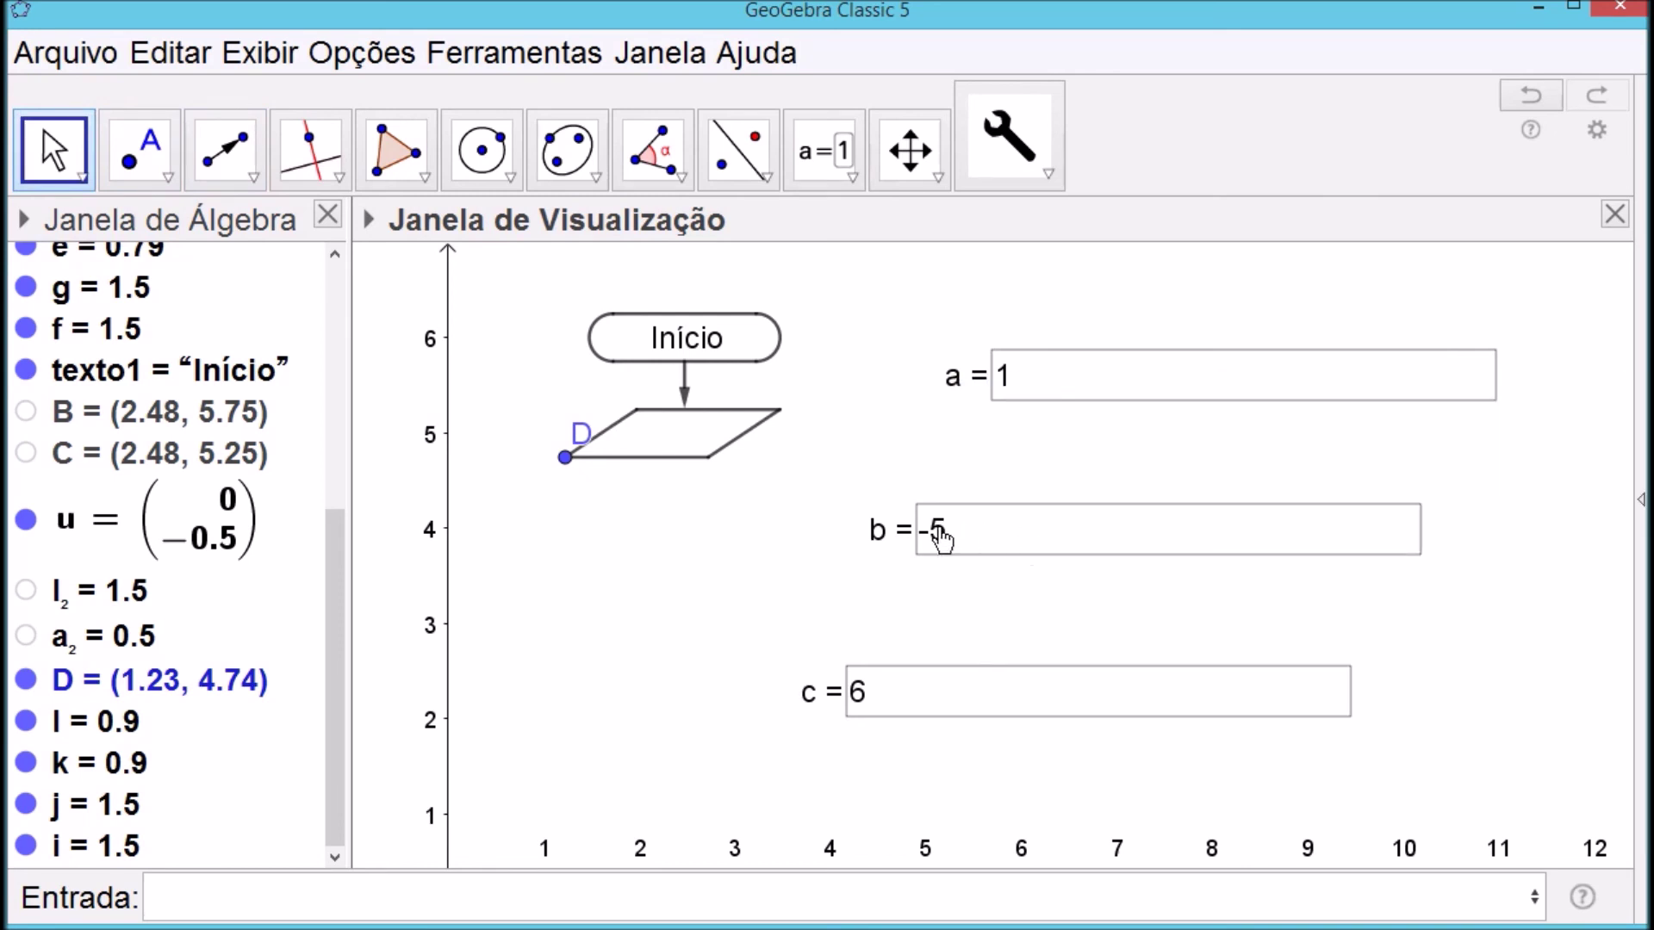
# Unlock the "b =" and "c =" input boxes and turn off their absolute screen position
pyautogui.rightClick(881, 527)
pyautogui.click(995, 649)
pyautogui.rightClick(887, 543)
pyautogui.click(970, 691)
pyautogui.rightClick(812, 706)
pyautogui.click(840, 746)
pyautogui.rightClick(820, 709)
pyautogui.click(875, 791)
# Move the "a =" input box slightly up toward the start shape and set its text field length to 2
pyautogui.moveTo(974, 388); pyautogui.dragTo(921, 344)
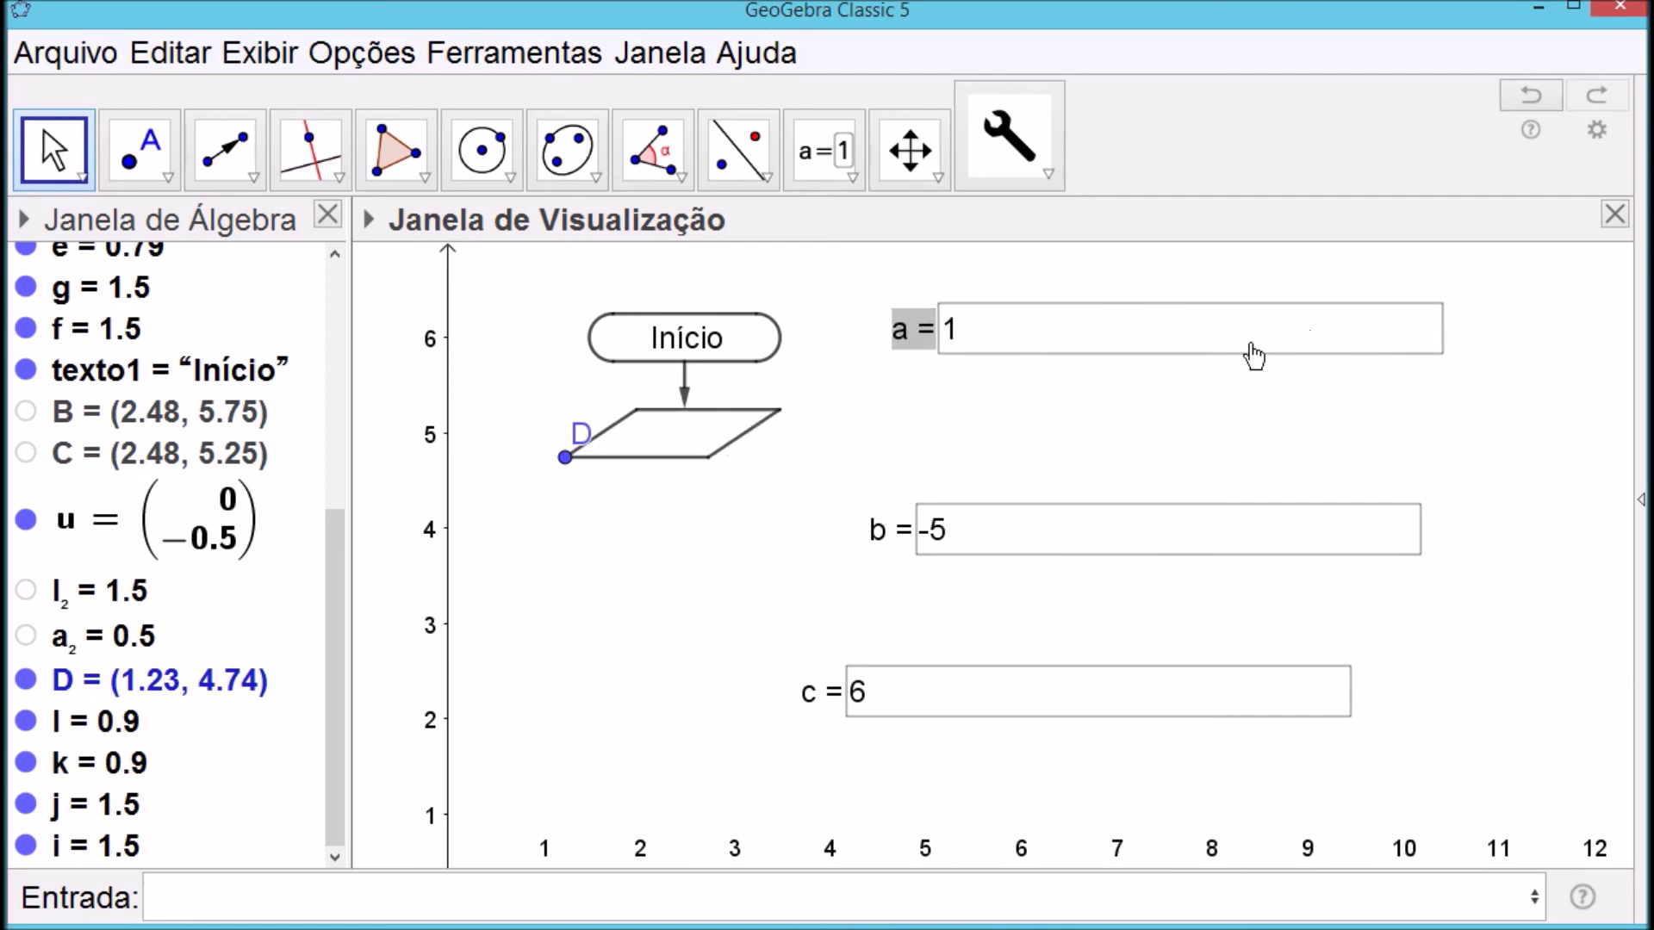
pyautogui.rightClick(912, 327)
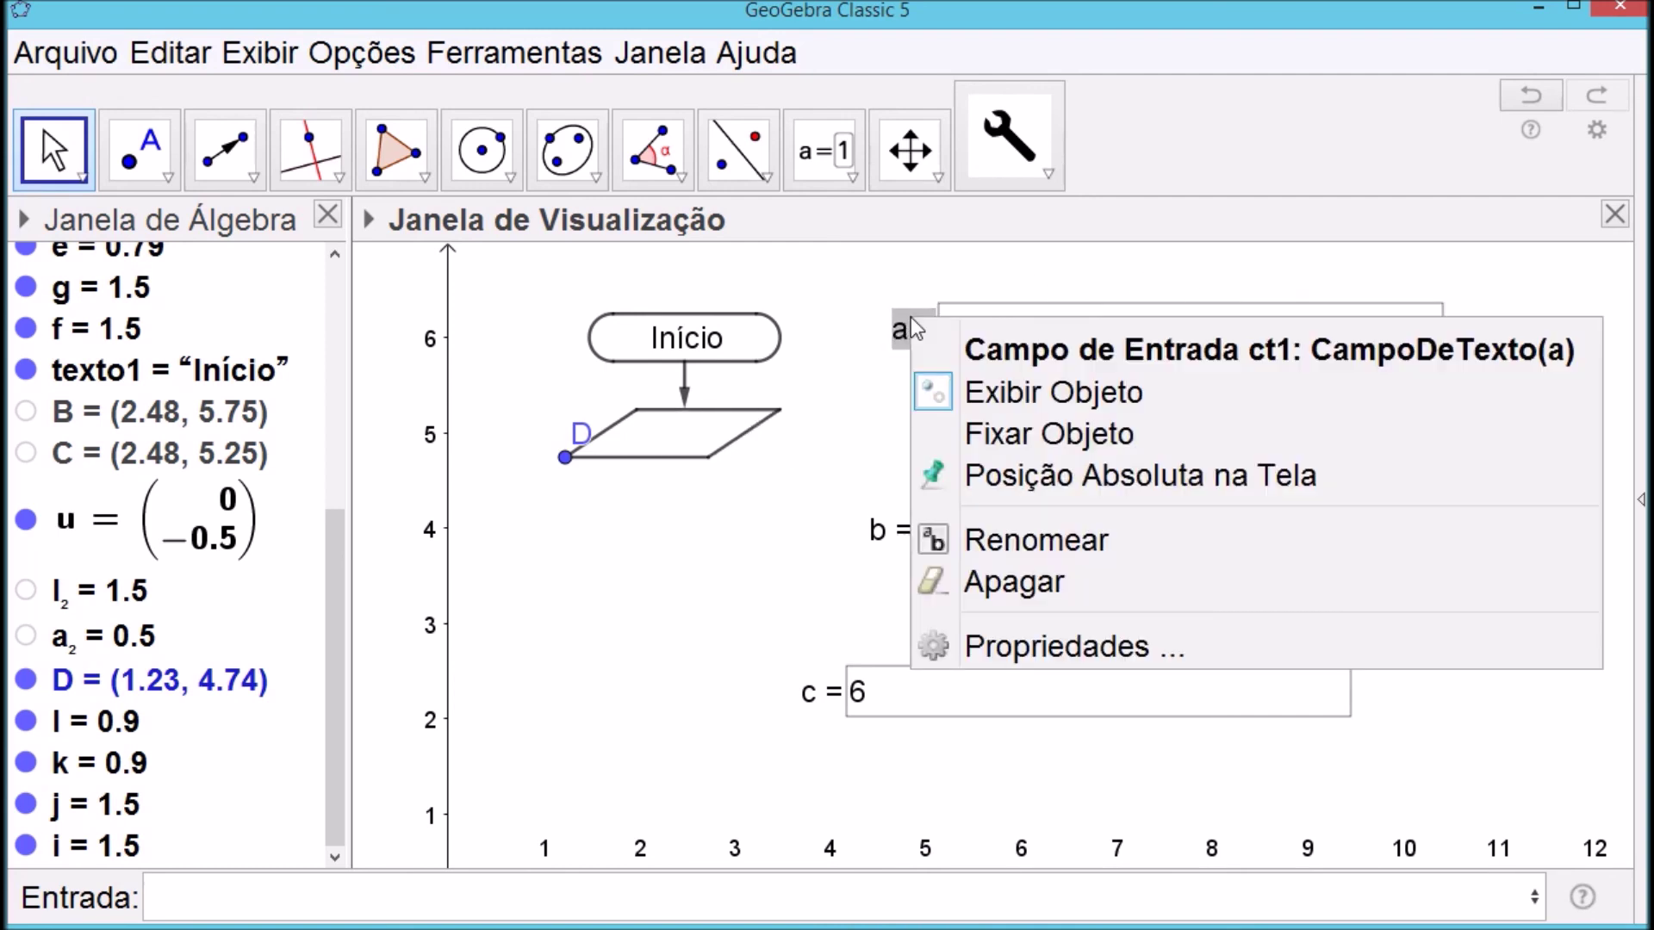
pyautogui.click(992, 647)
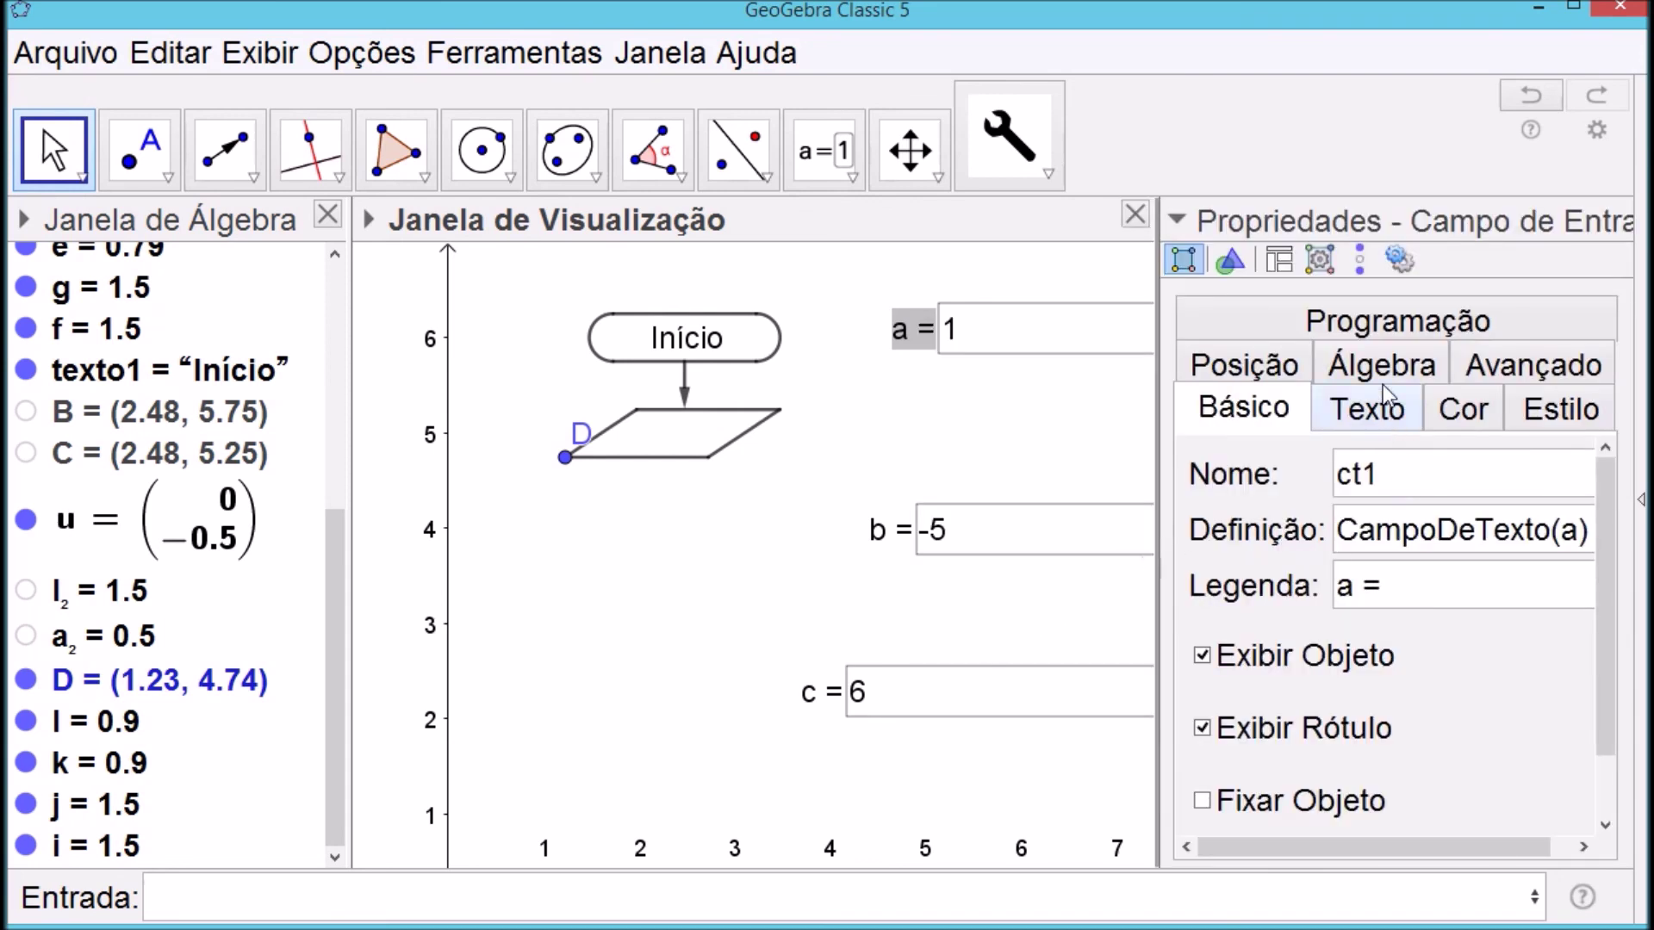
pyautogui.click(1383, 369)
pyautogui.click(1482, 379)
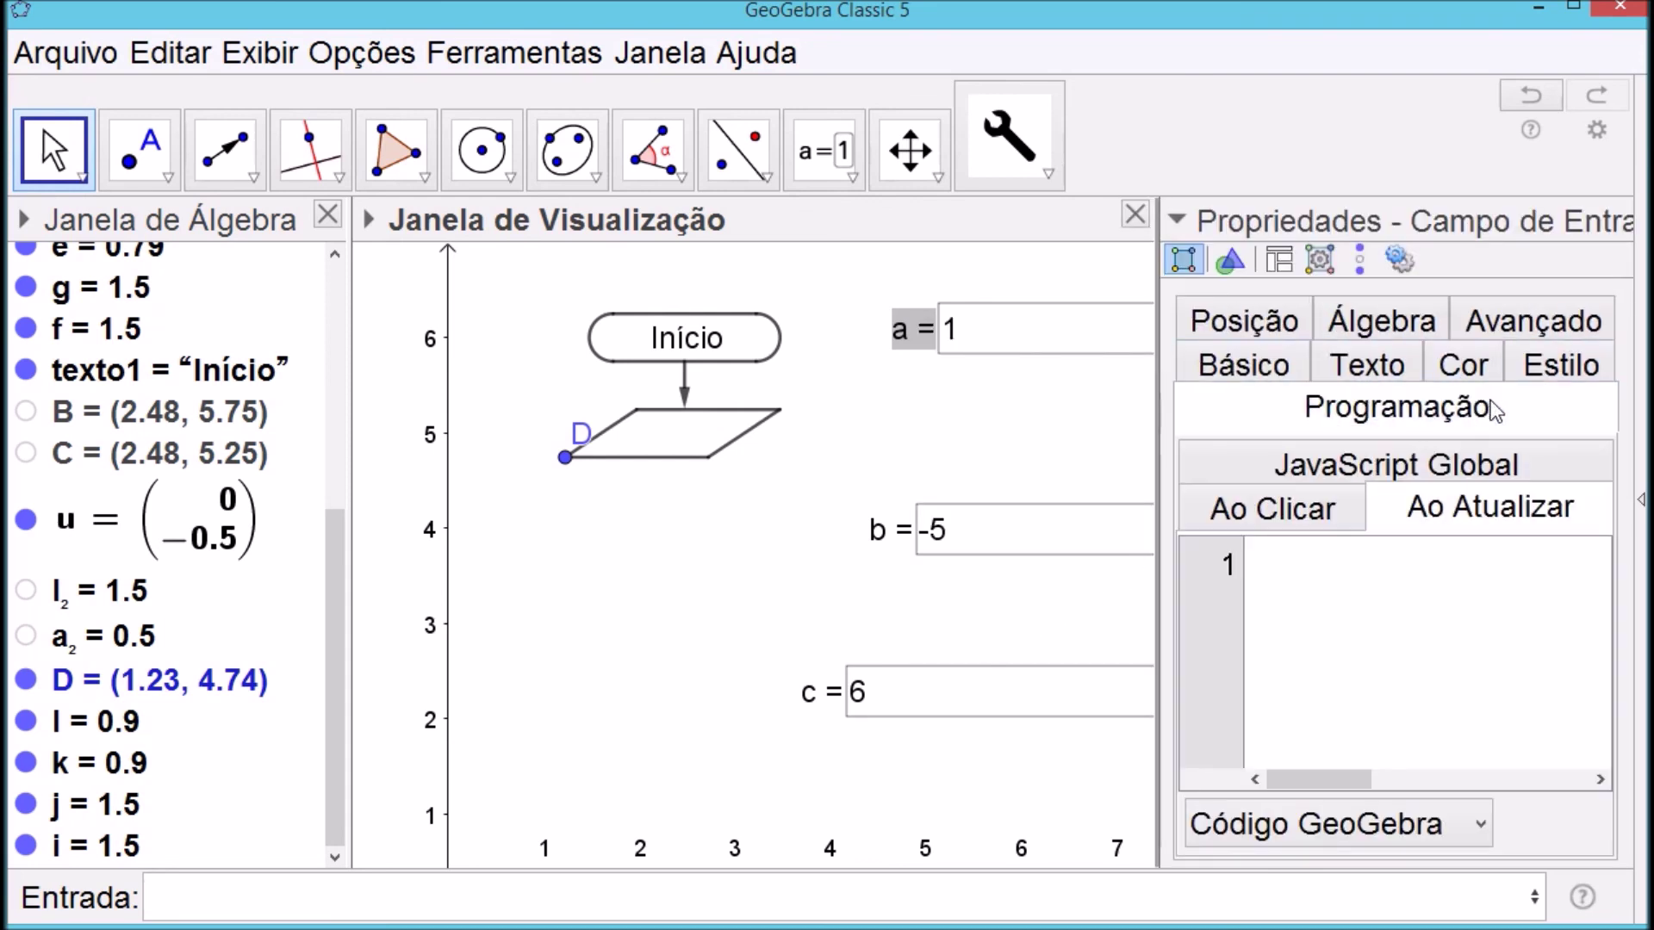
pyautogui.click(1395, 326)
pyautogui.click(1286, 412)
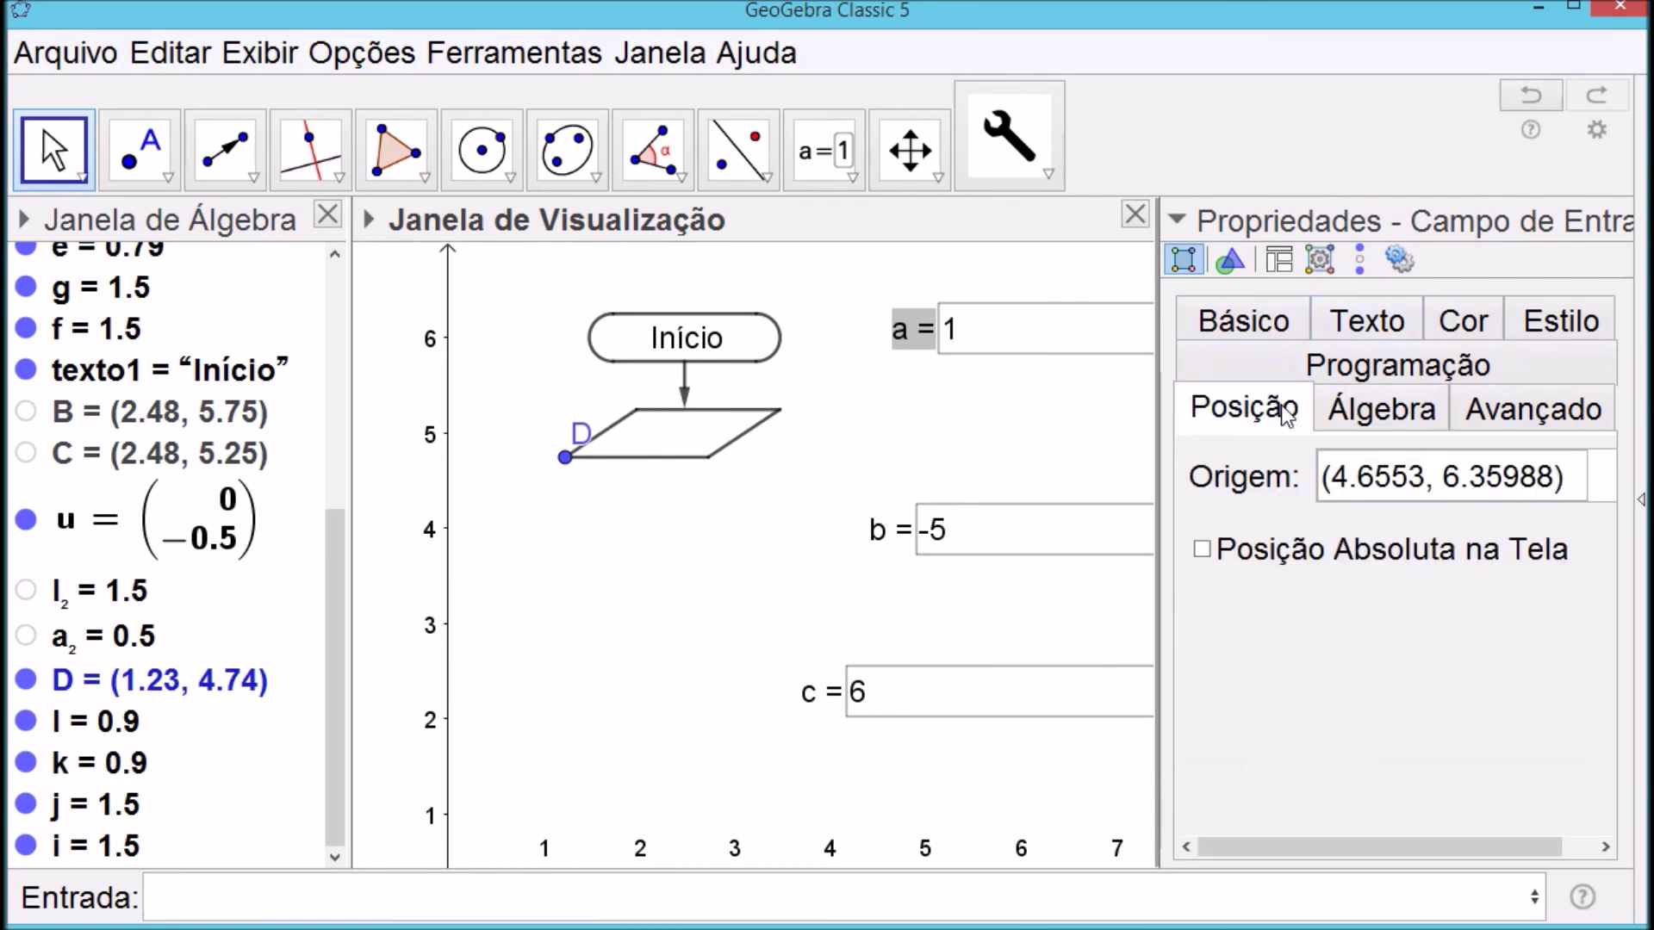
pyautogui.click(1506, 413)
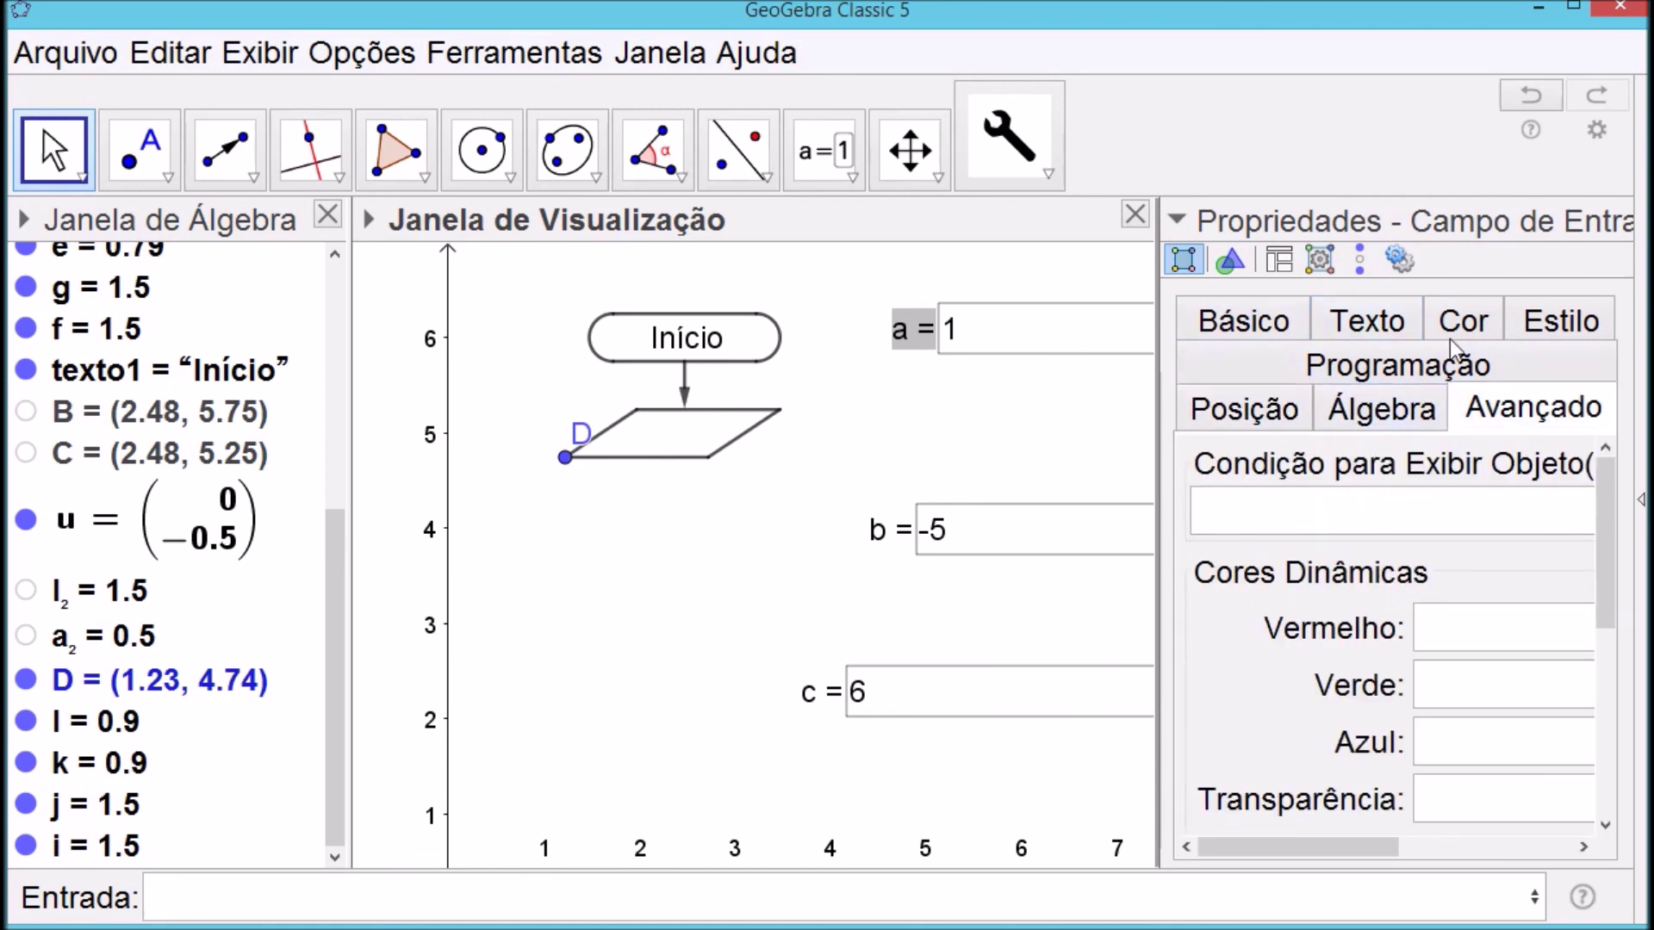
pyautogui.click(1258, 320)
pyautogui.click(1355, 415)
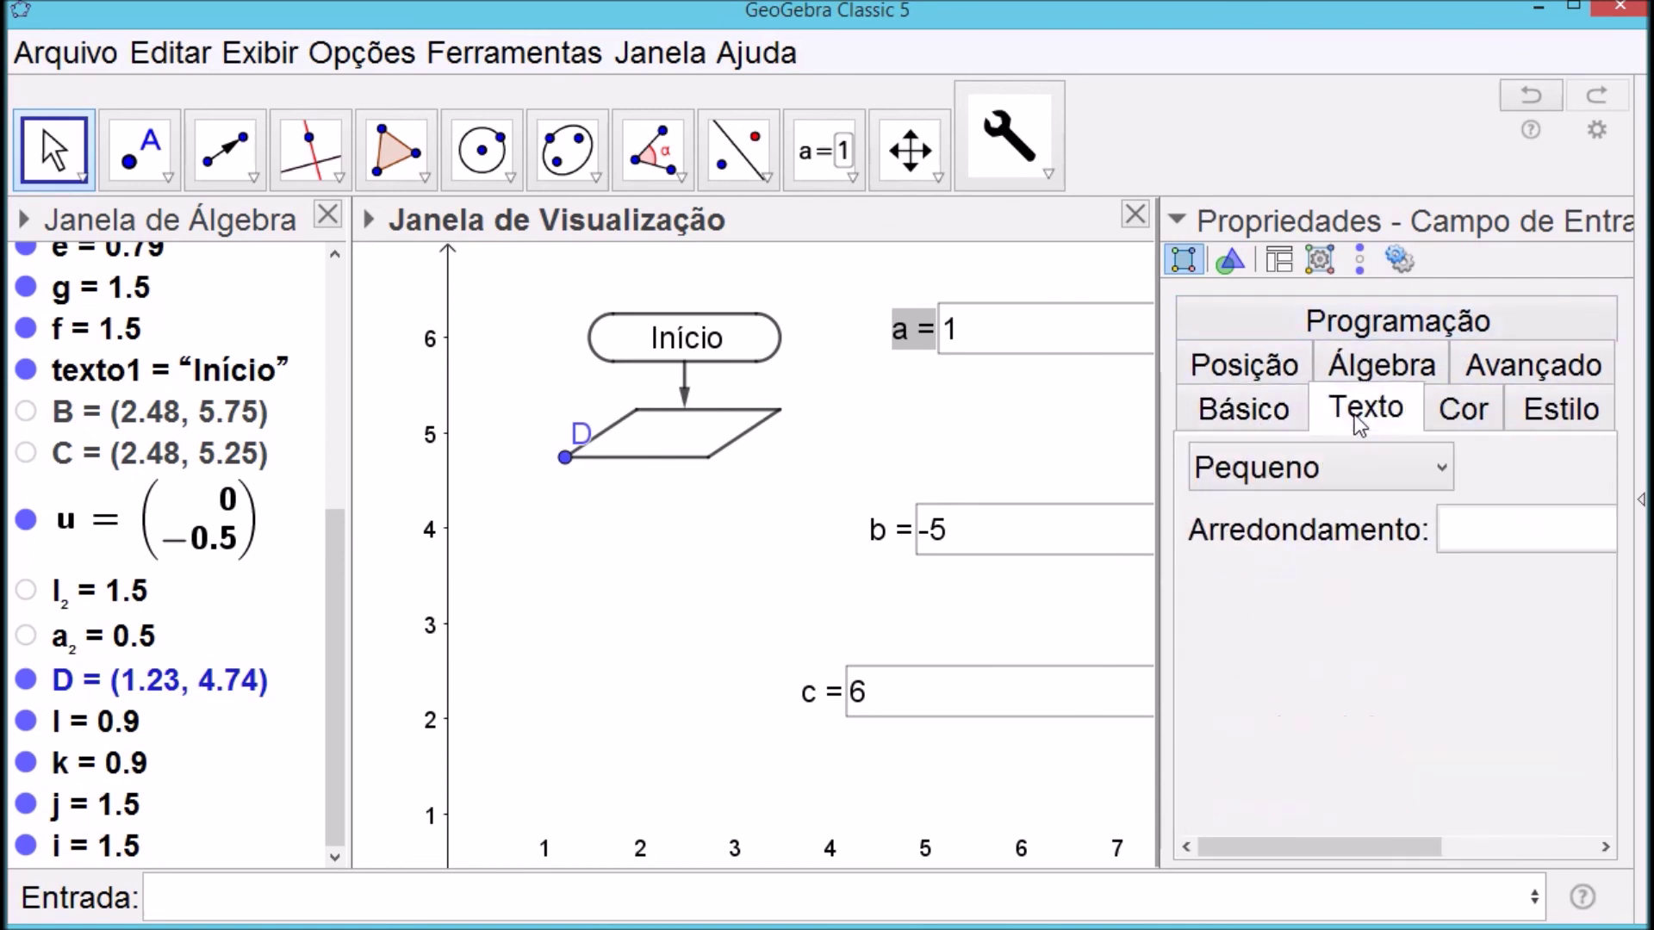
pyautogui.click(1462, 410)
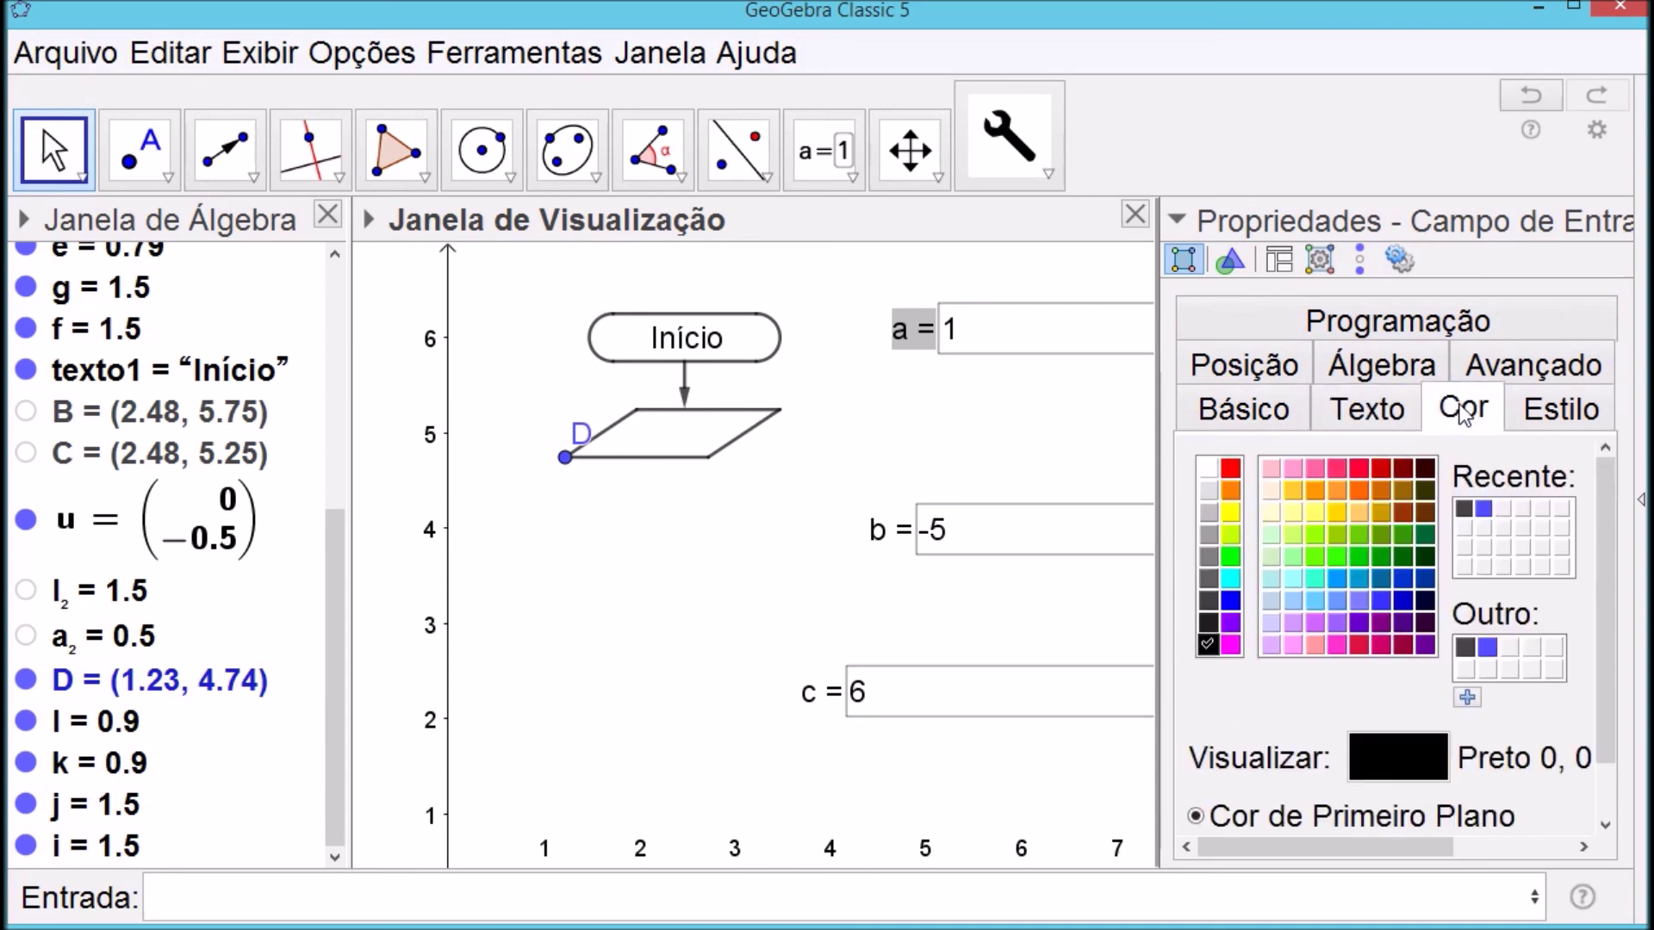
pyautogui.click(1561, 405)
pyautogui.moveTo(1330, 845); pyautogui.dragTo(1494, 846)
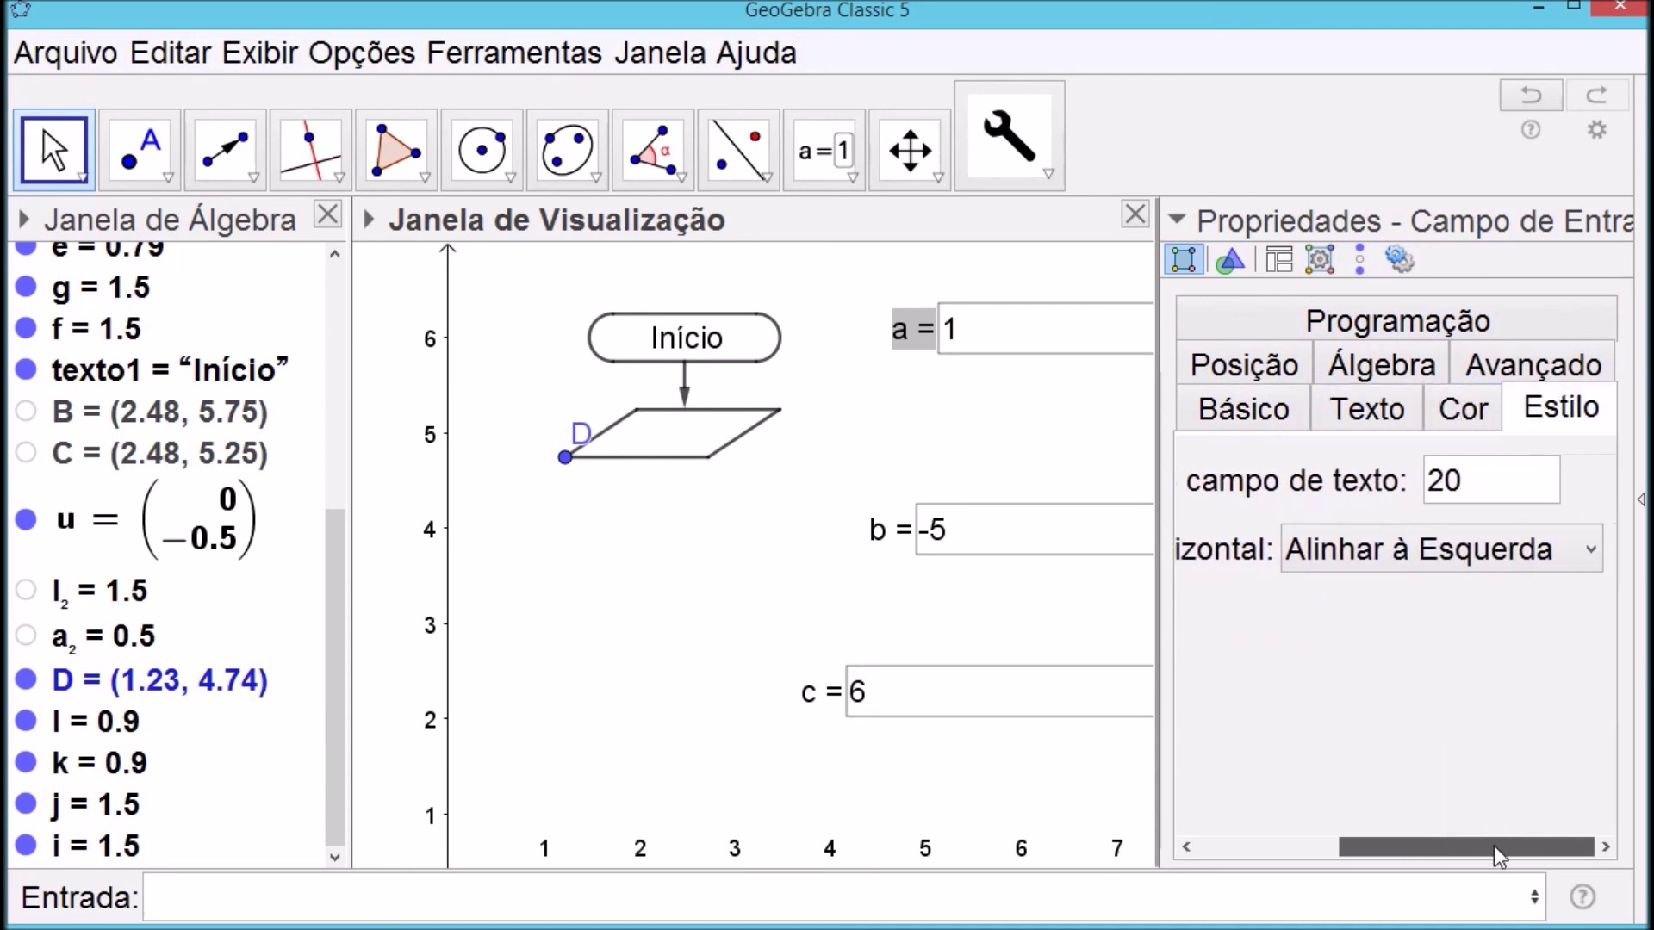
pyautogui.moveTo(1480, 484); pyautogui.dragTo(1413, 487)
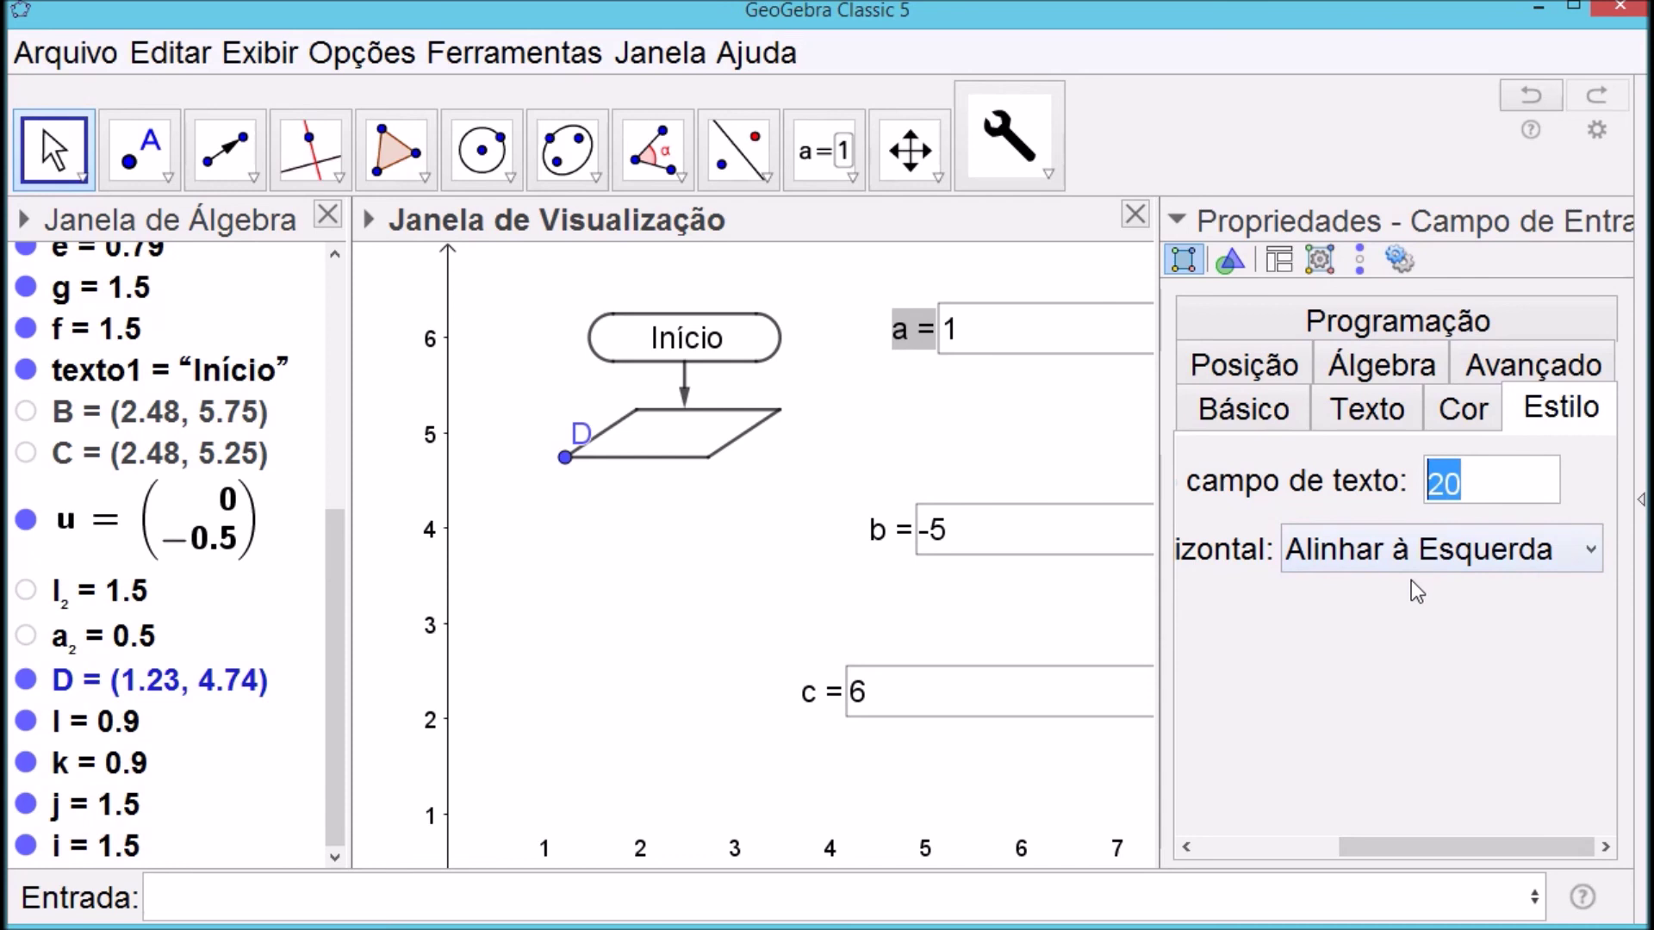
pyautogui.write('2')
pyautogui.press('Tab')
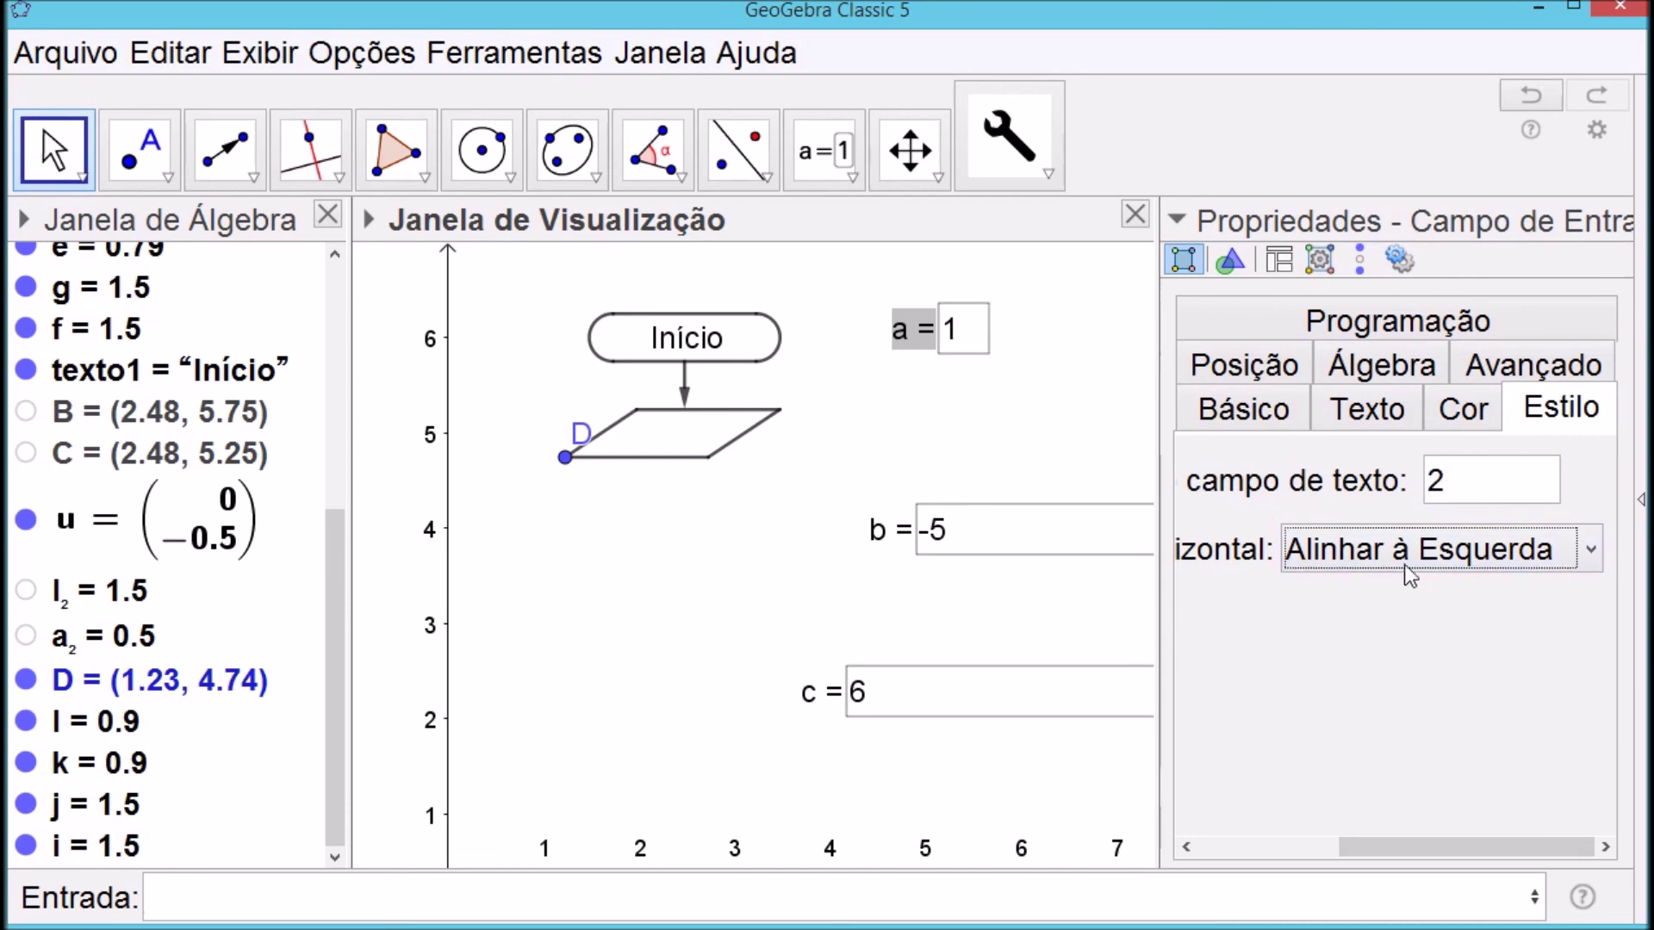
# Set the text field length of the "b =" and "c =" boxes to 2 and move the "a =" box down beside the parallelogram
pyautogui.click(883, 542)
pyautogui.moveTo(1480, 479); pyautogui.dragTo(1387, 489)
pyautogui.write('2')
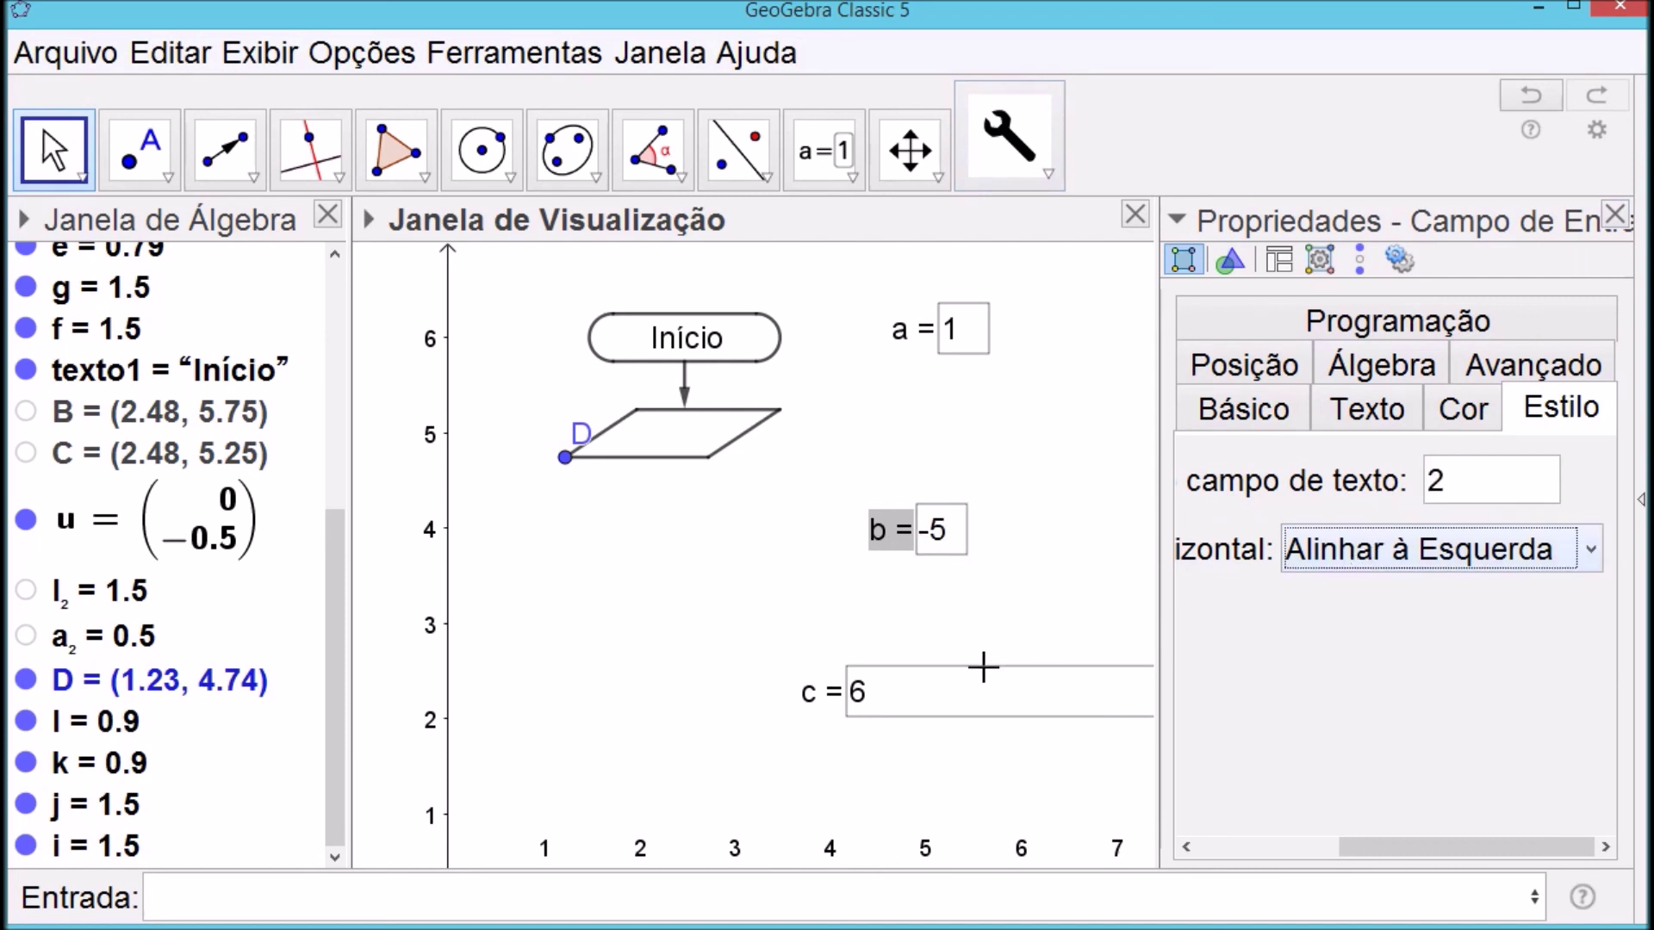
pyautogui.click(823, 705)
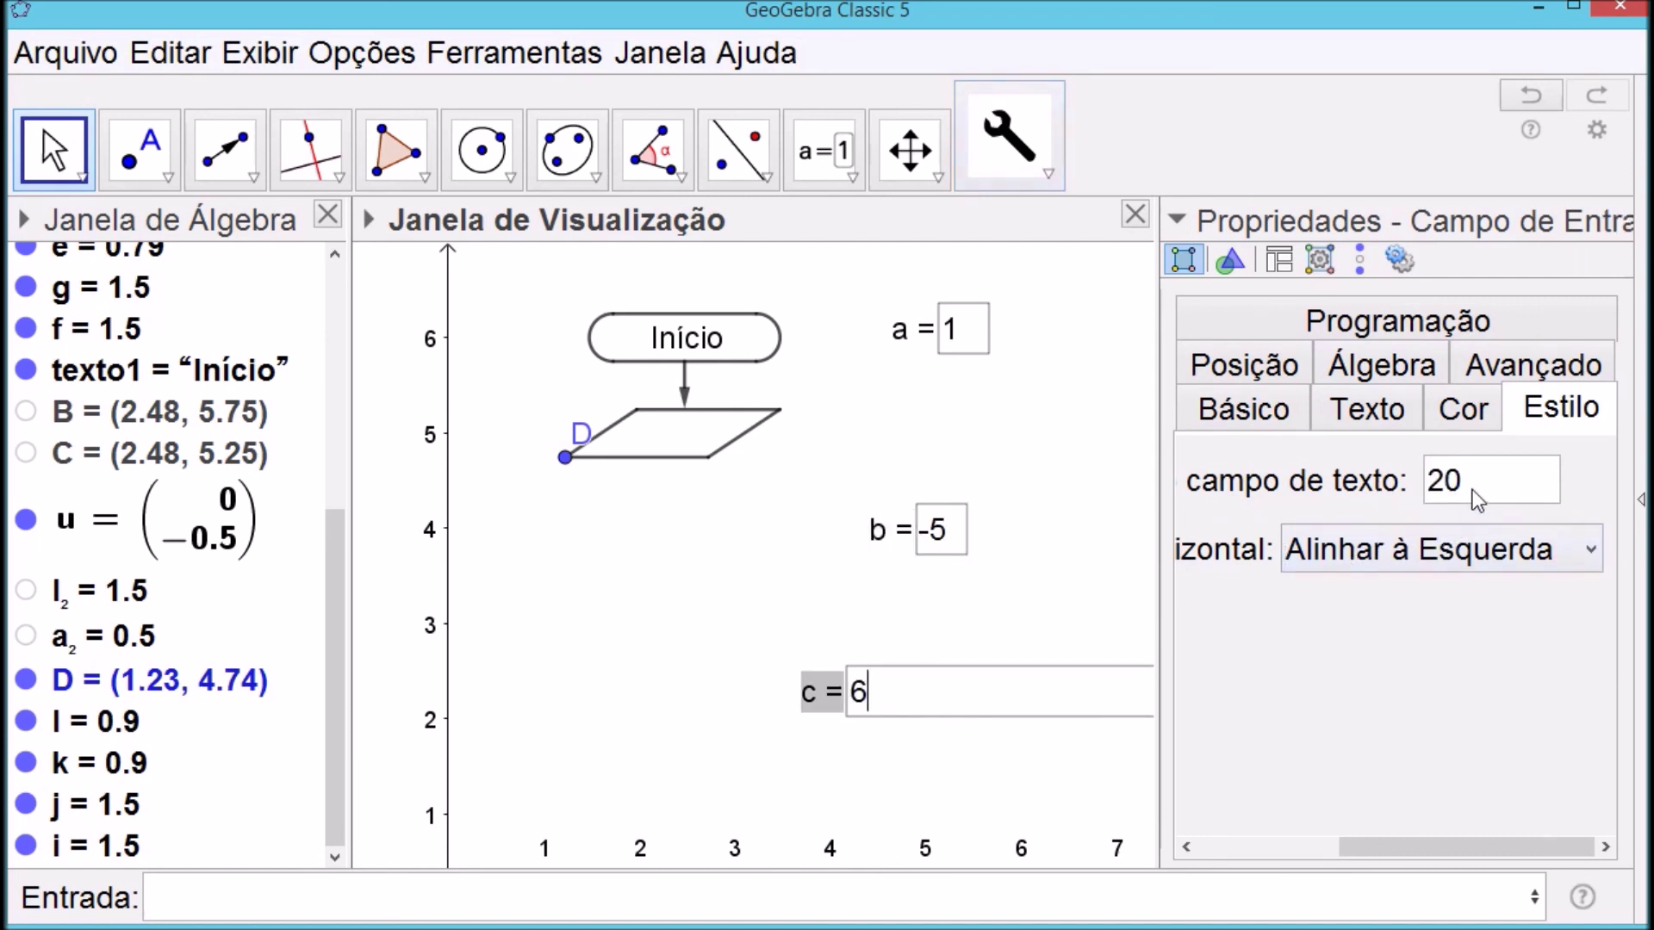
pyautogui.write('2')
pyautogui.press('Tab')
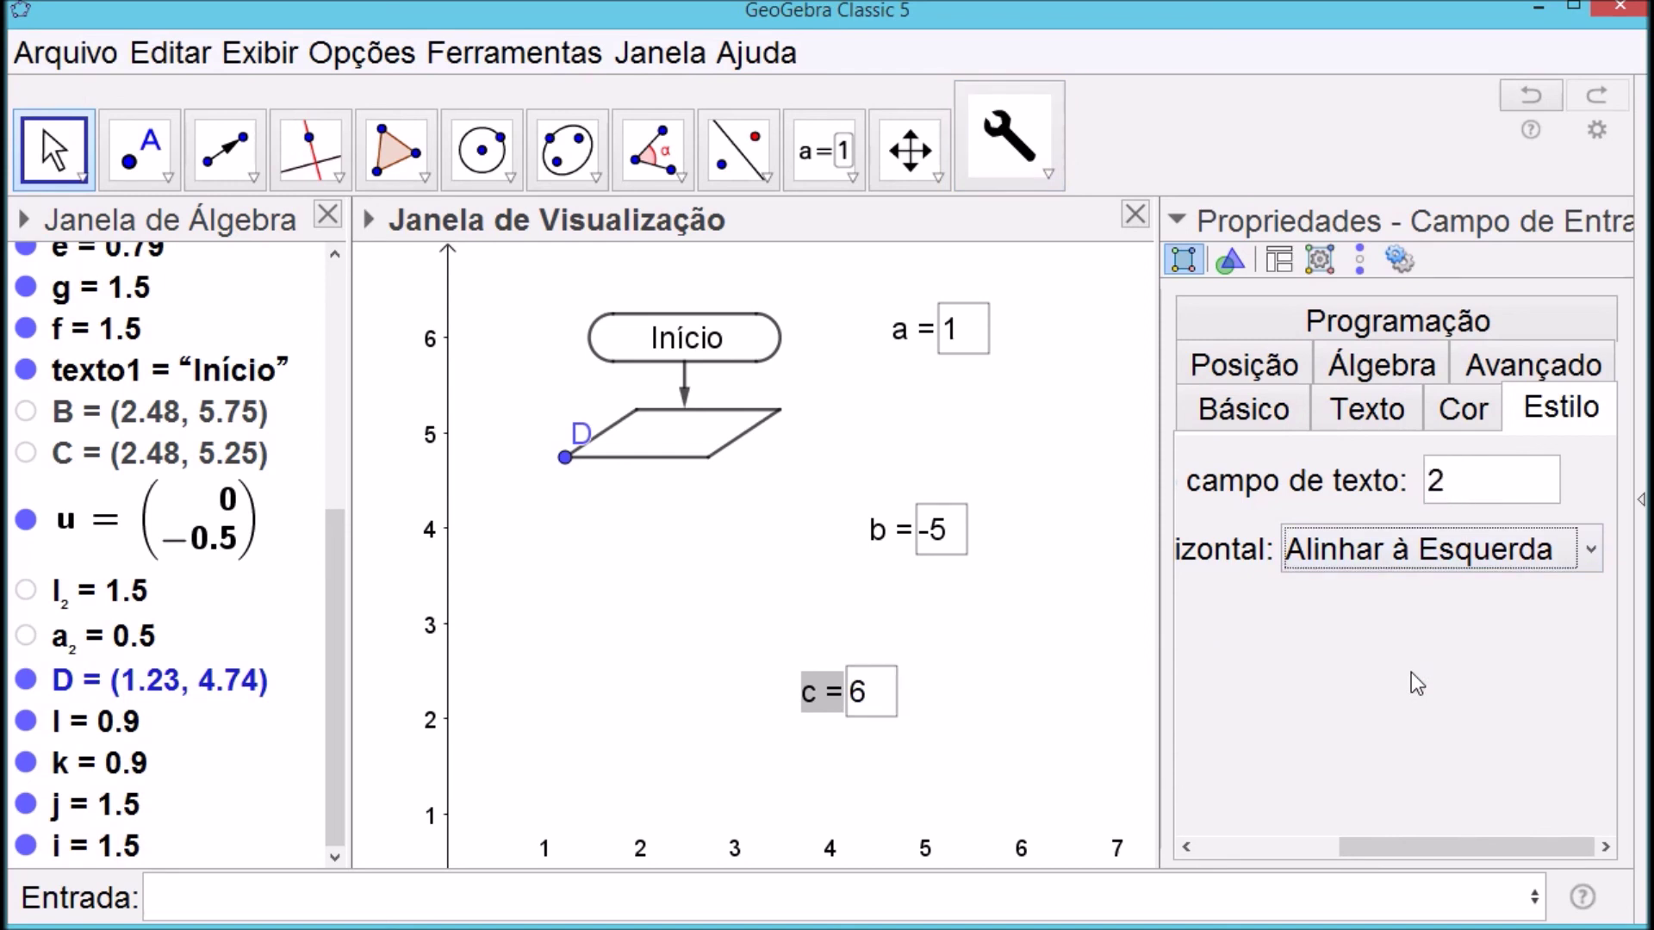
pyautogui.click(1615, 215)
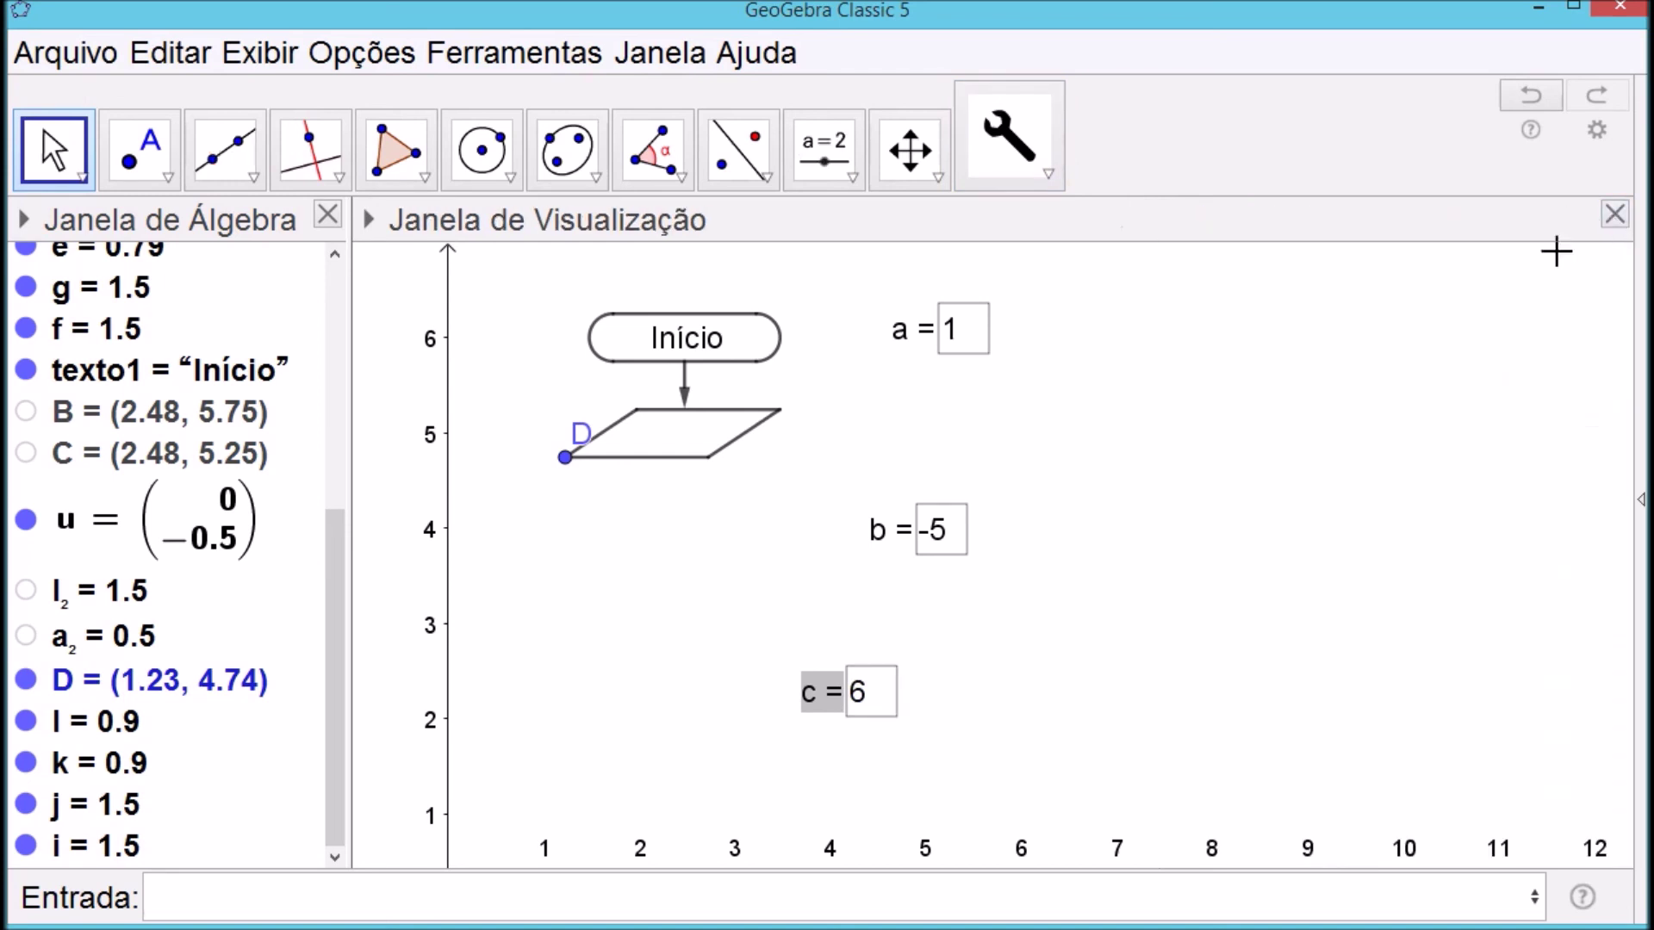
pyautogui.moveTo(902, 356); pyautogui.dragTo(879, 419)
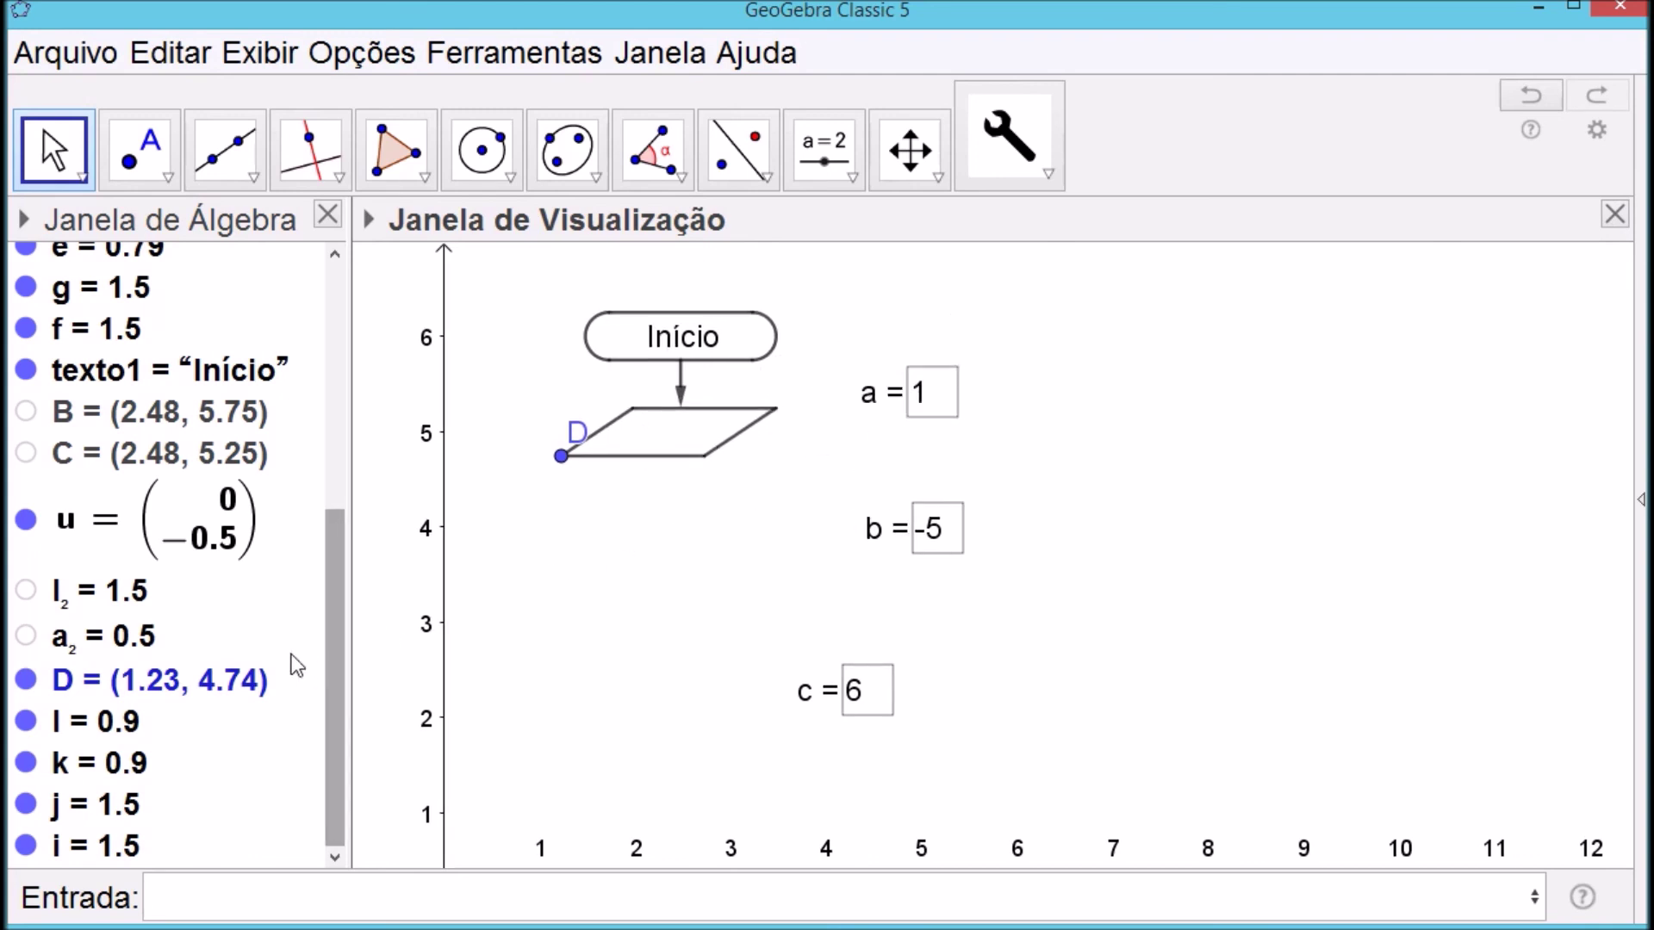
# Set the data parallelogram's width parameter l_2 to 3
pyautogui.doubleClick(126, 587)
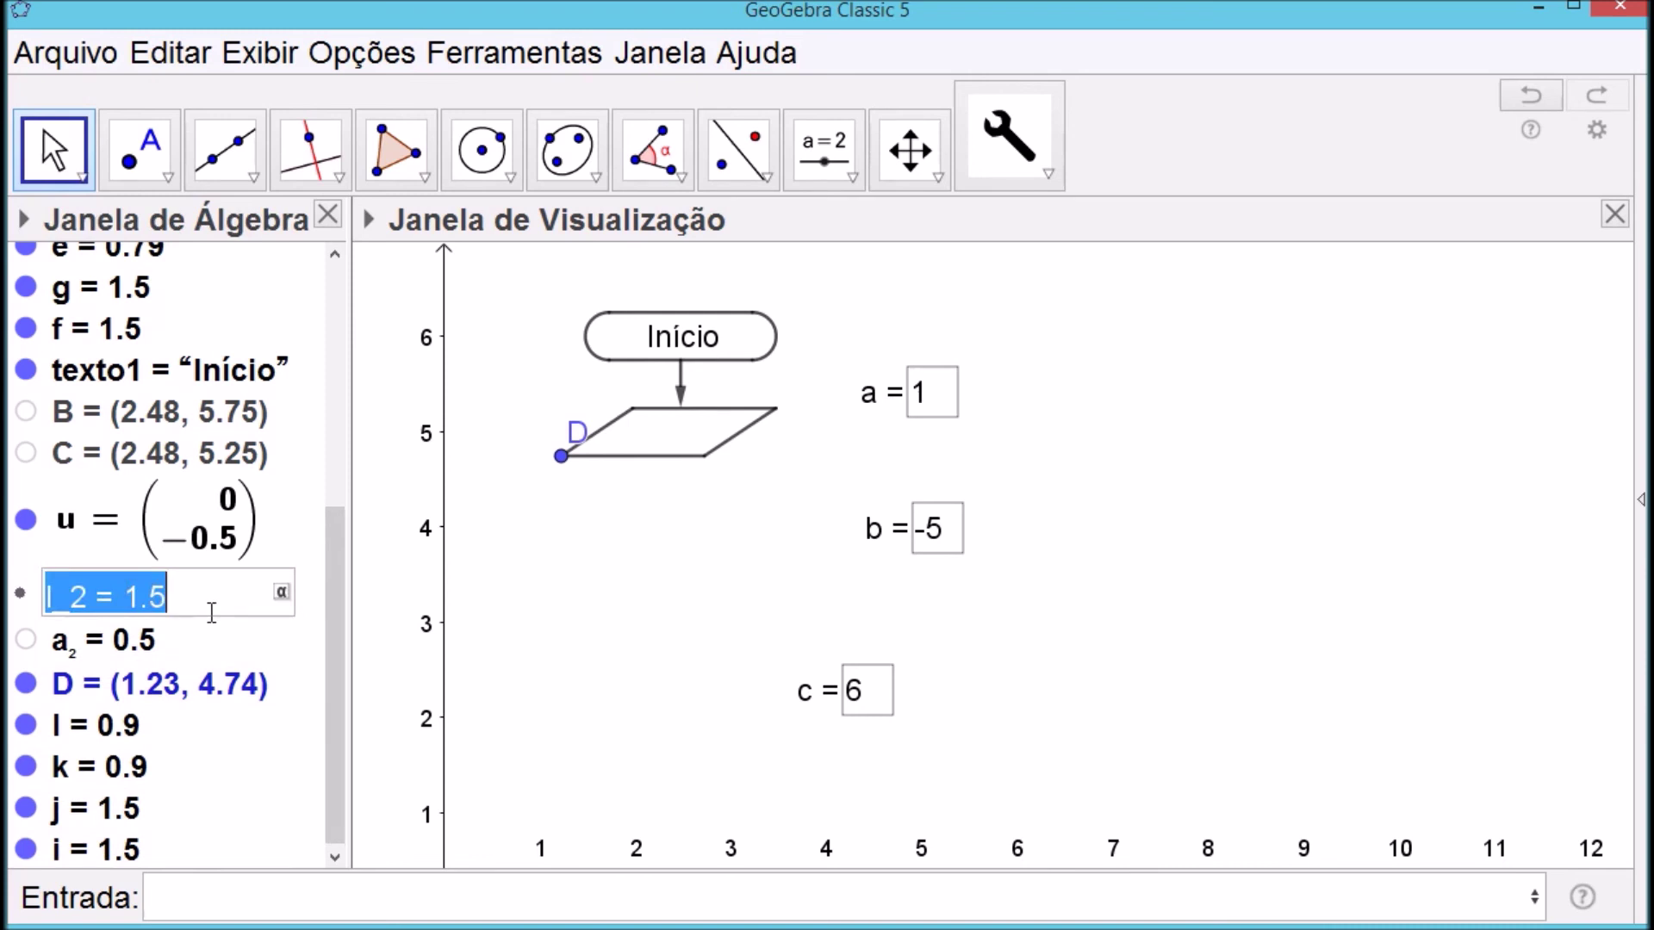
pyautogui.click(211, 613)
pyautogui.hotkey('shift', 'Left')
pyautogui.hotkey('shift', 'Left')
pyautogui.hotkey('shift', 'Left')
pyautogui.write('3')
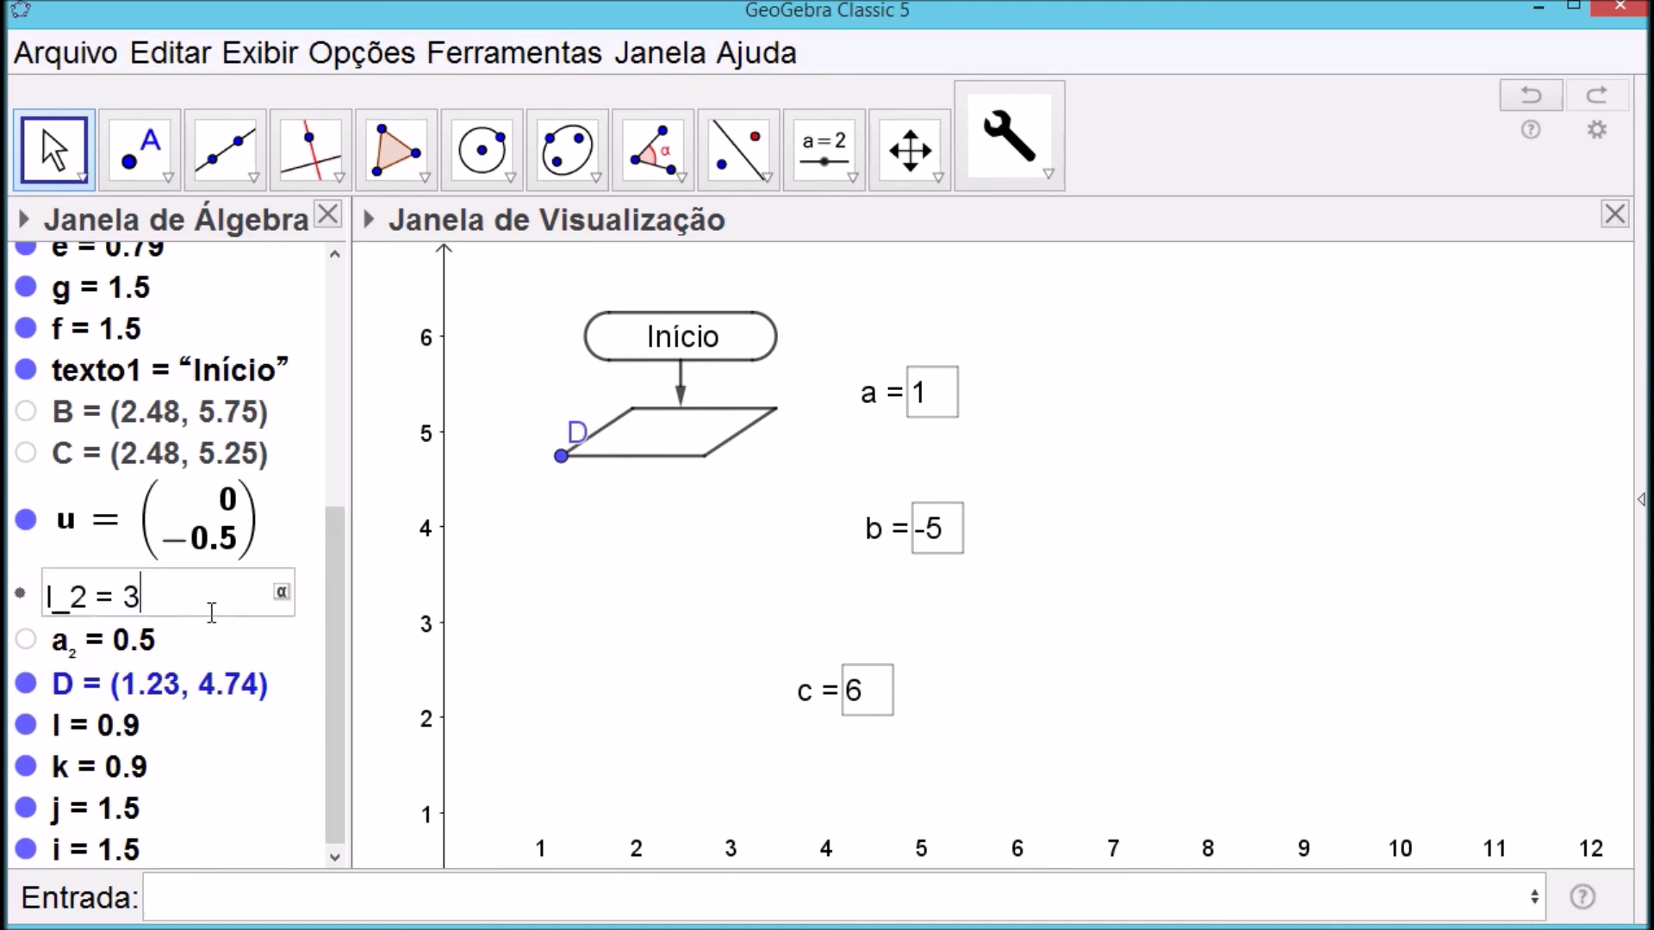
pyautogui.press('Return')
# Set the data parallelogram's height parameter a_2 to 2
pyautogui.doubleClick(112, 637)
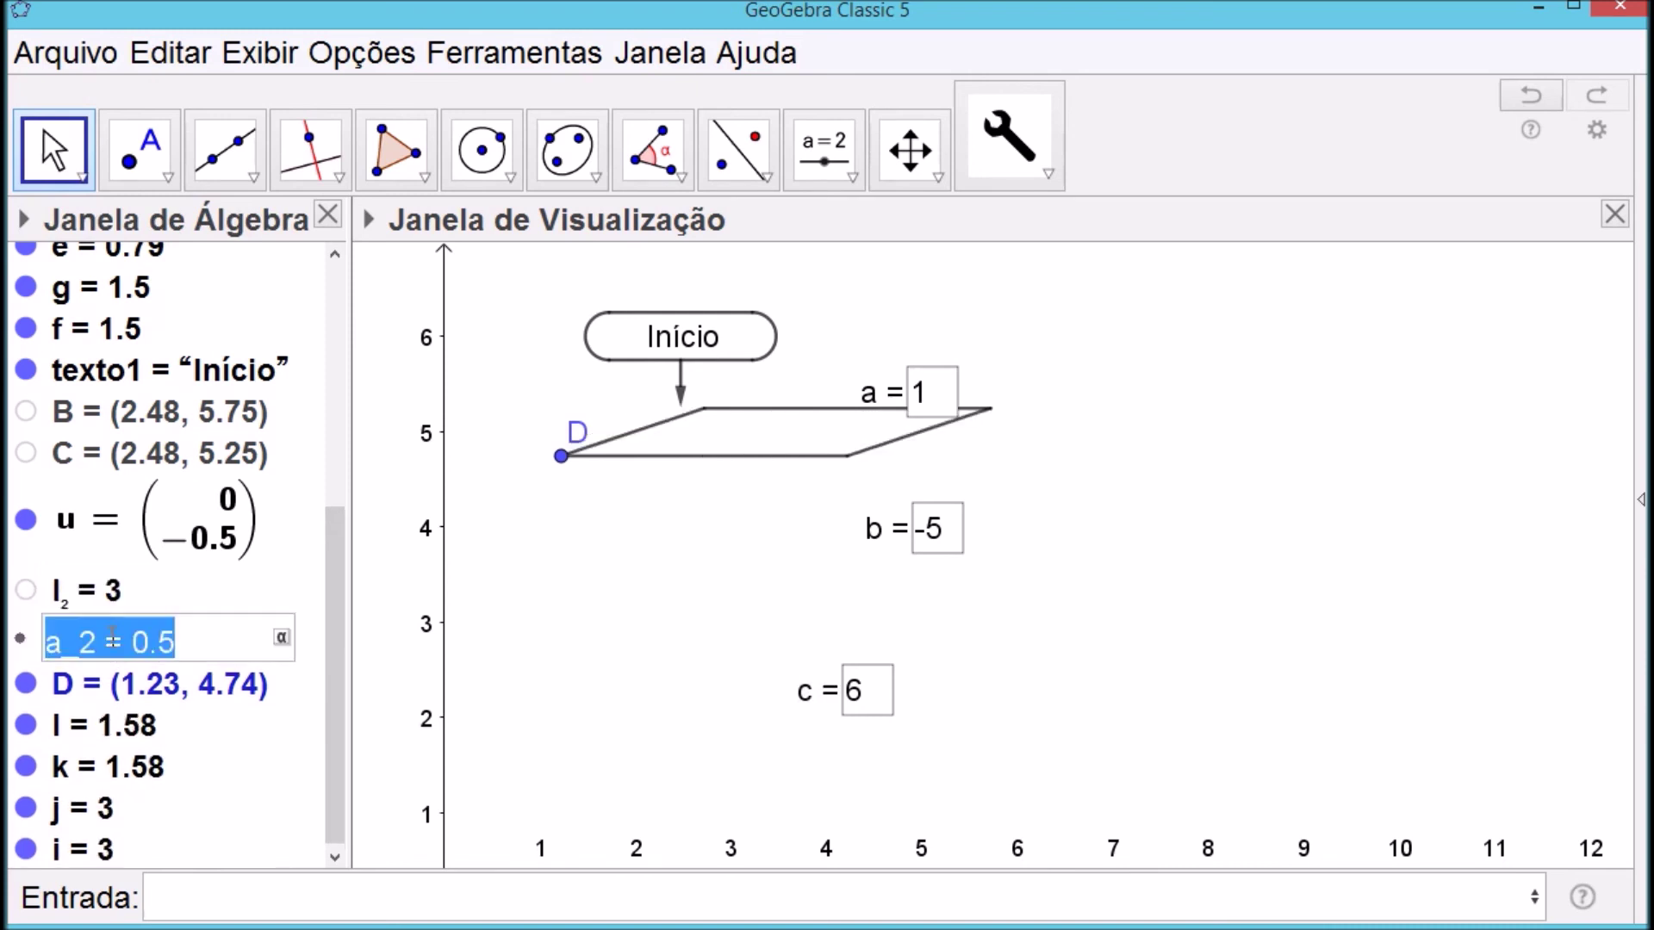
pyautogui.click(259, 650)
pyautogui.hotkey('shift', 'Left')
pyautogui.hotkey('shift', 'Left')
pyautogui.hotkey('shift', 'Left')
pyautogui.write('2')
pyautogui.press('Return')
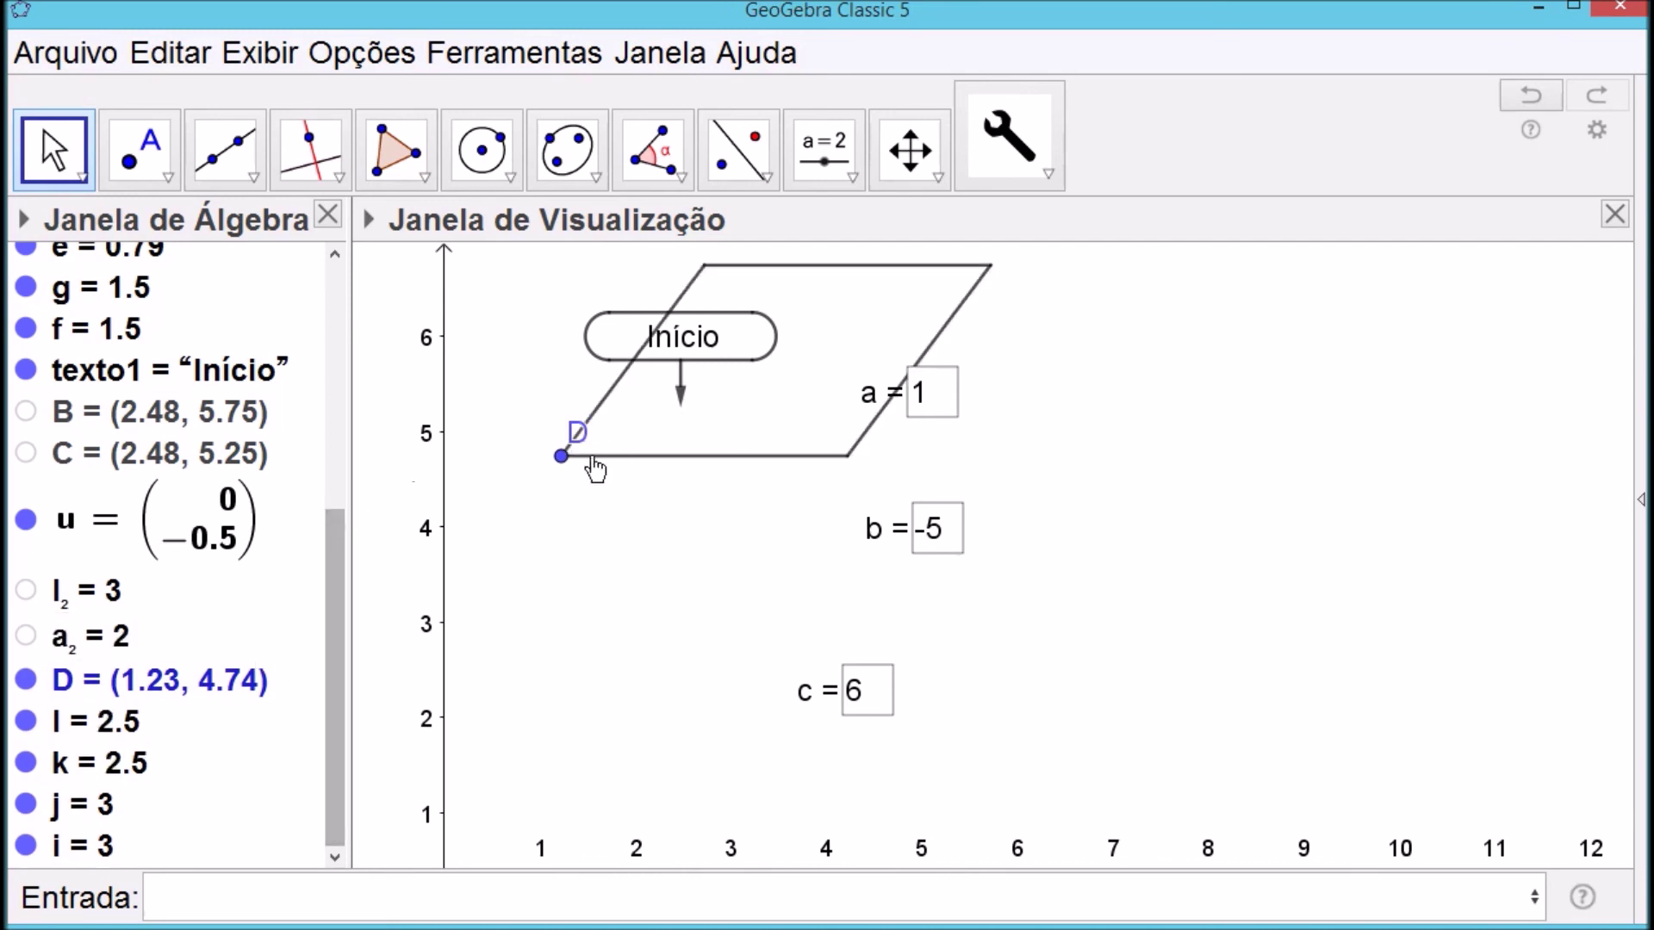
# Move point D to about (-0.26, 3.22) and arrange the input boxes inside the parallelogram, with a and b side by side above c
pyautogui.moveTo(561, 456); pyautogui.dragTo(419, 603)
pyautogui.moveTo(868, 416); pyautogui.dragTo(591, 462)
pyautogui.moveTo(903, 540); pyautogui.dragTo(733, 459)
pyautogui.click(808, 700)
pyautogui.moveTo(808, 700); pyautogui.dragTo(622, 523)
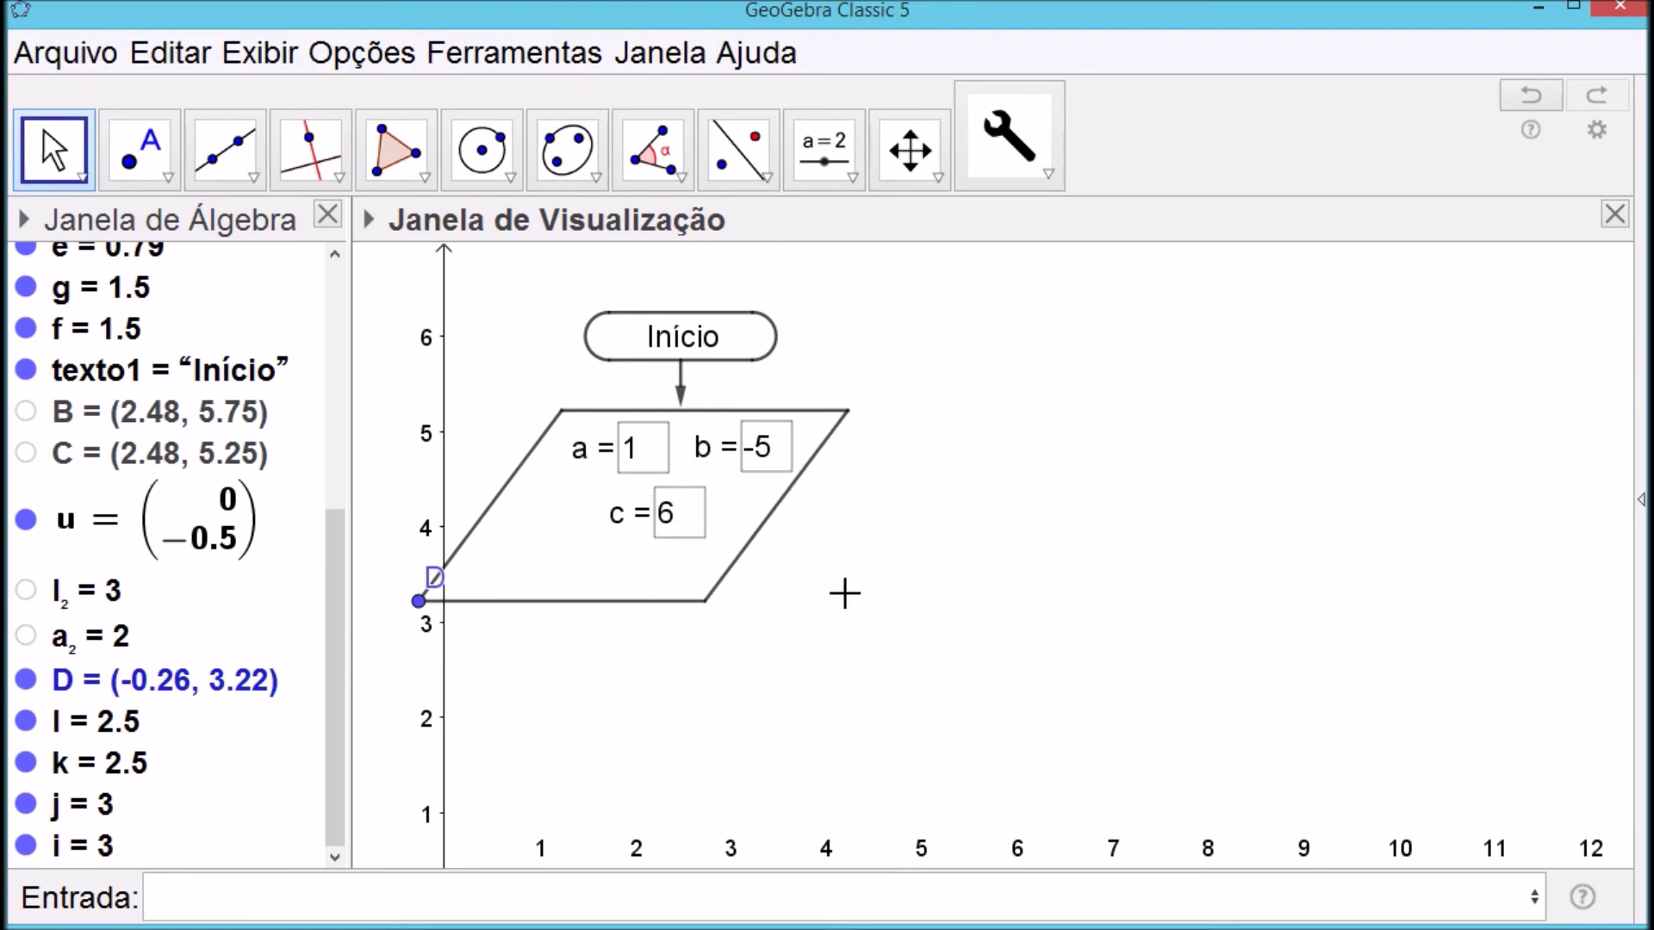
# Set a_2 to 1.5 and move point D to about (-0.02, 3.76) so the parallelogram's upper edge meets the arrow tip
pyautogui.click(166, 637)
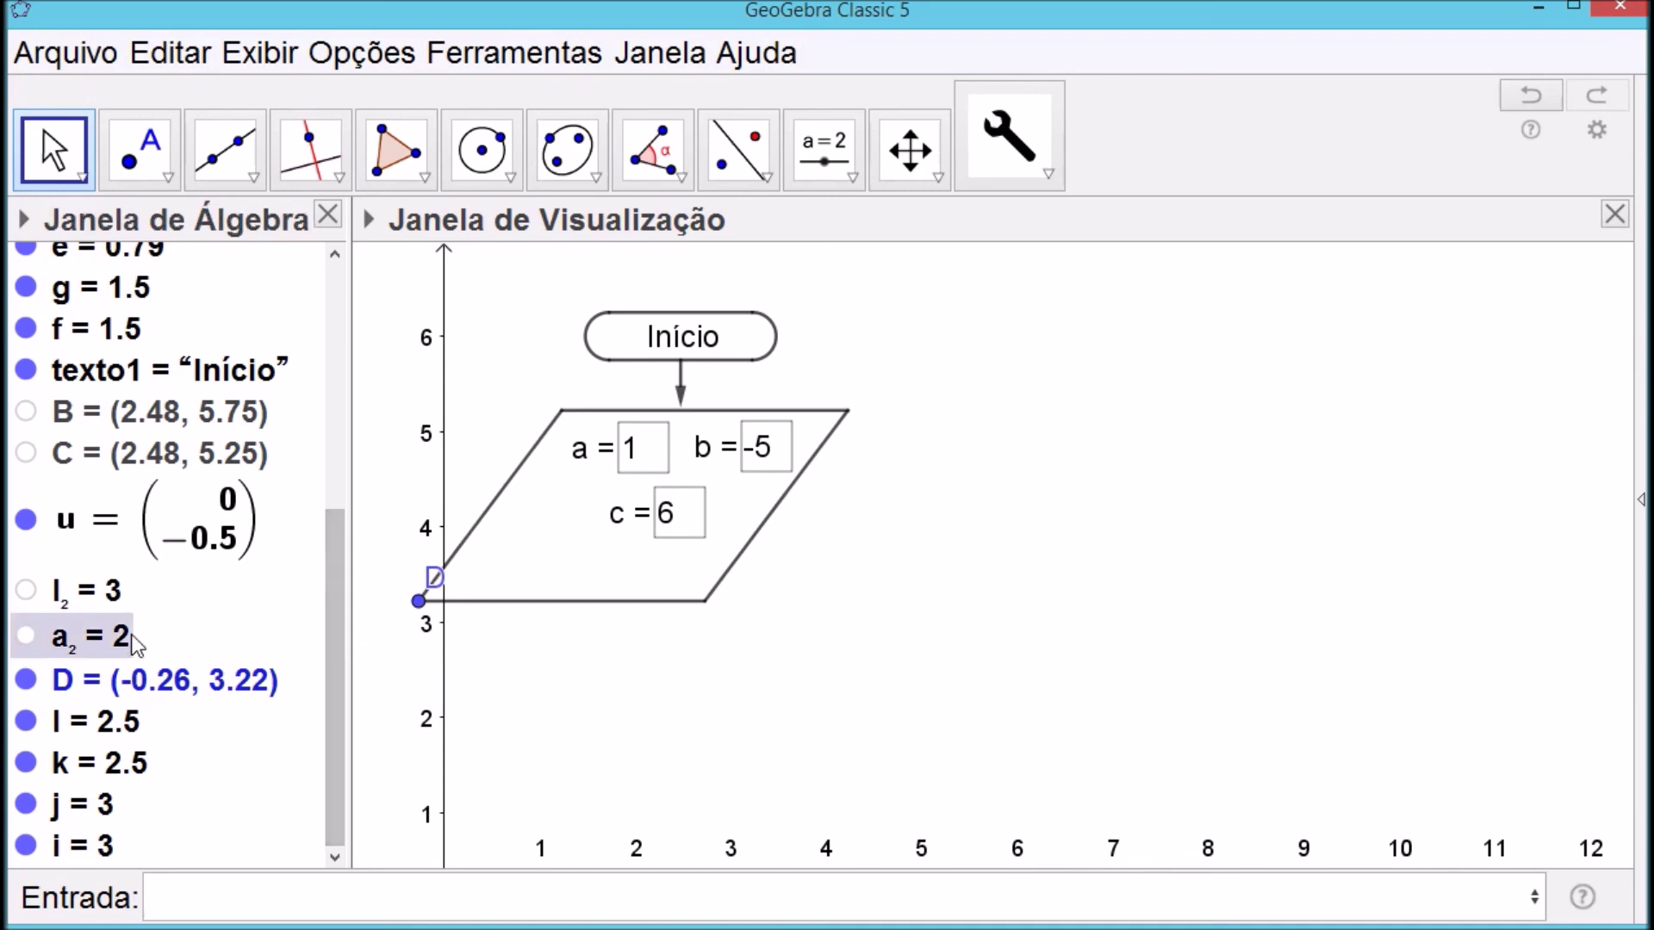
pyautogui.click(110, 646)
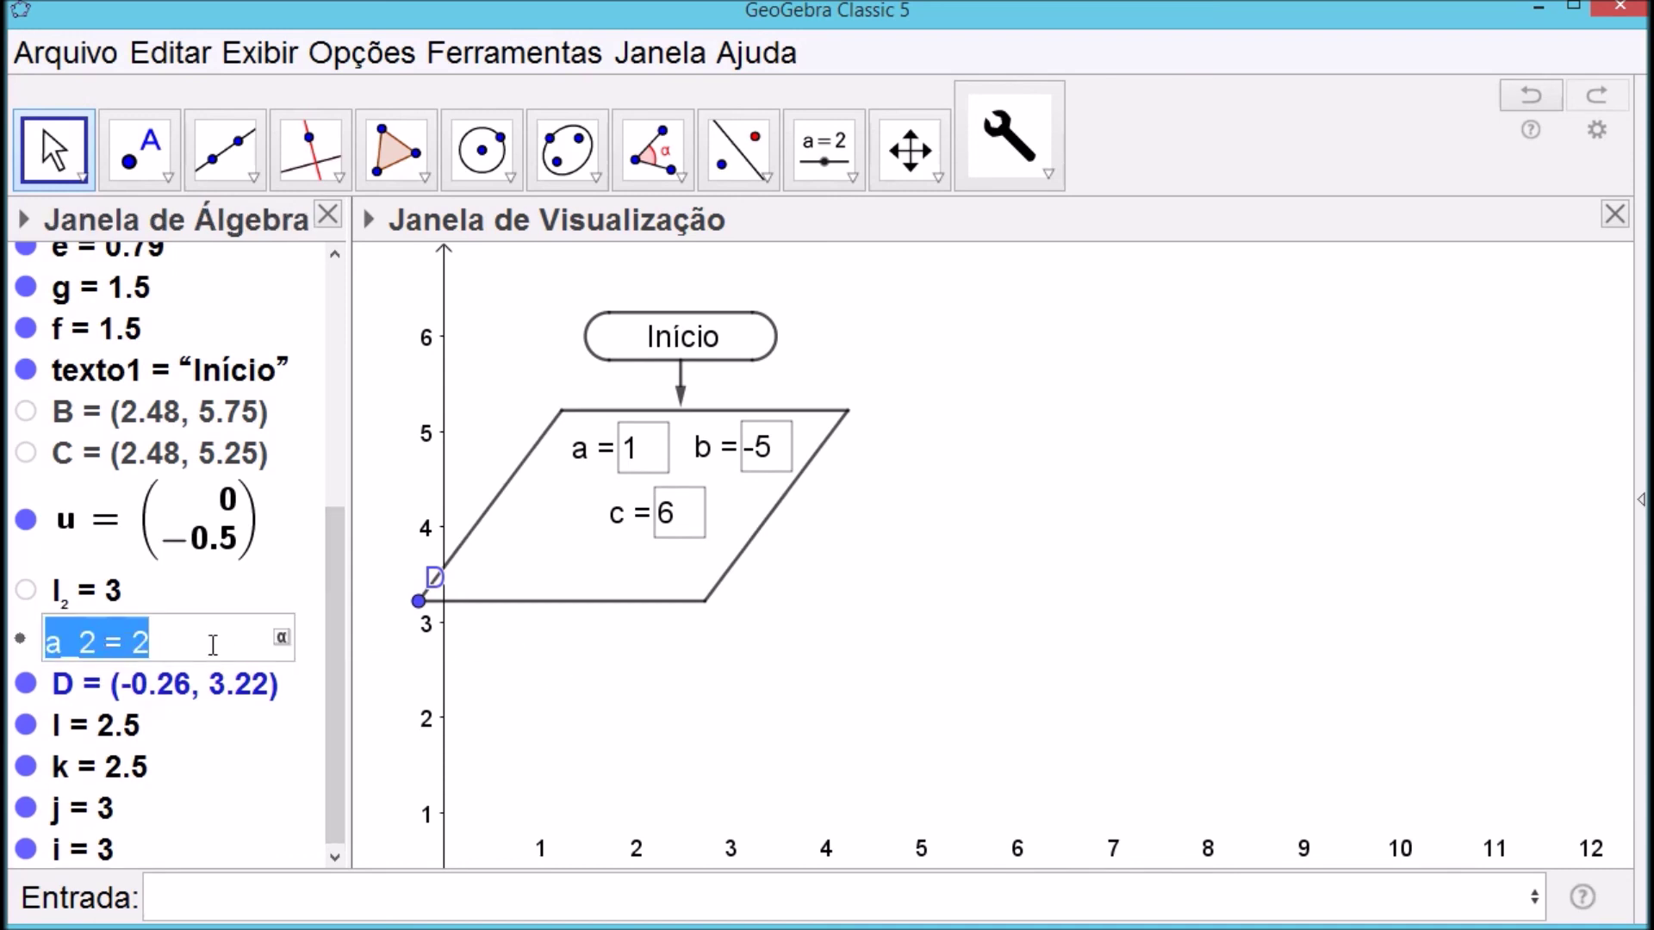
pyautogui.doubleClick(213, 646)
pyautogui.write('1.5')
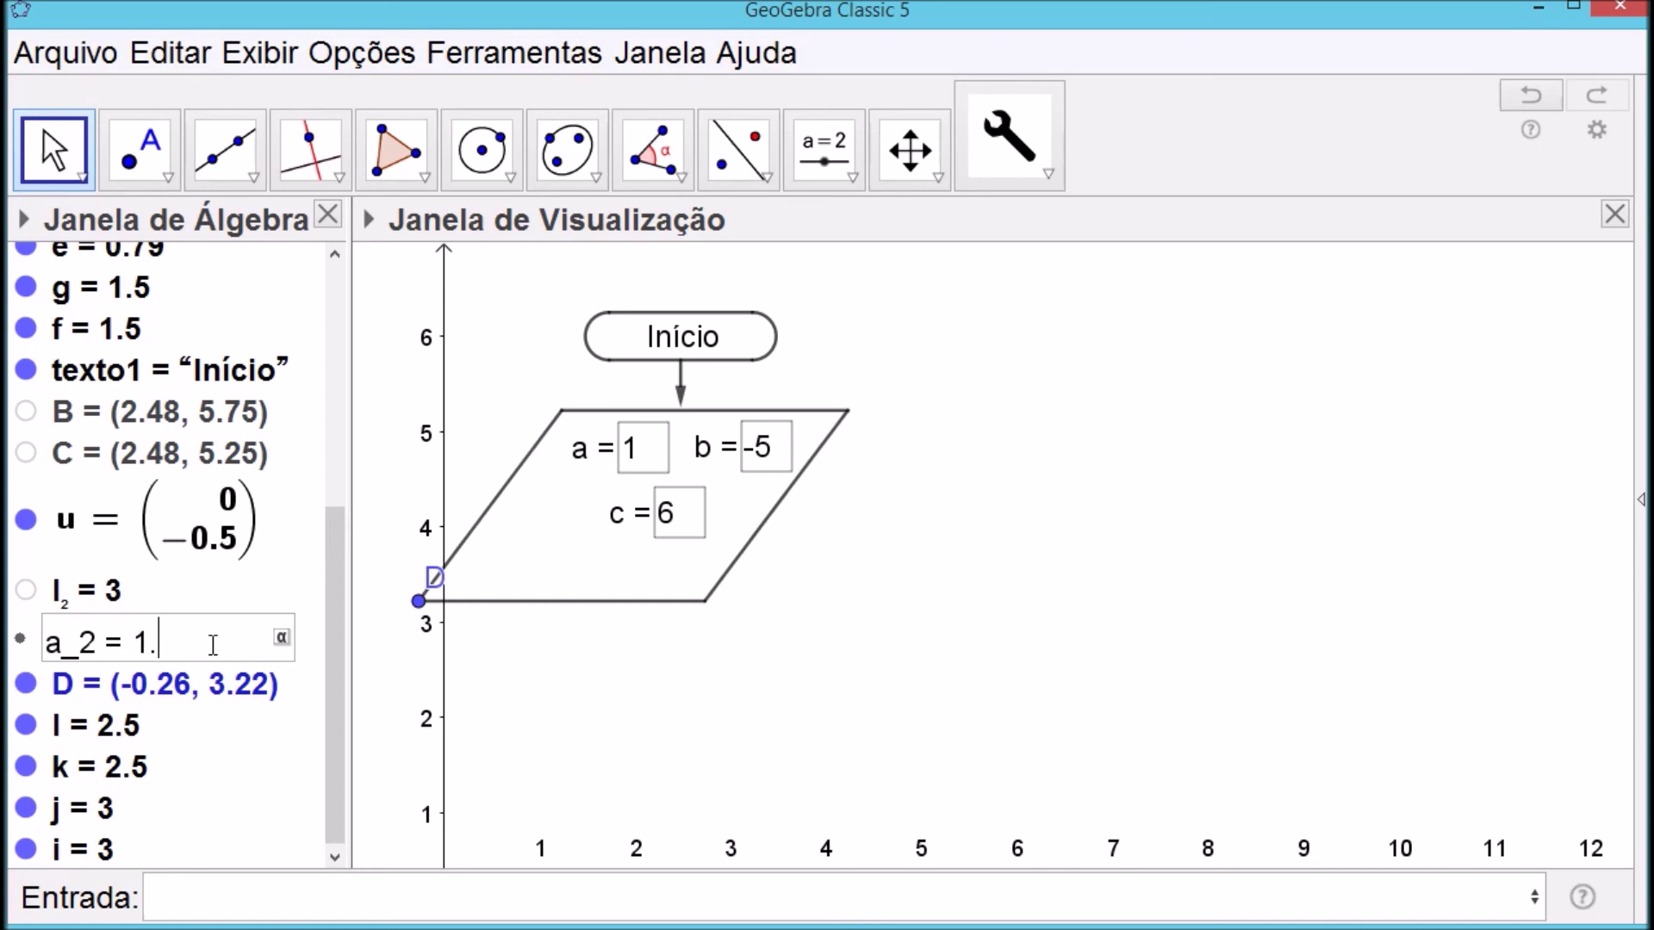
pyautogui.press('Return')
pyautogui.moveTo(420, 601); pyautogui.dragTo(444, 562)
# Hide the coordinate axes and point D in the graphics view
pyautogui.click(570, 677)
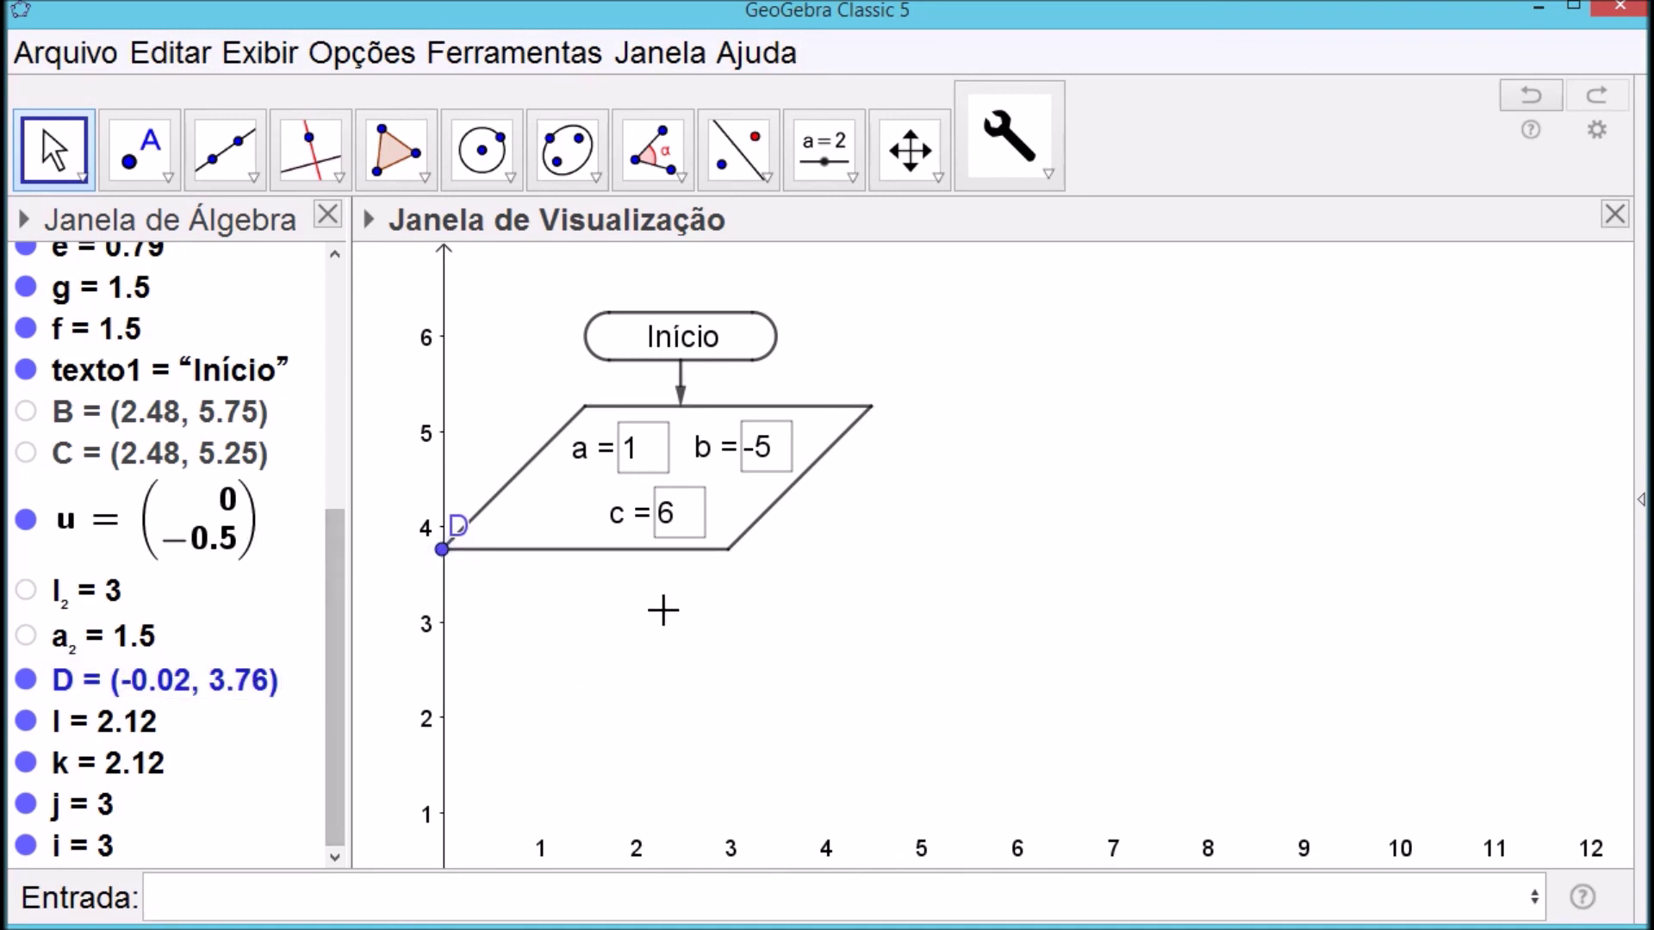
pyautogui.rightClick(885, 511)
pyautogui.click(1037, 595)
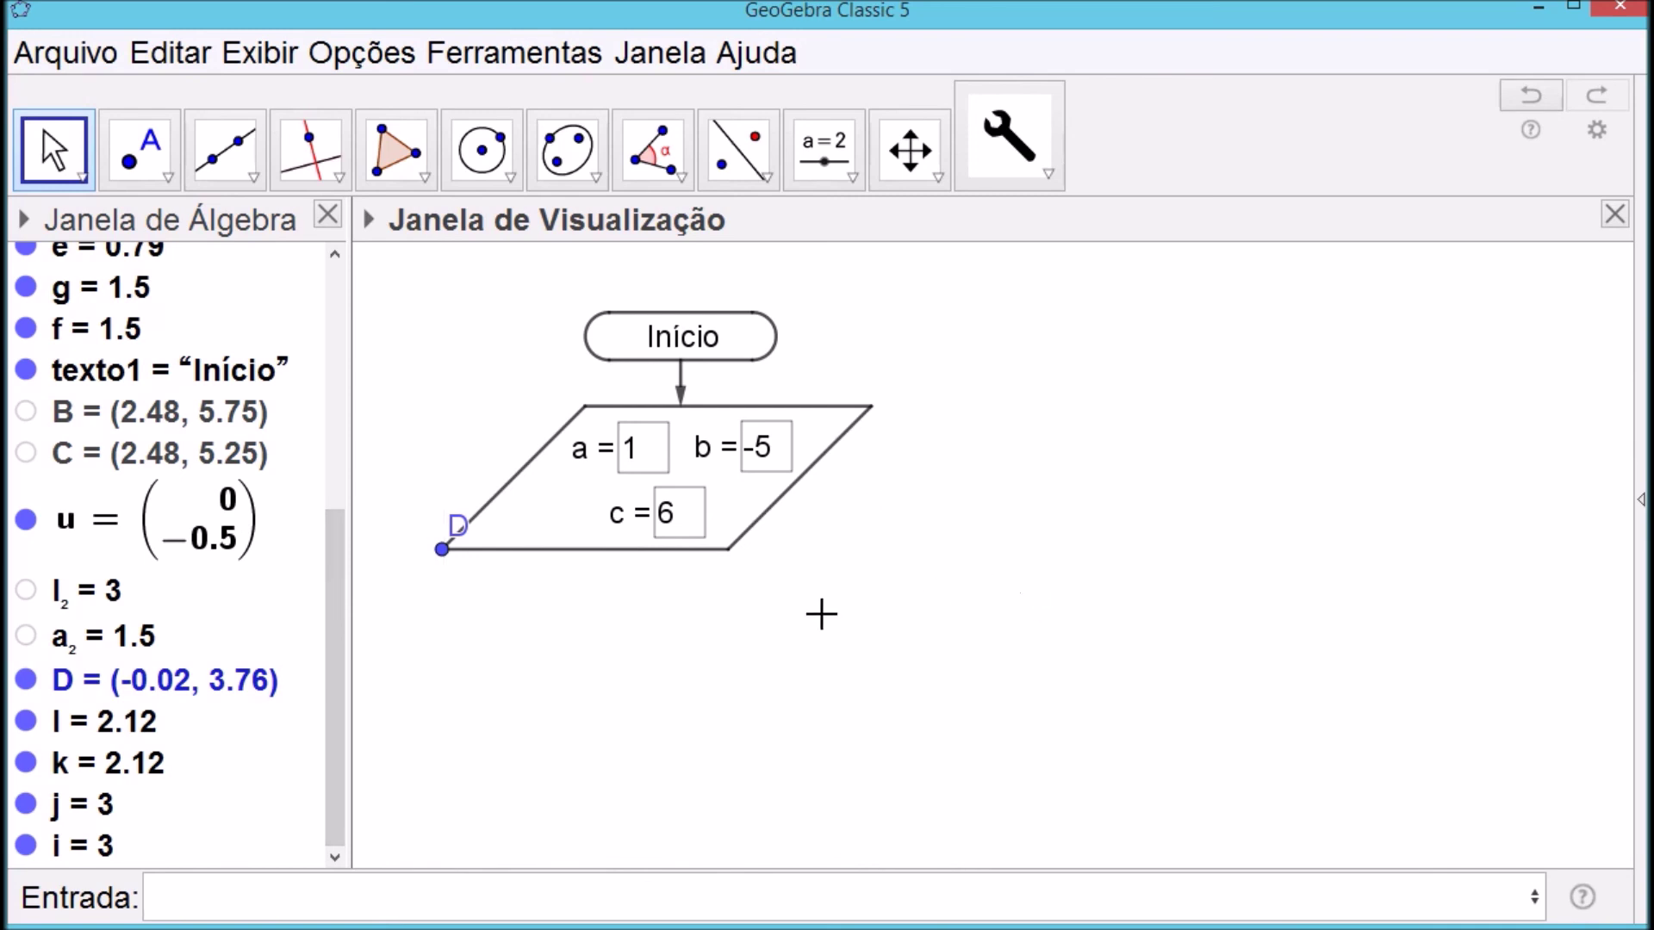
pyautogui.click(26, 680)
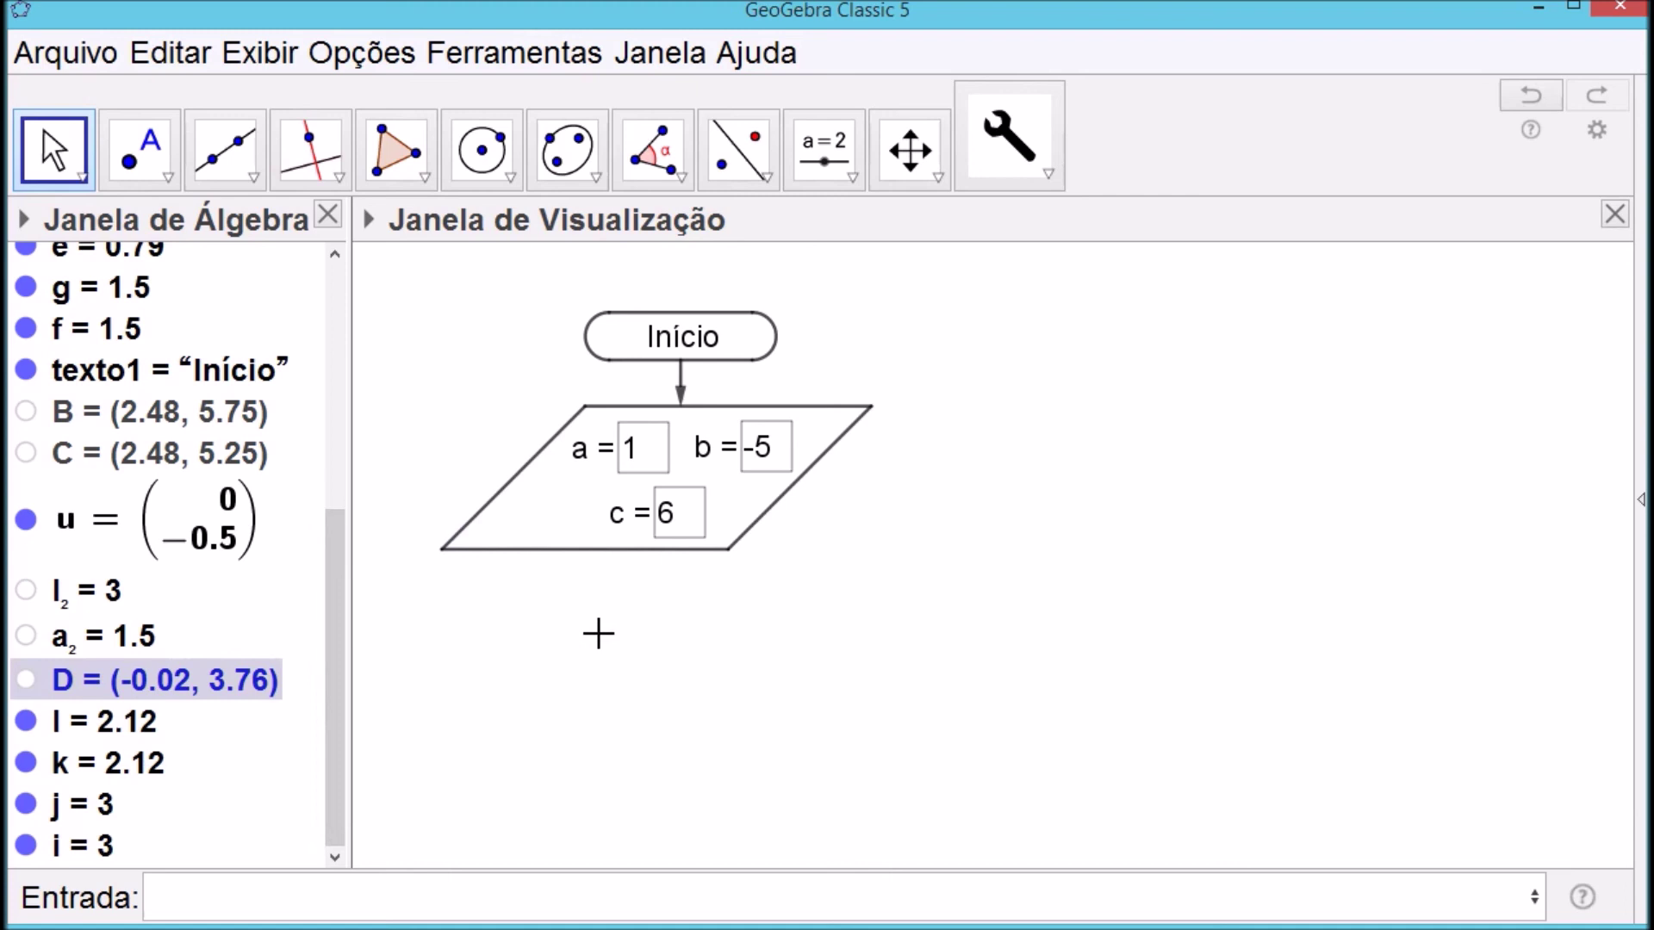
# Move point A to about (1.91, 5.75), leaving it hidden, and recentre the Início text inside its rounded shape
pyautogui.click(334, 286)
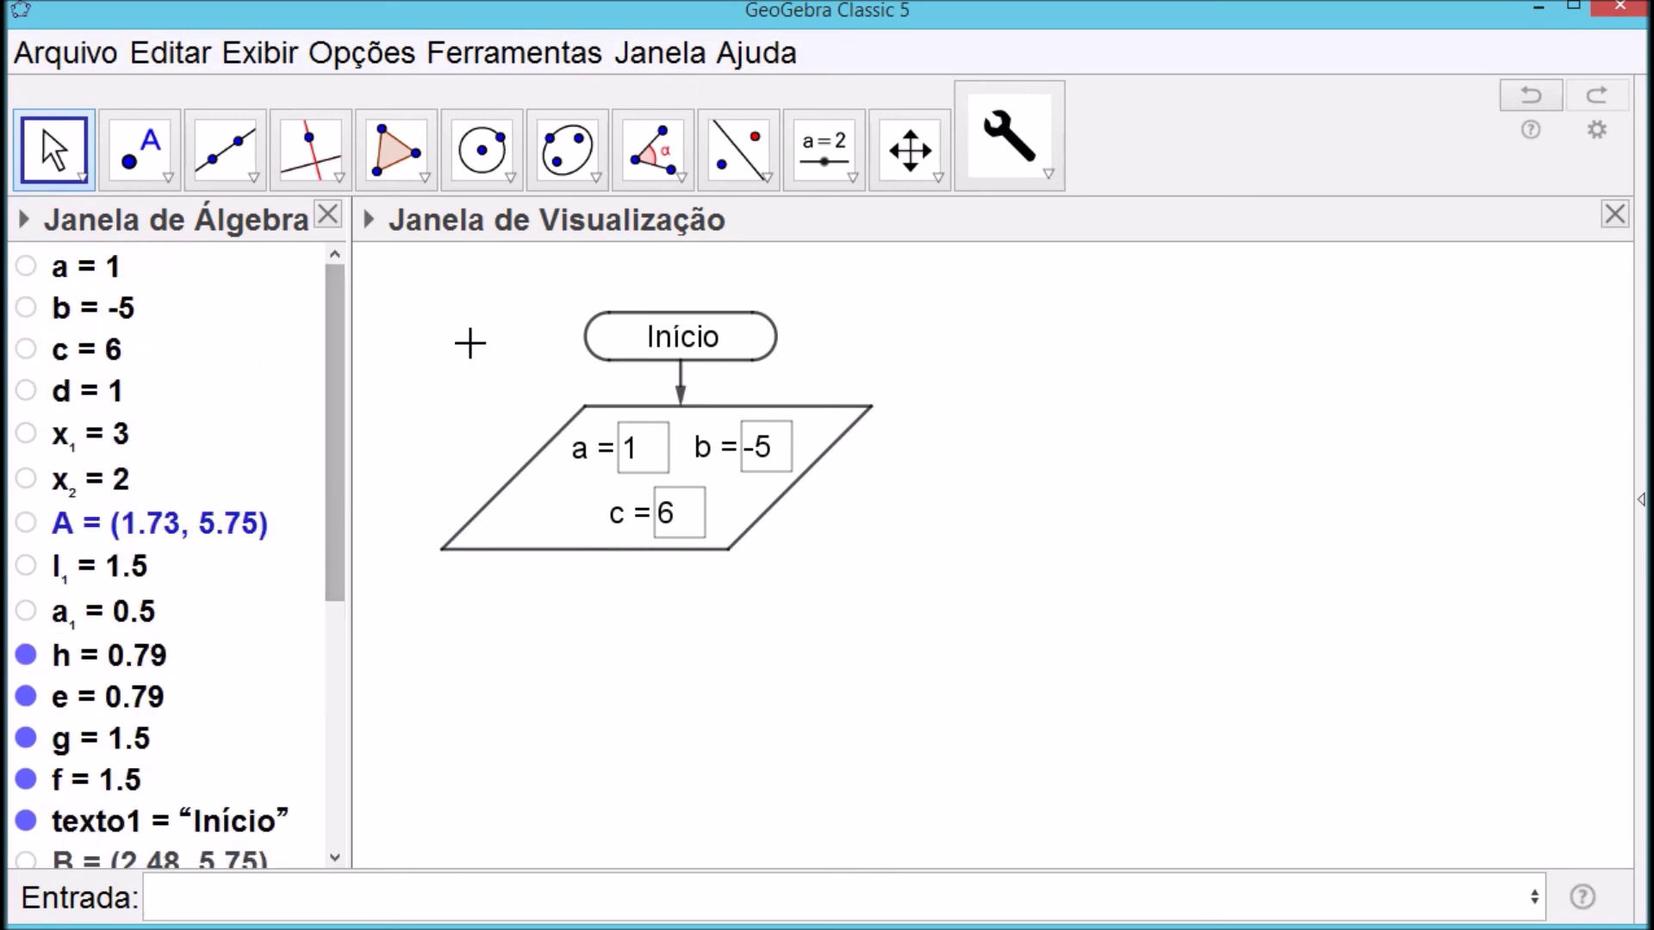
pyautogui.click(26, 523)
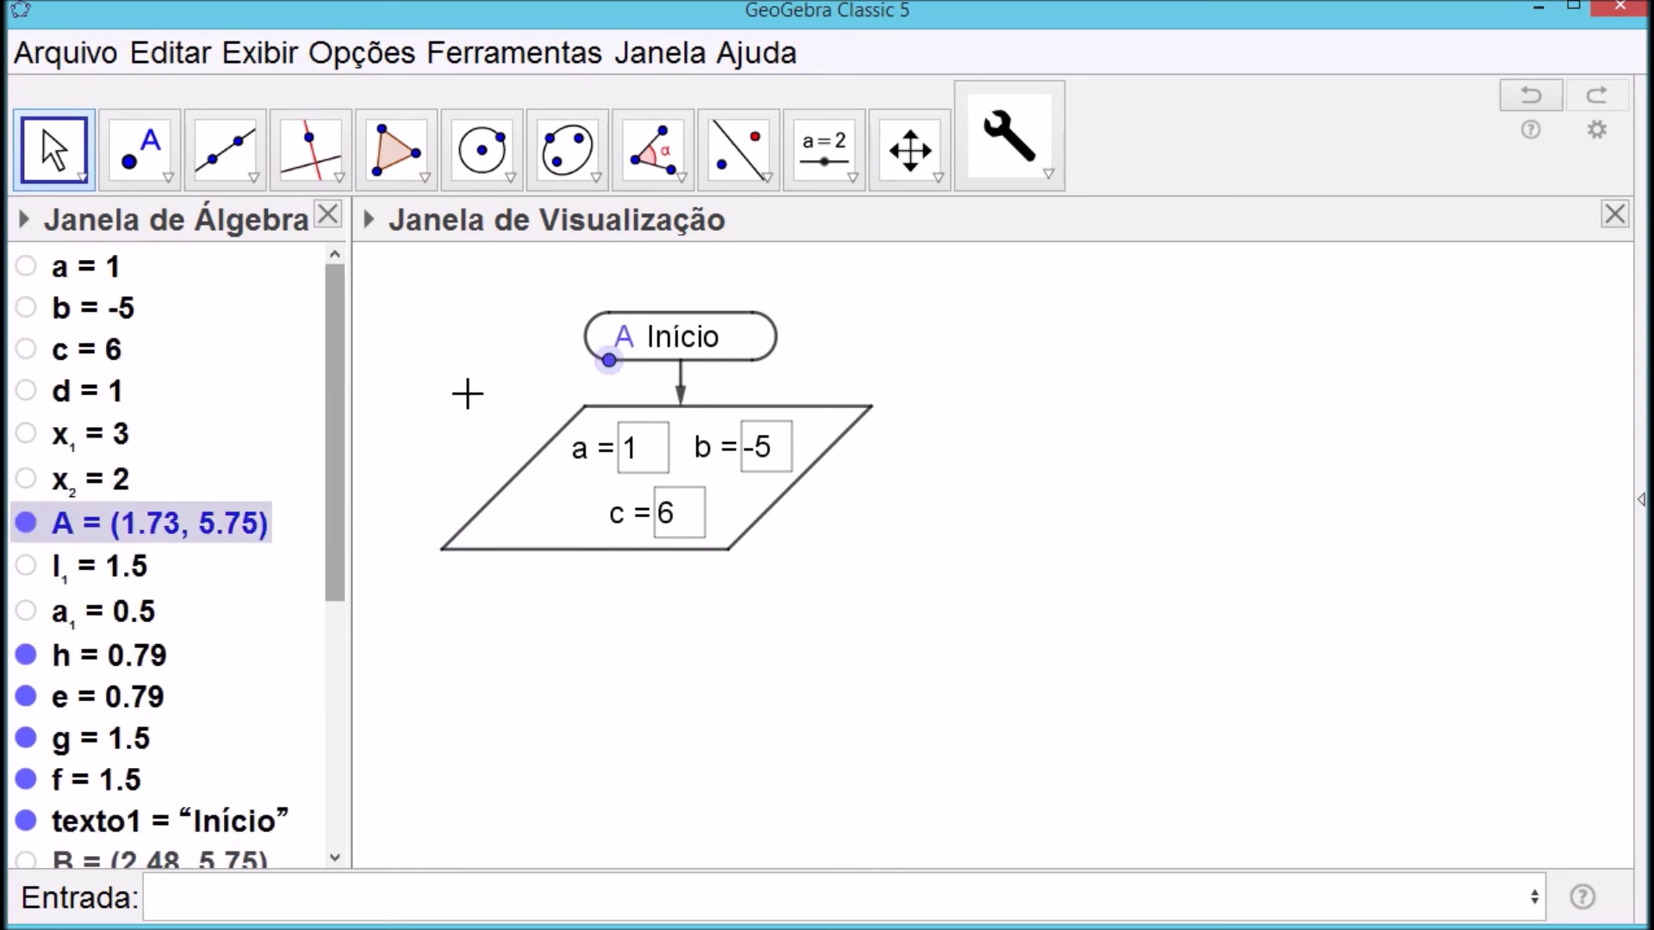
pyautogui.moveTo(608, 362); pyautogui.dragTo(627, 361)
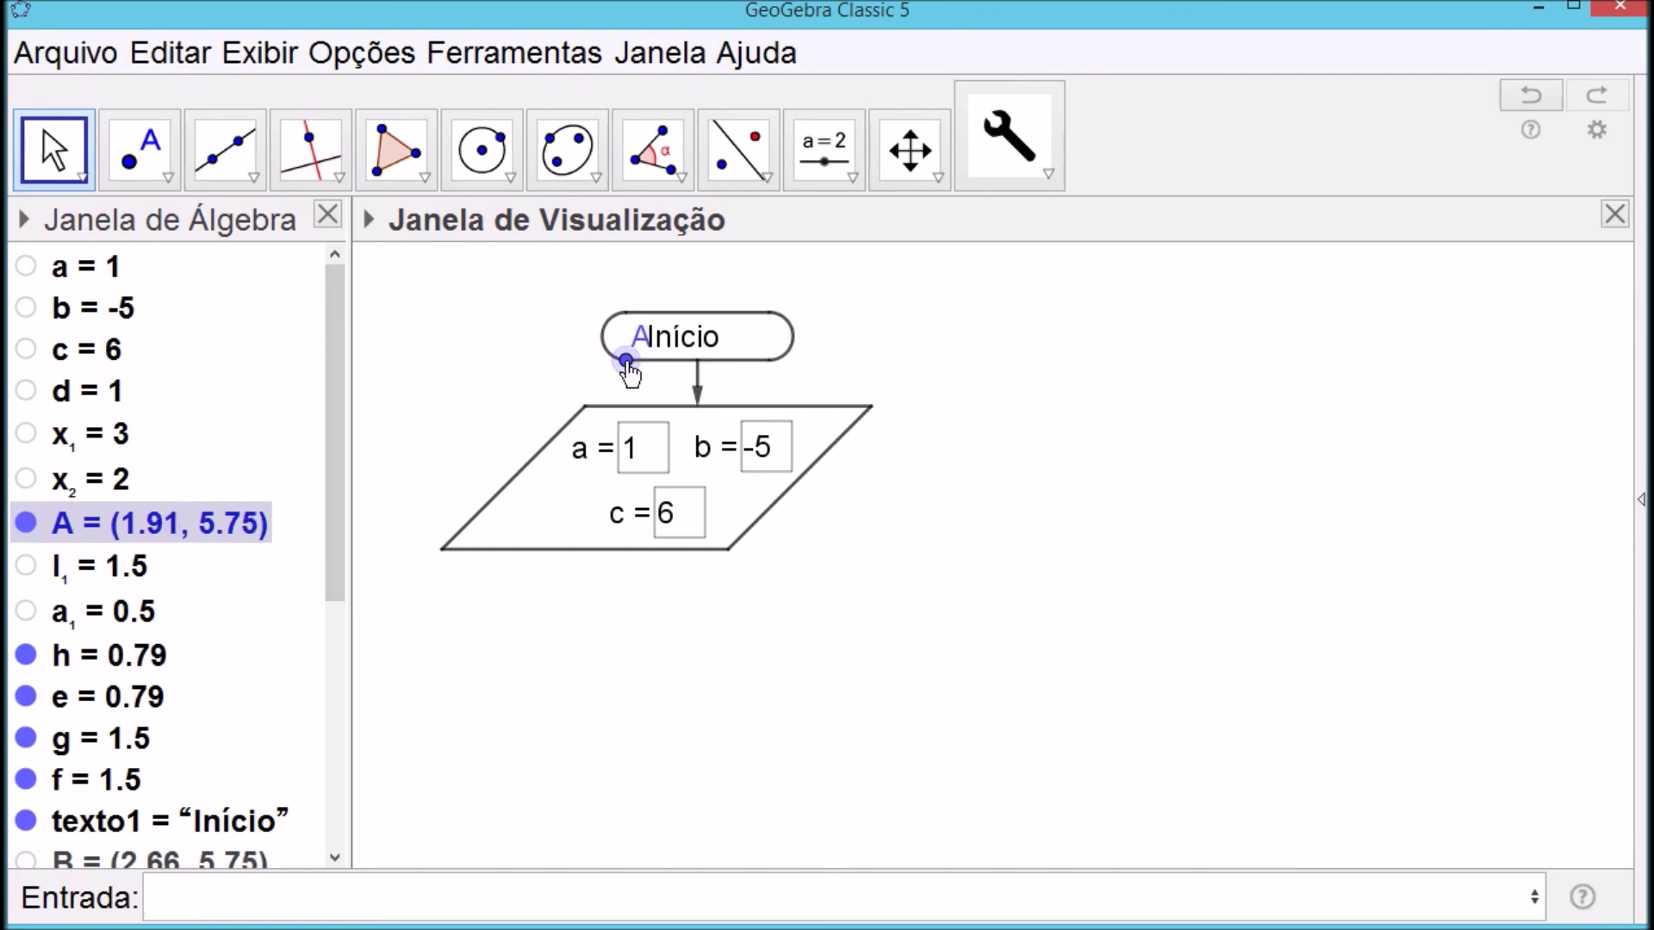
pyautogui.click(405, 410)
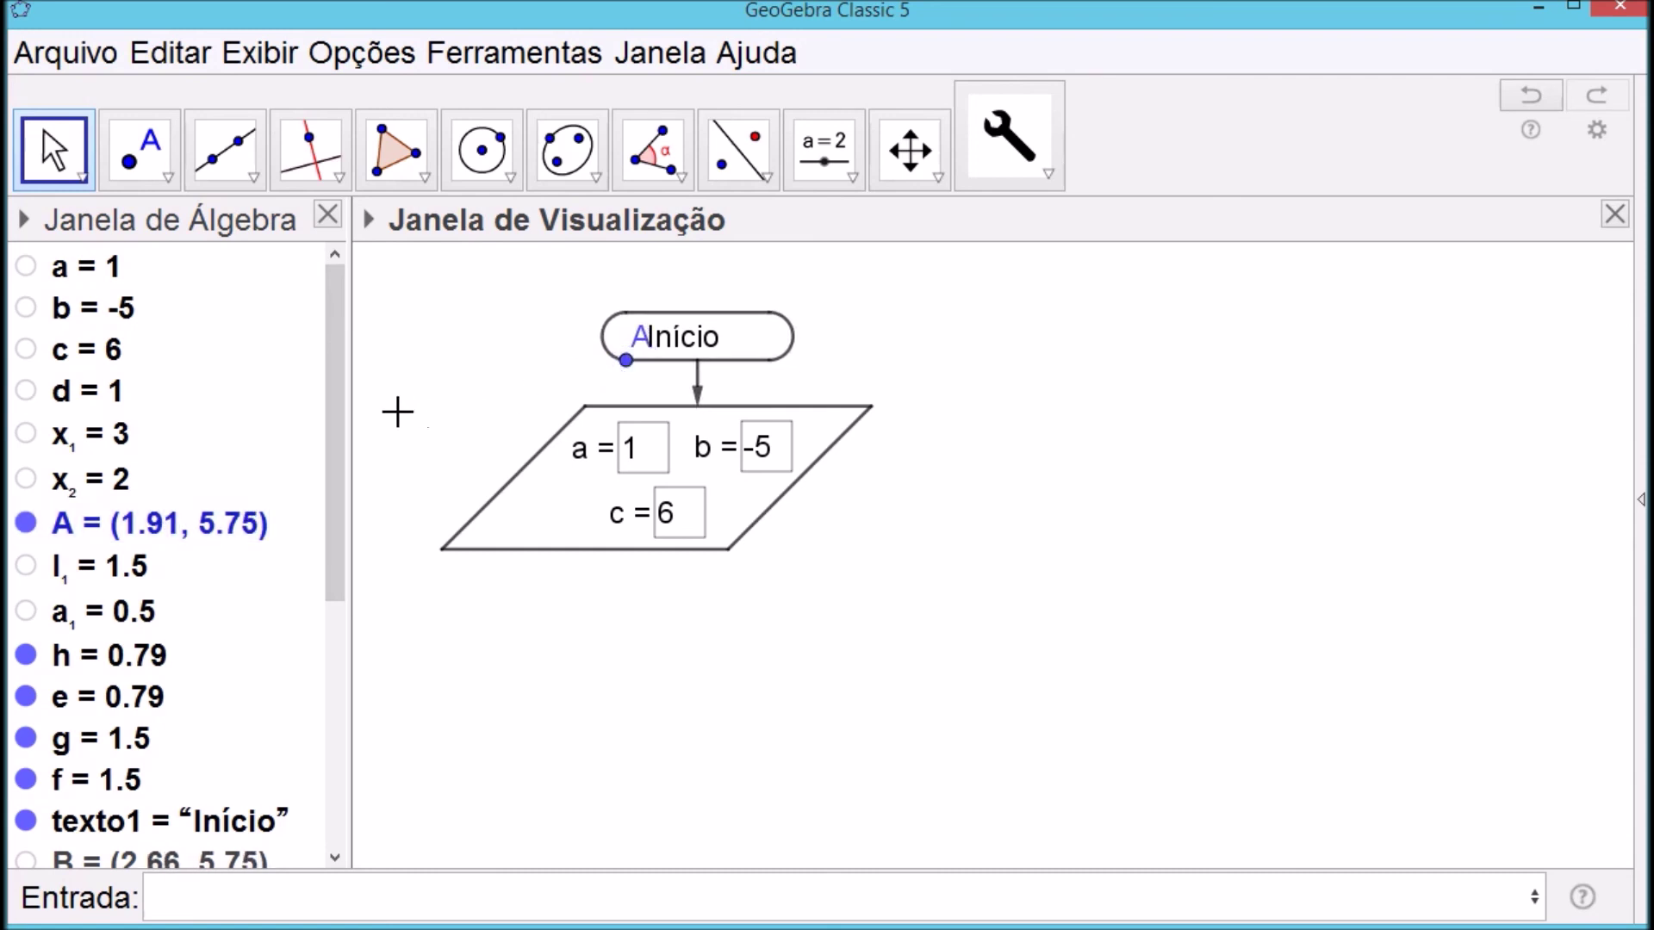
pyautogui.click(27, 524)
pyautogui.click(689, 337)
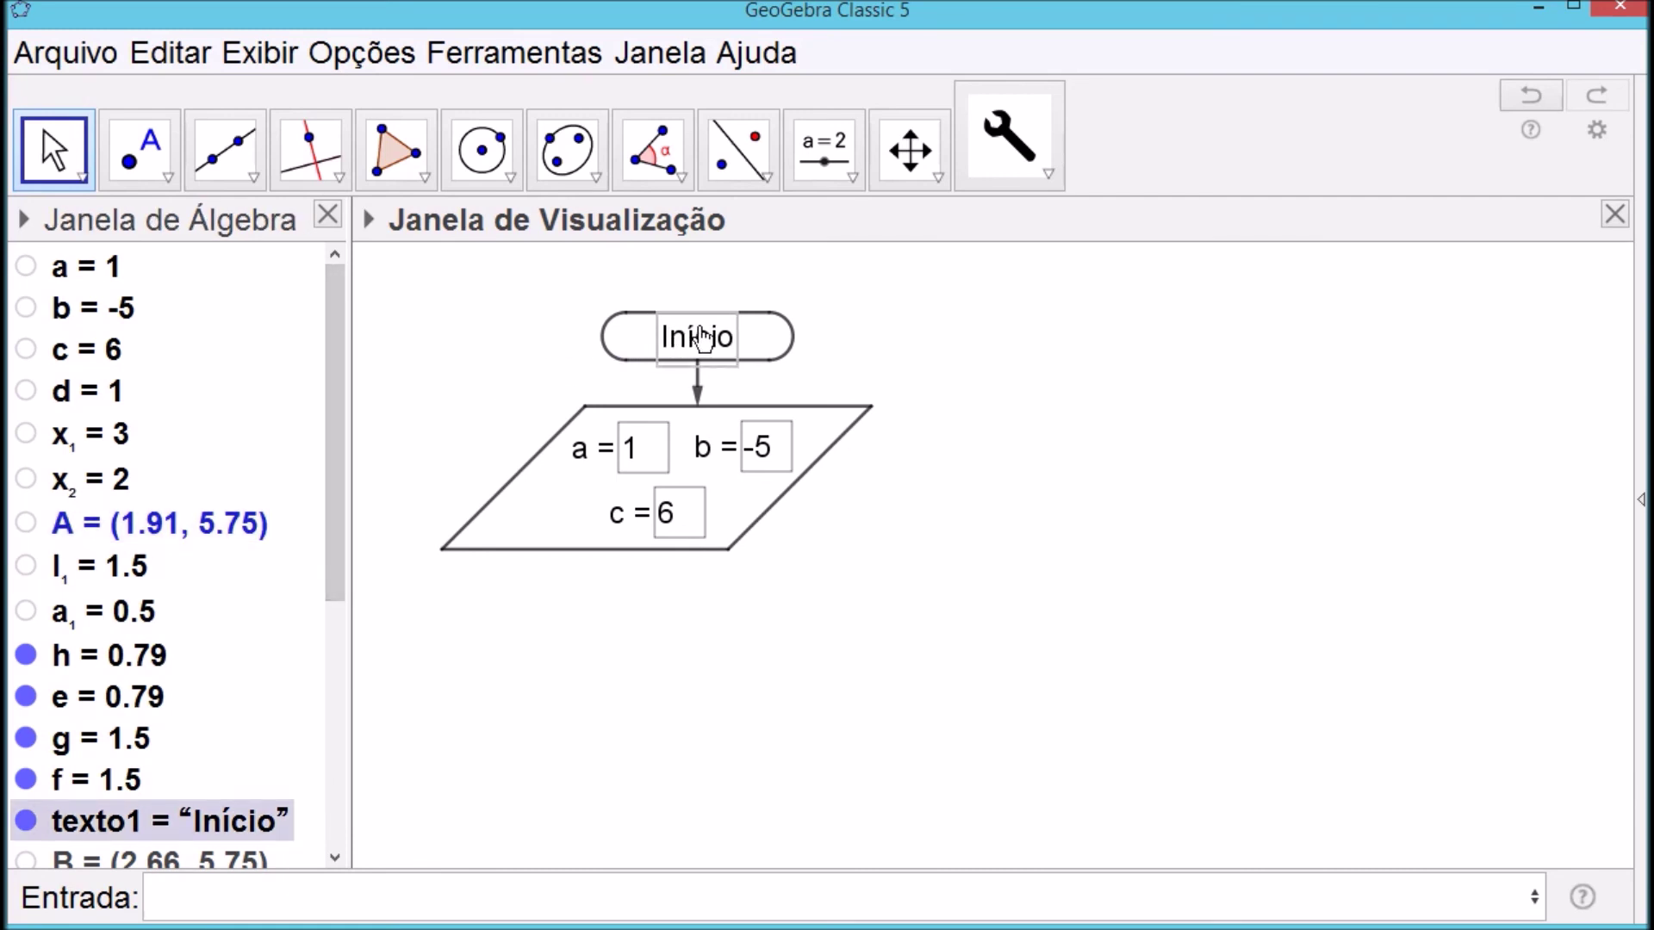
pyautogui.click(954, 683)
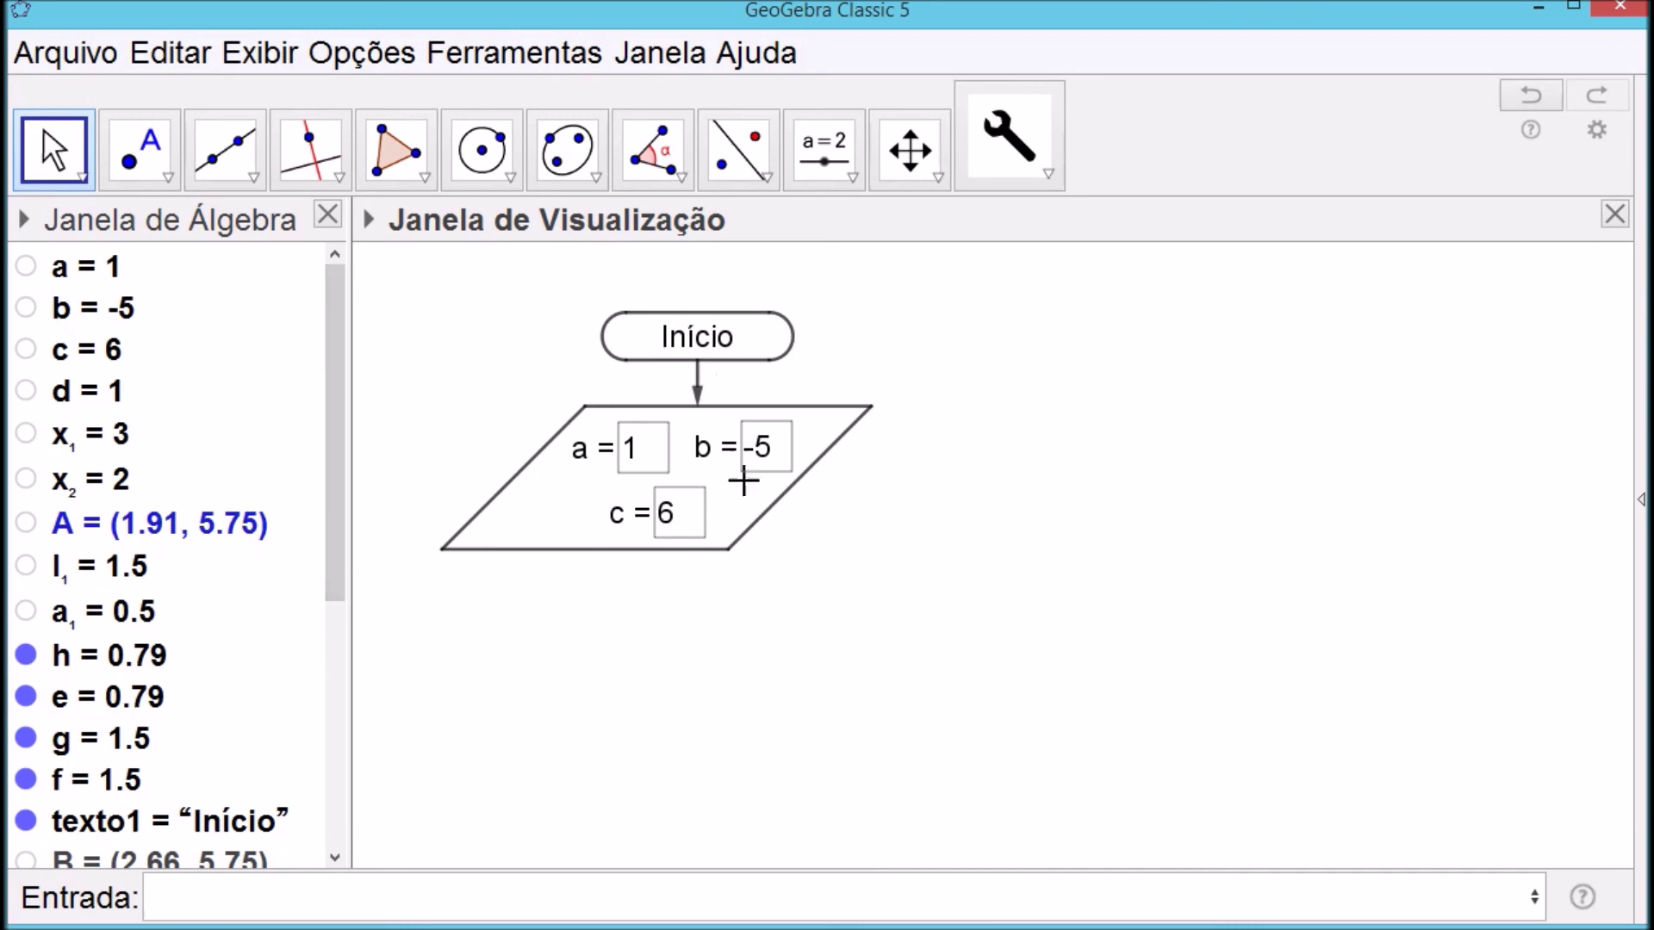
# Test the input box for coefficient a with the value 3 and return it to 1
pyautogui.click(644, 465)
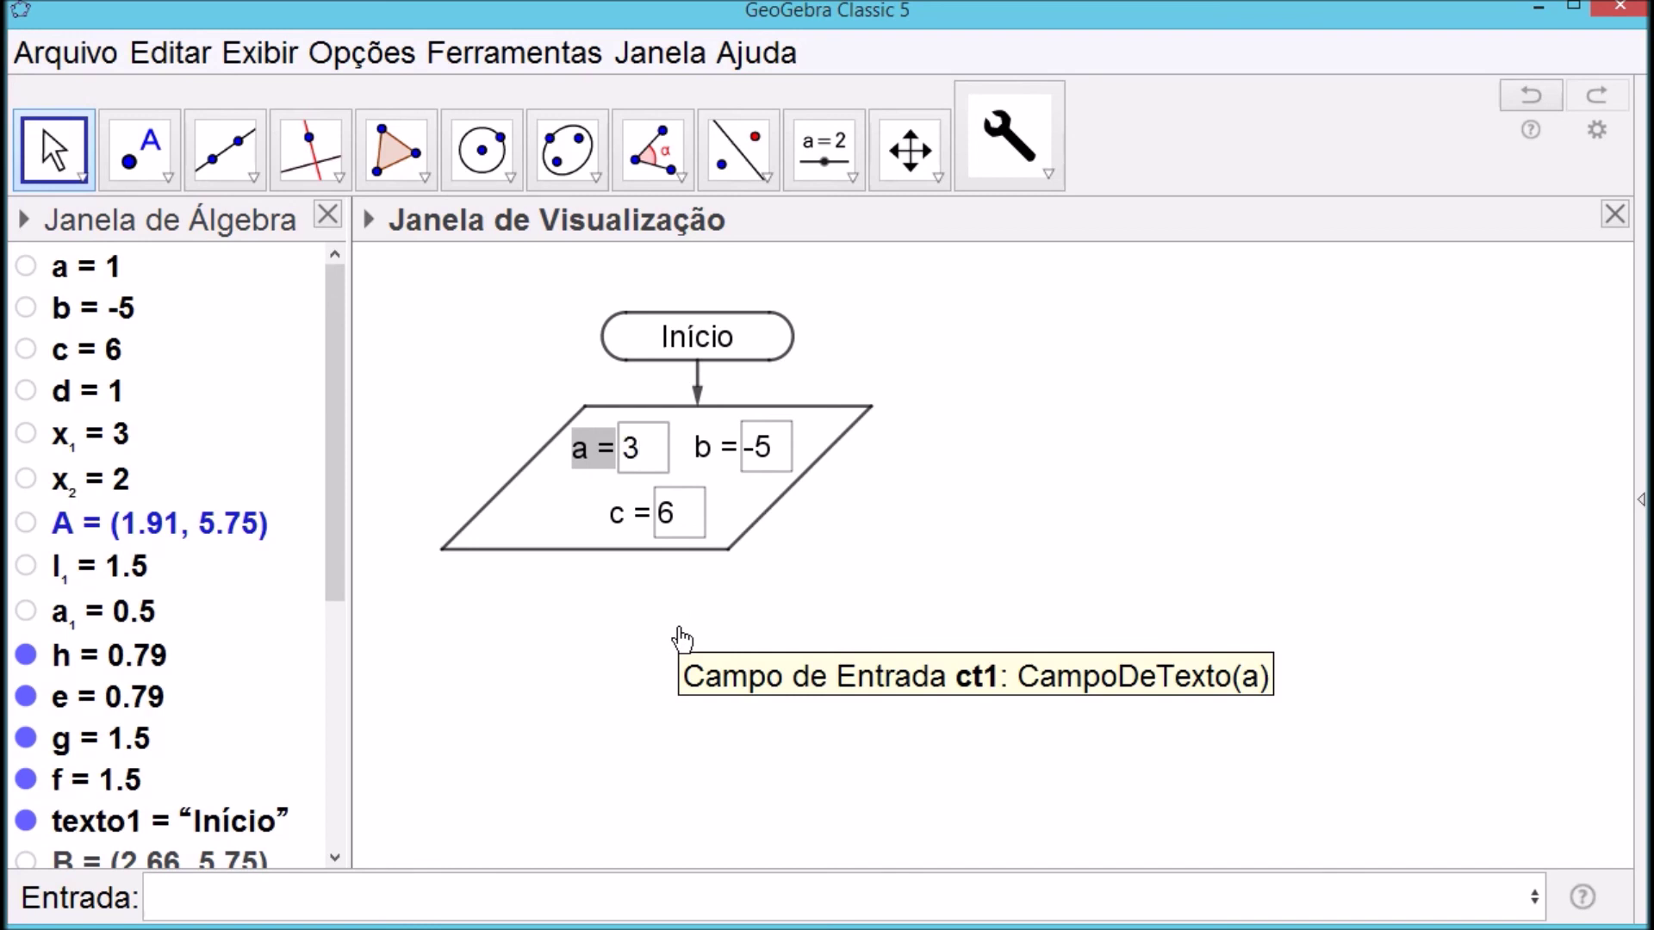
pyautogui.write('3')
pyautogui.press('Tab')
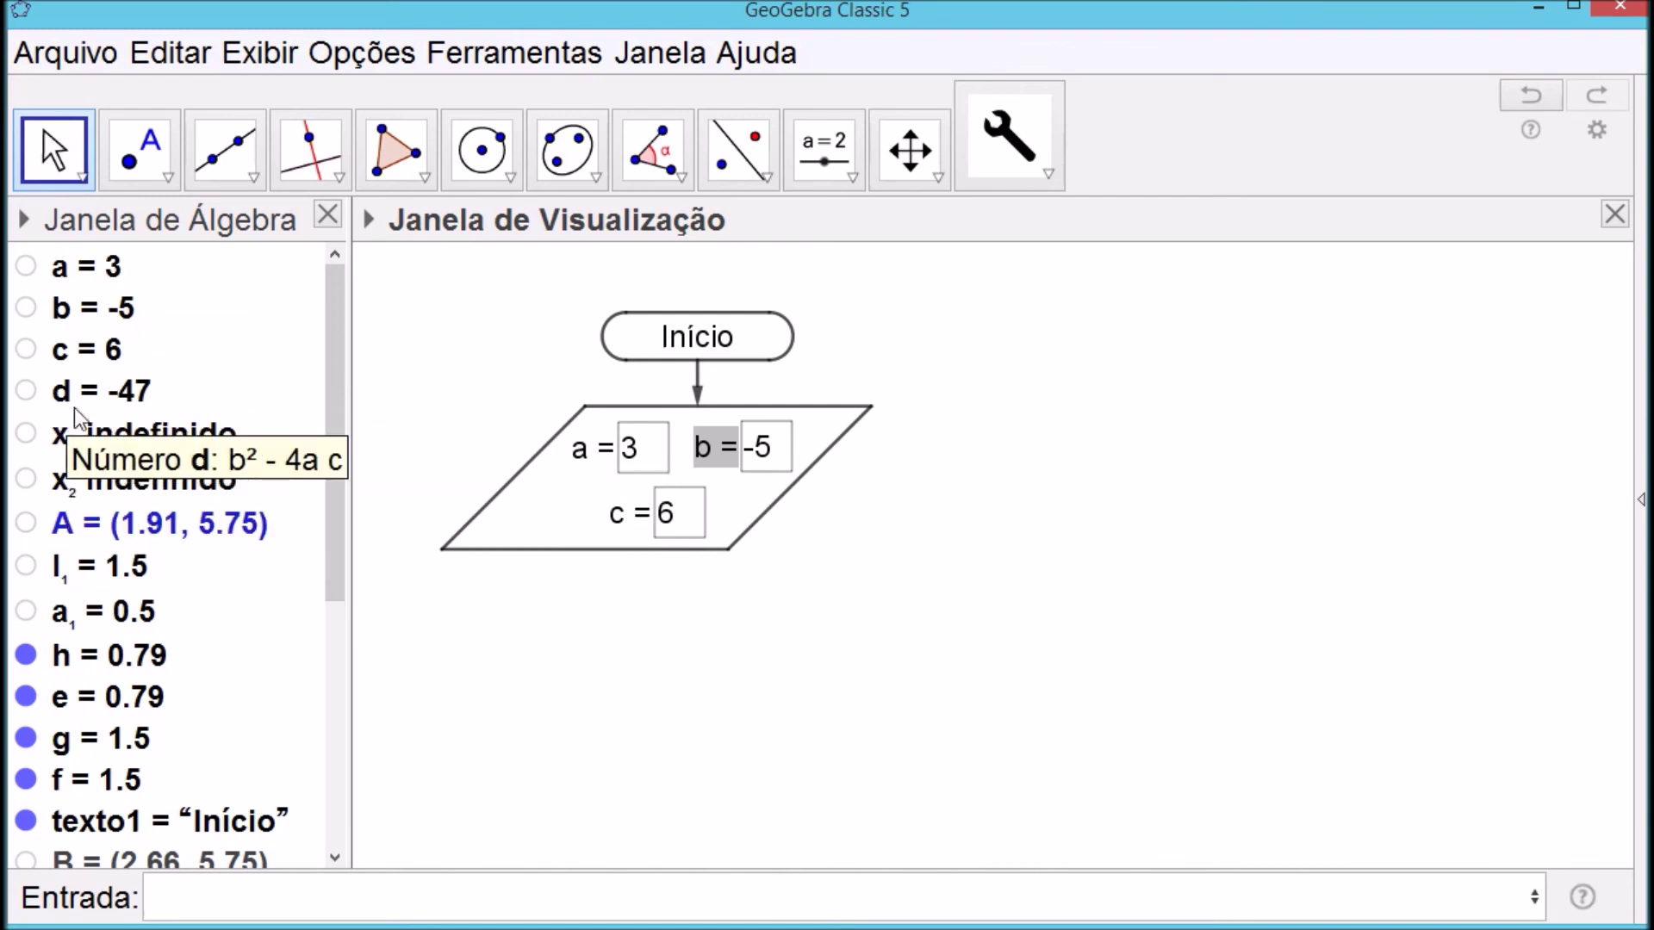
pyautogui.click(631, 470)
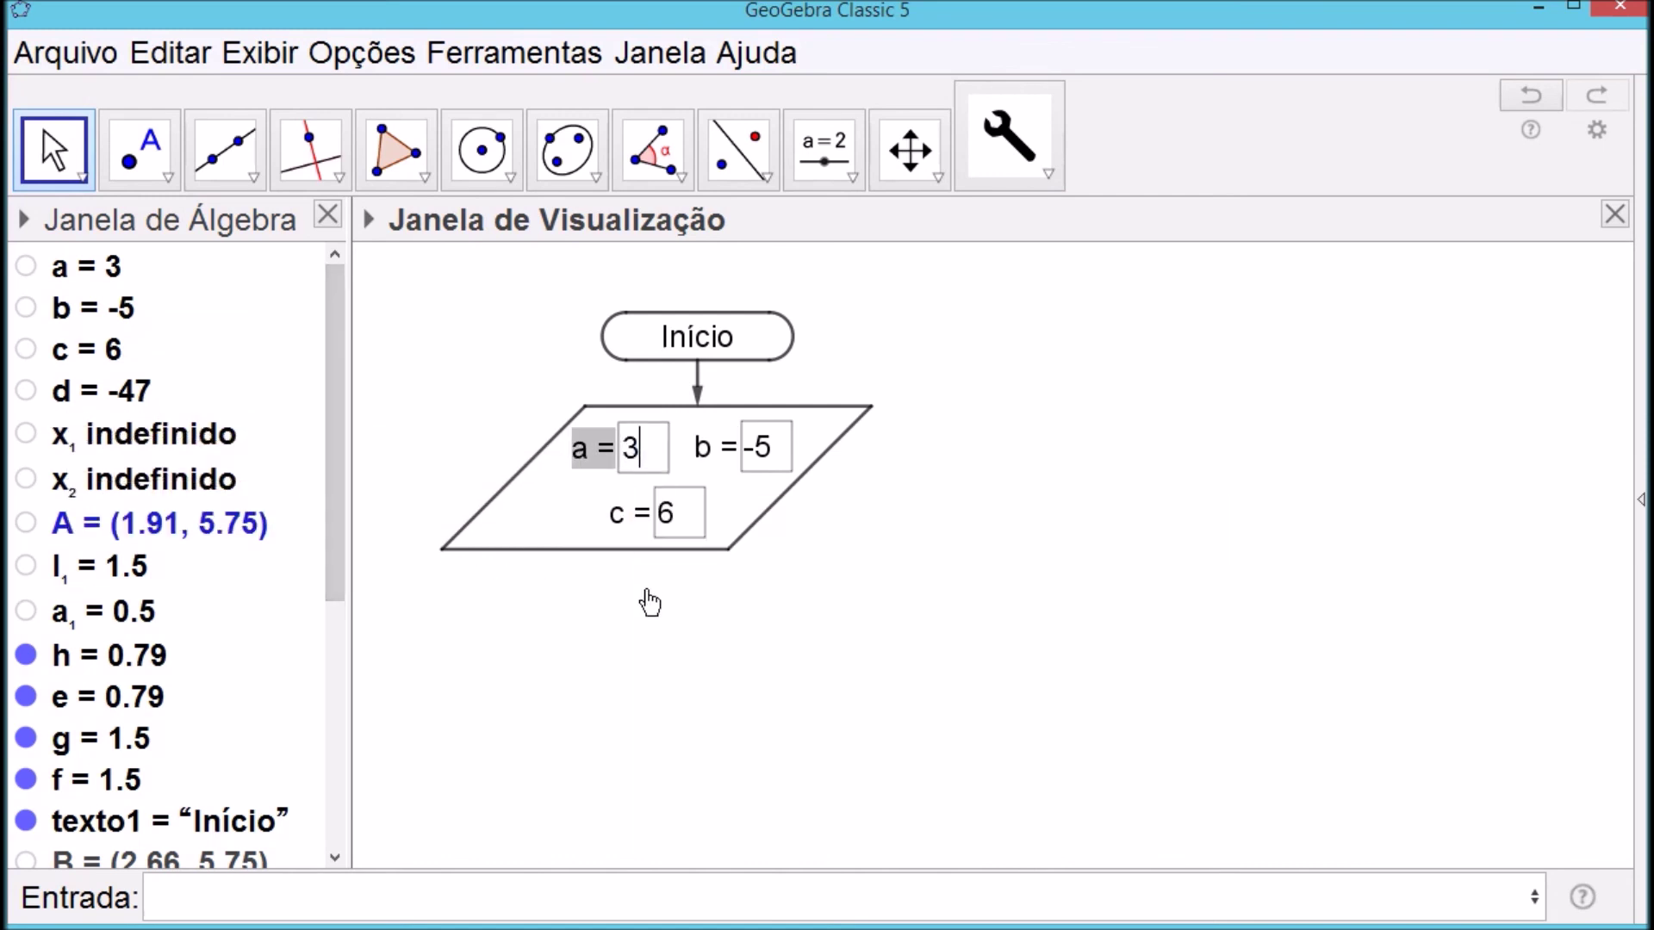
pyautogui.press('BackSpace')
pyautogui.write('1')
pyautogui.press('Tab')
pyautogui.click(931, 552)
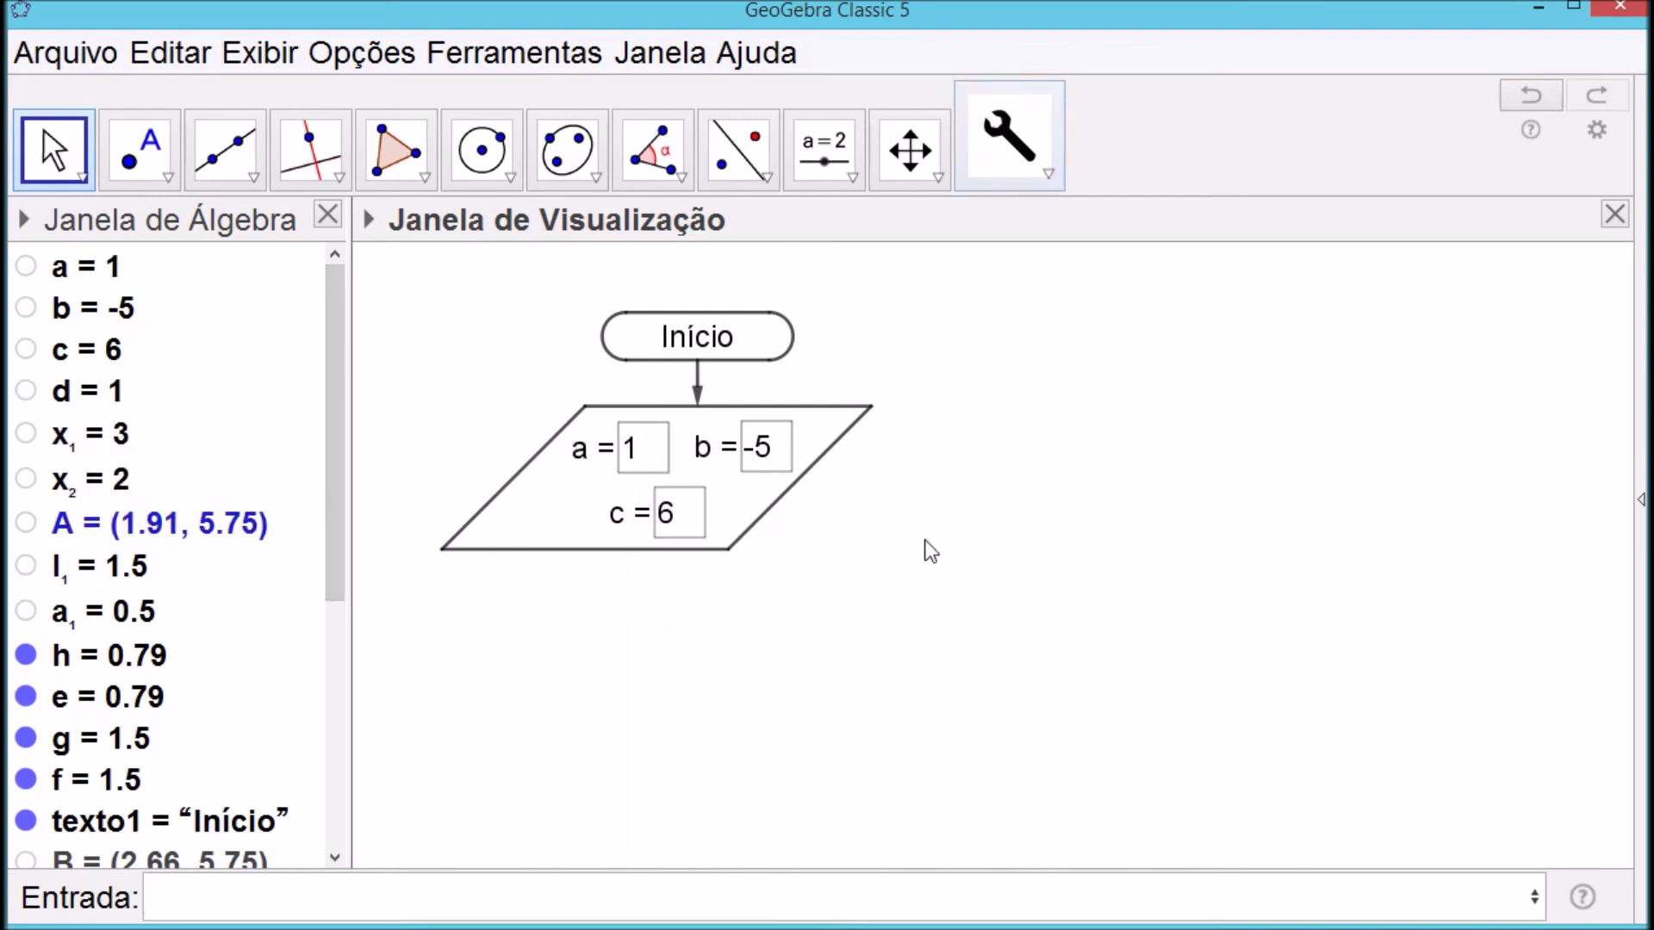
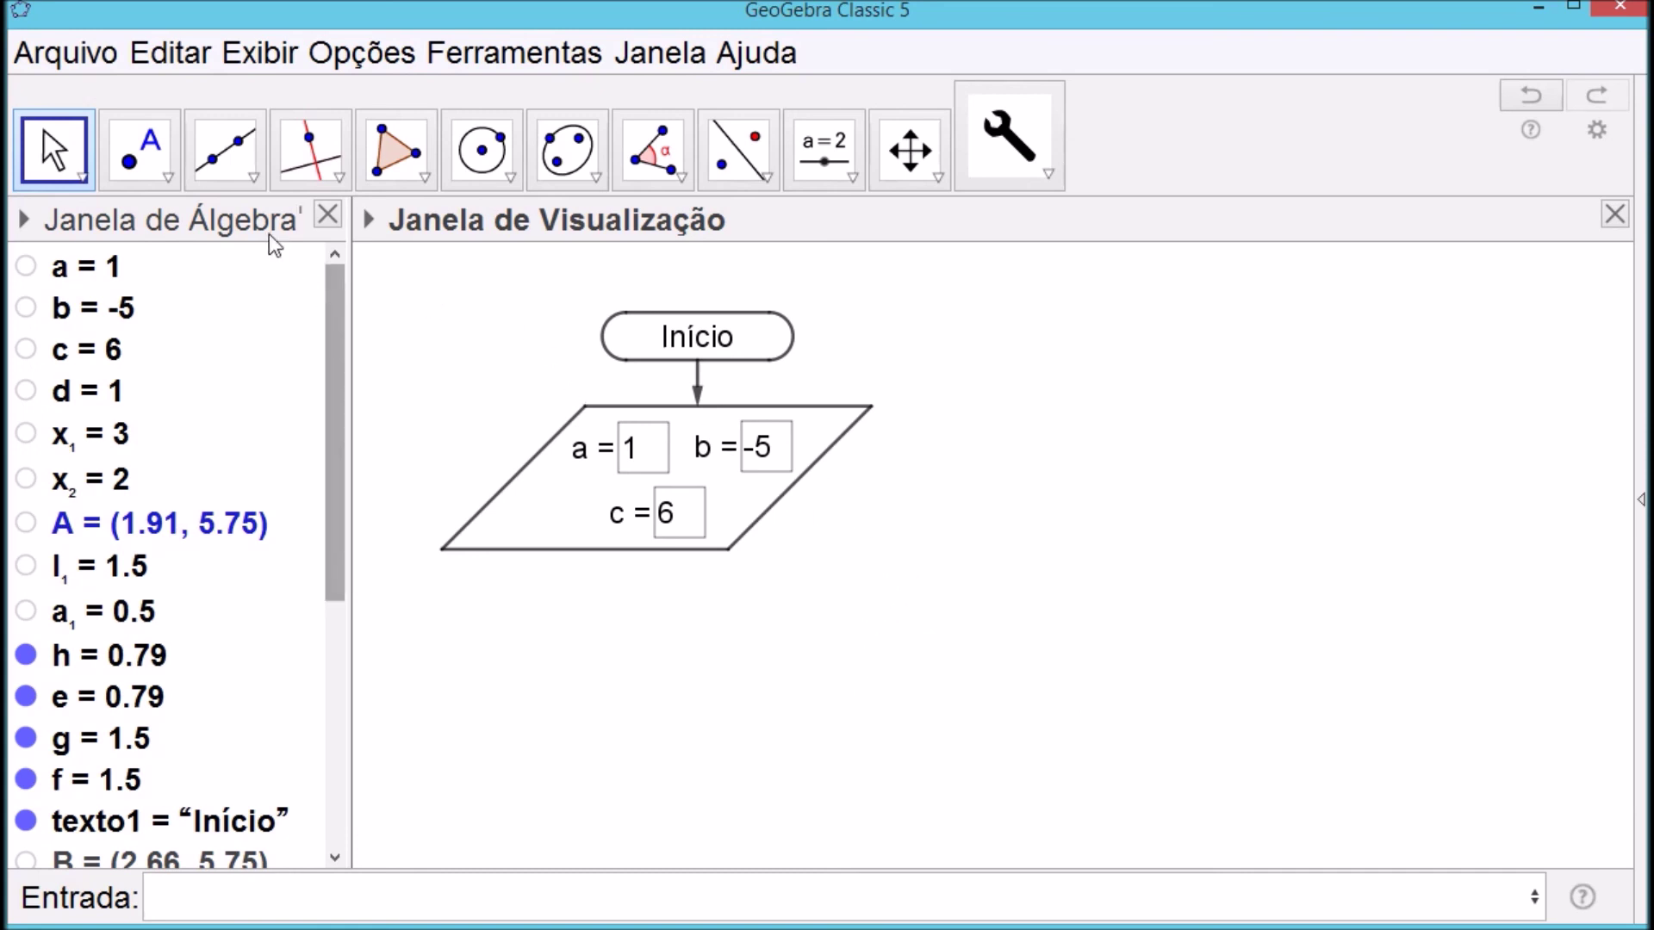
# Construct the midpoint of the parallelogram's right slanted side
pyautogui.click(167, 181)
pyautogui.click(172, 529)
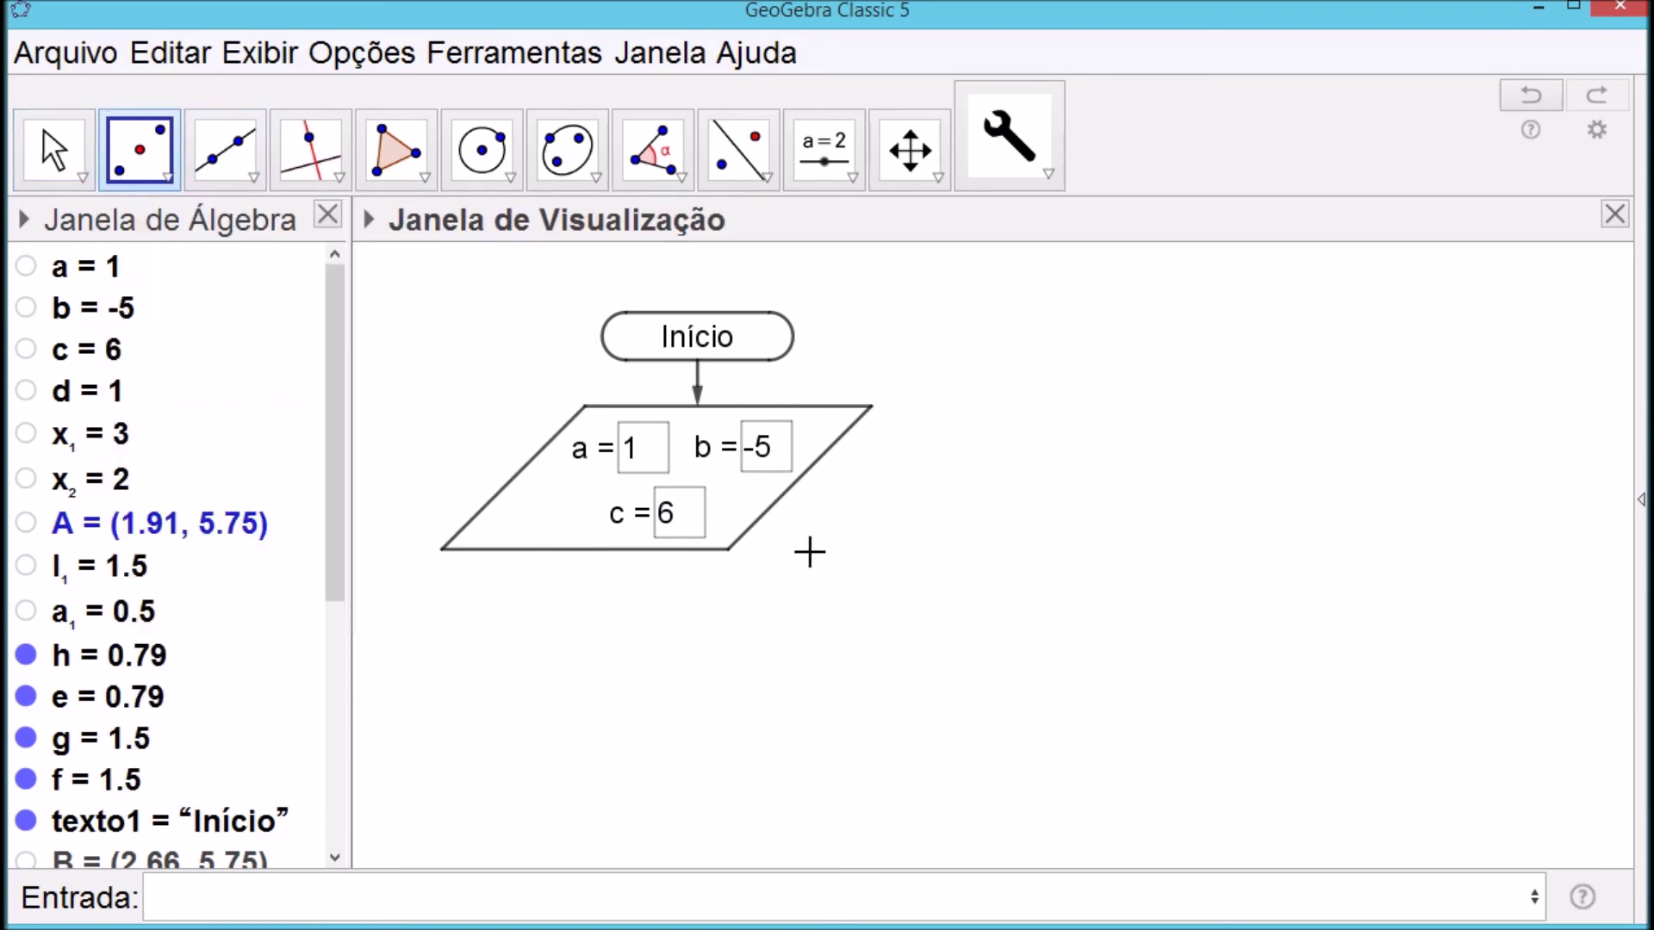
pyautogui.click(764, 510)
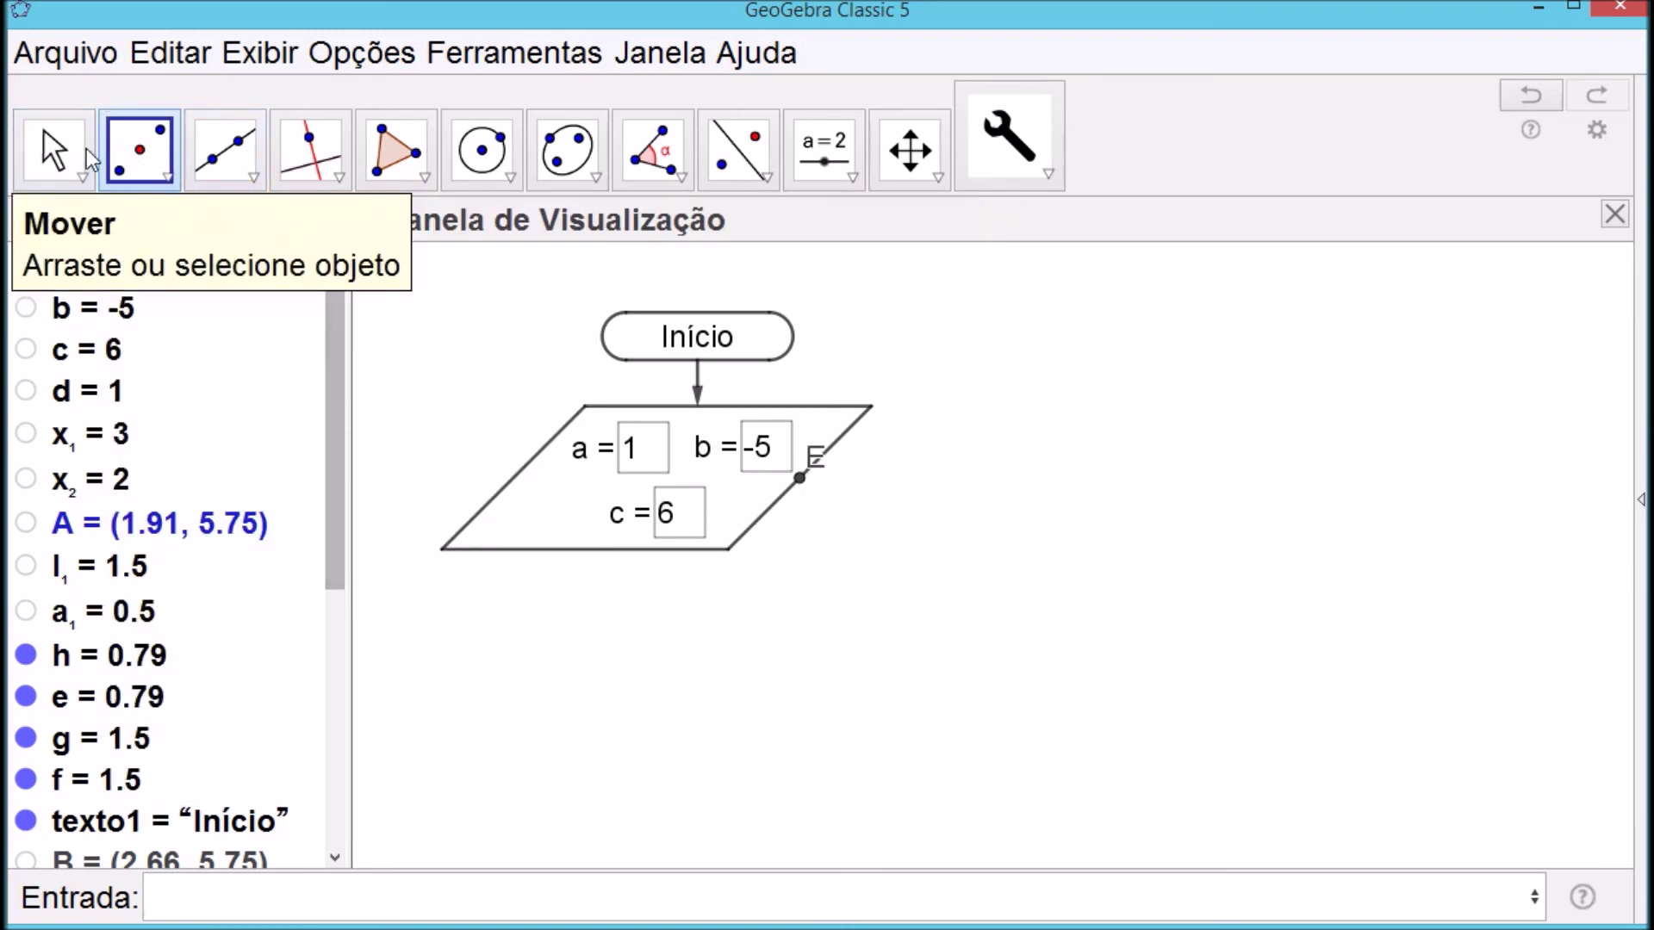
pyautogui.click(69, 154)
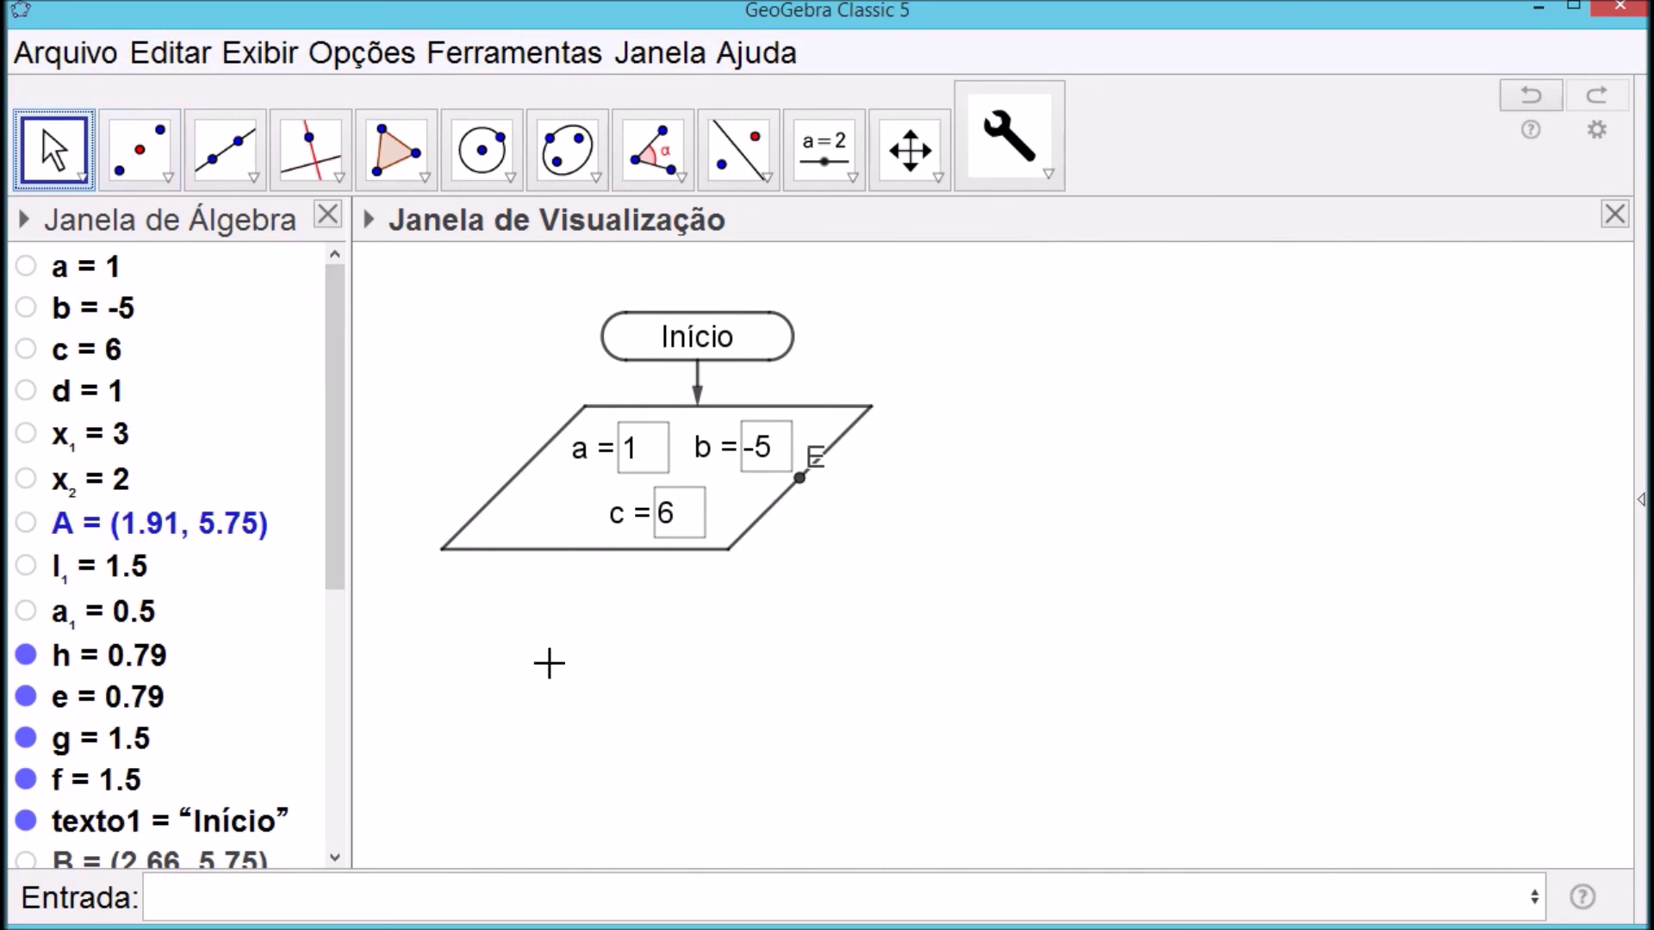
# Define a point beside midpoint E with the coordinates (x(E)+0.5,y(E))
pyautogui.moveTo(342, 431); pyautogui.dragTo(344, 794)
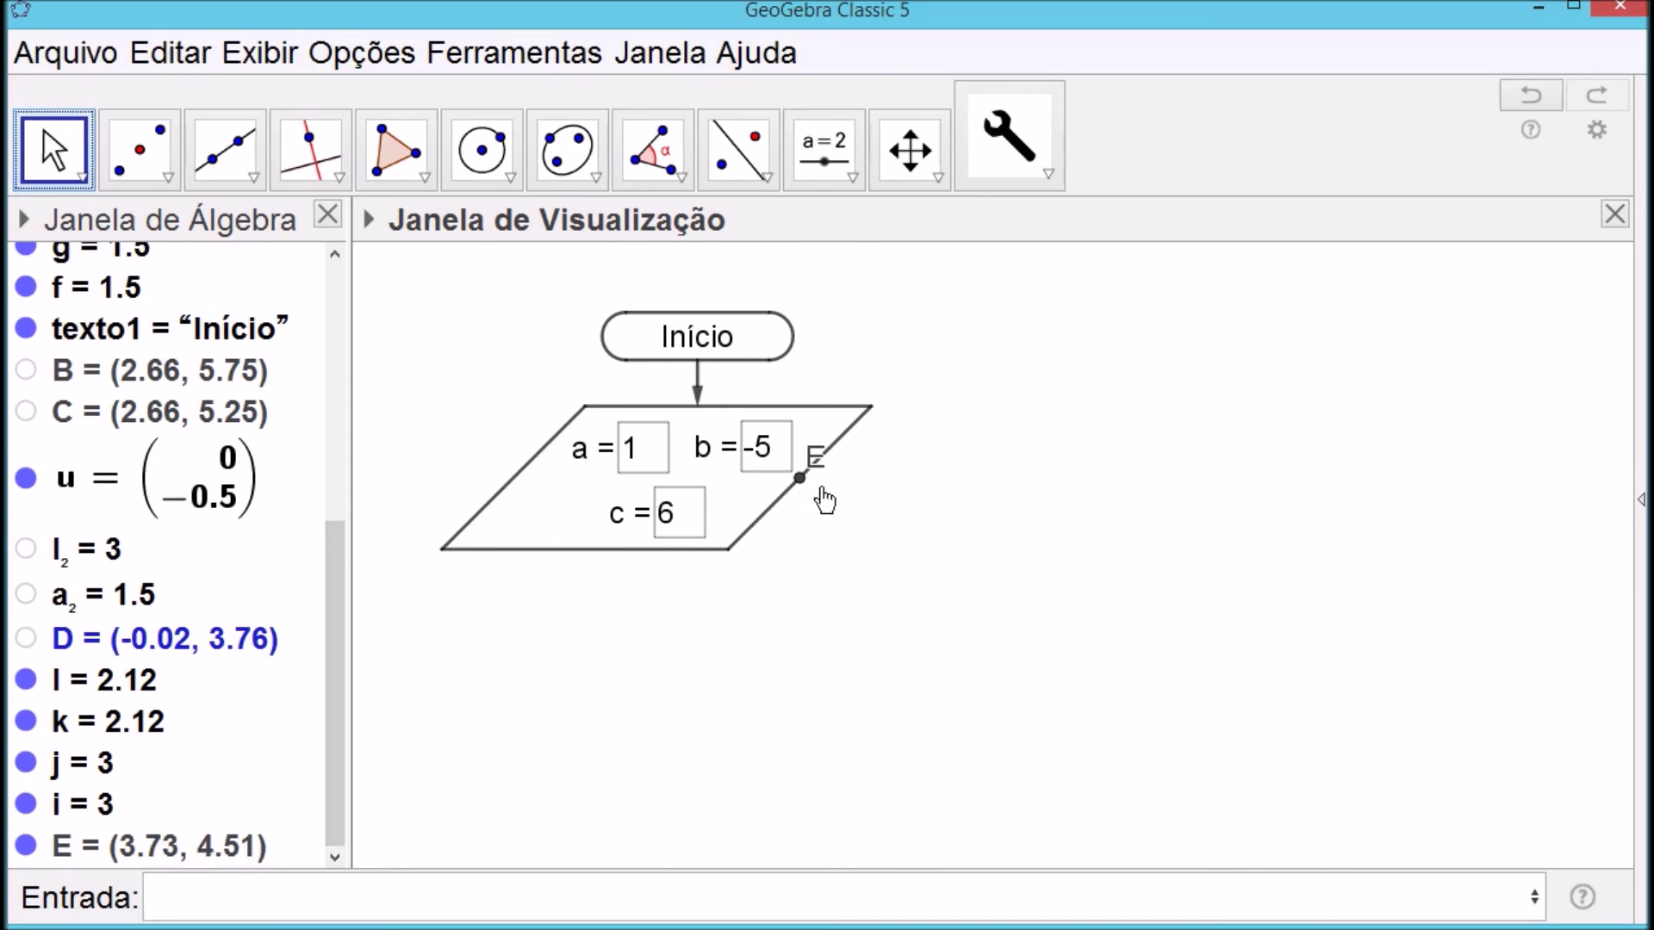
pyautogui.click(235, 891)
pyautogui.write('(')
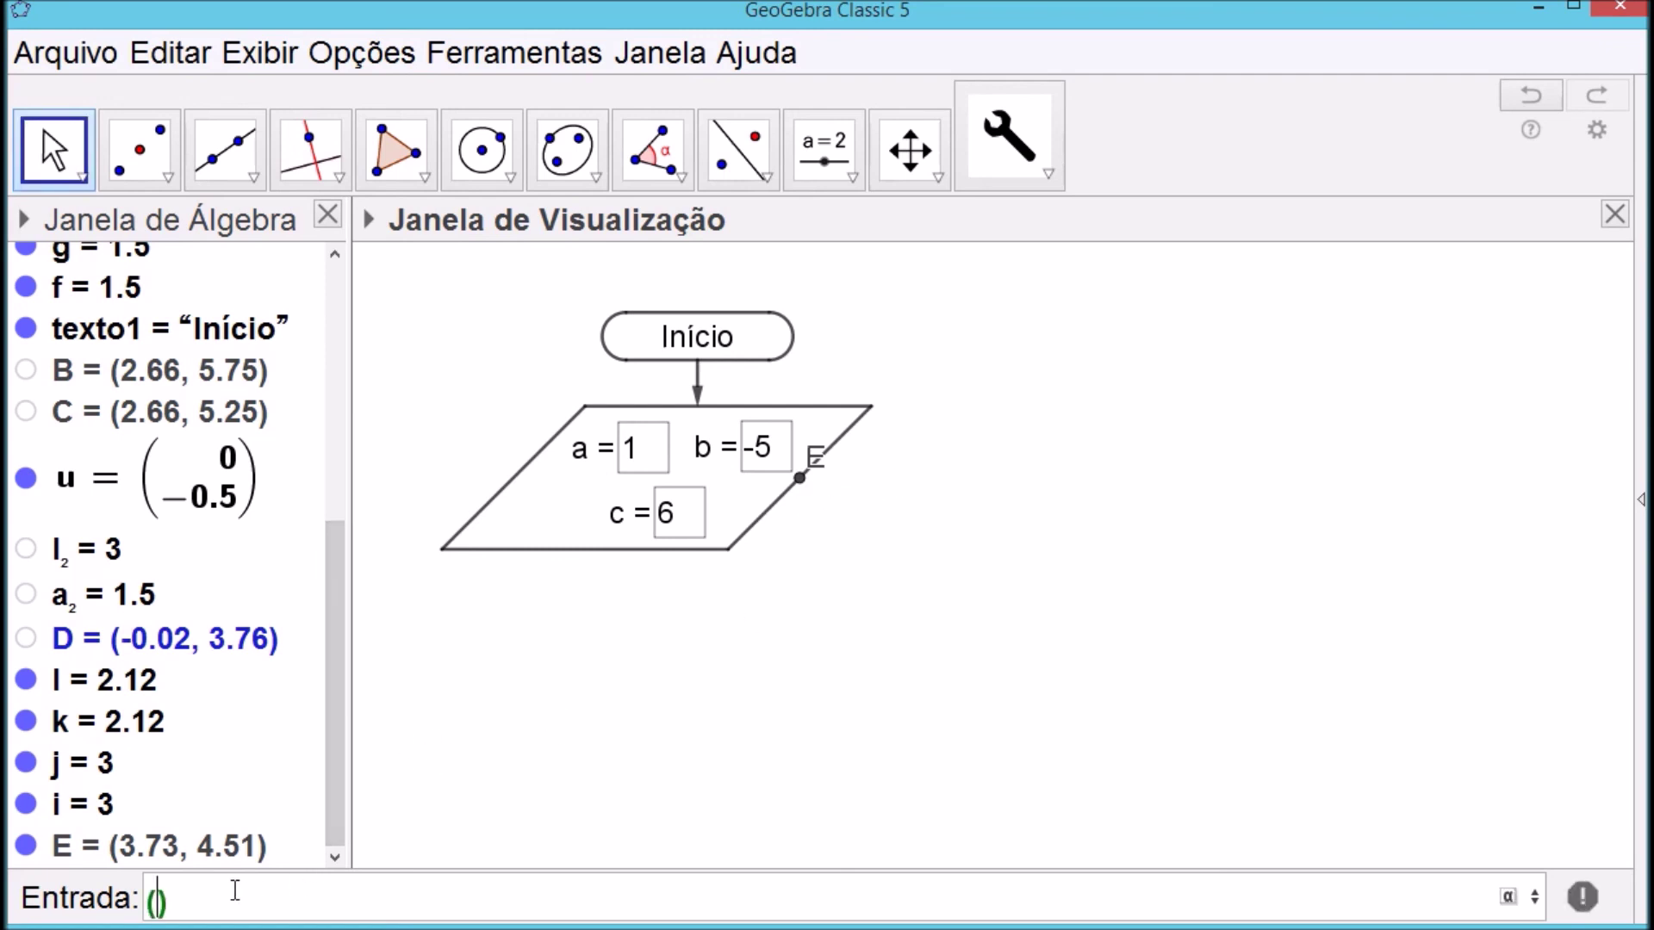
pyautogui.write('x(E)')
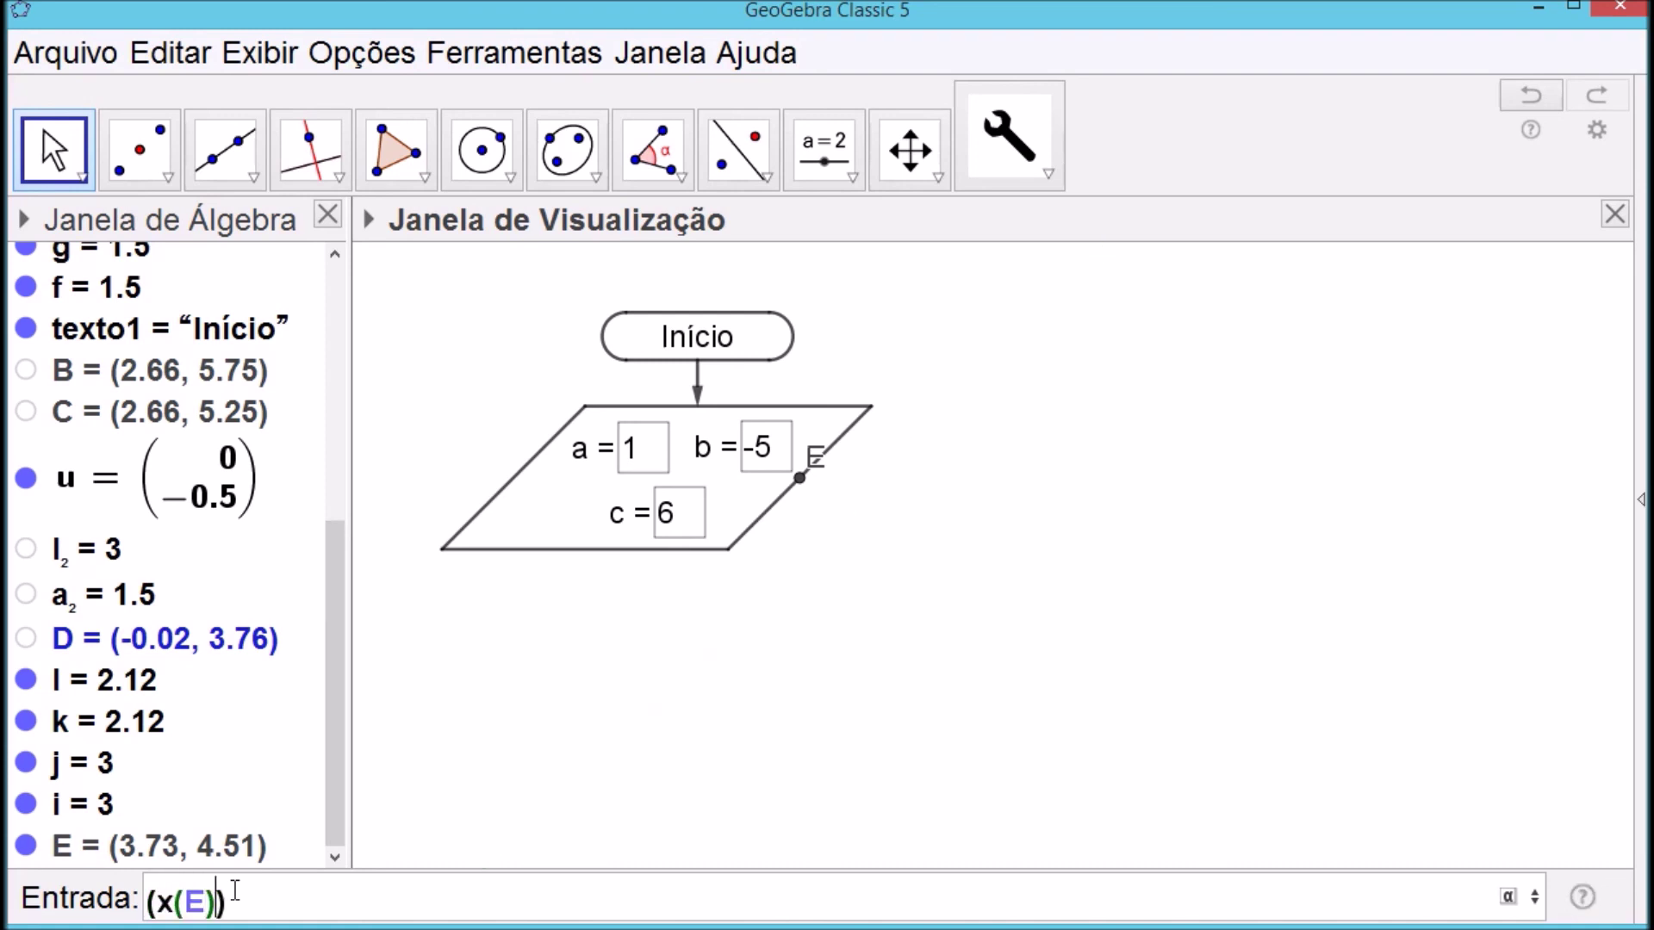
pyautogui.write(',')
pyautogui.press('Left')
pyautogui.write('+')
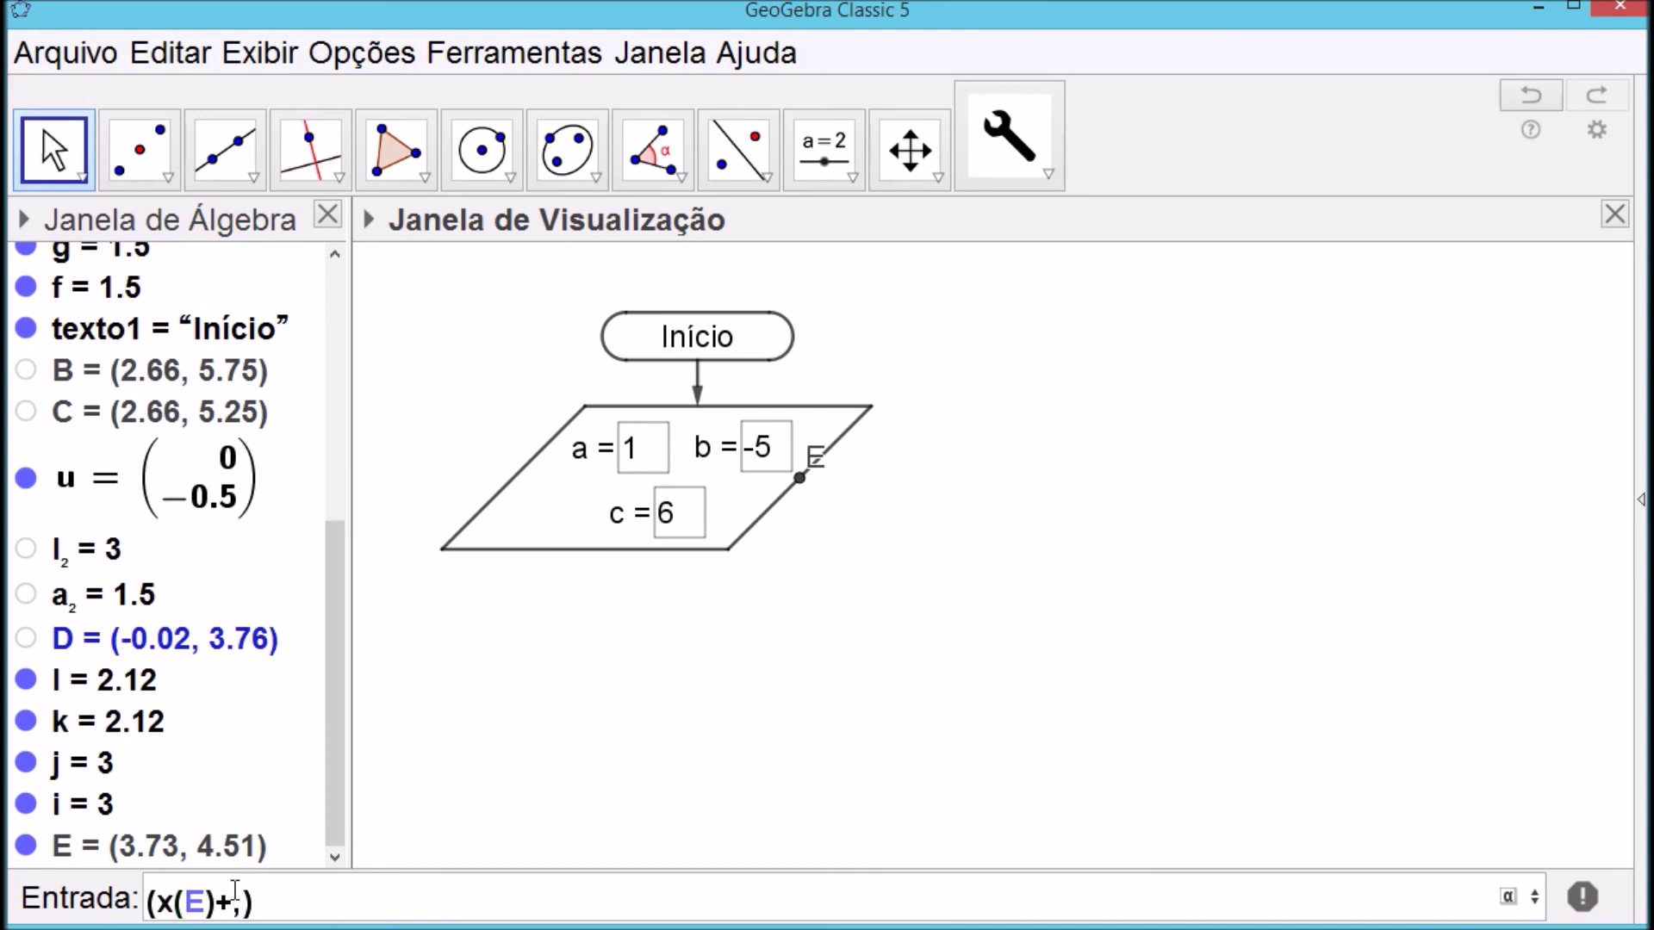
pyautogui.write('0.5,y(')
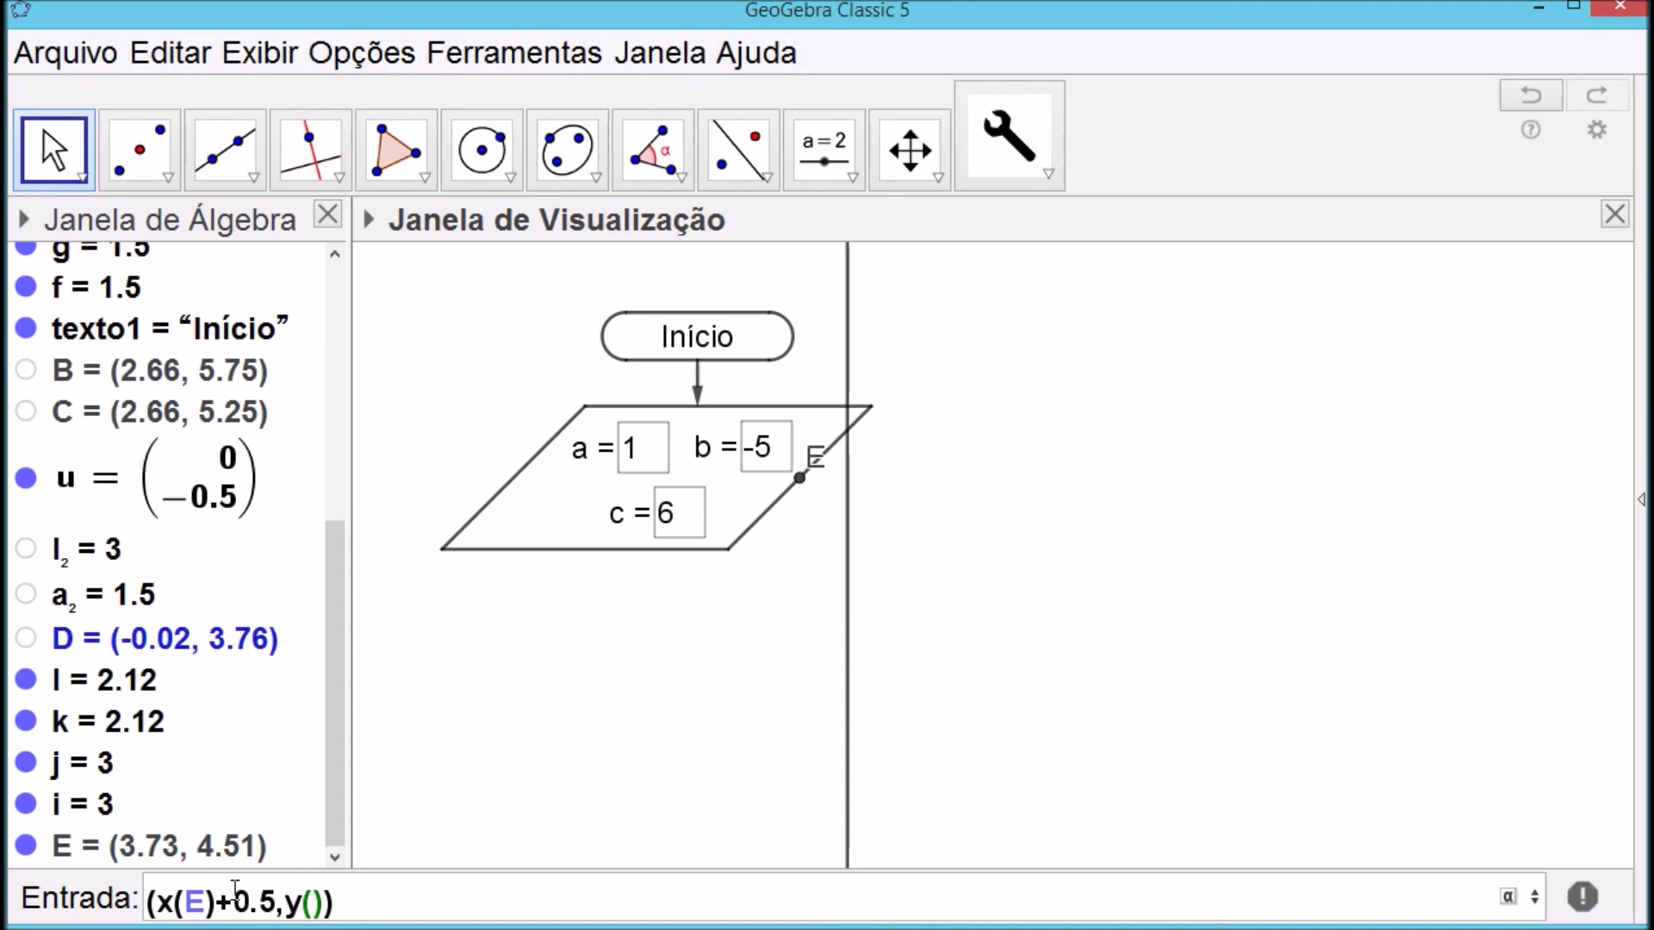
pyautogui.write('E')
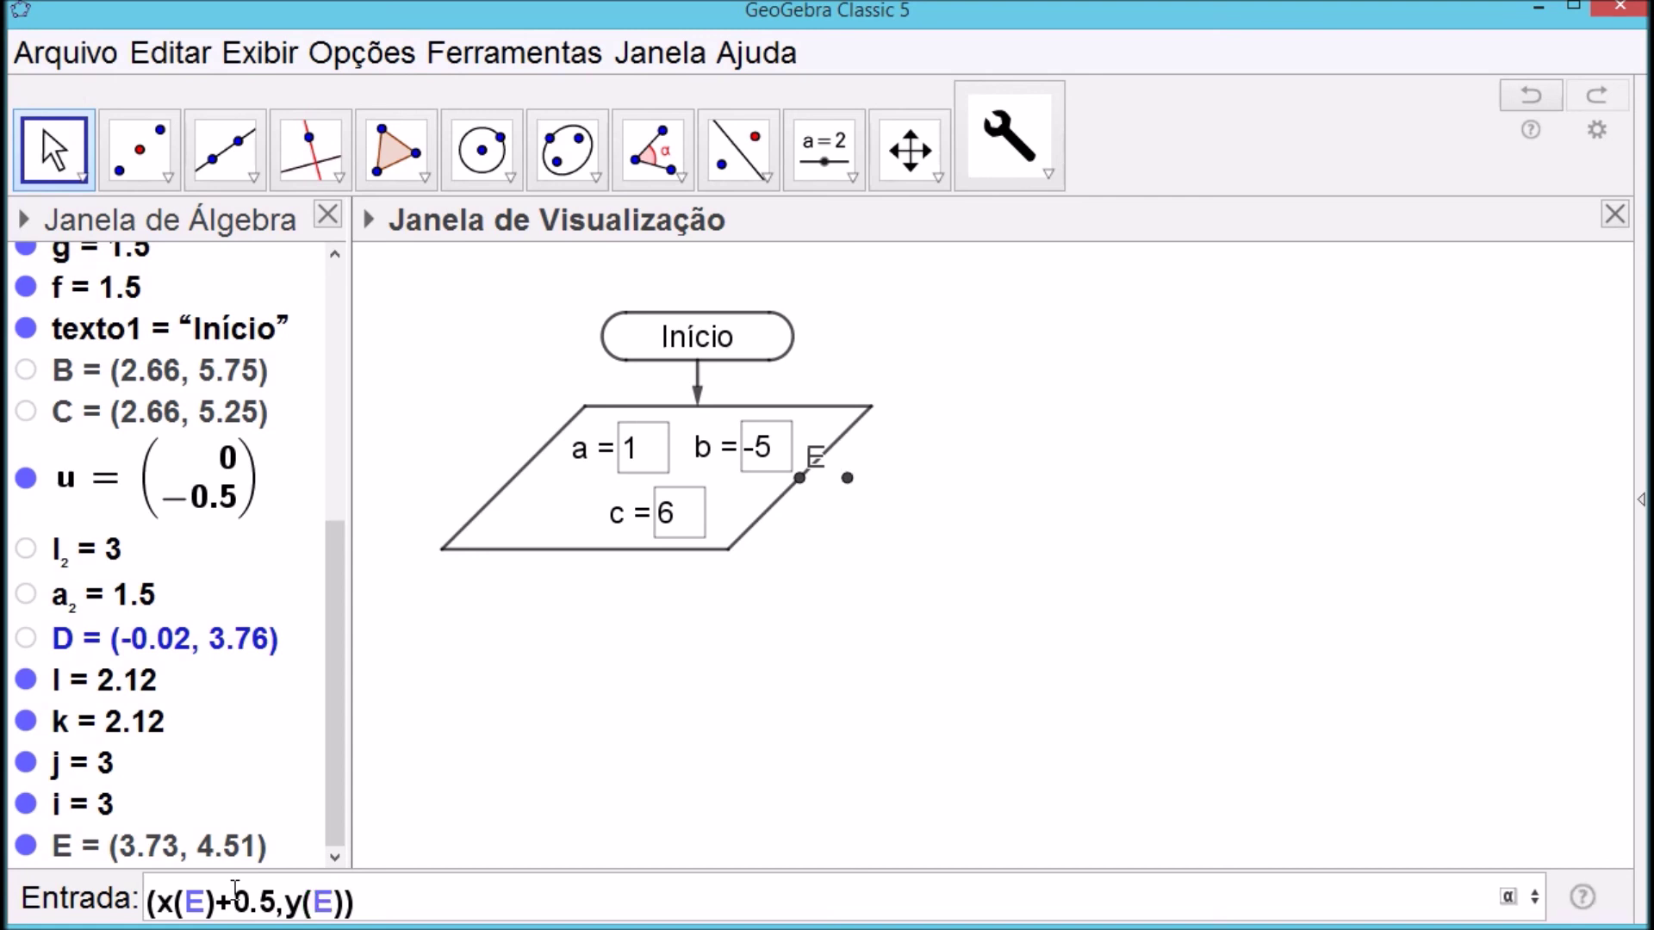
pyautogui.press('Return')
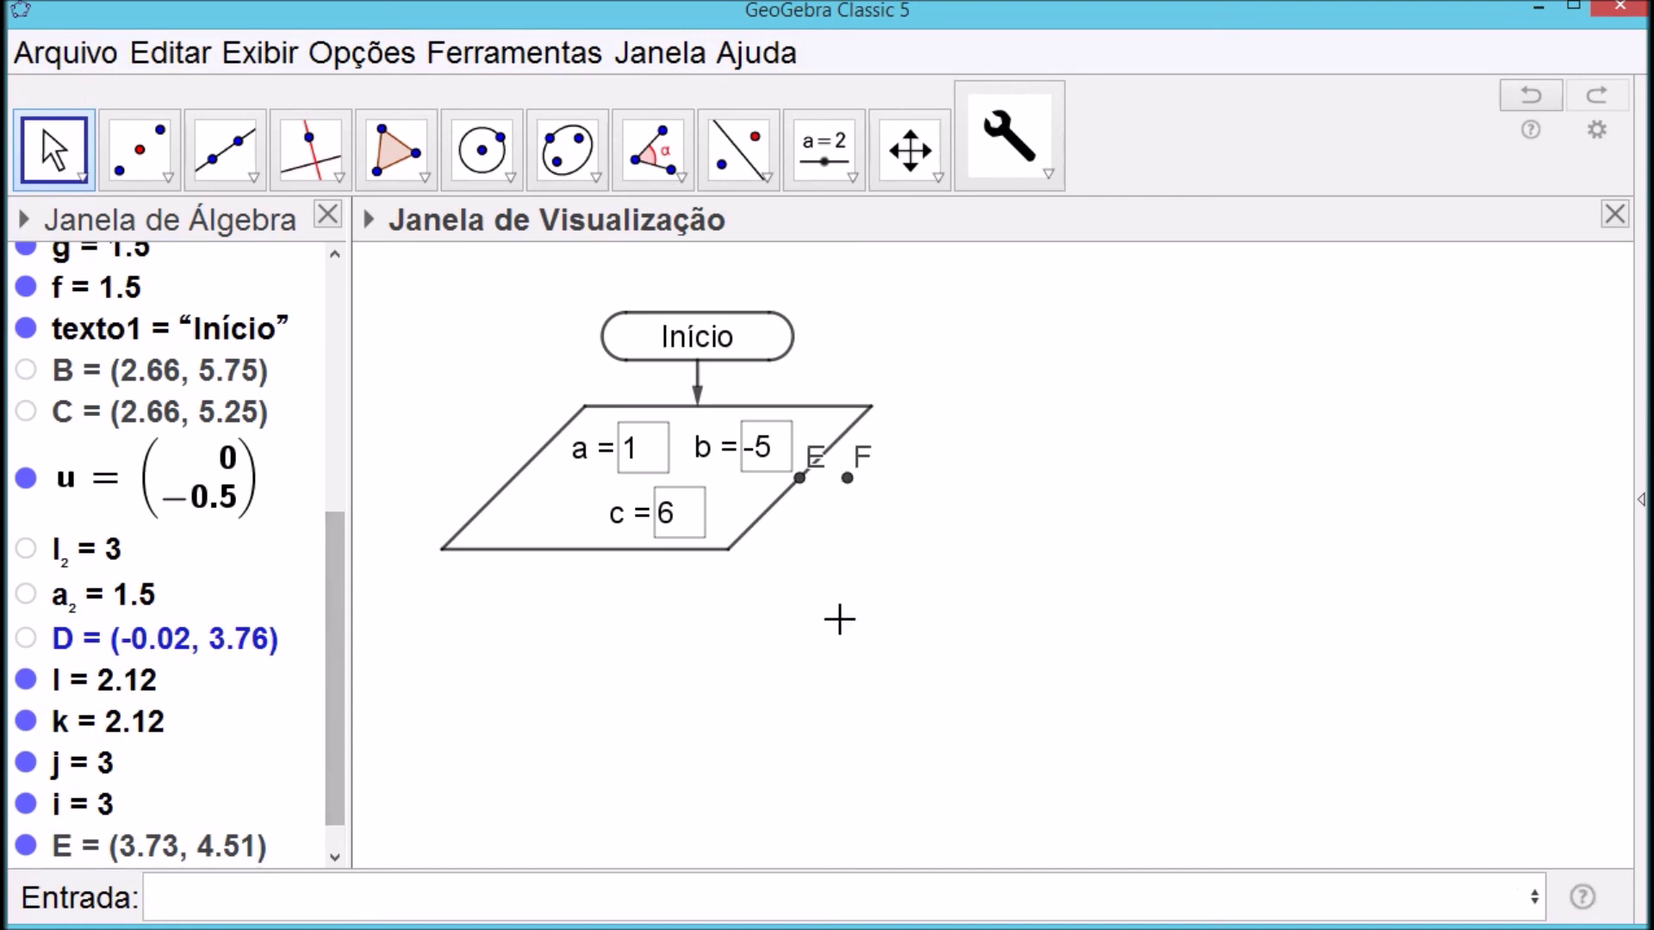
# Draw a vector from point E to point F as the parallelogram's outgoing arrow
pyautogui.click(258, 191)
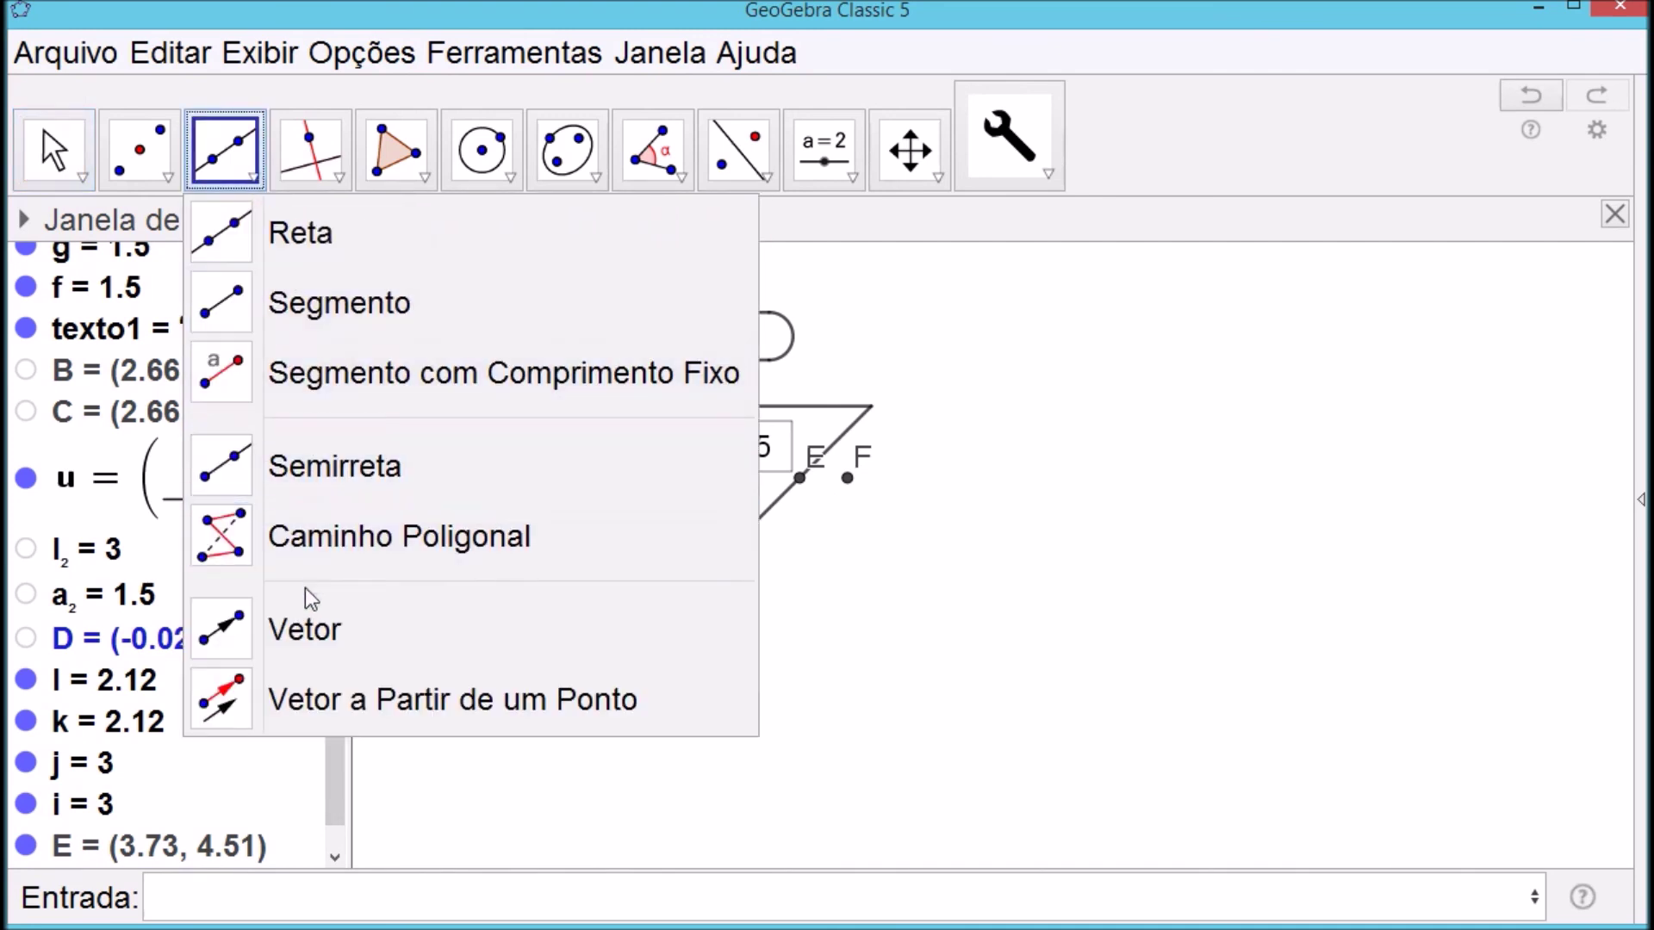
pyautogui.click(306, 628)
pyautogui.click(801, 482)
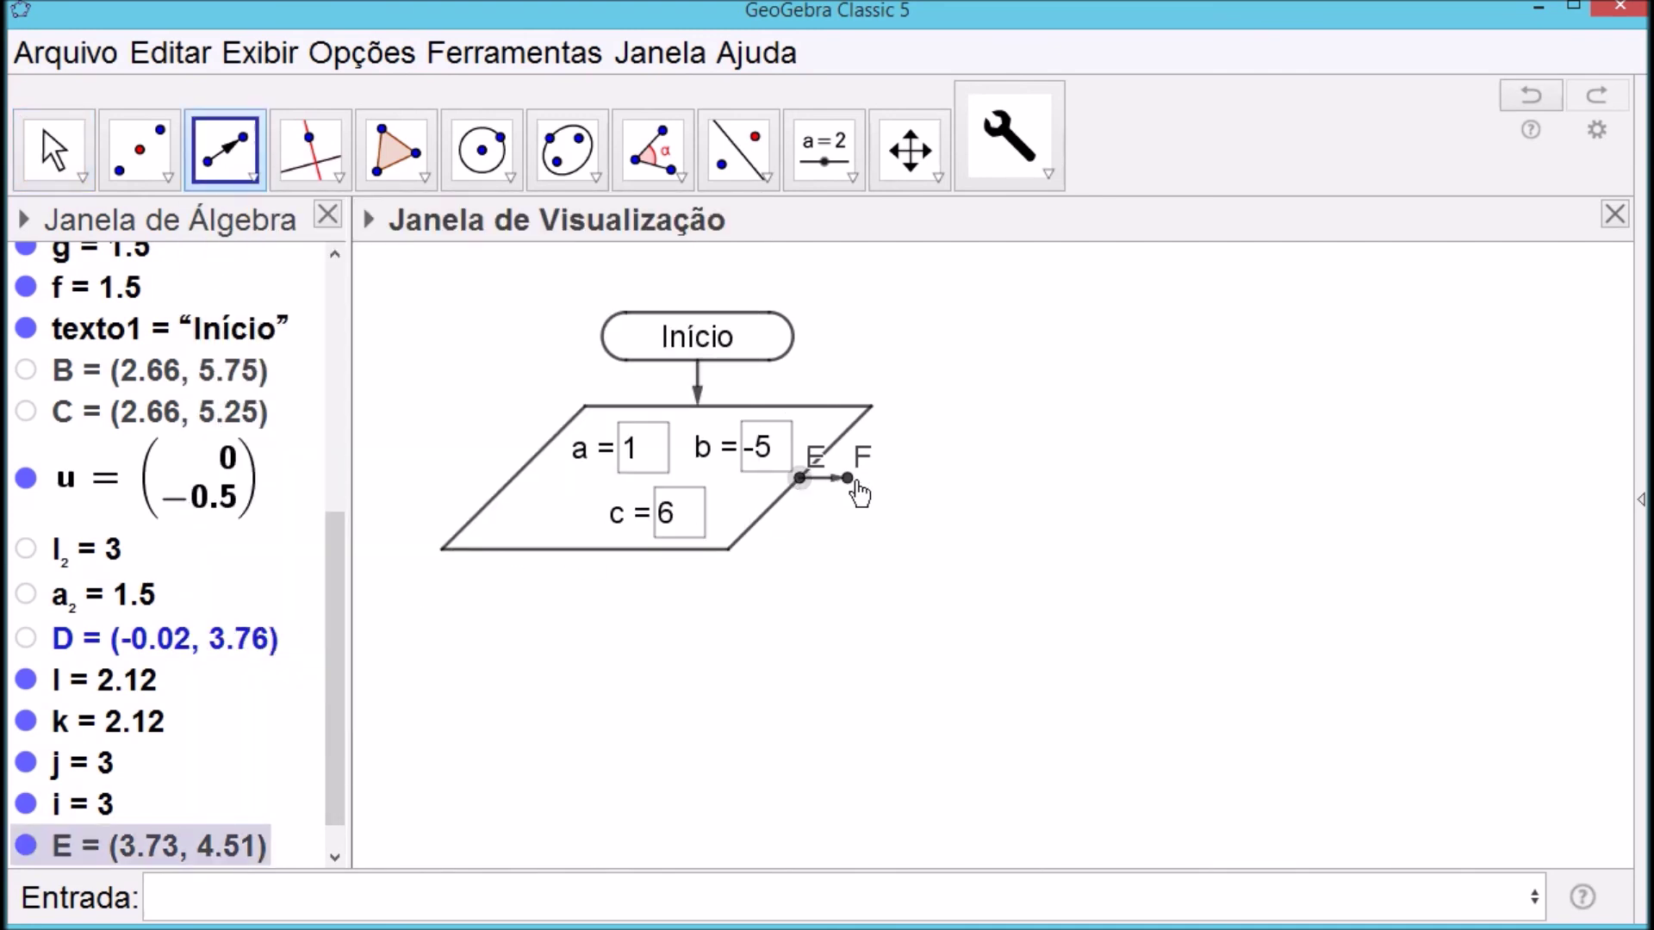
pyautogui.click(848, 479)
pyautogui.click(76, 151)
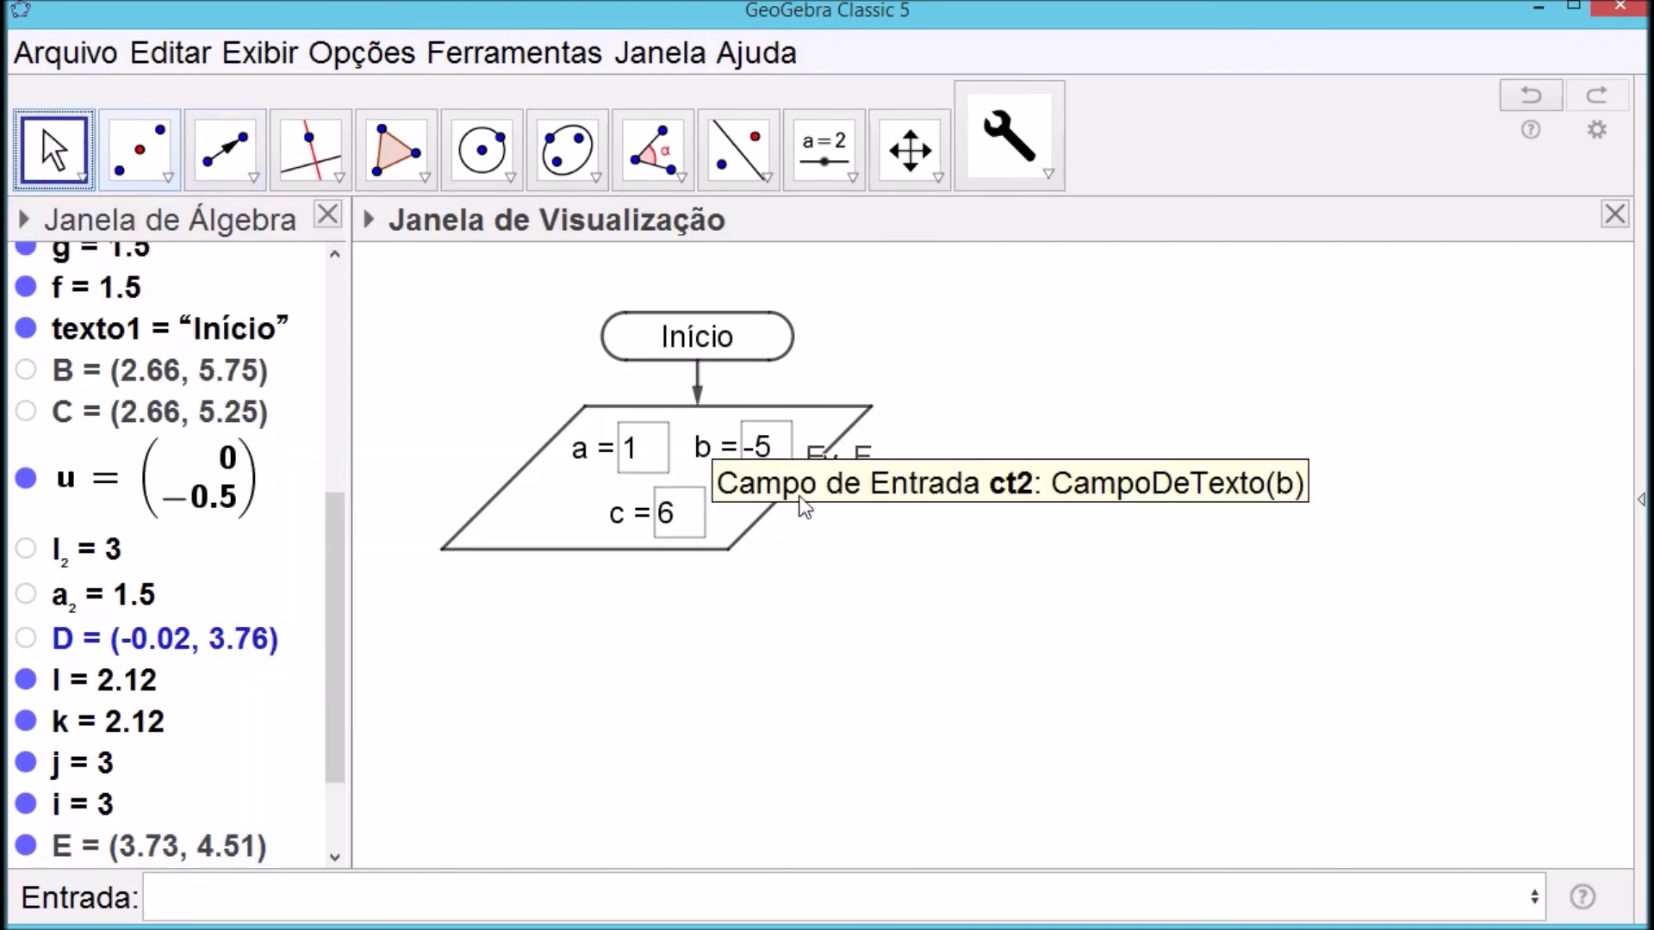
# Hide points E and F and the label of vector v, leaving only the arrow
pyautogui.scroll(-2, 338, 606)
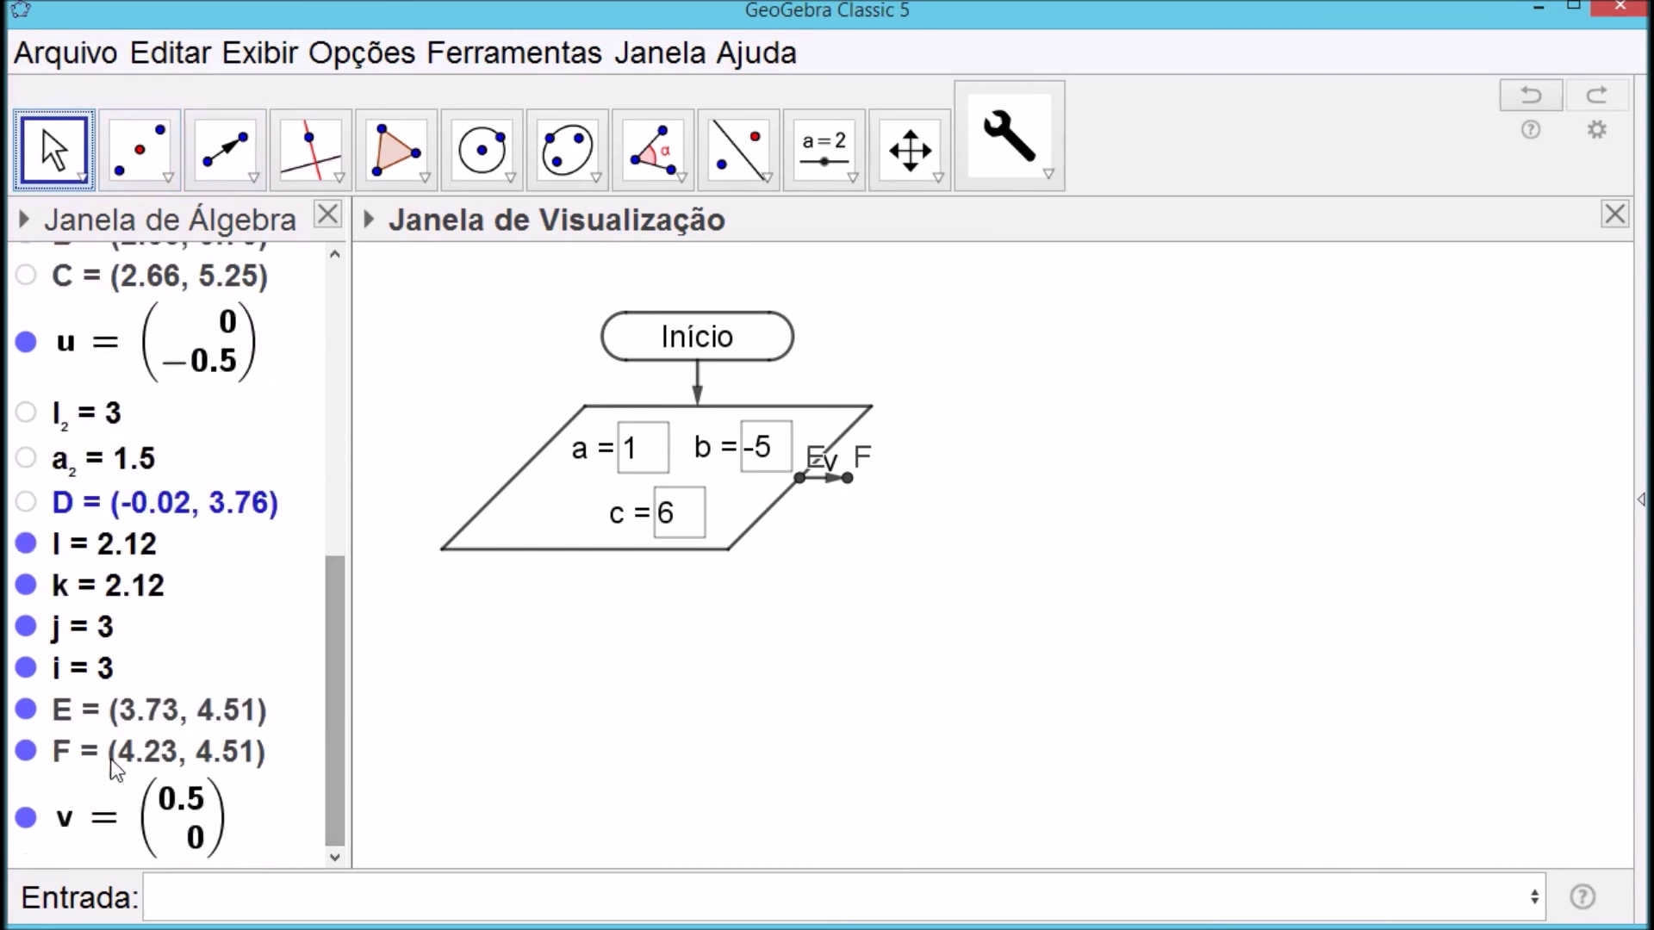
pyautogui.click(26, 710)
pyautogui.click(26, 751)
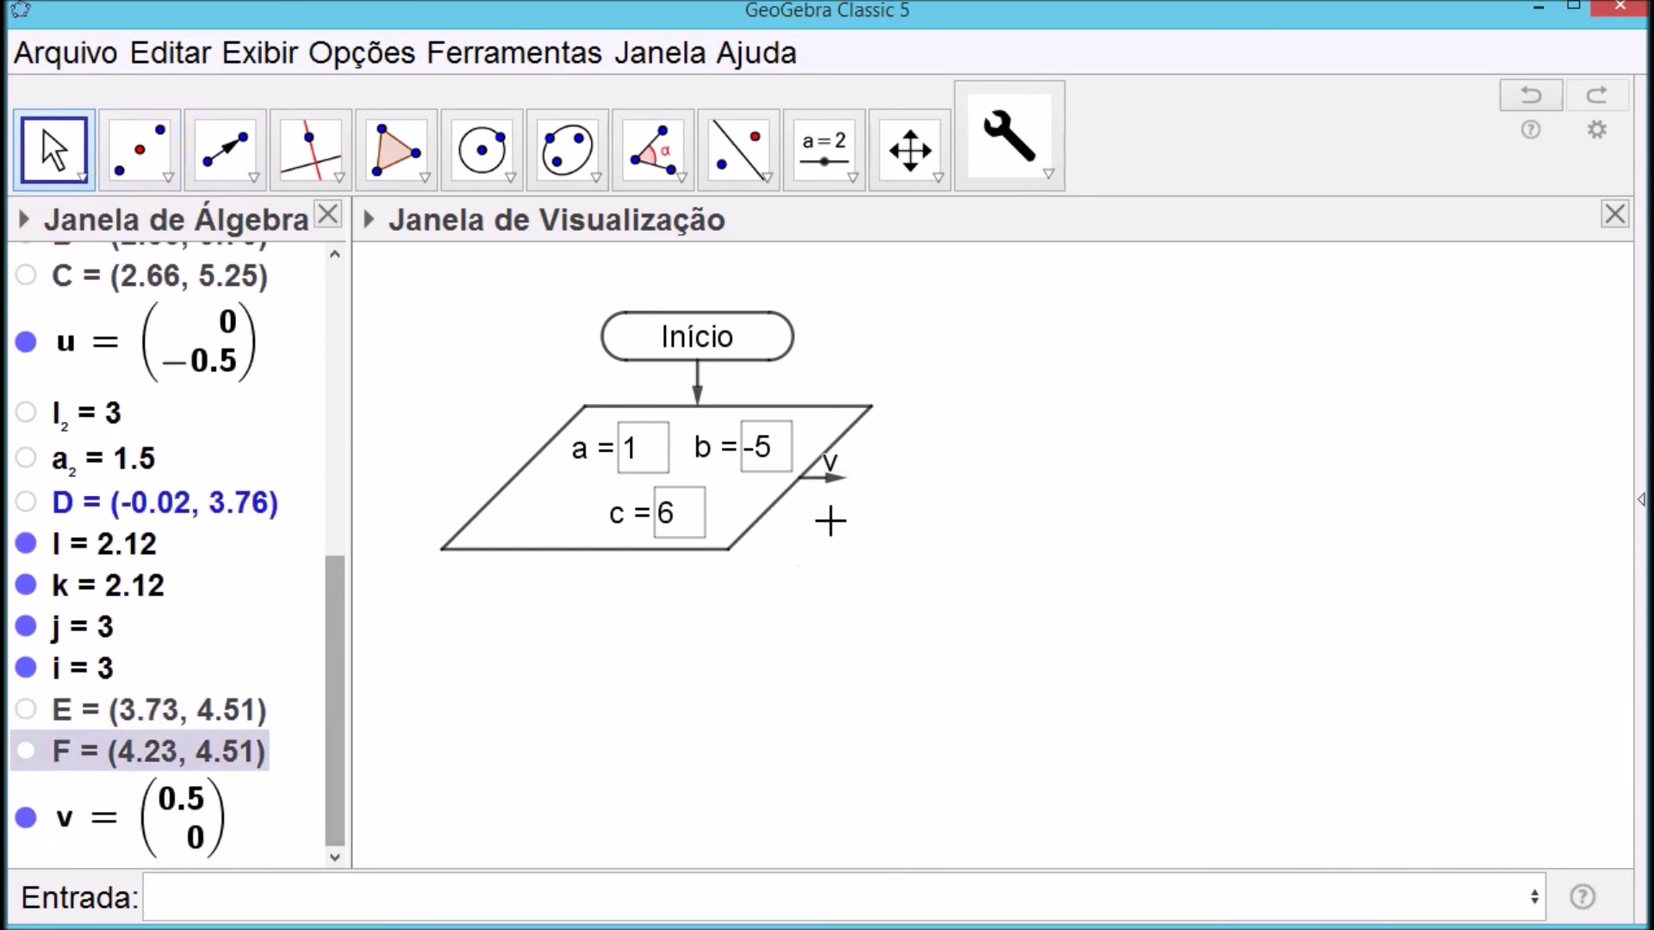
pyautogui.rightClick(828, 460)
pyautogui.click(935, 616)
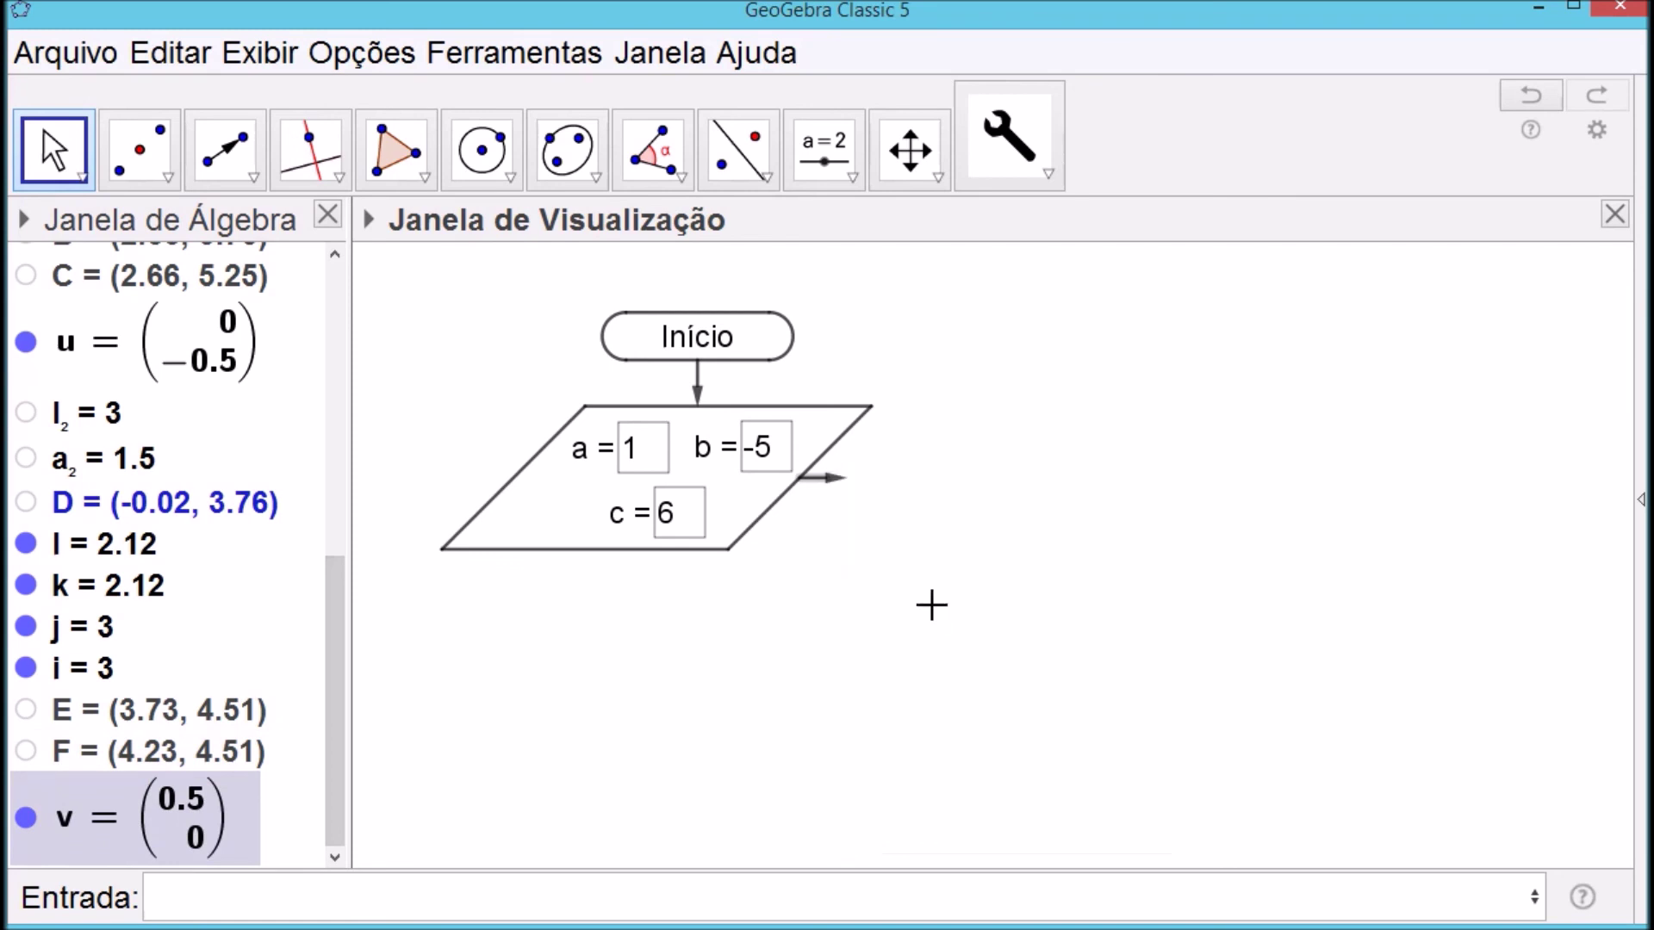
pyautogui.click(964, 614)
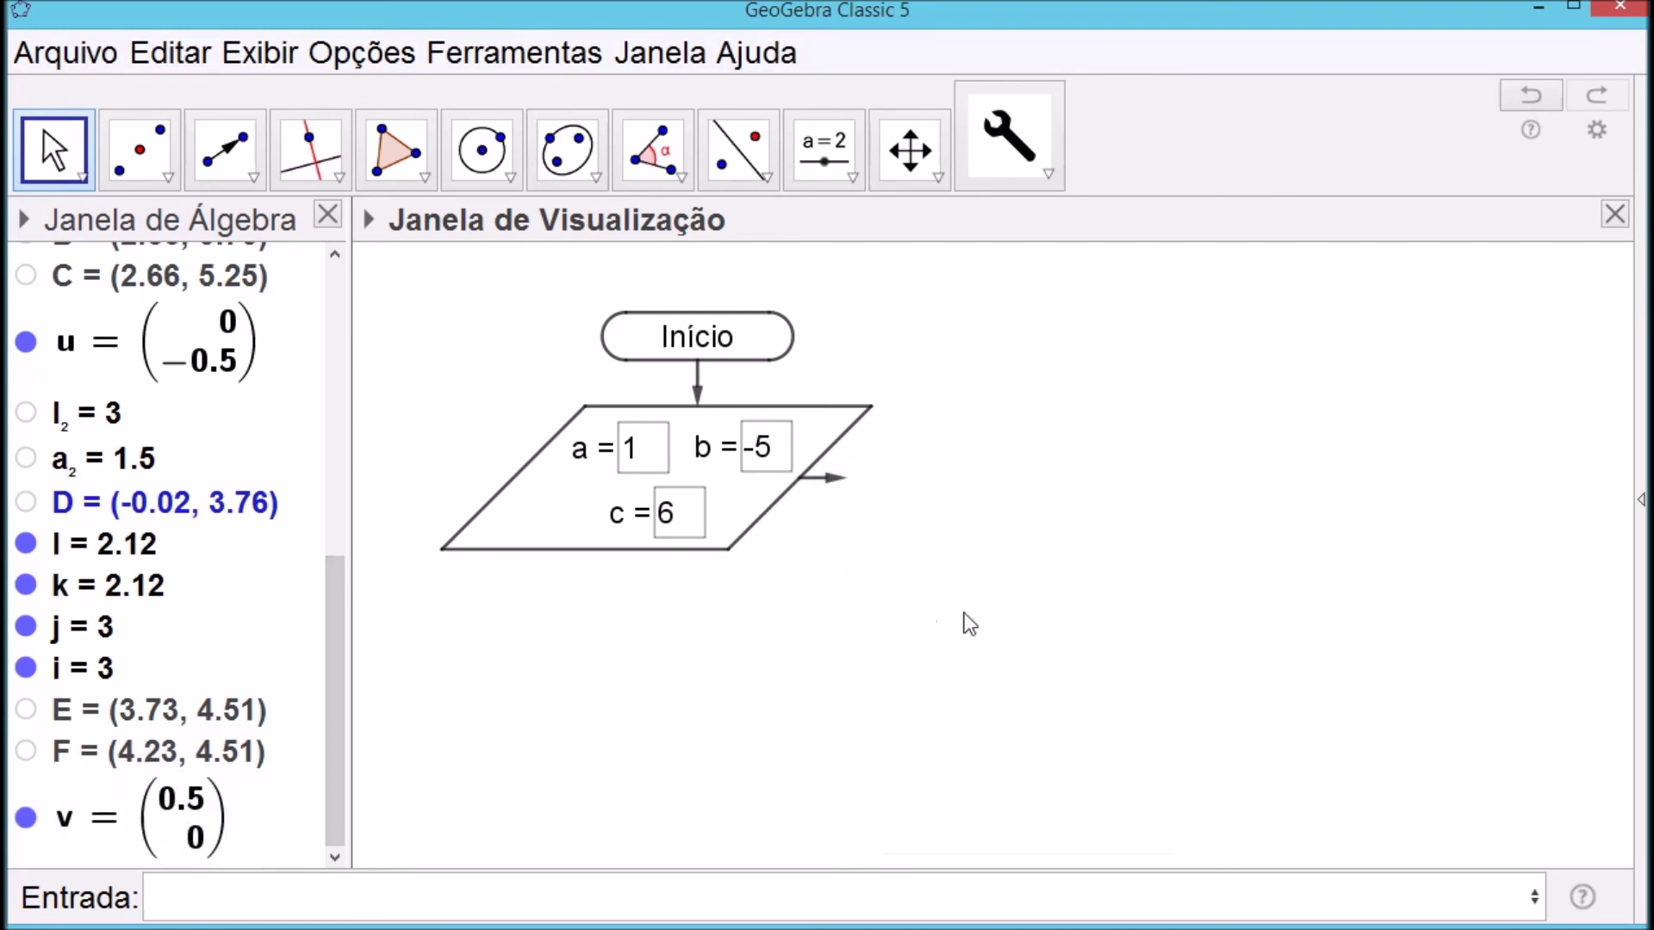
# Show point D, move it to about (-0.06, 3.74) to reposition the parallelogram, and hide it again
pyautogui.click(26, 503)
pyautogui.moveTo(445, 561)
pyautogui.mouseDown()
pyautogui.moveTo(578, 659)
pyautogui.moveTo(822, 659)
pyautogui.moveTo(833, 588)
pyautogui.moveTo(546, 627)
pyautogui.moveTo(442, 566)
pyautogui.mouseUp()
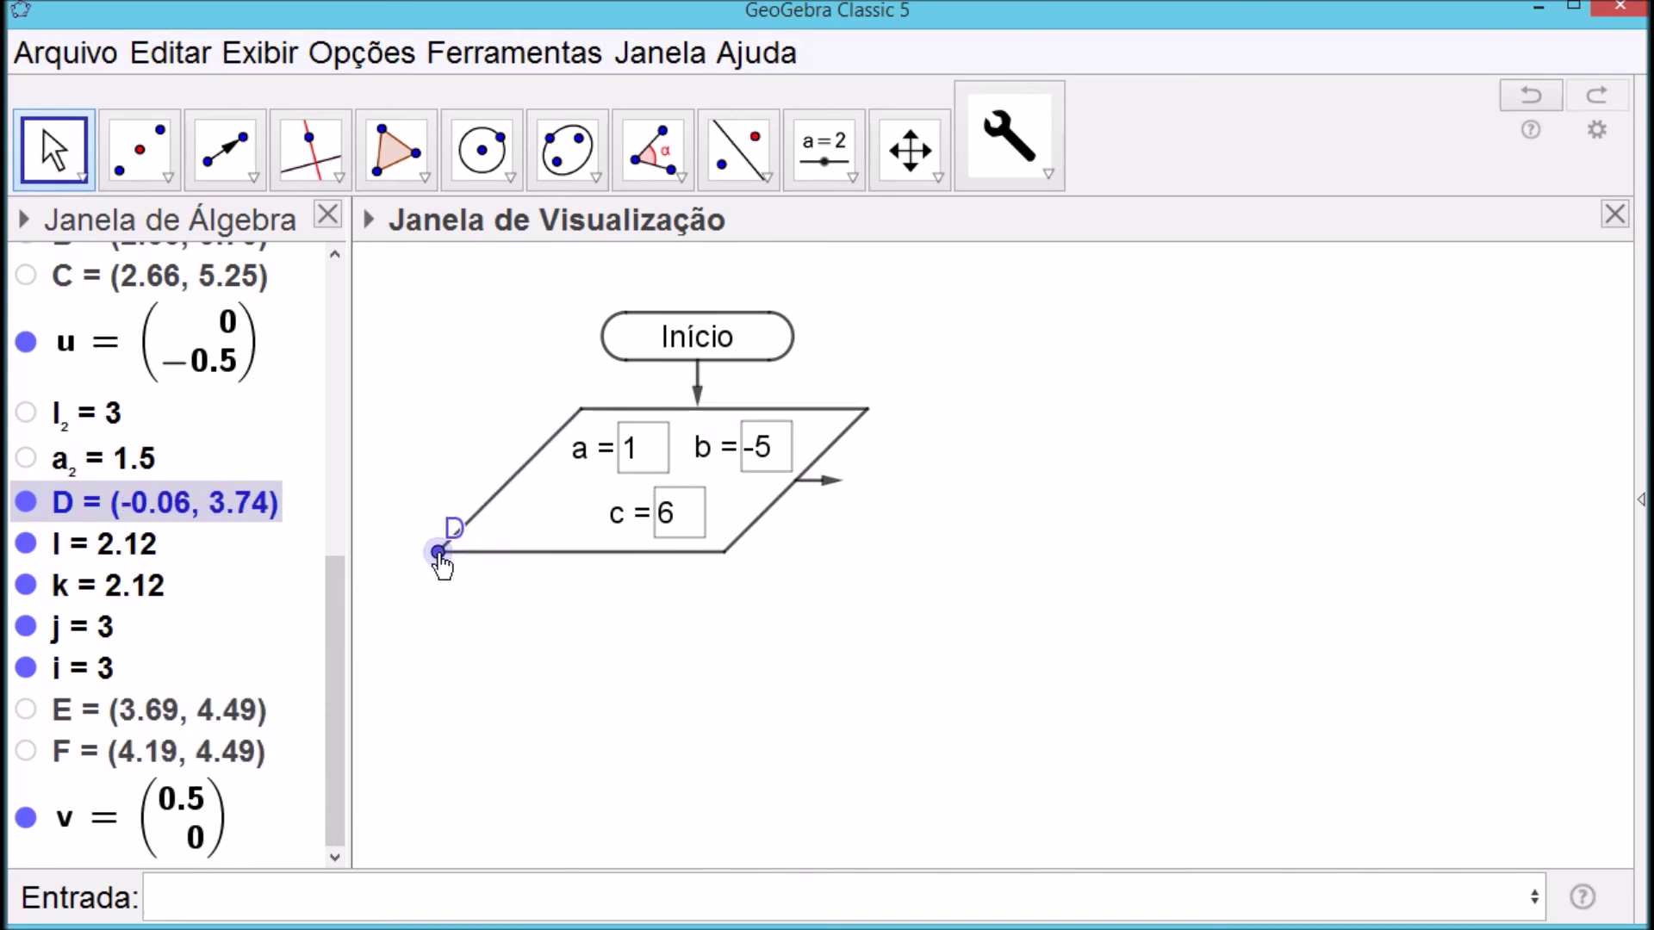
pyautogui.click(30, 504)
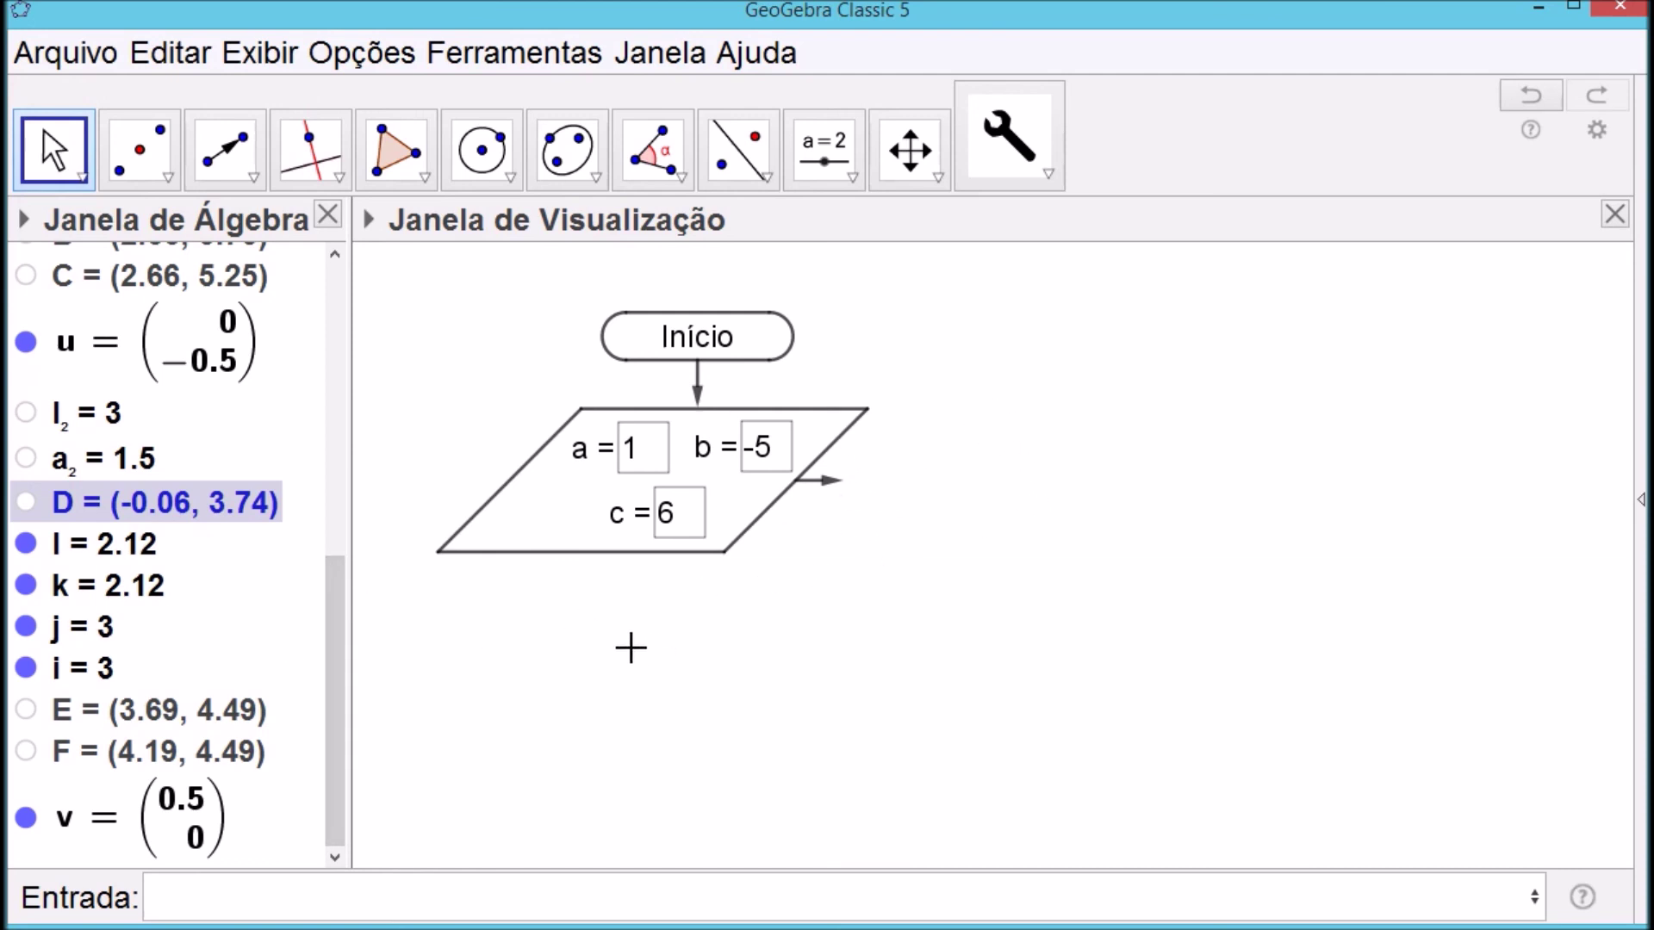
pyautogui.click(431, 672)
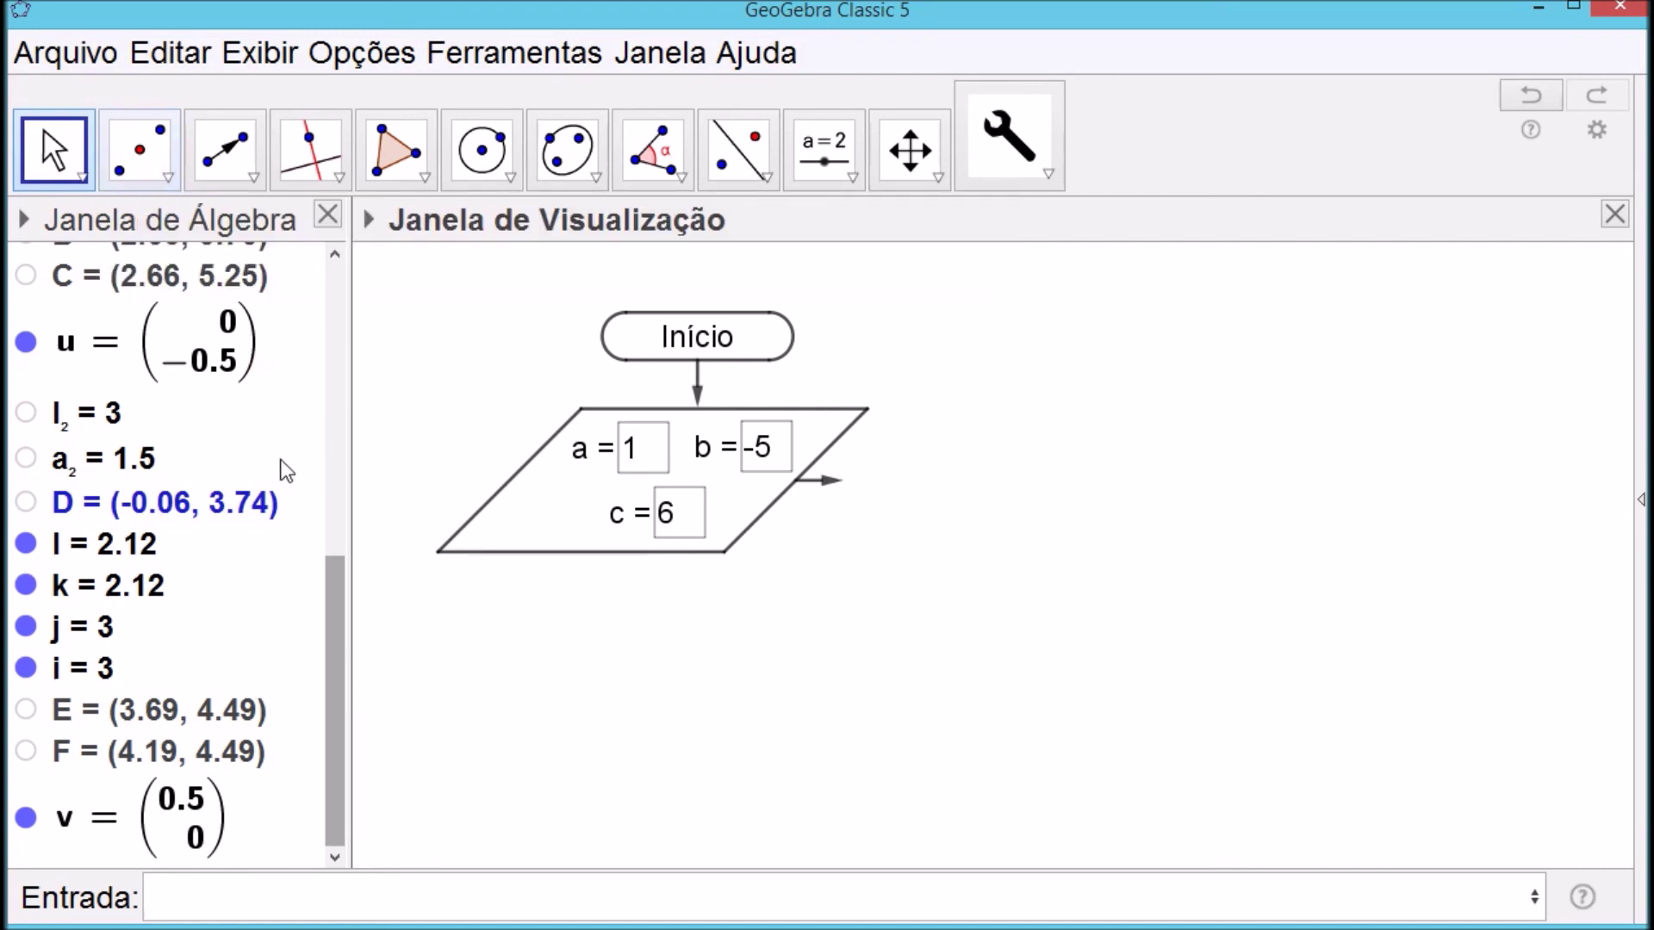
# Define the rectangle's dimension variables l_3=2 and a_3=1
pyautogui.click(342, 890)
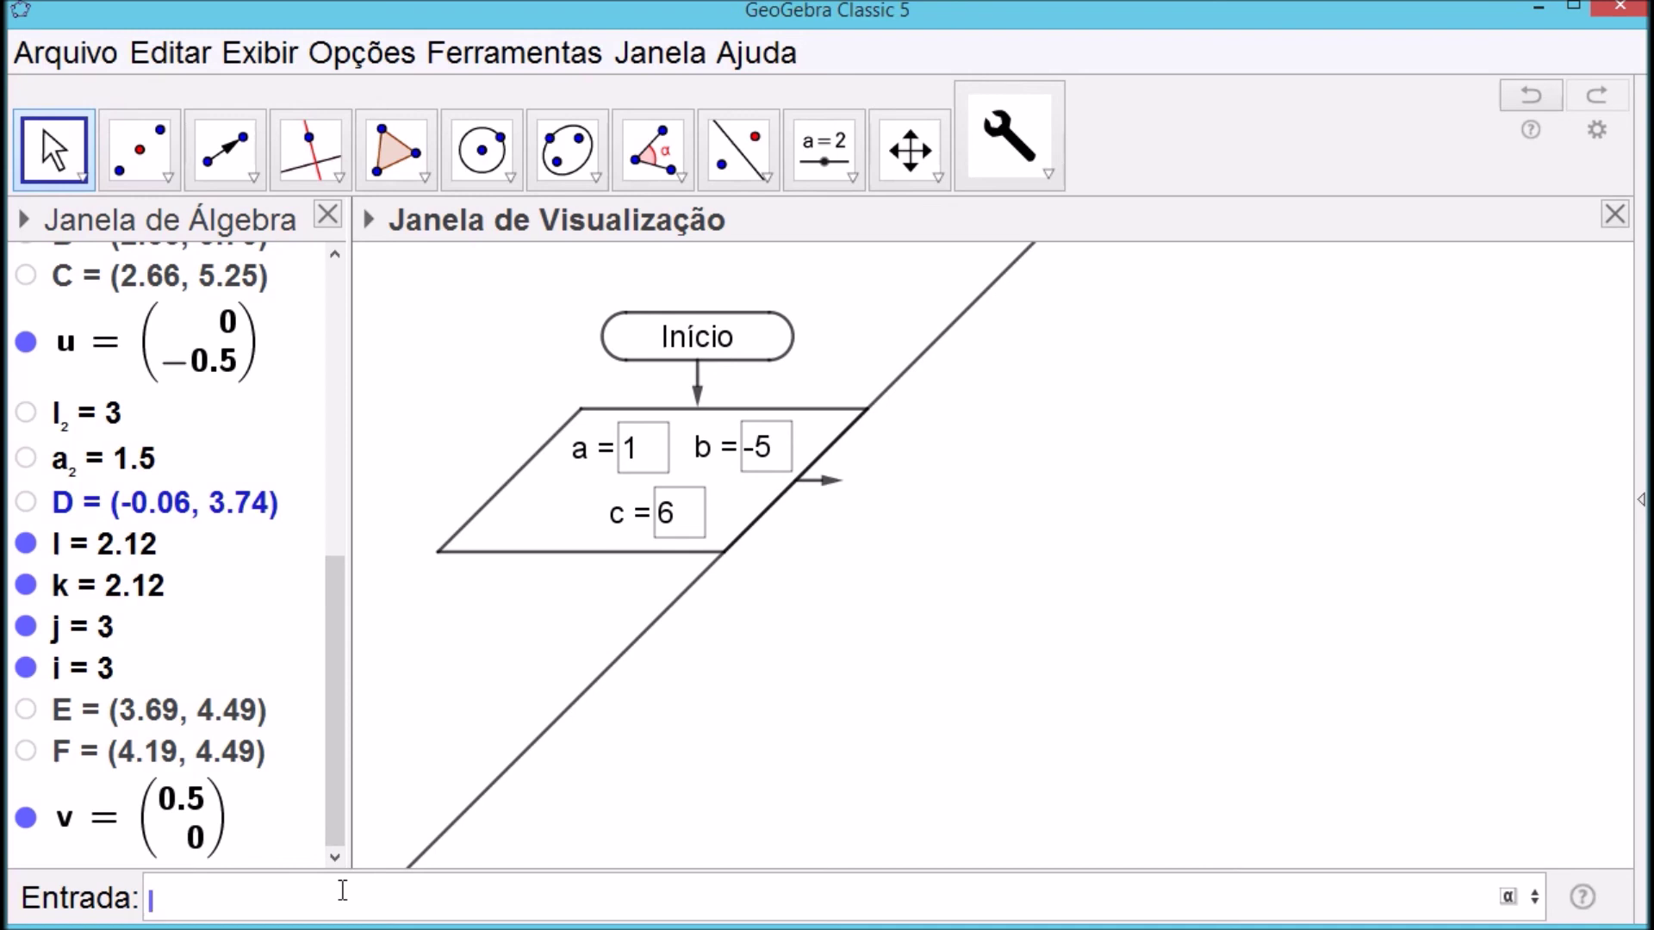
pyautogui.write('l_3=2')
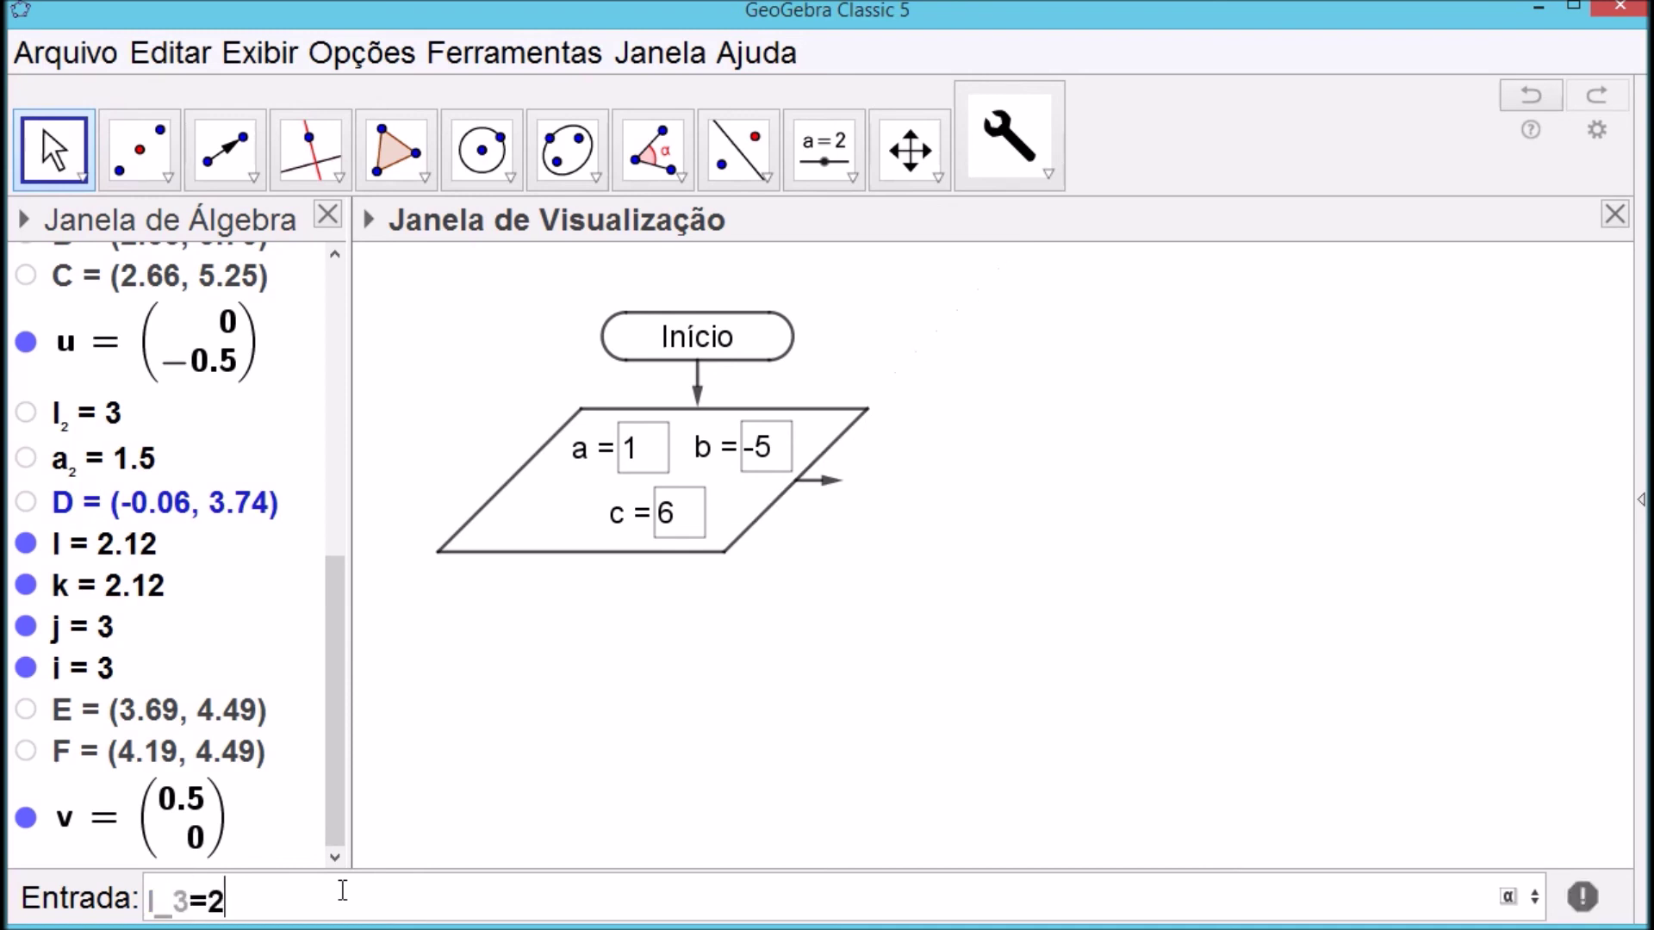
pyautogui.press('Return')
pyautogui.write('a')
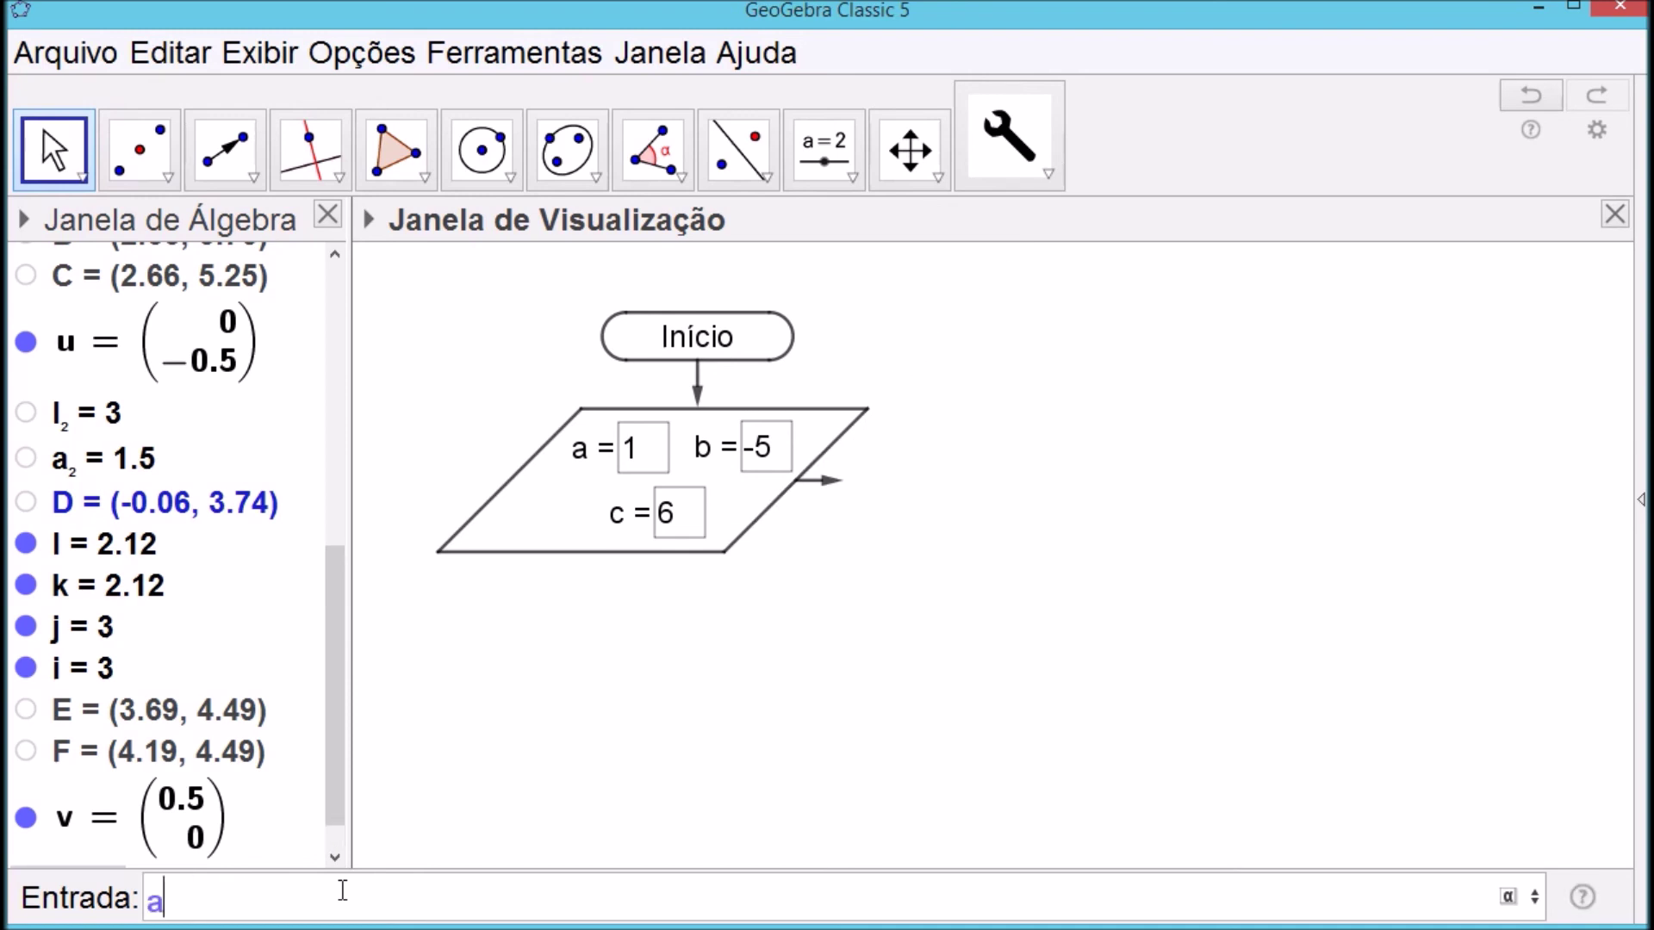
pyautogui.write('_3=')
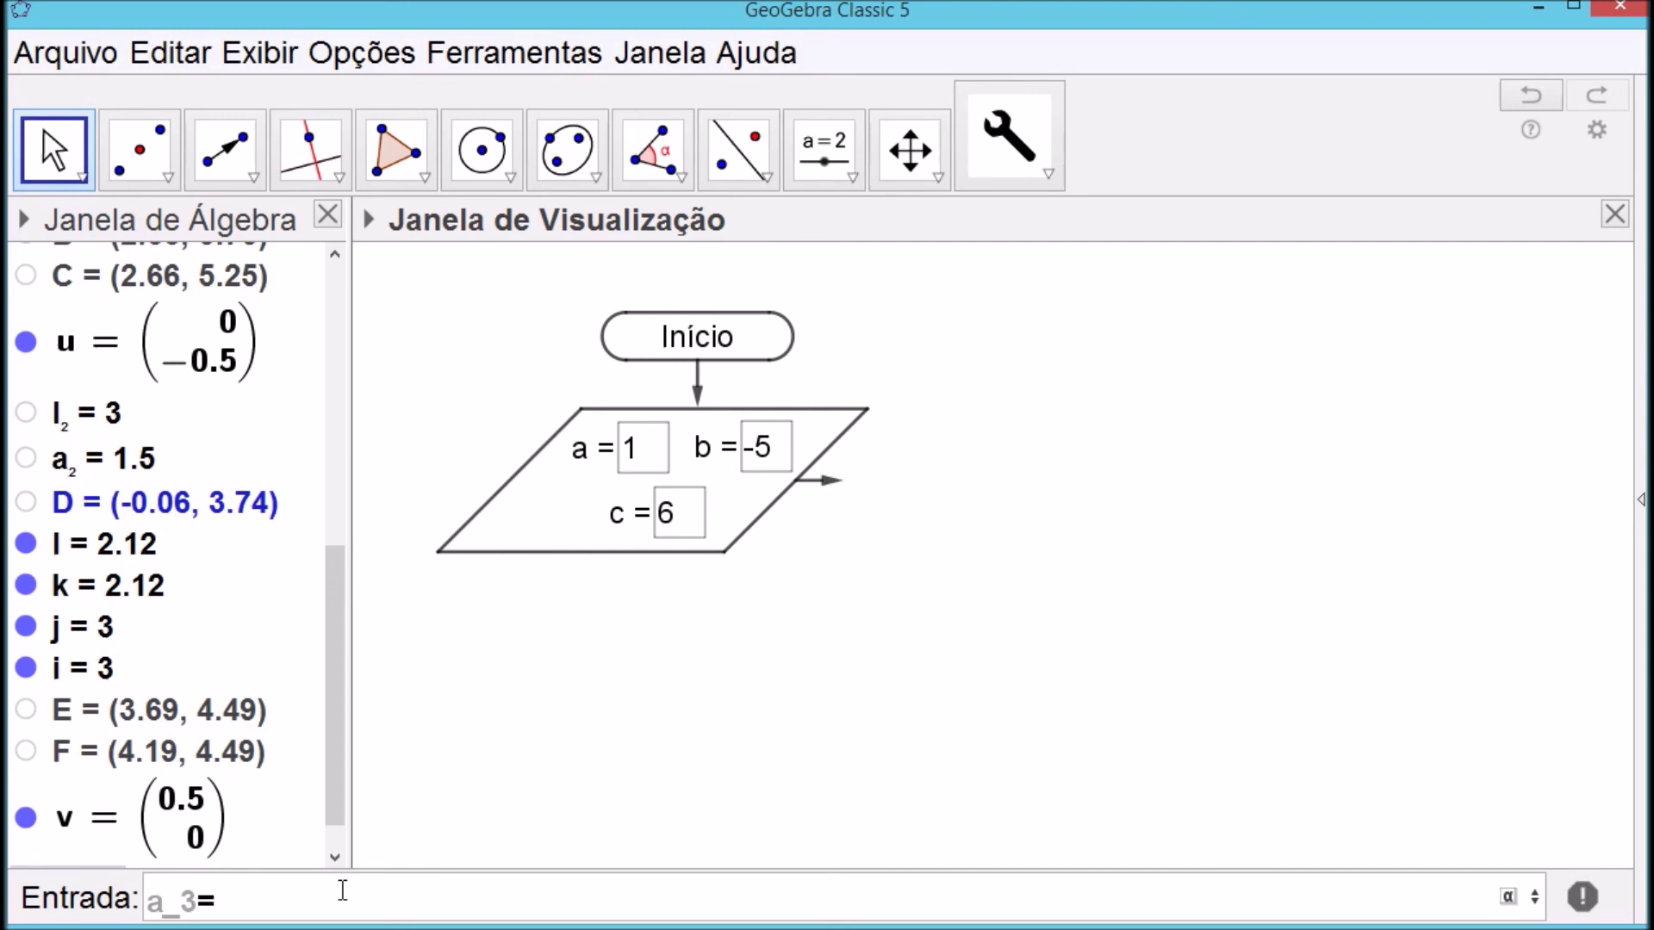
pyautogui.write('1')
pyautogui.press('Return')
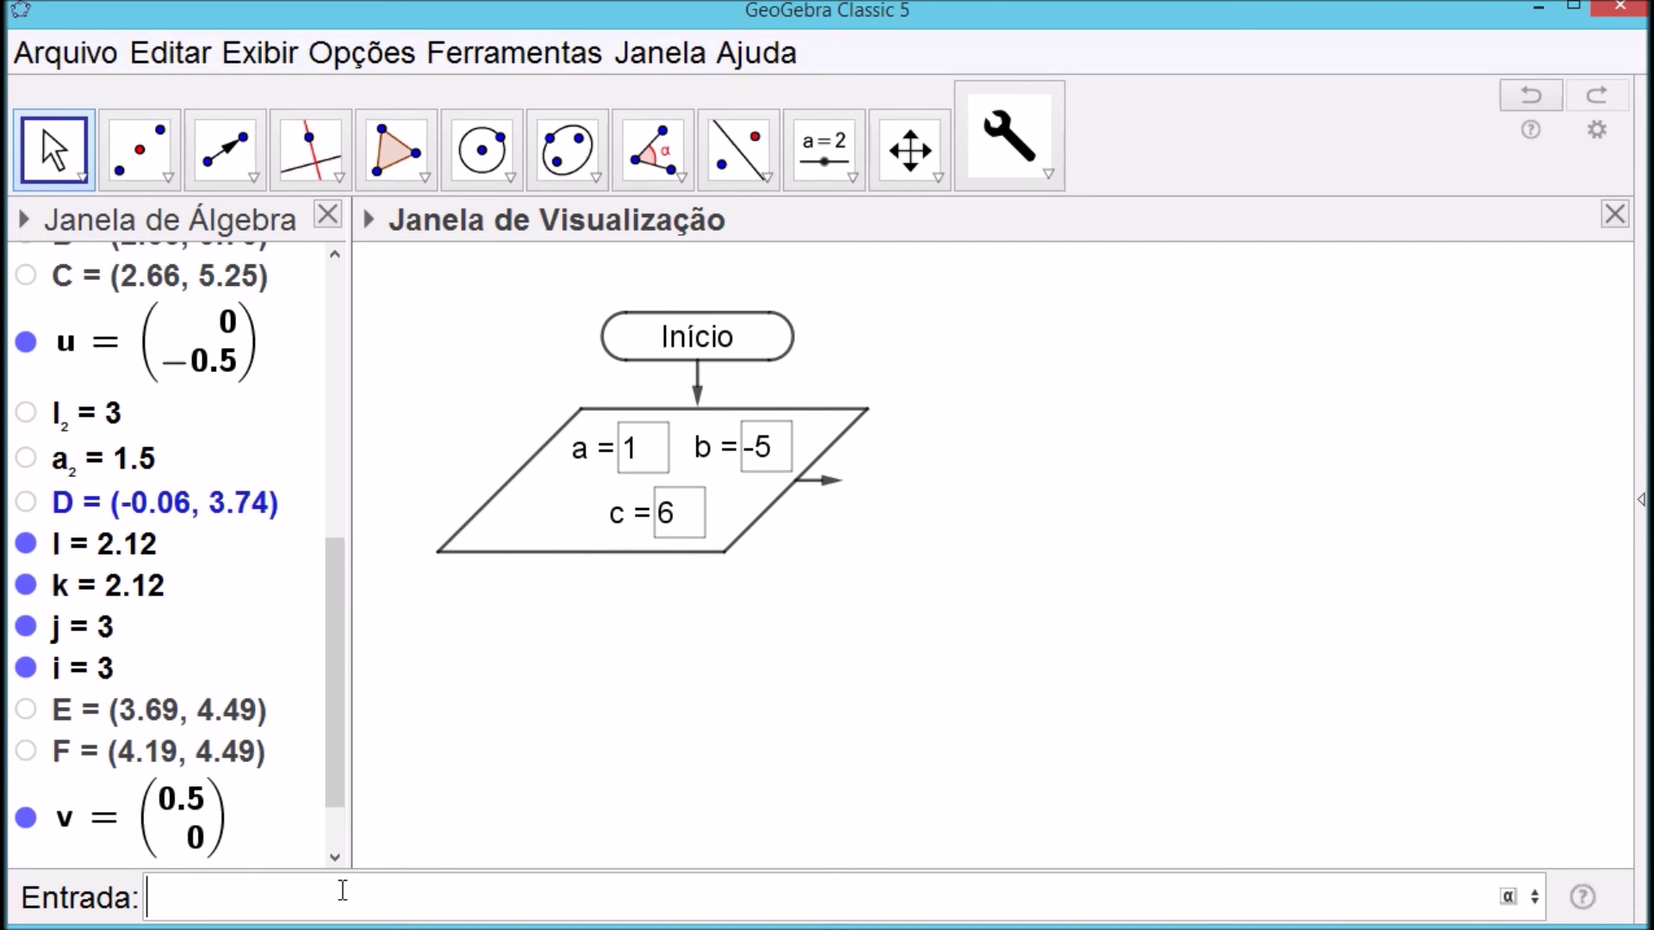
pyautogui.scroll(-3, 341, 714)
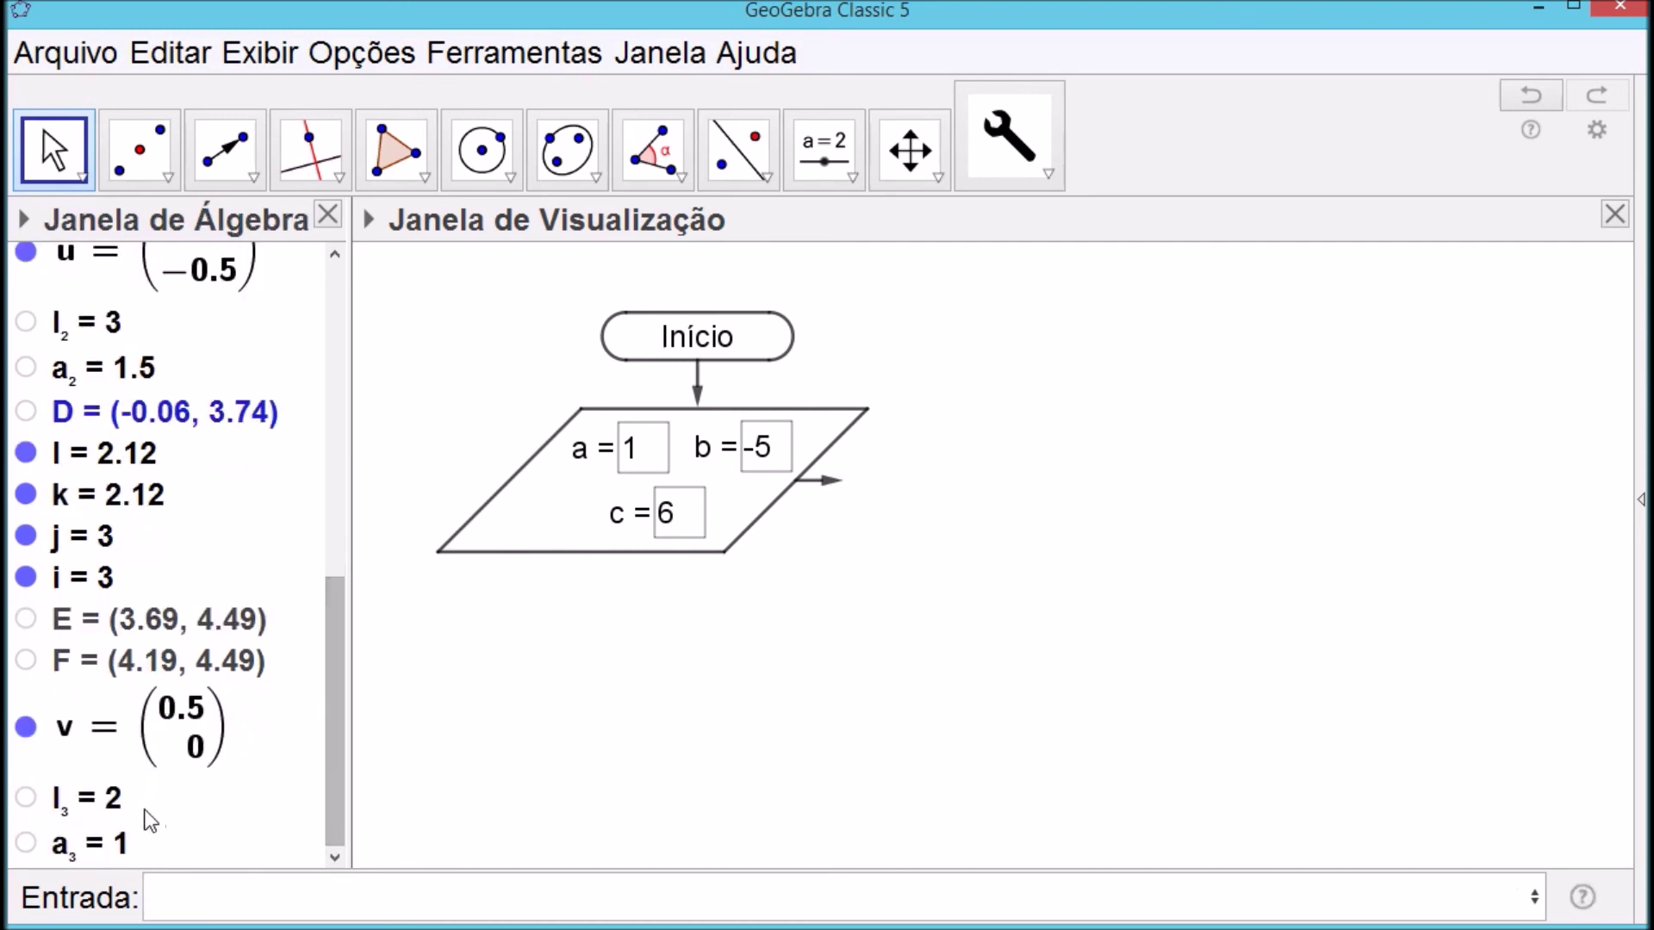
# Place a free point in the empty area below and beyond the parallelogram's outgoing arrow
pyautogui.click(168, 171)
pyautogui.click(165, 207)
pyautogui.click(897, 615)
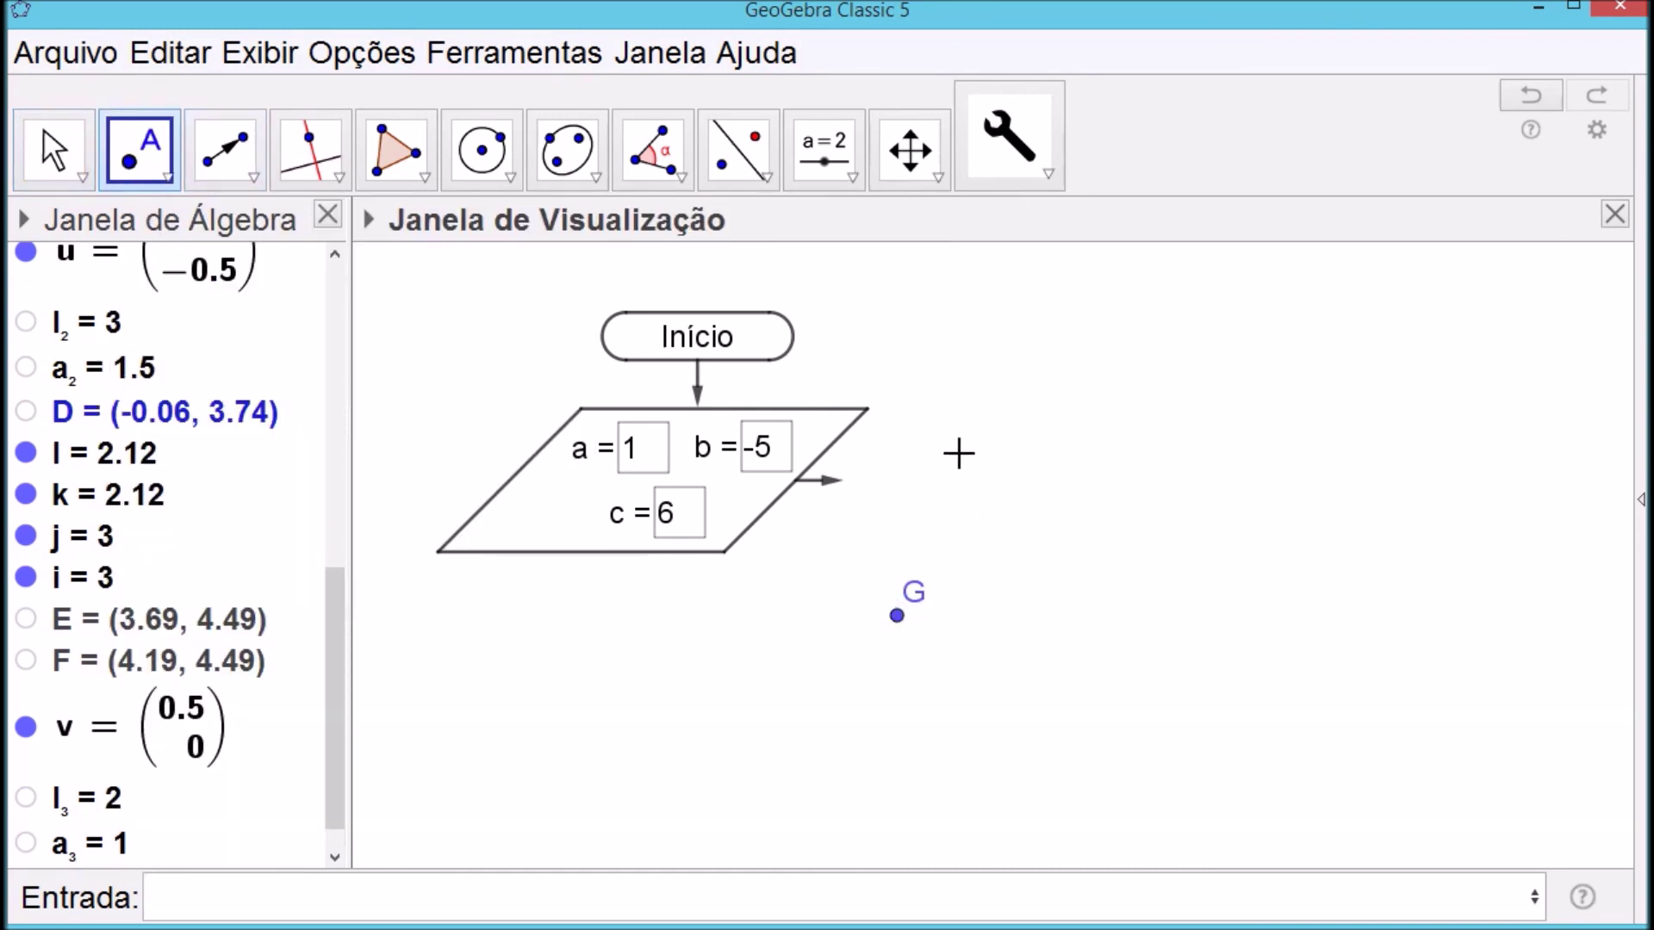
pyautogui.press('Escape')
# Create a process rectangle from point G with the custom Processo tool, using l_3 as width and a_3 as height
pyautogui.click(1044, 172)
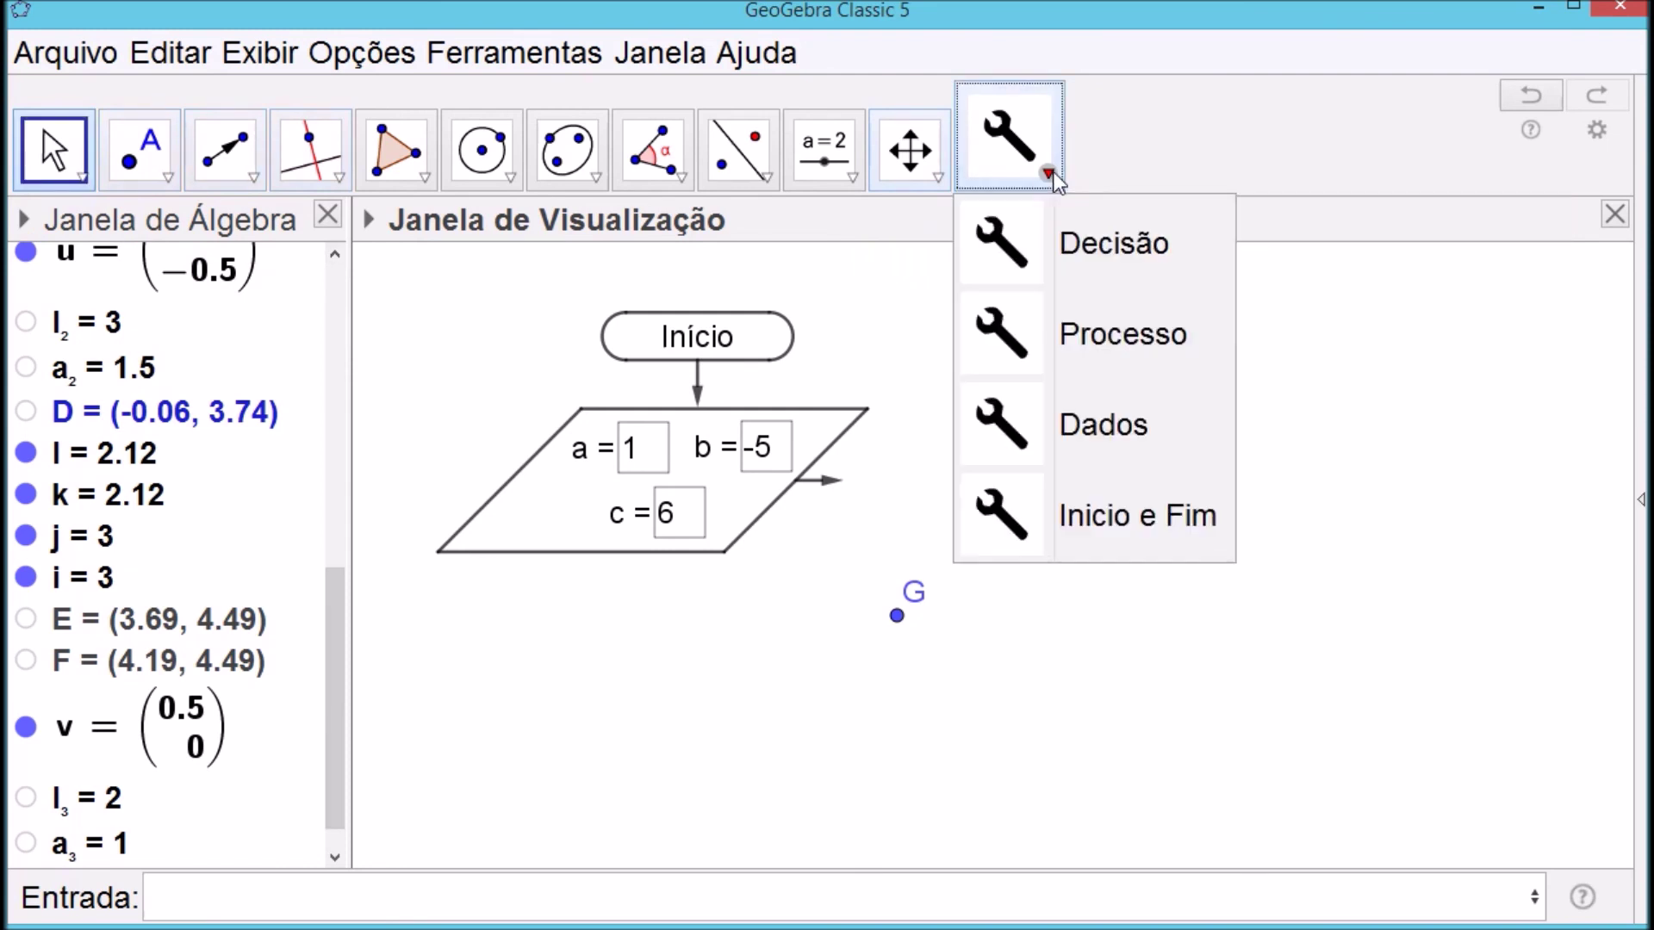
pyautogui.click(1125, 336)
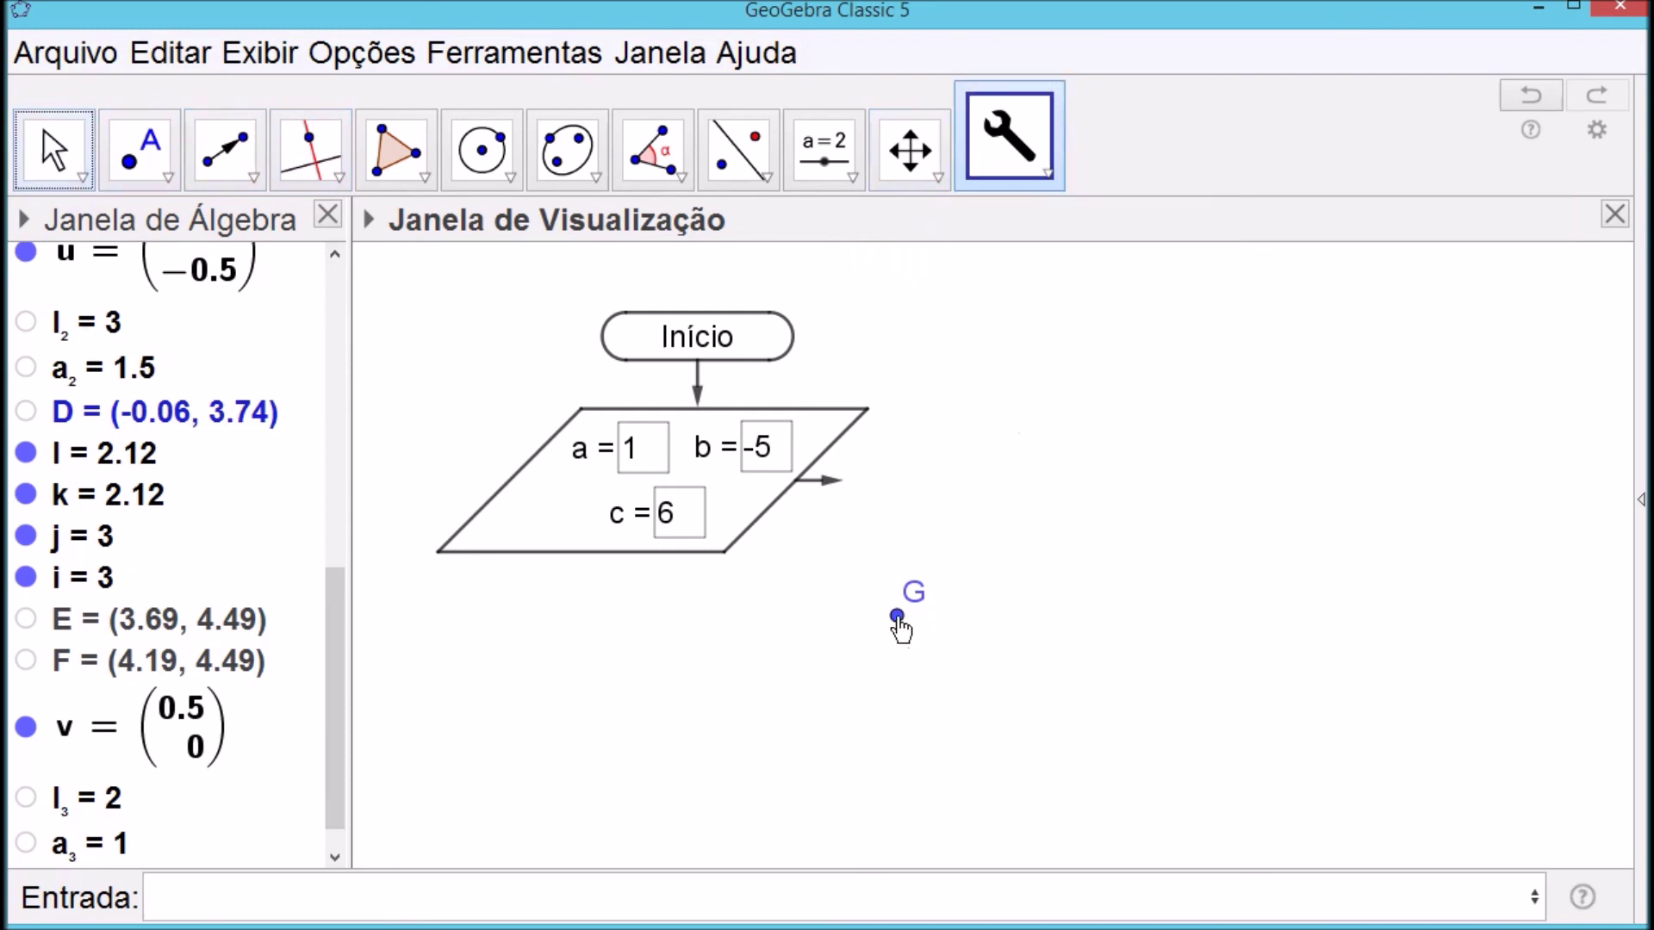
pyautogui.click(897, 616)
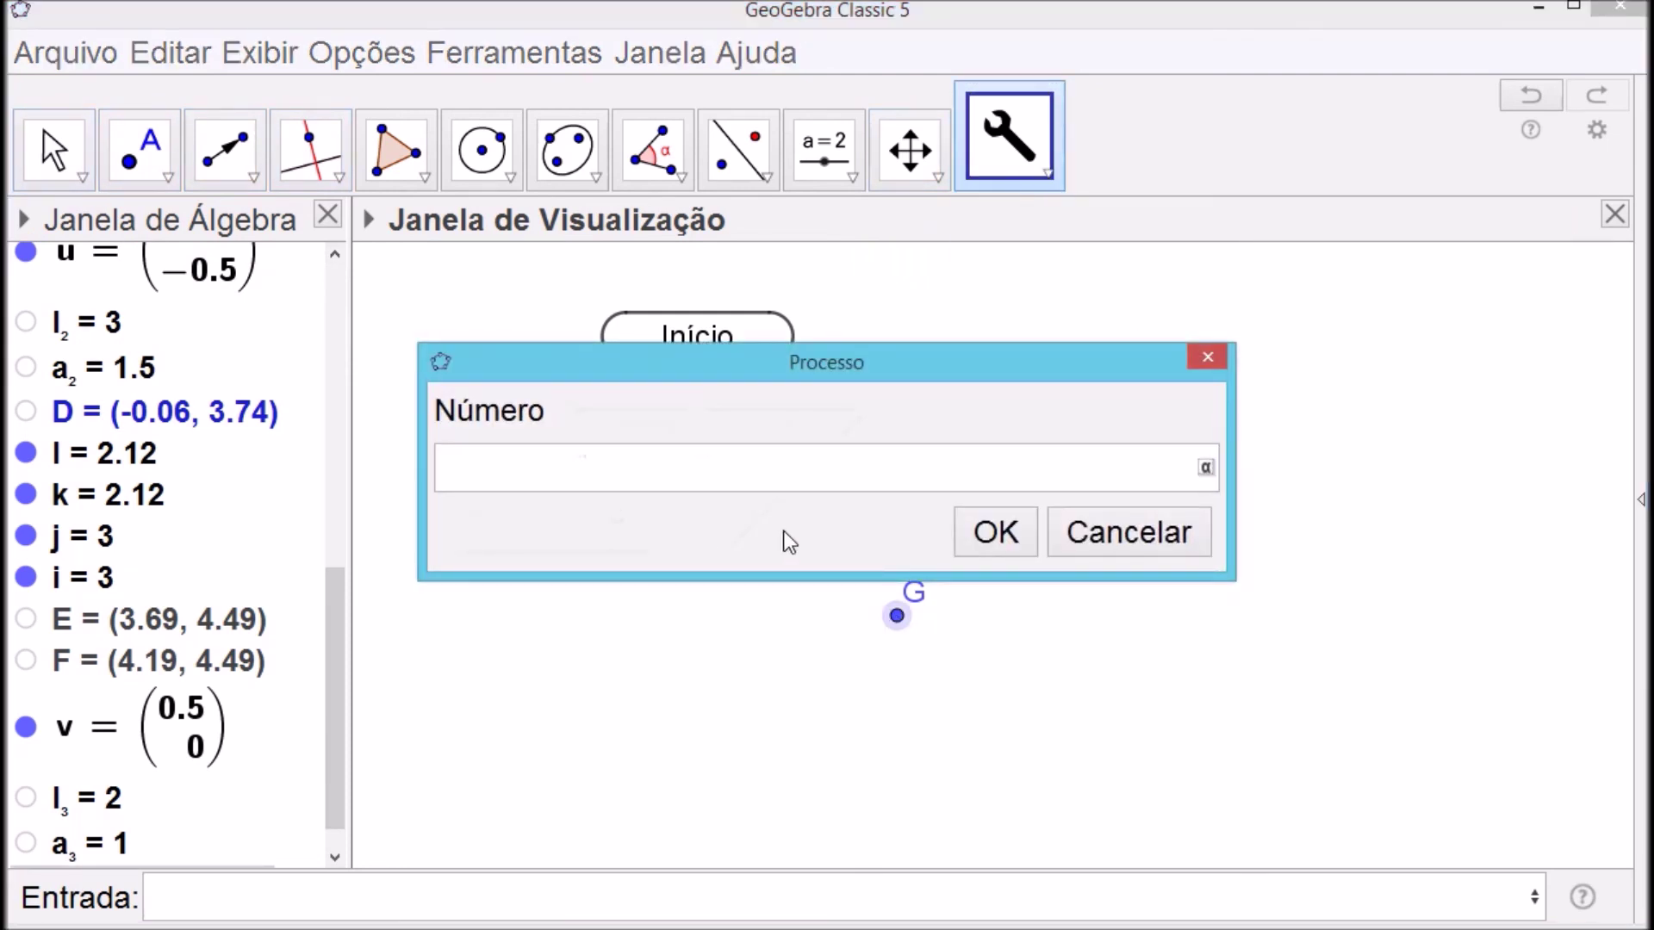
pyautogui.write('l_3')
pyautogui.click(993, 534)
pyautogui.click(994, 529)
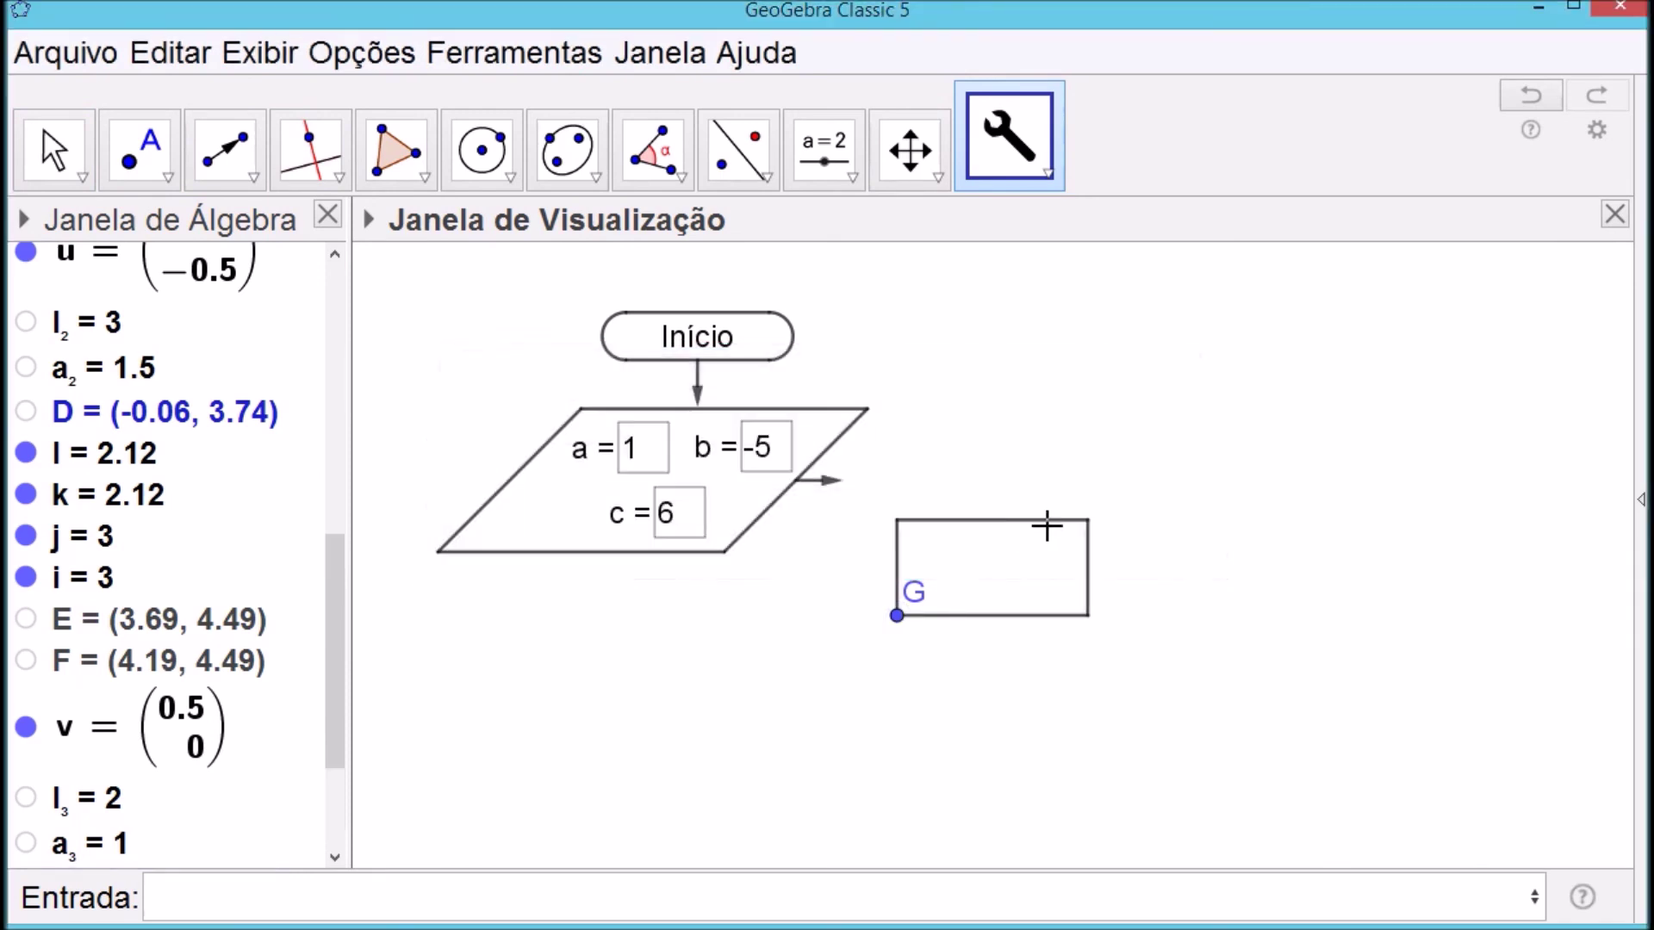
# Move point G to about (4.33, 3.76) so the rectangle sits beside the parallelogram's arrowhead
pyautogui.click(53, 151)
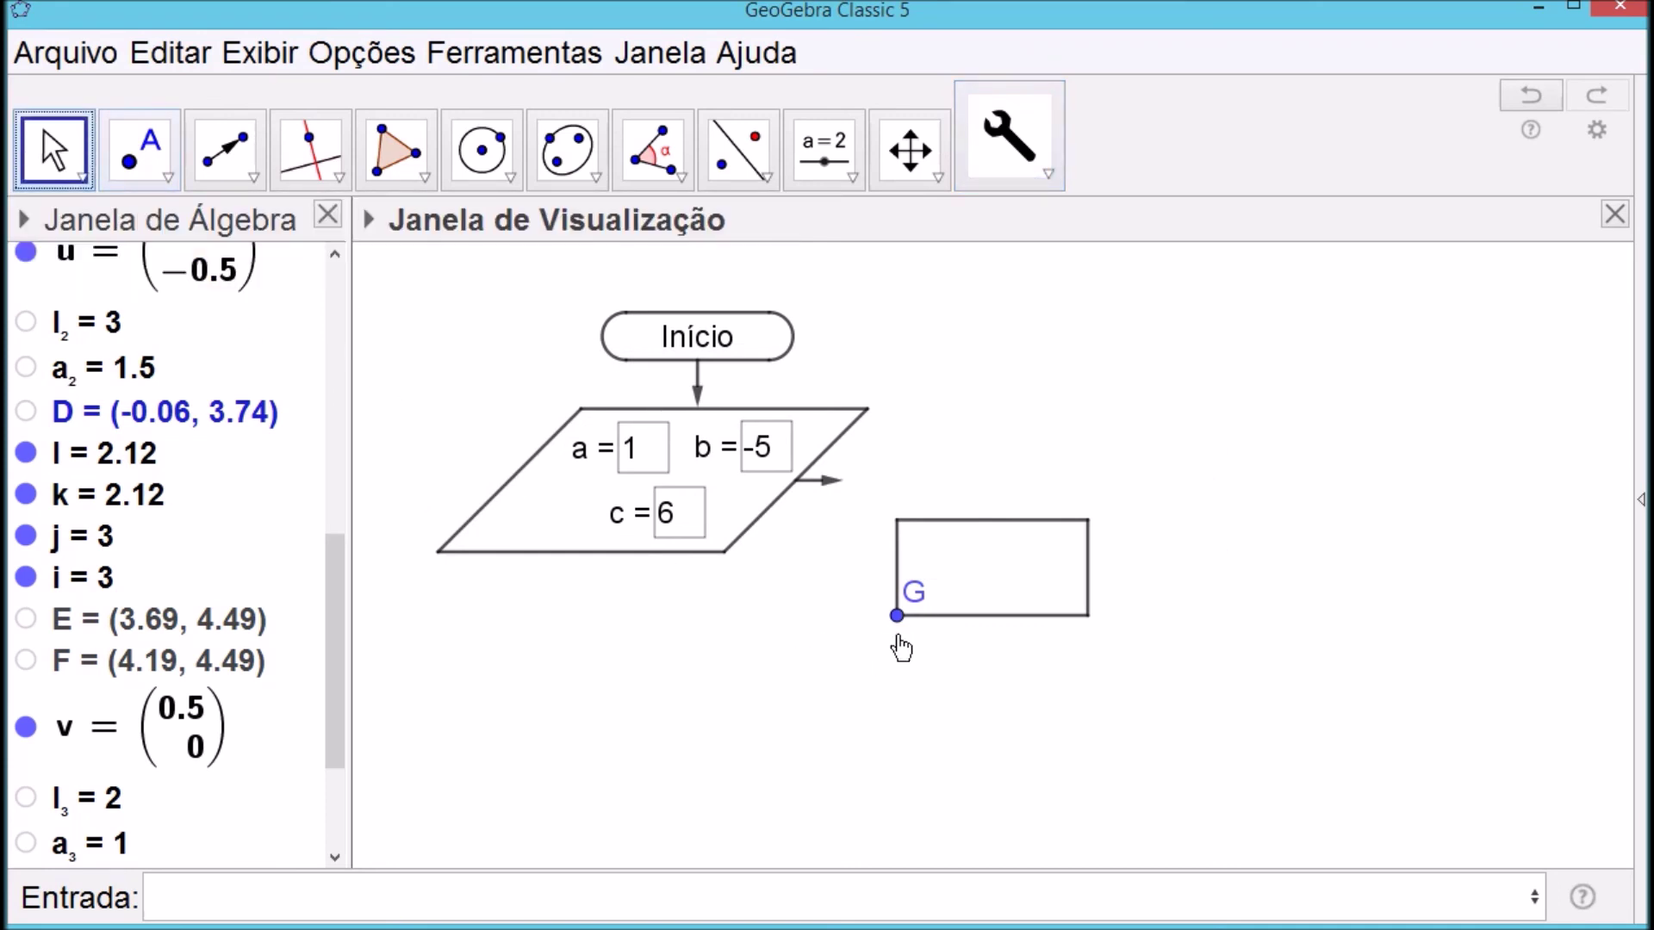
pyautogui.moveTo(897, 615); pyautogui.dragTo(859, 559)
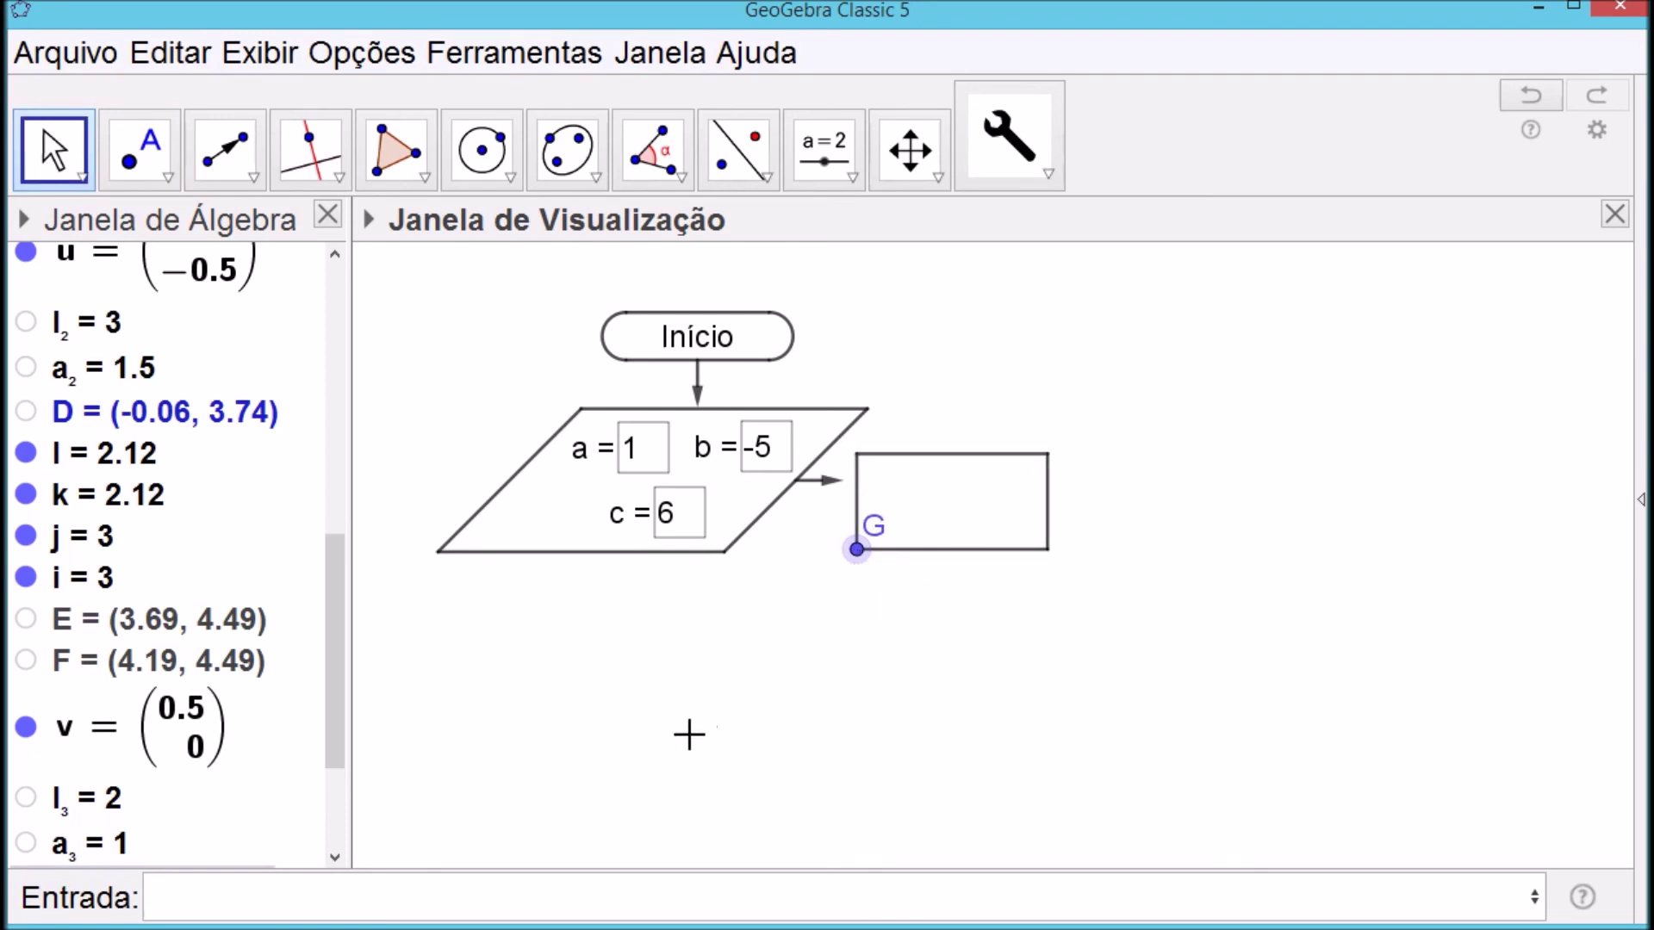
pyautogui.scroll(-5, 331, 591)
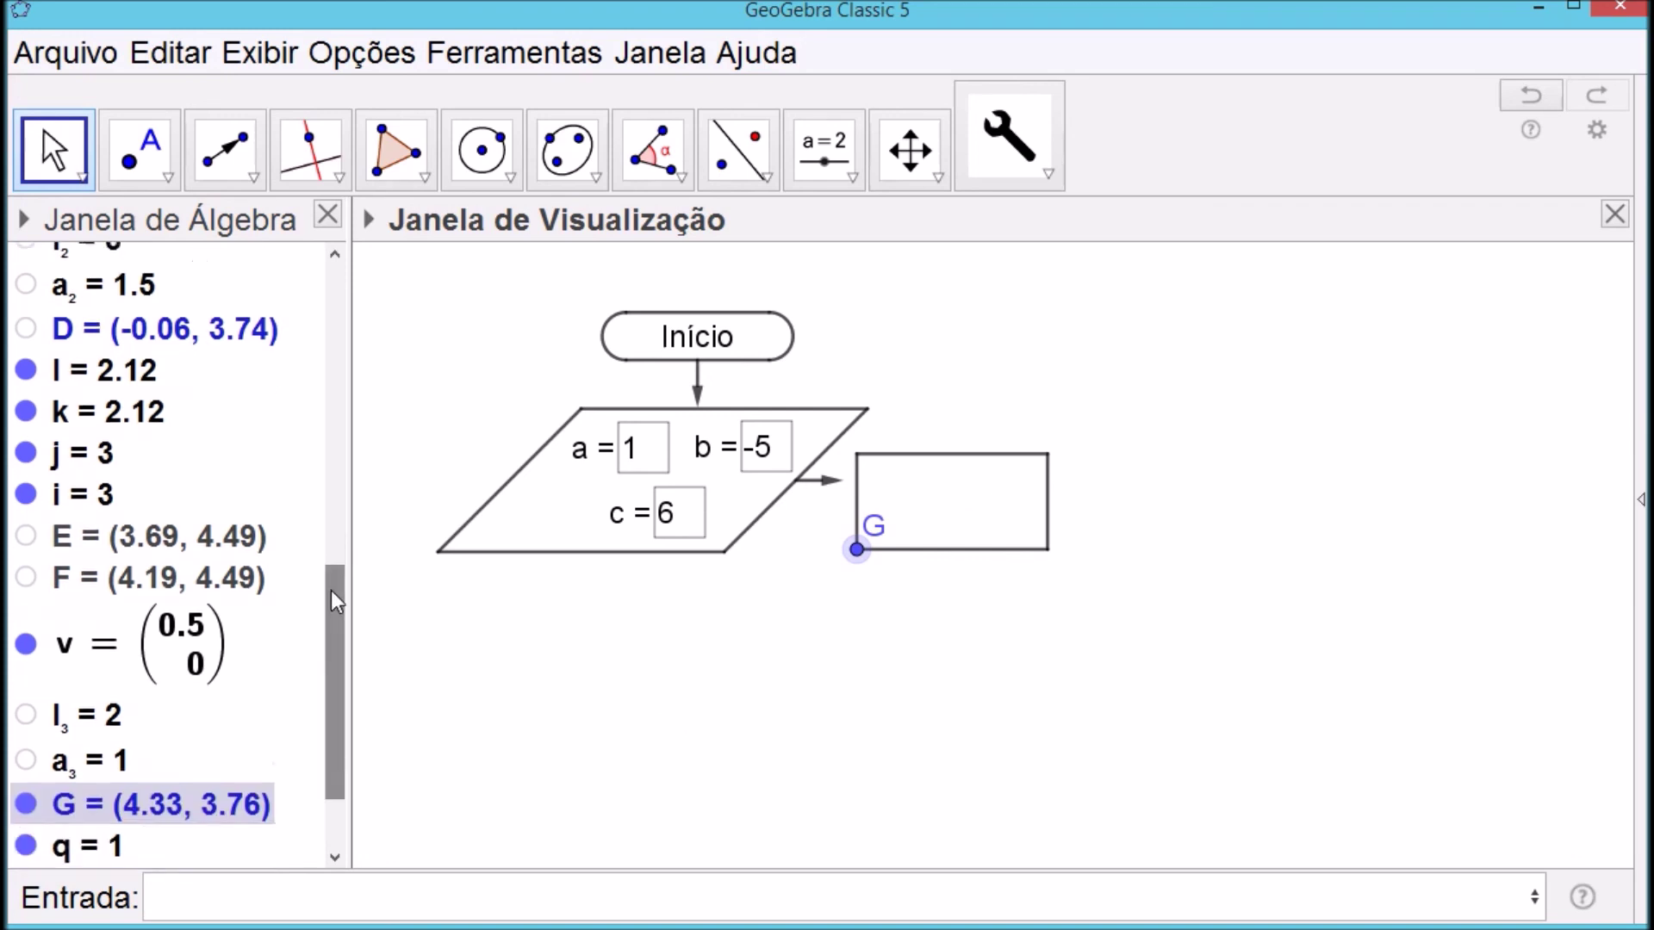
pyautogui.moveTo(921, 700); pyautogui.dragTo(919, 692)
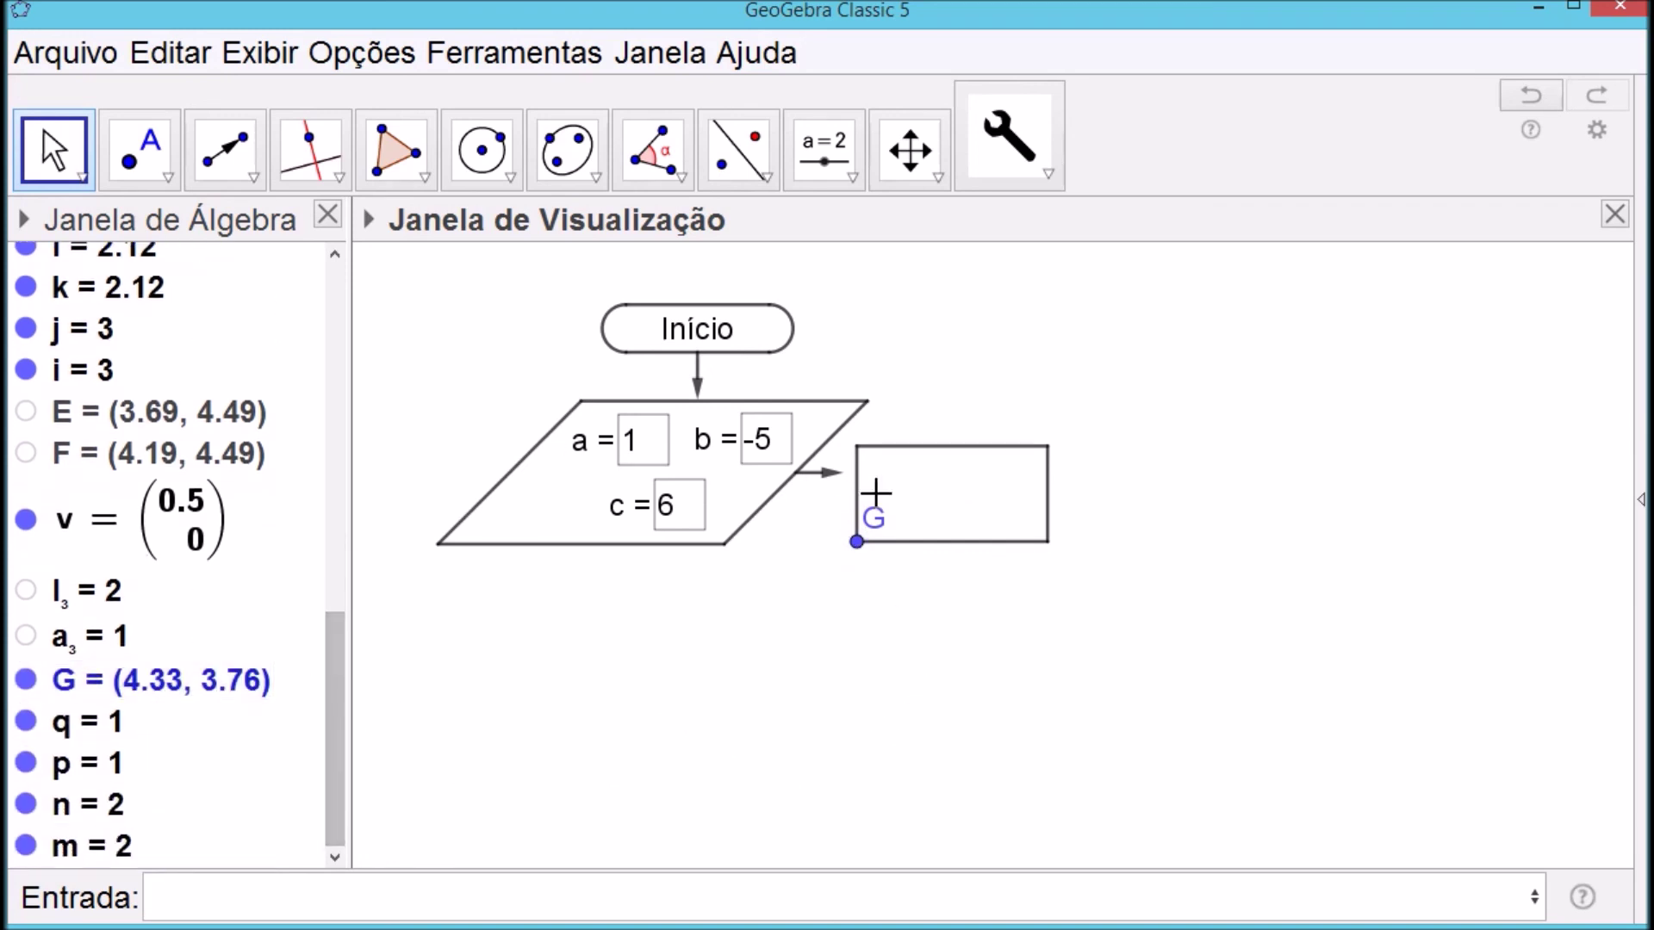
# Add a LaTeX text reading "Δ=" in the empty area above the rectangle, inserting Δ from the basic symbols
pyautogui.click(844, 183)
pyautogui.click(892, 323)
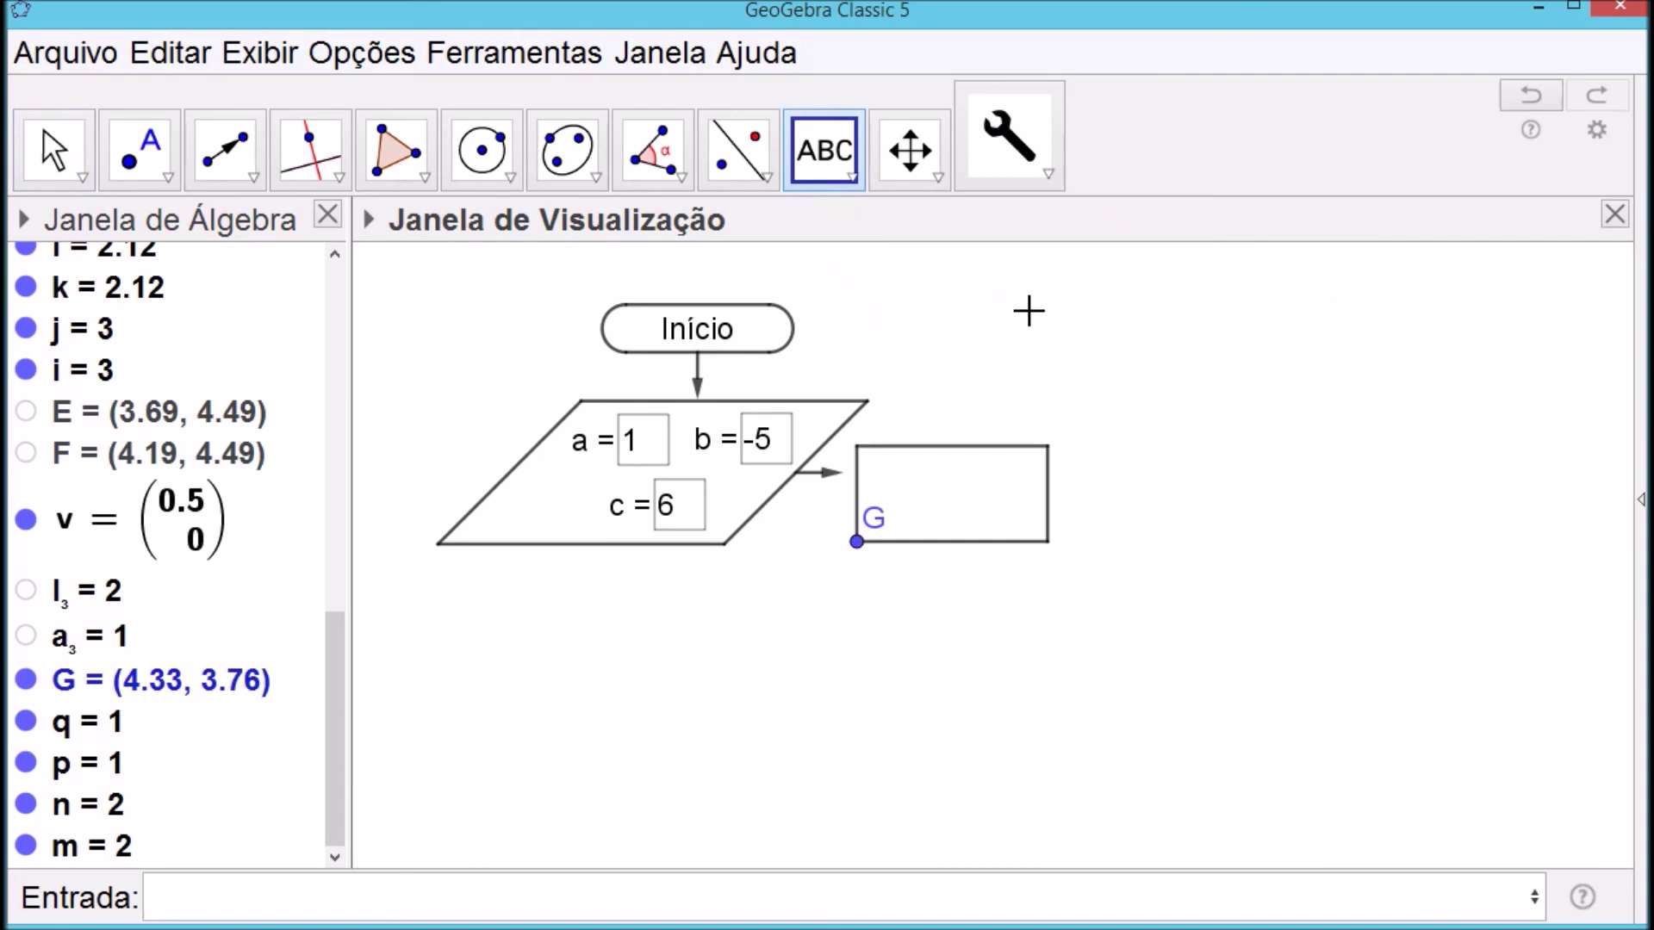
pyautogui.click(1029, 311)
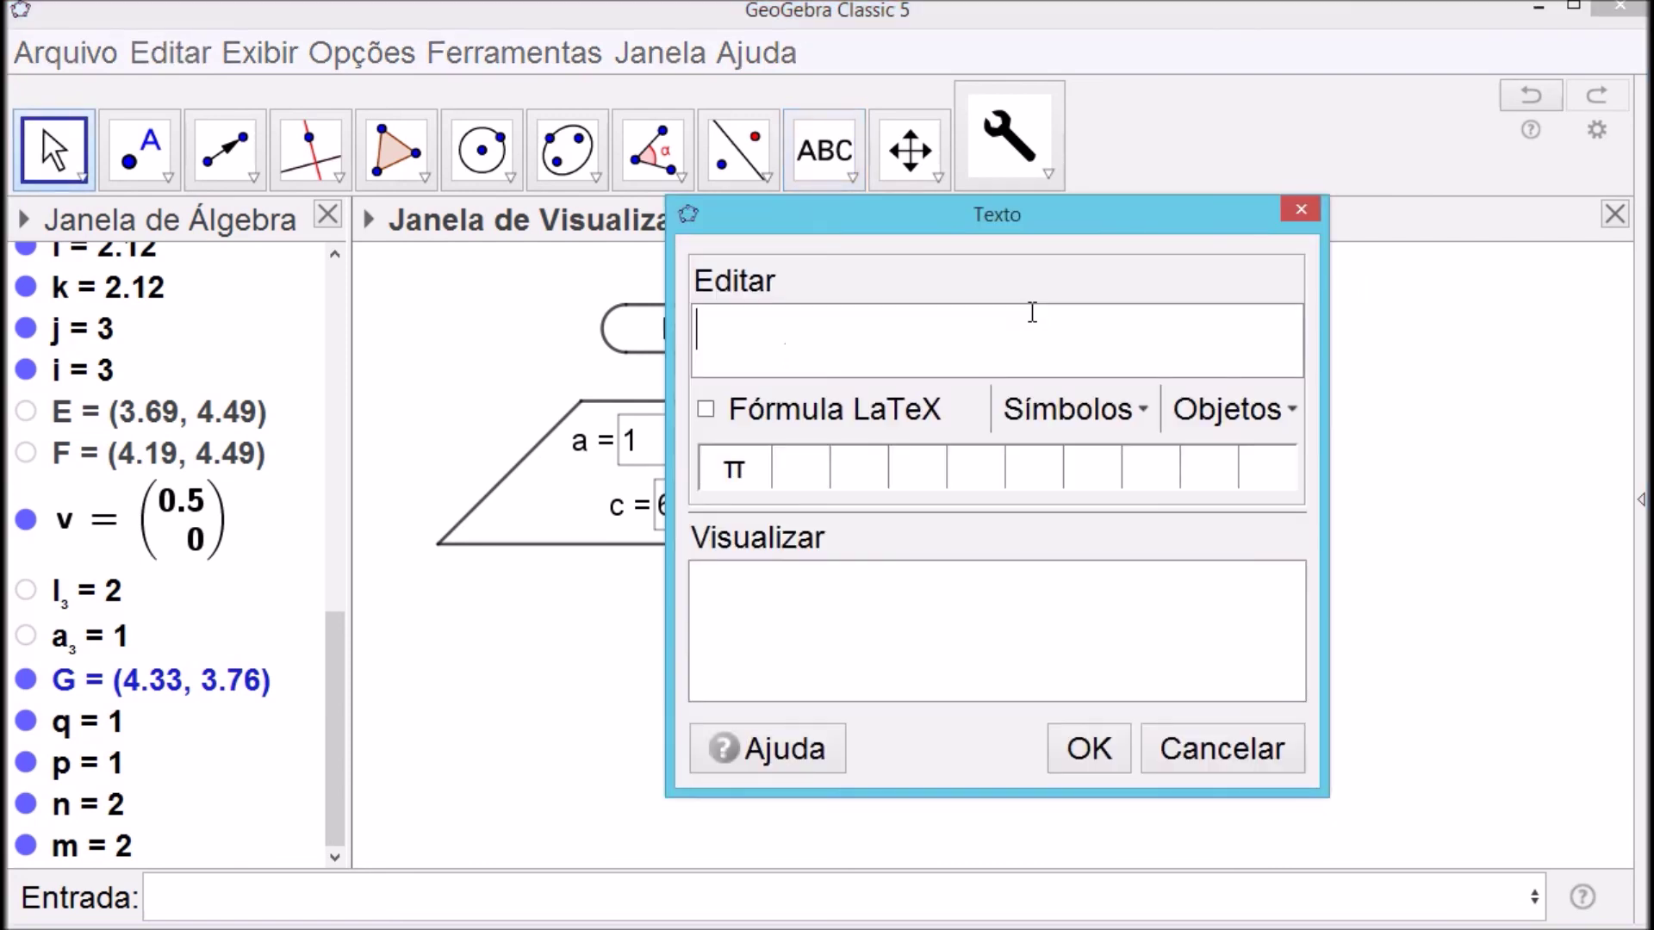
pyautogui.click(703, 411)
pyautogui.click(1109, 417)
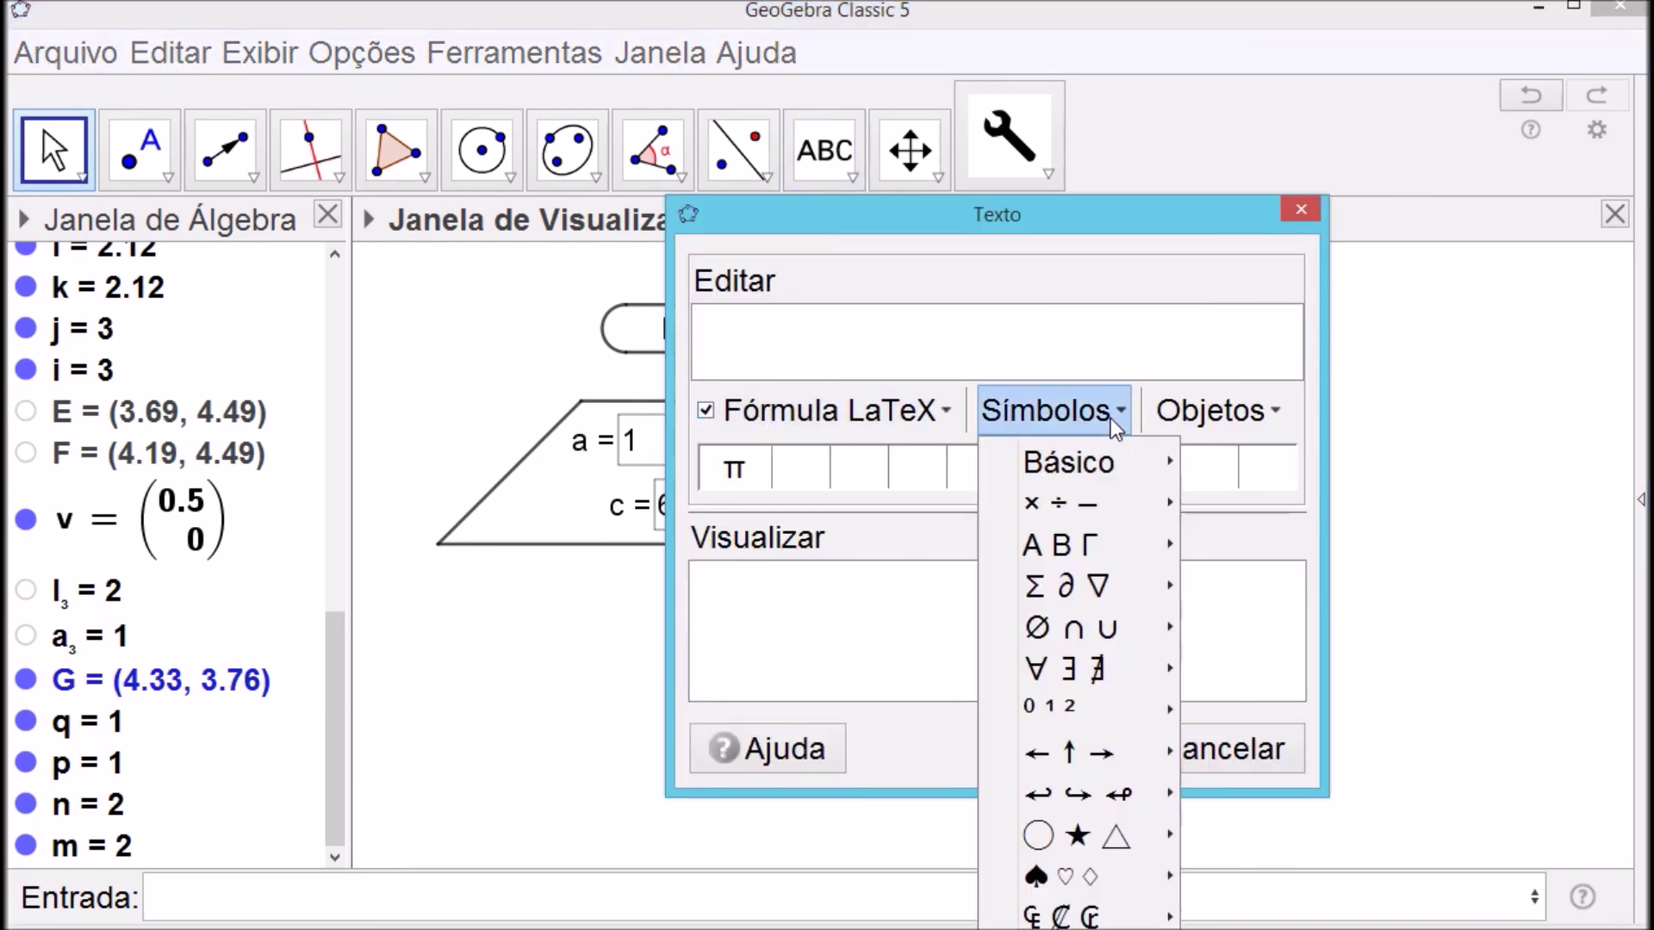
pyautogui.moveTo(1111, 580)
pyautogui.moveTo(1142, 534)
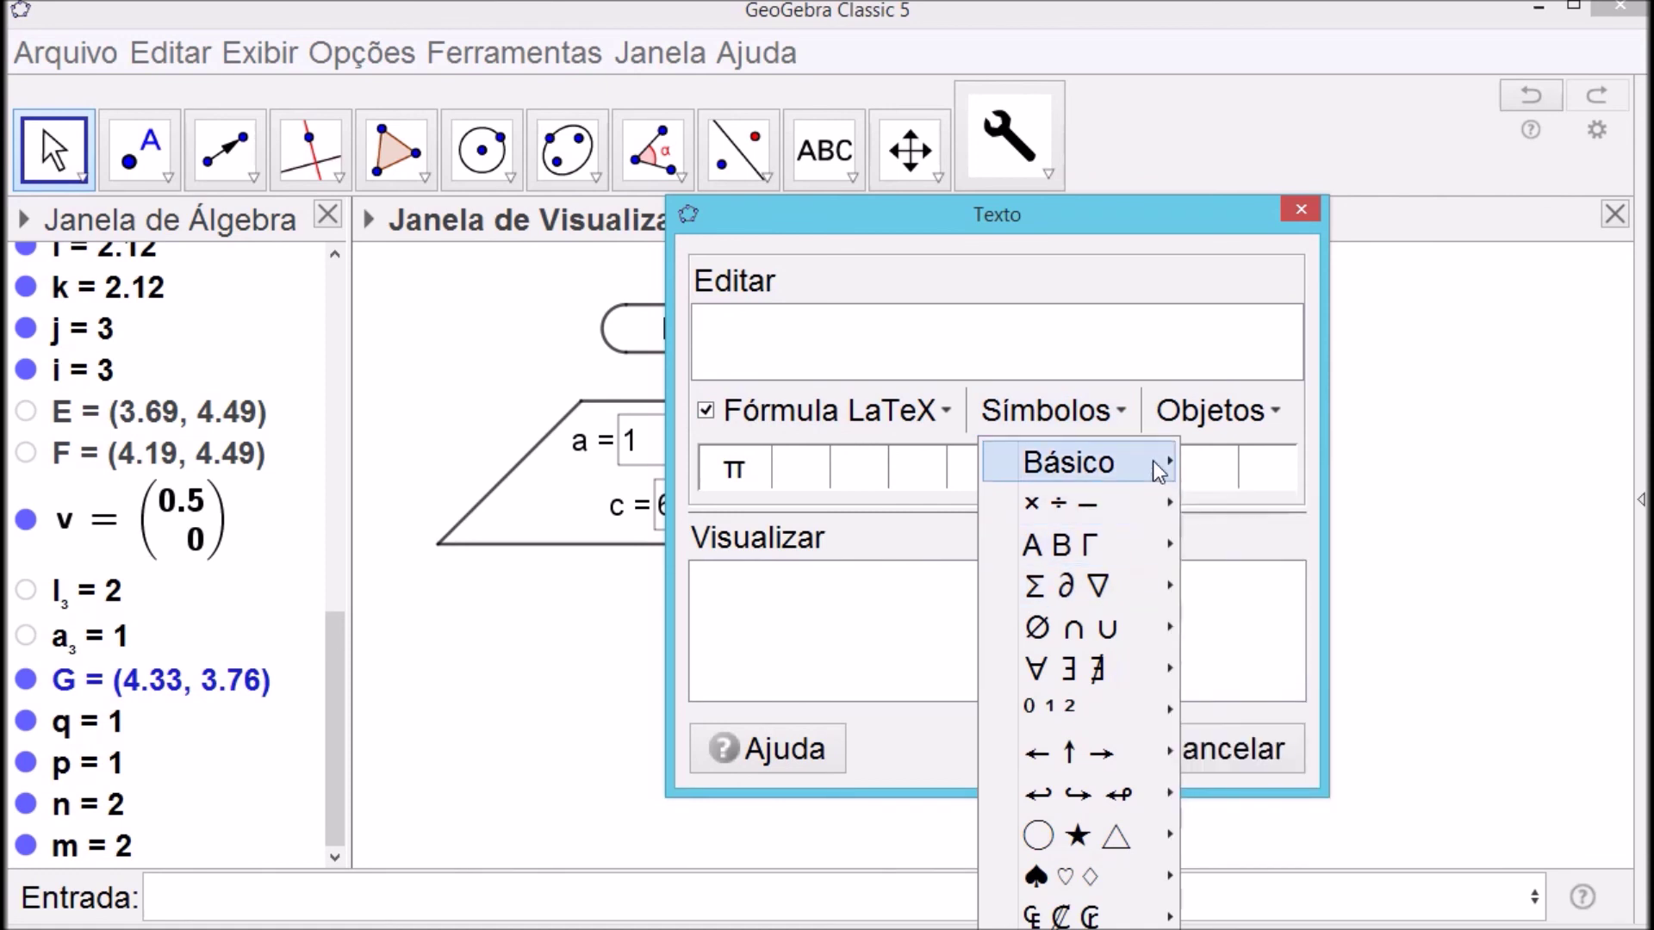
pyautogui.moveTo(1157, 469)
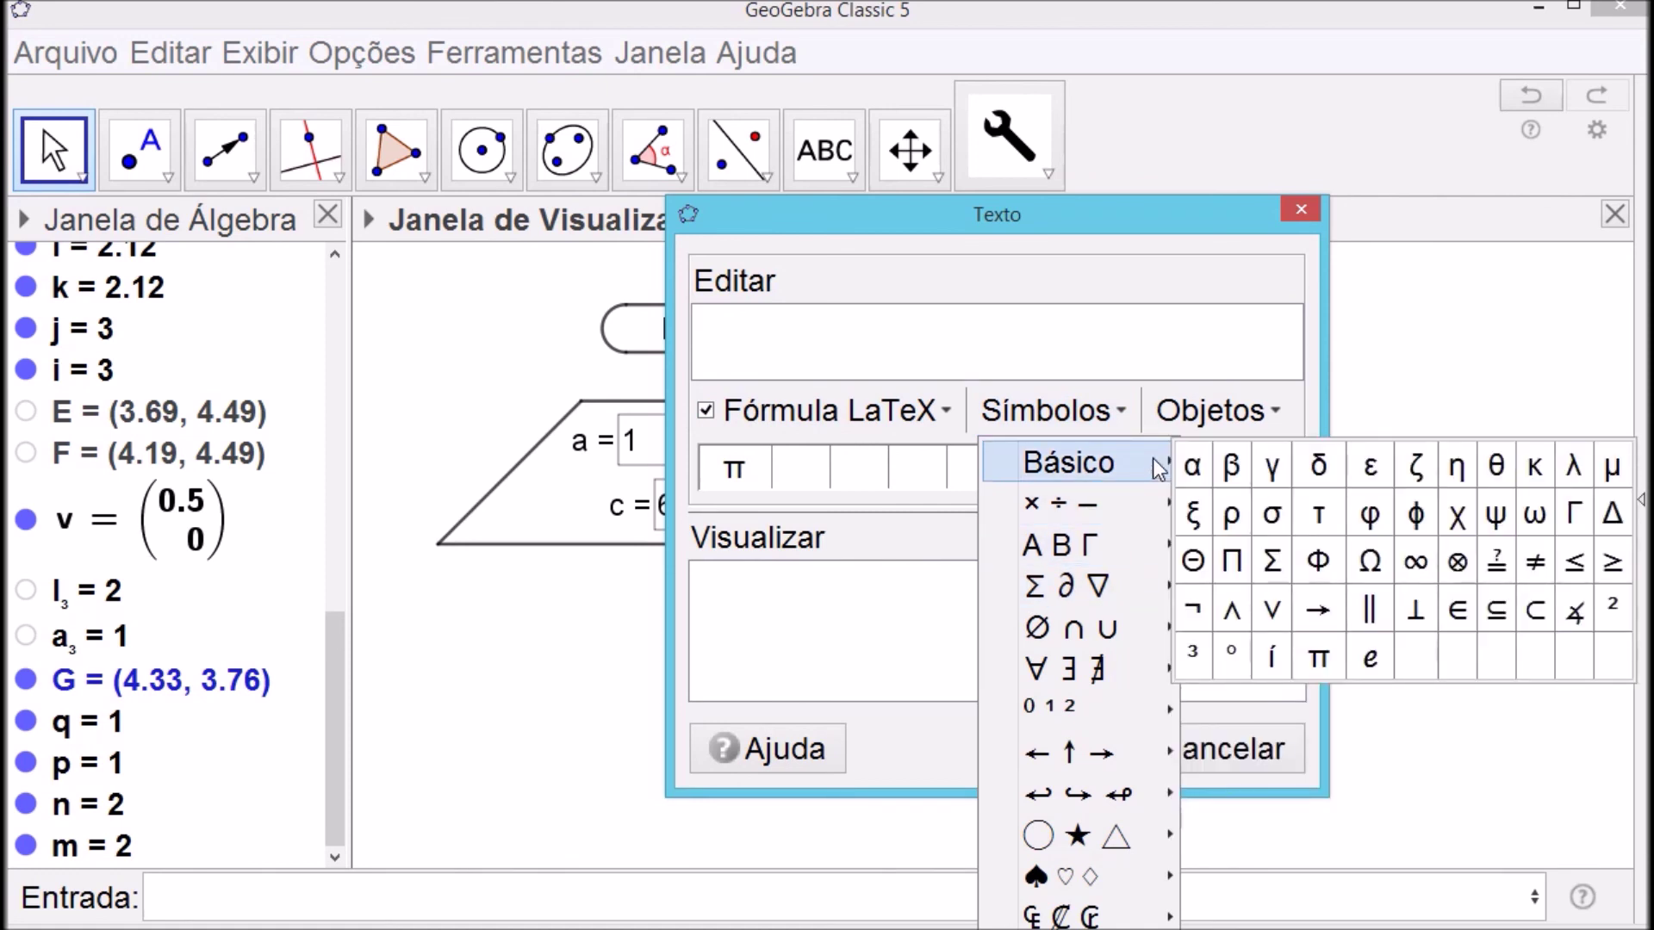
pyautogui.click(1613, 515)
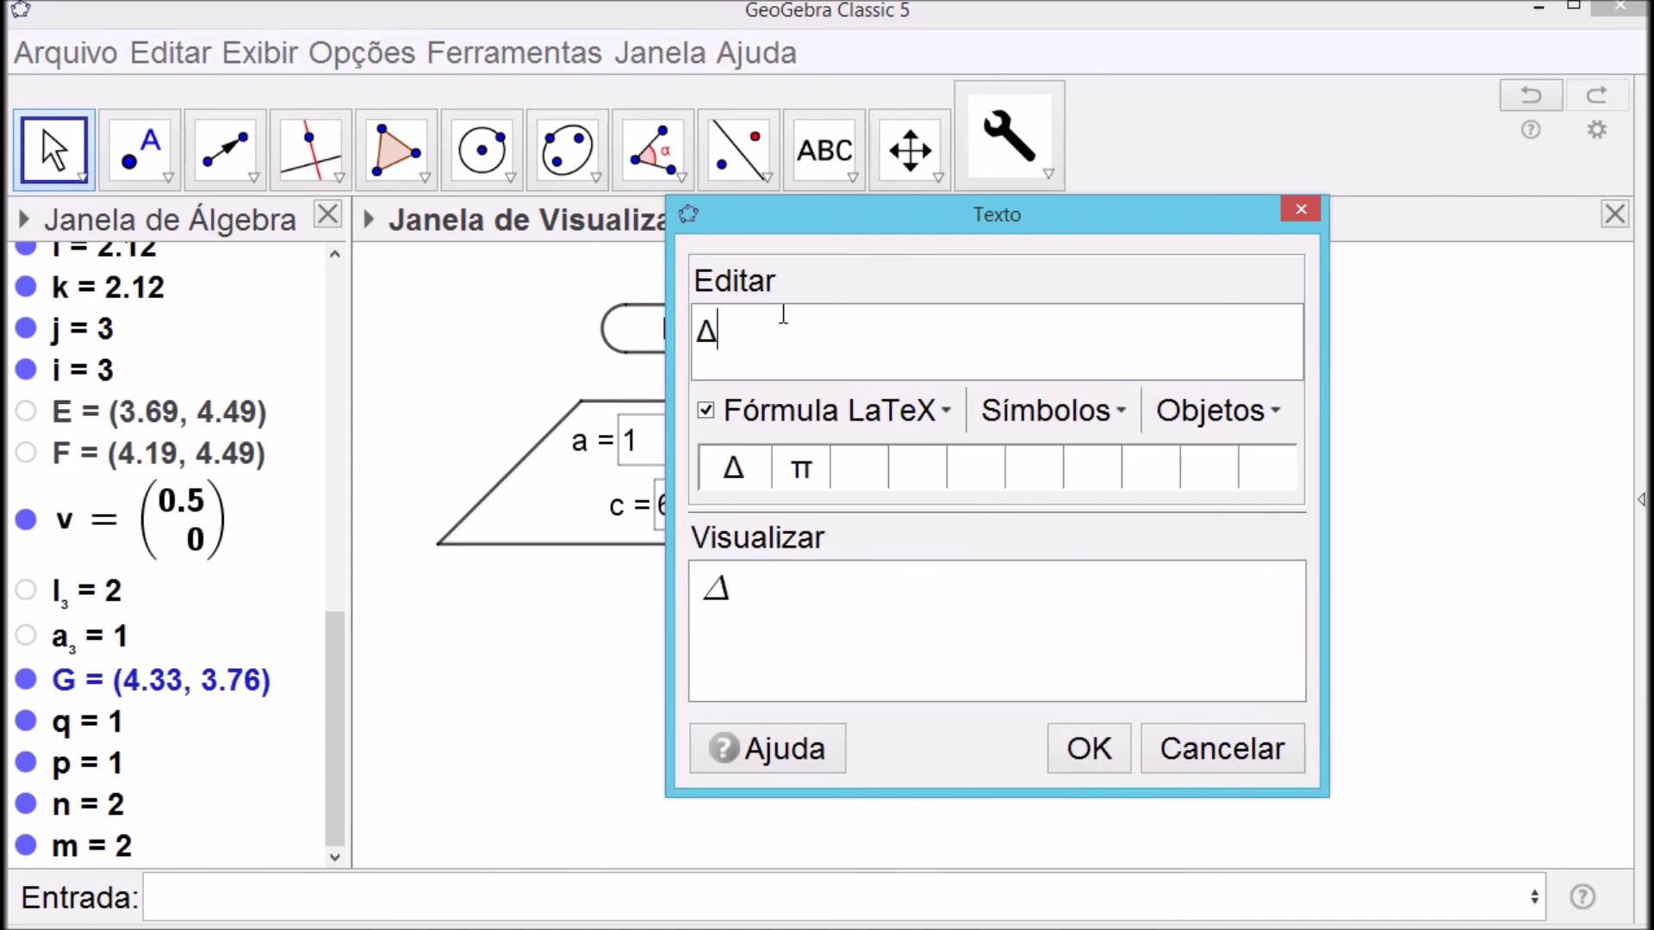
pyautogui.write('=')
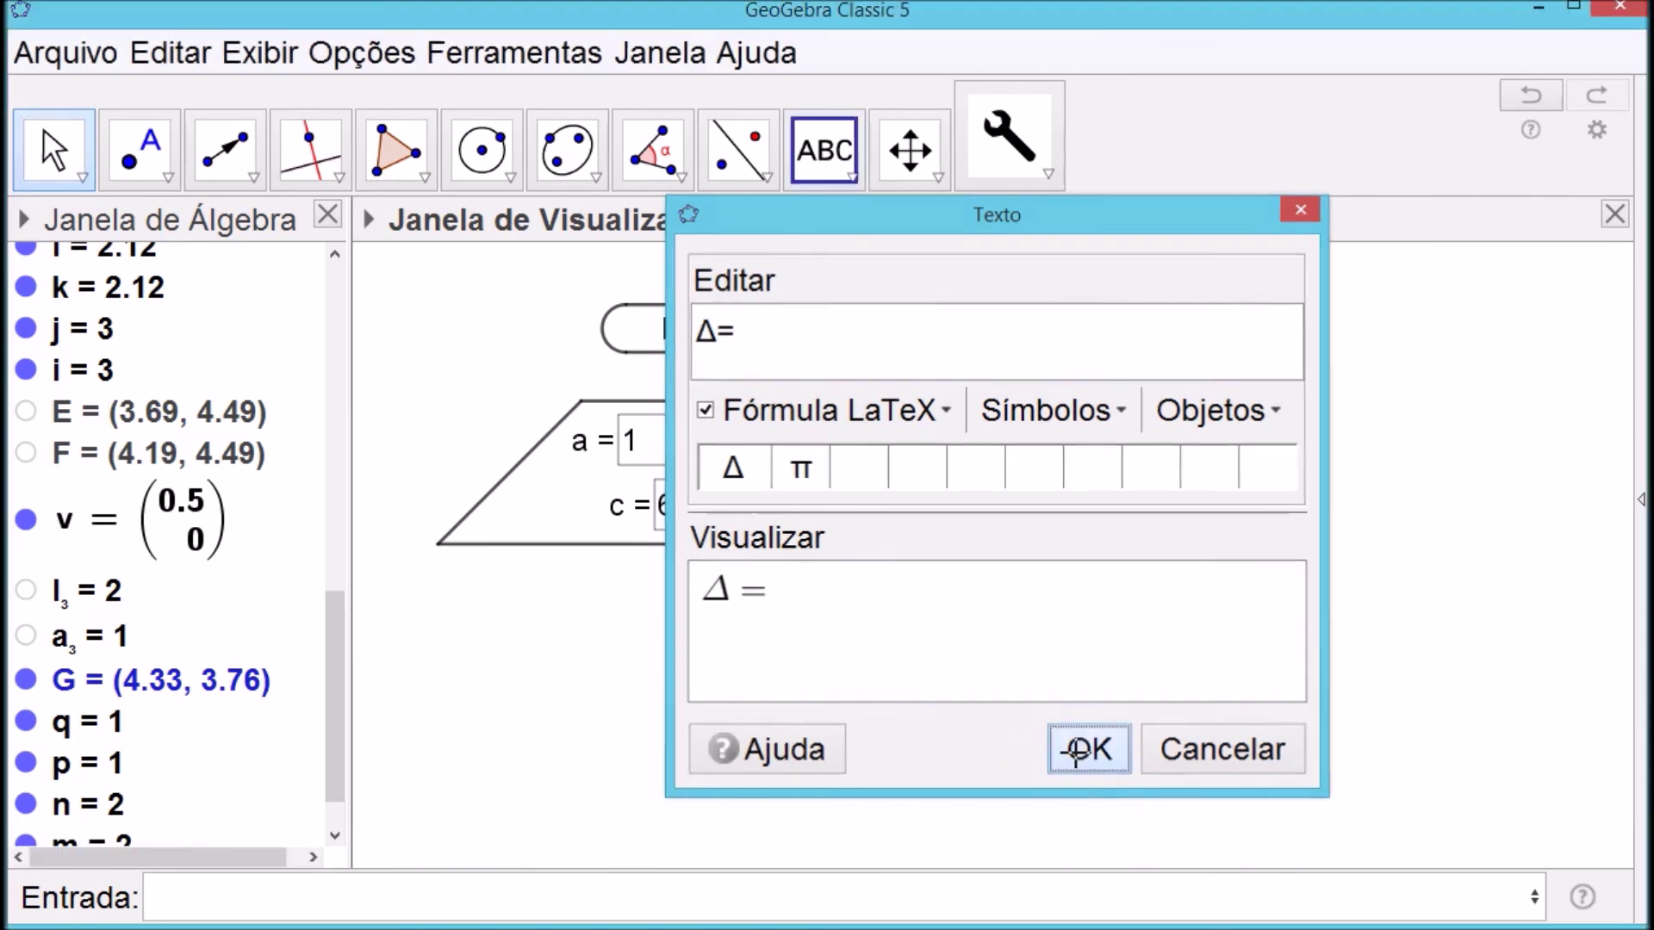
pyautogui.click(1075, 751)
# Move the "Δ=" text inside the process rectangle, near its edge facing the arrow
pyautogui.click(73, 147)
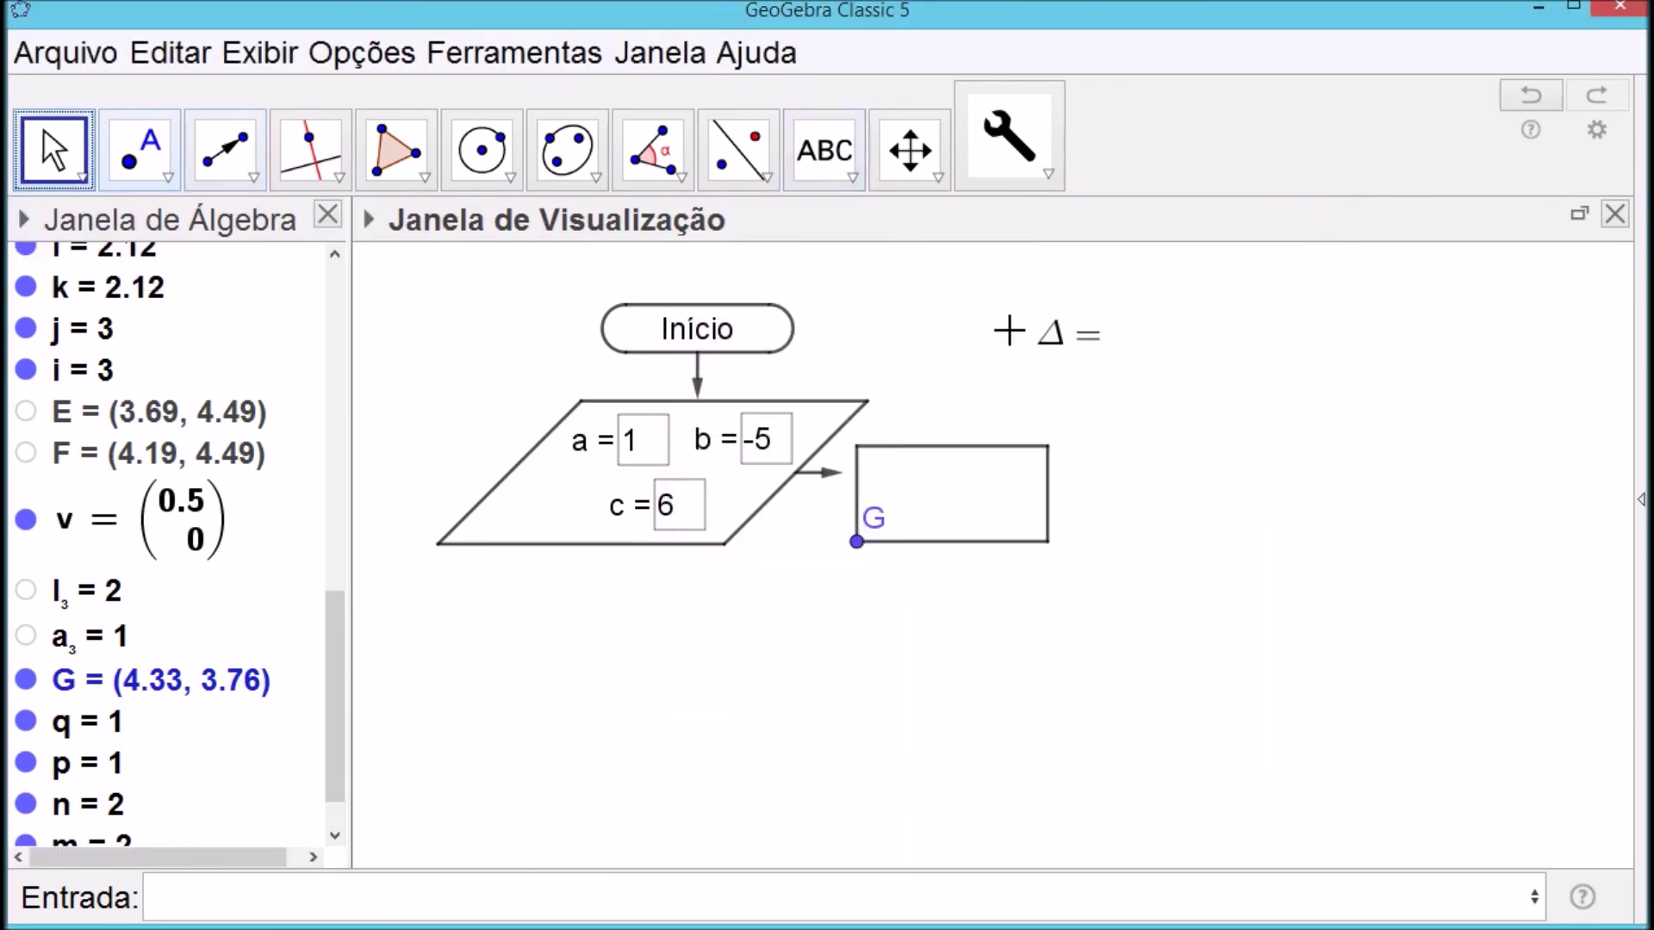
pyautogui.moveTo(1042, 337); pyautogui.dragTo(902, 500)
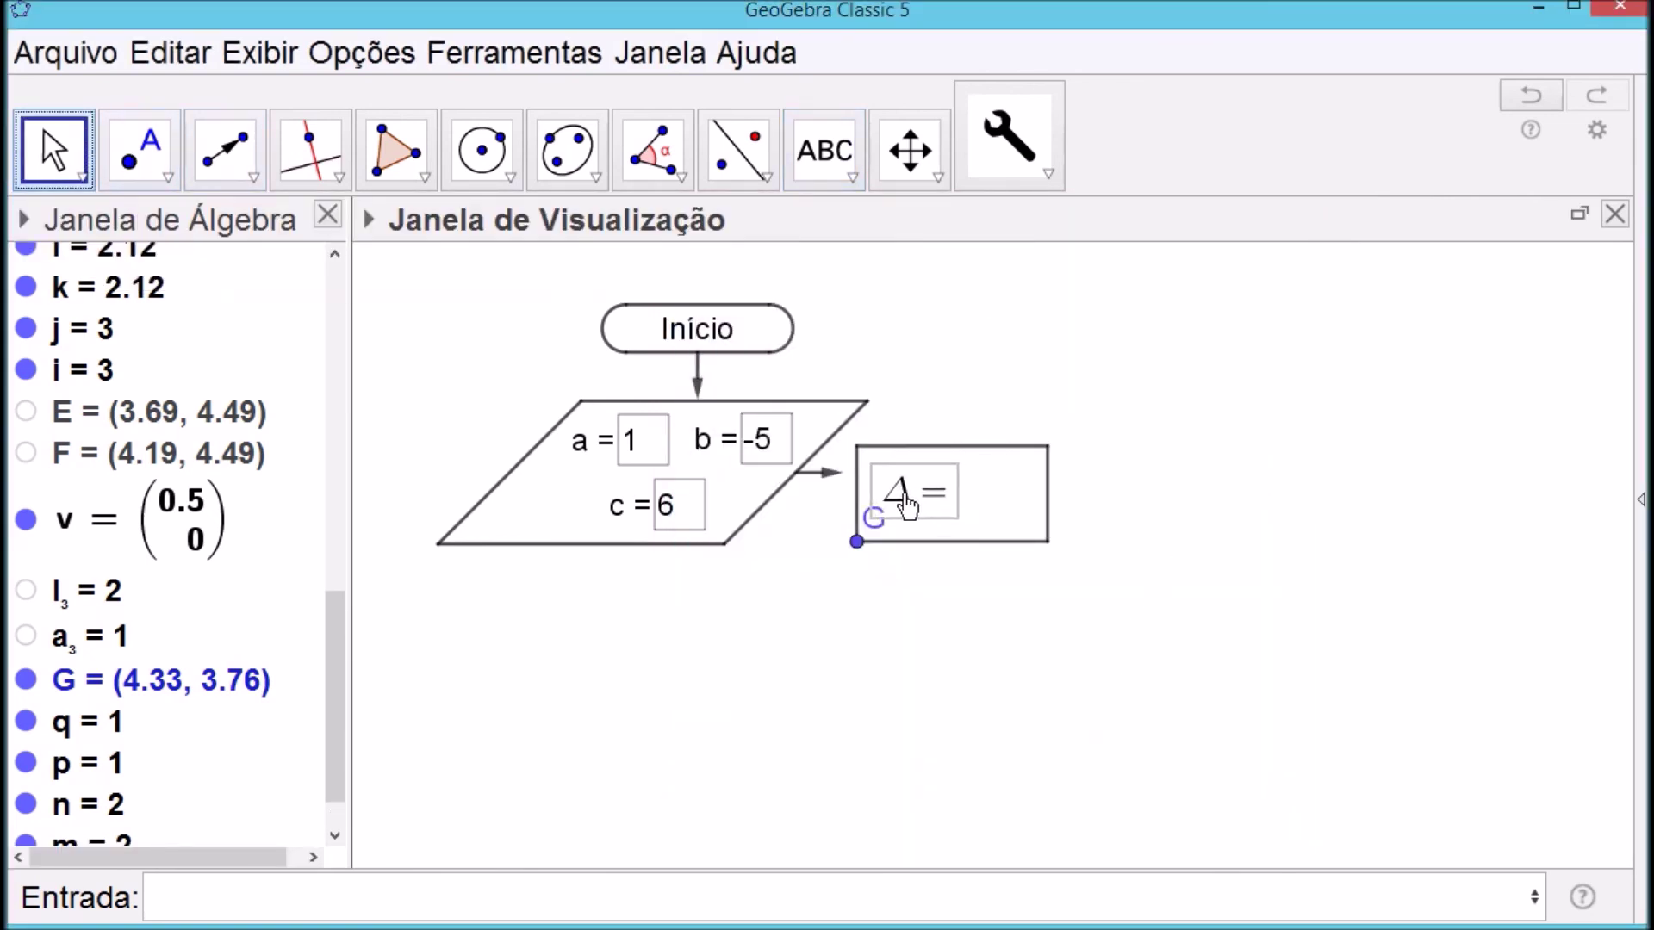
pyautogui.click(942, 698)
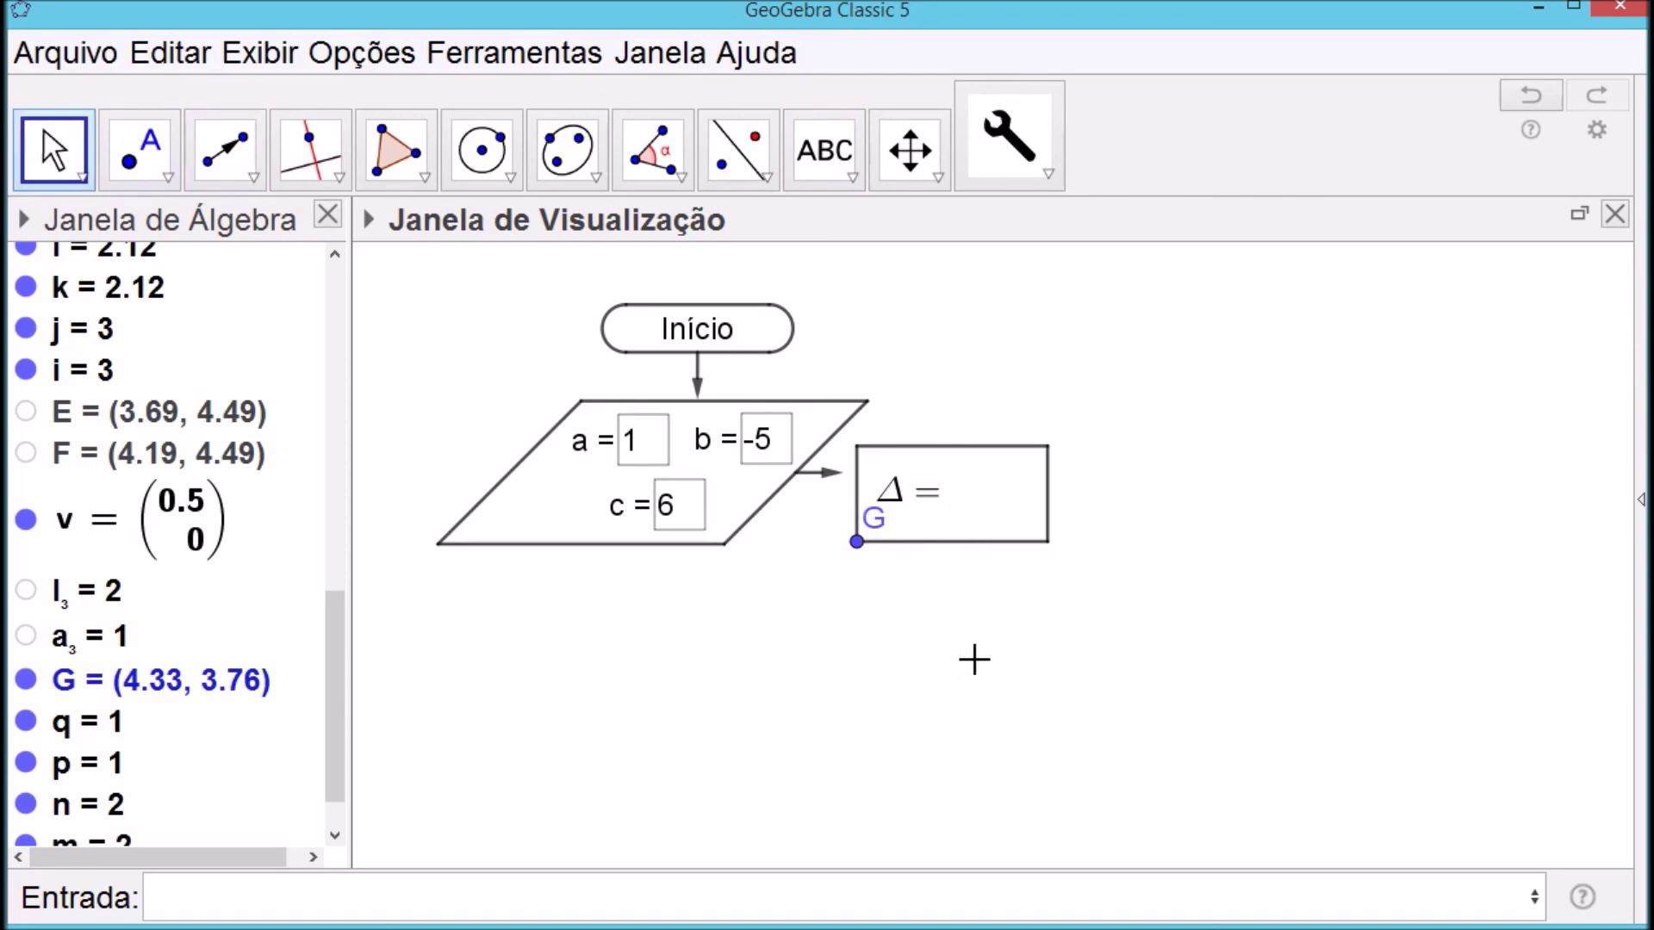
# Place a point inside the rectangle just after the "Δ=" text, at about (5.46, 4.19)
pyautogui.click(139, 148)
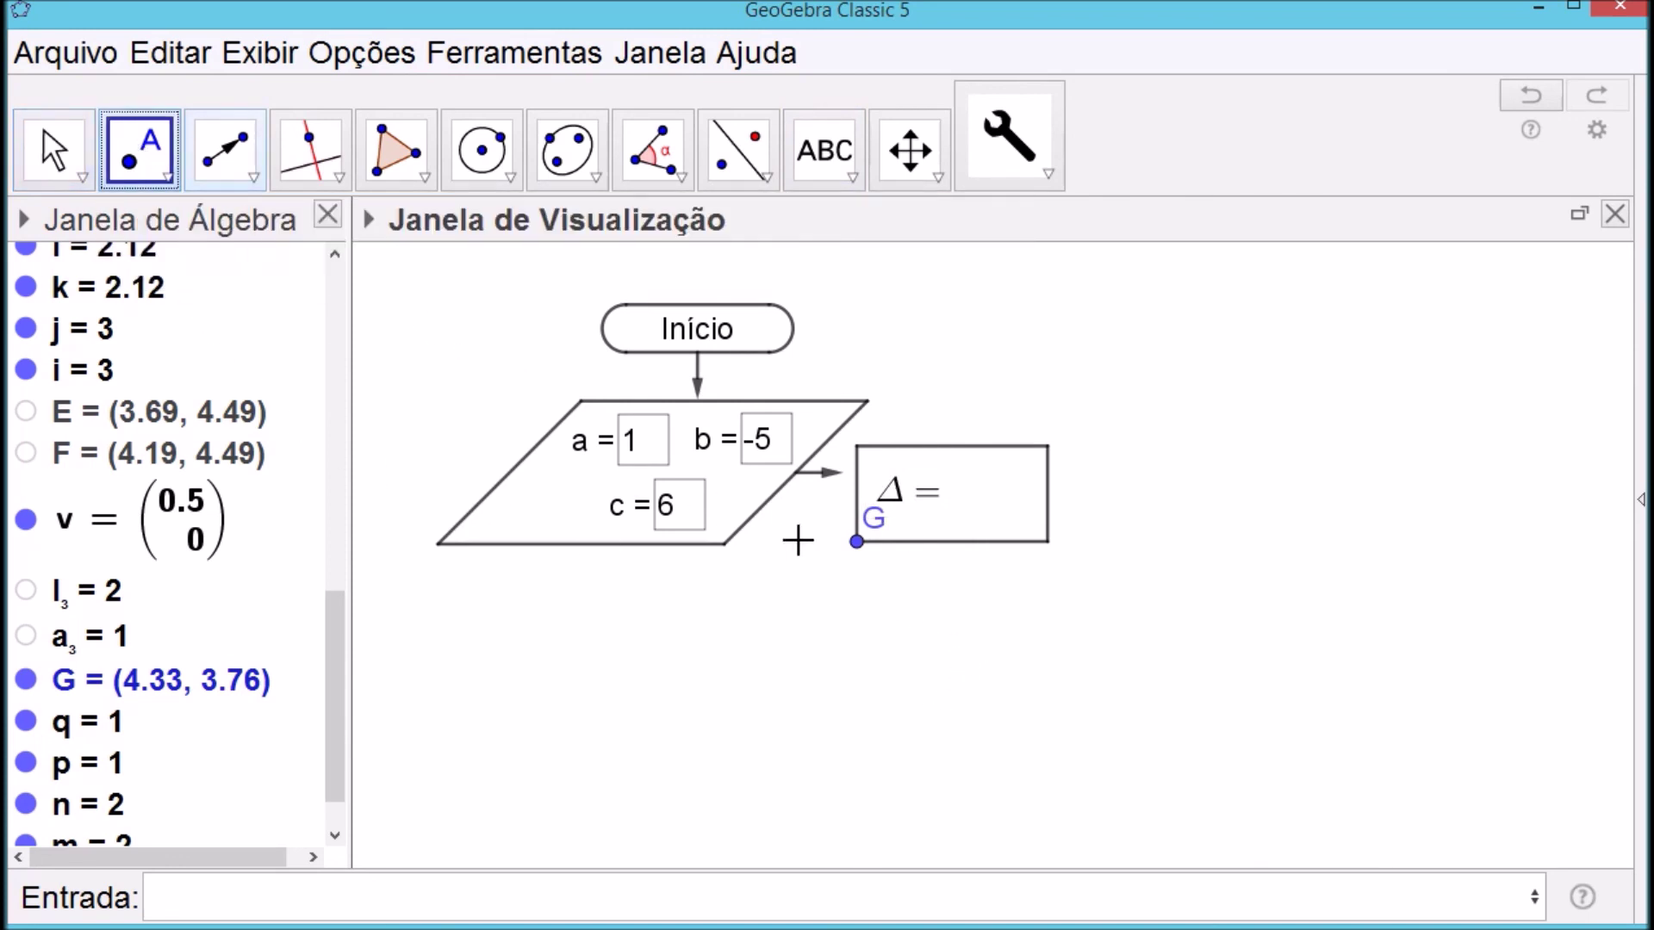
pyautogui.click(964, 500)
pyautogui.press('Escape')
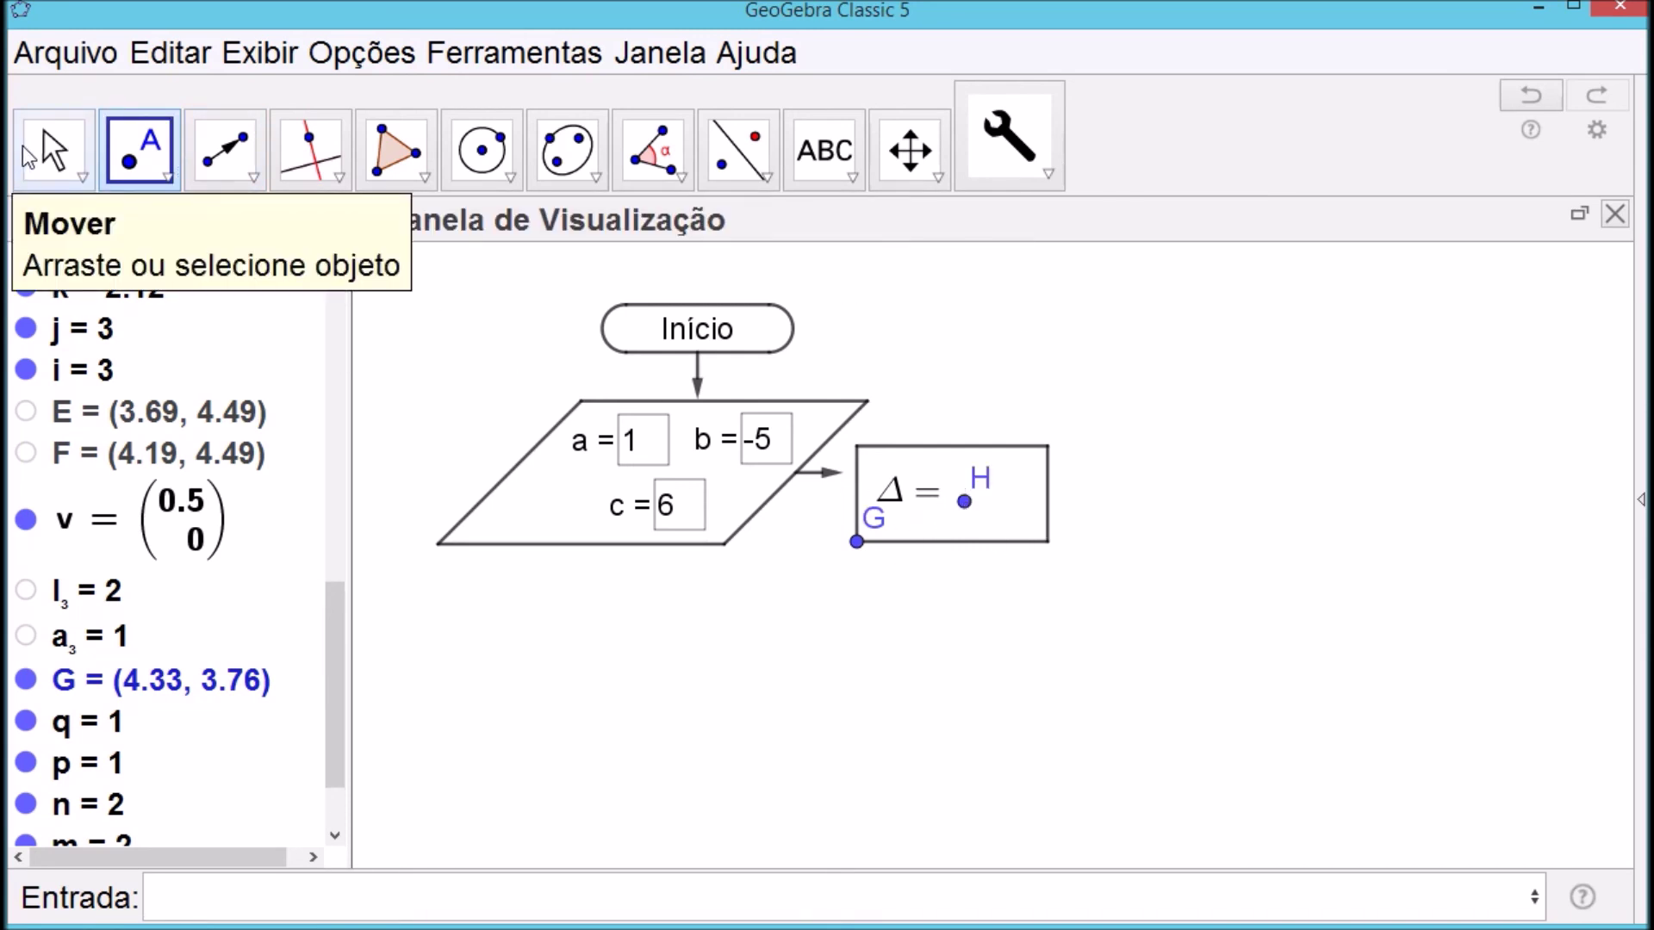
pyautogui.scroll(-2, 334, 680)
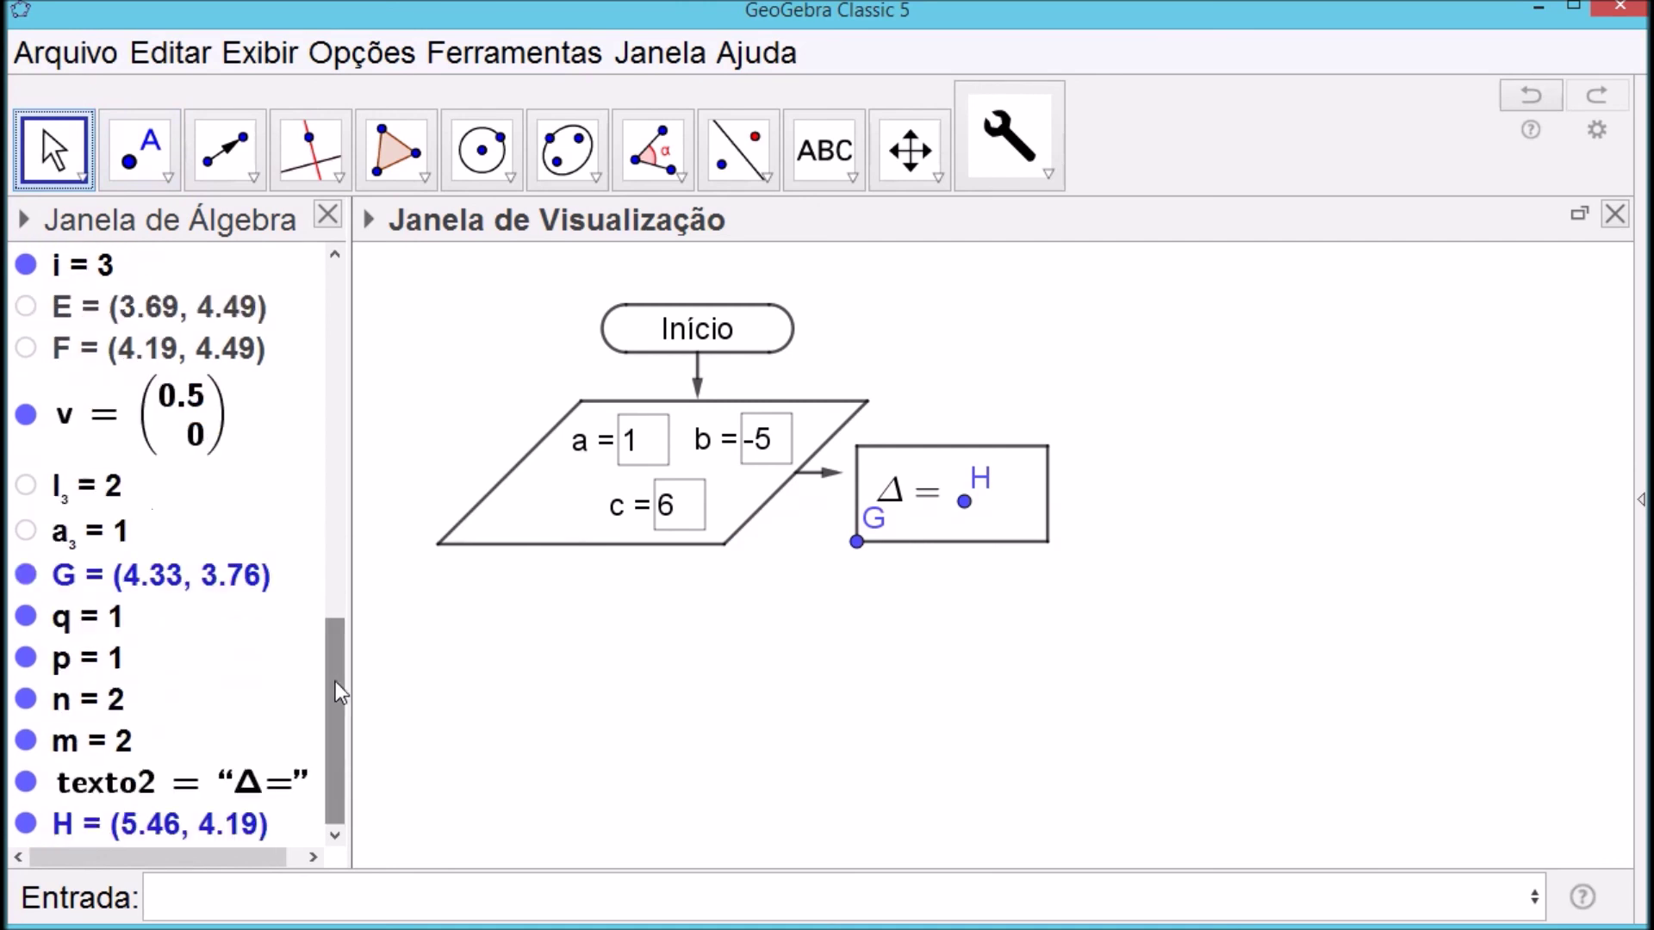
# Begin a new algebraic entry
pyautogui.click(387, 891)
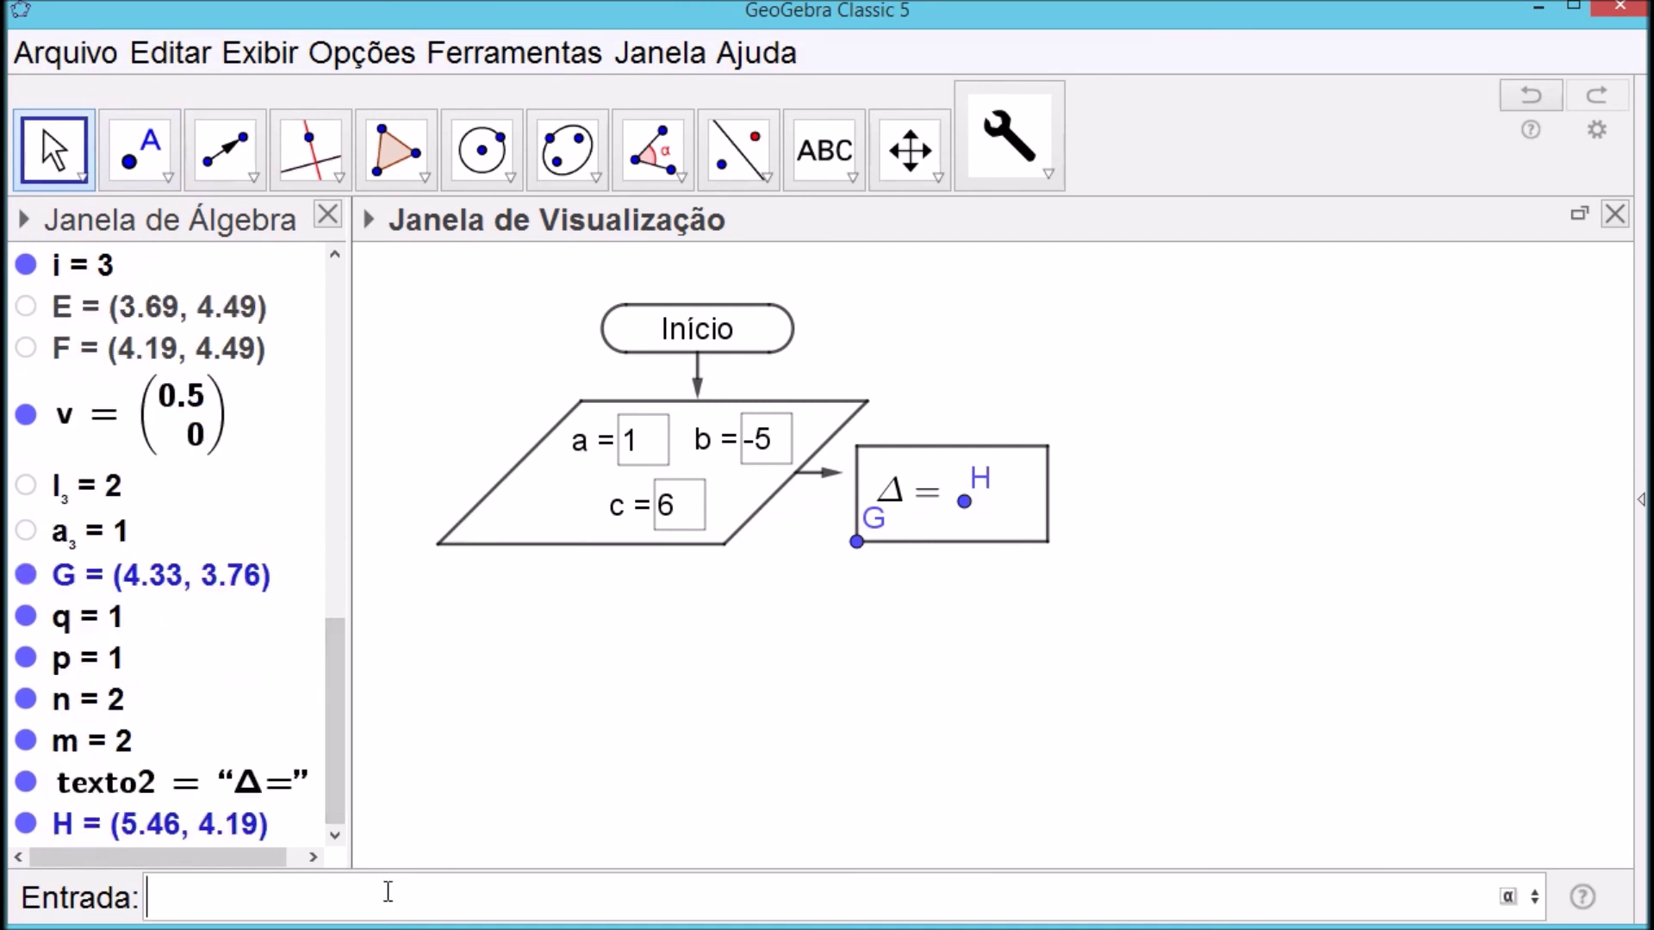